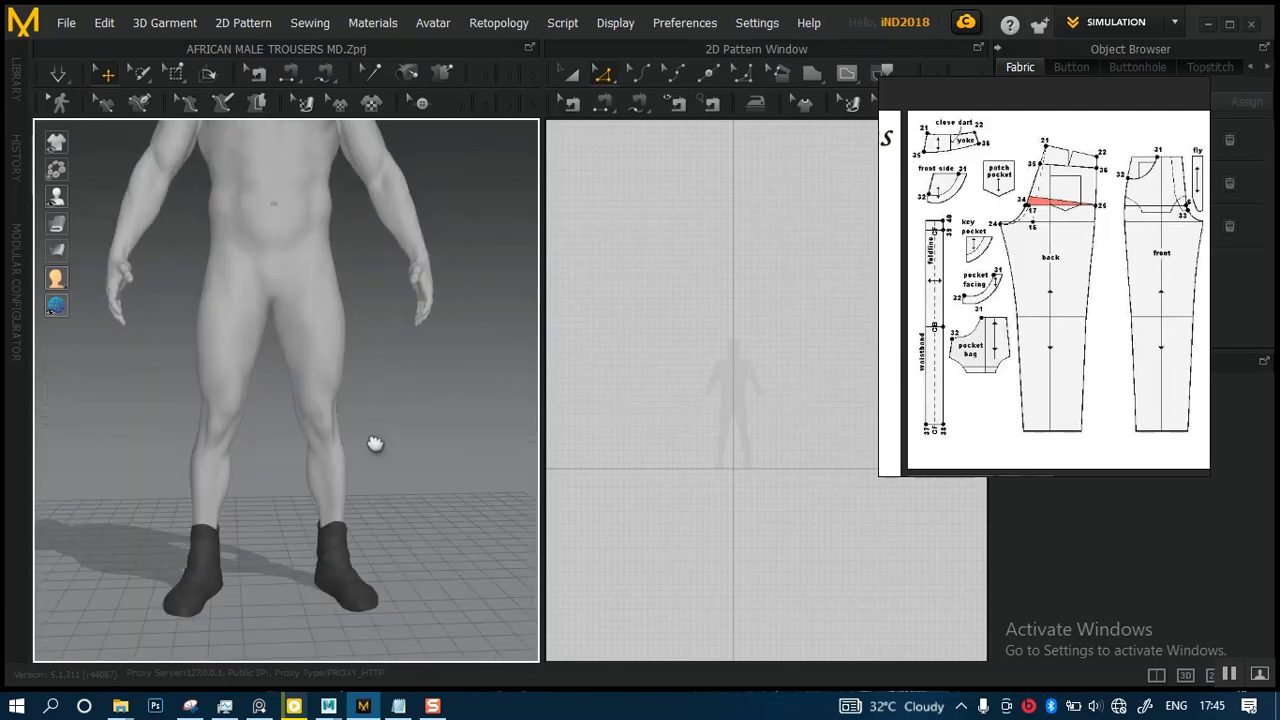
# - Move the reference image off the 2D Pattern Window and create a long, thin rectangle pattern across the avatar's hips for the waistband
pyautogui.scroll(-5, 363, 430)
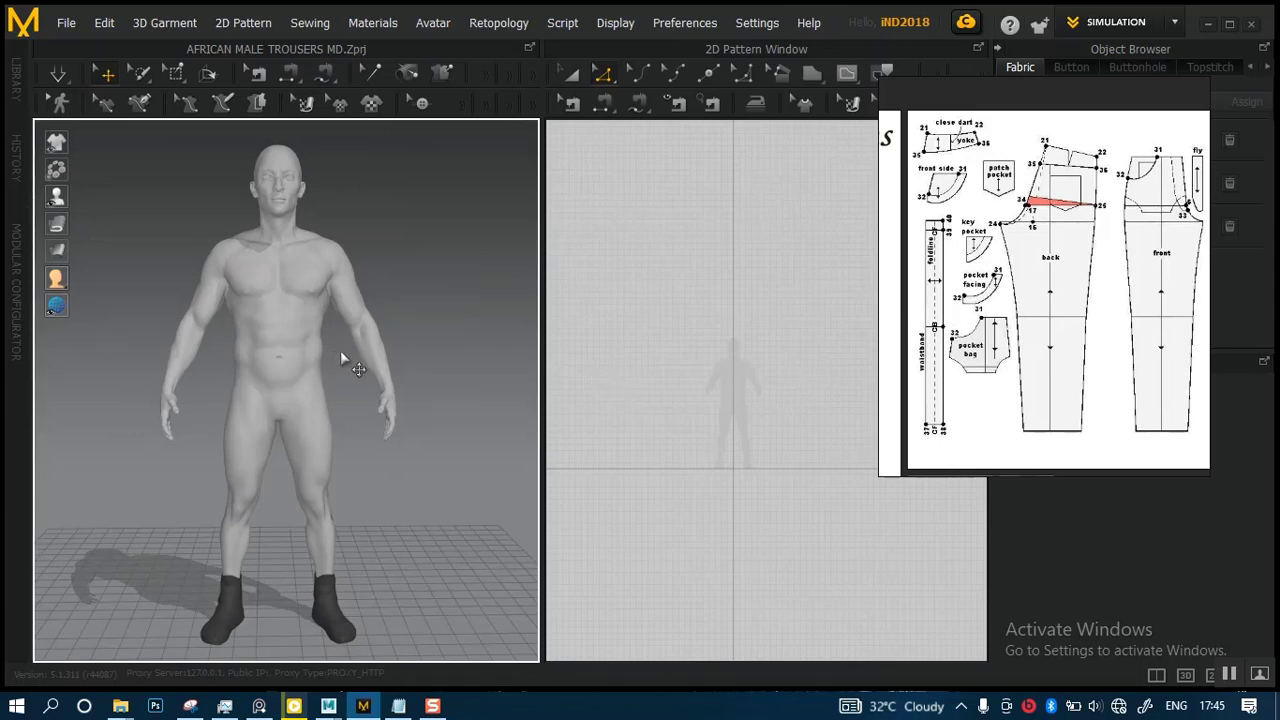
pyautogui.scroll(6, 757, 414)
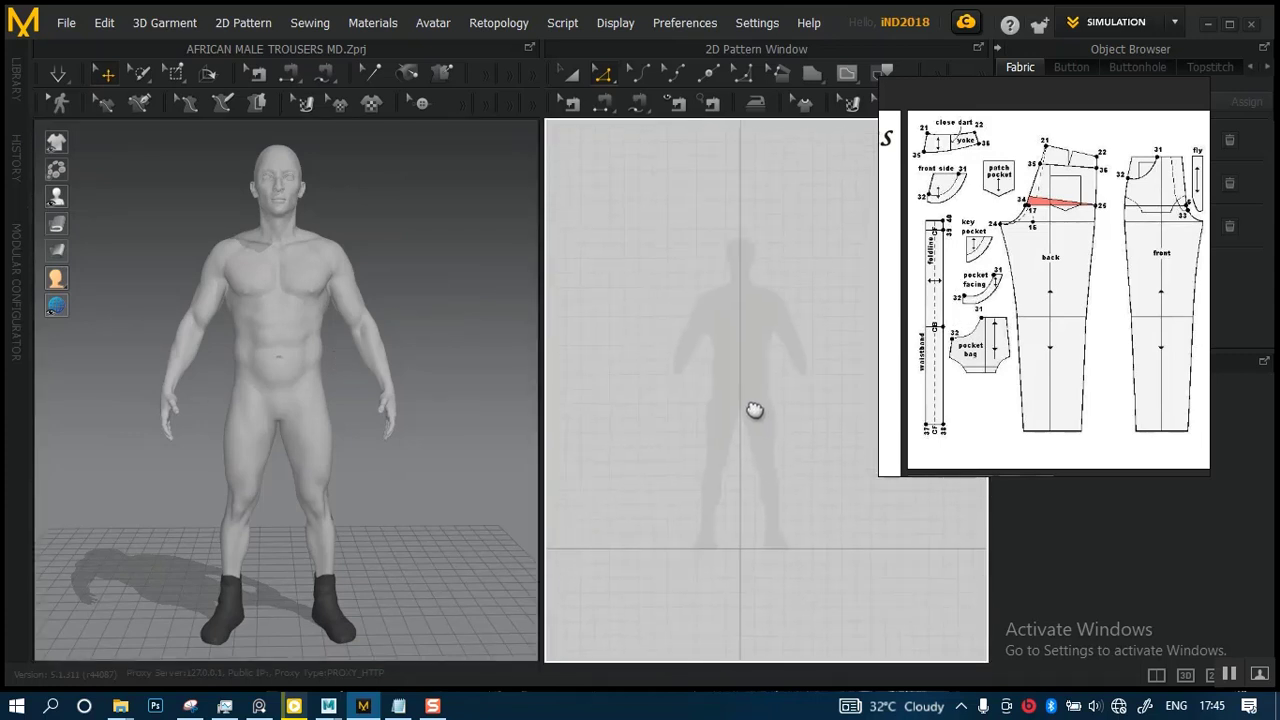
pyautogui.scroll(4, 752, 473)
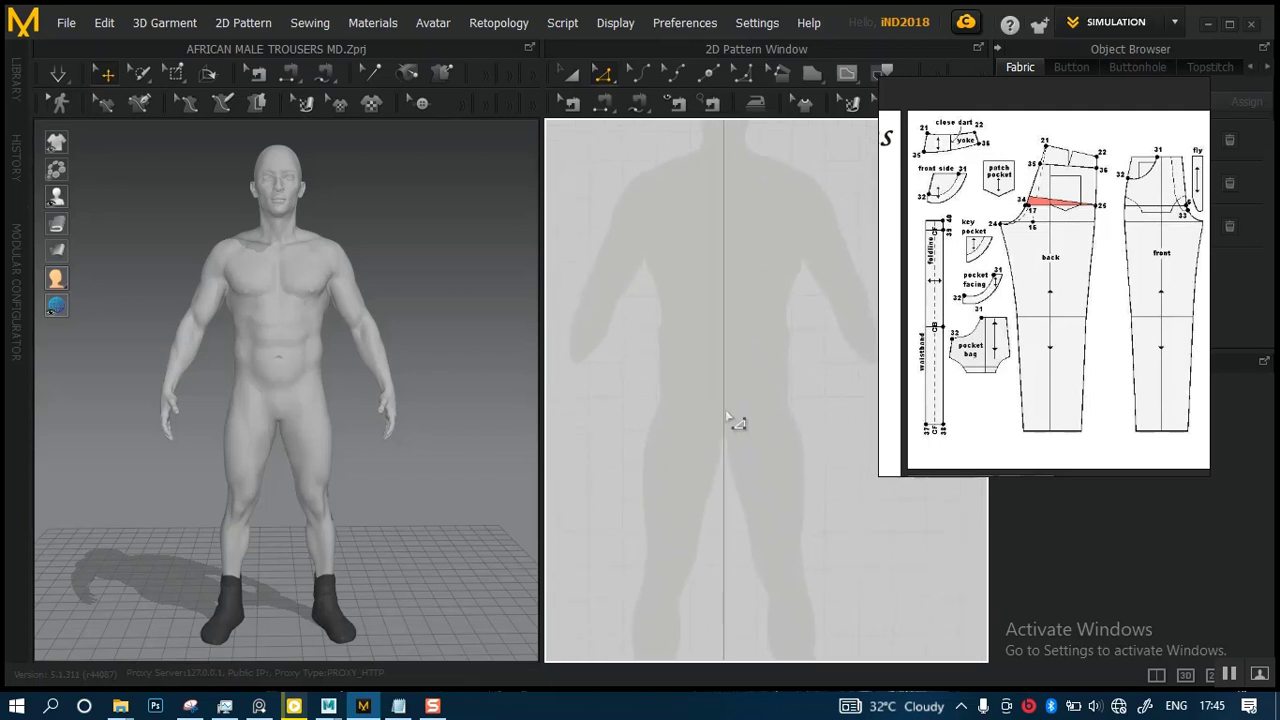
pyautogui.scroll(-1, 729, 407)
pyautogui.scroll(2, 725, 411)
pyautogui.scroll(-2, 717, 414)
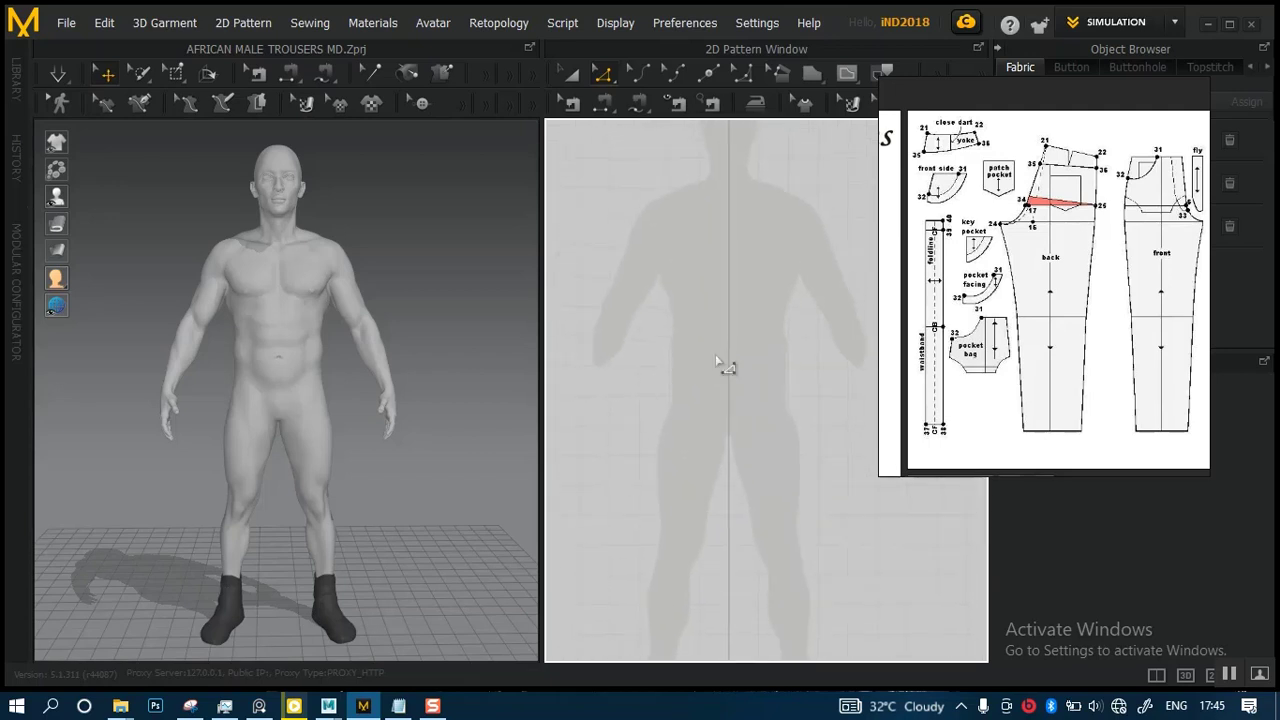
pyautogui.moveTo(722, 384); pyautogui.dragTo(712, 374, button='middle')
pyautogui.moveTo(995, 258); pyautogui.dragTo(1057, 228)
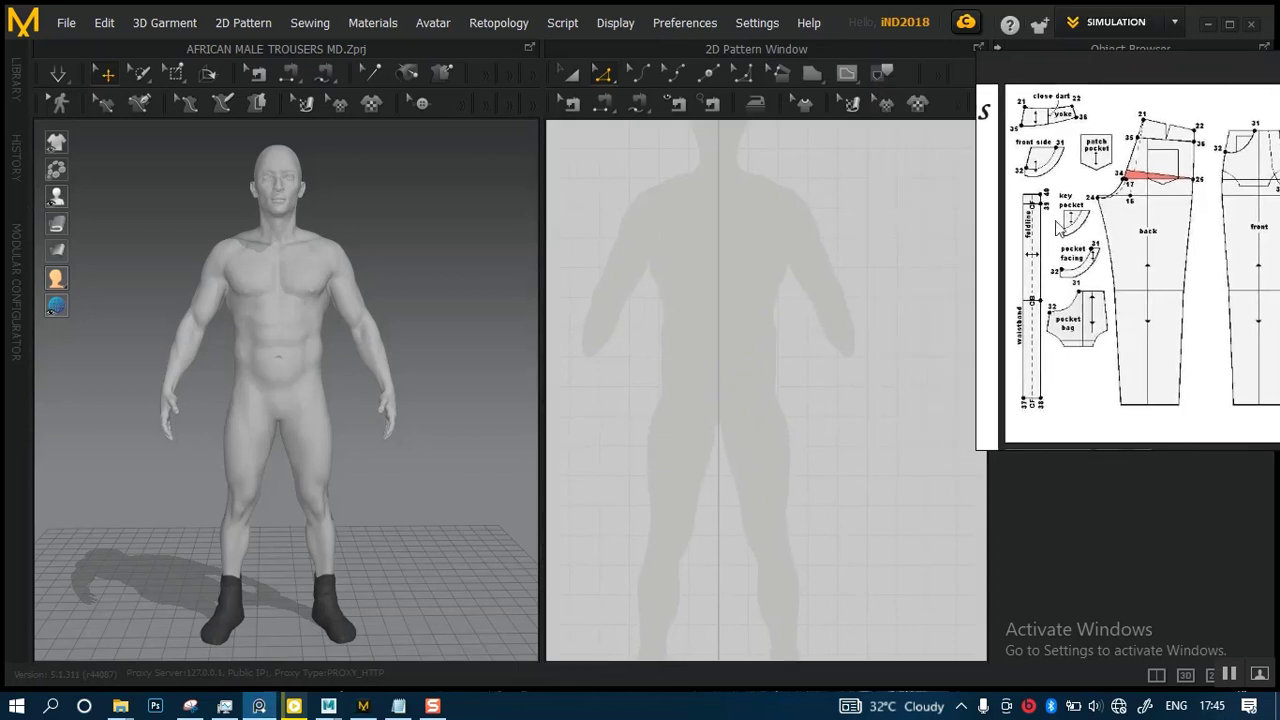
pyautogui.click(818, 80)
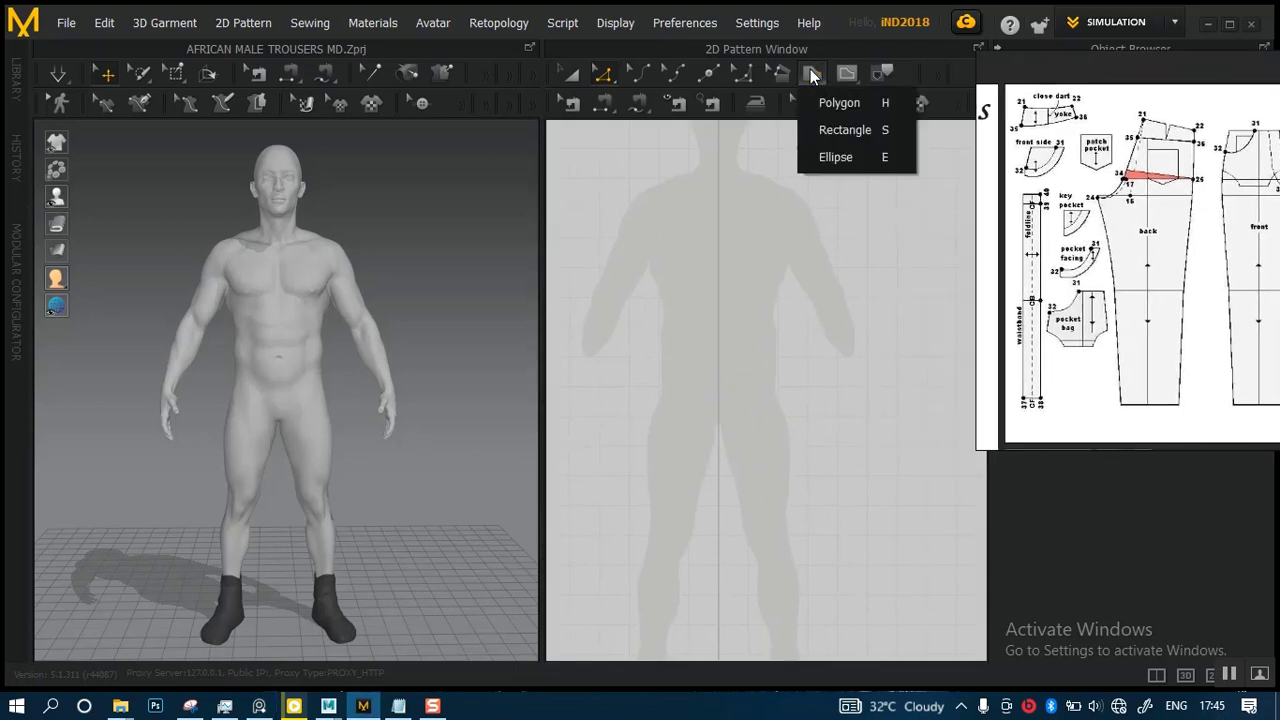
pyautogui.click(840, 124)
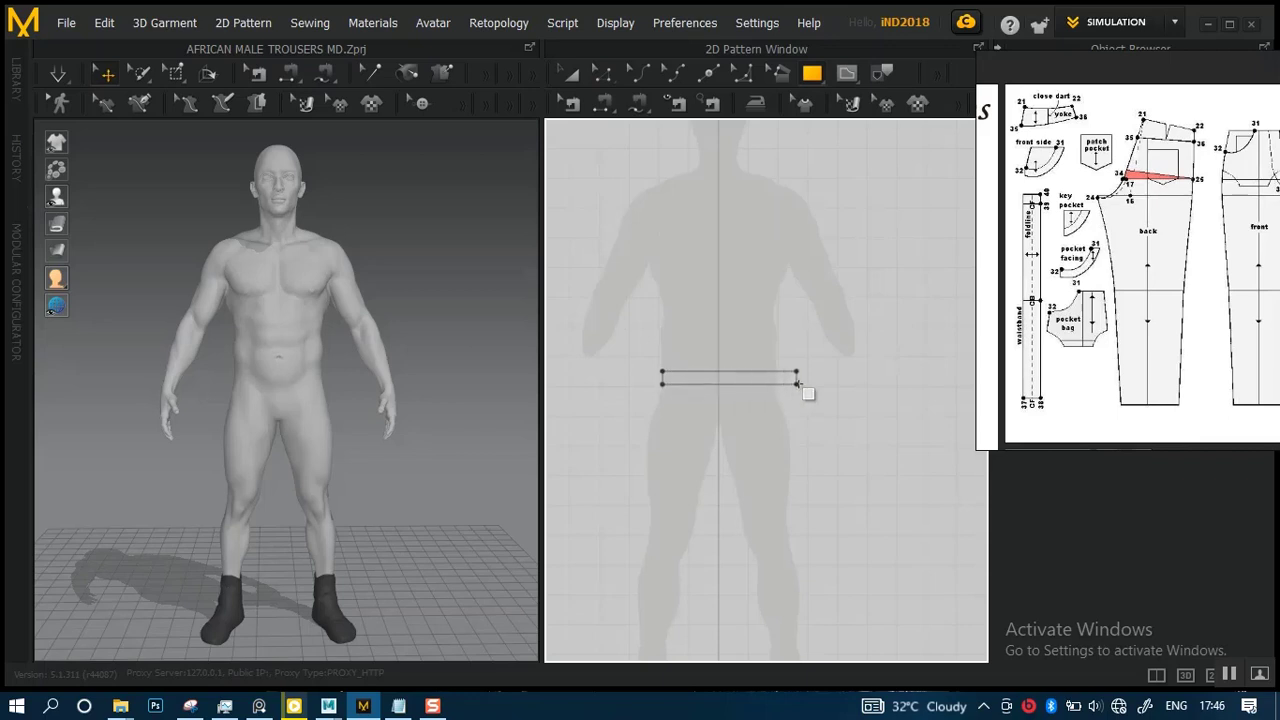
pyautogui.moveTo(797, 383); pyautogui.dragTo(922, 383)
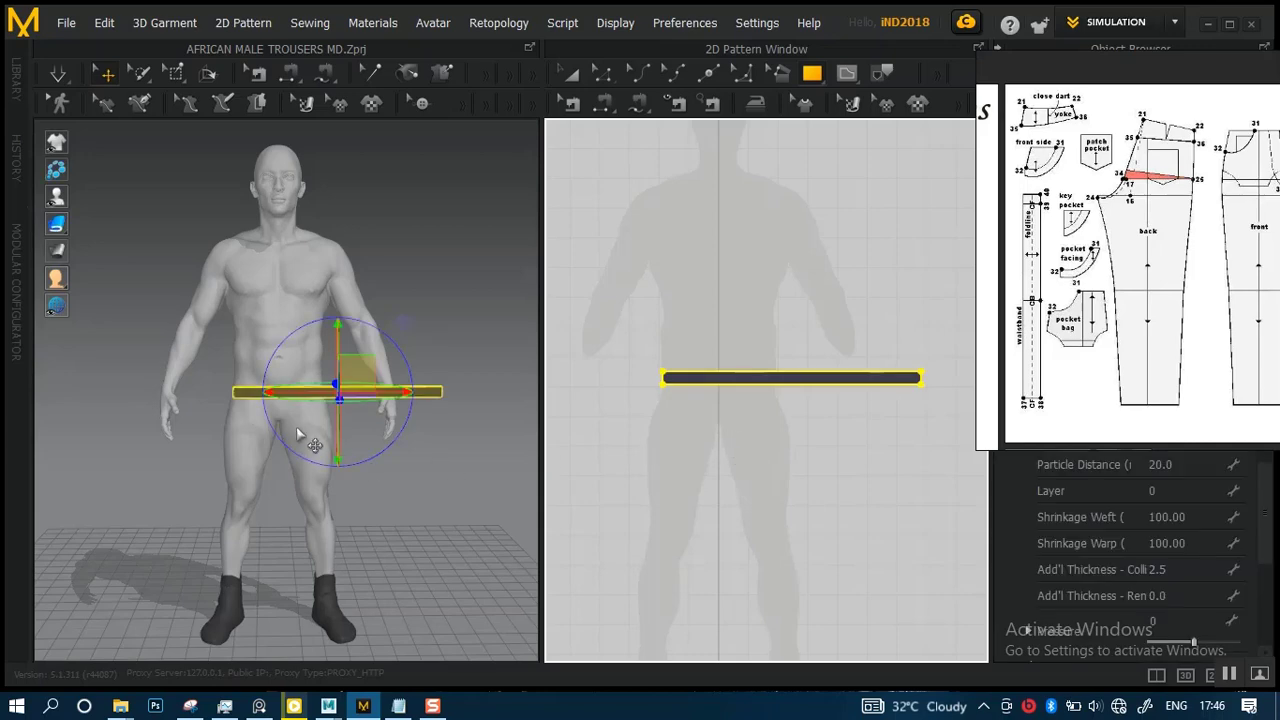
# - Move the pattern reference image so that it no longer covers the fabric list
pyautogui.scroll(-4, 368, 500)
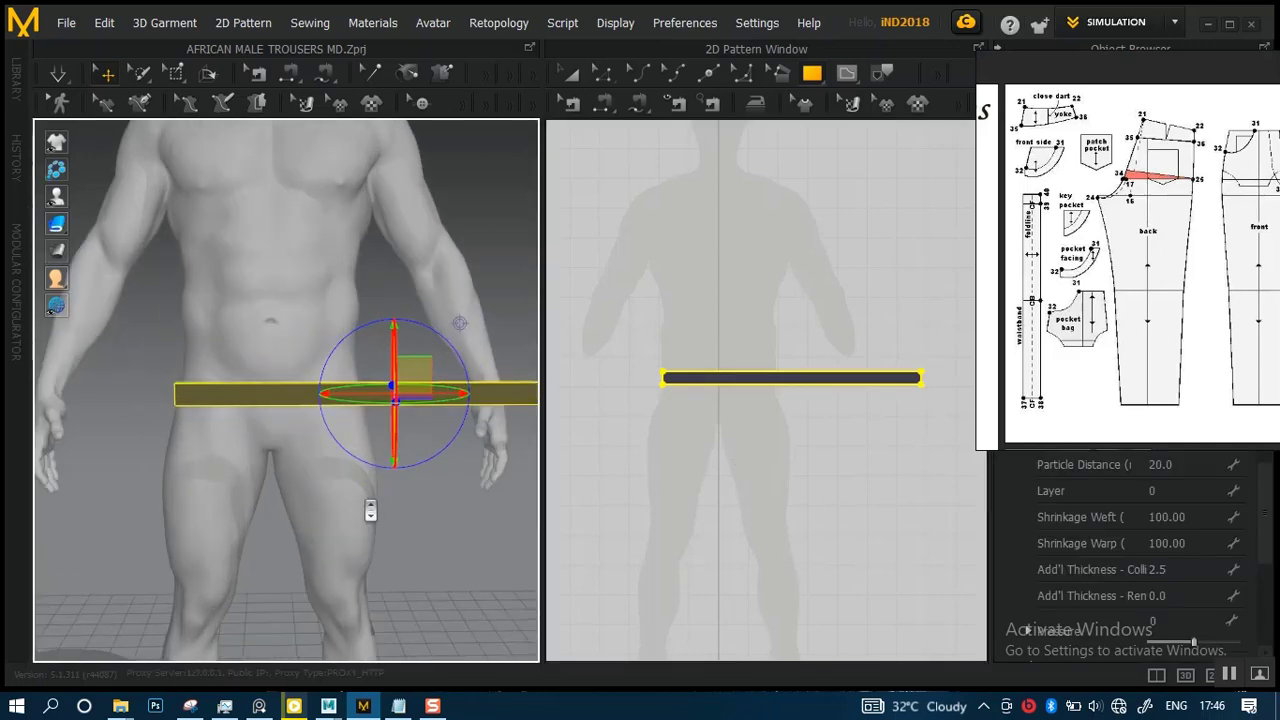
pyautogui.moveTo(1088, 250); pyautogui.dragTo(1084, 542, button='right')
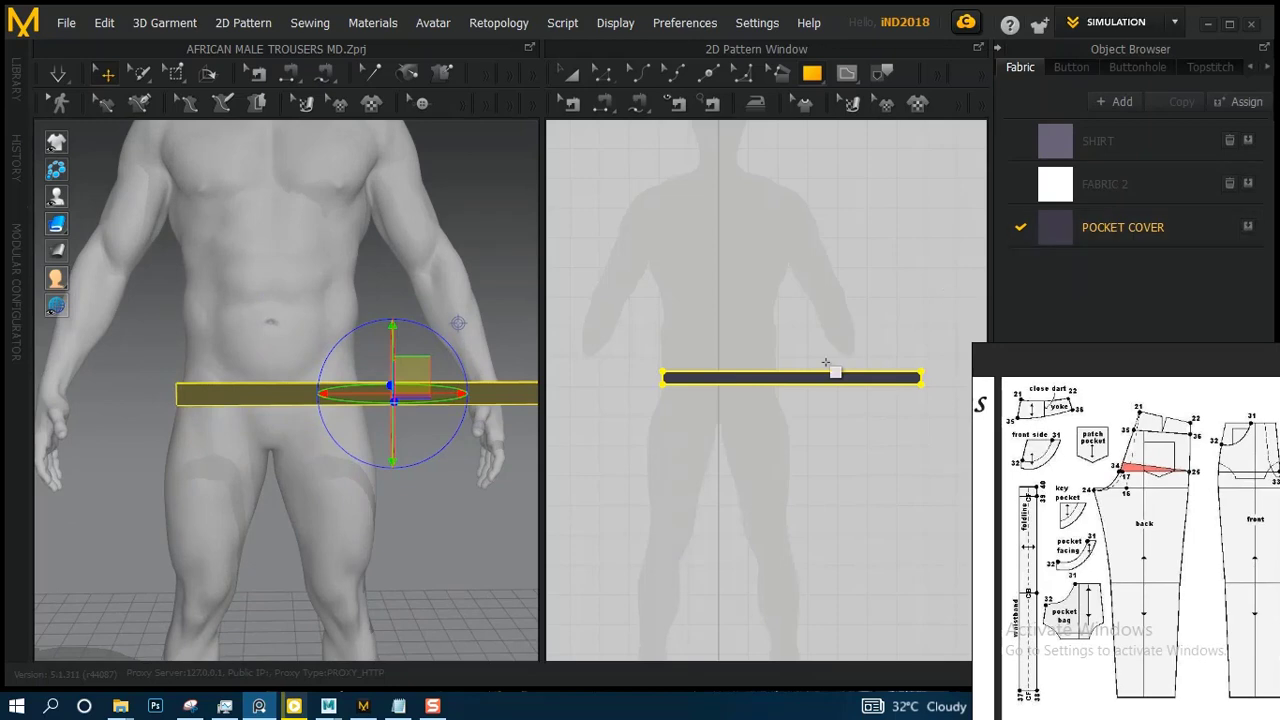
pyautogui.scroll(-2, 829, 366)
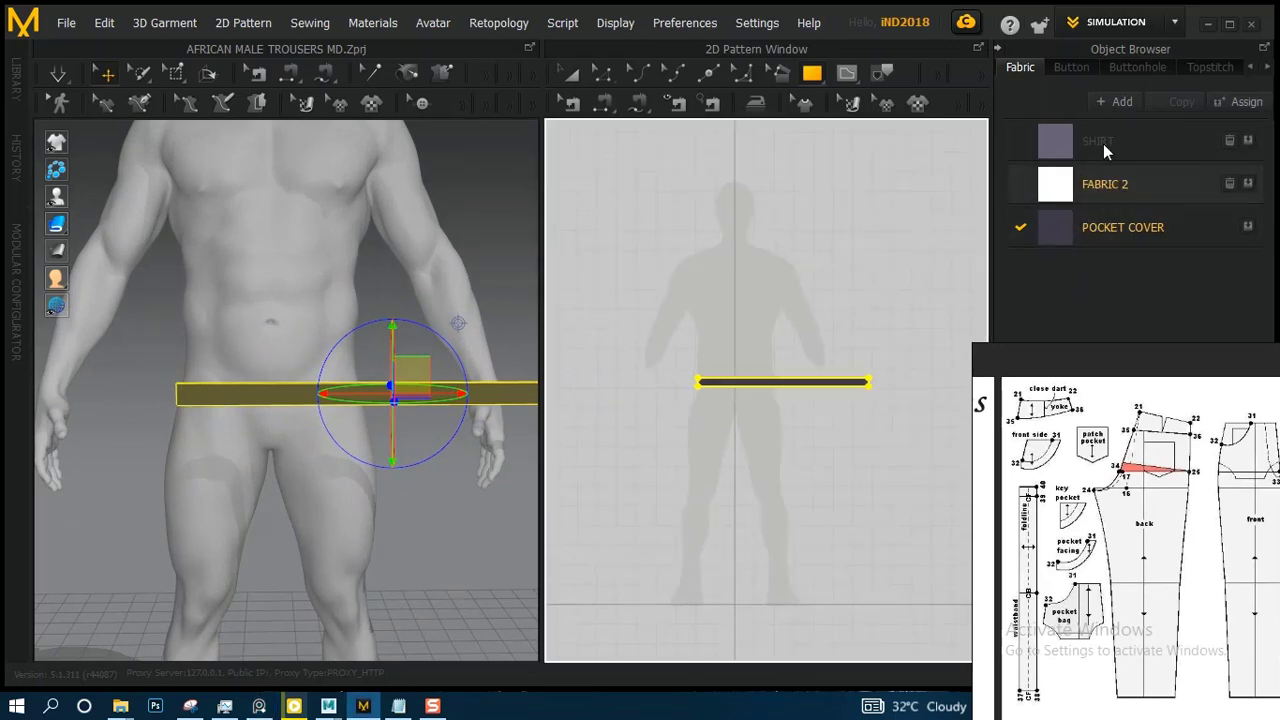
# - Examine how the waistband strip sits against the avatar's hips in the 3D and 2D windows
pyautogui.moveTo(348, 370); pyautogui.dragTo(409, 354, button='right')
pyautogui.moveTo(325, 380)
pyautogui.mouseDown(button='right')
pyautogui.moveTo(371, 320)
pyautogui.moveTo(346, 403)
pyautogui.moveTo(441, 385)
pyautogui.moveTo(380, 371)
pyautogui.moveTo(400, 368)
pyautogui.moveTo(408, 415)
pyautogui.moveTo(257, 375)
pyautogui.moveTo(366, 360)
pyautogui.moveTo(386, 411)
pyautogui.moveTo(367, 354)
pyautogui.moveTo(343, 337)
pyautogui.moveTo(229, 357)
pyautogui.moveTo(338, 398)
pyautogui.mouseUp(button='right')
pyautogui.scroll(-3, 371, 457)
pyautogui.scroll(2, 309, 331)
pyautogui.scroll(-1, 385, 408)
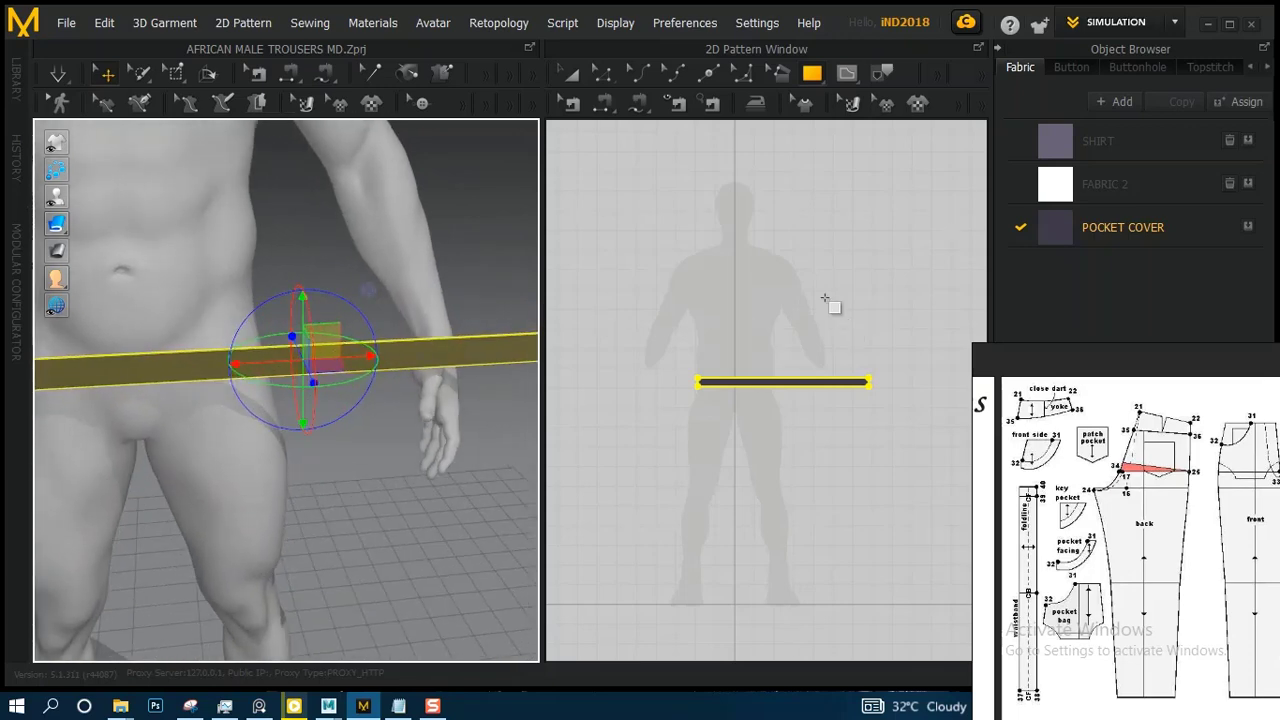
pyautogui.scroll(5, 800, 410)
pyautogui.moveTo(774, 434); pyautogui.dragTo(672, 446, button='middle')
pyautogui.scroll(-2, 731, 340)
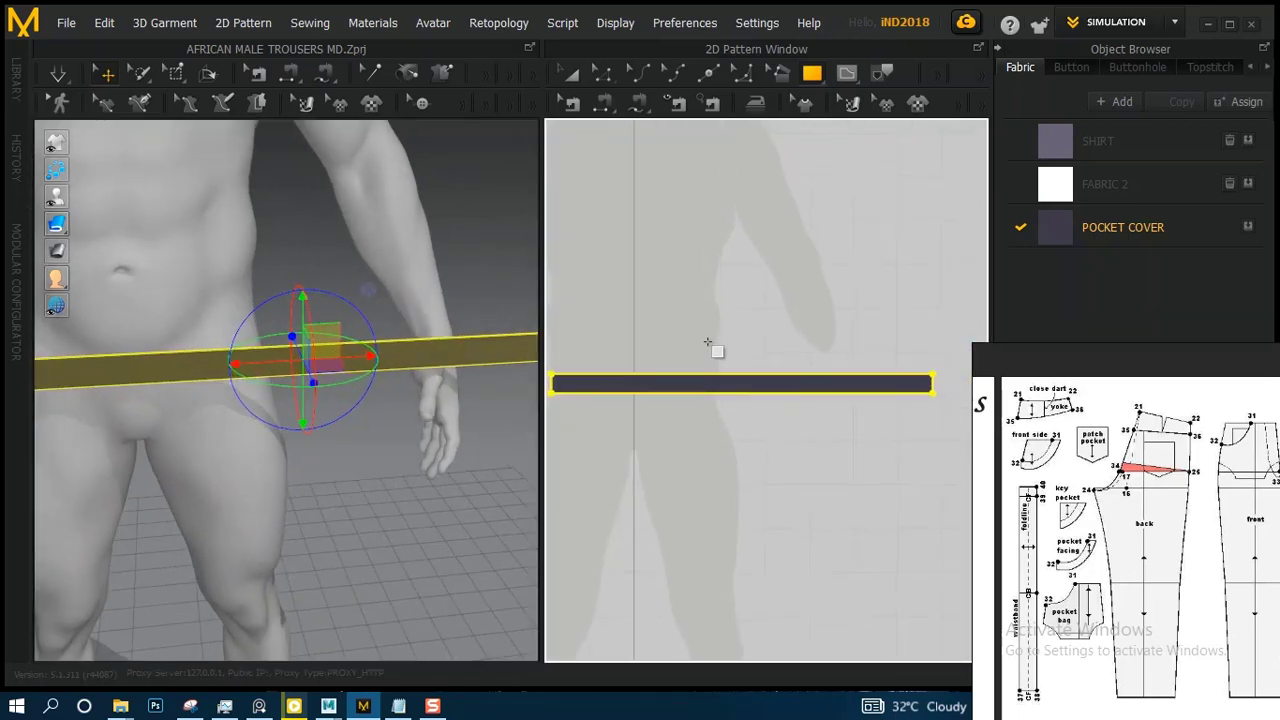
pyautogui.scroll(2, 727, 341)
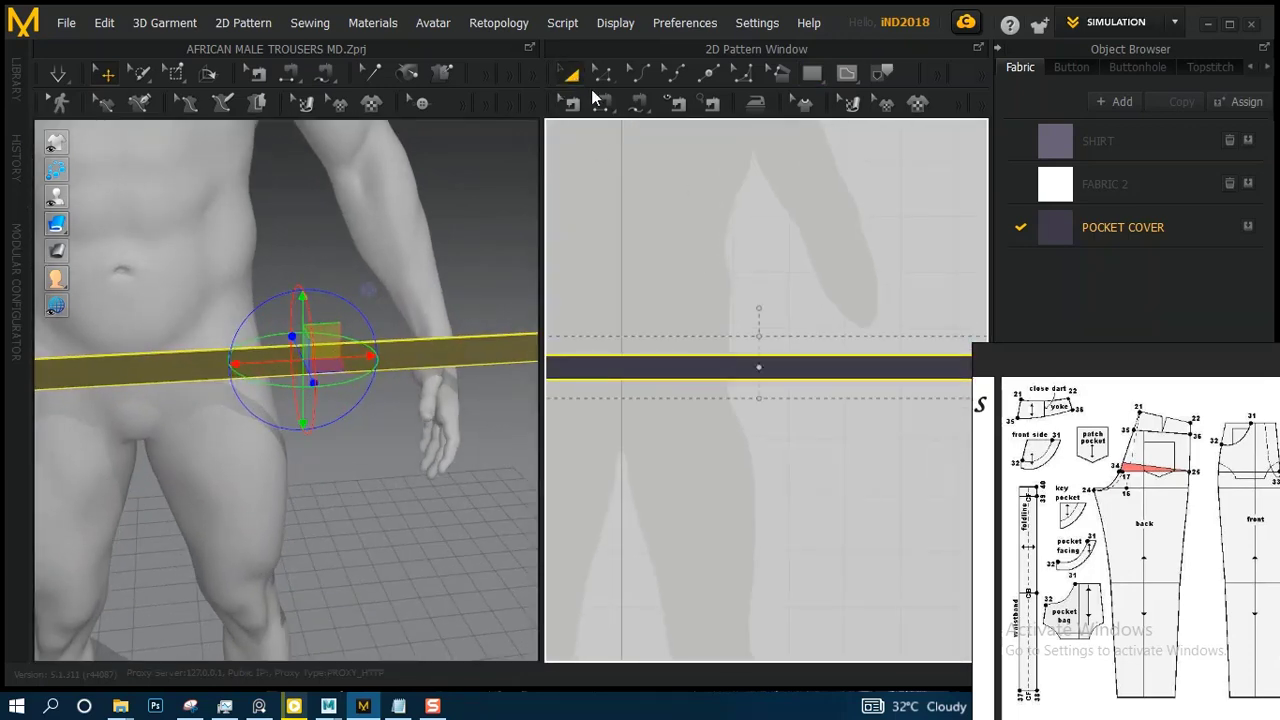
# - Undo the strip's added second half, and place a Symmetric Pattern (with Sewing) copy just above the original
pyautogui.scroll(-3, 737, 263)
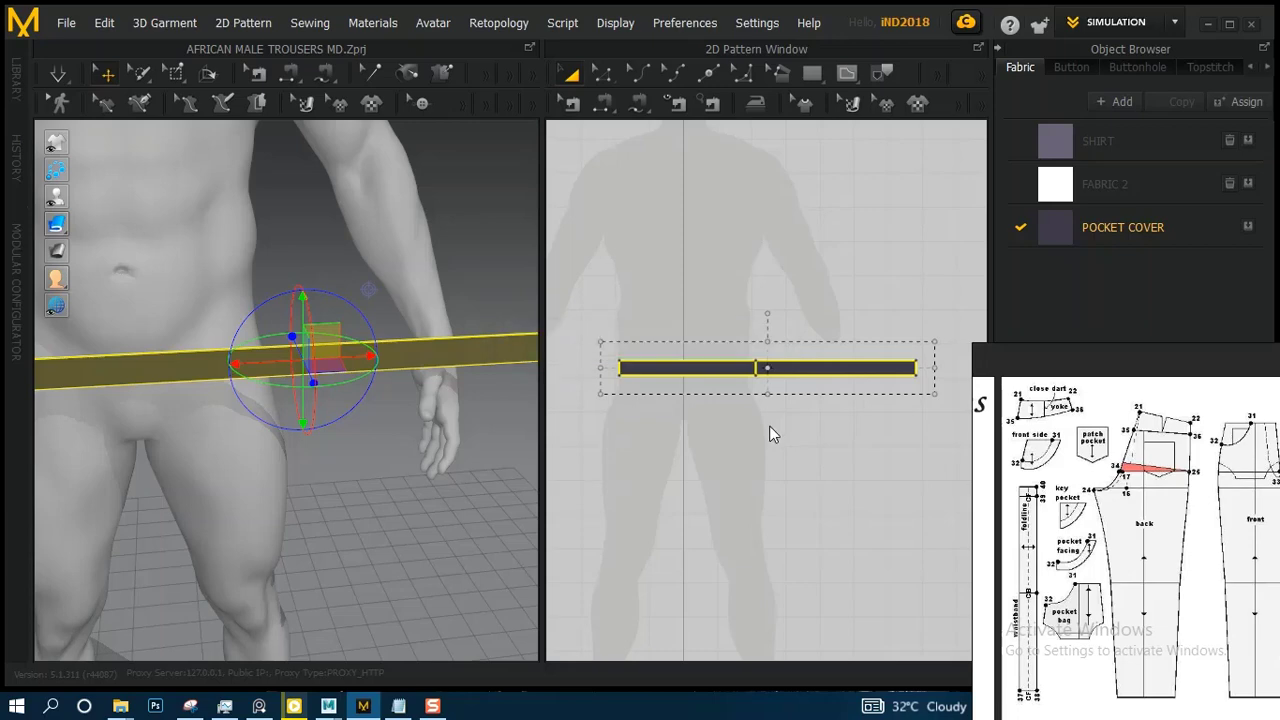
pyautogui.hotkey('ctrl', 'z')
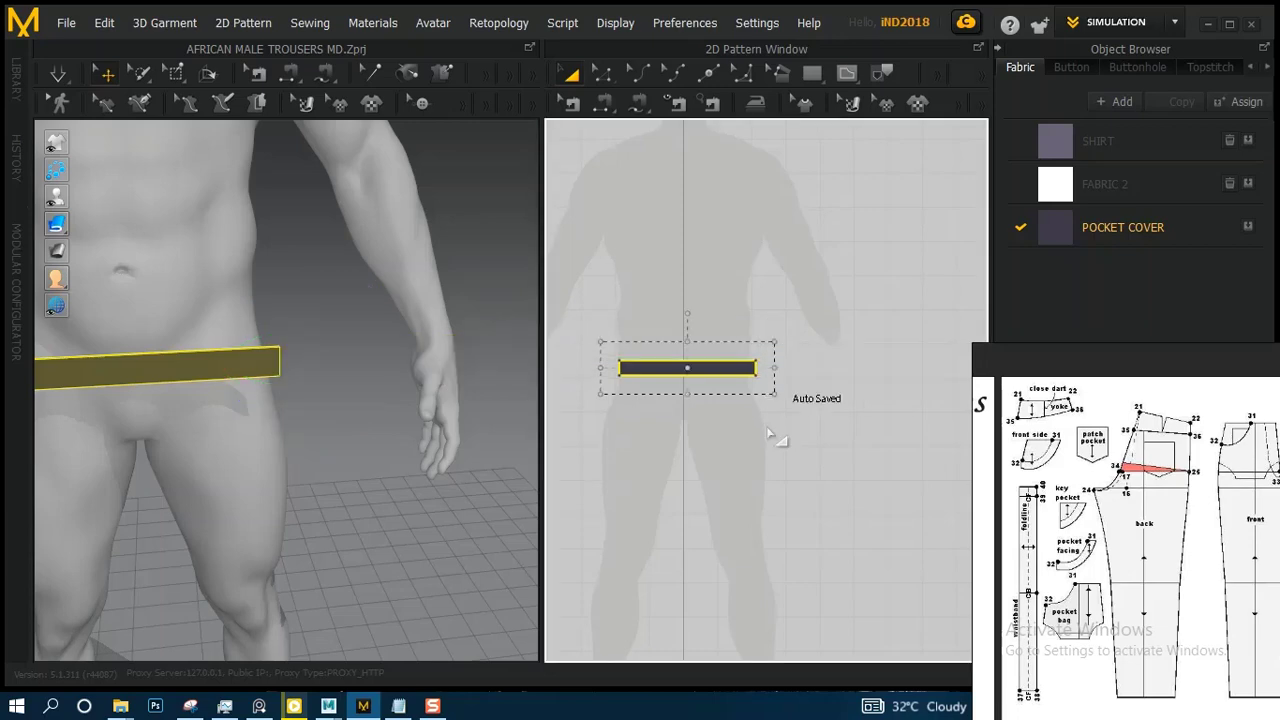
pyautogui.rightClick(720, 360)
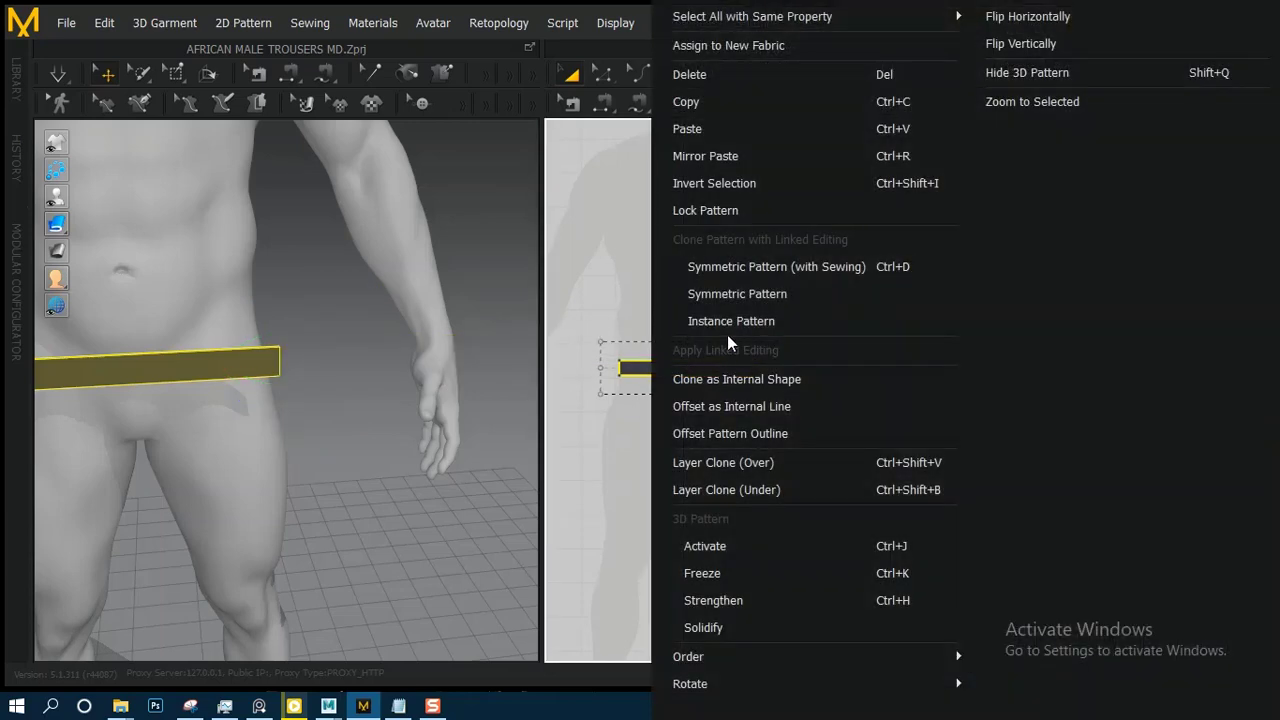
pyautogui.click(741, 266)
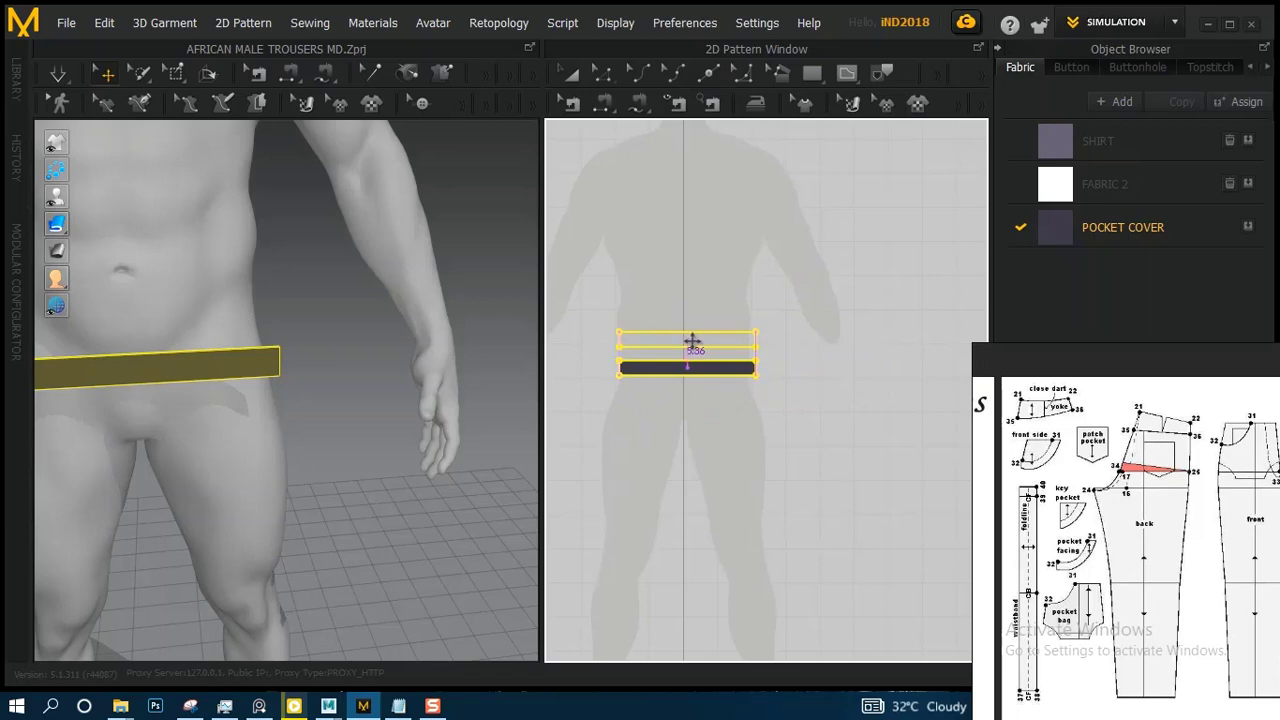
pyautogui.click(580, 458)
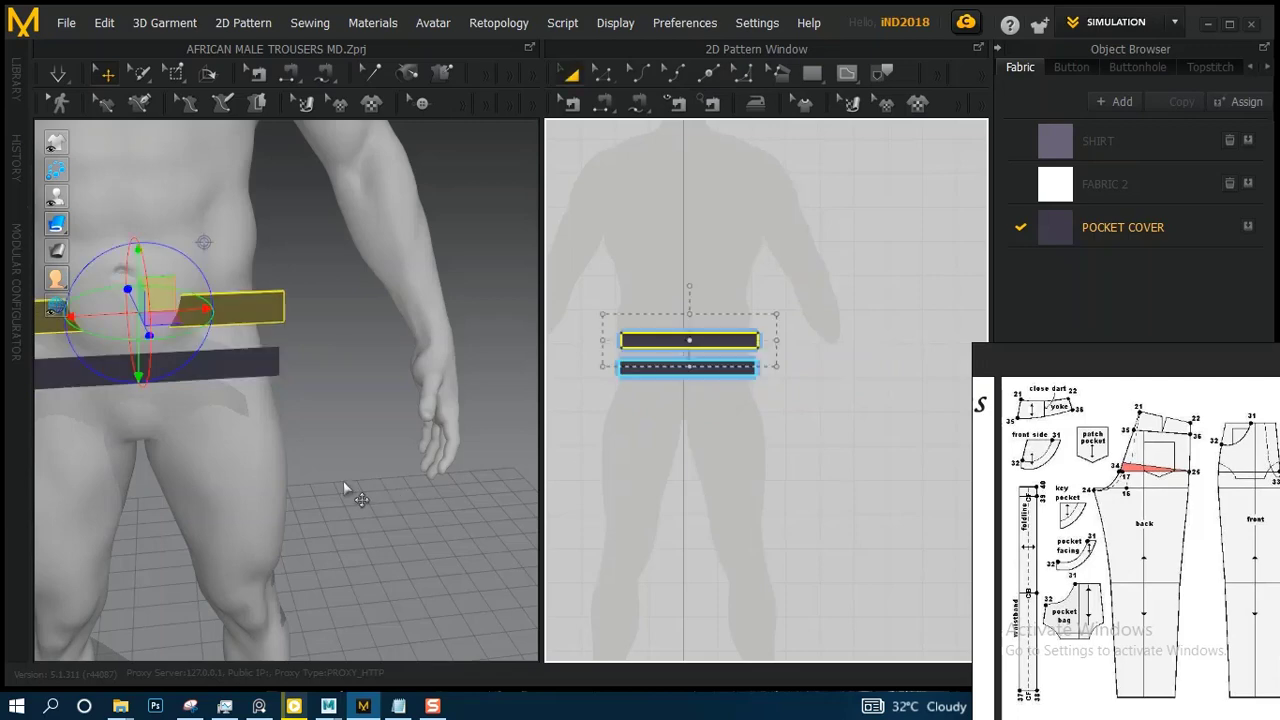
# - Position the symmetric strip behind the avatar's waist and flip its normal
pyautogui.moveTo(288, 456); pyautogui.dragTo(108, 641, button='right')
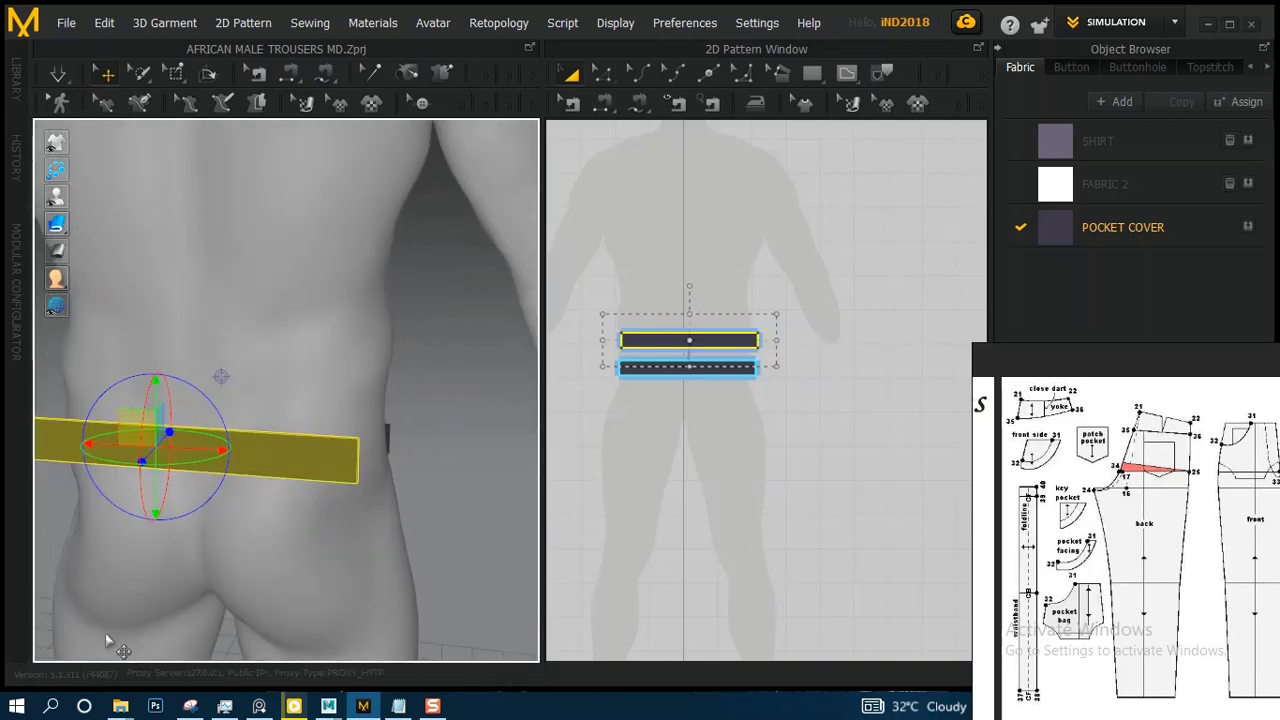
pyautogui.click(380, 391)
pyautogui.click(294, 461)
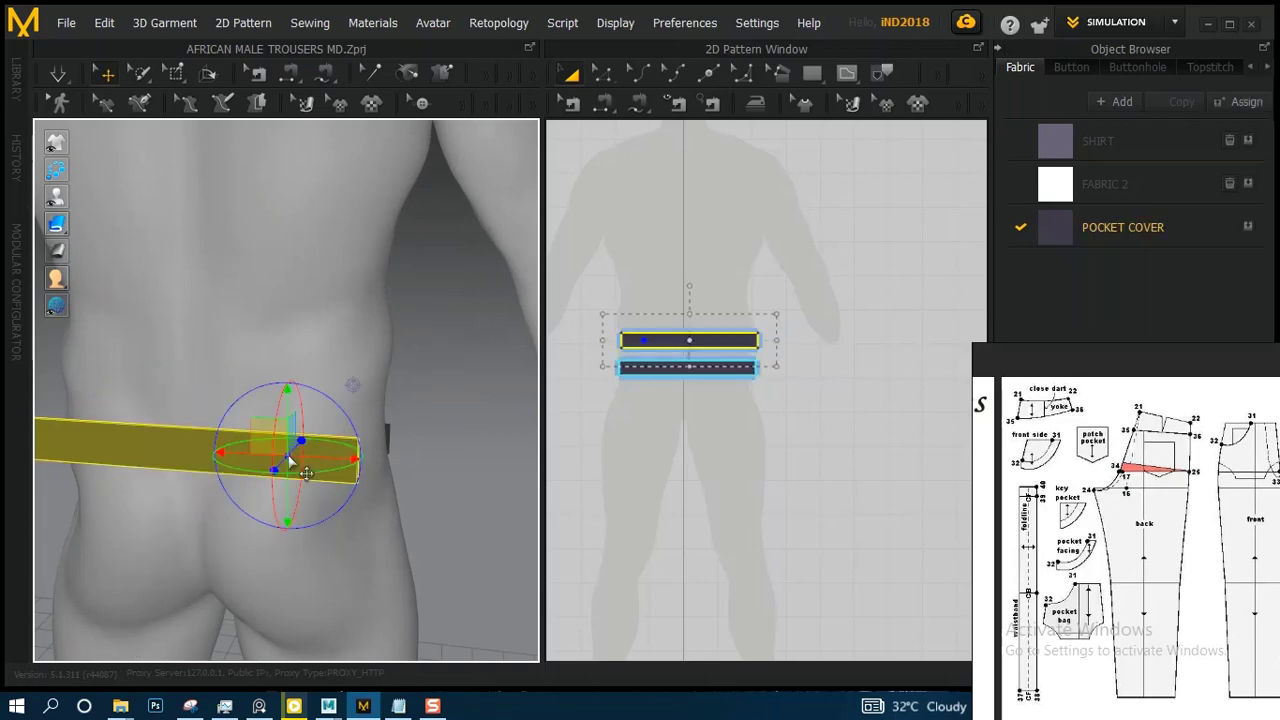
pyautogui.rightClick(287, 462)
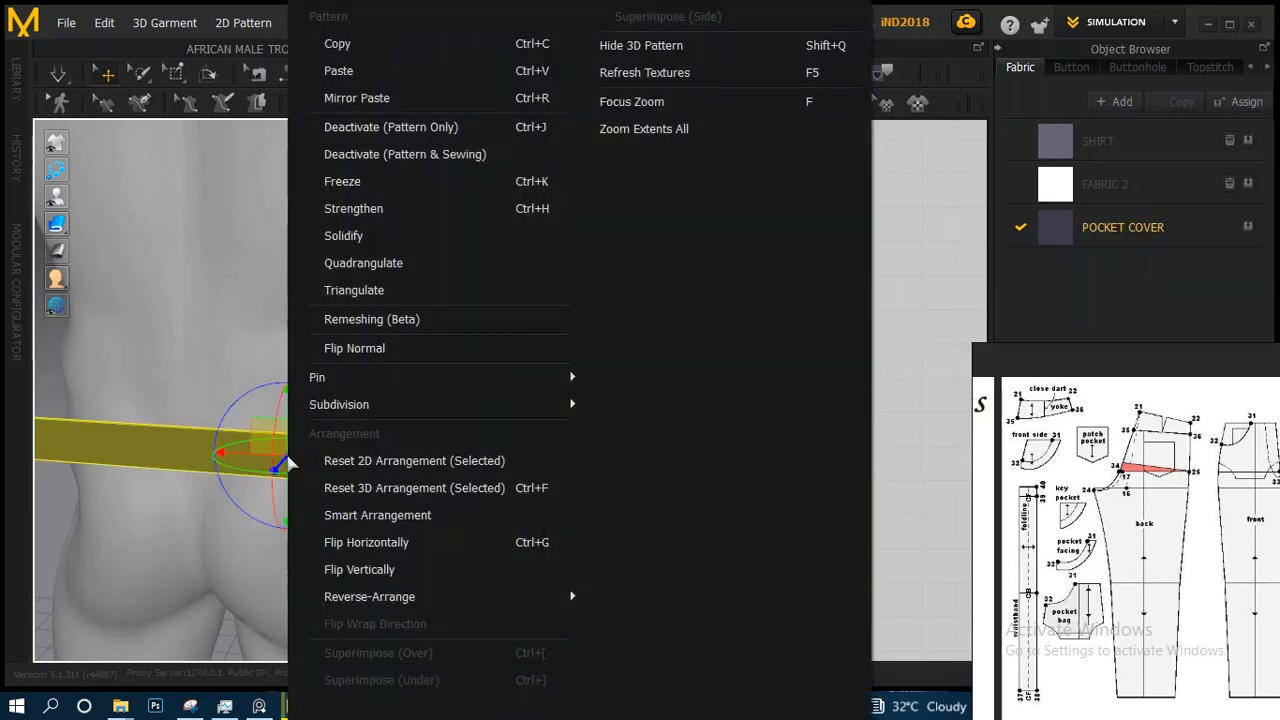
pyautogui.click(398, 346)
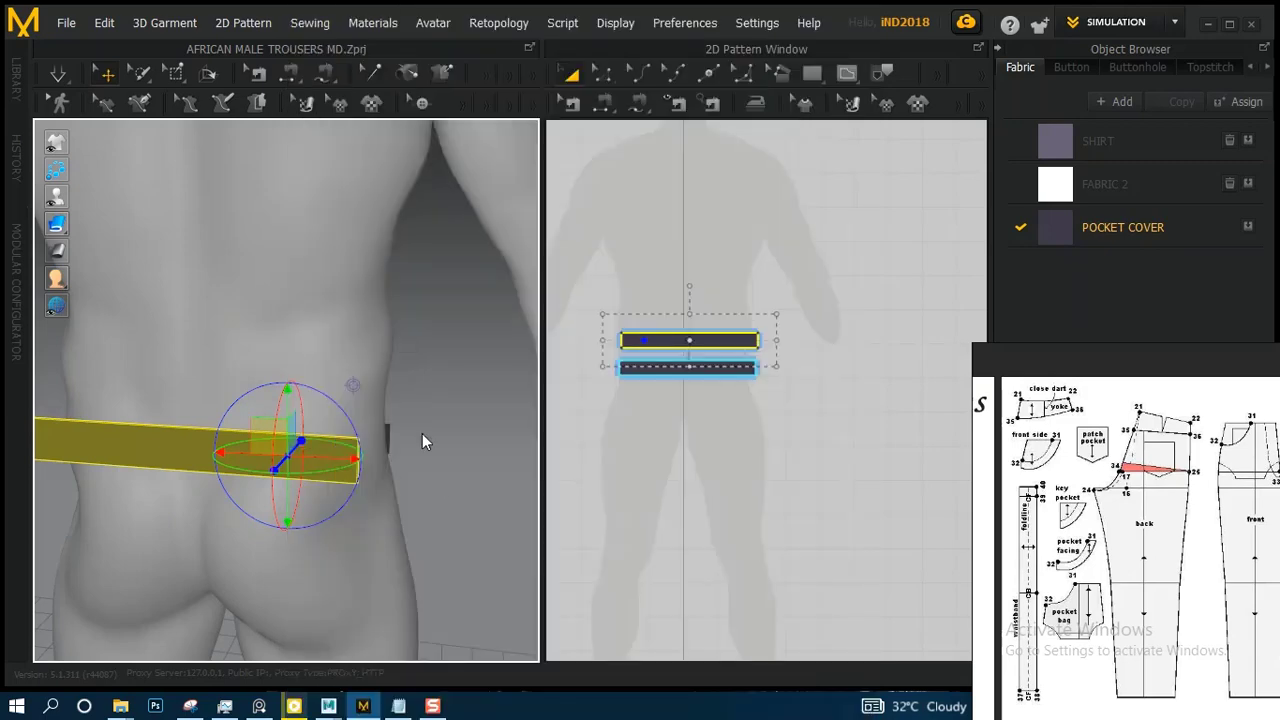
pyautogui.moveTo(440, 483); pyautogui.dragTo(21, 481, button='right')
pyautogui.moveTo(601, 264); pyautogui.dragTo(700, 385)
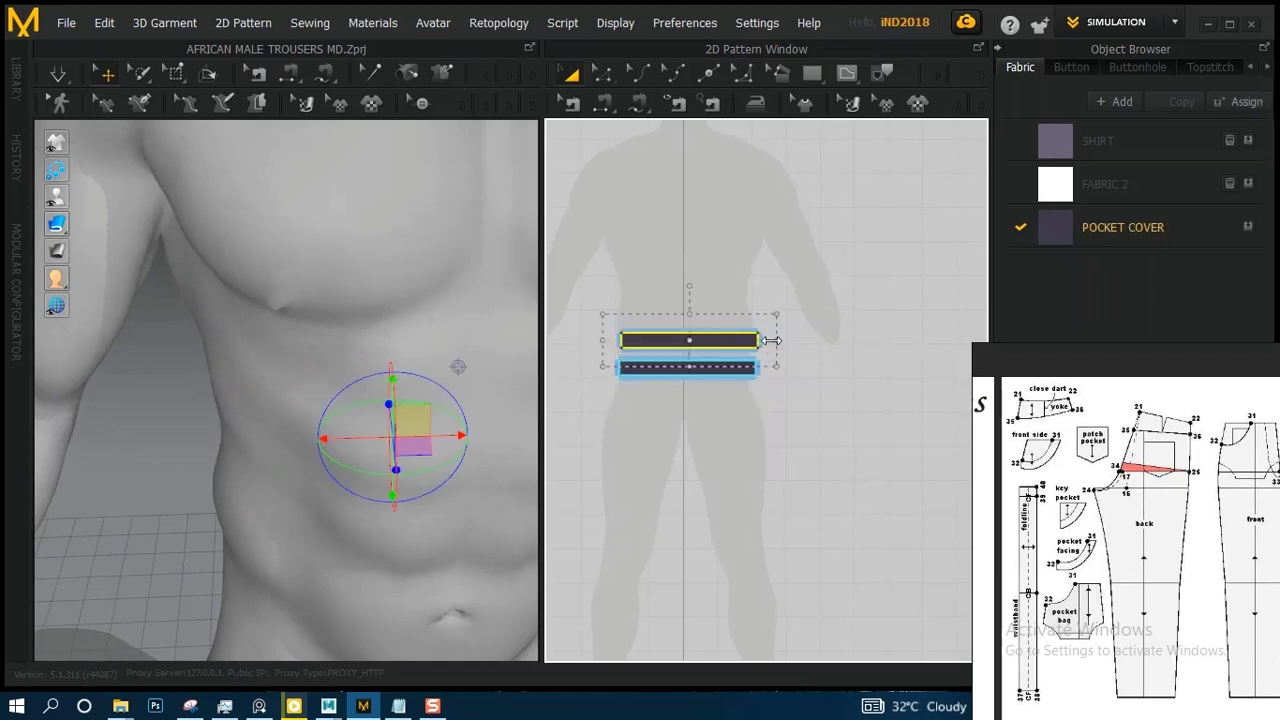
pyautogui.moveTo(771, 341); pyautogui.dragTo(797, 338)
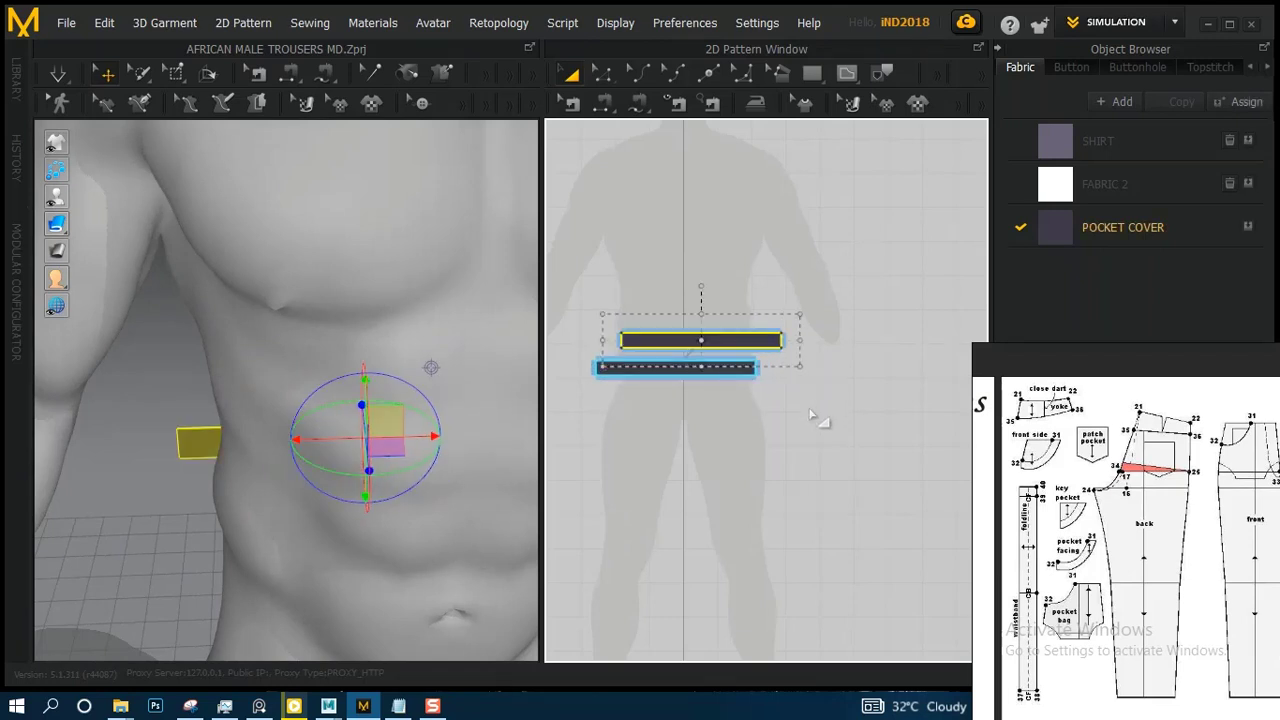
pyautogui.hotkey('ctrl', 'z')
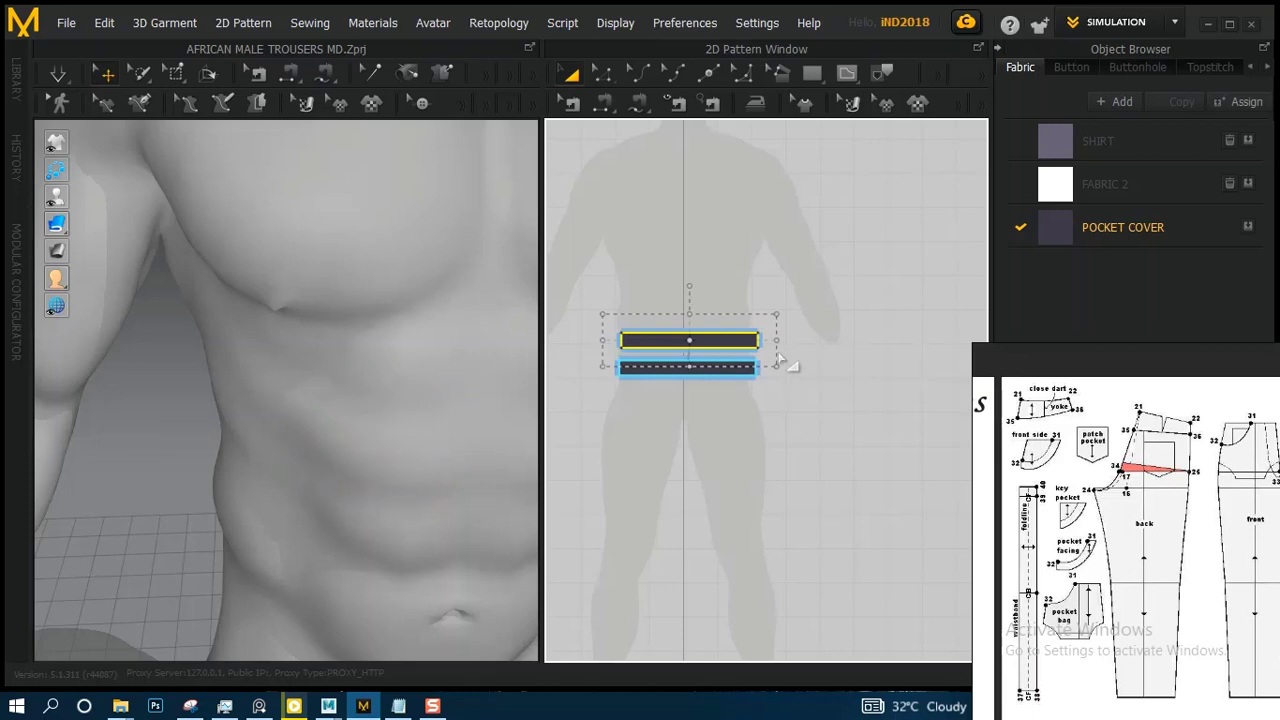
# - Lengthen the two linked strips horizontally past the avatar's sides, and trim the extra length slightly
pyautogui.moveTo(780, 343); pyautogui.dragTo(819, 336)
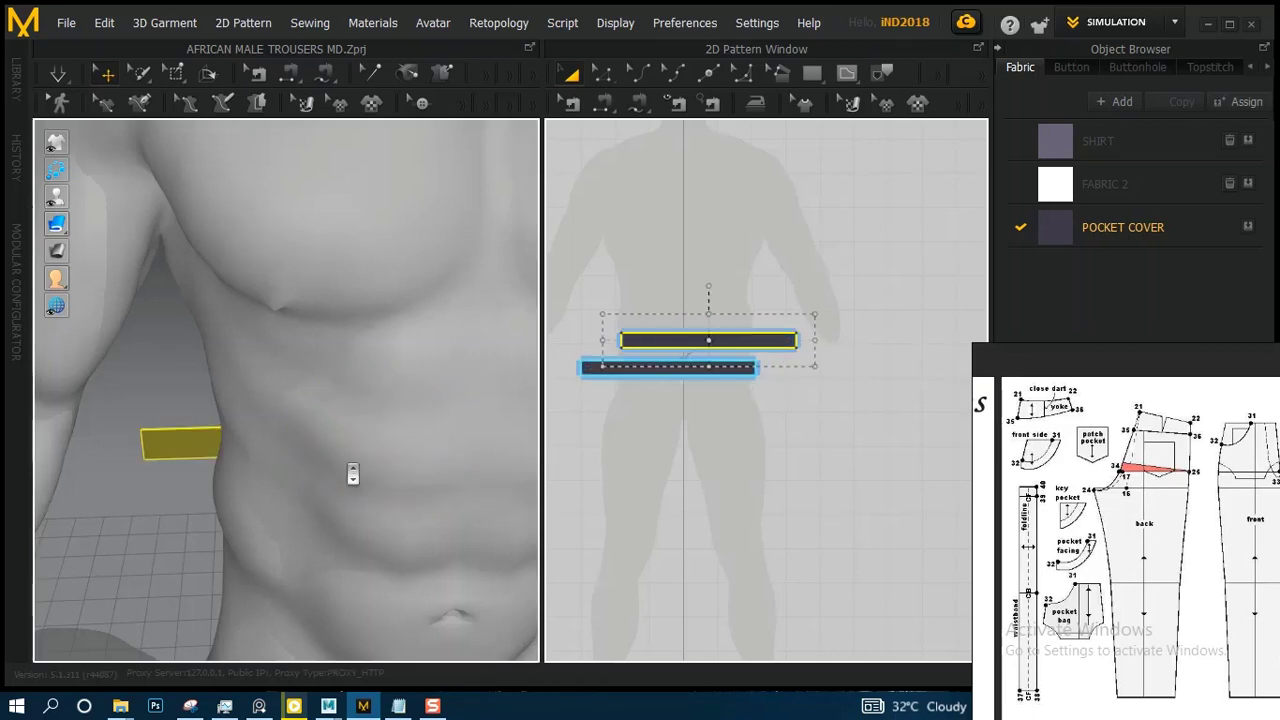
pyautogui.moveTo(352, 471); pyautogui.dragTo(264, 354, button='right')
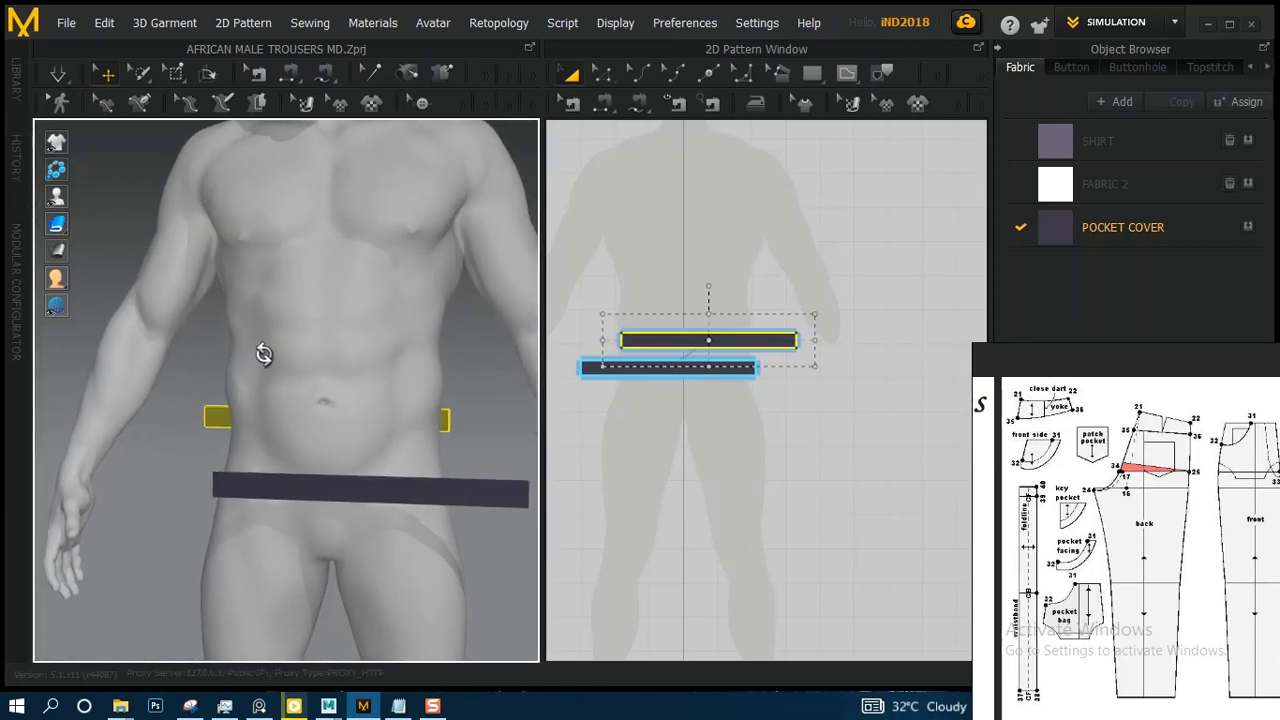
pyautogui.moveTo(813, 338); pyautogui.dragTo(810, 342)
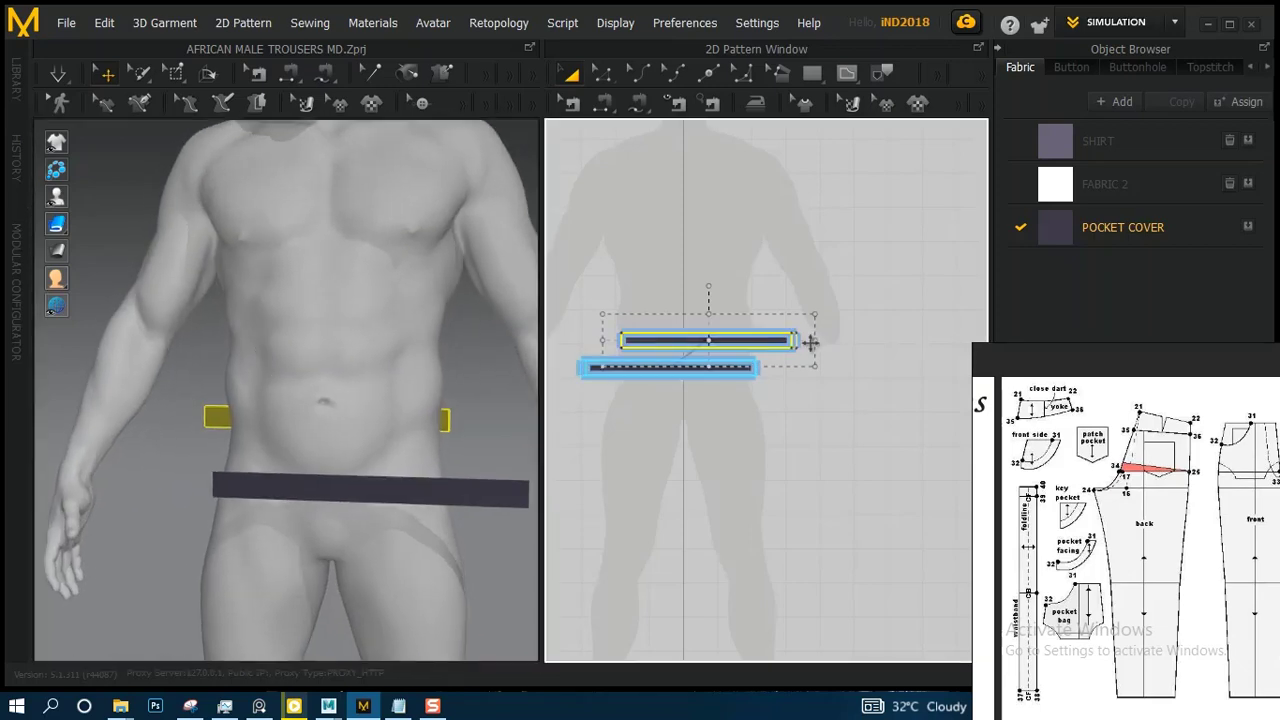
# - Adjust the front and back strips' distance from the avatar's body in the 3D window
pyautogui.moveTo(428, 423); pyautogui.dragTo(409, 522, button='right')
pyautogui.click(352, 505)
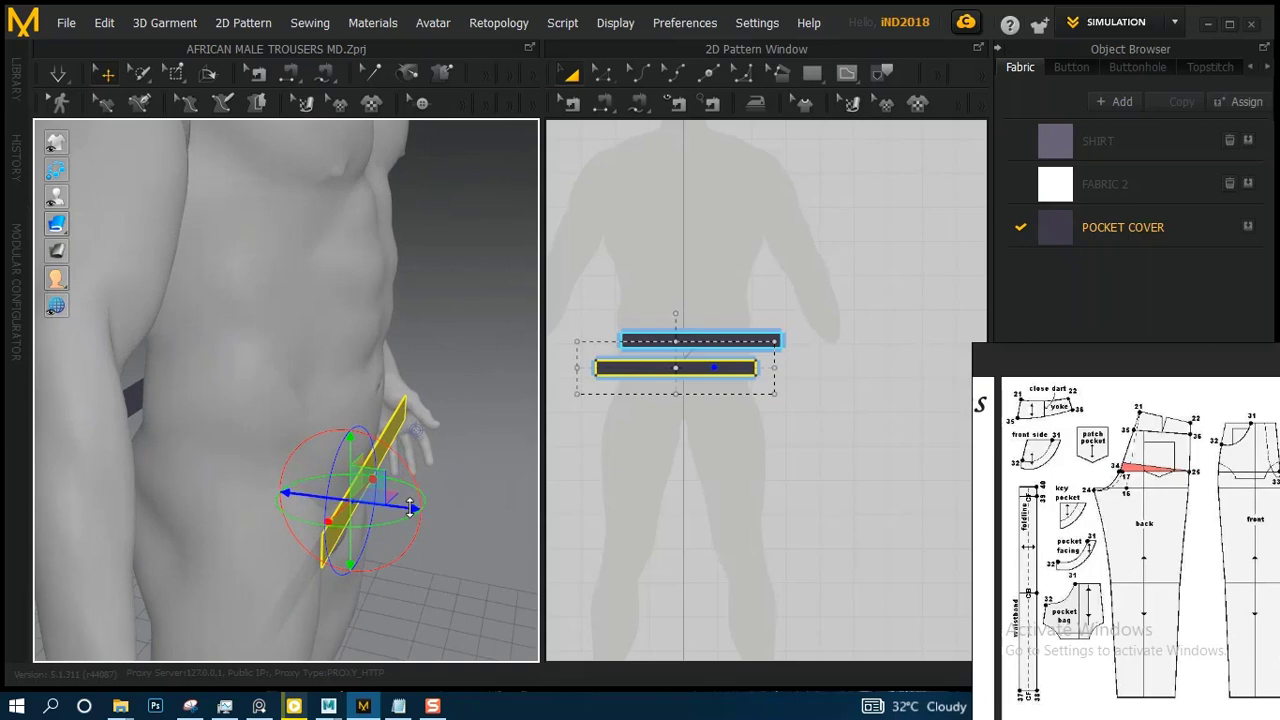
pyautogui.moveTo(410, 508)
pyautogui.mouseDown()
pyautogui.moveTo(388, 504)
pyautogui.moveTo(414, 491)
pyautogui.mouseUp()
pyautogui.moveTo(414, 491); pyautogui.dragTo(433, 462, button='right')
pyautogui.click(345, 470)
pyautogui.moveTo(398, 462)
pyautogui.mouseDown()
pyautogui.moveTo(374, 460)
pyautogui.moveTo(399, 460)
pyautogui.mouseUp()
pyautogui.moveTo(399, 460)
pyautogui.mouseDown(button='right')
pyautogui.moveTo(463, 520)
pyautogui.moveTo(549, 463)
pyautogui.moveTo(398, 443)
pyautogui.mouseUp(button='right')
# - Undo the vertical move of the back strip alone, and raise both strips together toward the avatar's waist
pyautogui.moveTo(363, 413); pyautogui.dragTo(363, 368)
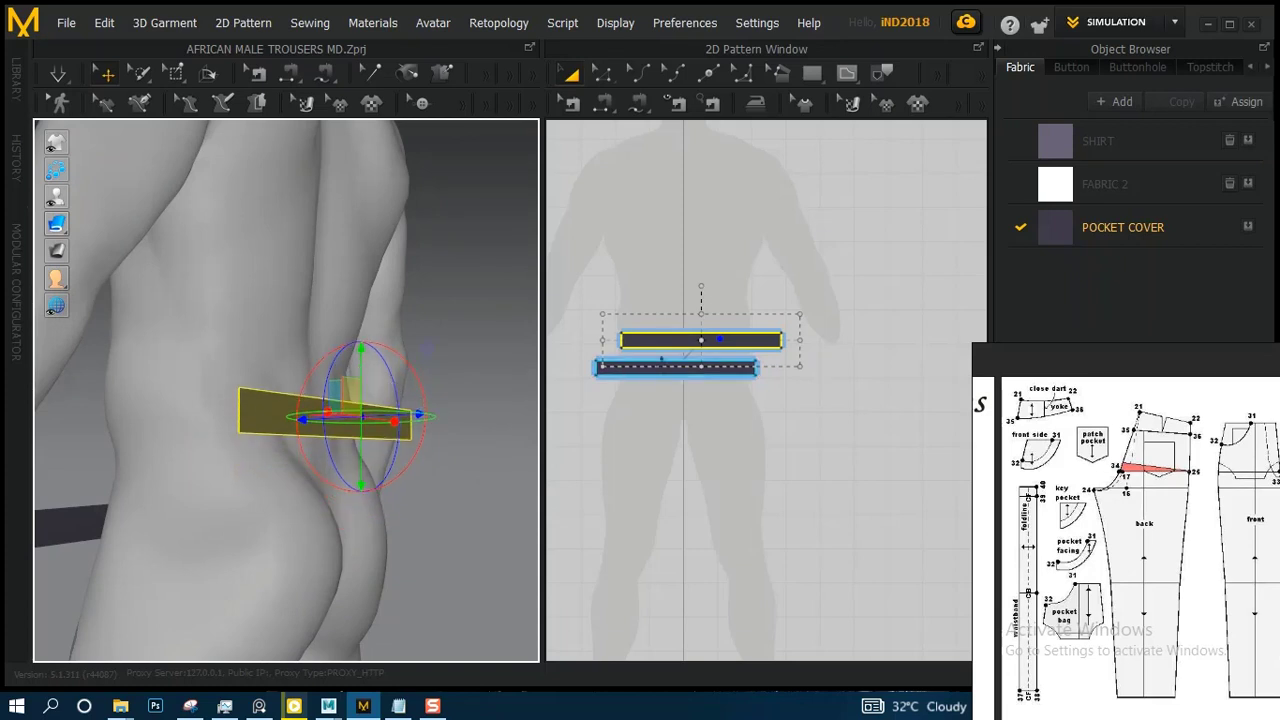
pyautogui.hotkey('ctrl', 'z')
pyautogui.keyDown('shift'); pyautogui.click(658, 370); pyautogui.keyUp('shift')
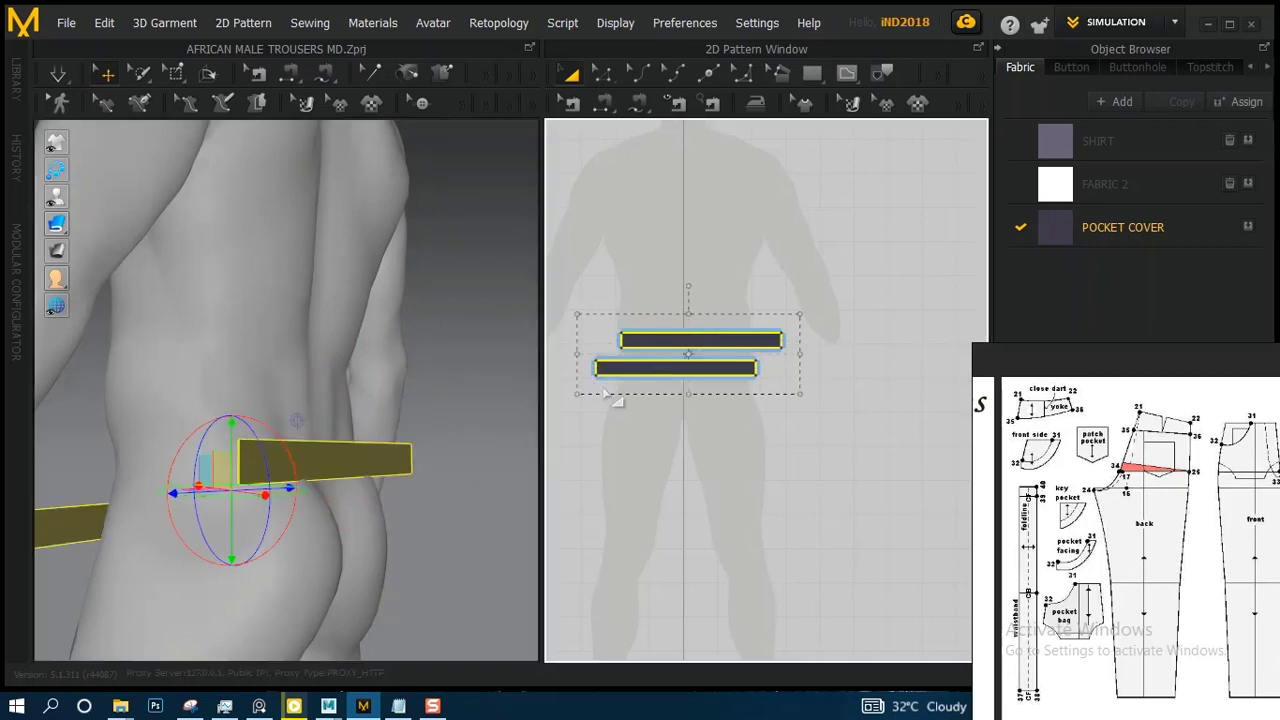
pyautogui.moveTo(230, 440); pyautogui.dragTo(230, 388)
# - Move the front strip forward, away from the avatar's abdomen
pyautogui.moveTo(222, 472); pyautogui.dragTo(358, 515, button='right')
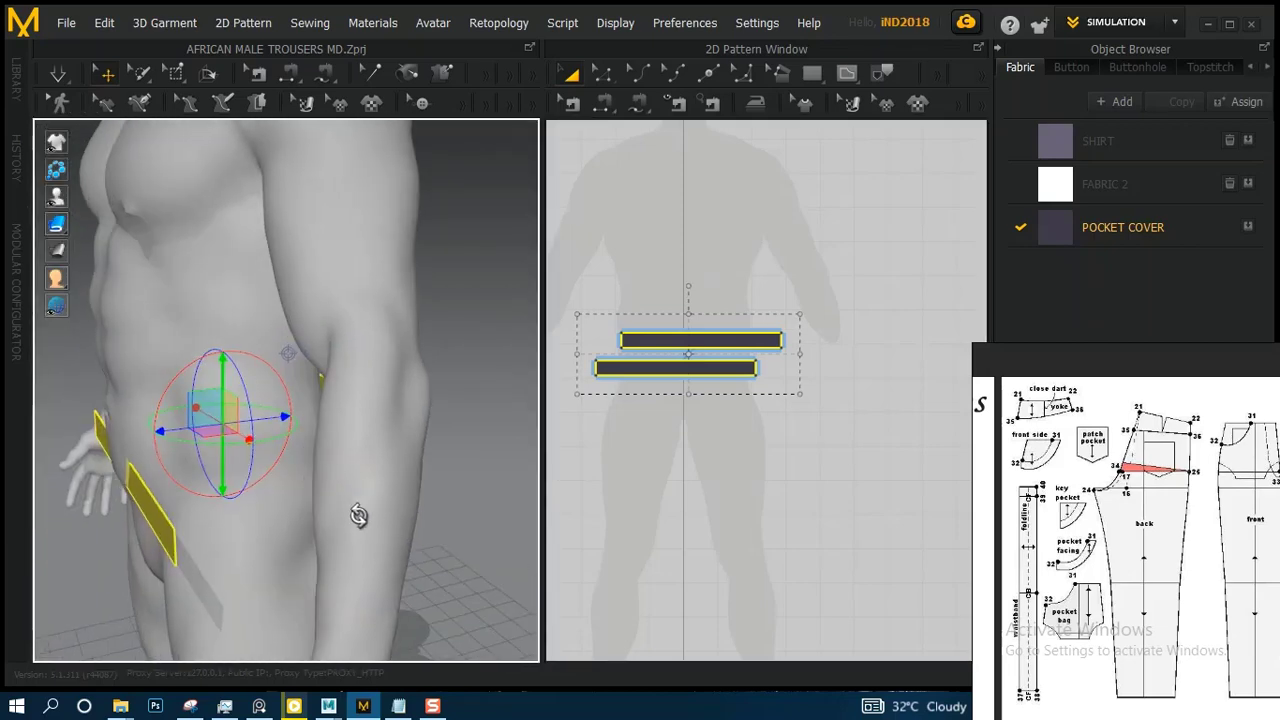
pyautogui.click(160, 525)
pyautogui.moveTo(210, 520); pyautogui.dragTo(192, 522)
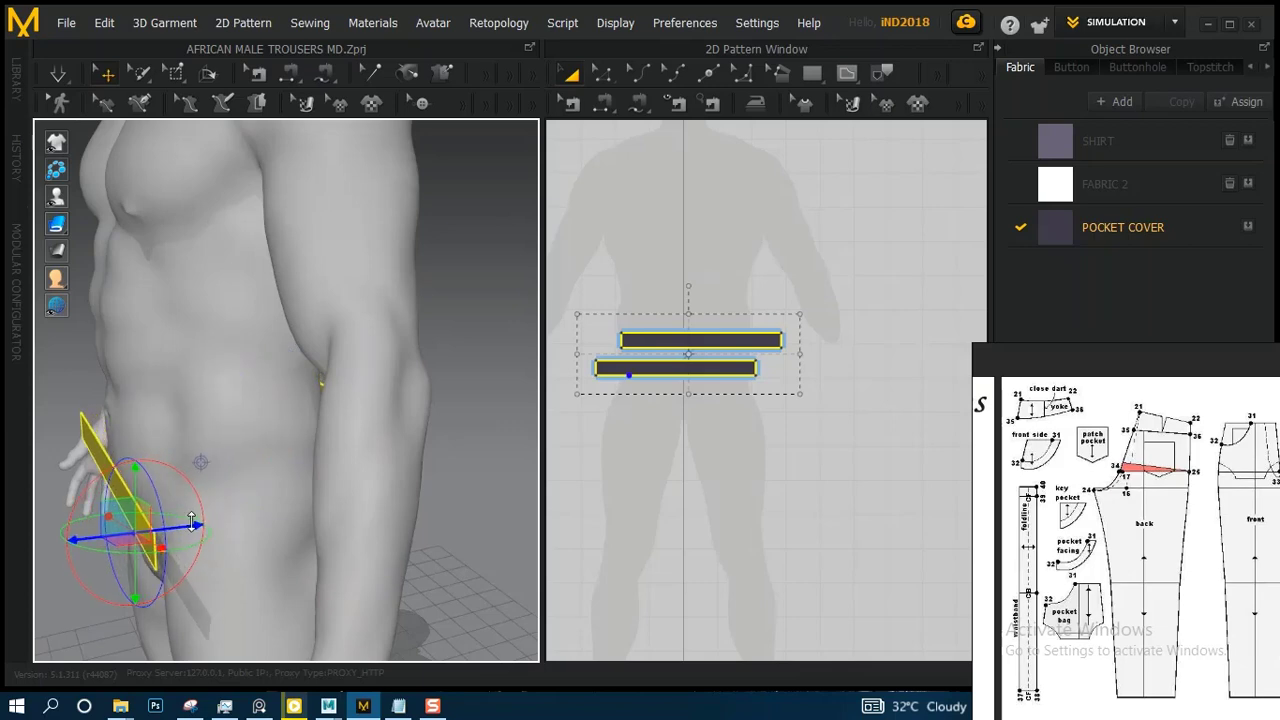
# - Raise the front strip toward the waist in the 3D window and shift it slightly closer to the avatar's abdomen
pyautogui.moveTo(389, 427); pyautogui.dragTo(343, 397, button='right')
pyautogui.click(441, 456)
pyautogui.moveTo(441, 454); pyautogui.dragTo(357, 520, button='right')
pyautogui.click(379, 516)
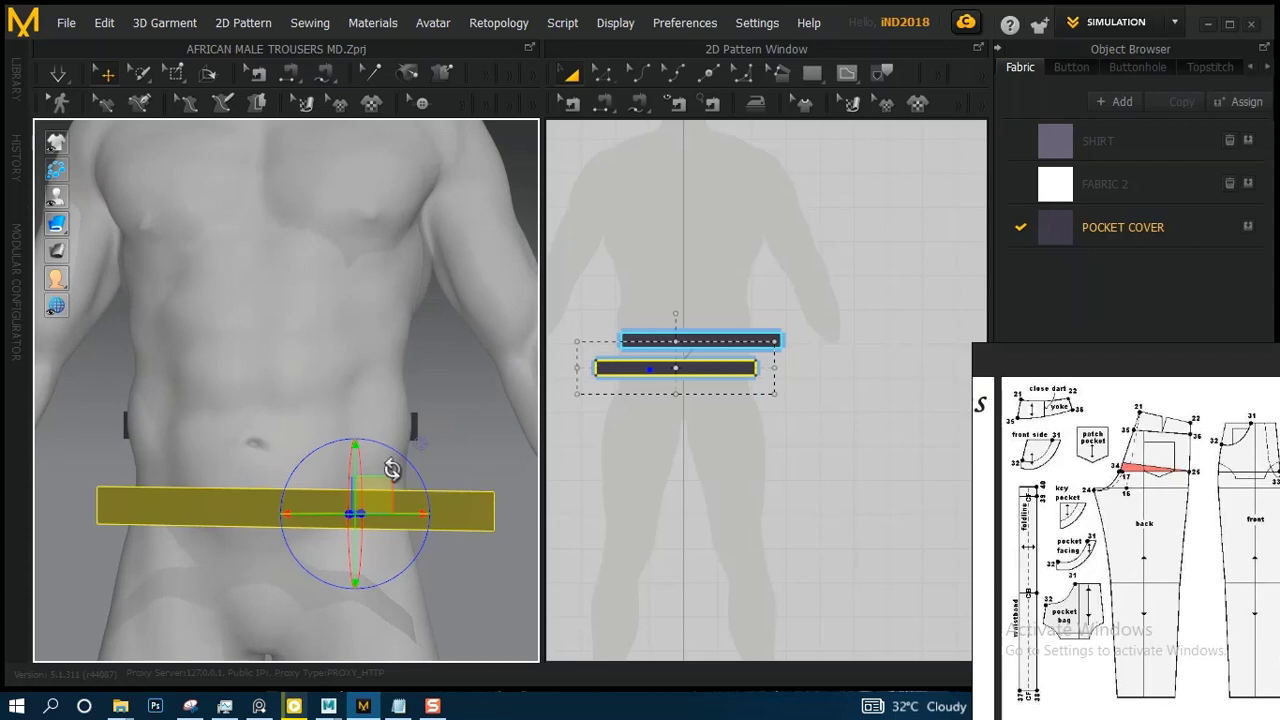
pyautogui.moveTo(392, 470); pyautogui.dragTo(411, 510, button='right')
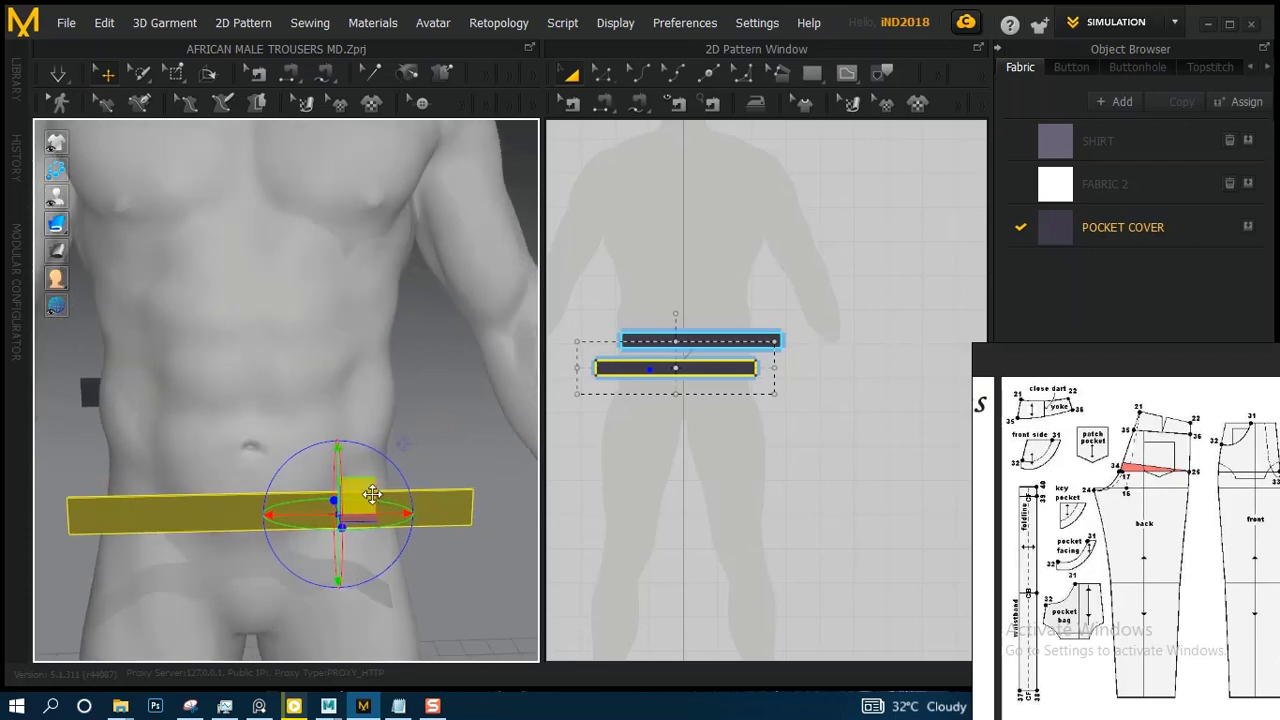
pyautogui.moveTo(335, 457)
pyautogui.mouseDown(button='right')
pyautogui.moveTo(398, 452)
pyautogui.moveTo(355, 459)
pyautogui.mouseUp(button='right')
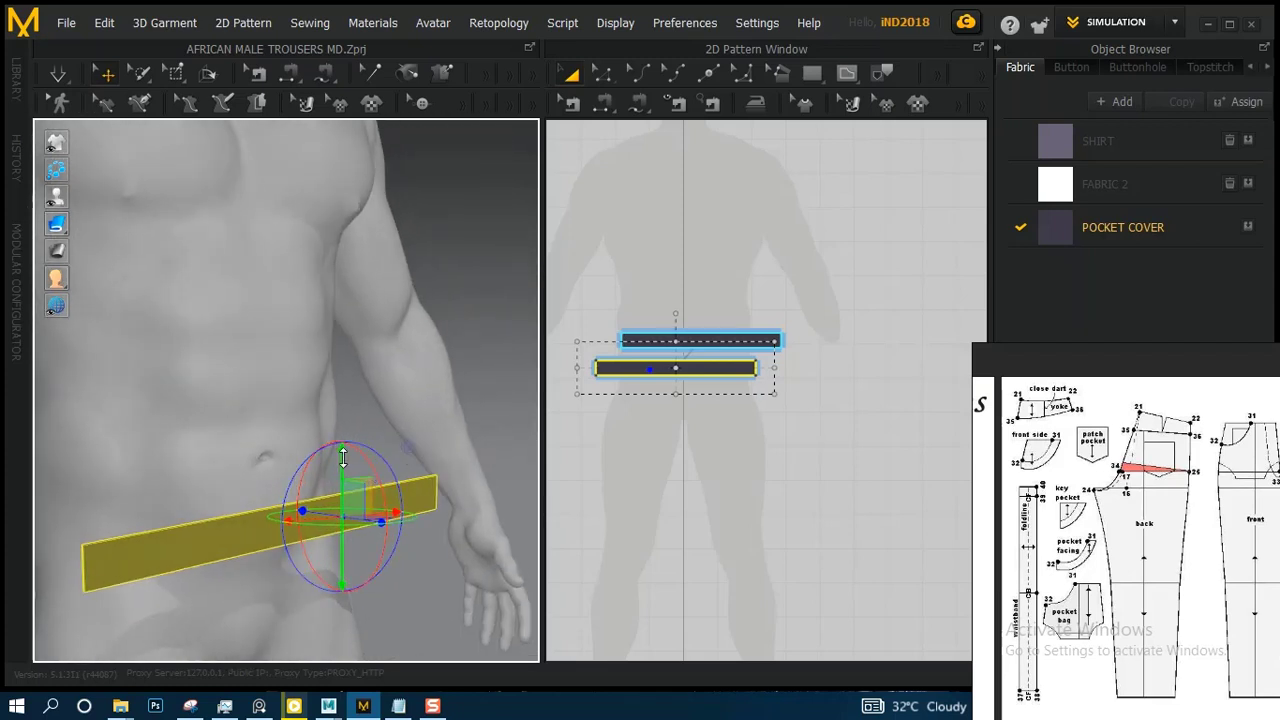
pyautogui.moveTo(343, 457); pyautogui.dragTo(343, 430)
pyautogui.moveTo(343, 430); pyautogui.dragTo(424, 485, button='right')
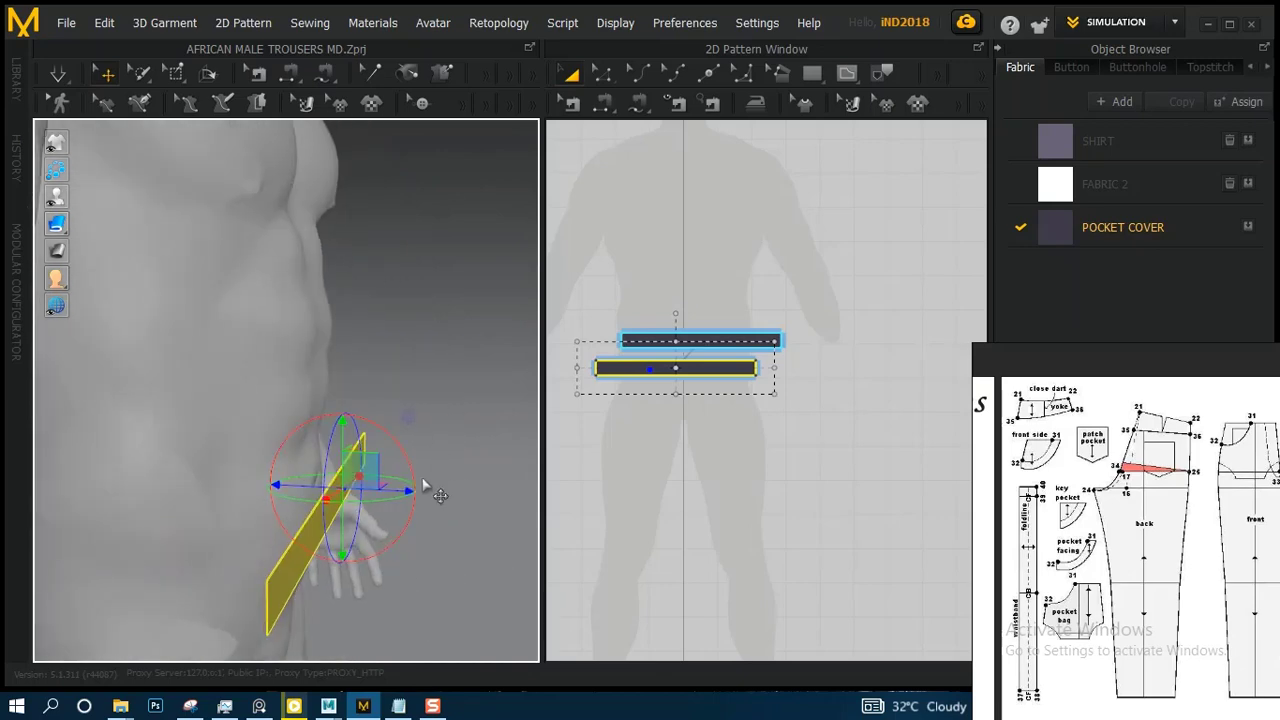
pyautogui.moveTo(399, 488); pyautogui.dragTo(393, 488)
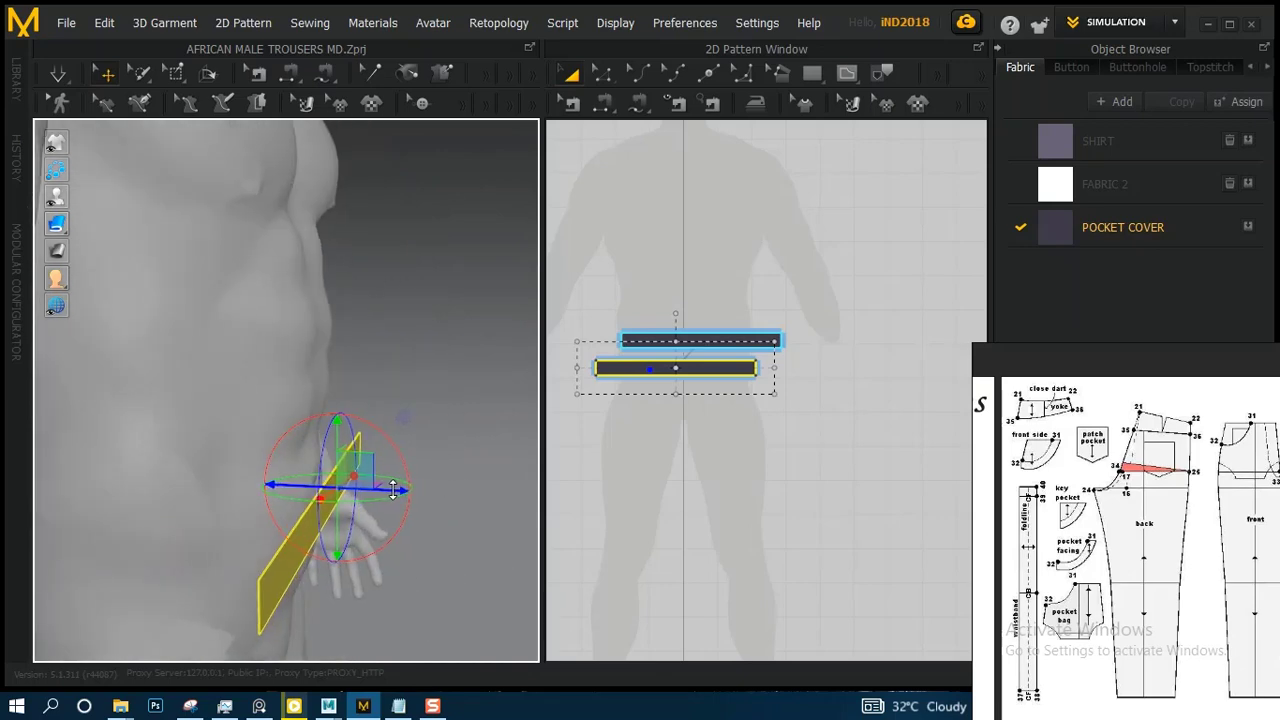
pyautogui.moveTo(393, 488); pyautogui.dragTo(252, 405, button='right')
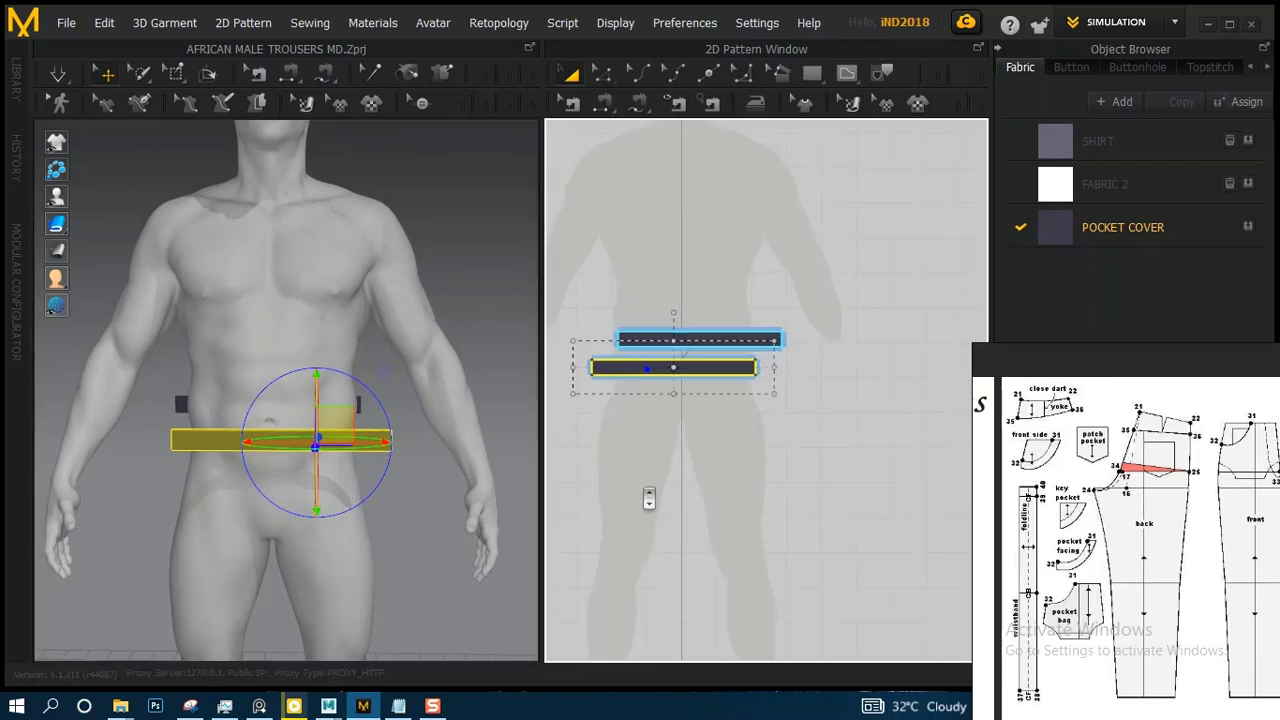
# - Sew the short end edge of the front strip to the matching end edge of the back strip with segment sewing
pyautogui.scroll(5, 763, 520)
pyautogui.click(638, 423)
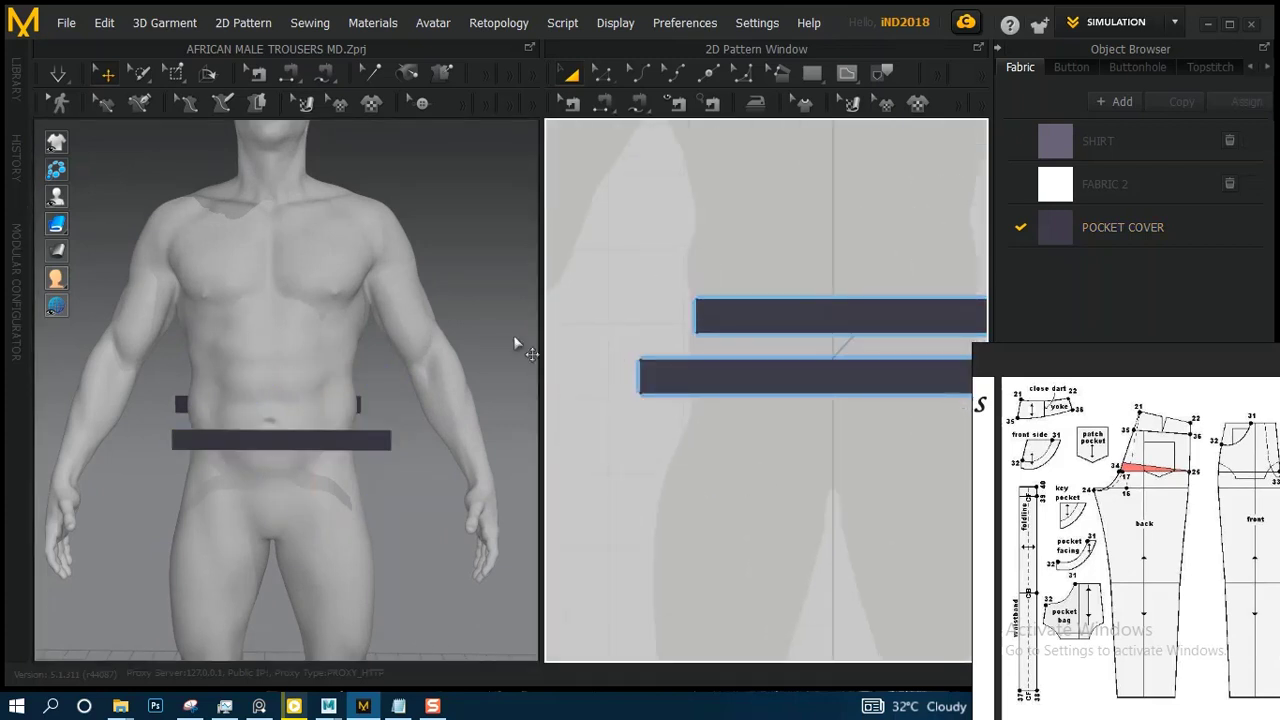
pyautogui.moveTo(295, 432); pyautogui.dragTo(425, 393, button='right')
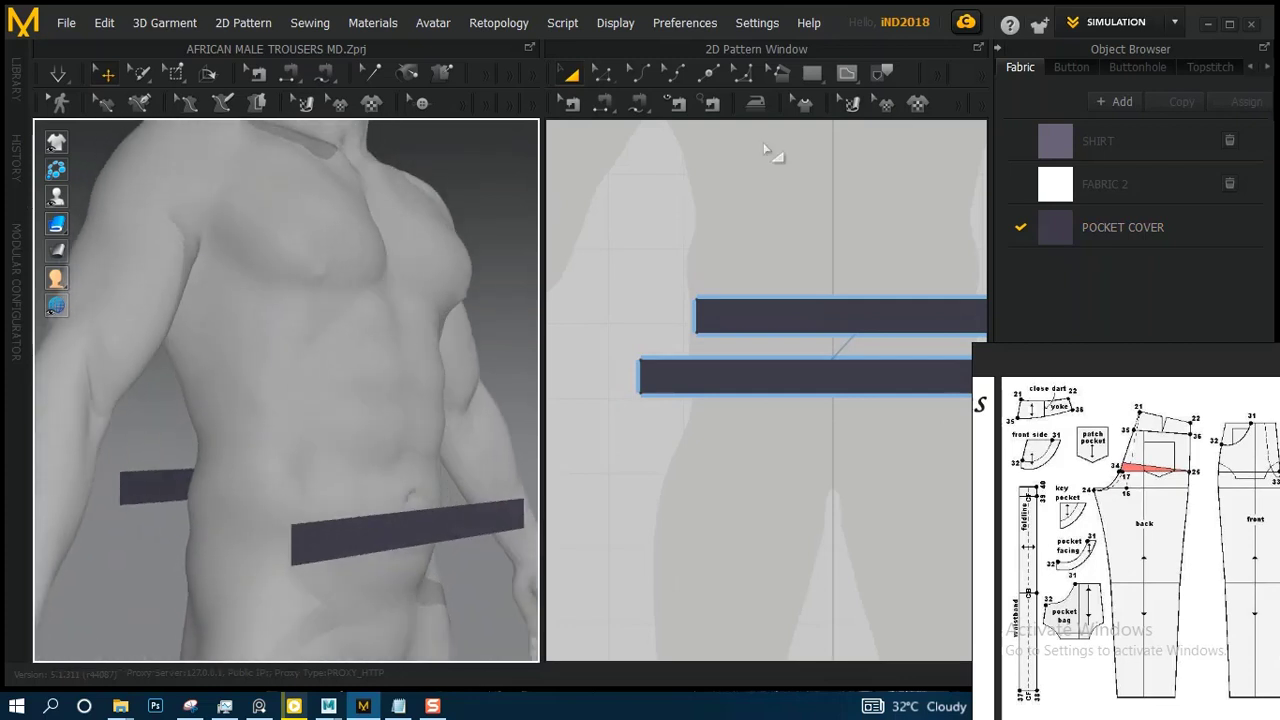
pyautogui.click(605, 104)
pyautogui.click(292, 546)
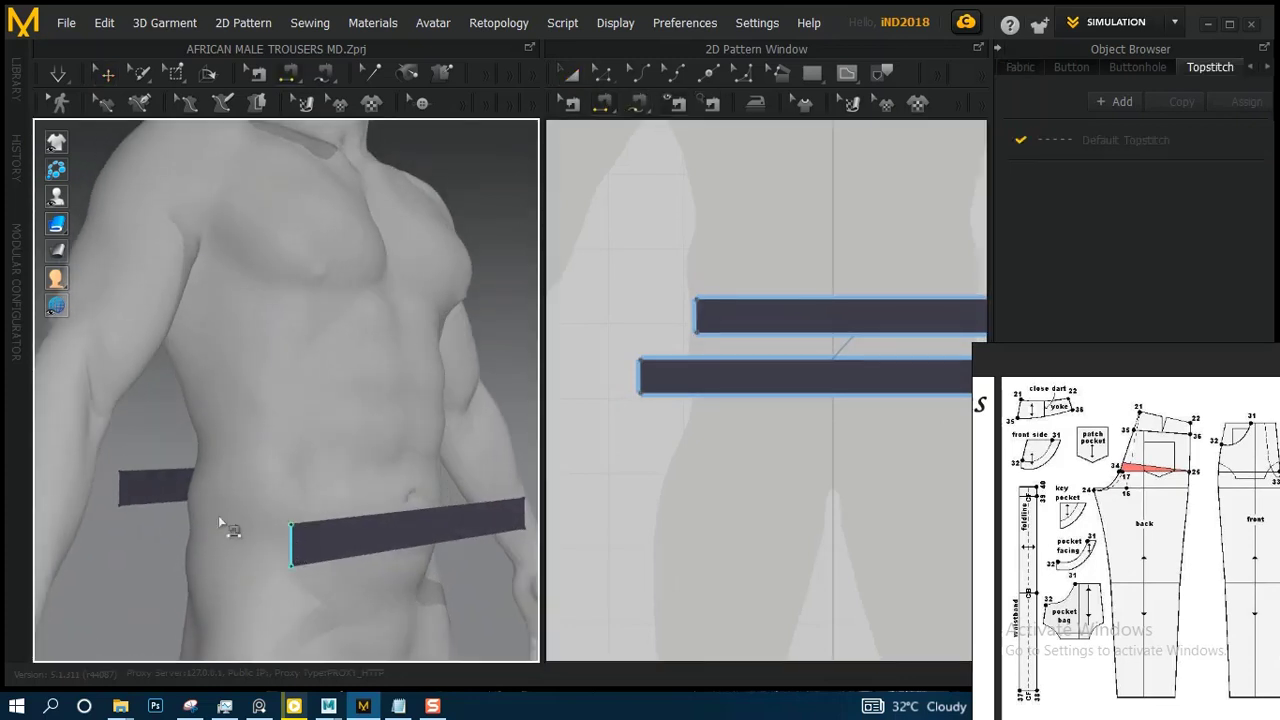
pyautogui.click(121, 490)
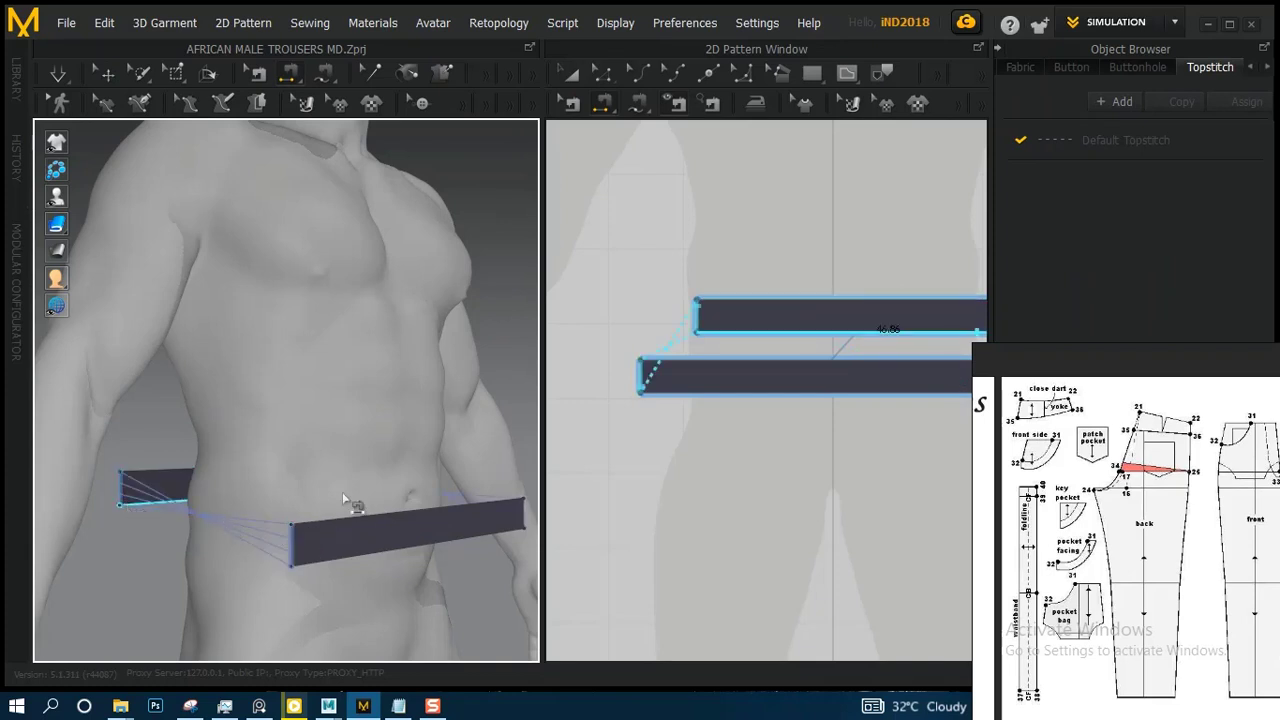
pyautogui.scroll(2, 371, 486)
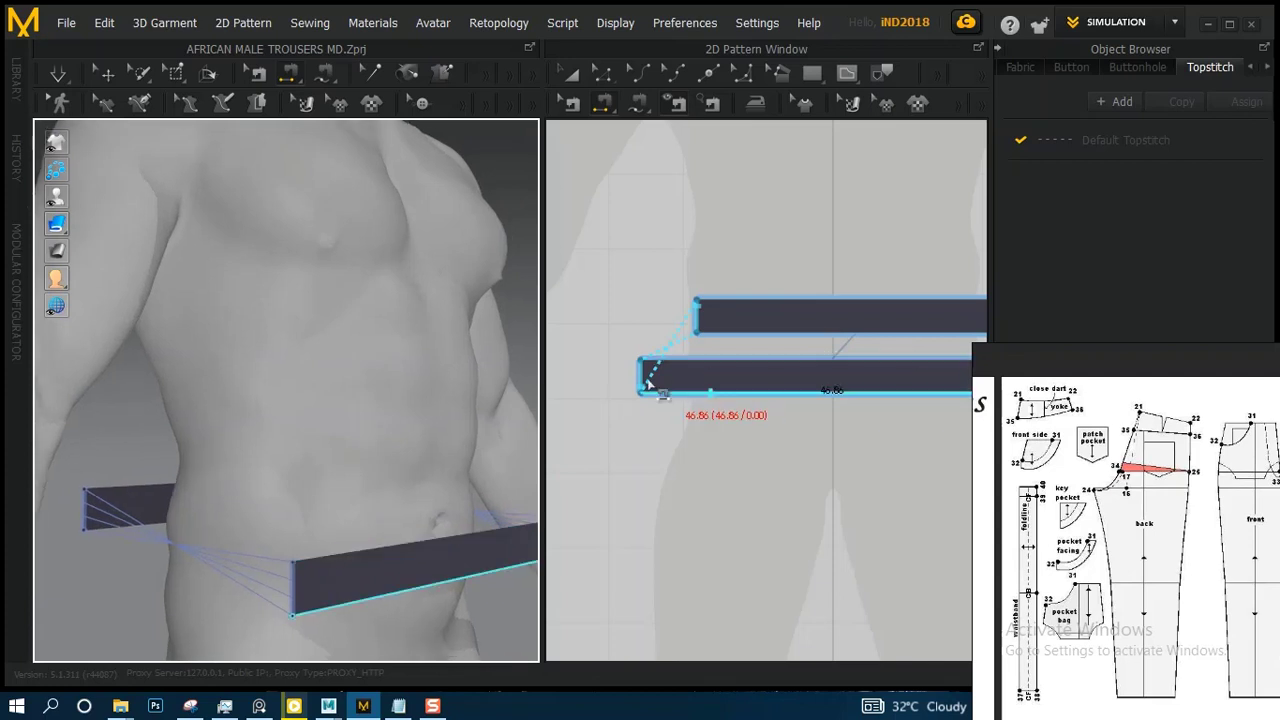
# - Reverse the crossed side seam between the front and back strips
pyautogui.click(566, 106)
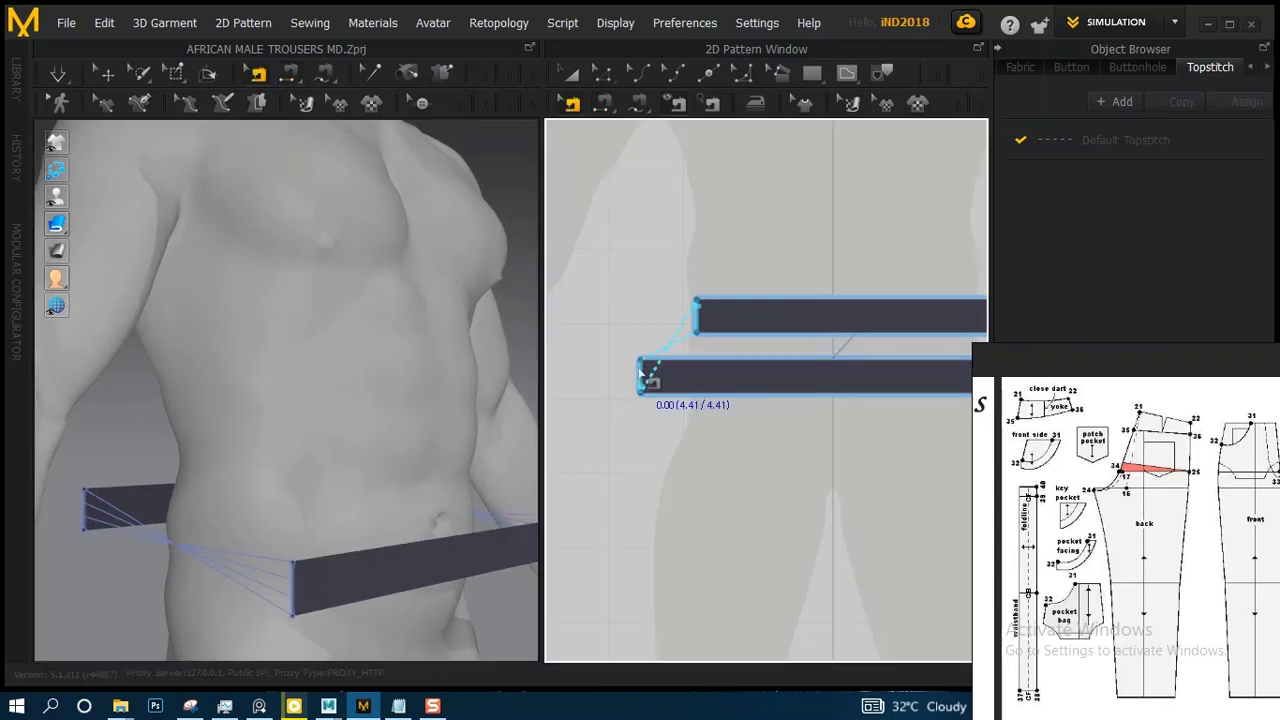
pyautogui.click(641, 375)
pyautogui.rightClick(641, 375)
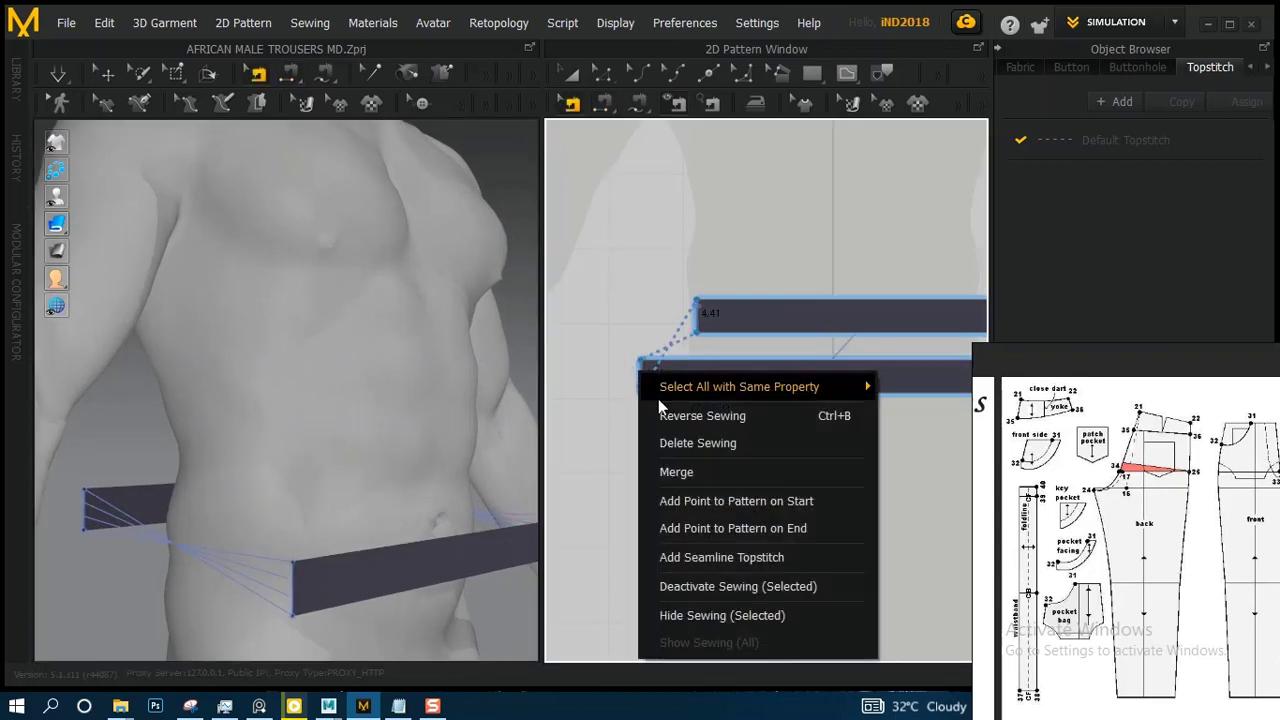
pyautogui.click(664, 413)
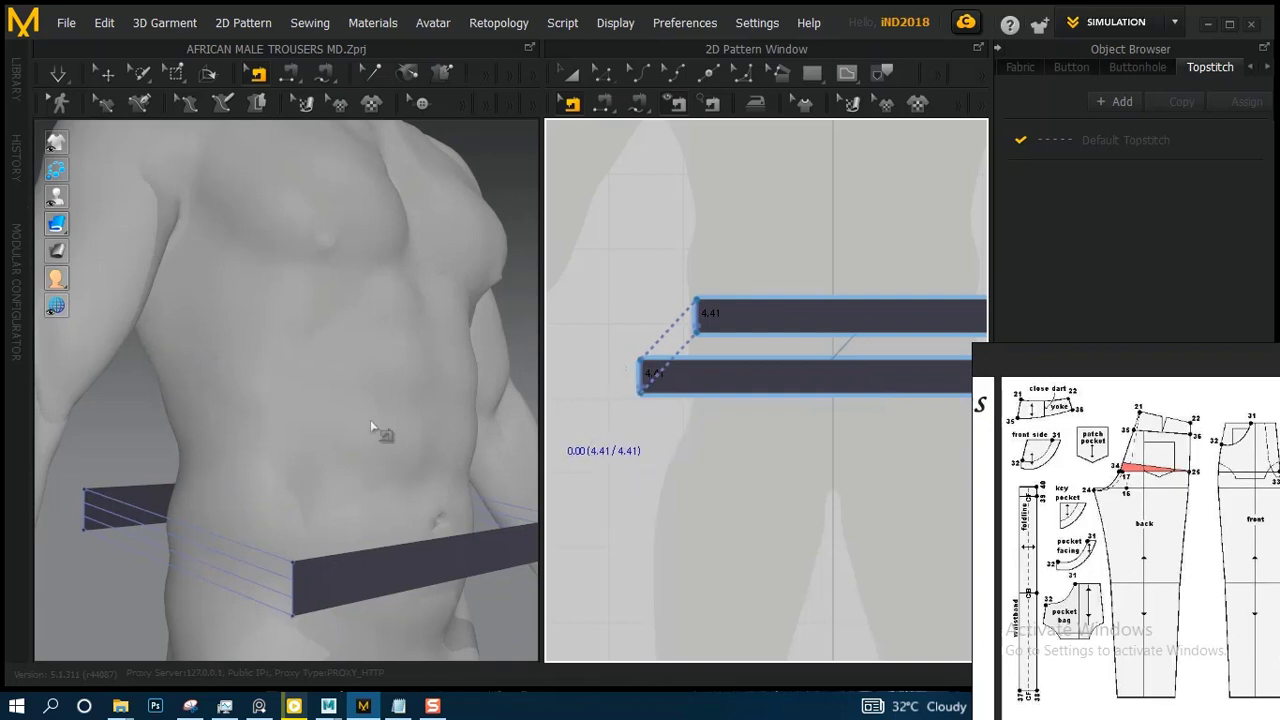
# - Check the side seams on both sides of the avatar, and run the simulation to wrap the sewn waistband around the body
pyautogui.moveTo(380, 423); pyautogui.dragTo(341, 467, button='right')
pyautogui.moveTo(394, 489); pyautogui.dragTo(180, 500, button='middle')
pyautogui.moveTo(860, 420); pyautogui.dragTo(734, 437, button='middle')
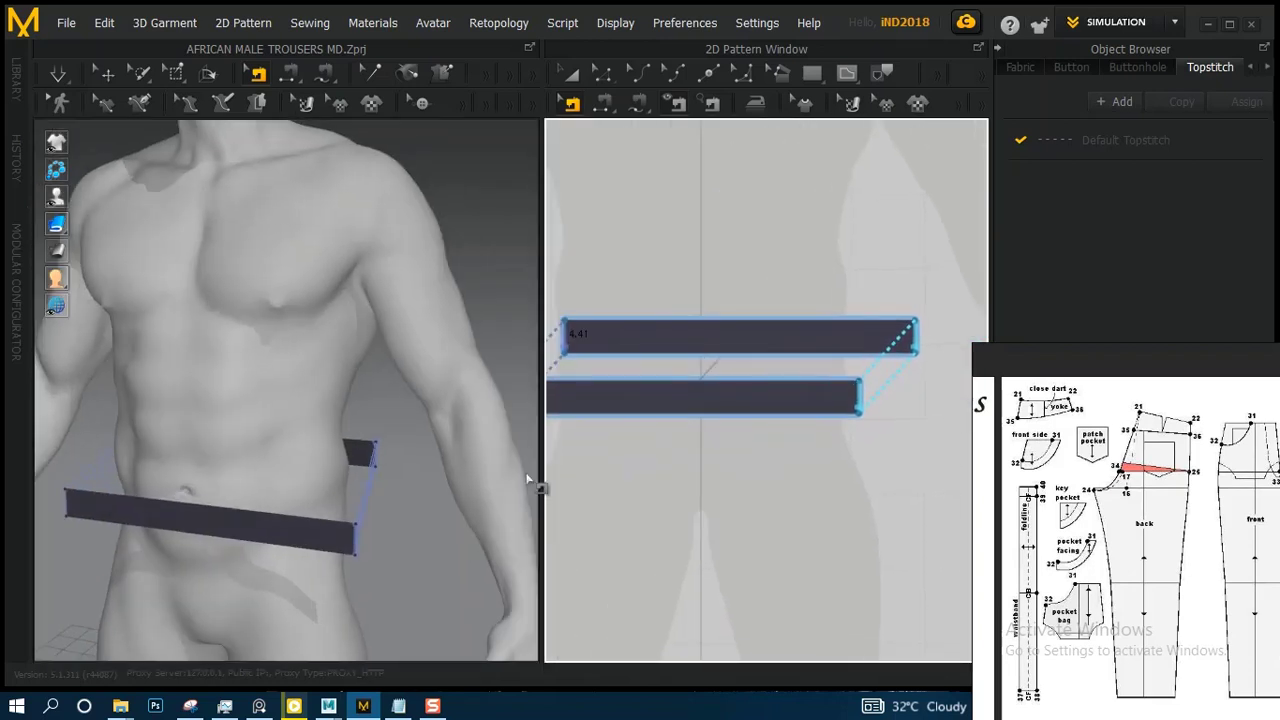
pyautogui.moveTo(342, 478); pyautogui.dragTo(388, 510, button='right')
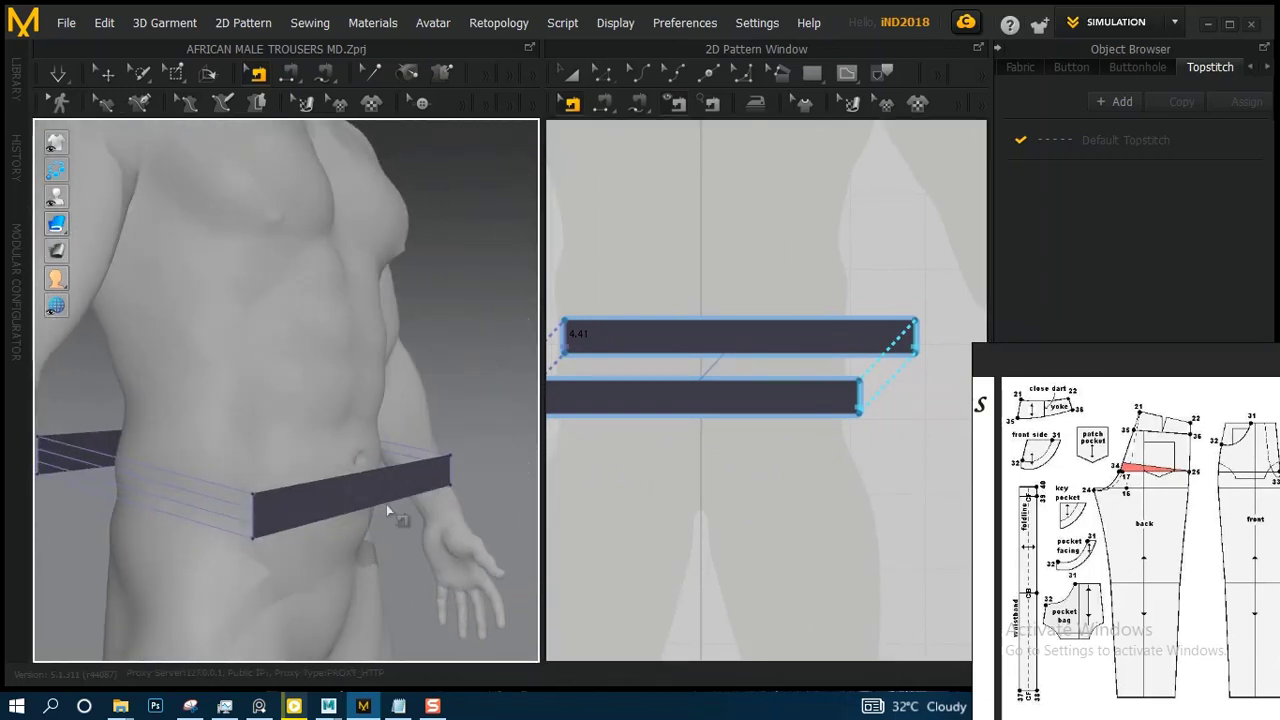
pyautogui.press('space')
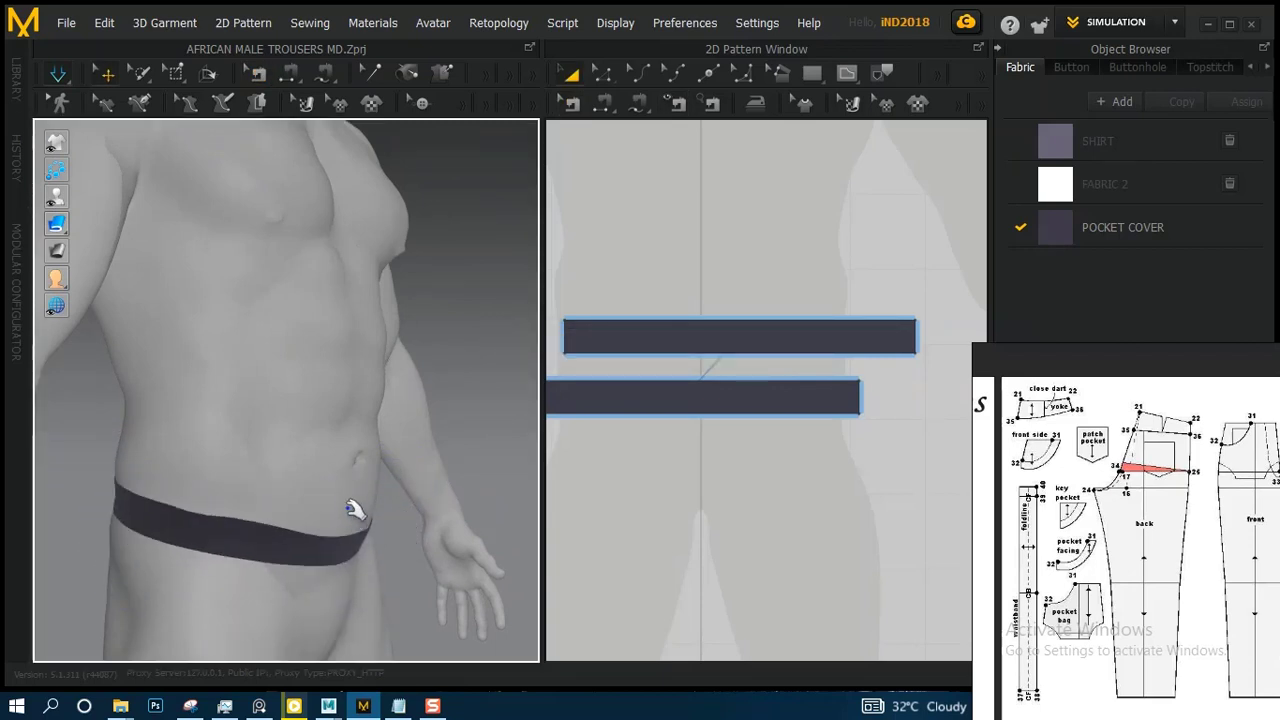
# - Examine how the simulated waistband fits around the avatar's hips from the front and sides
pyautogui.scroll(3, 355, 490)
pyautogui.moveTo(357, 469); pyautogui.dragTo(214, 466, button='right')
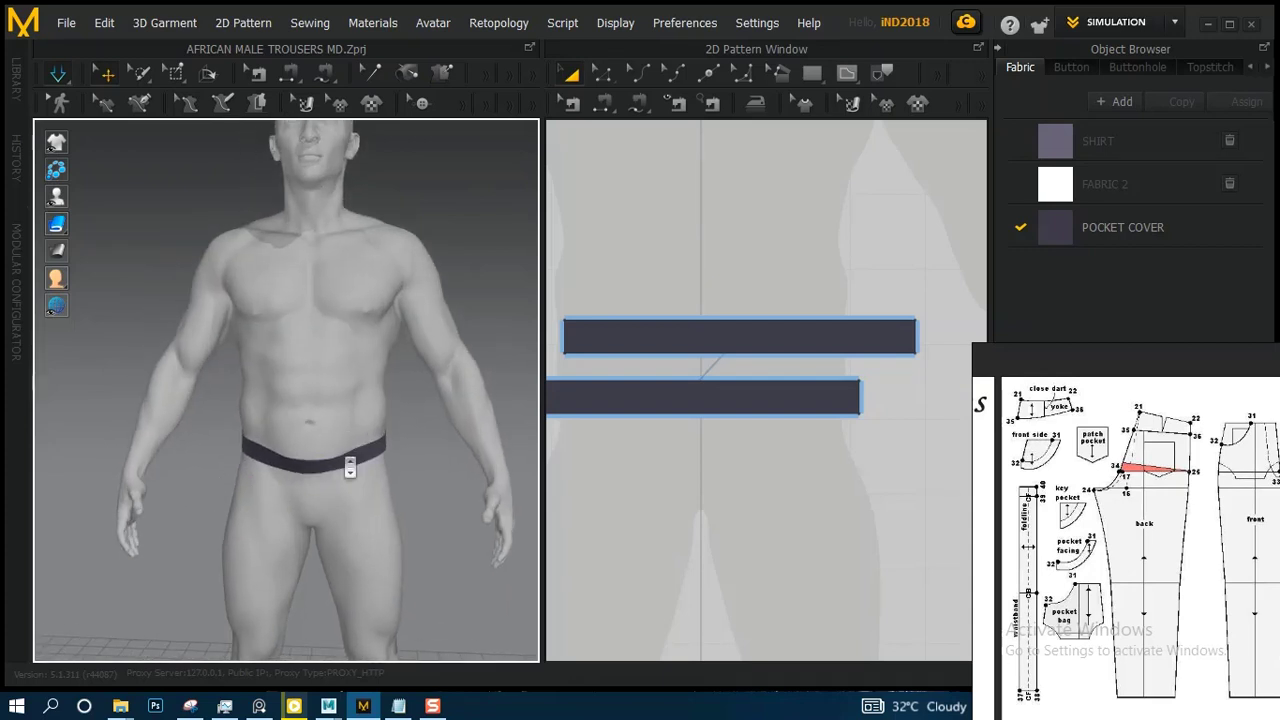
pyautogui.scroll(-3, 349, 466)
pyautogui.moveTo(387, 488); pyautogui.dragTo(329, 517, button='right')
pyautogui.scroll(-2, 337, 503)
pyautogui.scroll(-2, 328, 468)
pyautogui.moveTo(328, 467); pyautogui.dragTo(357, 434, button='right')
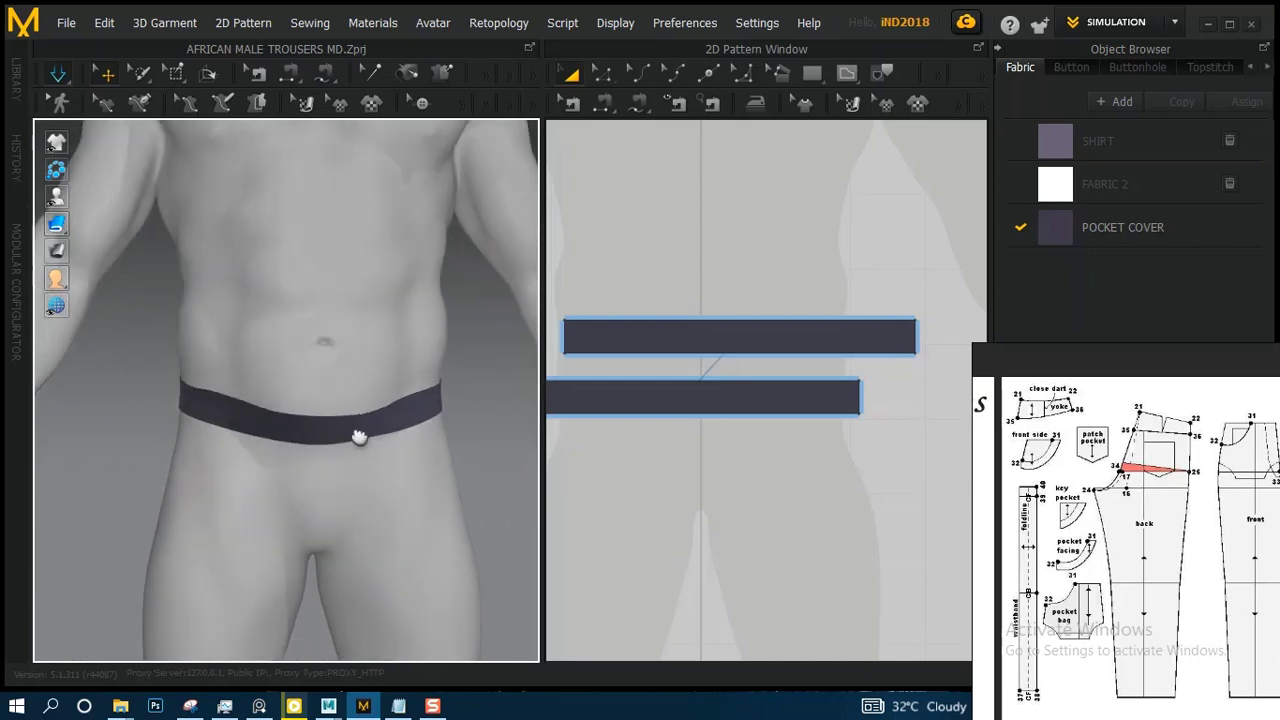
pyautogui.moveTo(352, 512); pyautogui.dragTo(366, 443, button='middle')
pyautogui.scroll(1, 366, 443)
pyautogui.moveTo(362, 432); pyautogui.dragTo(423, 354, button='right')
pyautogui.click(430, 380)
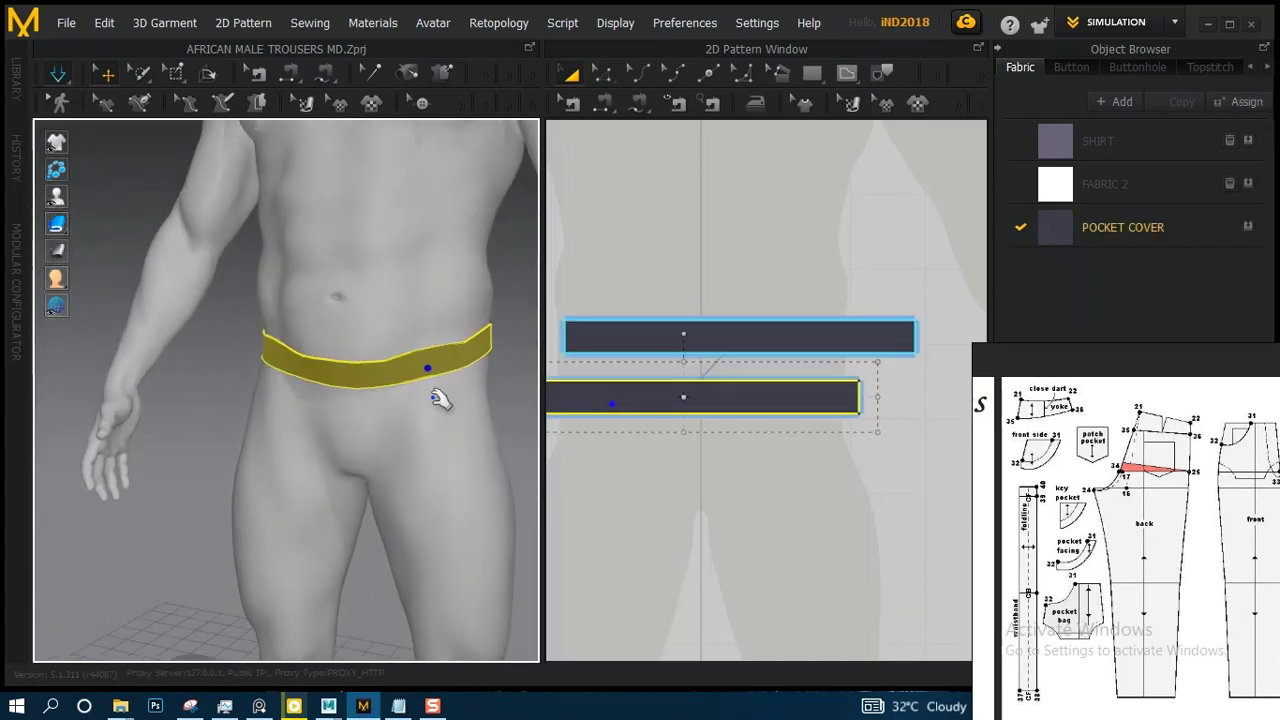
pyautogui.click(439, 390)
pyautogui.moveTo(418, 403); pyautogui.dragTo(444, 398, button='right')
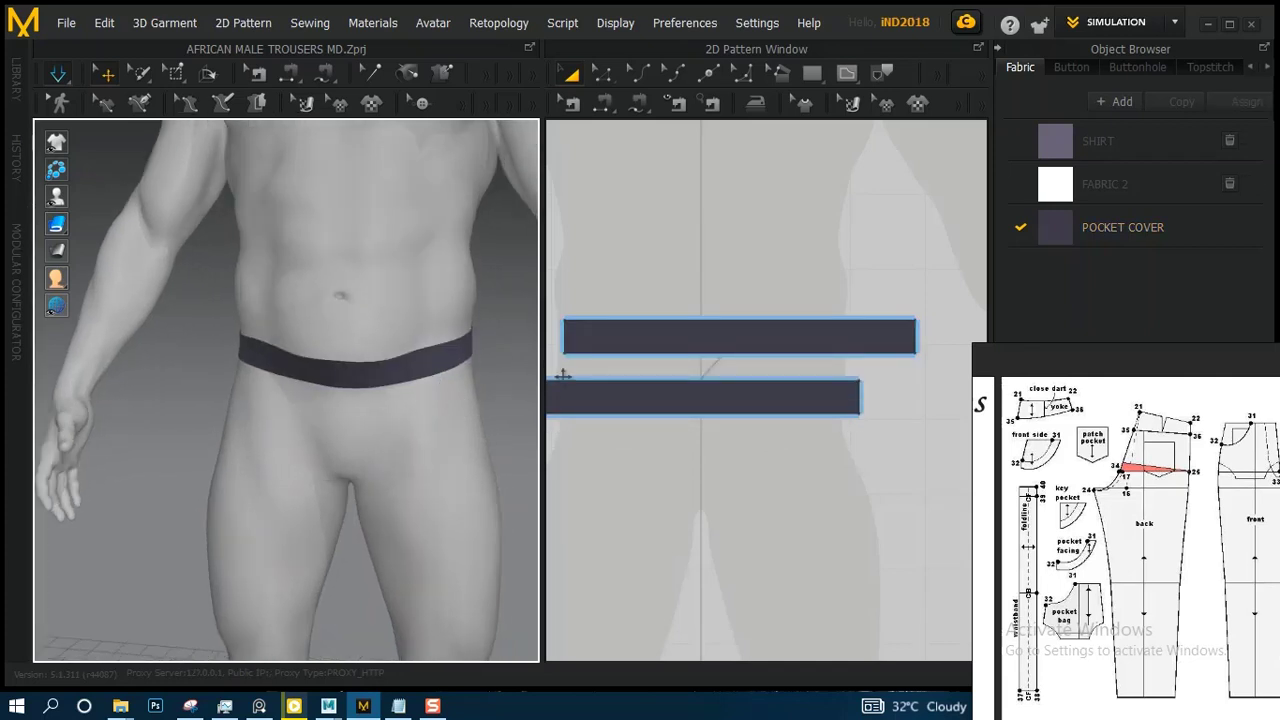
# - Shorten the linked strips slightly in the 2D window and check the tighter waistband around the avatar's hips
pyautogui.click(710, 336)
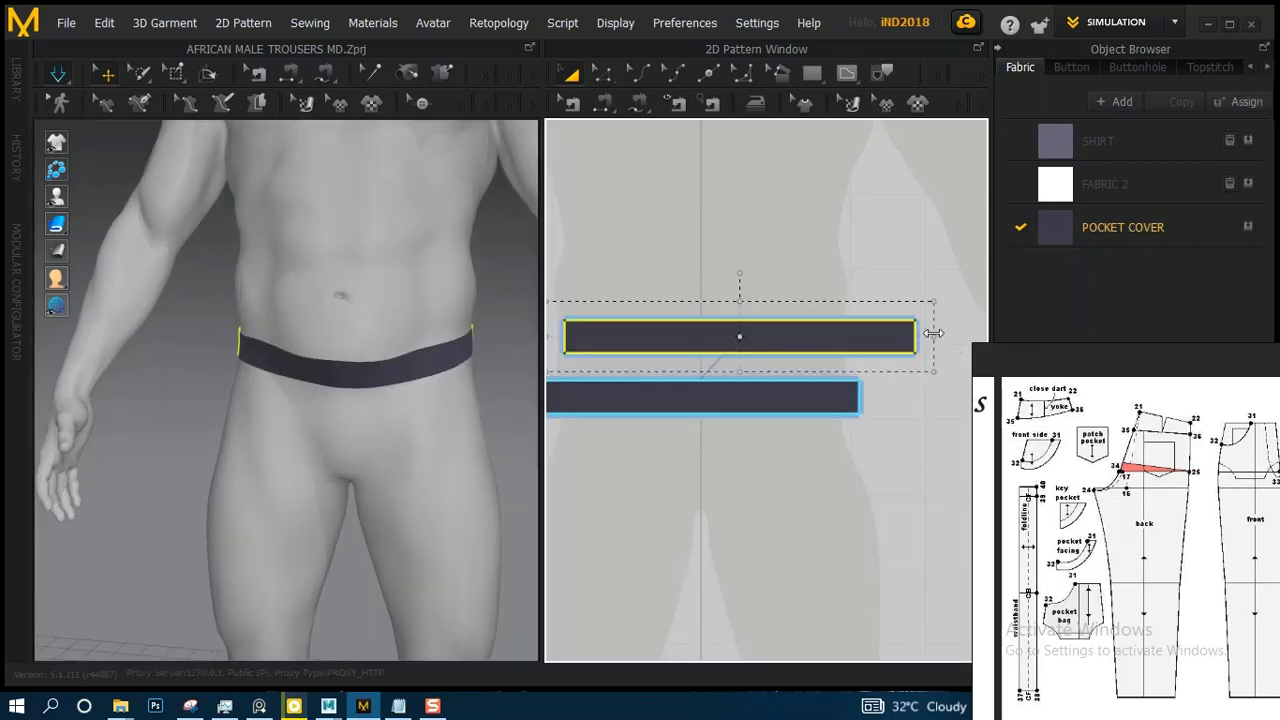
pyautogui.moveTo(933, 333); pyautogui.dragTo(924, 335)
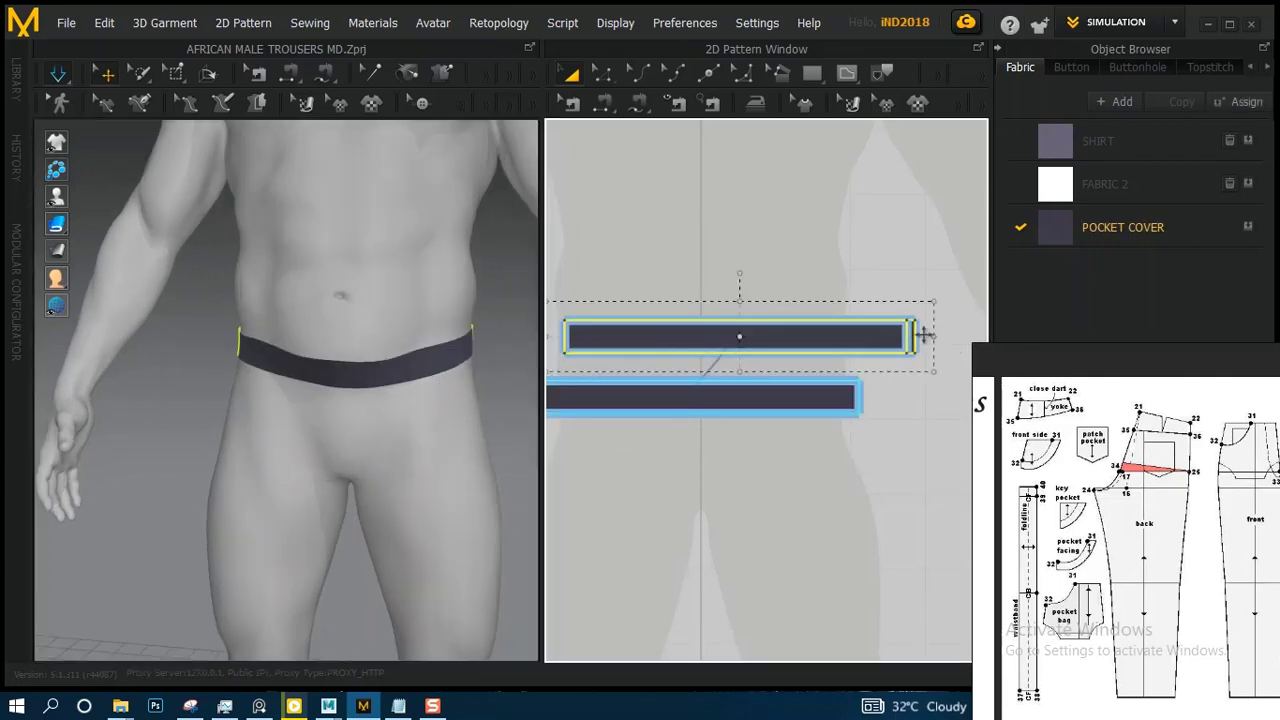
pyautogui.click(283, 400)
pyautogui.moveTo(328, 413); pyautogui.dragTo(454, 423, button='right')
pyautogui.click(272, 387)
pyautogui.moveTo(272, 387); pyautogui.dragTo(152, 386, button='right')
pyautogui.moveTo(389, 366); pyautogui.dragTo(310, 382, button='right')
pyautogui.scroll(1, 389, 410)
pyautogui.scroll(1, 389, 410)
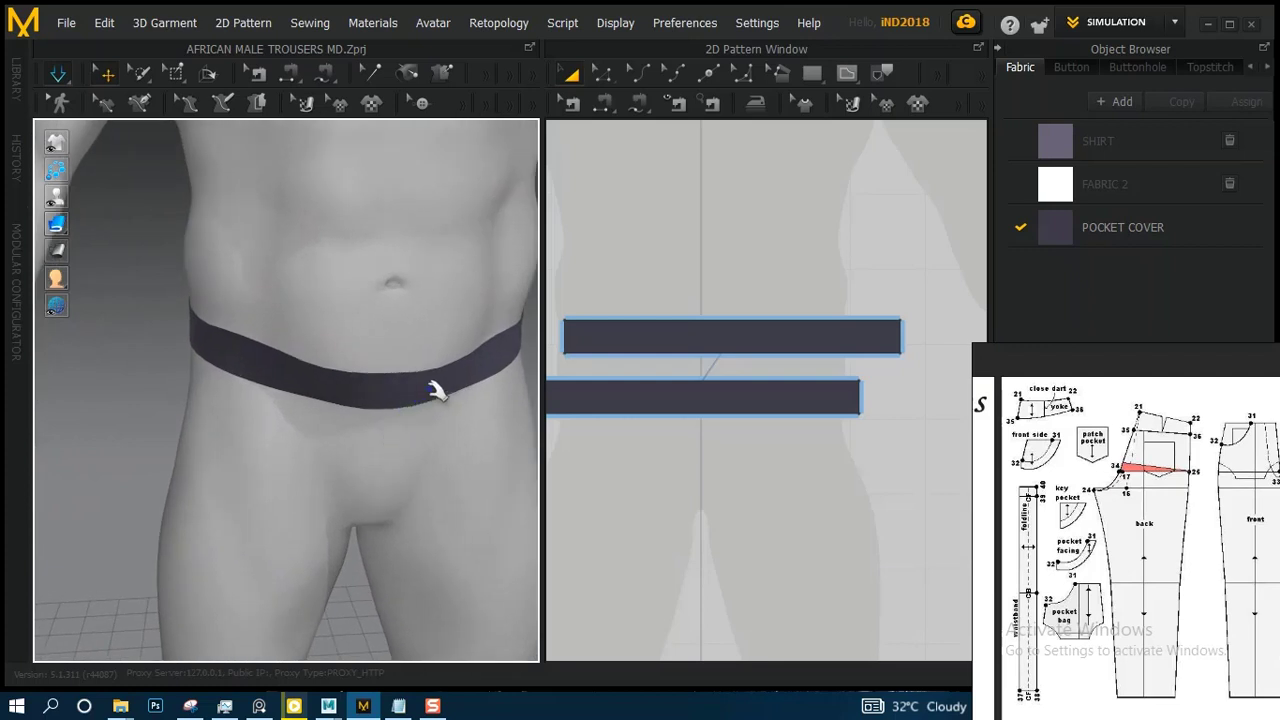
pyautogui.moveTo(436, 391); pyautogui.dragTo(317, 388, button='right')
pyautogui.scroll(1, 721, 390)
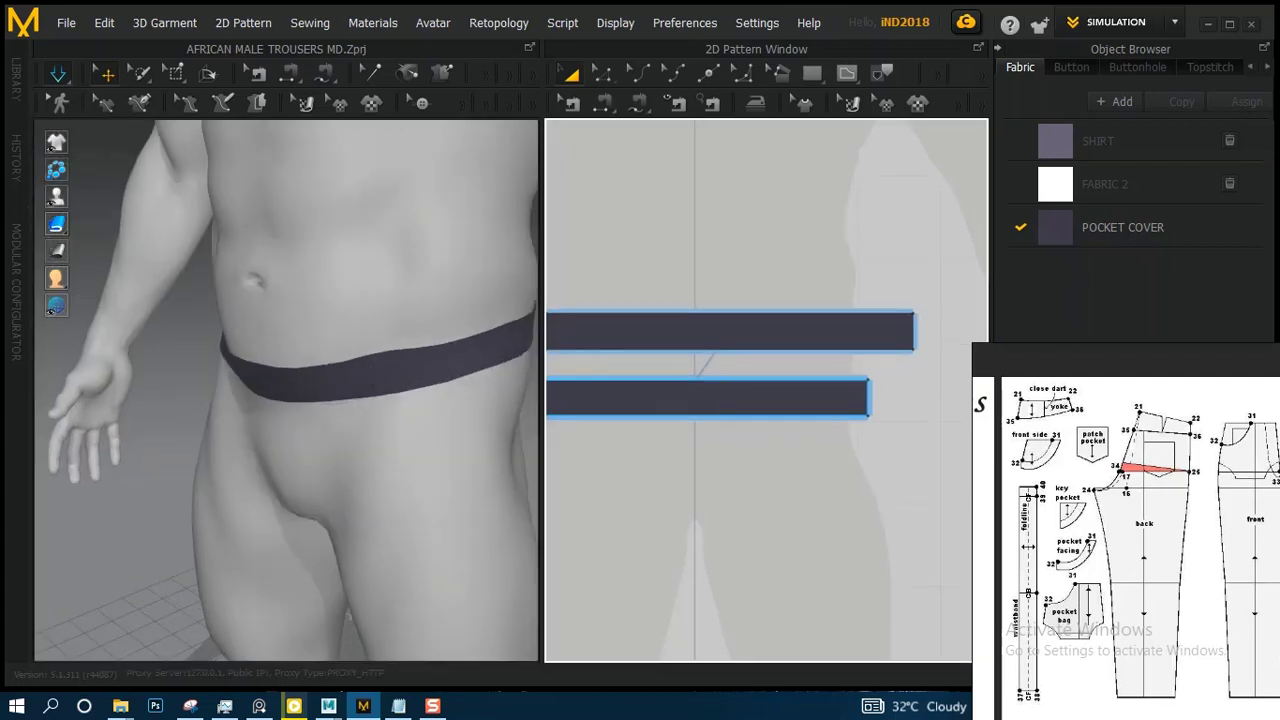
# - Move the back strip in the 2D window beside the end of the front strip, leaving a small gap
pyautogui.moveTo(610, 384); pyautogui.dragTo(746, 391, button='middle')
pyautogui.scroll(1, 725, 417)
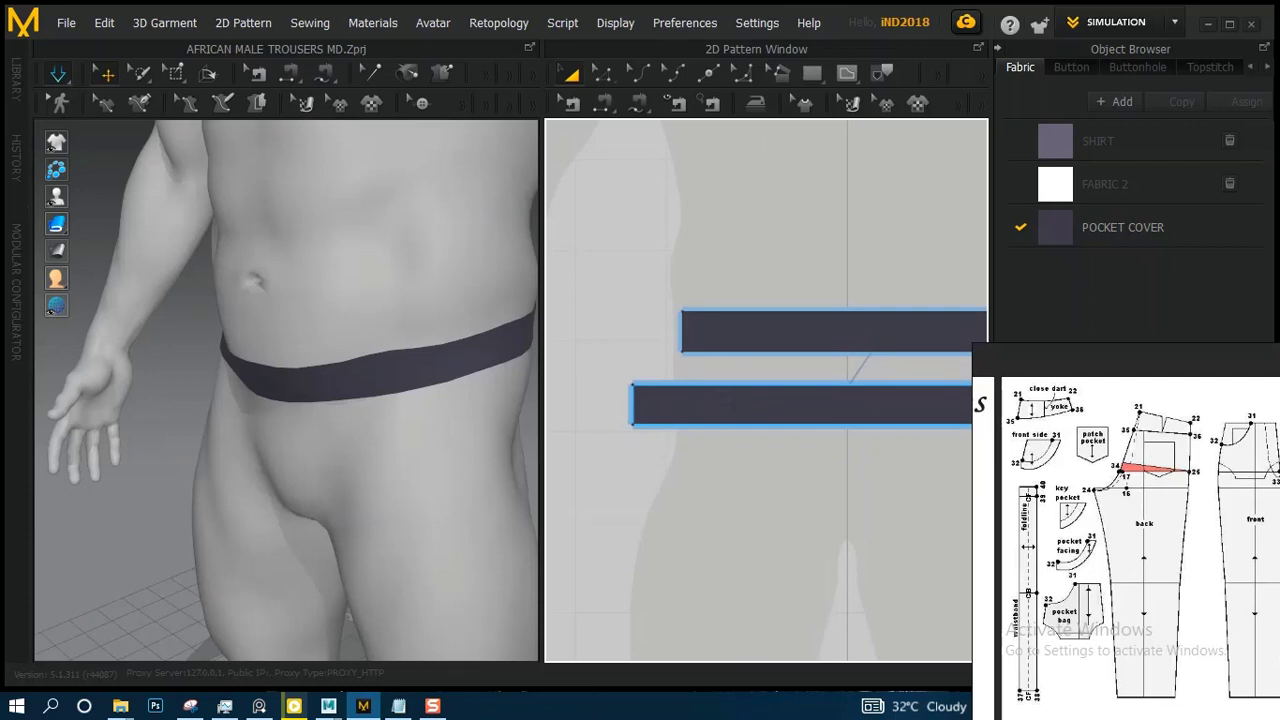
pyautogui.scroll(-4, 740, 394)
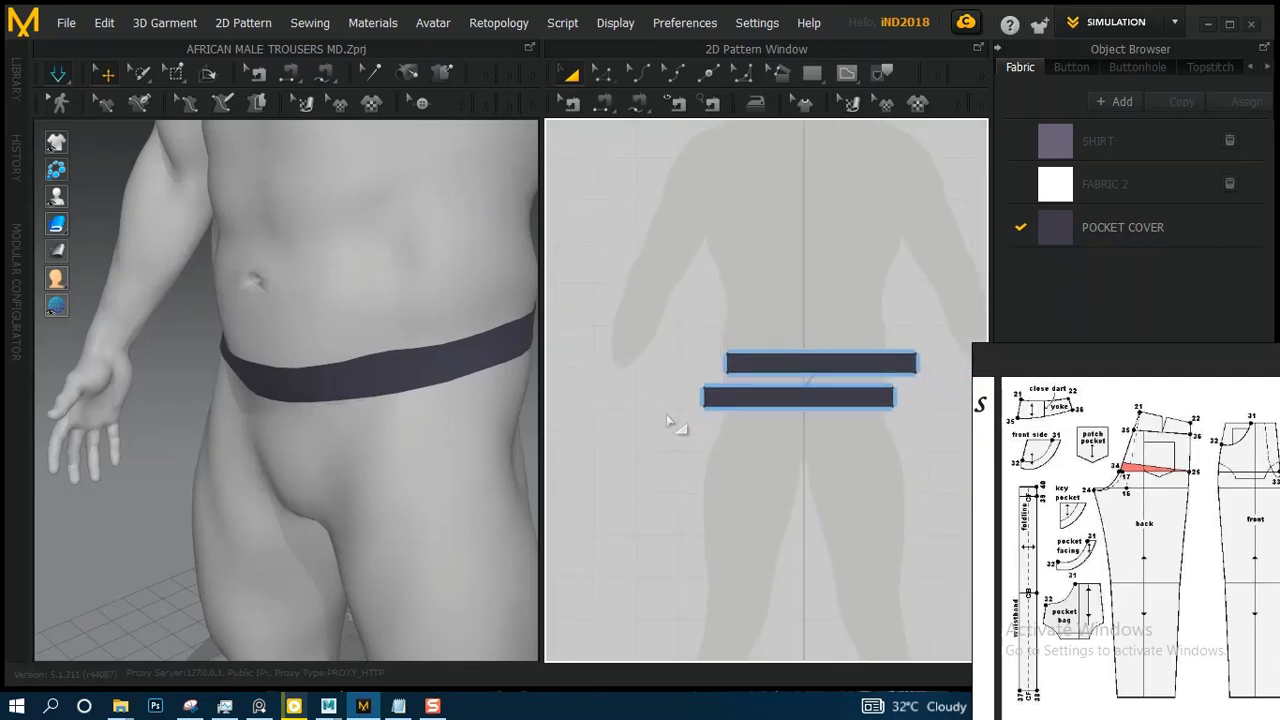
pyautogui.scroll(-1, 757, 393)
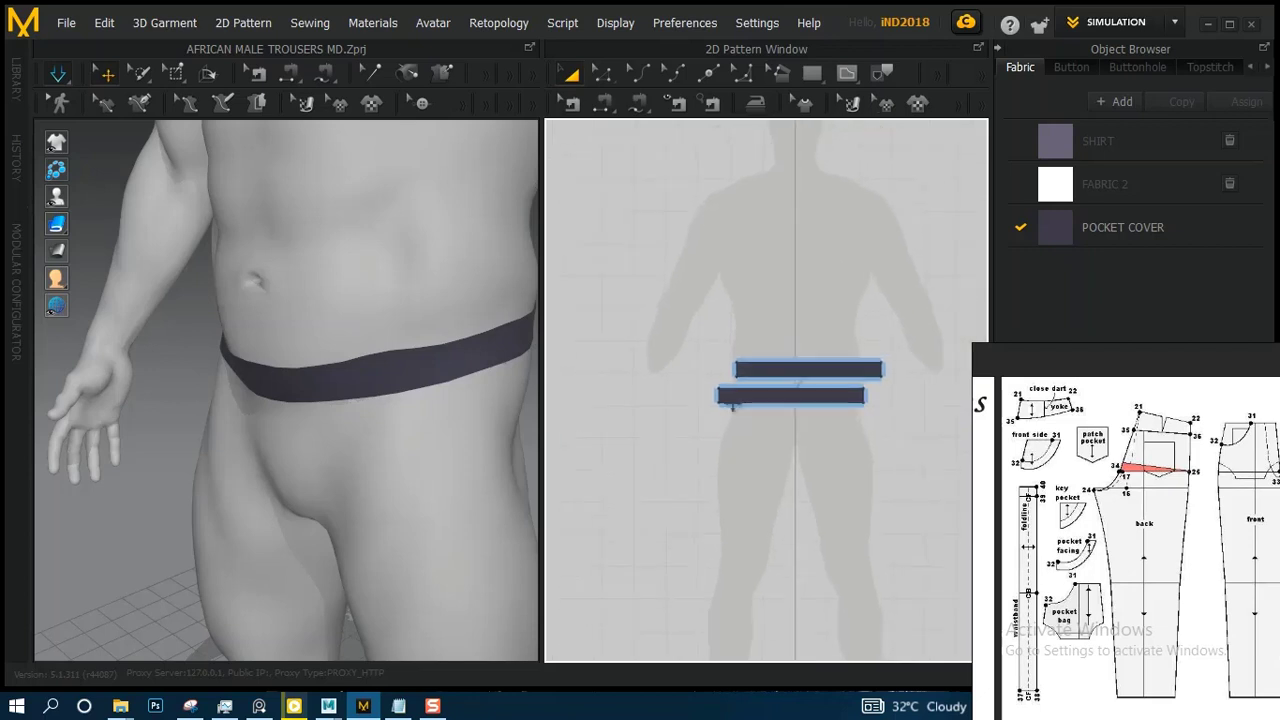
pyautogui.moveTo(766, 430); pyautogui.dragTo(686, 431, button='middle')
pyautogui.scroll(2, 750, 385)
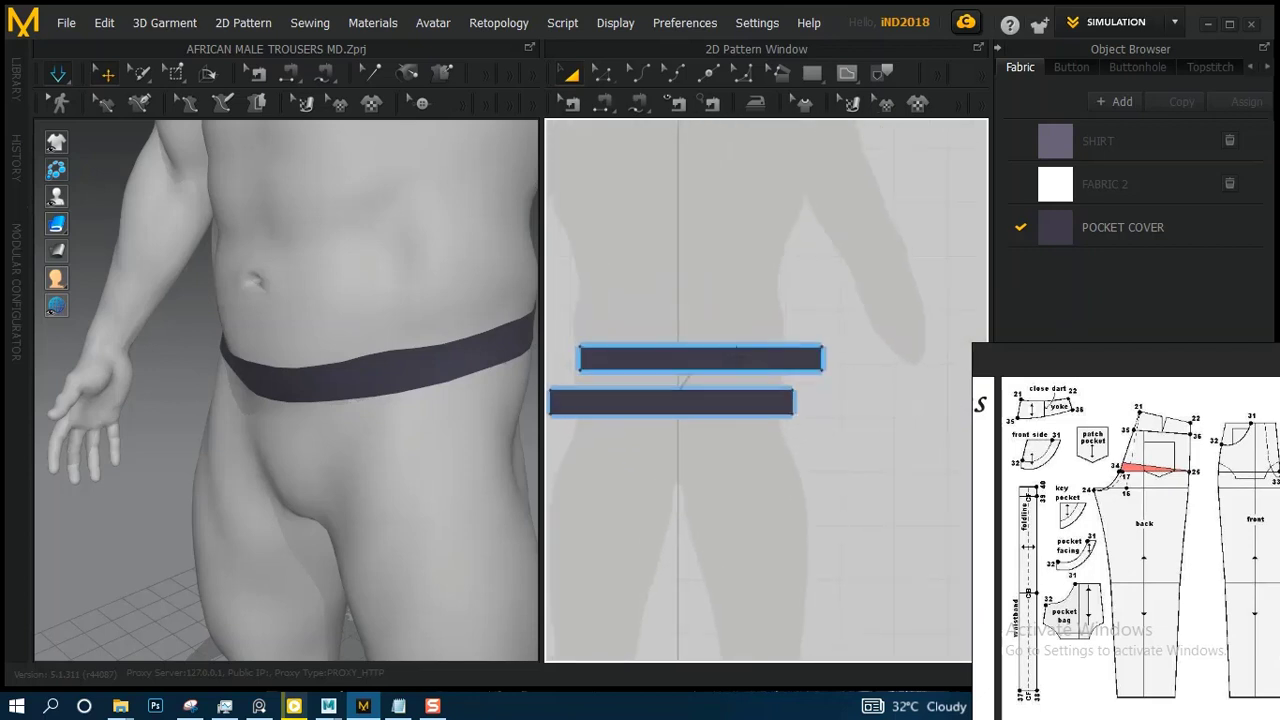
pyautogui.click(742, 358)
pyautogui.moveTo(750, 358); pyautogui.dragTo(960, 393)
pyautogui.scroll(6, 806, 520)
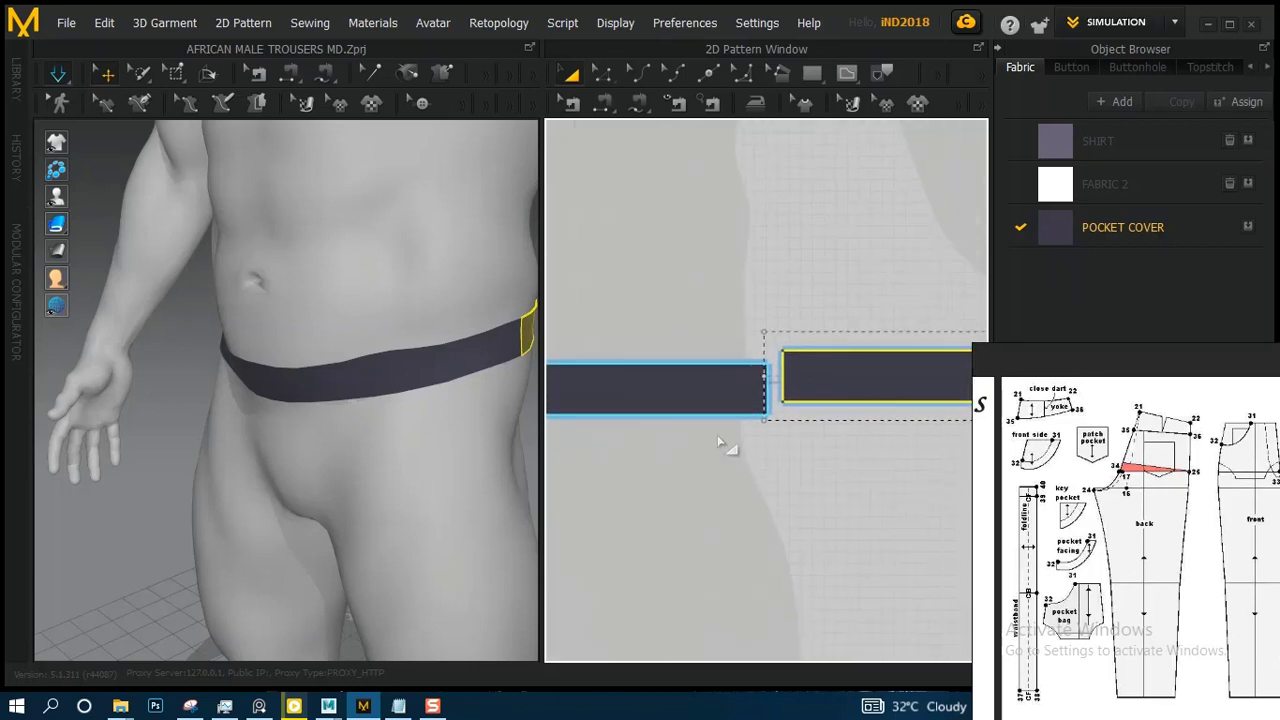
pyautogui.click(772, 382)
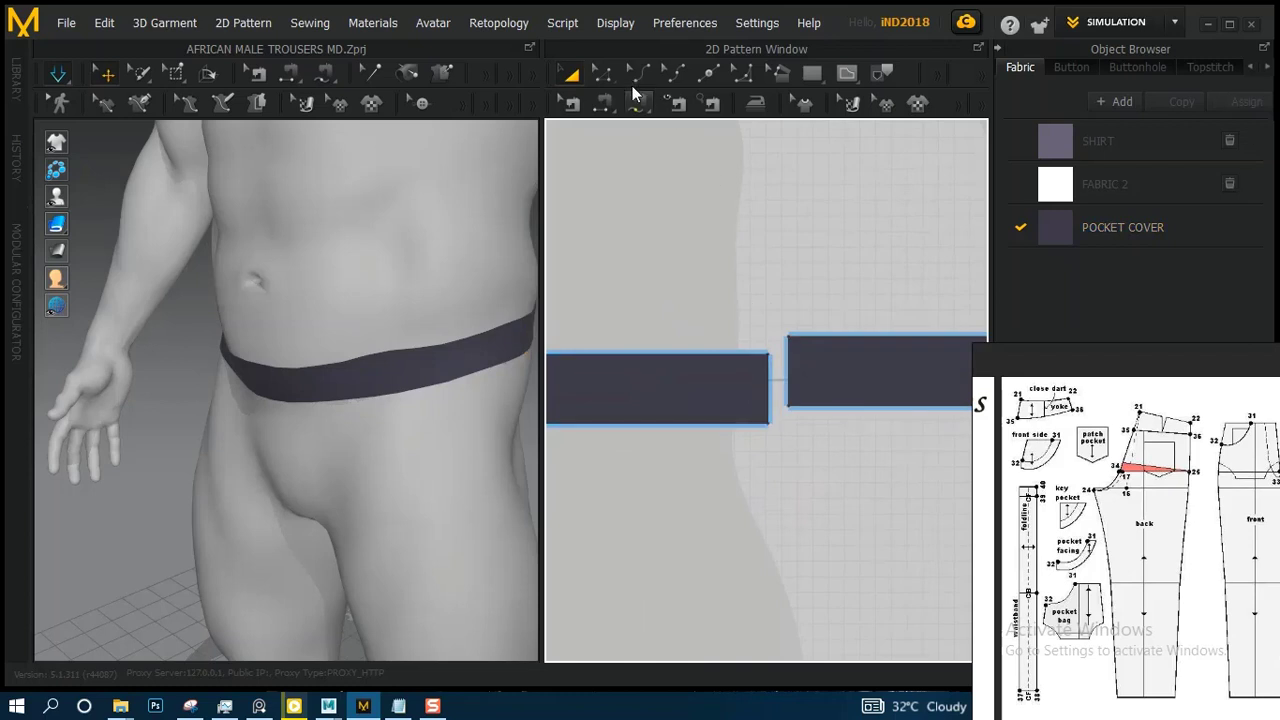
# - Merge the facing short edges of the front and back strips to form one continuous waistband piece
pyautogui.click(602, 73)
pyautogui.click(764, 383)
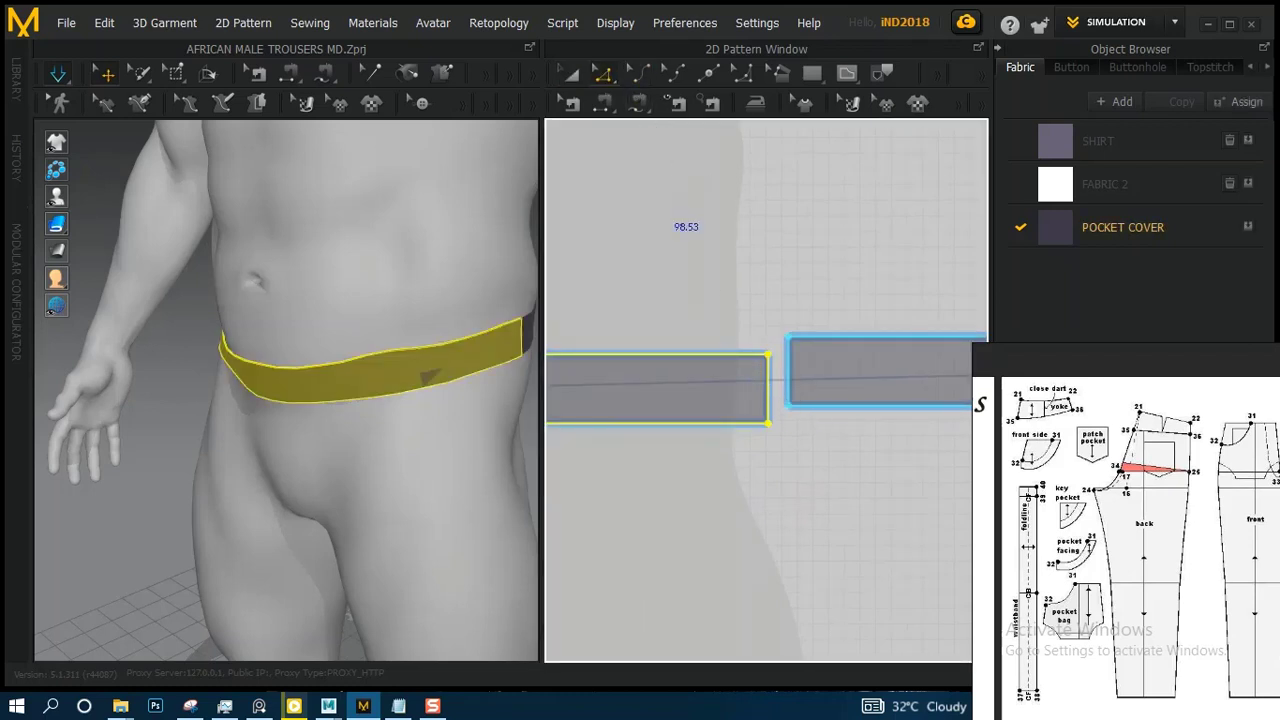
pyautogui.click(757, 383)
pyautogui.click(771, 396)
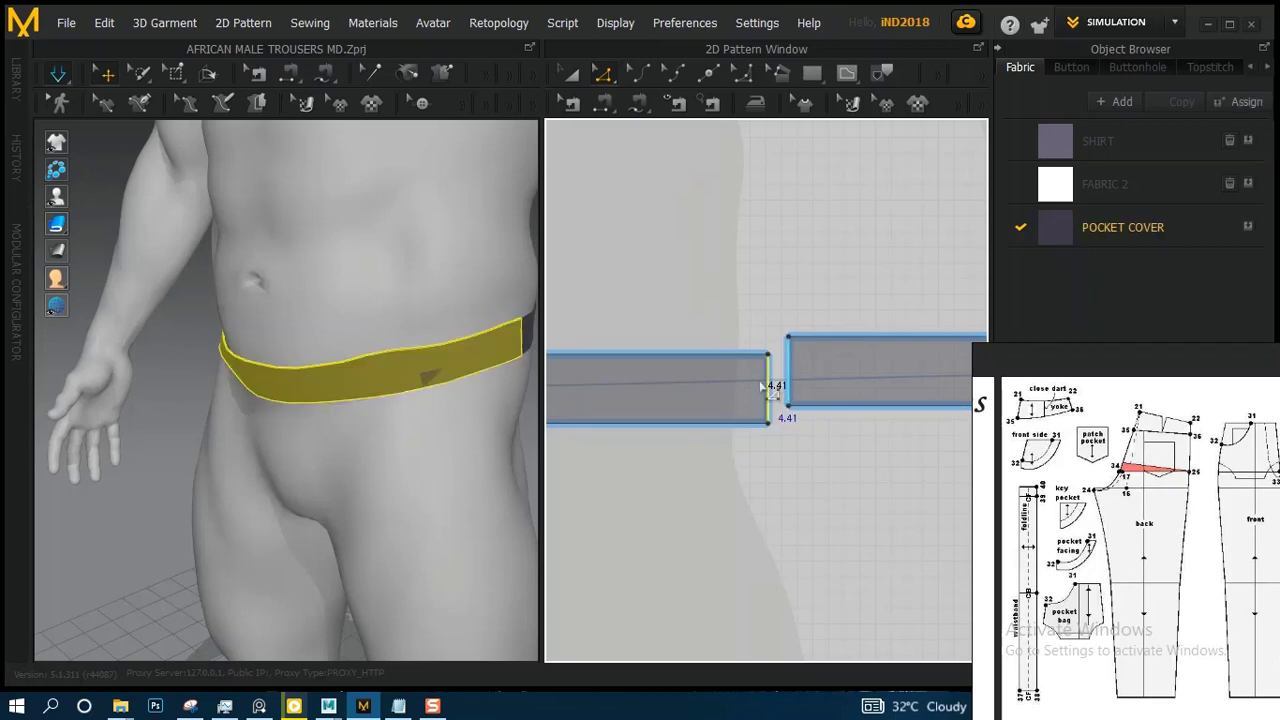
pyautogui.rightClick(772, 394)
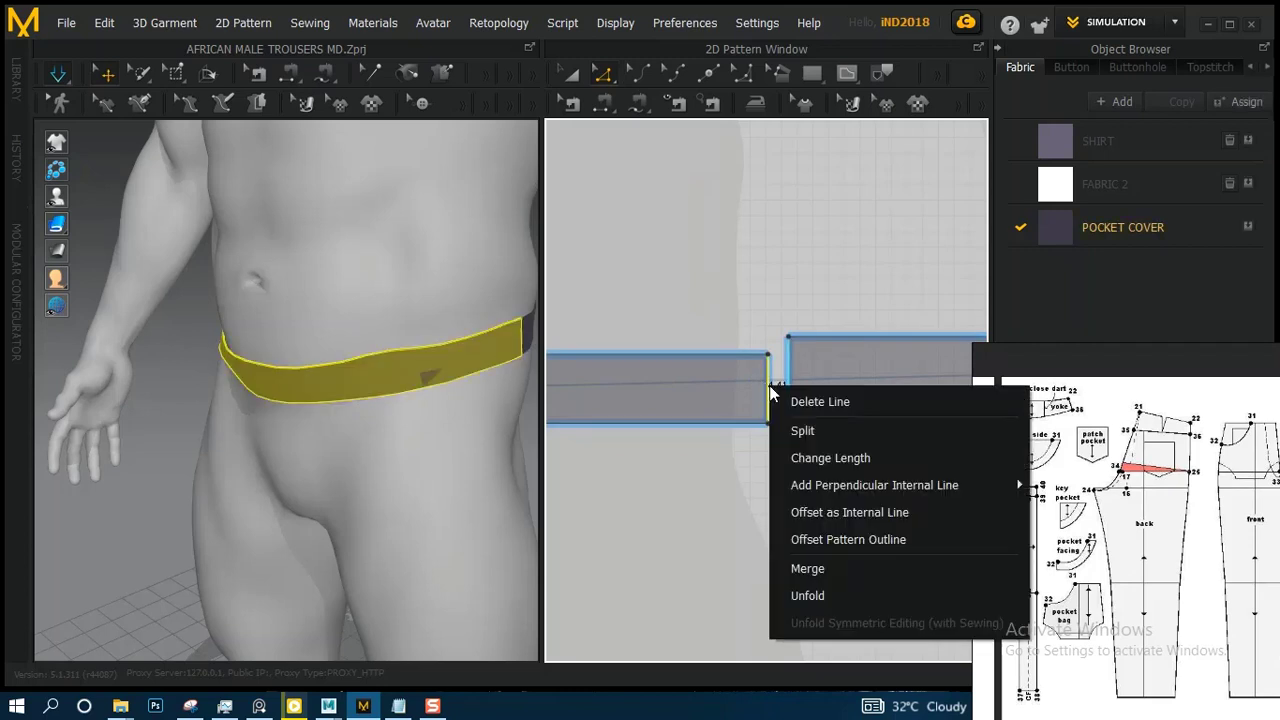
pyautogui.click(822, 562)
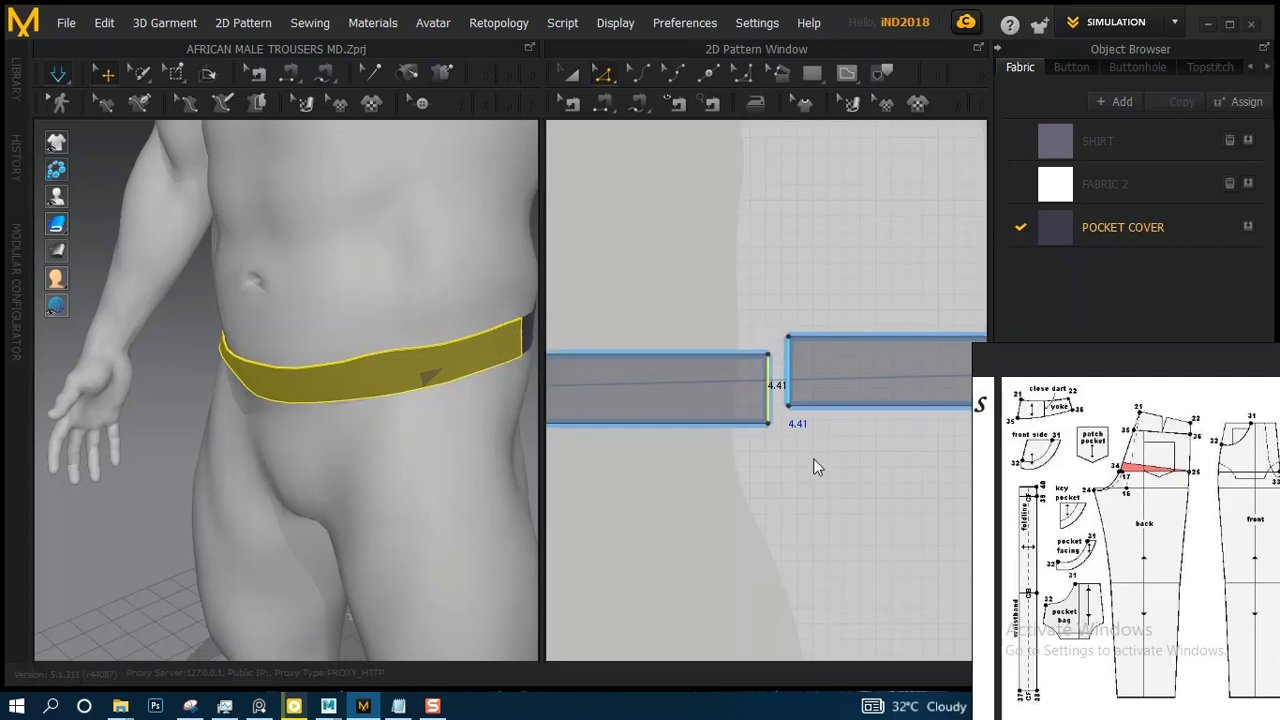
pyautogui.scroll(-2, 718, 400)
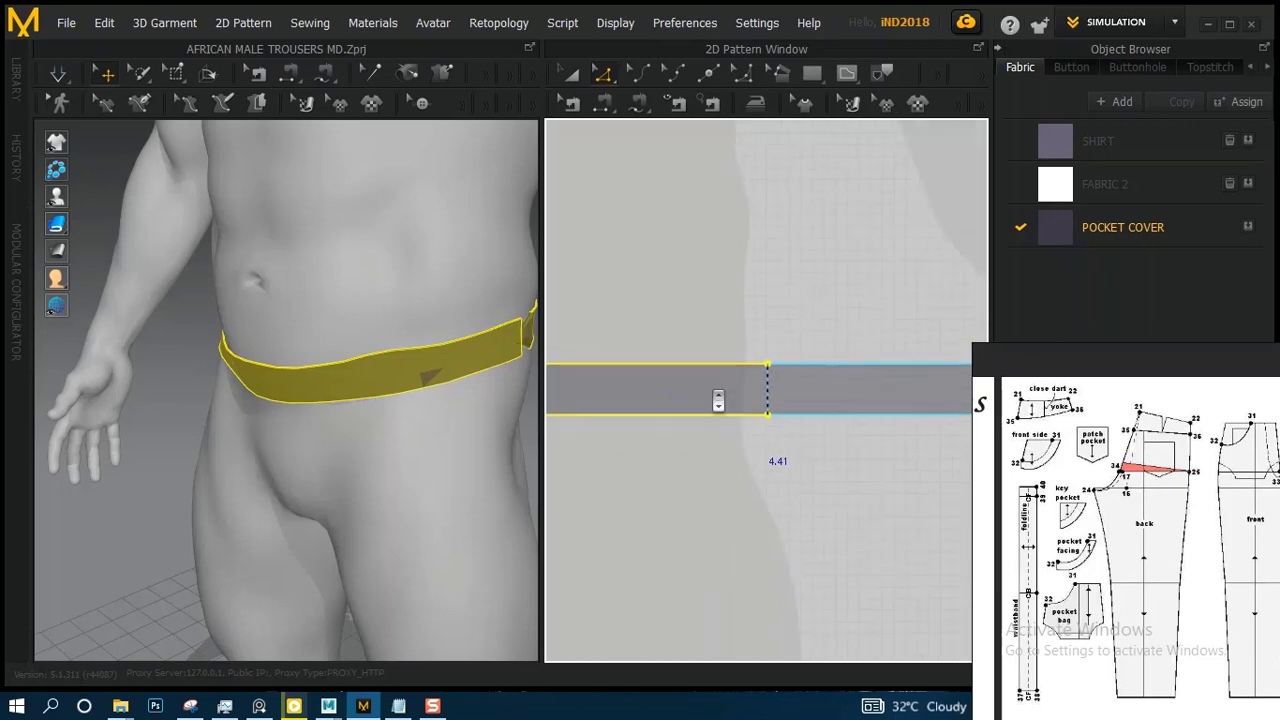
pyautogui.click(705, 290)
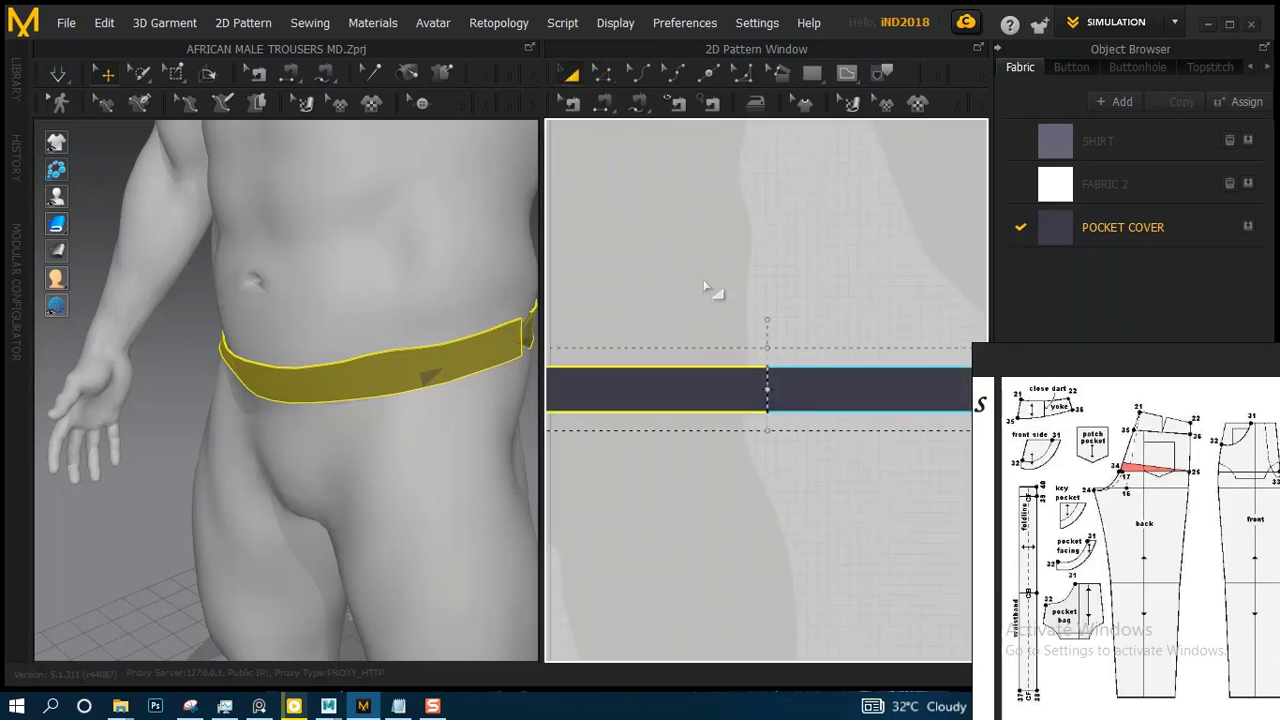
pyautogui.scroll(-1, 434, 422)
# - Try to simulate the merged waistband with its ends still open, and undo the resulting drape
pyautogui.press('space')
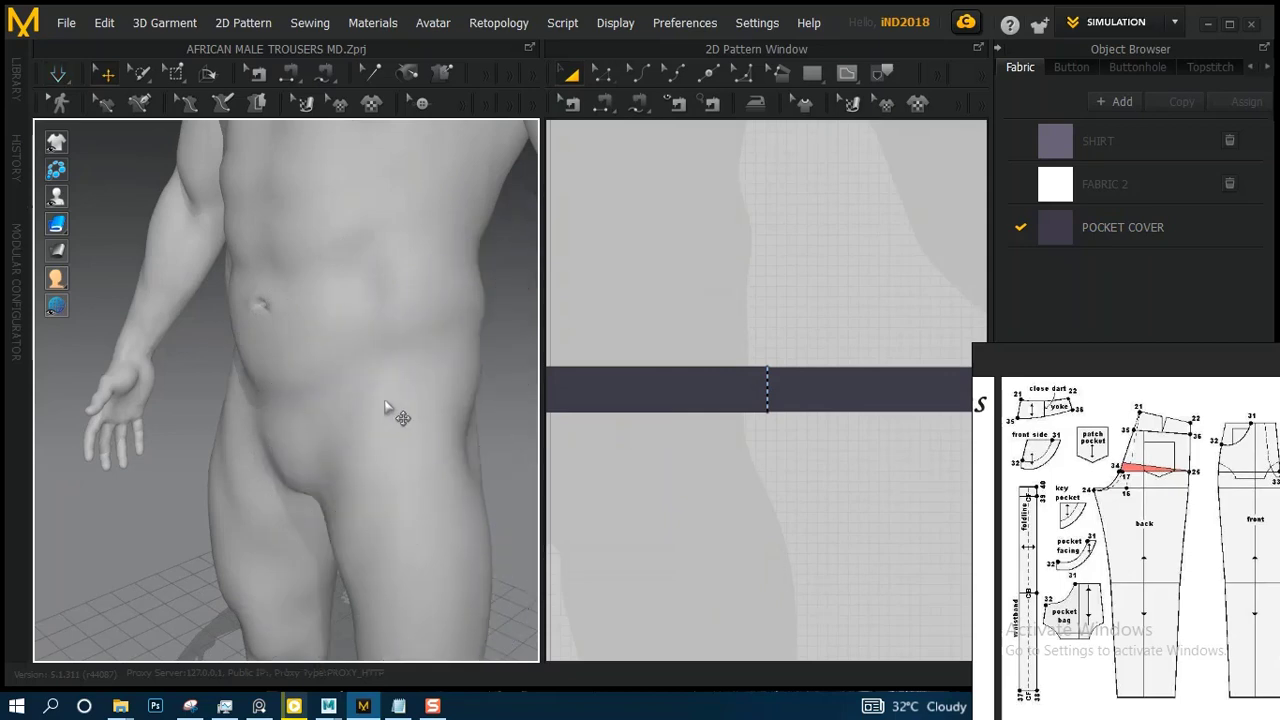
pyautogui.moveTo(385, 404); pyautogui.dragTo(477, 397, button='right')
pyautogui.hotkey('ctrl', 'z')
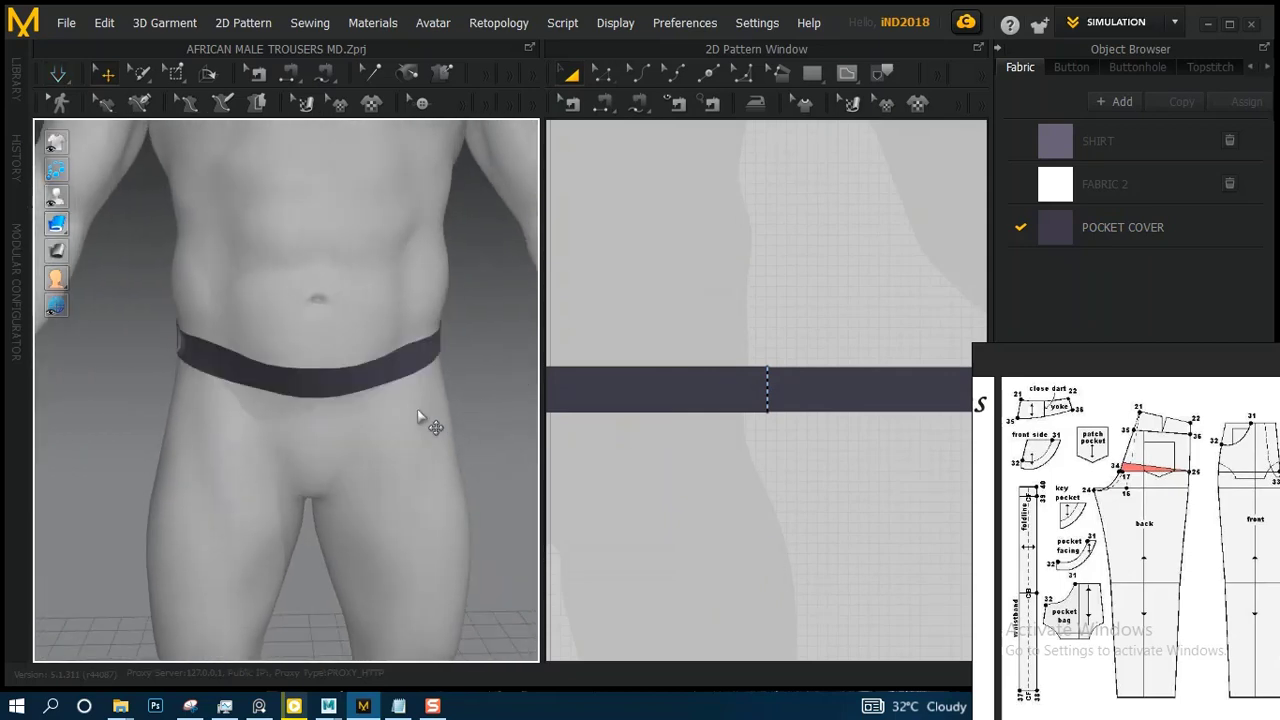
pyautogui.moveTo(405, 415); pyautogui.dragTo(380, 421, button='right')
pyautogui.press('space')
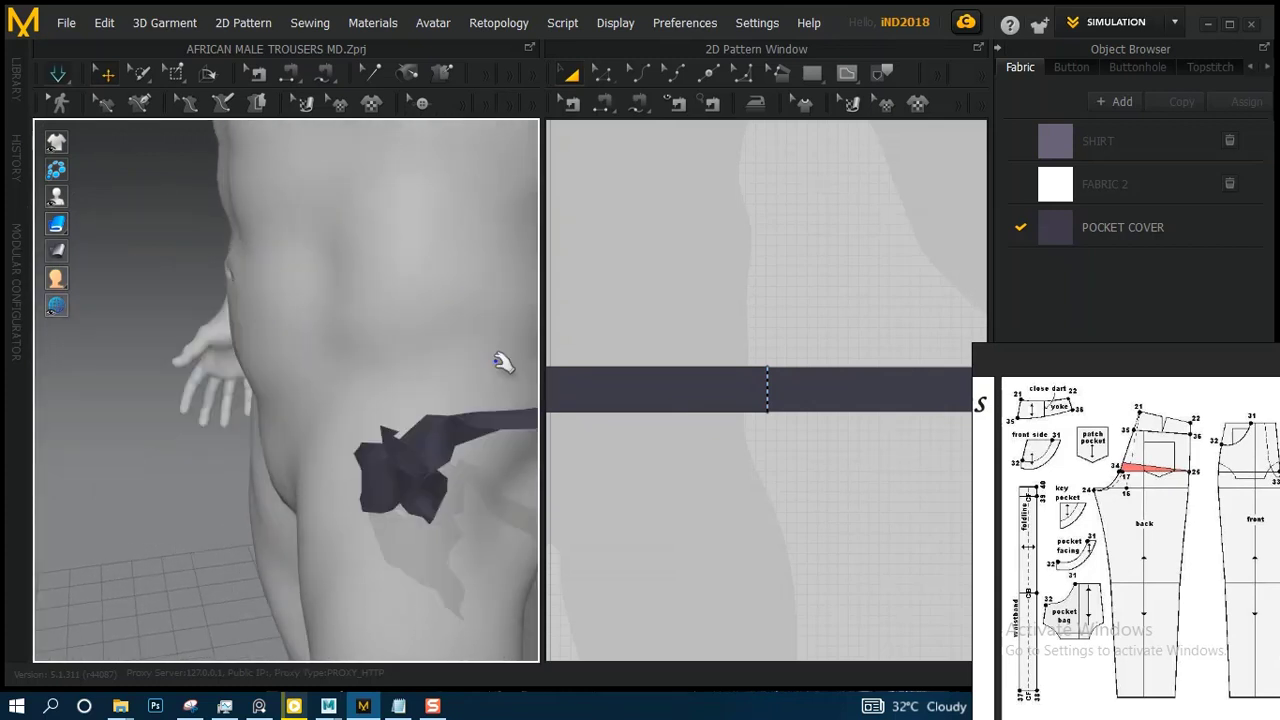
pyautogui.hotkey('ctrl', 'z')
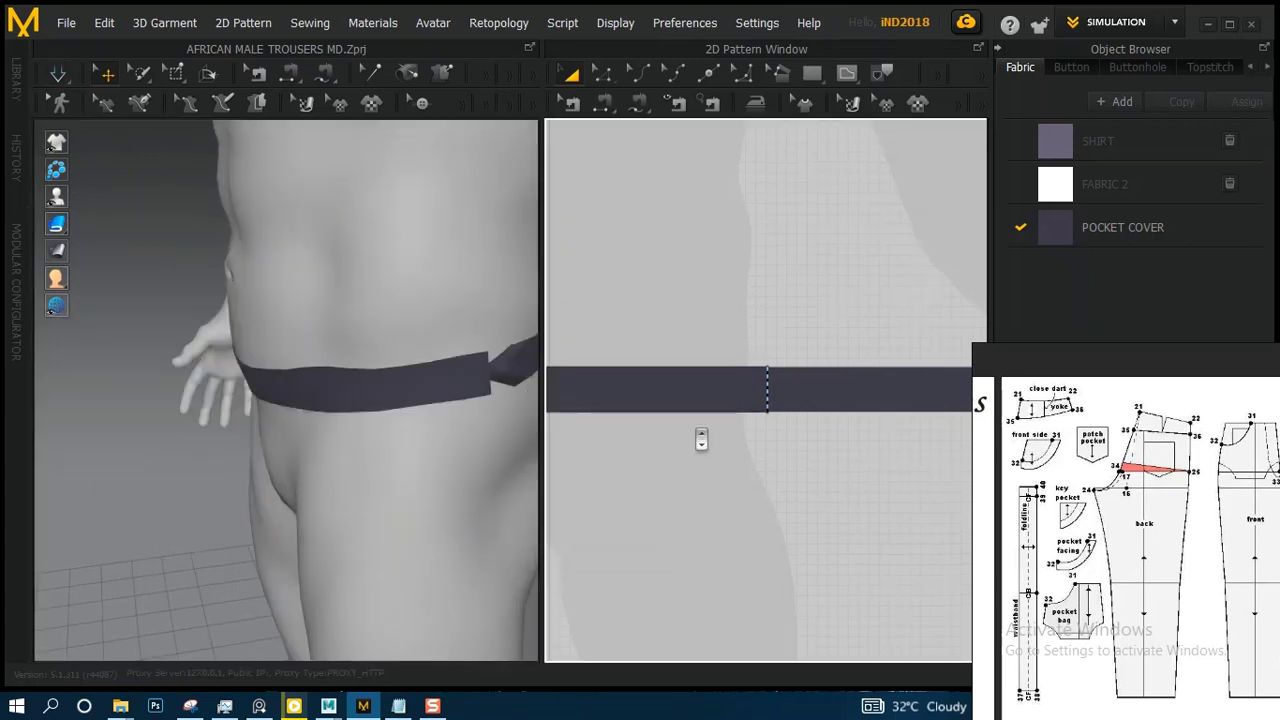
pyautogui.scroll(-5, 700, 400)
pyautogui.scroll(5, 790, 352)
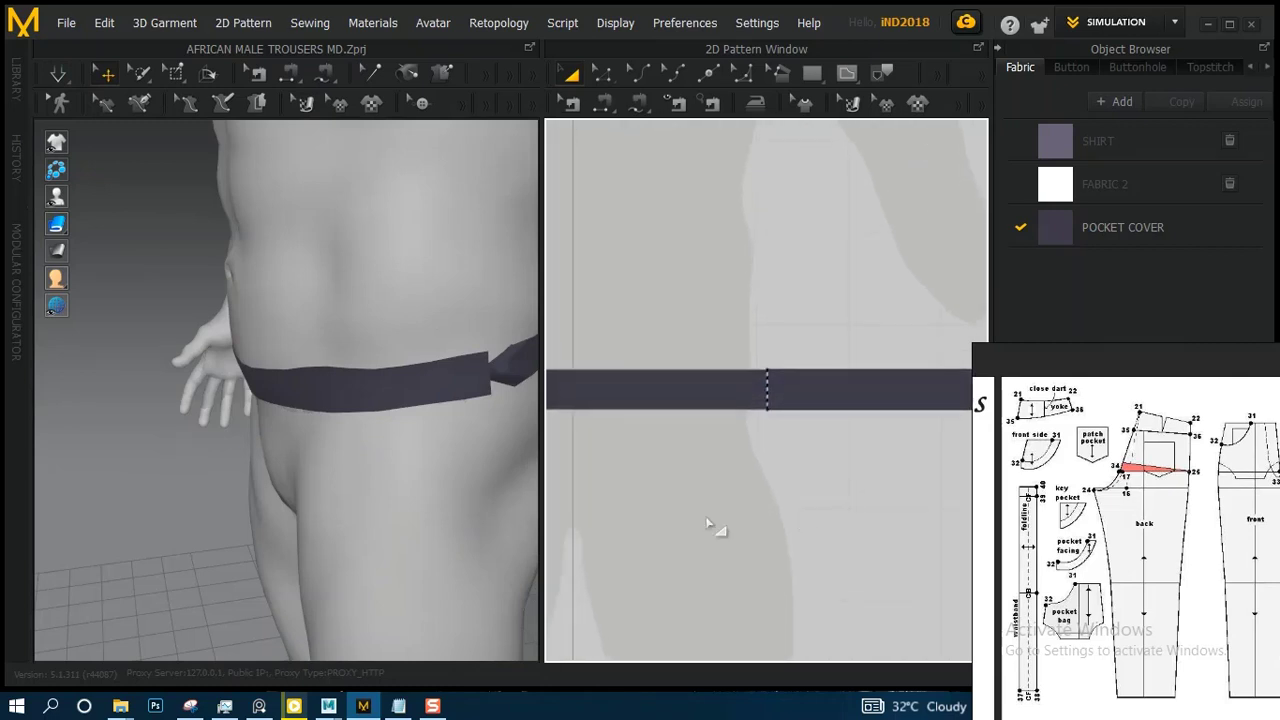
# - Repeat the open-ended waistband simulation from the front view and restore the previous arrangement
pyautogui.moveTo(352, 420); pyautogui.dragTo(168, 374, button='right')
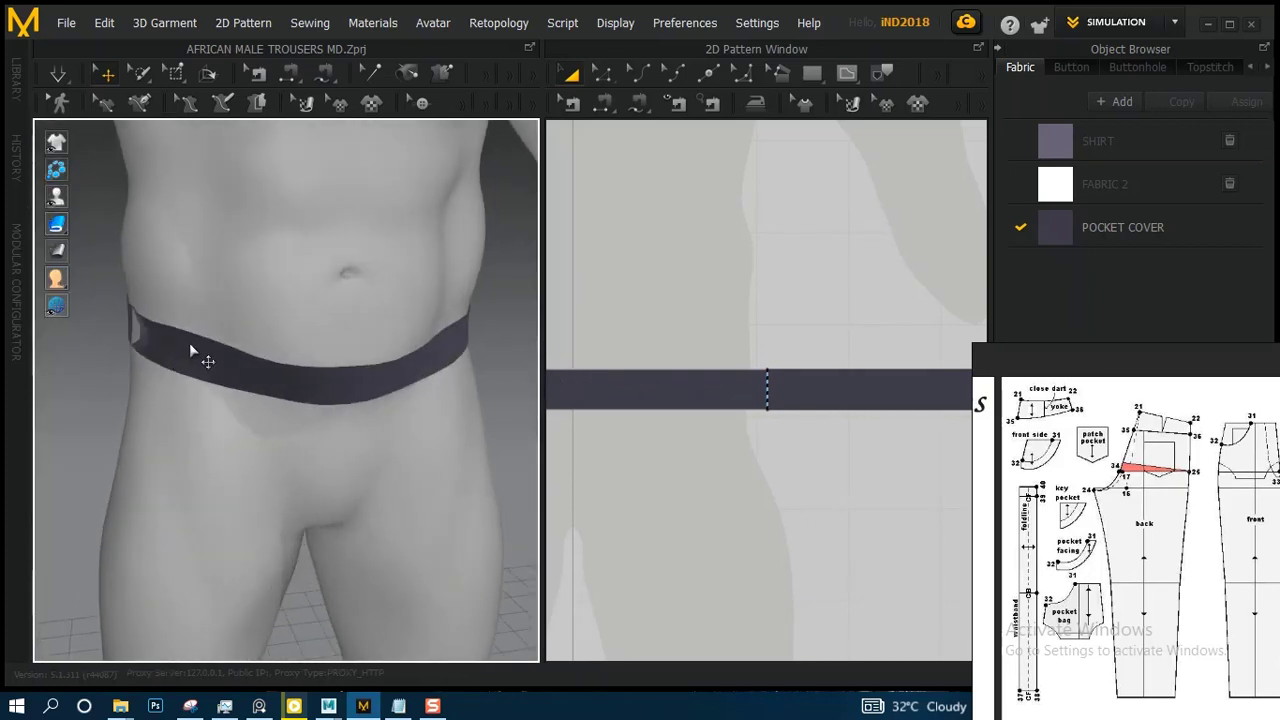
pyautogui.press('space')
pyautogui.scroll(-3, 326, 368)
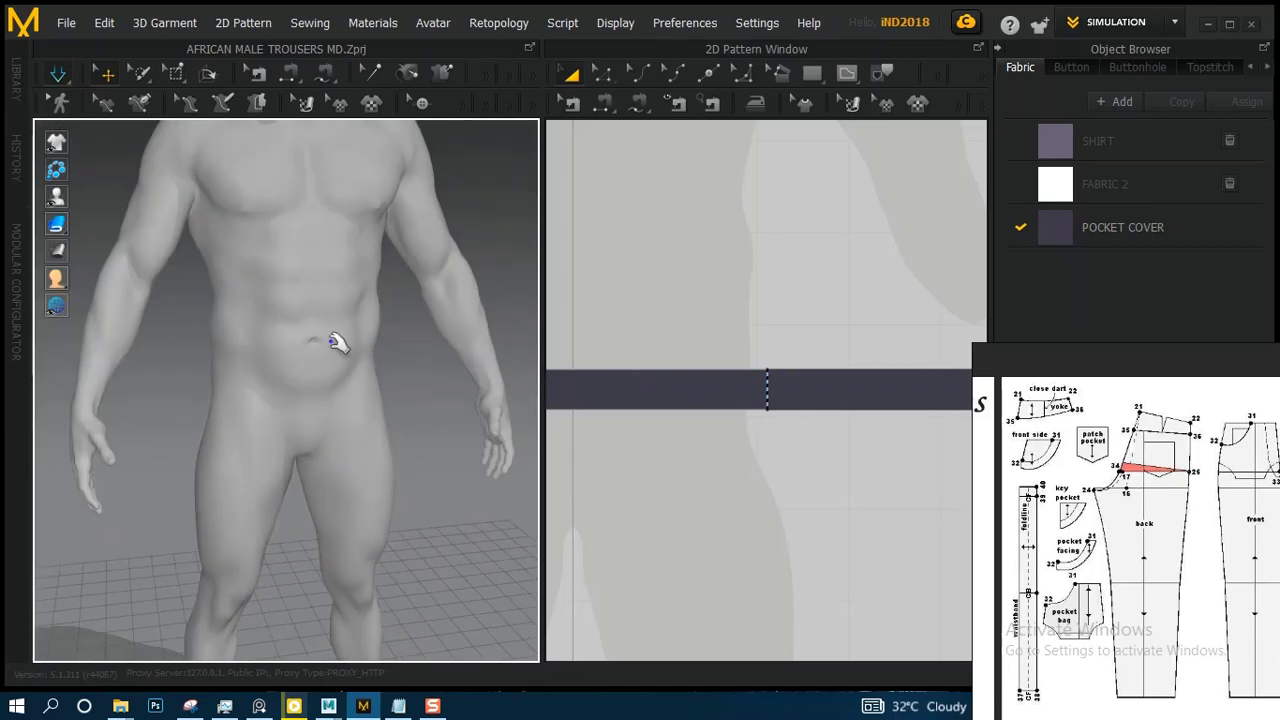
pyautogui.moveTo(336, 343); pyautogui.dragTo(449, 366, button='right')
pyautogui.hotkey('ctrl', 'z')
# - Sew the waistband's two free short ends together with Segment Sewing, and simulate the closed band on the avatar
pyautogui.scroll(-3, 700, 317)
pyautogui.scroll(-3, 730, 326)
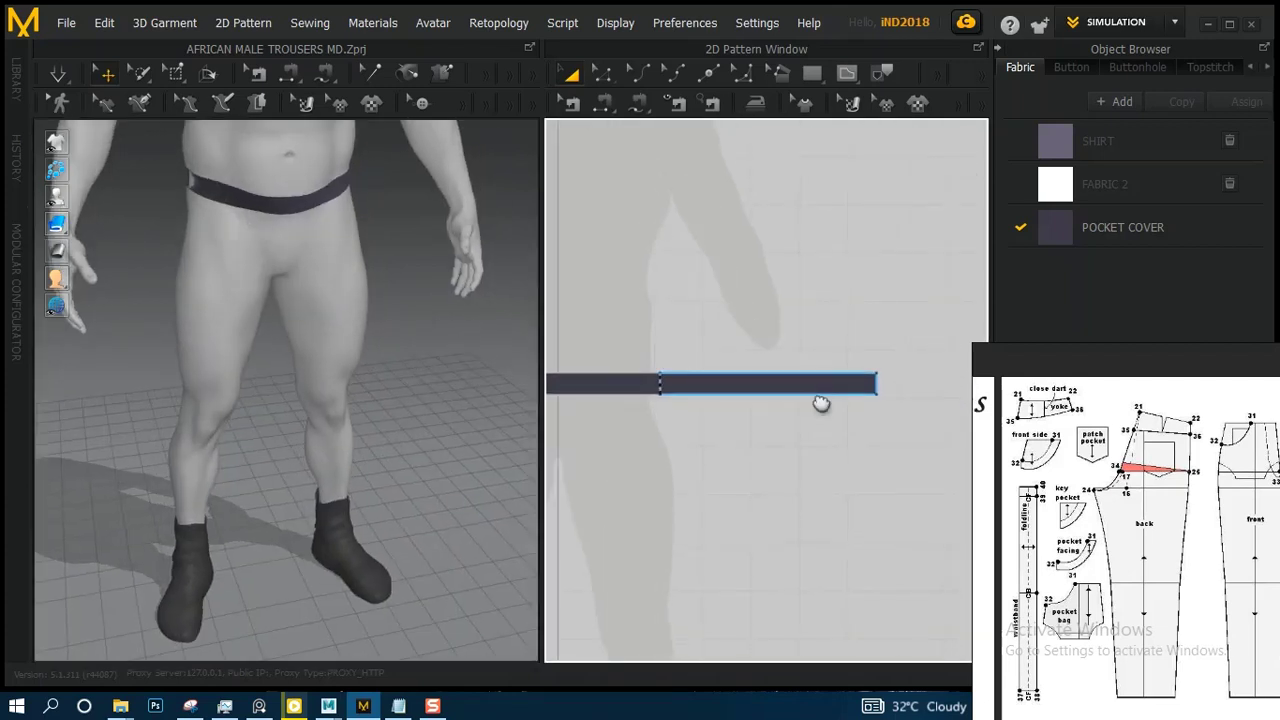
pyautogui.moveTo(820, 403); pyautogui.dragTo(906, 420, button='right')
pyautogui.moveTo(906, 420); pyautogui.dragTo(909, 389, button='middle')
pyautogui.scroll(-3, 906, 388)
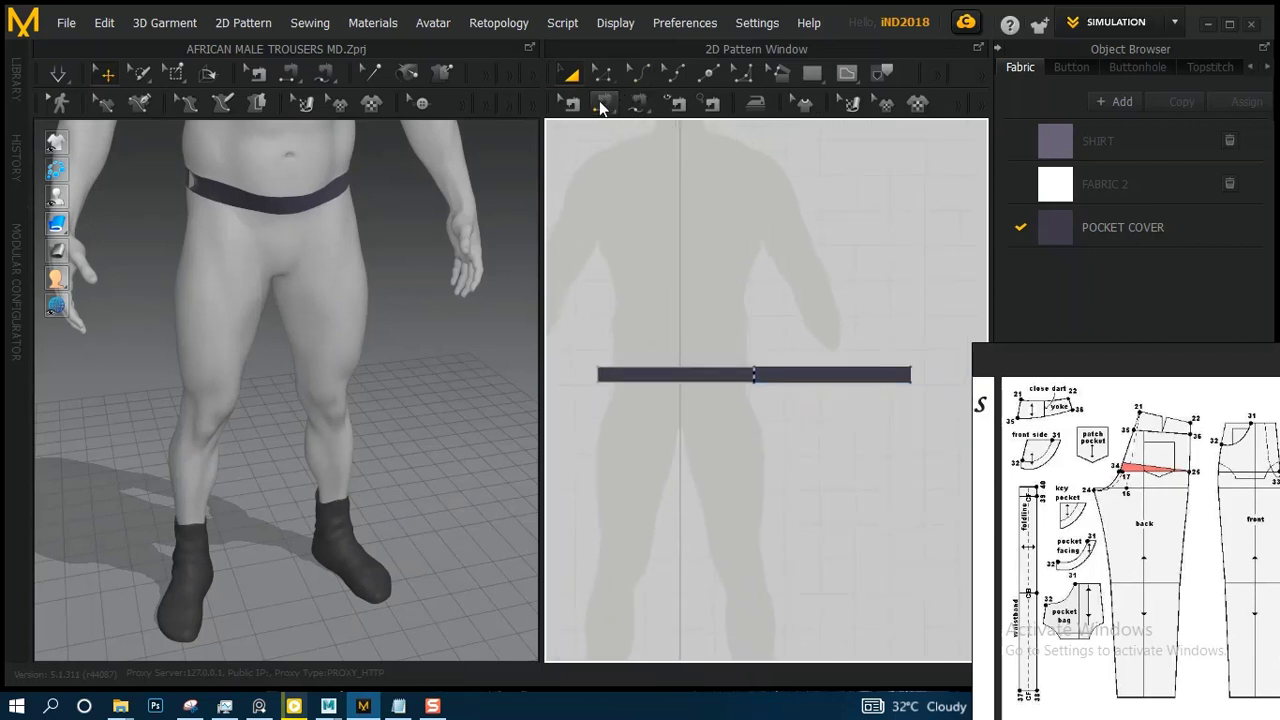
pyautogui.click(601, 105)
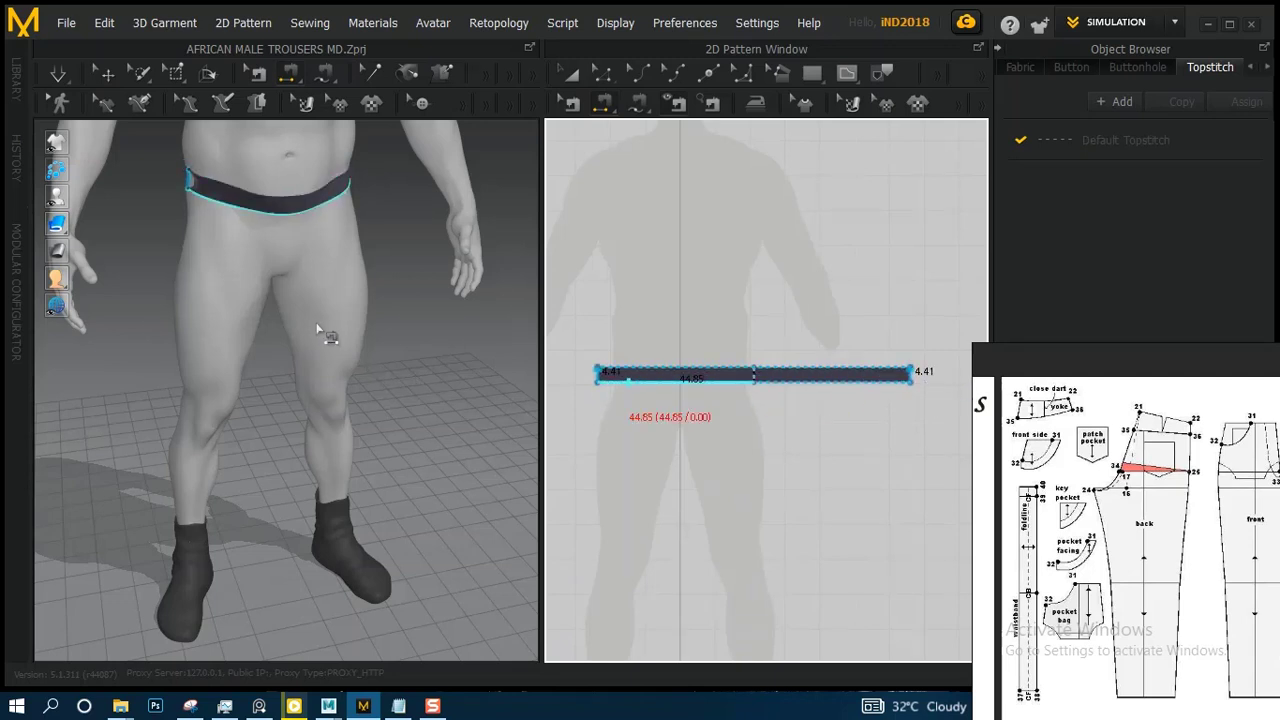
pyautogui.press('space')
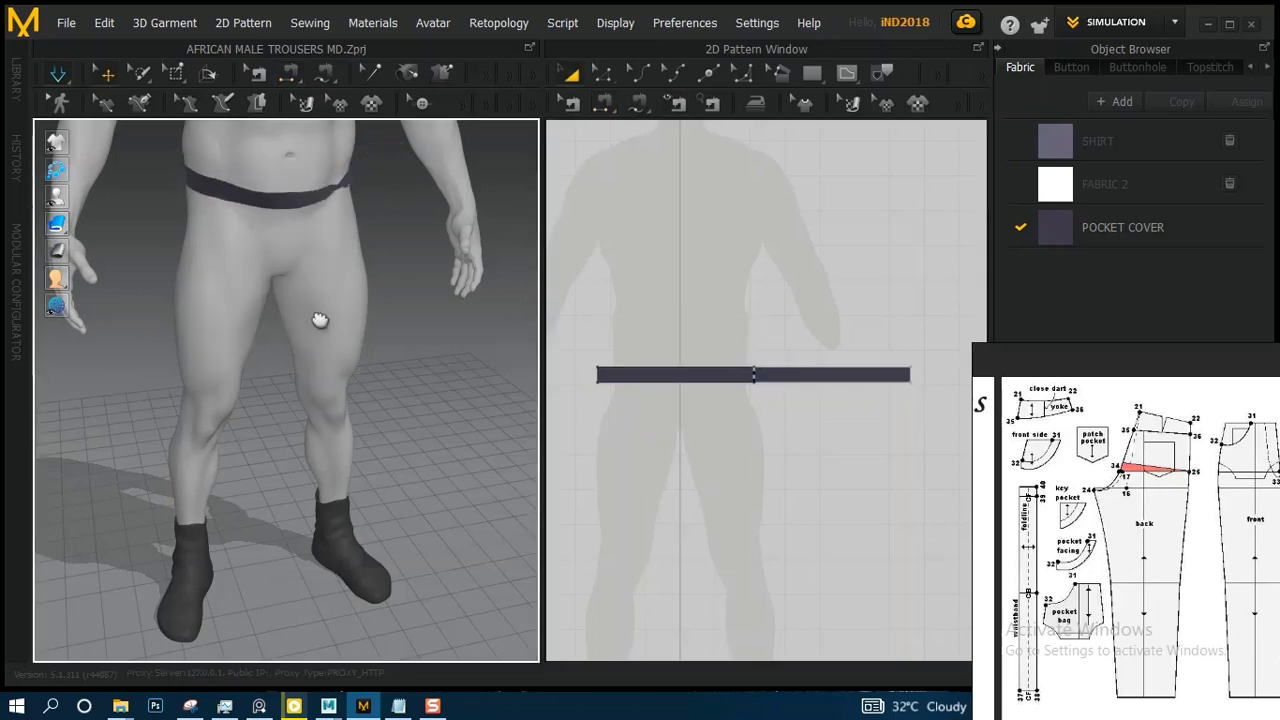
# - Pull the twisted parts of the simulated waistband to untwist the band around the avatar's hips
pyautogui.scroll(5, 319, 320)
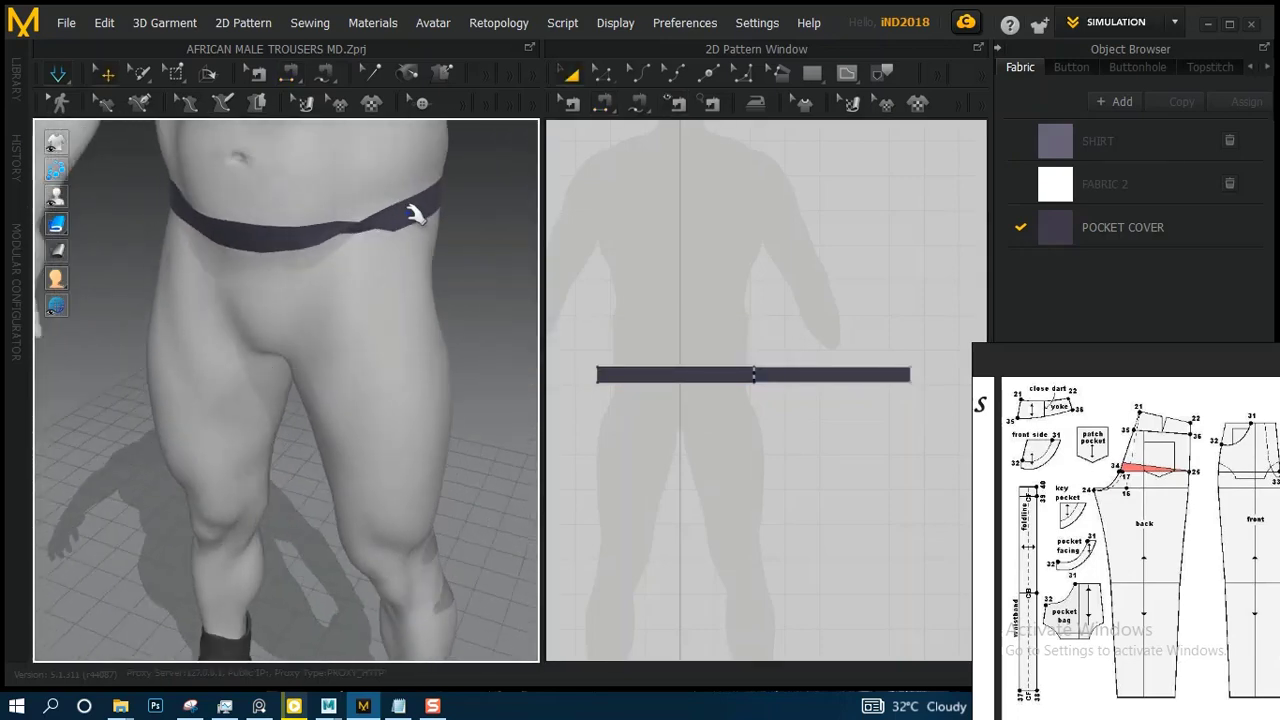
pyautogui.click(413, 214)
pyautogui.moveTo(489, 251); pyautogui.dragTo(327, 246, button='right')
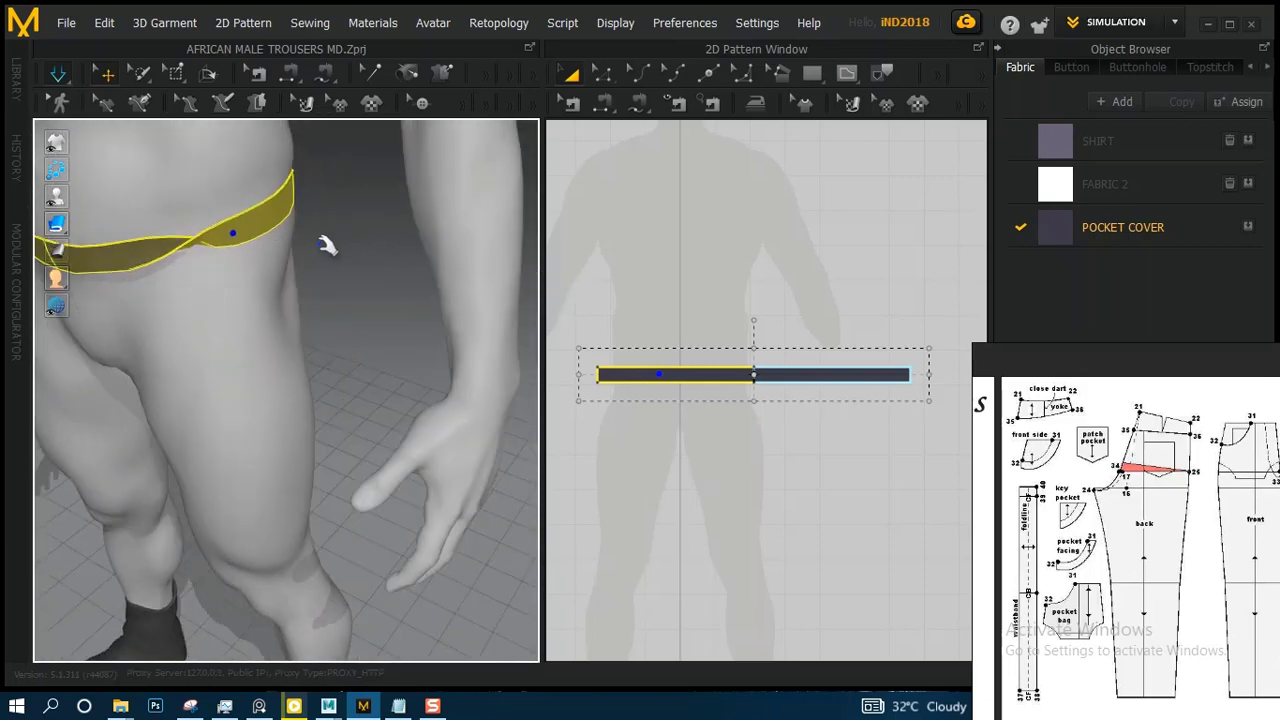
pyautogui.moveTo(230, 262); pyautogui.dragTo(287, 268, button='right')
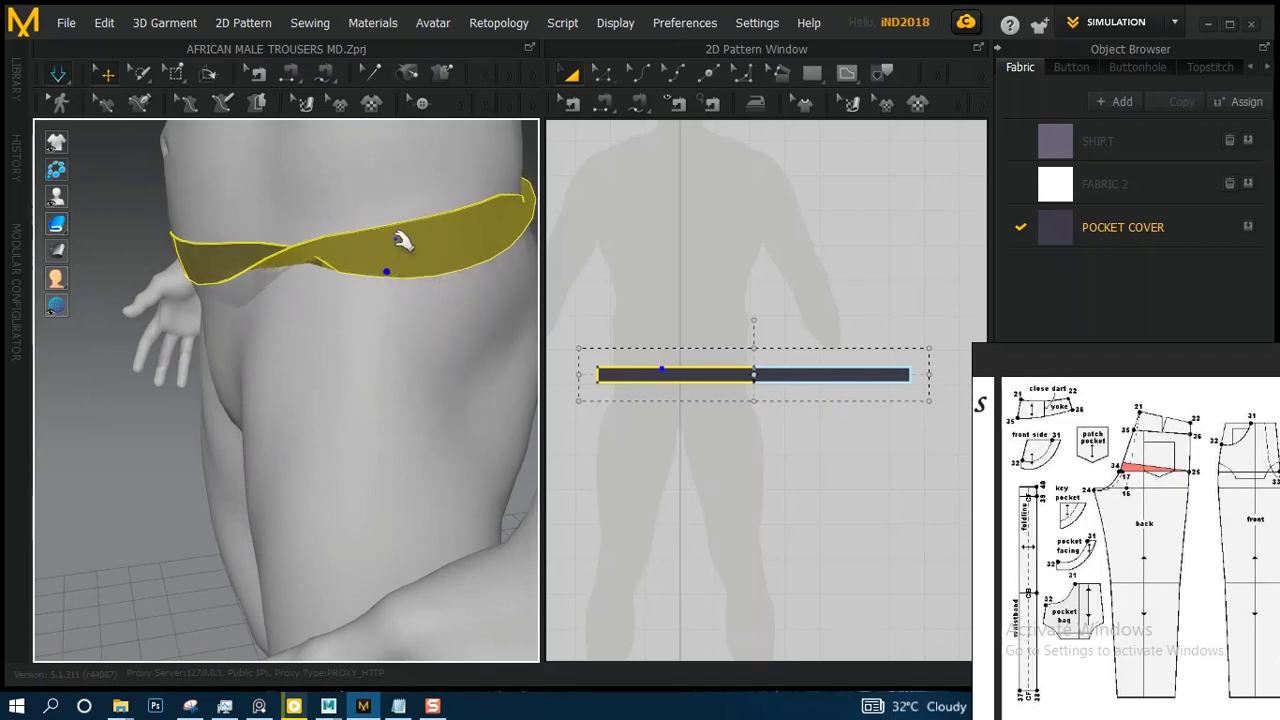
pyautogui.moveTo(412, 195); pyautogui.dragTo(406, 402)
pyautogui.moveTo(398, 326); pyautogui.dragTo(408, 393, button='right')
pyautogui.moveTo(408, 393); pyautogui.dragTo(337, 302)
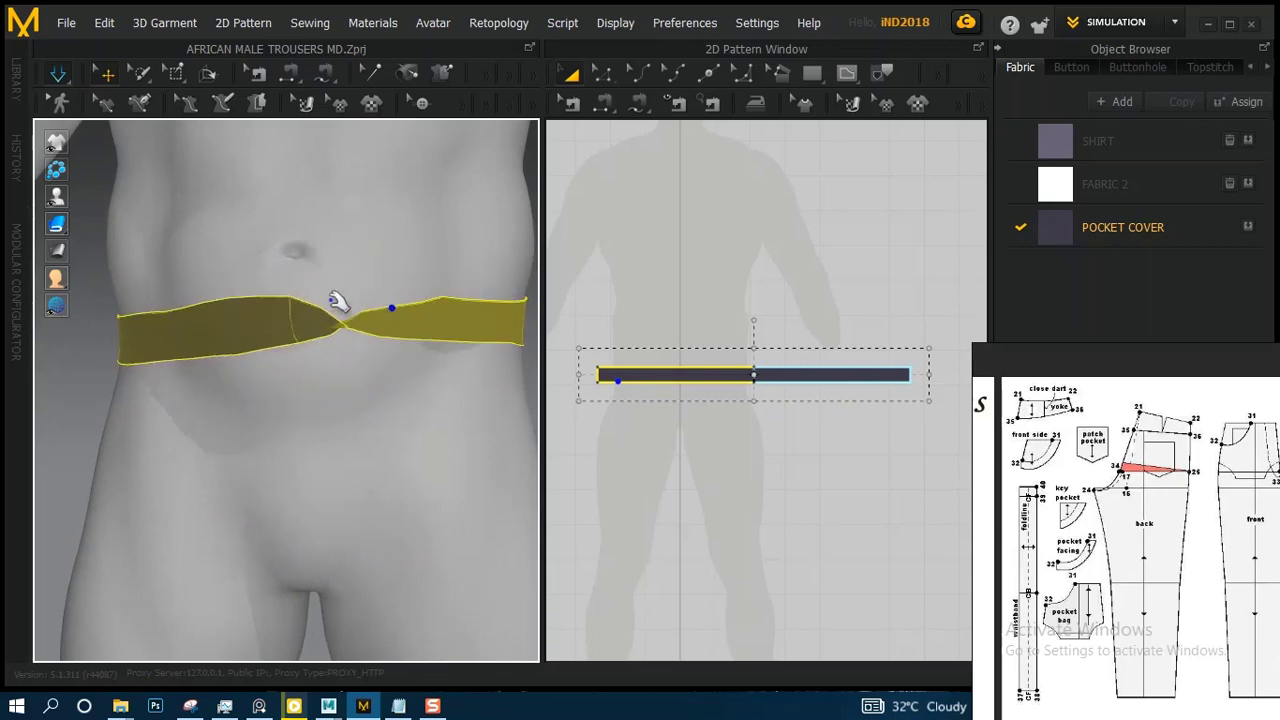
pyautogui.moveTo(383, 362); pyautogui.dragTo(300, 360, button='right')
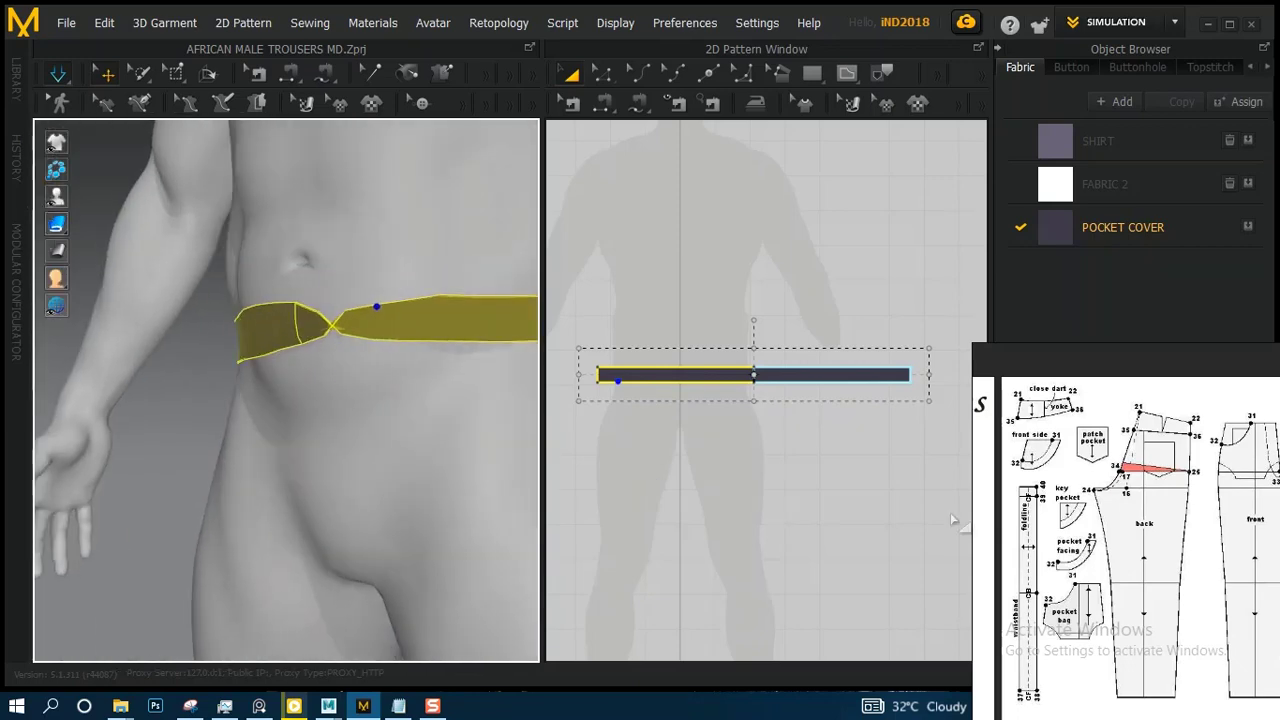
# - Reposition the reference pattern image over the fabric list, keeping the simulation properties uncovered and the waistband drawing in view
pyautogui.moveTo(1095, 530); pyautogui.dragTo(1110, 210)
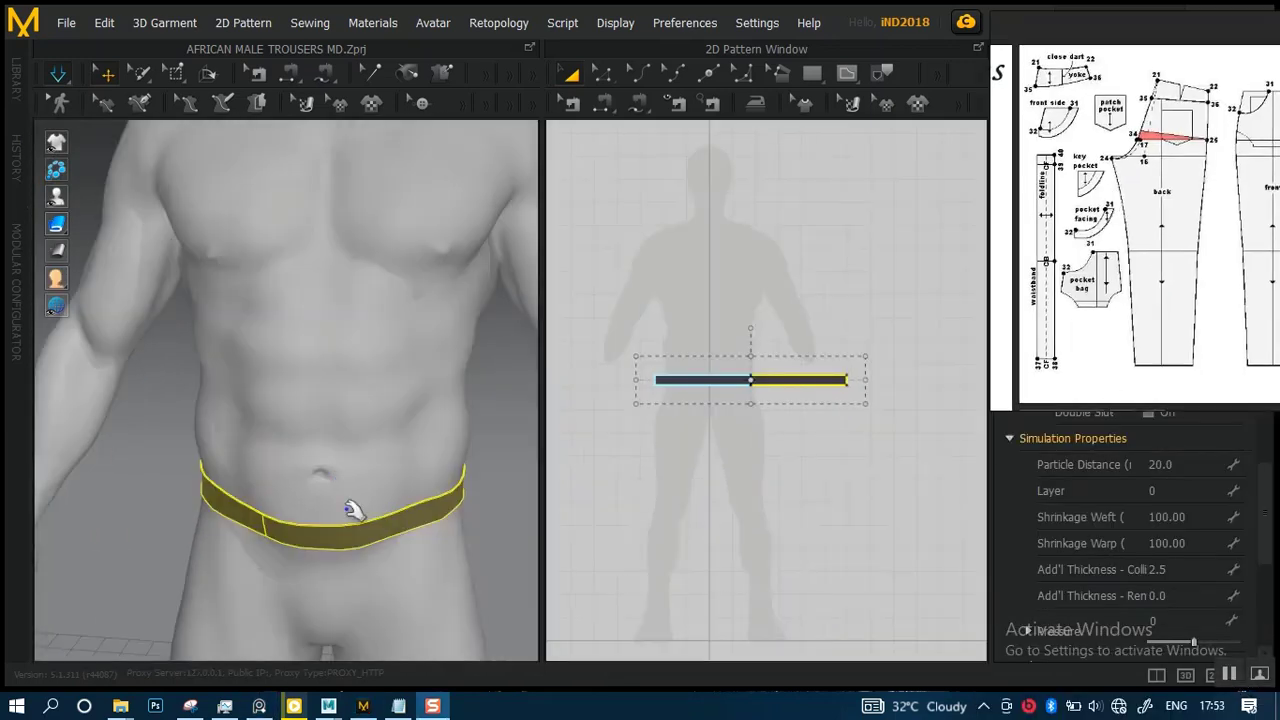
pyautogui.scroll(-3, 352, 500)
pyautogui.scroll(3, 375, 505)
pyautogui.moveTo(378, 505); pyautogui.dragTo(406, 480, button='right')
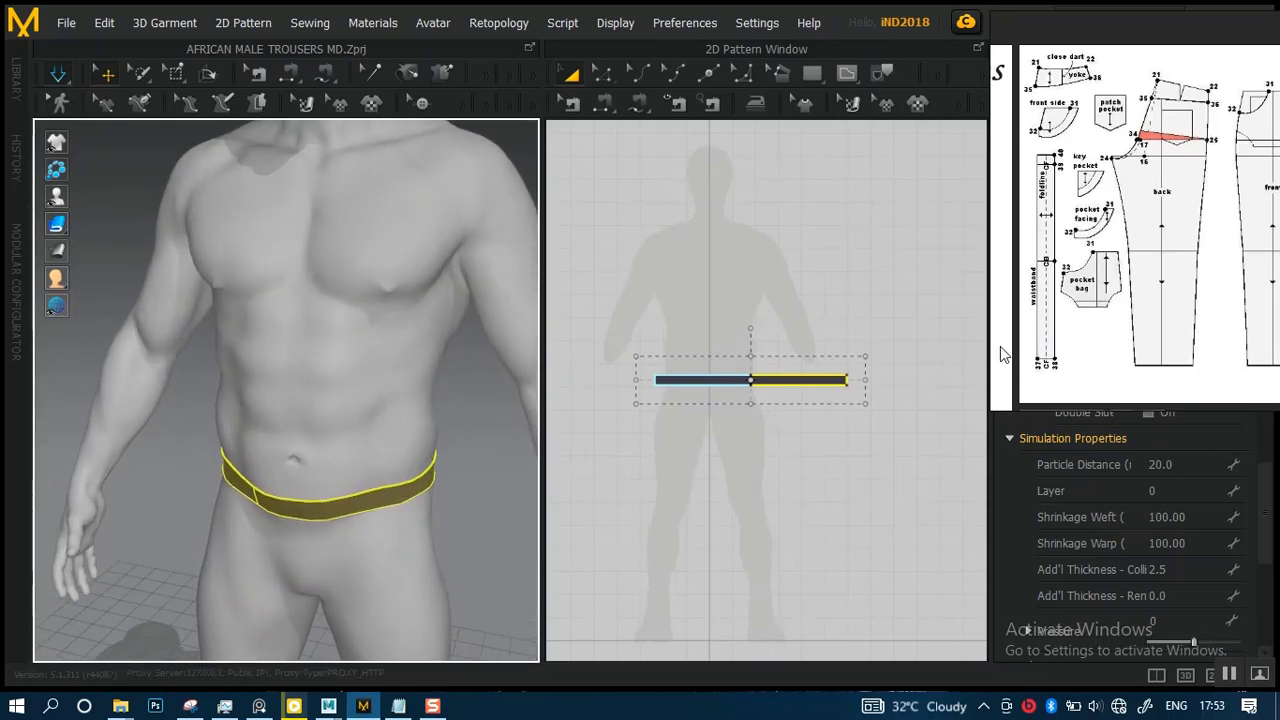
pyautogui.moveTo(1080, 370); pyautogui.dragTo(1097, 395)
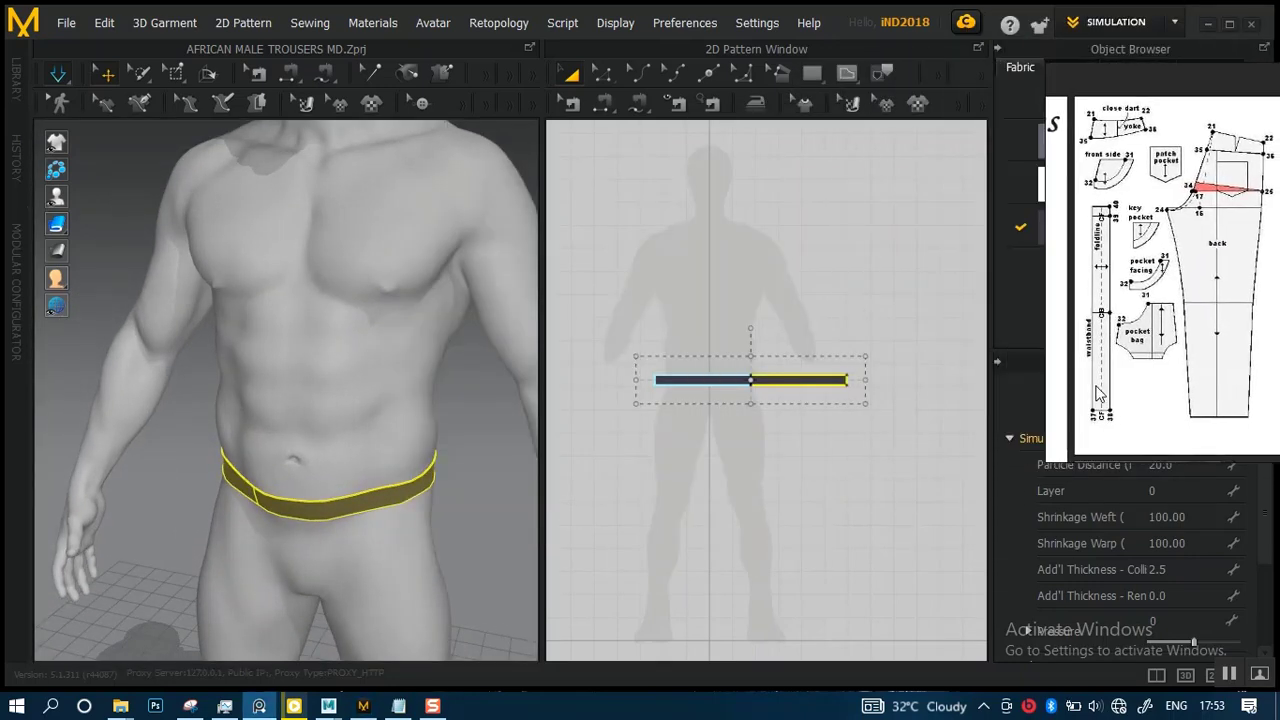
# - Examine the untwisted waistband's fit and seam location on the avatar, and compare it with the flat strip
pyautogui.scroll(2, 335, 498)
pyautogui.moveTo(343, 503); pyautogui.dragTo(417, 504, button='right')
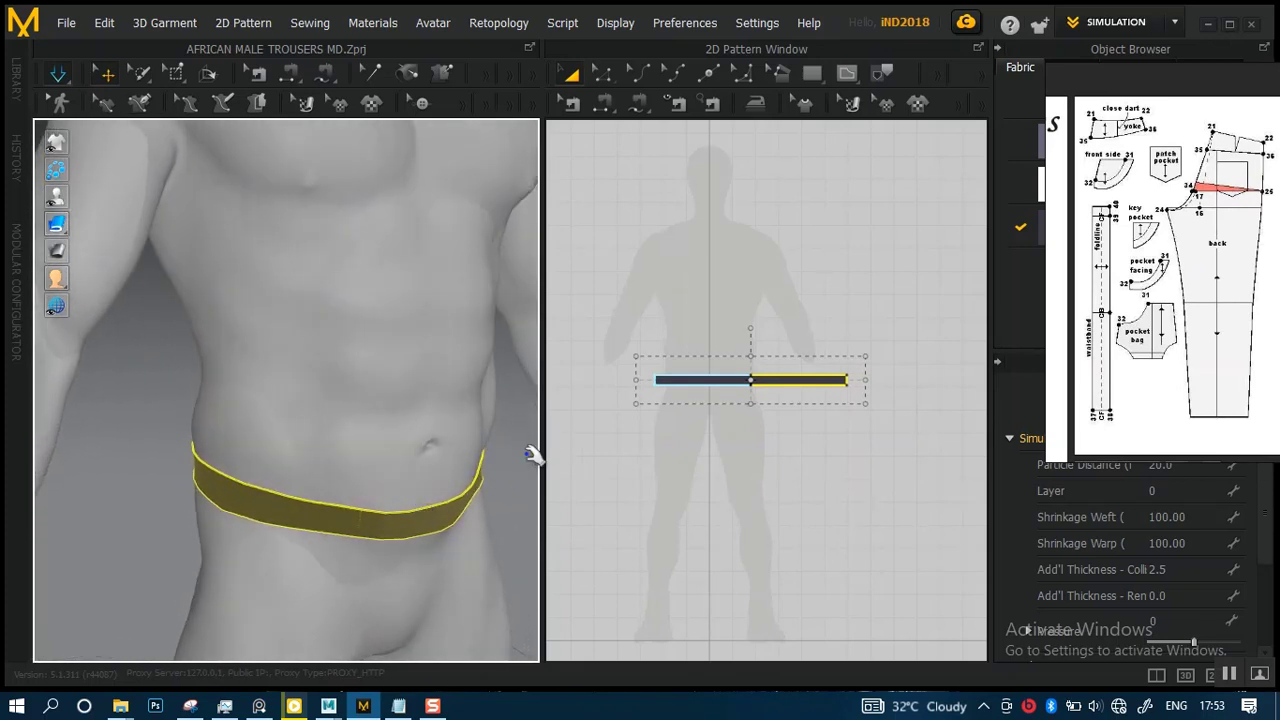
pyautogui.scroll(2, 405, 545)
pyautogui.scroll(-2, 406, 575)
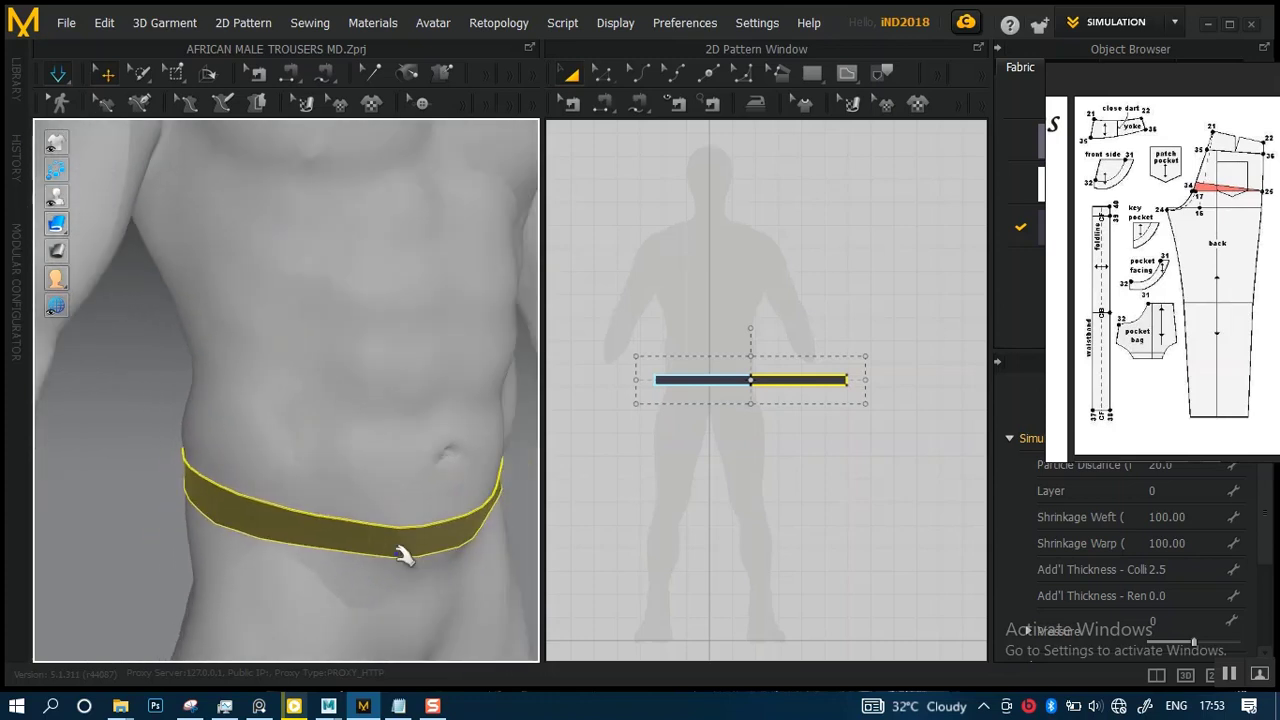
pyautogui.scroll(2, 390, 555)
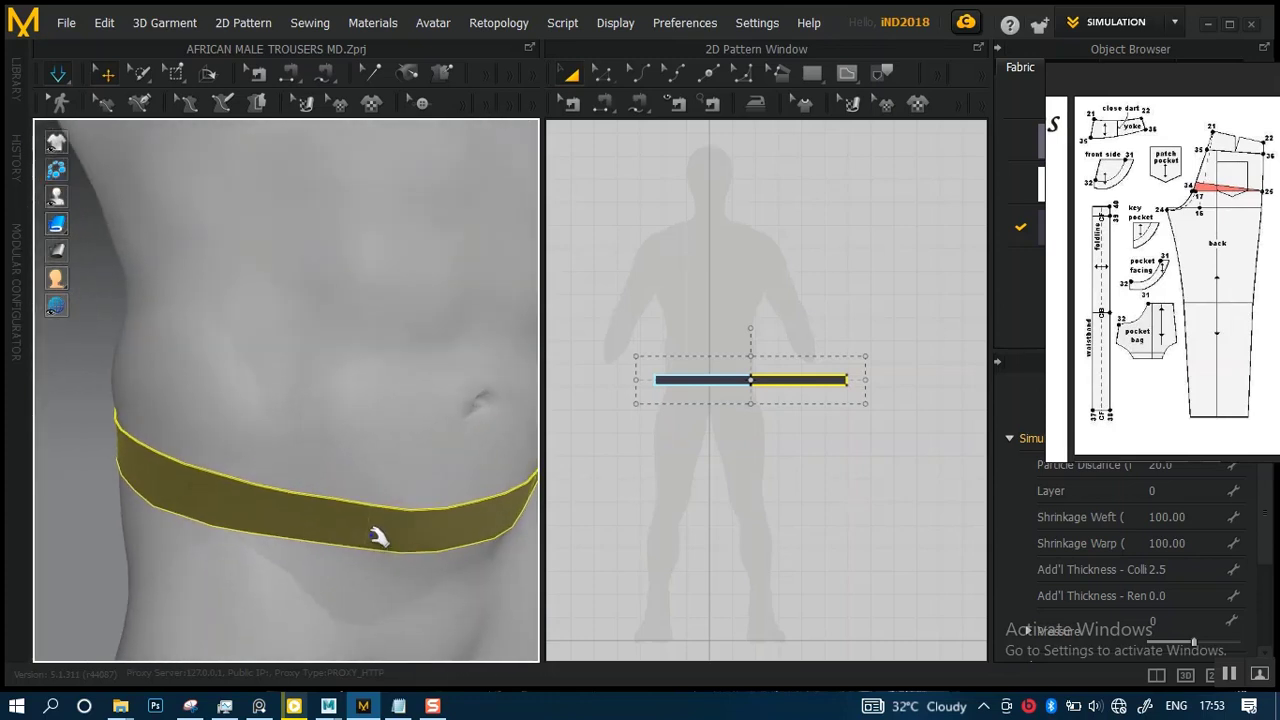
pyautogui.scroll(2, 380, 530)
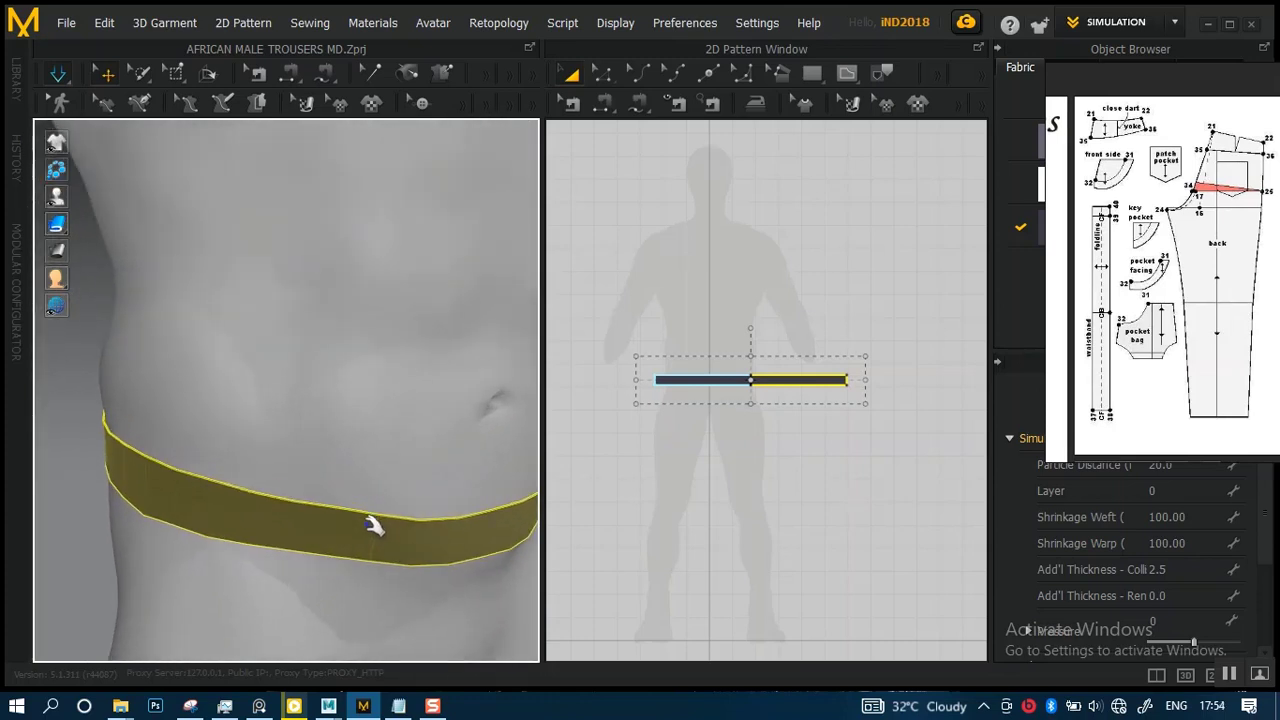
pyautogui.scroll(3, 737, 453)
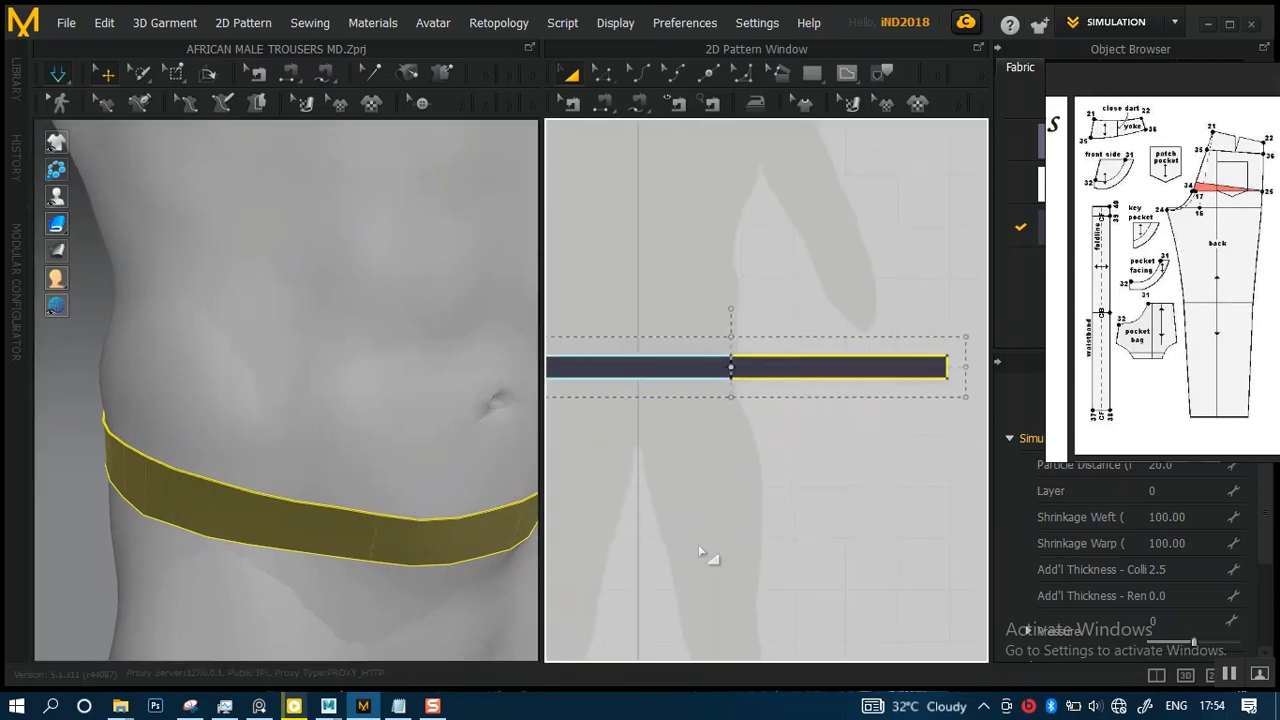
pyautogui.scroll(-3, 418, 548)
# - Pull the simulated waistband around the avatar's hips to shift its seam away from the front
pyautogui.moveTo(418, 548); pyautogui.dragTo(368, 502, button='right')
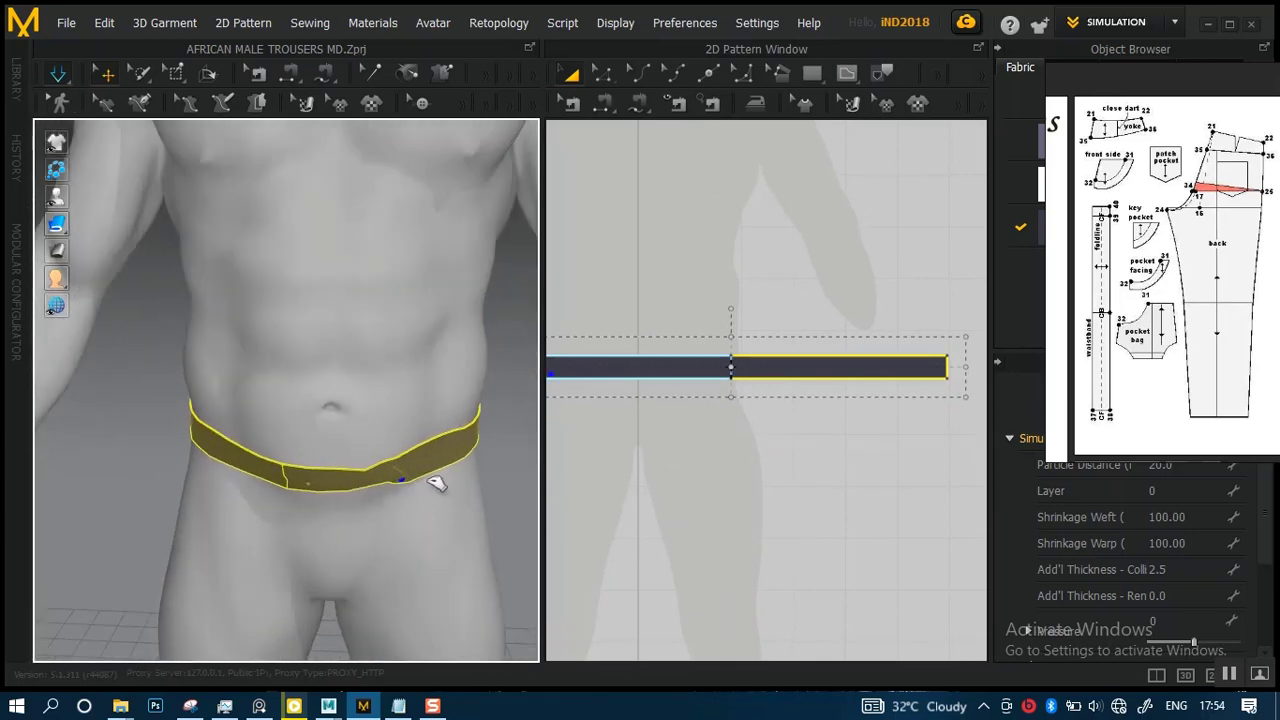
pyautogui.moveTo(427, 477)
pyautogui.mouseDown()
pyautogui.moveTo(509, 463)
pyautogui.moveTo(449, 480)
pyautogui.mouseUp()
pyautogui.moveTo(449, 480)
pyautogui.mouseDown(button='right')
pyautogui.moveTo(441, 470)
pyautogui.moveTo(423, 503)
pyautogui.moveTo(449, 491)
pyautogui.mouseUp(button='right')
pyautogui.scroll(-2, 431, 480)
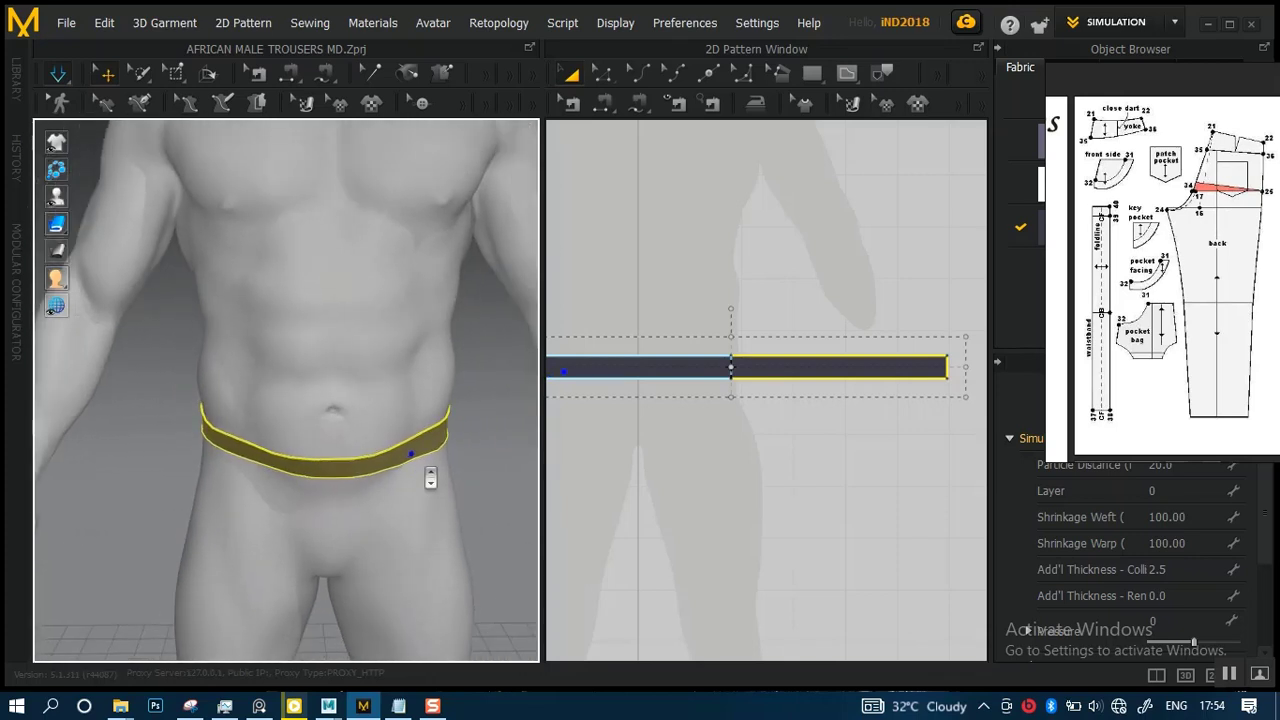
pyautogui.scroll(2, 430, 541)
pyautogui.moveTo(430, 541); pyautogui.dragTo(450, 506, button='right')
pyautogui.click(760, 440)
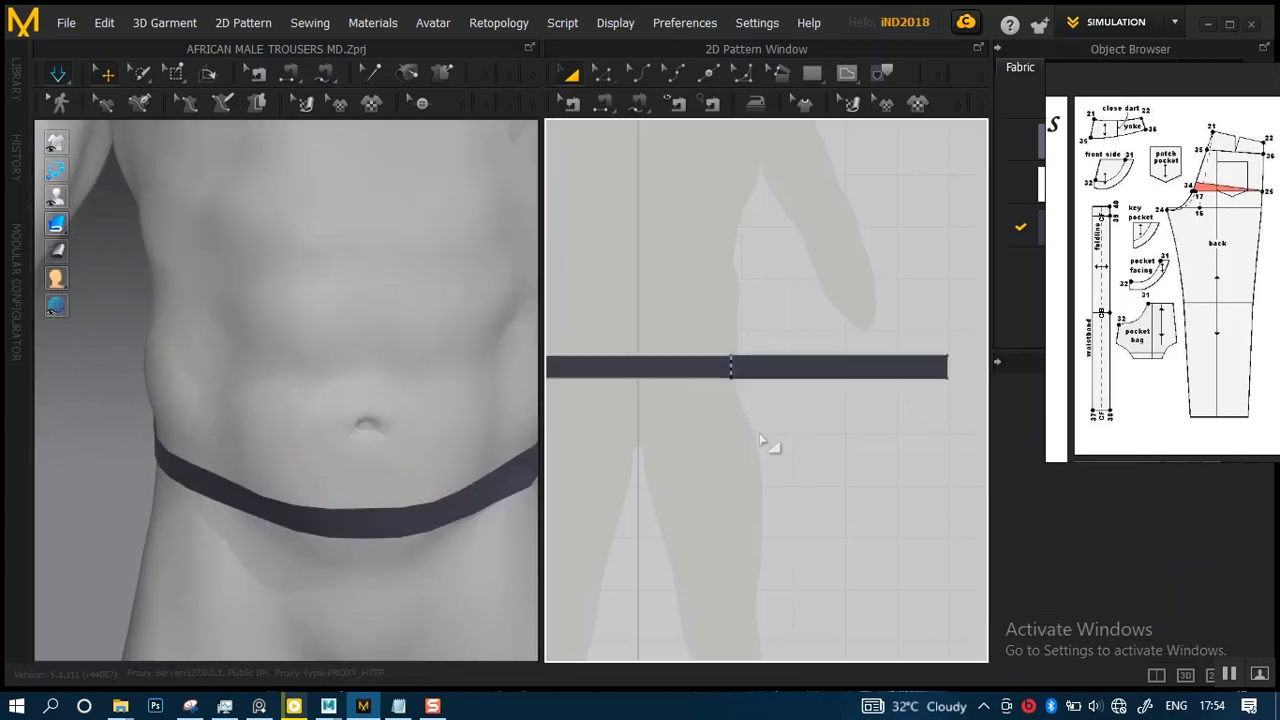
# - Inspect the merged waistband's outline on the flat pattern and its position around the avatar's hips with the Edit Pattern tool
pyautogui.click(803, 376)
pyautogui.click(662, 174)
pyautogui.click(605, 73)
pyautogui.click(946, 370)
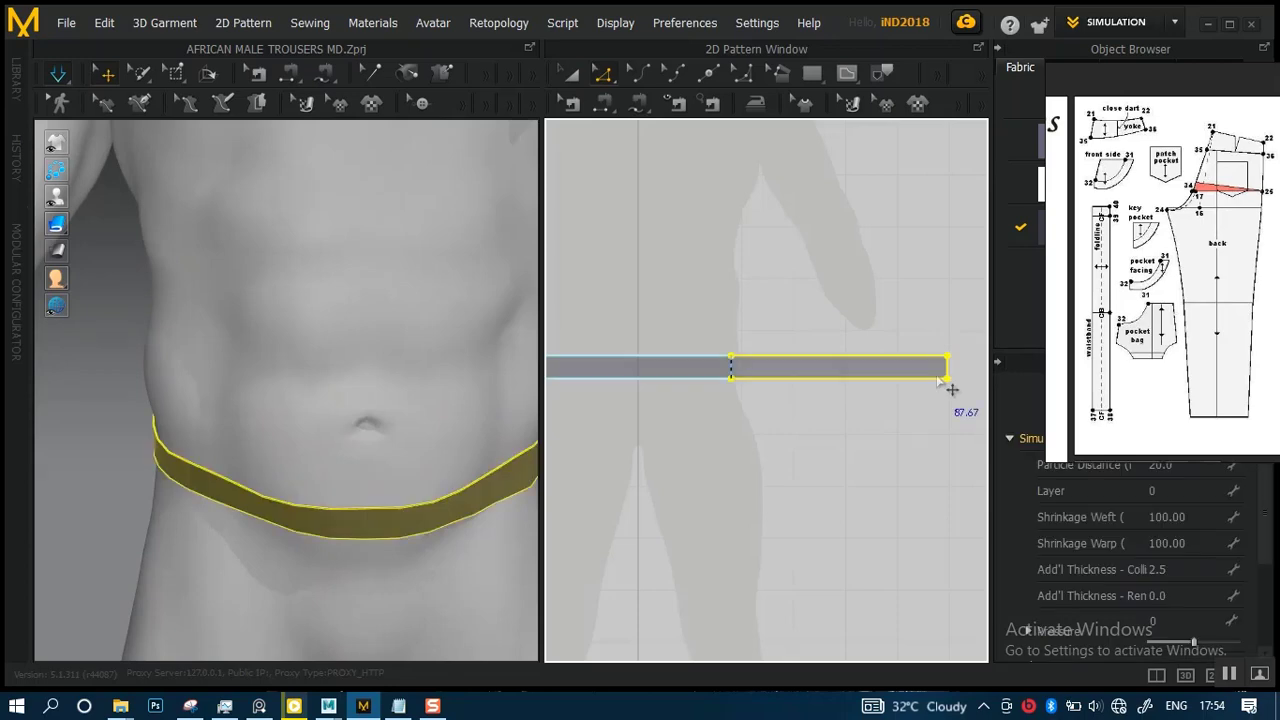
pyautogui.moveTo(397, 480); pyautogui.dragTo(397, 429, button='right')
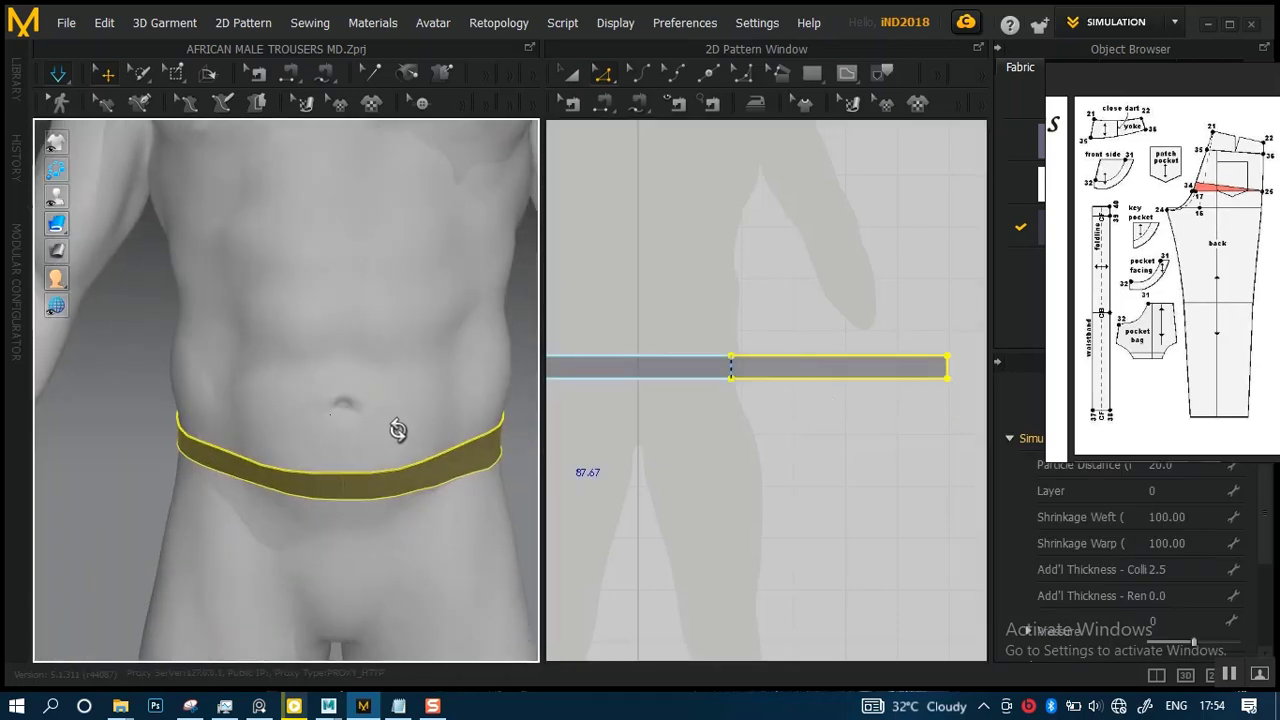
pyautogui.click(149, 347)
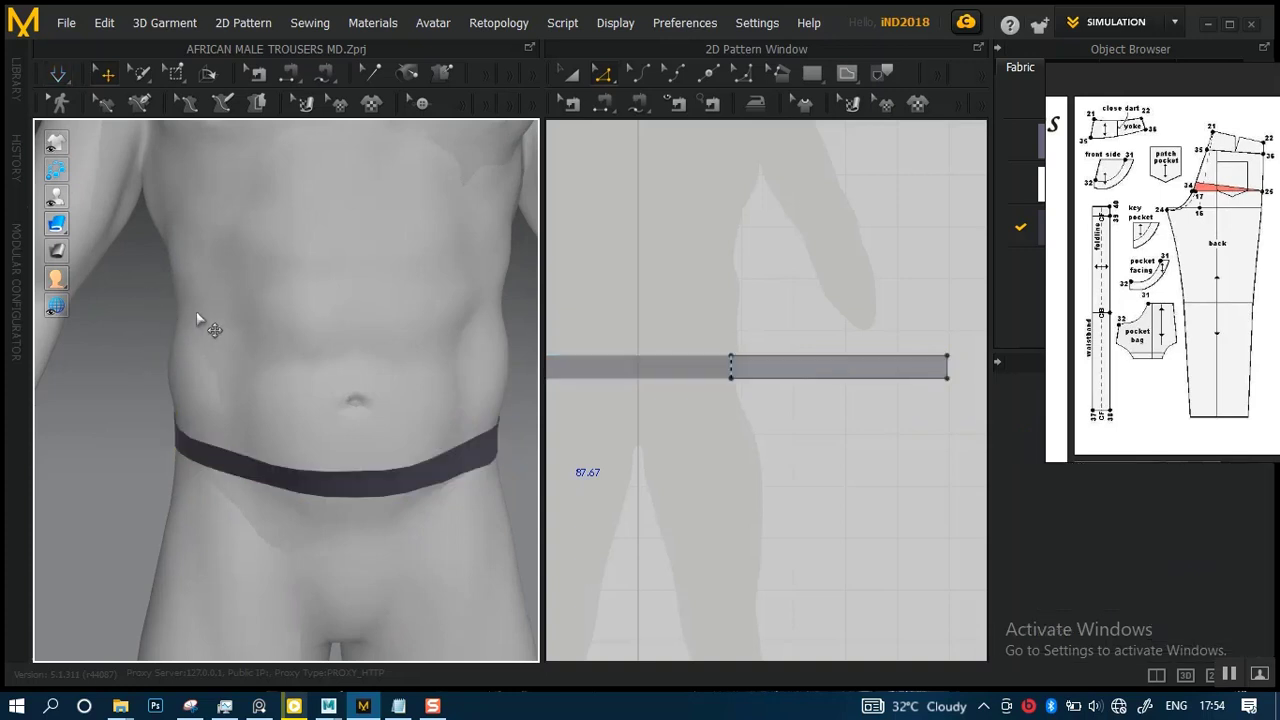
# - Mark a patch of mesh on the simulated waistband beside the front centre to locate it on the flat strip
pyautogui.click(176, 74)
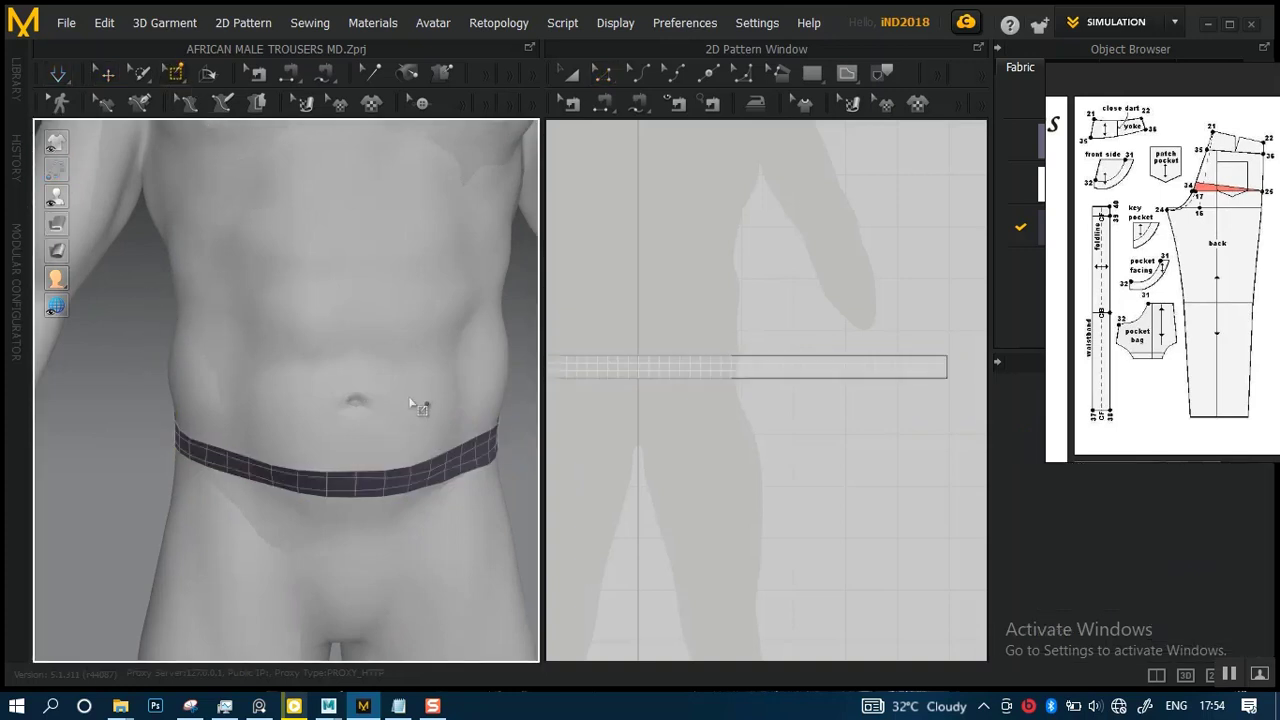
pyautogui.moveTo(423, 400); pyautogui.dragTo(366, 366, button='right')
pyautogui.scroll(2, 354, 376)
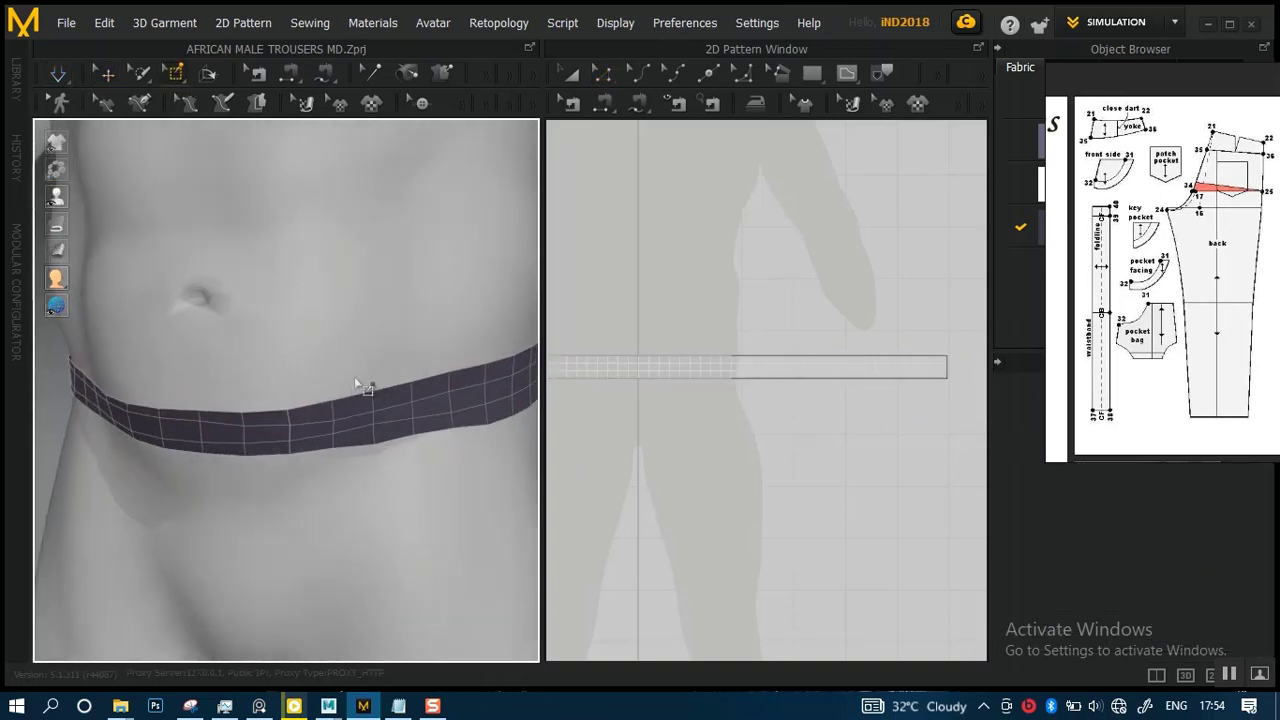
pyautogui.moveTo(370, 370); pyautogui.dragTo(456, 446)
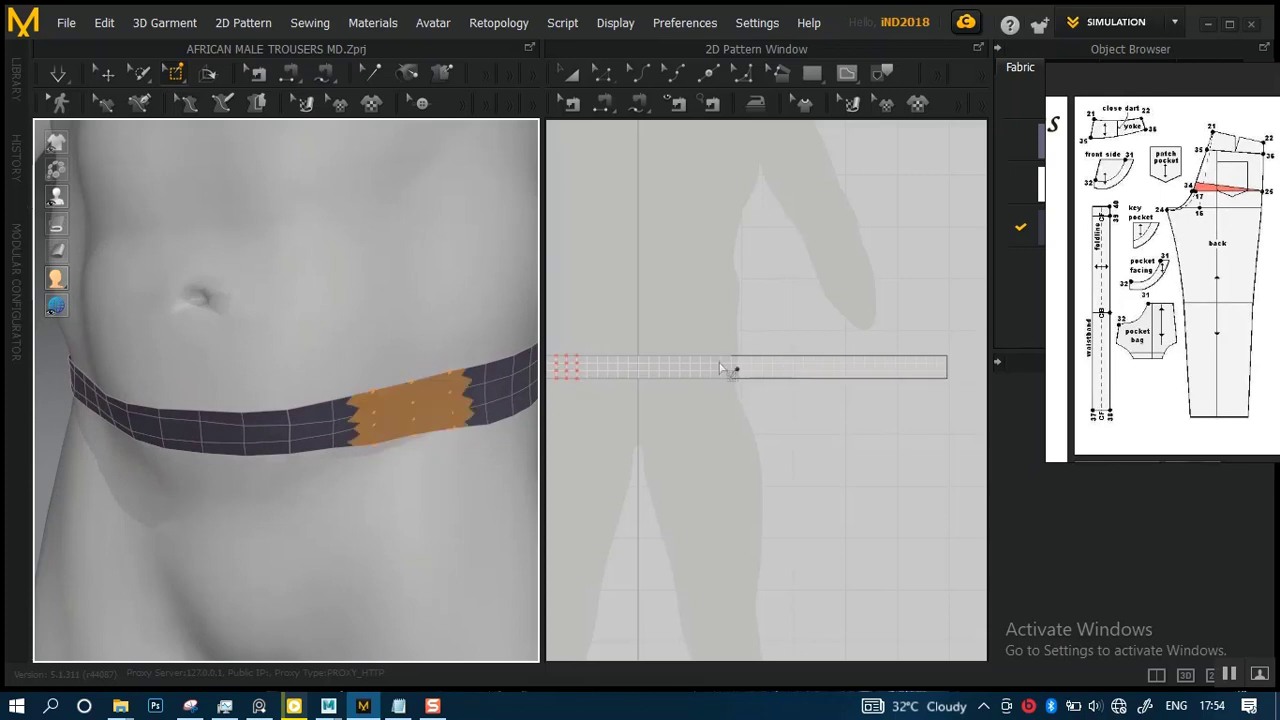
pyautogui.scroll(-2, 730, 370)
pyautogui.scroll(-2, 655, 352)
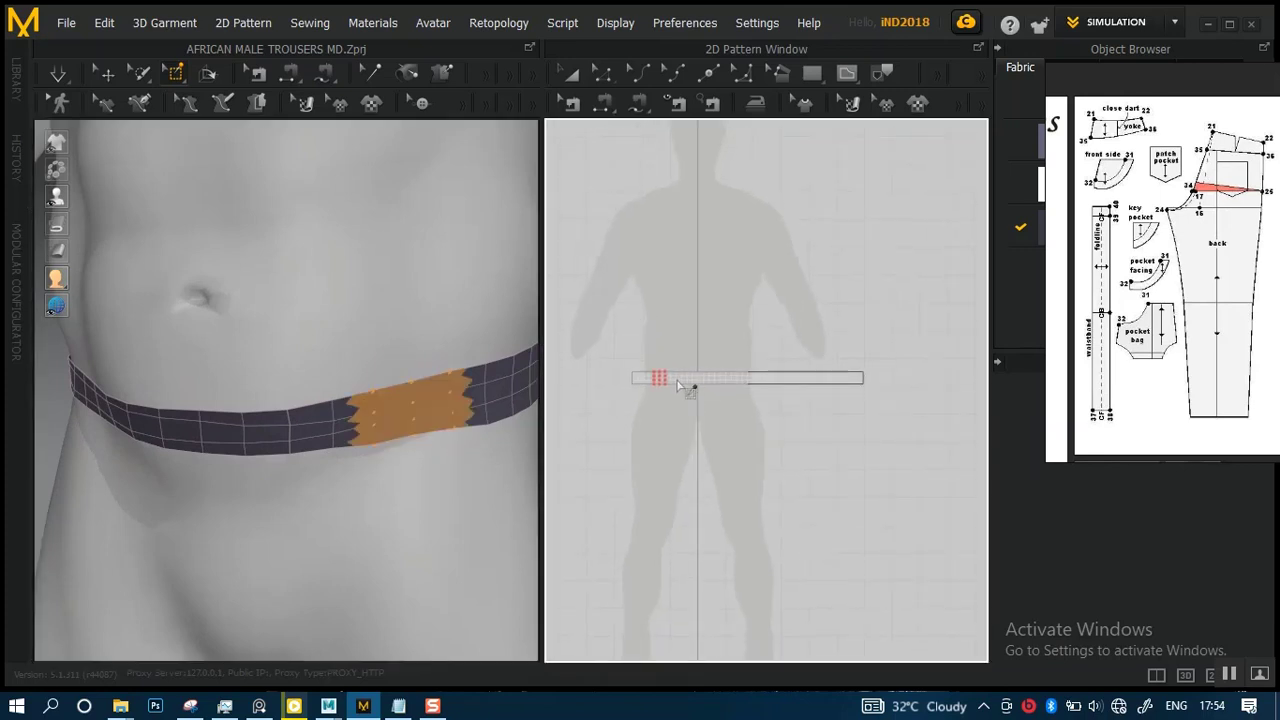
pyautogui.scroll(-3, 383, 391)
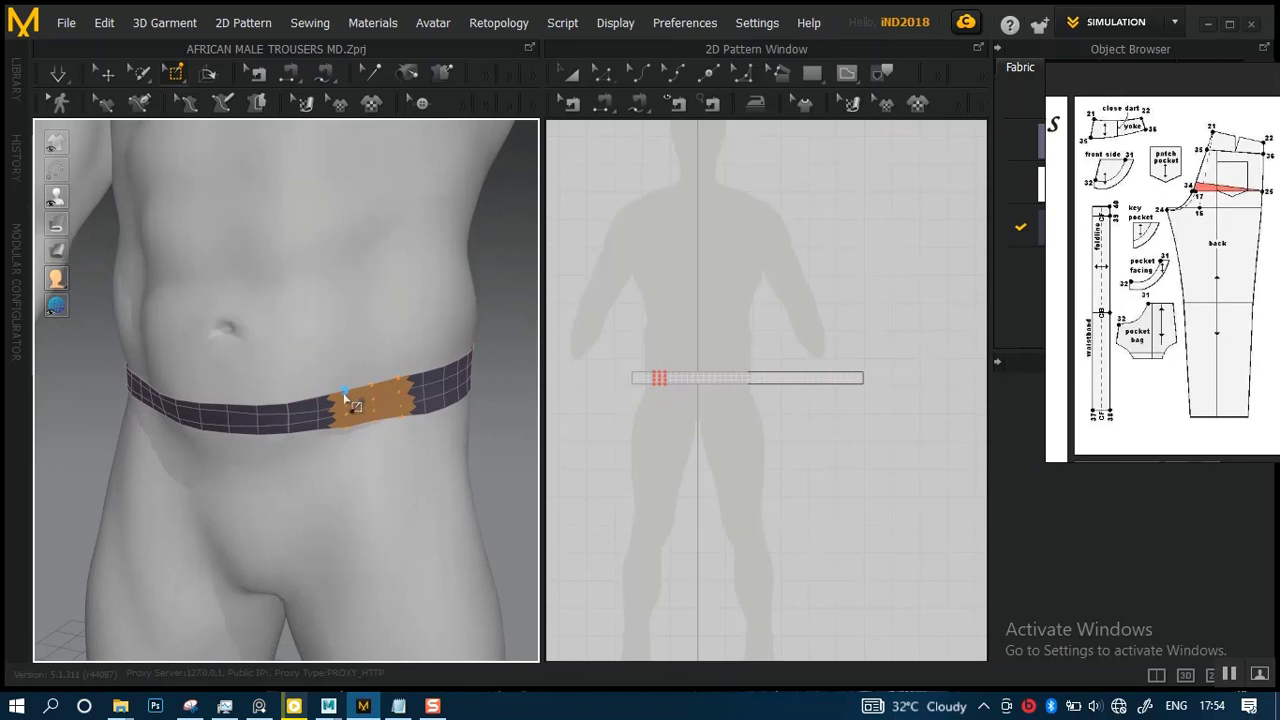
# - Compare the marked mesh patch around the avatar's front with its place on the flat strip, and clear the mesh selection
pyautogui.scroll(6, 345, 398)
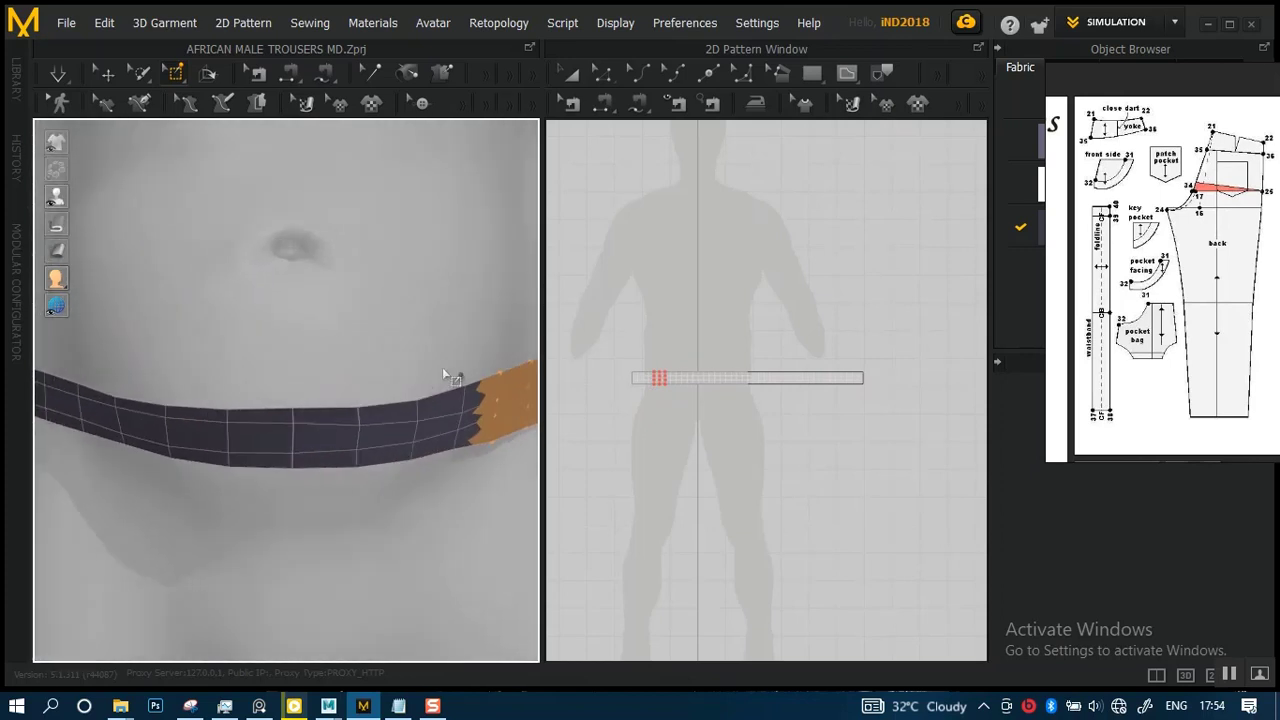
pyautogui.moveTo(447, 375); pyautogui.dragTo(416, 372, button='right')
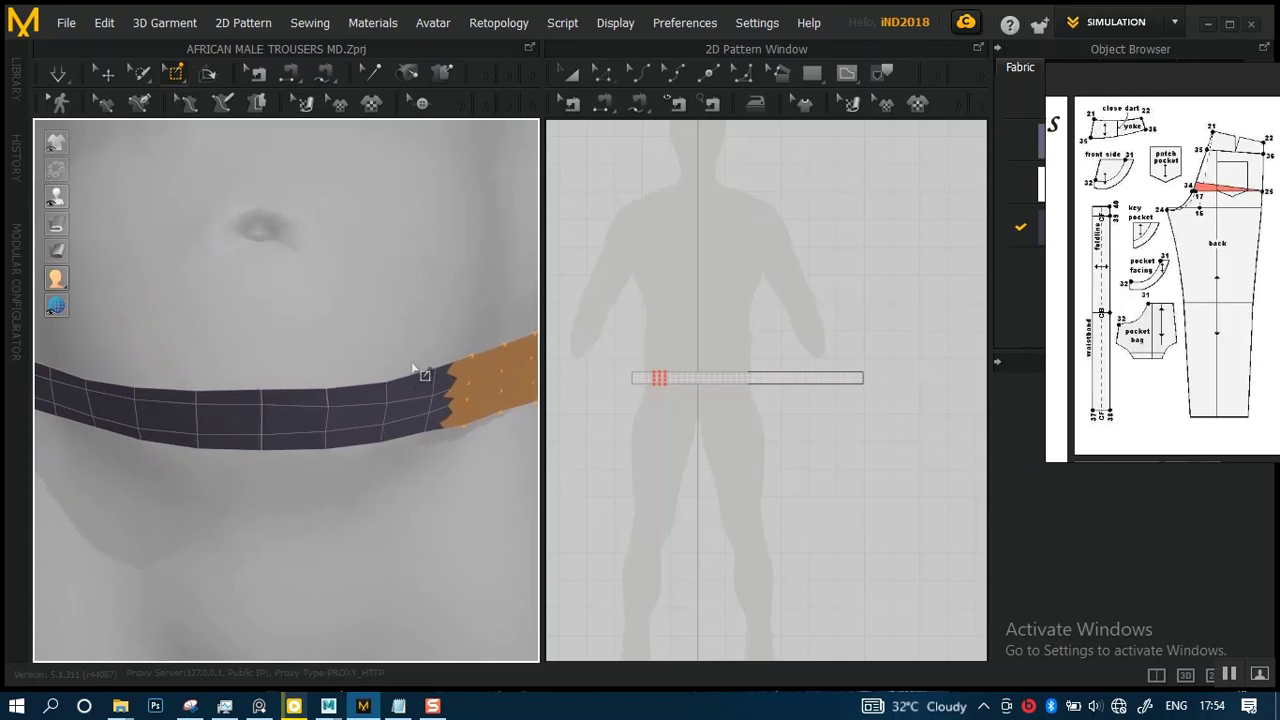
pyautogui.scroll(-4, 417, 343)
pyautogui.scroll(4, 415, 350)
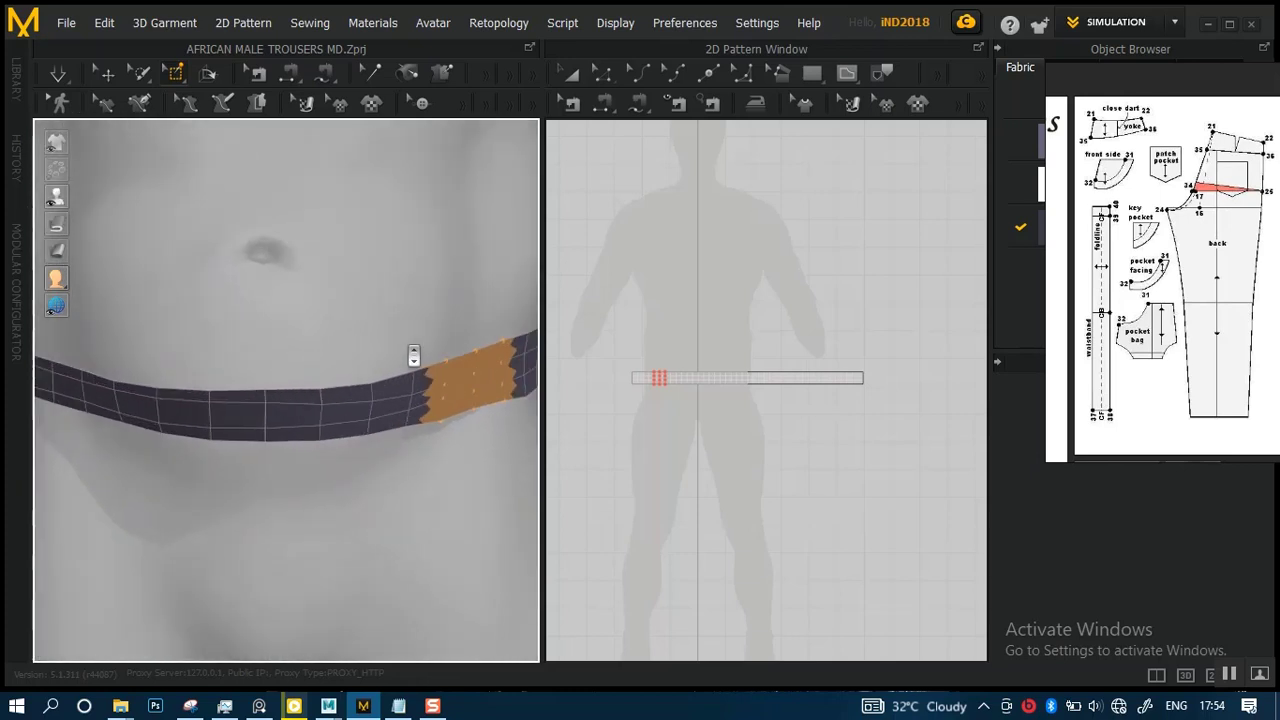
pyautogui.scroll(-2, 414, 350)
pyautogui.scroll(-3, 398, 335)
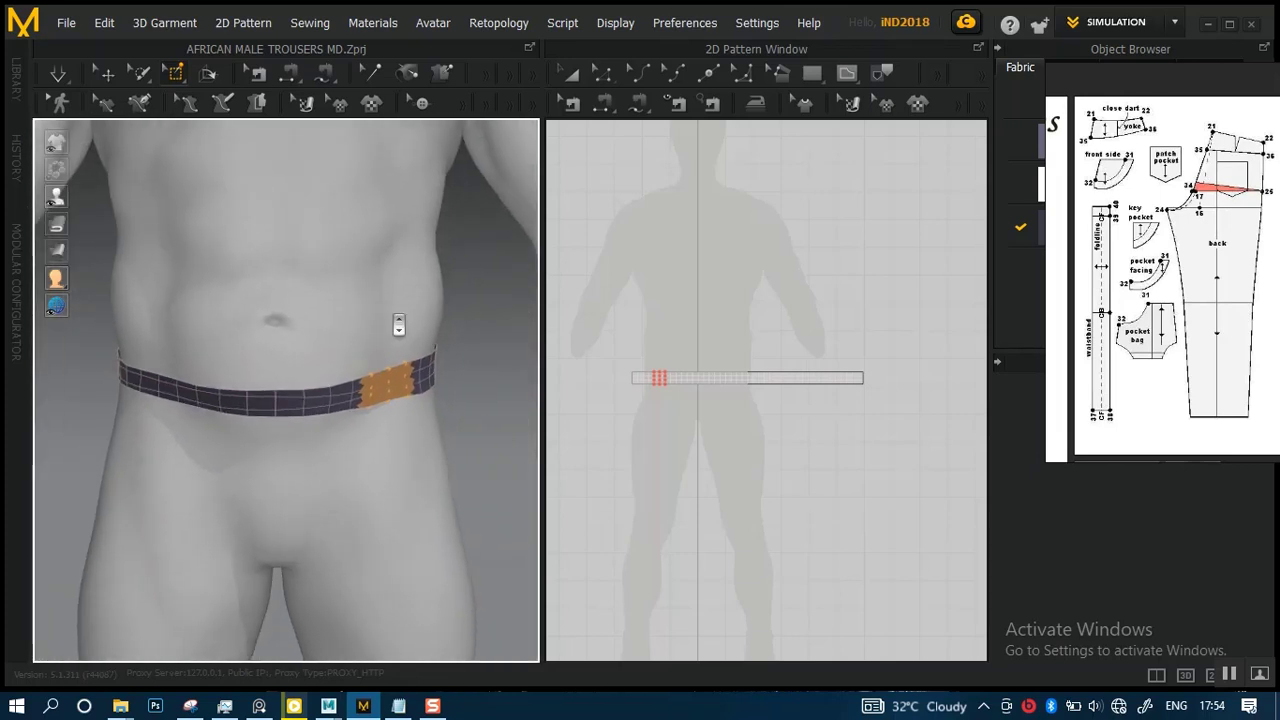
pyautogui.scroll(5, 398, 354)
pyautogui.moveTo(370, 318); pyautogui.dragTo(400, 309, button='right')
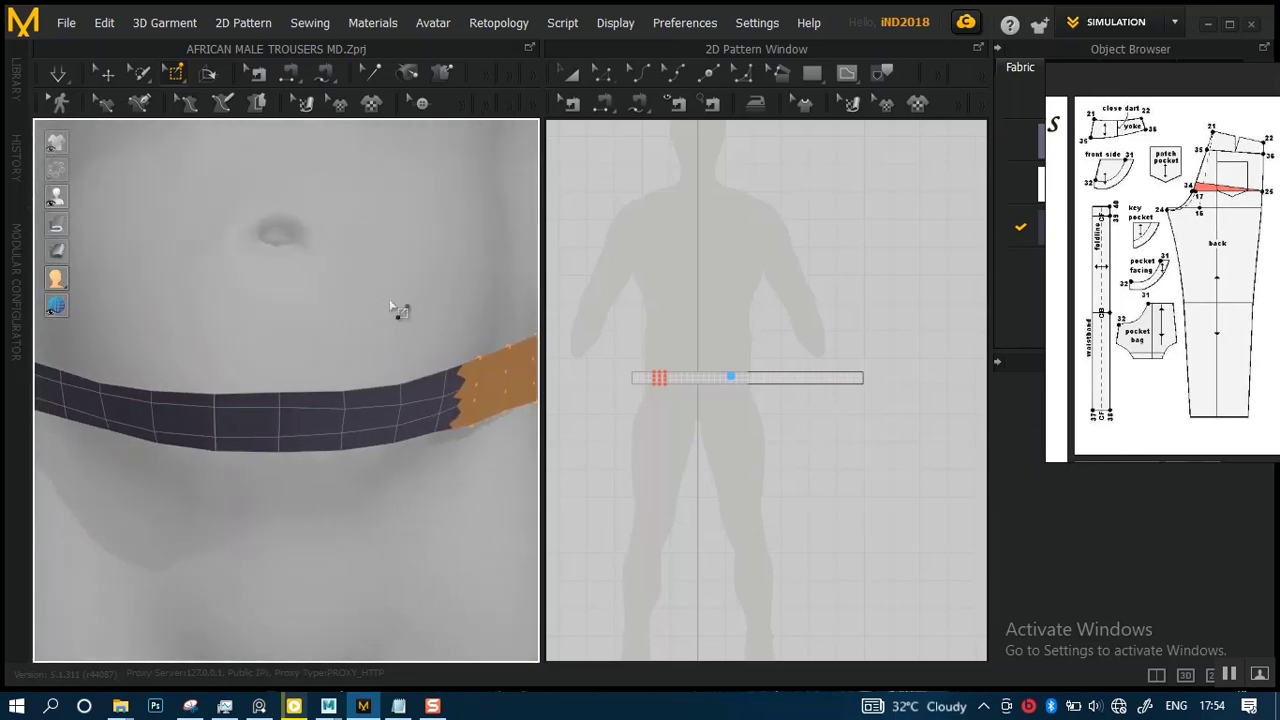
pyautogui.click(416, 354)
# - Examine the waistband's mesh grid on the avatar against the flat strip to judge where its front centre and seam lie
pyautogui.scroll(-3, 405, 385)
pyautogui.scroll(3, 397, 380)
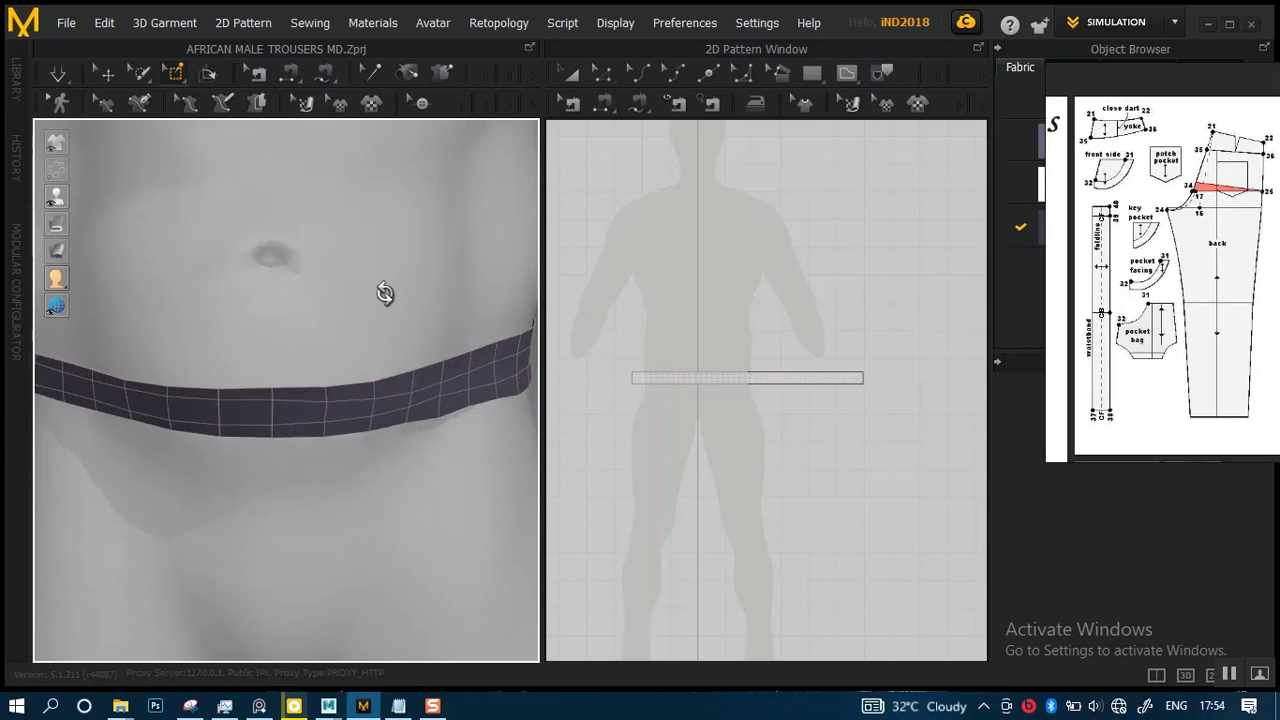
pyautogui.moveTo(383, 291); pyautogui.dragTo(417, 306, button='right')
pyautogui.scroll(-2, 389, 270)
pyautogui.scroll(2, 389, 270)
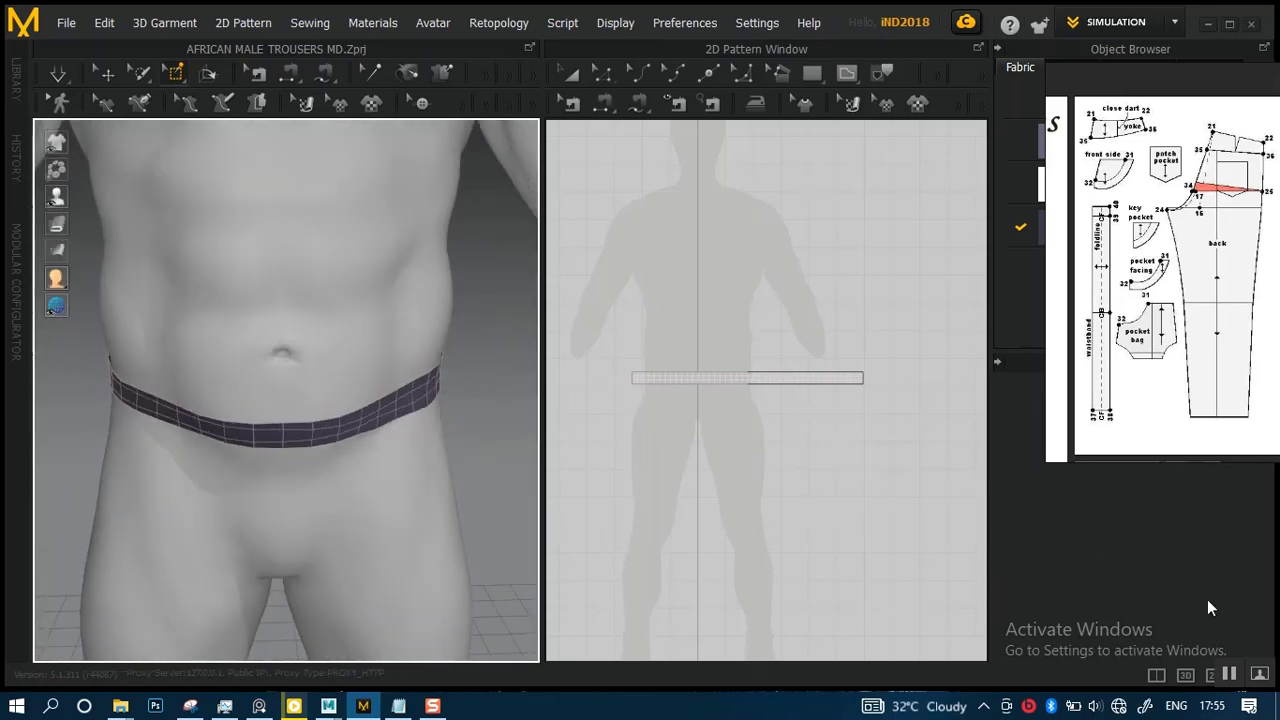
pyautogui.scroll(2, 331, 434)
pyautogui.scroll(-2, 354, 451)
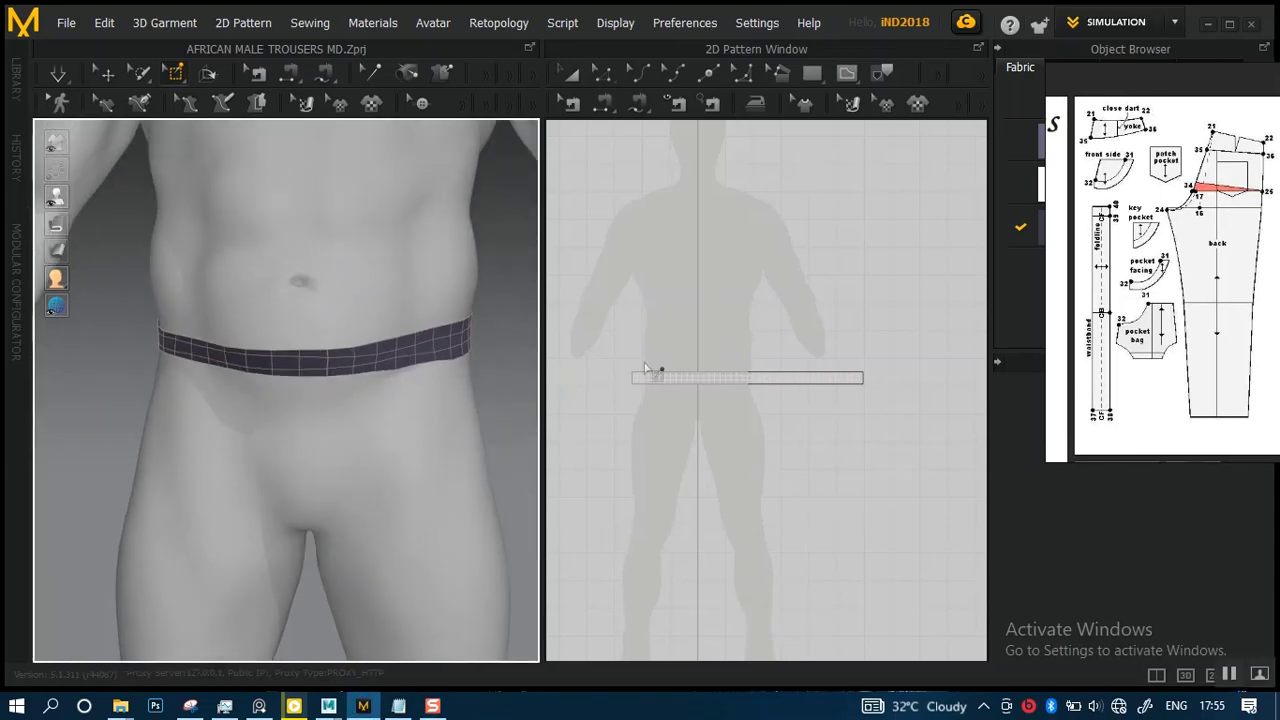
pyautogui.moveTo(656, 398); pyautogui.dragTo(670, 363, button='right')
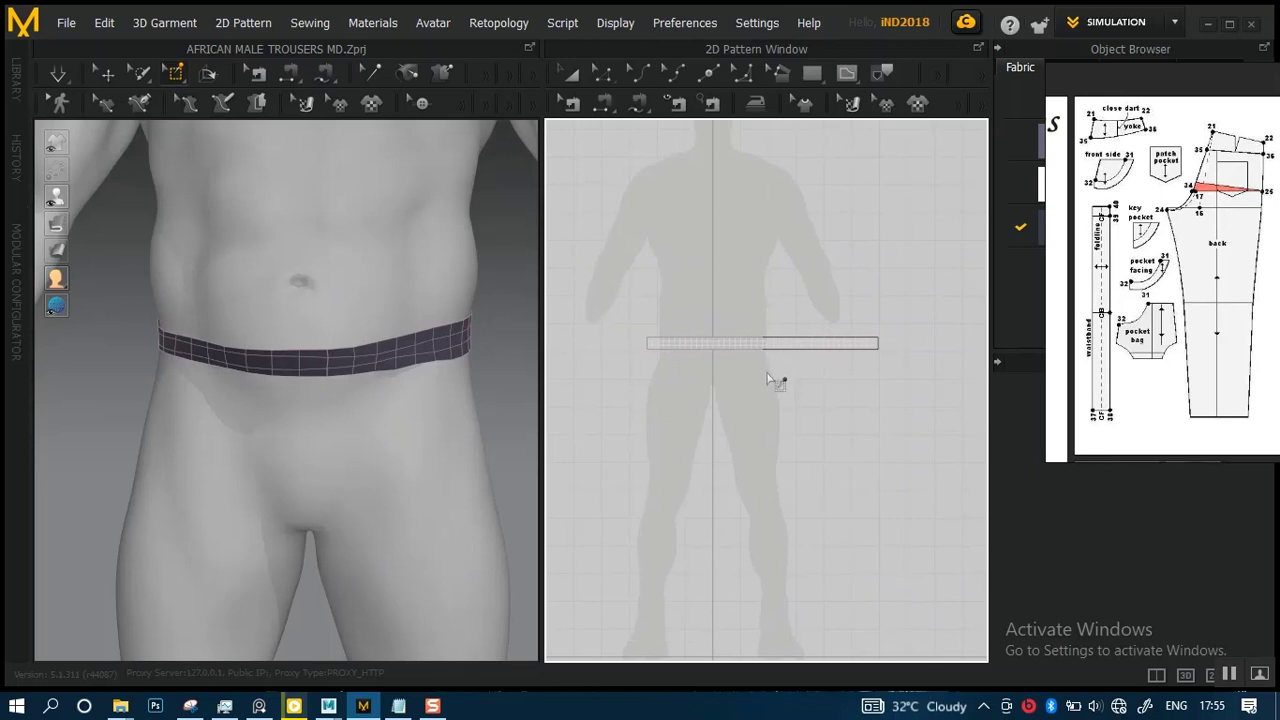
pyautogui.scroll(5, 777, 423)
pyautogui.moveTo(737, 403); pyautogui.dragTo(766, 434, button='right')
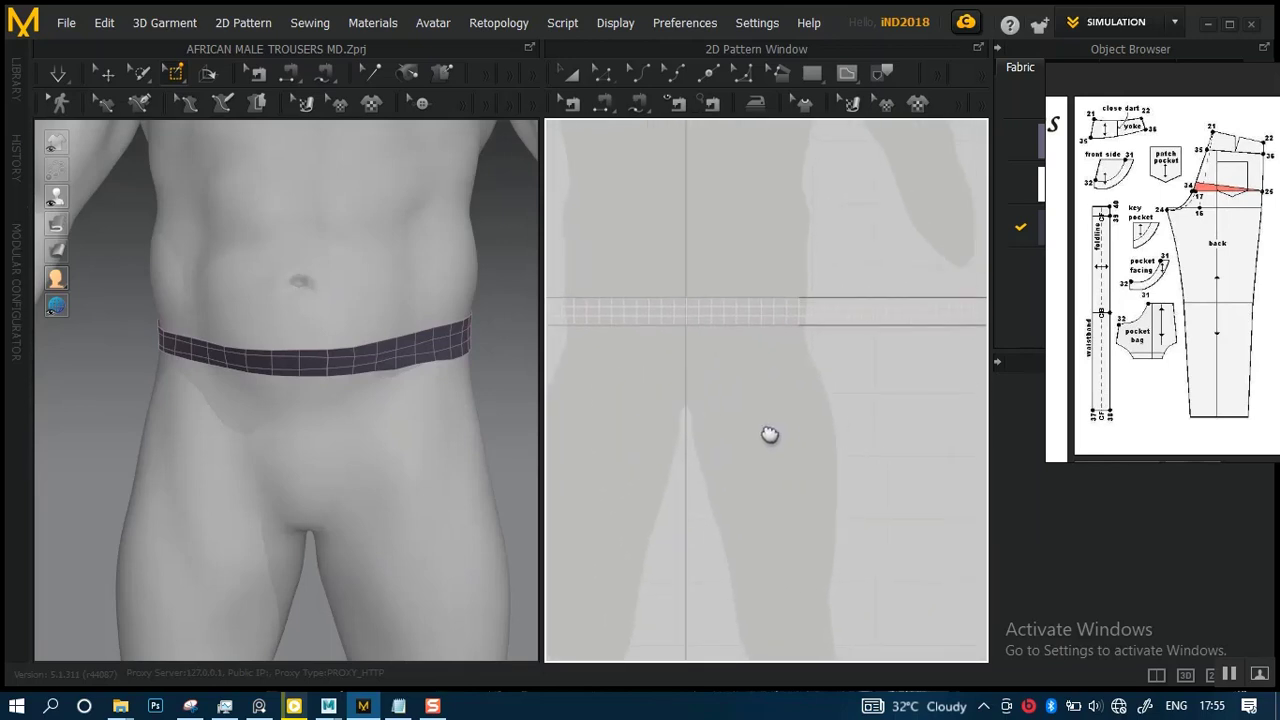
pyautogui.scroll(-3, 743, 380)
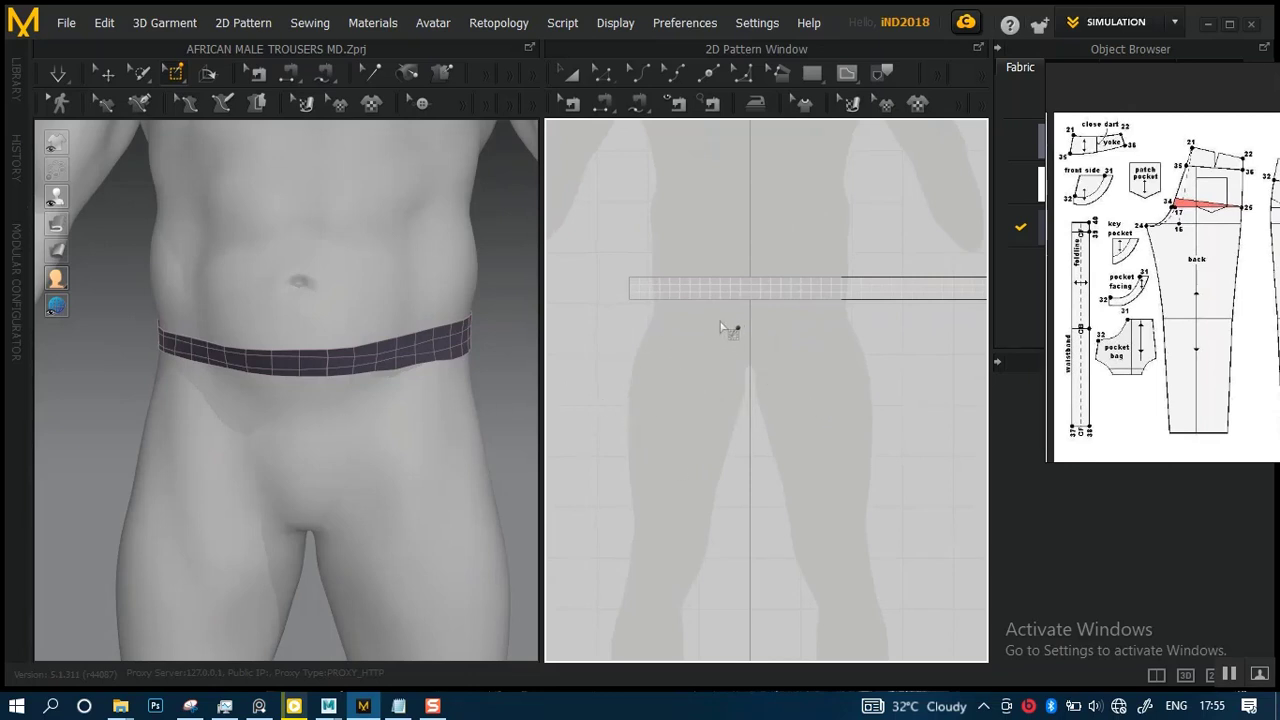
pyautogui.scroll(3, 423, 434)
pyautogui.scroll(-1, 410, 425)
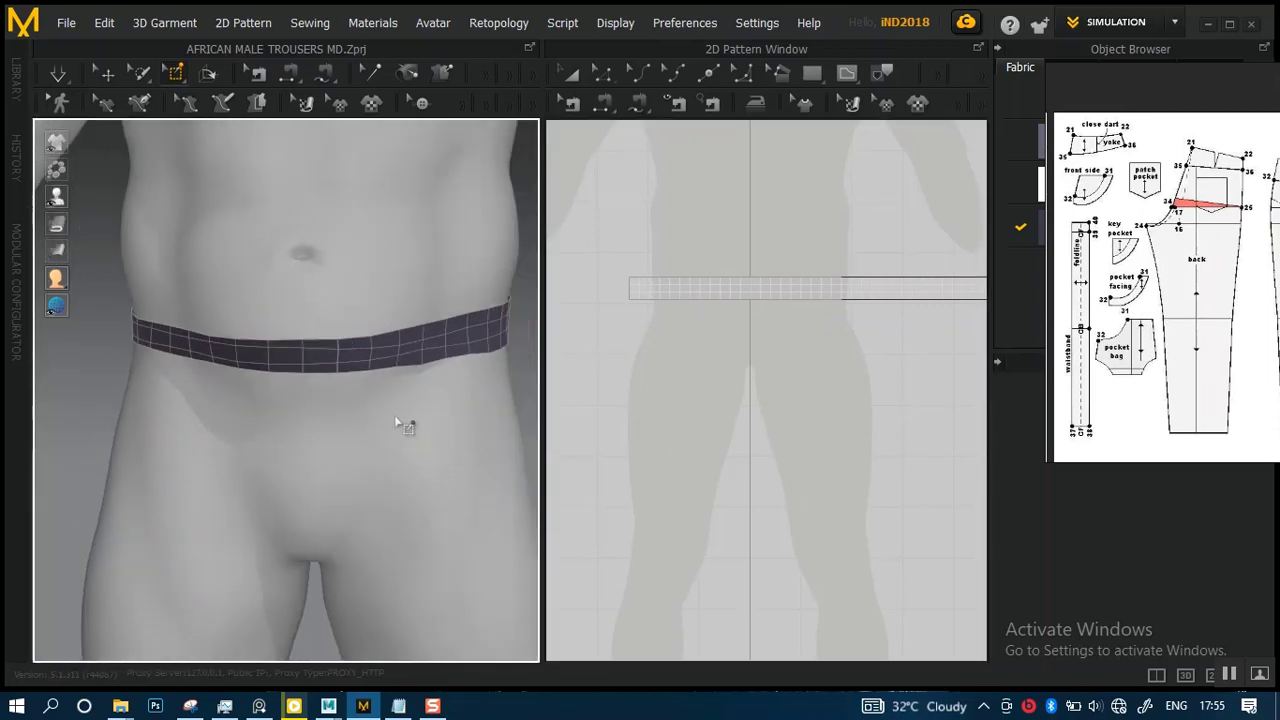
pyautogui.scroll(-1, 406, 408)
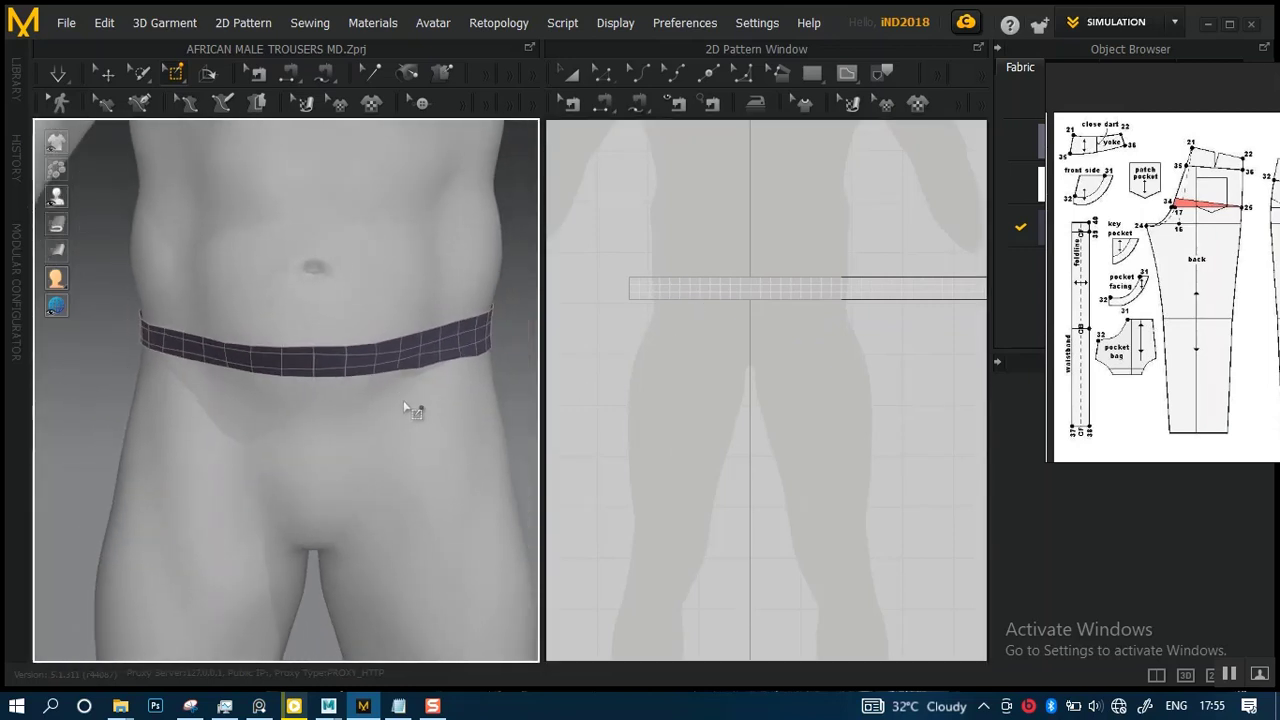
pyautogui.scroll(1, 410, 396)
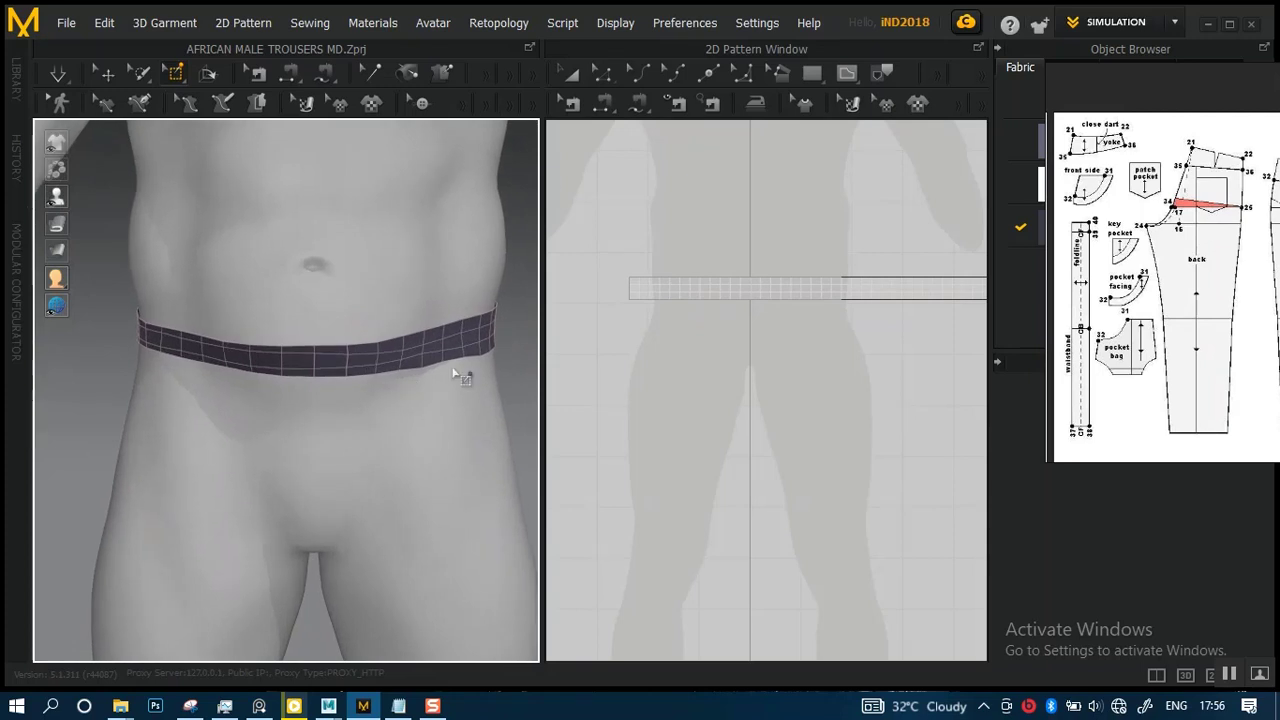
pyautogui.scroll(4, 790, 322)
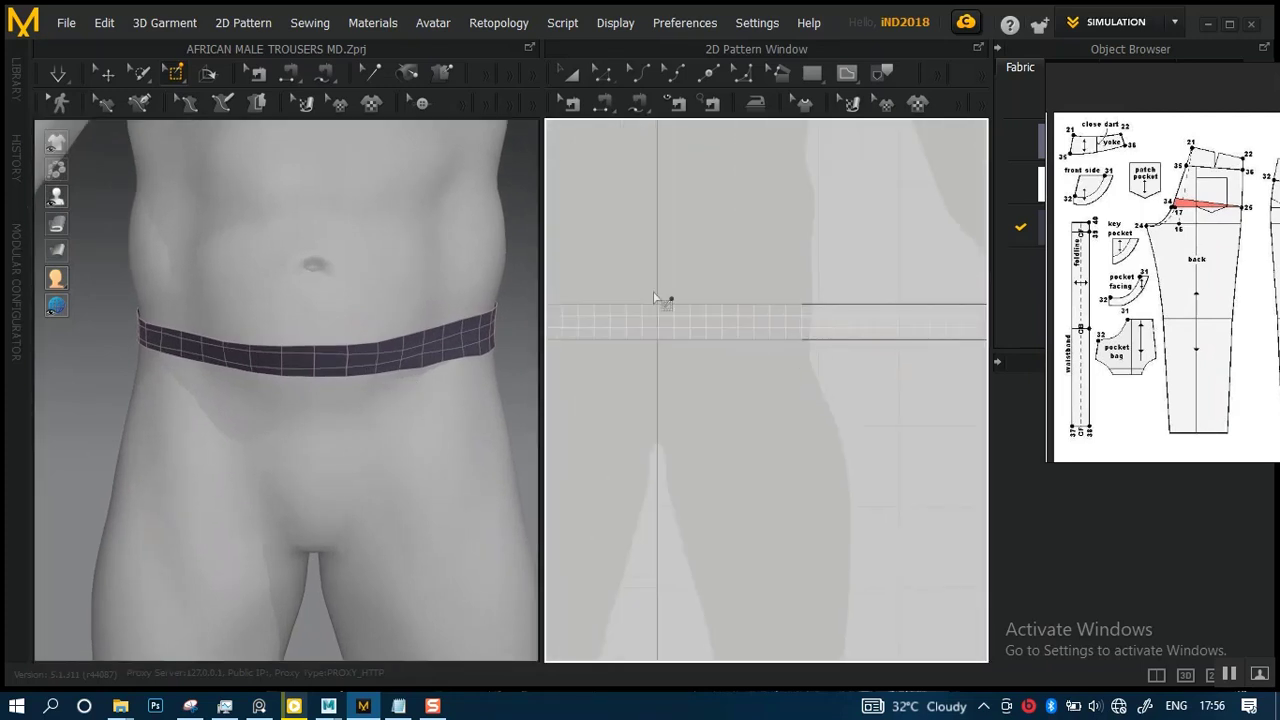
pyautogui.click(104, 73)
pyautogui.click(366, 363)
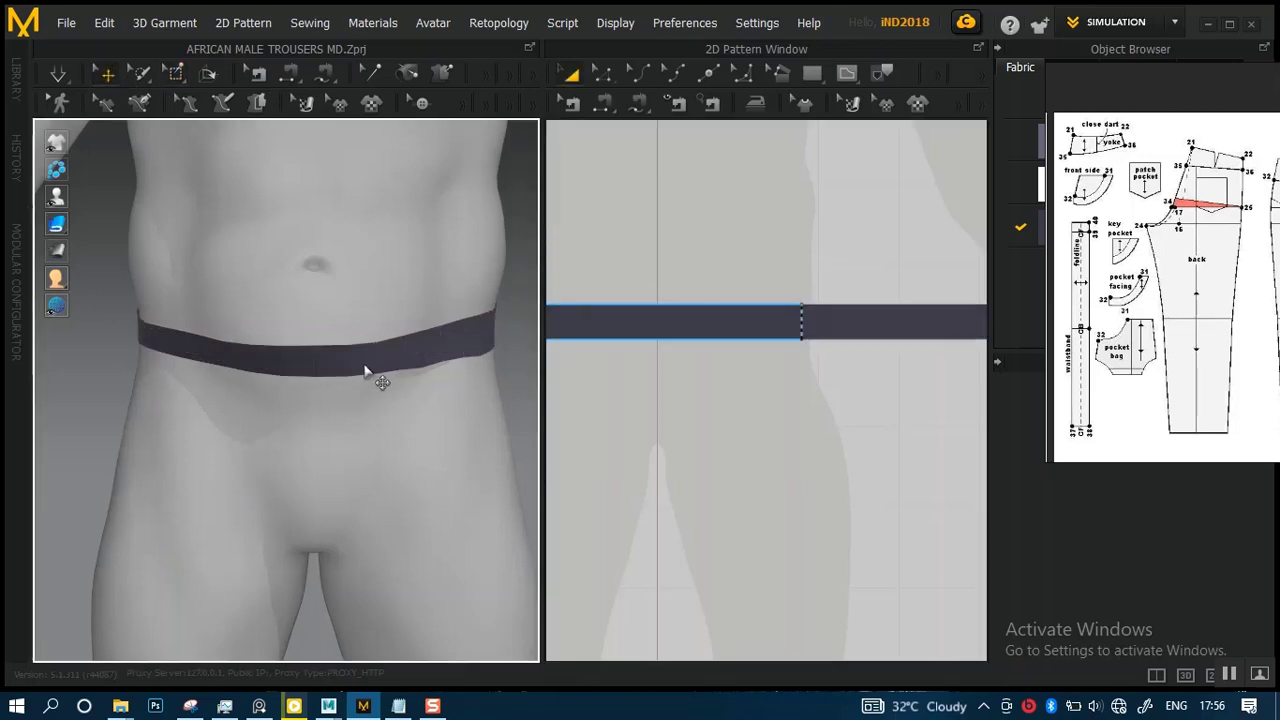
pyautogui.scroll(-2, 340, 320)
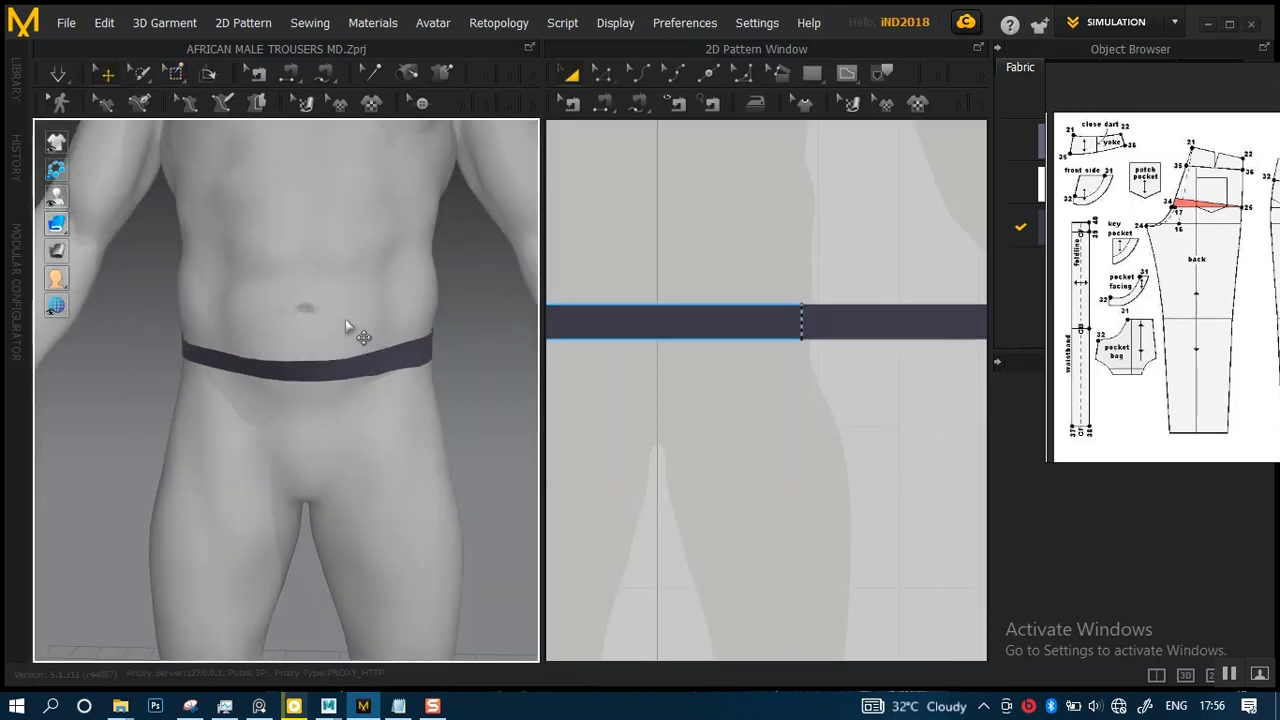
pyautogui.click(339, 370)
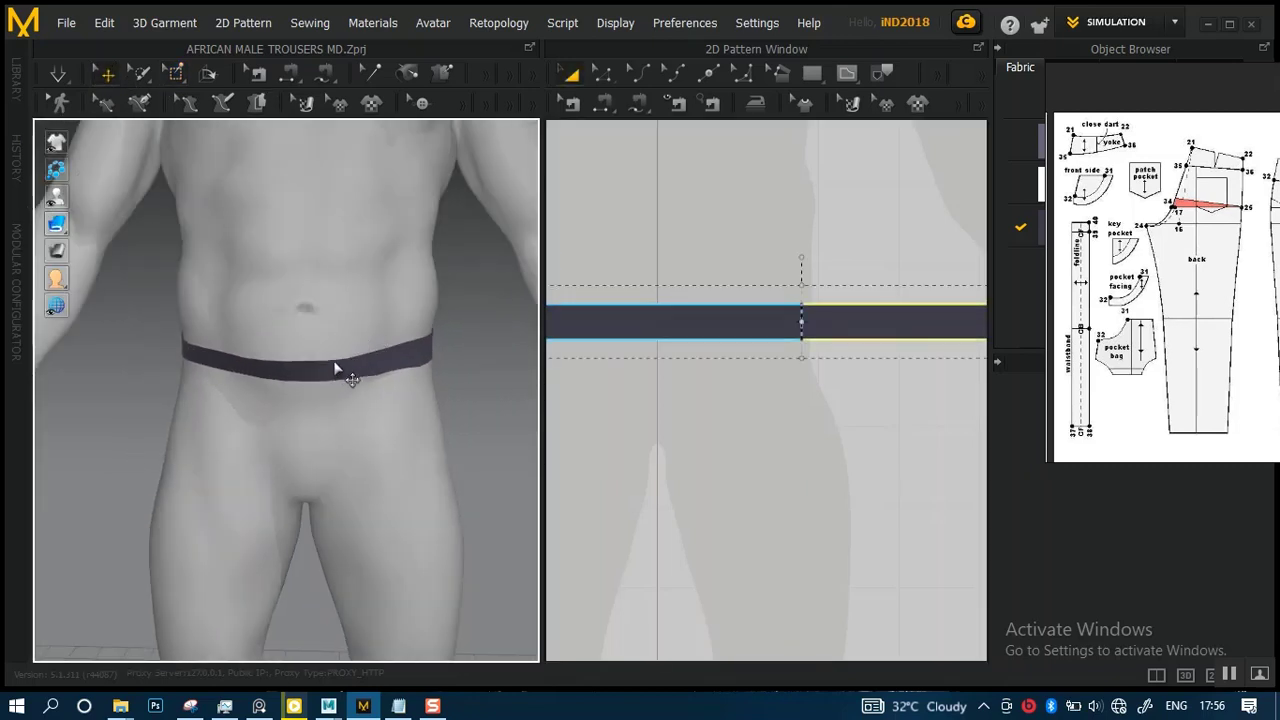
pyautogui.click(331, 344)
pyautogui.click(331, 344)
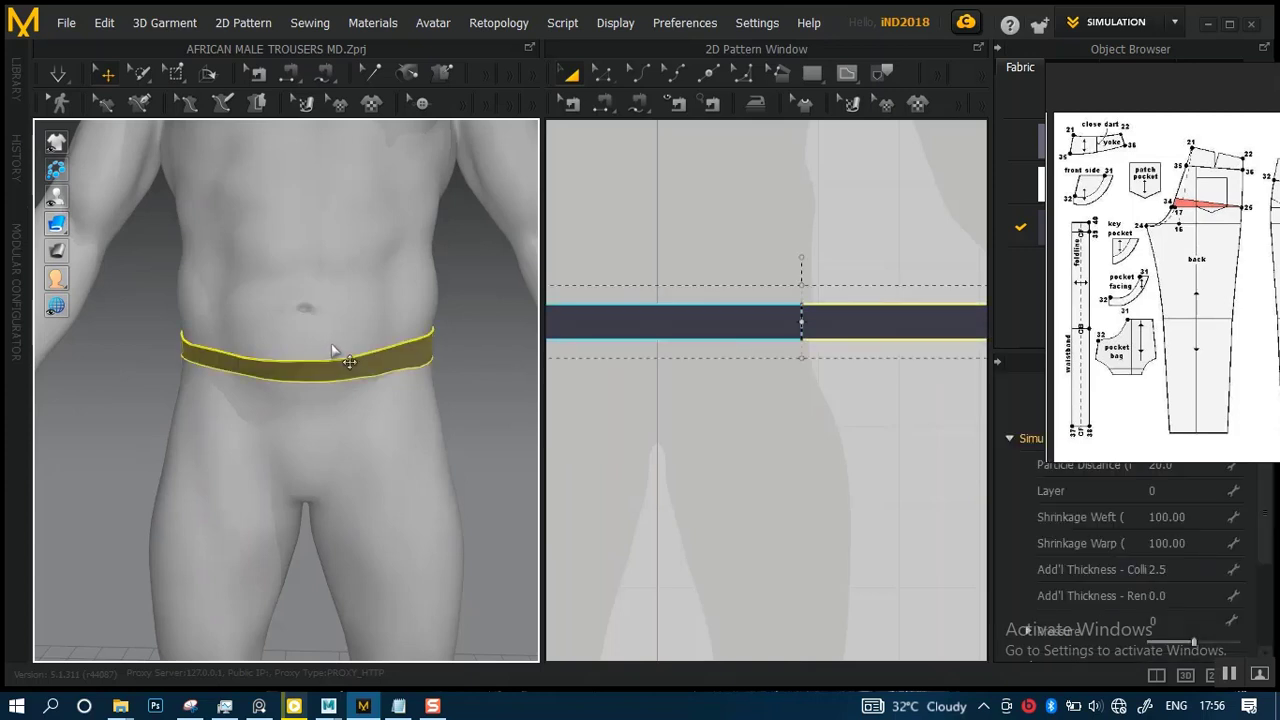
pyautogui.click(333, 345)
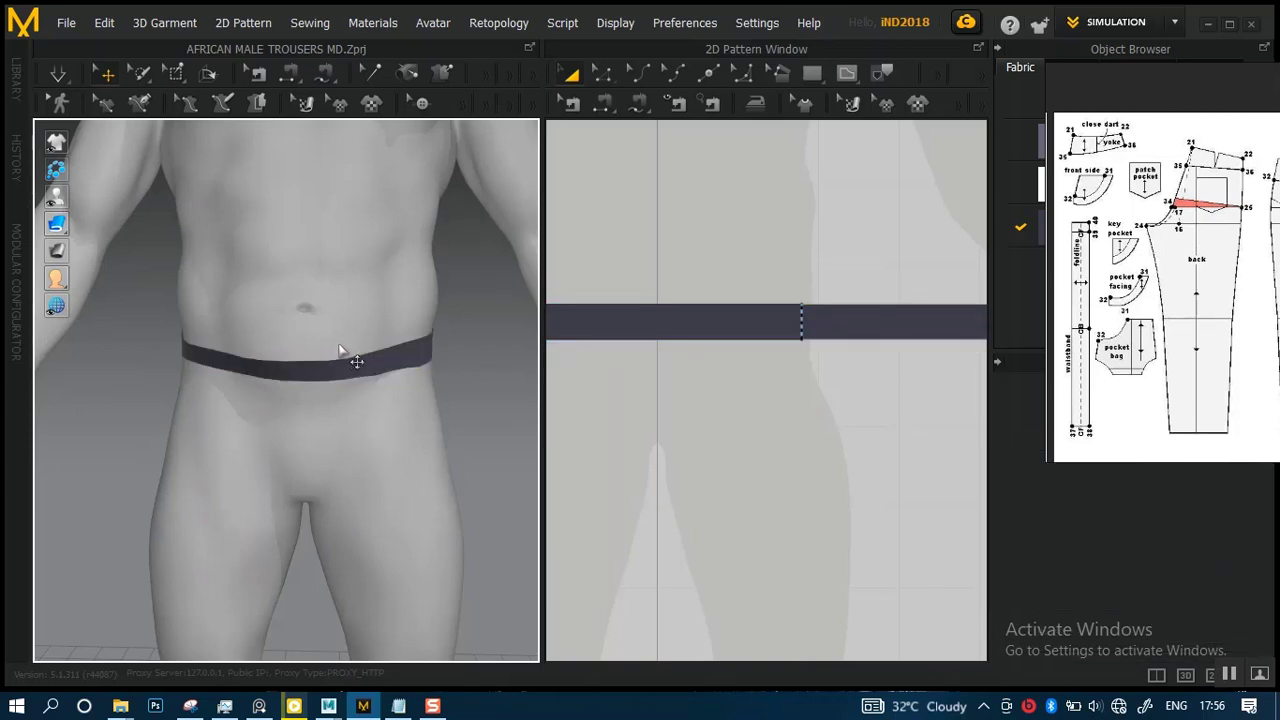
# - Undo the waistband merge to restore the separate front and back strips, and clear the selection
pyautogui.hotkey('ctrl', 'z')
pyautogui.click(1228, 674)
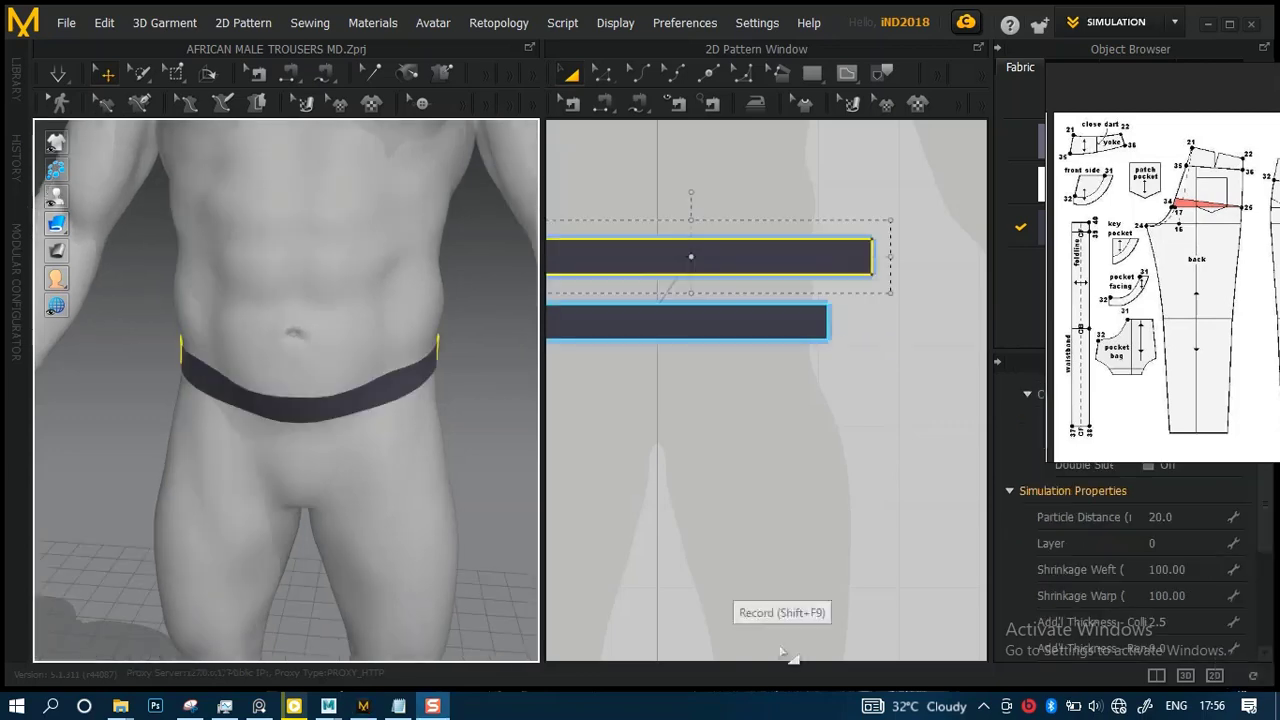
pyautogui.click(737, 486)
# - Move the back waistband strip beside the front strip at the same height in the flat pattern, with a small gap between them
pyautogui.moveTo(354, 380); pyautogui.dragTo(470, 310, button='right')
pyautogui.scroll(-3, 740, 350)
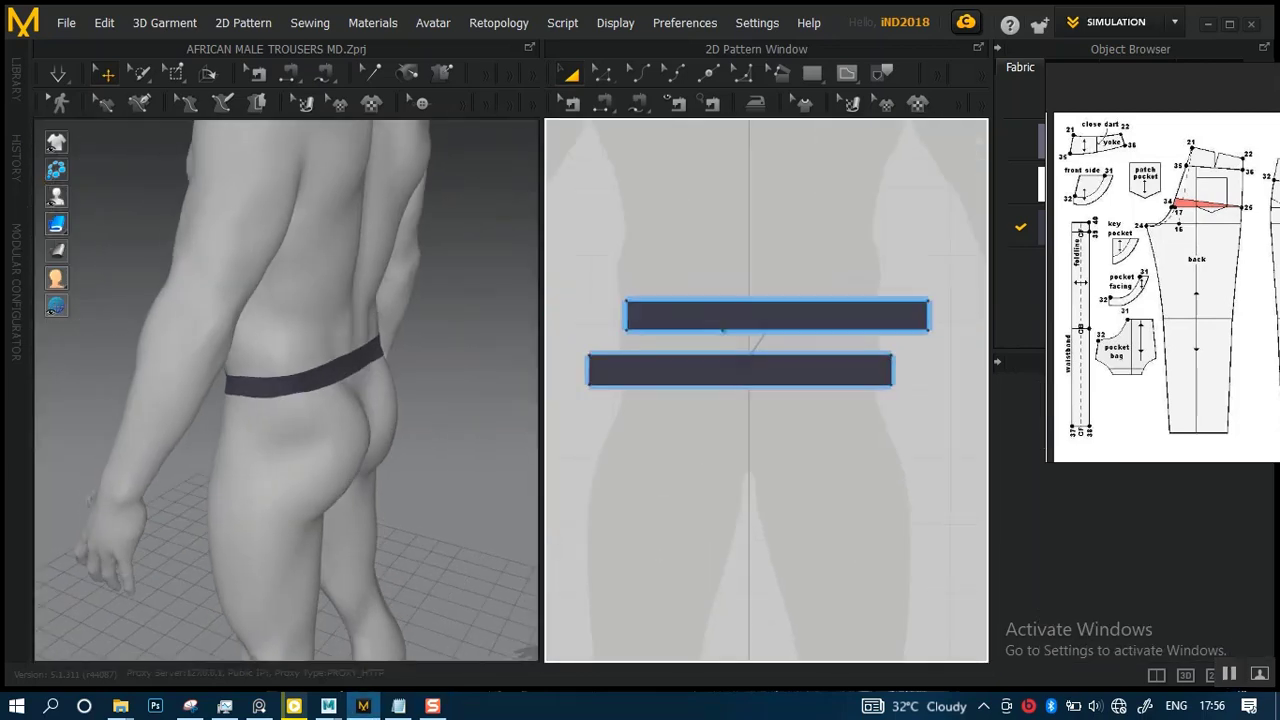
pyautogui.click(735, 316)
pyautogui.scroll(-3, 731, 323)
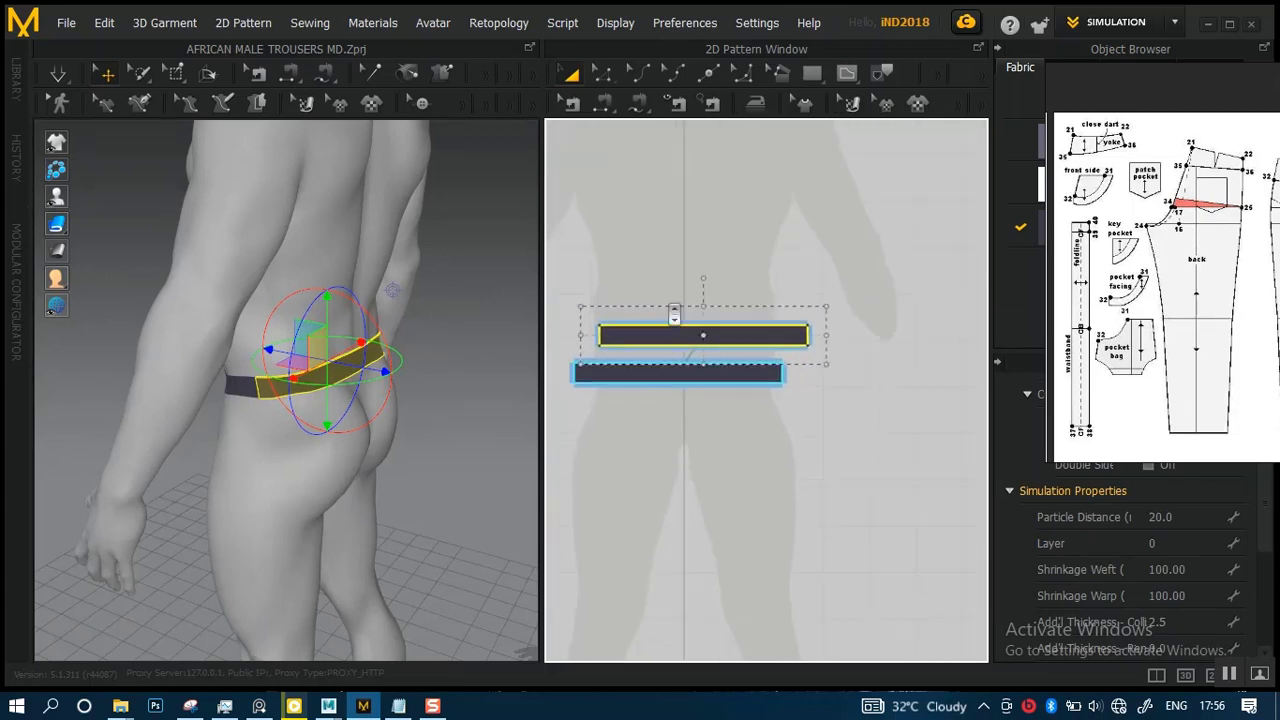
pyautogui.hotkey('ctrl', 'v')
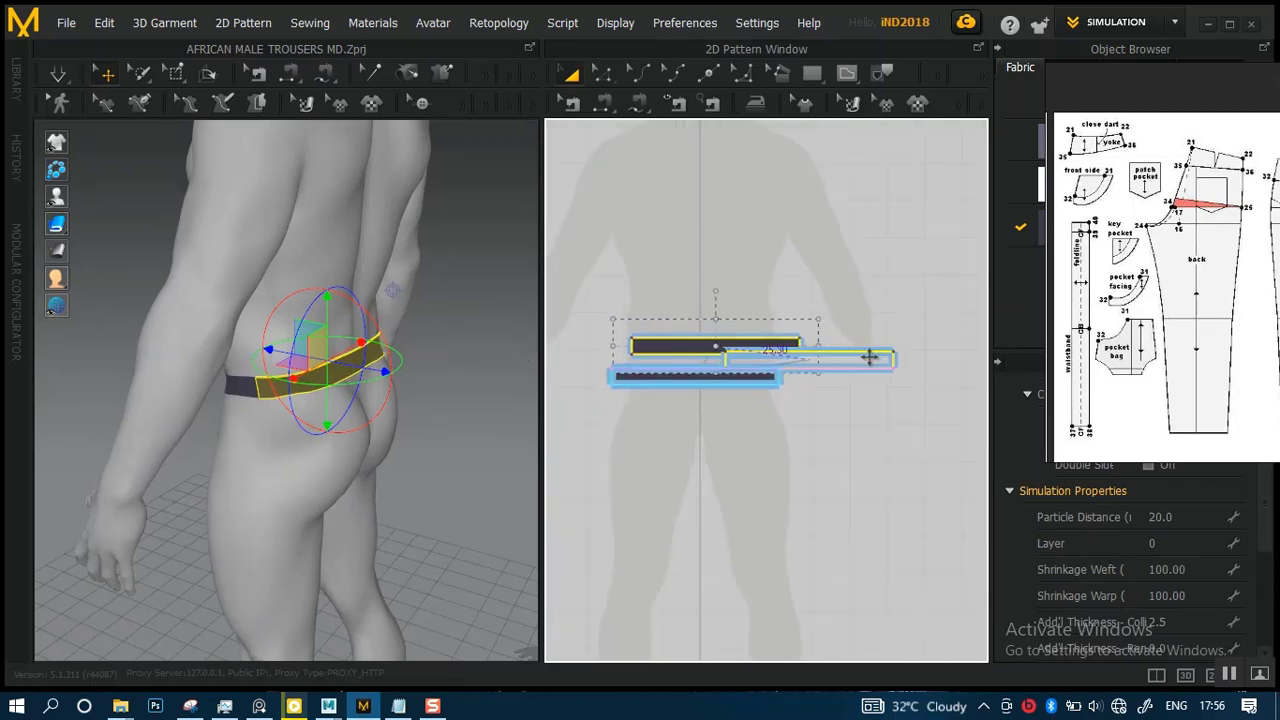
pyautogui.click(950, 375)
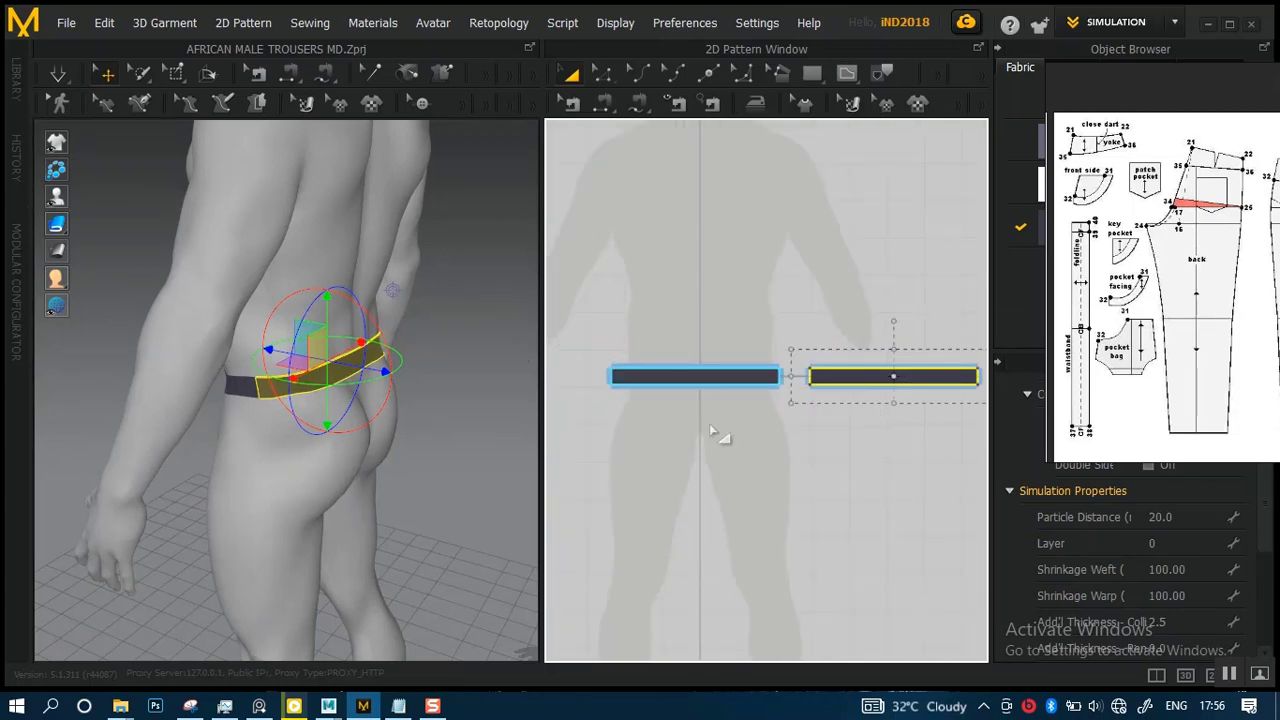
pyautogui.moveTo(420, 390); pyautogui.dragTo(478, 373, button='right')
pyautogui.scroll(3, 443, 400)
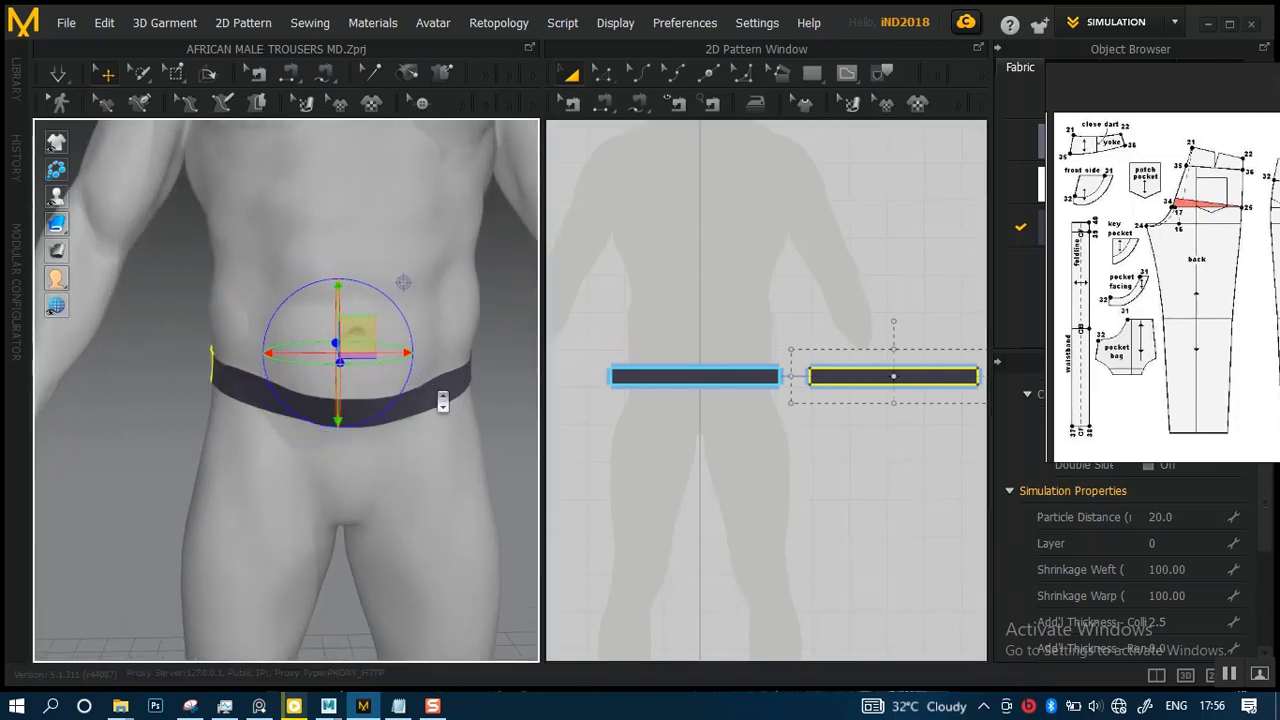
pyautogui.click(128, 426)
pyautogui.scroll(-3, 330, 380)
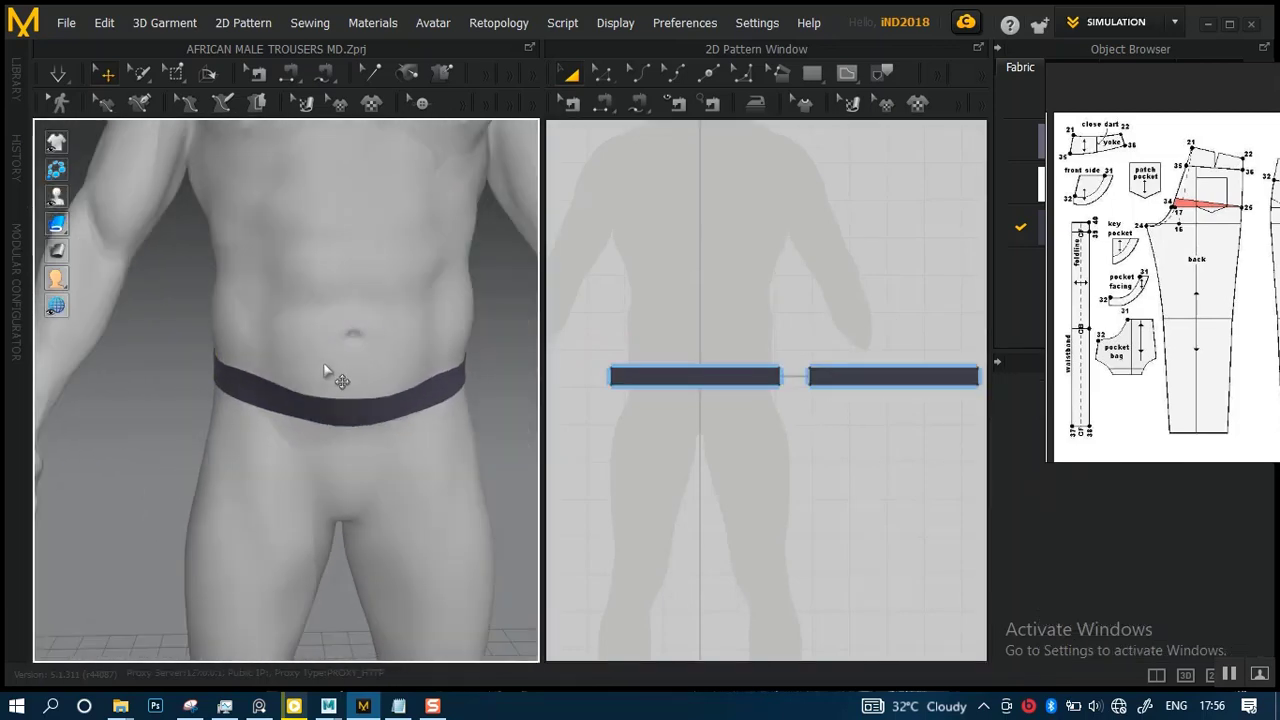
# - Check the front and back waistband strips in turn against the avatar, inspect the leg area of the silhouette, and clear the selection
pyautogui.moveTo(326, 369); pyautogui.dragTo(318, 354, button='middle')
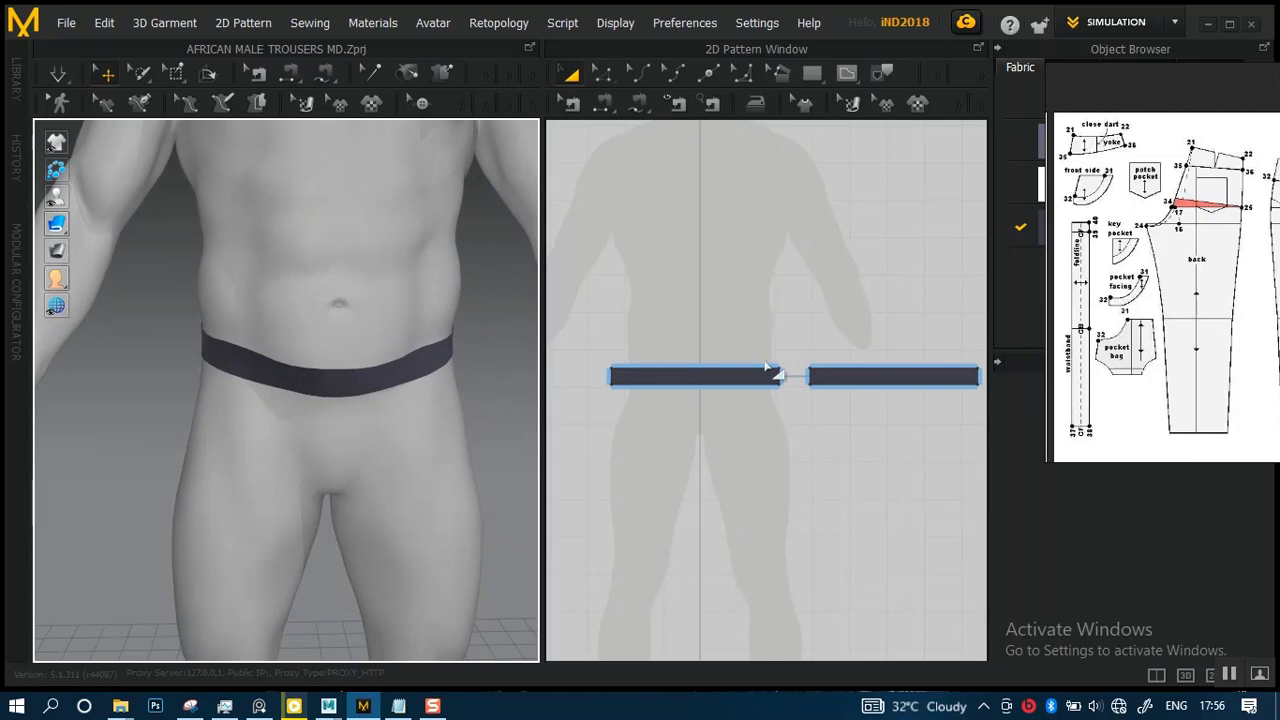
pyautogui.click(715, 386)
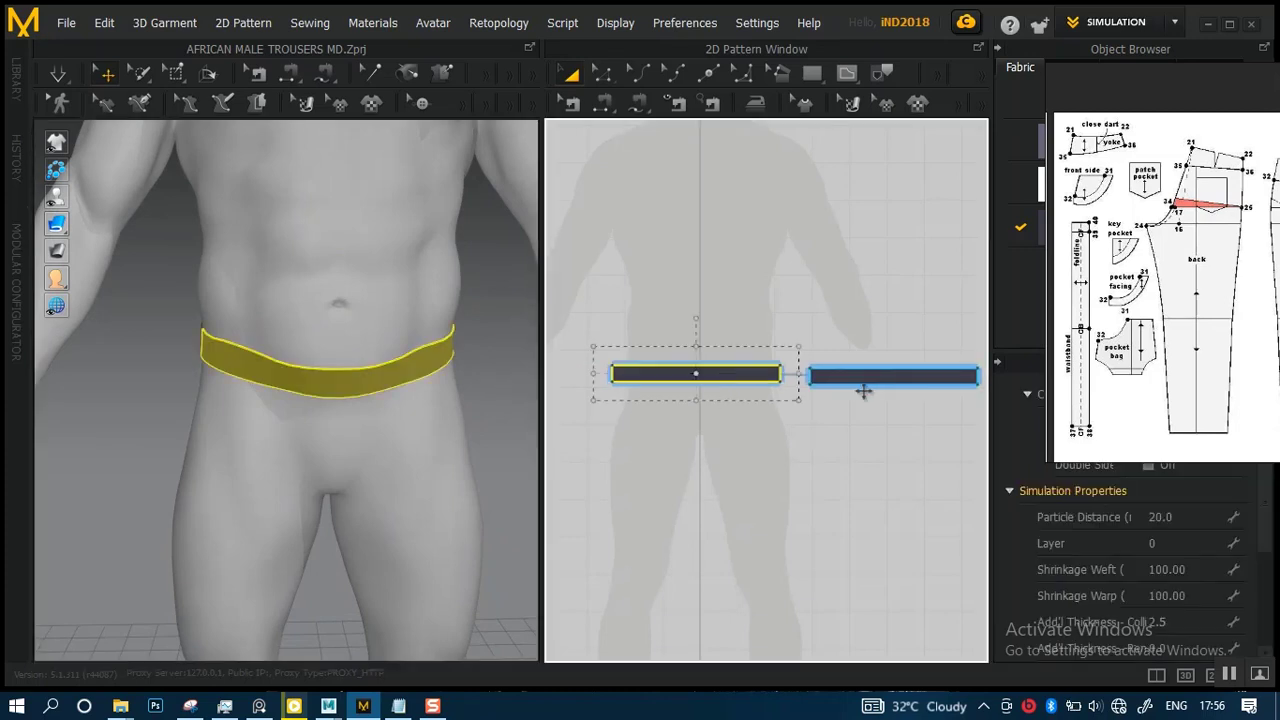
pyautogui.click(863, 385)
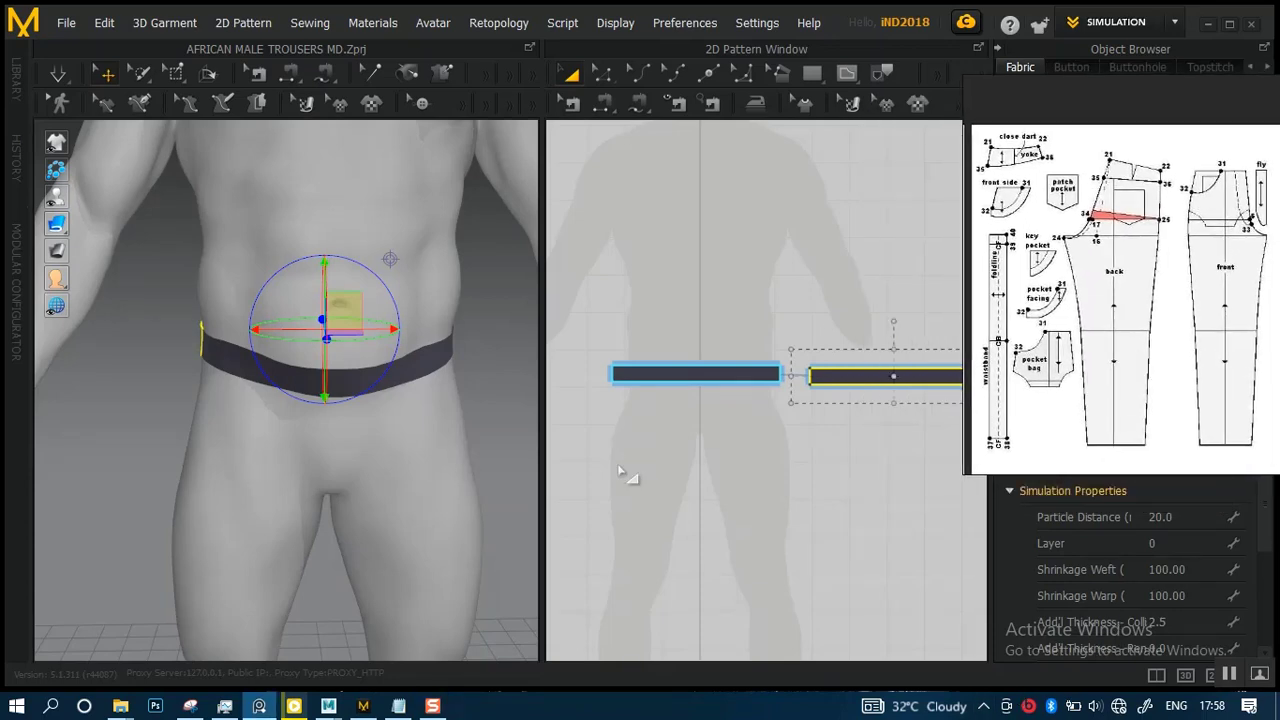
pyautogui.scroll(-2, 680, 515)
pyautogui.moveTo(680, 528); pyautogui.dragTo(793, 441, button='middle')
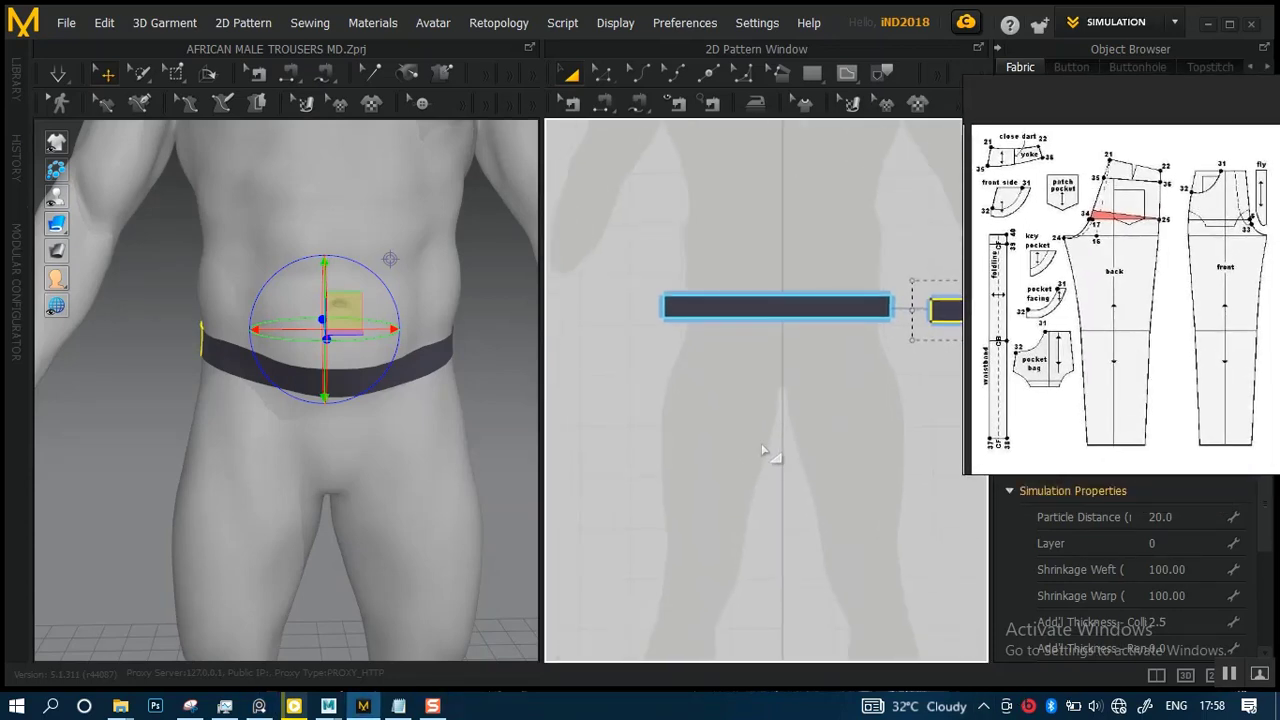
pyautogui.scroll(-2, 767, 446)
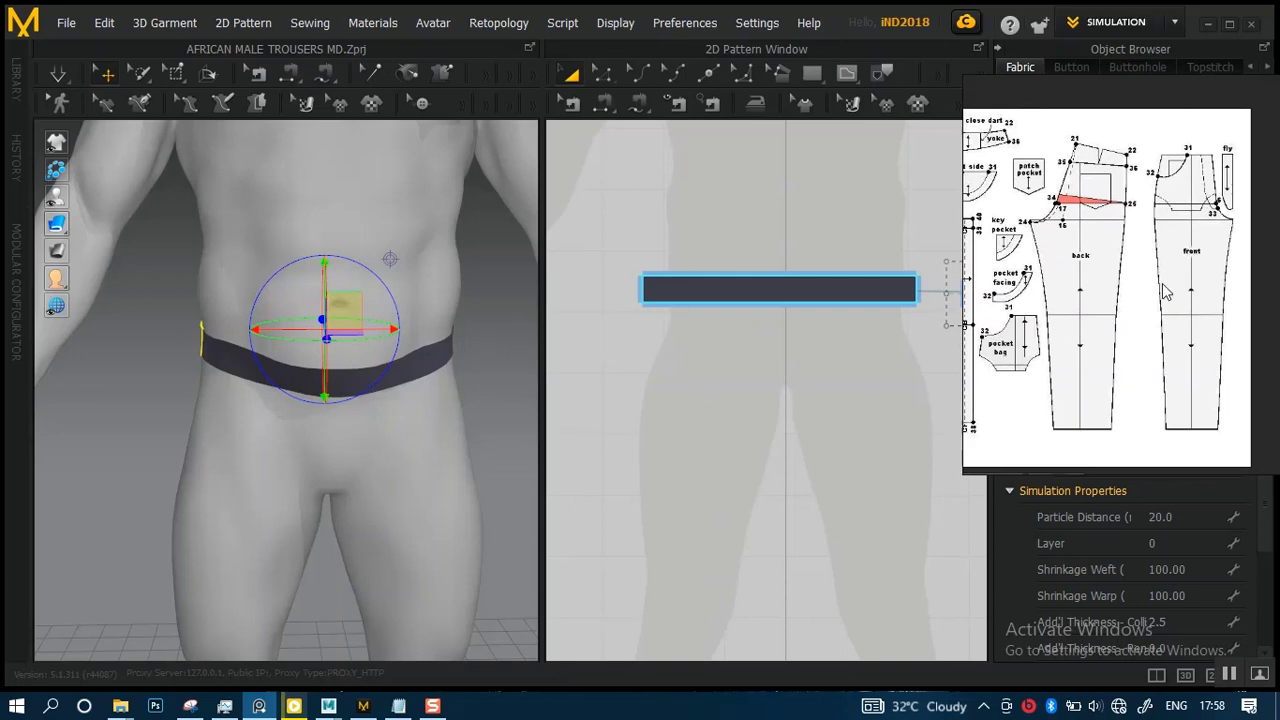
pyautogui.scroll(2, 817, 429)
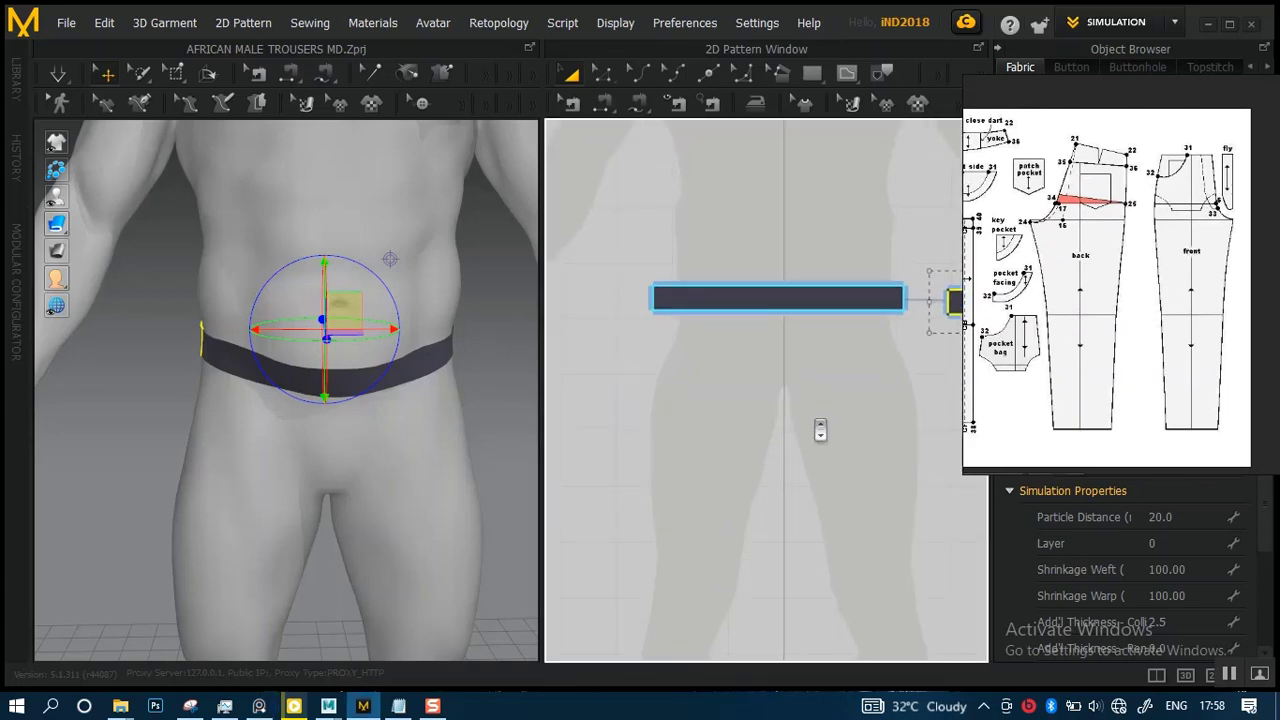
pyautogui.scroll(-2, 815, 438)
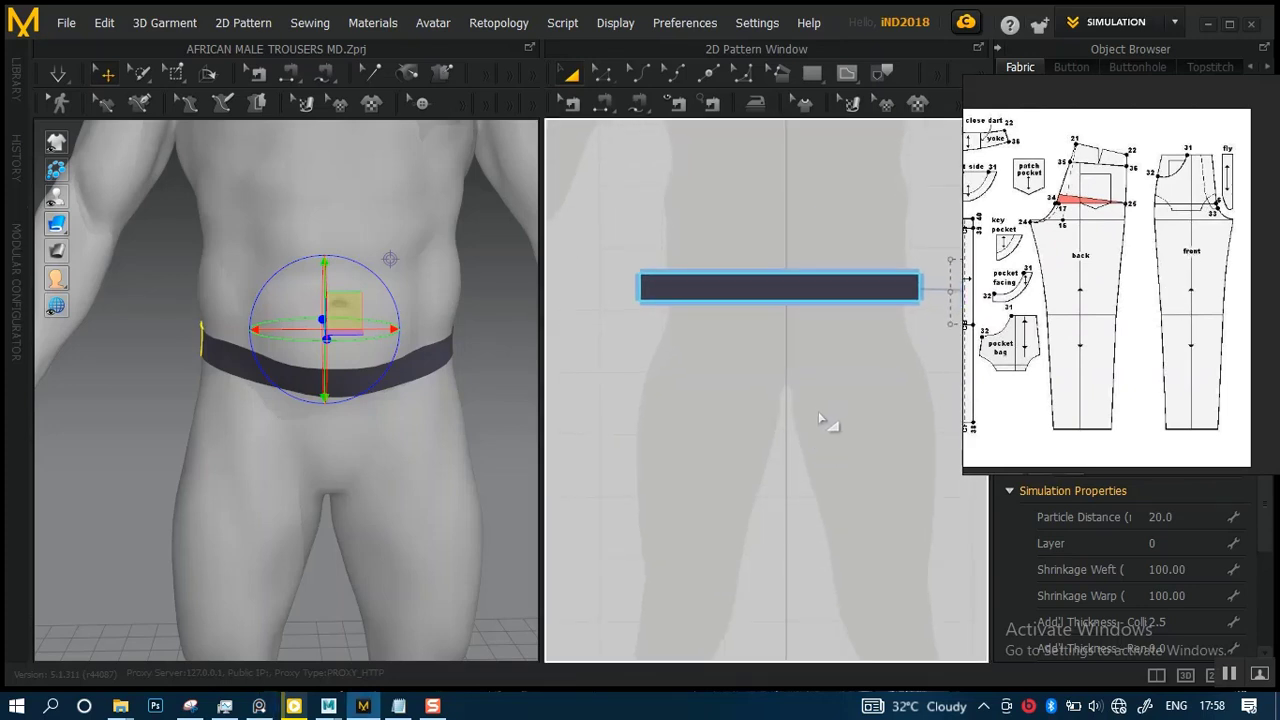
pyautogui.scroll(-3, 733, 421)
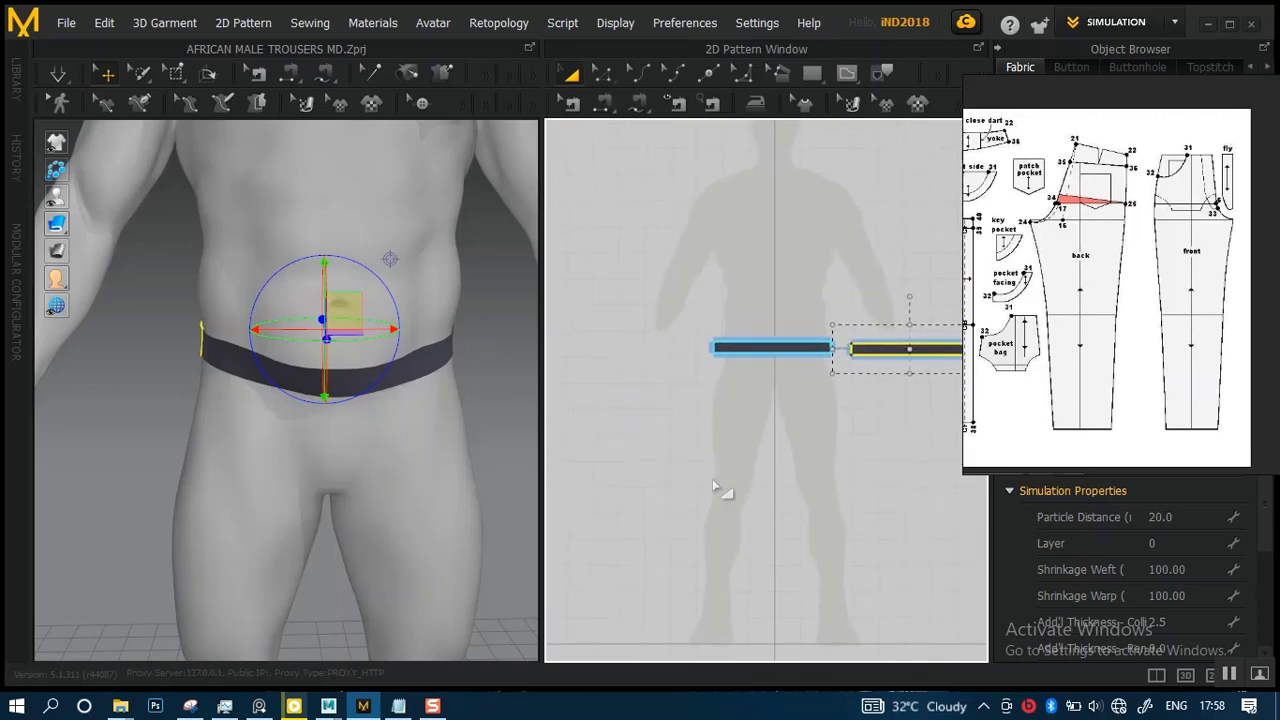
pyautogui.click(757, 215)
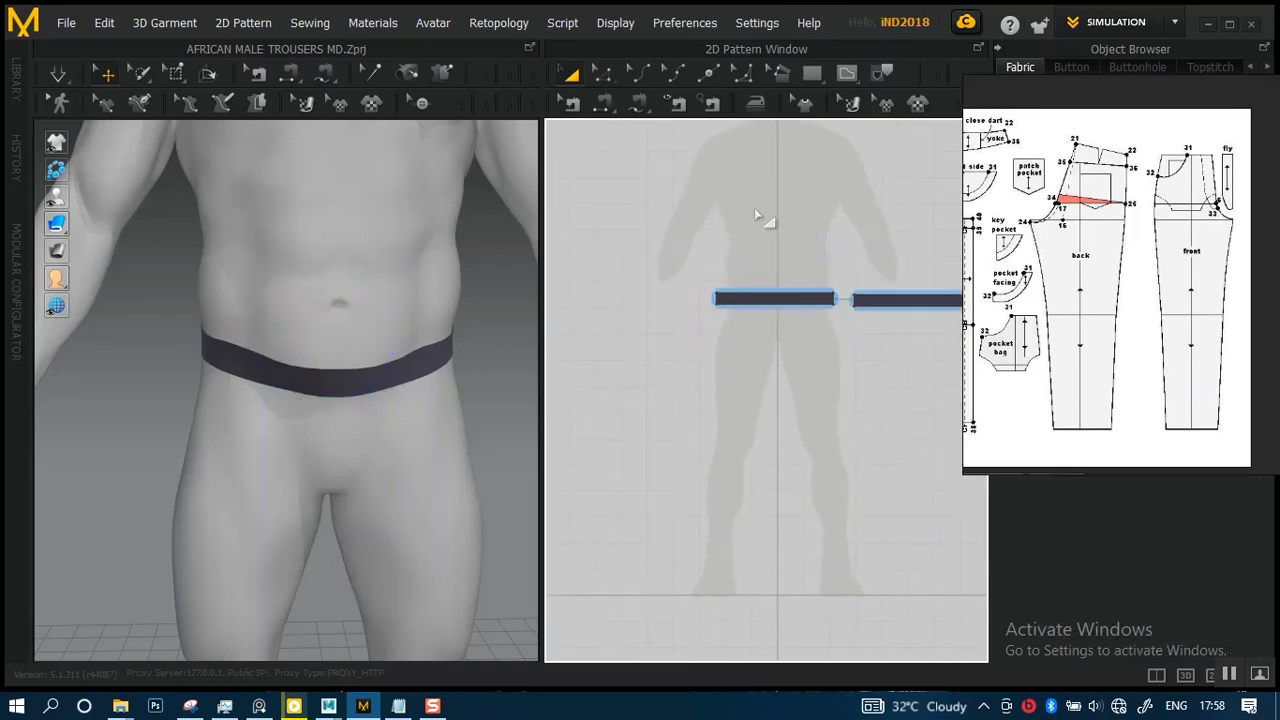
pyautogui.moveTo(810, 76); pyautogui.dragTo(839, 99)
pyautogui.scroll(3, 734, 347)
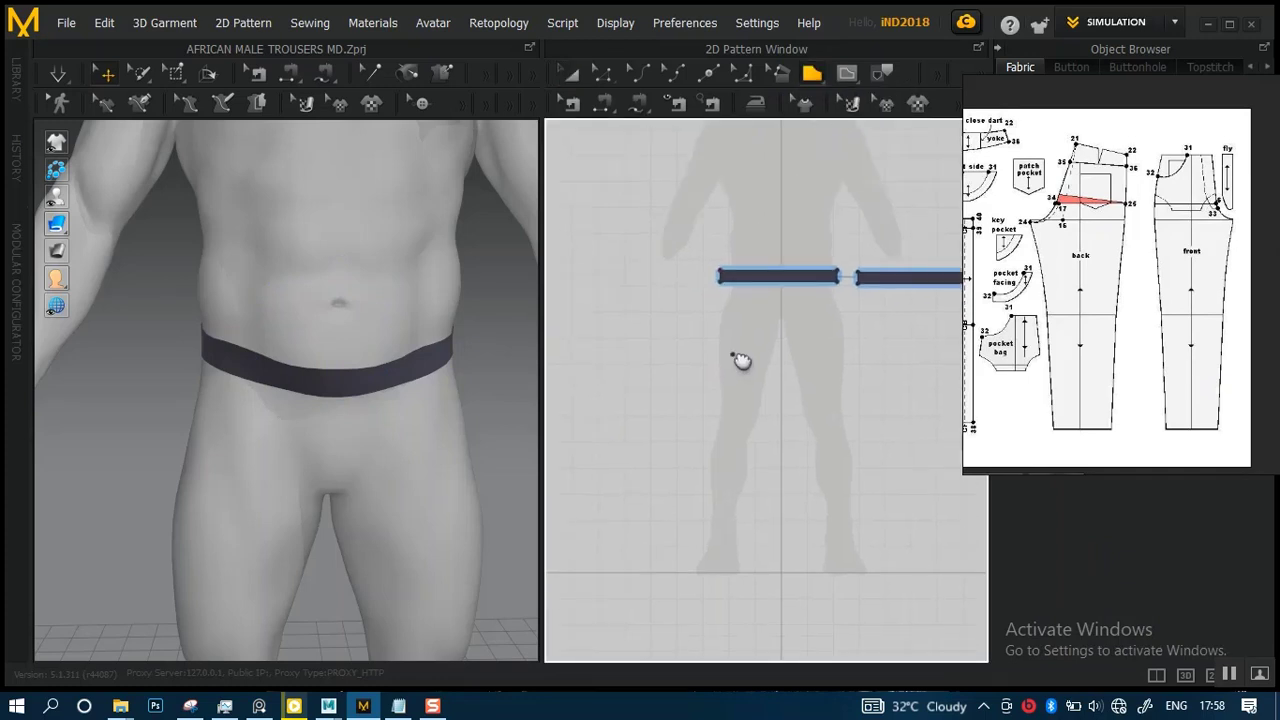
pyautogui.scroll(2, 728, 381)
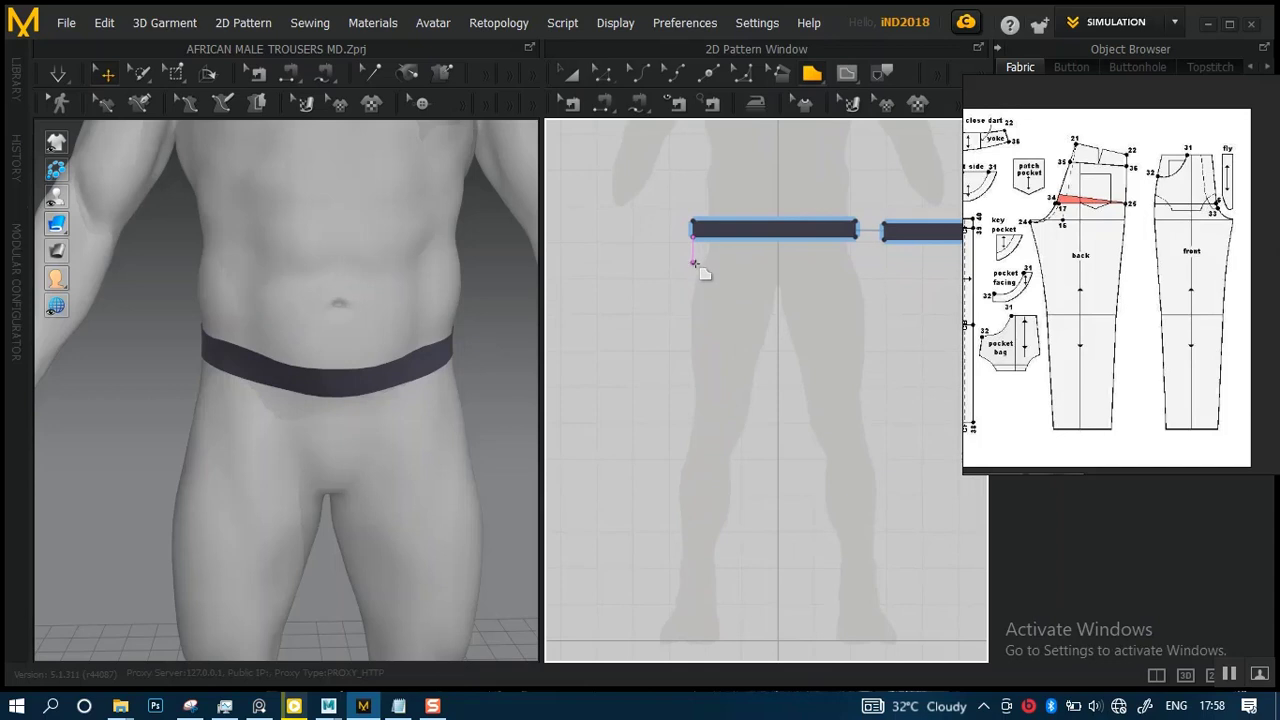
# - Move both waistband strips together a little higher on the flat silhouette, and clear the selection
pyautogui.click(569, 74)
pyautogui.scroll(-2, 757, 306)
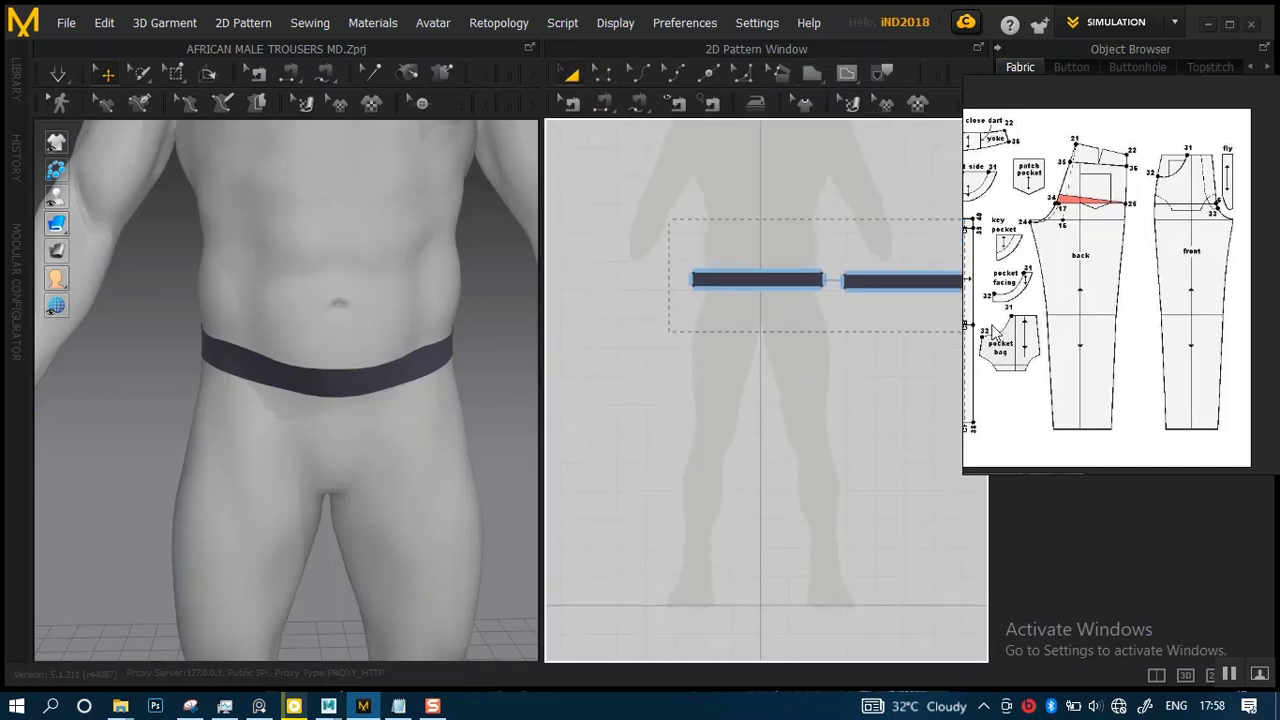
pyautogui.moveTo(896, 281); pyautogui.dragTo(900, 247)
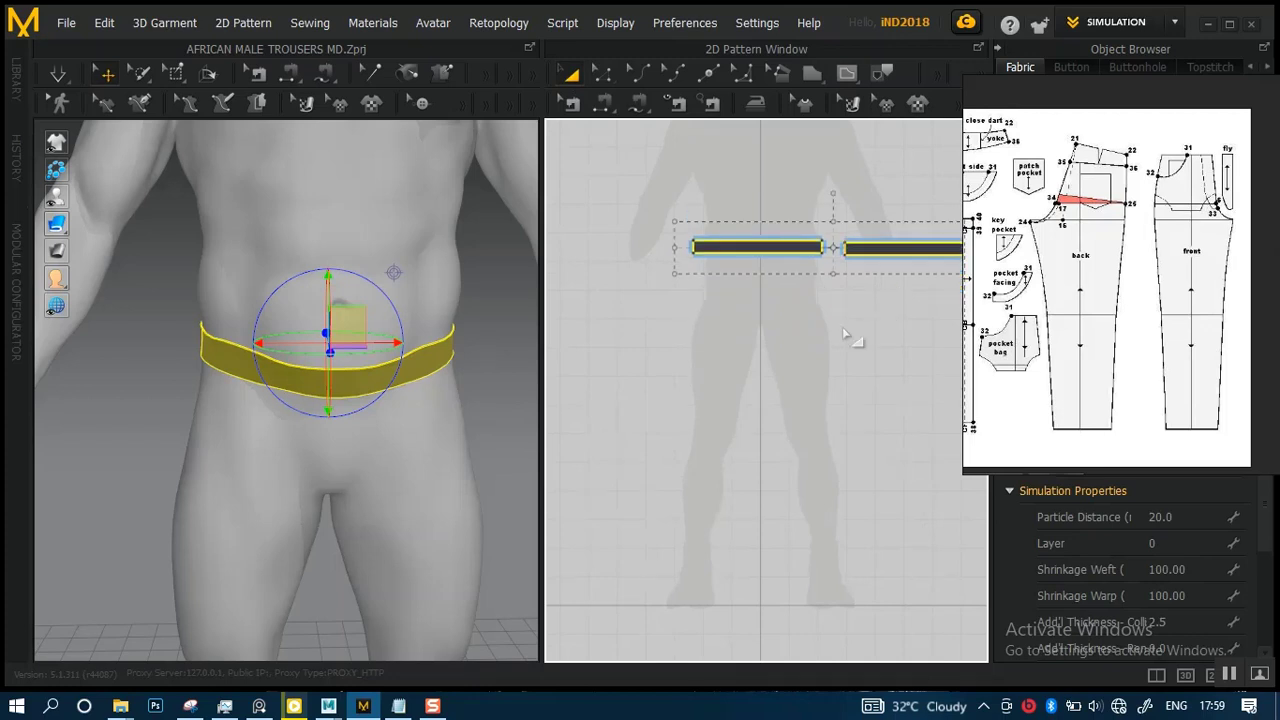
pyautogui.click(678, 330)
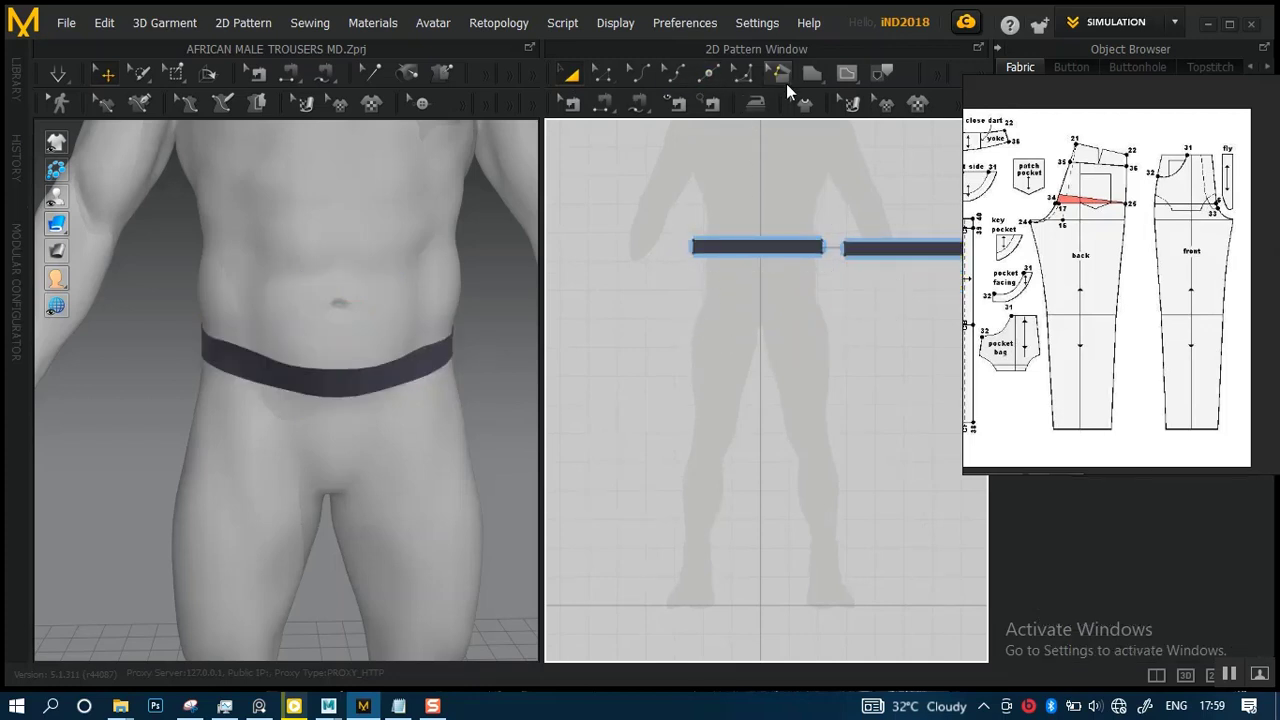
# - Draw a closed front leg polygon below the front waistband: about 20.9 top, 15.4 centre front, 10.9 crotch, 86.2 inseam, 21.5 hem, 86 outer side
pyautogui.click(812, 73)
pyautogui.moveTo(699, 292); pyautogui.dragTo(759, 291)
pyautogui.moveTo(759, 291); pyautogui.dragTo(758, 331)
pyautogui.moveTo(759, 332); pyautogui.dragTo(761, 337)
pyautogui.click(759, 338)
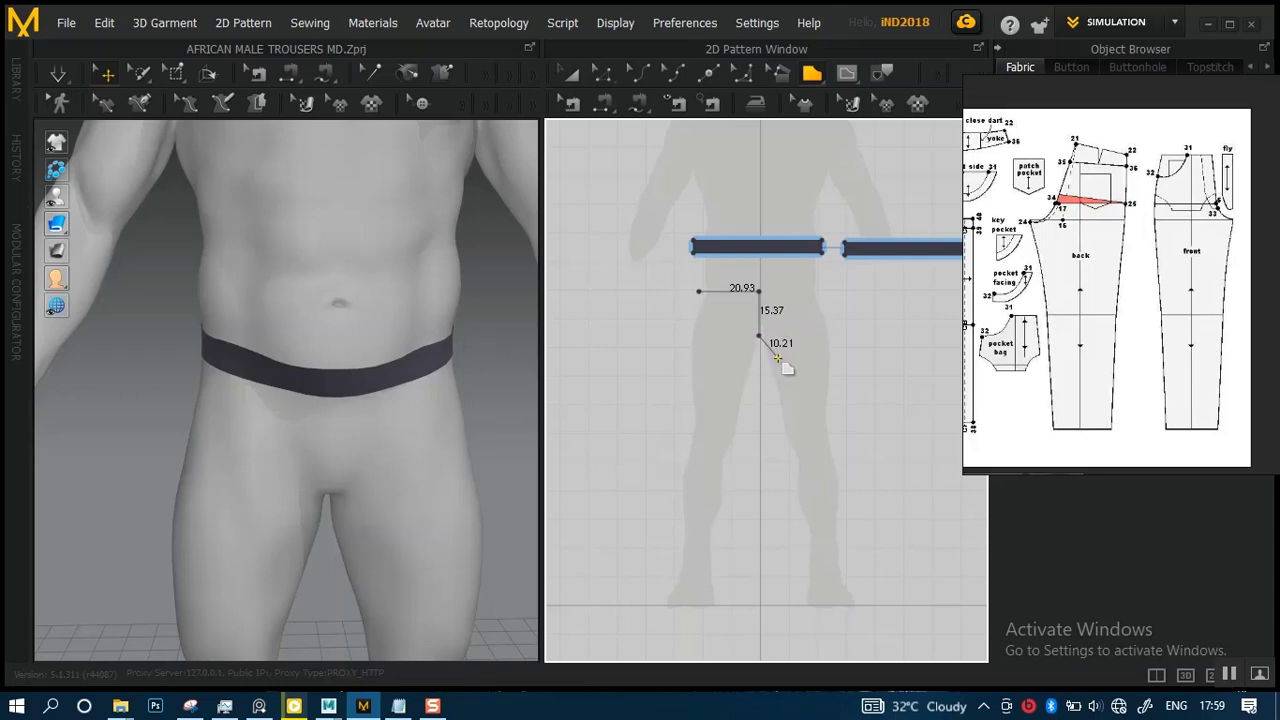
pyautogui.click(779, 359)
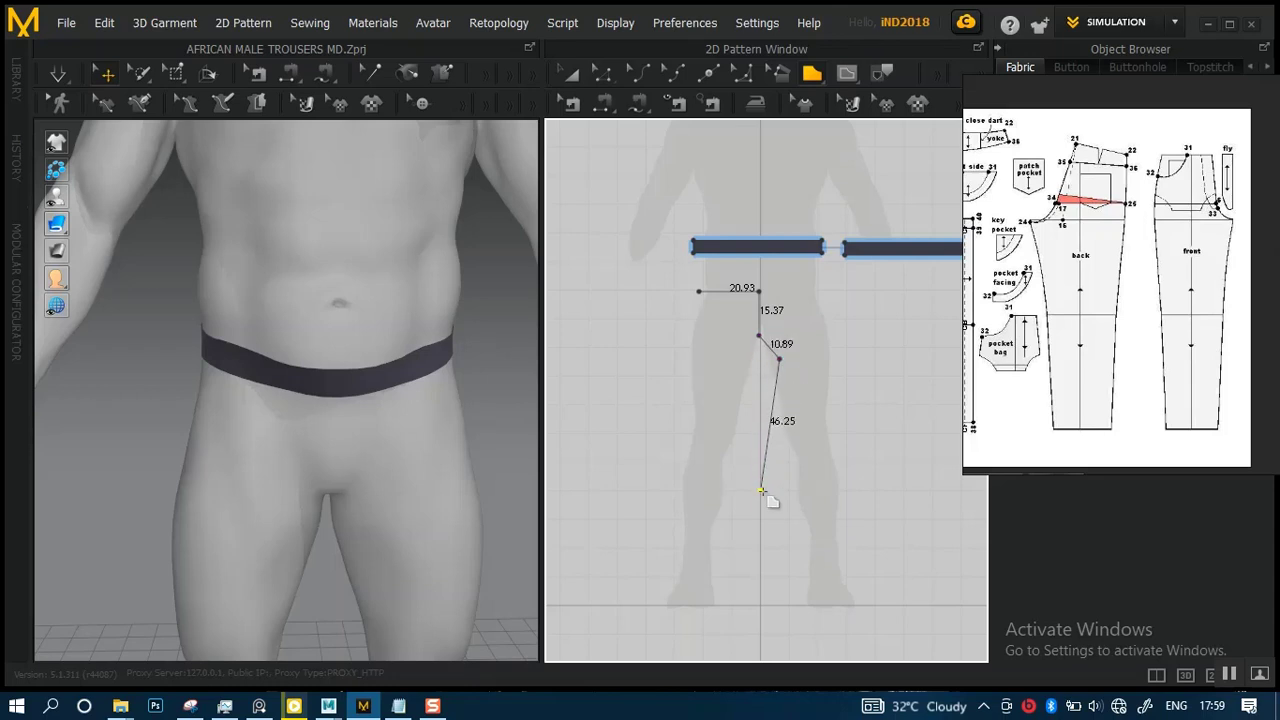
pyautogui.click(760, 605)
pyautogui.click(700, 604)
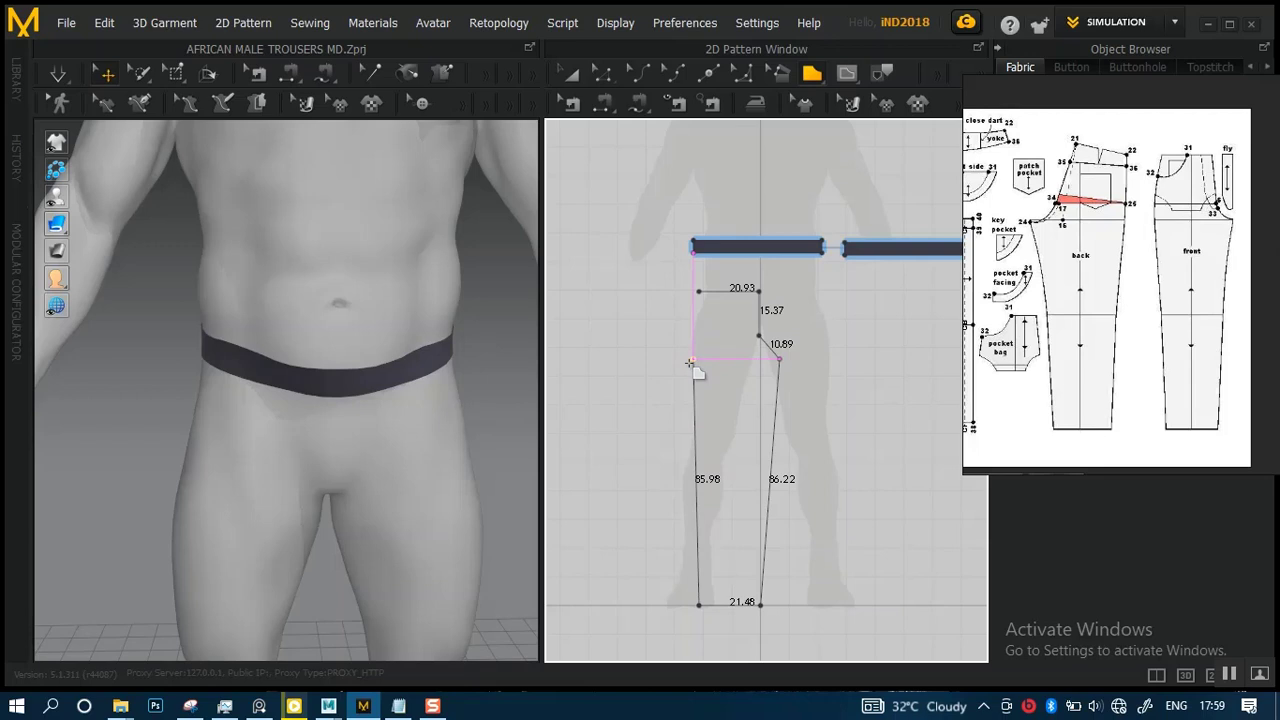
pyautogui.click(693, 359)
pyautogui.click(698, 292)
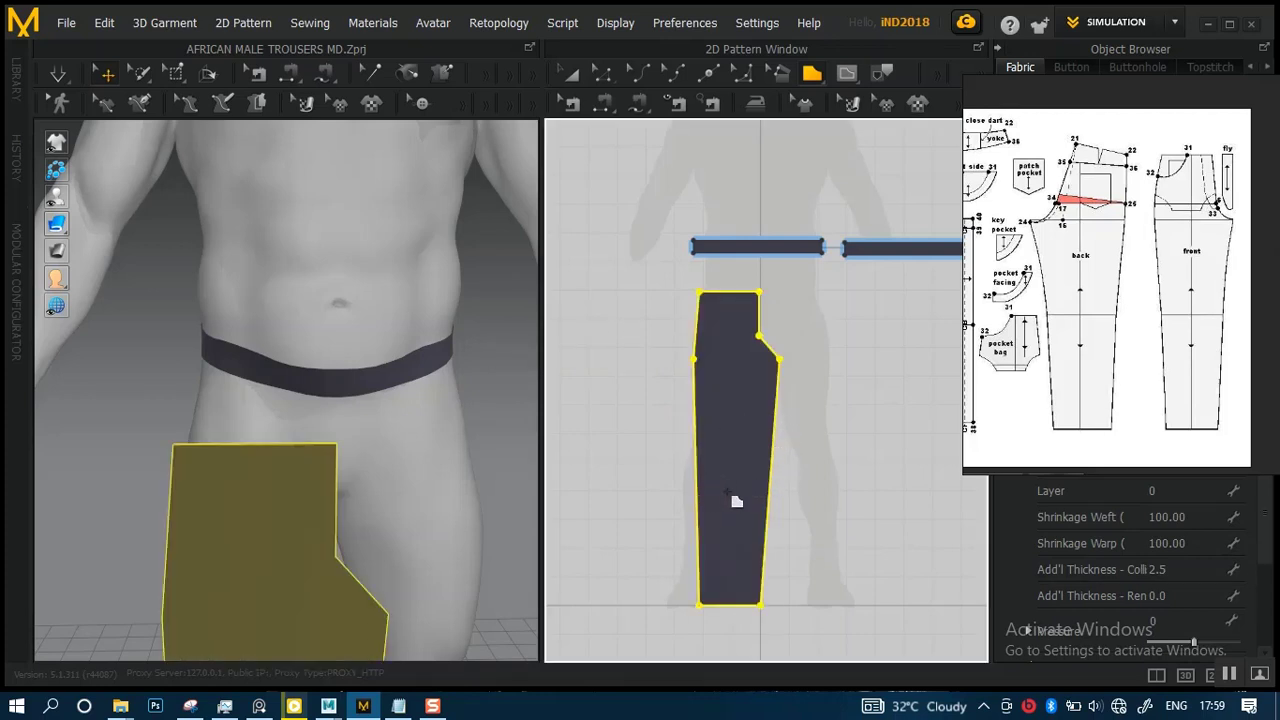
# - Narrow the leg panel's hem with Edit Pattern by moving only its outer hem corner inward along the hem line
pyautogui.scroll(2, 780, 437)
pyautogui.moveTo(771, 466); pyautogui.dragTo(757, 423, button='right')
pyautogui.scroll(3, 757, 423)
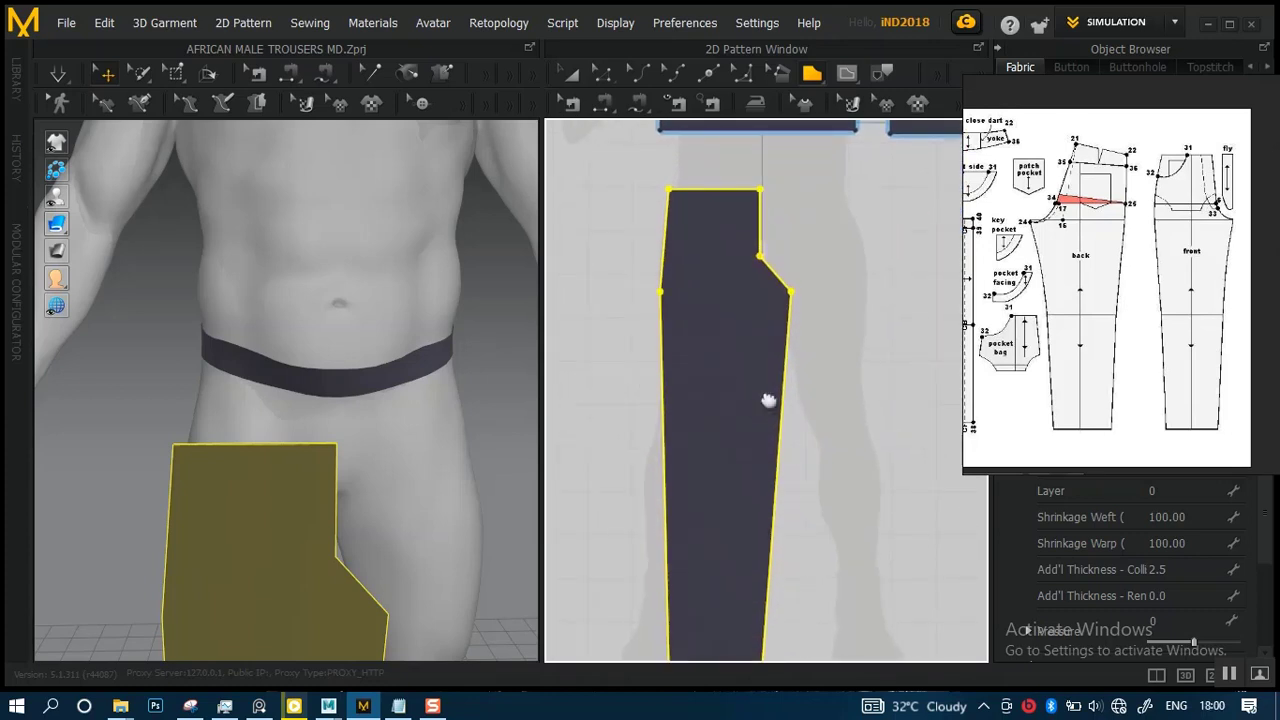
pyautogui.moveTo(766, 344); pyautogui.dragTo(769, 349, button='right')
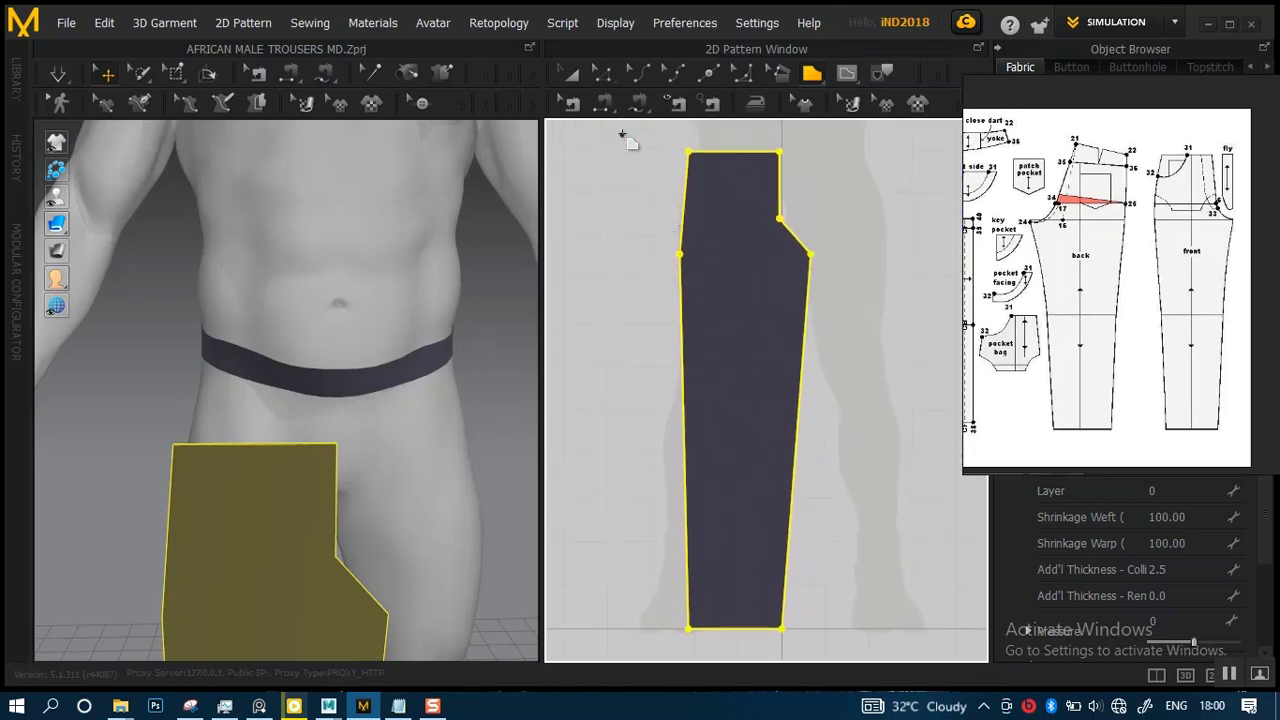
pyautogui.click(608, 80)
pyautogui.moveTo(720, 409); pyautogui.dragTo(713, 318, button='right')
pyautogui.moveTo(650, 490); pyautogui.dragTo(700, 556)
pyautogui.moveTo(703, 545); pyautogui.dragTo(706, 540)
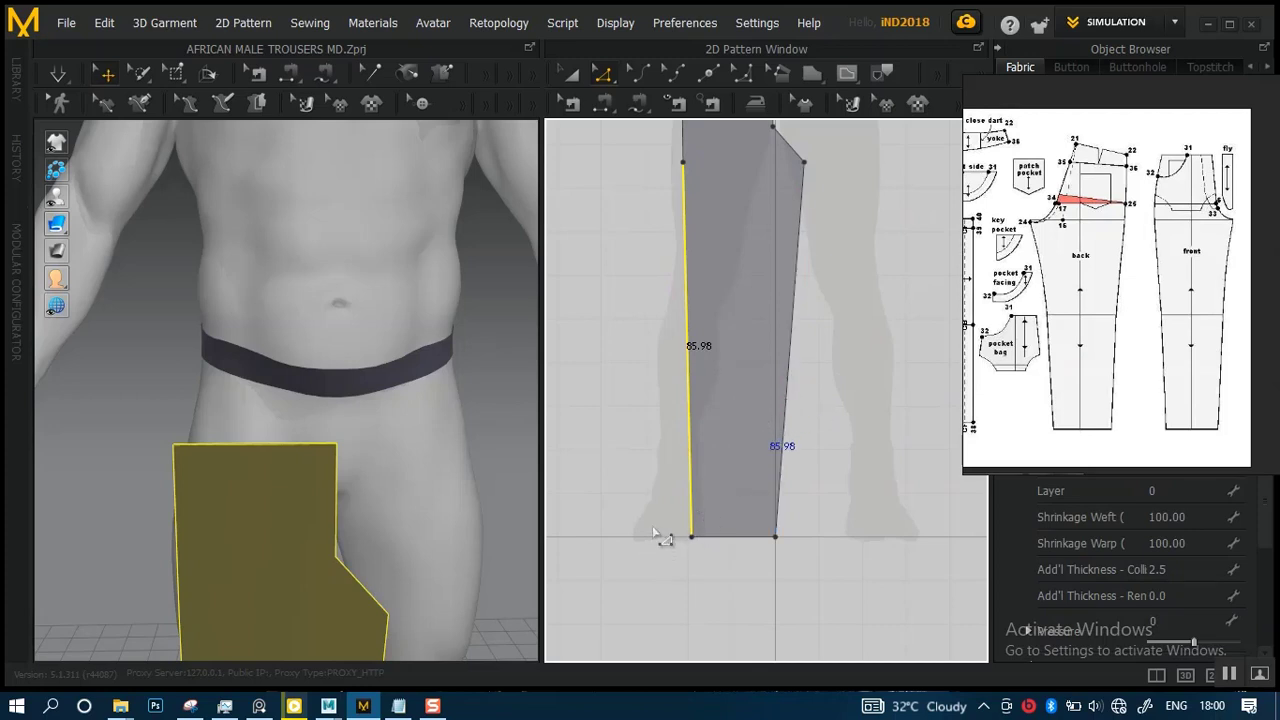
pyautogui.hotkey('ctrl', 'z')
pyautogui.moveTo(627, 498); pyautogui.dragTo(724, 540)
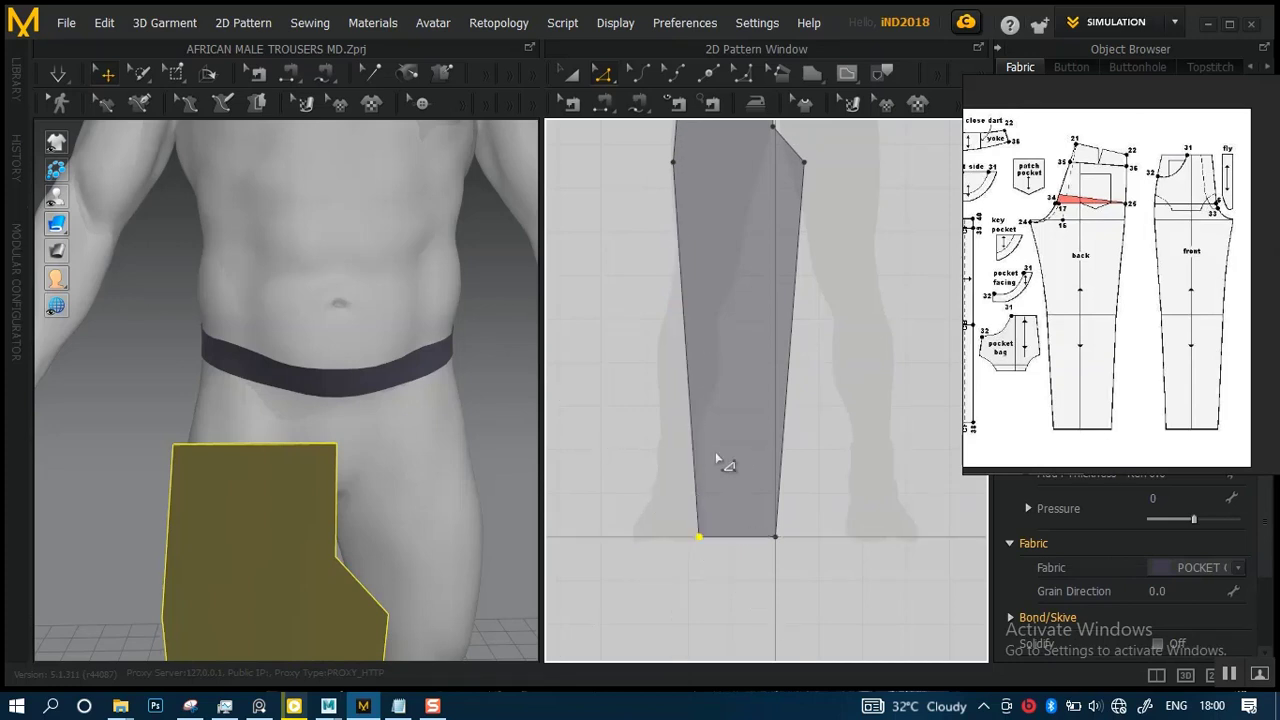
# - Move the leg panel's whole inseam edge slightly inward, shifting the crotch point and inner hem corner together
pyautogui.click(766, 553)
pyautogui.click(775, 537)
pyautogui.moveTo(775, 537); pyautogui.dragTo(762, 542)
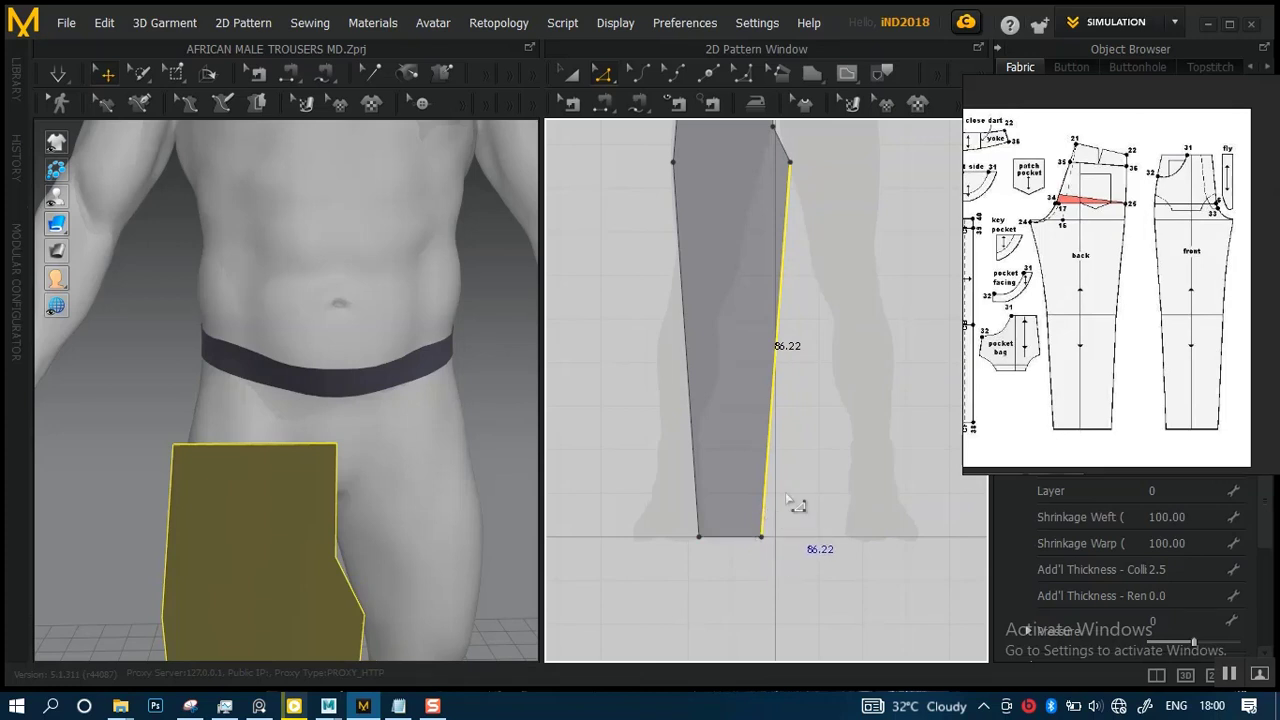
# - Lower the leg panel's straight top edge by about 4.9, keeping it horizontal
pyautogui.scroll(3, 772, 450)
pyautogui.scroll(-1, 769, 440)
pyautogui.moveTo(774, 418); pyautogui.dragTo(764, 537, button='middle')
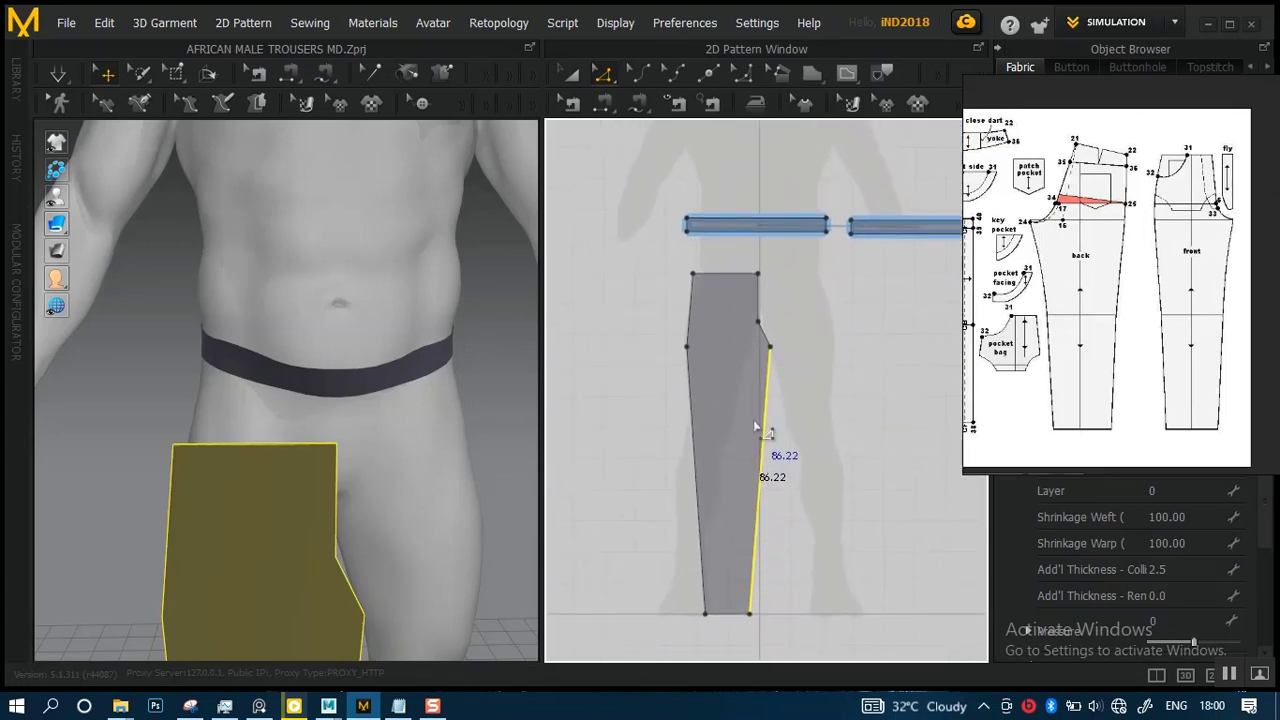
pyautogui.scroll(-3, 754, 450)
pyautogui.moveTo(760, 412); pyautogui.dragTo(808, 445, button='middle')
pyautogui.scroll(-2, 769, 400)
pyautogui.moveTo(738, 325); pyautogui.dragTo(752, 393, button='middle')
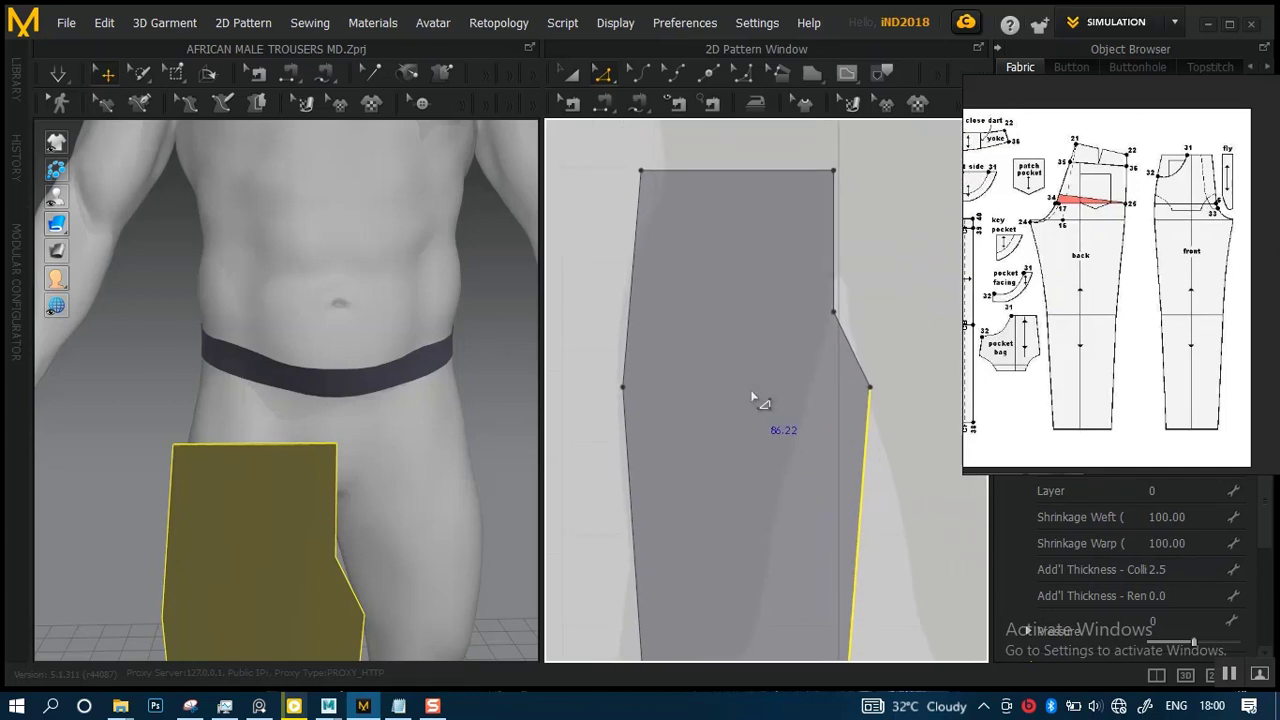
pyautogui.scroll(-1, 754, 400)
pyautogui.moveTo(760, 437)
pyautogui.mouseDown(button='middle')
pyautogui.moveTo(714, 466)
pyautogui.moveTo(726, 480)
pyautogui.moveTo(752, 438)
pyautogui.mouseUp(button='middle')
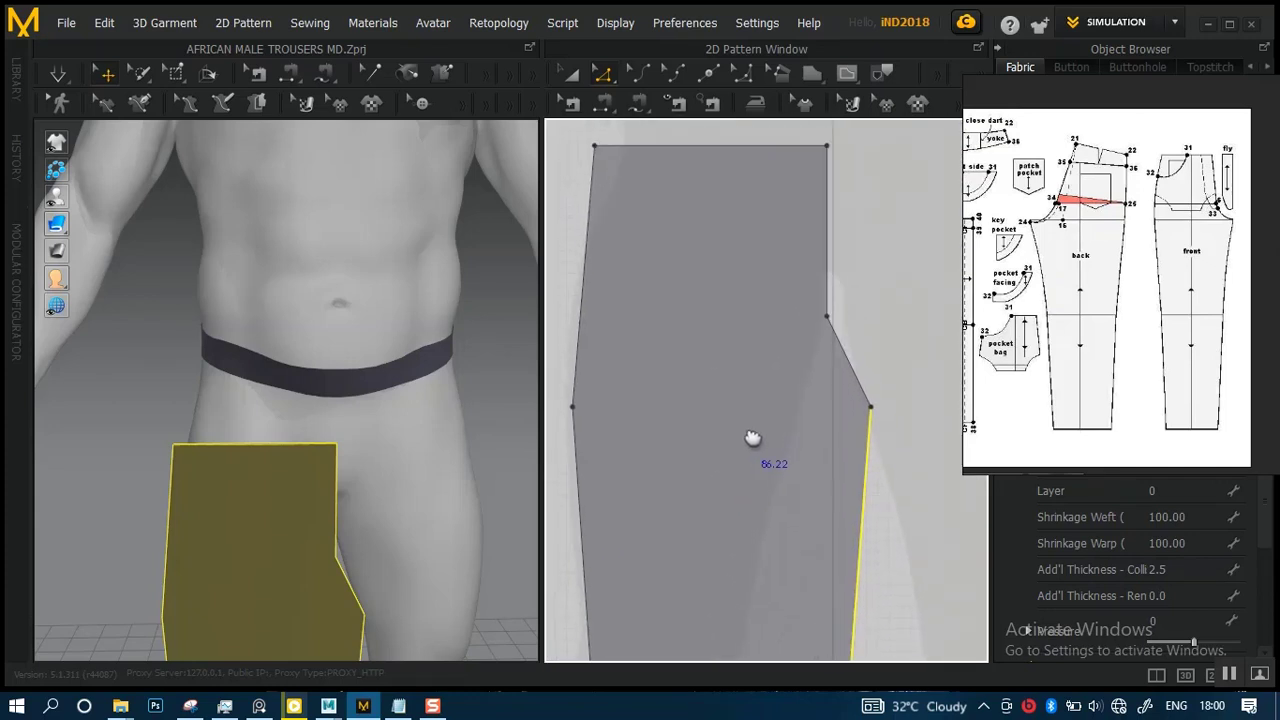
pyautogui.scroll(3, 748, 430)
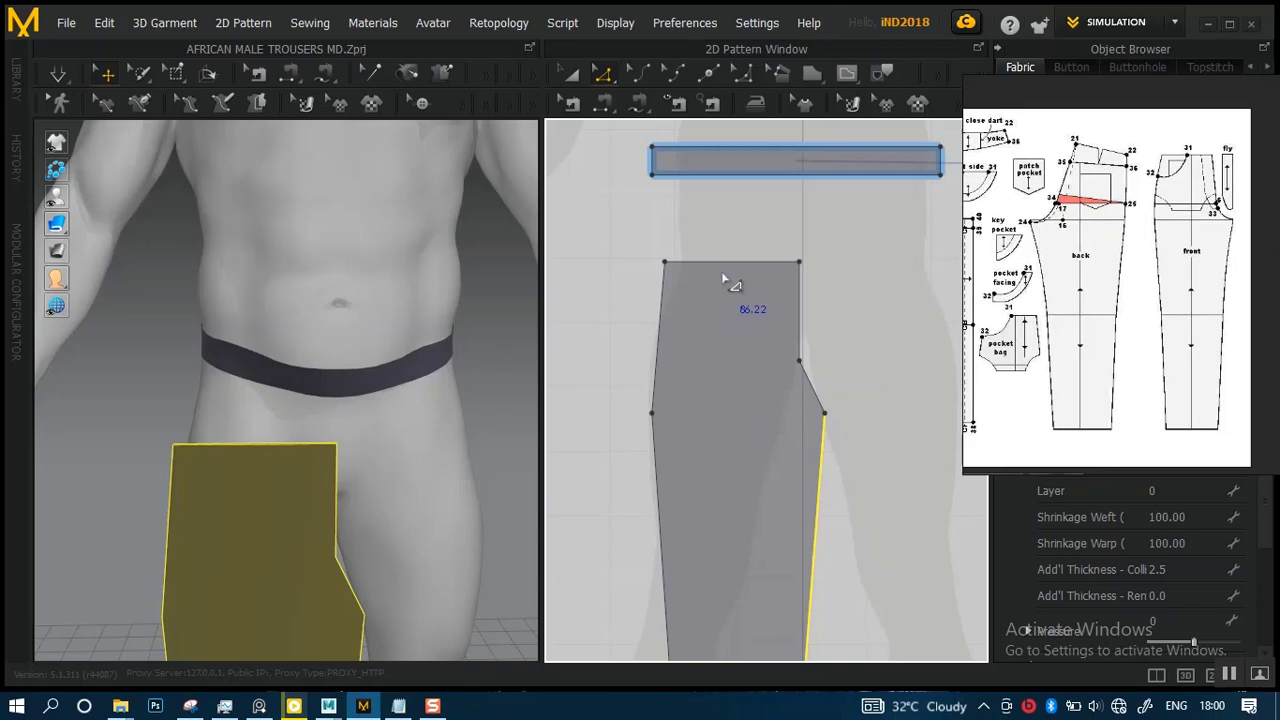
pyautogui.moveTo(730, 263); pyautogui.dragTo(727, 296)
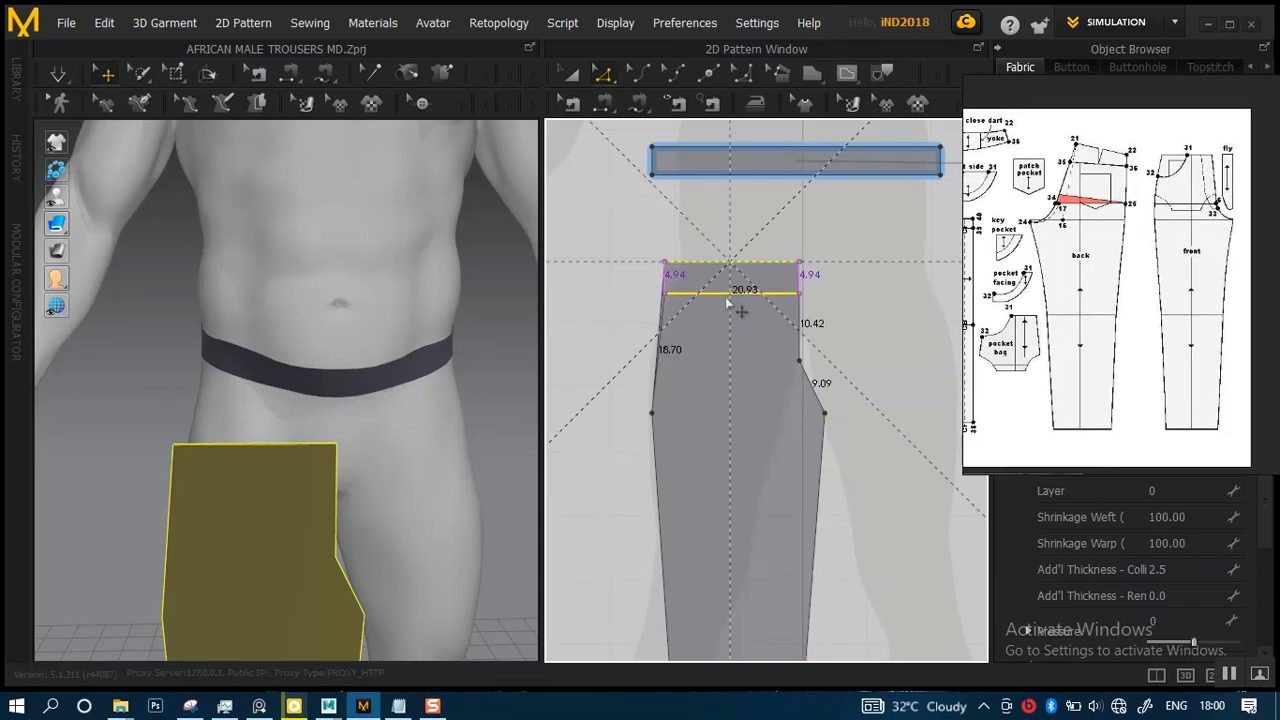
# - Lower the inner corner between the centre front and crotch line, and convert it to a curve point
pyautogui.moveTo(743, 441); pyautogui.dragTo(745, 445)
pyautogui.scroll(3, 750, 414)
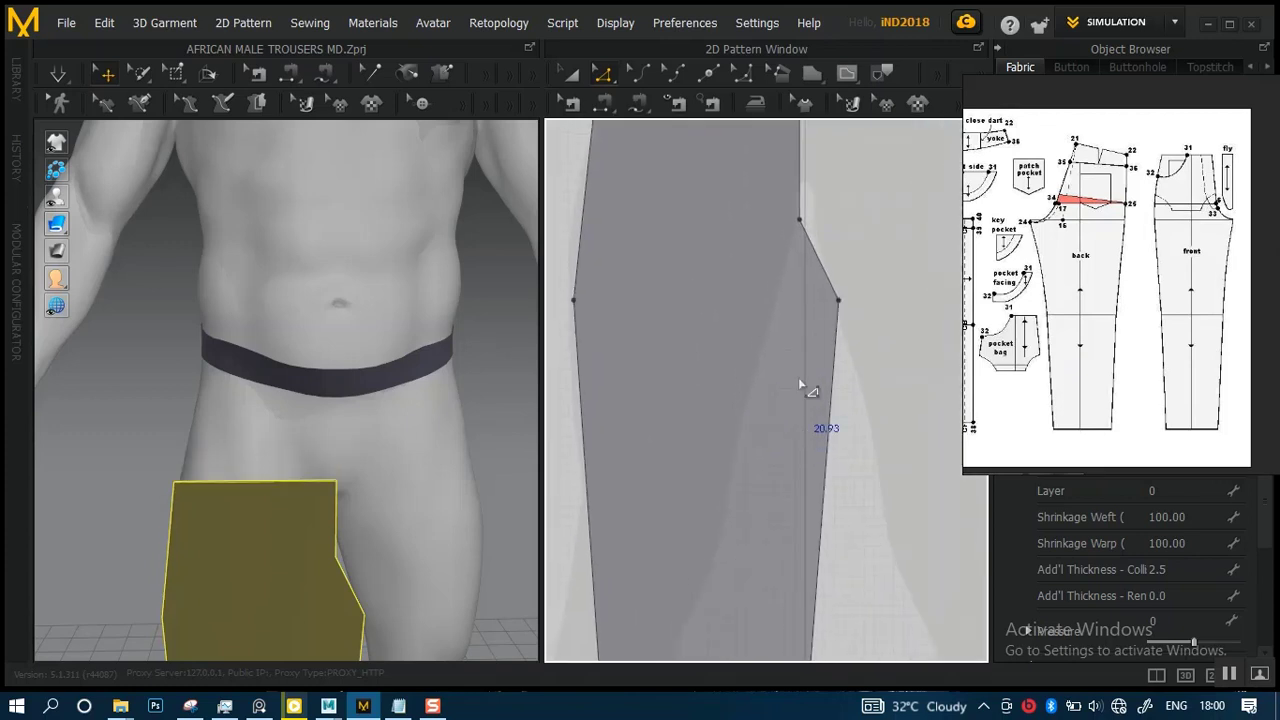
pyautogui.scroll(1, 775, 425)
pyautogui.scroll(1, 790, 400)
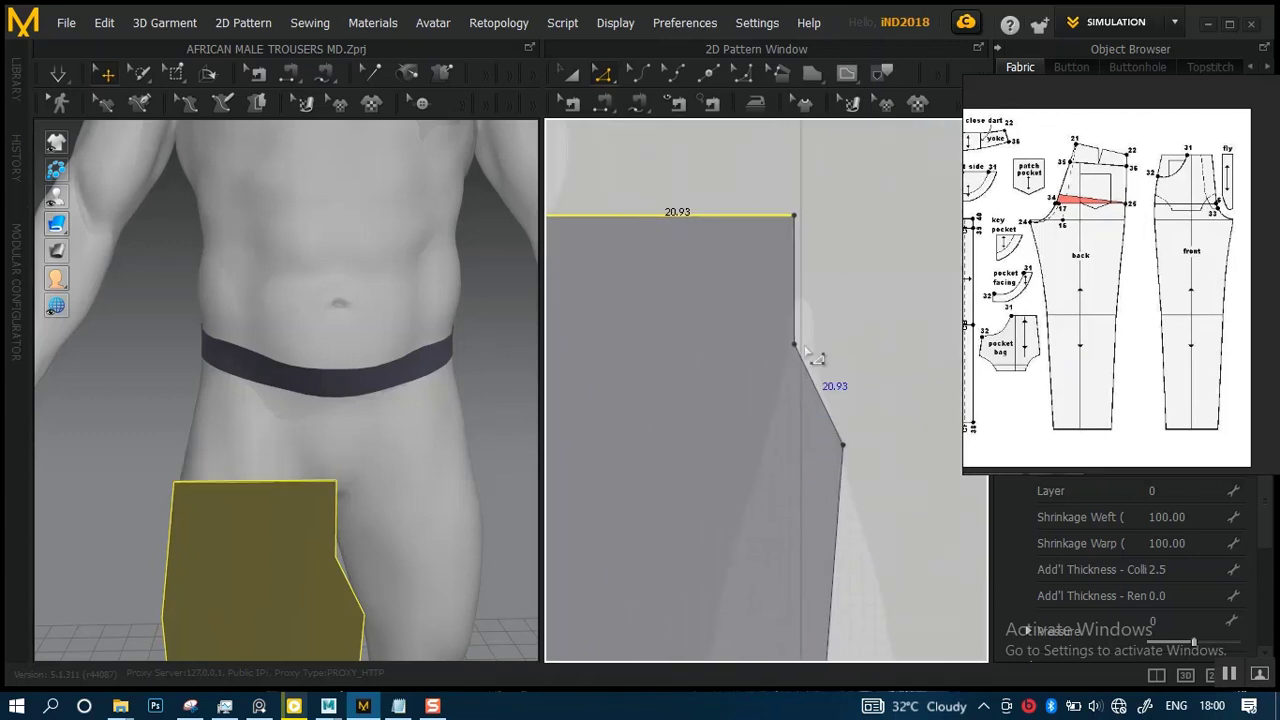
pyautogui.moveTo(820, 323)
pyautogui.mouseDown()
pyautogui.moveTo(770, 378)
pyautogui.moveTo(796, 362)
pyautogui.moveTo(793, 377)
pyautogui.mouseUp()
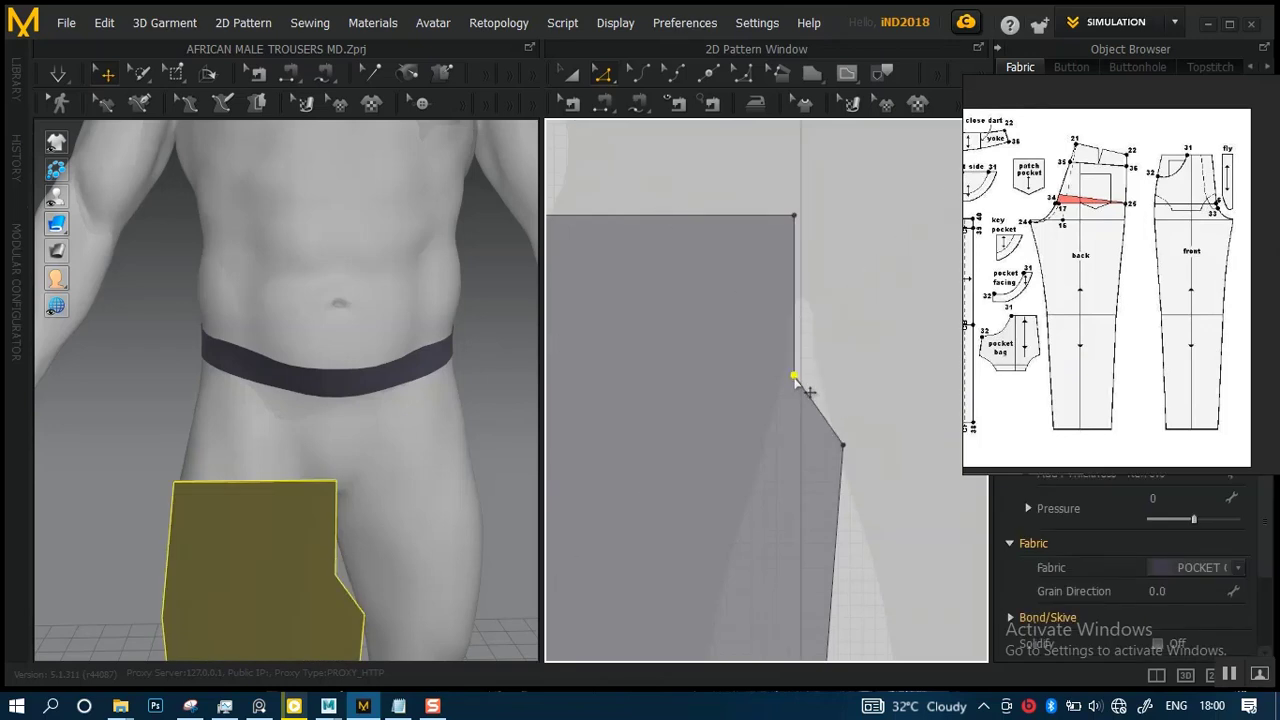
pyautogui.rightClick(794, 380)
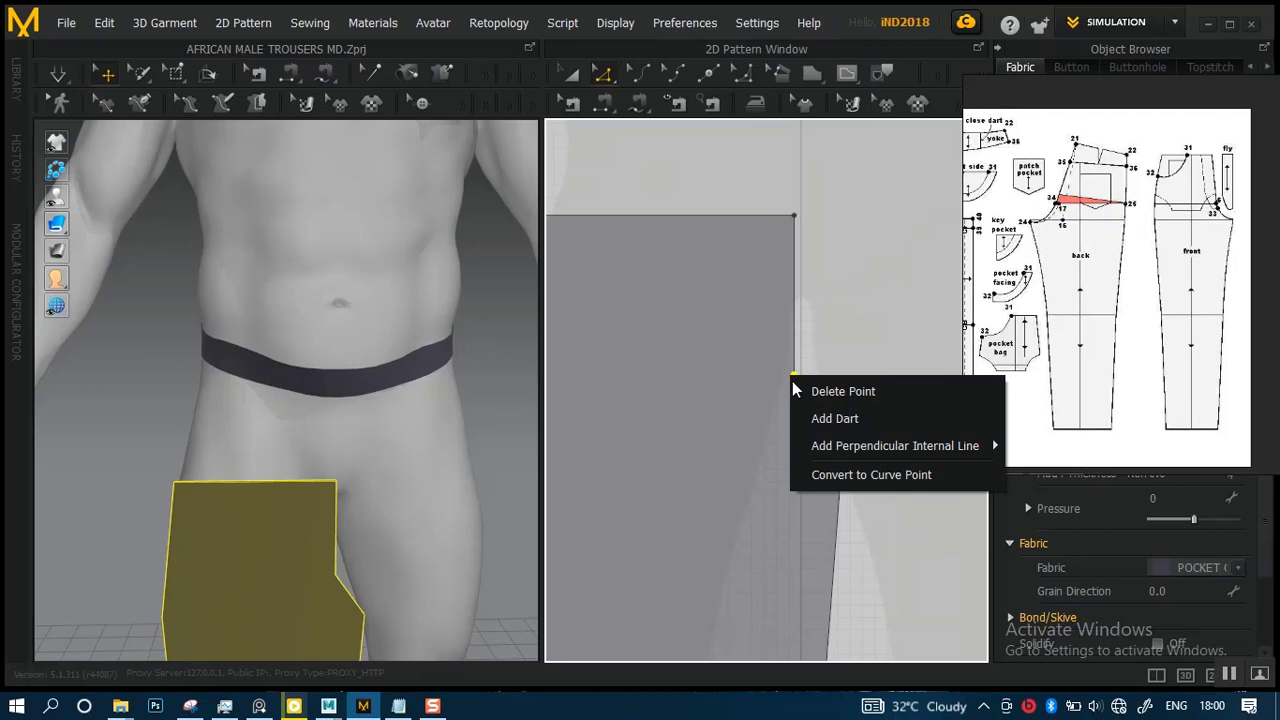
pyautogui.click(826, 473)
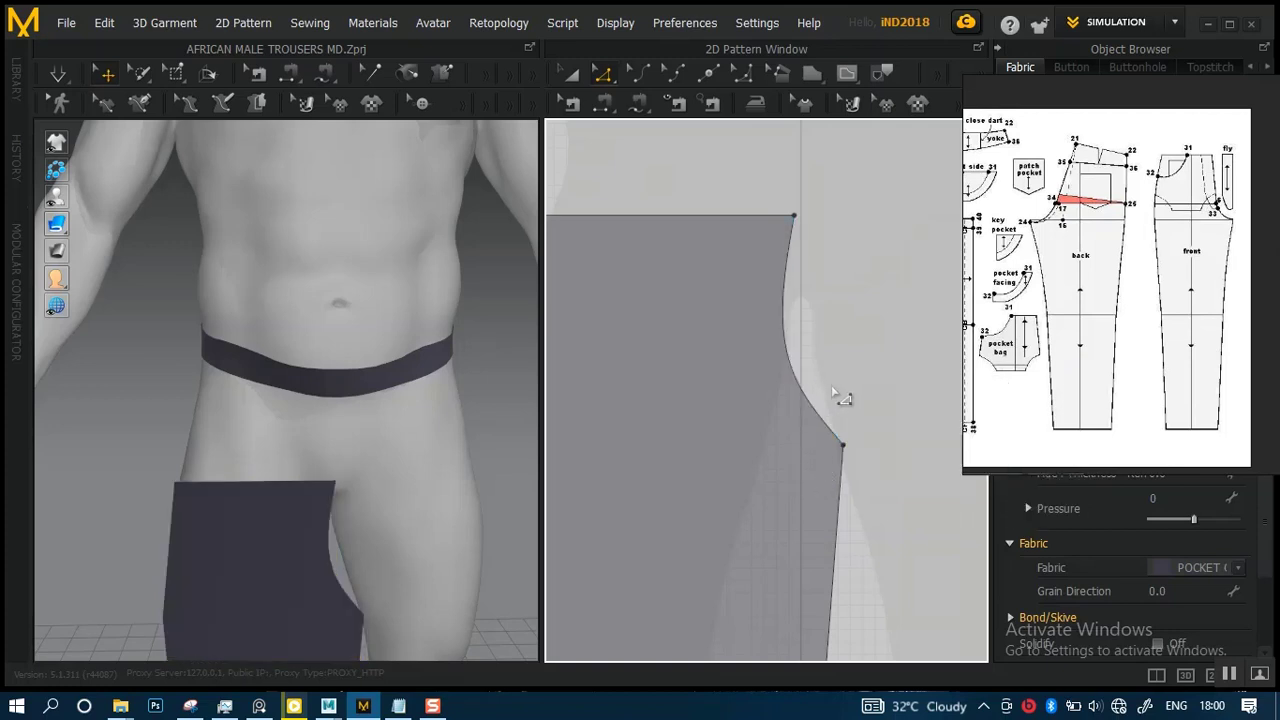
pyautogui.moveTo(835, 402); pyautogui.dragTo(866, 333, button='middle')
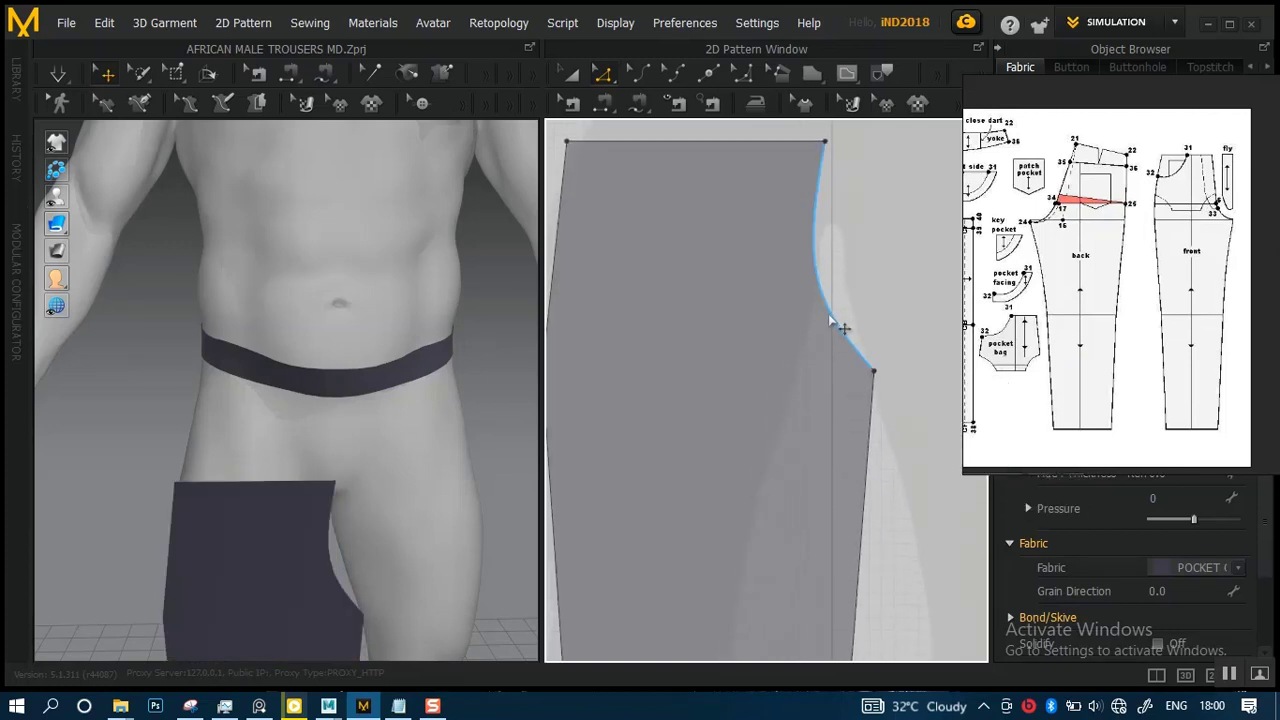
pyautogui.moveTo(830, 321); pyautogui.dragTo(832, 338)
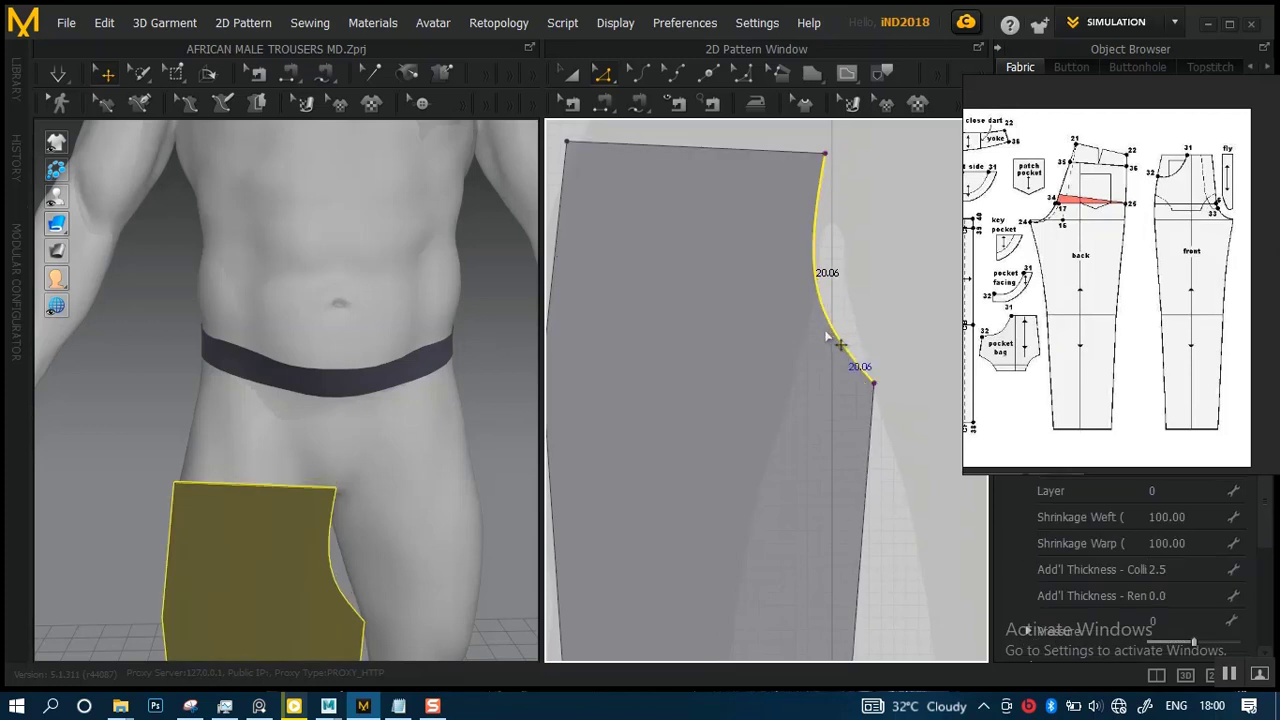
pyautogui.hotkey('ctrl', 'z')
# - Convert the leg panel's outer hip point, level with the crotch point, to a curve point to smooth the outseam
pyautogui.moveTo(763, 382); pyautogui.dragTo(835, 389, button='middle')
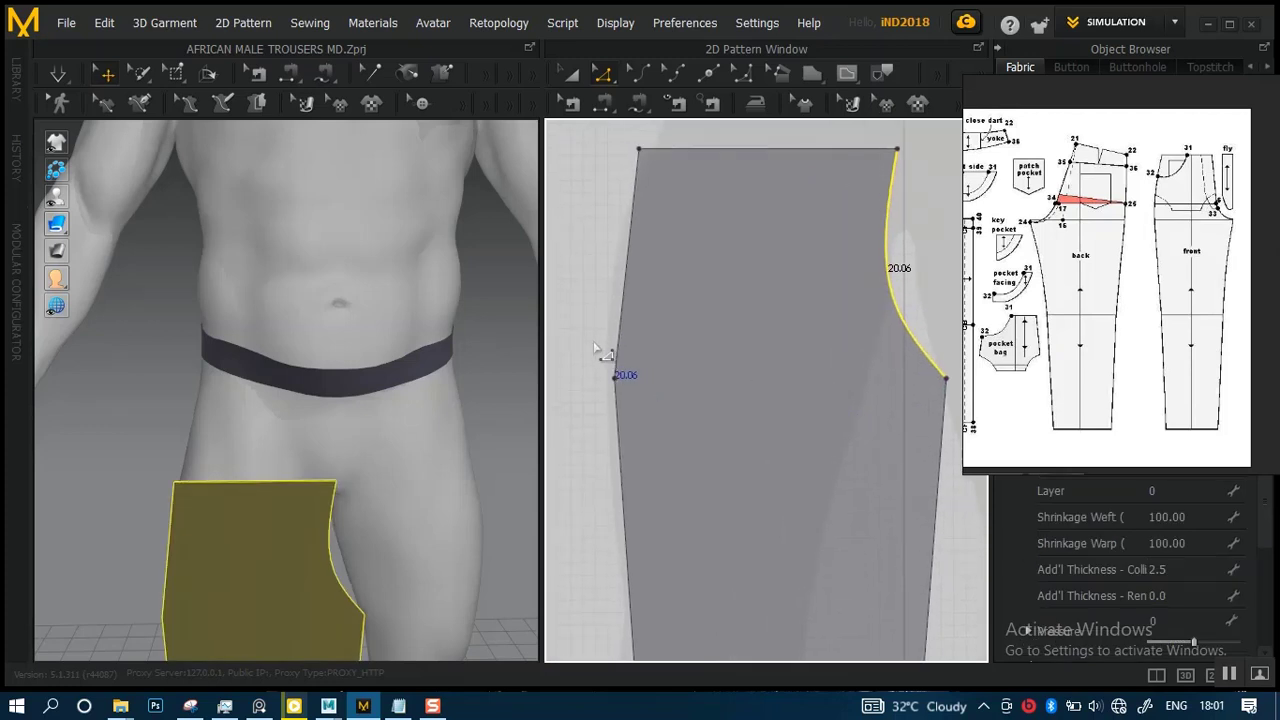
pyautogui.moveTo(594, 348); pyautogui.dragTo(640, 438)
pyautogui.rightClick(617, 383)
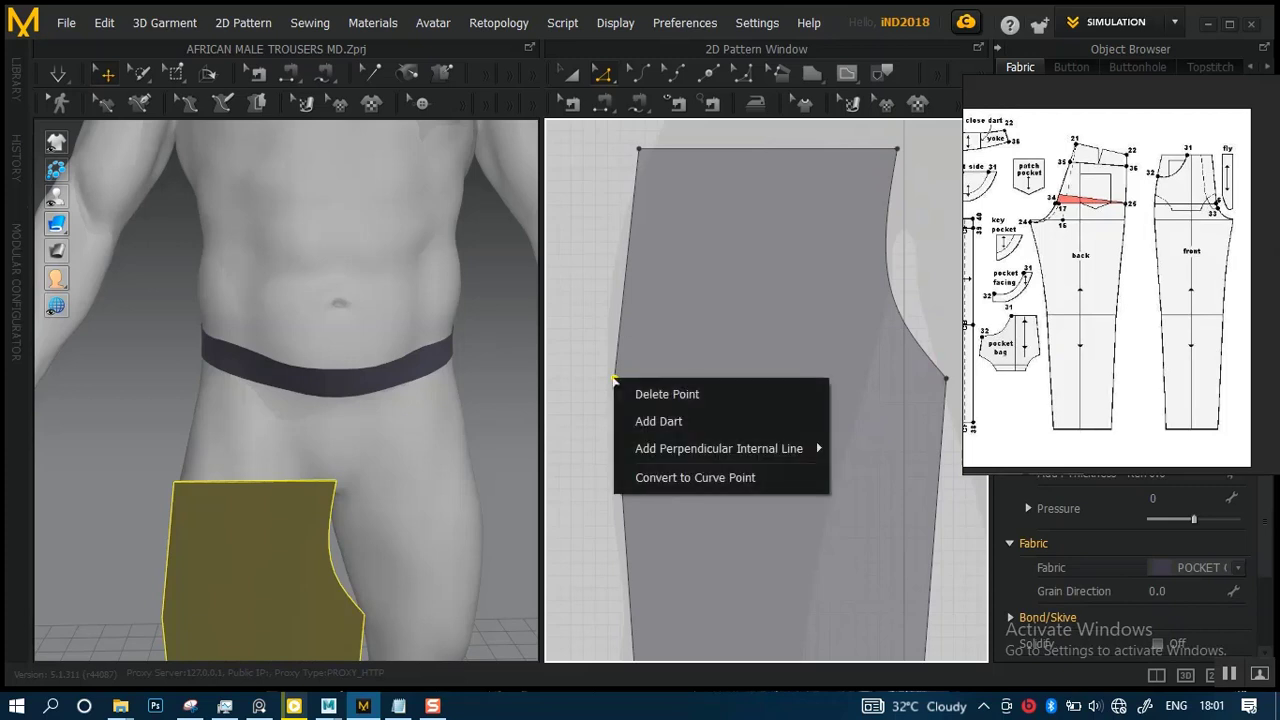
pyautogui.click(664, 476)
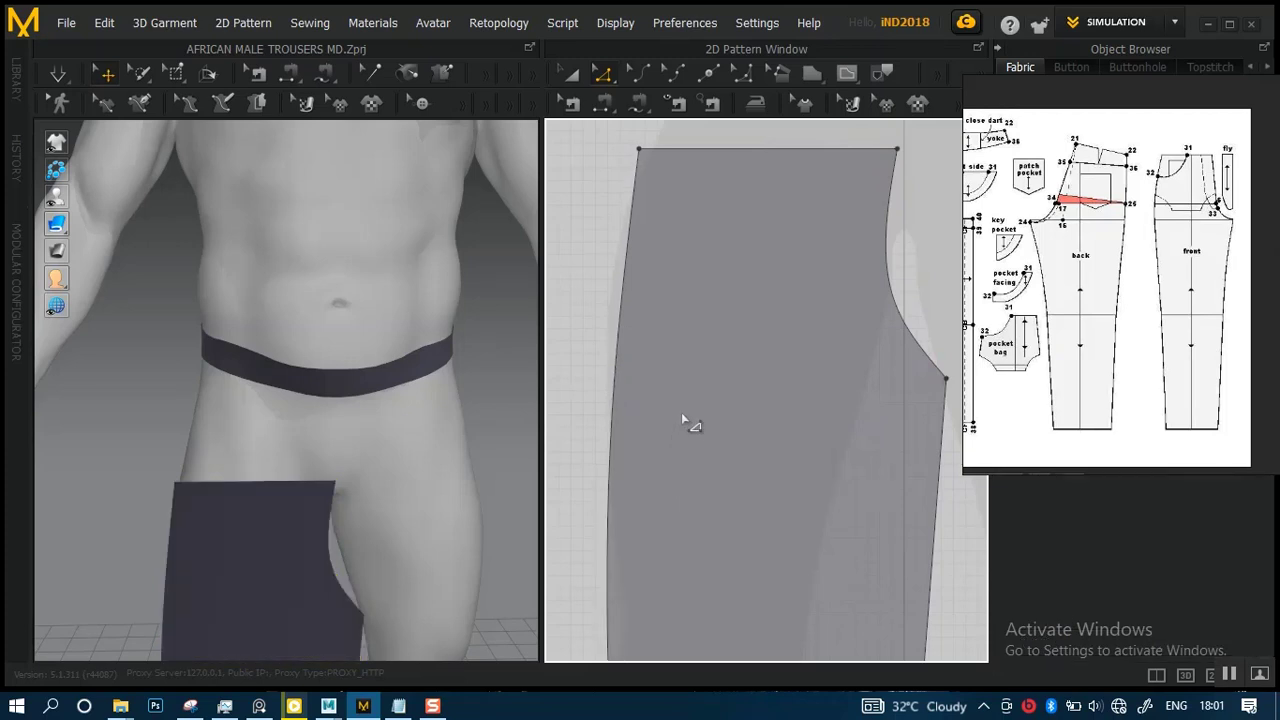
# - Reshape the leg panel's outseam with curve points, moving the curve up toward the hip and pulling a new knee-level point slightly inward
pyautogui.scroll(-5, 700, 340)
pyautogui.moveTo(709, 346); pyautogui.dragTo(678, 307, button='middle')
pyautogui.scroll(-3, 683, 280)
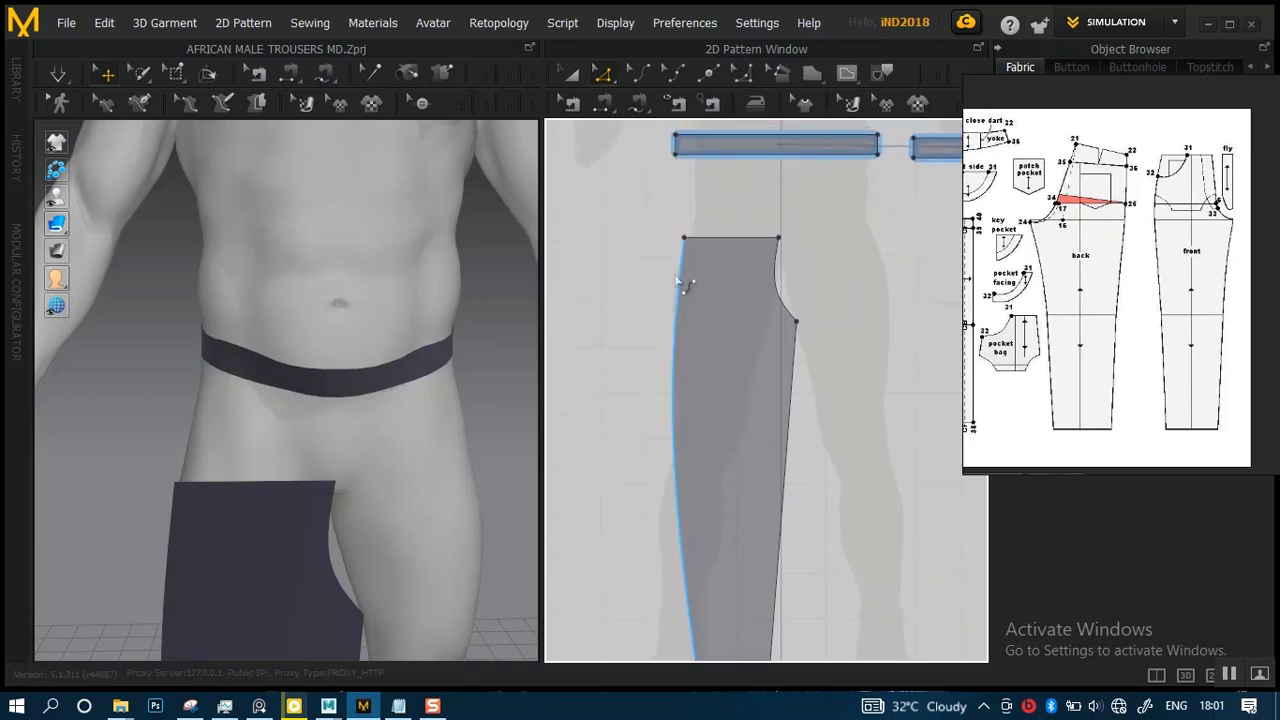
pyautogui.moveTo(723, 380); pyautogui.dragTo(722, 343, button='middle')
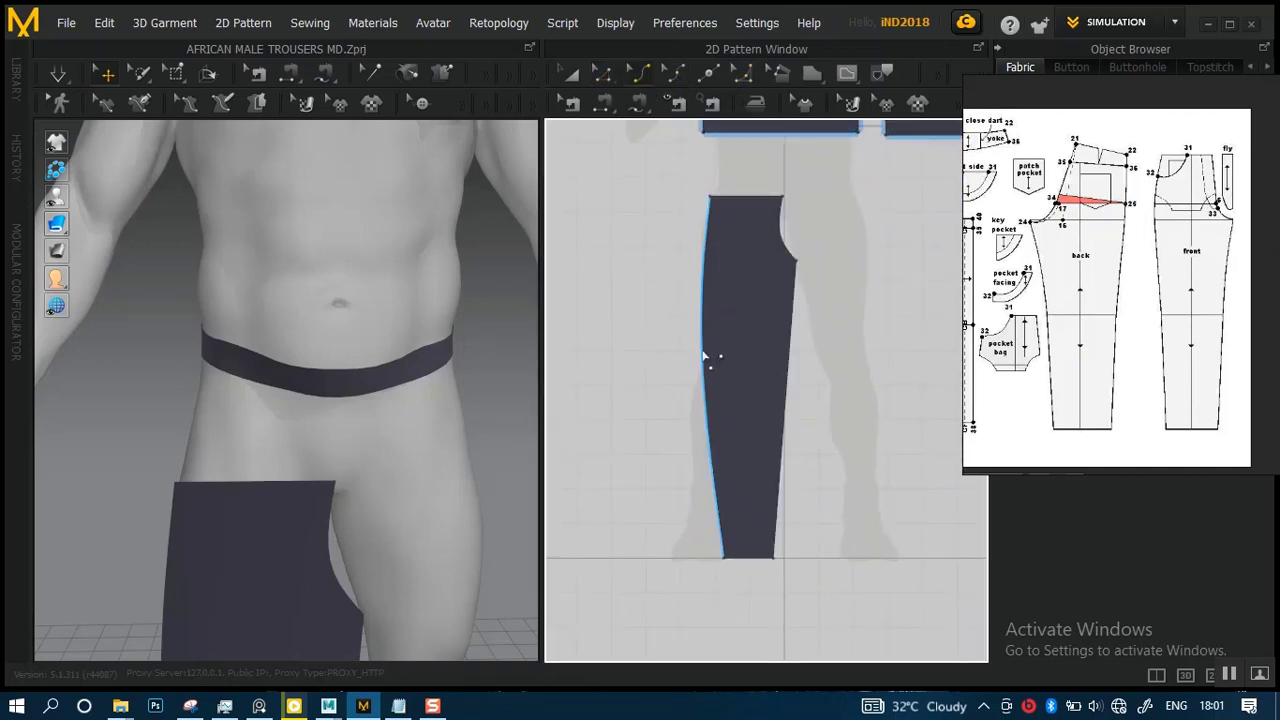
pyautogui.moveTo(703, 363); pyautogui.dragTo(707, 273)
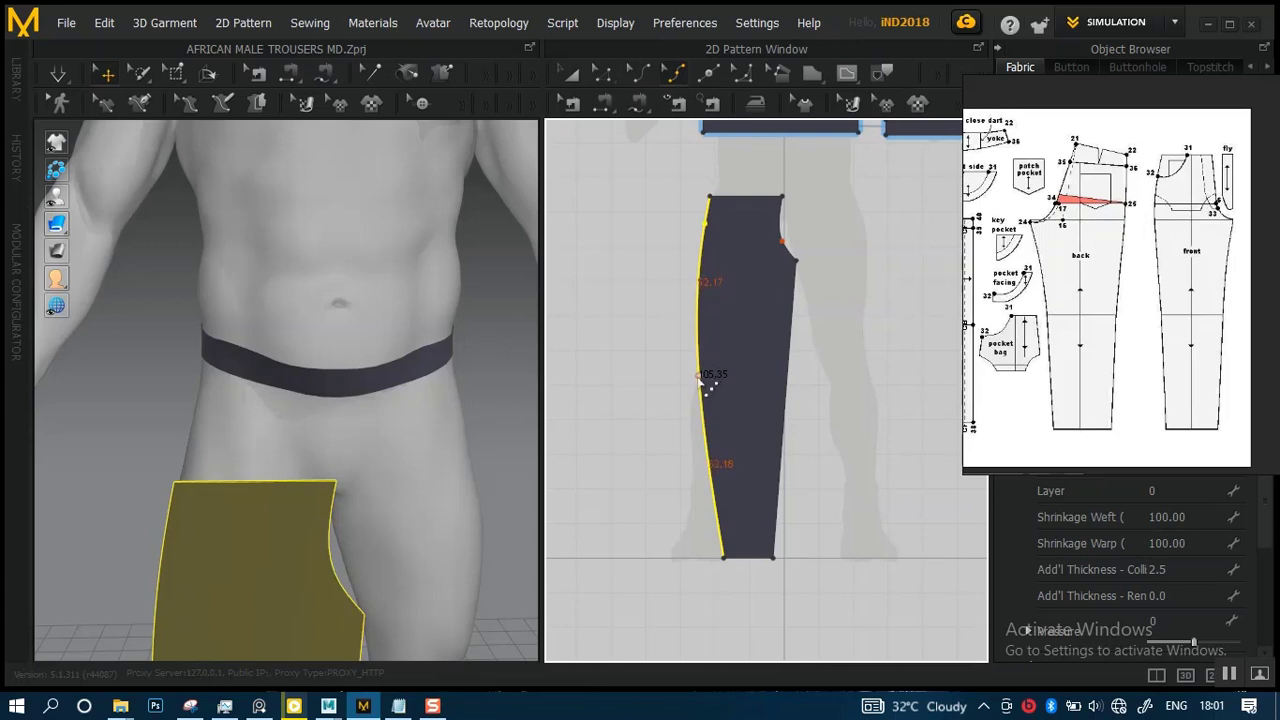
pyautogui.moveTo(705, 381)
pyautogui.mouseDown()
pyautogui.moveTo(712, 355)
pyautogui.moveTo(709, 375)
pyautogui.mouseUp()
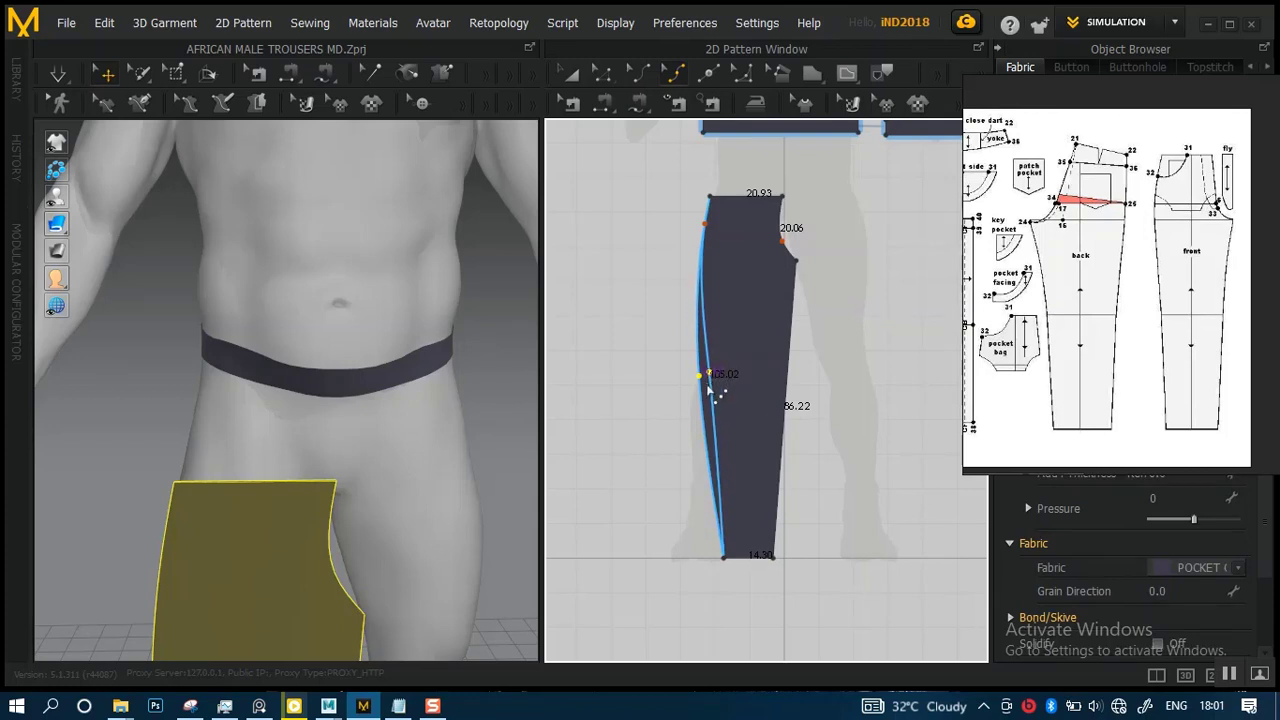
pyautogui.click(688, 475)
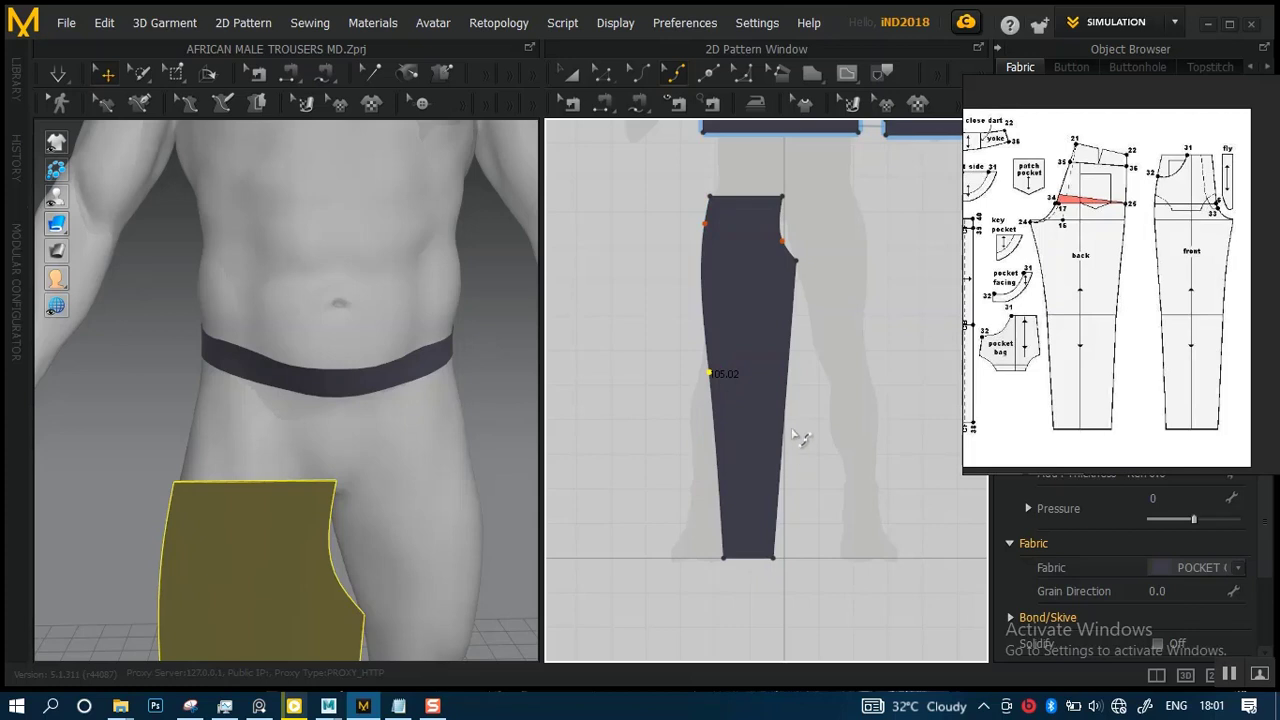
# - Move the front crotch curve's control point down toward the crotch point with Edit Curve Point
pyautogui.moveTo(800, 387); pyautogui.dragTo(758, 360, button='right')
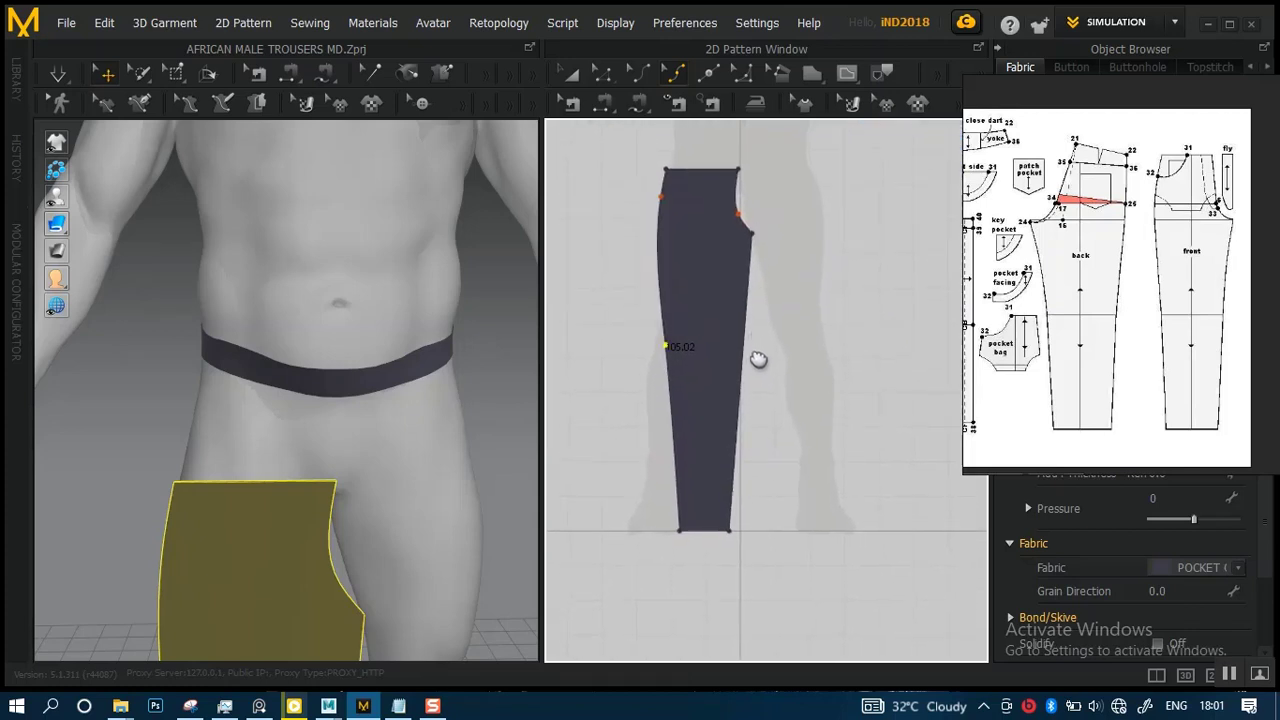
pyautogui.scroll(4, 769, 370)
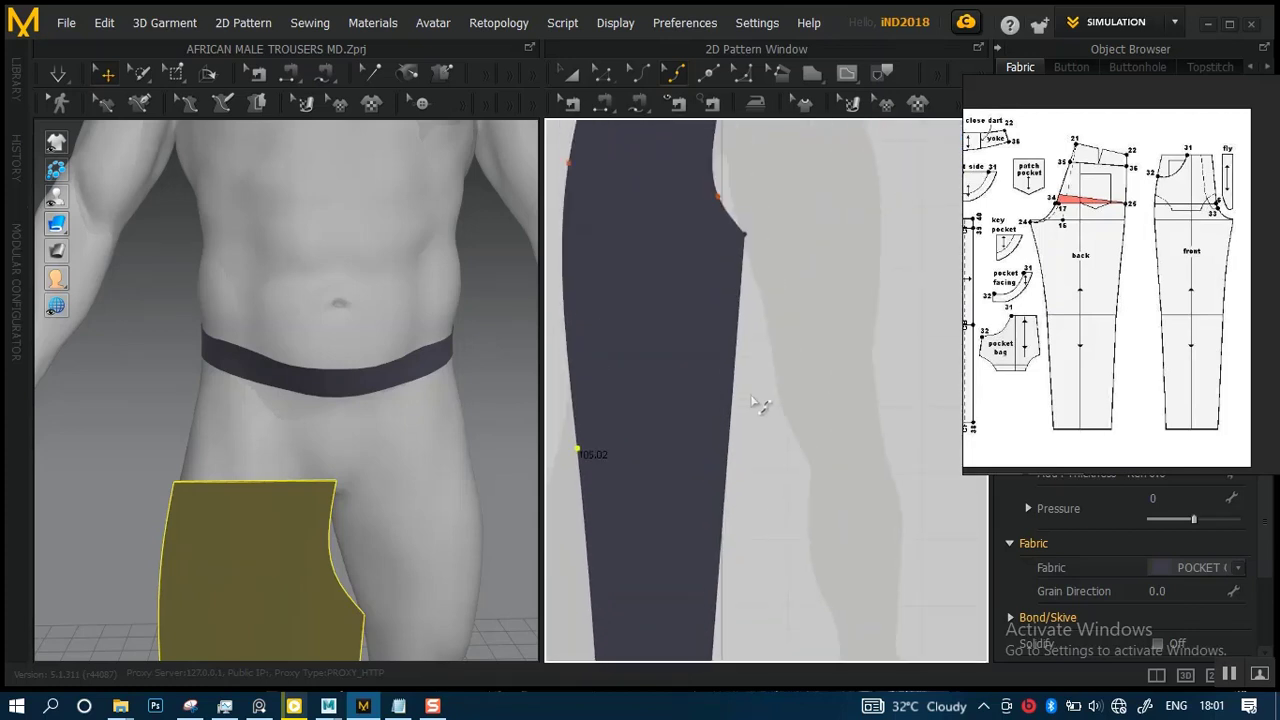
pyautogui.scroll(-2, 764, 431)
pyautogui.scroll(3, 764, 431)
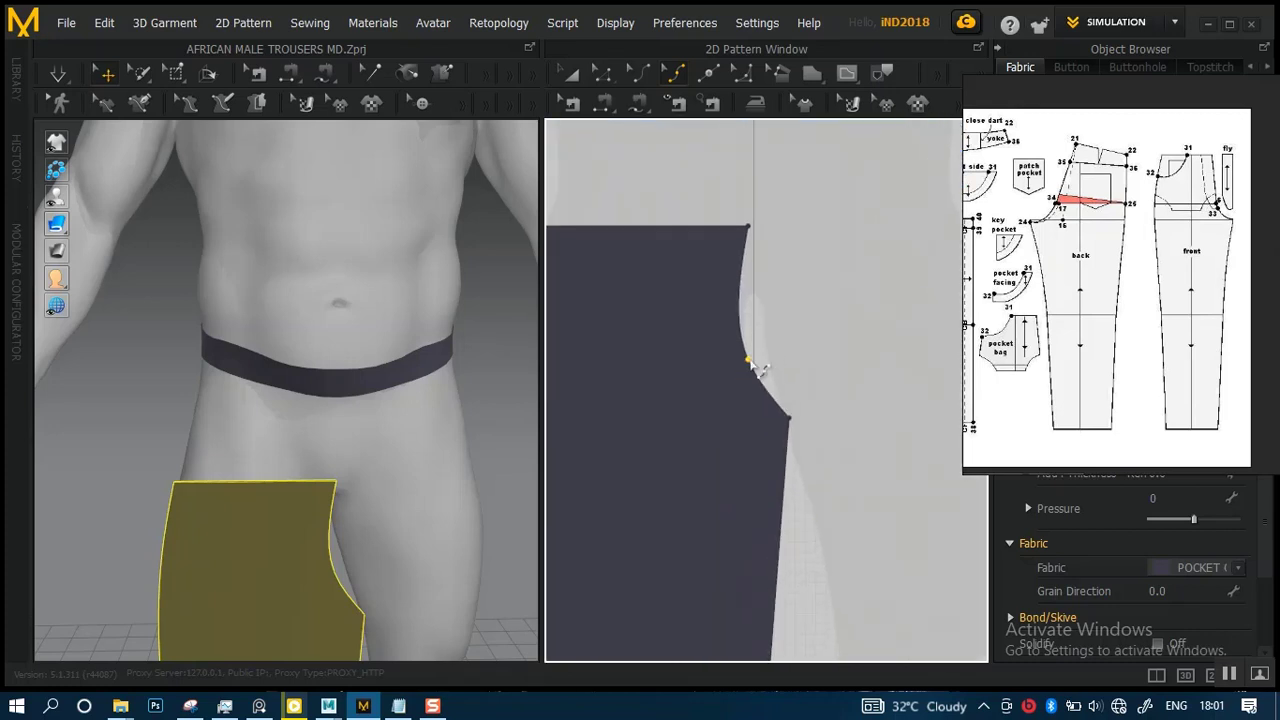
pyautogui.click(748, 361)
pyautogui.click(752, 392)
pyautogui.press('Return')
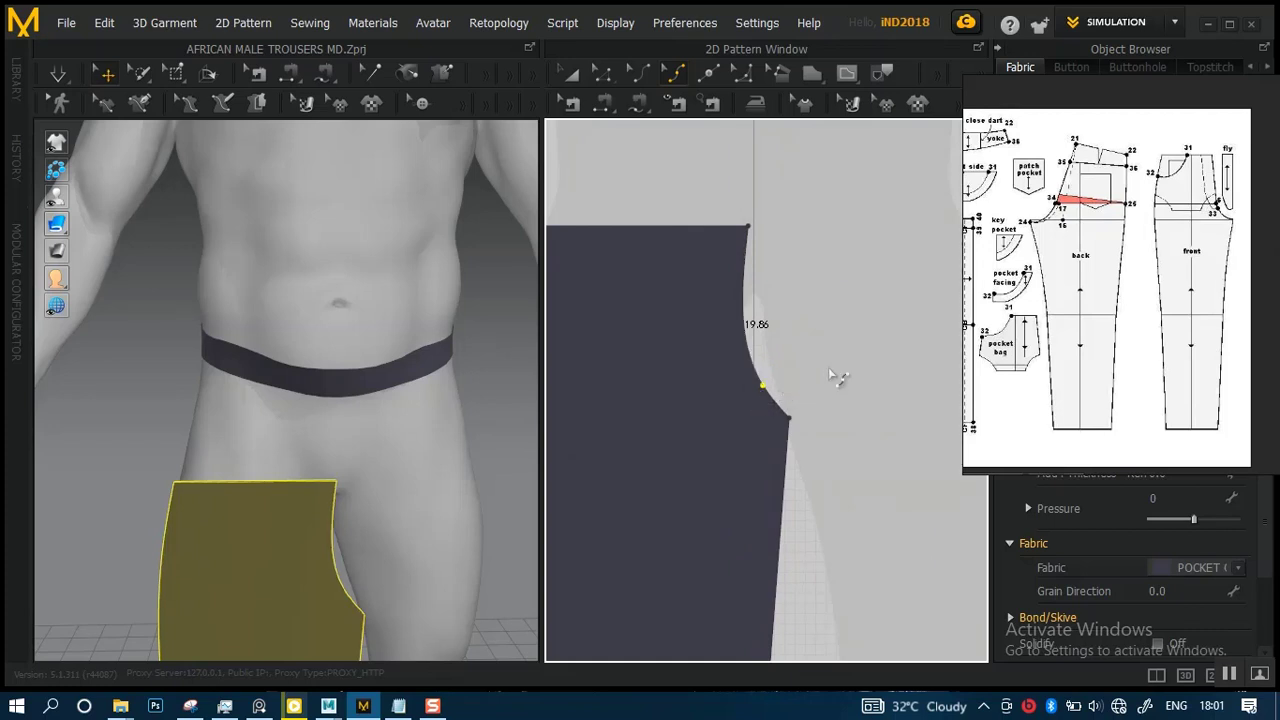
# - Raise the crotch curve point and add a second curve point on the upper front rise, straightening the line below the waist
pyautogui.scroll(-3, 830, 372)
pyautogui.scroll(3, 785, 358)
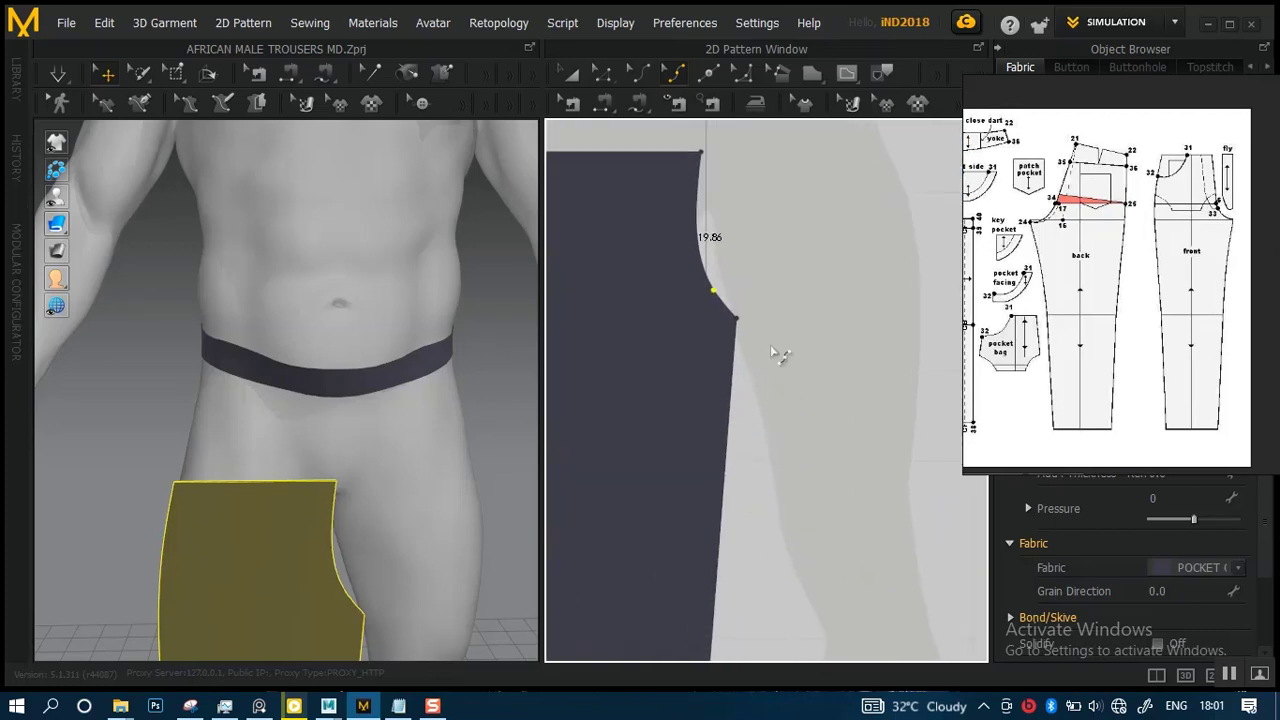
pyautogui.scroll(2, 776, 352)
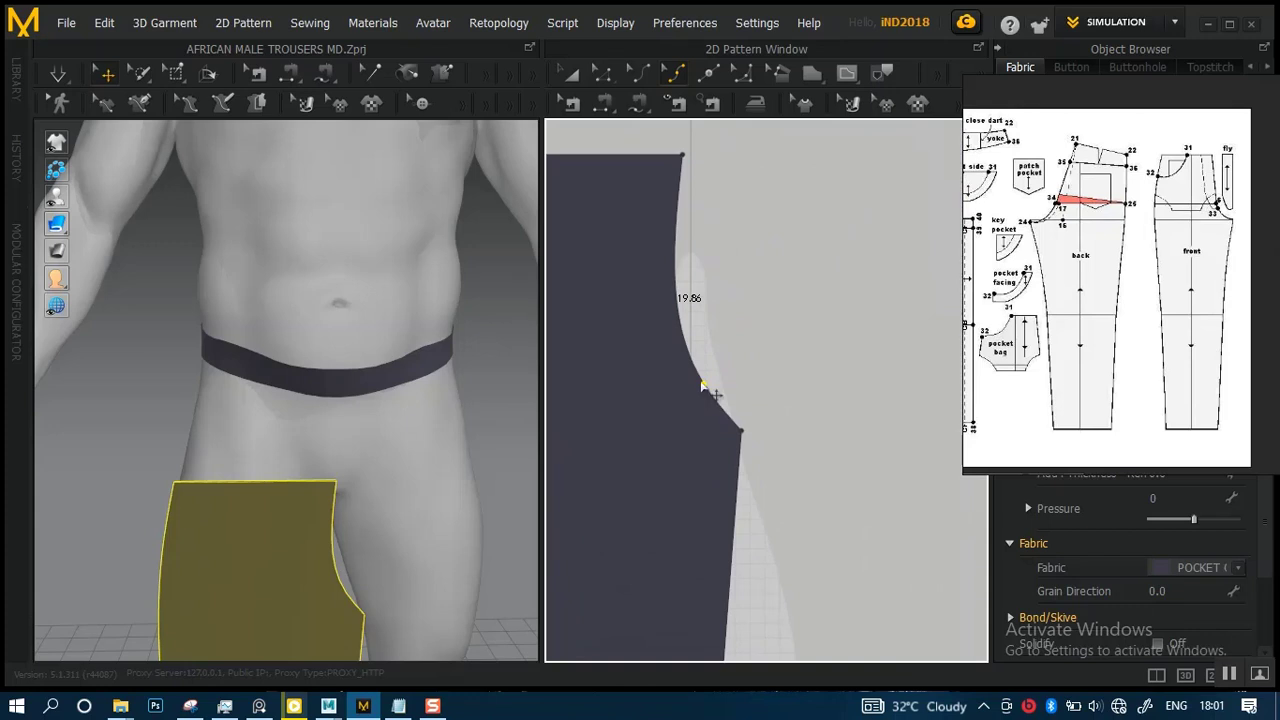
pyautogui.moveTo(702, 386); pyautogui.dragTo(738, 364)
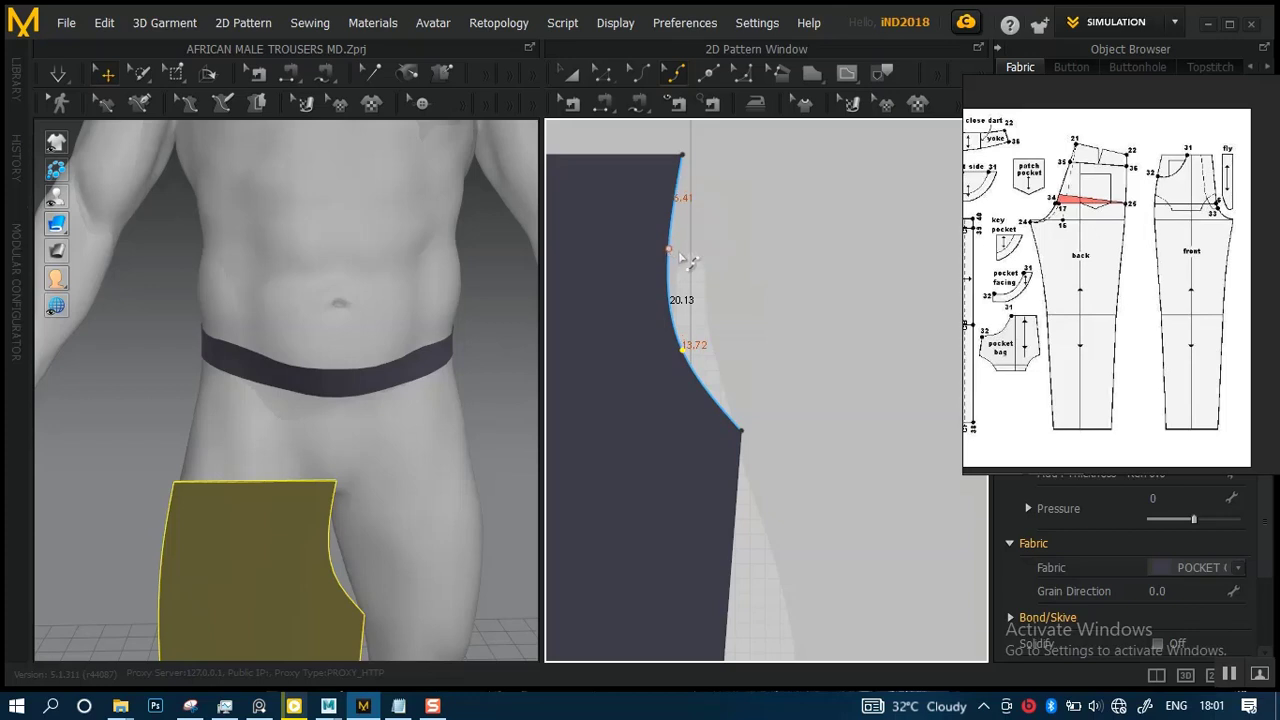
pyautogui.moveTo(683, 258); pyautogui.dragTo(685, 258)
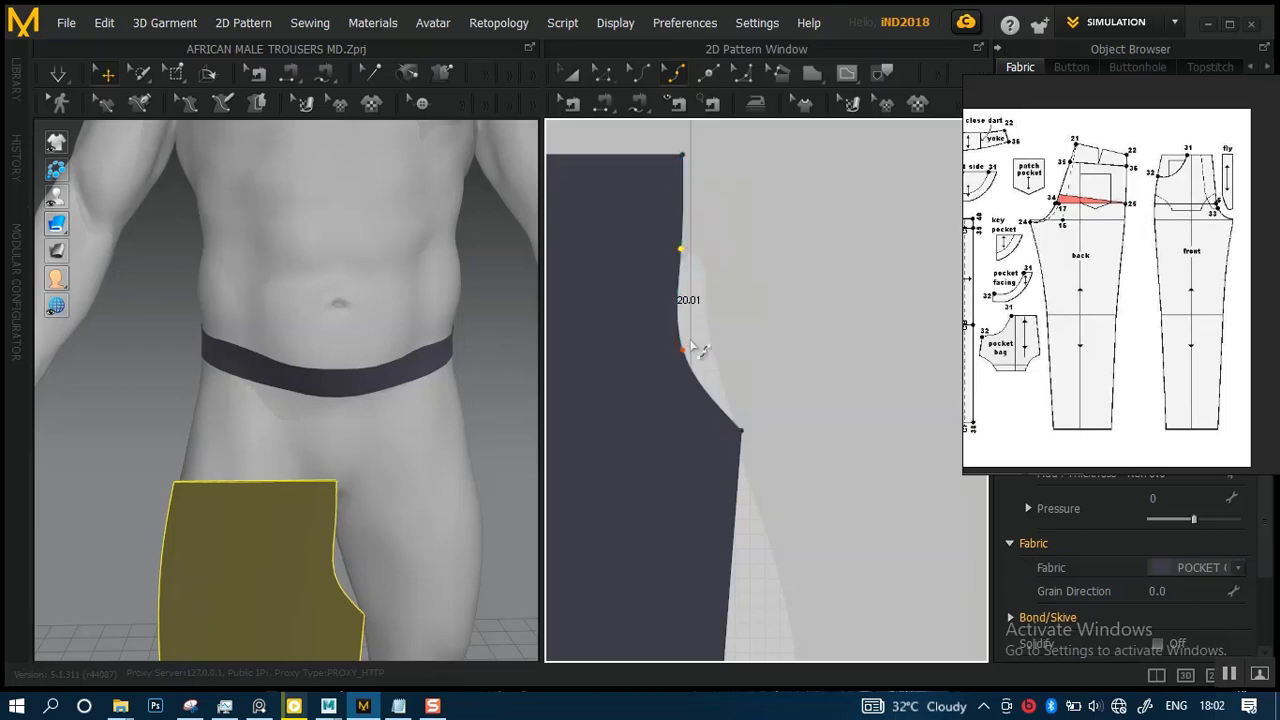
# - Move the panel's centre-front waist corner slightly inward with Edit Pattern, making the top edge about 20.4 long
pyautogui.scroll(4, 728, 381)
pyautogui.moveTo(721, 366); pyautogui.dragTo(770, 420, button='middle')
pyautogui.scroll(-2, 755, 374)
pyautogui.scroll(2, 768, 418)
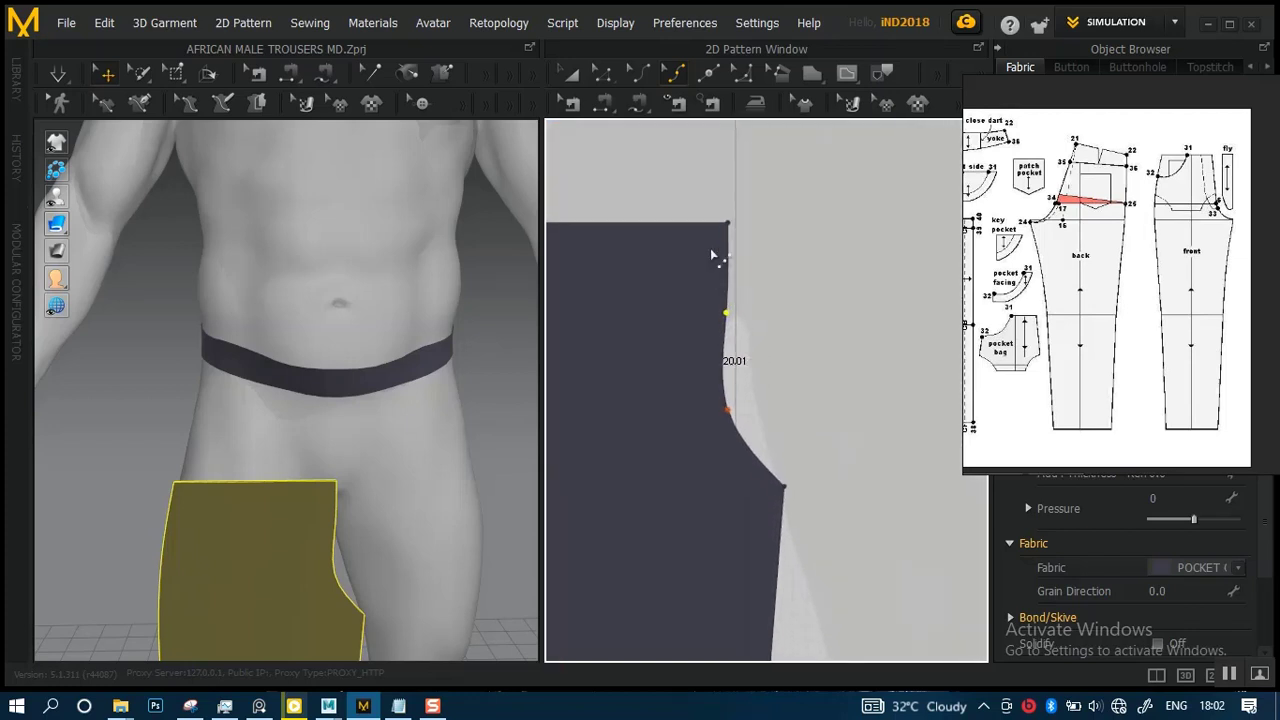
pyautogui.click(602, 73)
pyautogui.moveTo(731, 226); pyautogui.dragTo(720, 224)
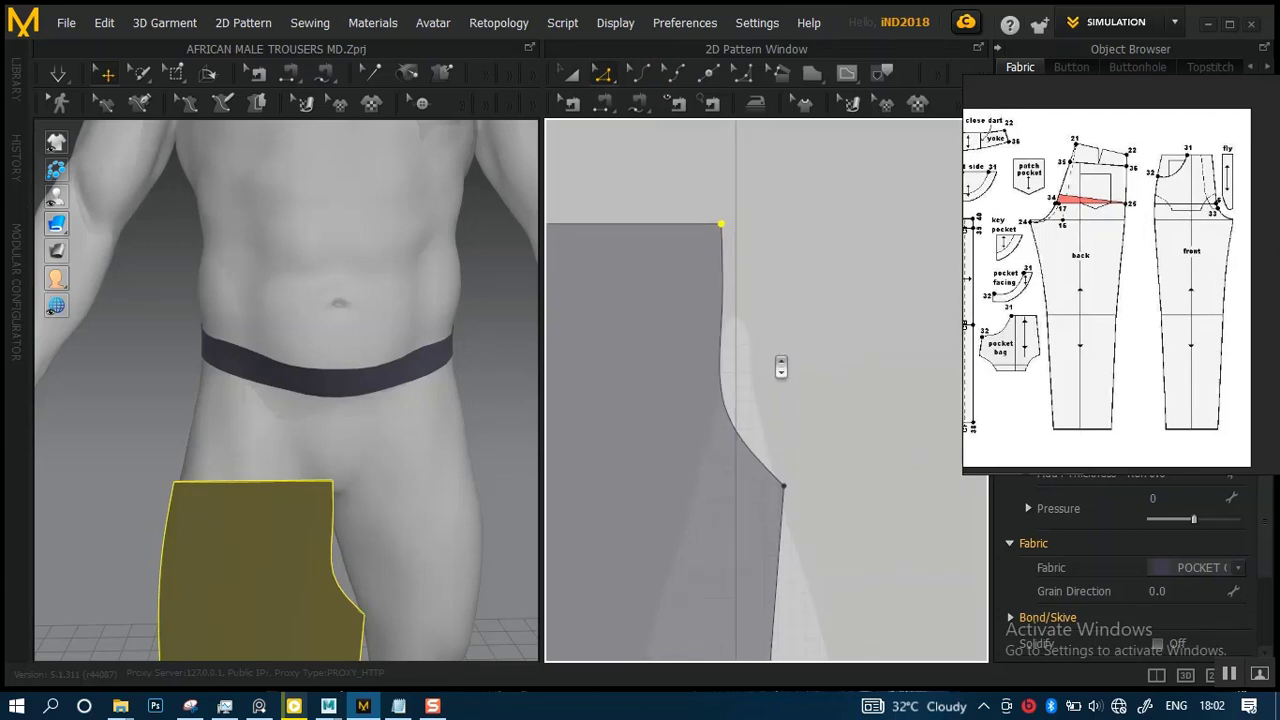
pyautogui.scroll(-3, 781, 367)
pyautogui.moveTo(783, 309); pyautogui.dragTo(761, 234, button='middle')
pyautogui.scroll(1, 774, 316)
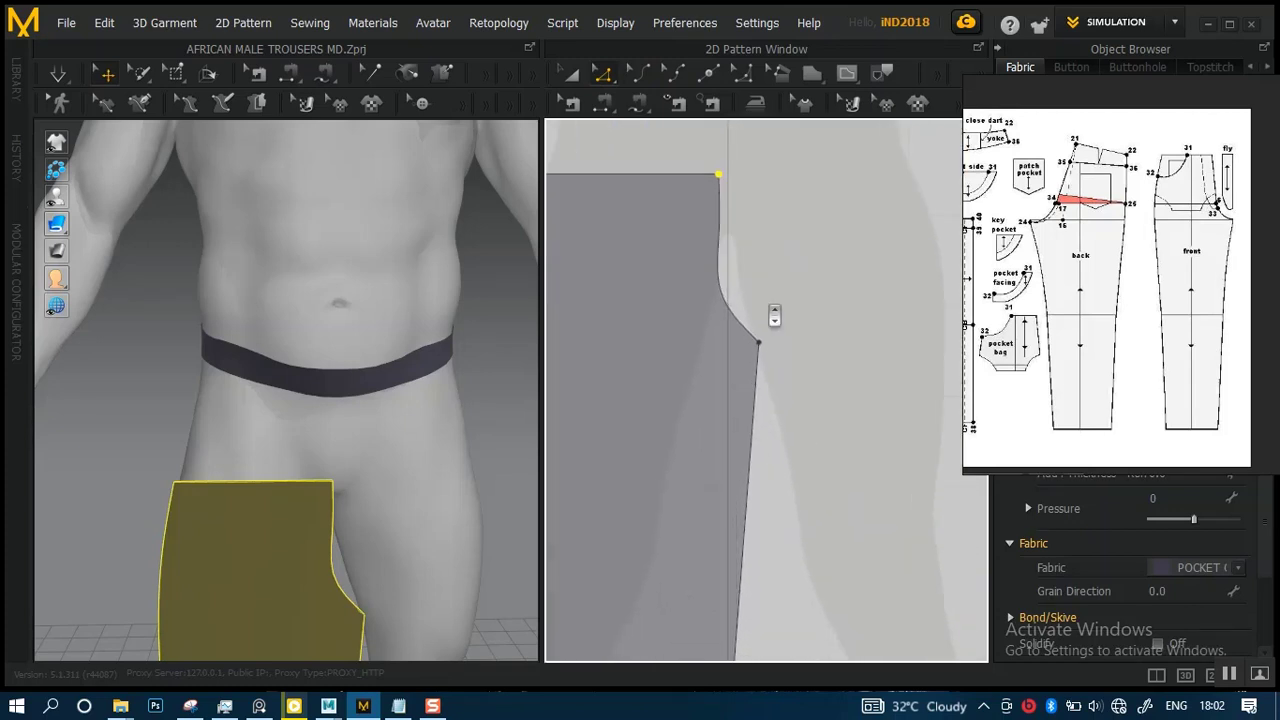
# - Pull the front rise's lower curve point down and outward toward the crotch point to deepen the curve
pyautogui.scroll(4, 771, 334)
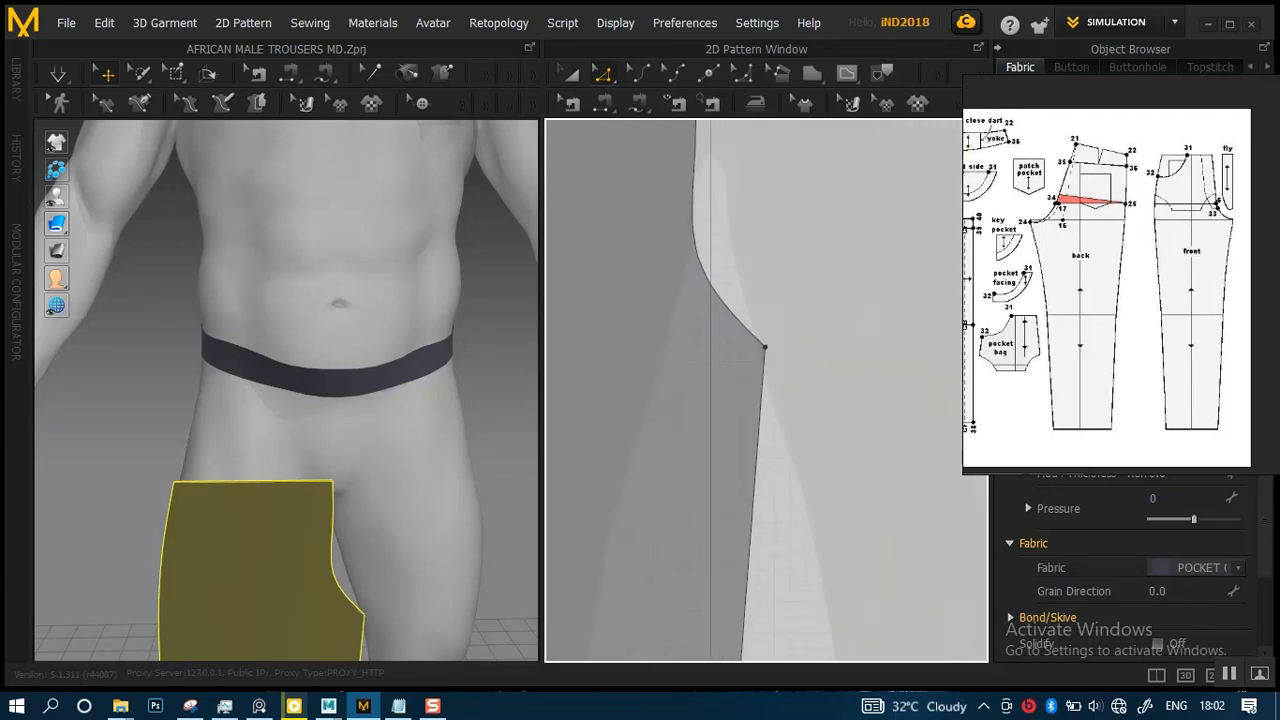
pyautogui.click(683, 84)
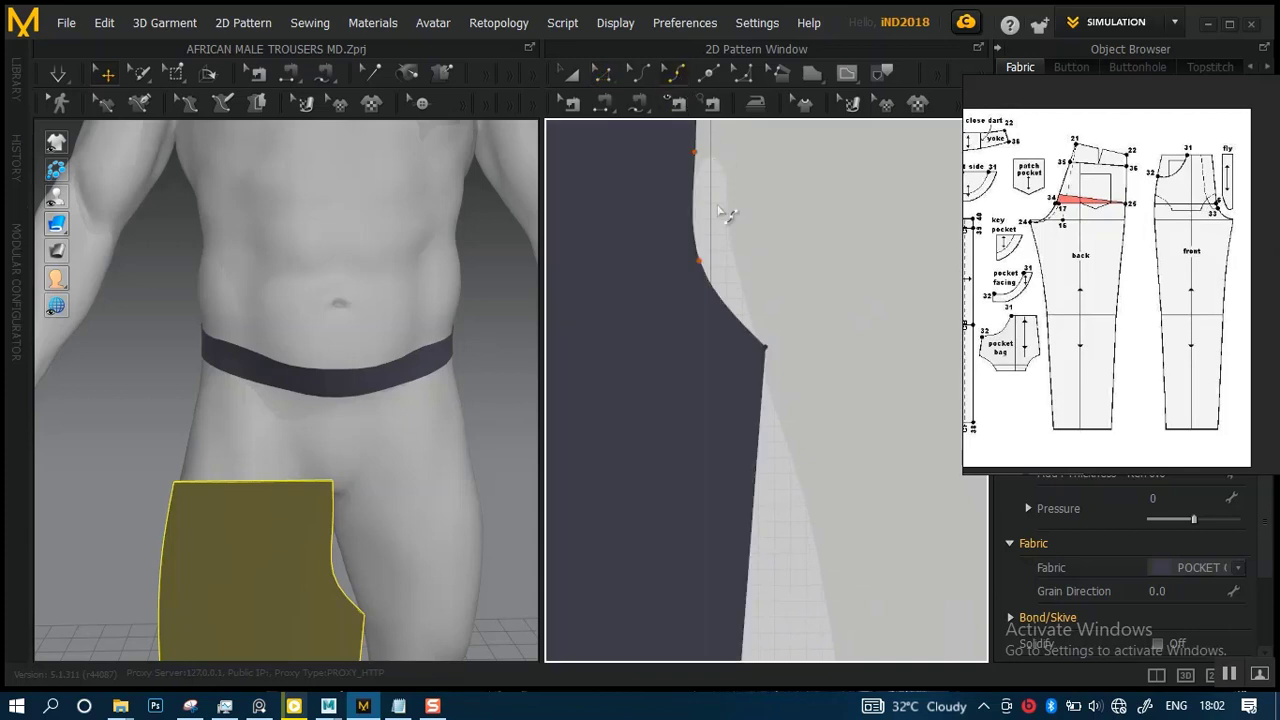
pyautogui.click(699, 262)
pyautogui.click(758, 319)
pyautogui.scroll(-4, 772, 362)
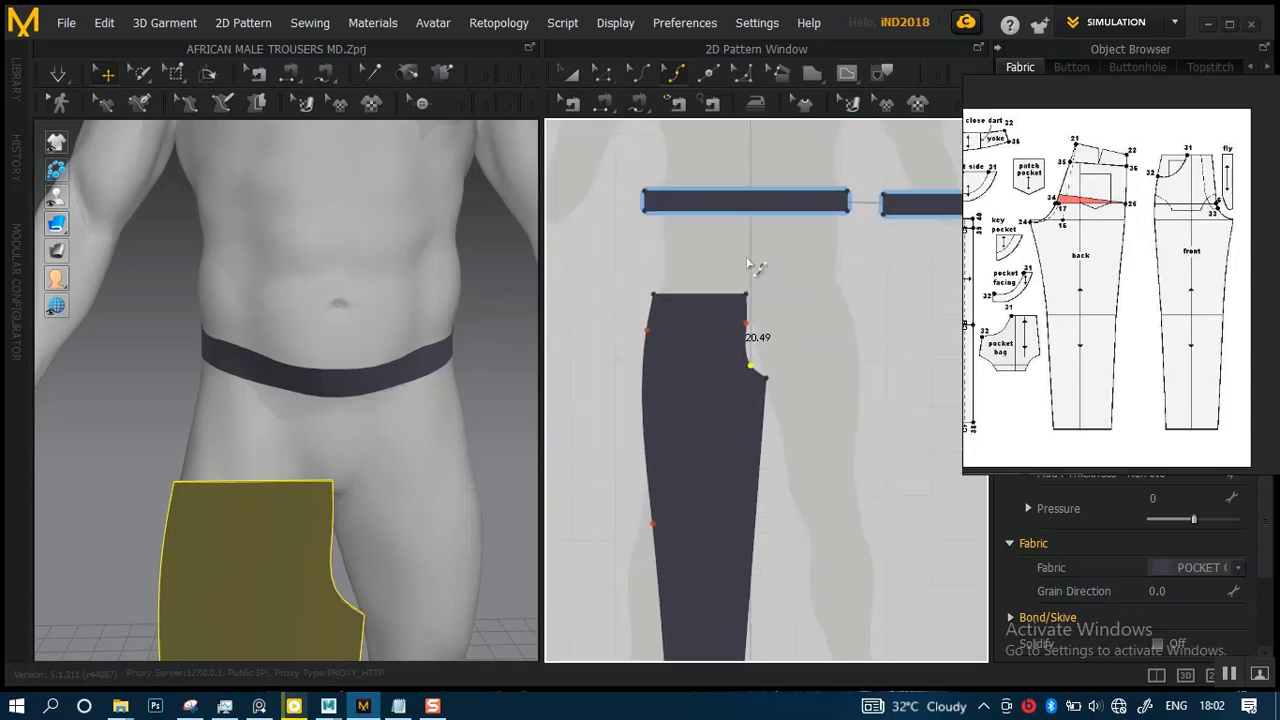
pyautogui.scroll(5, 772, 362)
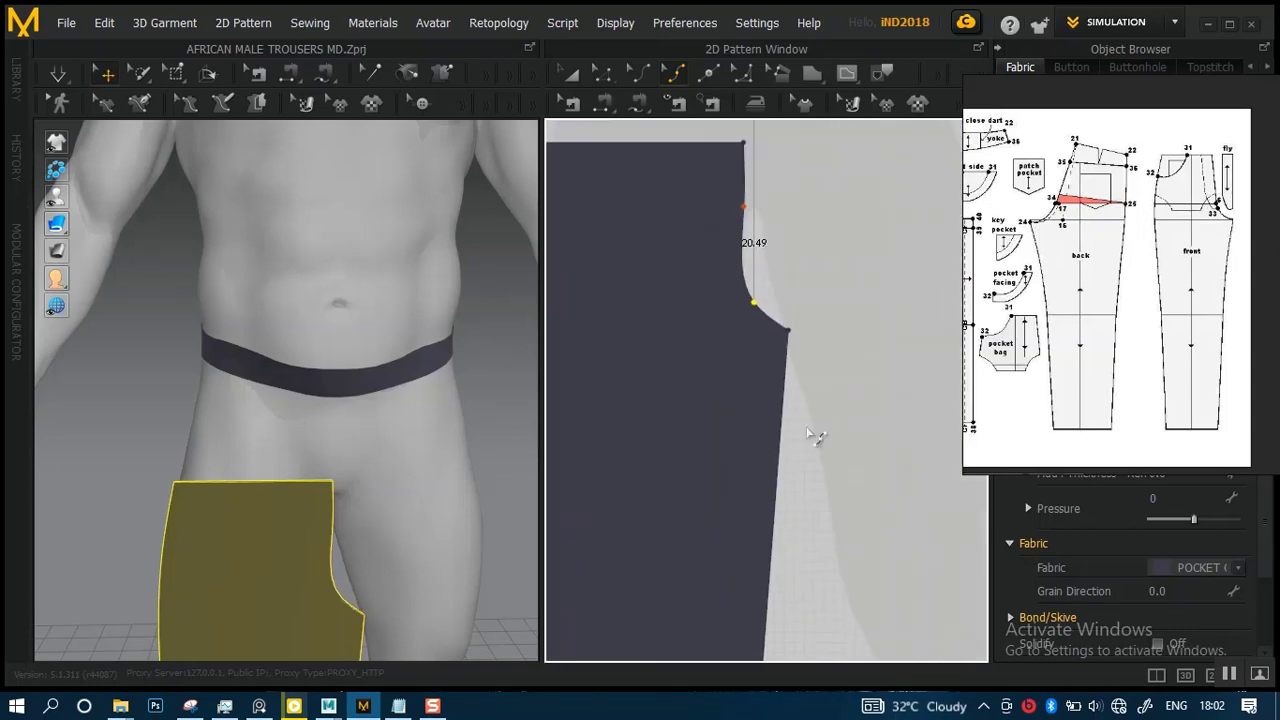
pyautogui.moveTo(784, 362); pyautogui.dragTo(799, 464, button='middle')
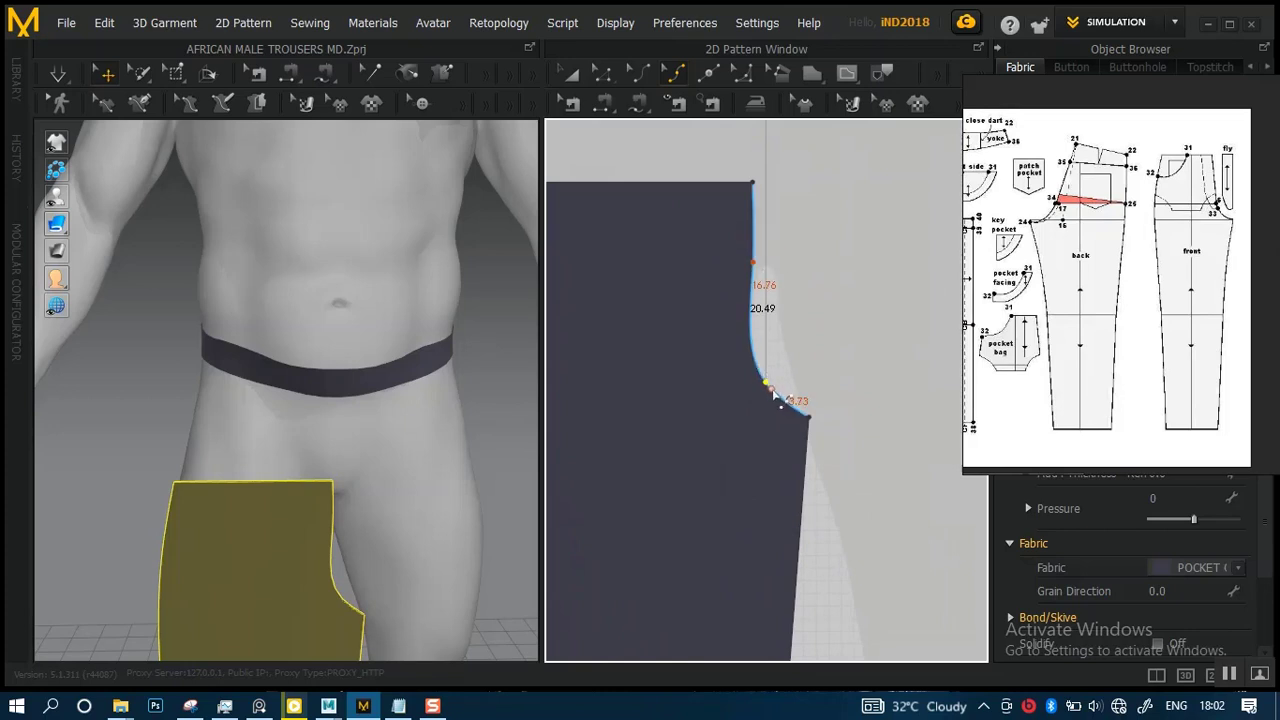
# - Raise the lower crotch curve point and fine-tune the upper curve point to keep the front rise nearly straight below the waist
pyautogui.moveTo(808, 347); pyautogui.dragTo(790, 340)
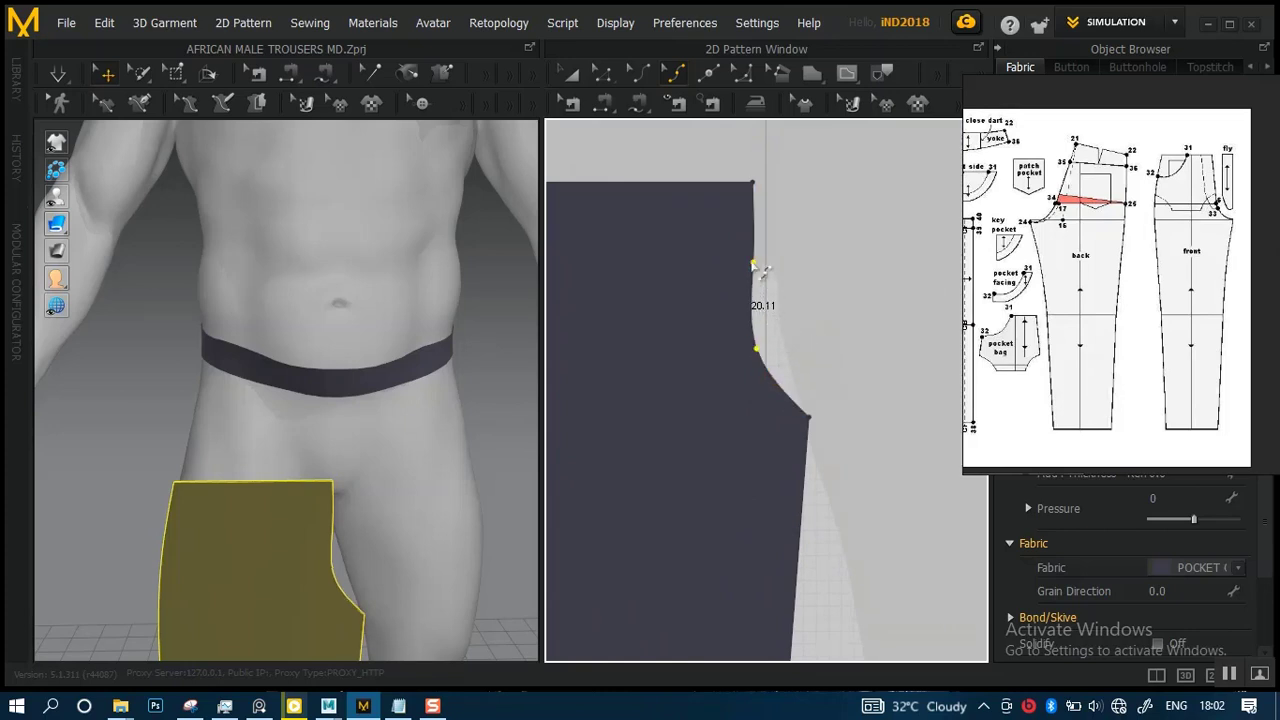
pyautogui.moveTo(757, 265); pyautogui.dragTo(750, 255)
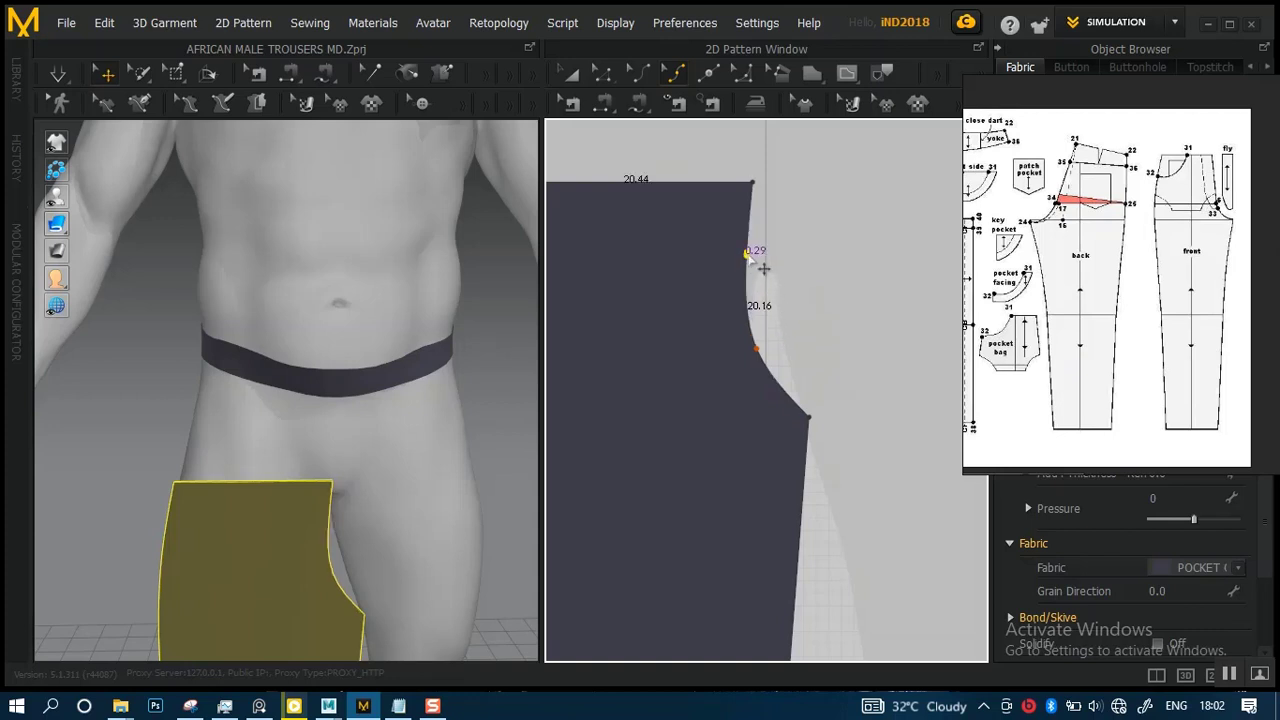
pyautogui.moveTo(766, 268); pyautogui.dragTo(768, 284)
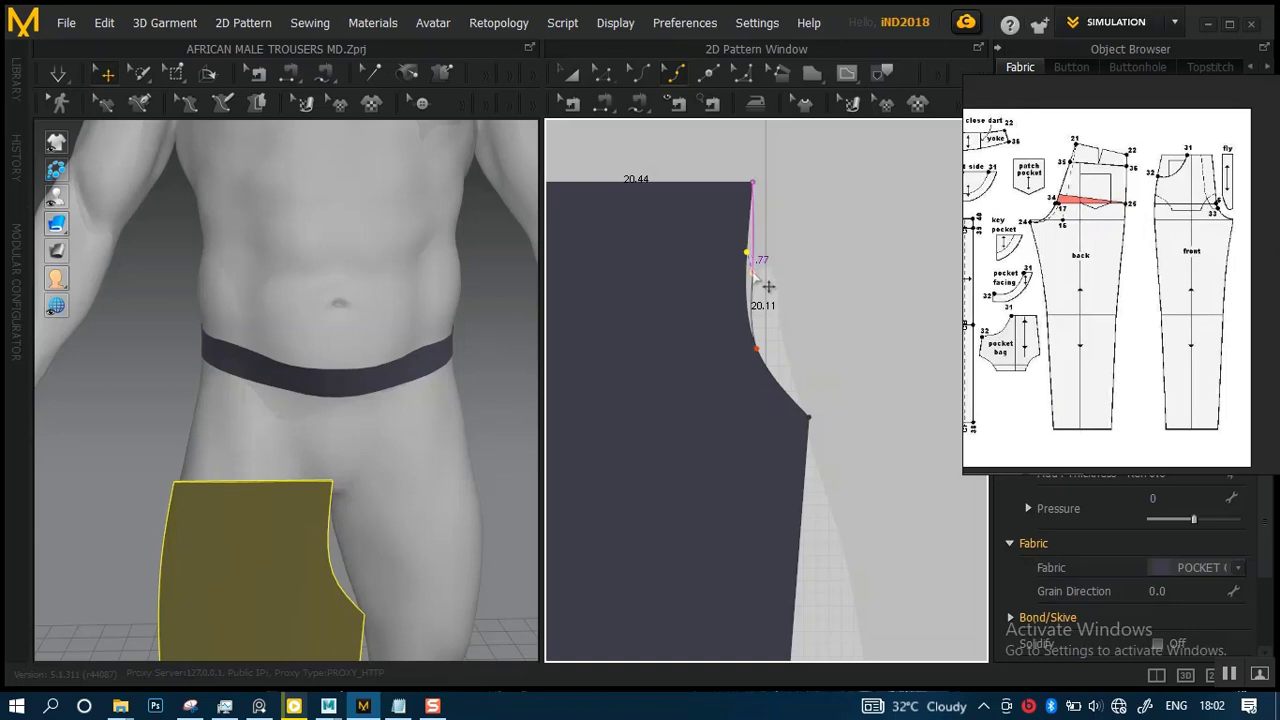
pyautogui.scroll(-3, 797, 302)
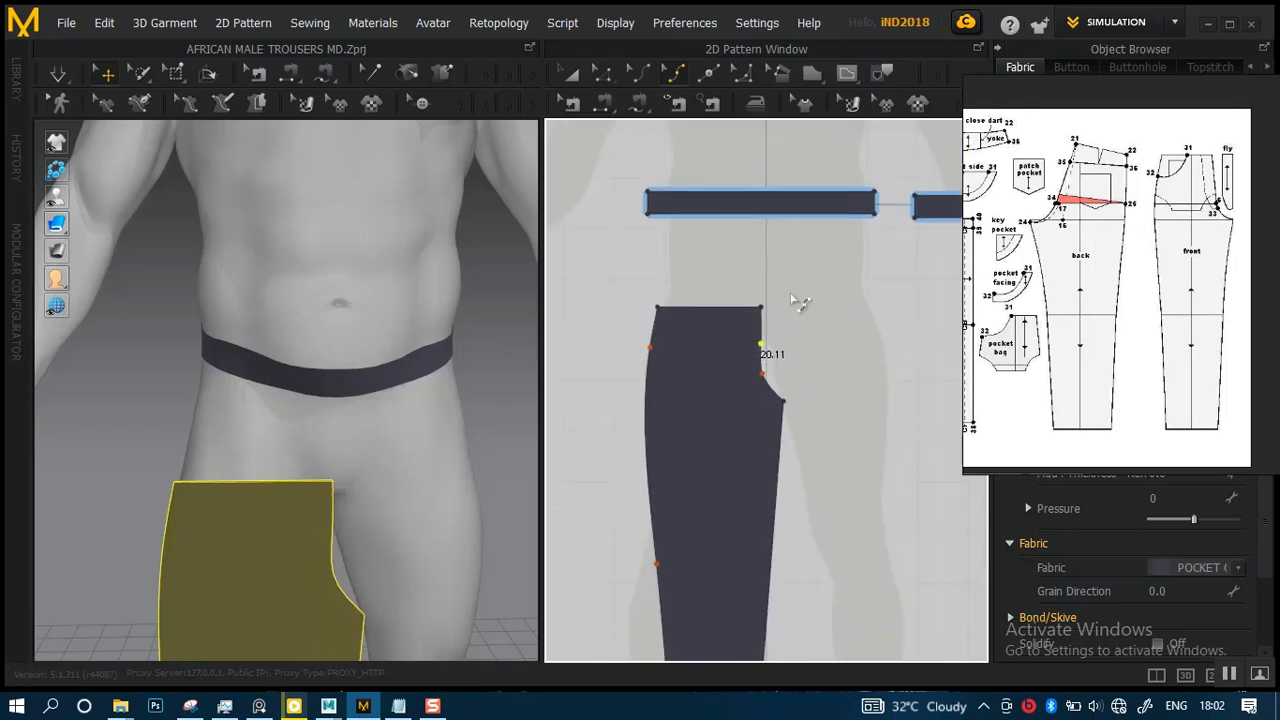
pyautogui.click(808, 300)
pyautogui.scroll(-3, 818, 320)
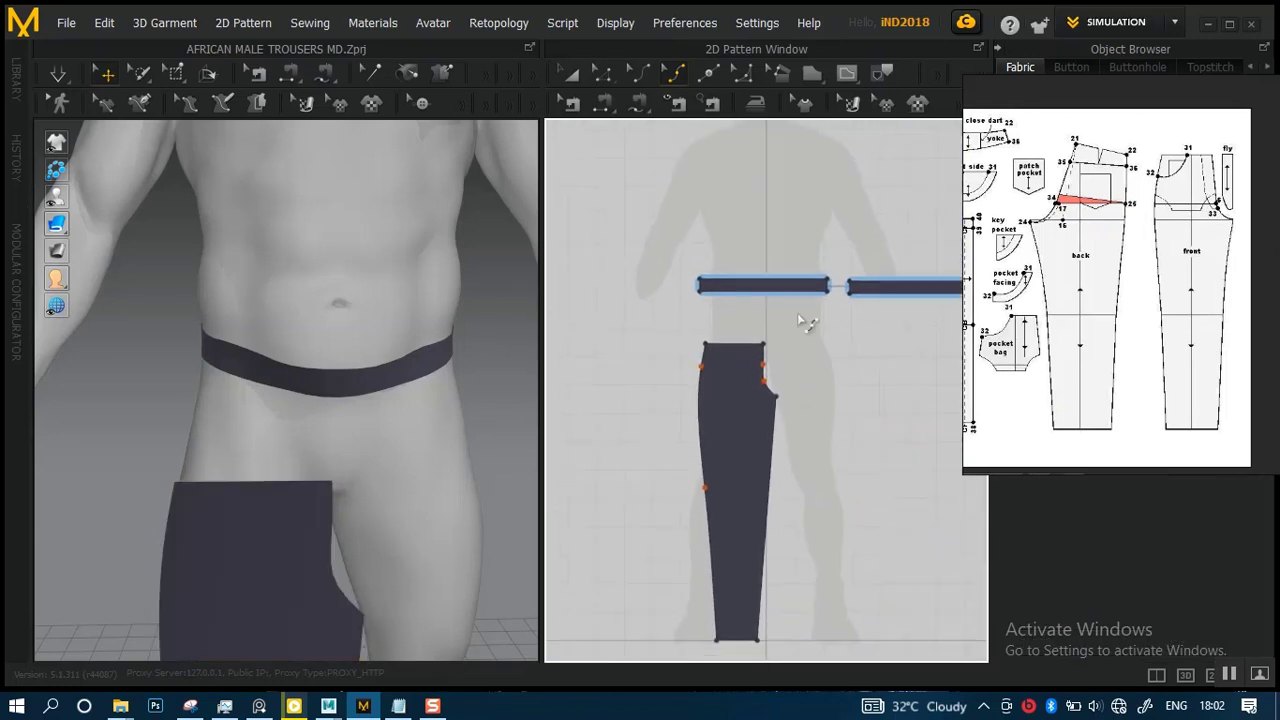
pyautogui.moveTo(800, 286); pyautogui.dragTo(795, 292, button='right')
# - Raise the front leg panel in the 3D view until its top edge sits level with the waistband
pyautogui.click(572, 74)
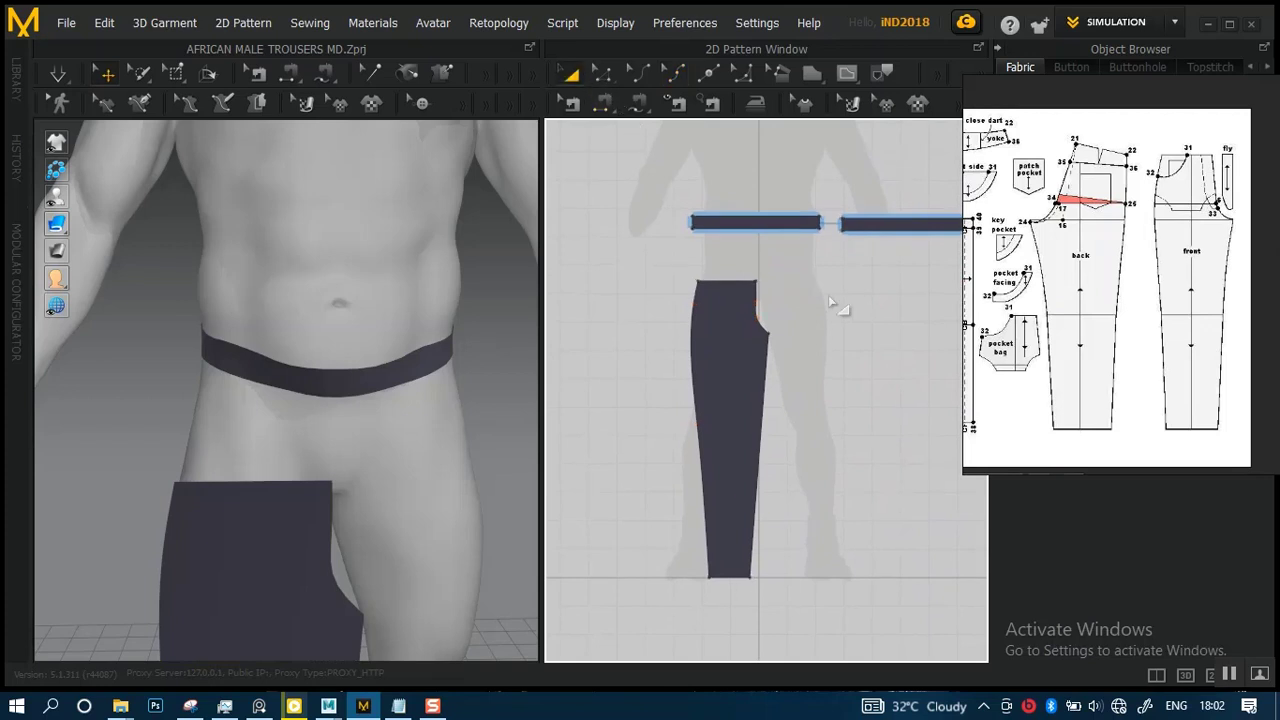
pyautogui.scroll(5, 811, 386)
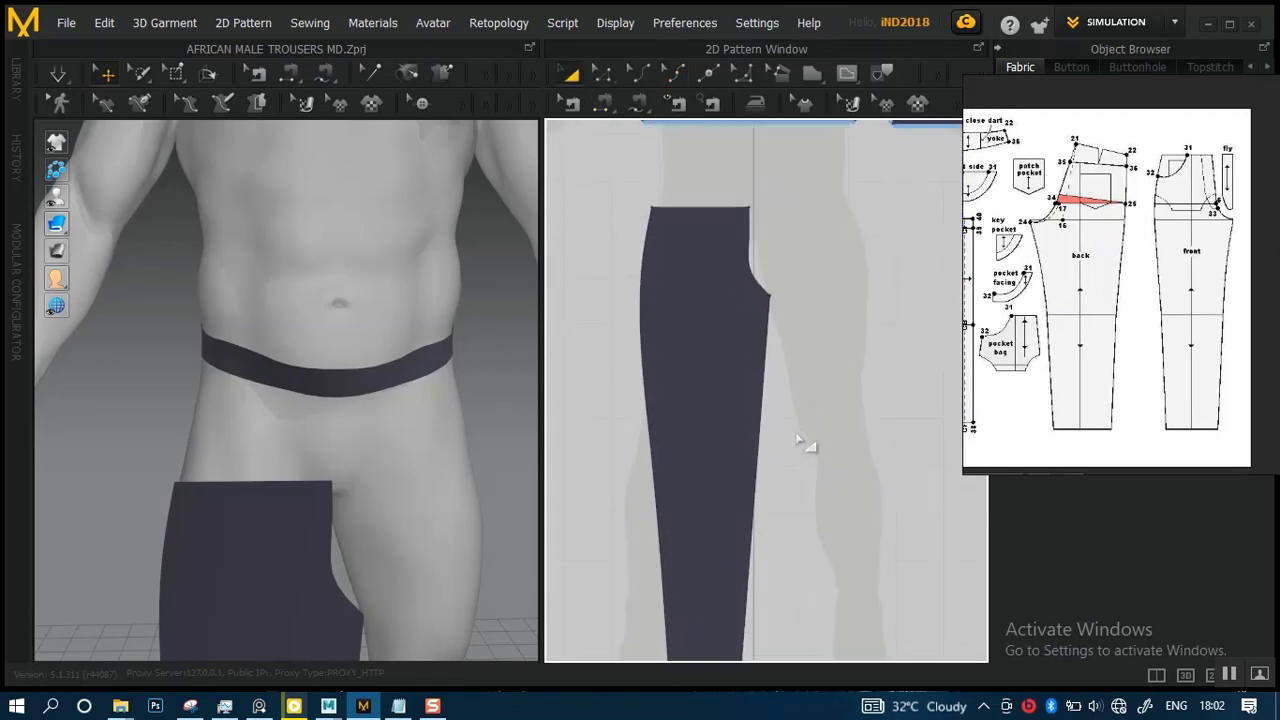
pyautogui.scroll(-5, 409, 527)
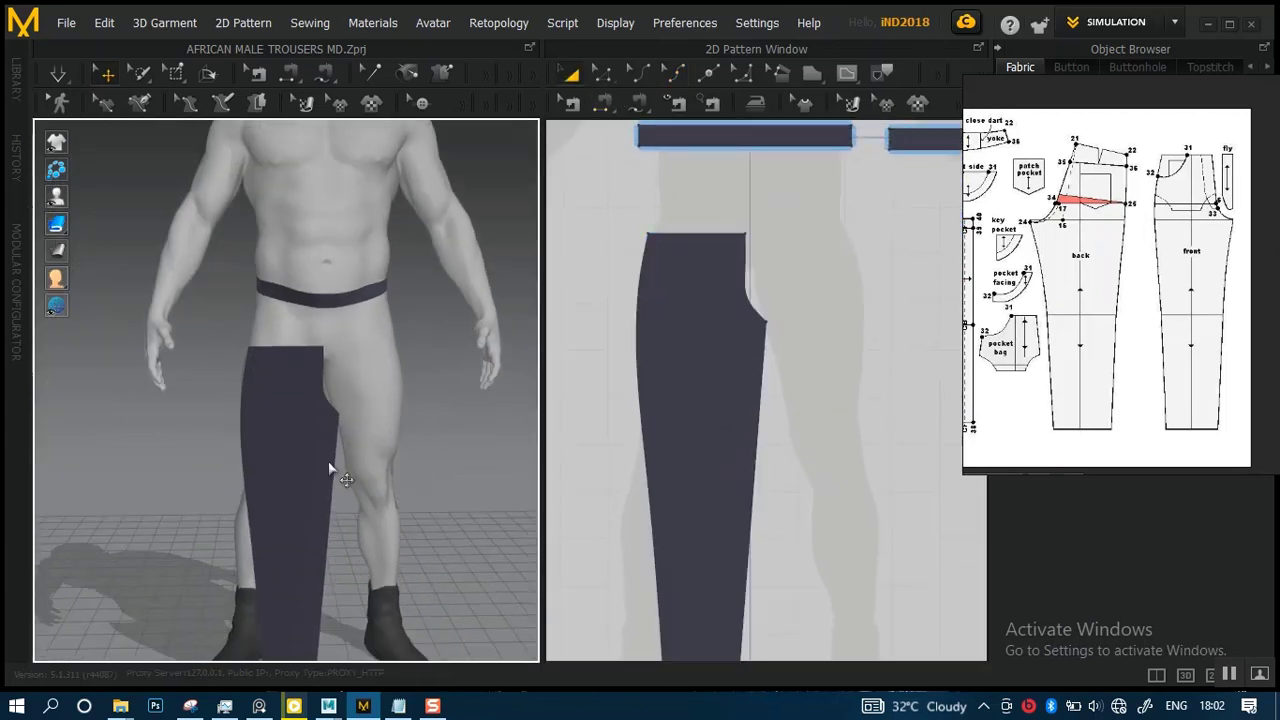
pyautogui.click(307, 470)
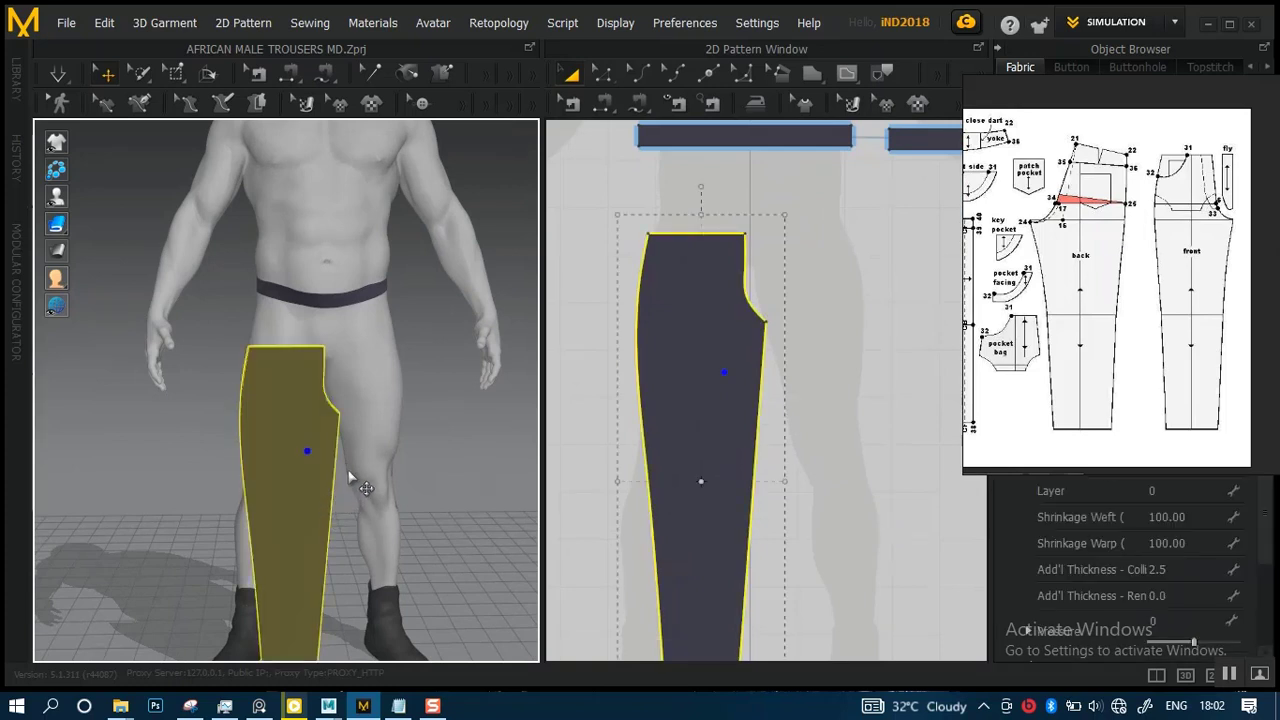
pyautogui.click(604, 302)
pyautogui.click(300, 480)
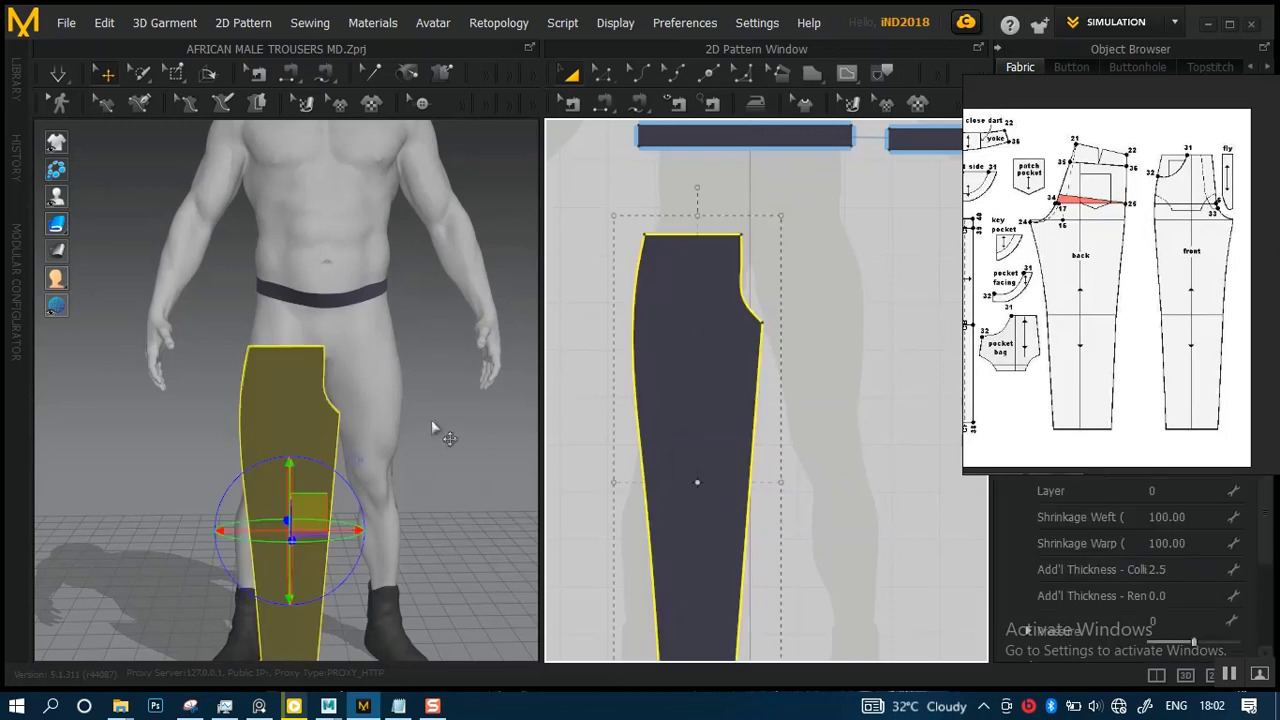
pyautogui.moveTo(409, 443); pyautogui.dragTo(393, 474, button='right')
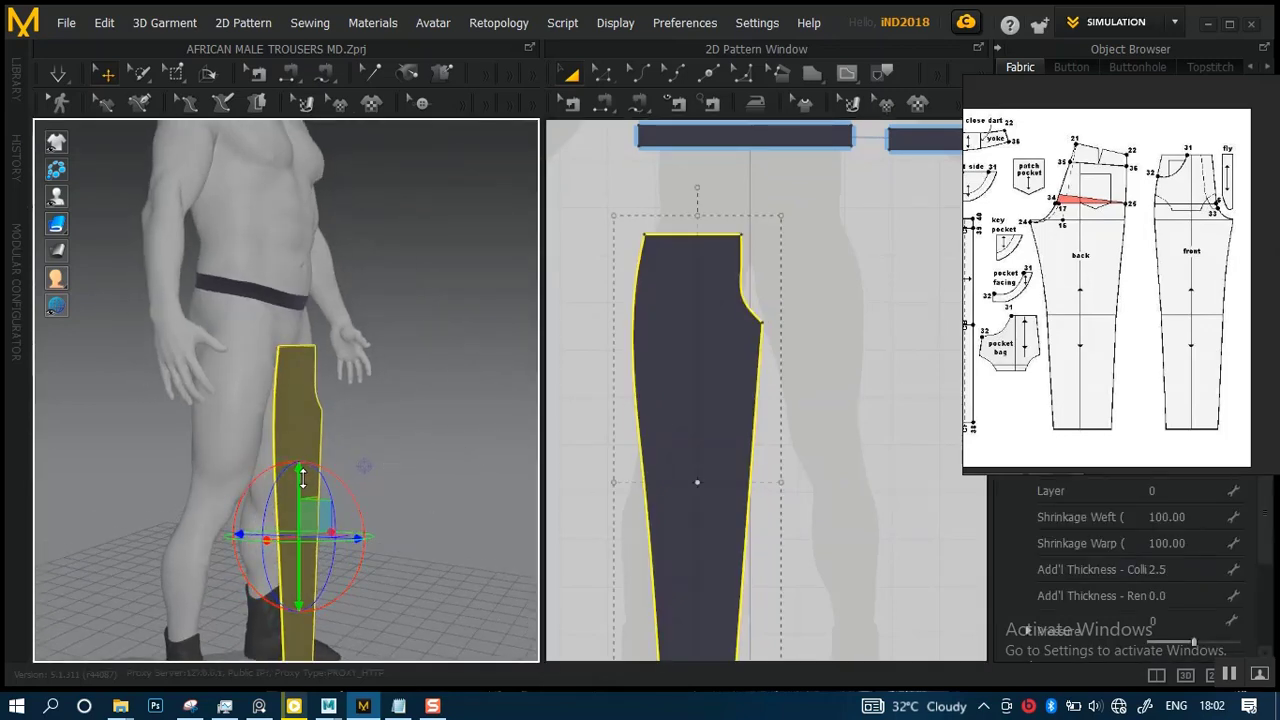
pyautogui.moveTo(302, 480); pyautogui.dragTo(302, 429)
# - Shift the raised front leg panel slightly forward in 3D so it stands clear of the avatar's leg
pyautogui.moveTo(470, 436); pyautogui.dragTo(331, 394, button='right')
pyautogui.scroll(5, 425, 425)
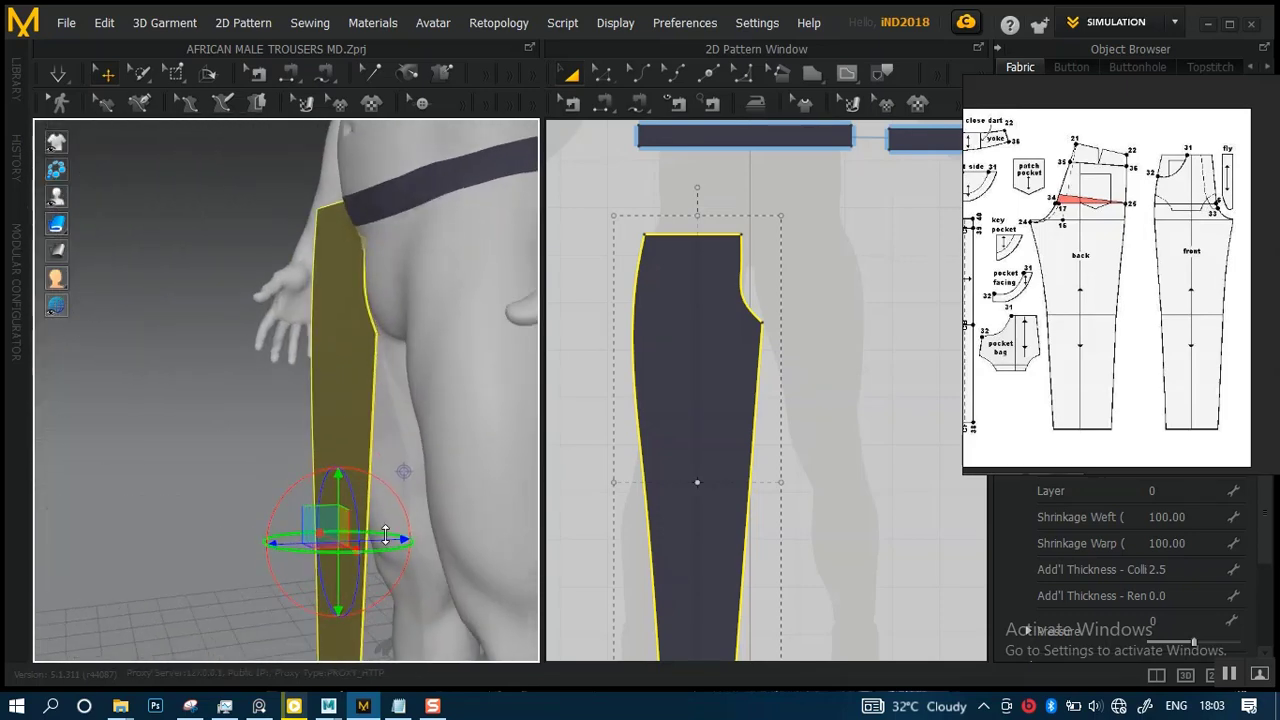
pyautogui.moveTo(385, 535); pyautogui.dragTo(388, 430)
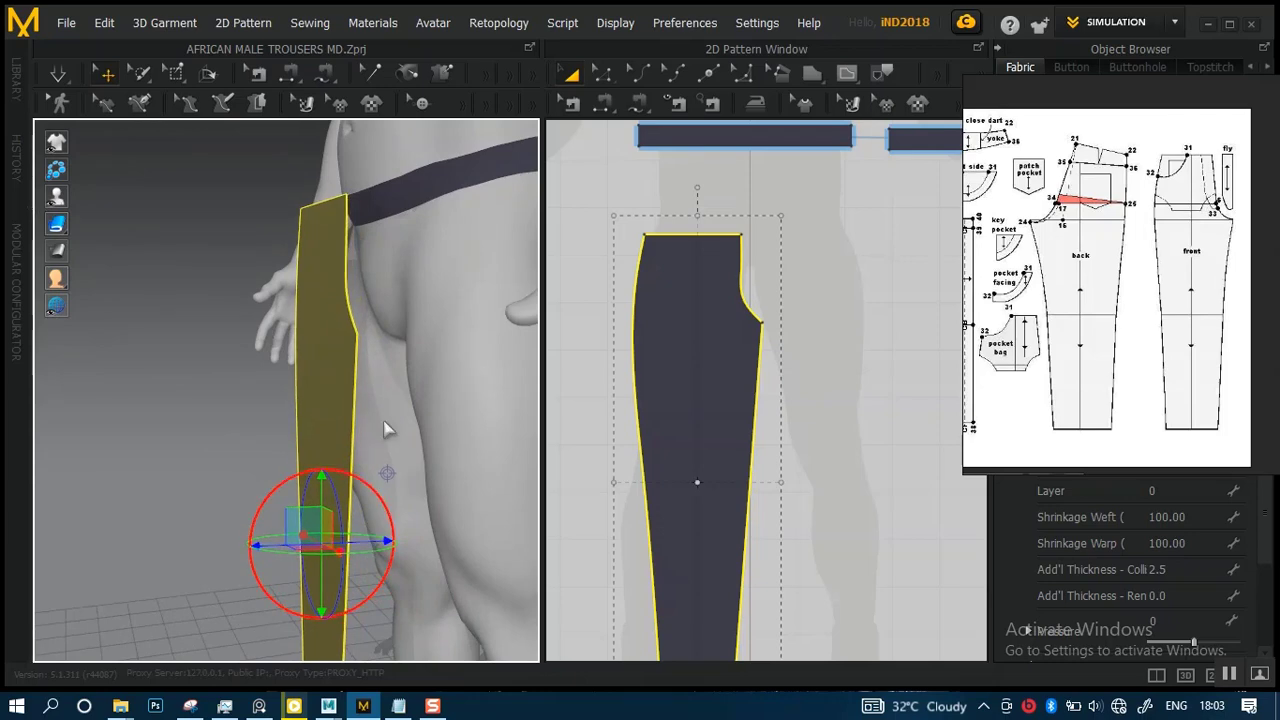
pyautogui.moveTo(388, 430); pyautogui.dragTo(486, 354, button='right')
pyautogui.scroll(-5, 434, 314)
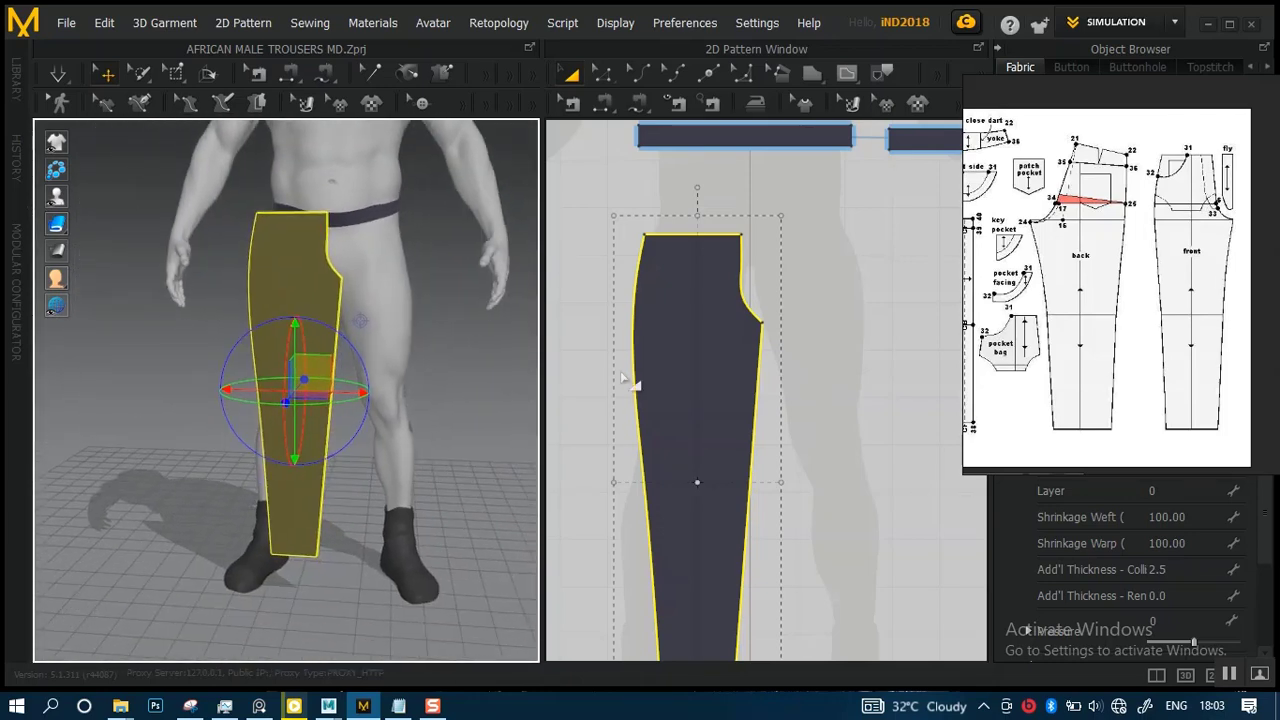
# - Clone the front leg panel as a Symmetric Pattern (with Sewing) and place it level with the original, about 41.23 away
pyautogui.scroll(-2, 822, 400)
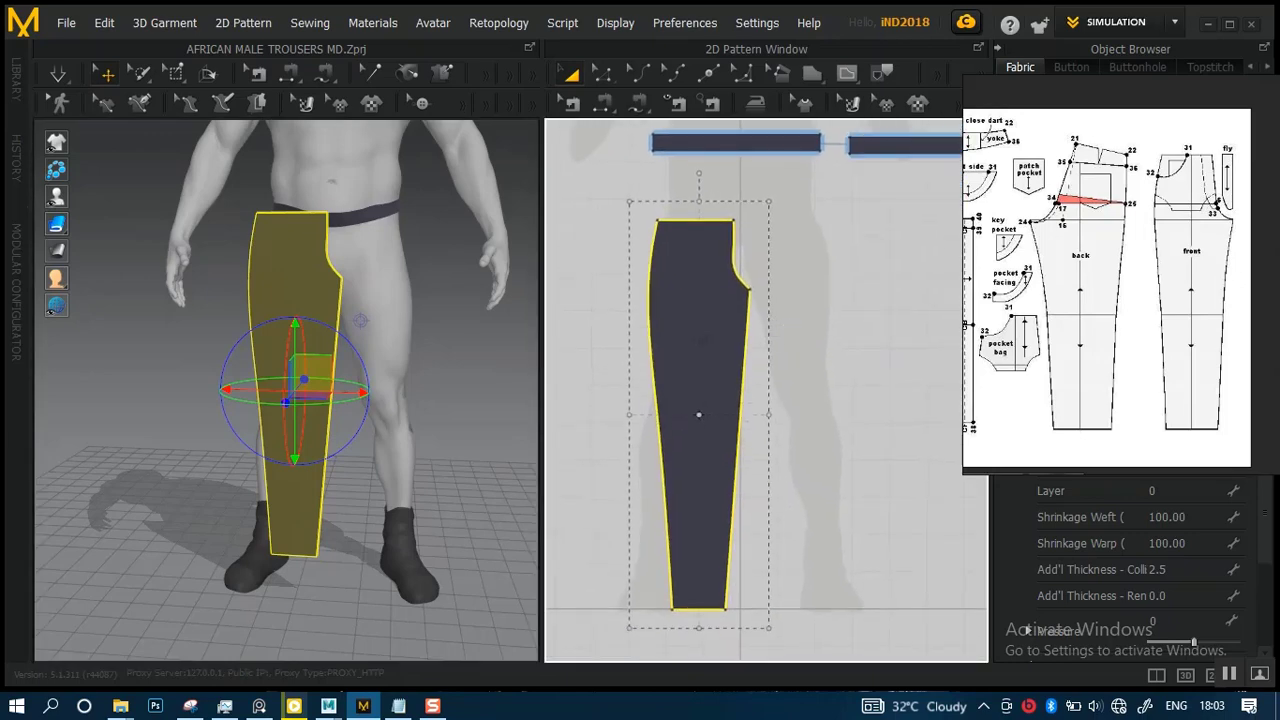
pyautogui.rightClick(655, 322)
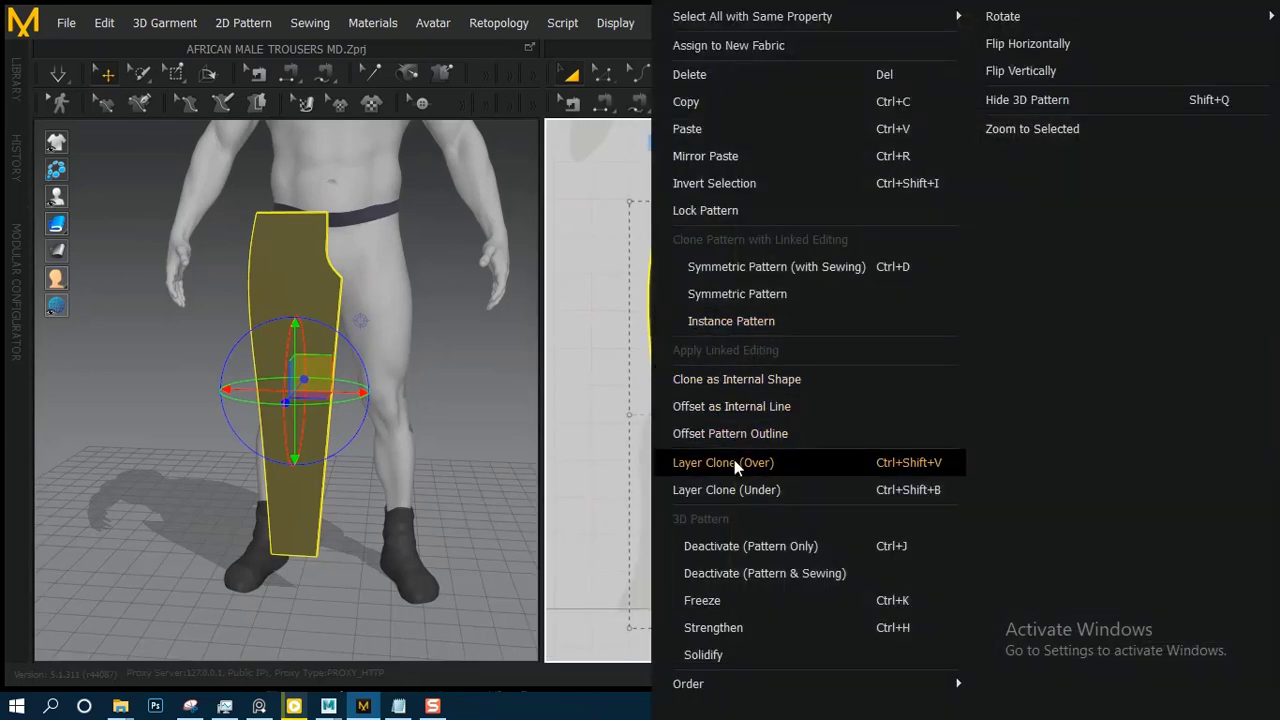
pyautogui.click(749, 267)
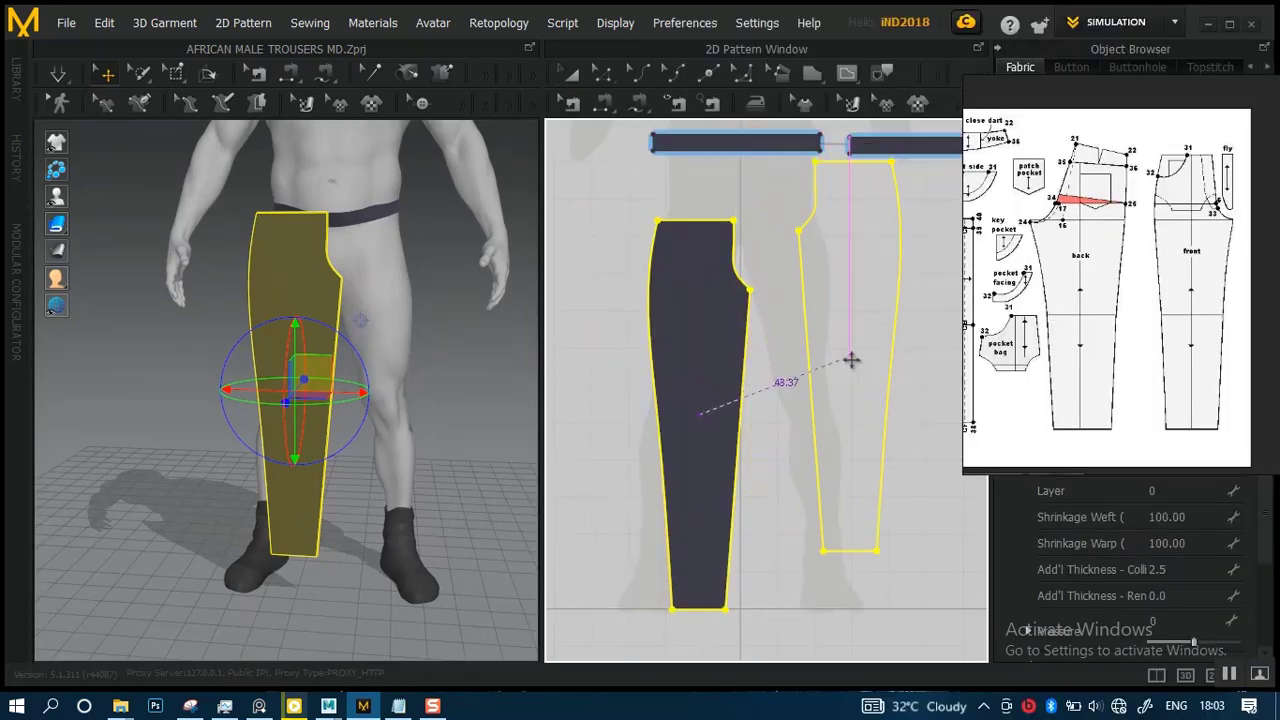
pyautogui.click(849, 430)
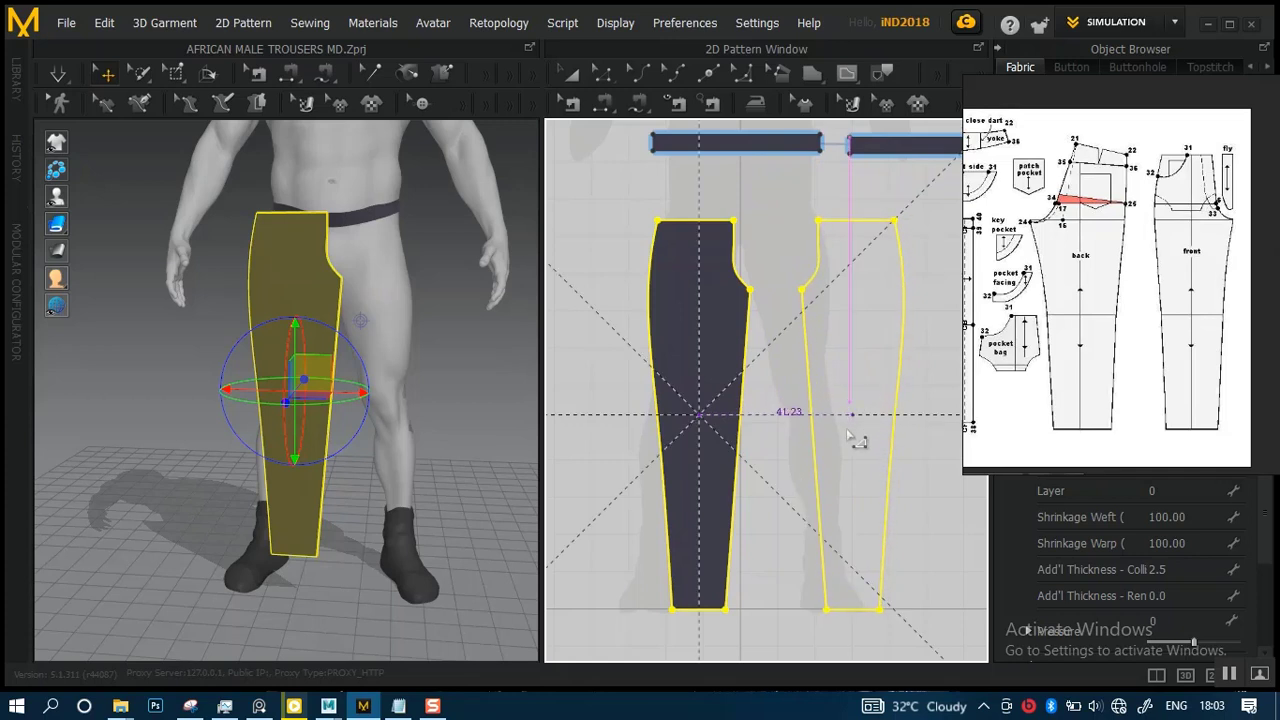
pyautogui.click(801, 456)
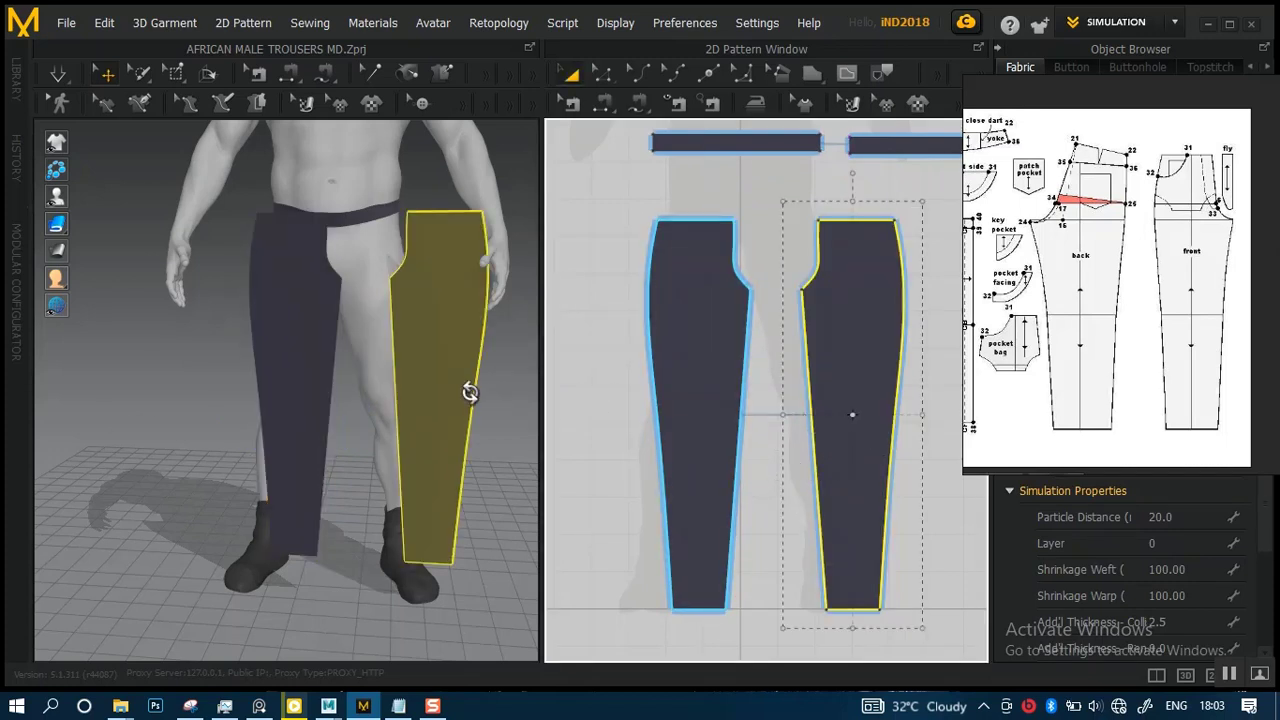
# - Move the mirrored leg panel inward in 3D so it hangs in front of the avatar's other leg
pyautogui.moveTo(466, 389); pyautogui.dragTo(452, 391, button='right')
pyautogui.scroll(2, 635, 397)
pyautogui.scroll(1, 898, 378)
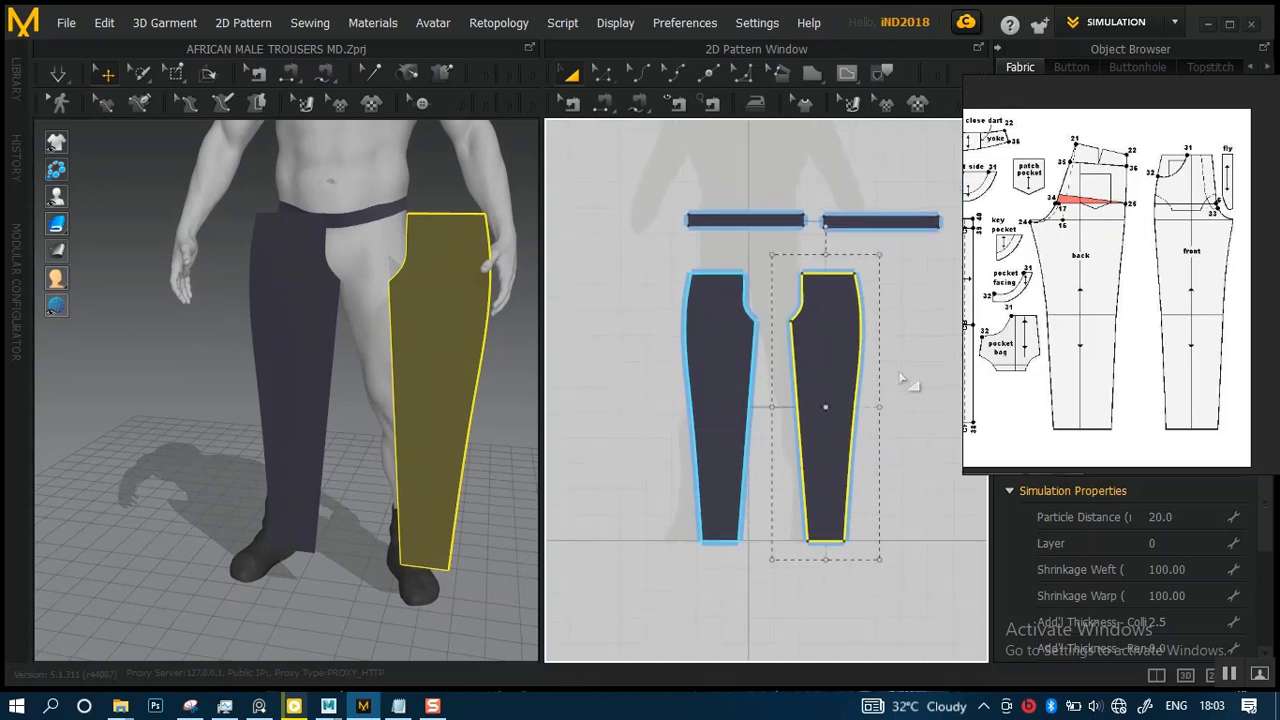
pyautogui.click(898, 388)
pyautogui.click(830, 405)
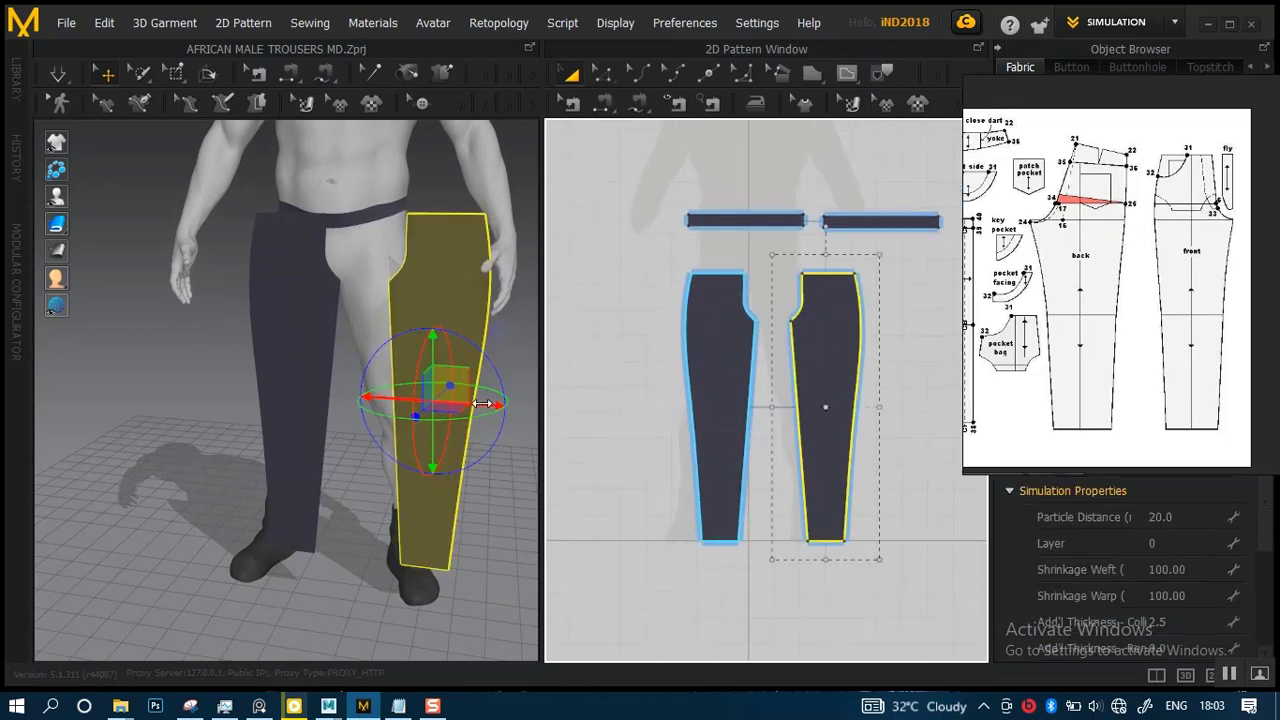
pyautogui.moveTo(484, 403); pyautogui.dragTo(450, 403)
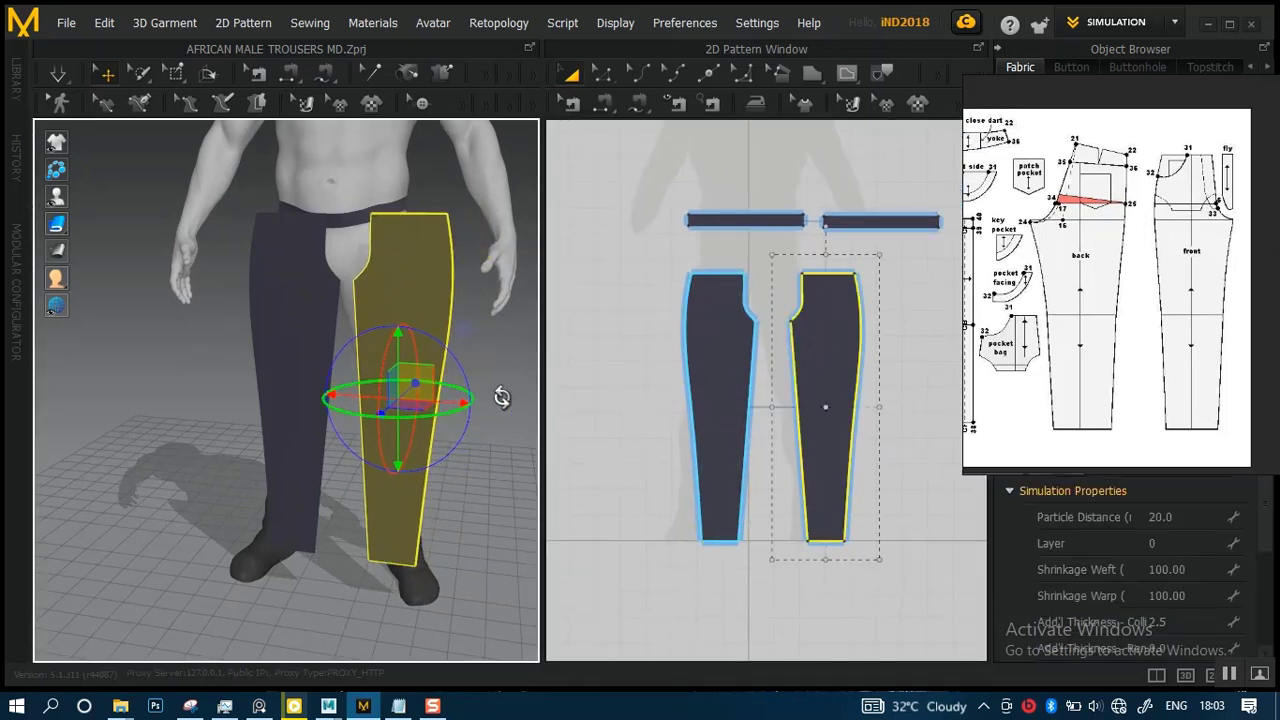
pyautogui.moveTo(502, 397); pyautogui.dragTo(566, 363, button='right')
pyautogui.scroll(-2, 516, 366)
pyautogui.moveTo(497, 391); pyautogui.dragTo(477, 397, button='right')
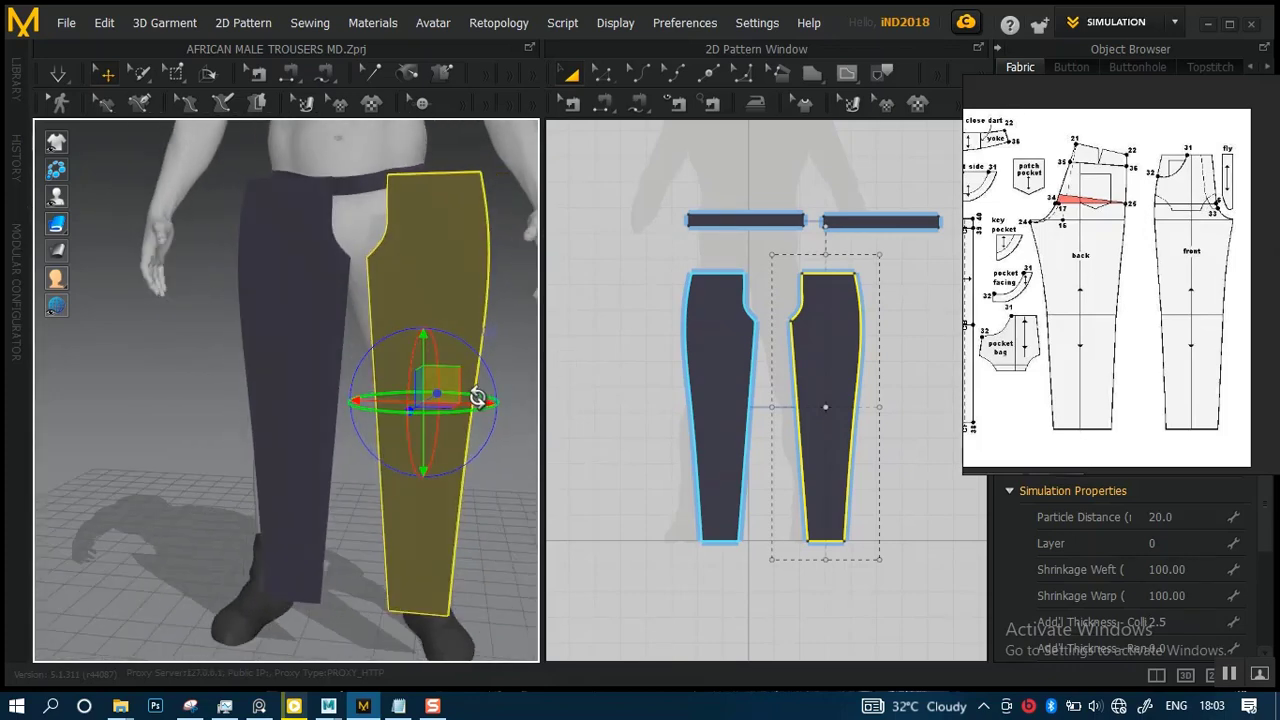
pyautogui.moveTo(478, 399); pyautogui.dragTo(497, 394)
pyautogui.scroll(4, 1080, 308)
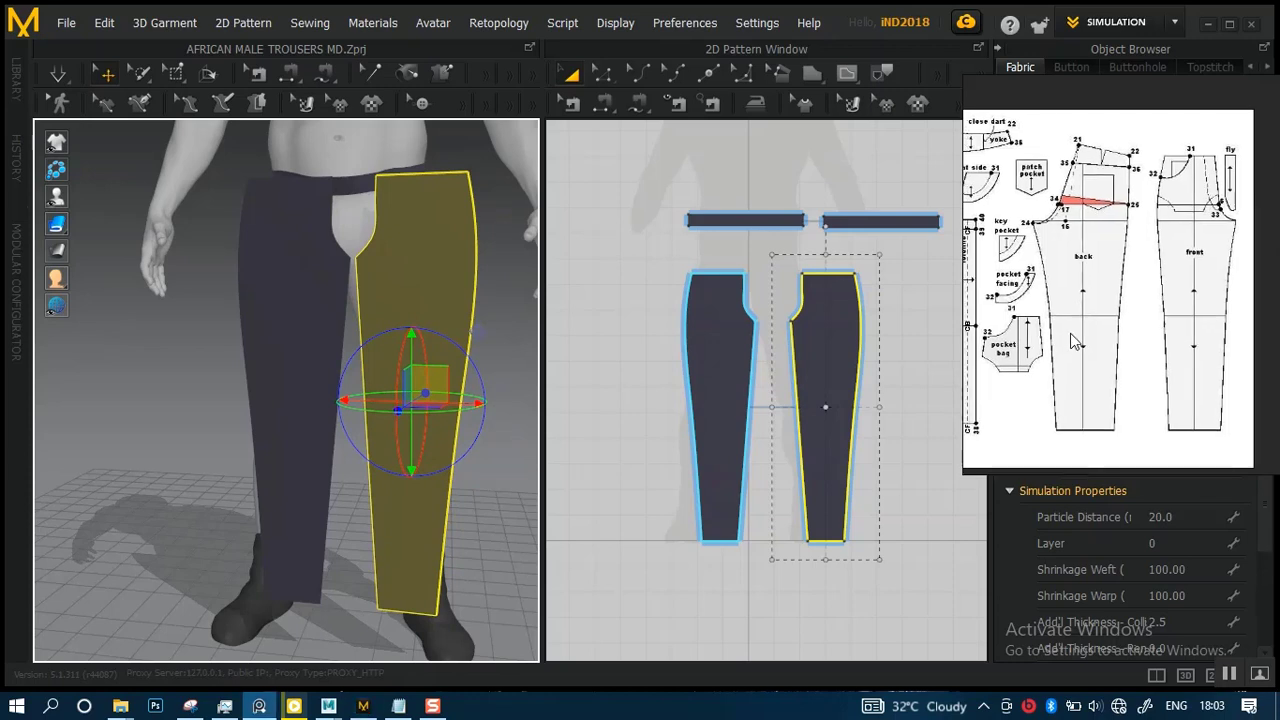
# - Copy the original front leg panel and paste it level with the front pair in 2D, about 105.74 from the original
pyautogui.moveTo(1106, 341); pyautogui.dragTo(1091, 342)
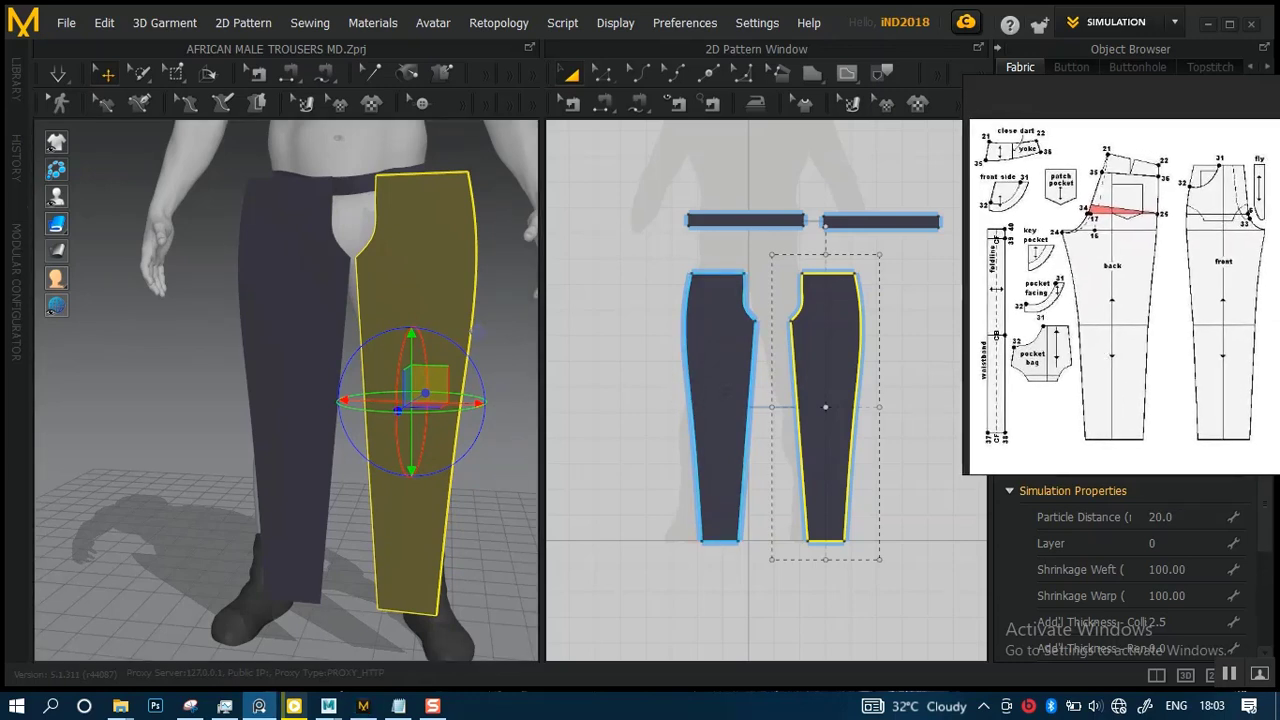
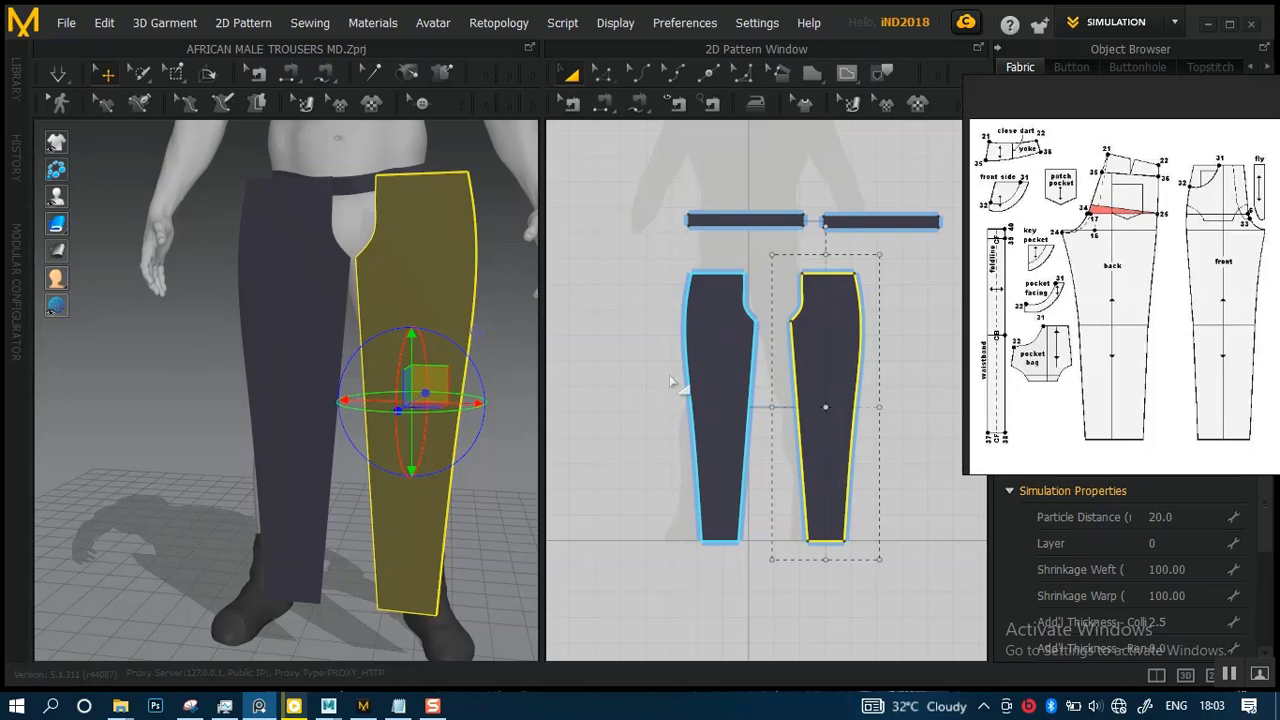
pyautogui.scroll(3, 689, 409)
pyautogui.scroll(-1, 689, 409)
pyautogui.moveTo(689, 409); pyautogui.dragTo(692, 403, button='middle')
pyautogui.click(672, 368)
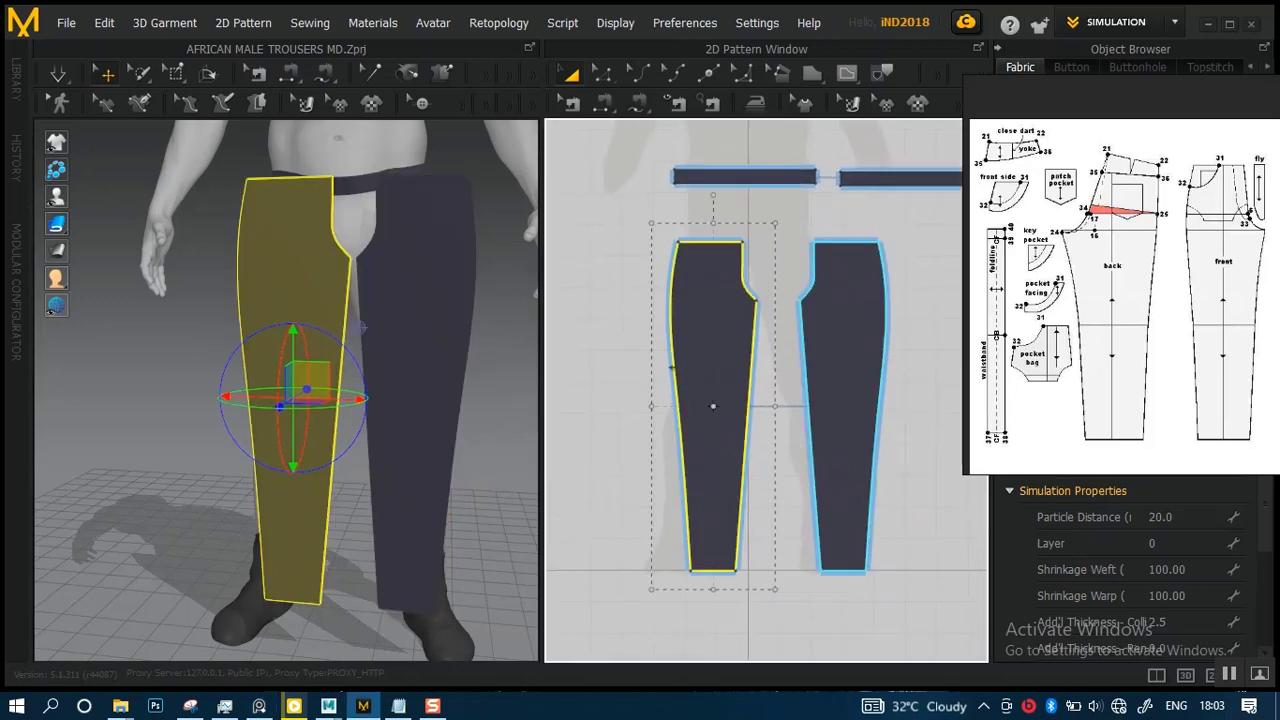
pyautogui.rightClick(695, 300)
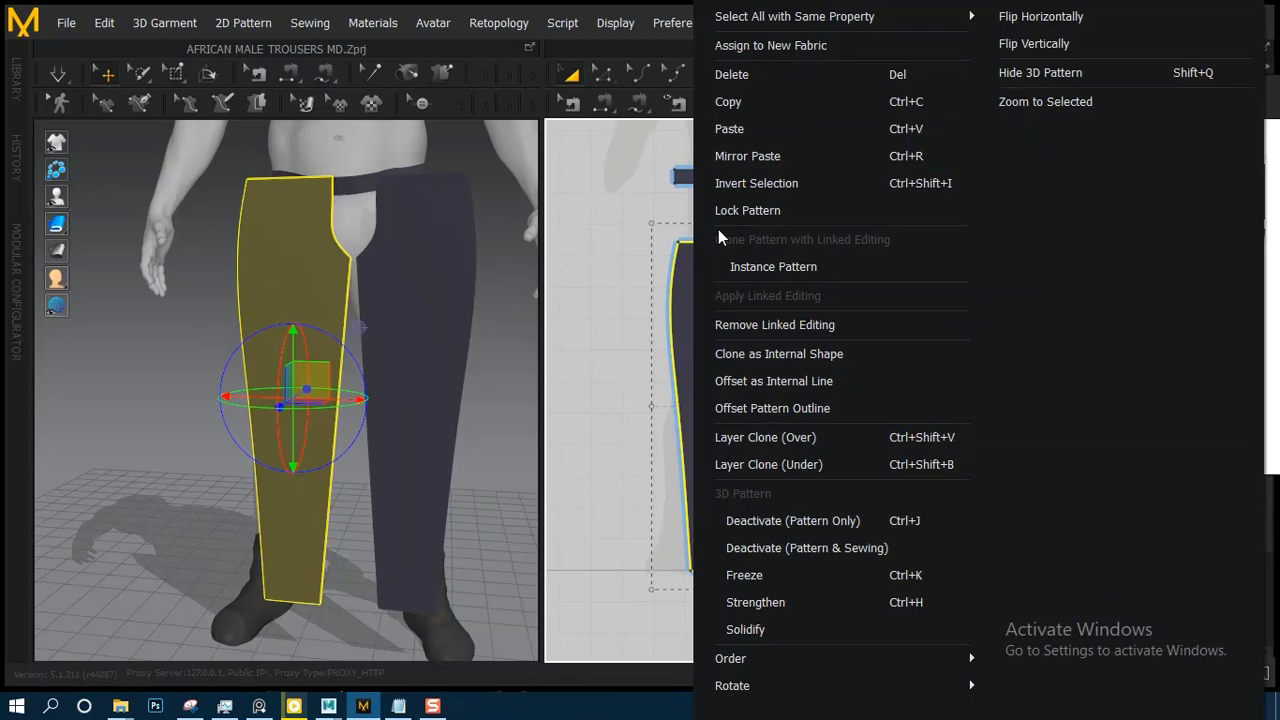
pyautogui.click(745, 101)
pyautogui.scroll(-5, 800, 385)
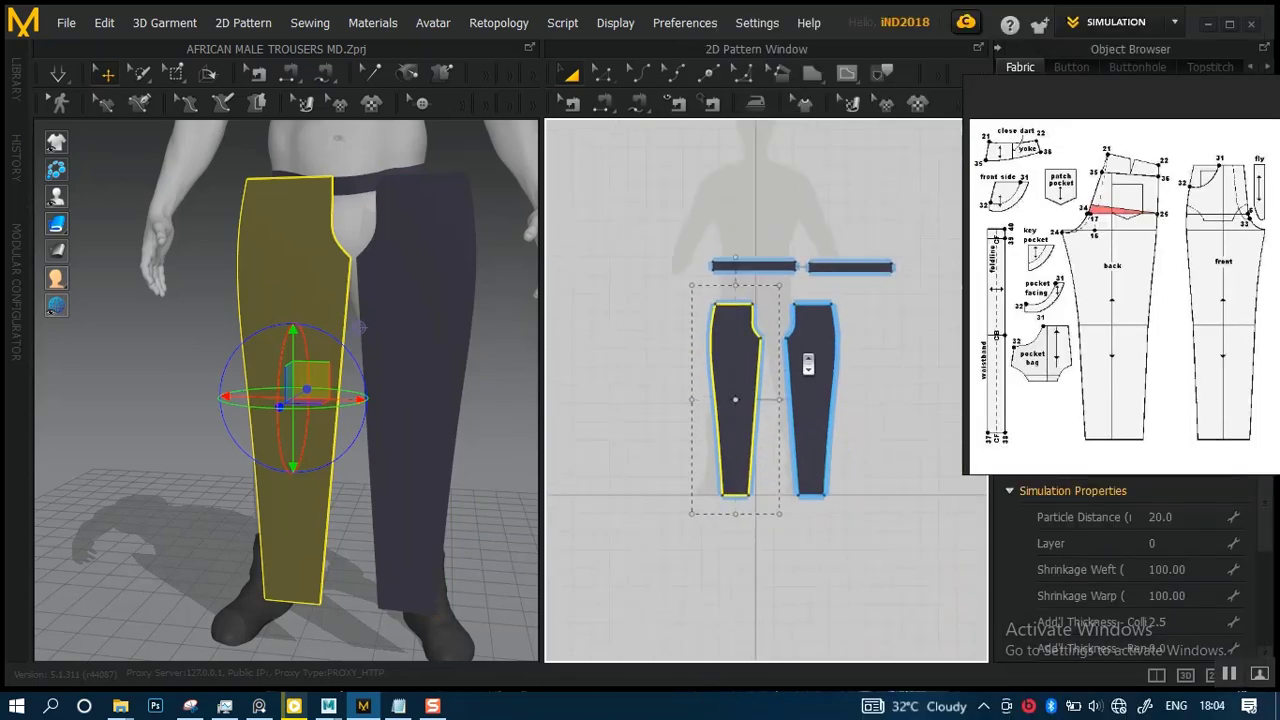
pyautogui.moveTo(814, 364); pyautogui.dragTo(706, 389, button='middle')
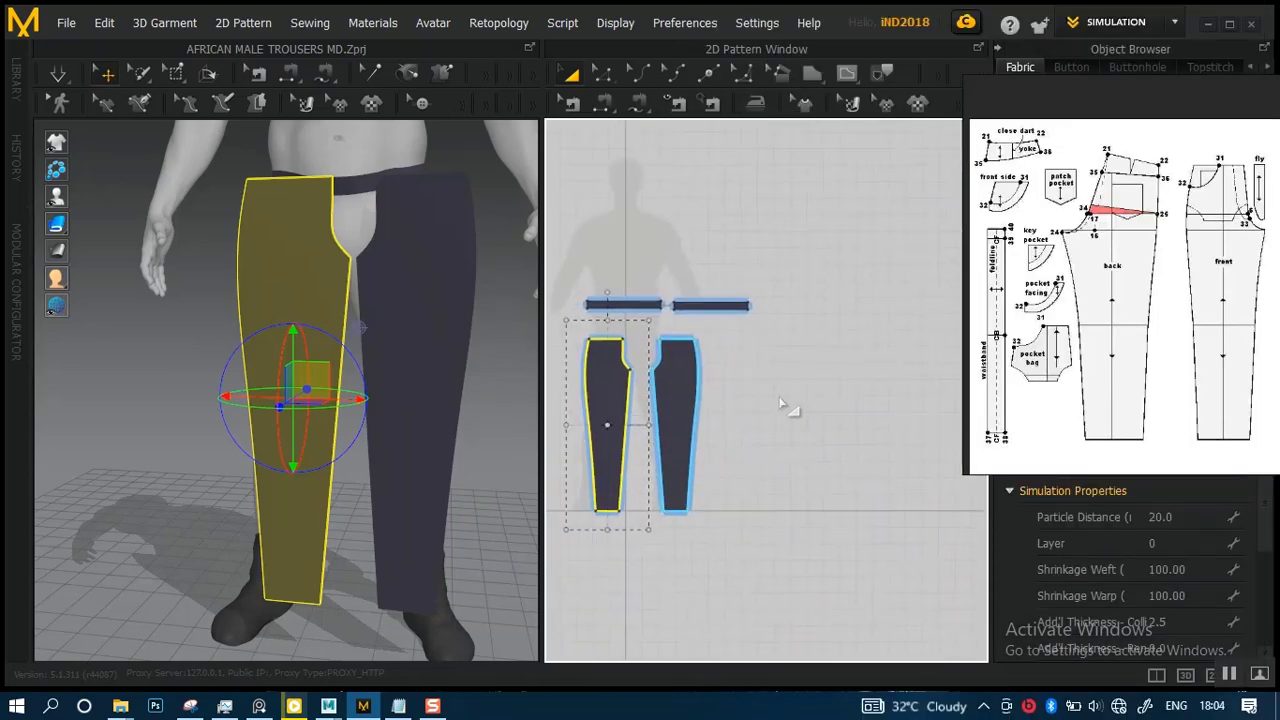
pyautogui.hotkey('ctrl', 'v')
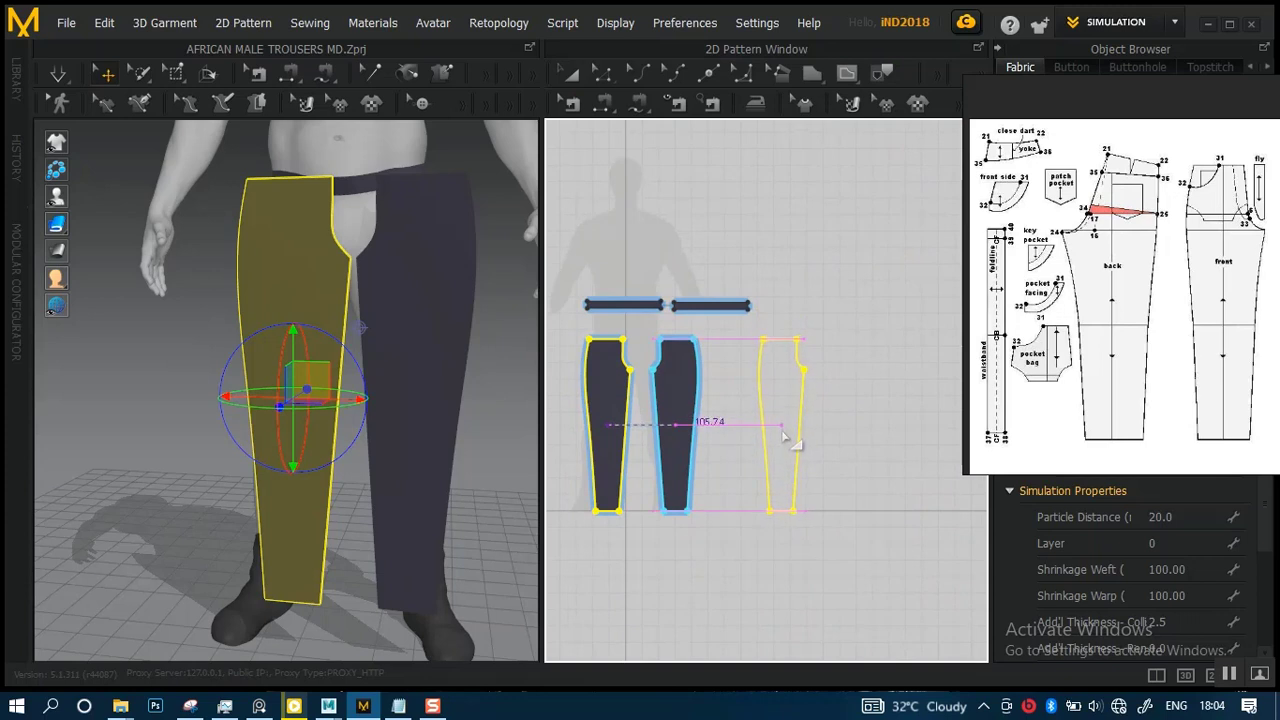
pyautogui.click(783, 434)
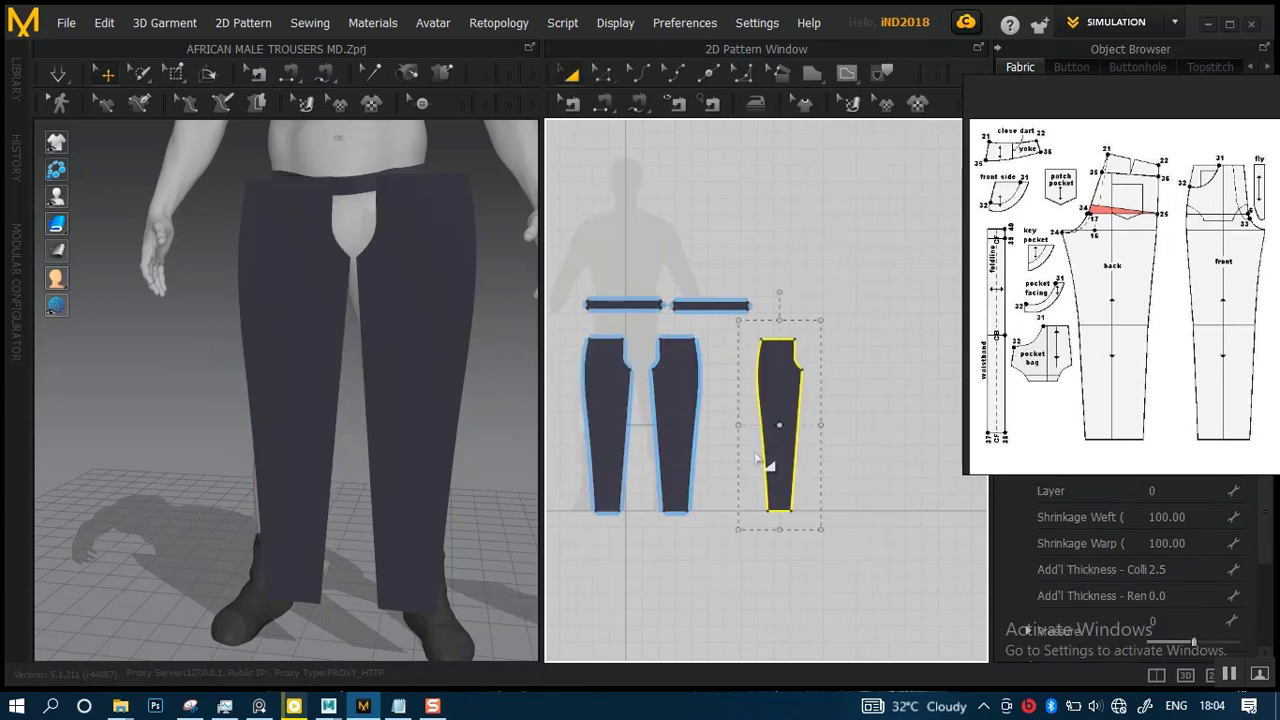
# - Flip the pasted leg panel horizontally so its crotch curve faces the front panels, as in the back reference
pyautogui.scroll(4, 866, 365)
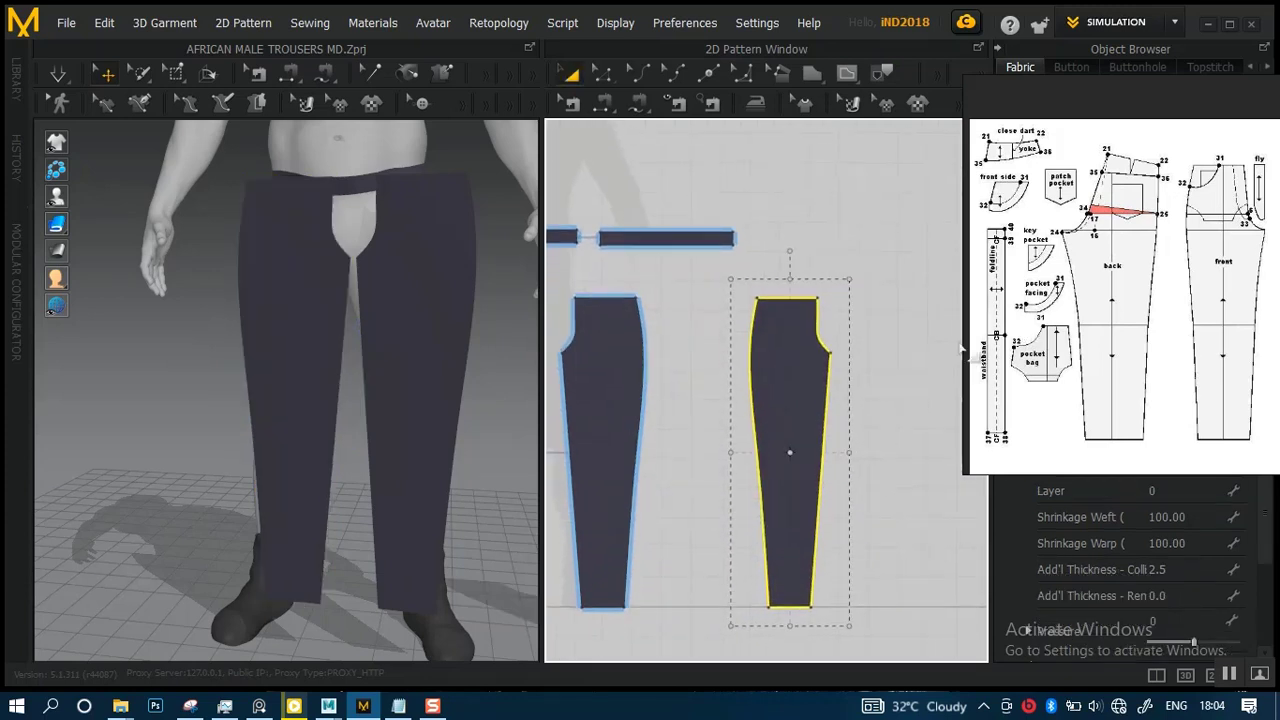
pyautogui.scroll(-1, 850, 345)
pyautogui.scroll(2, 845, 345)
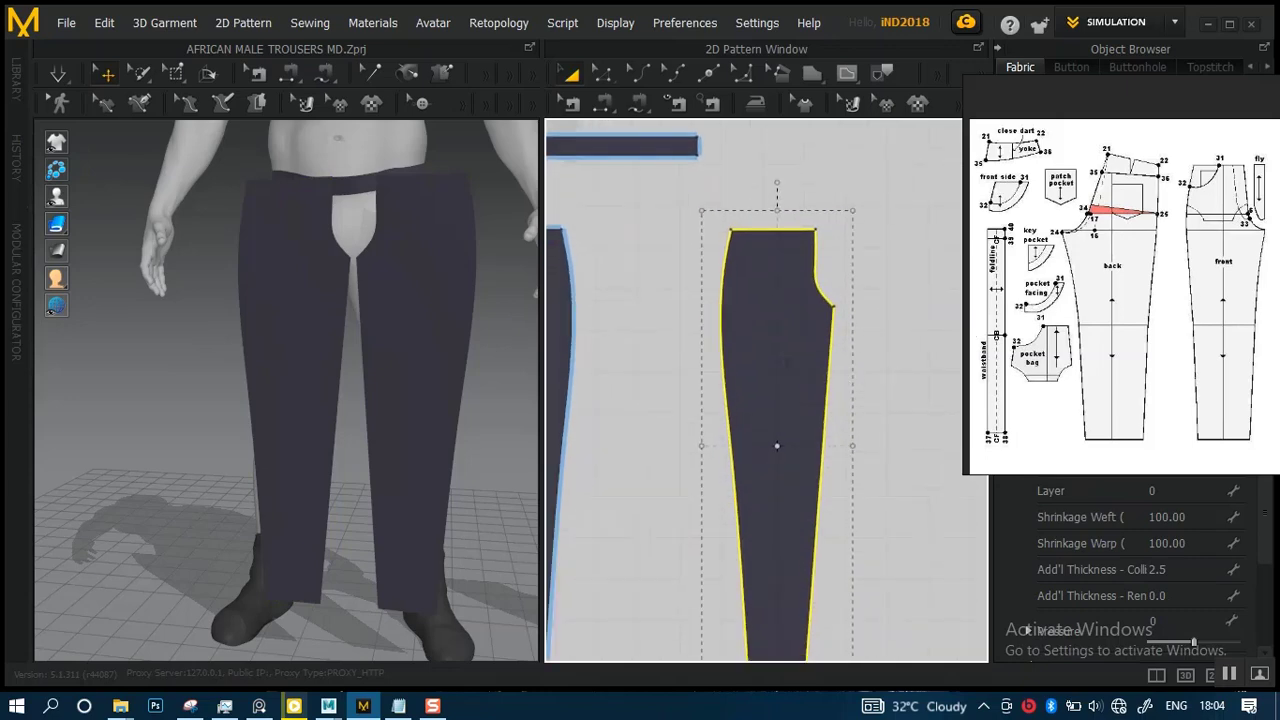
pyautogui.rightClick(786, 354)
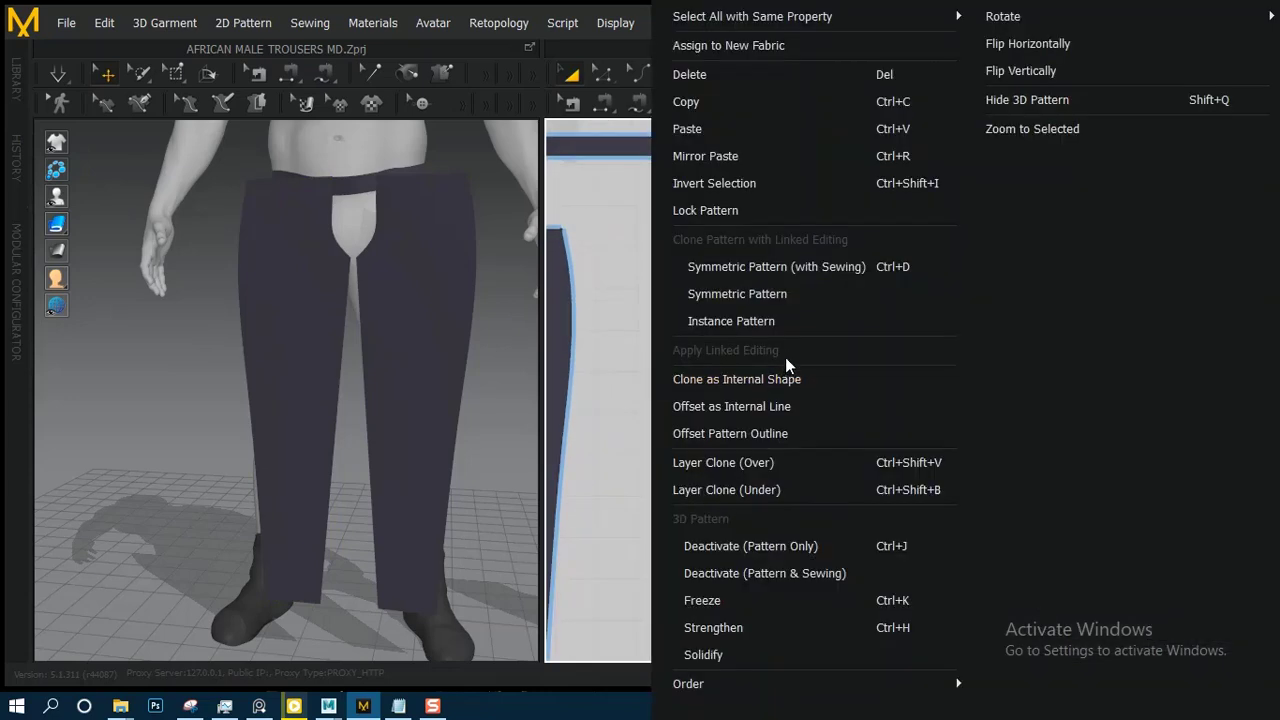
pyautogui.click(1027, 44)
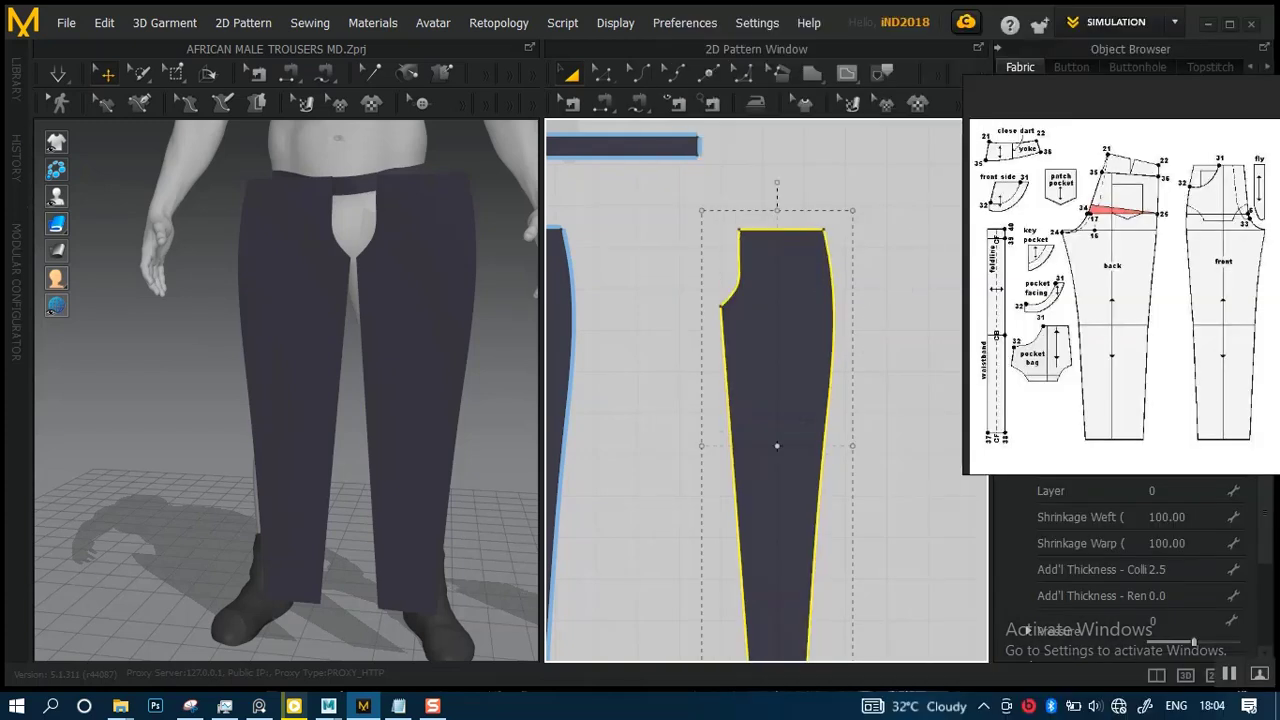
# - Move the flipped leg panel farther away from the front panels in the 2D pattern layout, keeping it level with them
pyautogui.scroll(-3, 806, 394)
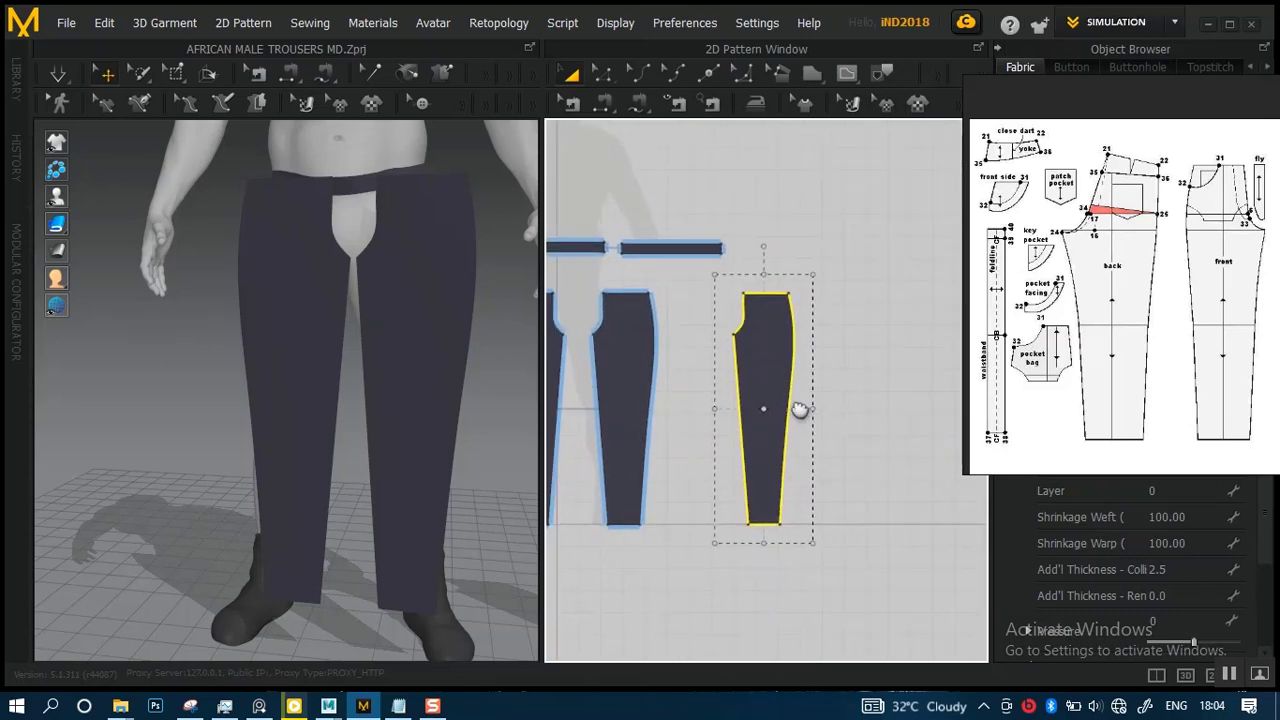
pyautogui.scroll(3, 806, 420)
pyautogui.scroll(-3, 766, 390)
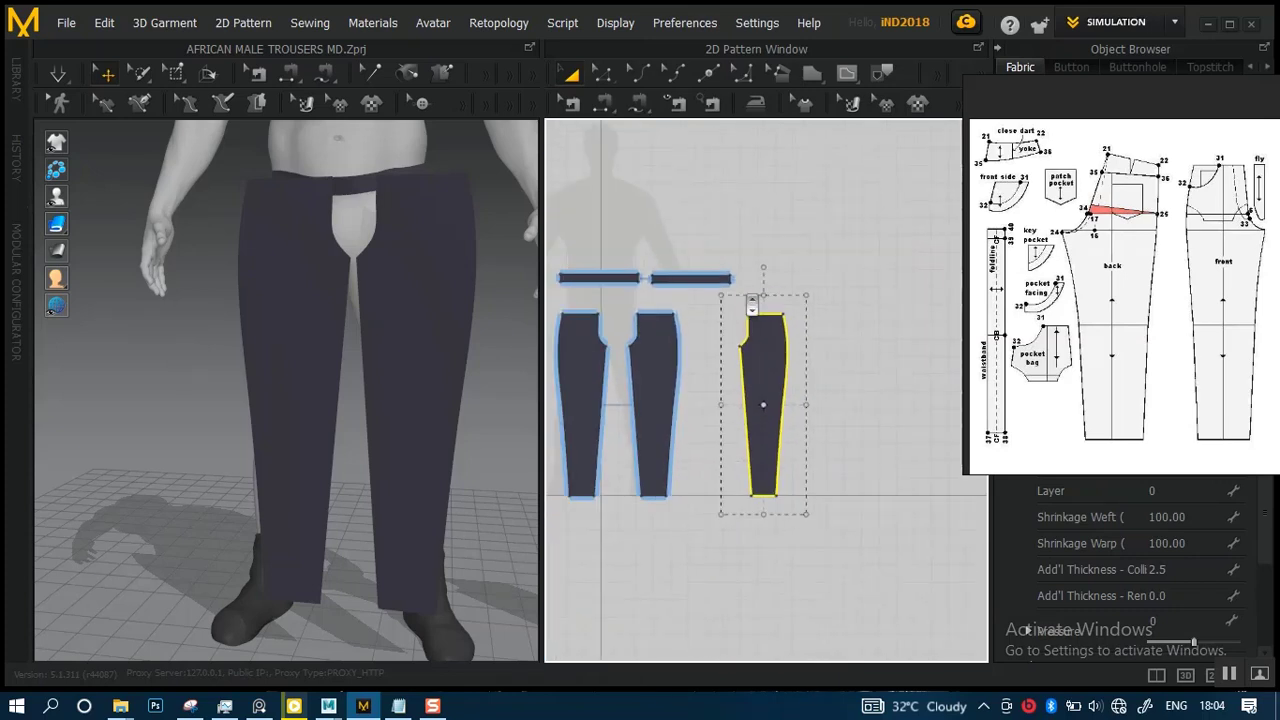
pyautogui.moveTo(773, 363); pyautogui.dragTo(850, 362)
pyautogui.scroll(3, 697, 397)
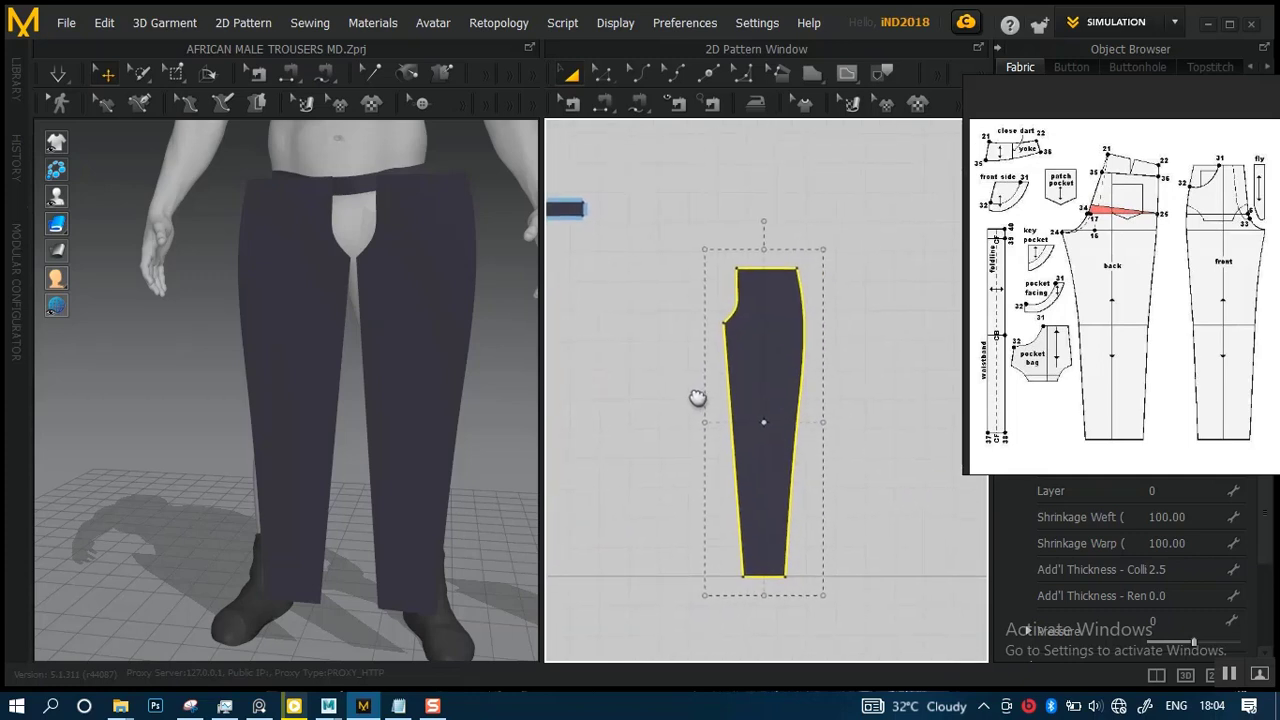
pyautogui.moveTo(697, 397); pyautogui.dragTo(728, 374, button='middle')
pyautogui.scroll(2, 771, 371)
pyautogui.scroll(3, 771, 400)
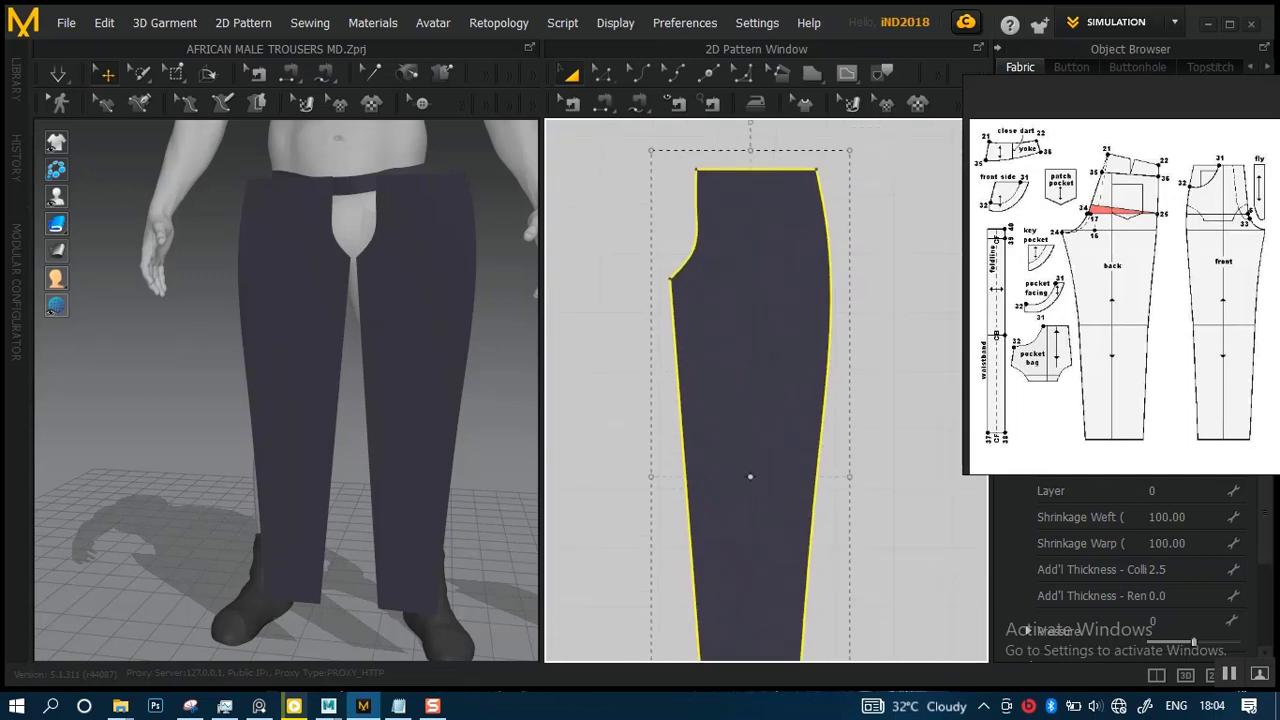
# - Extend the flipped leg panel's crotch point outward and slightly downward to widen it for the back panel
pyautogui.scroll(1, 809, 326)
pyautogui.moveTo(803, 326); pyautogui.dragTo(774, 351, button='middle')
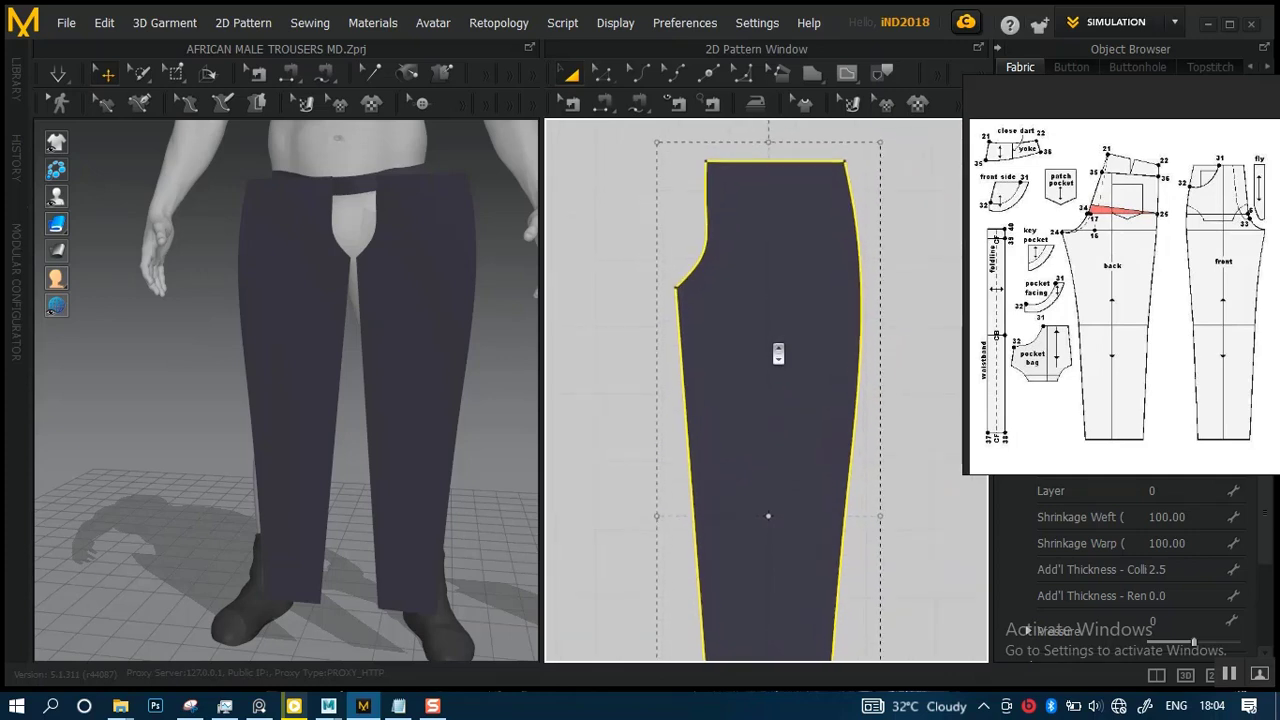
pyautogui.click(612, 281)
pyautogui.click(601, 73)
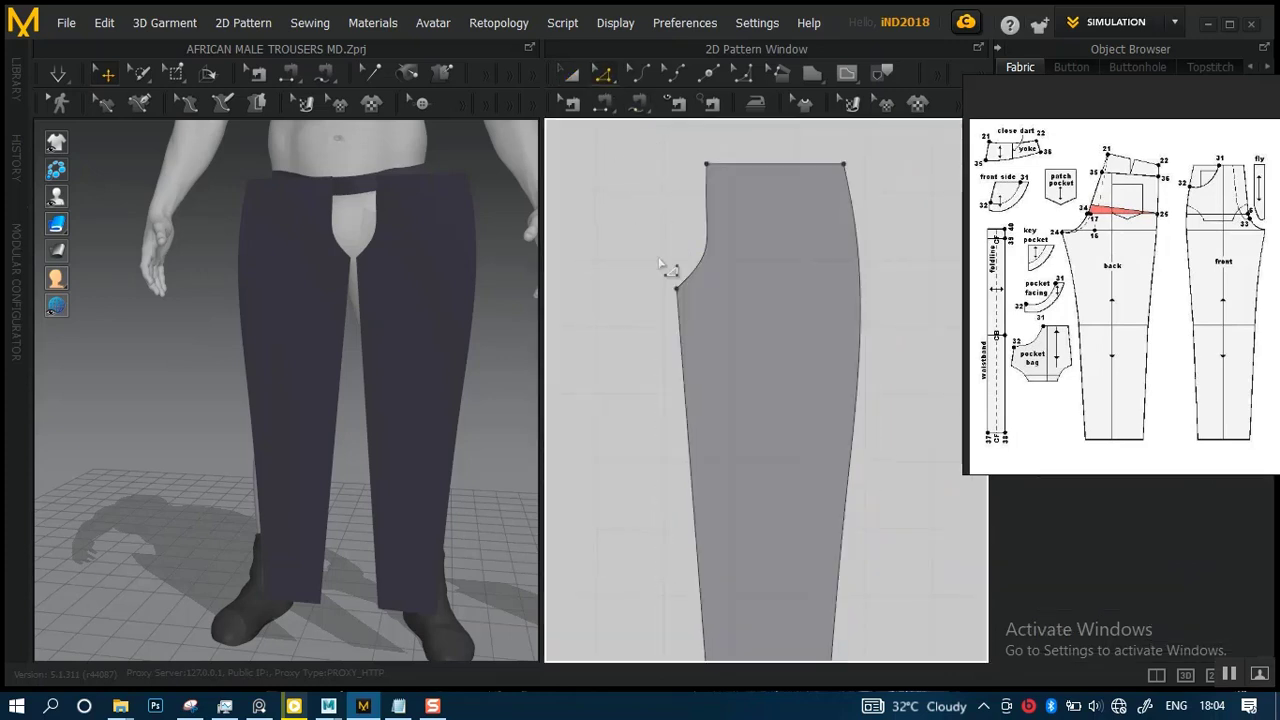
pyautogui.click(688, 318)
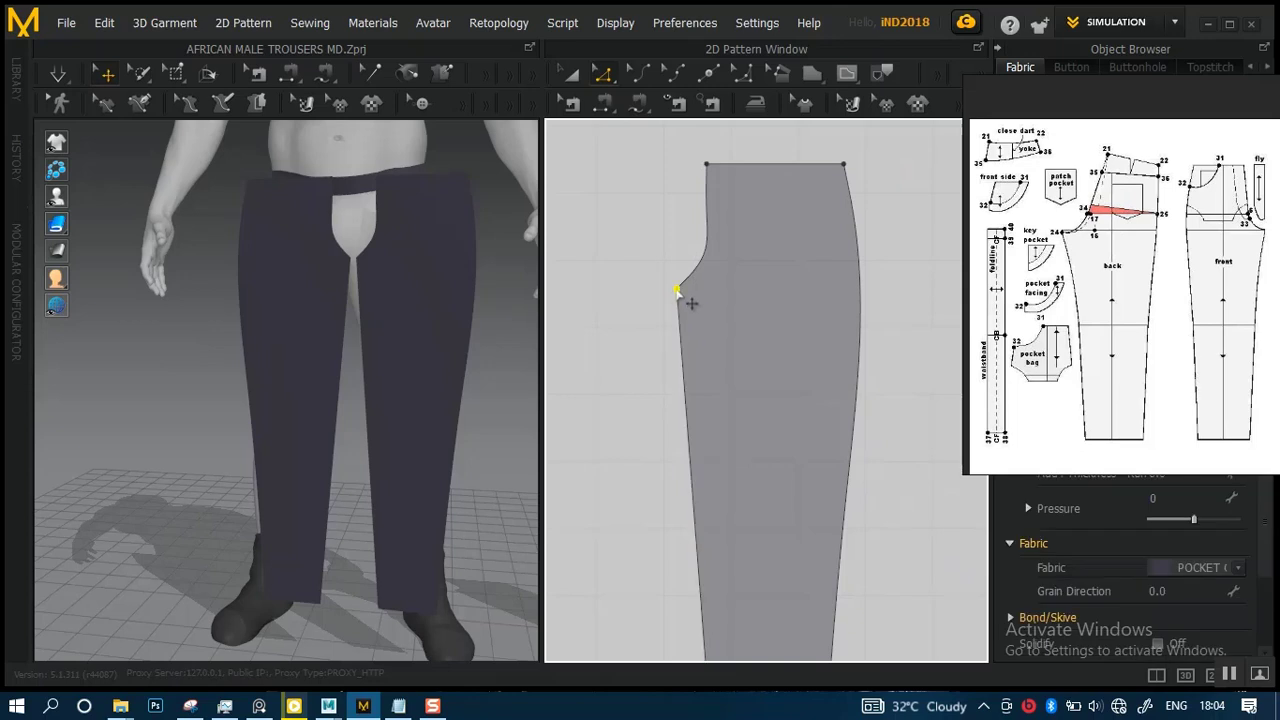
pyautogui.moveTo(676, 290); pyautogui.dragTo(716, 325)
# - Slant the back panel's waist by moving its crotch-side corner inward and lowering its side-seam corner by about 2.33
pyautogui.moveTo(797, 293); pyautogui.dragTo(786, 366, button='right')
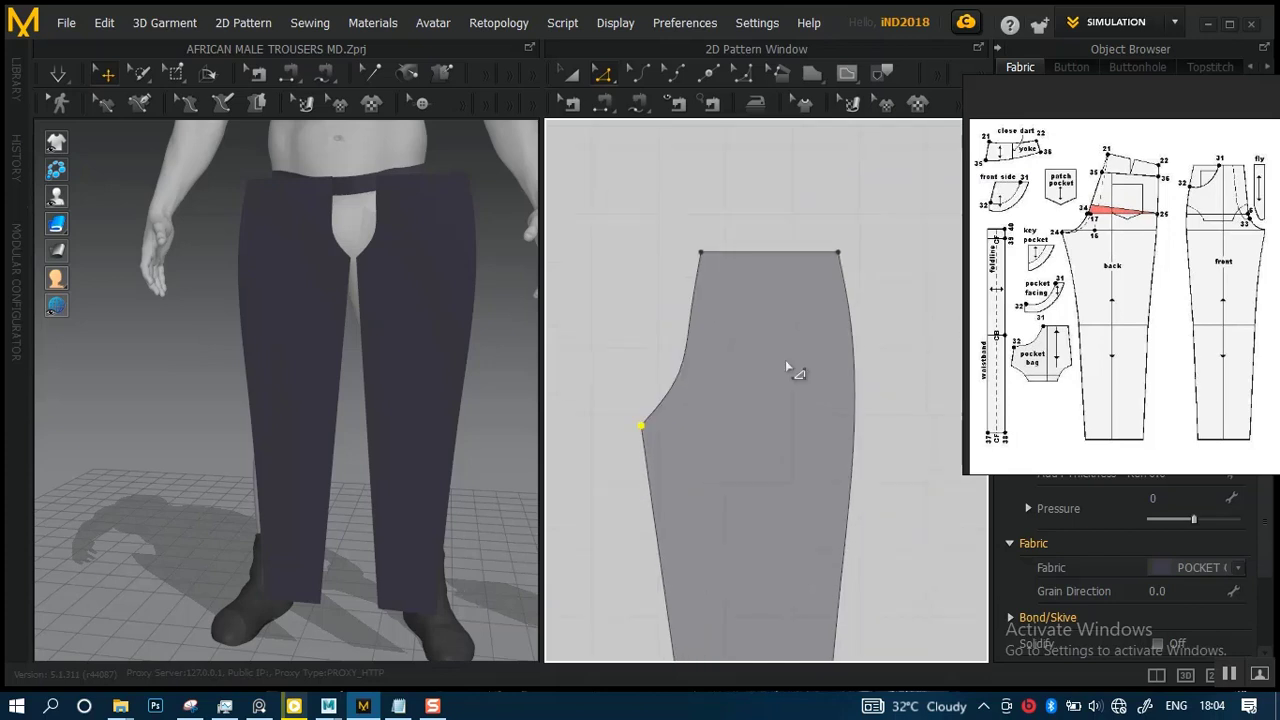
pyautogui.moveTo(671, 220); pyautogui.dragTo(714, 253)
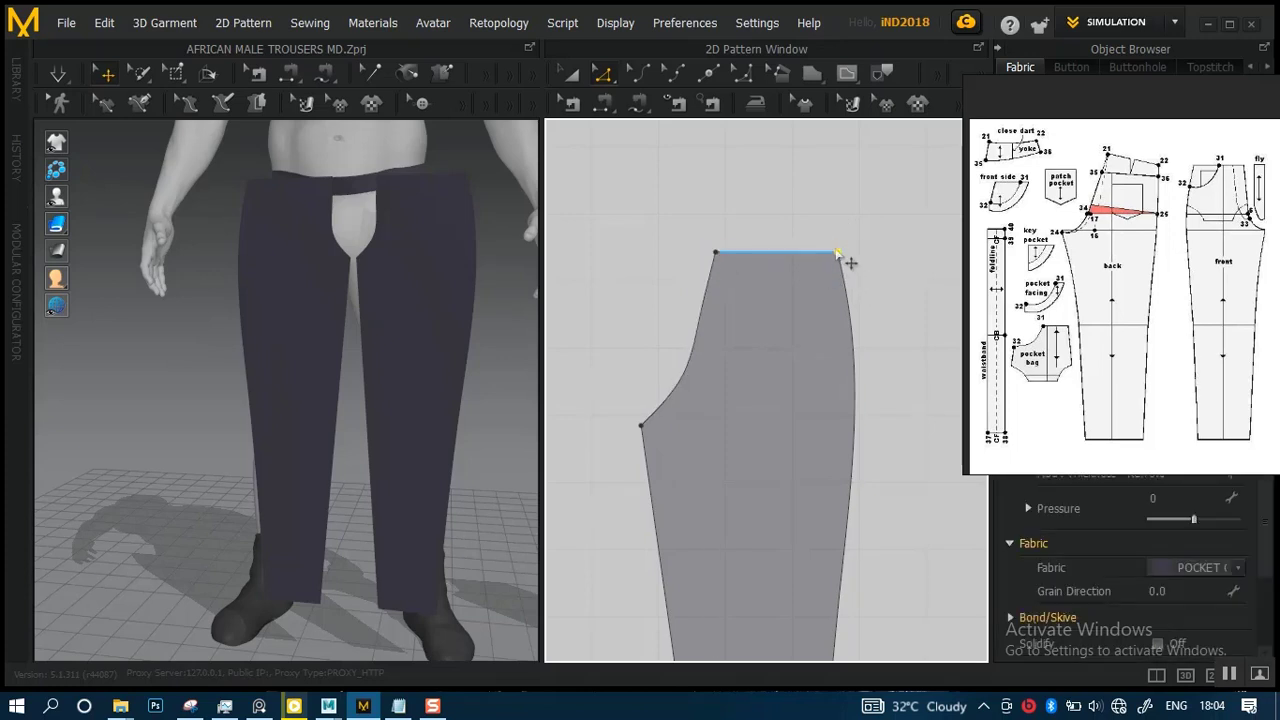
pyautogui.click(841, 262)
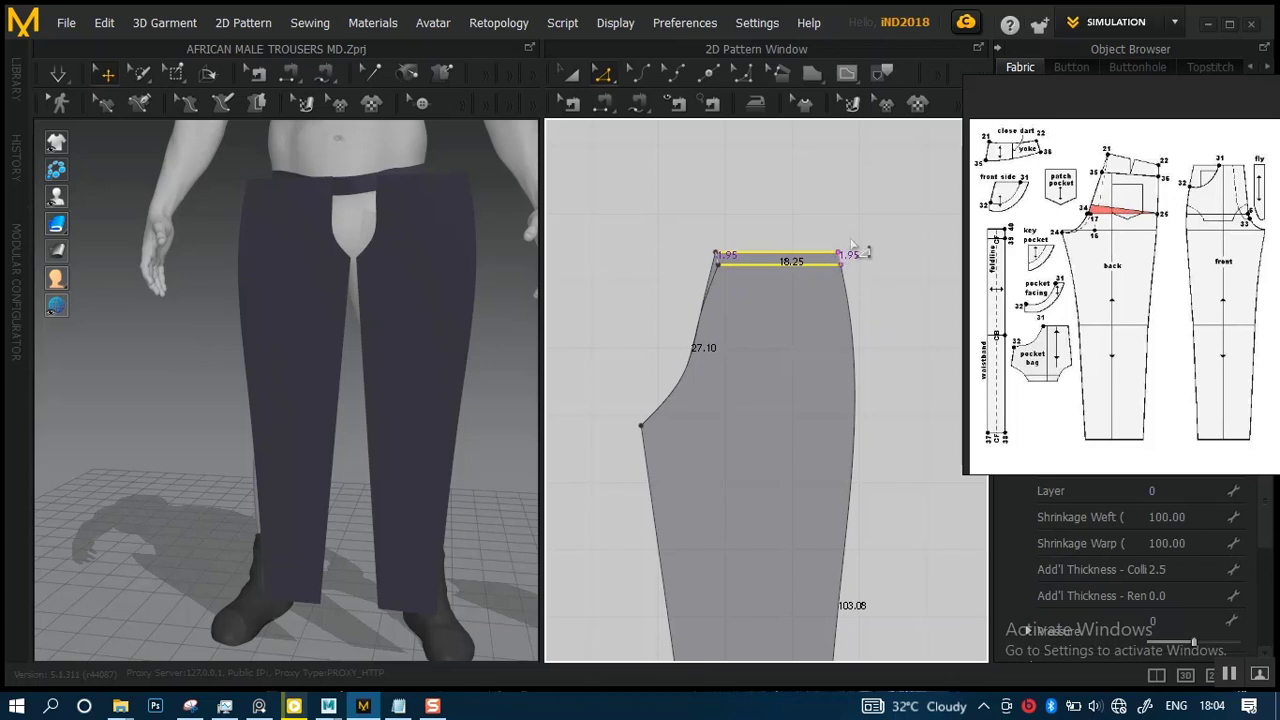
pyautogui.click(843, 259)
pyautogui.moveTo(842, 264); pyautogui.dragTo(862, 267)
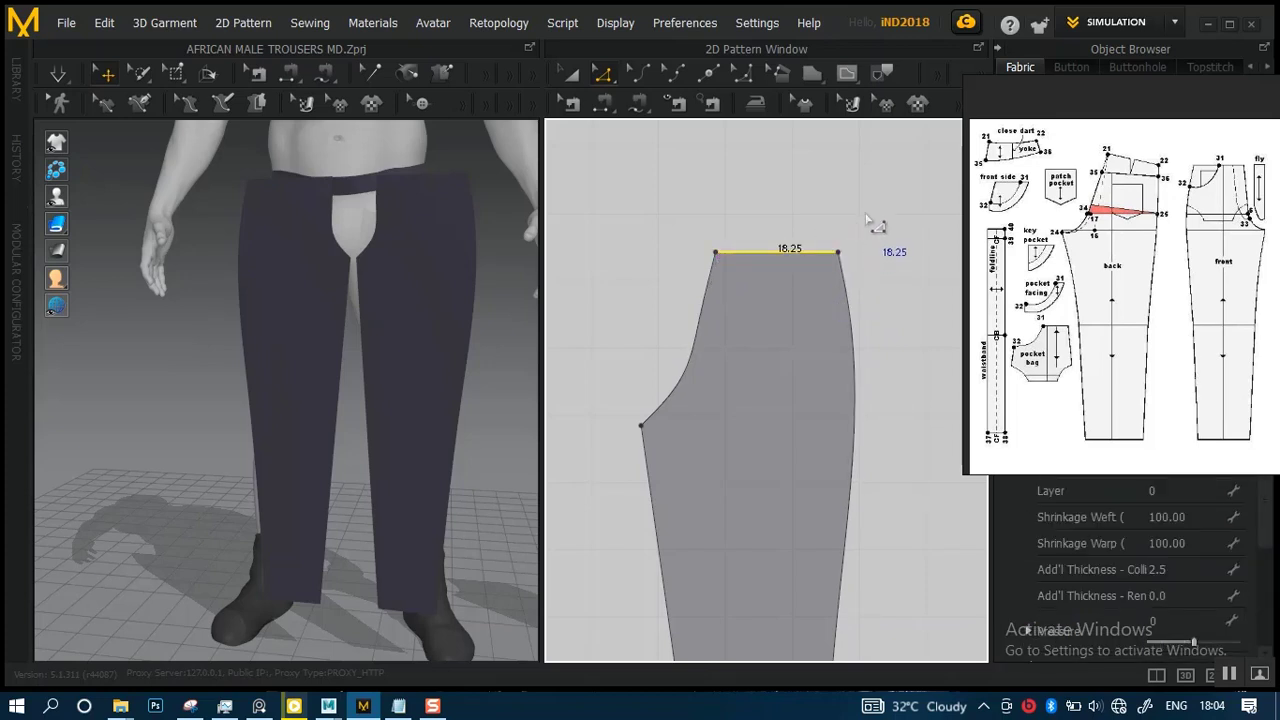
pyautogui.moveTo(862, 210); pyautogui.dragTo(855, 278)
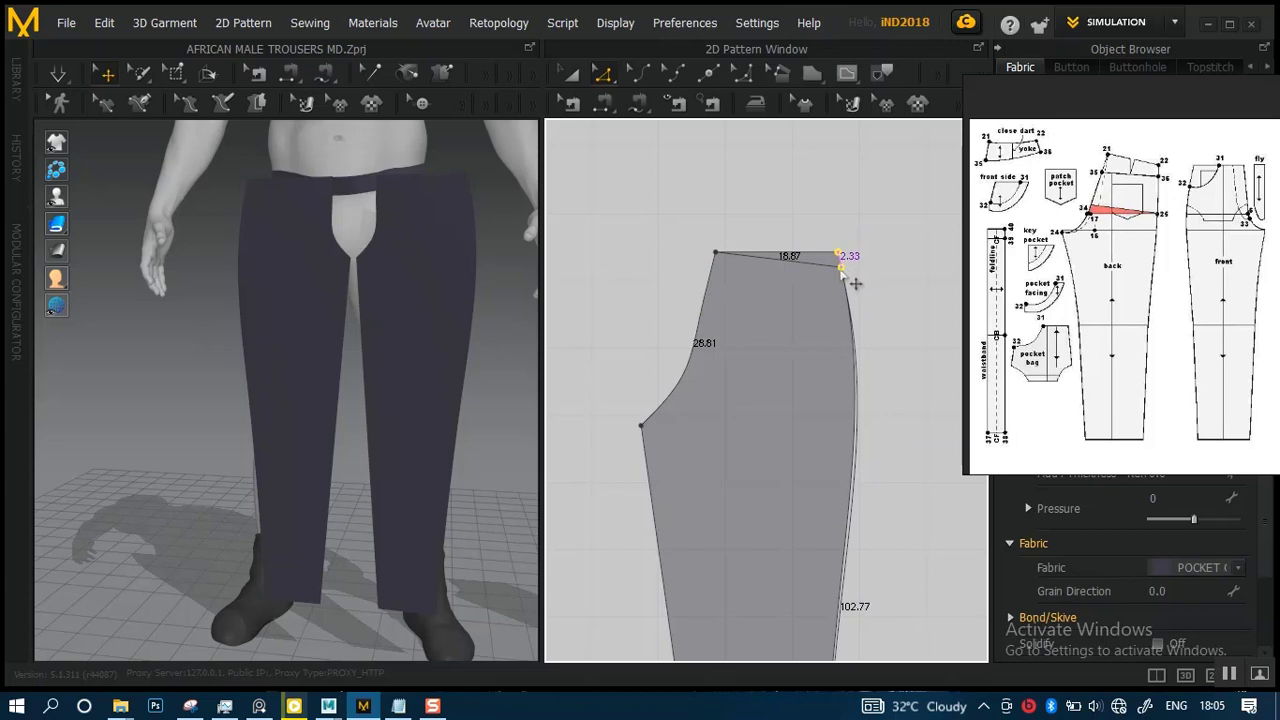
# - Widen the back panel's hem by moving its side-seam corner outward along the hem line
pyautogui.scroll(-4, 846, 354)
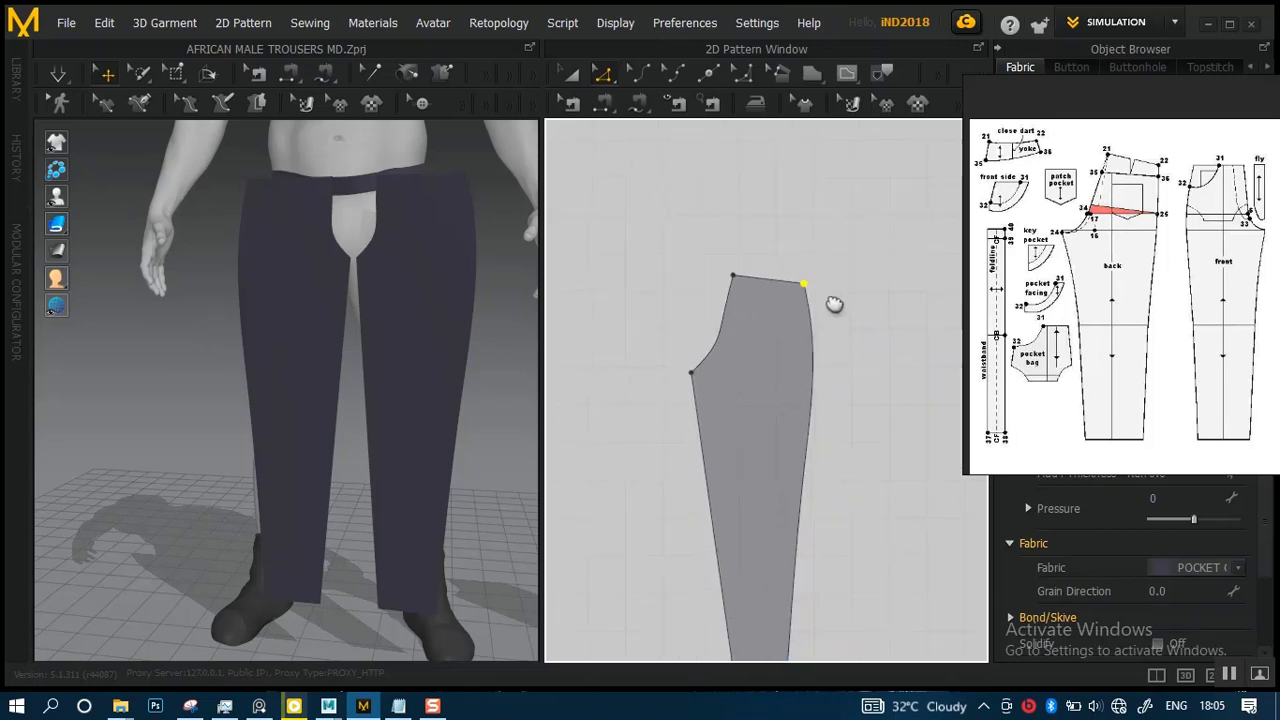
pyautogui.moveTo(834, 300); pyautogui.dragTo(826, 206, button='middle')
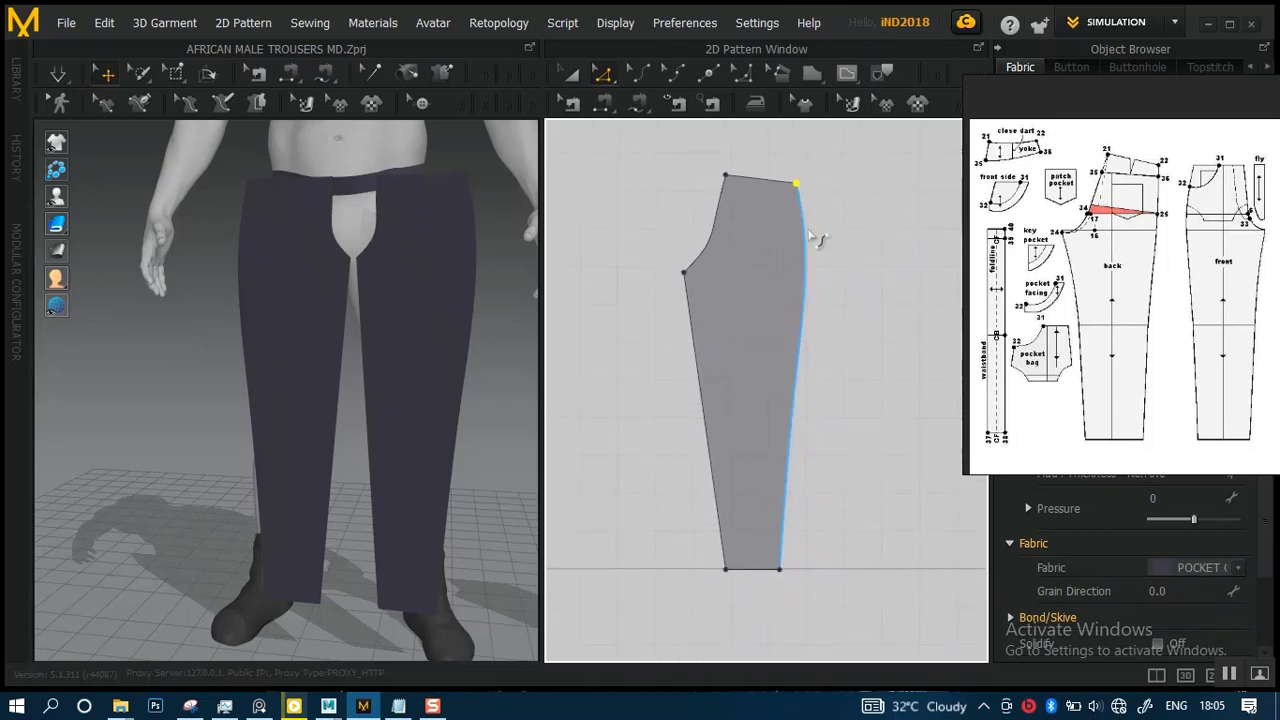
pyautogui.scroll(4, 805, 330)
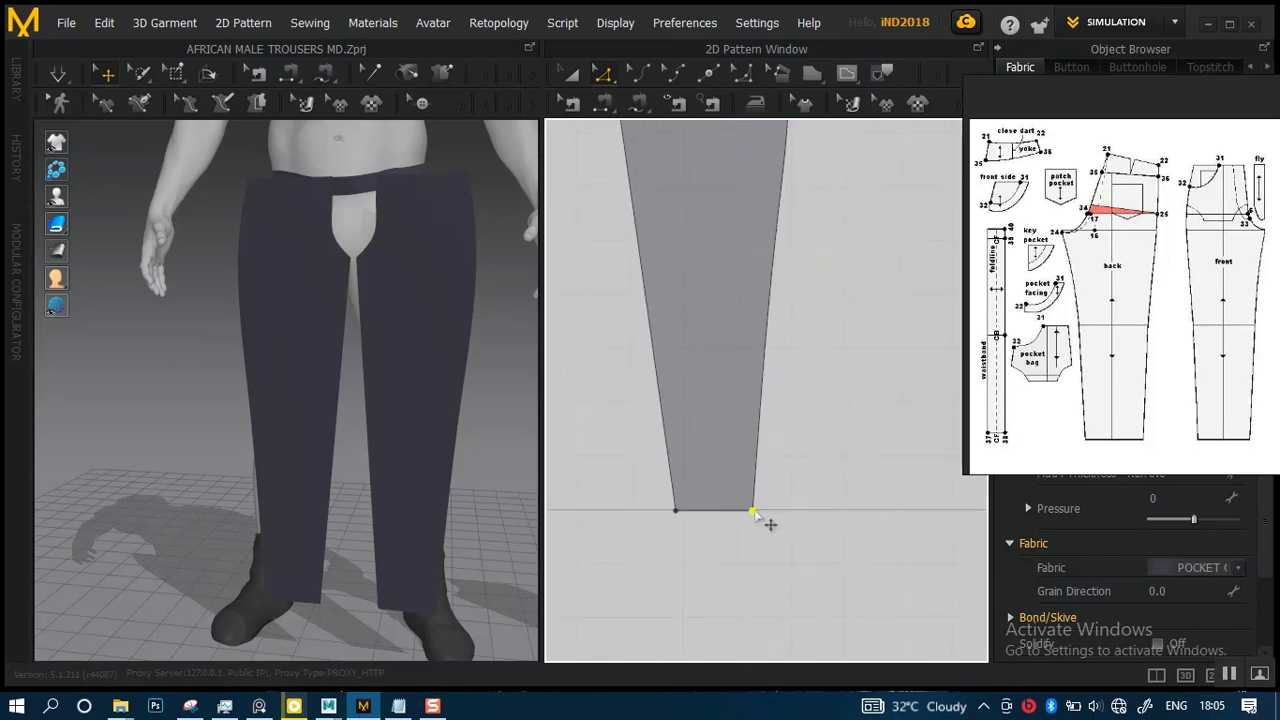
pyautogui.moveTo(752, 513); pyautogui.dragTo(786, 521)
pyautogui.moveTo(787, 475); pyautogui.dragTo(790, 472)
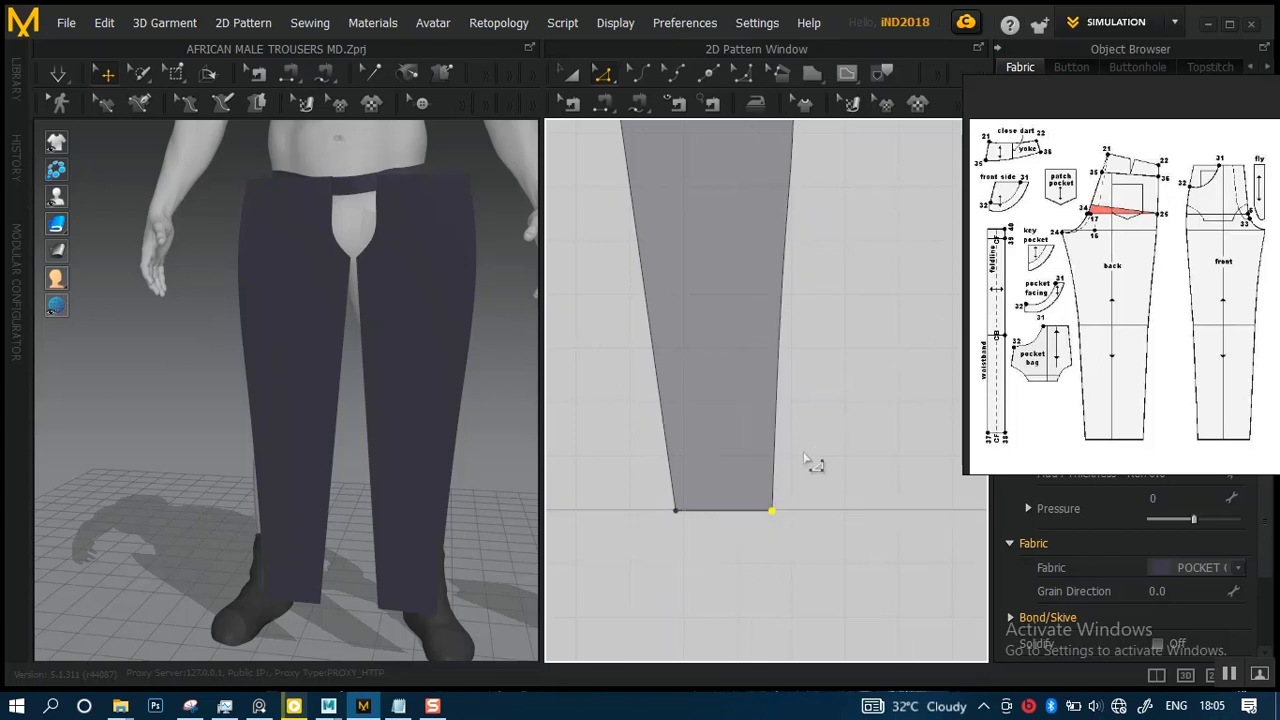
# - Compare the reshaped back panel's outline and crotch curve with the front panels and the back pattern reference
pyautogui.scroll(-5, 805, 420)
pyautogui.scroll(1, 786, 296)
pyautogui.moveTo(780, 350)
pyautogui.mouseDown(button='middle')
pyautogui.moveTo(854, 375)
pyautogui.moveTo(776, 375)
pyautogui.mouseUp(button='middle')
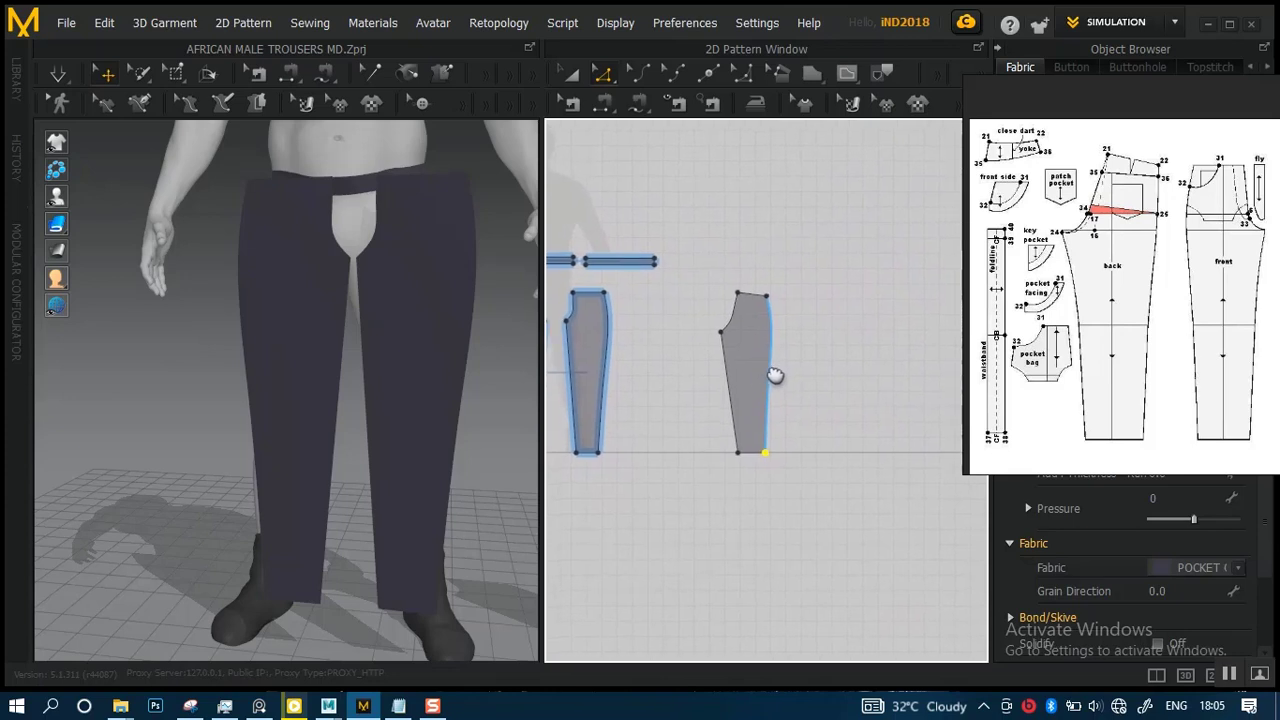
pyautogui.scroll(2, 784, 369)
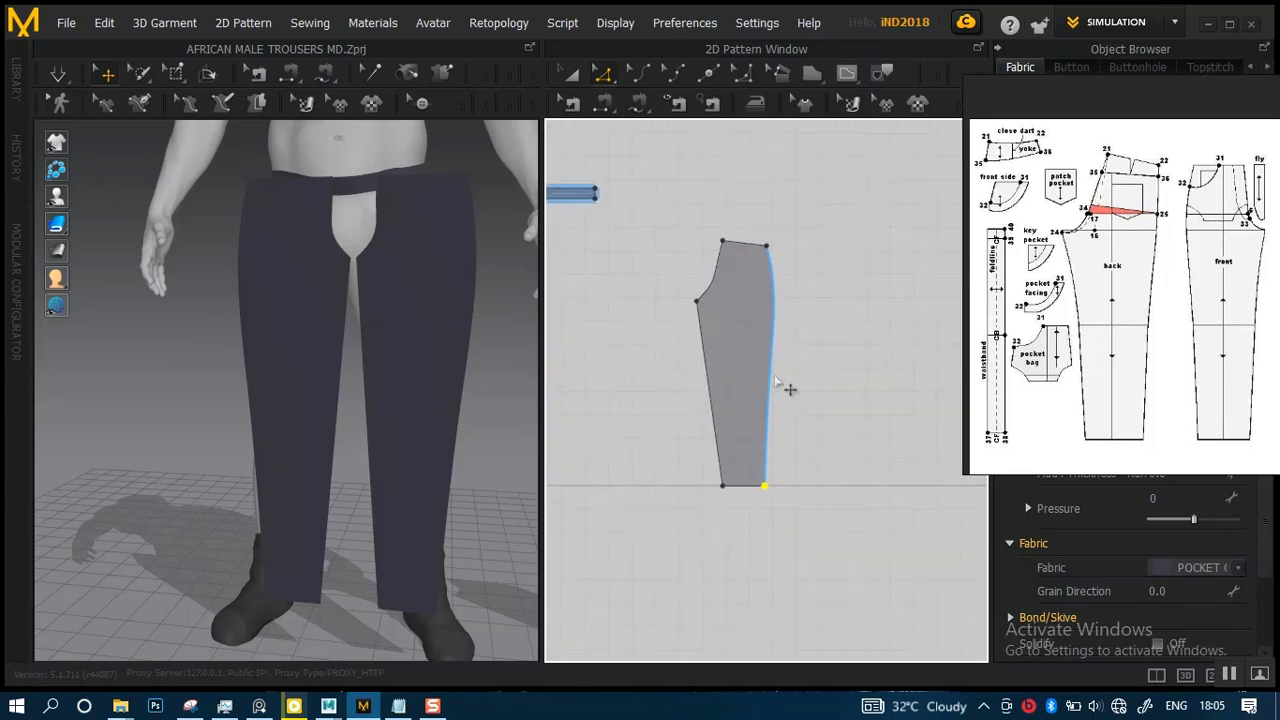
pyautogui.moveTo(783, 349); pyautogui.dragTo(808, 369, button='middle')
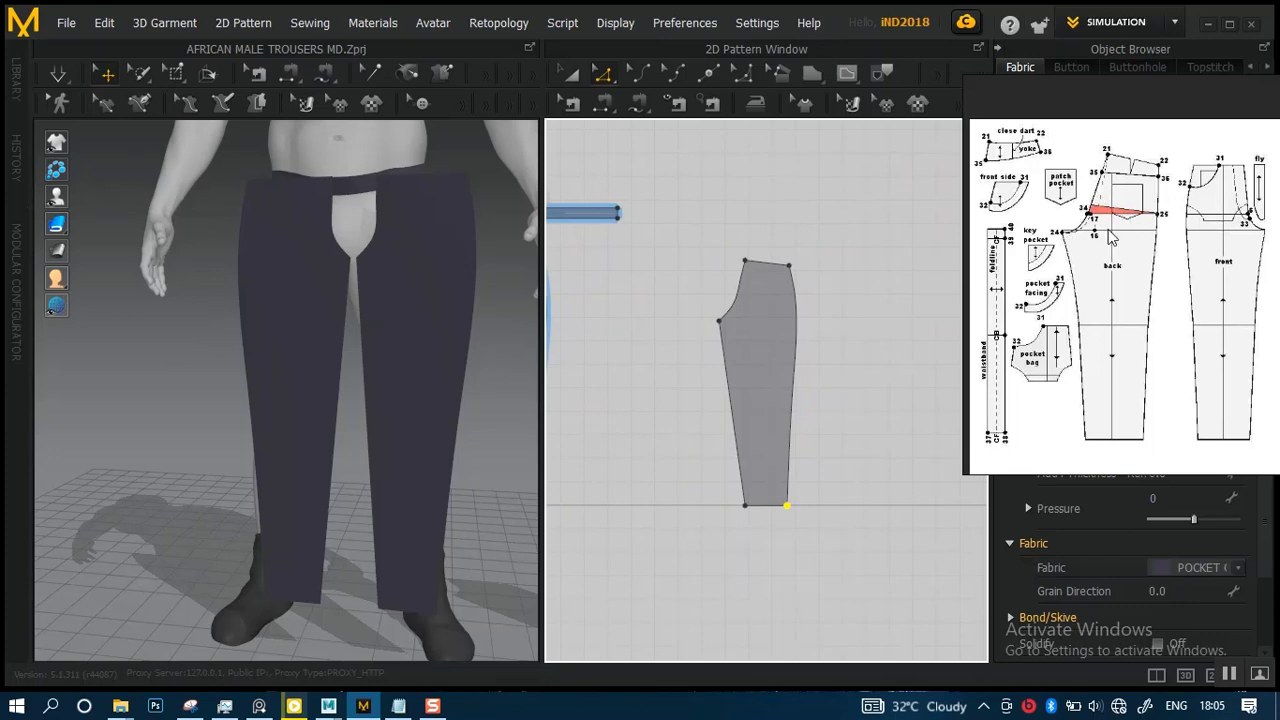
pyautogui.scroll(4, 800, 312)
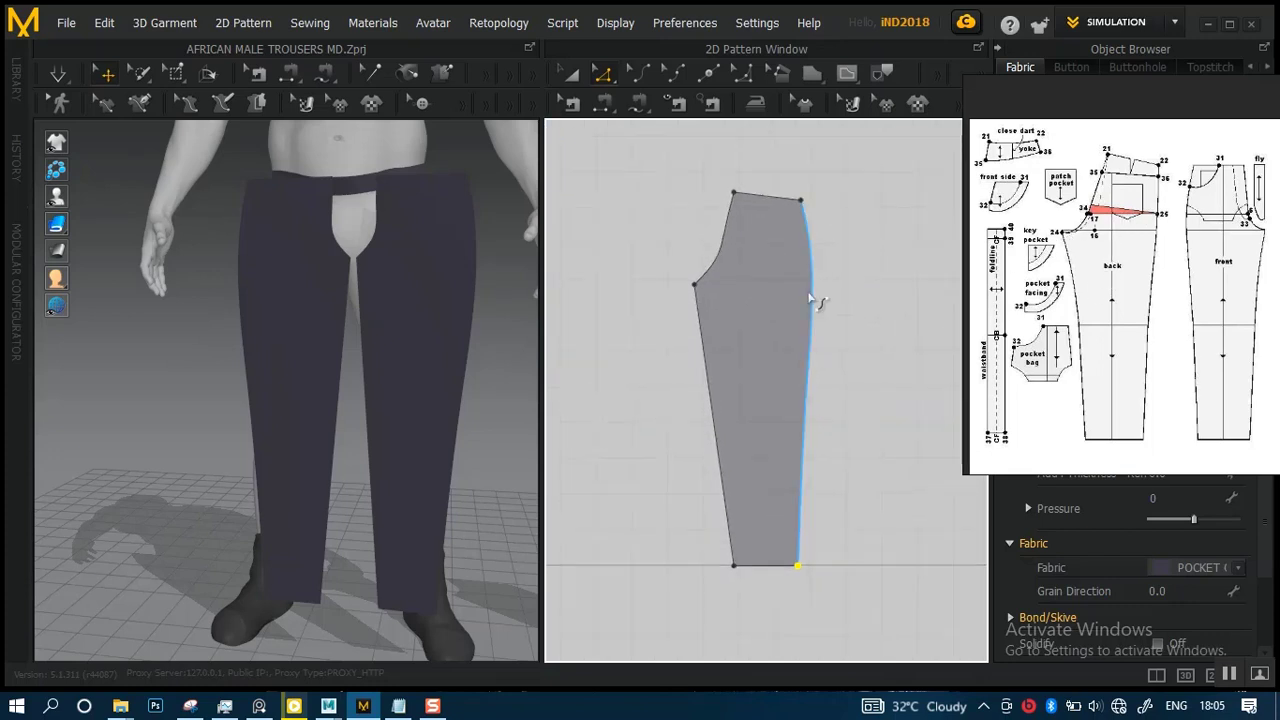
pyautogui.scroll(3, 805, 315)
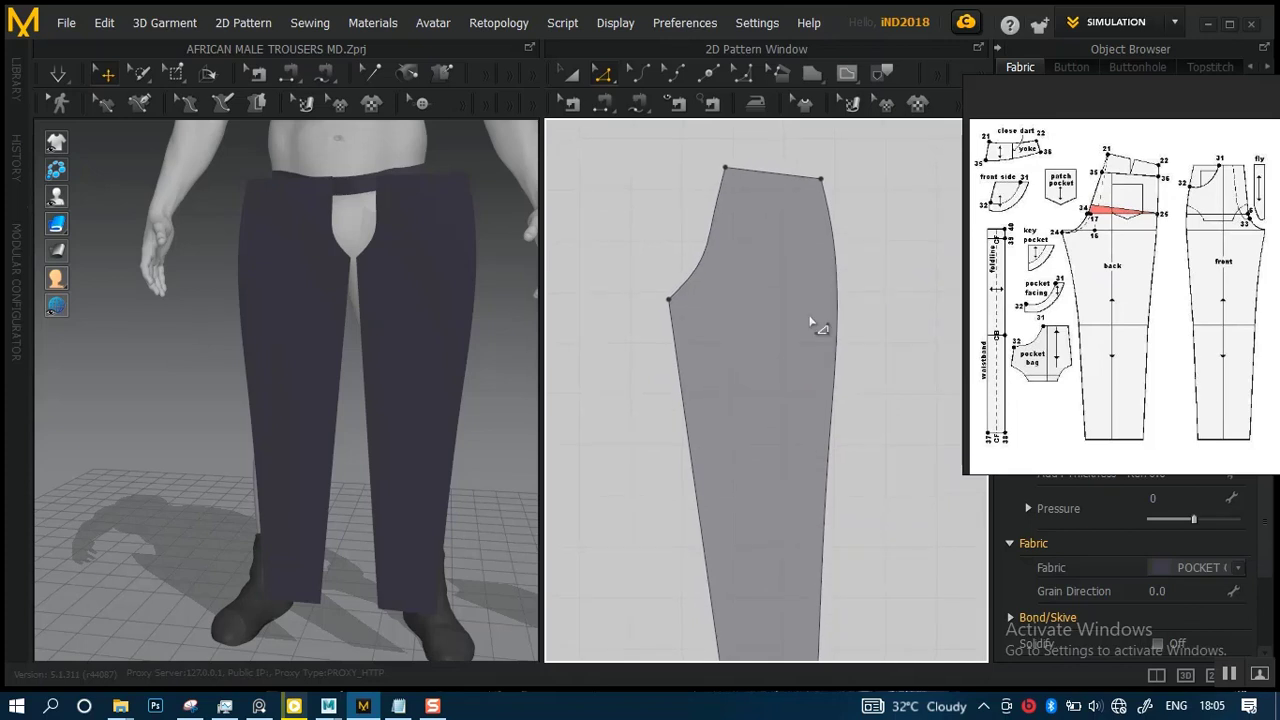
pyautogui.scroll(1, 695, 305)
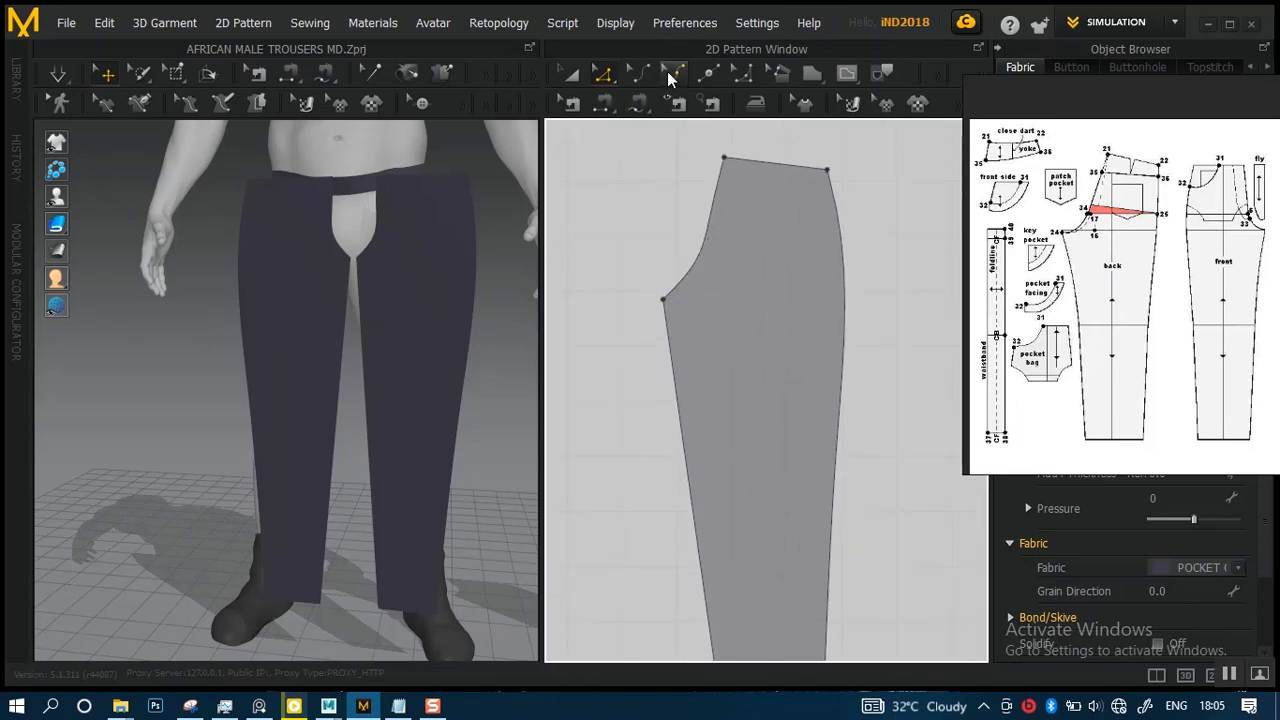
# - Deepen the back panel's crotch curve by moving its lower curve point down and its upper curve point inward
pyautogui.click(673, 74)
pyautogui.scroll(2, 748, 400)
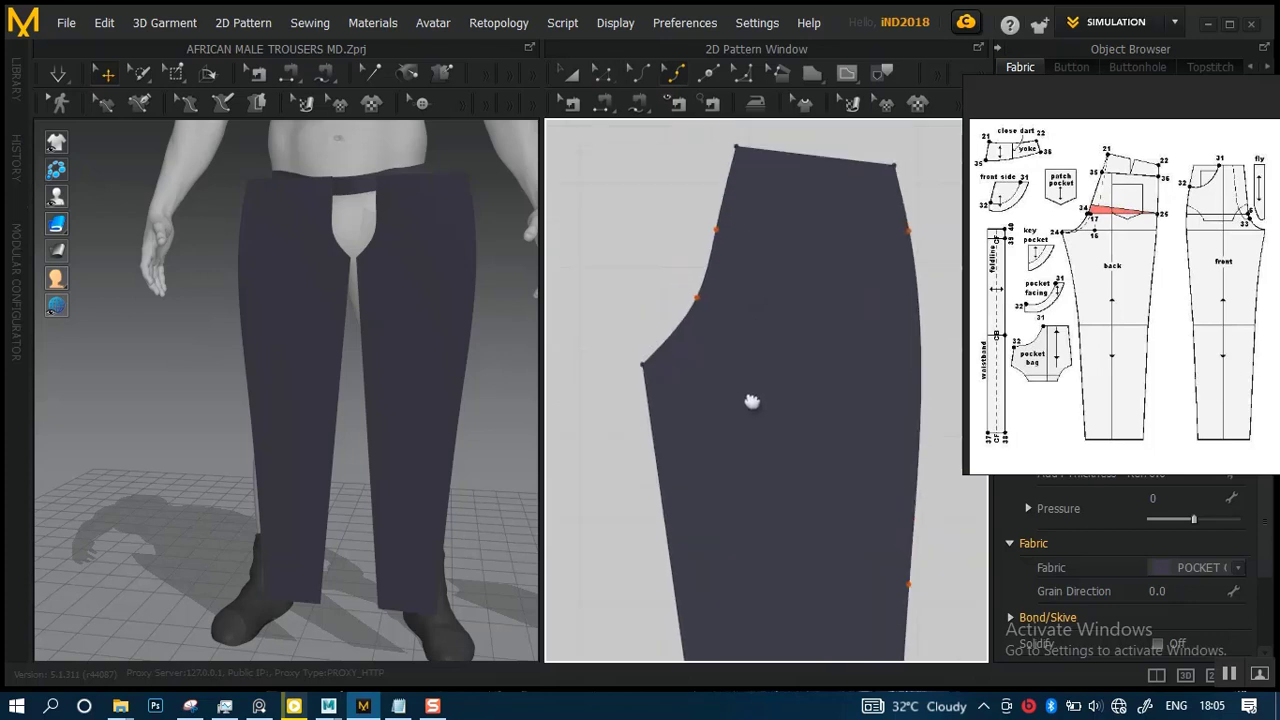
pyautogui.click(693, 303)
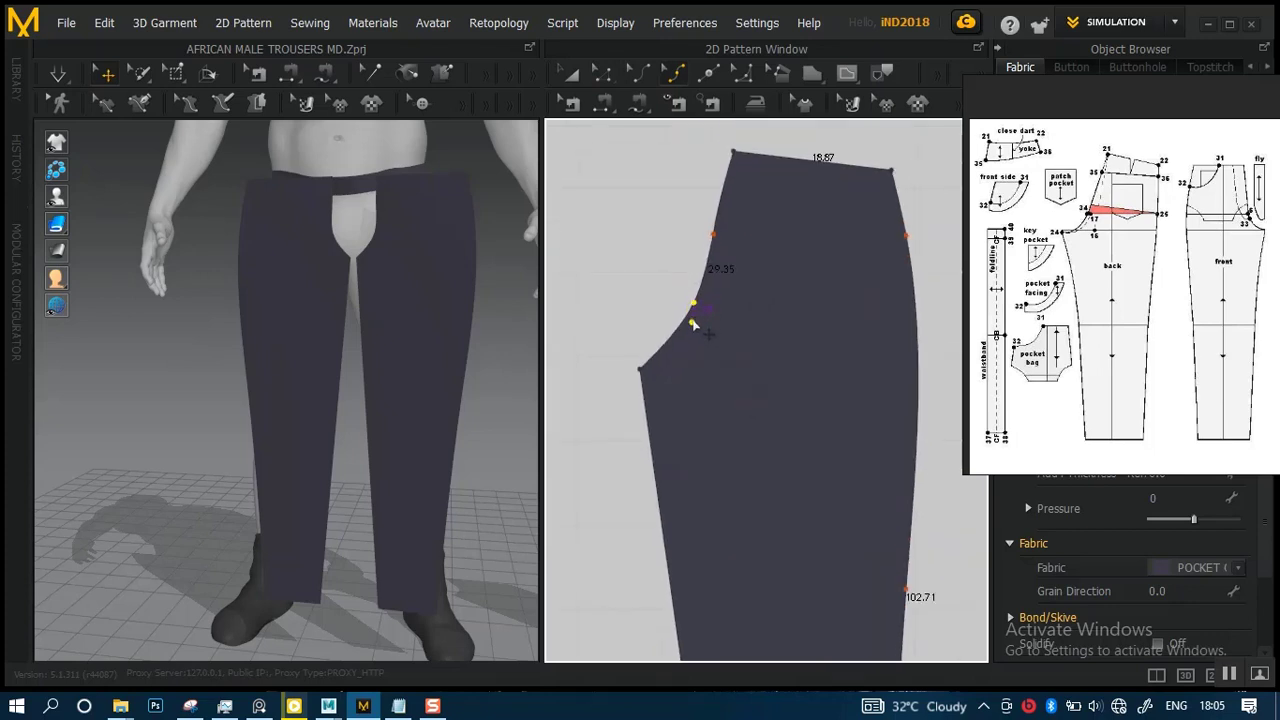
pyautogui.moveTo(706, 337); pyautogui.dragTo(708, 336)
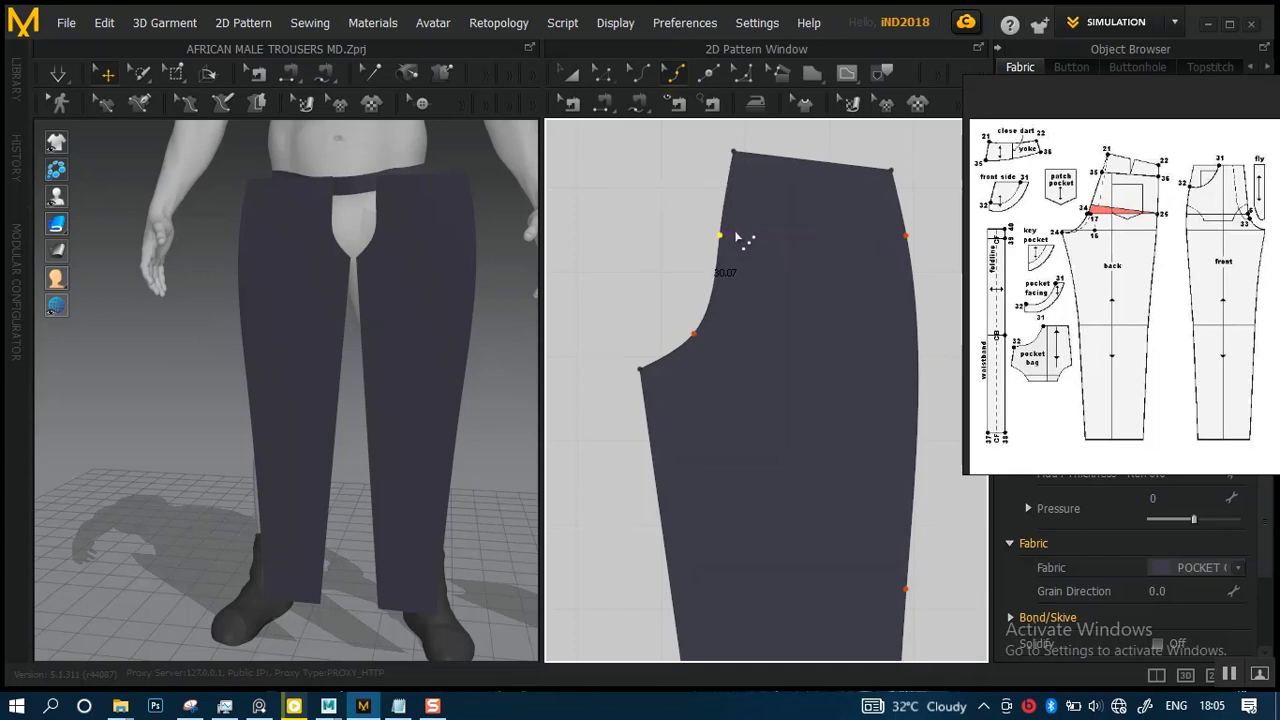
pyautogui.scroll(-5, 786, 298)
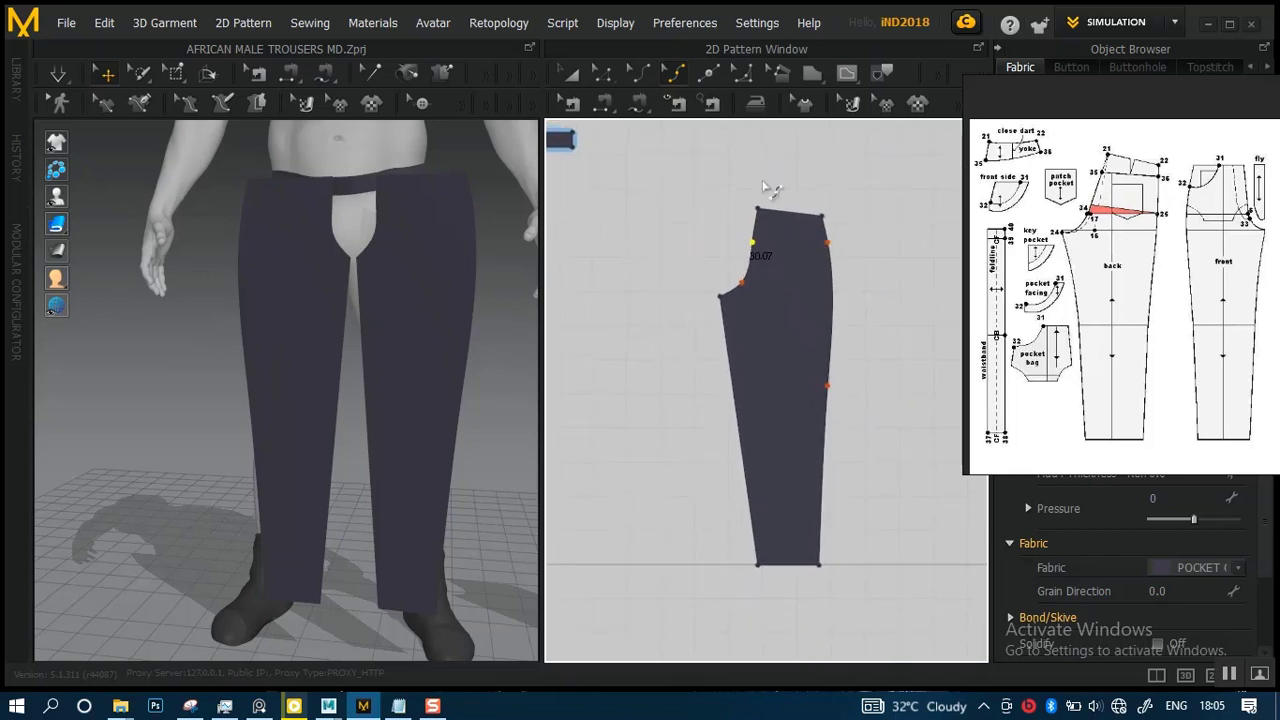
pyautogui.scroll(2, 765, 192)
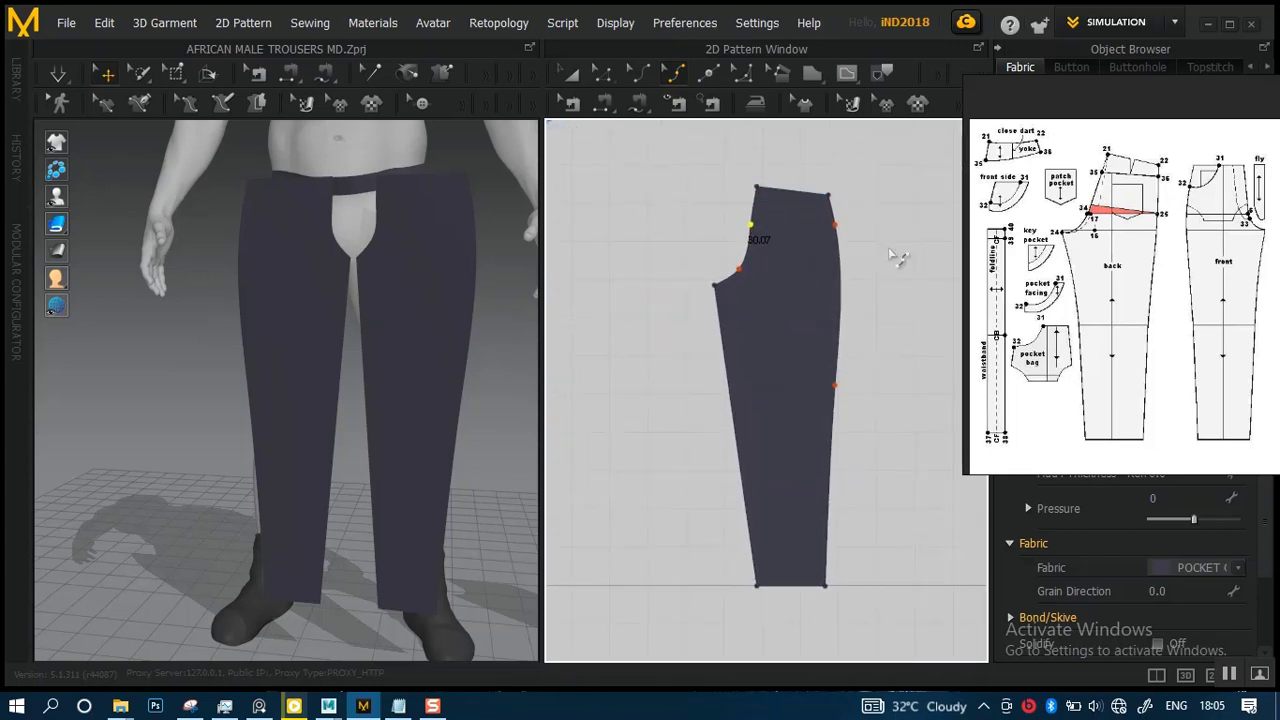
# - Create a symmetric copy with sewing of the back panel and place it level beside the original, crotch curves facing each other
pyautogui.click(570, 73)
pyautogui.hotkey('ctrl', 'a')
pyautogui.scroll(-2, 834, 250)
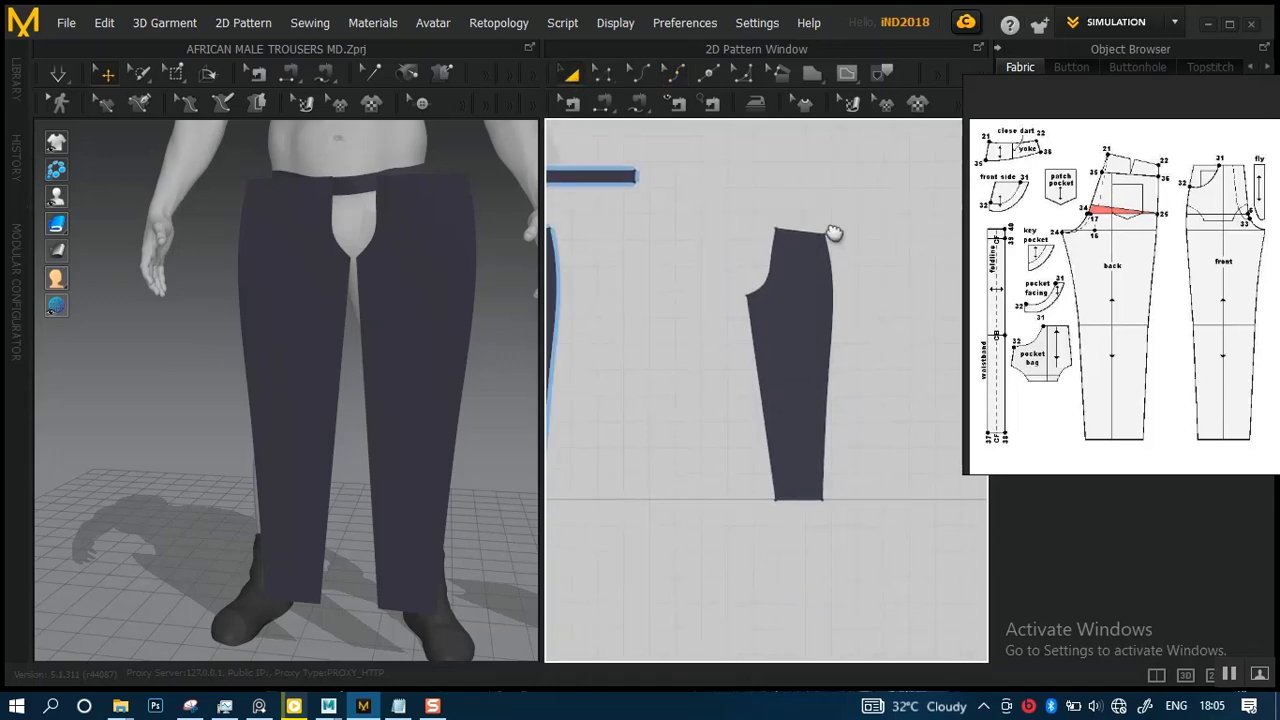
pyautogui.scroll(-1, 810, 232)
pyautogui.click(800, 280)
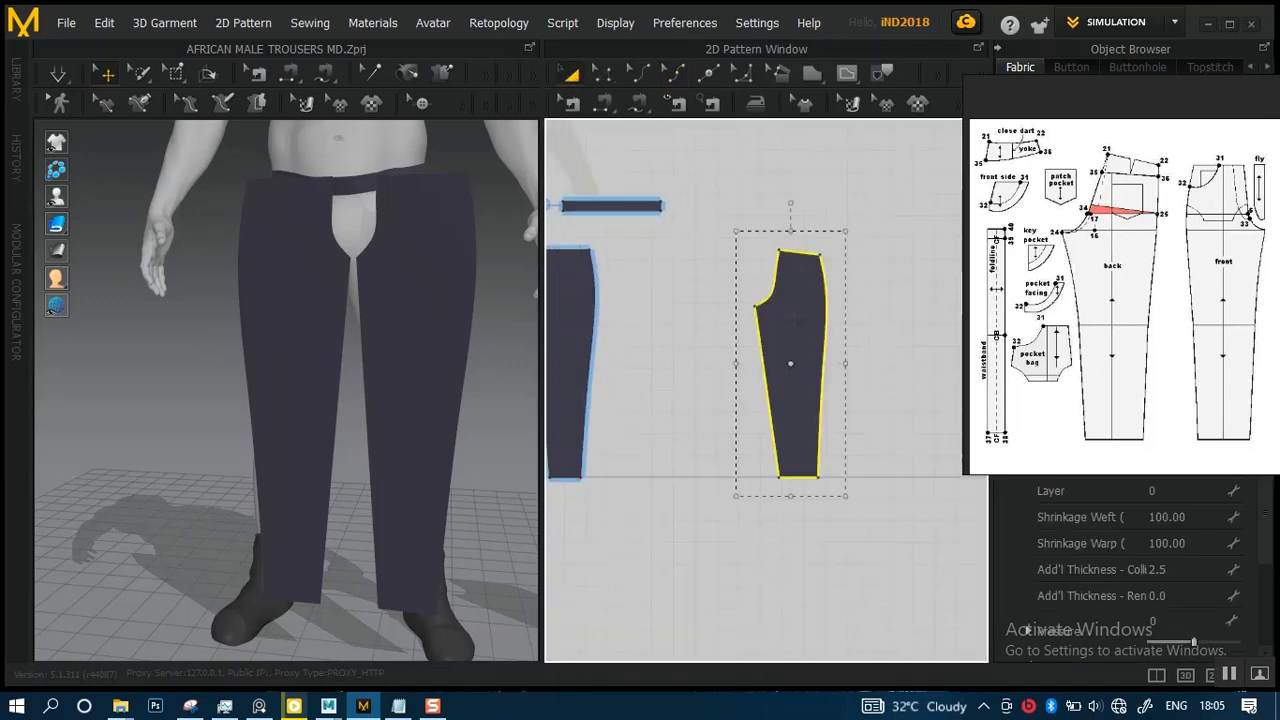
pyautogui.rightClick(790, 300)
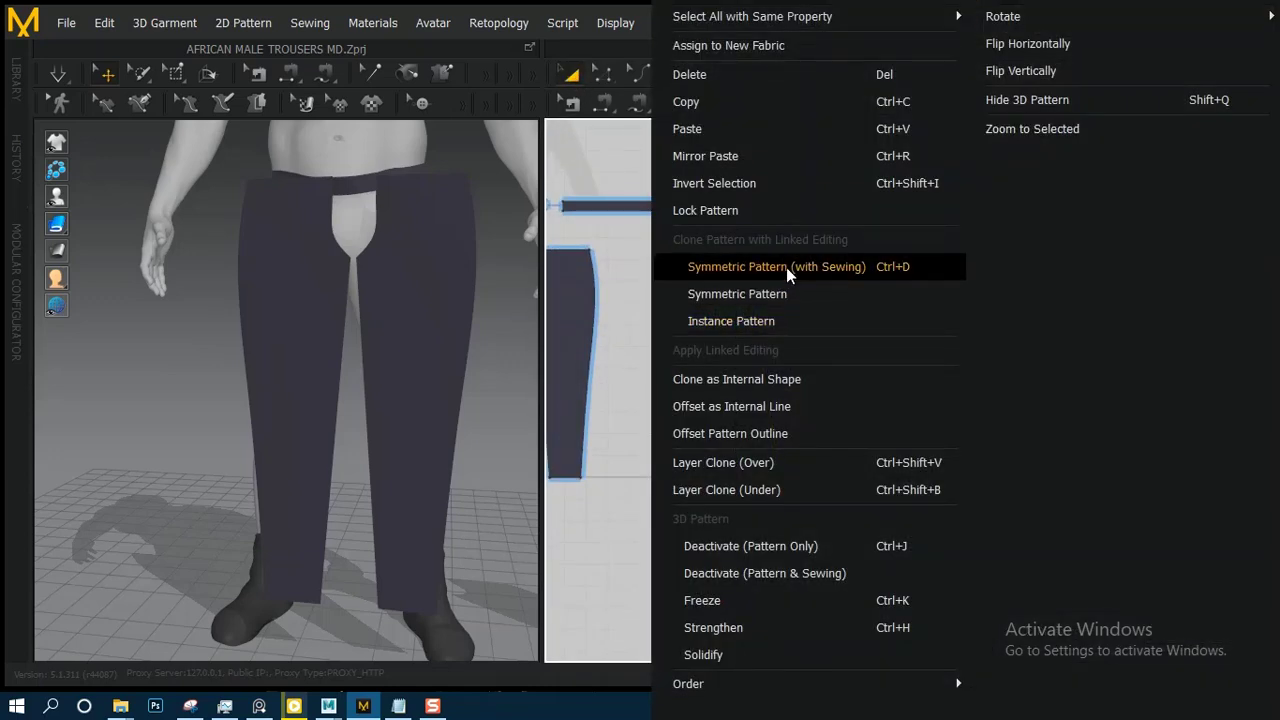
pyautogui.click(786, 267)
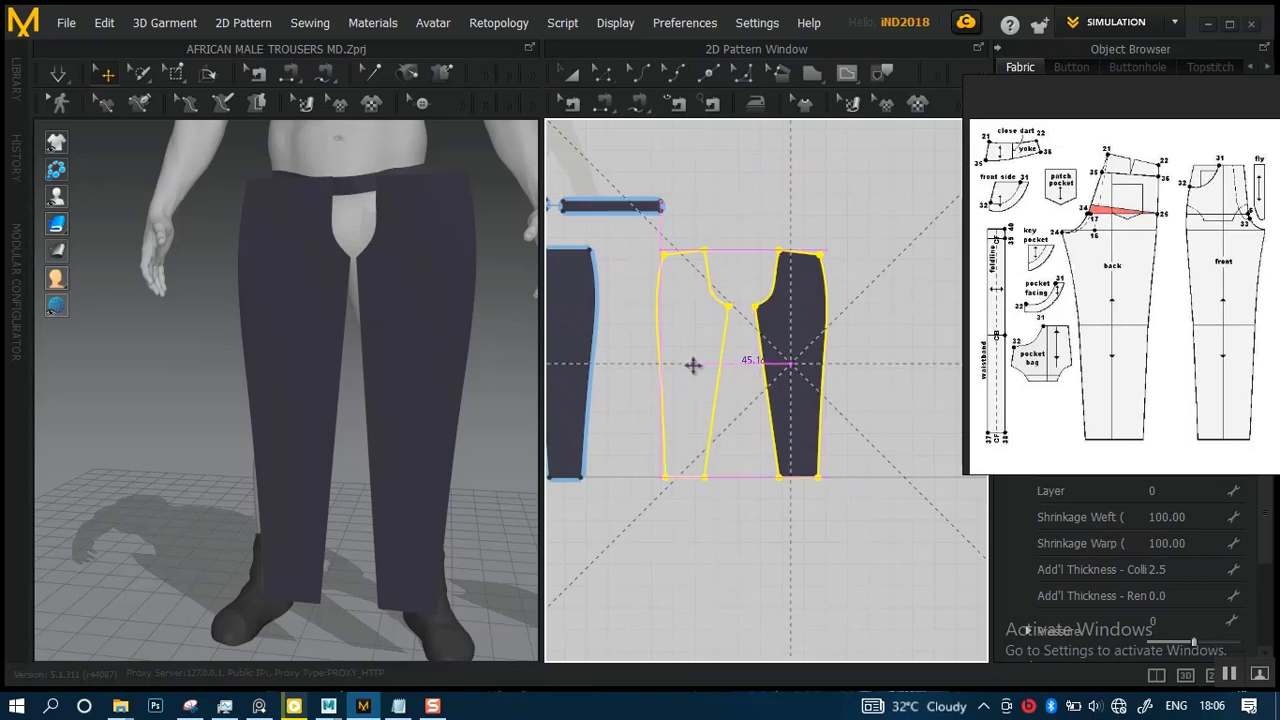
pyautogui.click(720, 426)
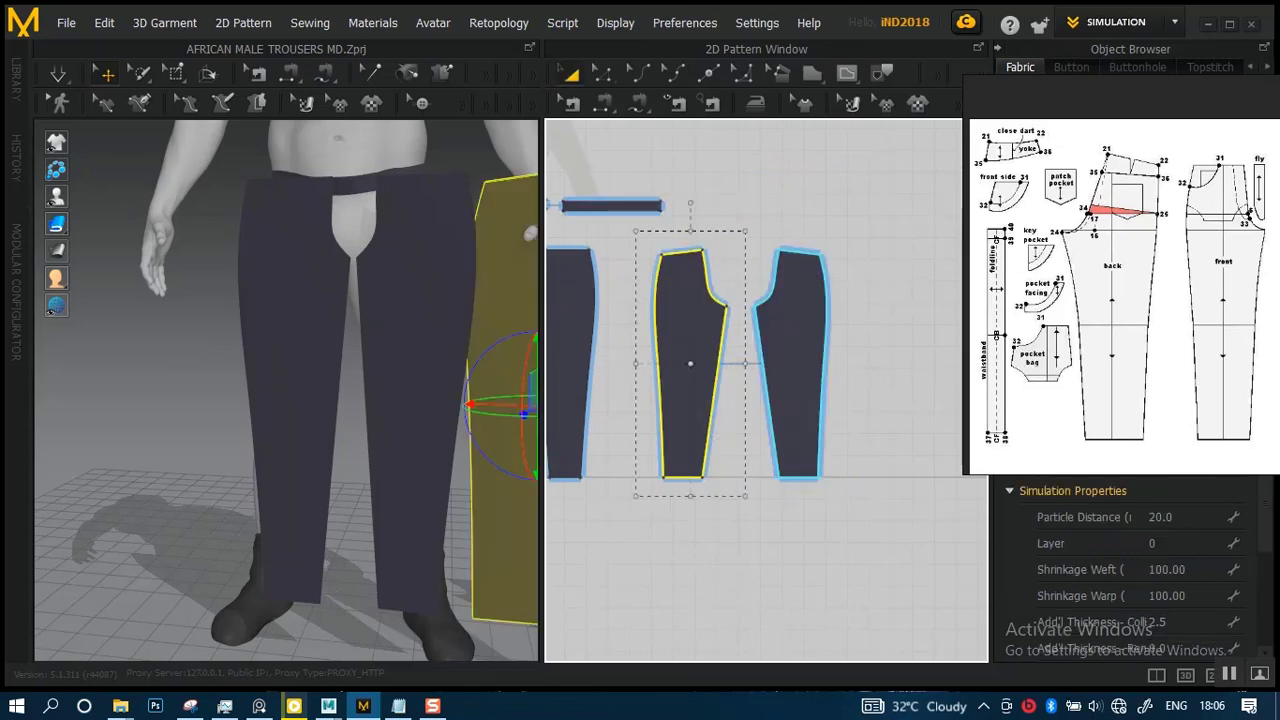
# - Select both back panels and move them together in 3D until they are centred behind the avatar
pyautogui.click(748, 371)
pyautogui.keyDown('shift'); pyautogui.click(690, 360); pyautogui.keyUp('shift')
pyautogui.scroll(-4, 407, 417)
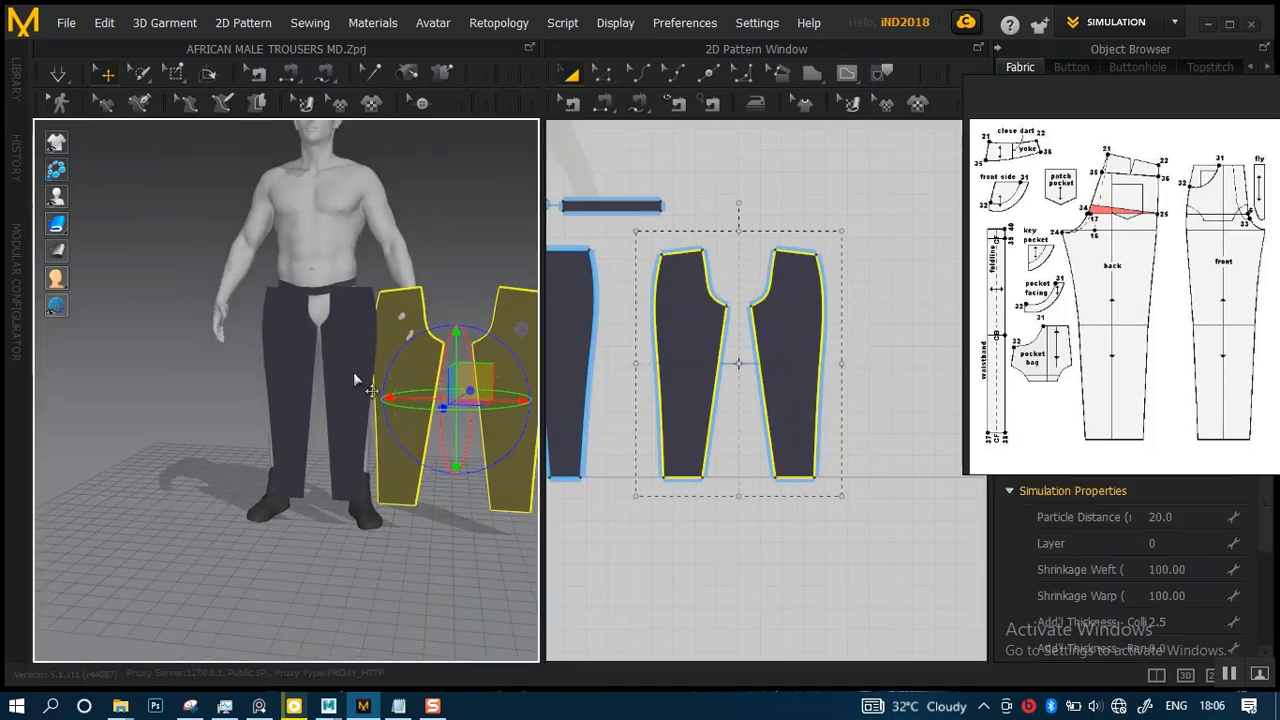
pyautogui.moveTo(360, 380); pyautogui.dragTo(398, 343, button='right')
pyautogui.scroll(5, 398, 343)
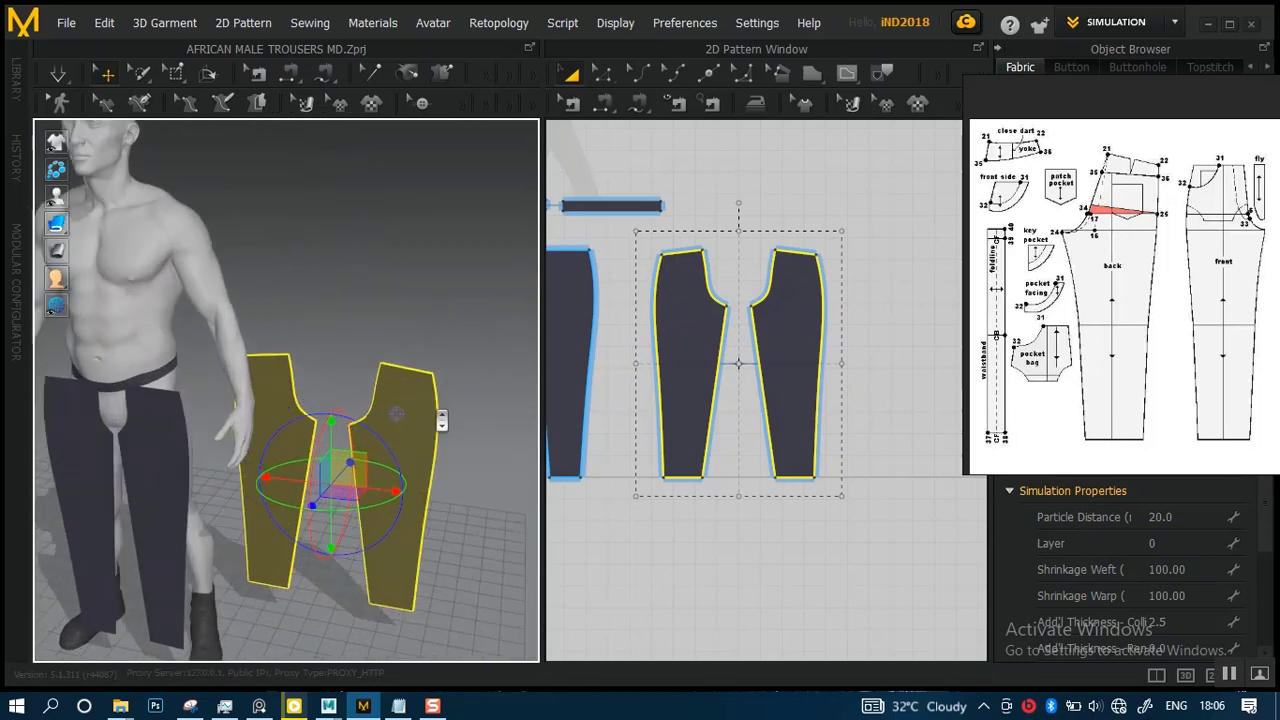
pyautogui.moveTo(405, 402); pyautogui.dragTo(295, 413, button='right')
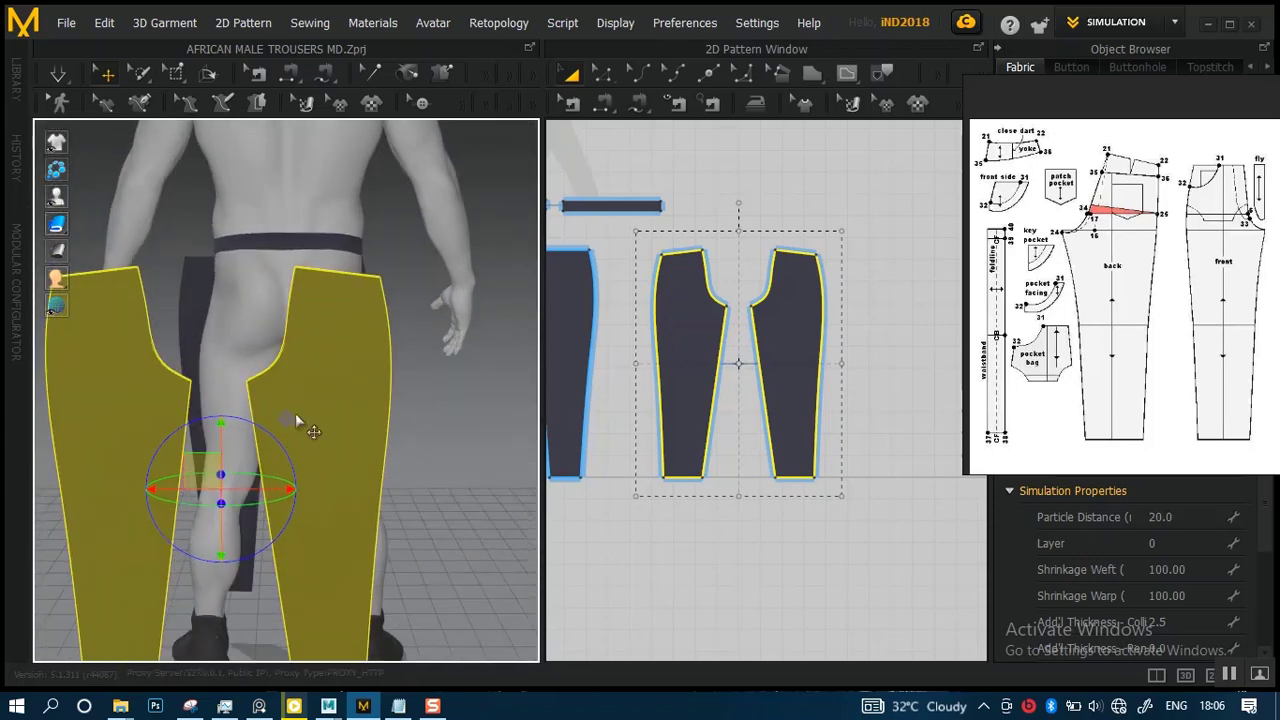
pyautogui.moveTo(250, 488); pyautogui.dragTo(320, 438, button='right')
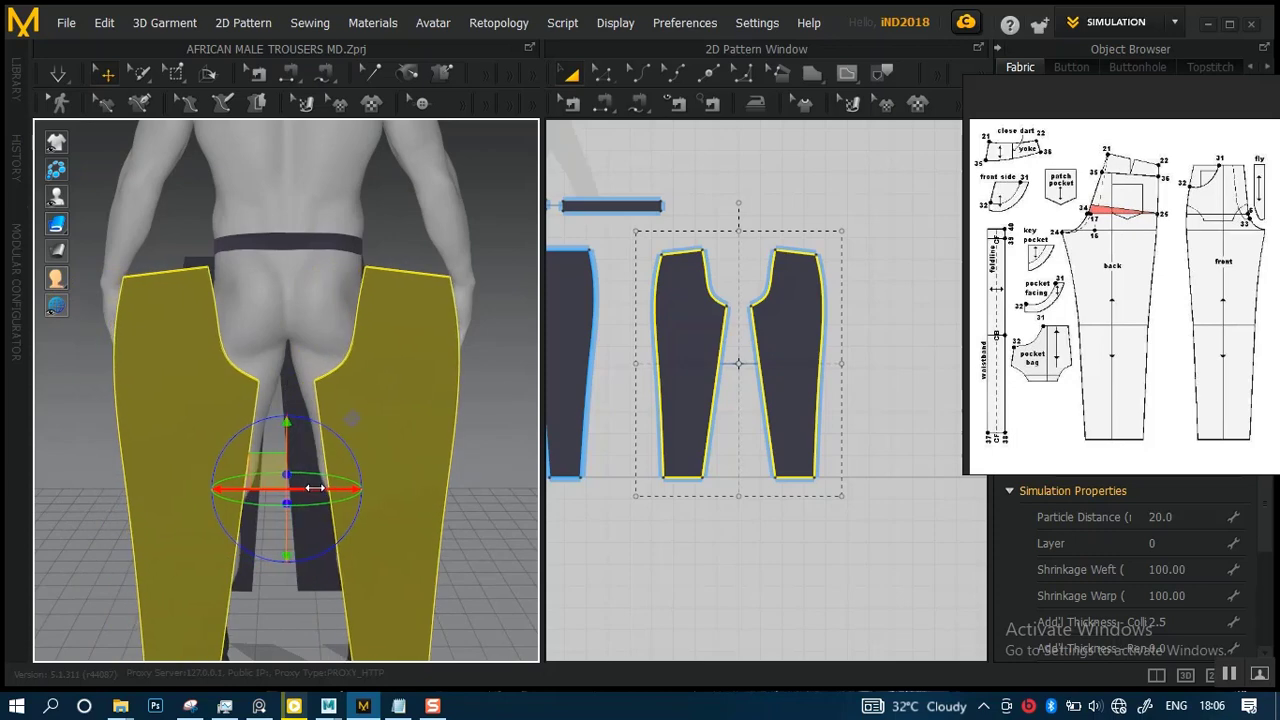
# - Raise both back panels to waist height in 3D and bring them close against the back of the avatar's legs
pyautogui.moveTo(286, 371); pyautogui.dragTo(455, 382, button='right')
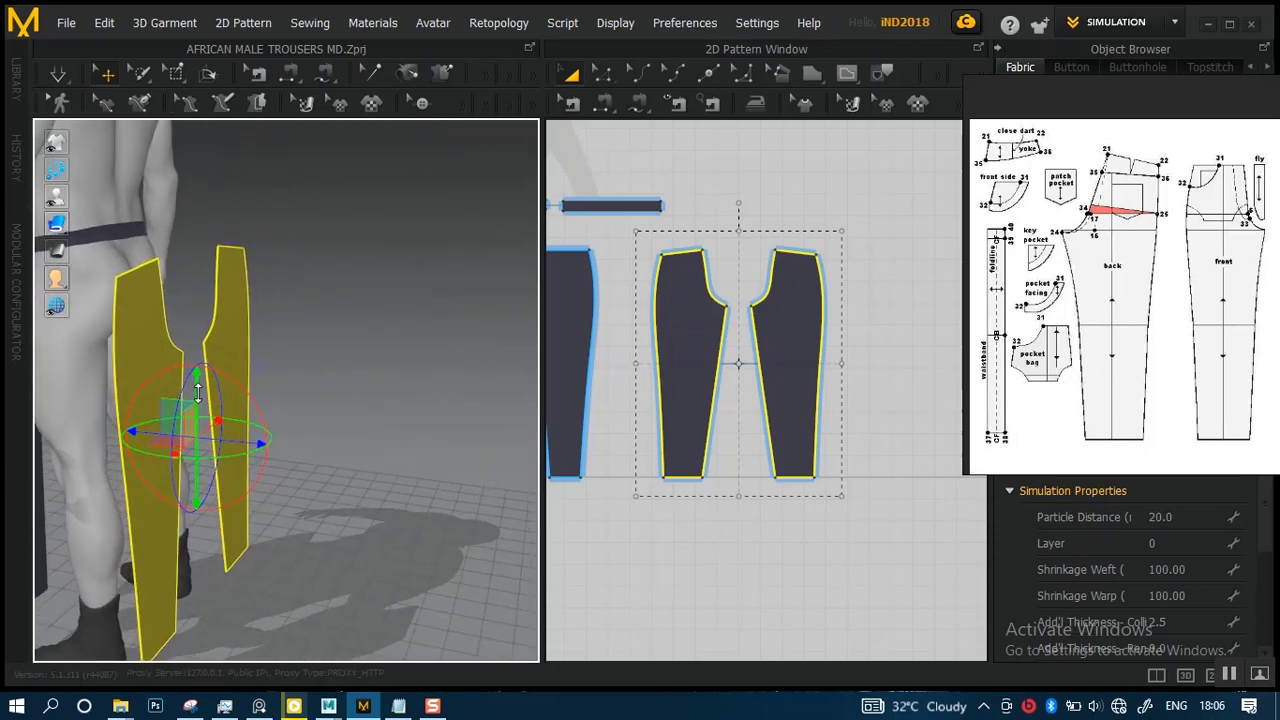
pyautogui.moveTo(198, 393); pyautogui.dragTo(210, 320)
pyautogui.moveTo(293, 353); pyautogui.dragTo(262, 414, button='right')
pyautogui.scroll(-5, 406, 387)
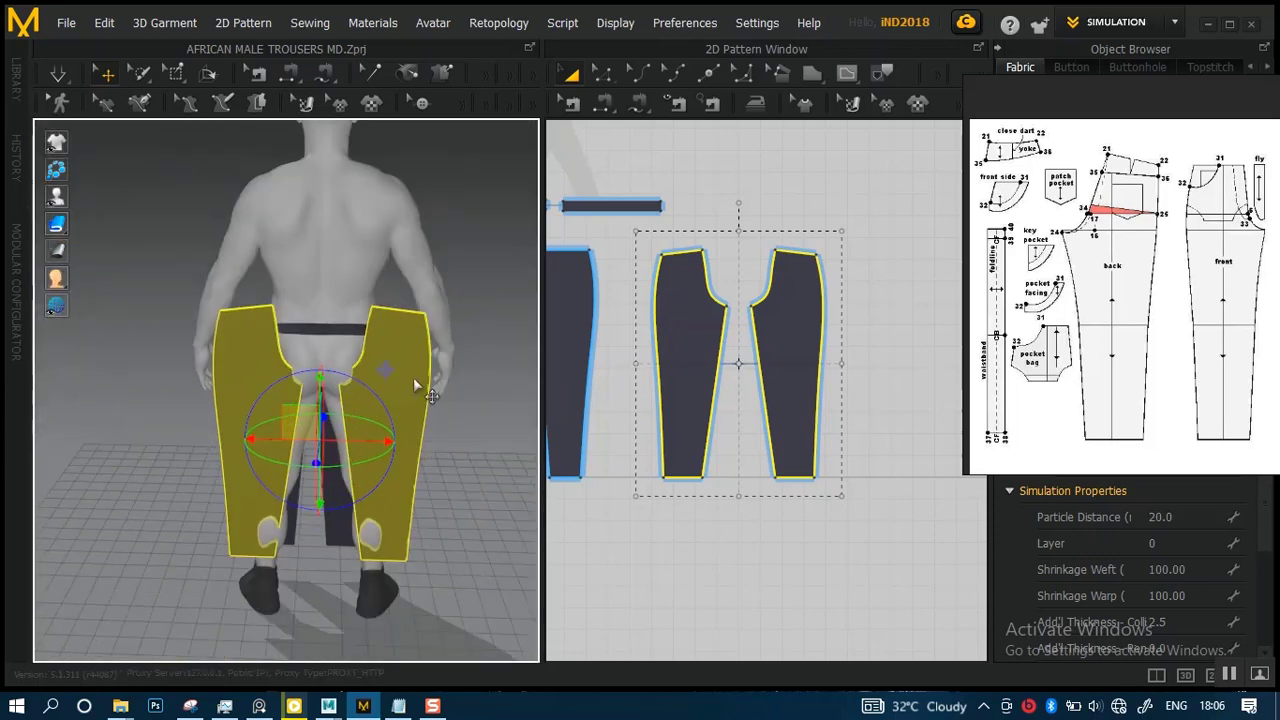
pyautogui.scroll(3, 406, 387)
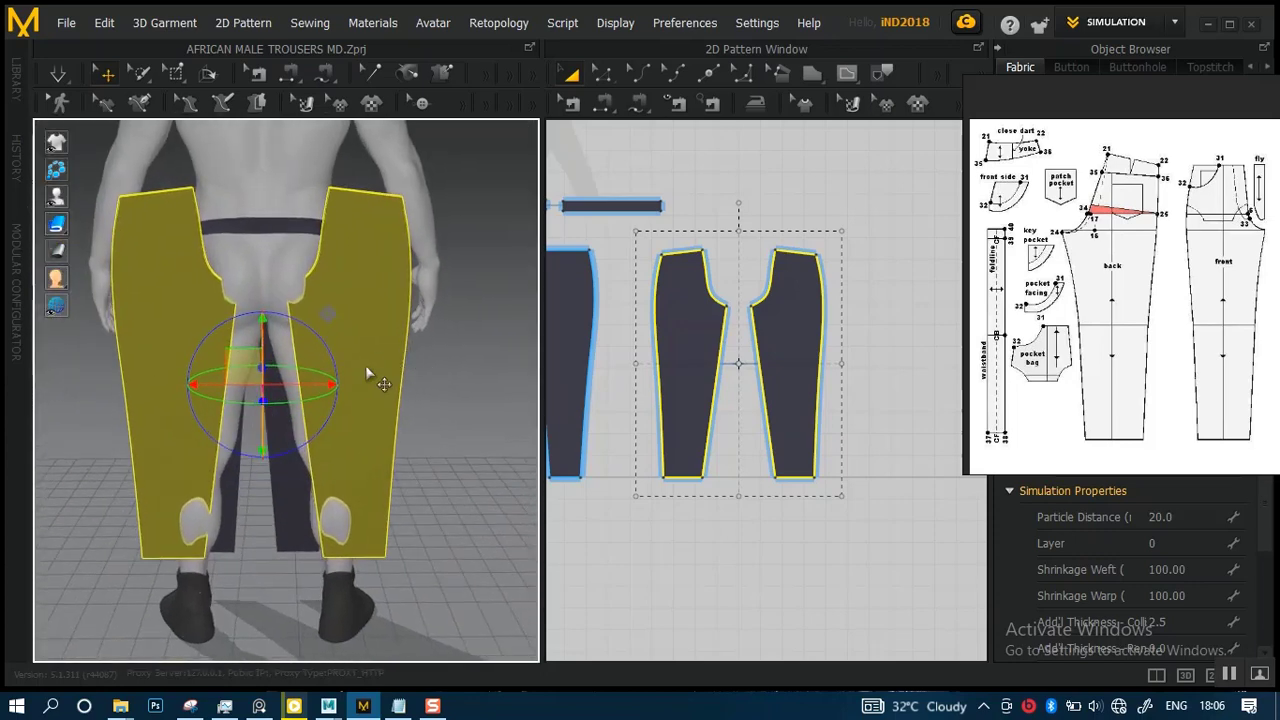
# - Move the right back panel inward in 3D until its crotch point reaches the centre behind the avatar
pyautogui.moveTo(371, 371); pyautogui.dragTo(323, 408, button='right')
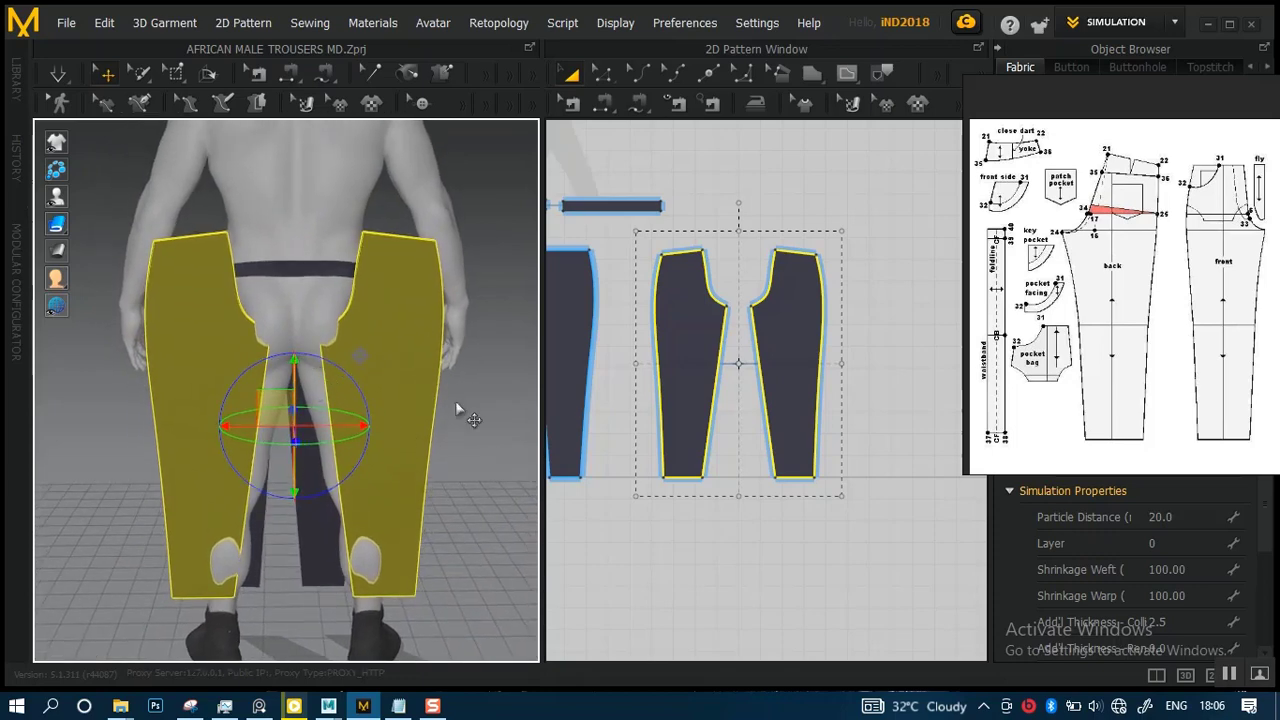
pyautogui.click(457, 329)
pyautogui.click(231, 397)
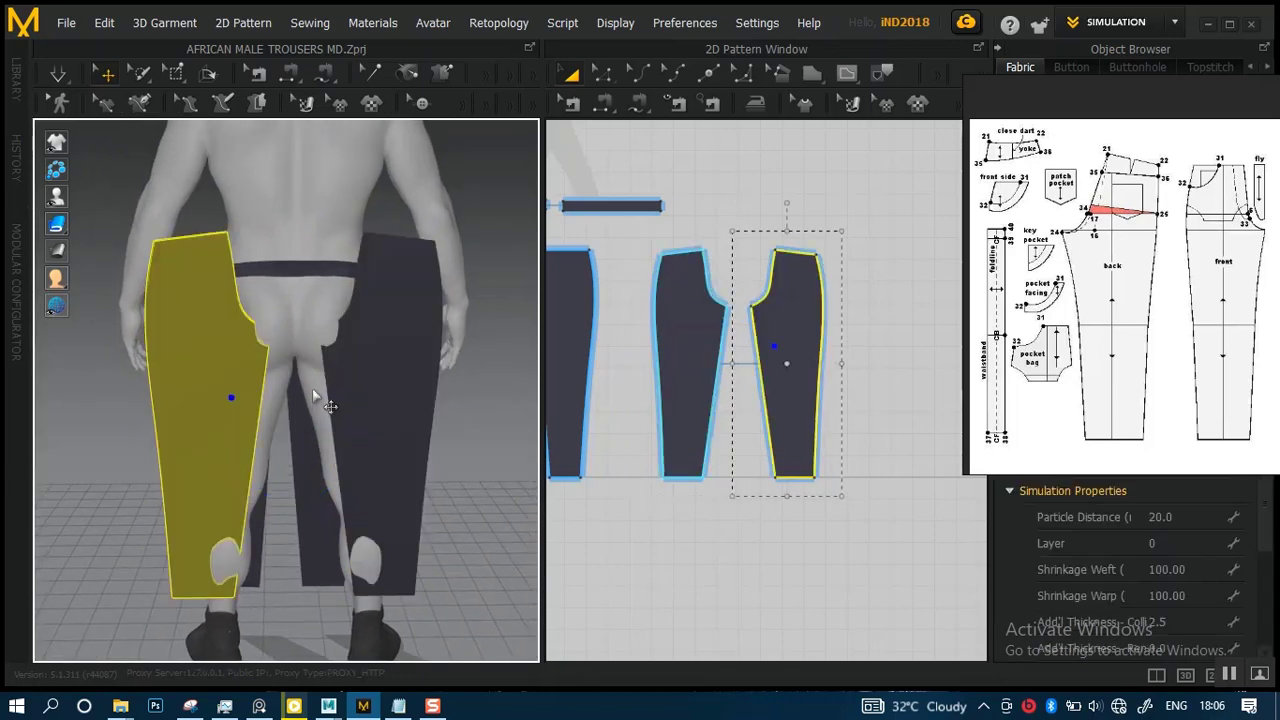
pyautogui.keyDown('shift'); pyautogui.click(655, 352); pyautogui.keyUp('shift')
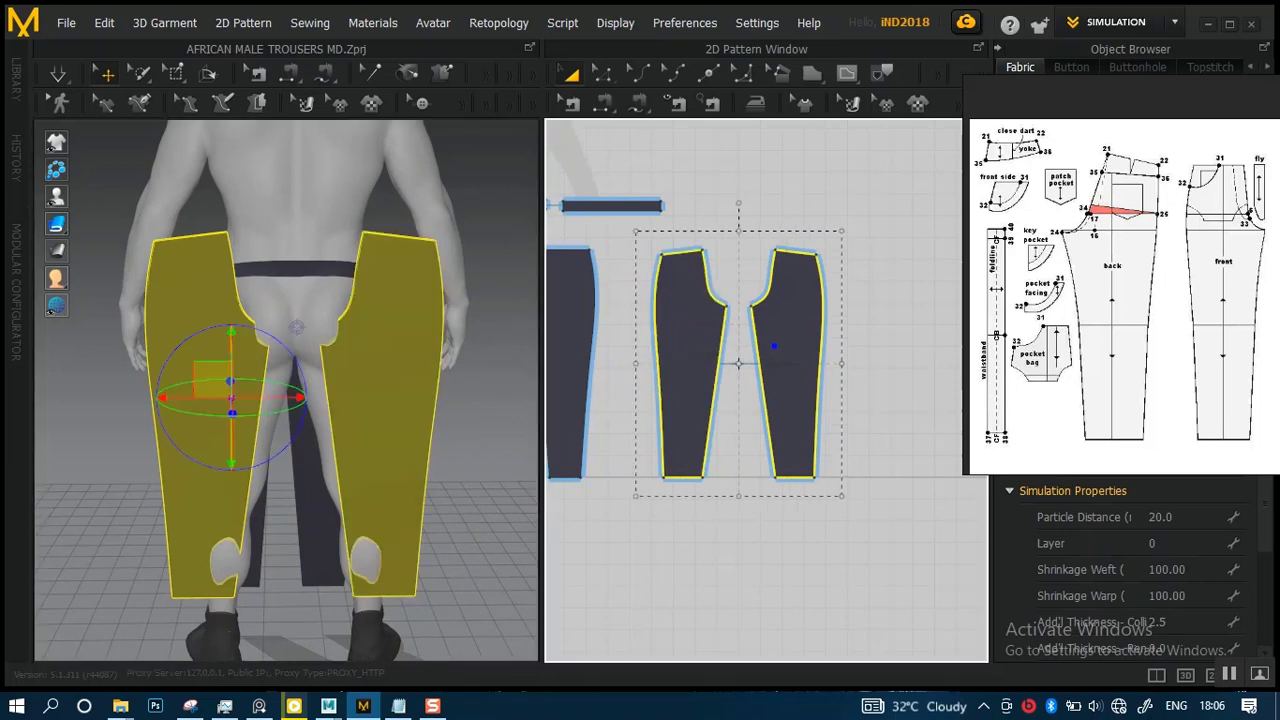
pyautogui.click(677, 571)
pyautogui.click(377, 425)
pyautogui.moveTo(414, 425); pyautogui.dragTo(389, 432)
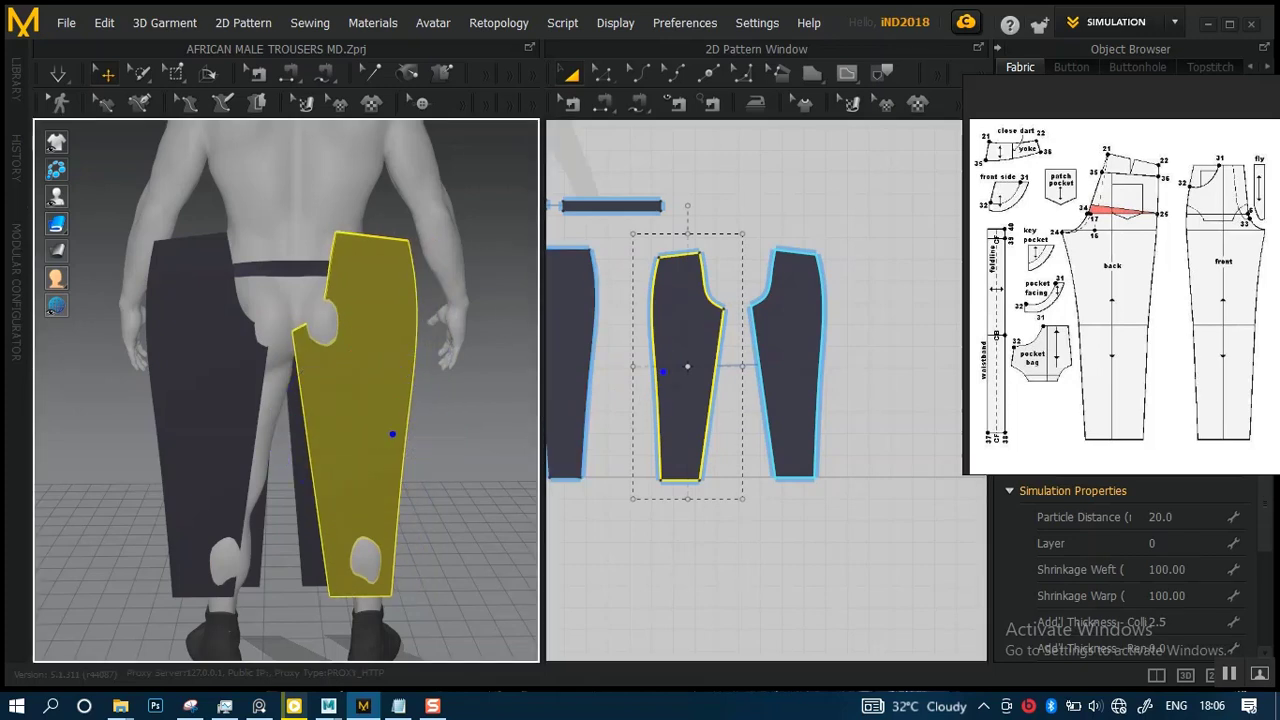
# - Move the left back panel inward in 3D so its crotch point meets the other panel's between the legs
pyautogui.moveTo(787, 366); pyautogui.dragTo(783, 362)
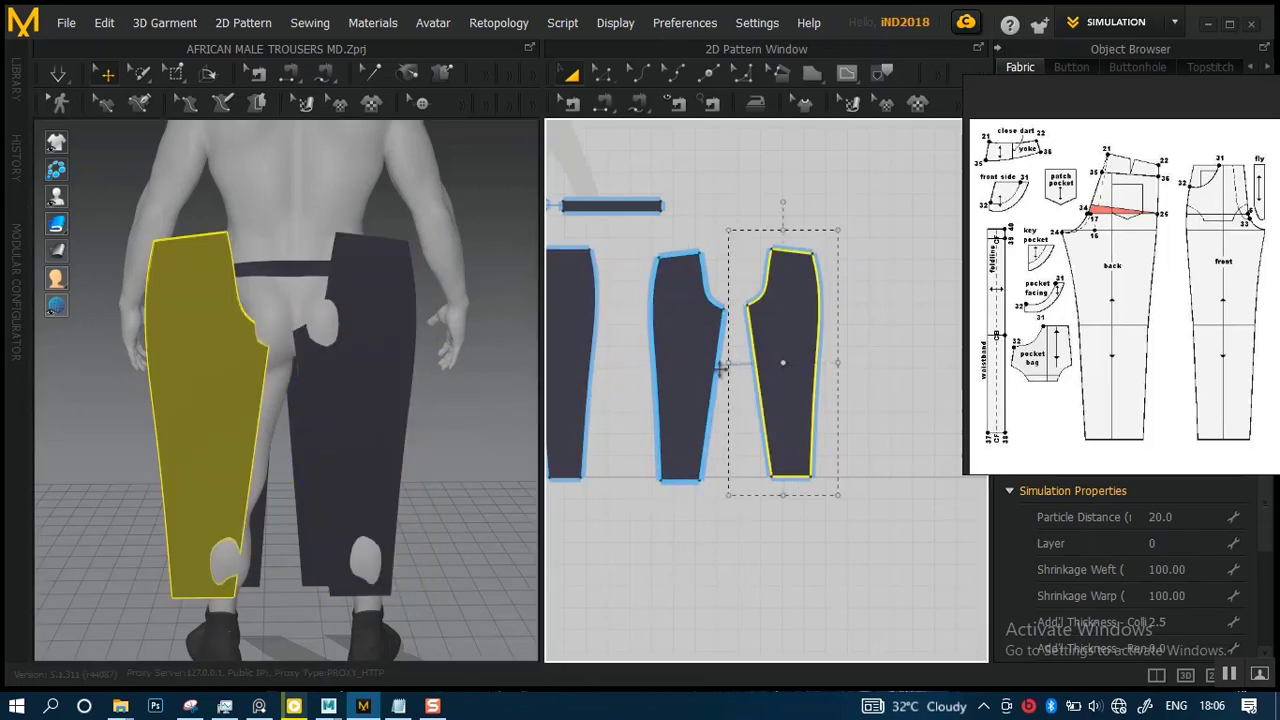
pyautogui.click(883, 349)
pyautogui.click(210, 426)
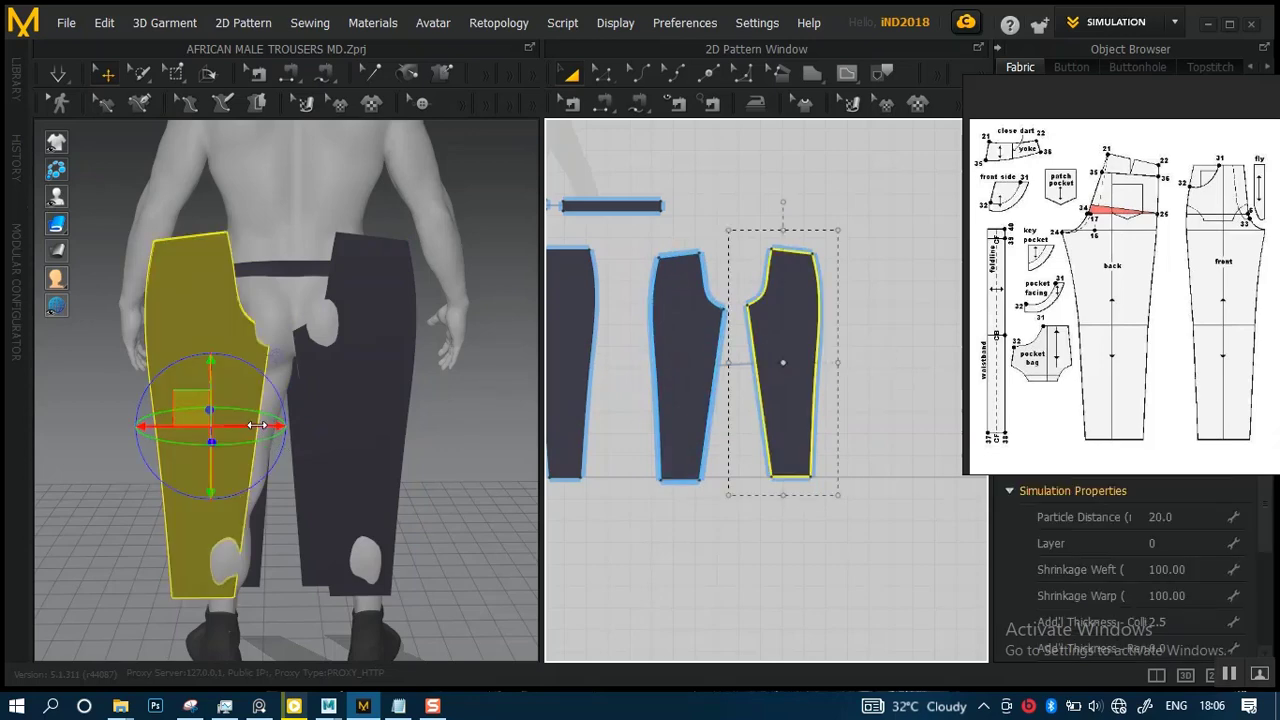
pyautogui.moveTo(257, 425); pyautogui.dragTo(275, 427)
# - Select both back panels and lower them together in 3D until their top edges sit at the waistband's level
pyautogui.moveTo(389, 411); pyautogui.dragTo(396, 375, button='right')
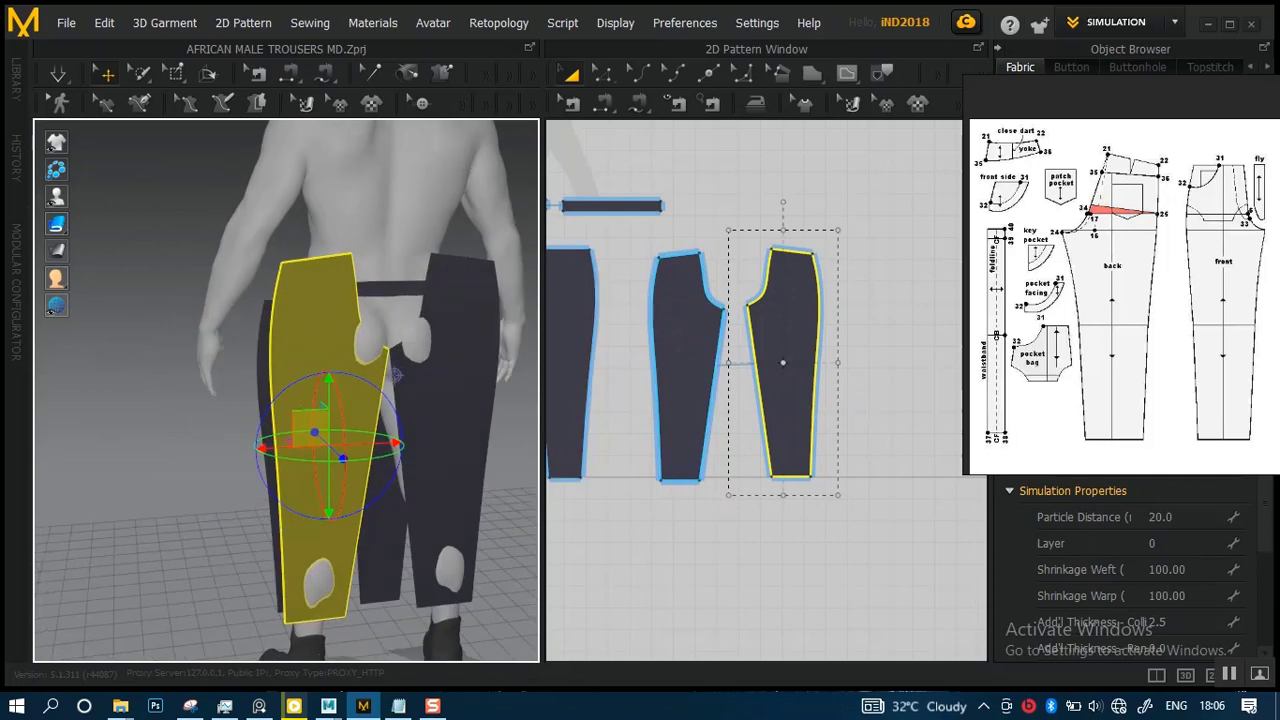
pyautogui.click(688, 365)
pyautogui.keyDown('shift'); pyautogui.click(782, 365); pyautogui.keyUp('shift')
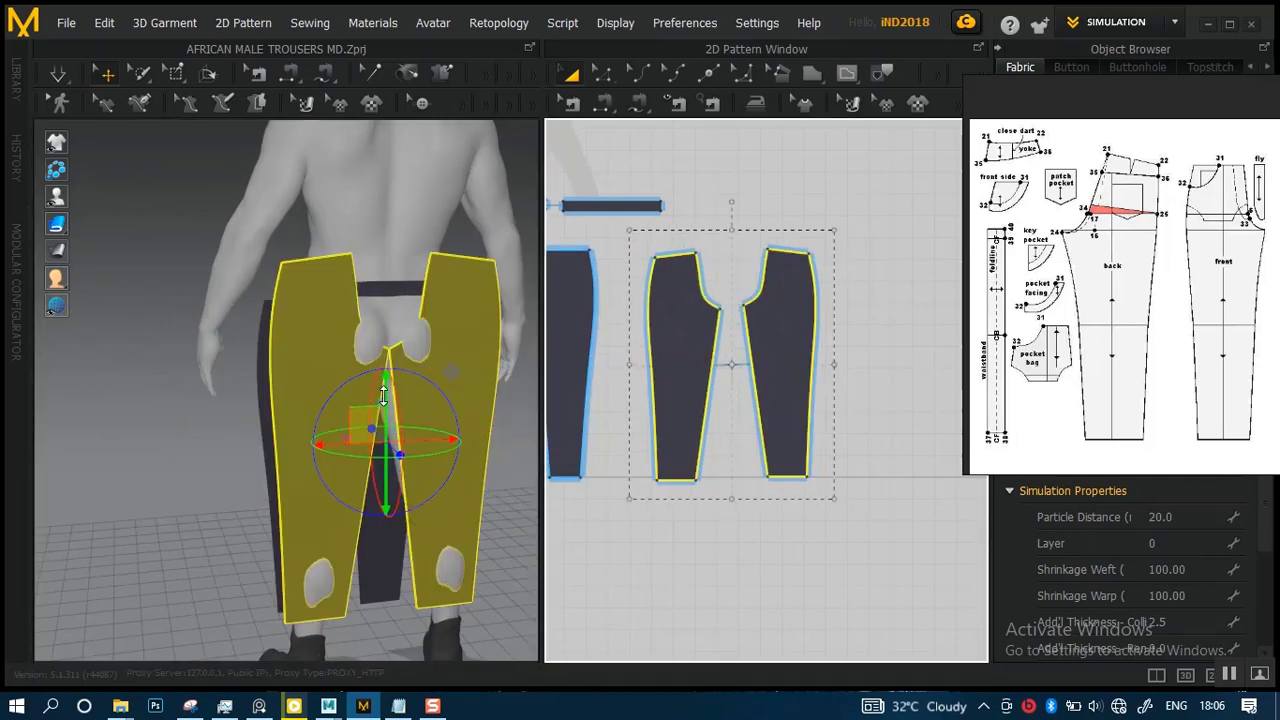
pyautogui.moveTo(385, 390); pyautogui.dragTo(386, 425)
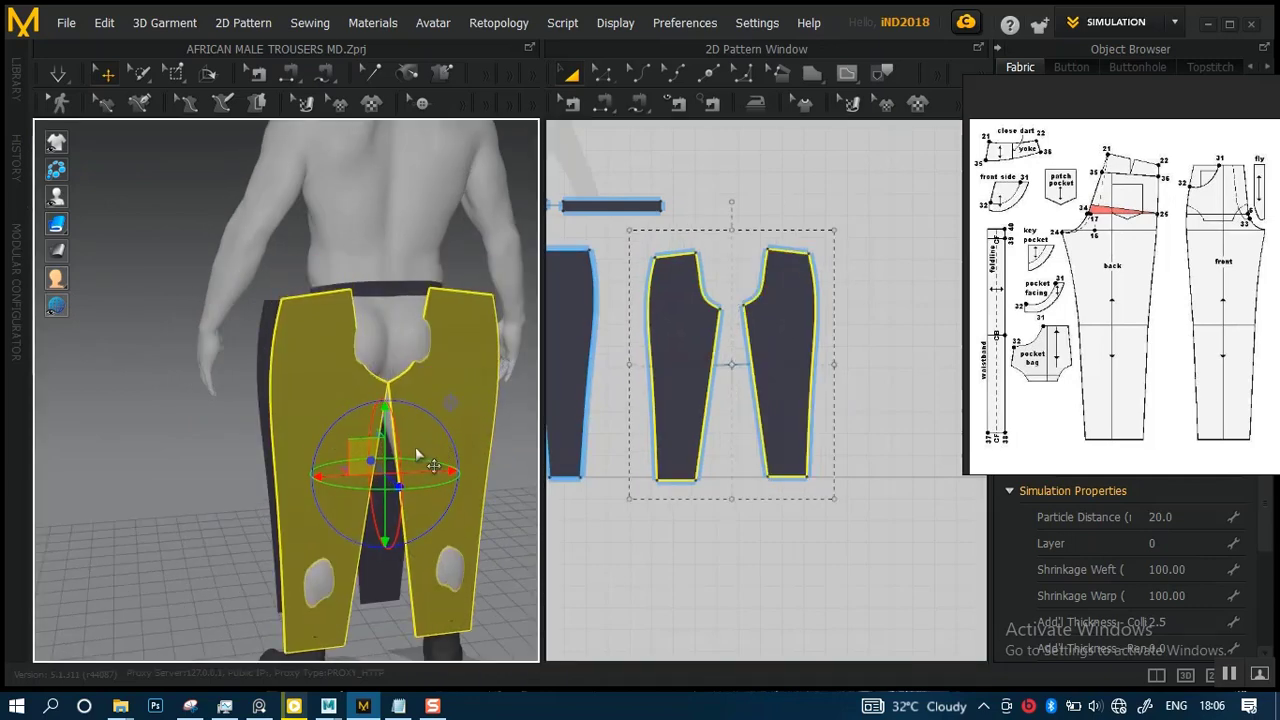
pyautogui.moveTo(457, 489); pyautogui.dragTo(431, 497, button='right')
pyautogui.moveTo(436, 492); pyautogui.dragTo(447, 496)
# - Examine the front panels and waistband pieces from the front of the avatar and in the 2D layout
pyautogui.moveTo(460, 390); pyautogui.dragTo(537, 371, button='right')
pyautogui.moveTo(436, 386); pyautogui.dragTo(258, 374, button='middle')
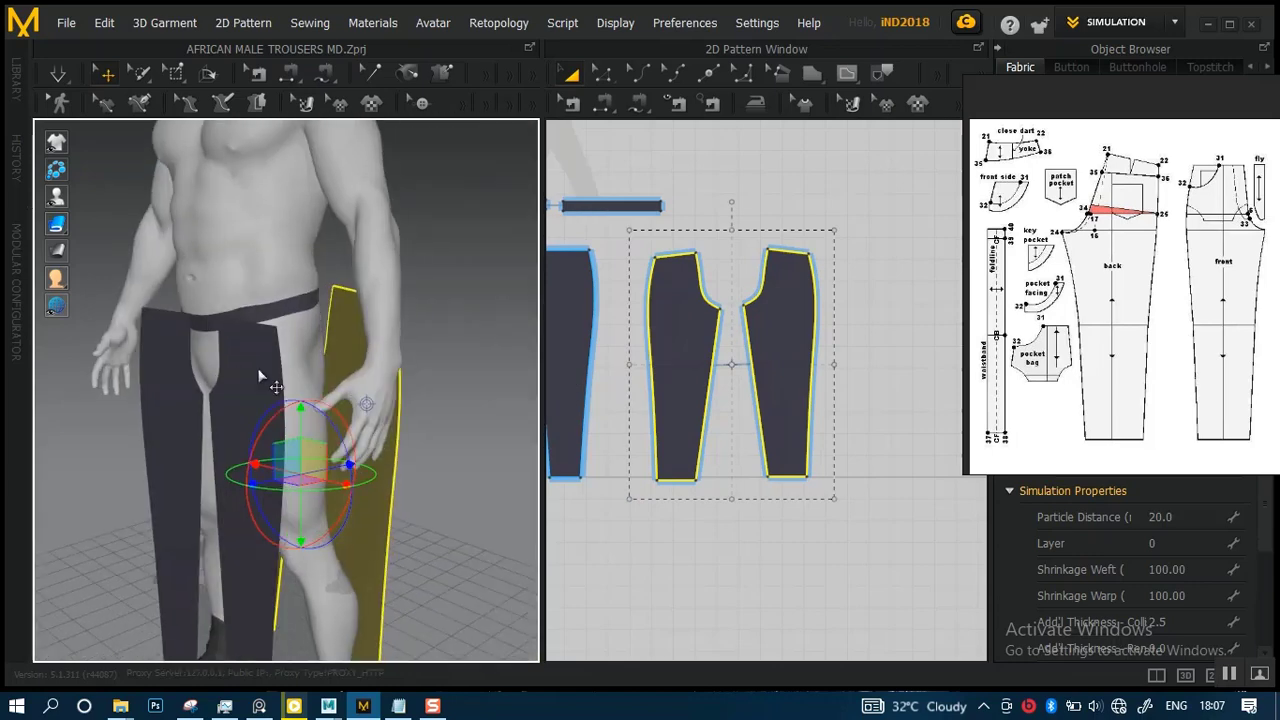
pyautogui.moveTo(258, 374); pyautogui.dragTo(380, 383, button='right')
pyautogui.moveTo(720, 335); pyautogui.dragTo(966, 326, button='middle')
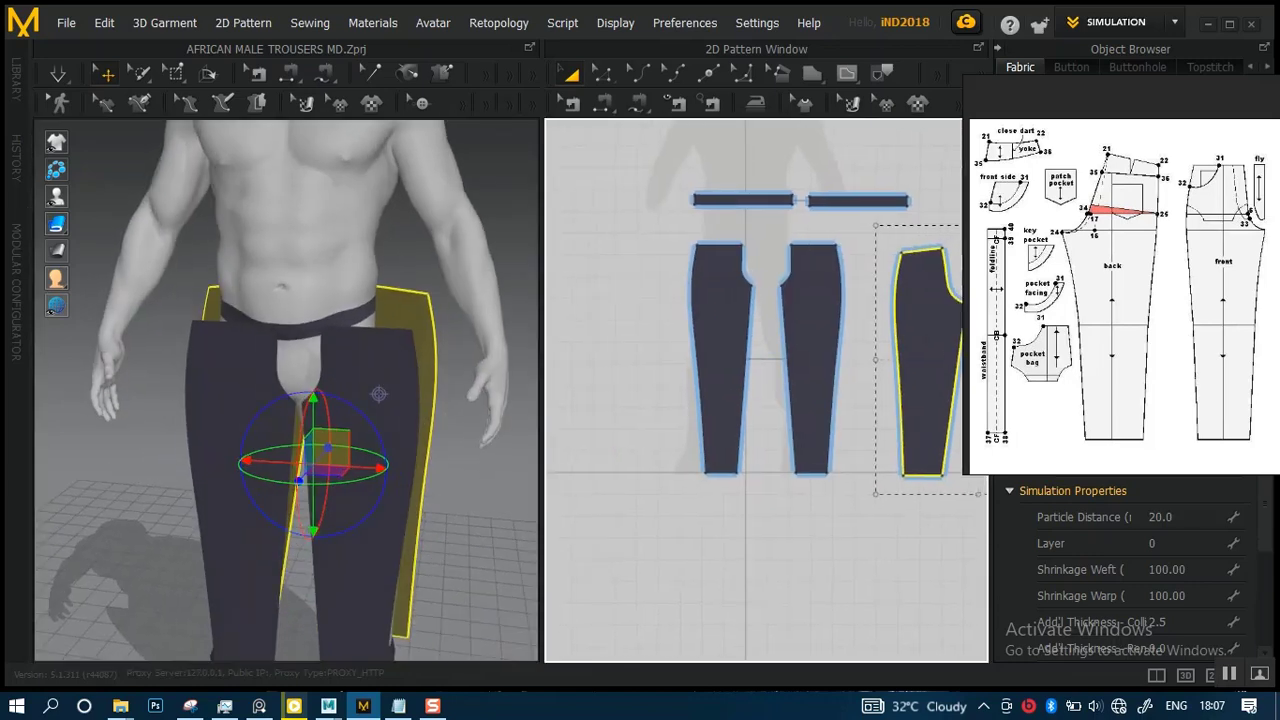
pyautogui.moveTo(782, 332); pyautogui.dragTo(704, 381, button='middle')
pyautogui.scroll(4, 731, 320)
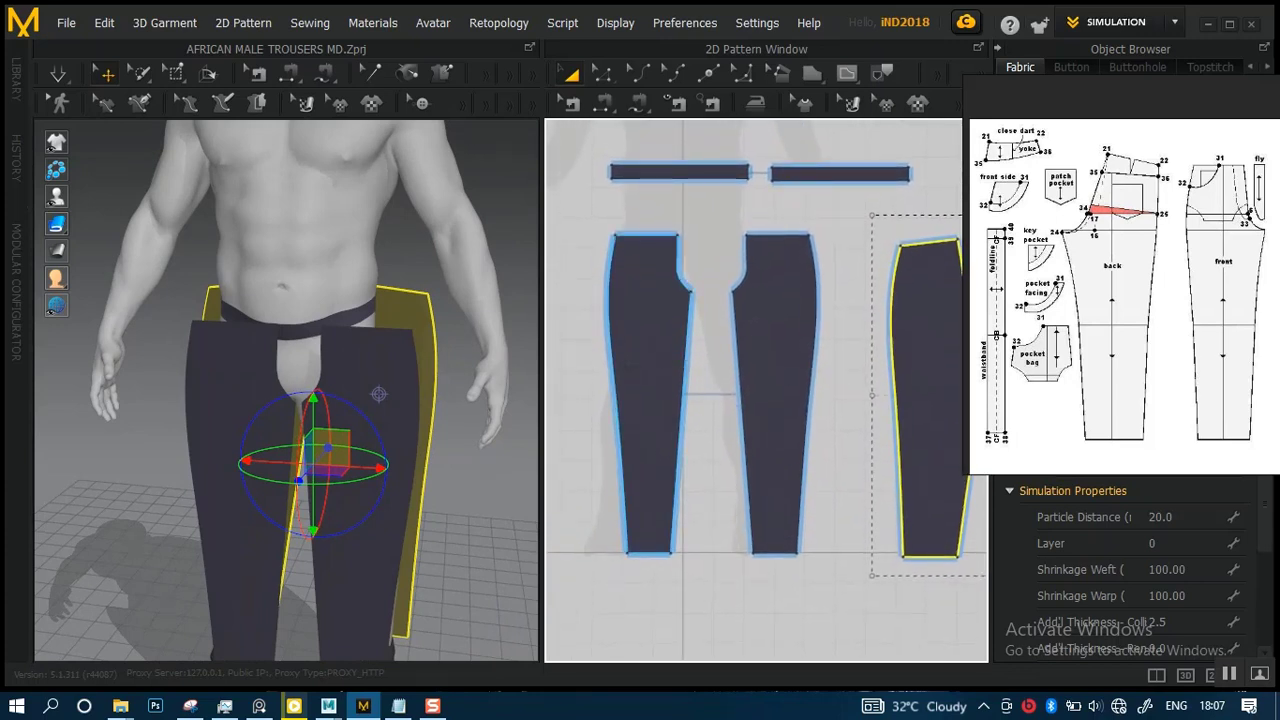
pyautogui.scroll(4, 700, 380)
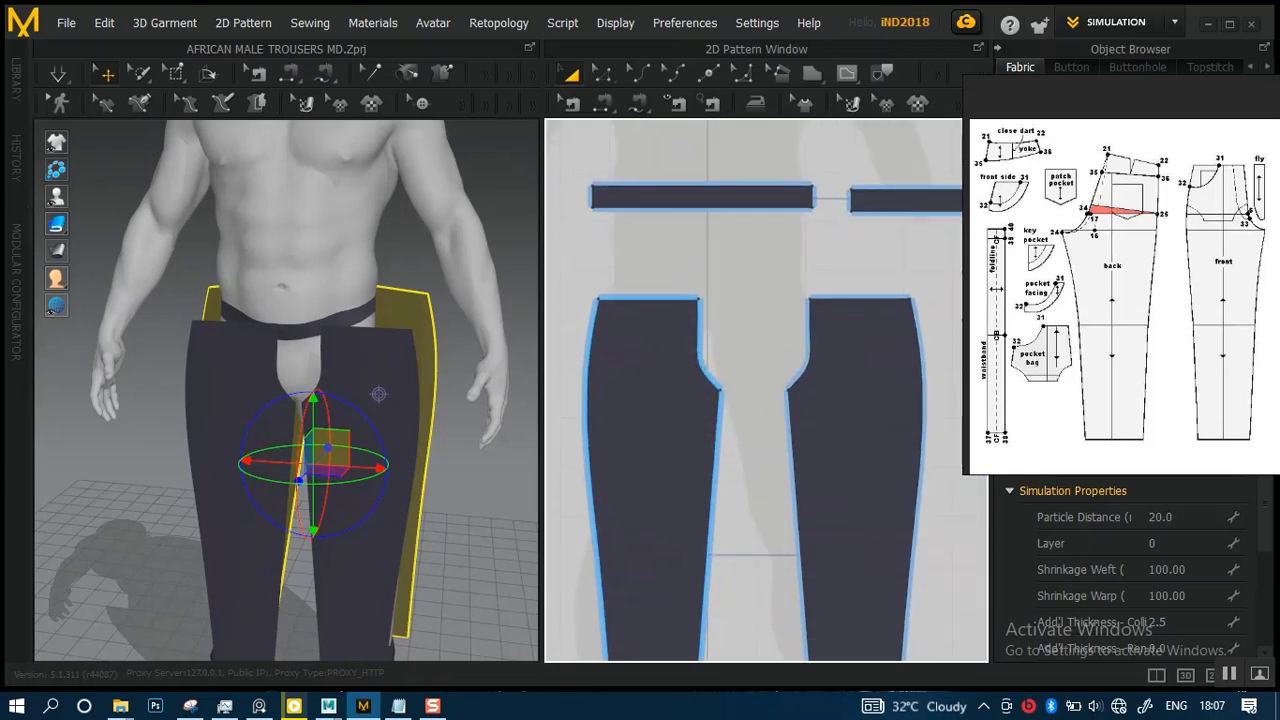
pyautogui.click(675, 372)
pyautogui.click(849, 372)
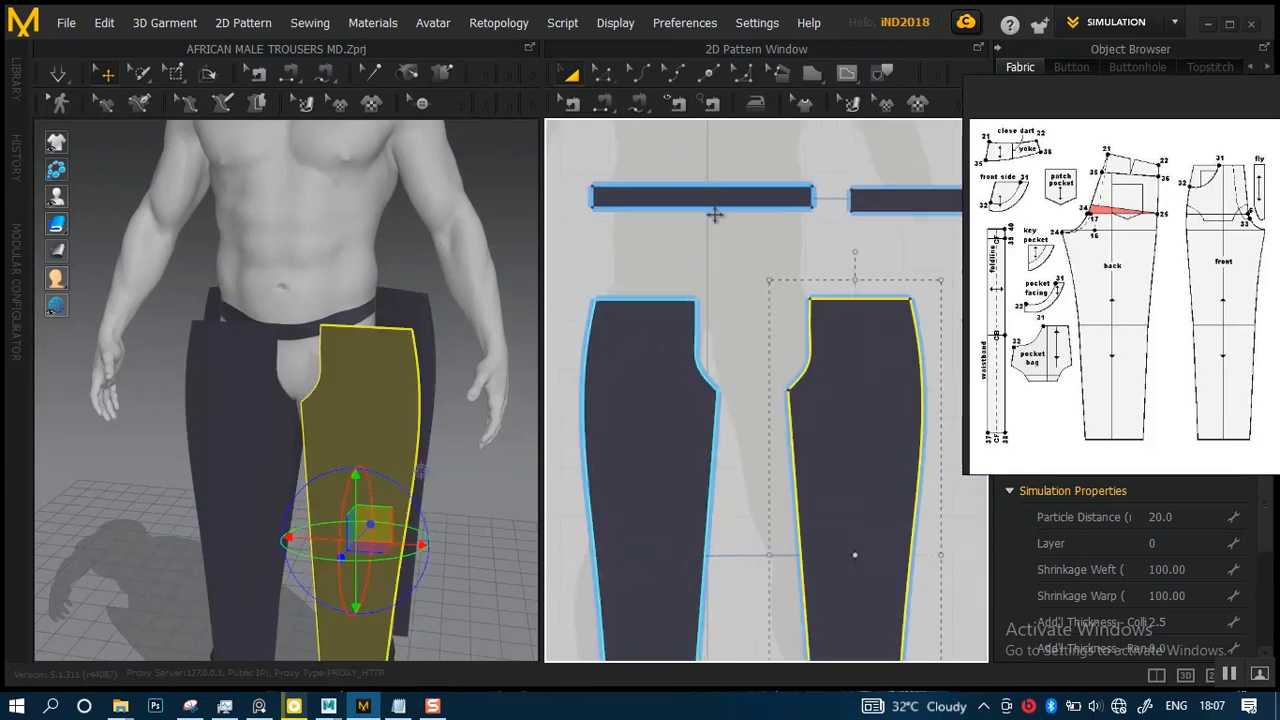
pyautogui.moveTo(689, 397); pyautogui.dragTo(763, 436, button='middle')
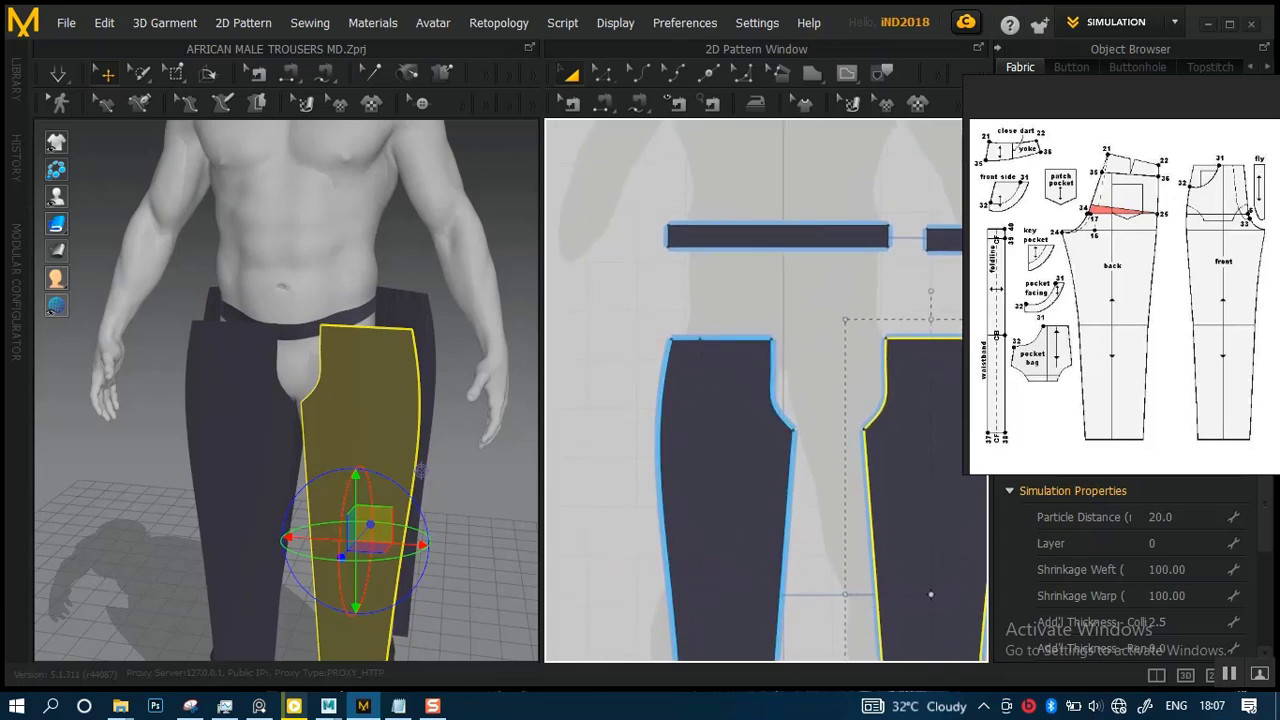
# - Begin a free sewing seam along the left front panel's whole waist edge, from the outer corner to the centre-front corner
pyautogui.scroll(1, 712, 398)
pyautogui.scroll(1, 712, 398)
pyautogui.moveTo(710, 346); pyautogui.dragTo(708, 376, button='middle')
pyautogui.scroll(1, 708, 376)
pyautogui.click(571, 105)
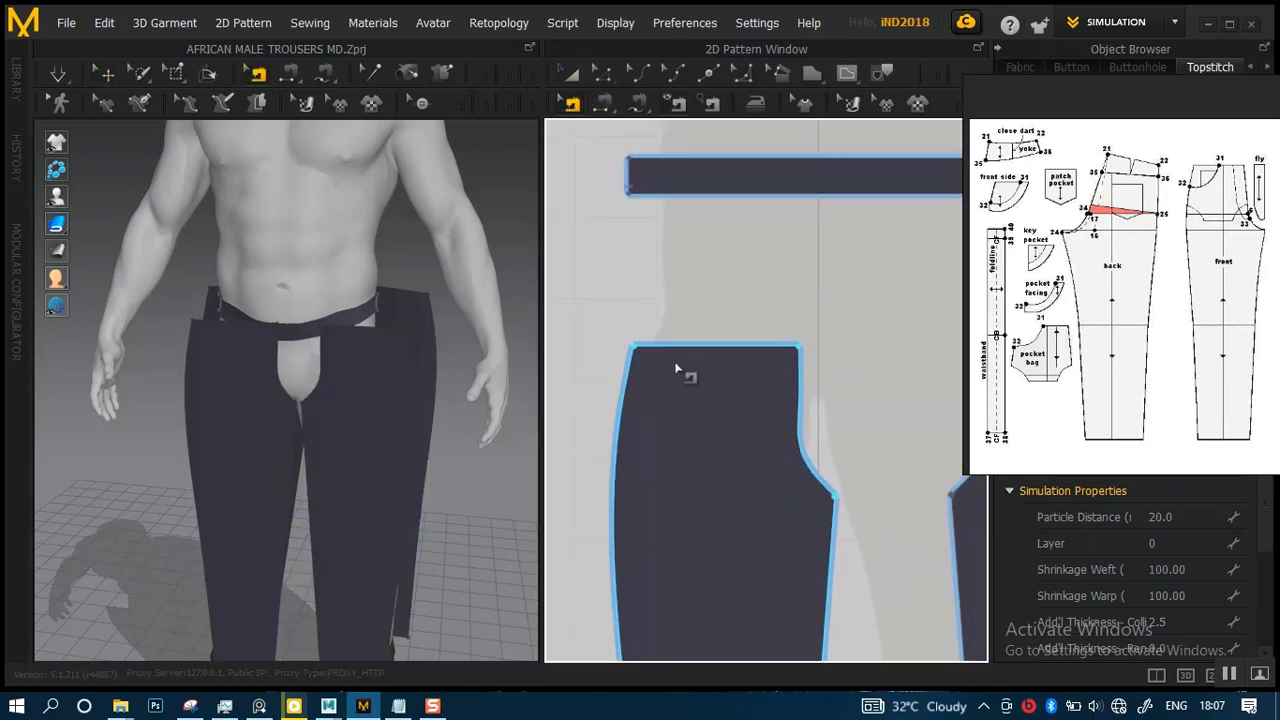
pyautogui.moveTo(755, 331)
pyautogui.mouseDown(button='middle')
pyautogui.moveTo(751, 320)
pyautogui.moveTo(769, 320)
pyautogui.mouseUp(button='middle')
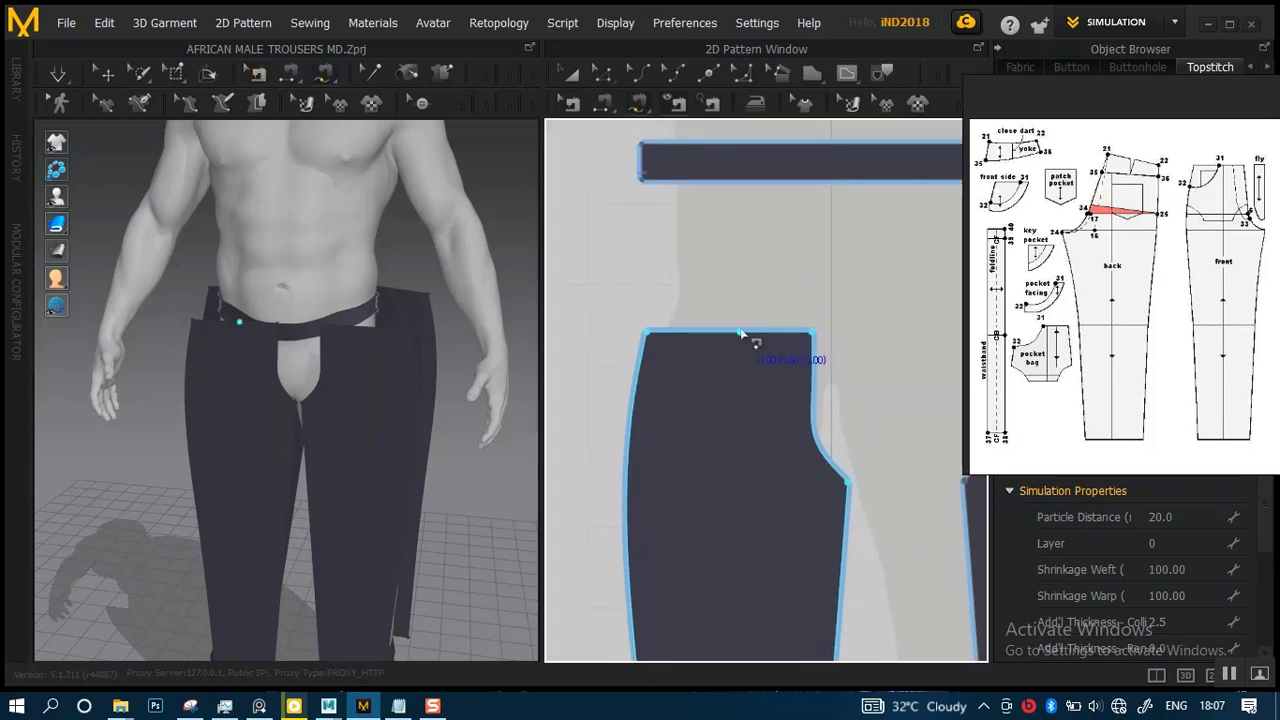
pyautogui.scroll(3, 743, 376)
pyautogui.scroll(-1, 738, 372)
pyautogui.moveTo(732, 360); pyautogui.dragTo(736, 393, button='middle')
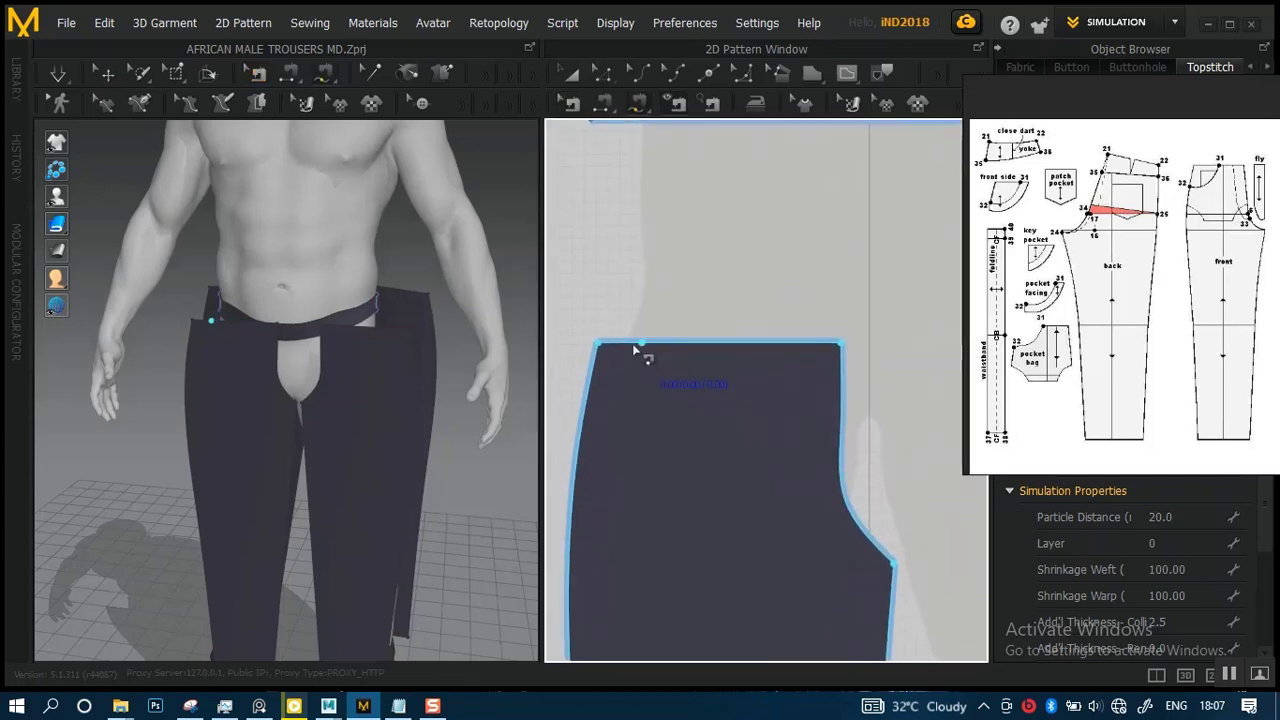
pyautogui.click(598, 345)
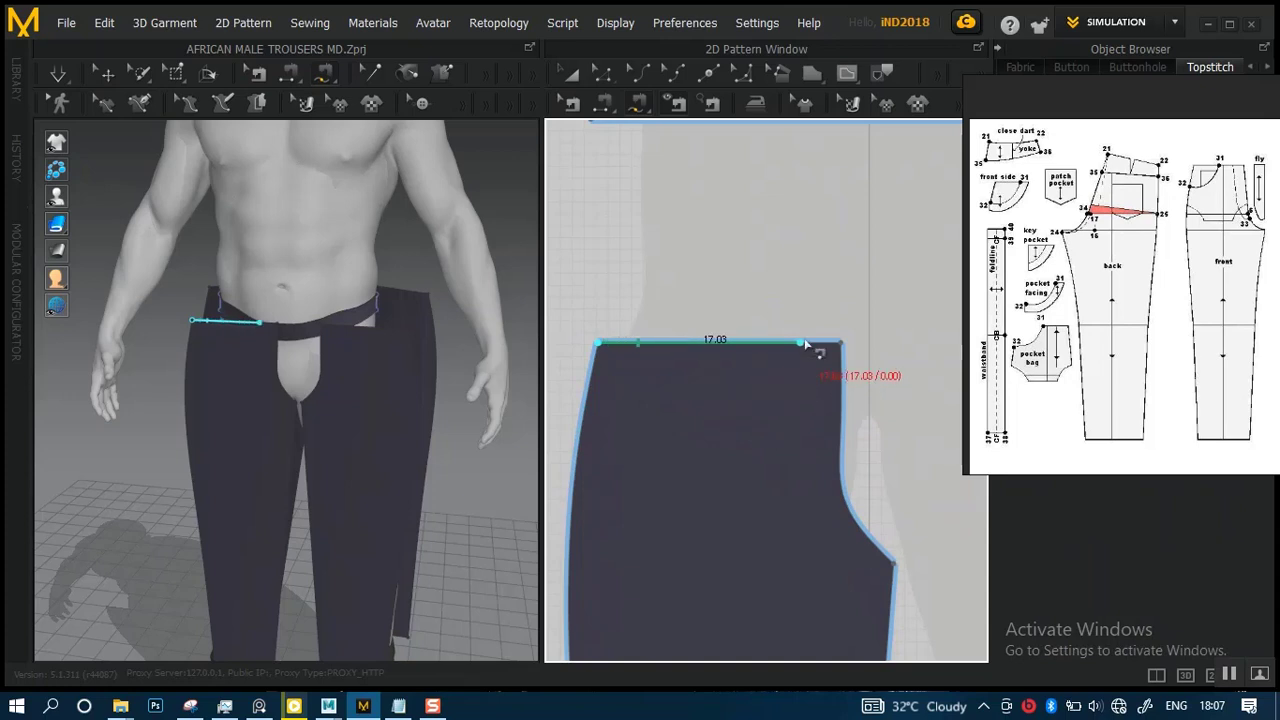
pyautogui.click(840, 346)
# - Complete the seam on the waistband's lower edge, running from its inner end outward for a matching length of 20.44
pyautogui.moveTo(749, 343); pyautogui.dragTo(758, 517, button='middle')
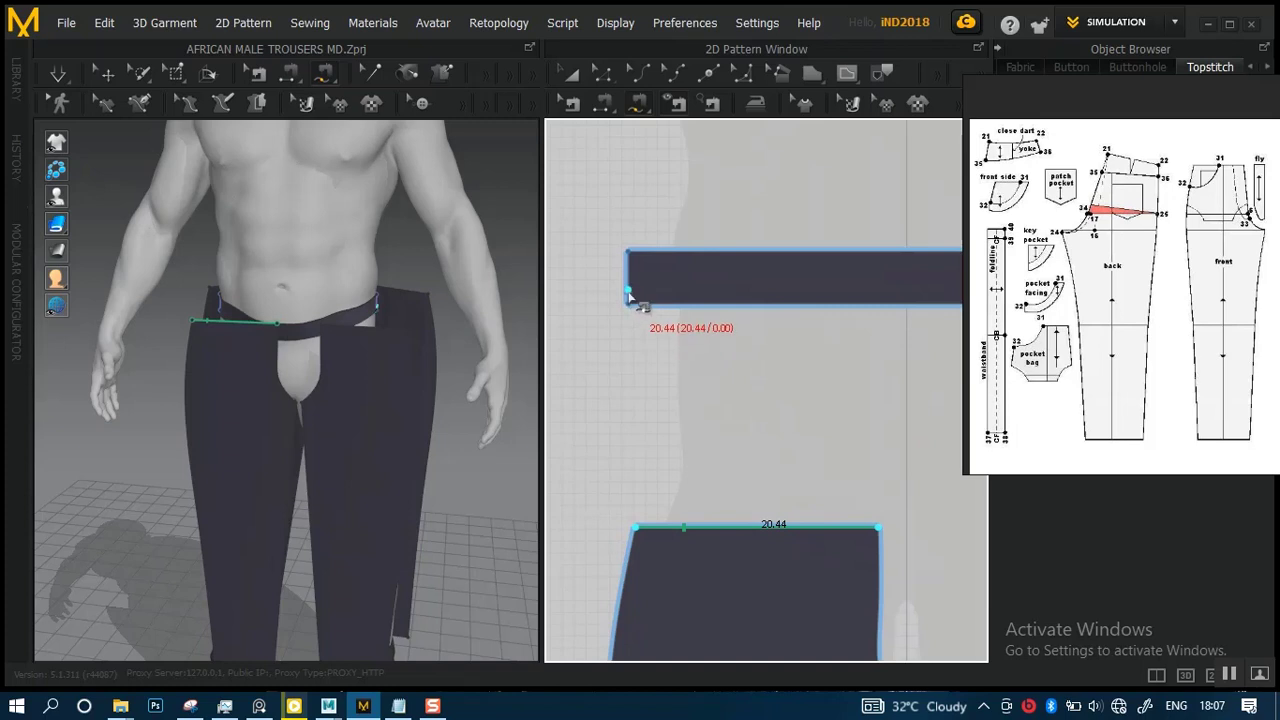
pyautogui.scroll(-3, 820, 366)
pyautogui.moveTo(812, 340); pyautogui.dragTo(606, 340, button='middle')
pyautogui.scroll(-1, 720, 329)
pyautogui.moveTo(722, 323); pyautogui.dragTo(756, 320, button='middle')
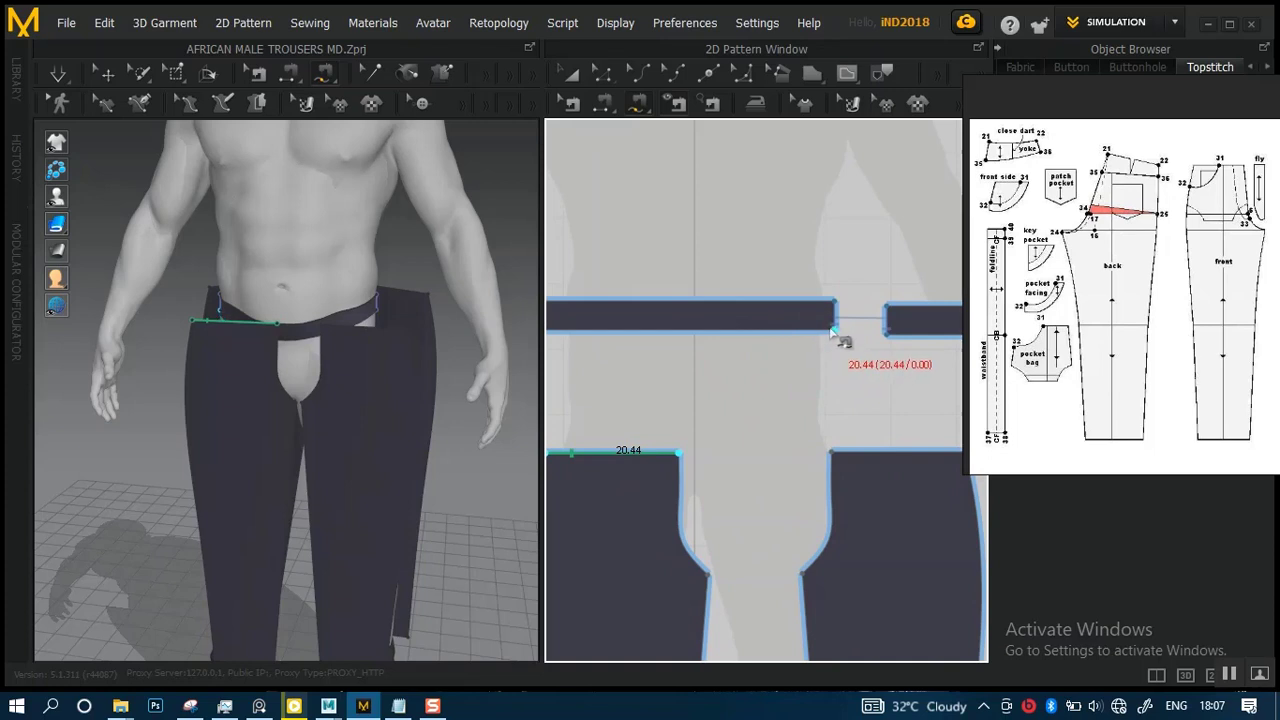
pyautogui.moveTo(835, 333); pyautogui.dragTo(702, 336)
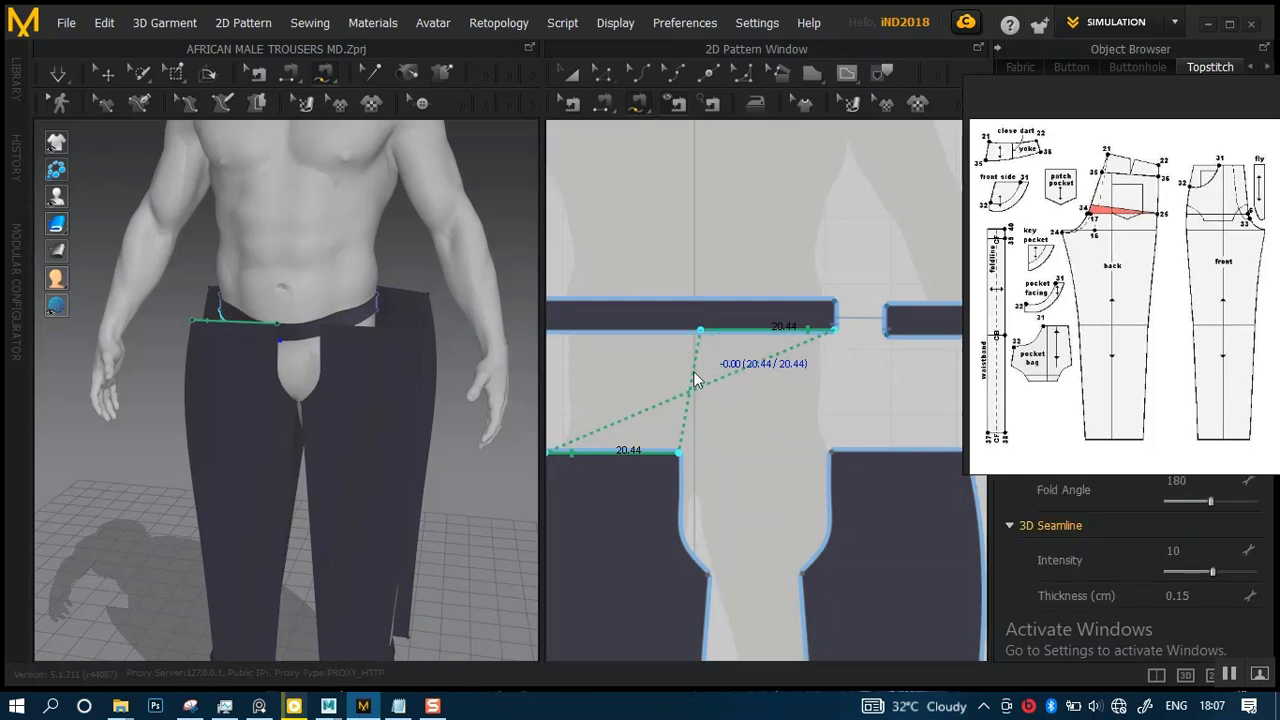
# - Reverse the sewing direction of the seam between the left front panel and waistband so its connecting lines do not cross
pyautogui.click(570, 104)
pyautogui.click(657, 450)
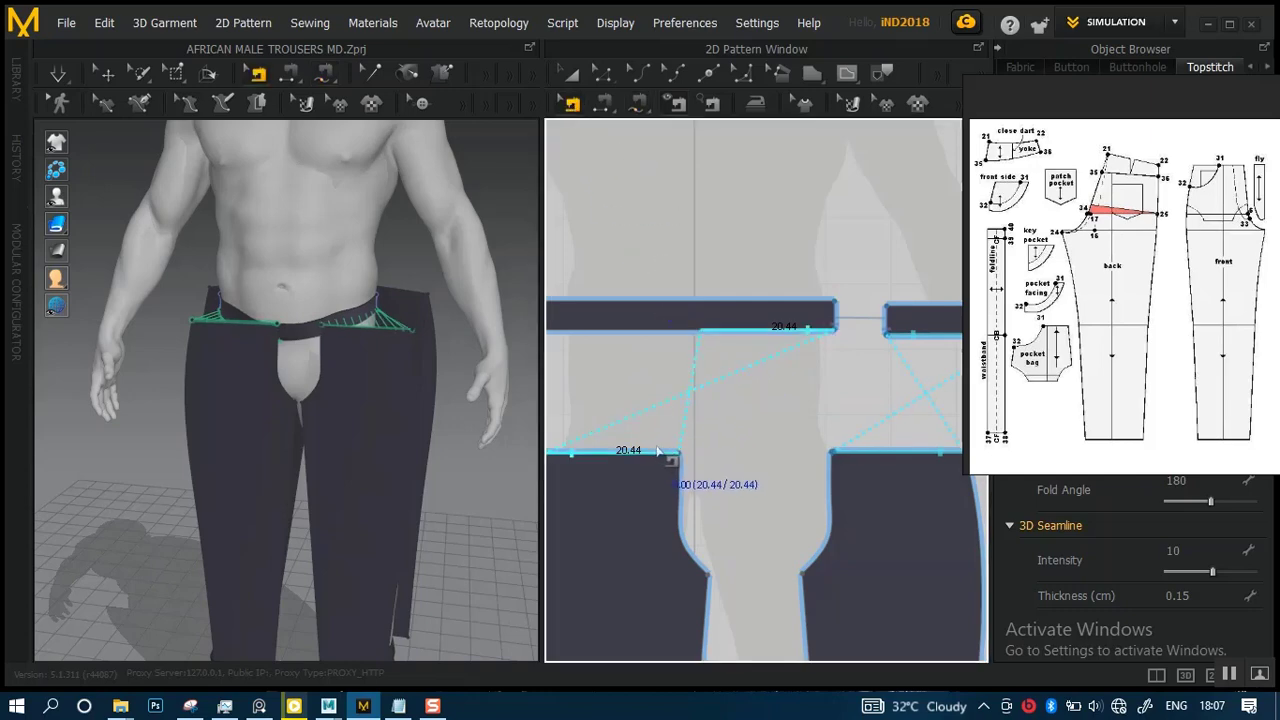
pyautogui.rightClick(655, 452)
pyautogui.click(633, 458)
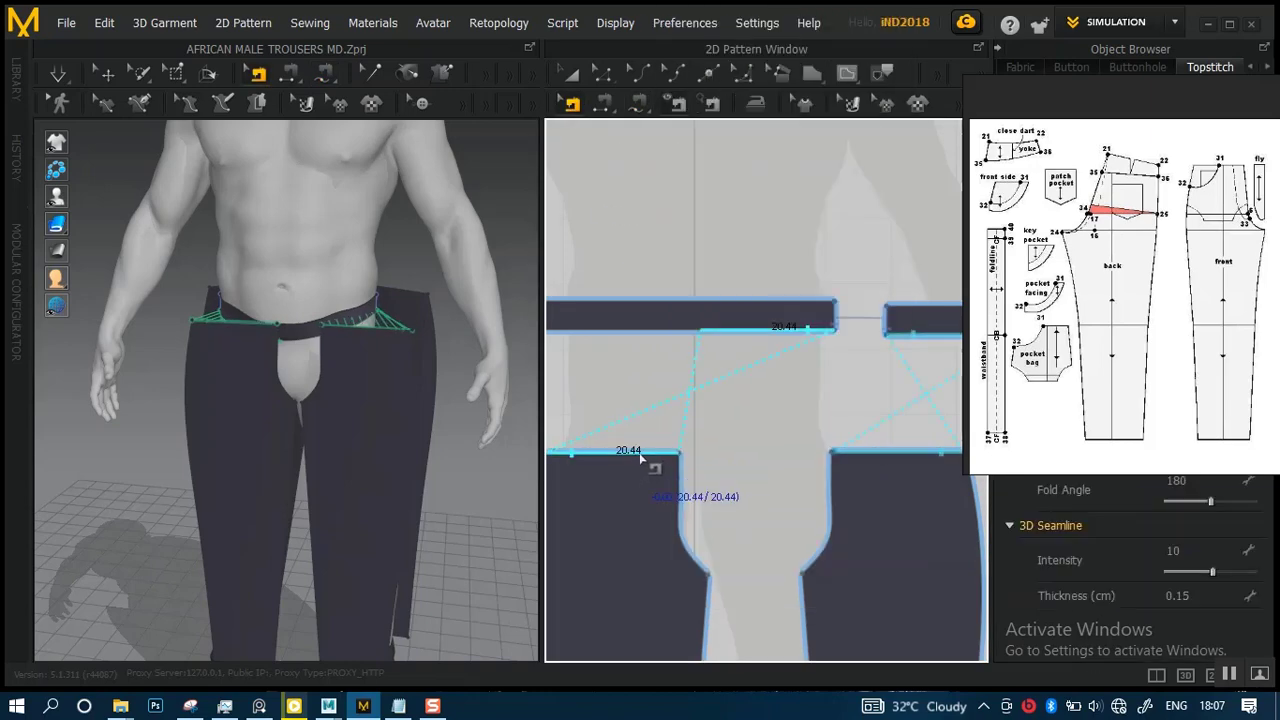
pyautogui.rightClick(641, 456)
pyautogui.click(669, 478)
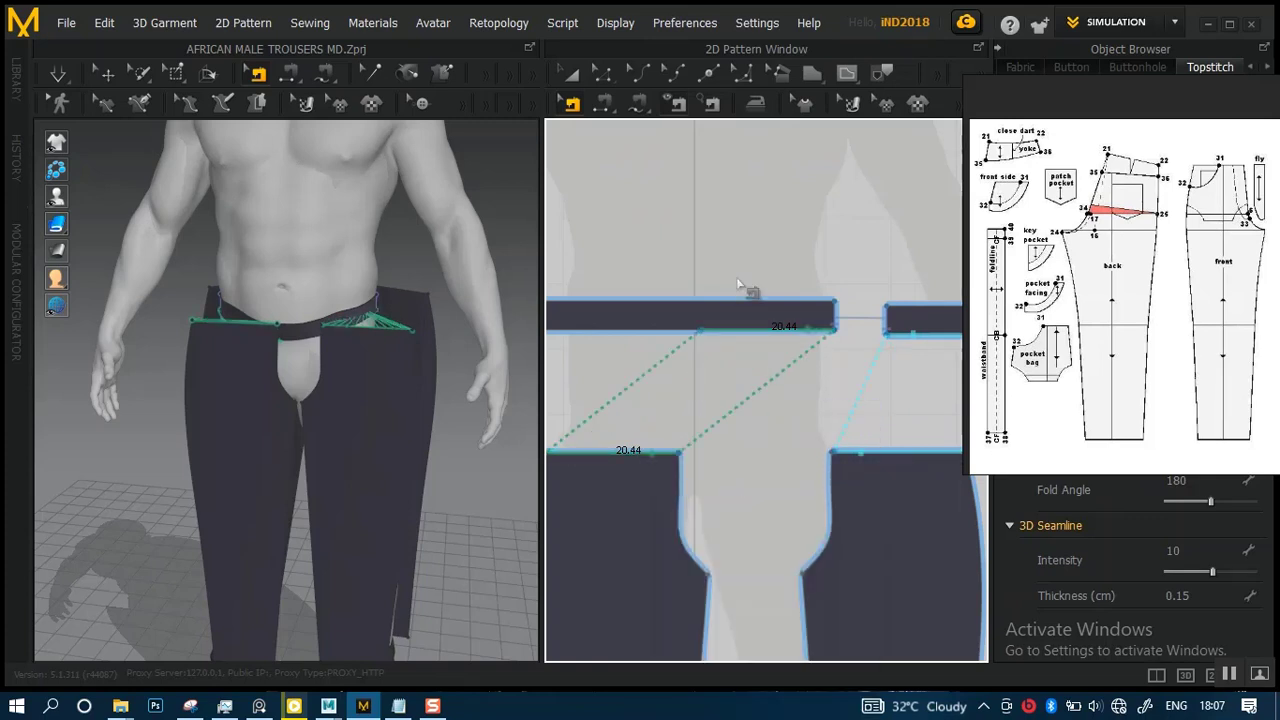
# - Examine the waist seams of both front panels in the 2D layout and up close on the avatar
pyautogui.scroll(-2, 740, 285)
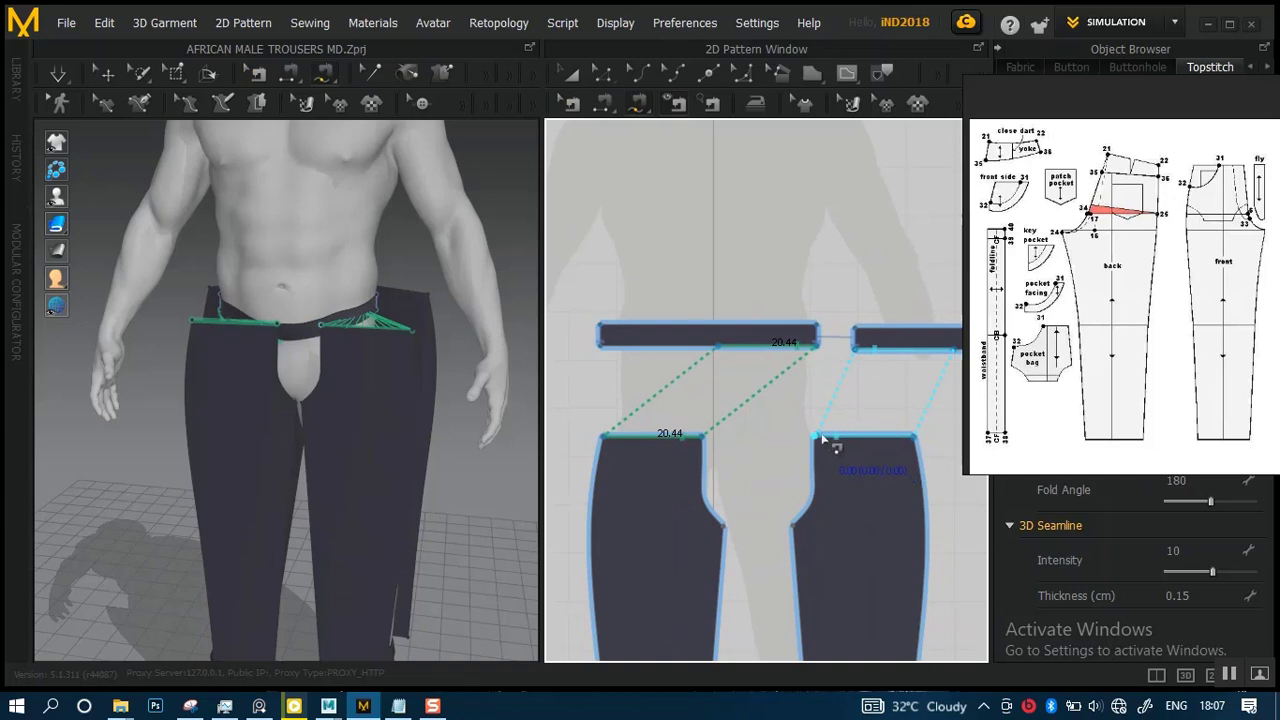
pyautogui.scroll(2, 670, 448)
pyautogui.moveTo(651, 434); pyautogui.dragTo(611, 431, button='middle')
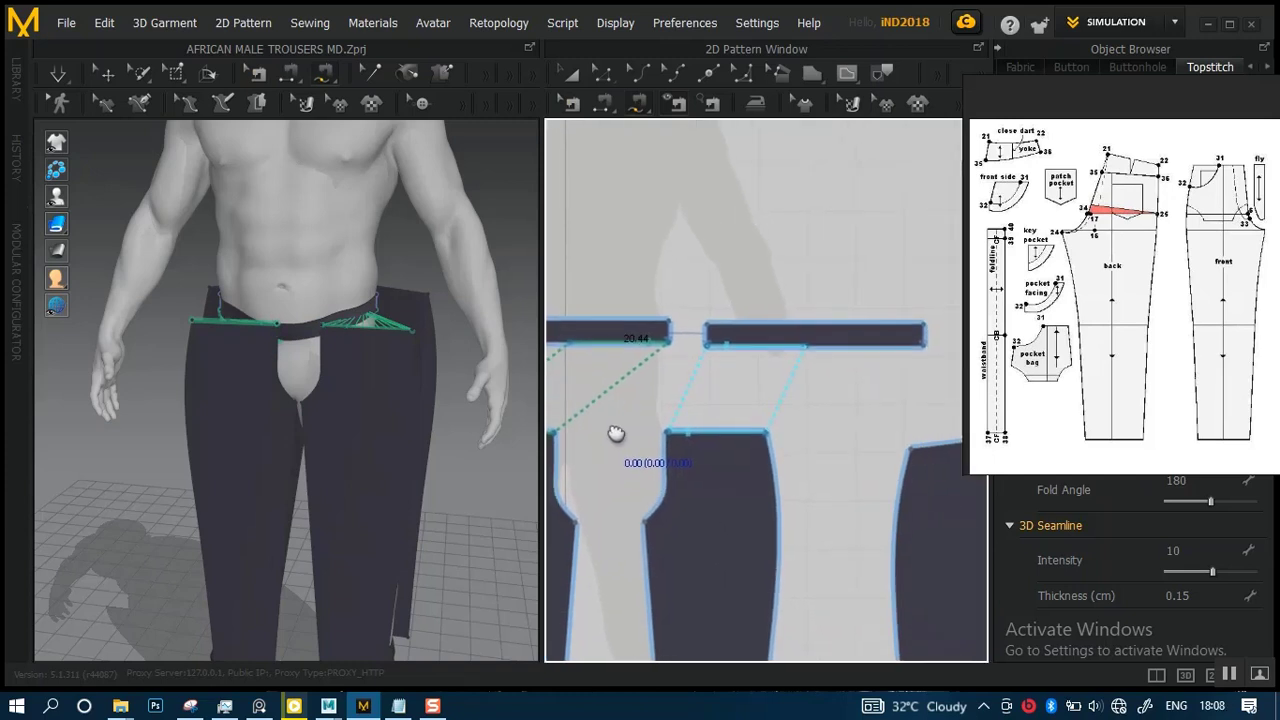
pyautogui.scroll(-2, 614, 429)
pyautogui.scroll(3, 318, 385)
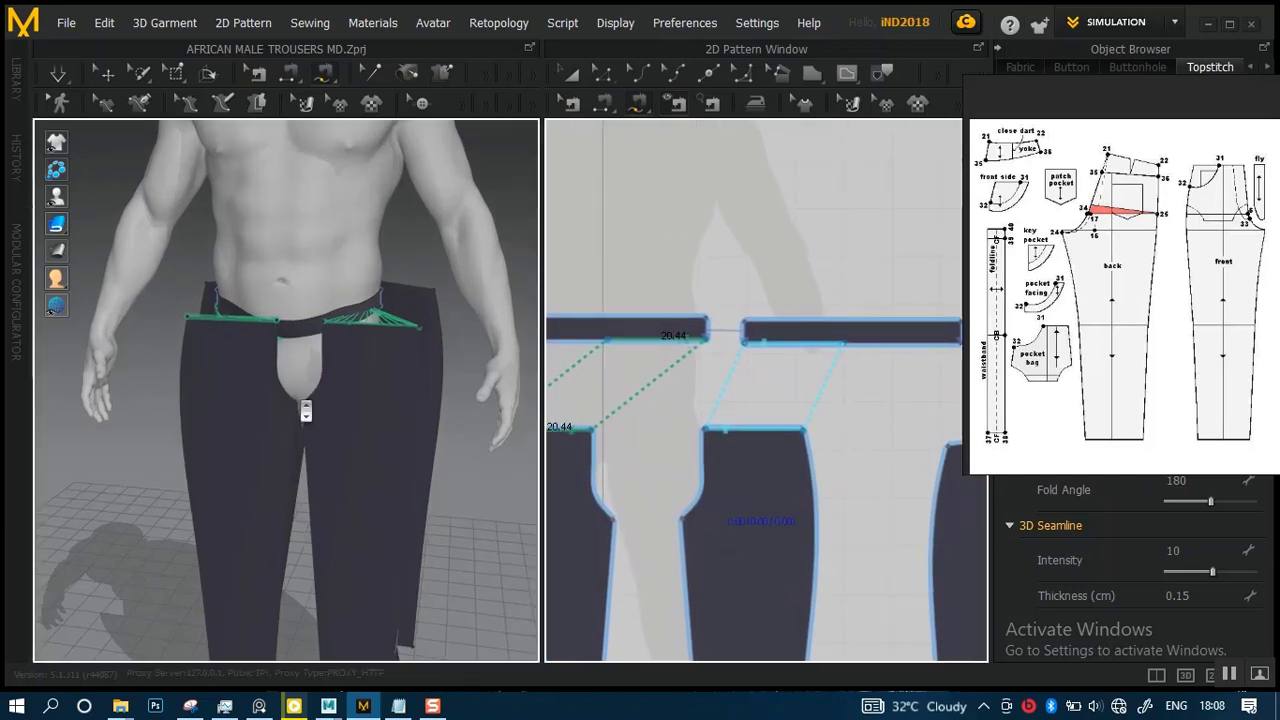
pyautogui.moveTo(317, 420); pyautogui.dragTo(426, 346, button='right')
pyautogui.moveTo(758, 359); pyautogui.dragTo(795, 347, button='middle')
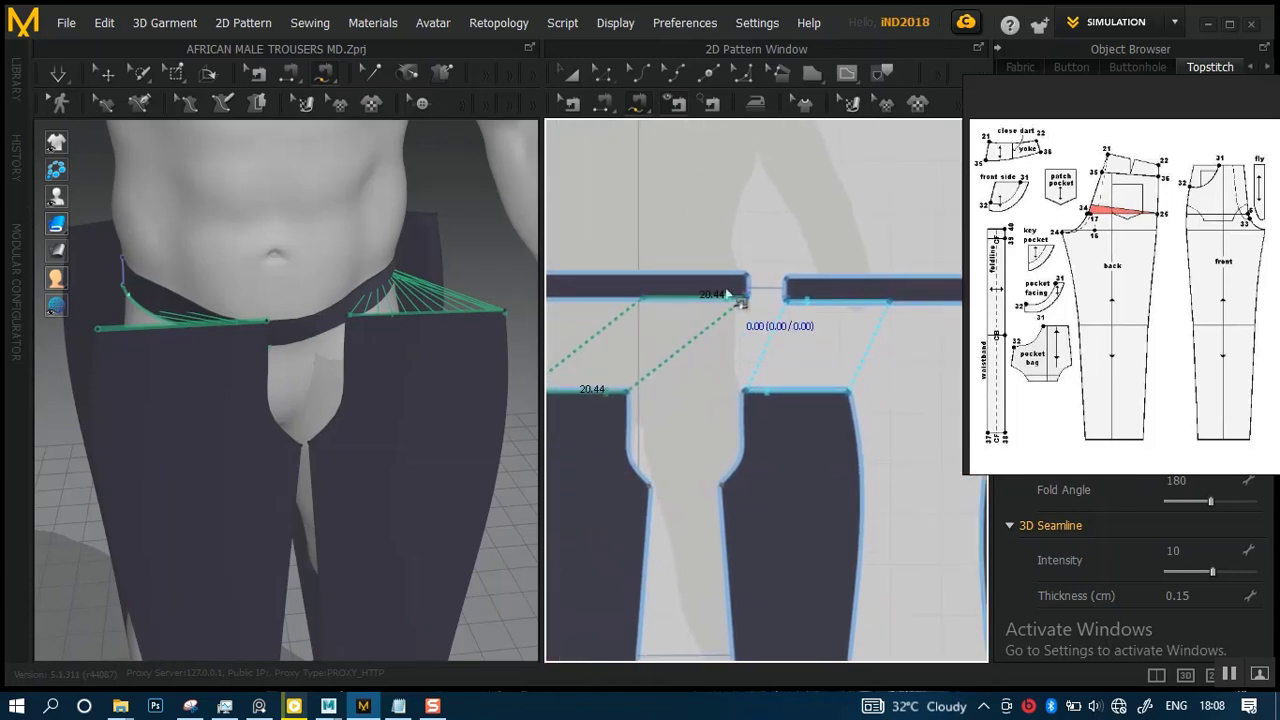
# - Select the waistband pieces and remove their linked editing
pyautogui.click(569, 75)
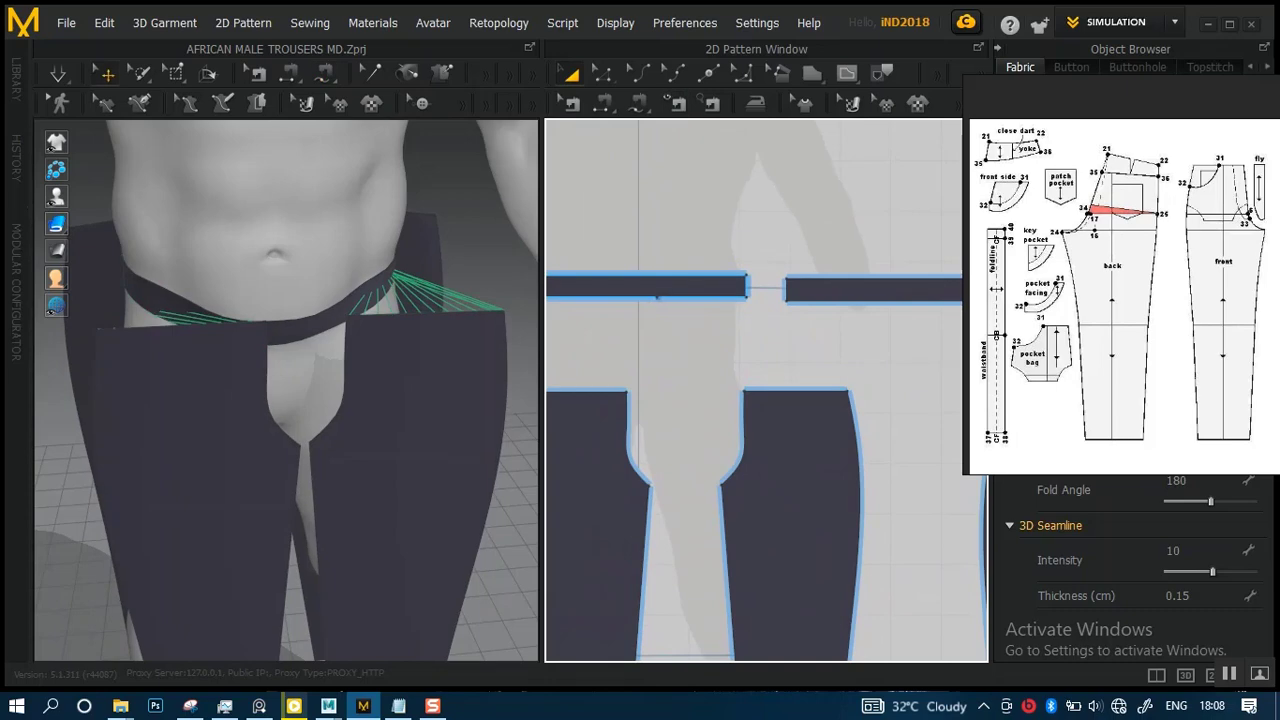
pyautogui.click(650, 285)
pyautogui.rightClick(831, 288)
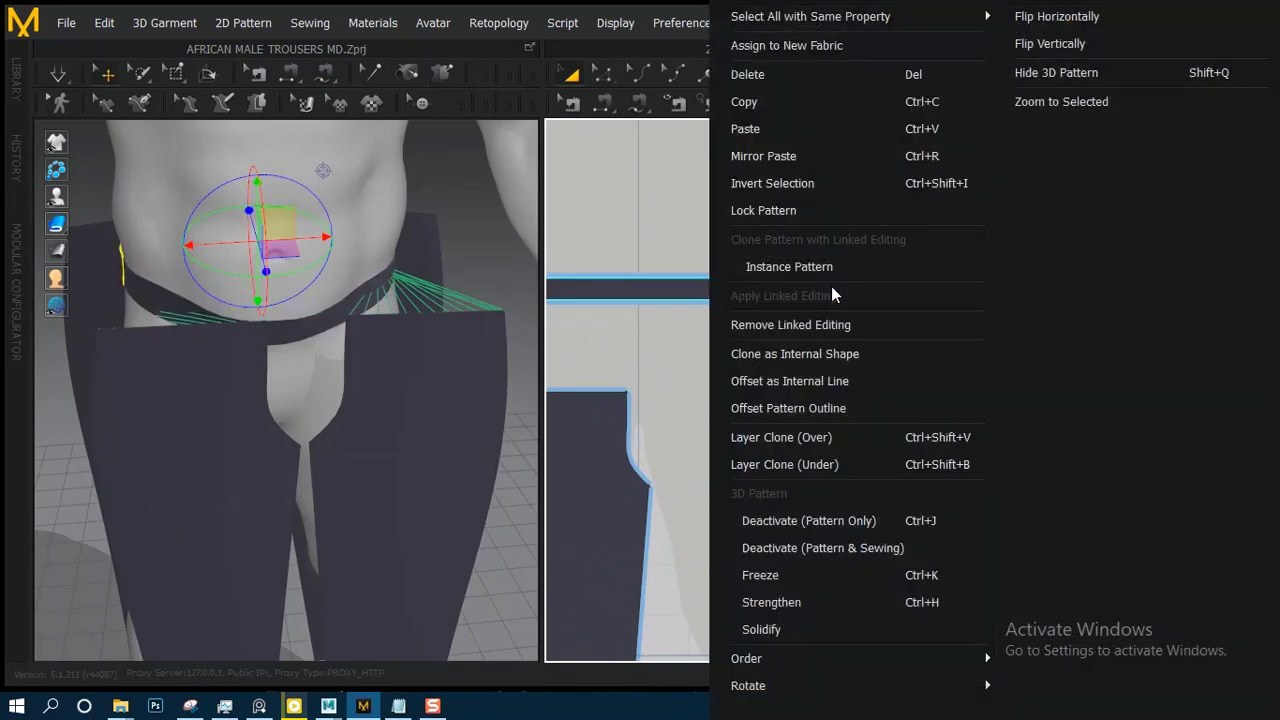
pyautogui.click(798, 328)
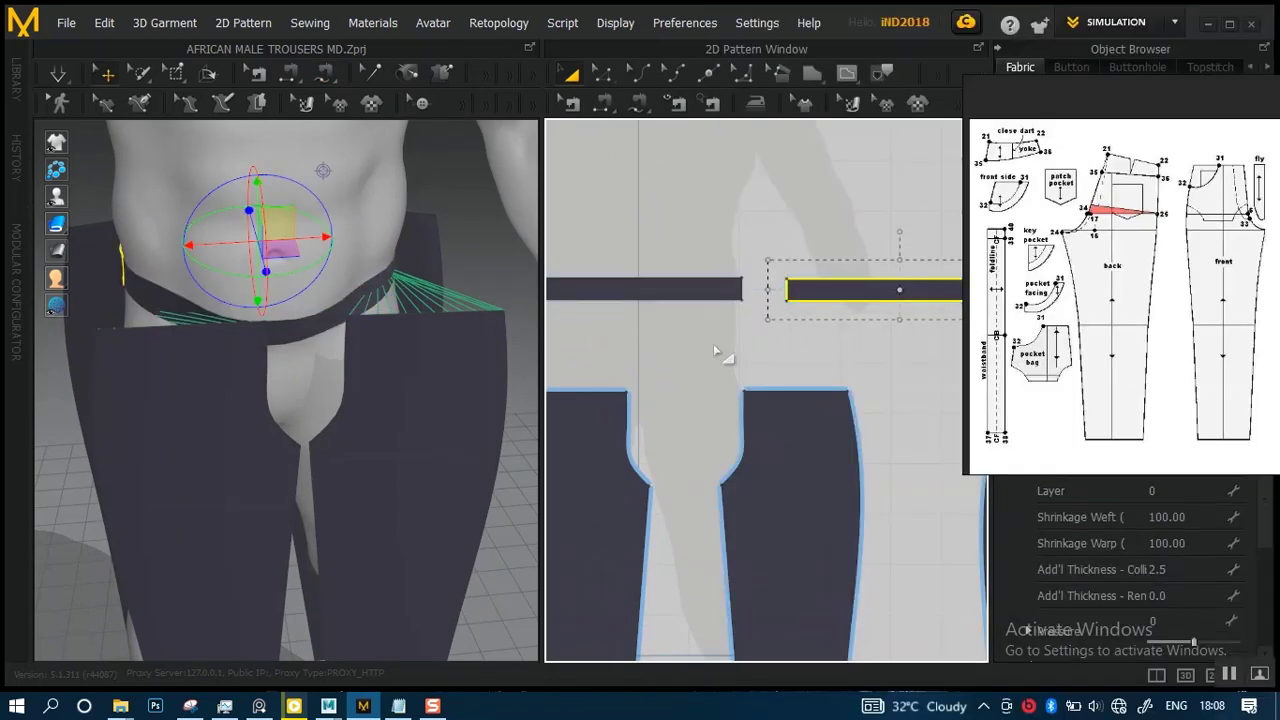
pyautogui.click(650, 289)
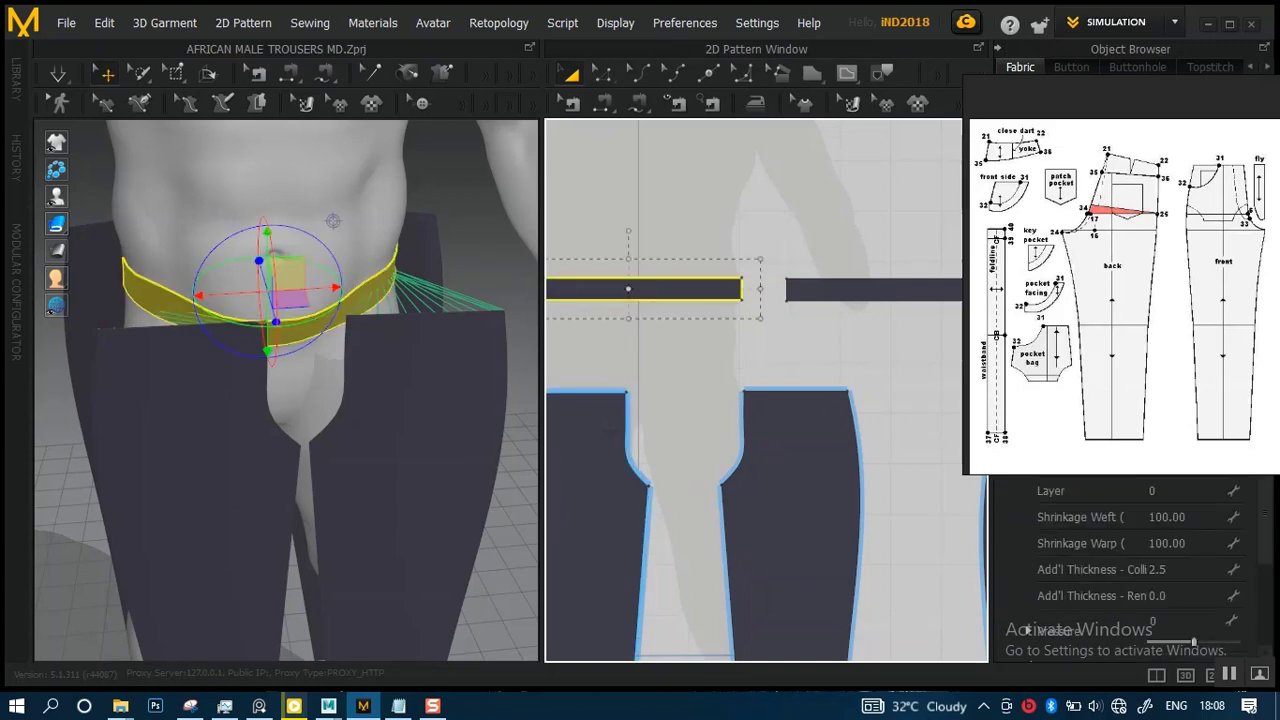
pyautogui.click(610, 420)
# - Delete the existing seam between the right-hand front panel in the 2D layout and the separate second waistband piece
pyautogui.click(573, 107)
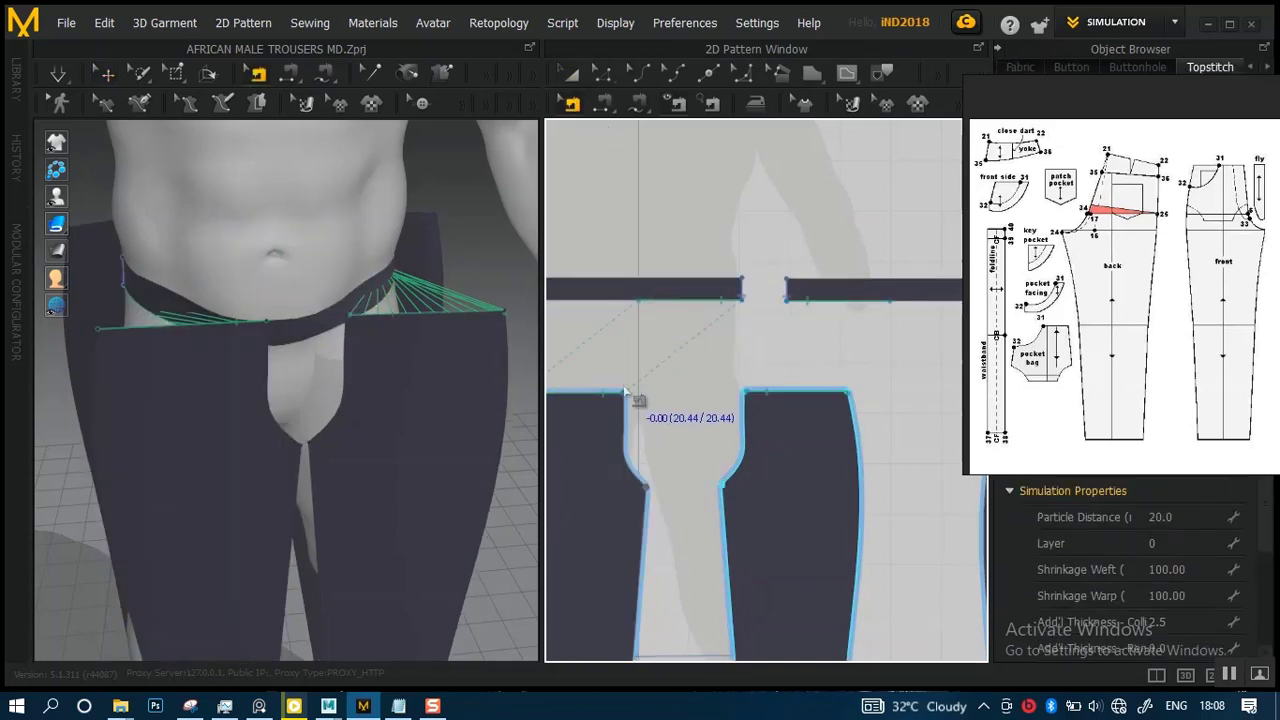
pyautogui.moveTo(640, 414); pyautogui.dragTo(679, 357, button='middle')
pyautogui.moveTo(886, 378); pyautogui.dragTo(746, 396, button='middle')
pyautogui.scroll(1, 741, 414)
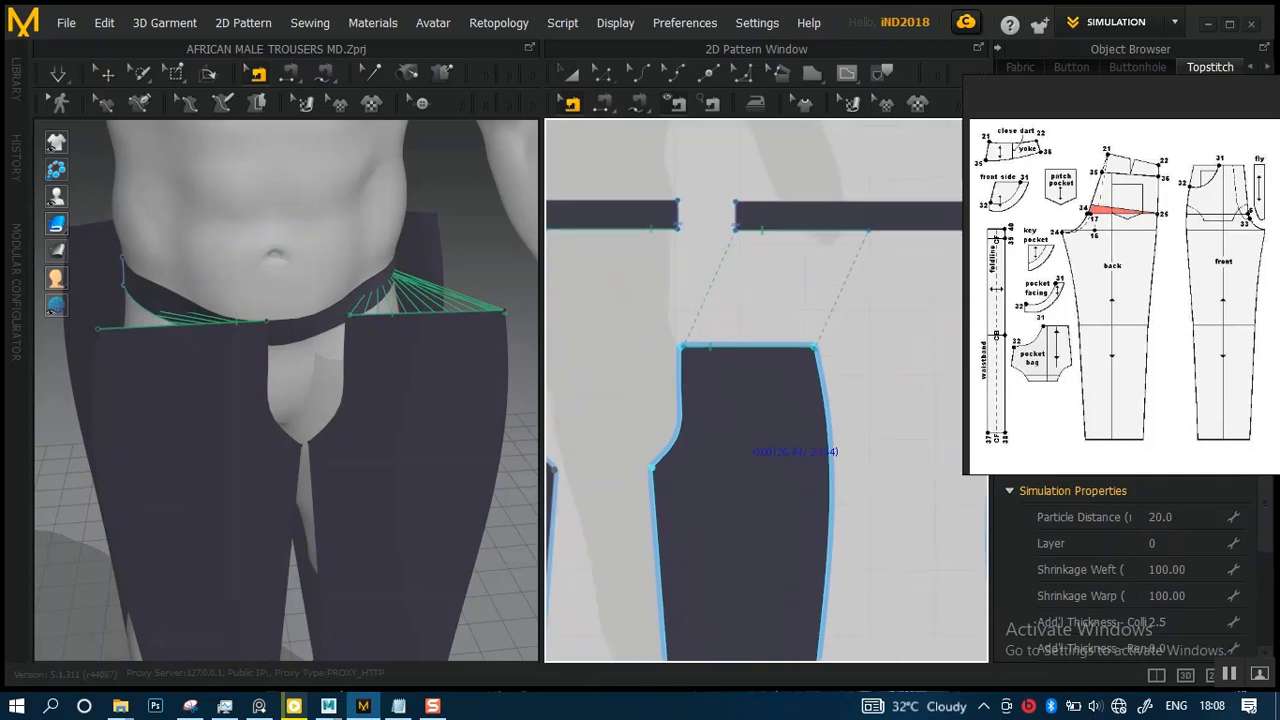
pyautogui.click(748, 347)
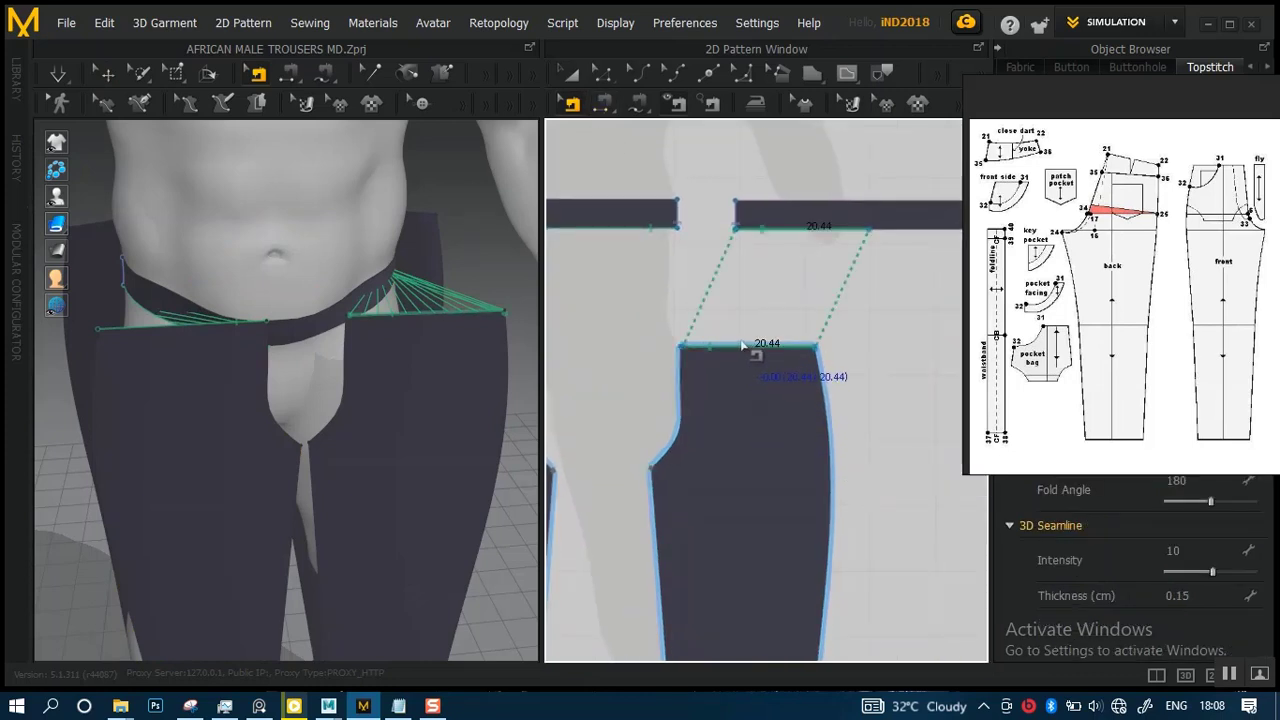
pyautogui.rightClick(745, 348)
pyautogui.click(687, 384)
pyautogui.press('Delete')
pyautogui.moveTo(749, 394); pyautogui.dragTo(811, 408, button='middle')
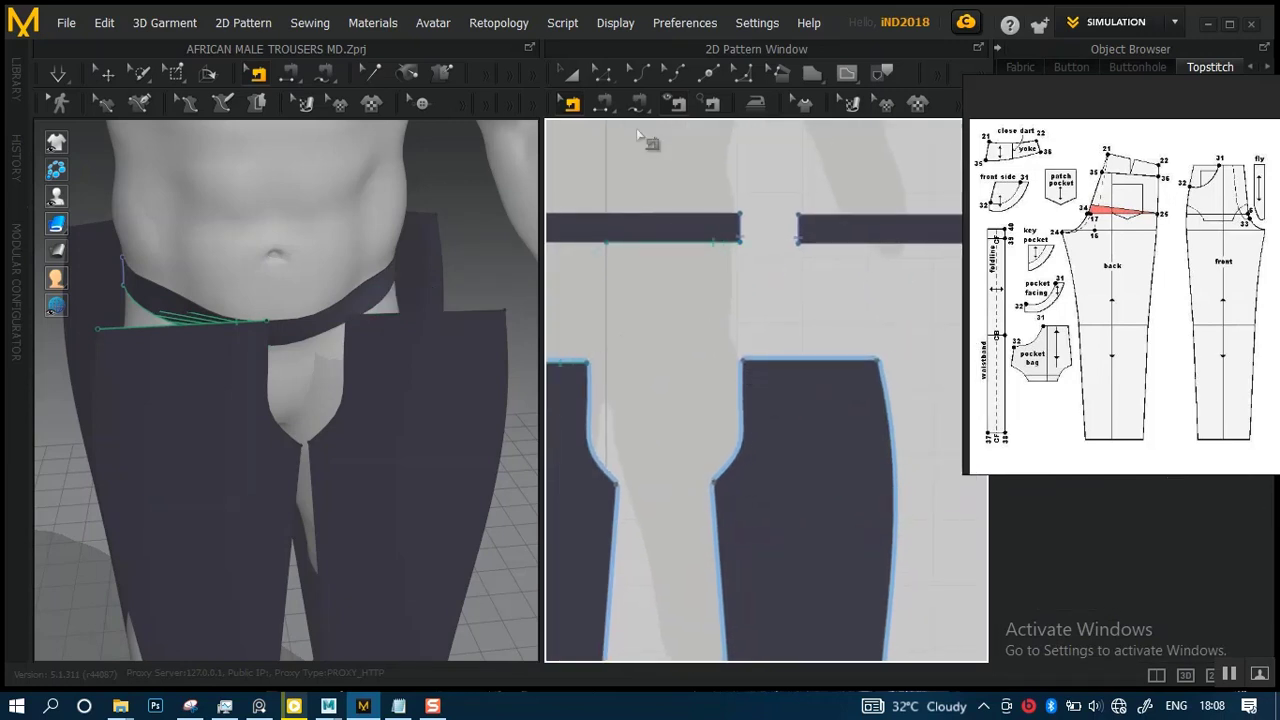
# - Free-sew the right-hand front panel's full top edge to the unsewn half of the first waistband's lower edge, from its midpoint to its outer end
pyautogui.scroll(-2, 762, 330)
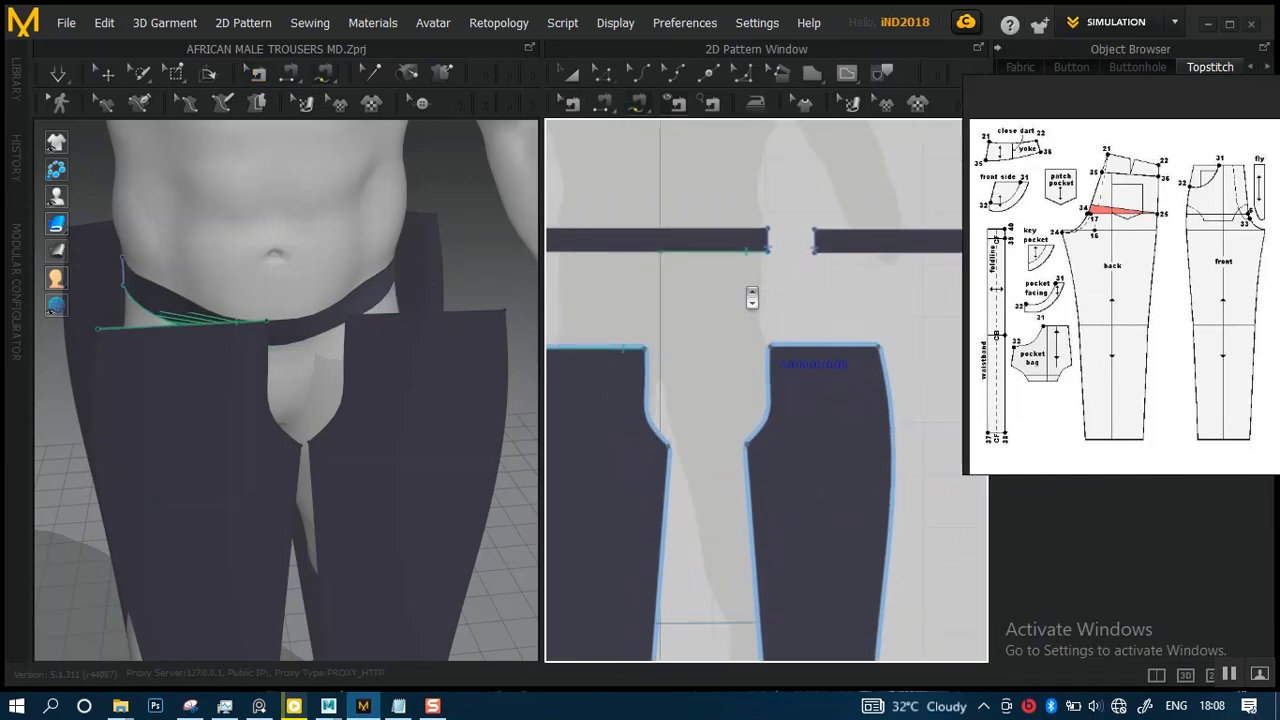
pyautogui.moveTo(737, 323); pyautogui.dragTo(771, 317, button='middle')
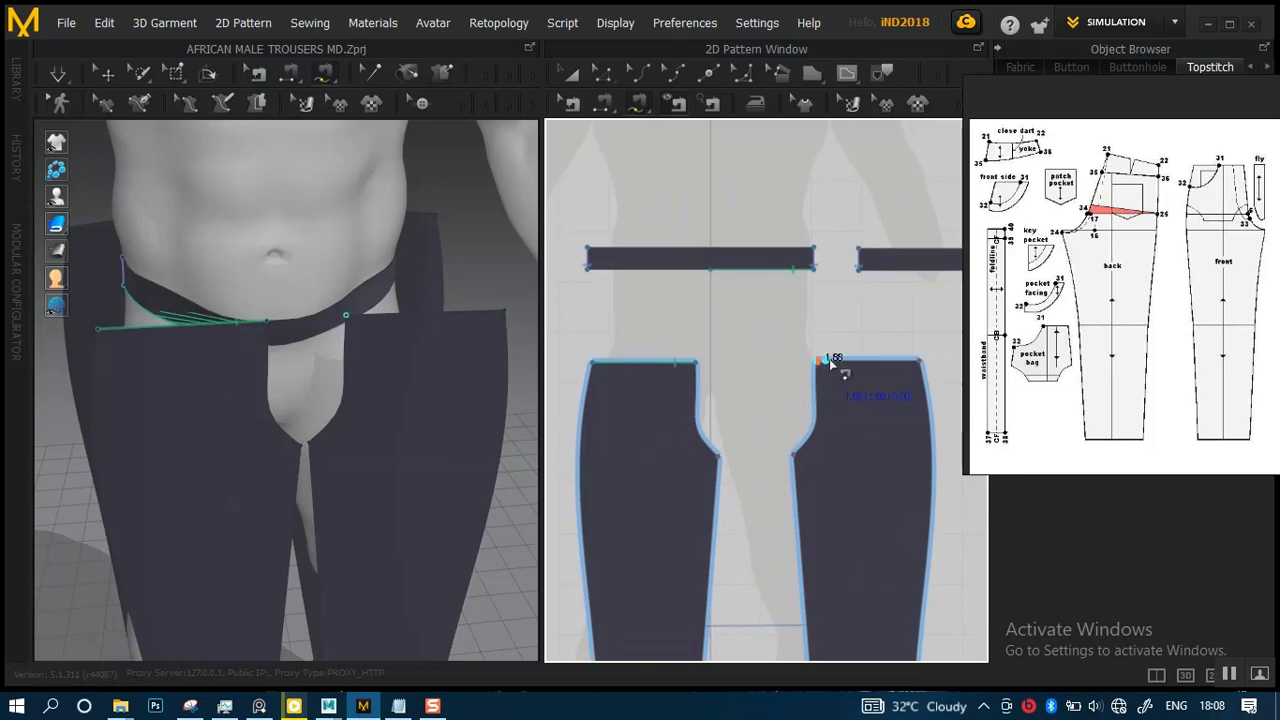
pyautogui.click(920, 362)
pyautogui.click(709, 268)
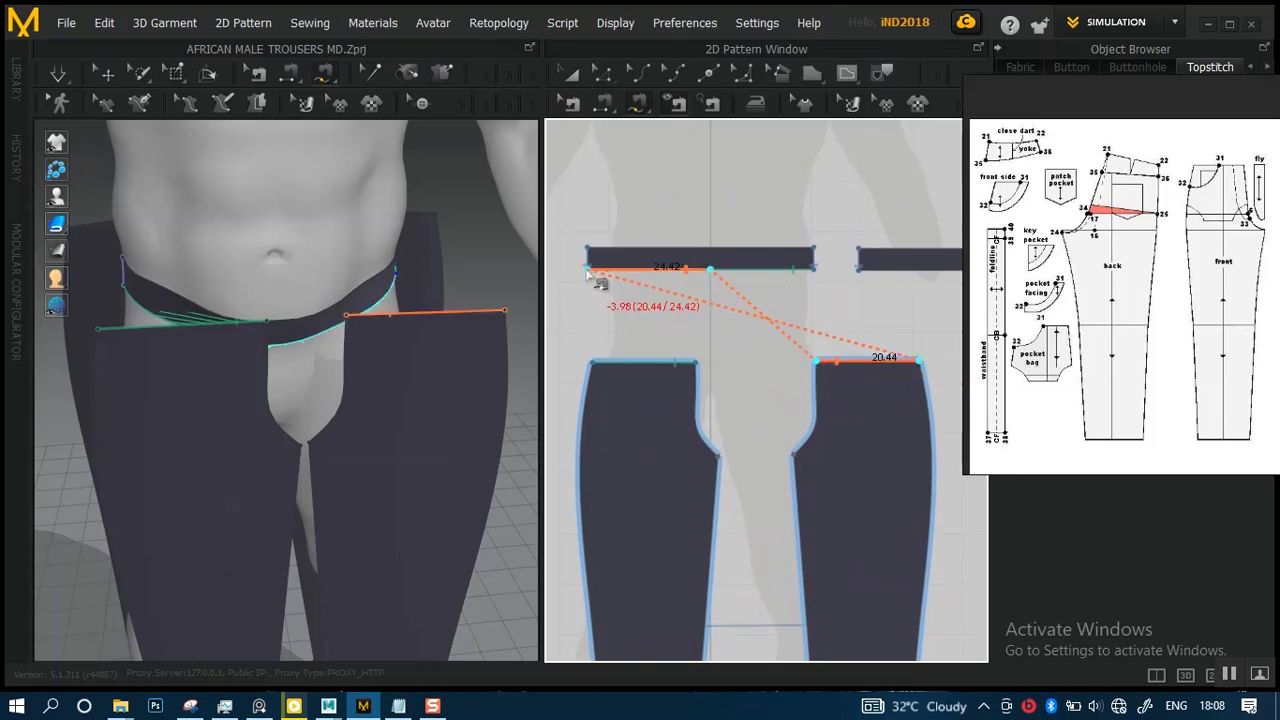
pyautogui.click(614, 307)
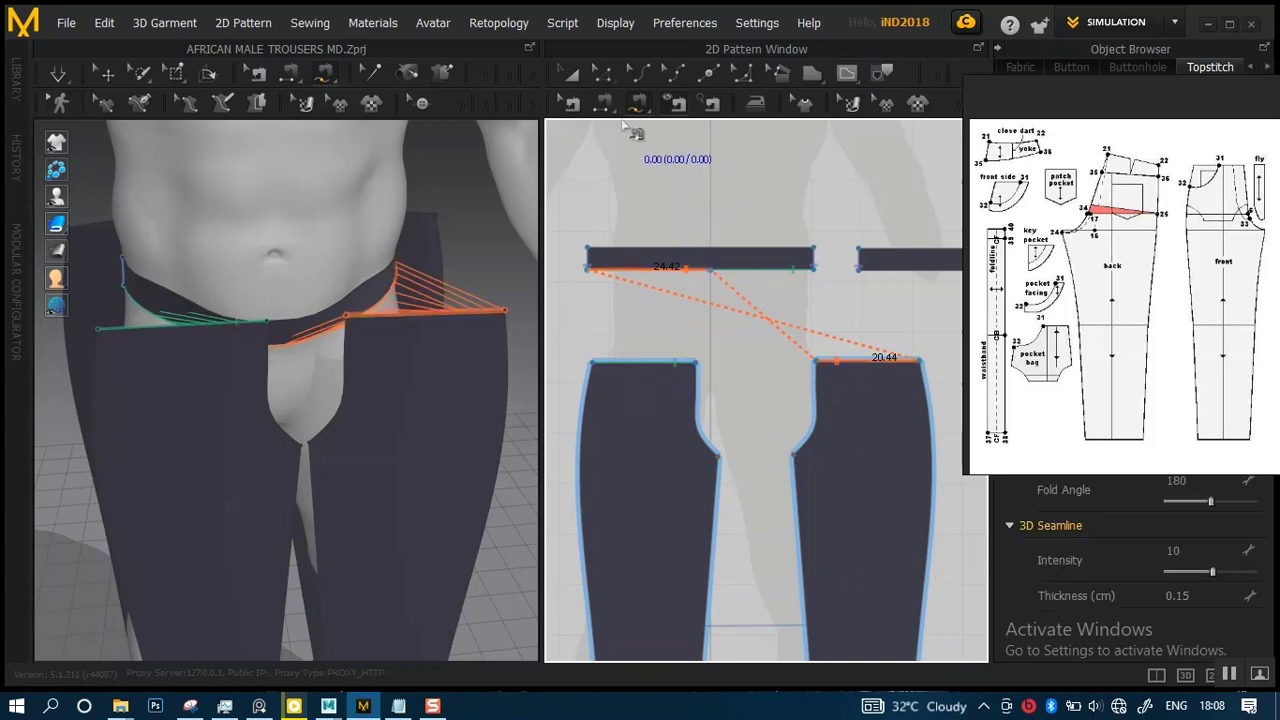
# - Reverse the sewing direction of the new seam between the right-hand front panel and the first waistband
pyautogui.click(570, 104)
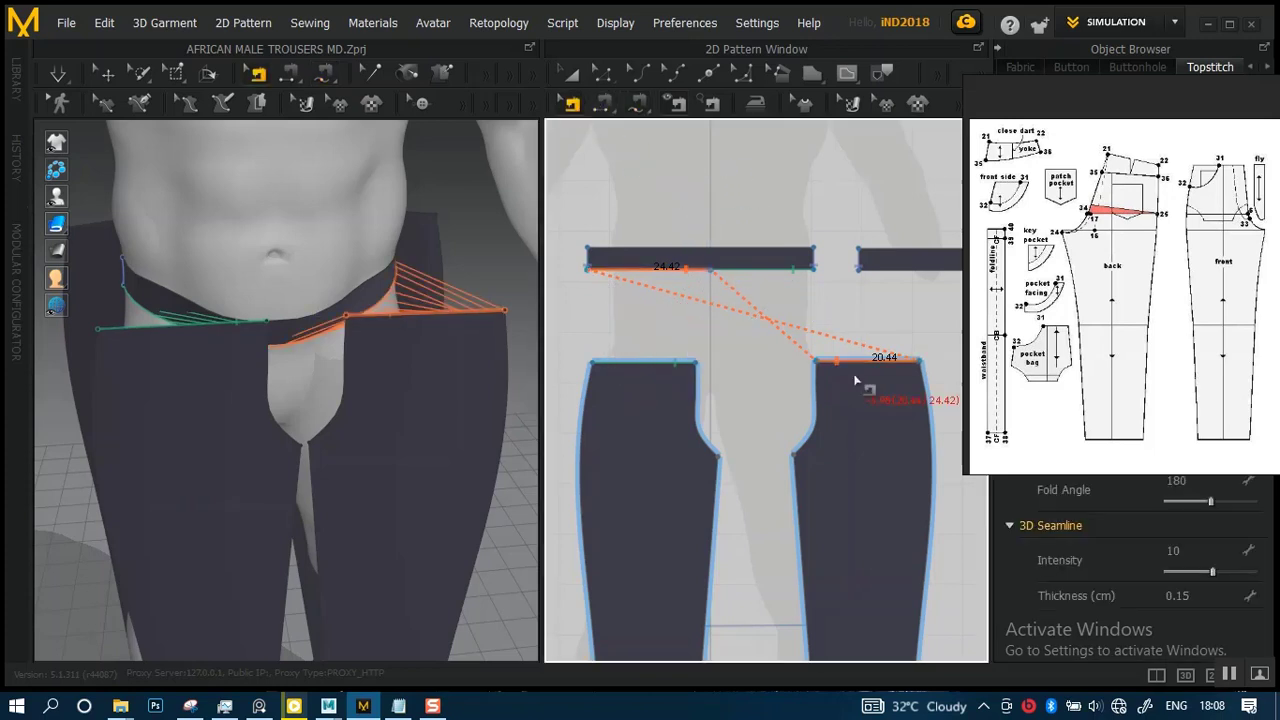
pyautogui.rightClick(865, 362)
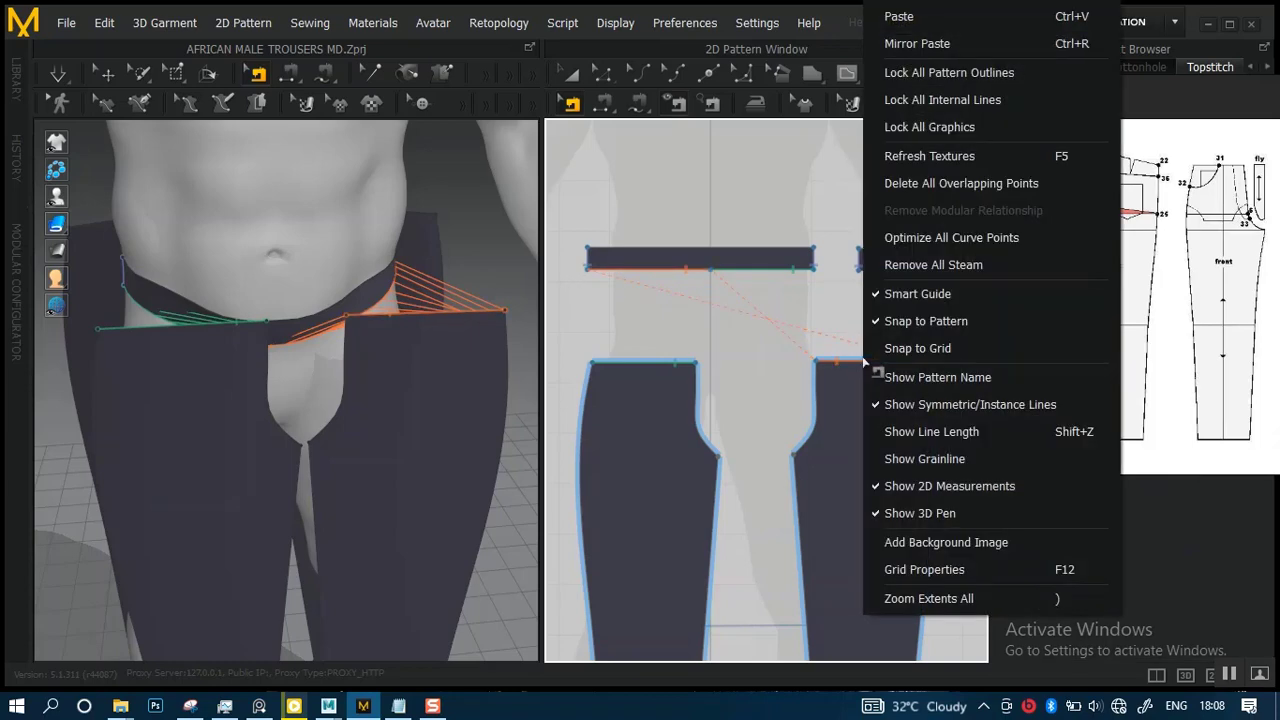
pyautogui.click(857, 362)
pyautogui.rightClick(858, 365)
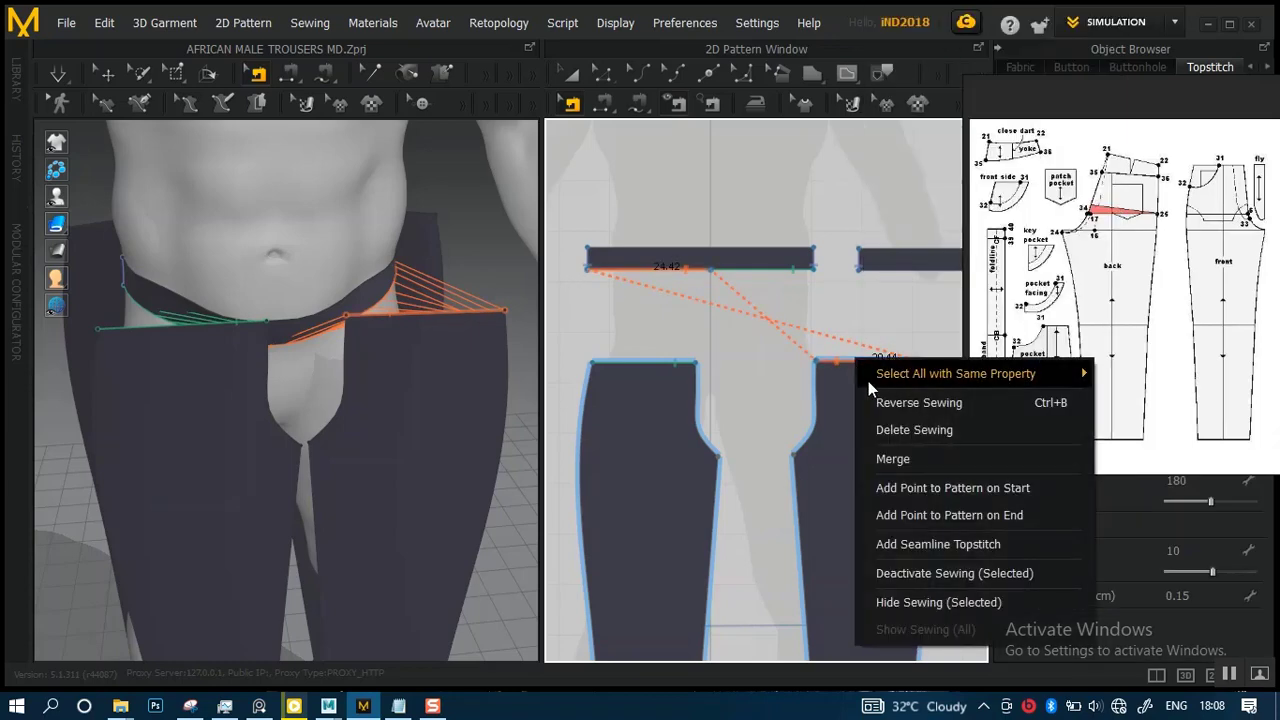
pyautogui.press('Escape')
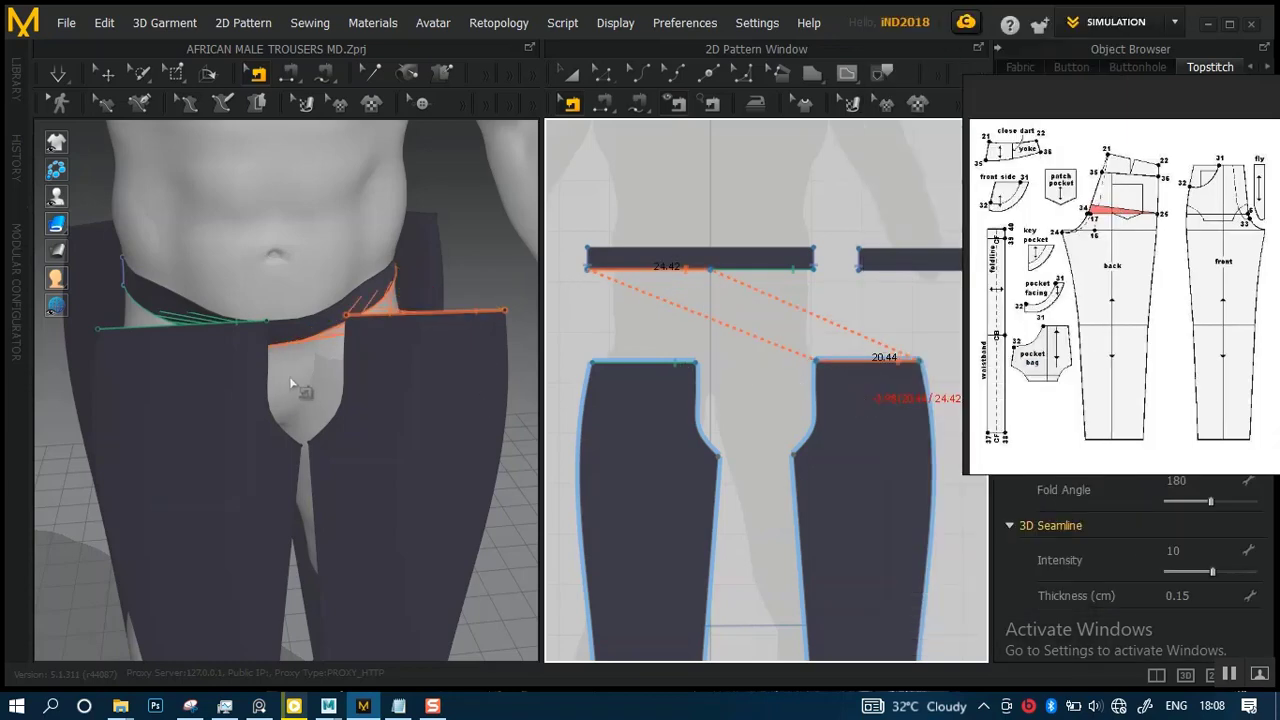
# - Select both front leg panels, move them away from the avatar's waist, and inspect their waistband seam lines up close
pyautogui.moveTo(291, 386); pyautogui.dragTo(400, 320, button='right')
pyautogui.scroll(-2, 423, 423)
pyautogui.click(571, 75)
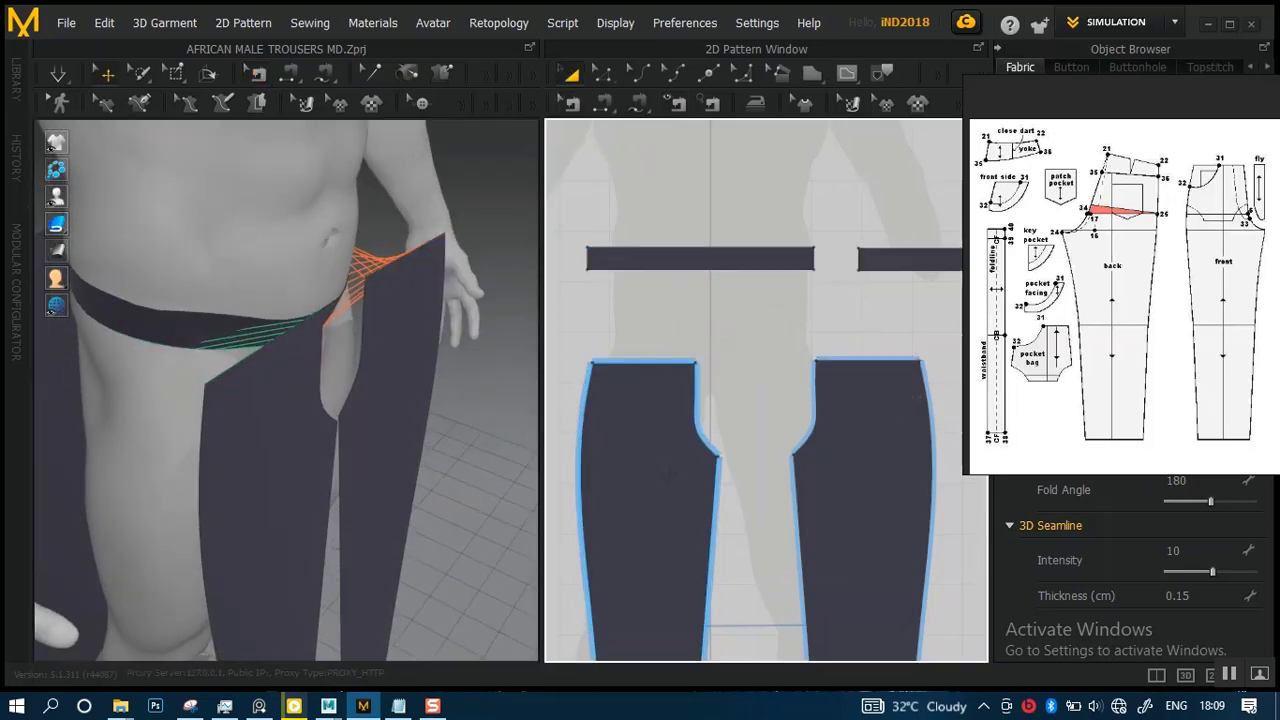
pyautogui.hotkey('ctrl', 'a')
pyautogui.moveTo(323, 449); pyautogui.dragTo(335, 355, button='right')
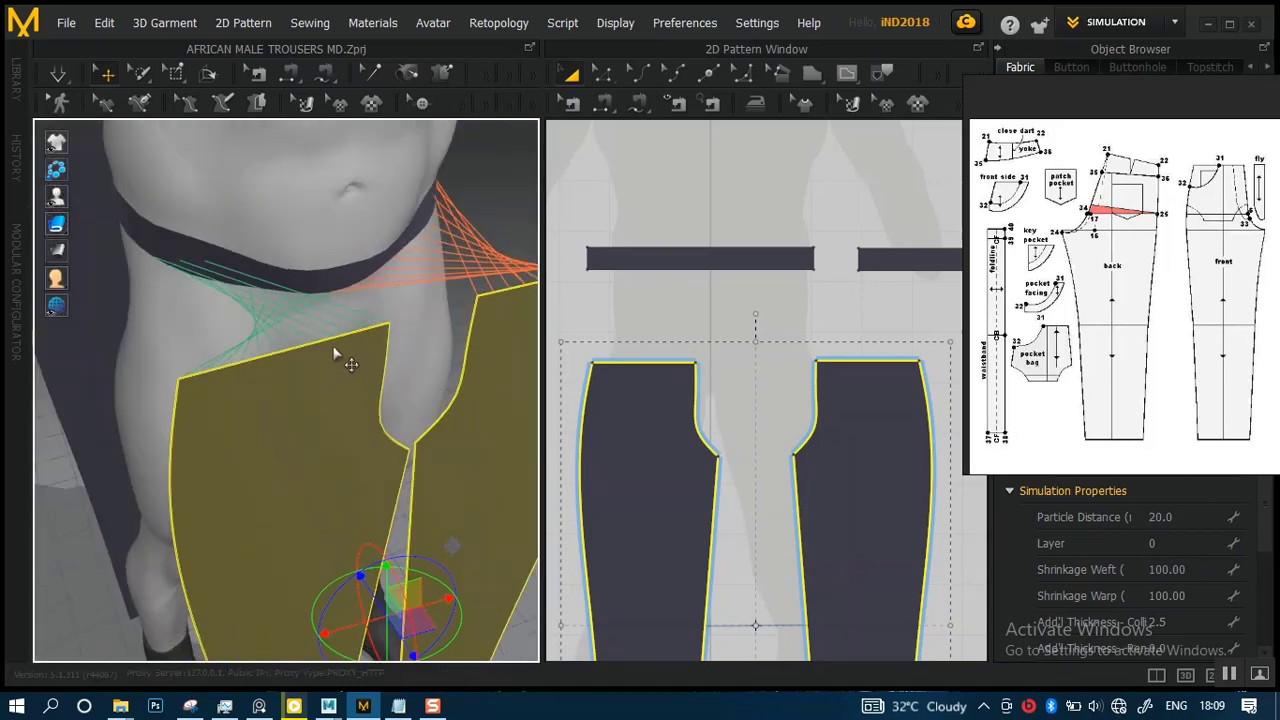
pyautogui.scroll(8, 345, 352)
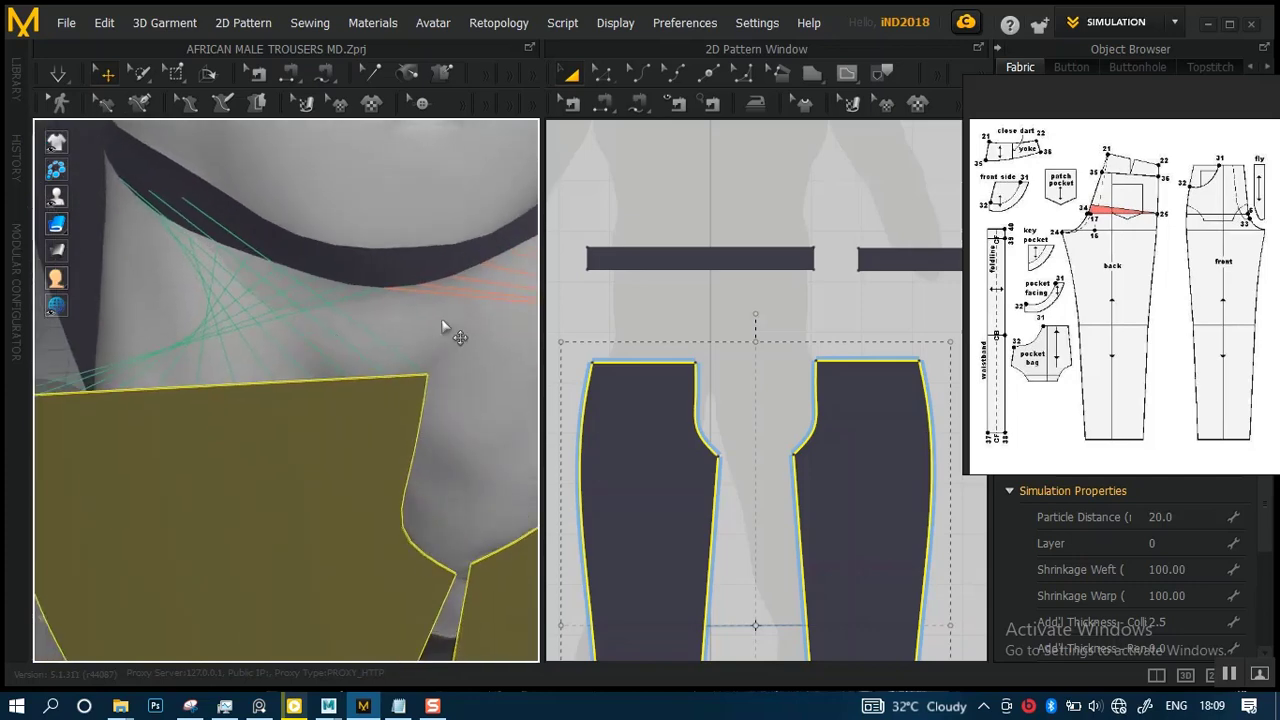
# - Start editing the seam between the left-hand front panel in the 2D layout and the first waistband
pyautogui.click(571, 104)
pyautogui.click(700, 268)
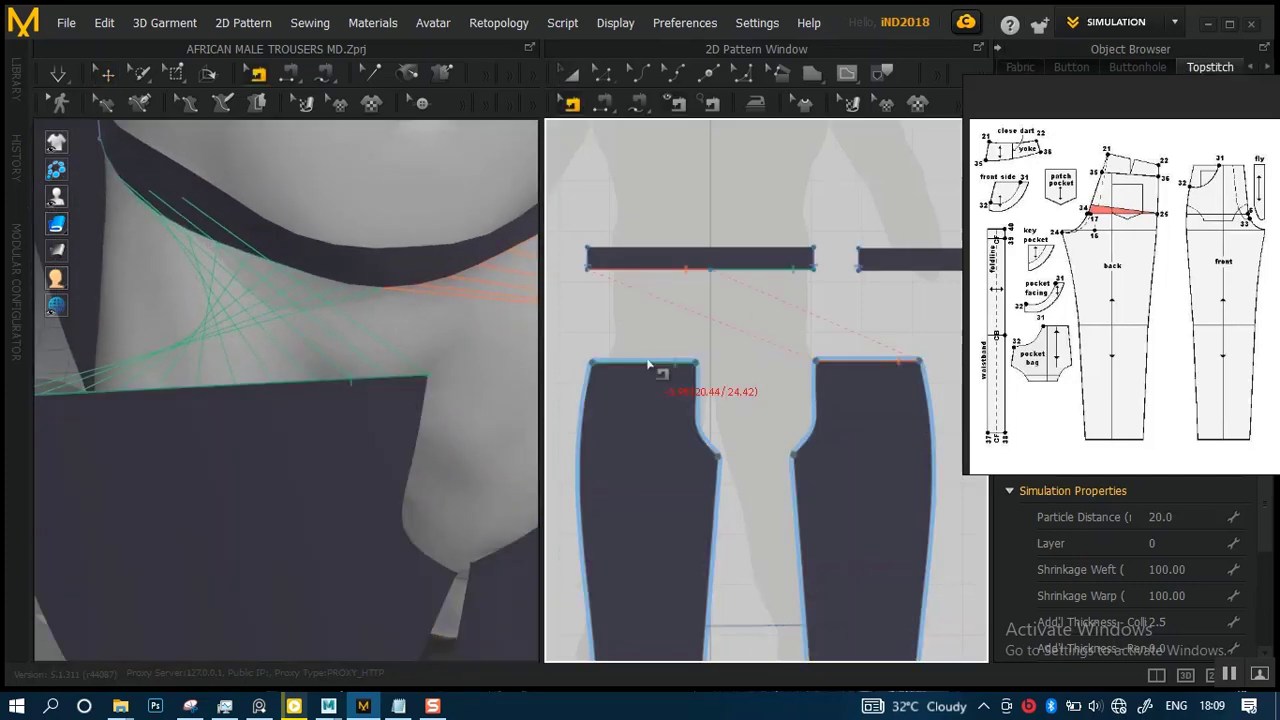
# - Reverse the sewing between the left front trouser panel's top edge and the front waistband's lower edge to untwist it
pyautogui.click(650, 364)
pyautogui.rightClick(647, 366)
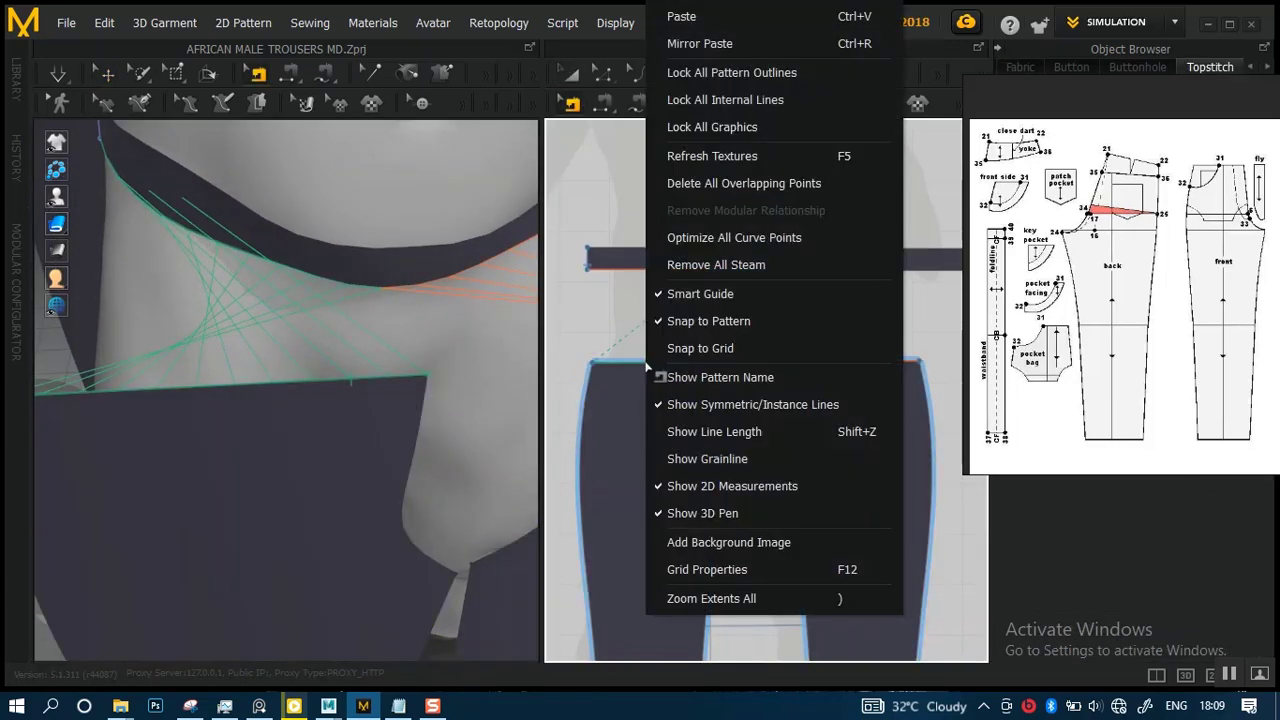
pyautogui.click(634, 368)
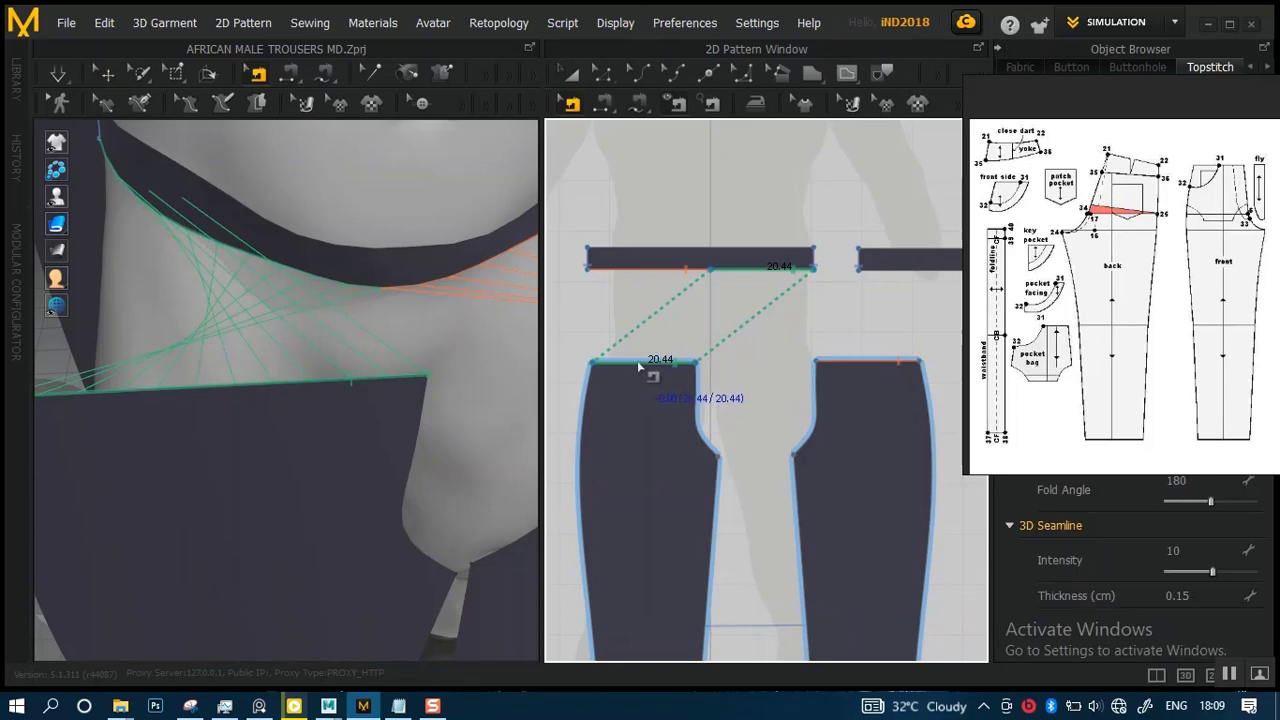
pyautogui.rightClick(636, 368)
pyautogui.click(627, 370)
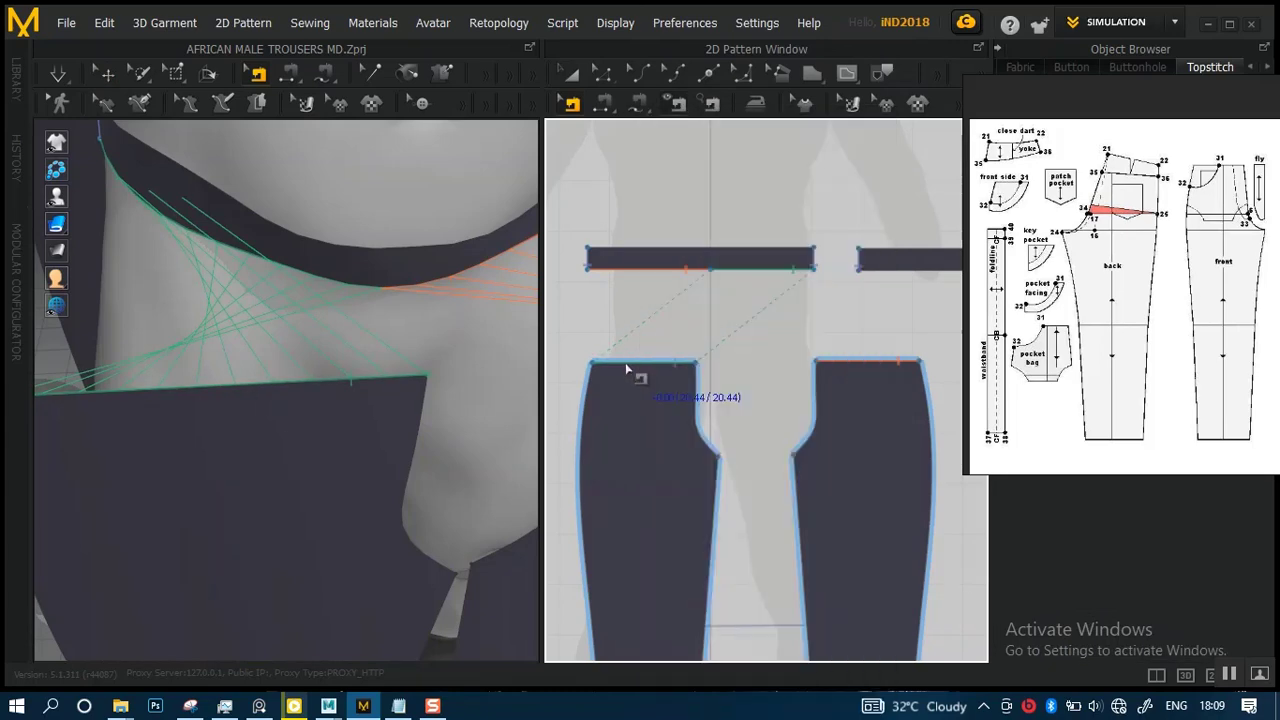
pyautogui.click(645, 362)
pyautogui.rightClick(652, 365)
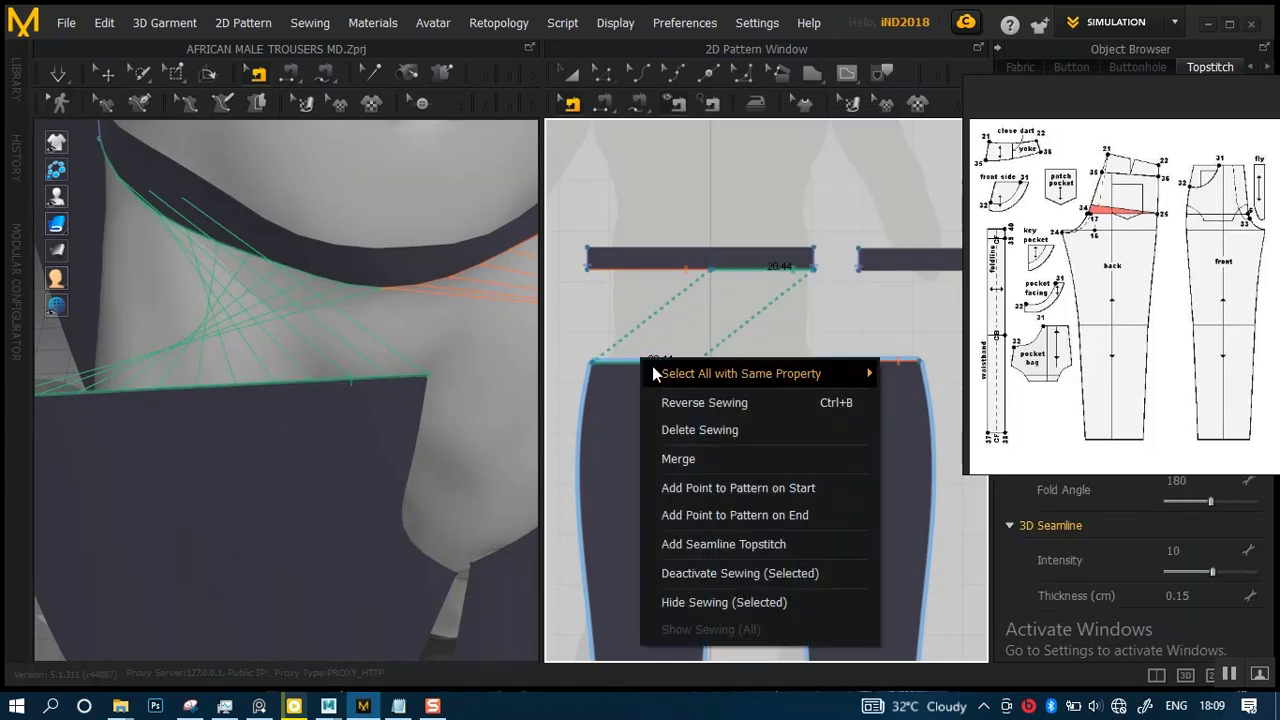
pyautogui.click(680, 398)
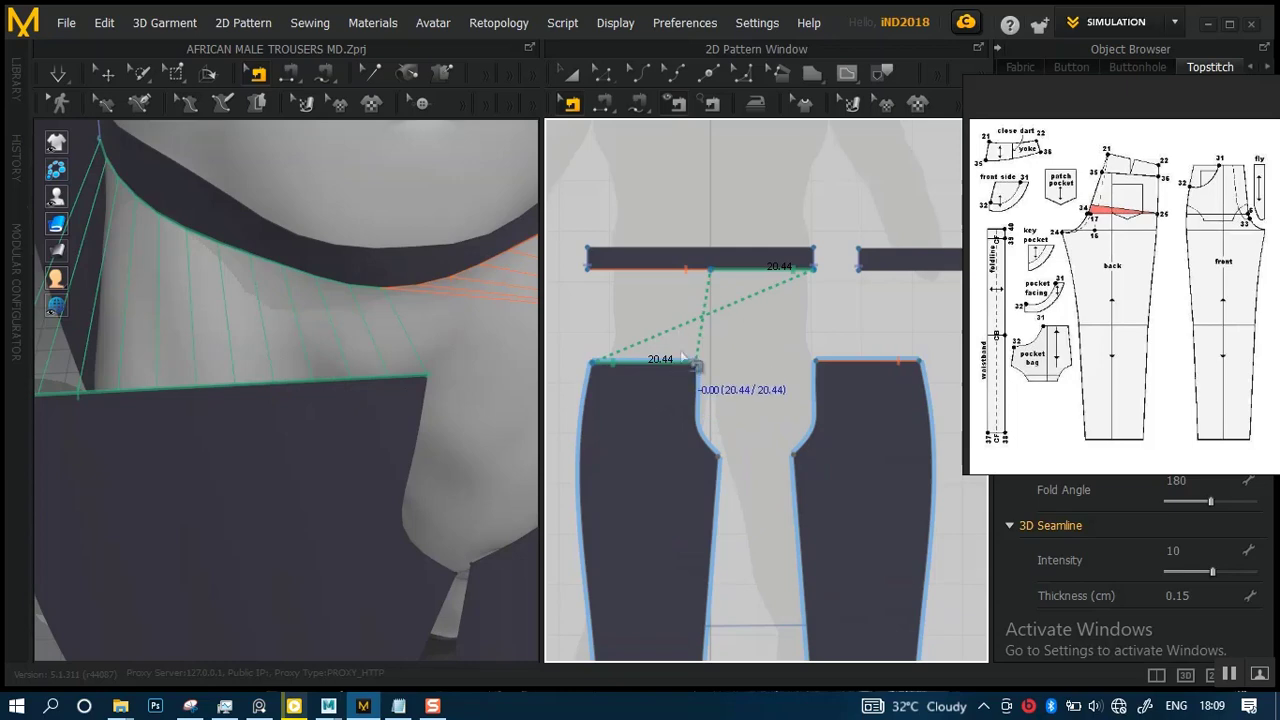
pyautogui.scroll(-2, 287, 375)
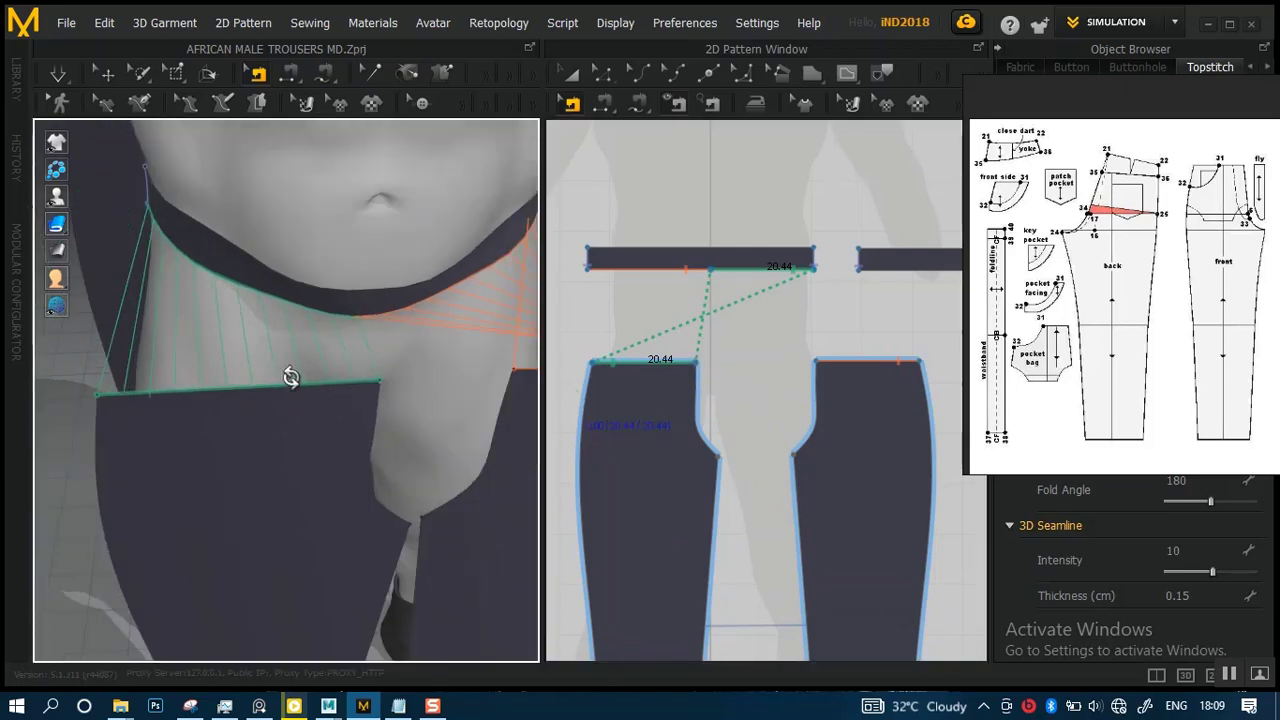
pyautogui.moveTo(286, 371); pyautogui.dragTo(272, 382, button='right')
pyautogui.moveTo(474, 362); pyautogui.dragTo(330, 350, button='right')
pyautogui.scroll(2, 308, 352)
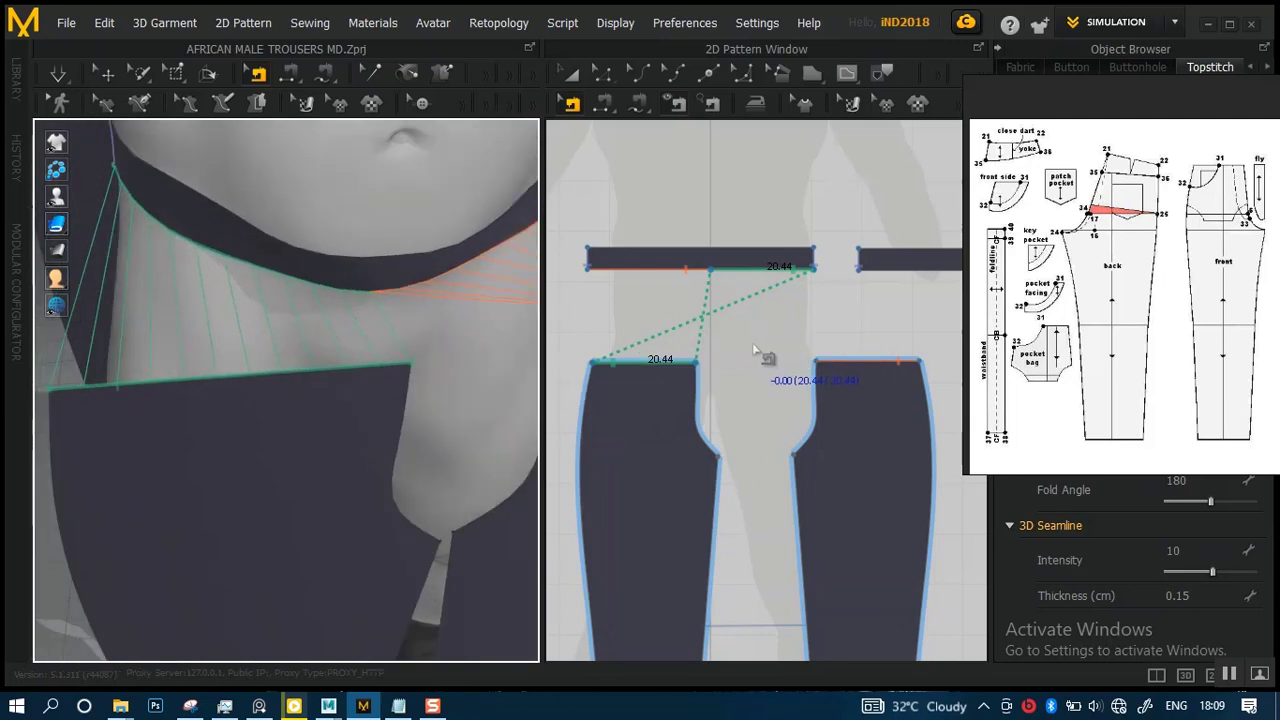
# - Reverse the sewing between the right front trouser panel's top edge and the other half of the front waistband
pyautogui.rightClick(656, 269)
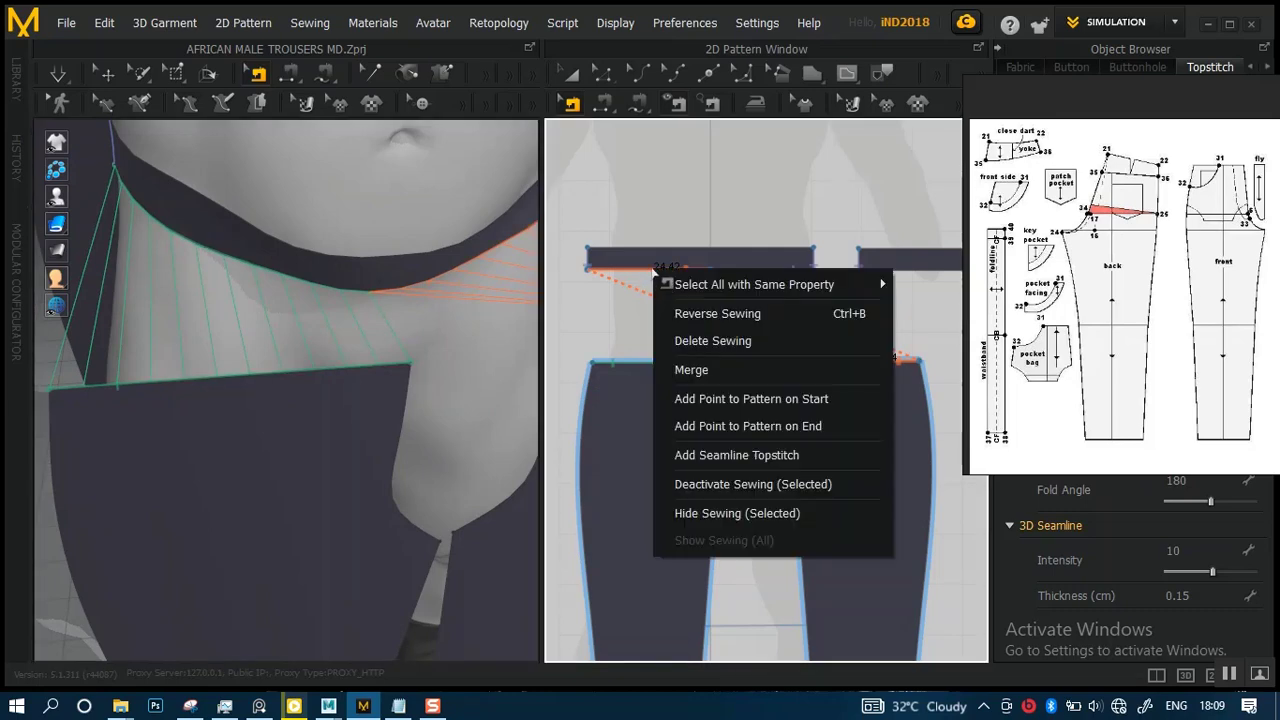
pyautogui.click(687, 313)
pyautogui.moveTo(354, 392); pyautogui.dragTo(333, 372, button='right')
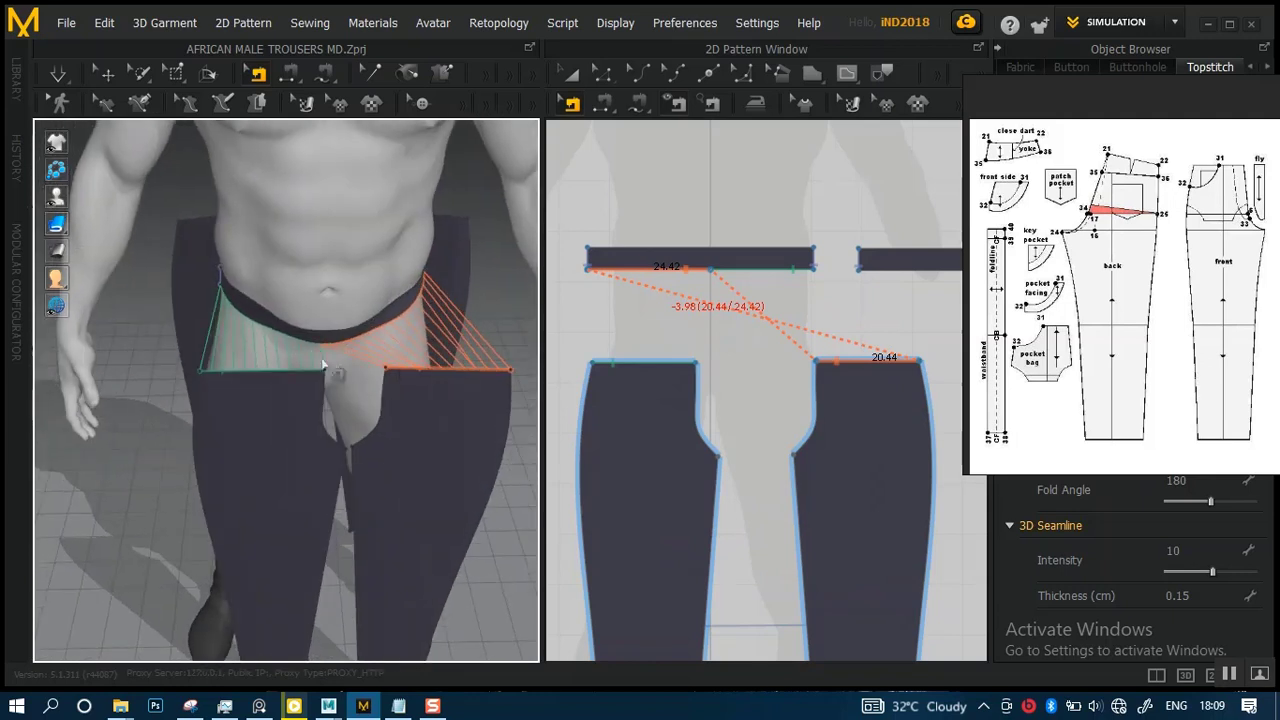
# - Sew the crotch curves of the two front trouser panels together with Segment Sewing
pyautogui.scroll(4, 771, 386)
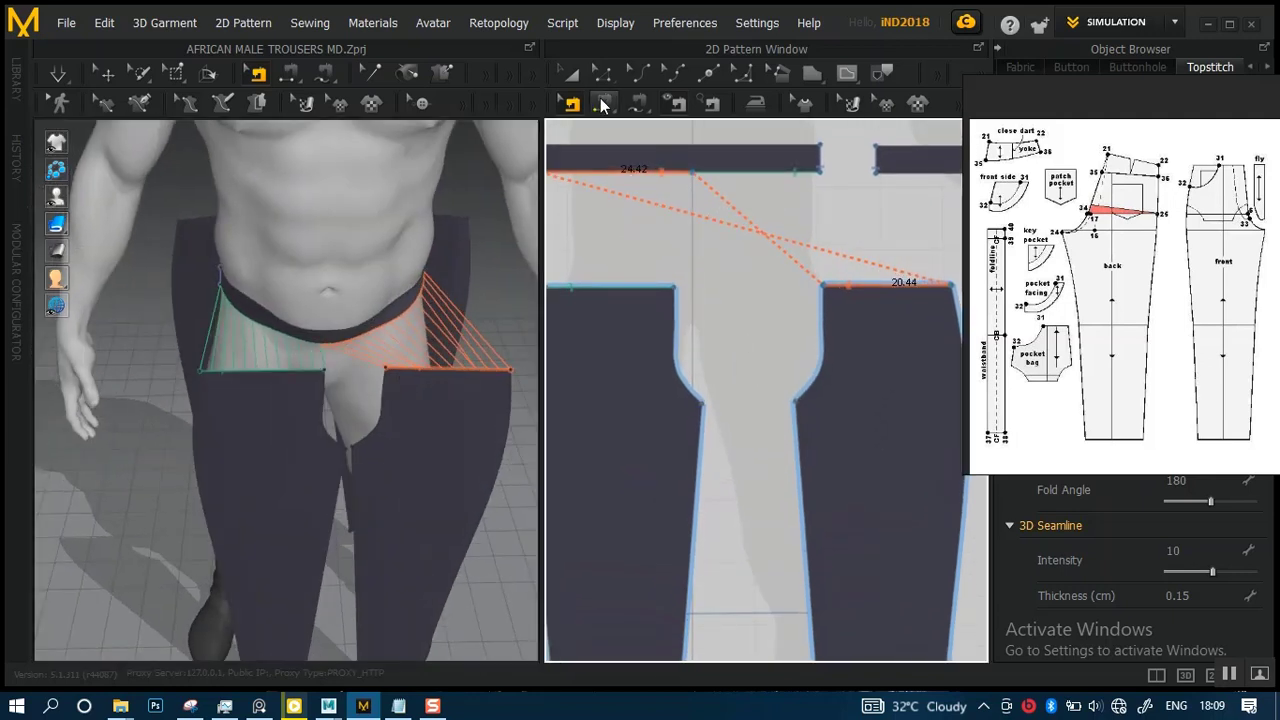
pyautogui.click(681, 368)
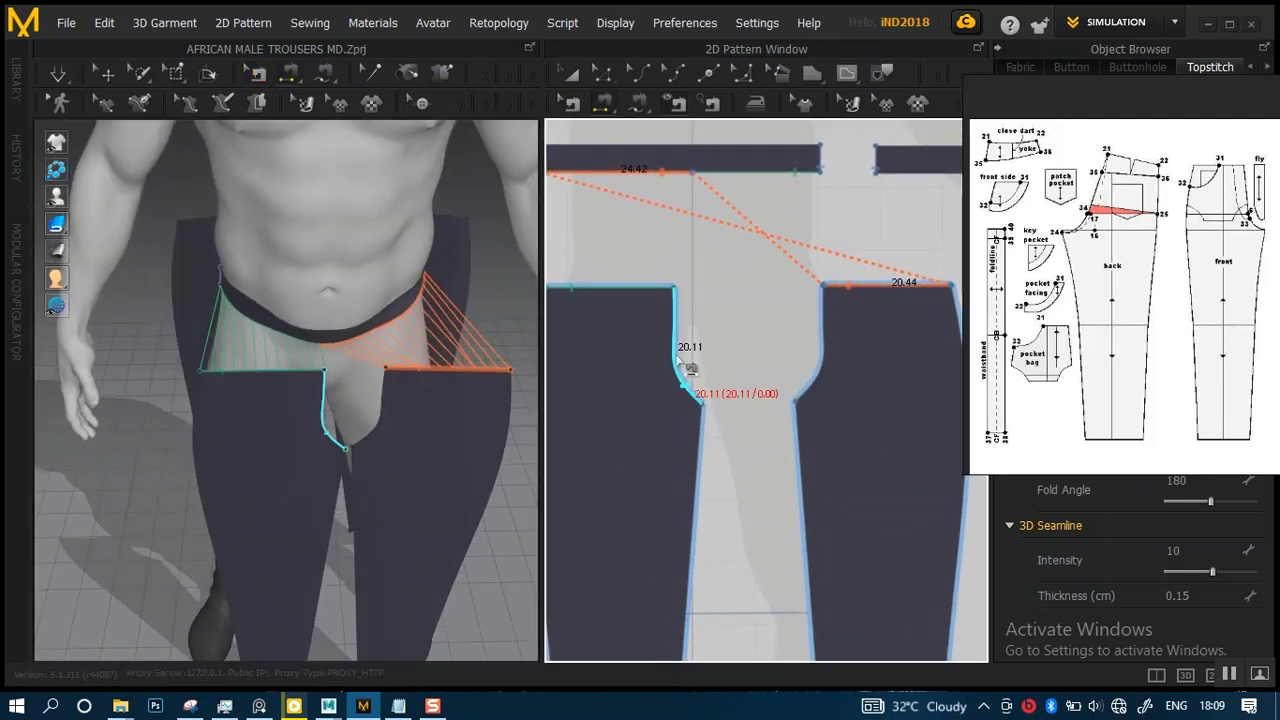
pyautogui.click(442, 408)
# - Segment-sew the left front panel's inseam to the inseam of the matching back panel
pyautogui.click(700, 460)
pyautogui.moveTo(737, 463); pyautogui.dragTo(742, 327, button='right')
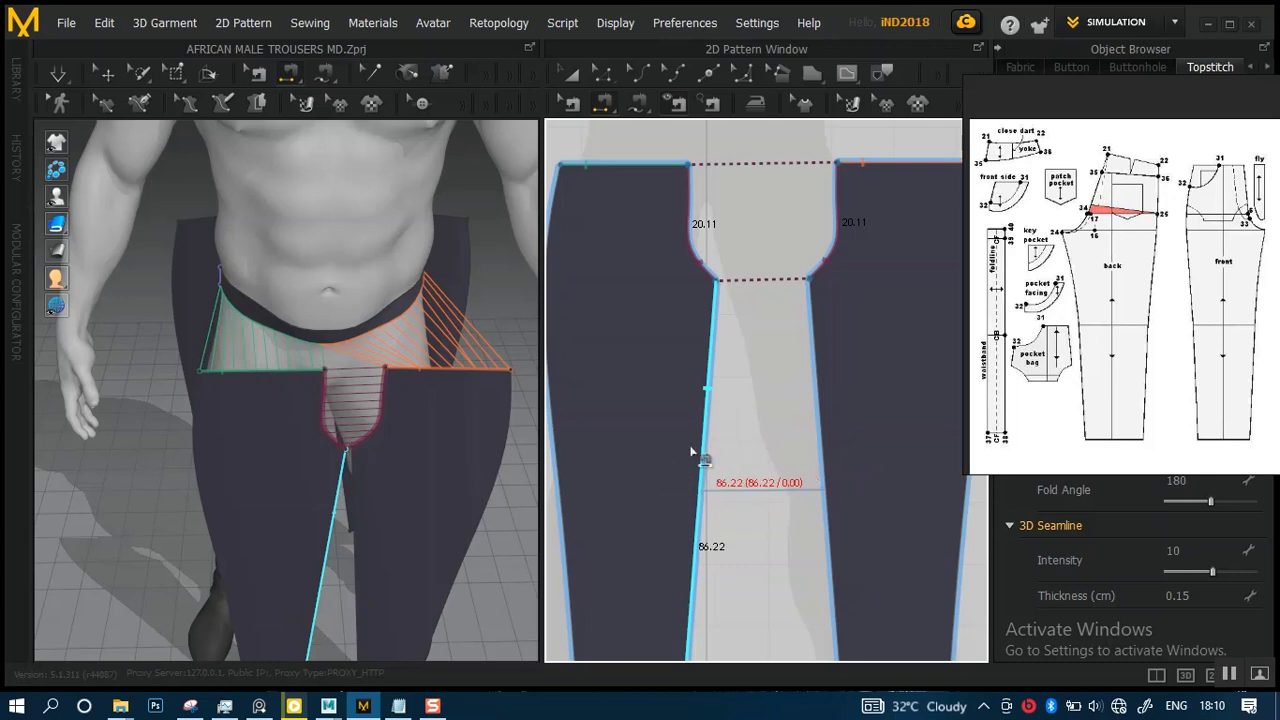
pyautogui.scroll(-5, 693, 450)
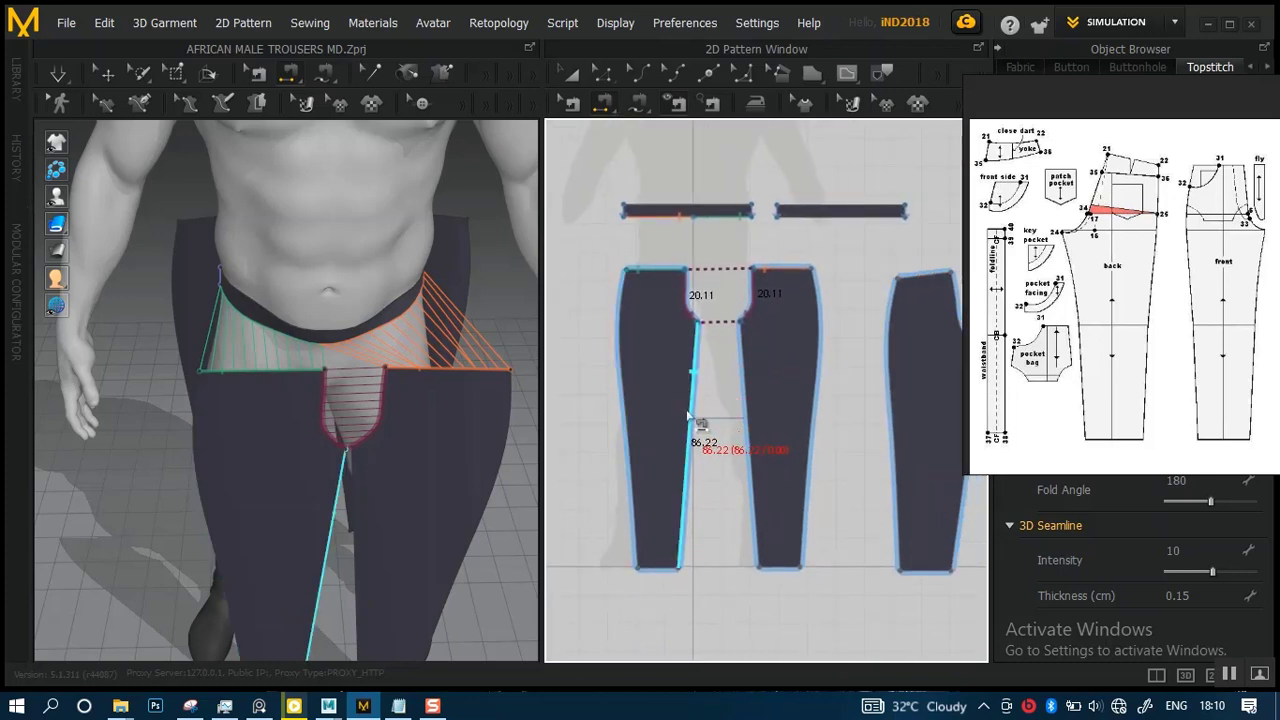
pyautogui.scroll(-4, 712, 410)
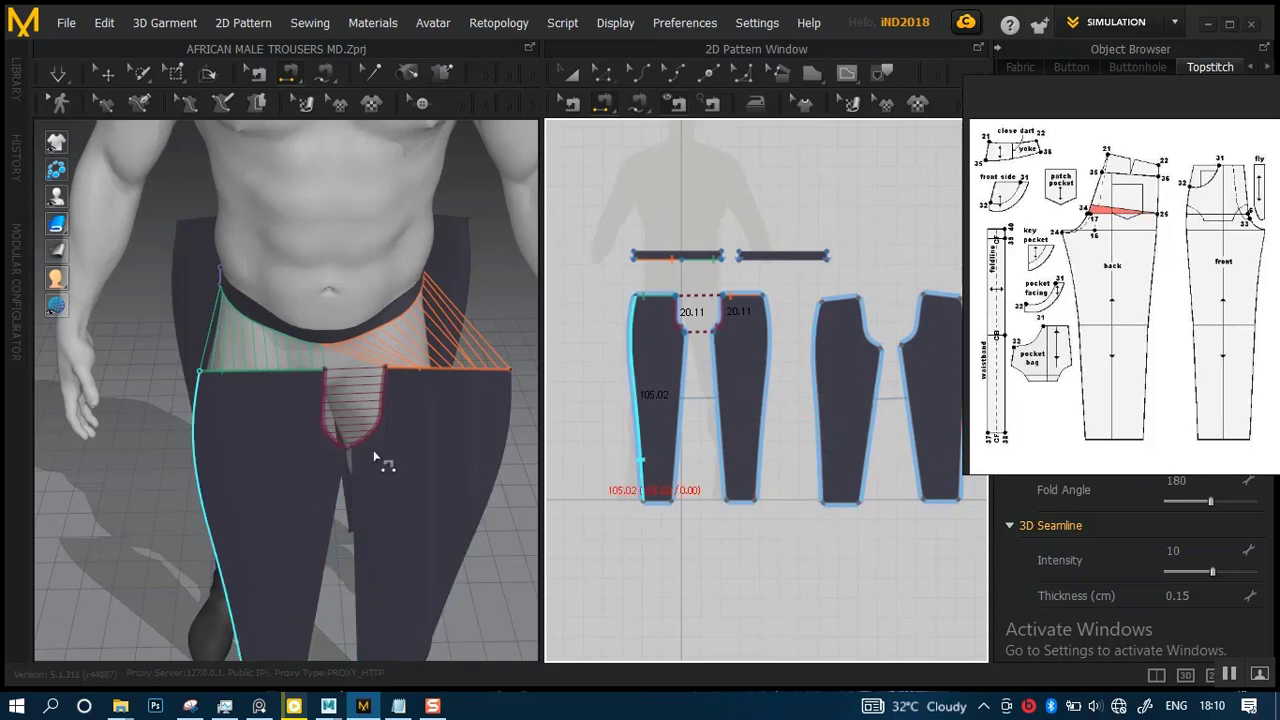
pyautogui.scroll(3, 660, 390)
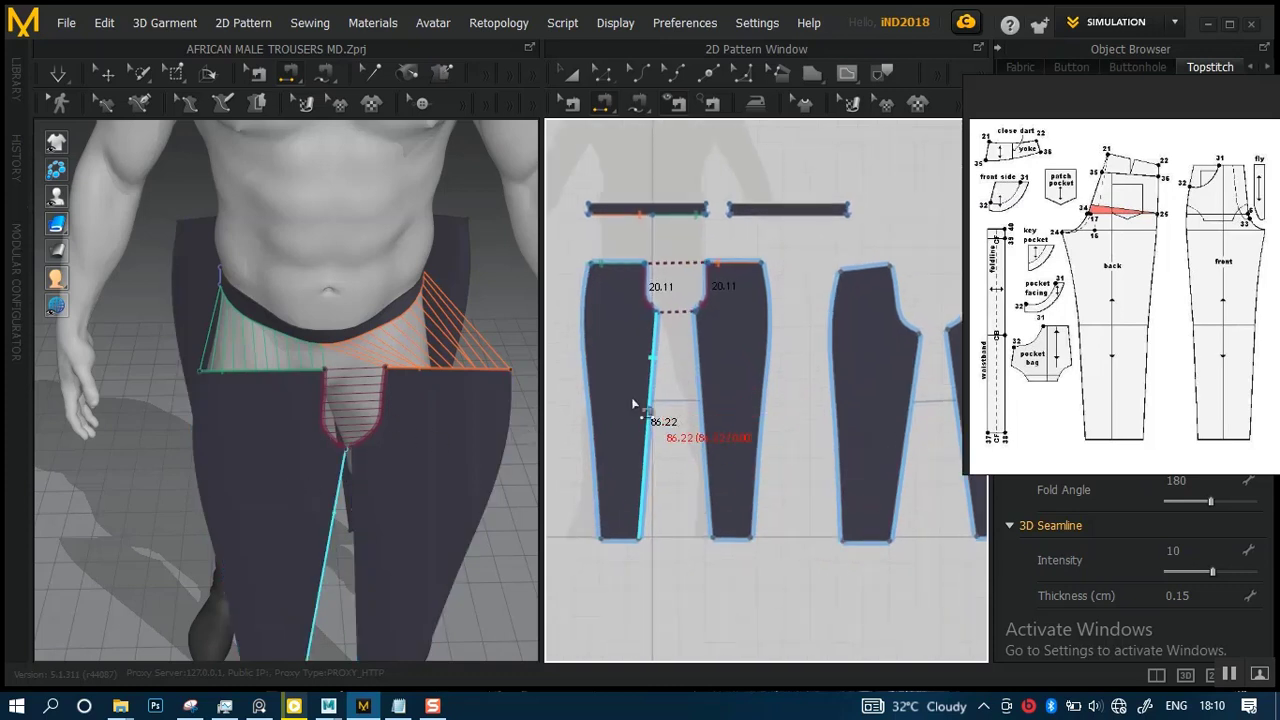
pyautogui.scroll(-3, 672, 398)
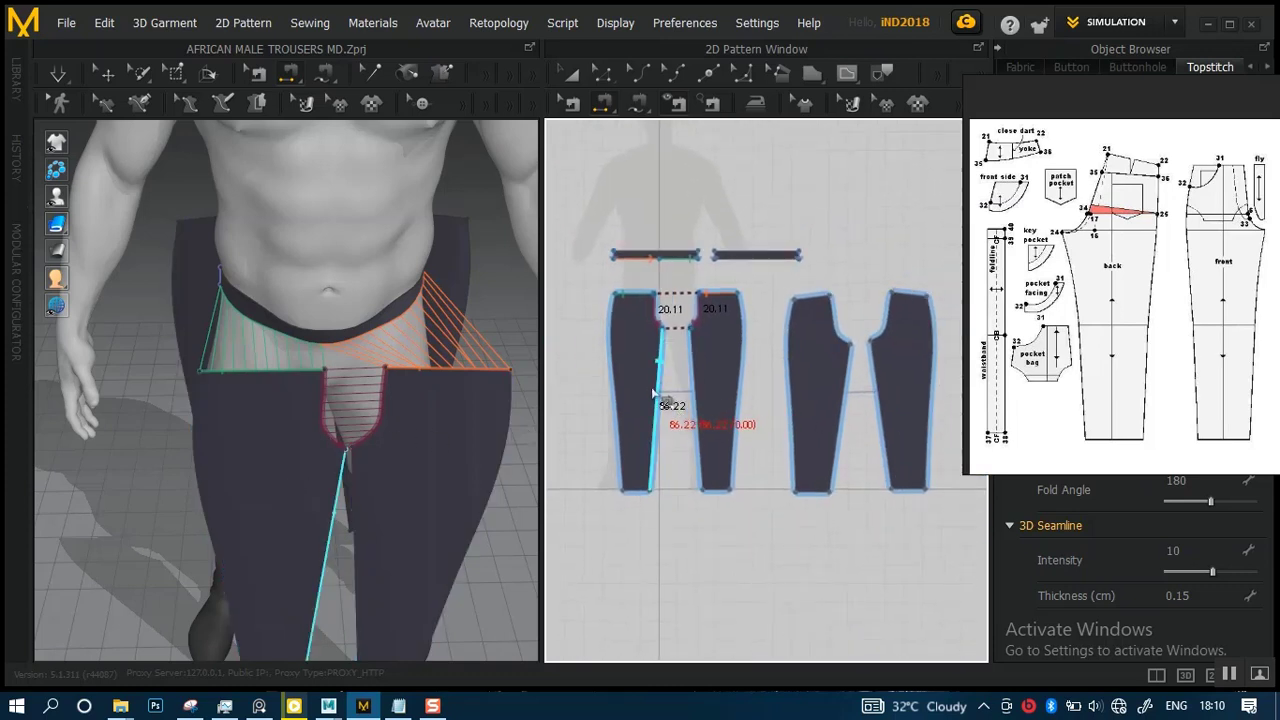
pyautogui.click(660, 401)
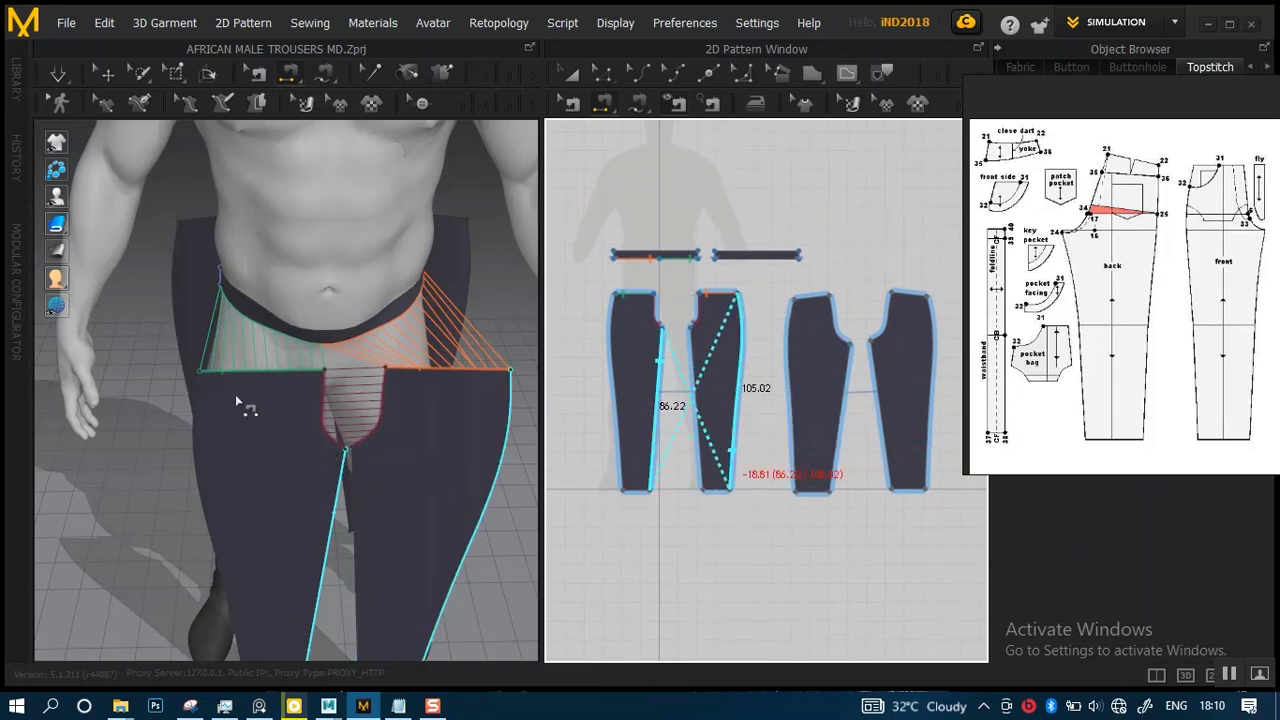
pyautogui.moveTo(235, 394); pyautogui.dragTo(623, 332, button='right')
pyautogui.moveTo(387, 397); pyautogui.dragTo(453, 289, button='middle')
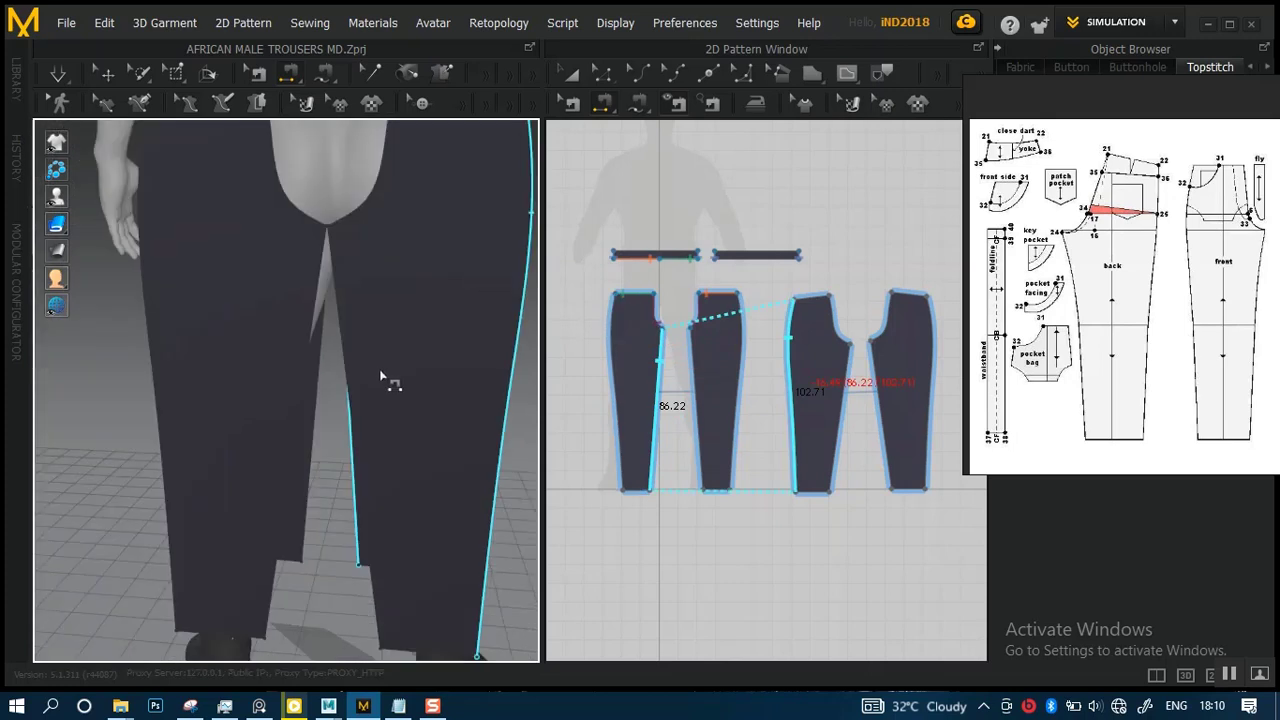
pyautogui.moveTo(380, 370); pyautogui.dragTo(406, 357, button='right')
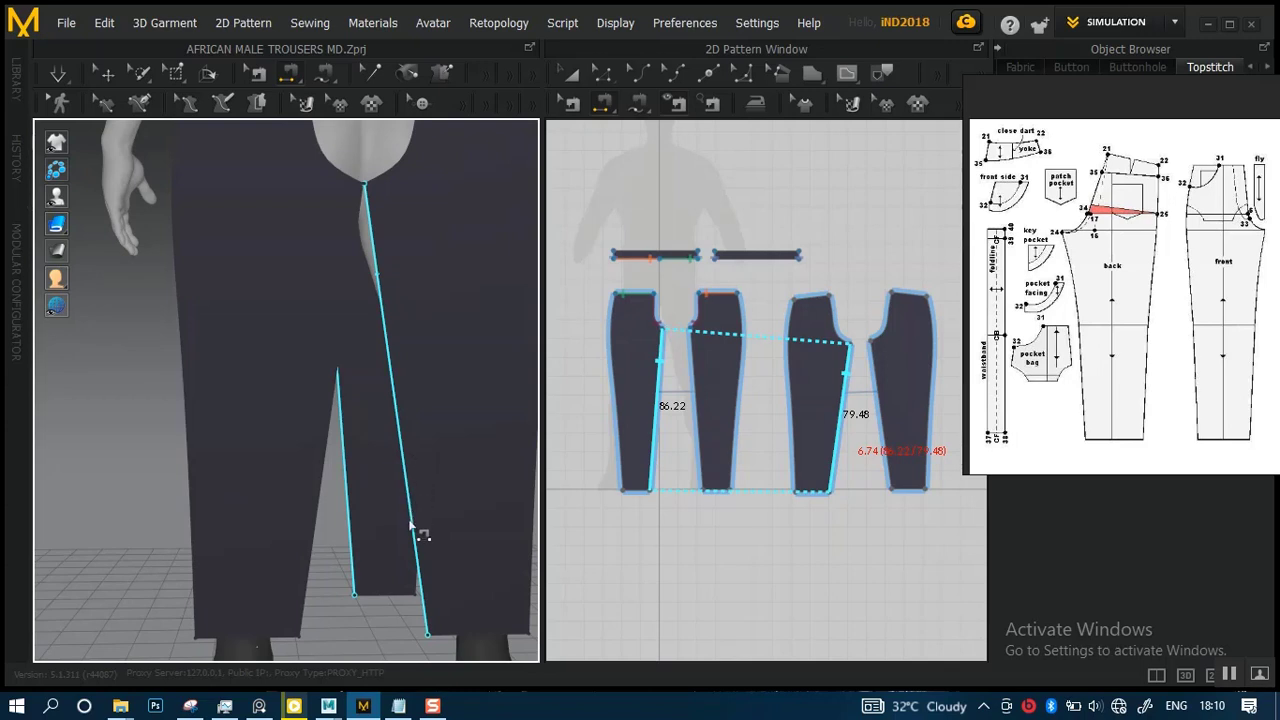
pyautogui.click(413, 556)
# - Segment-sew the left front panel's outer side edge to the outer side edge of the matching back panel
pyautogui.moveTo(419, 455); pyautogui.dragTo(388, 613, button='middle')
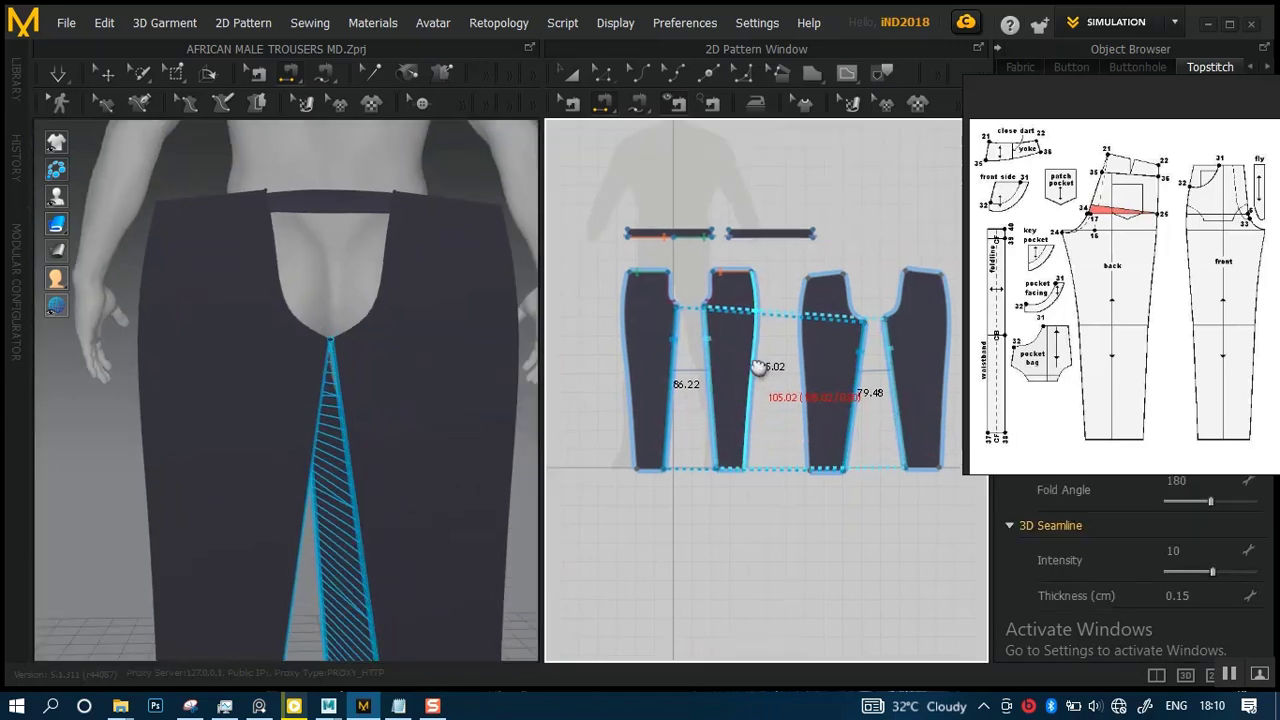
pyautogui.scroll(4, 735, 400)
pyautogui.scroll(-4, 716, 400)
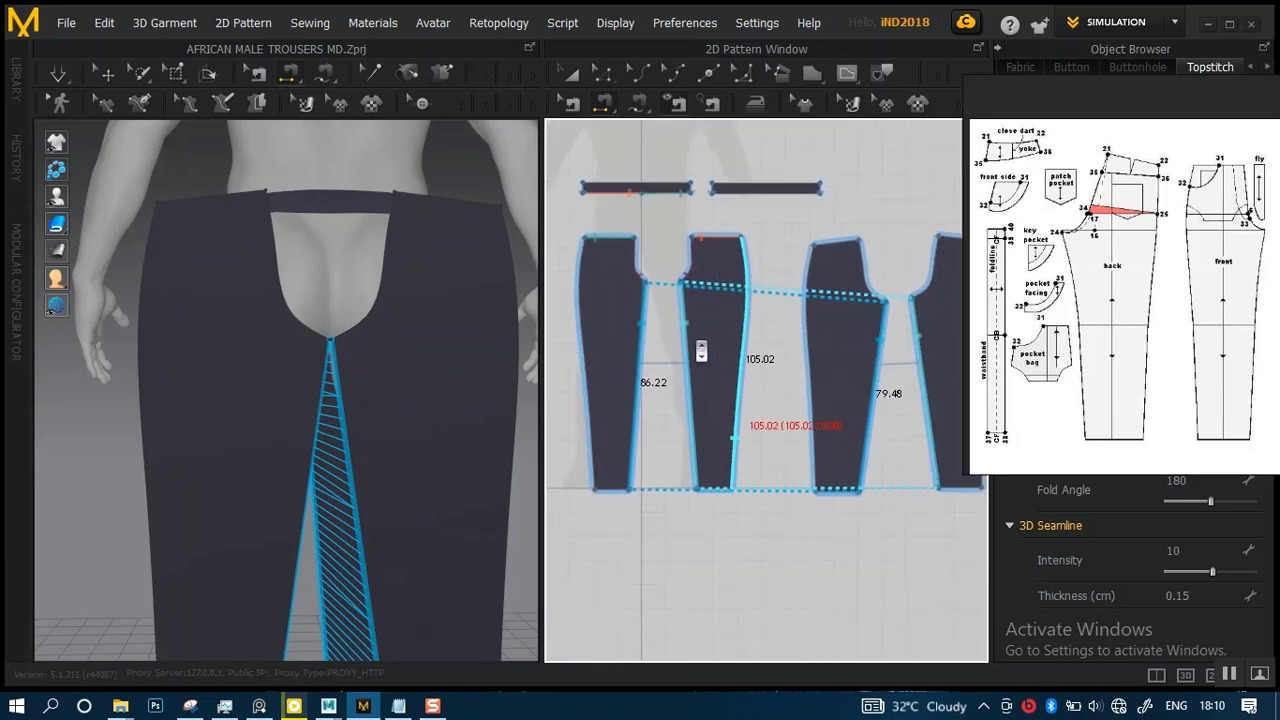
pyautogui.moveTo(514, 410); pyautogui.dragTo(369, 349, button='right')
pyautogui.scroll(3, 370, 330)
pyautogui.scroll(3, 423, 381)
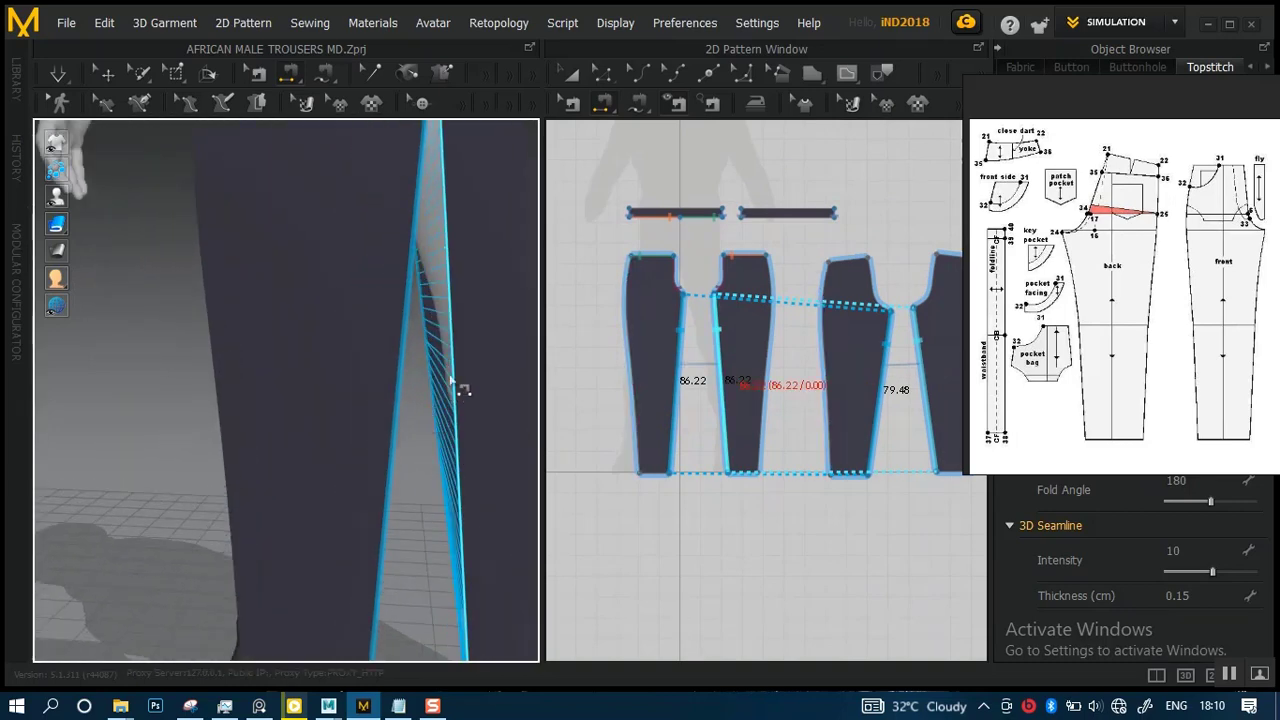
pyautogui.moveTo(457, 386)
pyautogui.mouseDown(button='right')
pyautogui.moveTo(434, 309)
pyautogui.moveTo(431, 277)
pyautogui.moveTo(457, 253)
pyautogui.moveTo(443, 240)
pyautogui.moveTo(420, 234)
pyautogui.moveTo(439, 331)
pyautogui.moveTo(400, 303)
pyautogui.moveTo(414, 251)
pyautogui.moveTo(457, 209)
pyautogui.moveTo(440, 297)
pyautogui.moveTo(457, 403)
pyautogui.mouseUp(button='right')
pyautogui.moveTo(677, 365); pyautogui.dragTo(650, 369, button='middle')
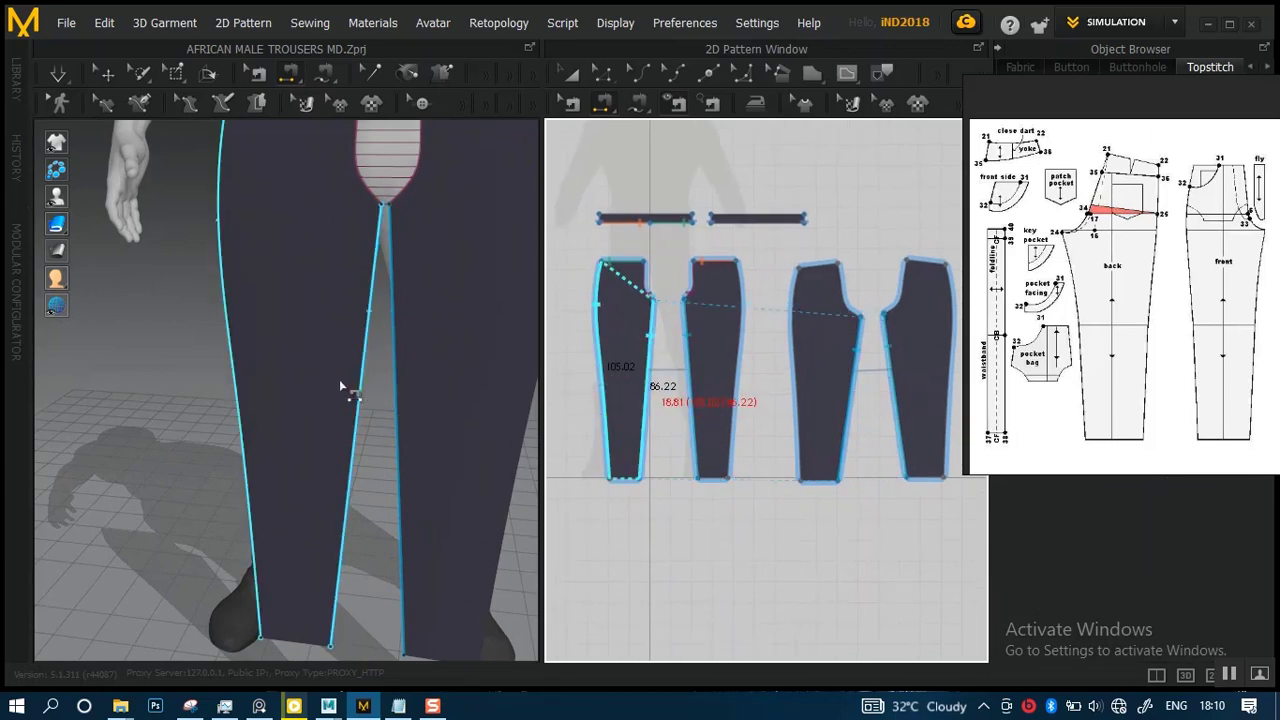
pyautogui.scroll(-3, 263, 374)
pyautogui.moveTo(263, 374); pyautogui.dragTo(340, 342, button='right')
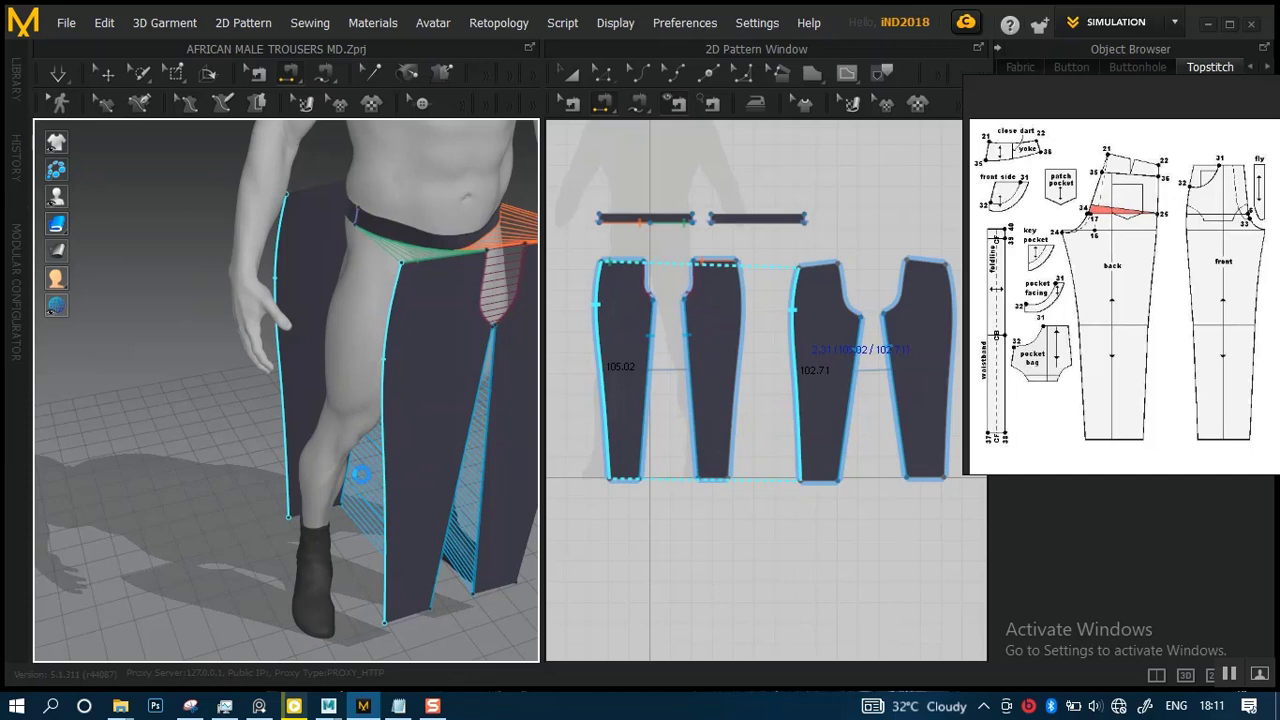
pyautogui.click(369, 410)
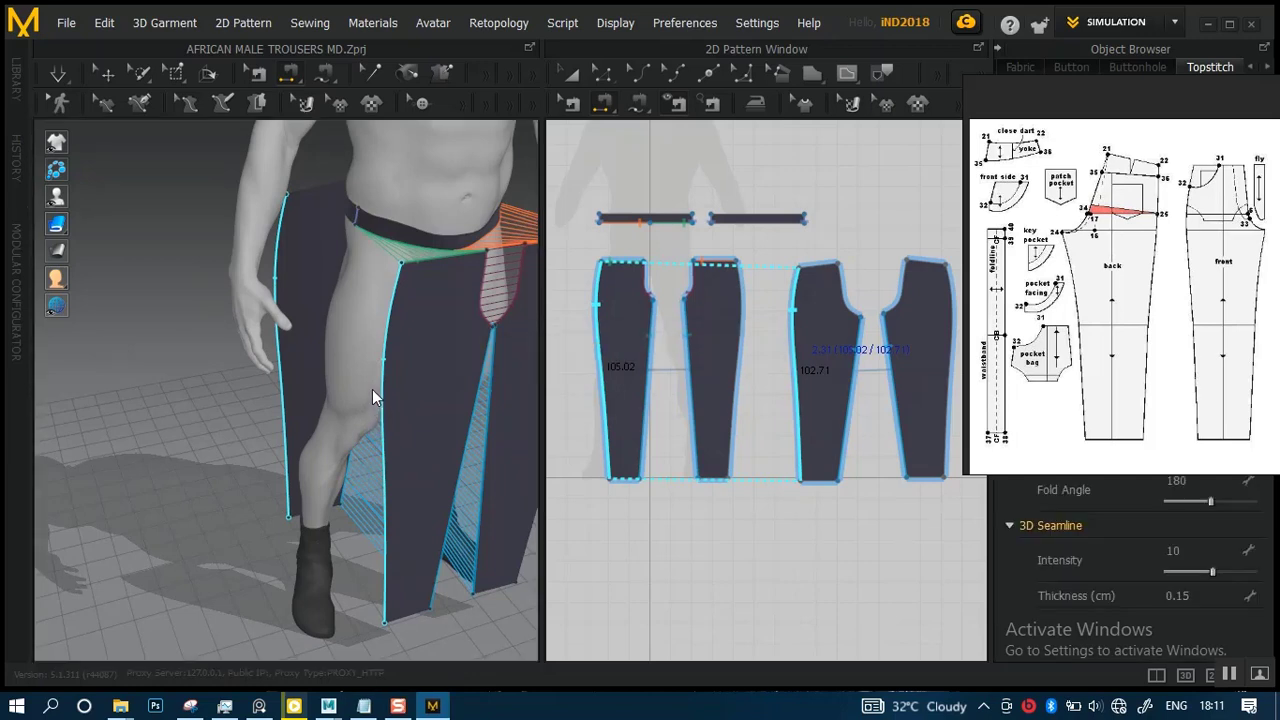
pyautogui.click(372, 392)
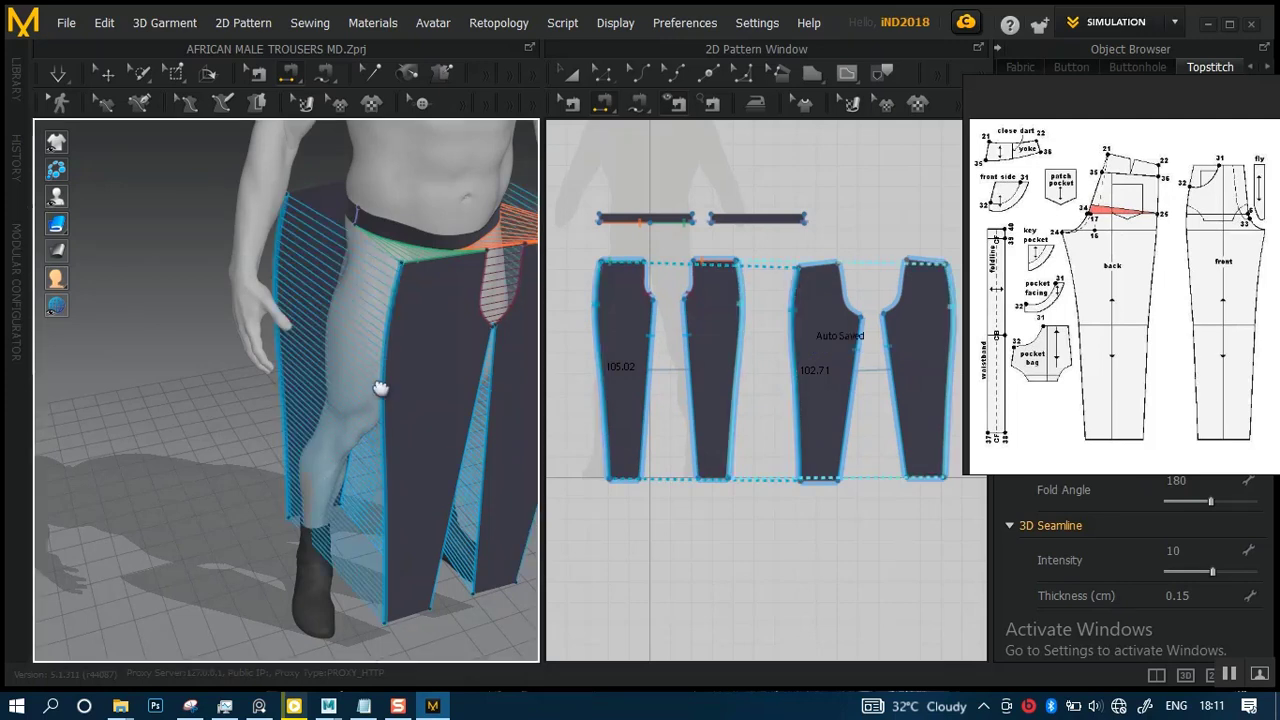
# - Segment-sew the crotch curves of the two back trouser panels together
pyautogui.moveTo(380, 388); pyautogui.dragTo(754, 354, button='right')
pyautogui.scroll(3, 386, 402)
pyautogui.scroll(5, 754, 354)
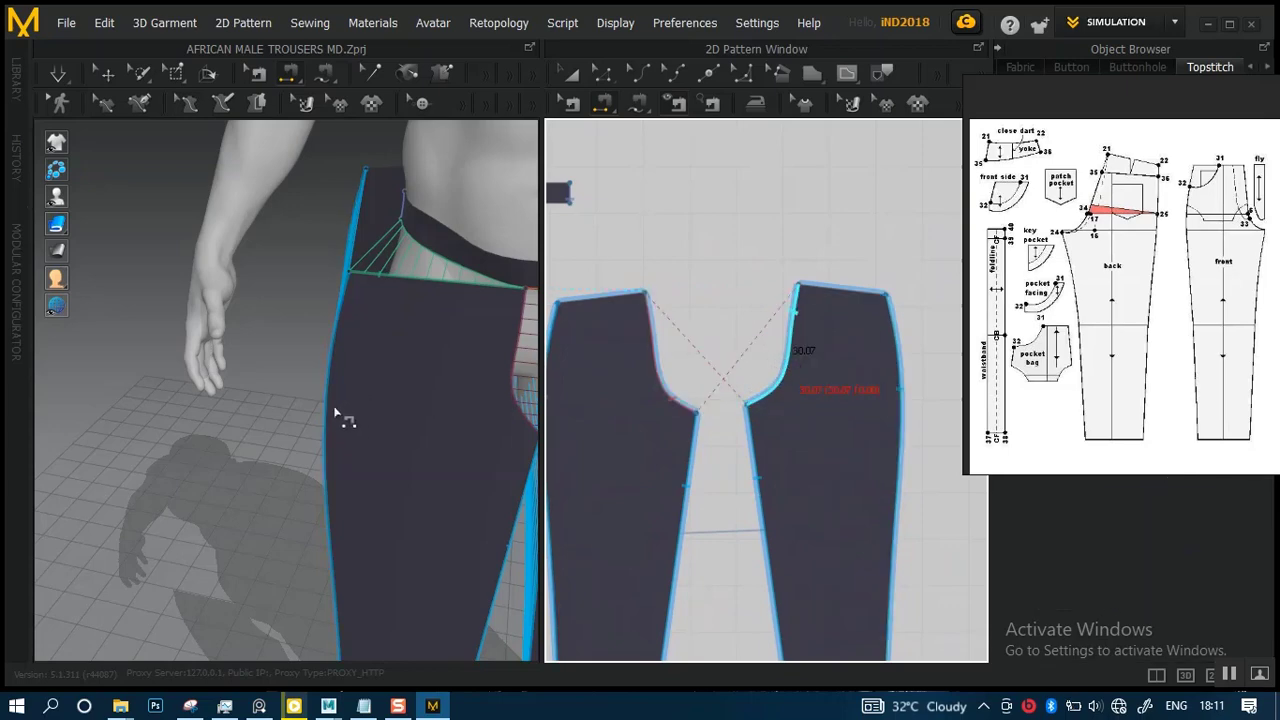
pyautogui.moveTo(335, 413); pyautogui.dragTo(398, 395, button='right')
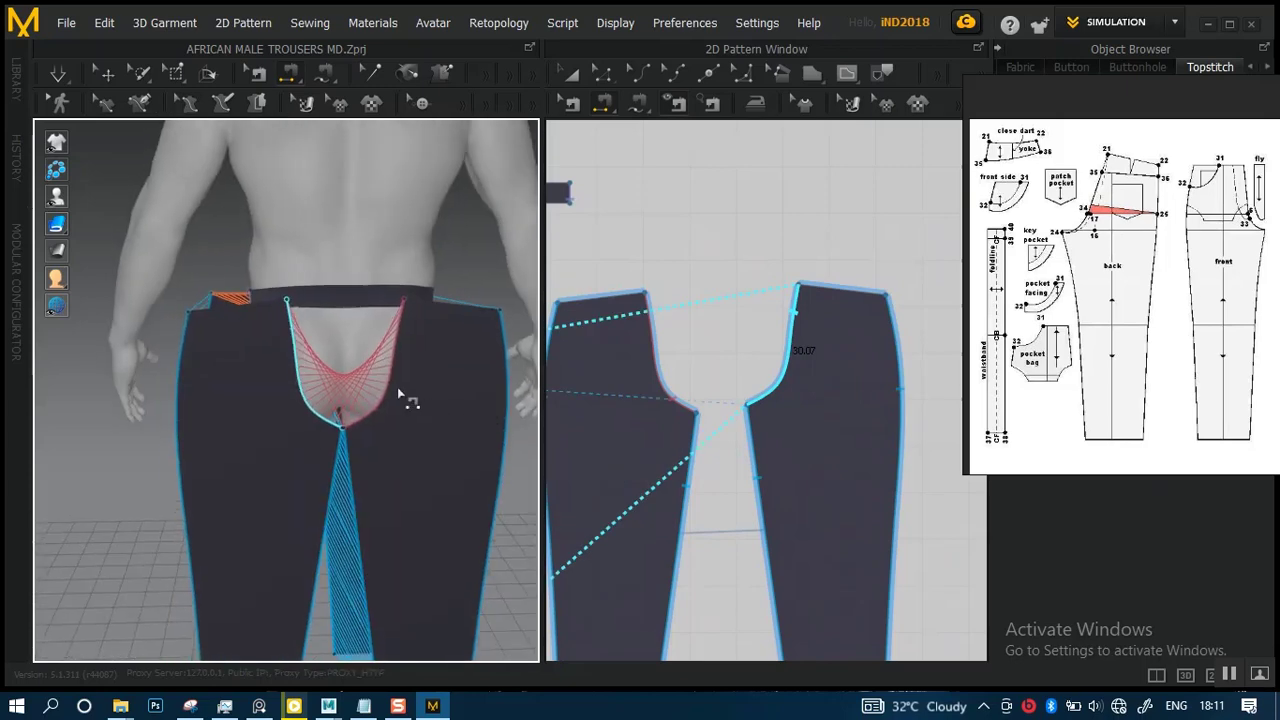
pyautogui.scroll(5, 398, 395)
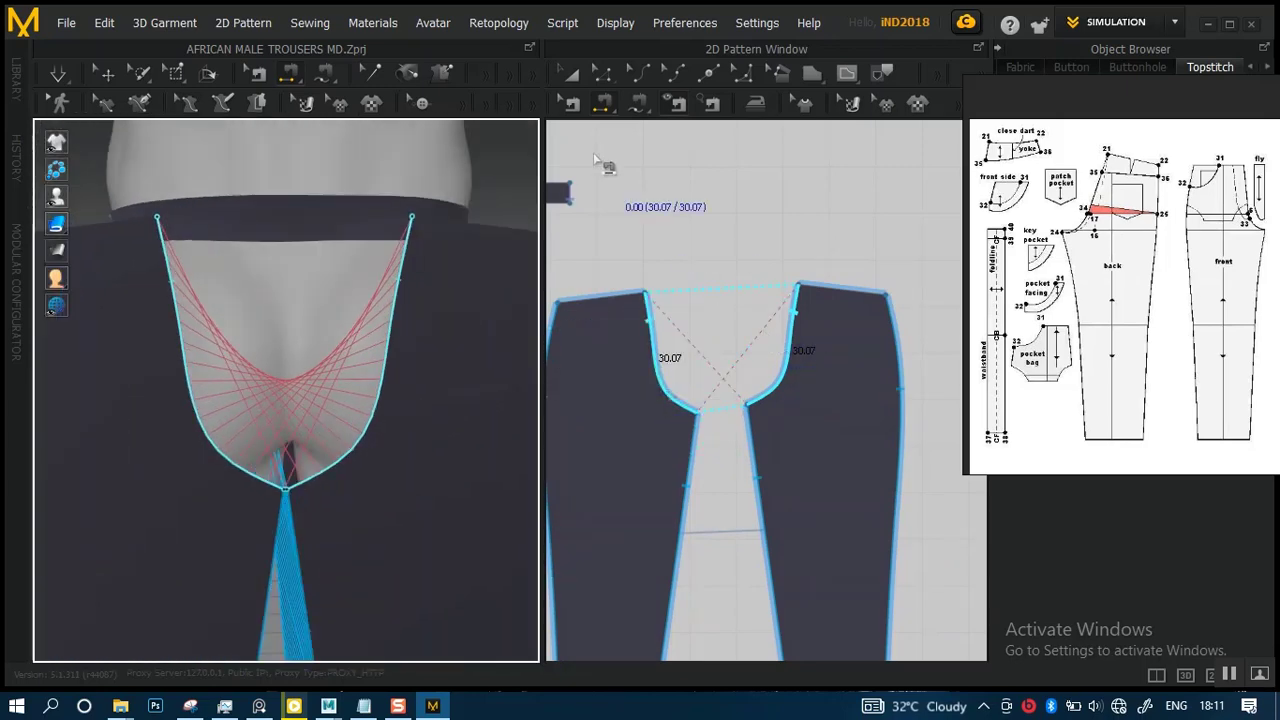
# - Reverse the sewing between the two back crotch curves so its lines no longer cross
pyautogui.press('b')
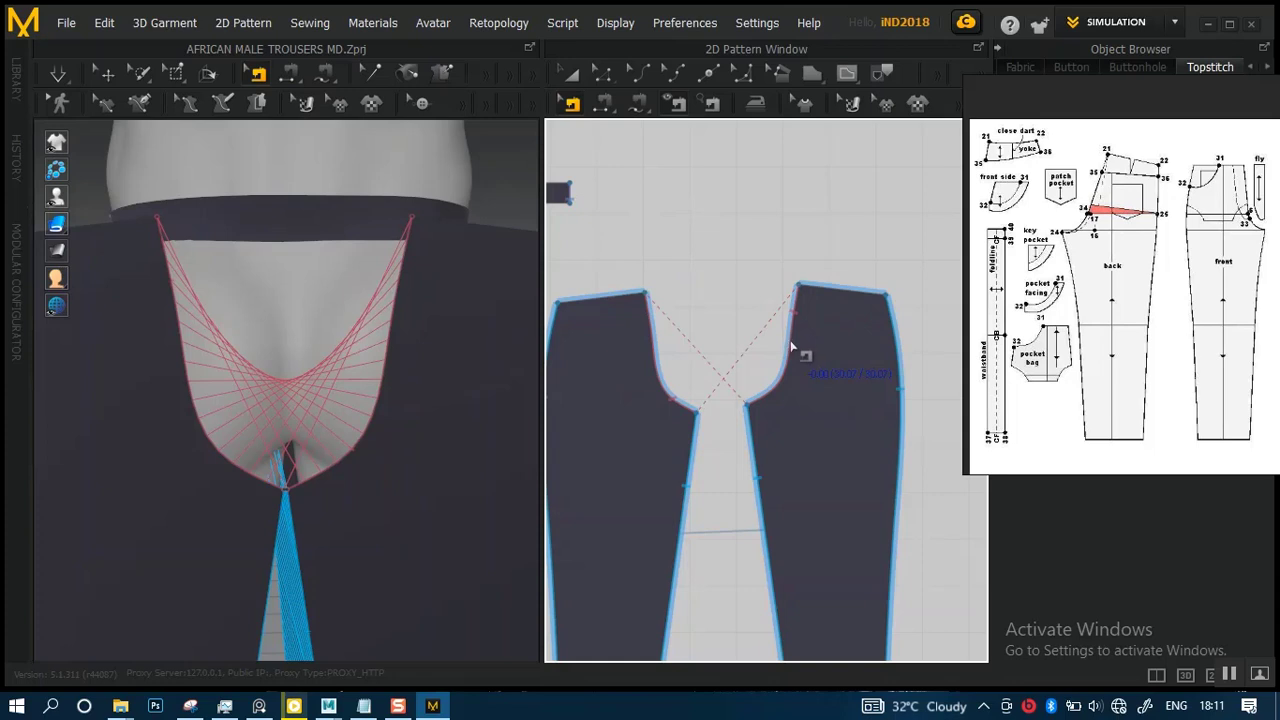
pyautogui.click(790, 346)
pyautogui.rightClick(800, 349)
pyautogui.click(811, 383)
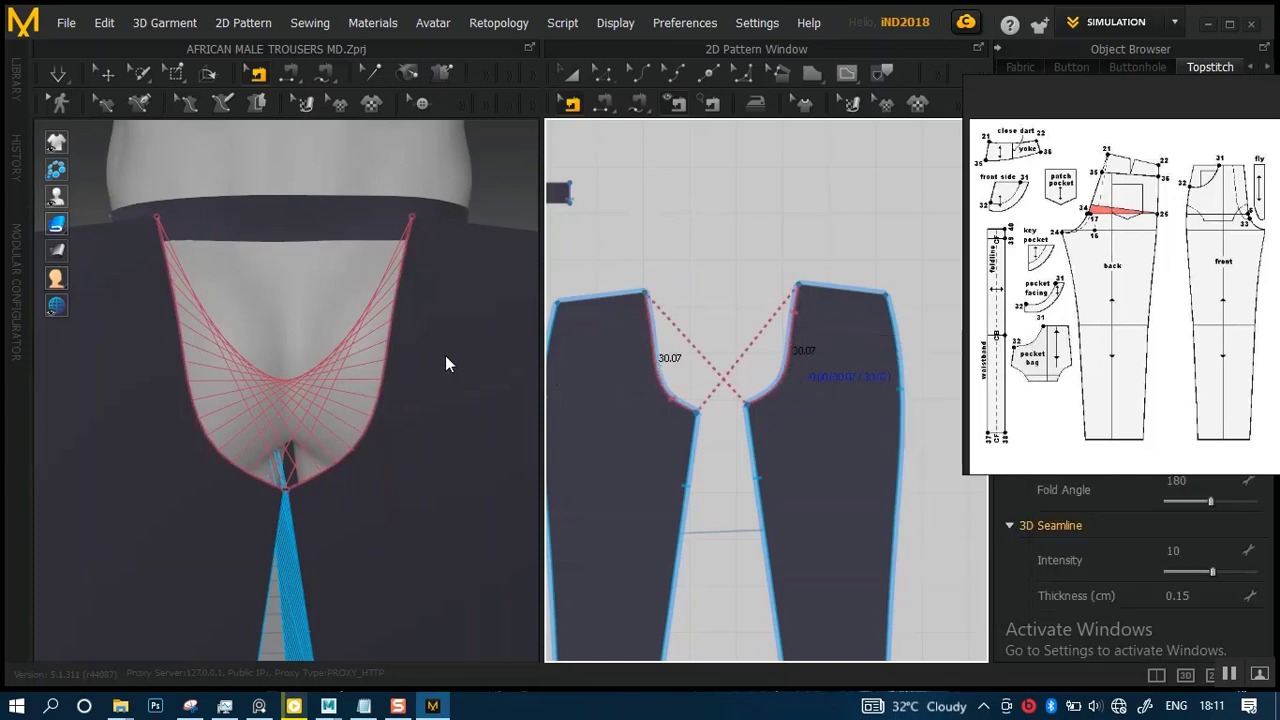
# - Free-sew the top edge of the first back trouser panel to an 18.87 section of the back waistband's lower edge, starting at its side end
pyautogui.moveTo(712, 402); pyautogui.dragTo(860, 408, button='middle')
pyautogui.moveTo(336, 322); pyautogui.dragTo(365, 407, button='right')
pyautogui.scroll(3, 822, 354)
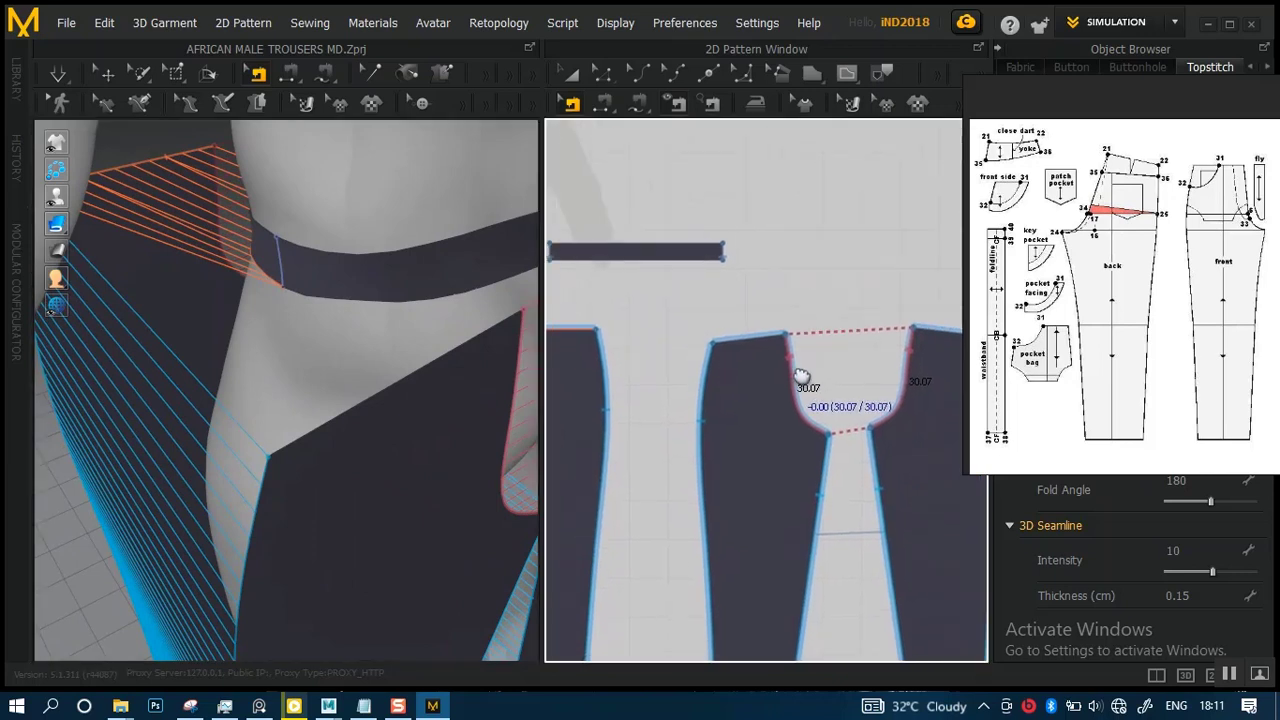
pyautogui.scroll(-3, 846, 360)
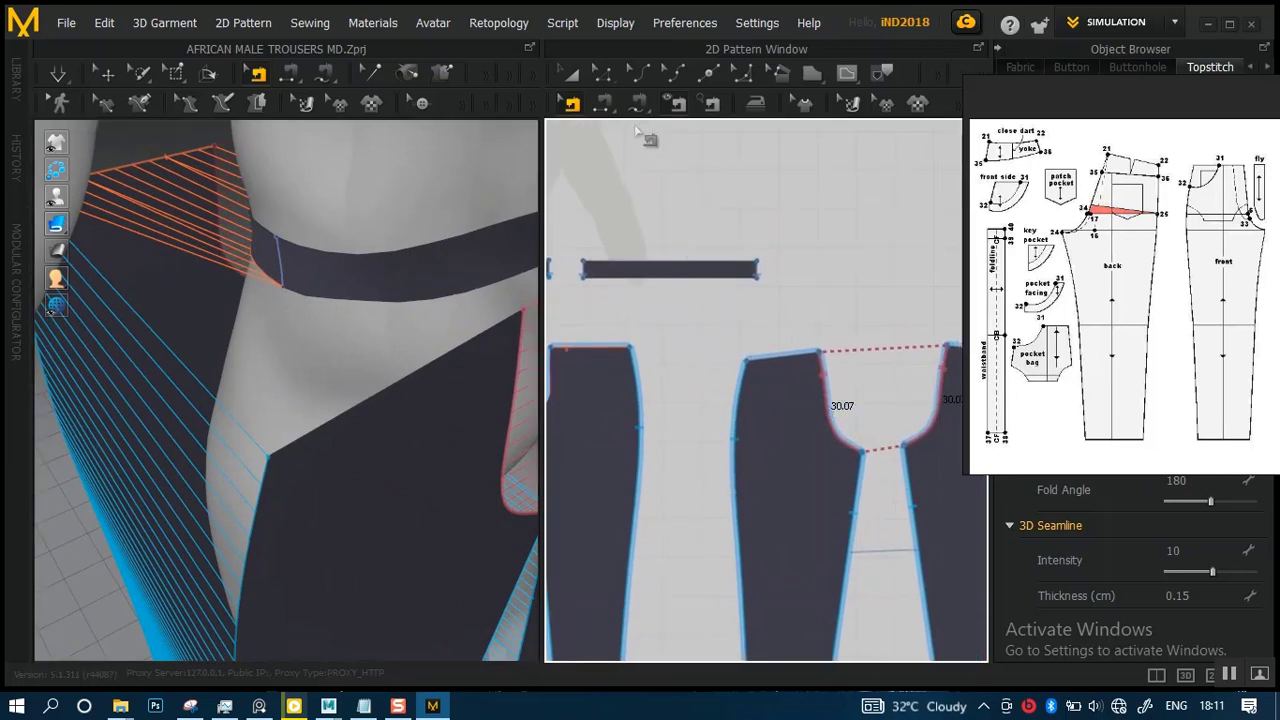
pyautogui.click(640, 102)
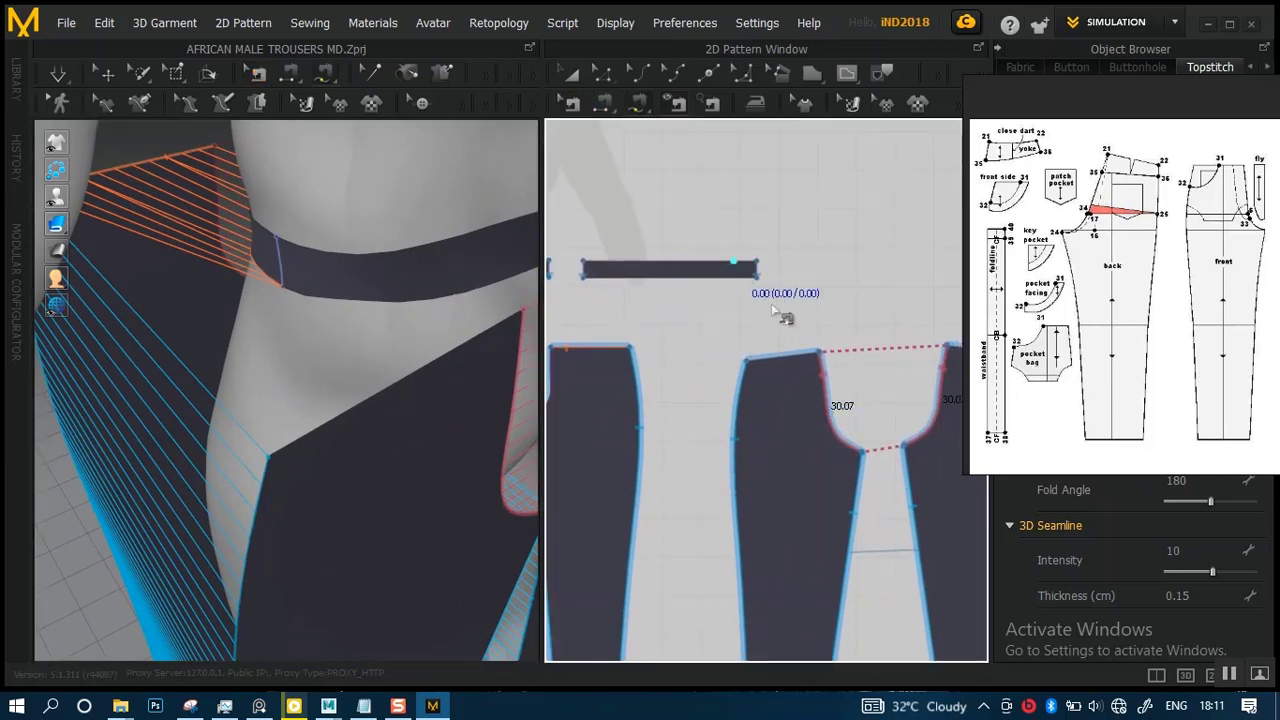
pyautogui.click(757, 372)
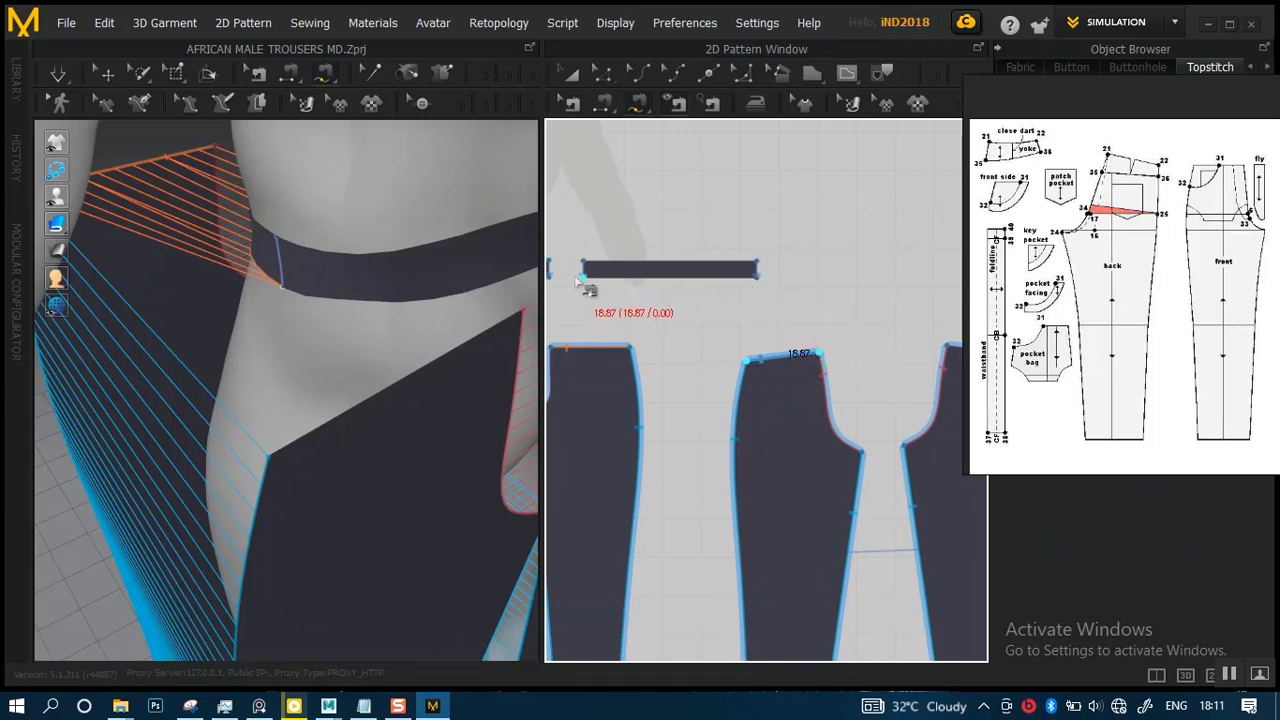
pyautogui.moveTo(390, 386); pyautogui.dragTo(383, 323, button='right')
pyautogui.scroll(2, 422, 375)
pyautogui.scroll(2, 422, 375)
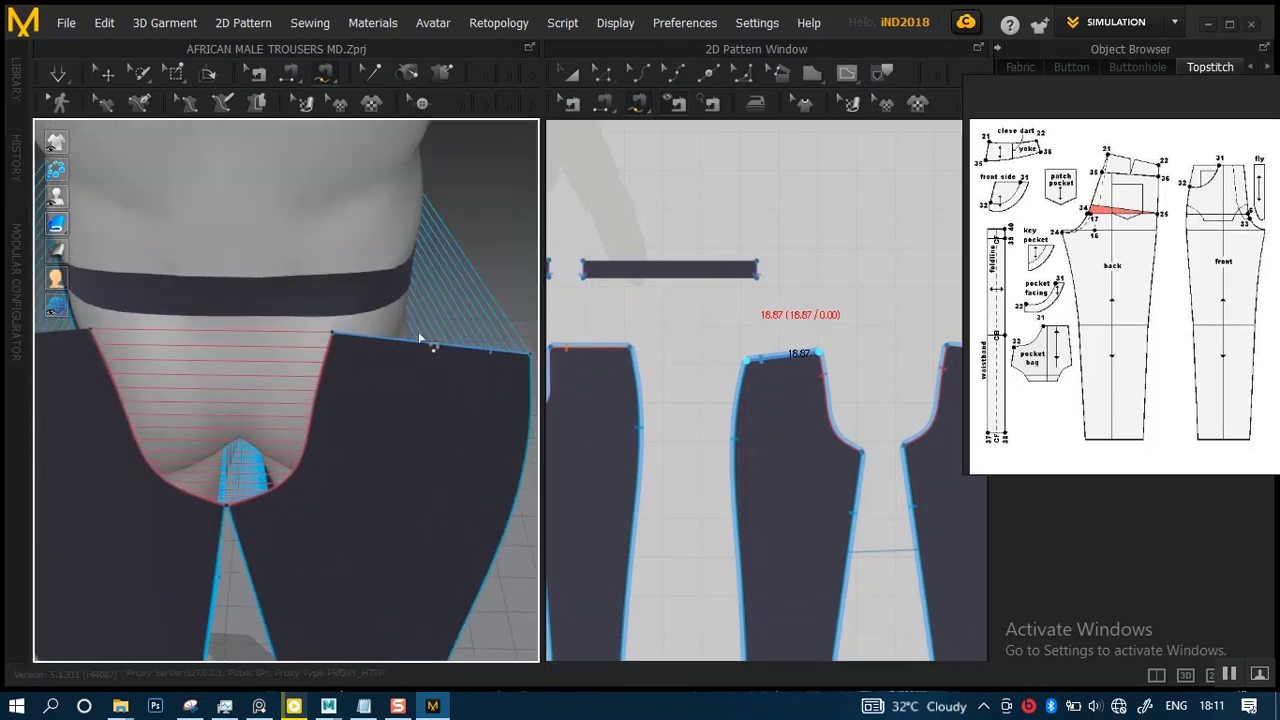
pyautogui.click(757, 276)
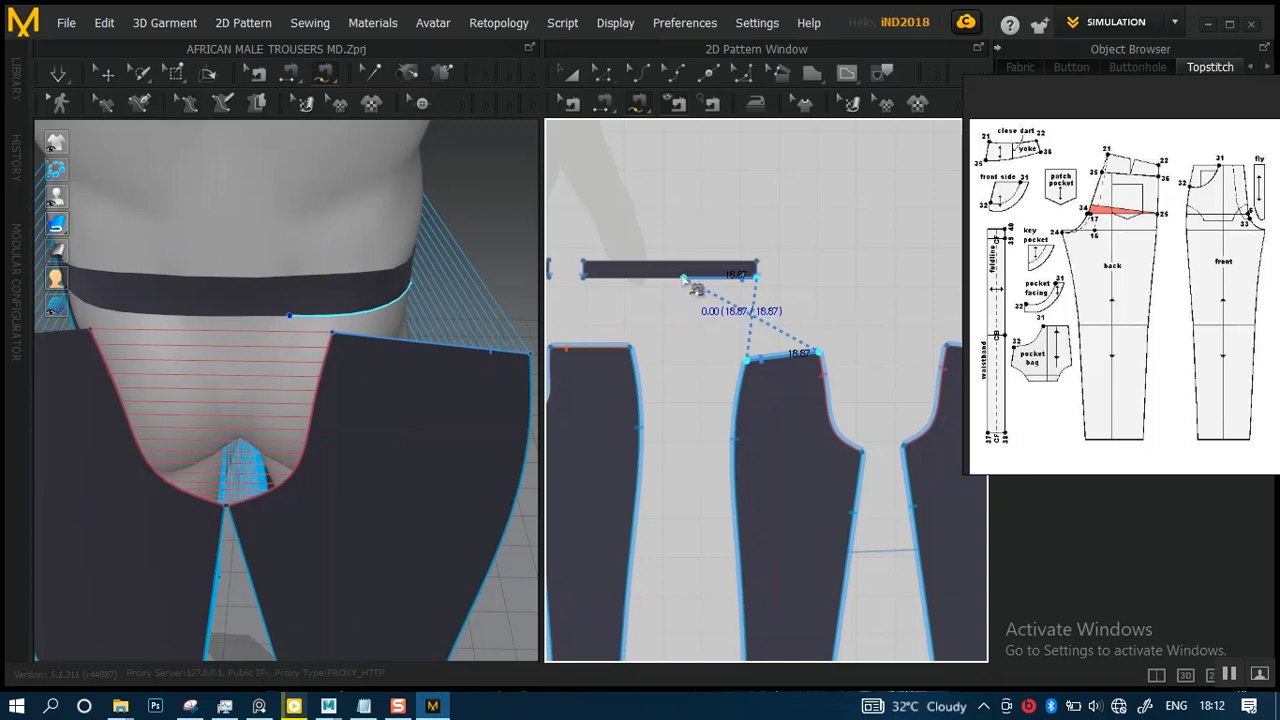
# - Free-sew the other back panel's top edge to the remaining lower edge of the back waistband, ending at its opposite side end
pyautogui.moveTo(388, 368); pyautogui.dragTo(362, 370, button='right')
pyautogui.moveTo(503, 397); pyautogui.dragTo(559, 342, button='right')
pyautogui.moveTo(165, 393); pyautogui.dragTo(380, 347, button='right')
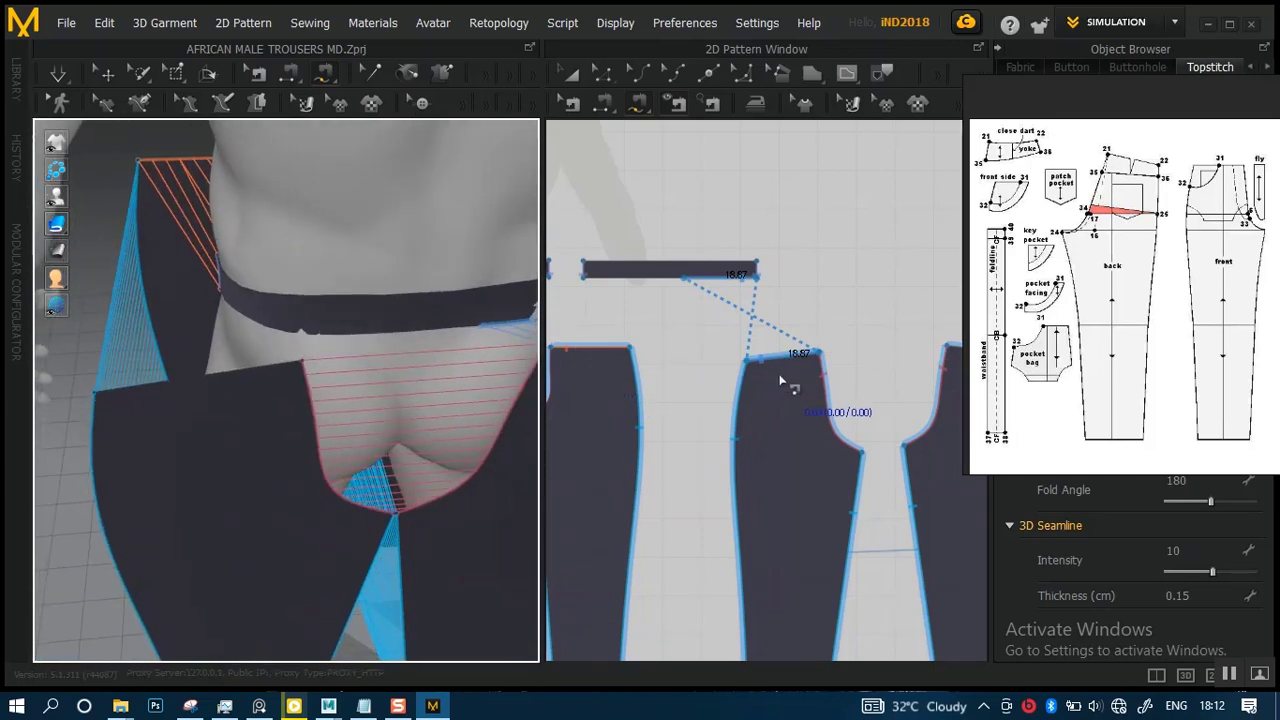
pyautogui.moveTo(806, 377); pyautogui.dragTo(737, 358, button='middle')
pyautogui.click(880, 330)
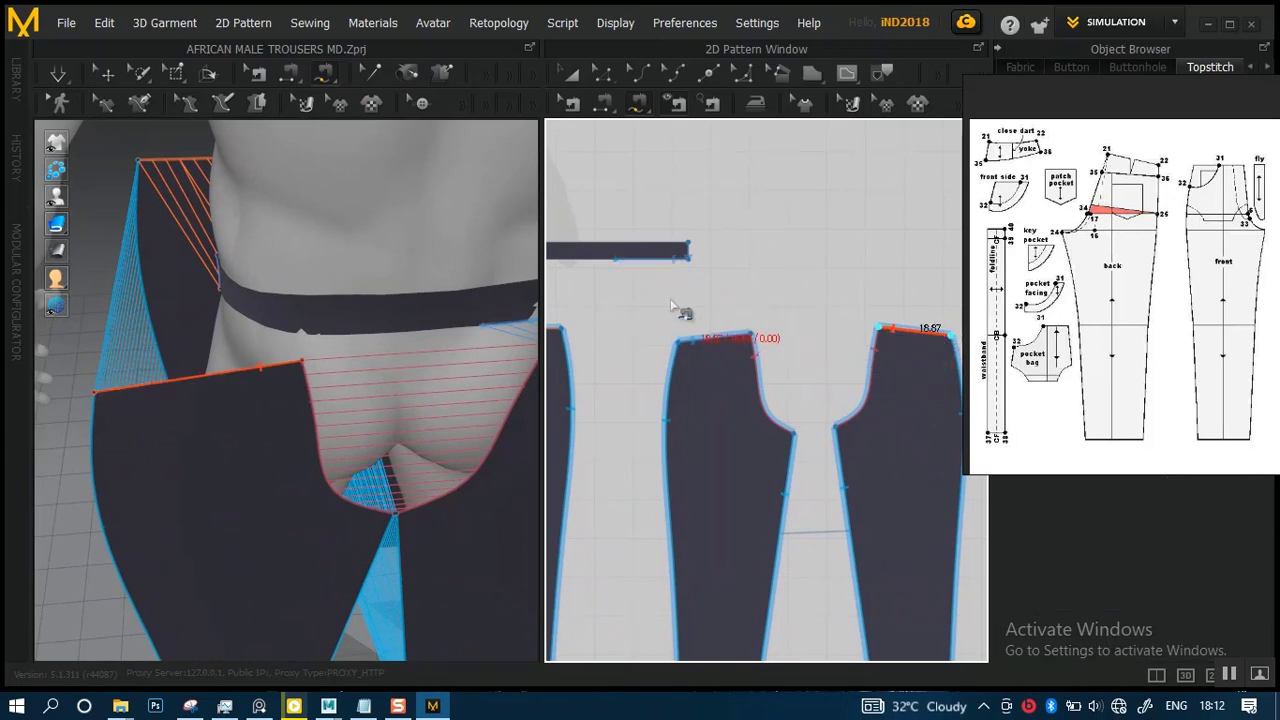
pyautogui.click(610, 263)
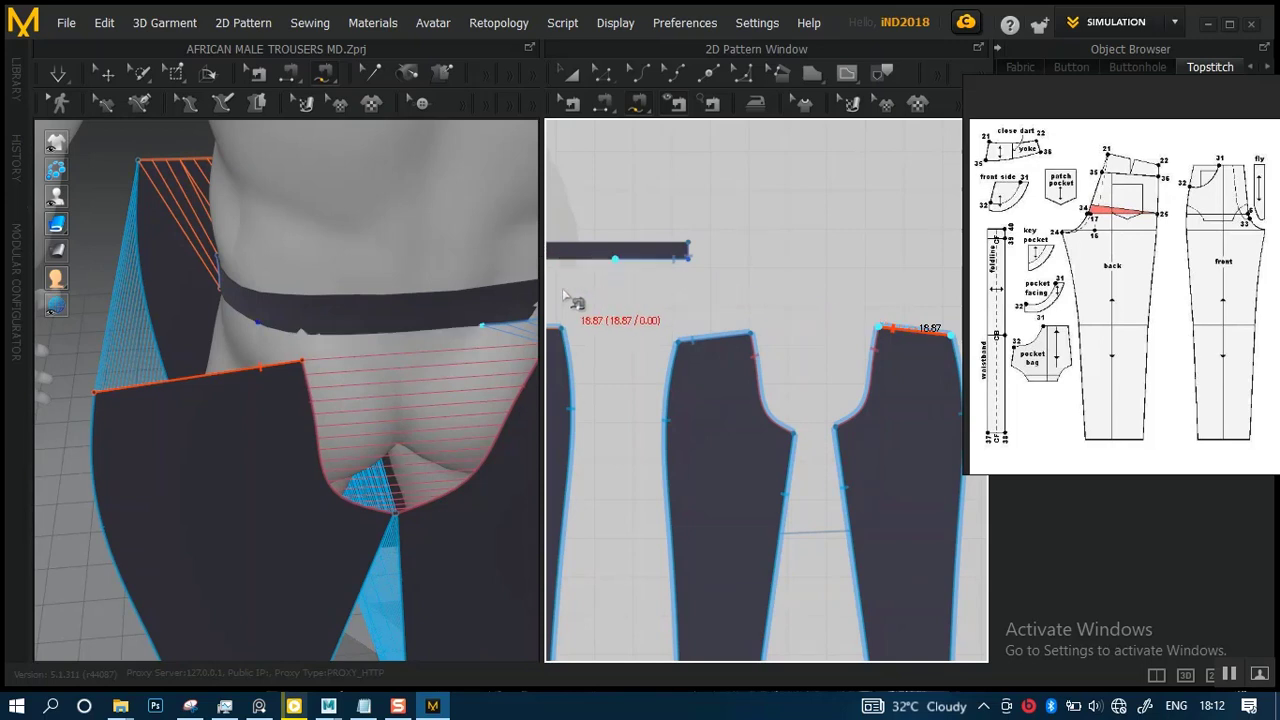
pyautogui.moveTo(571, 297); pyautogui.dragTo(695, 344, button='right')
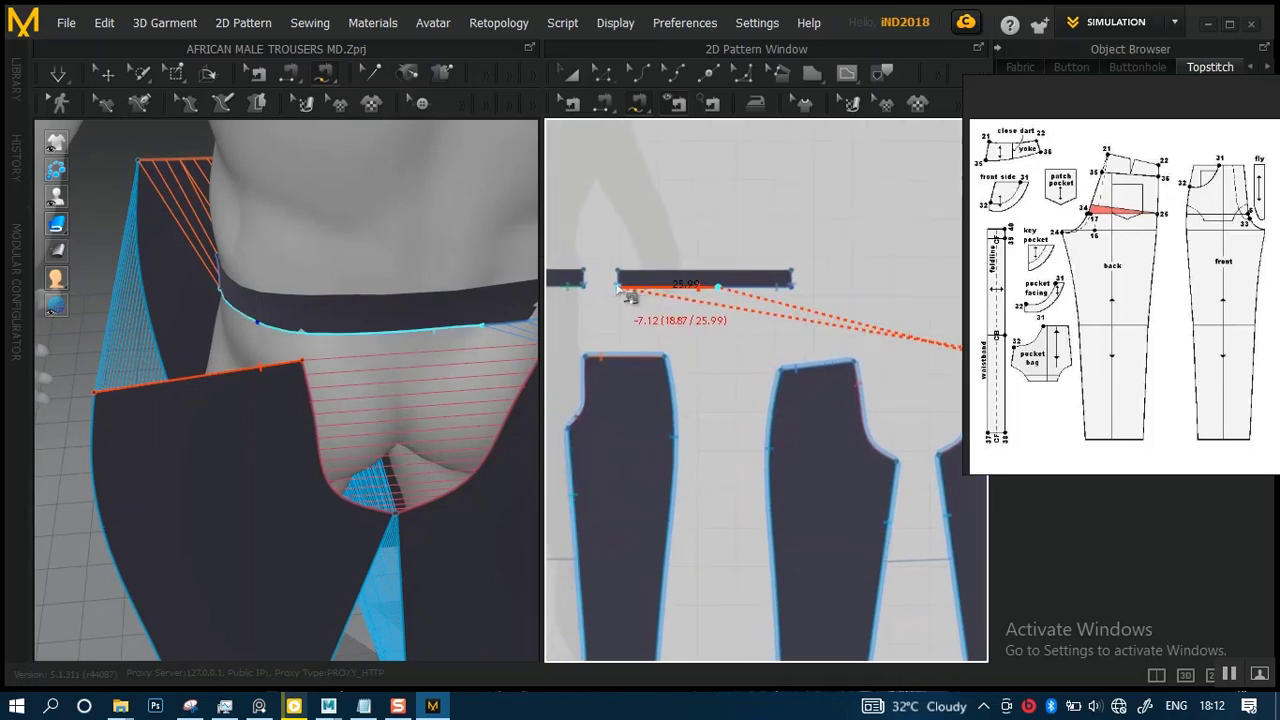
pyautogui.click(410, 351)
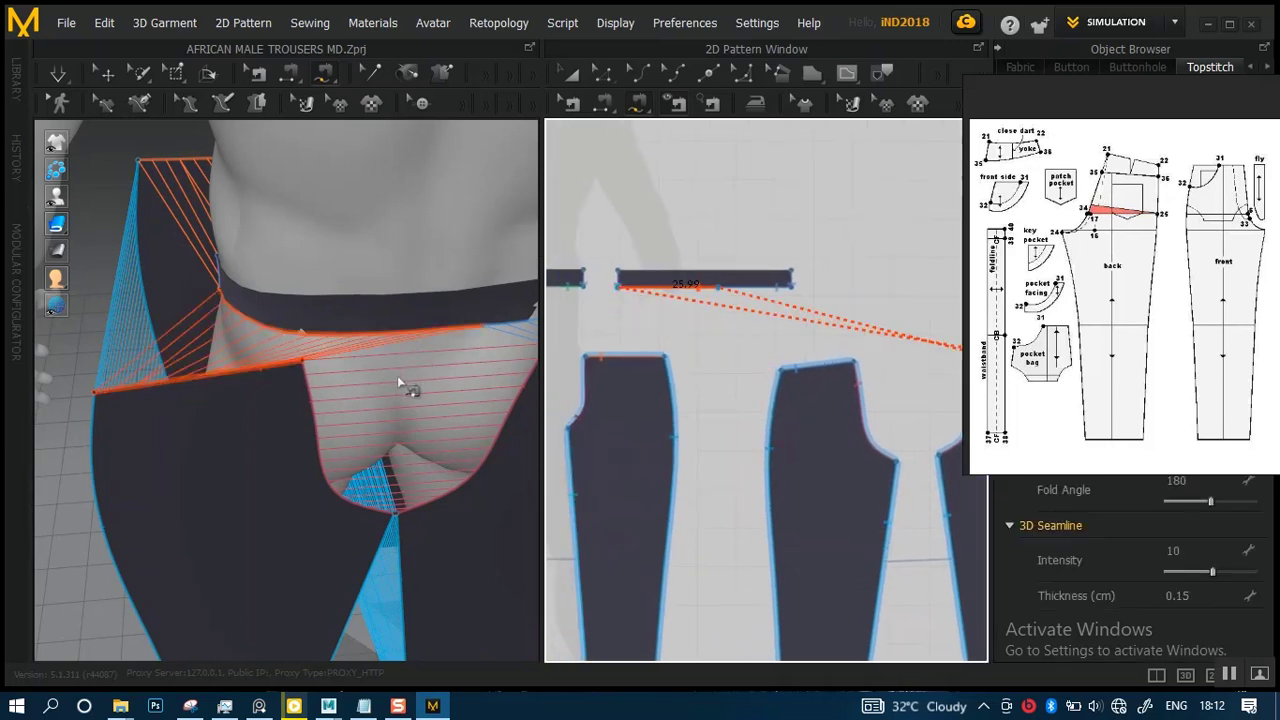
# - Run the simulation to drape the fully sewn trousers onto the avatar
pyautogui.moveTo(368, 424); pyautogui.dragTo(395, 331, button='right')
pyautogui.scroll(-2, 404, 342)
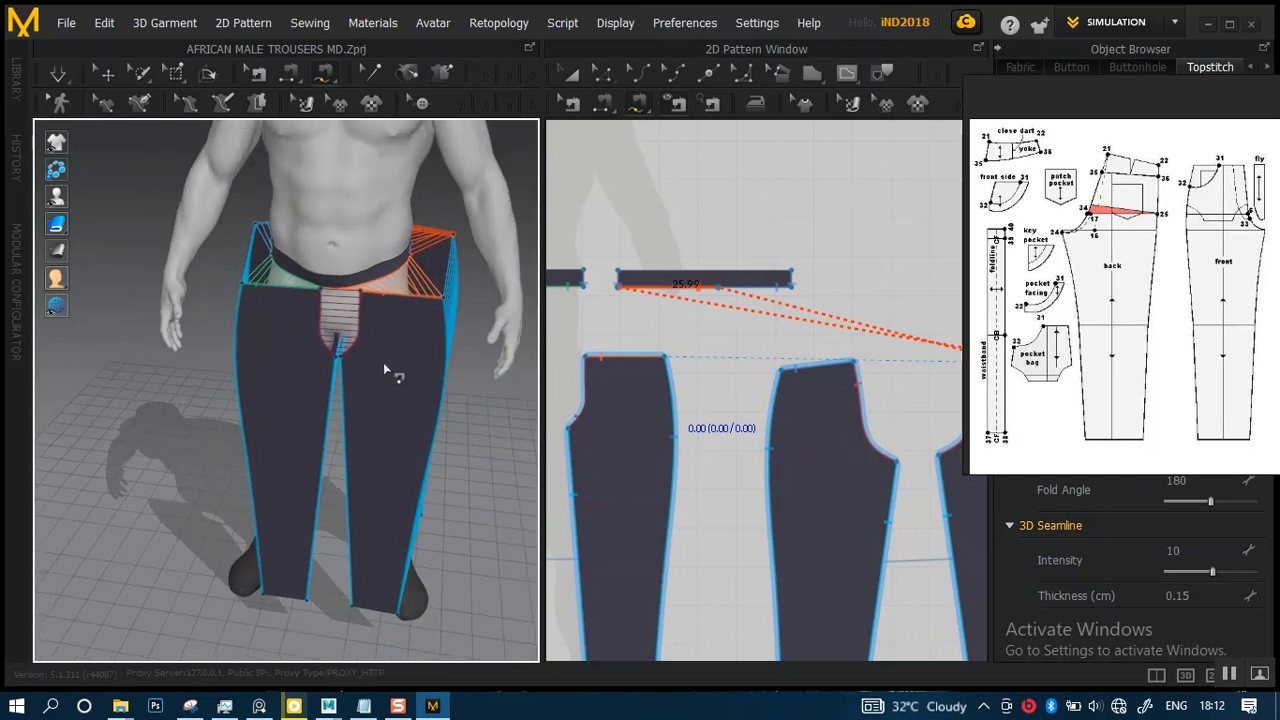
pyautogui.press('space')
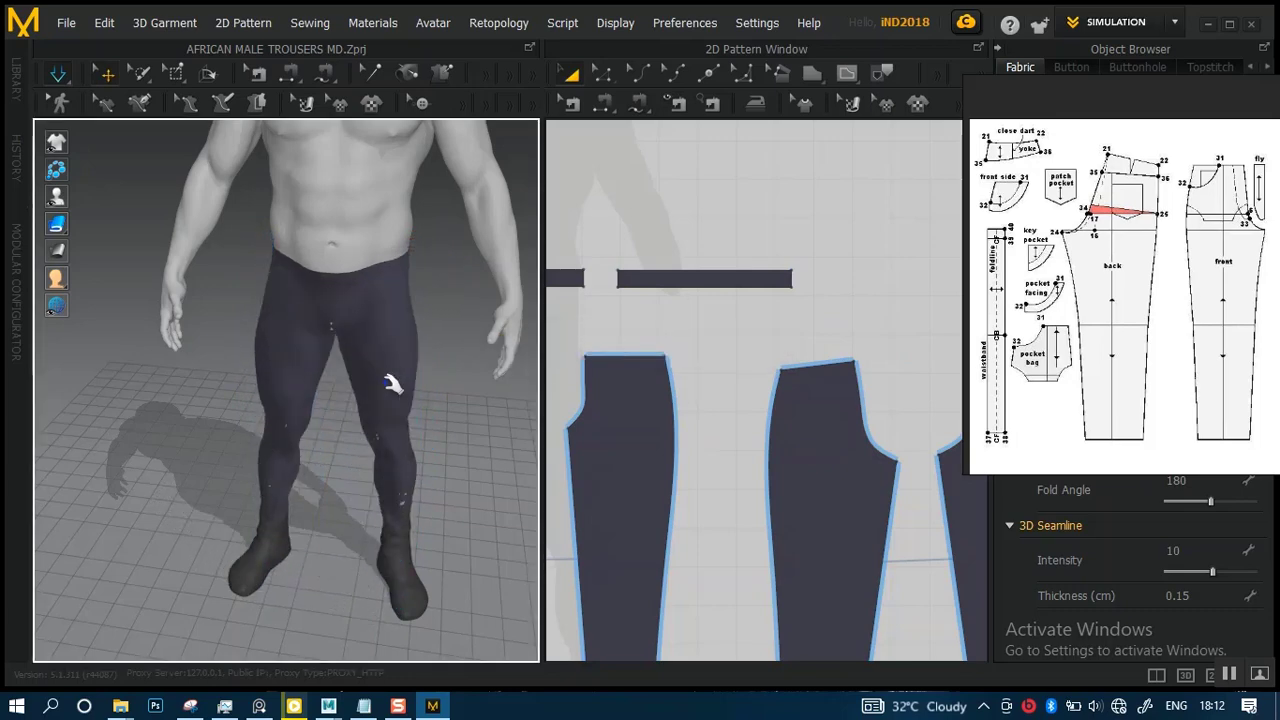
# - Inspect the draped trousers' fit around the hips, crotch, knees and ankles from the front, side and back
pyautogui.moveTo(345, 393); pyautogui.dragTo(491, 360, button='right')
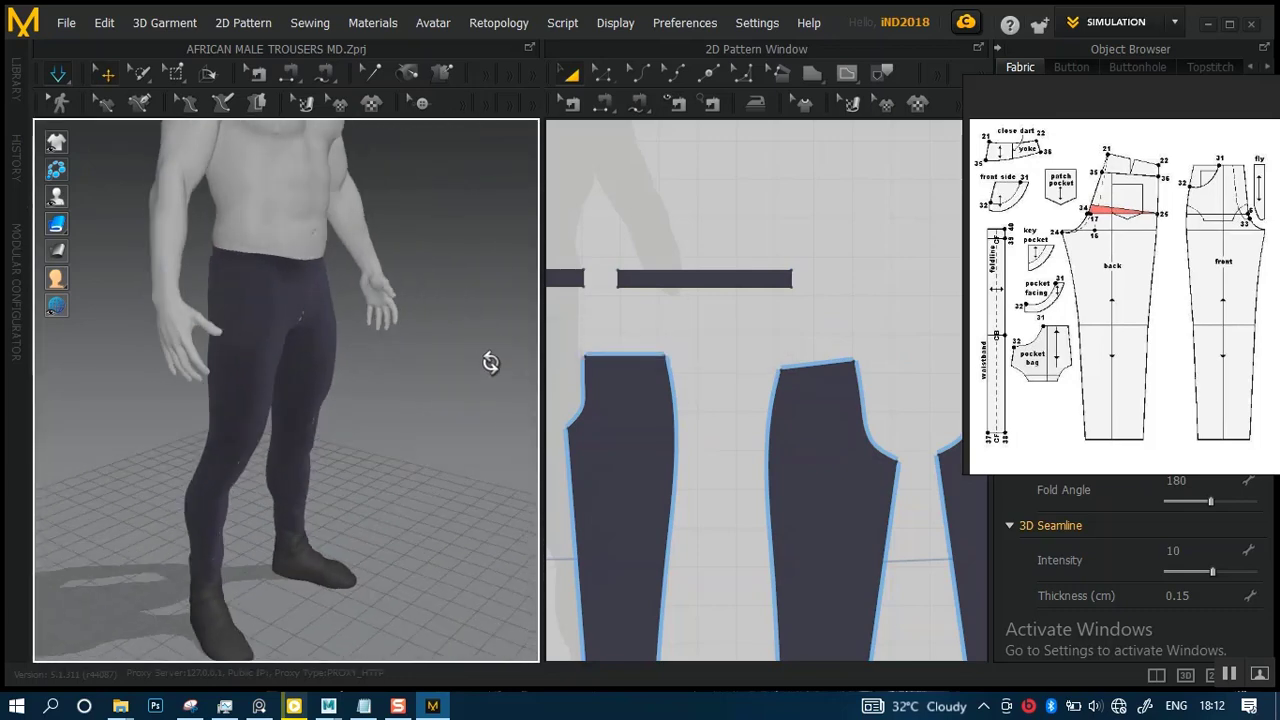
pyautogui.scroll(5, 330, 420)
pyautogui.scroll(-5, 442, 401)
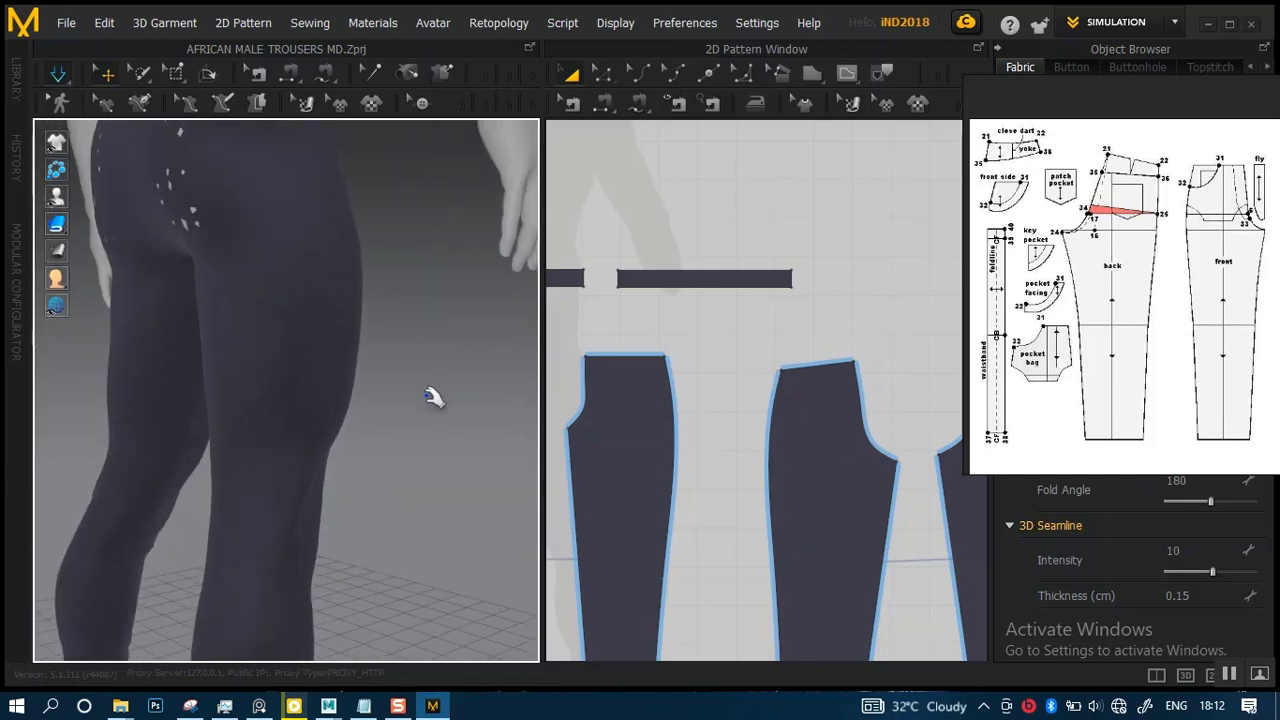
pyautogui.moveTo(429, 400); pyautogui.dragTo(309, 409, button='right')
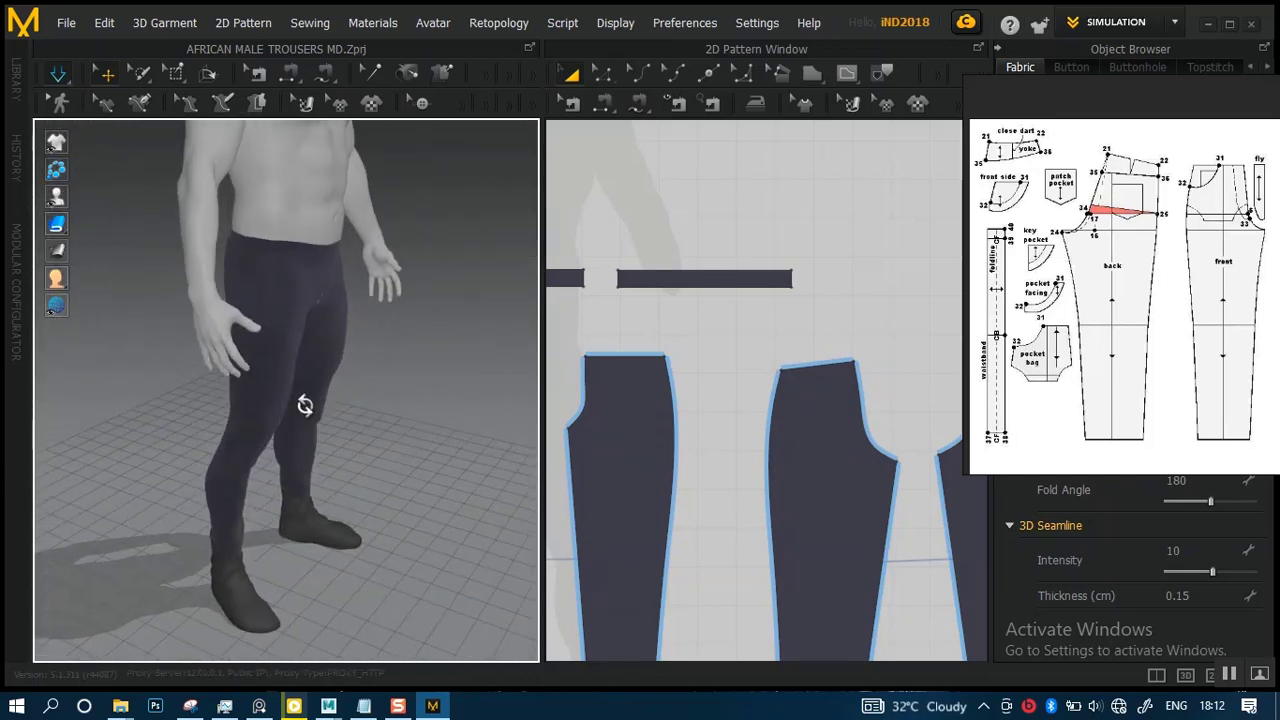
pyautogui.scroll(6, 346, 434)
pyautogui.moveTo(413, 406); pyautogui.dragTo(275, 381, button='right')
pyautogui.click(372, 406)
pyautogui.click(309, 477)
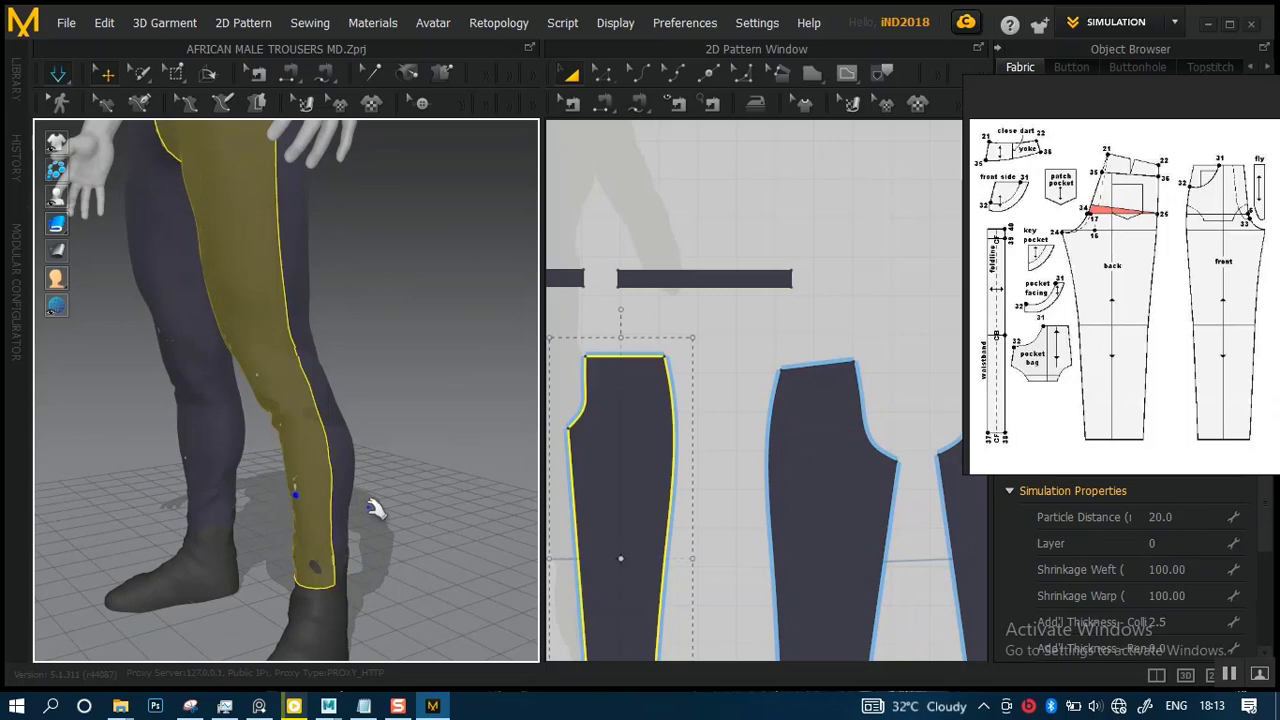
pyautogui.scroll(-3, 372, 509)
pyautogui.moveTo(372, 509); pyautogui.dragTo(385, 437, button='right')
pyautogui.click(385, 437)
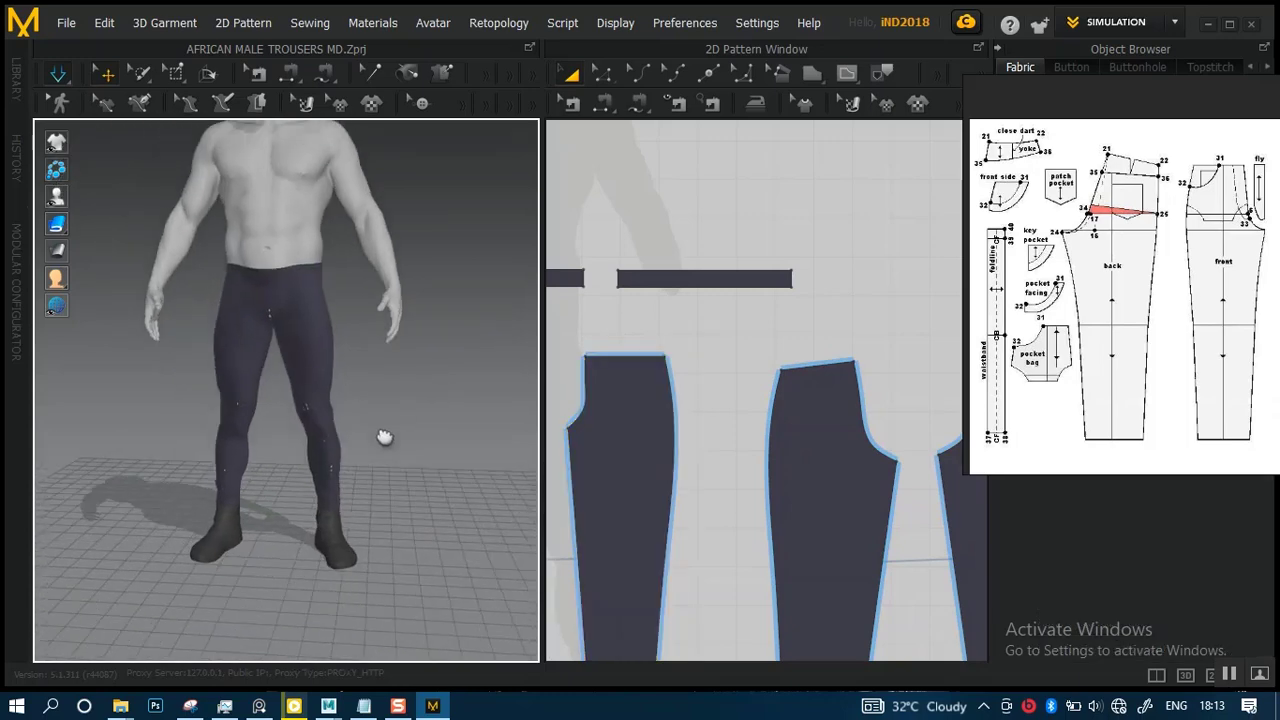
pyautogui.scroll(5, 337, 471)
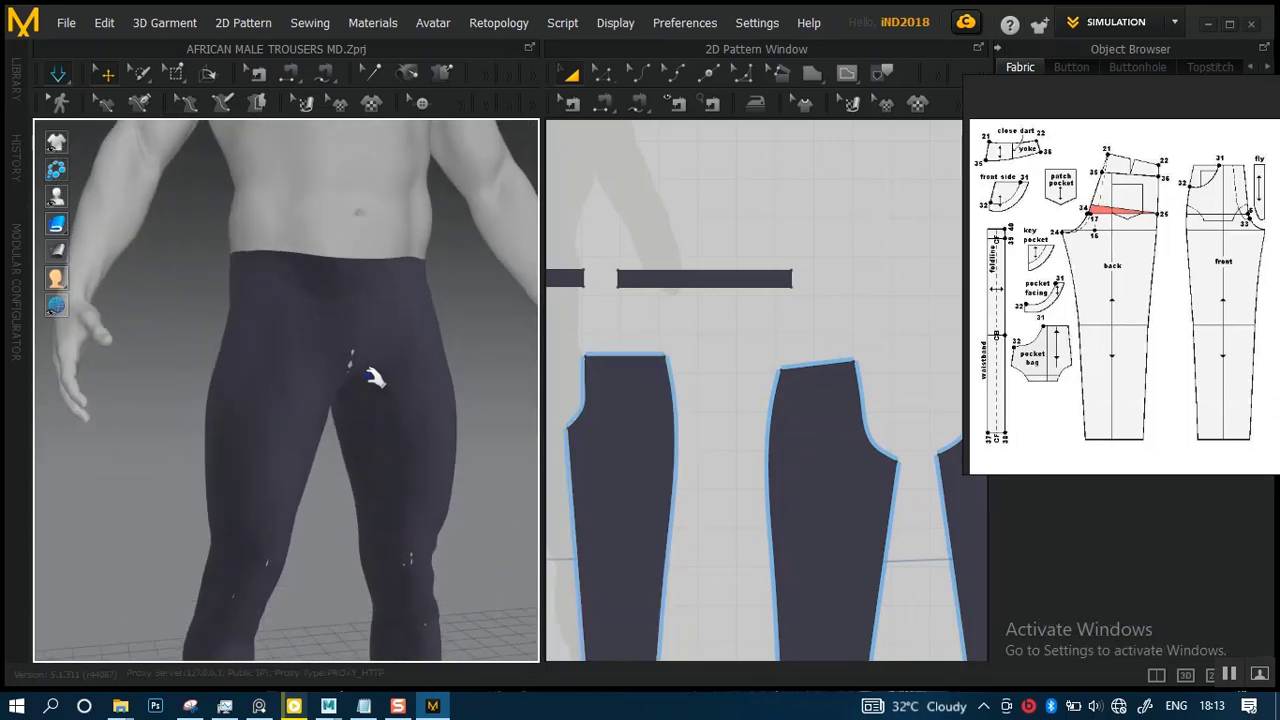
pyautogui.click(386, 407)
pyautogui.moveTo(386, 407); pyautogui.dragTo(379, 447, button='right')
pyautogui.moveTo(360, 457); pyautogui.dragTo(370, 410, button='middle')
pyautogui.scroll(3, 372, 406)
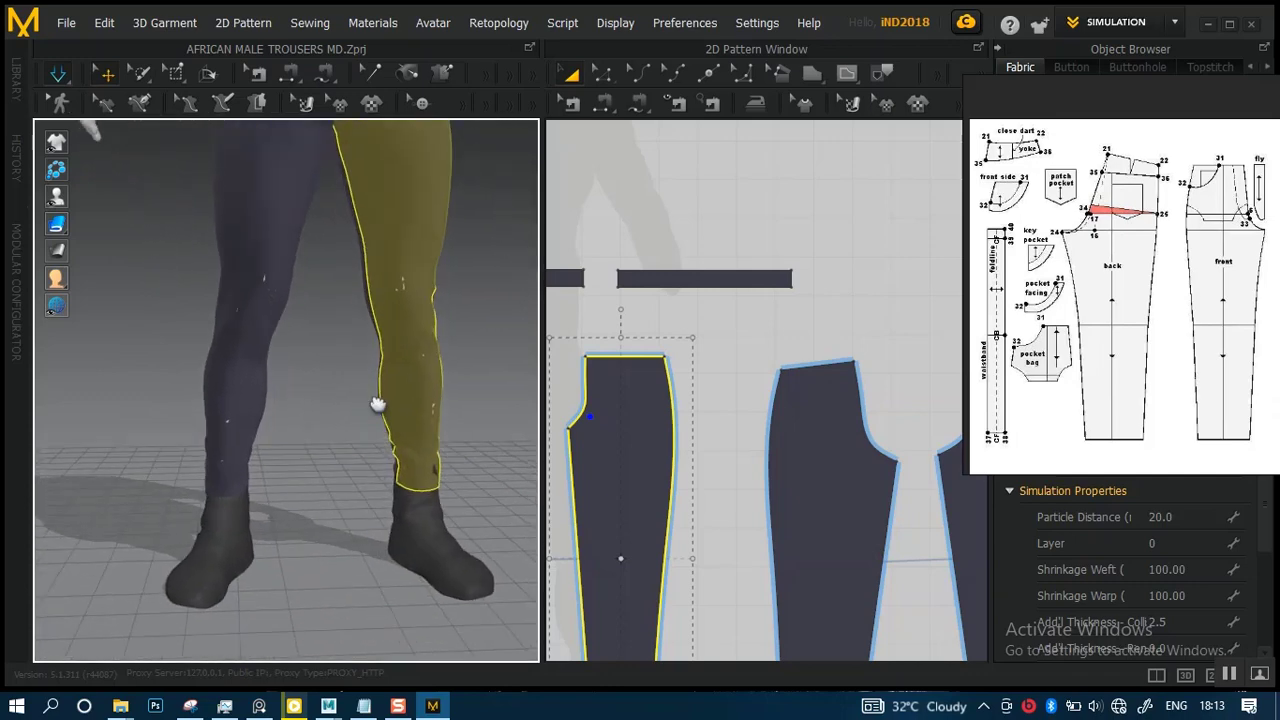
pyautogui.moveTo(374, 403); pyautogui.dragTo(373, 436, button='right')
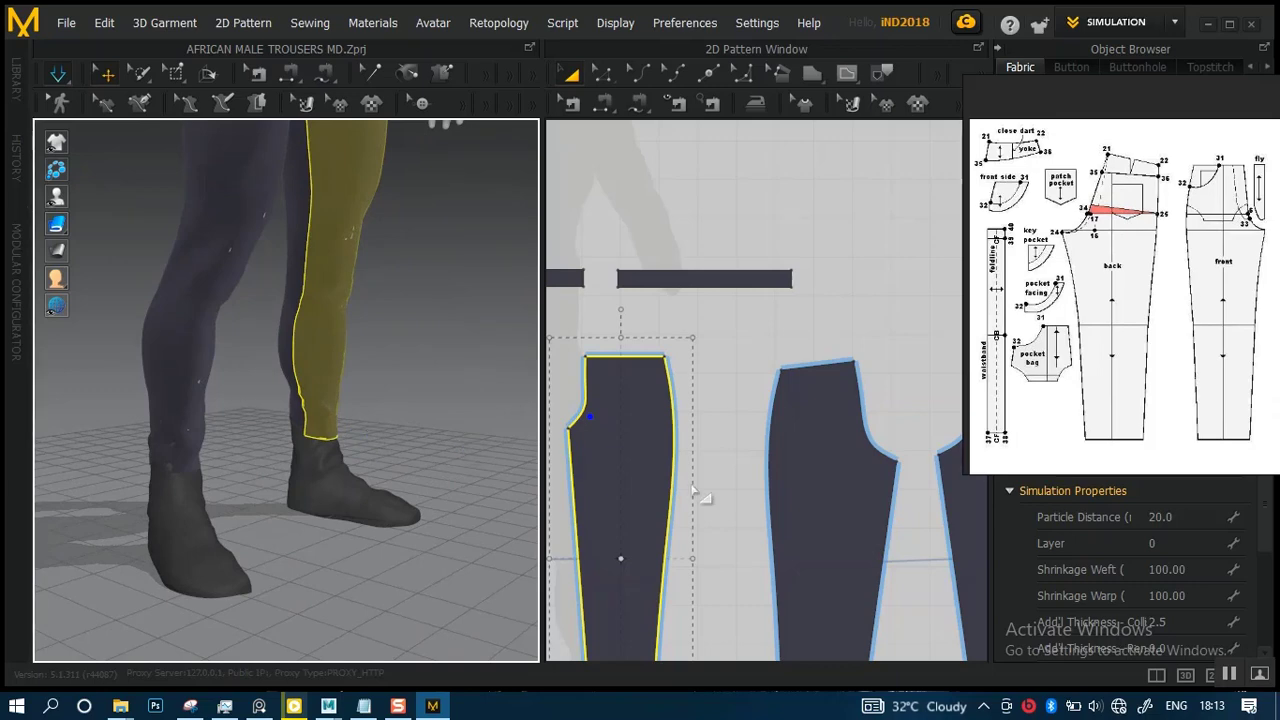
# - Select the two front and two back trouser panels together and widen them slightly by scaling them horizontally
pyautogui.scroll(-3, 700, 497)
pyautogui.scroll(-2, 409, 409)
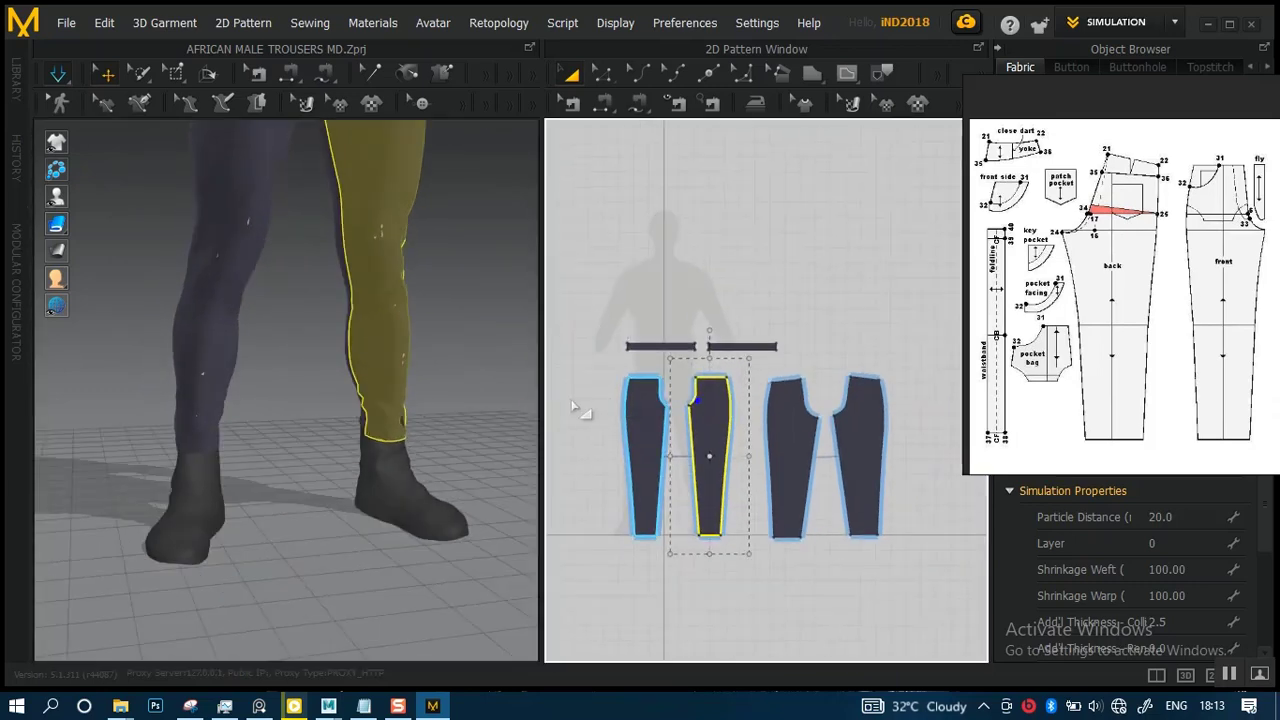
pyautogui.moveTo(598, 396); pyautogui.dragTo(692, 484)
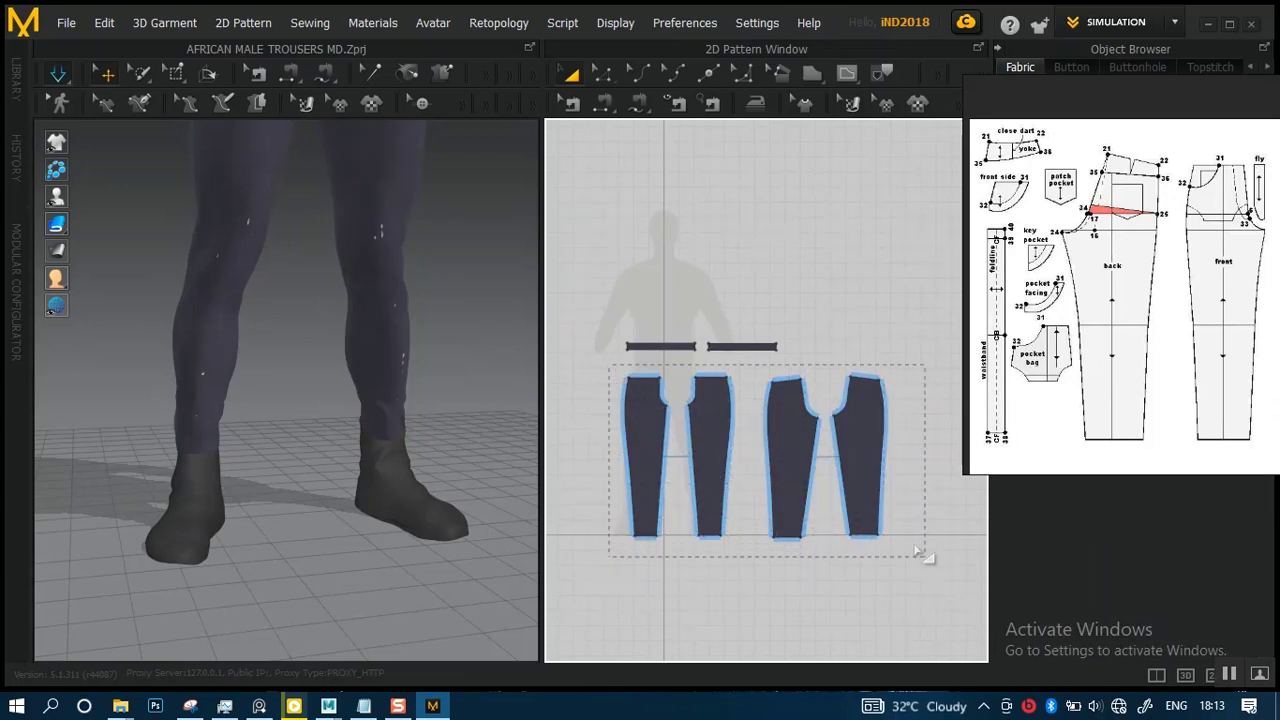
pyautogui.moveTo(918, 552); pyautogui.dragTo(919, 553)
pyautogui.moveTo(668, 508); pyautogui.dragTo(671, 474, button='middle')
pyautogui.moveTo(606, 423); pyautogui.dragTo(591, 437)
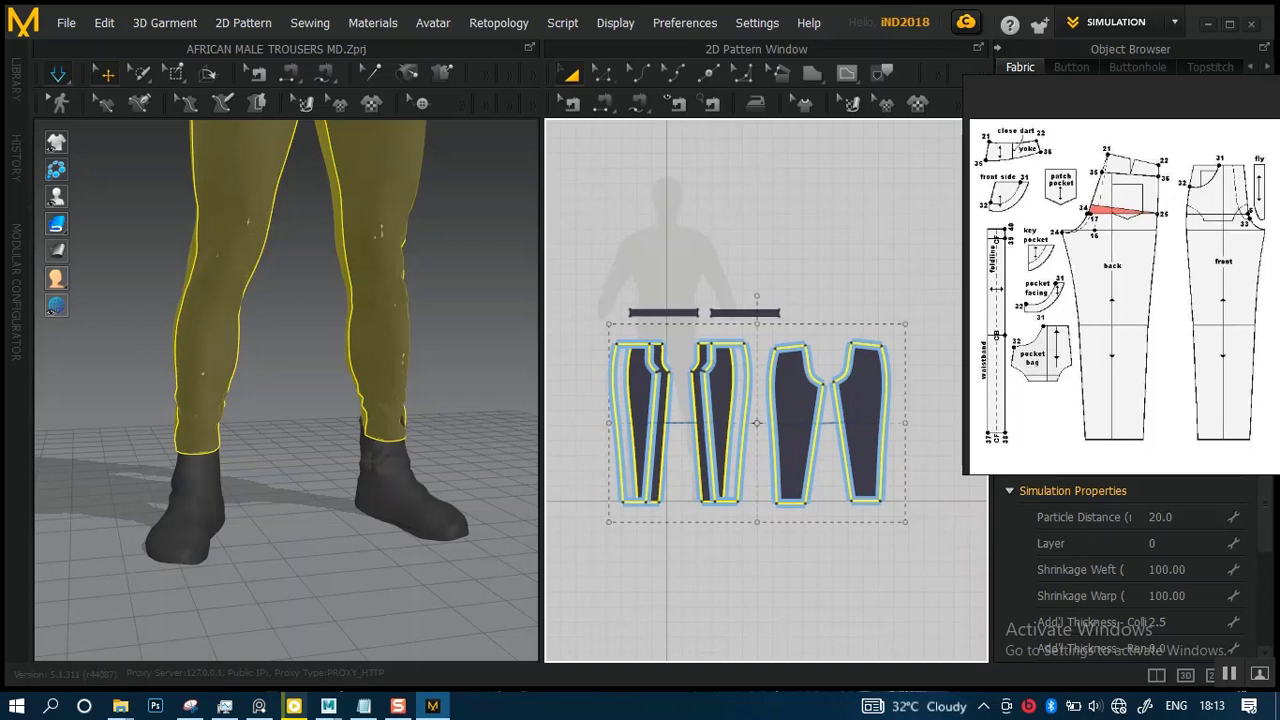
pyautogui.moveTo(591, 437); pyautogui.dragTo(592, 437)
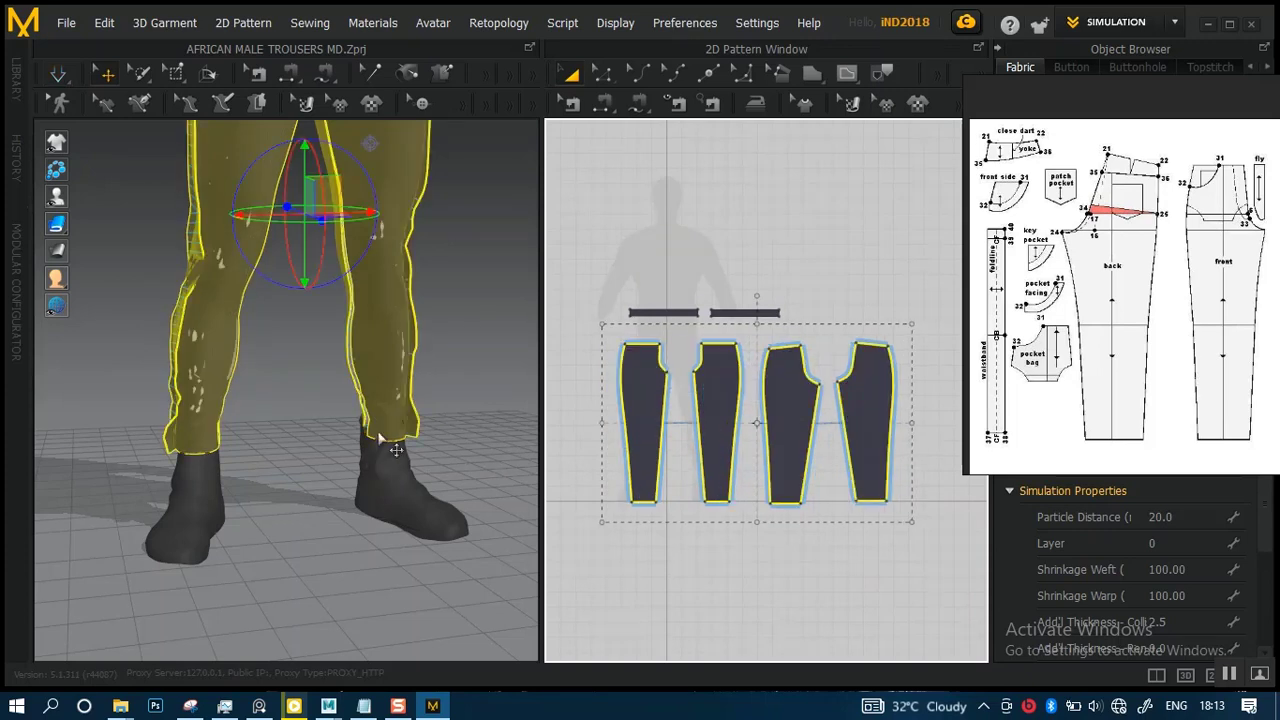
# - Simulate the widened trousers and check the drape from the side down to the ankles
pyautogui.press('space')
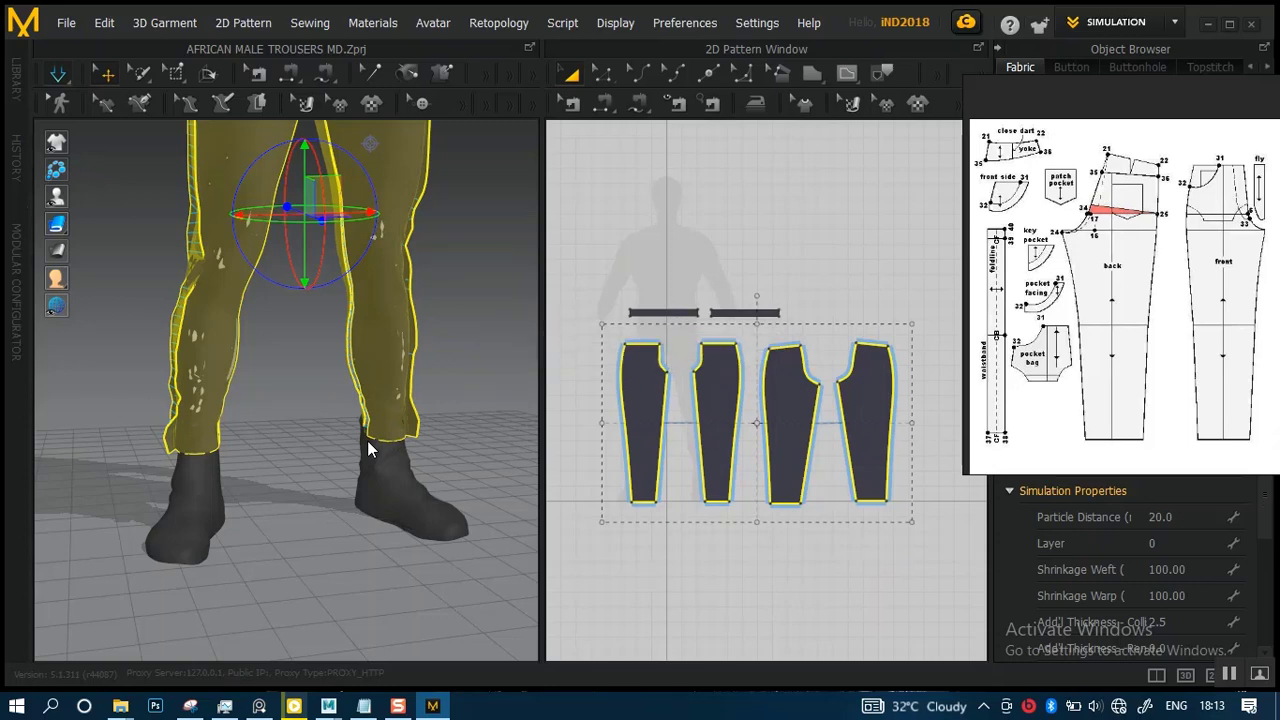
pyautogui.scroll(-2, 372, 445)
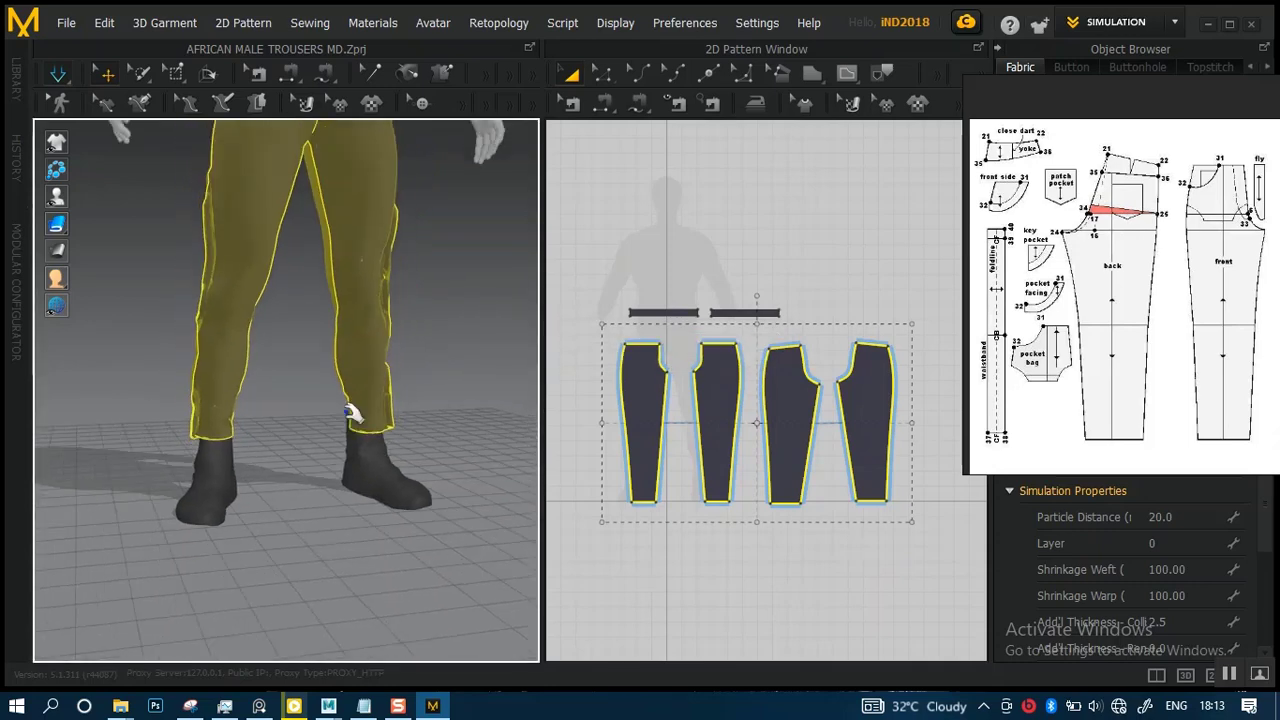
pyautogui.moveTo(366, 418); pyautogui.dragTo(371, 543, button='middle')
pyautogui.moveTo(371, 543); pyautogui.dragTo(391, 457, button='right')
pyautogui.scroll(-4, 391, 457)
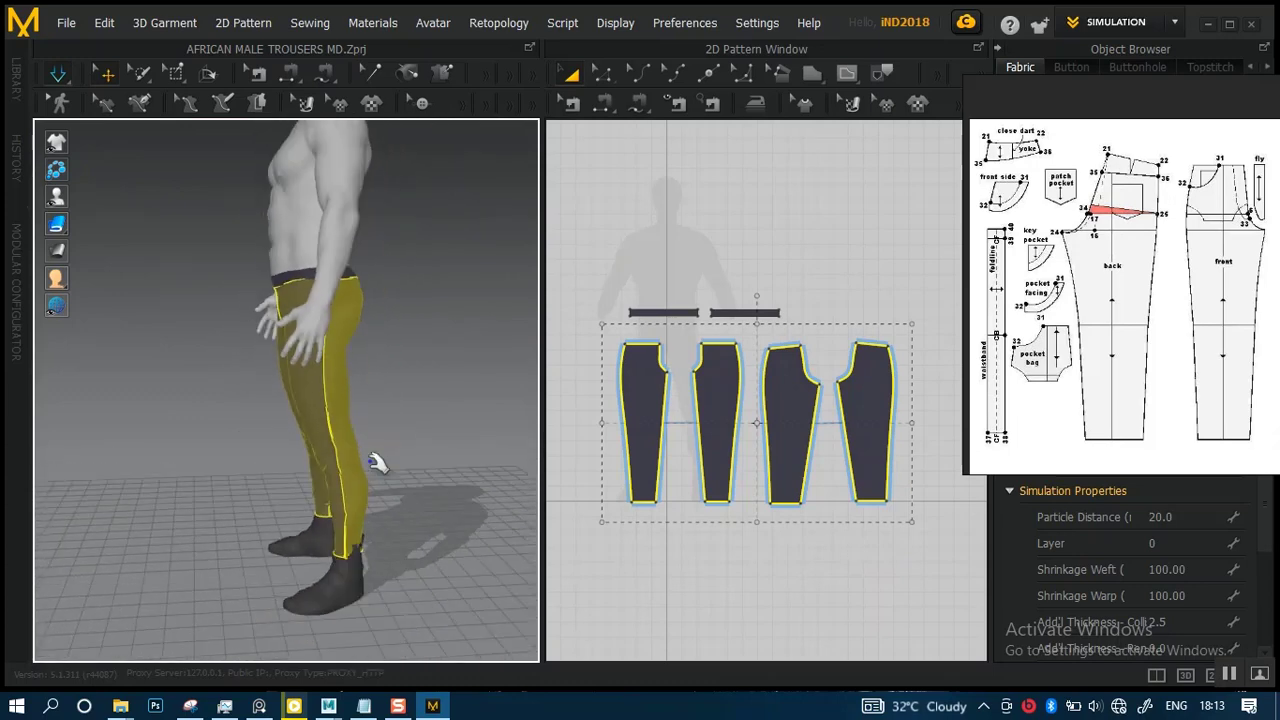
pyautogui.scroll(4, 388, 458)
pyautogui.moveTo(388, 458); pyautogui.dragTo(347, 488, button='middle')
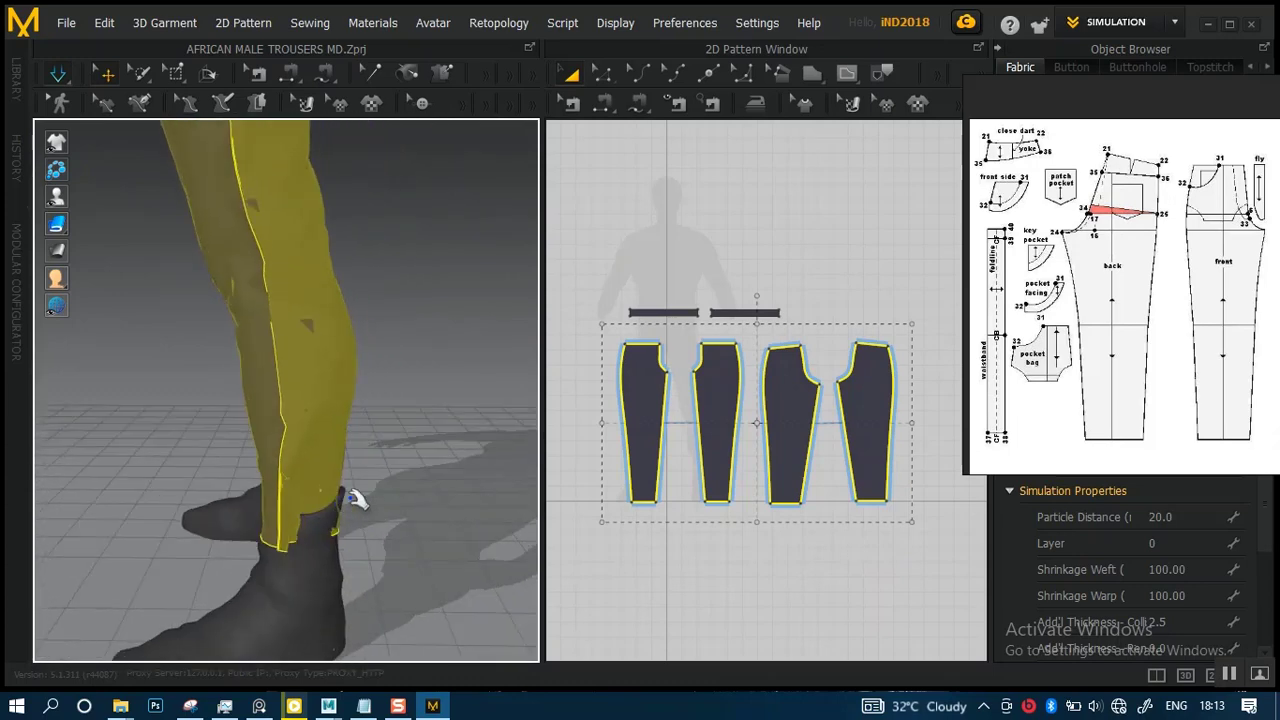
# - Pull the back panel's fabric outward at the ankle during simulation so the trouser leg drapes over the avatar's boot
pyautogui.click(348, 500)
pyautogui.click(350, 488)
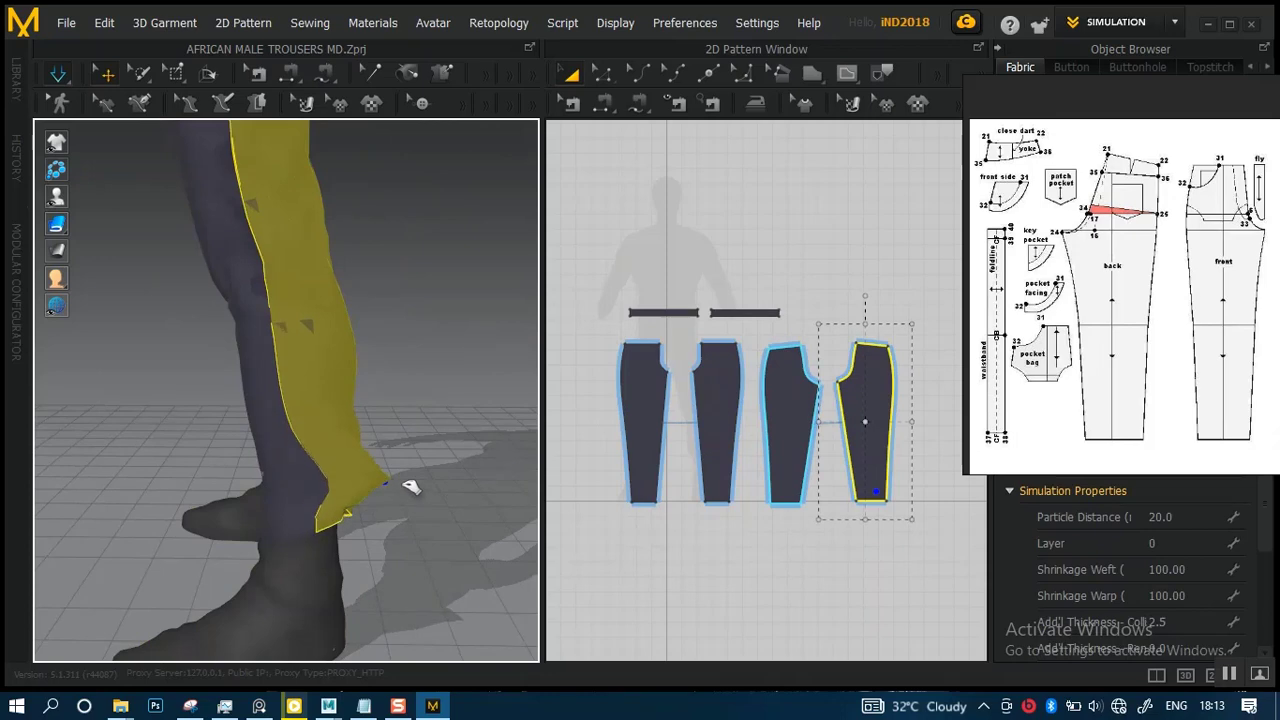
pyautogui.moveTo(351, 491)
pyautogui.mouseDown(button='right')
pyautogui.moveTo(371, 506)
pyautogui.moveTo(354, 491)
pyautogui.mouseUp(button='right')
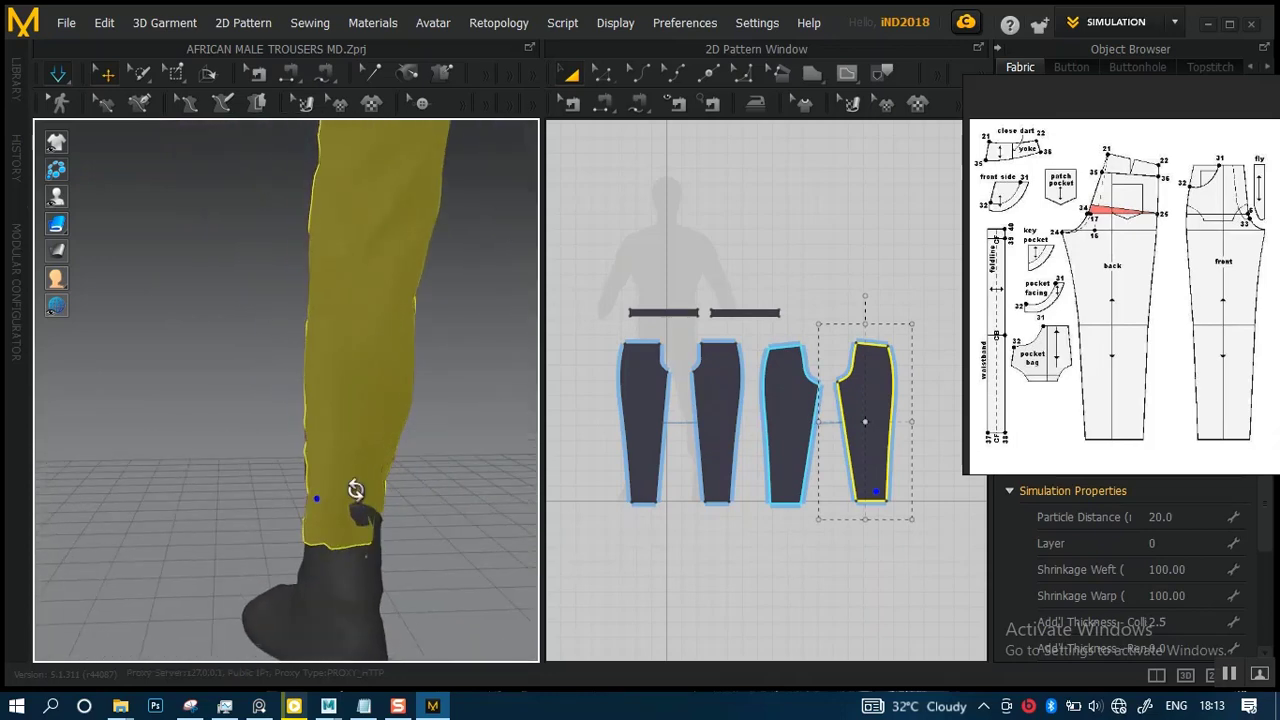
pyautogui.moveTo(362, 492); pyautogui.dragTo(466, 513)
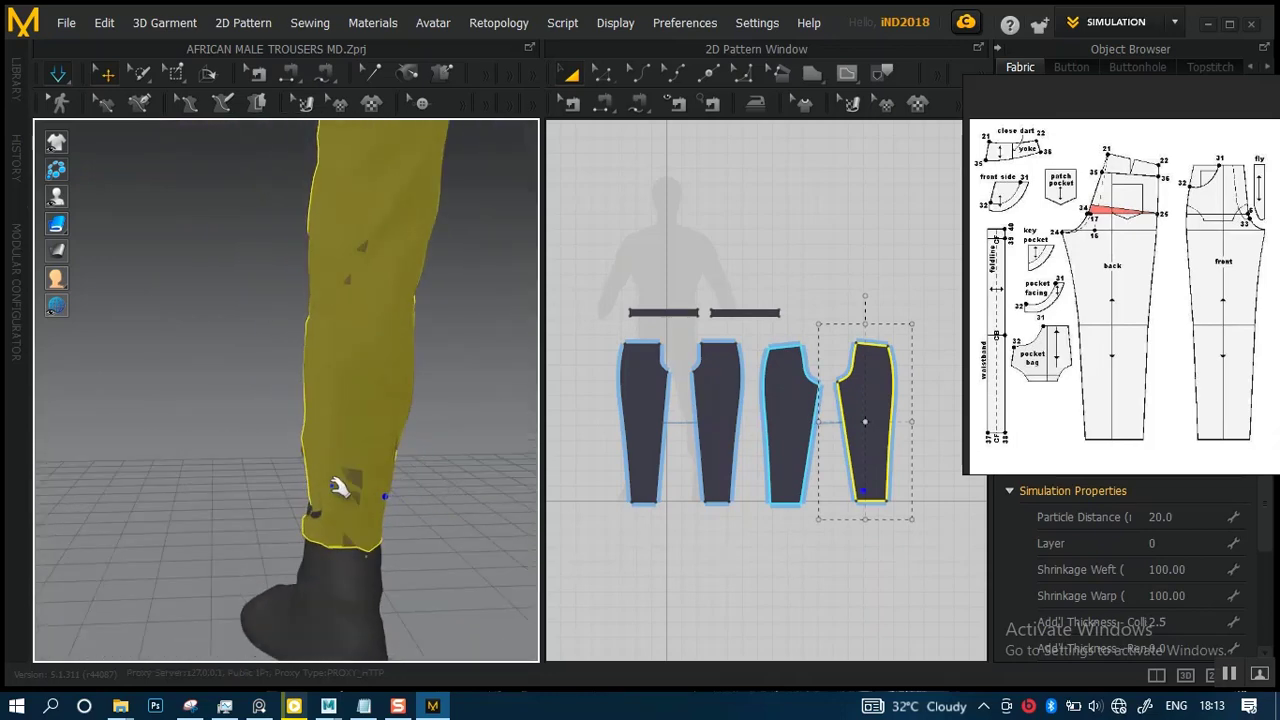
pyautogui.moveTo(343, 520); pyautogui.dragTo(443, 480, button='right')
pyautogui.moveTo(333, 450); pyautogui.dragTo(500, 469, button='right')
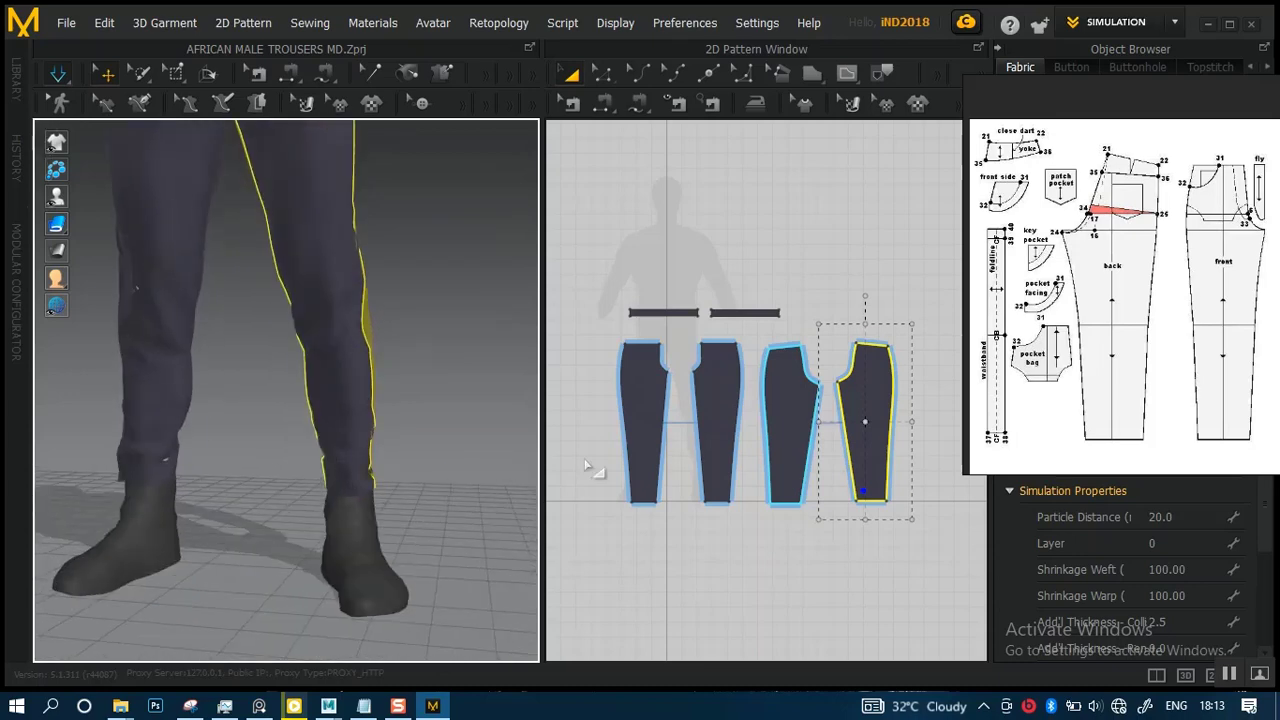
pyautogui.moveTo(345, 478); pyautogui.dragTo(390, 470, button='middle')
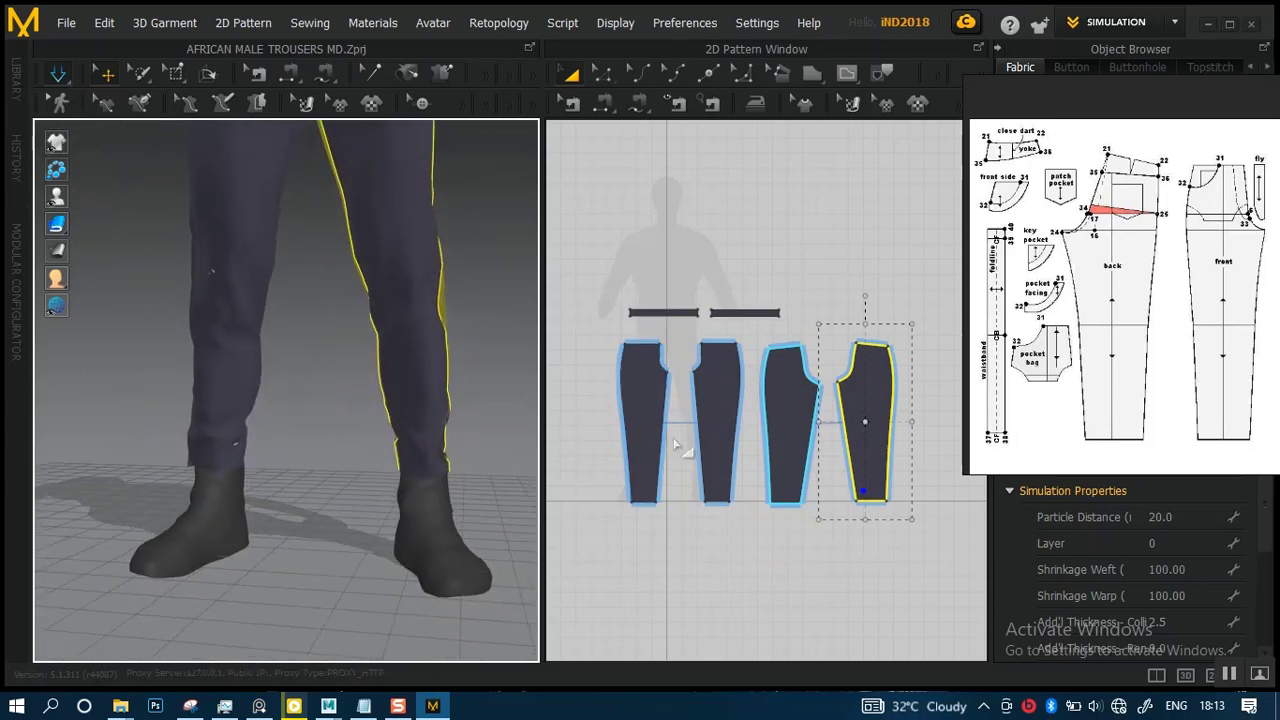
# - Select the two front and two back trouser panels together and lengthen them by scaling them vertically past the ankles
pyautogui.scroll(-4, 715, 490)
pyautogui.moveTo(715, 490); pyautogui.dragTo(797, 346, button='middle')
pyautogui.scroll(-2, 768, 398)
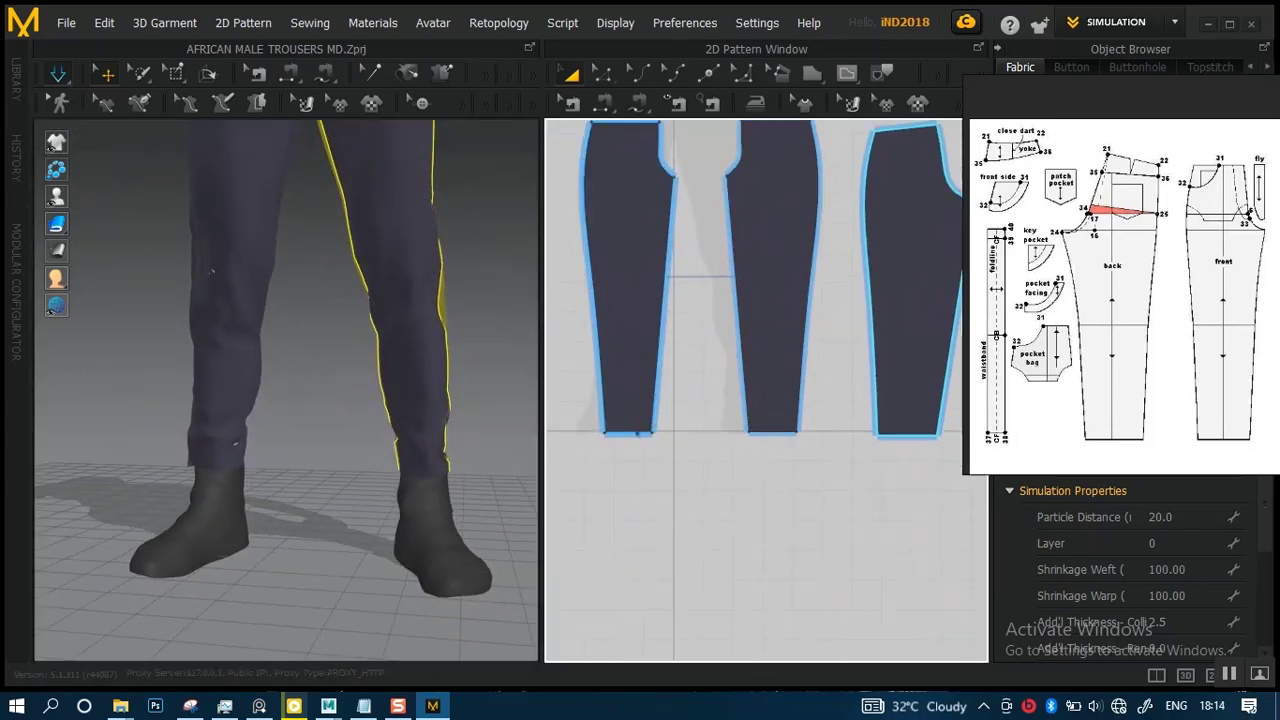
pyautogui.click(640, 430)
pyautogui.scroll(4, 737, 377)
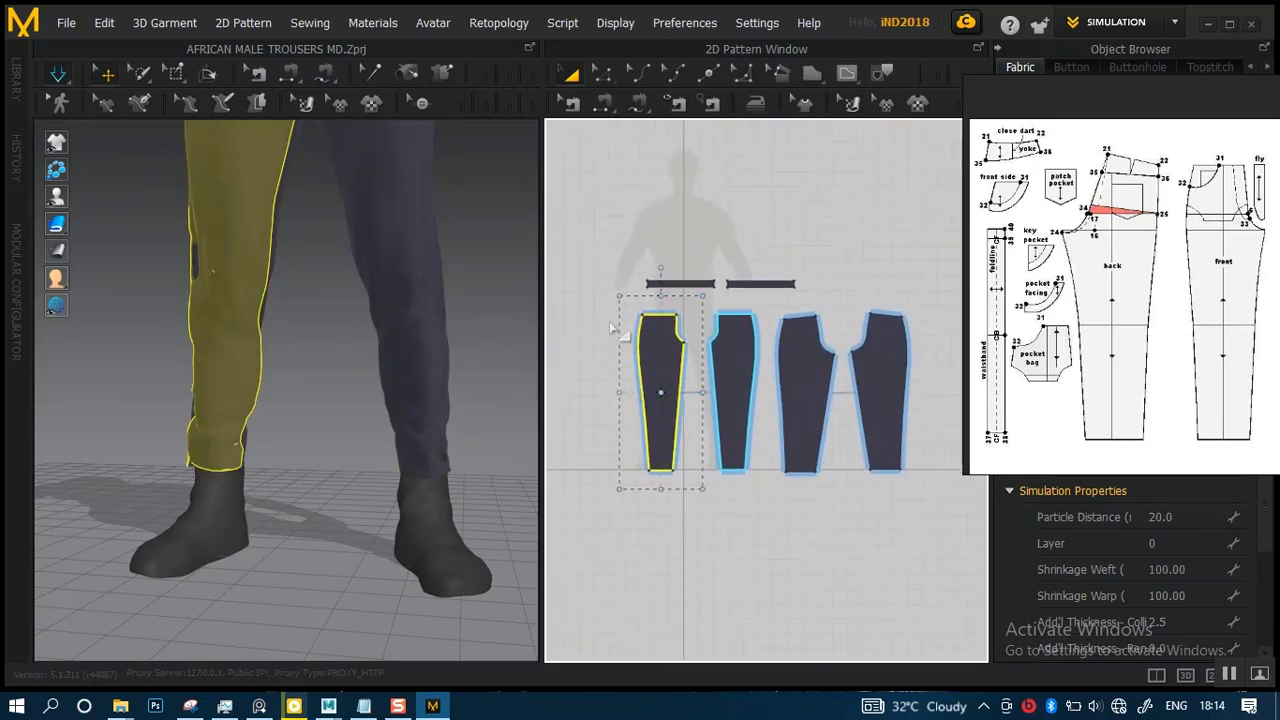
pyautogui.moveTo(604, 292); pyautogui.dragTo(928, 534)
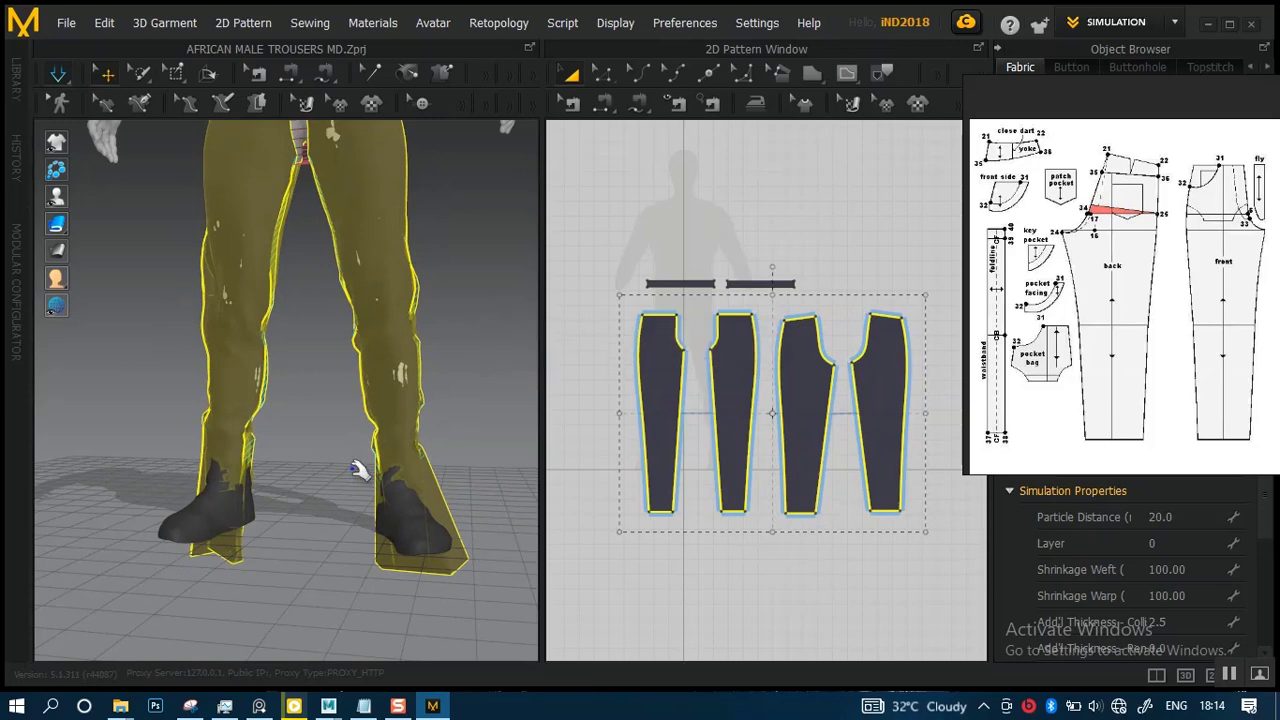
pyautogui.moveTo(383, 474); pyautogui.dragTo(345, 537, button='right')
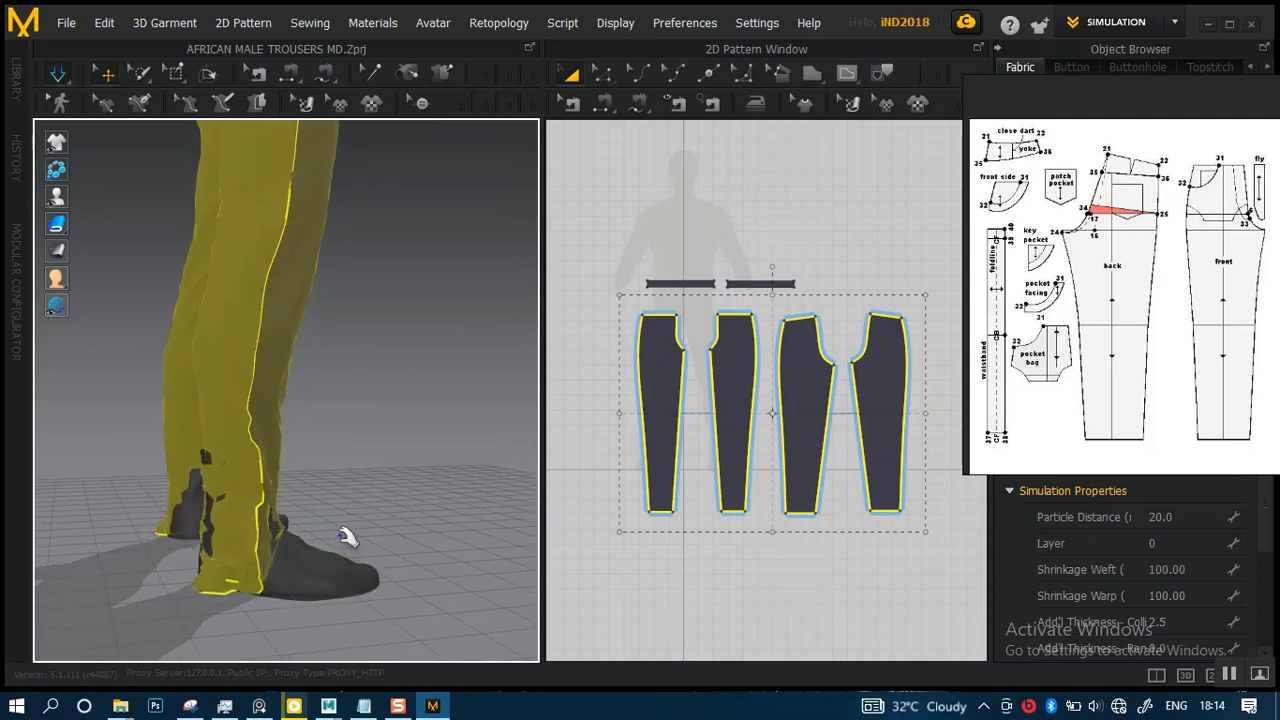
# - Shorten the four selected panels by scaling them vertically and check where the hems meet the boots
pyautogui.click(773, 533)
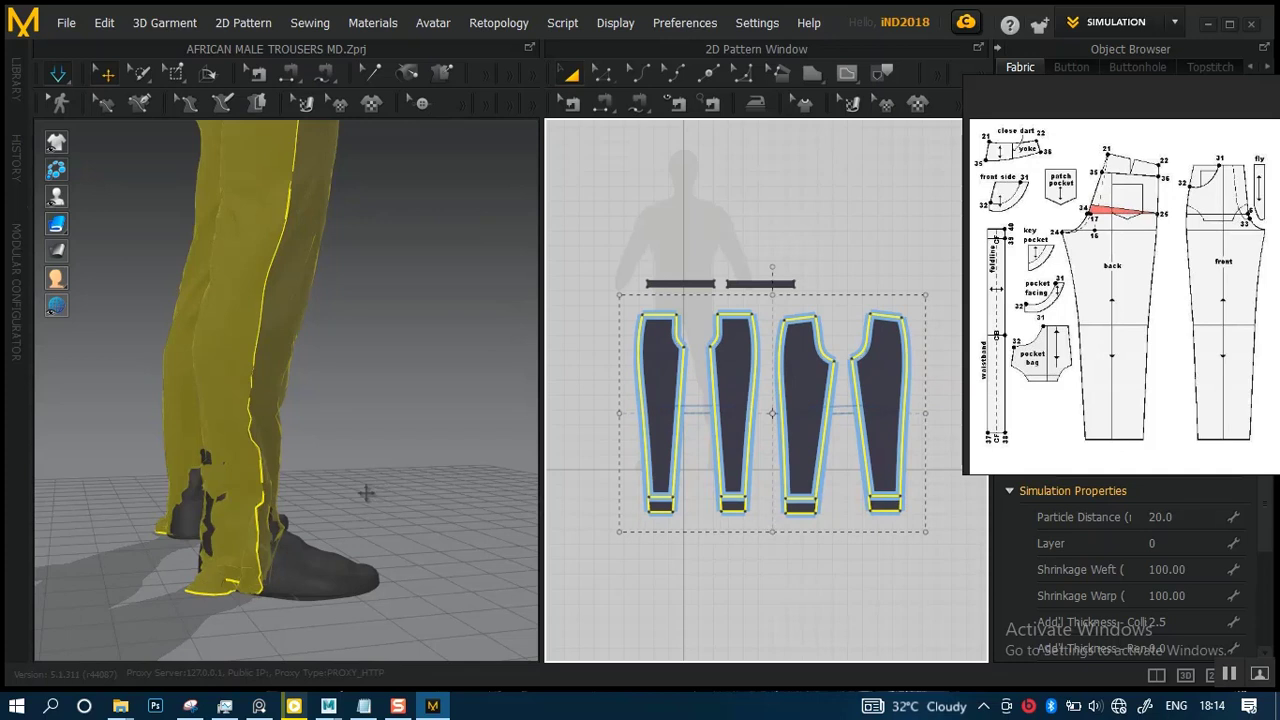
pyautogui.hotkey('ctrl', 'z')
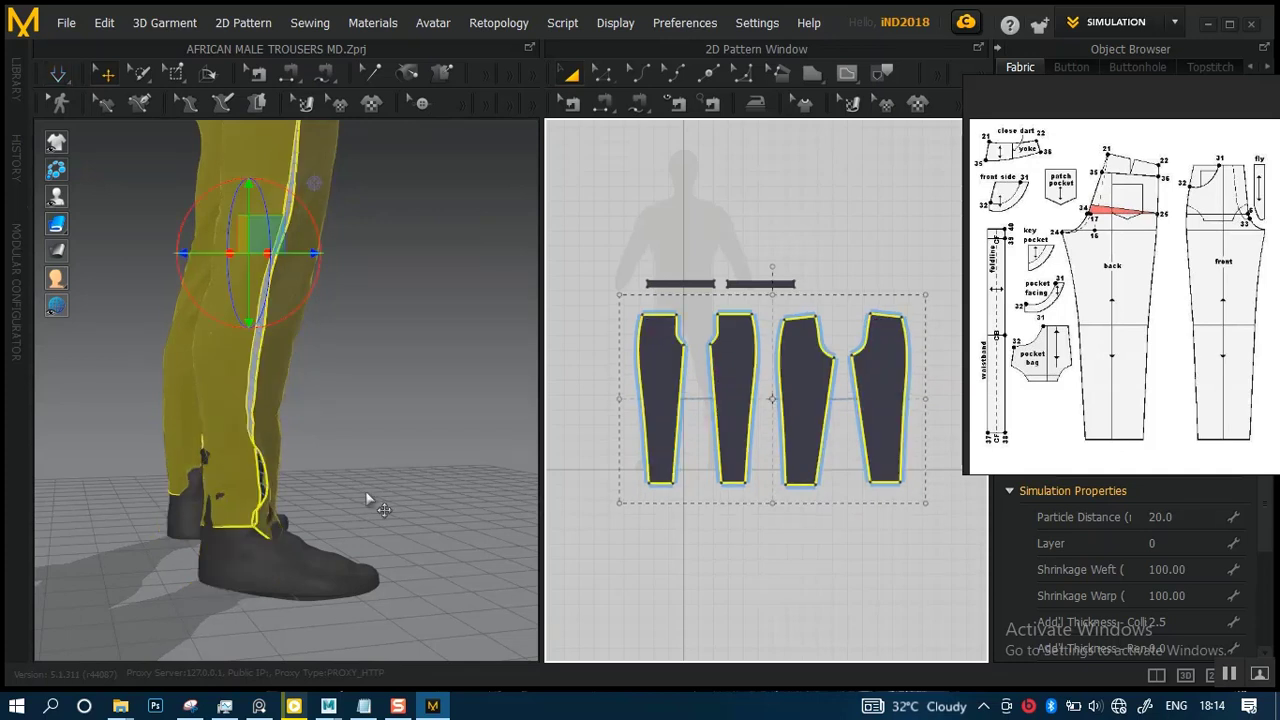
pyautogui.click(286, 459)
pyautogui.moveTo(286, 459)
pyautogui.mouseDown(button='right')
pyautogui.moveTo(332, 452)
pyautogui.moveTo(290, 440)
pyautogui.mouseUp(button='right')
pyautogui.moveTo(400, 455); pyautogui.dragTo(434, 429, button='right')
# - Lengthen the four selected trouser panels slightly by scaling them vertically at the hems
pyautogui.scroll(8, 766, 442)
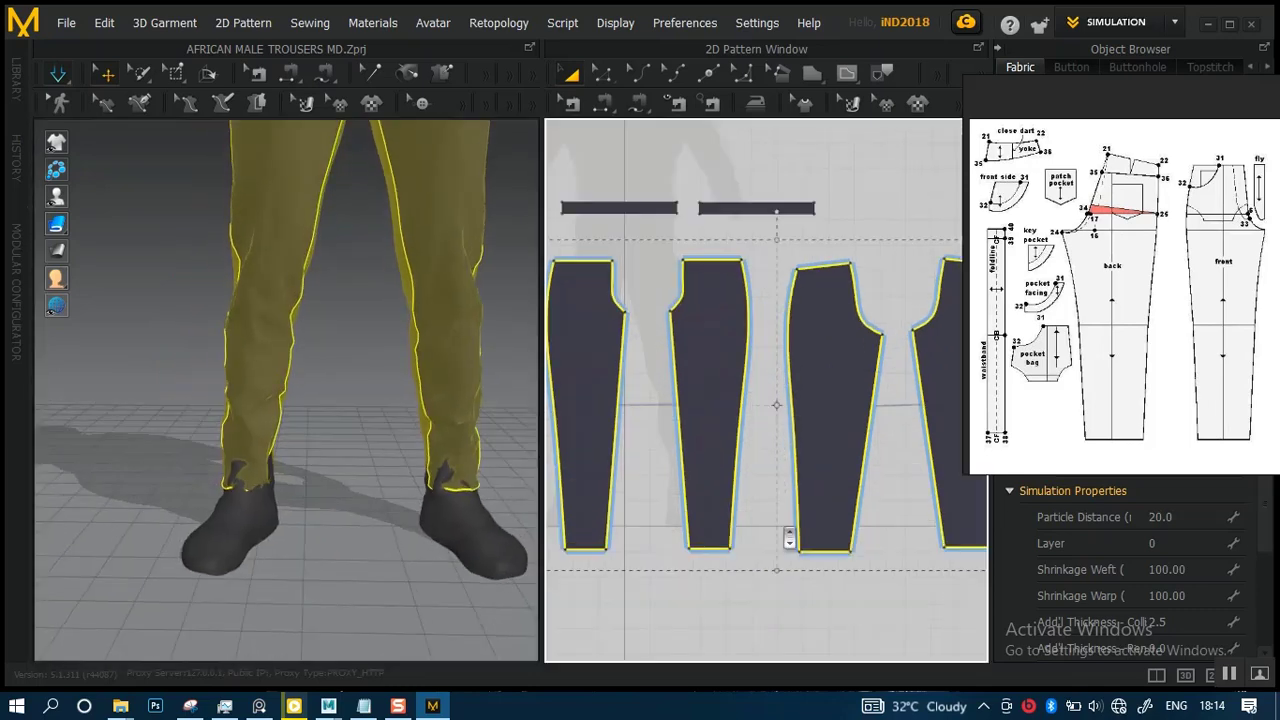
pyautogui.scroll(3, 698, 460)
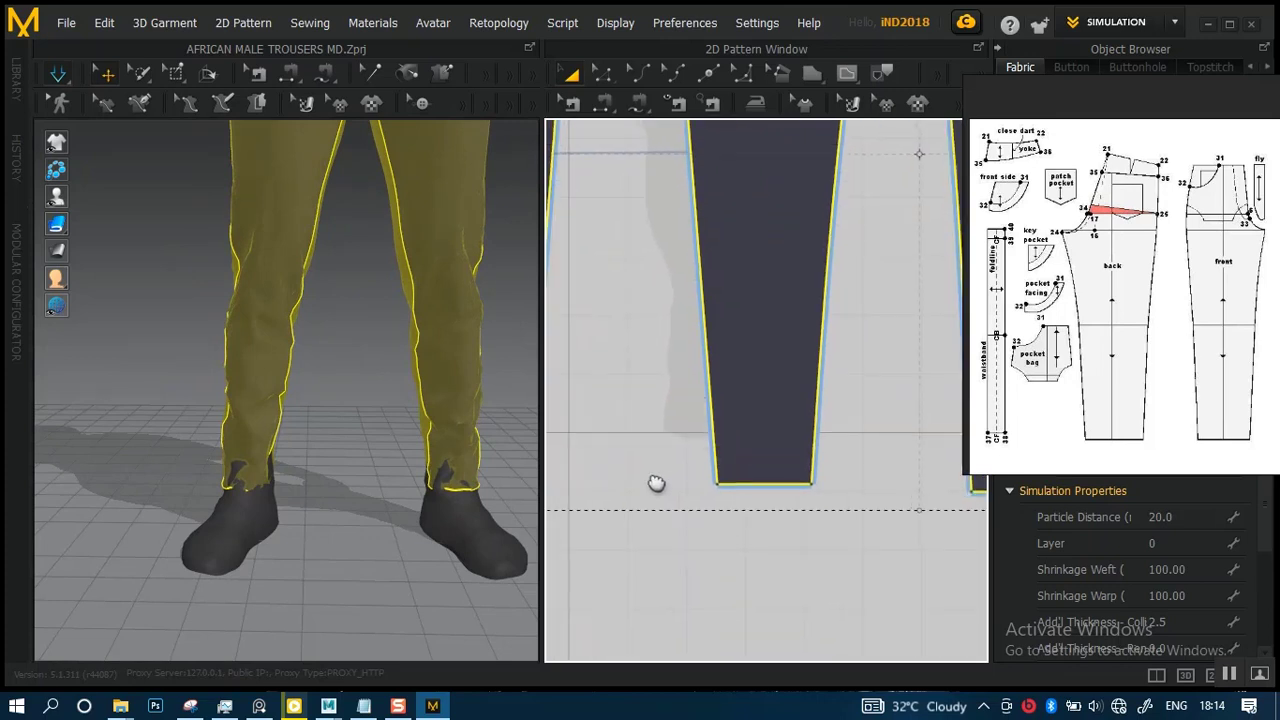
pyautogui.scroll(-3, 657, 486)
pyautogui.scroll(2, 716, 441)
pyautogui.scroll(-2, 674, 463)
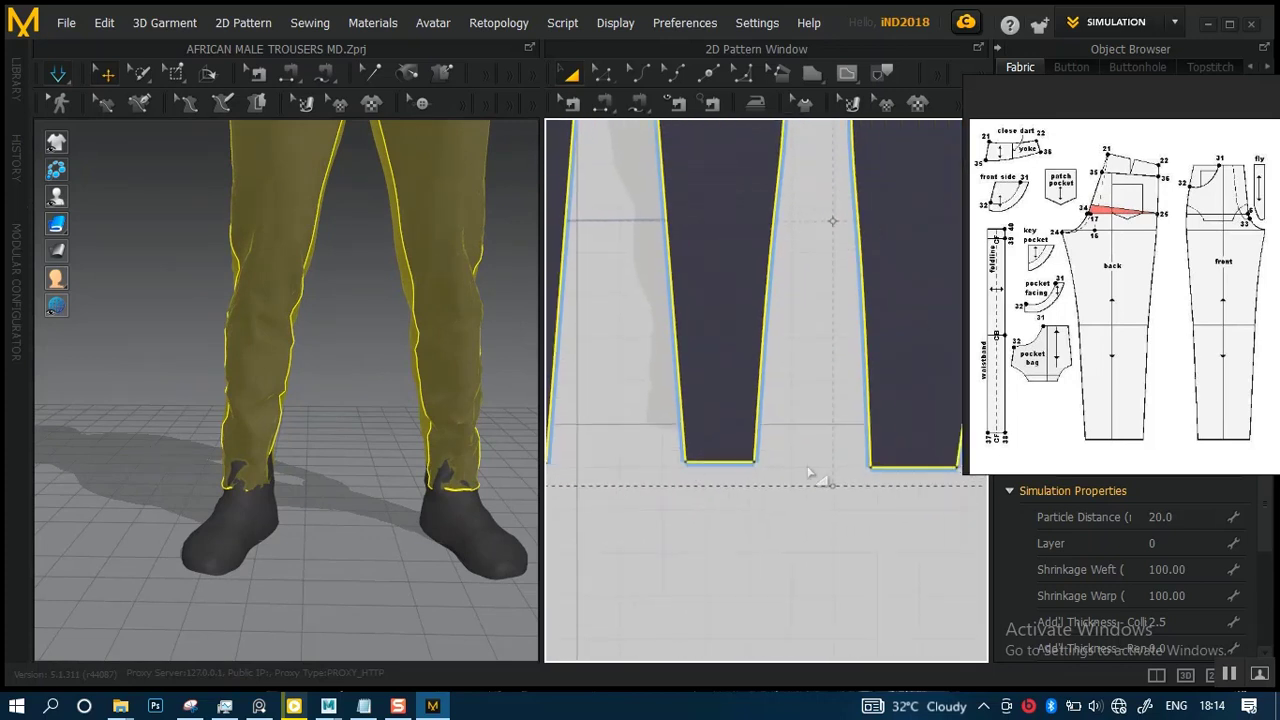
pyautogui.scroll(-1, 749, 463)
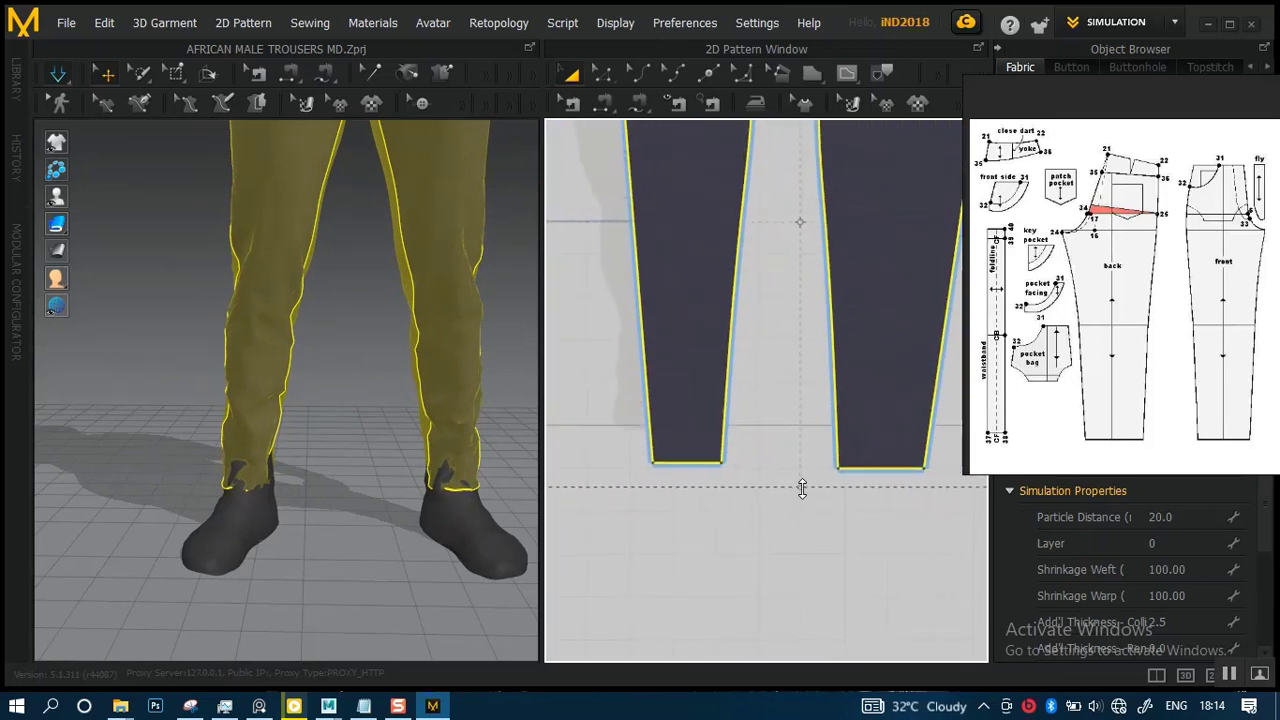
pyautogui.moveTo(802, 488); pyautogui.dragTo(798, 498)
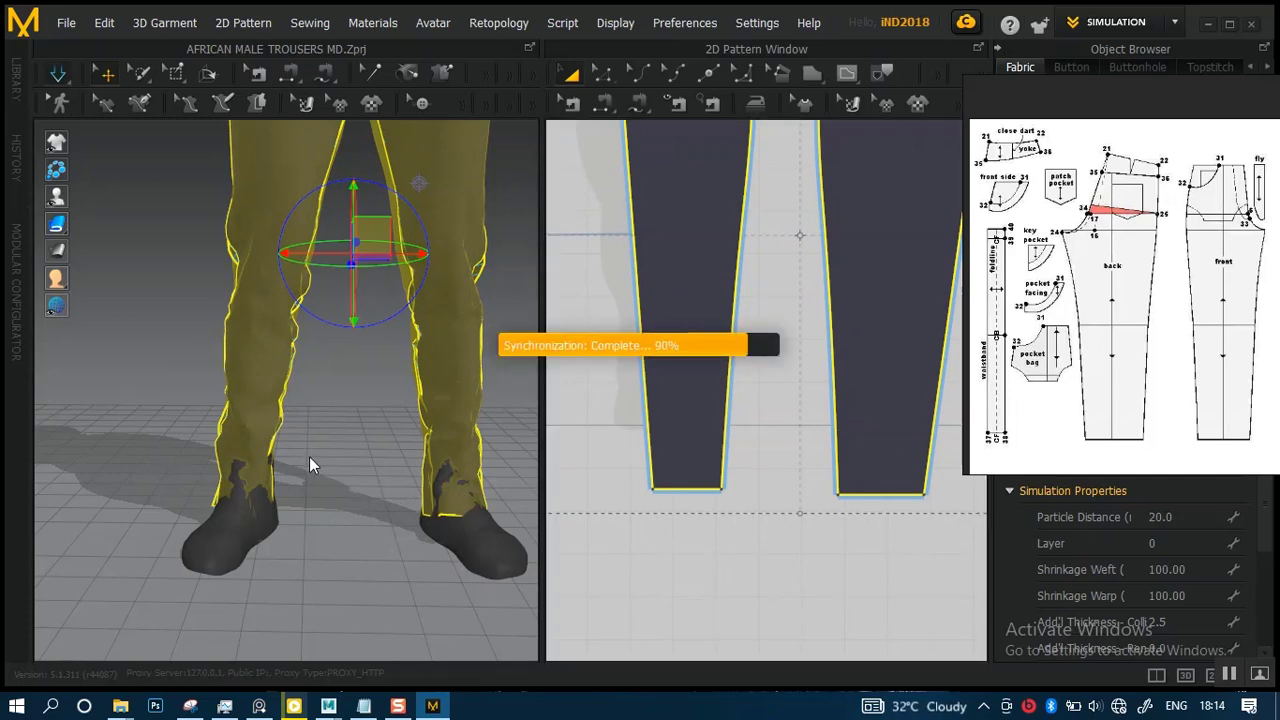
# - Simulate the lengthened trousers and pull the fabric outward at the ankle to settle it around the boot
pyautogui.press('space')
pyautogui.moveTo(317, 477); pyautogui.dragTo(303, 506, button='right')
pyautogui.moveTo(256, 484); pyautogui.dragTo(313, 425)
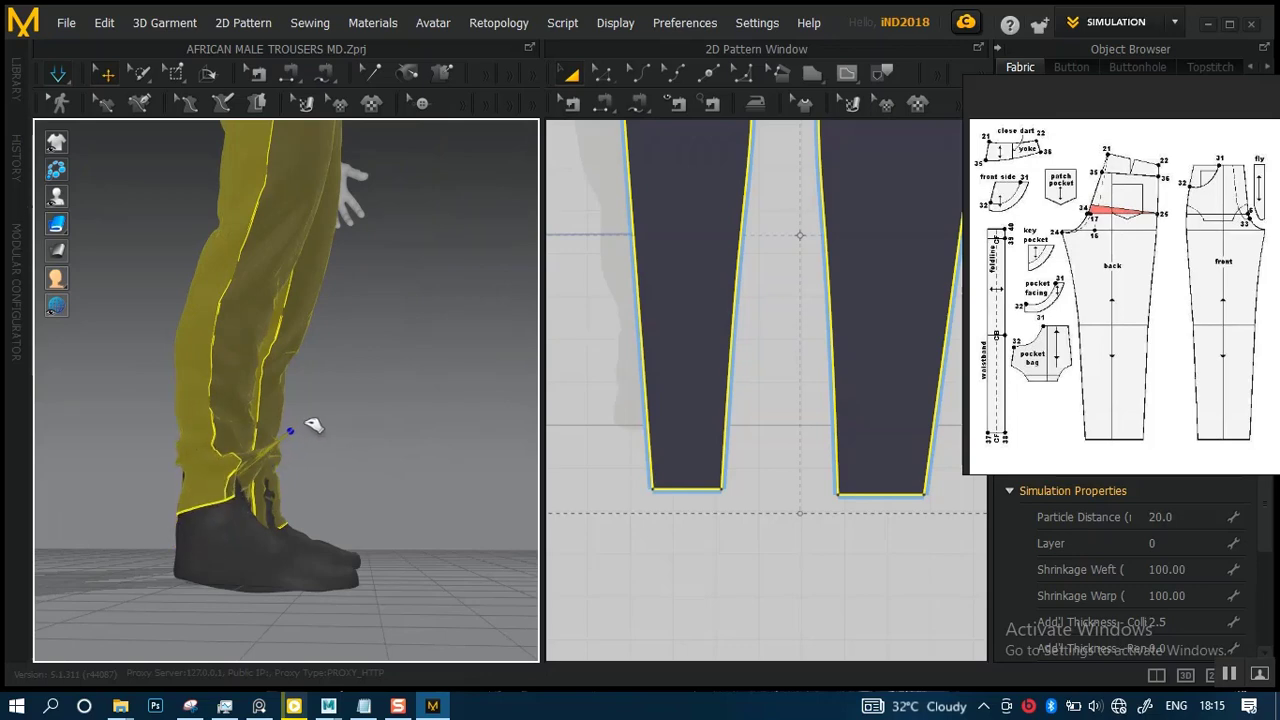
pyautogui.moveTo(325, 483); pyautogui.dragTo(160, 490, button='right')
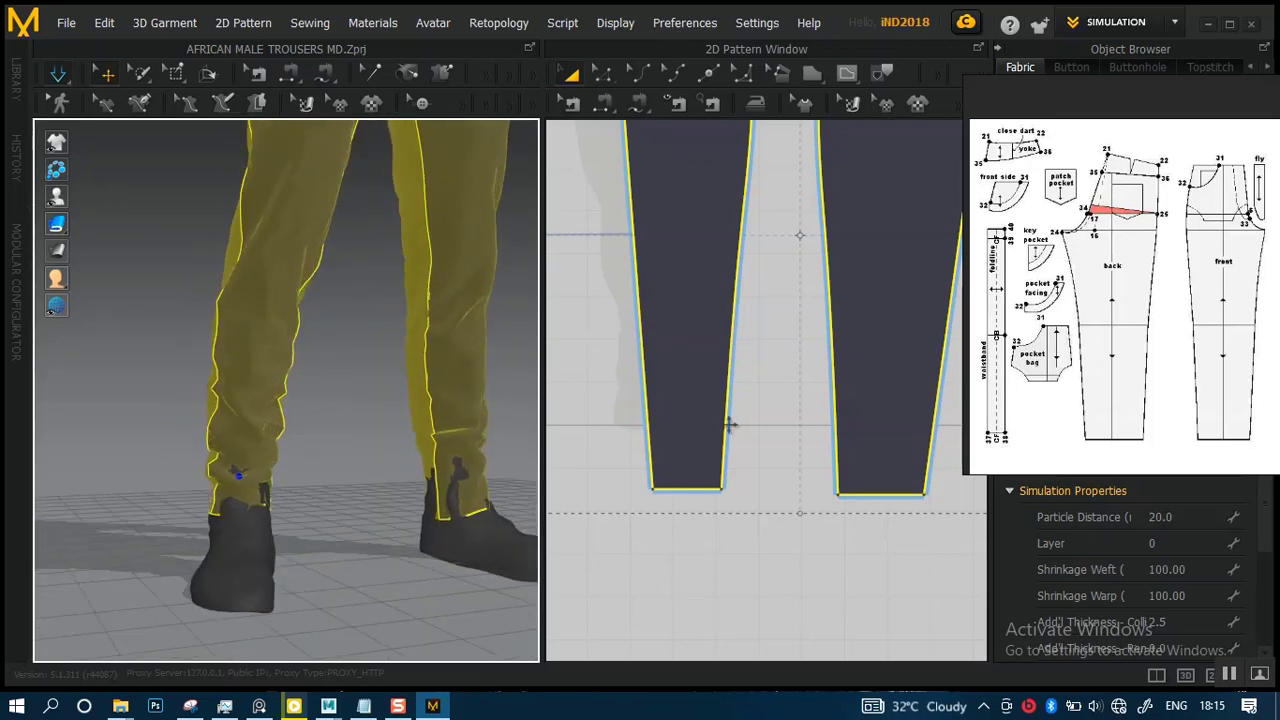
# - Deselect the panels and examine the lengthened trousers' drape from waist to boots, from the front and at an angle
pyautogui.scroll(-3, 795, 430)
pyautogui.moveTo(795, 430); pyautogui.dragTo(839, 422, button='middle')
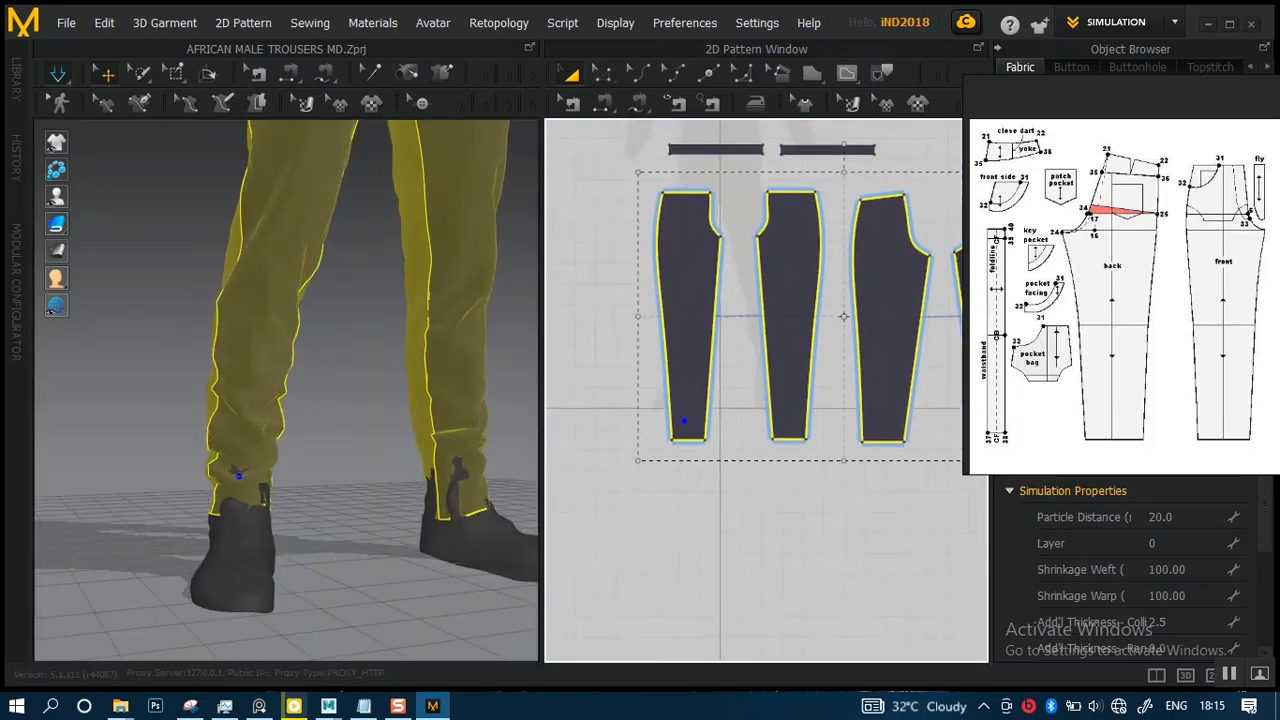
pyautogui.click(618, 333)
pyautogui.scroll(-5, 417, 349)
pyautogui.moveTo(389, 343); pyautogui.dragTo(350, 508, button='middle')
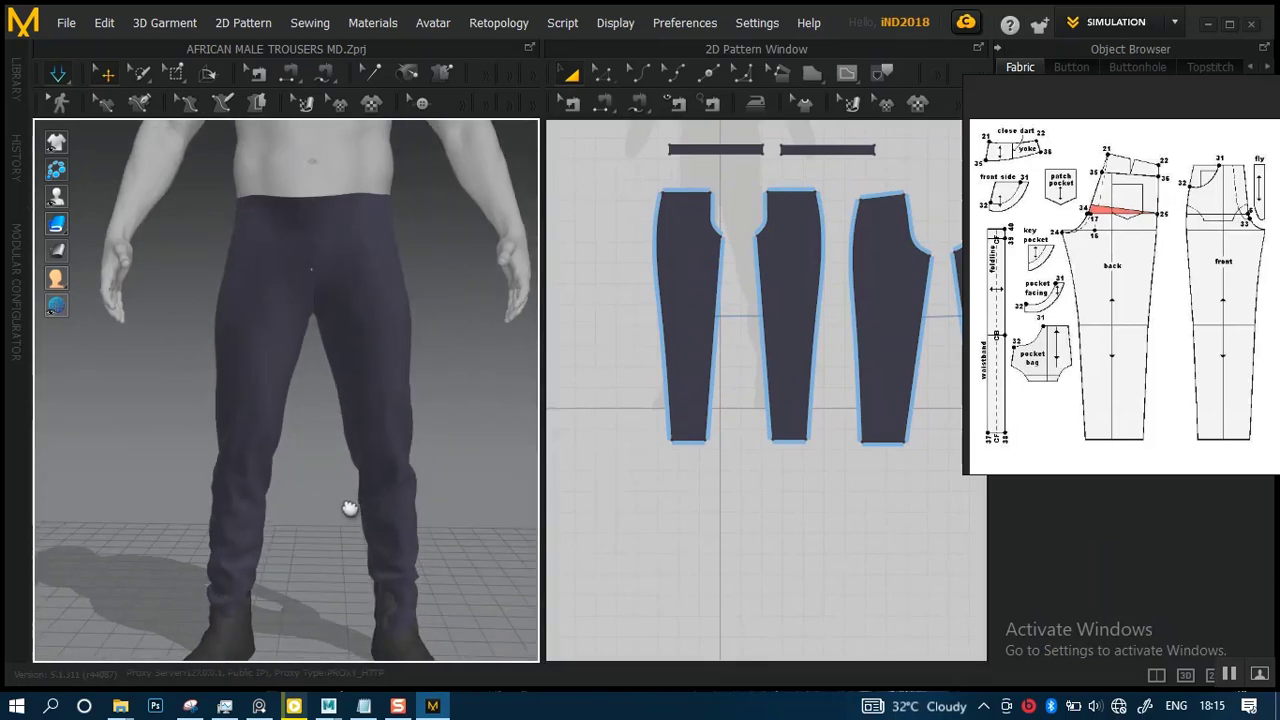
pyautogui.scroll(2, 363, 463)
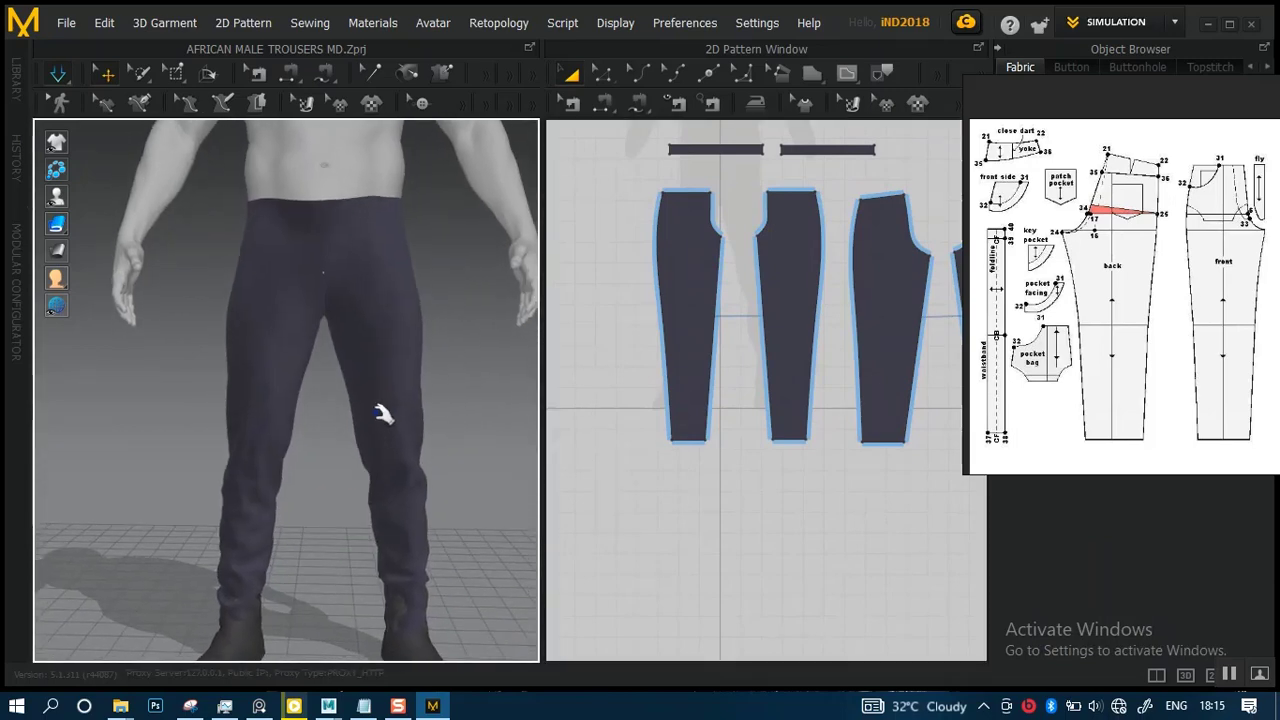
pyautogui.scroll(1, 383, 413)
pyautogui.moveTo(340, 420); pyautogui.dragTo(491, 394, button='right')
pyautogui.scroll(-3, 340, 403)
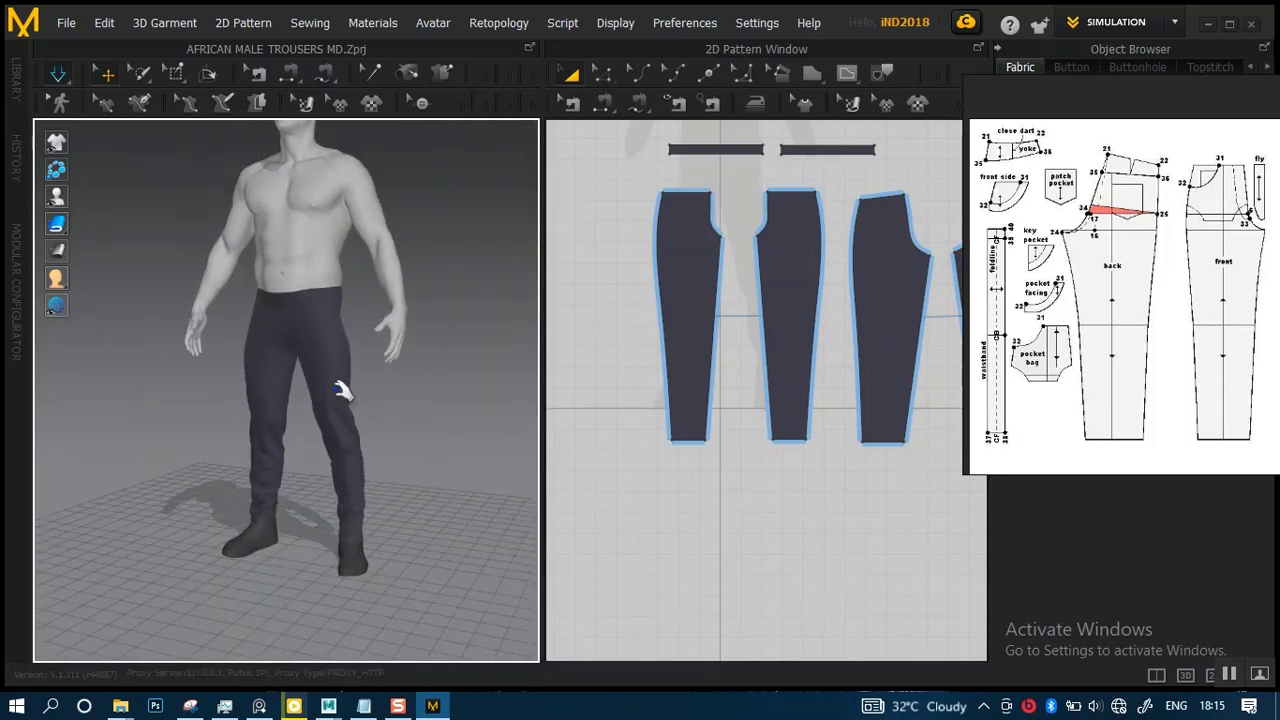
pyautogui.scroll(2, 343, 443)
pyautogui.scroll(3, 336, 415)
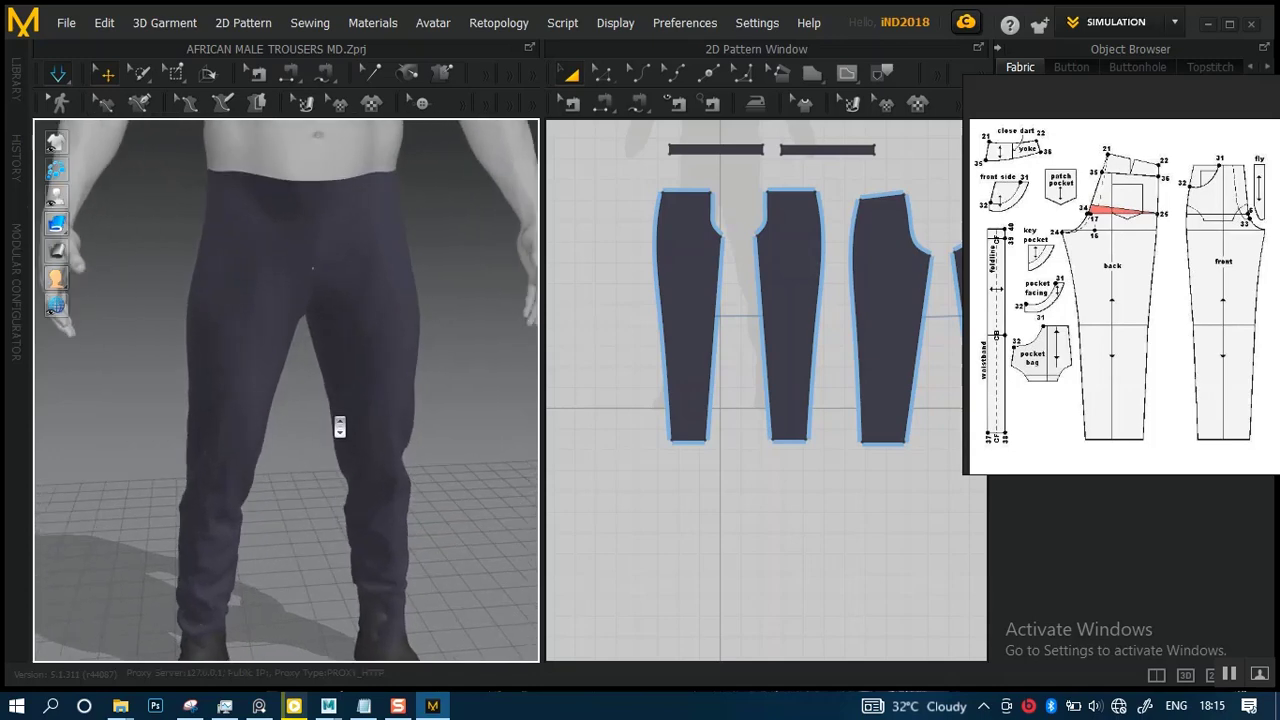
pyautogui.moveTo(343, 410); pyautogui.dragTo(320, 349, button='right')
pyautogui.scroll(-5, 400, 360)
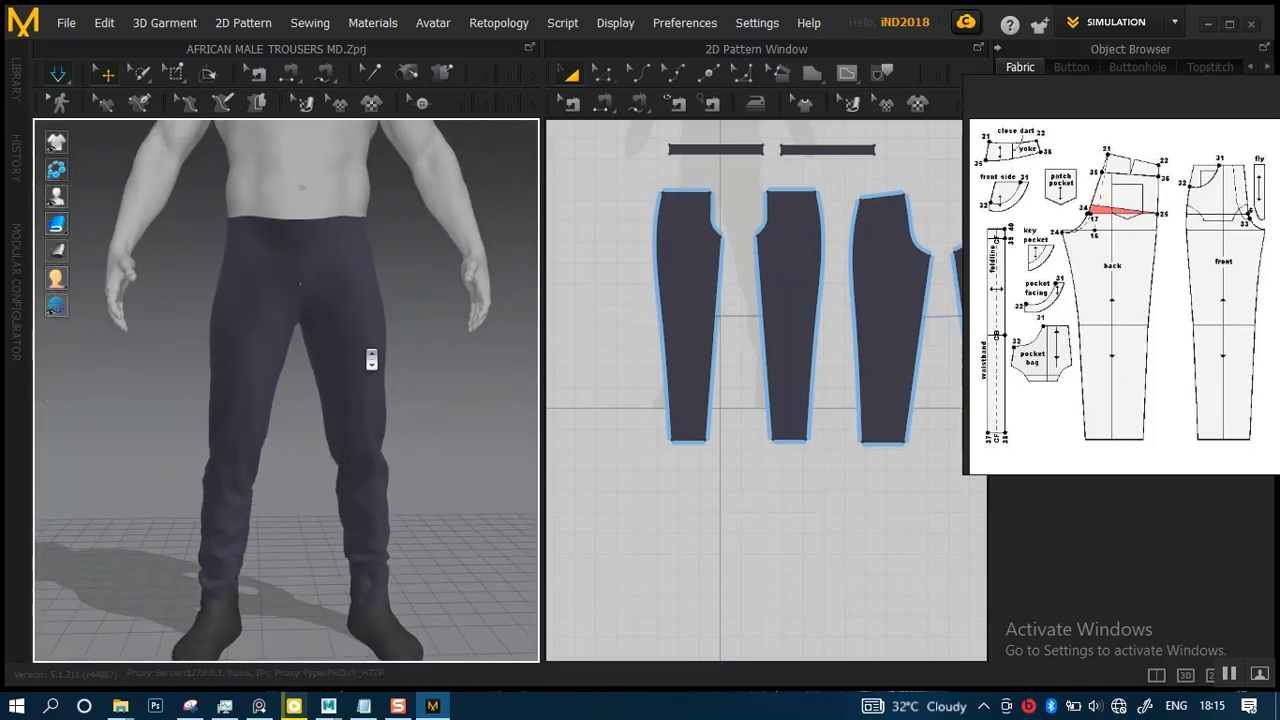
pyautogui.scroll(3, 368, 393)
pyautogui.moveTo(371, 409); pyautogui.dragTo(406, 426, button='right')
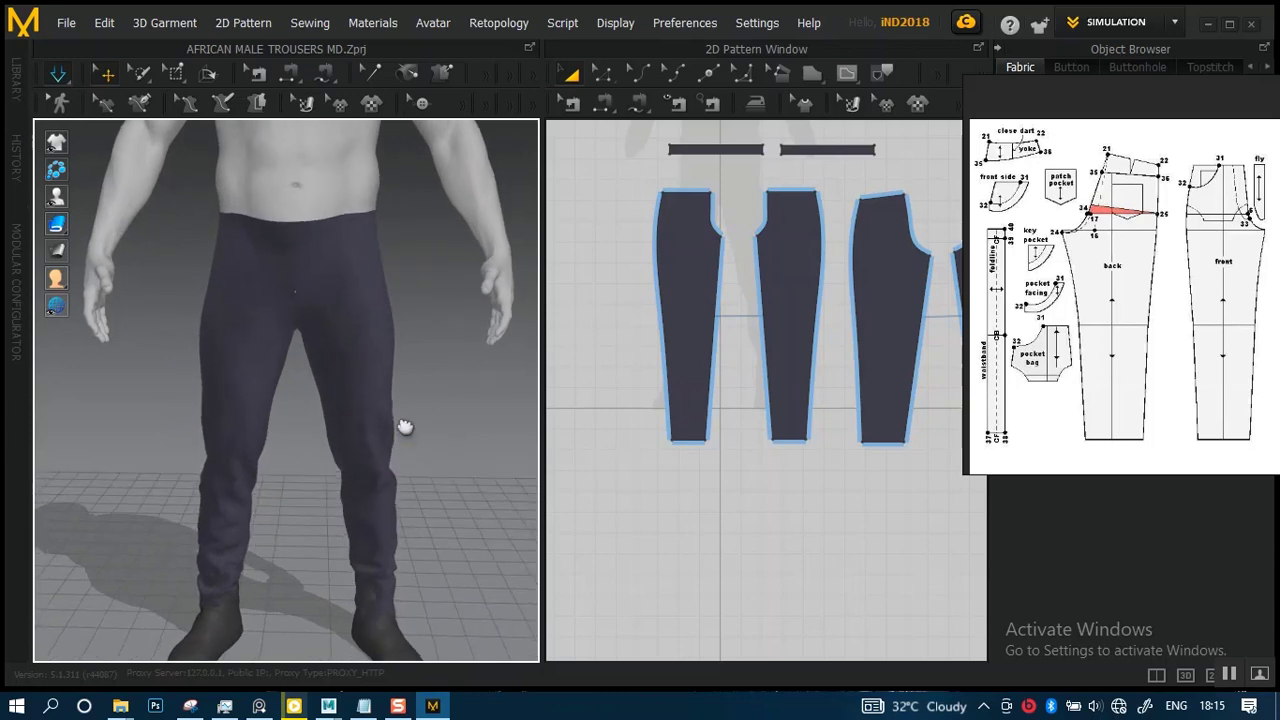
pyautogui.moveTo(406, 426); pyautogui.dragTo(373, 348, button='middle')
pyautogui.scroll(2, 380, 471)
pyautogui.moveTo(380, 471); pyautogui.dragTo(371, 374, button='right')
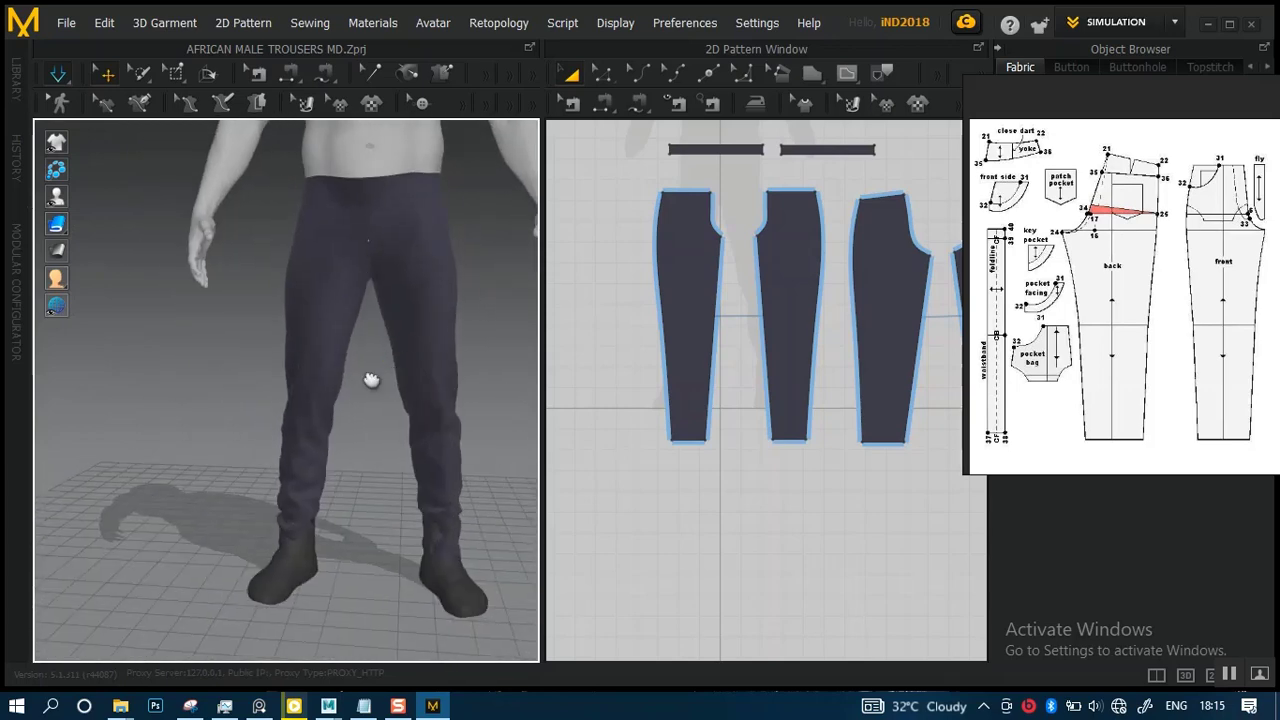
pyautogui.scroll(4, 380, 429)
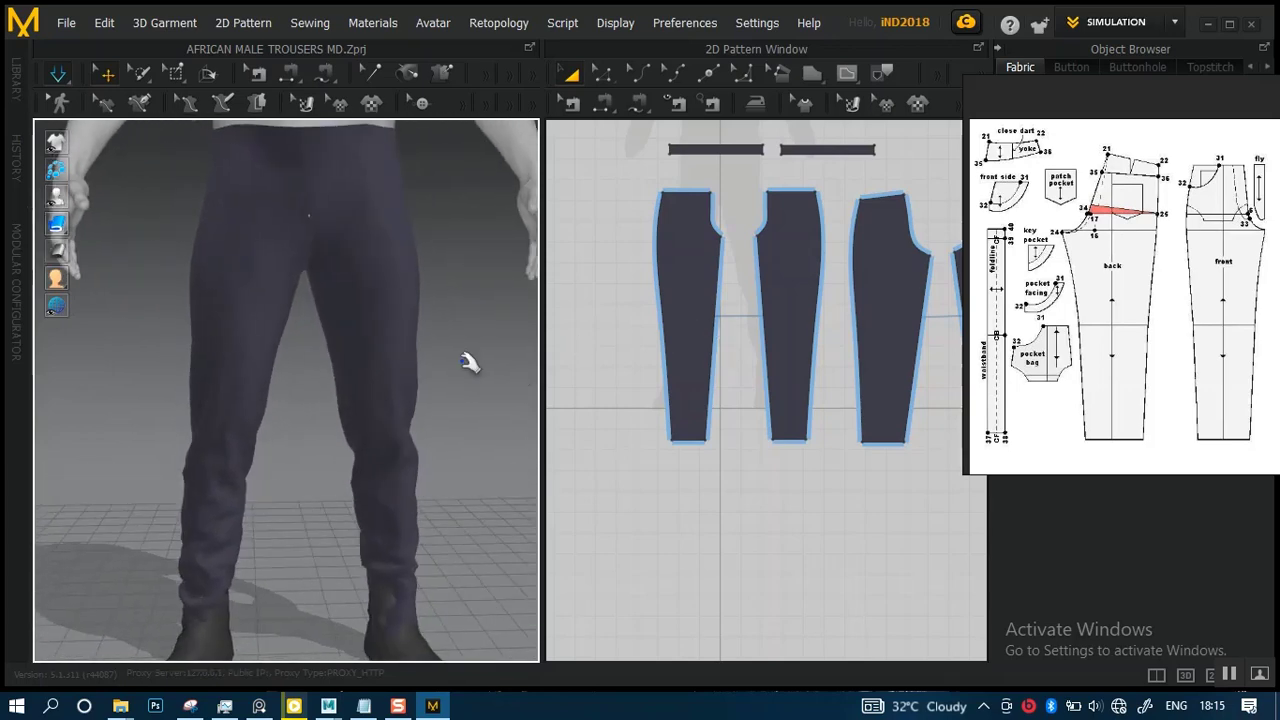
# - Select all four trouser panels and widen them slightly by scaling them horizontally
pyautogui.scroll(-5, 658, 305)
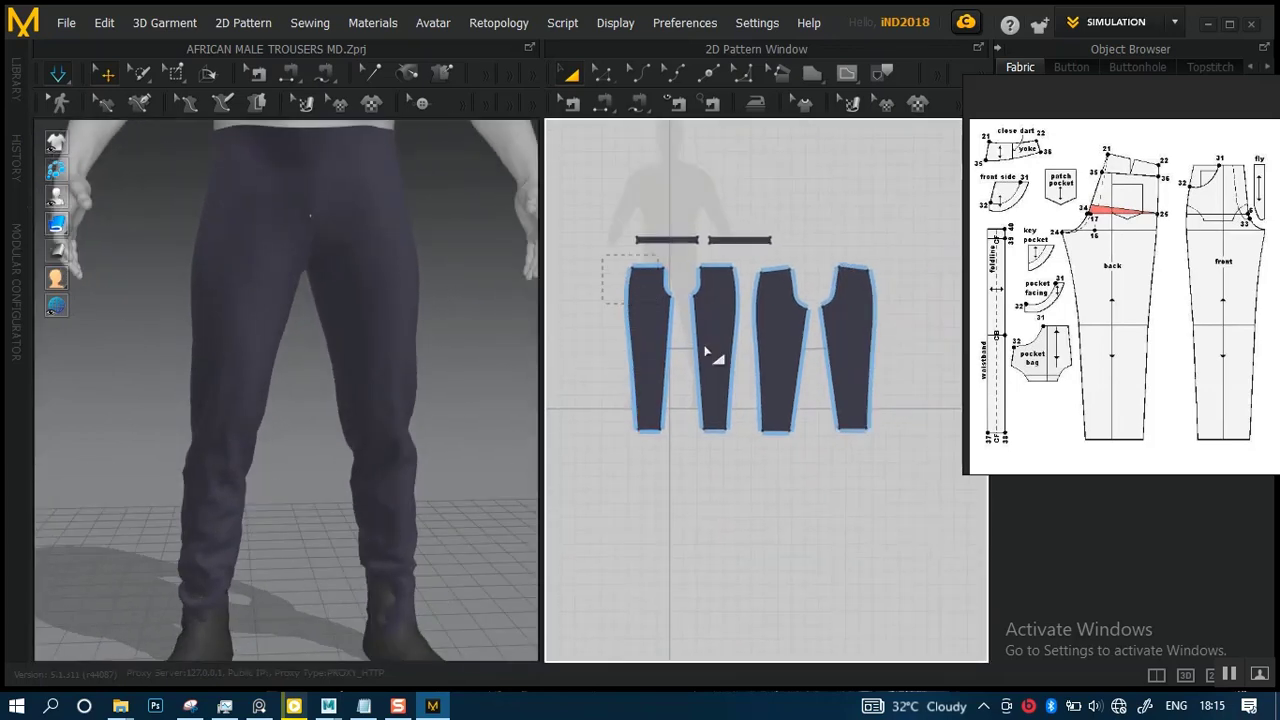
pyautogui.moveTo(602, 255); pyautogui.dragTo(898, 480)
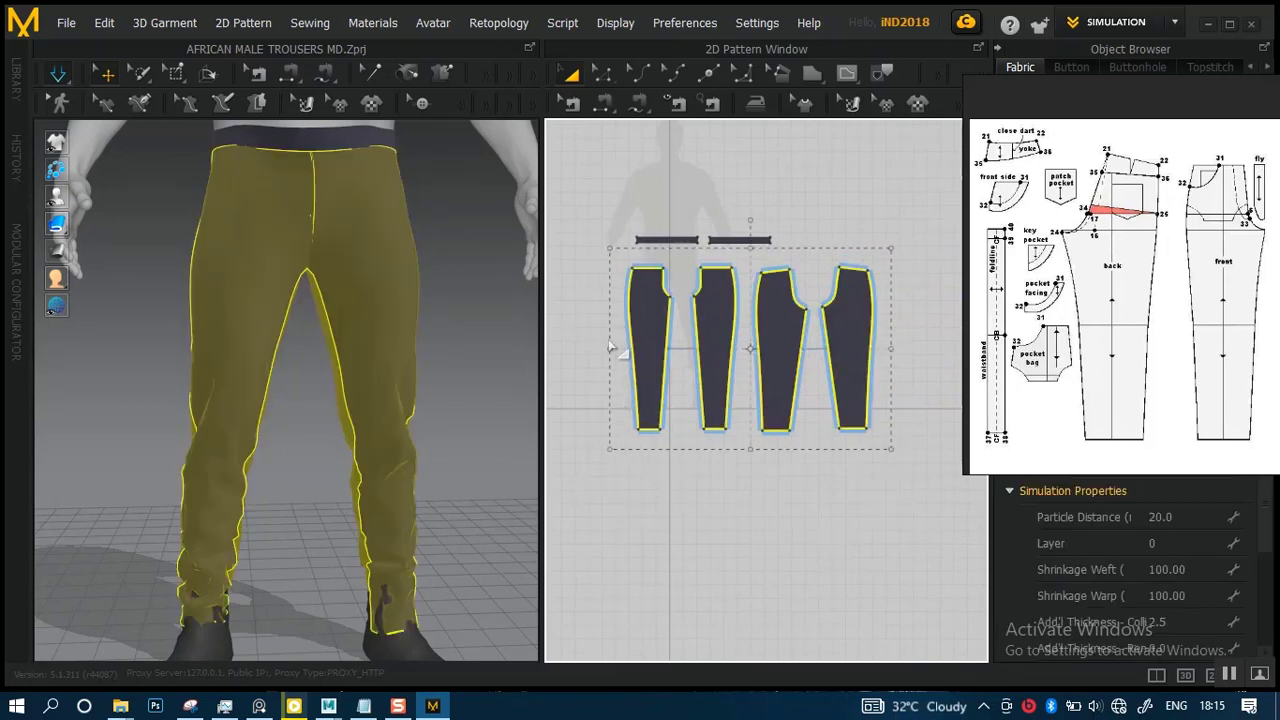
pyautogui.moveTo(608, 346); pyautogui.dragTo(593, 354)
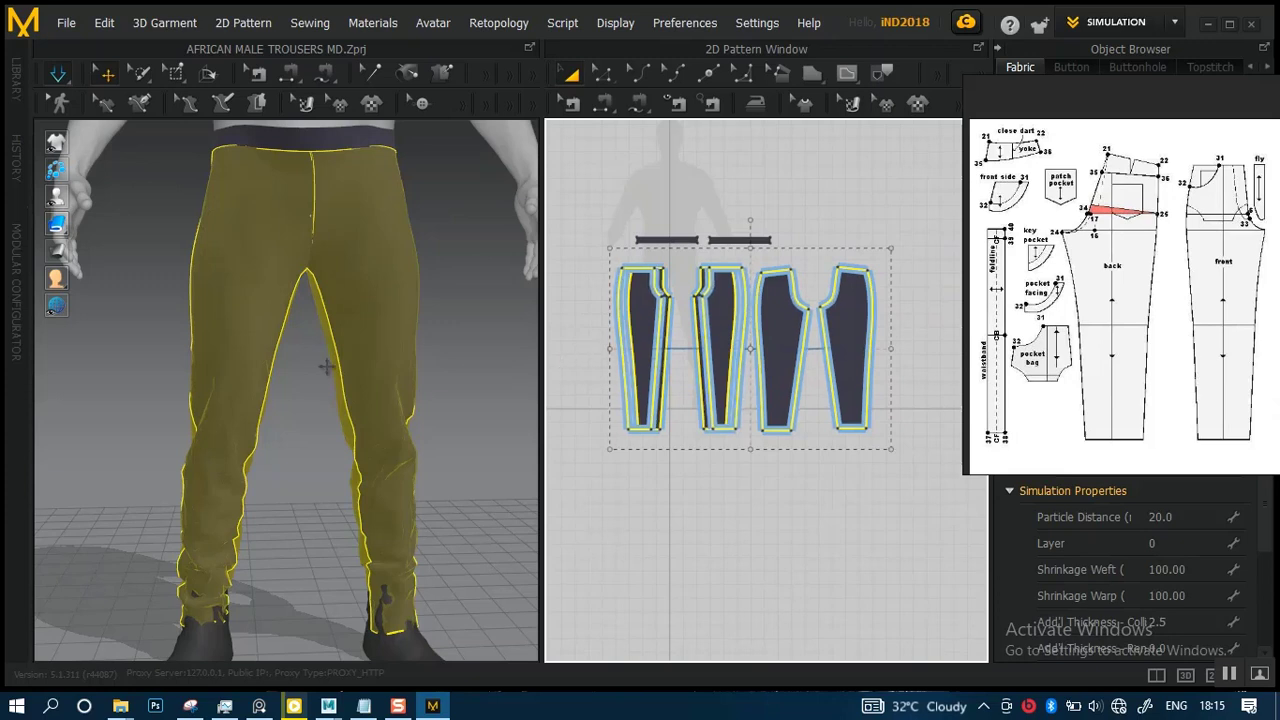
pyautogui.click(411, 390)
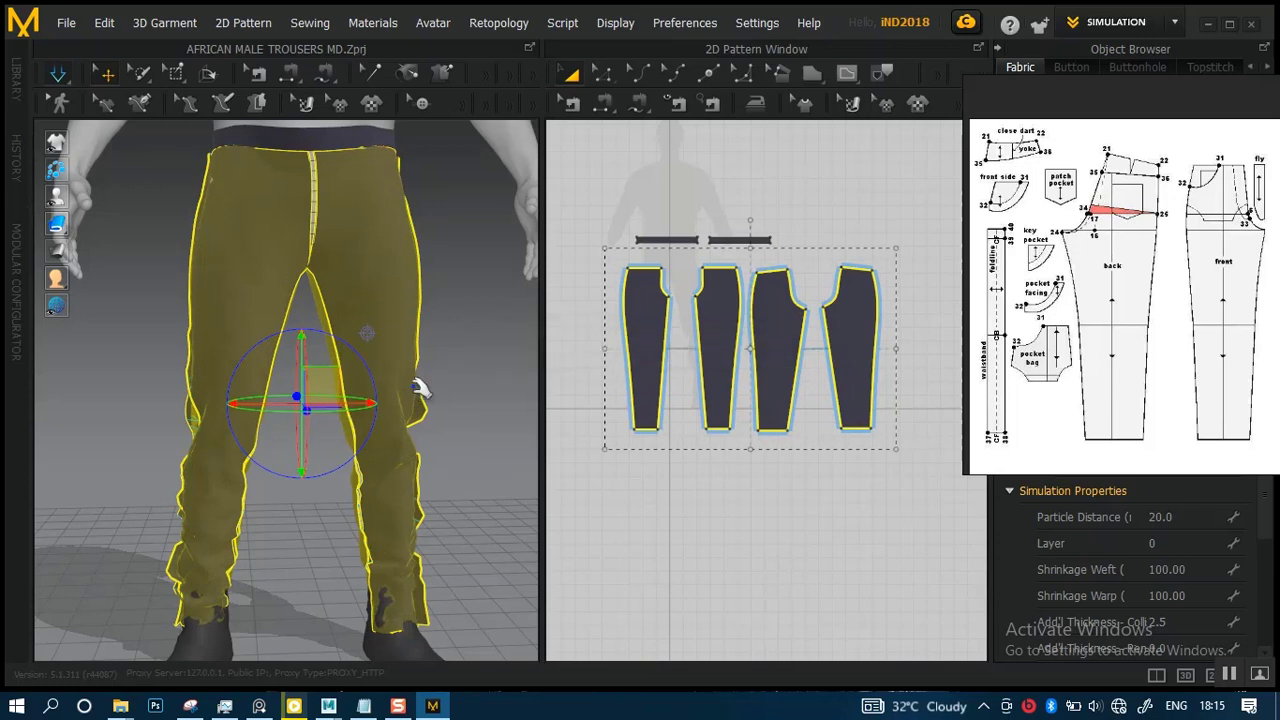
# - Simulate the widened trousers, pull the fabric into place around the knee and ankle, and deselect the panels
pyautogui.press('space')
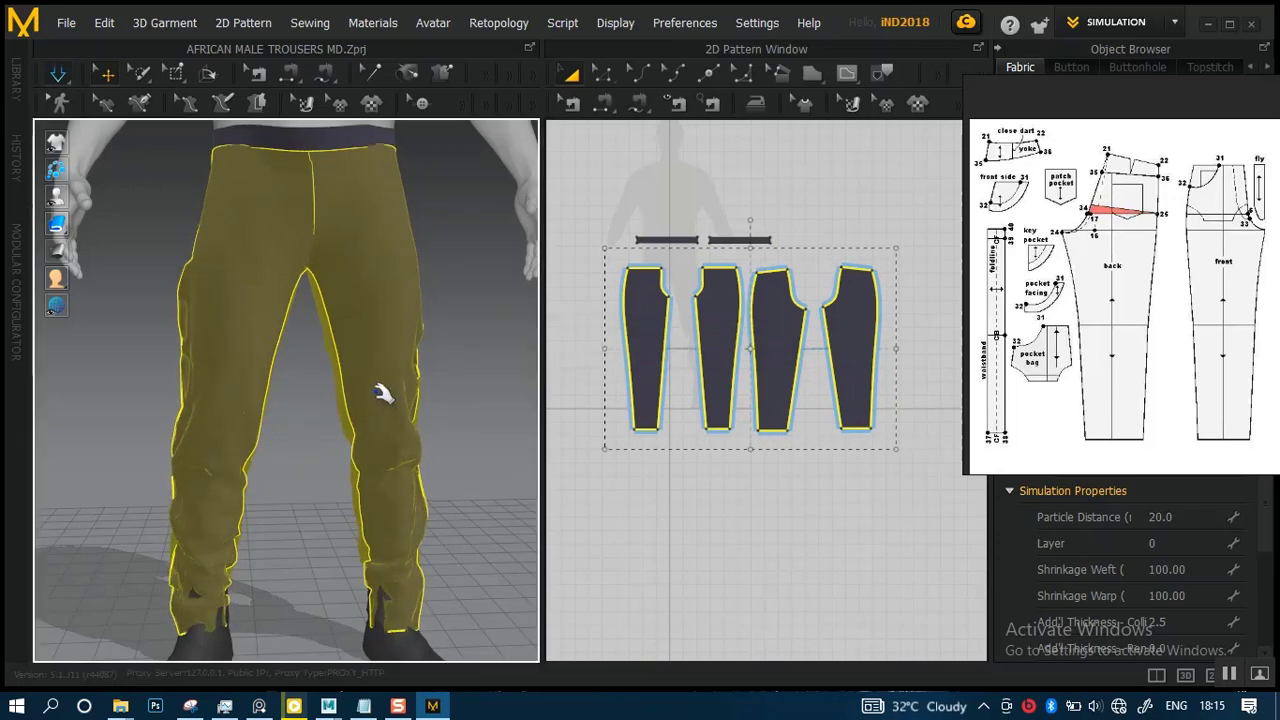
pyautogui.scroll(-3, 377, 391)
pyautogui.moveTo(345, 400); pyautogui.dragTo(287, 427, button='right')
pyautogui.scroll(5, 313, 438)
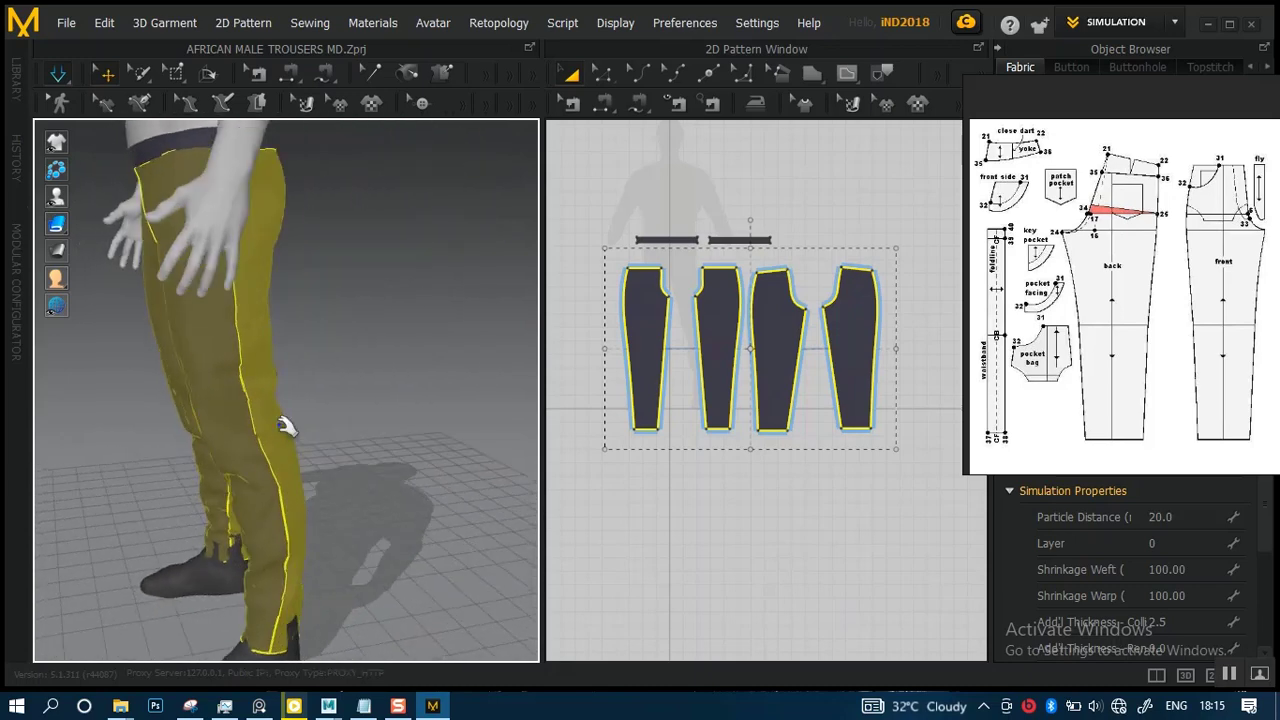
pyautogui.moveTo(333, 540); pyautogui.dragTo(328, 490, button='right')
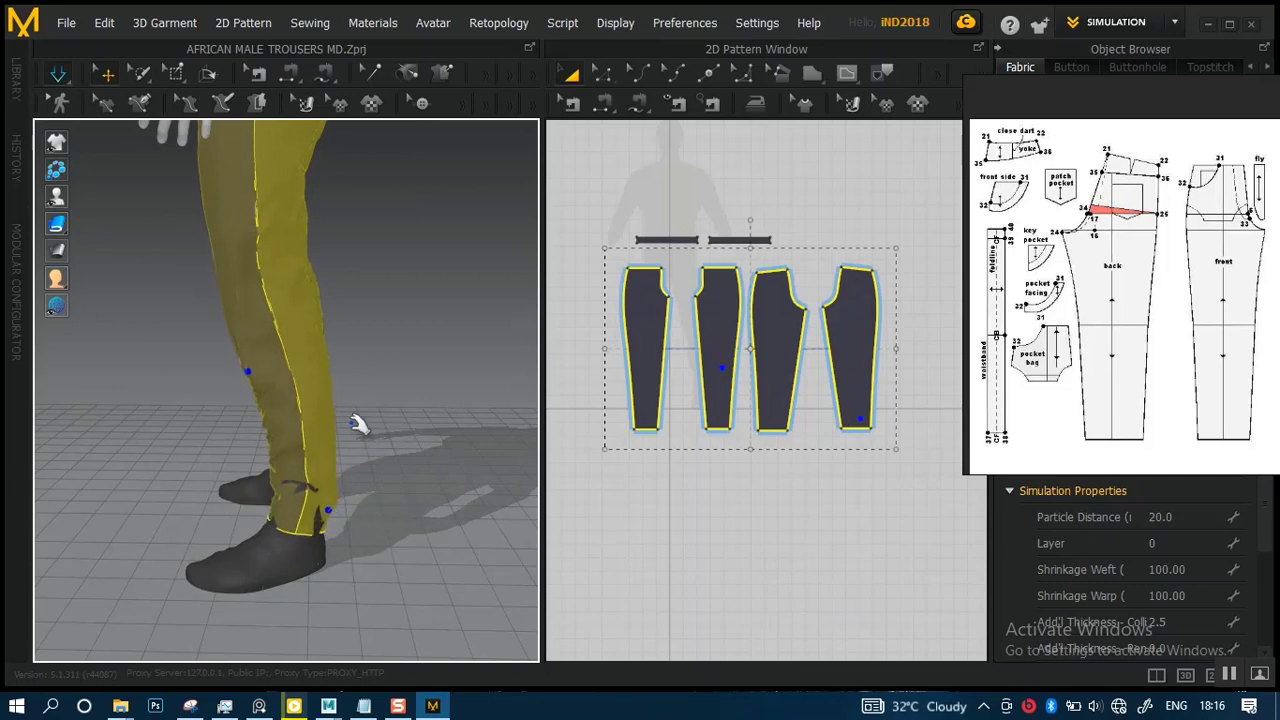
pyautogui.moveTo(358, 425); pyautogui.dragTo(437, 323, button='right')
pyautogui.click(423, 371)
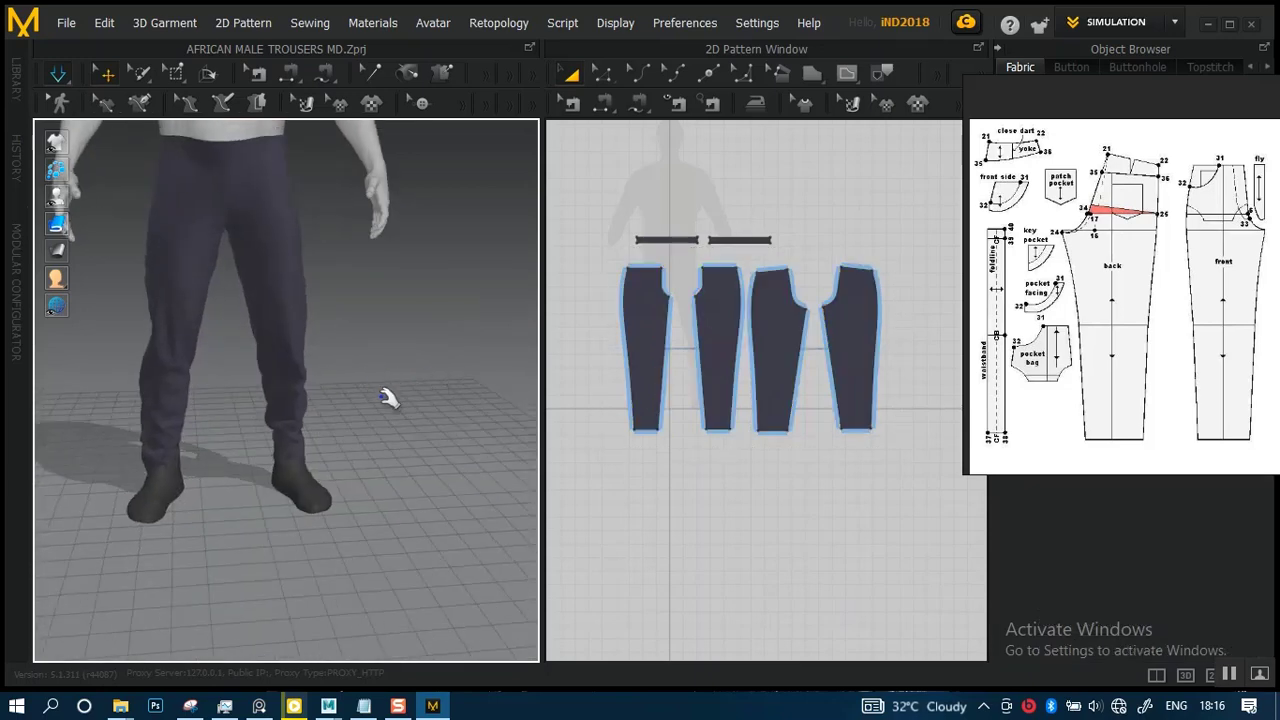
# - Examine the widened trousers' fit along the thighs, knees and ankles from several angles
pyautogui.scroll(5, 388, 398)
pyautogui.moveTo(380, 437); pyautogui.dragTo(191, 366, button='right')
pyautogui.scroll(4, 371, 429)
pyautogui.moveTo(371, 429); pyautogui.dragTo(500, 457, button='right')
pyautogui.click(365, 322)
pyautogui.click(500, 457)
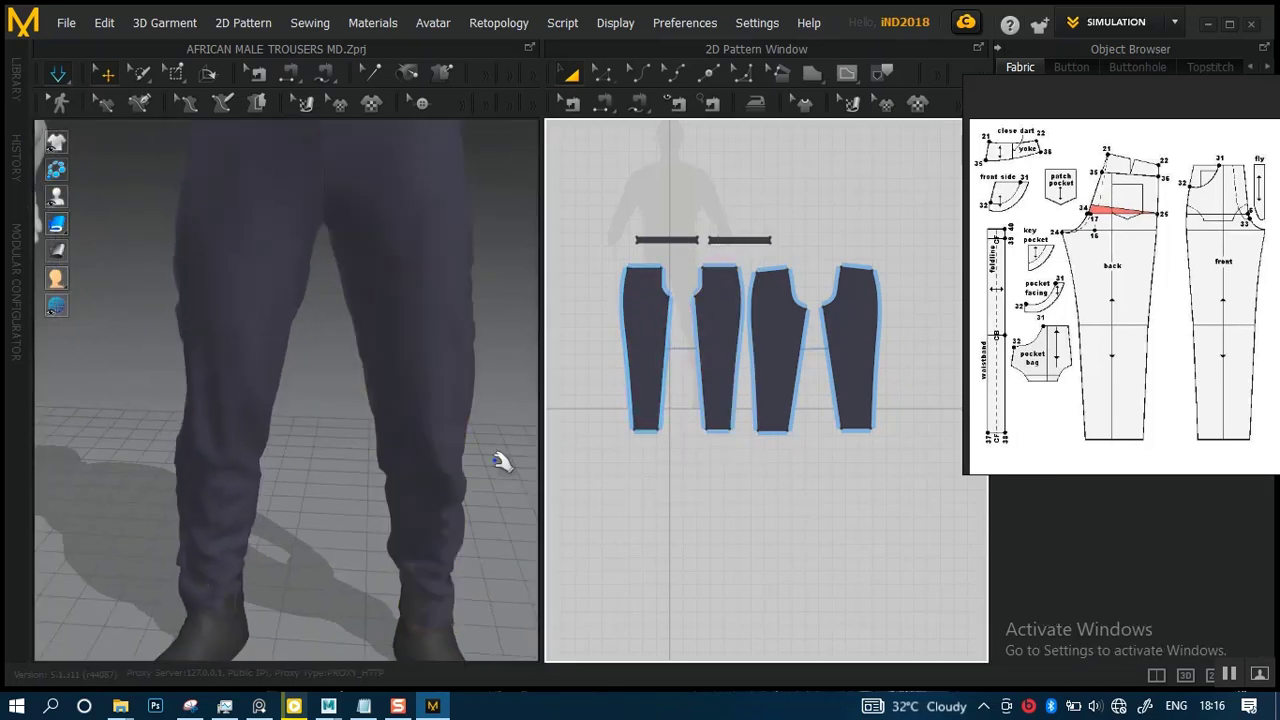
# - Widen the hems of the front trouser panels by moving the inner hem corner point outward with the Edit Pattern tool
pyautogui.scroll(-2, 689, 406)
pyautogui.scroll(2, 744, 451)
pyautogui.scroll(5, 744, 451)
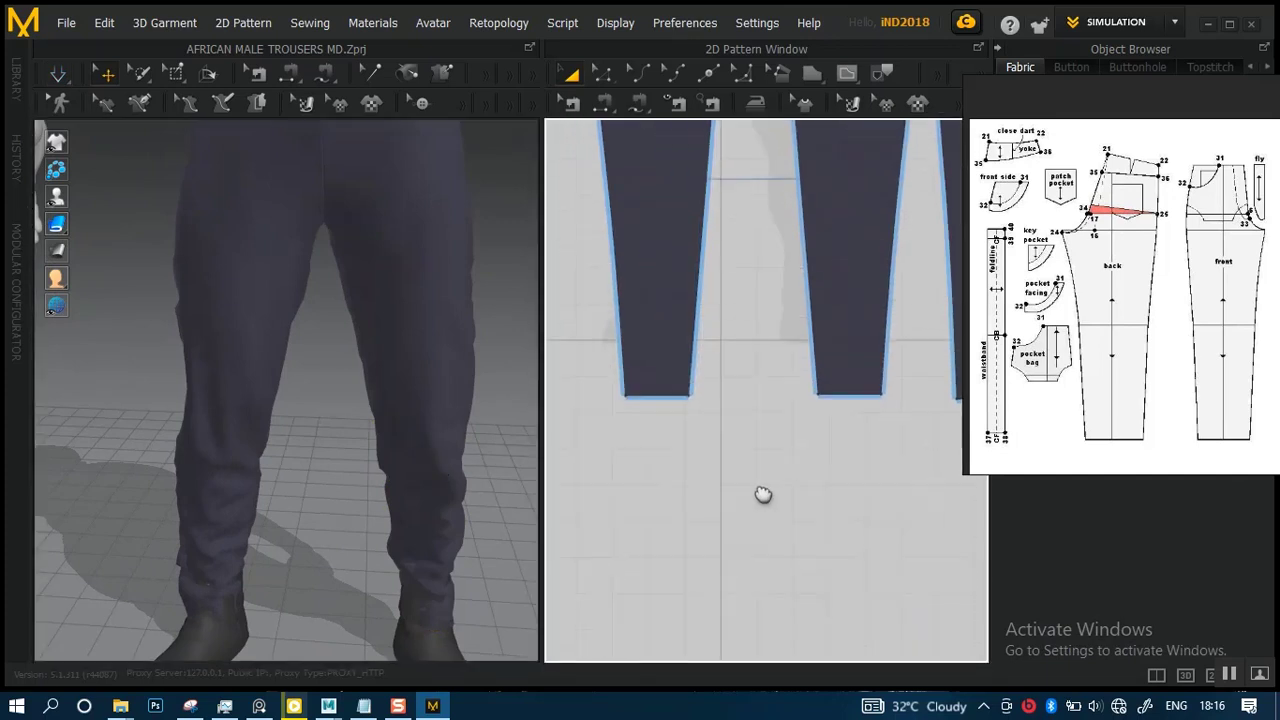
pyautogui.scroll(-3, 760, 466)
pyautogui.moveTo(764, 362); pyautogui.dragTo(654, 385, button='right')
pyautogui.scroll(4, 746, 457)
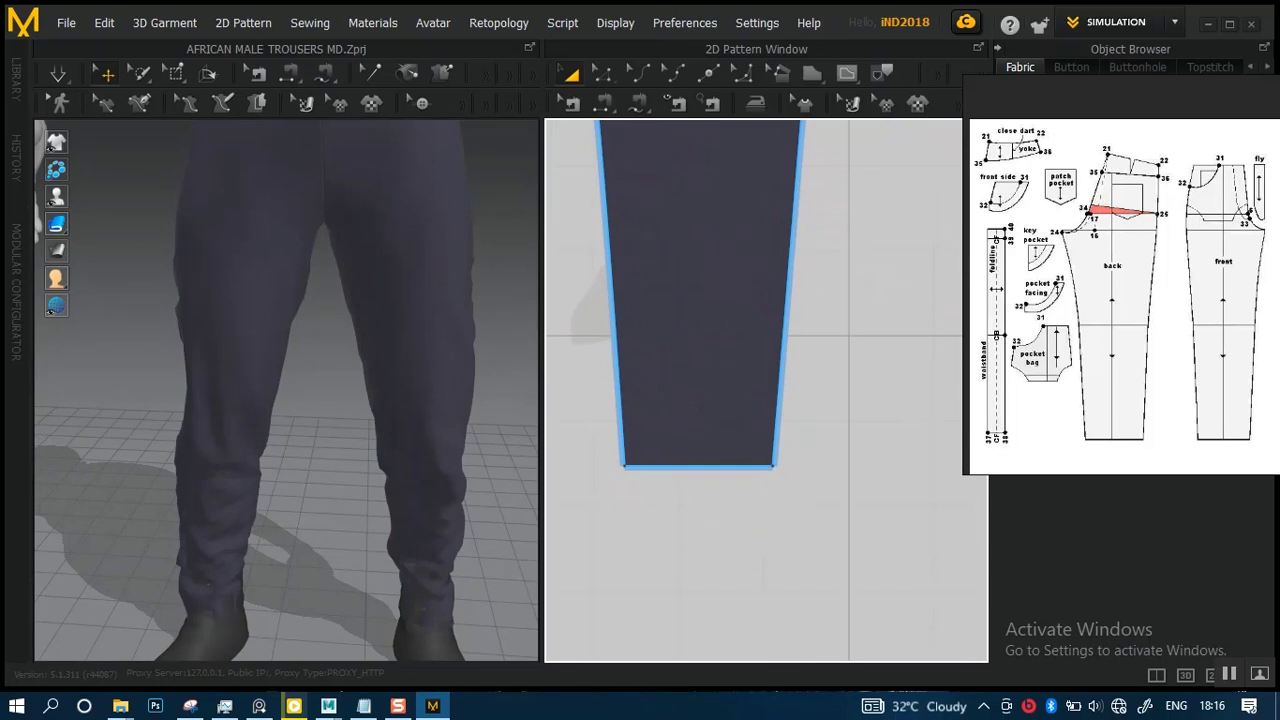
pyautogui.click(617, 458)
pyautogui.click(641, 529)
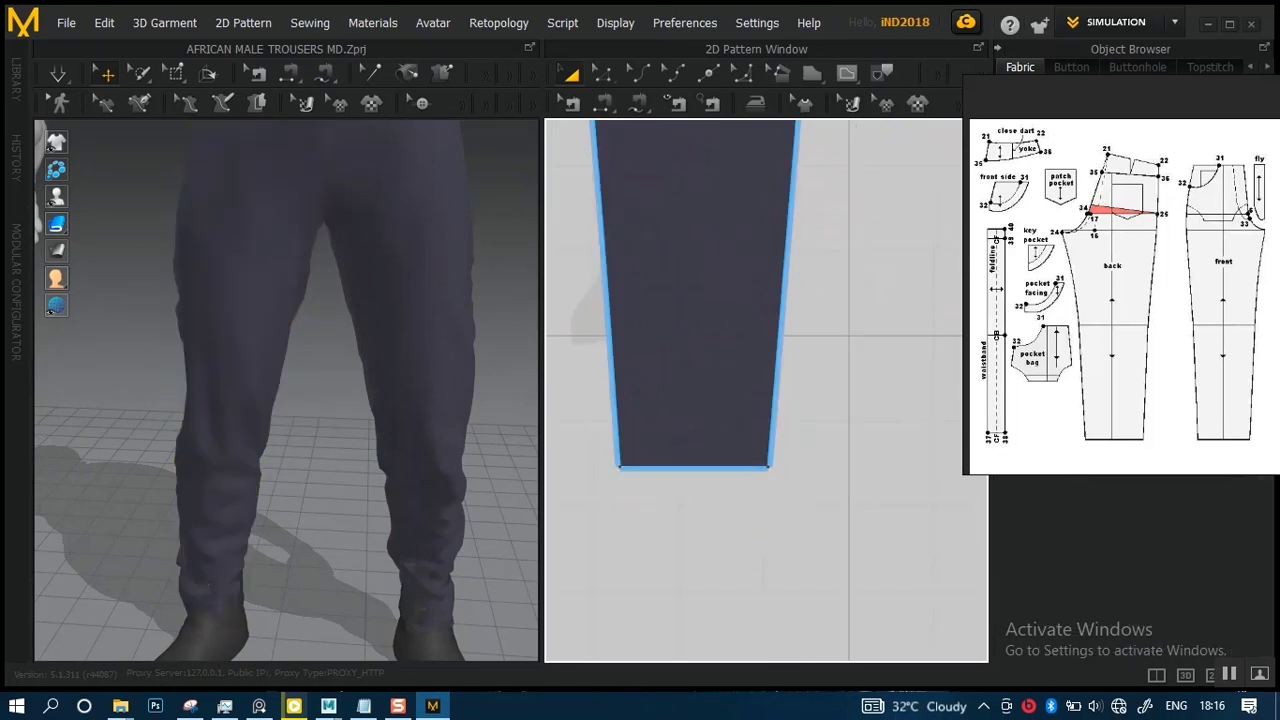
pyautogui.click(602, 77)
pyautogui.moveTo(794, 477); pyautogui.dragTo(794, 429, button='right')
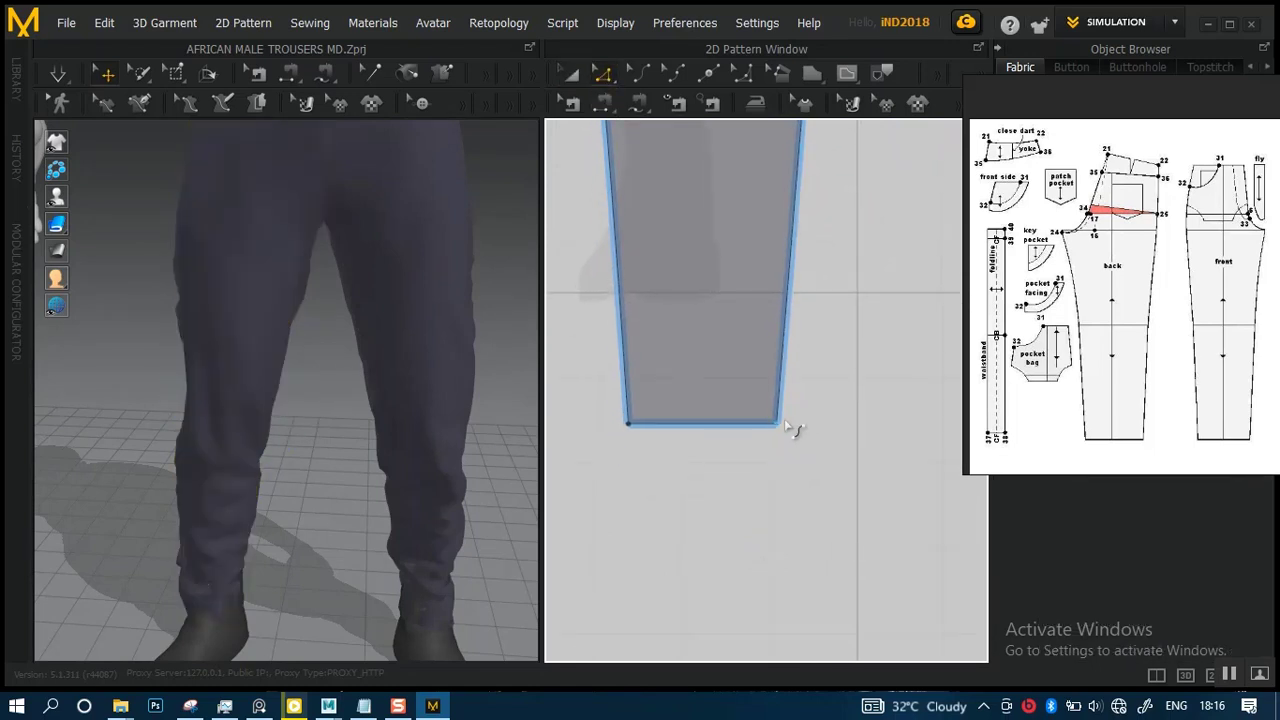
pyautogui.scroll(3, 806, 486)
pyautogui.moveTo(819, 475); pyautogui.dragTo(838, 481, button='right')
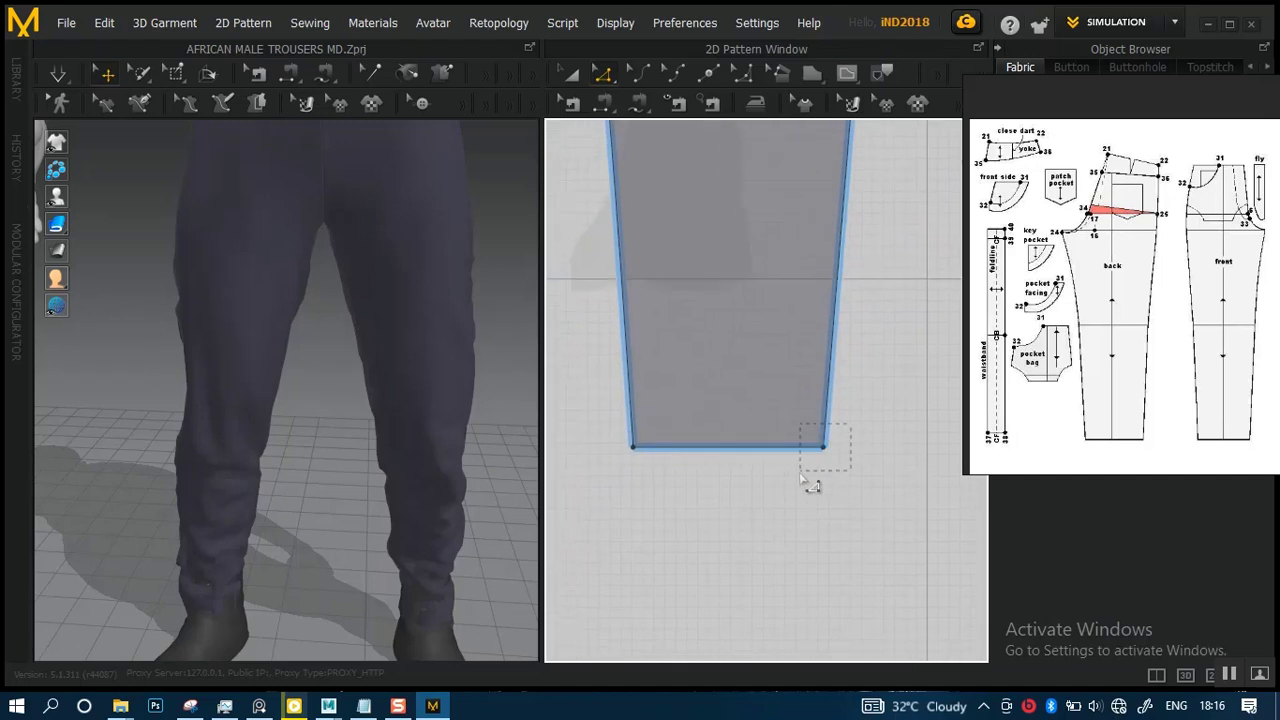
pyautogui.moveTo(801, 475); pyautogui.dragTo(803, 474)
pyautogui.moveTo(843, 463); pyautogui.dragTo(783, 470, button='right')
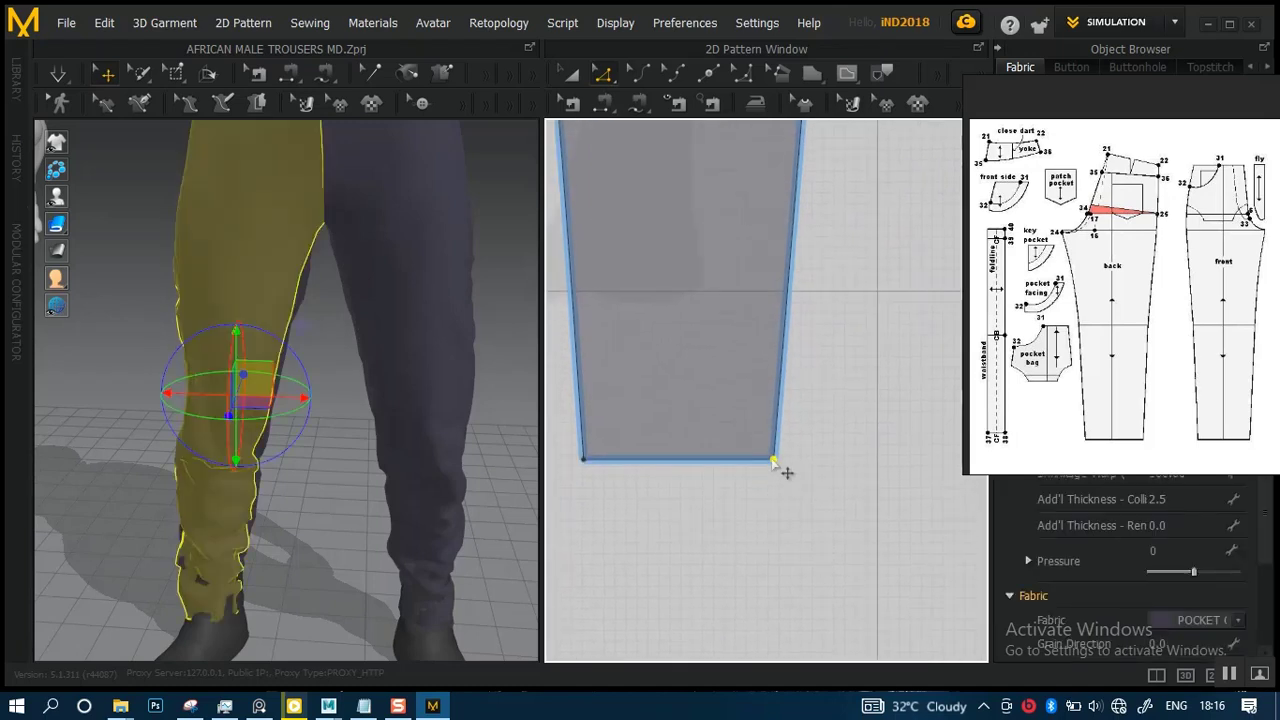
pyautogui.scroll(-5, 749, 346)
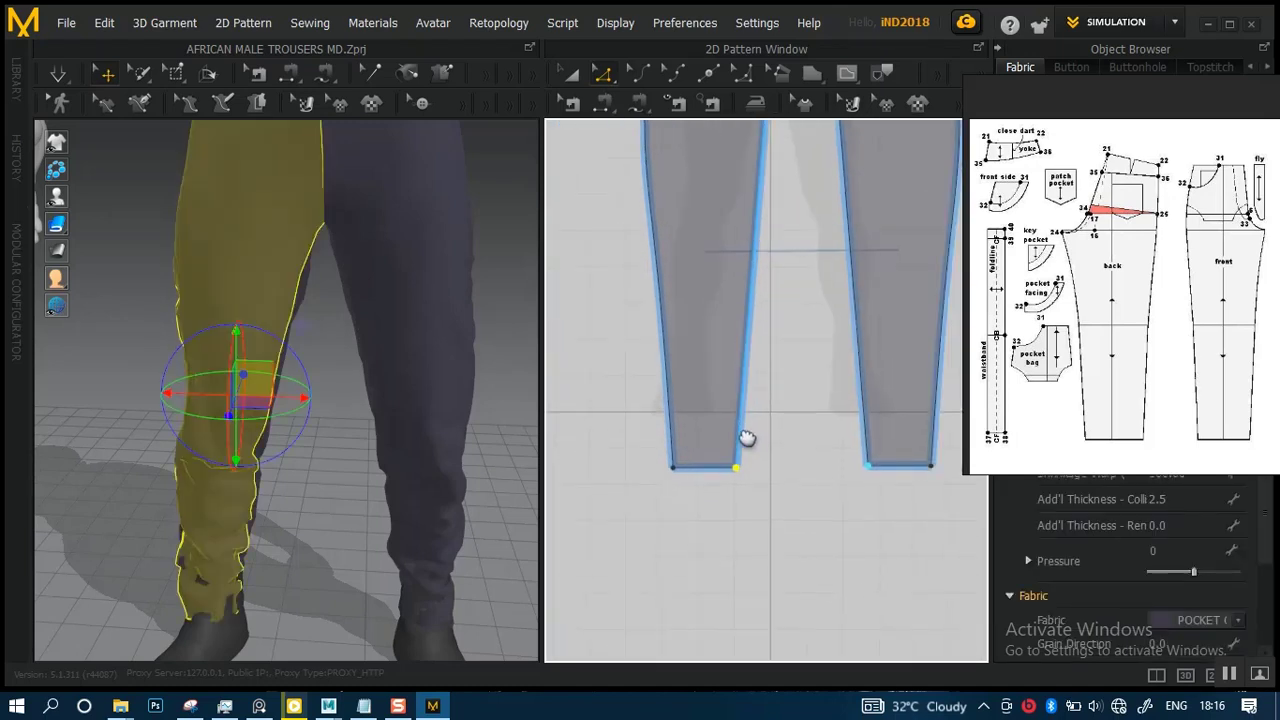
pyautogui.moveTo(749, 437); pyautogui.dragTo(708, 499, button='right')
pyautogui.scroll(4, 710, 497)
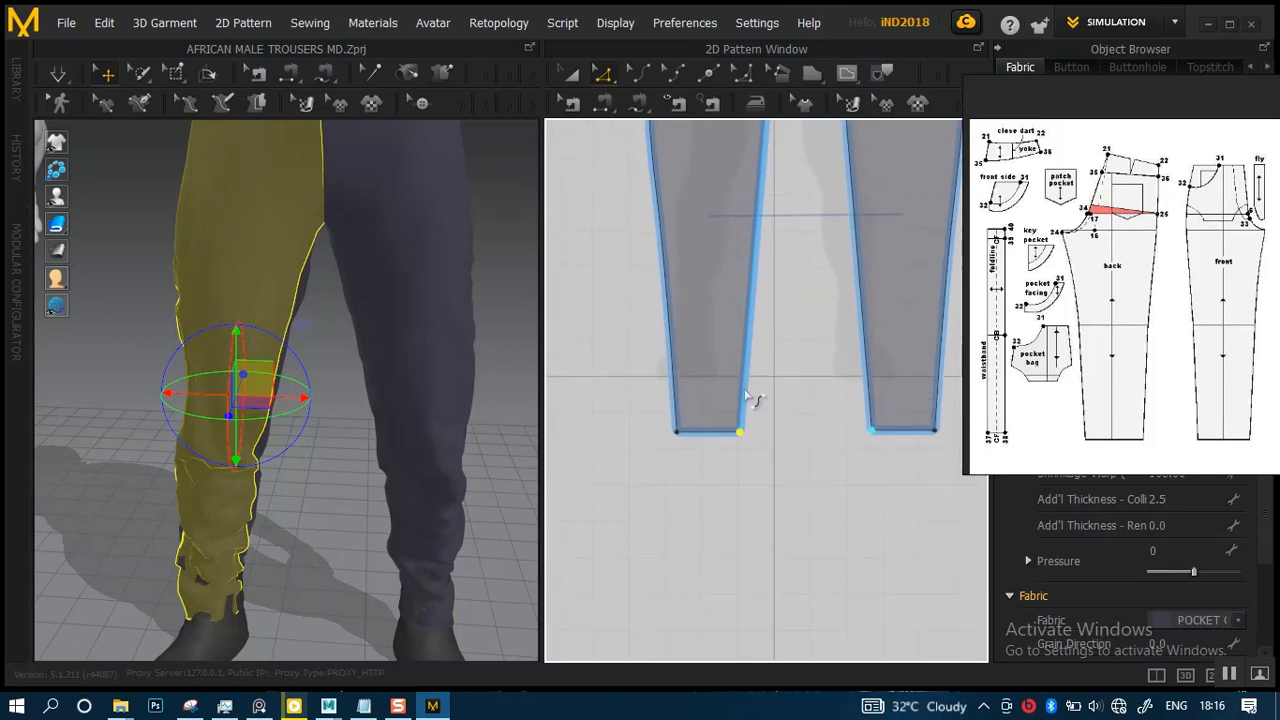
pyautogui.moveTo(758, 470); pyautogui.dragTo(780, 466, button='right')
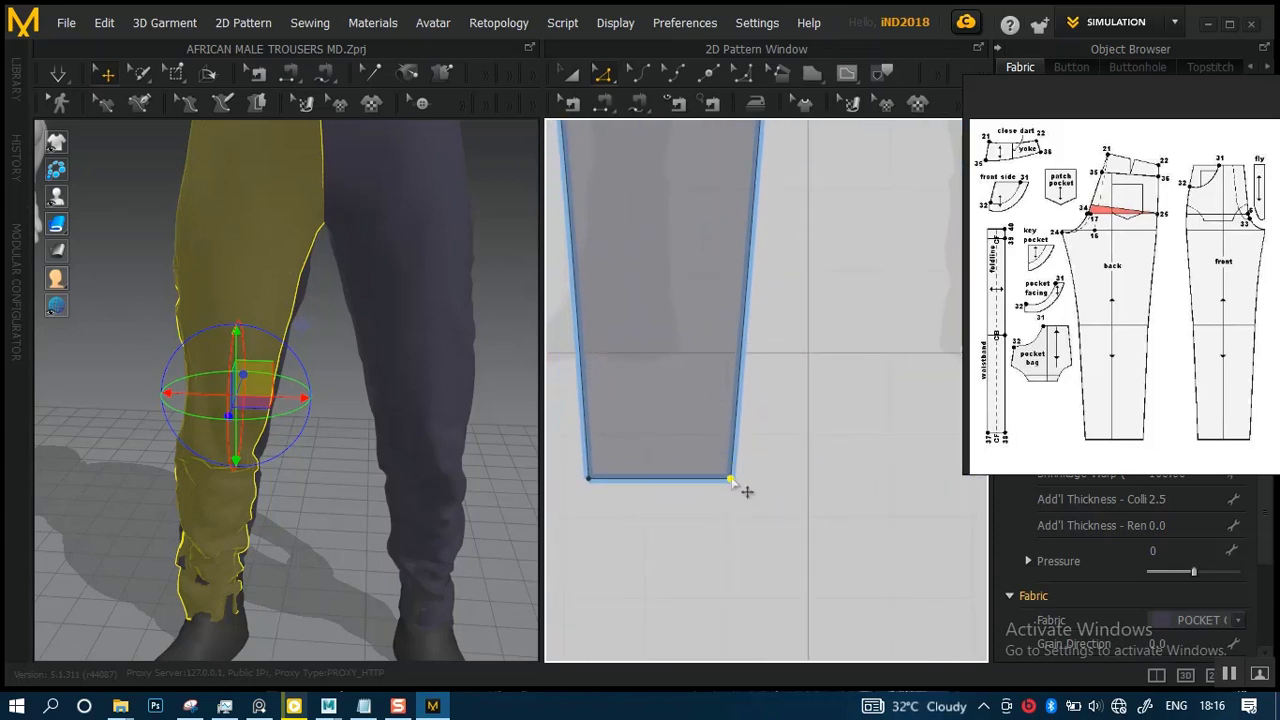
pyautogui.moveTo(728, 478); pyautogui.dragTo(735, 478)
pyautogui.moveTo(741, 477)
pyautogui.mouseDown()
pyautogui.moveTo(776, 491)
pyautogui.moveTo(760, 481)
pyautogui.mouseUp()
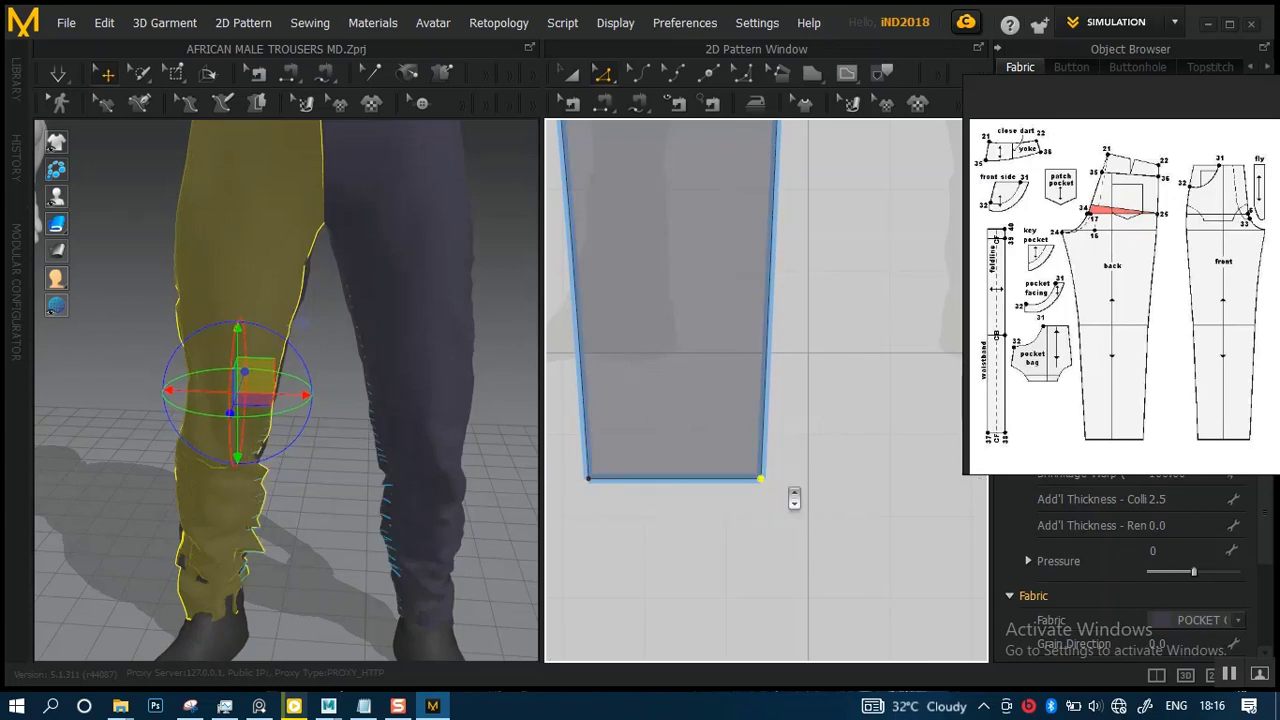
# - Check the hem corners across the panels, deselect the edited point, and simulate the trousers with the widened front hems
pyautogui.scroll(3, 794, 498)
pyautogui.moveTo(768, 451); pyautogui.dragTo(611, 462, button='middle')
pyautogui.scroll(-2, 768, 433)
pyautogui.scroll(2, 778, 478)
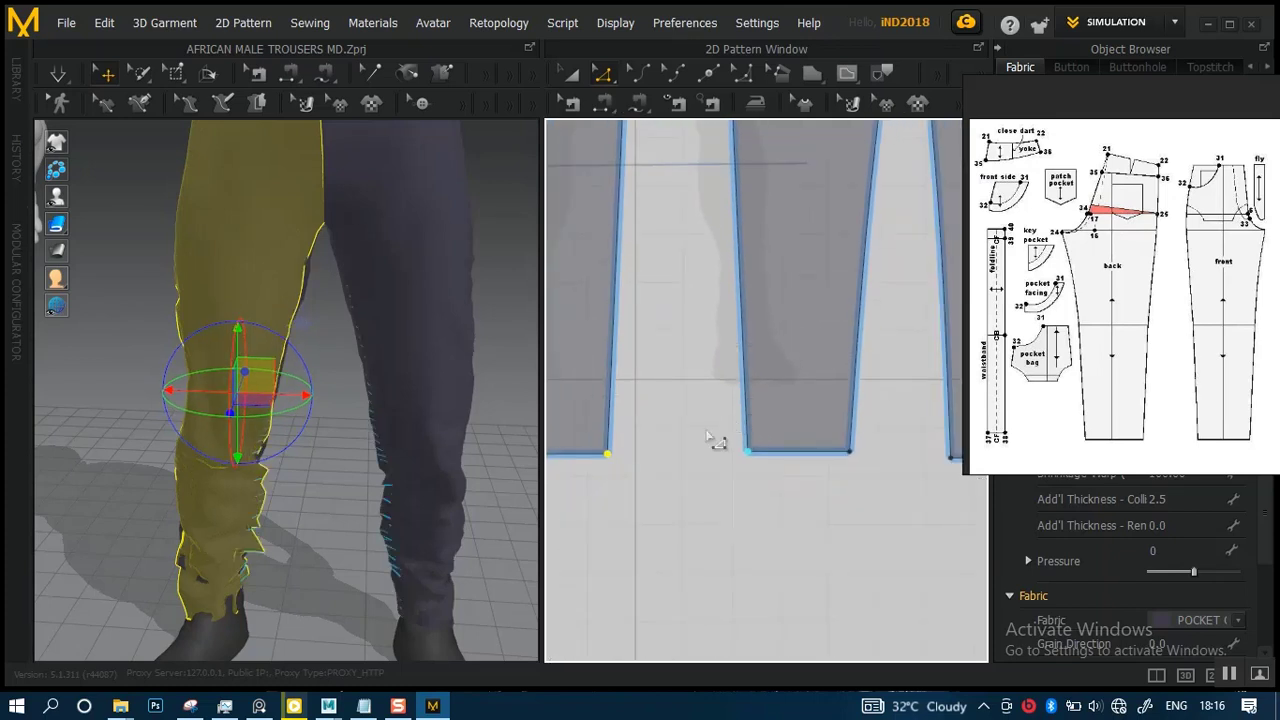
pyautogui.moveTo(706, 431); pyautogui.dragTo(750, 449, button='middle')
pyautogui.scroll(2, 726, 460)
pyautogui.click(385, 502)
pyautogui.press('space')
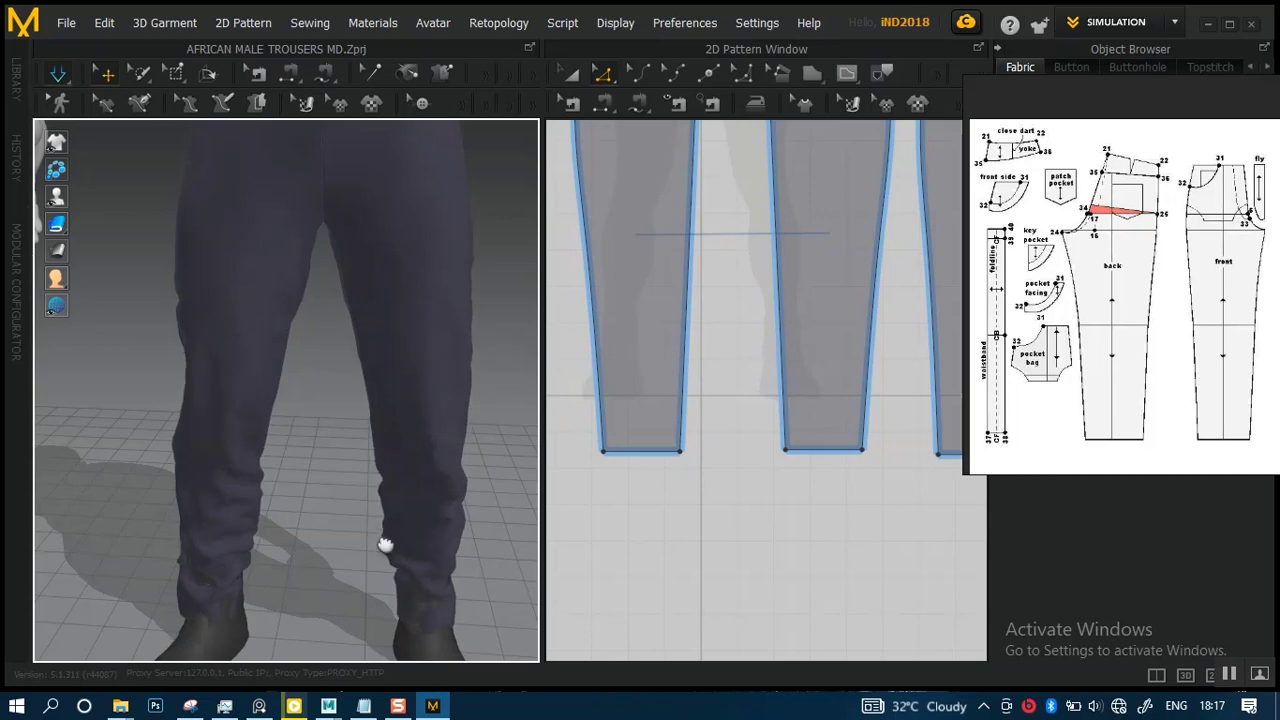
# - Pull the front panel's fabric down and outward around the ankle while the simulation runs, so the hem clears the boot
pyautogui.moveTo(383, 543); pyautogui.dragTo(334, 474, button='middle')
pyautogui.moveTo(334, 474); pyautogui.dragTo(290, 508, button='right')
pyautogui.moveTo(194, 533); pyautogui.dragTo(318, 492)
pyautogui.moveTo(311, 530); pyautogui.dragTo(250, 493, button='right')
pyautogui.click(219, 481)
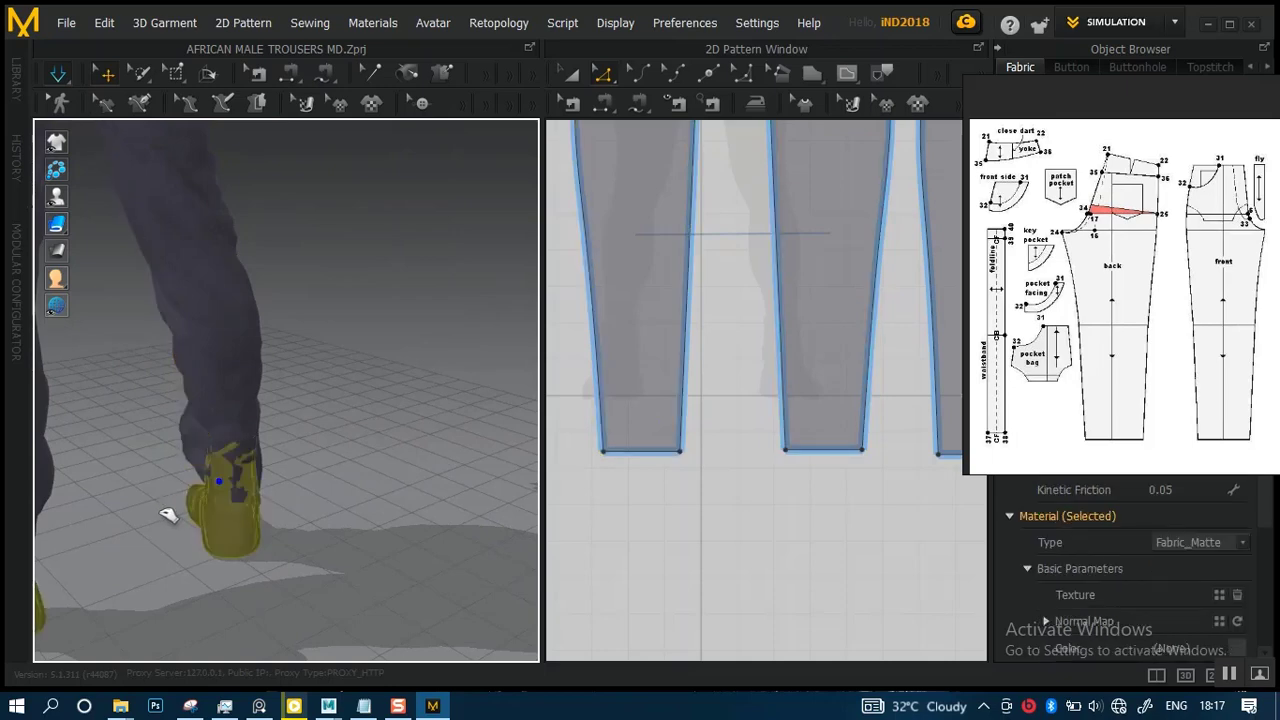
pyautogui.moveTo(240, 447); pyautogui.dragTo(300, 390, button='right')
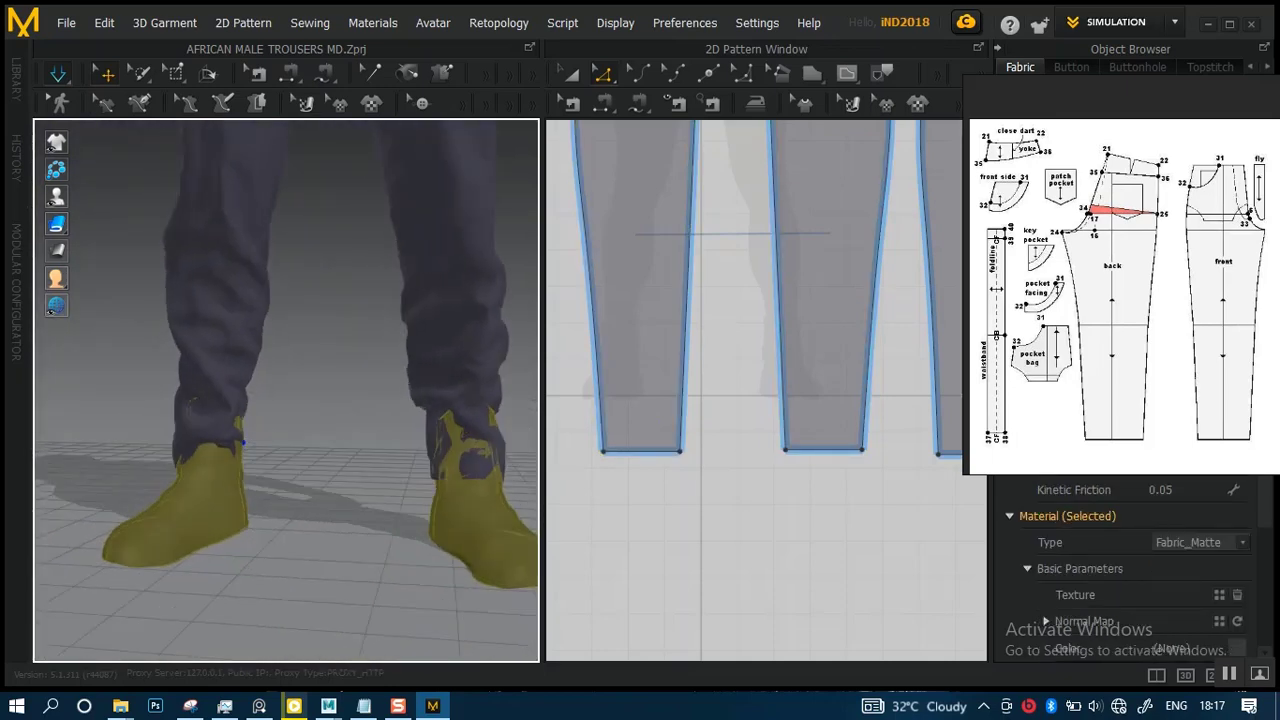
pyautogui.click(288, 352)
pyautogui.moveTo(327, 330); pyautogui.dragTo(275, 413)
pyautogui.moveTo(275, 398); pyautogui.dragTo(262, 410, button='right')
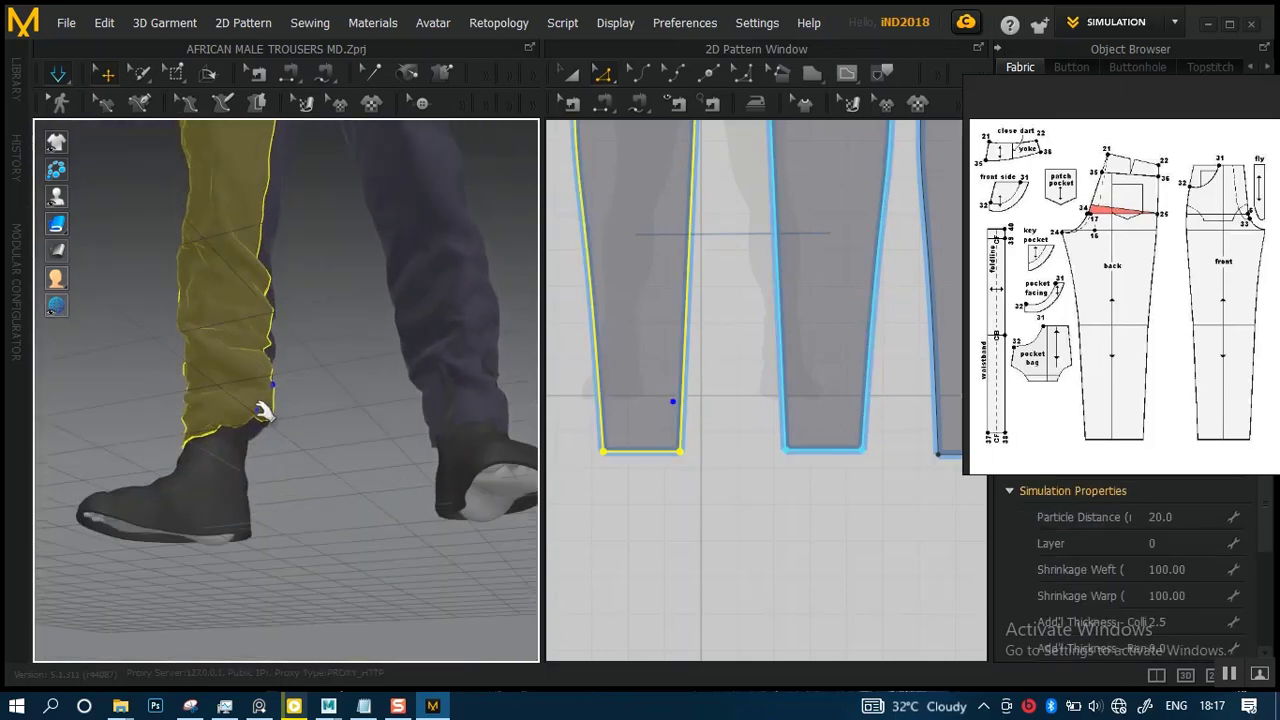
pyautogui.moveTo(327, 467); pyautogui.dragTo(205, 480, button='right')
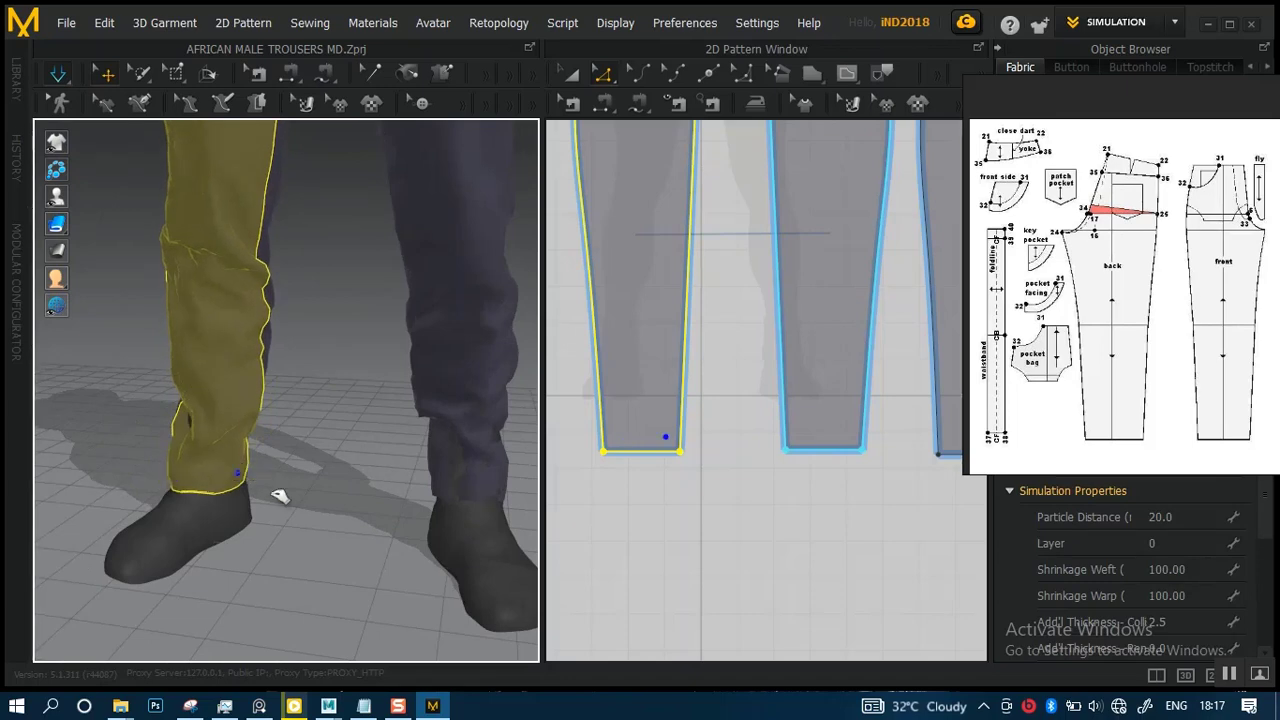
pyautogui.moveTo(287, 502); pyautogui.dragTo(193, 456, button='right')
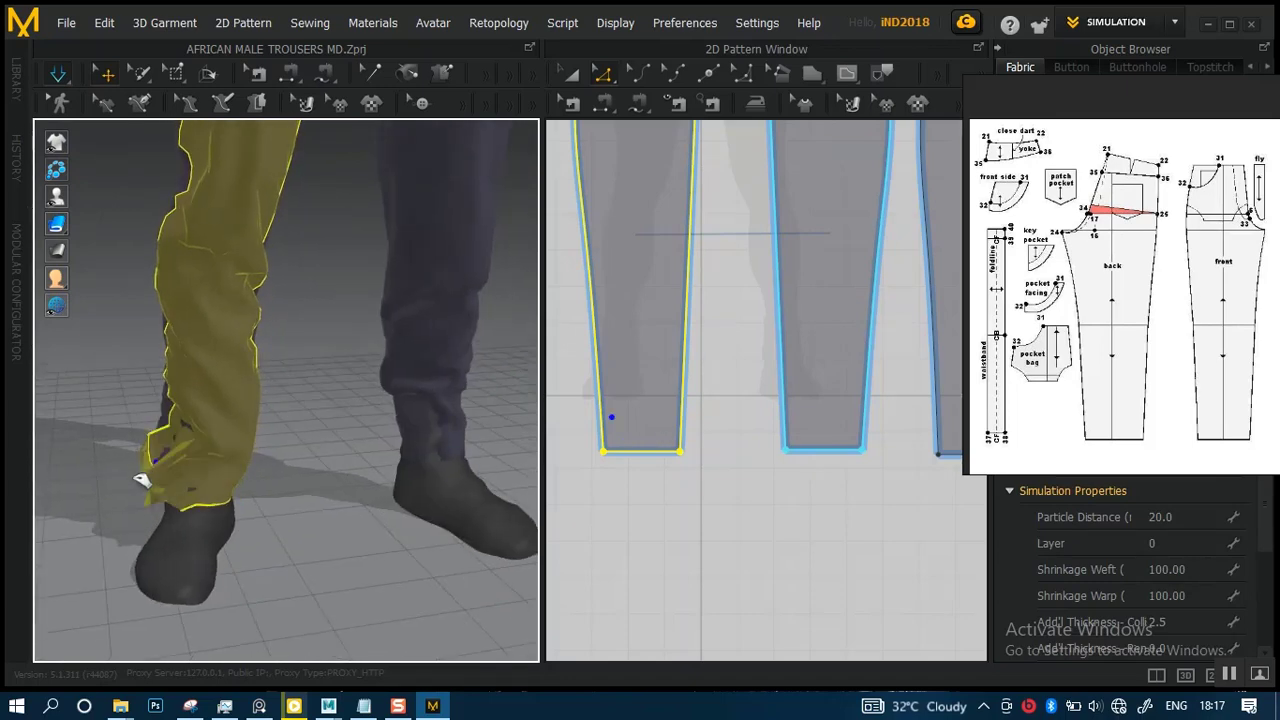
# - Pull the lower-leg fabric of the back and front panels into place around the ankle and deselect the panel
pyautogui.moveTo(316, 428); pyautogui.dragTo(215, 421, button='right')
pyautogui.click(215, 412)
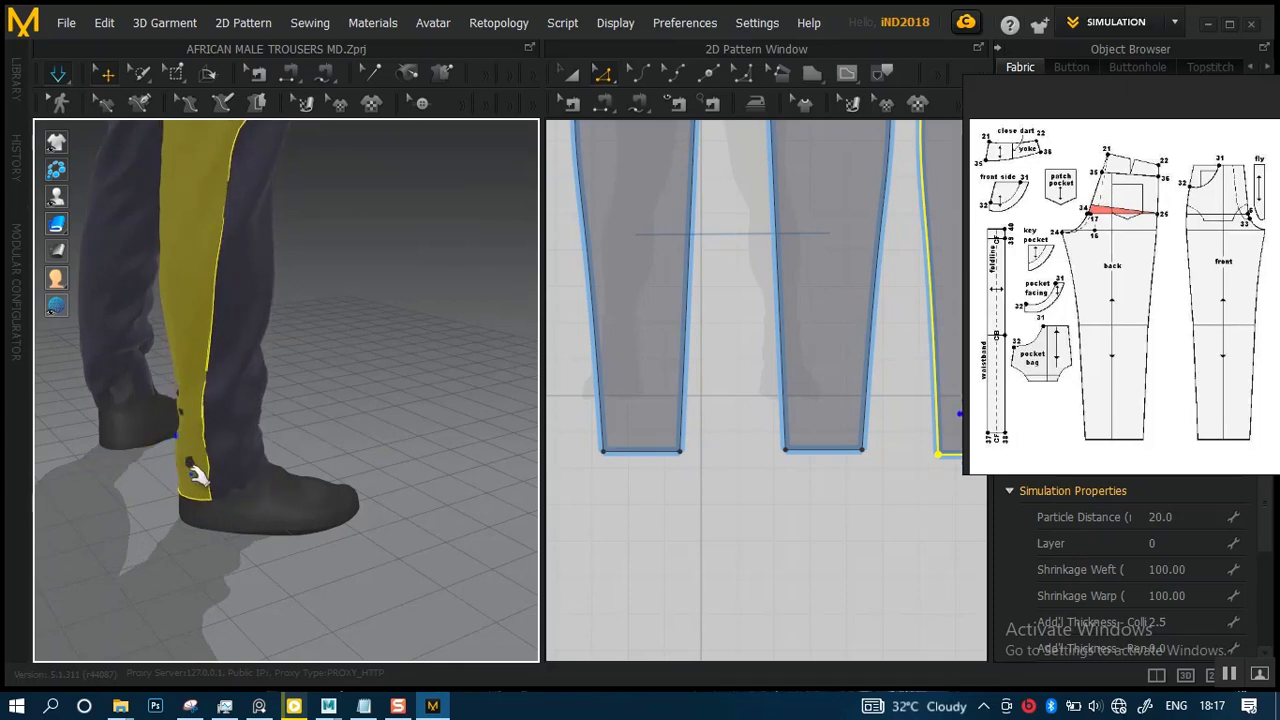
pyautogui.moveTo(345, 437); pyautogui.dragTo(217, 464, button='right')
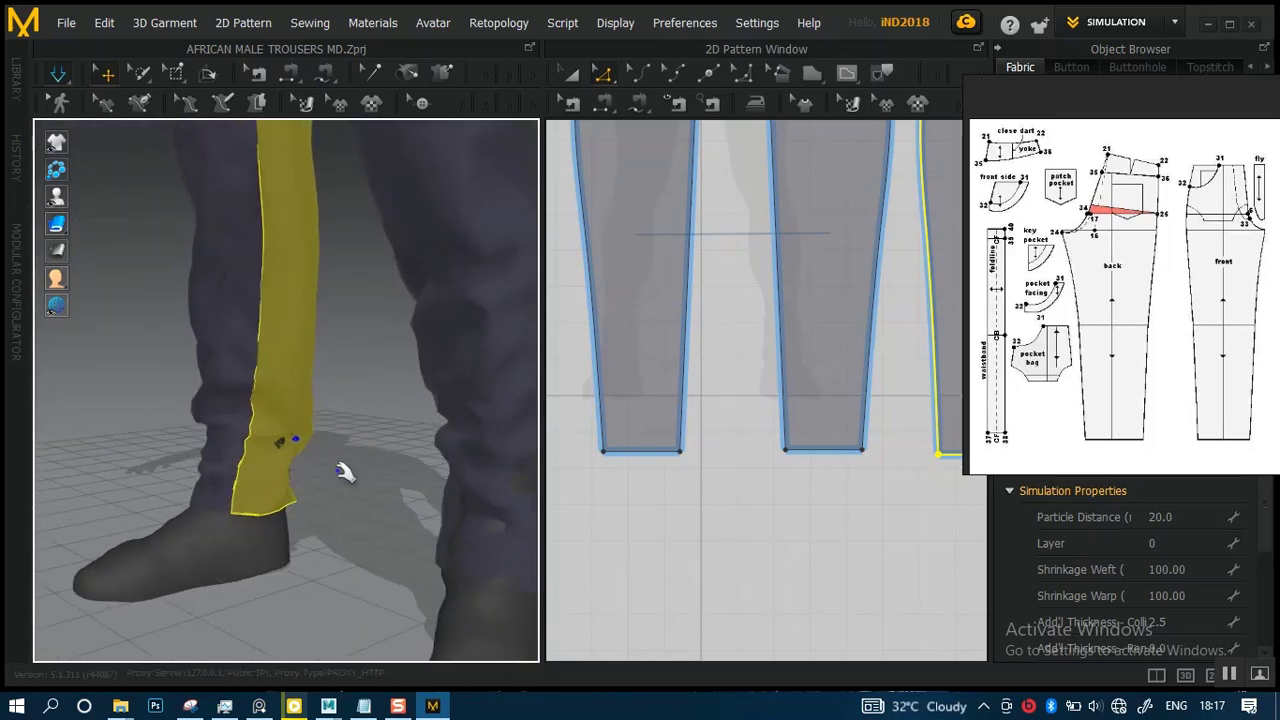
pyautogui.moveTo(308, 492); pyautogui.dragTo(185, 462, button='right')
pyautogui.click(229, 466)
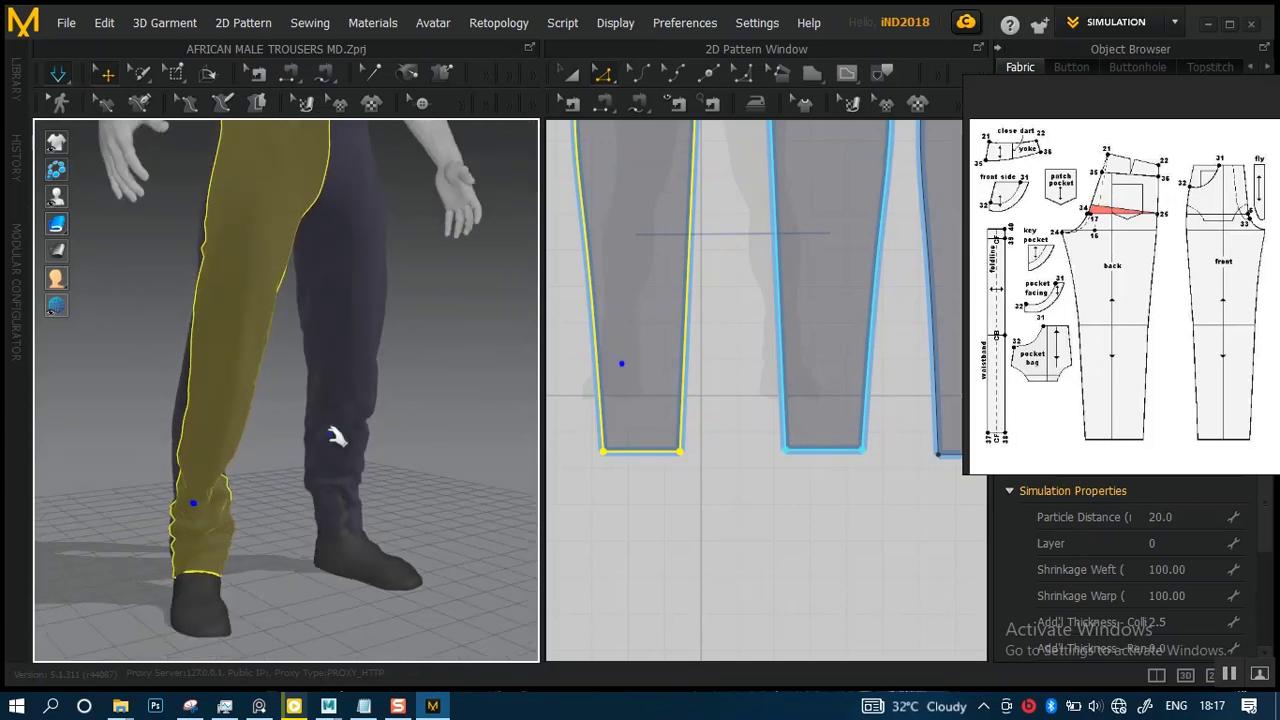
pyautogui.moveTo(343, 437); pyautogui.dragTo(476, 494, button='right')
pyautogui.click(415, 398)
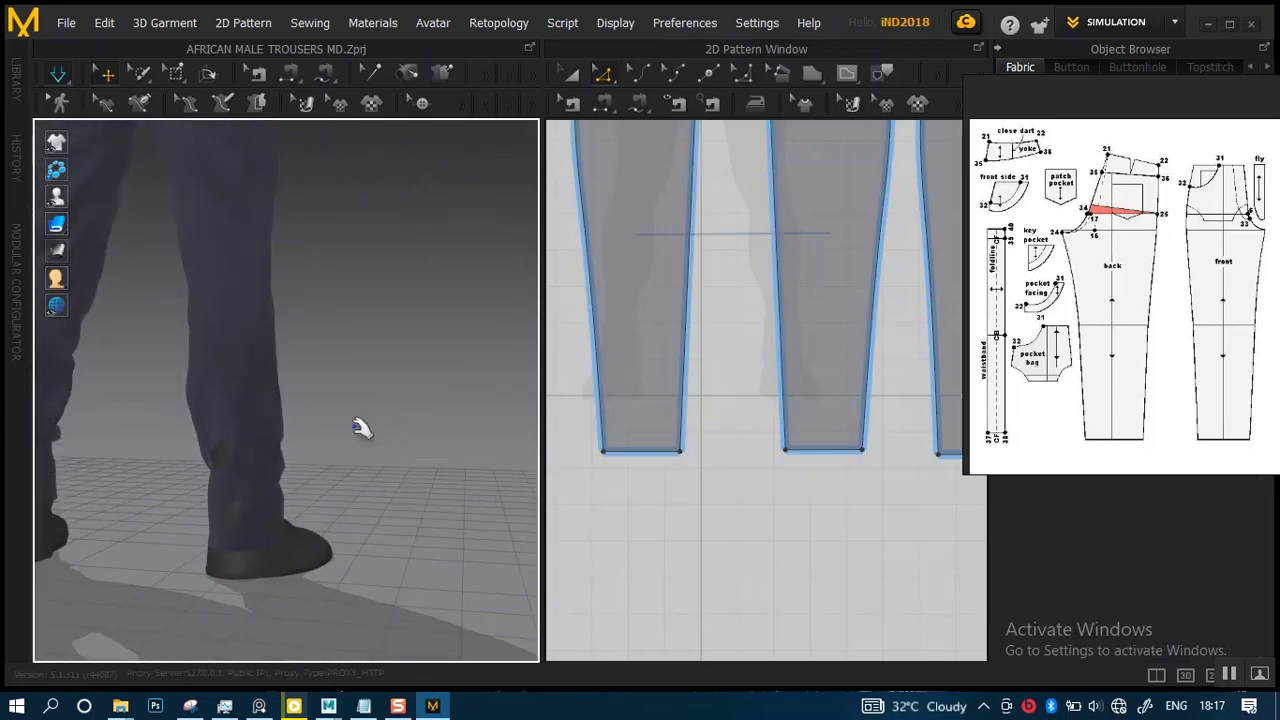
pyautogui.moveTo(363, 428); pyautogui.dragTo(350, 517, button='right')
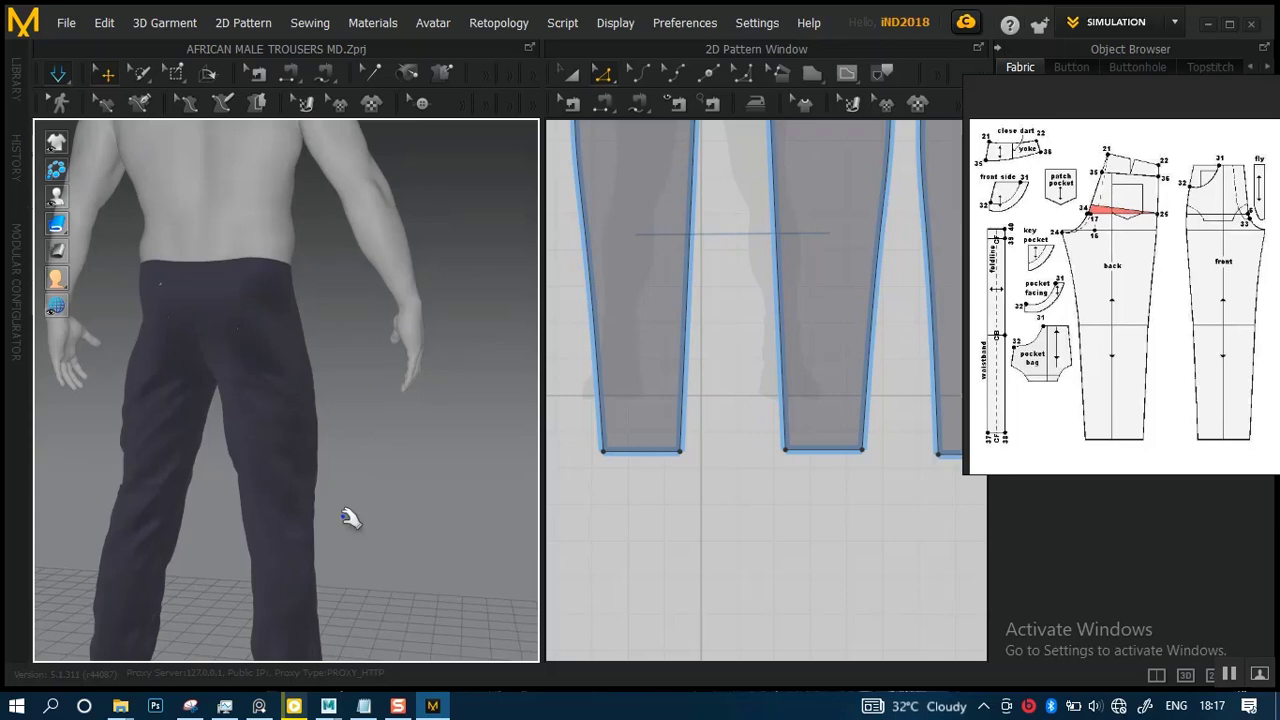
# - Move the pattern reference image off the avatar's properties, set the avatar's Skin Offset to 1.0 mm, and deselect it
pyautogui.click(209, 163)
pyautogui.moveTo(1030, 390); pyautogui.dragTo(544, 415)
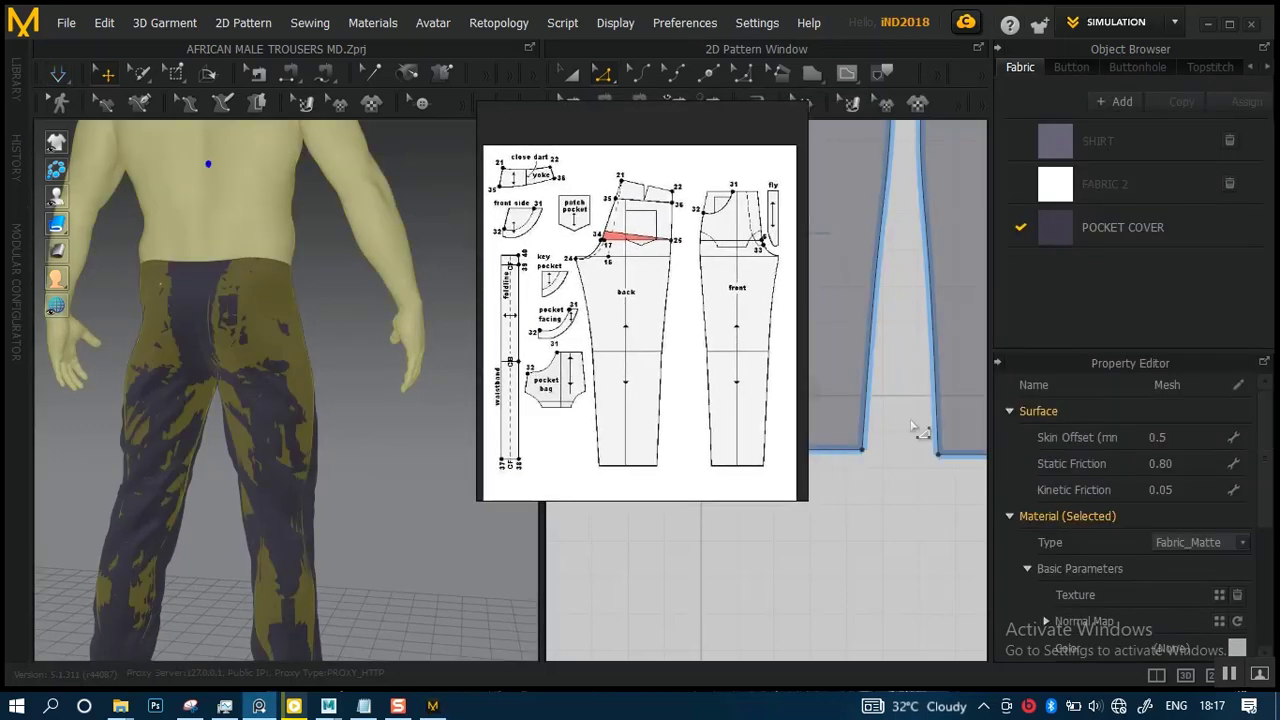
pyautogui.click(1141, 437)
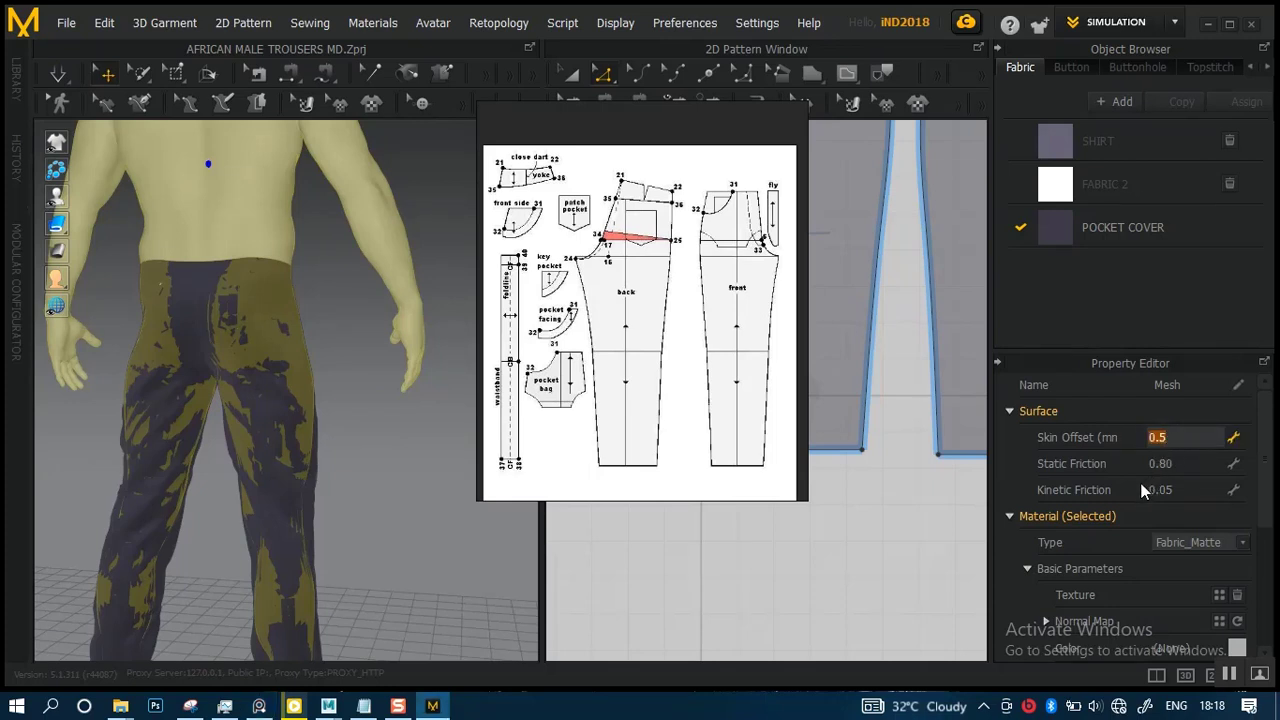
pyautogui.write('1')
pyautogui.press('Return')
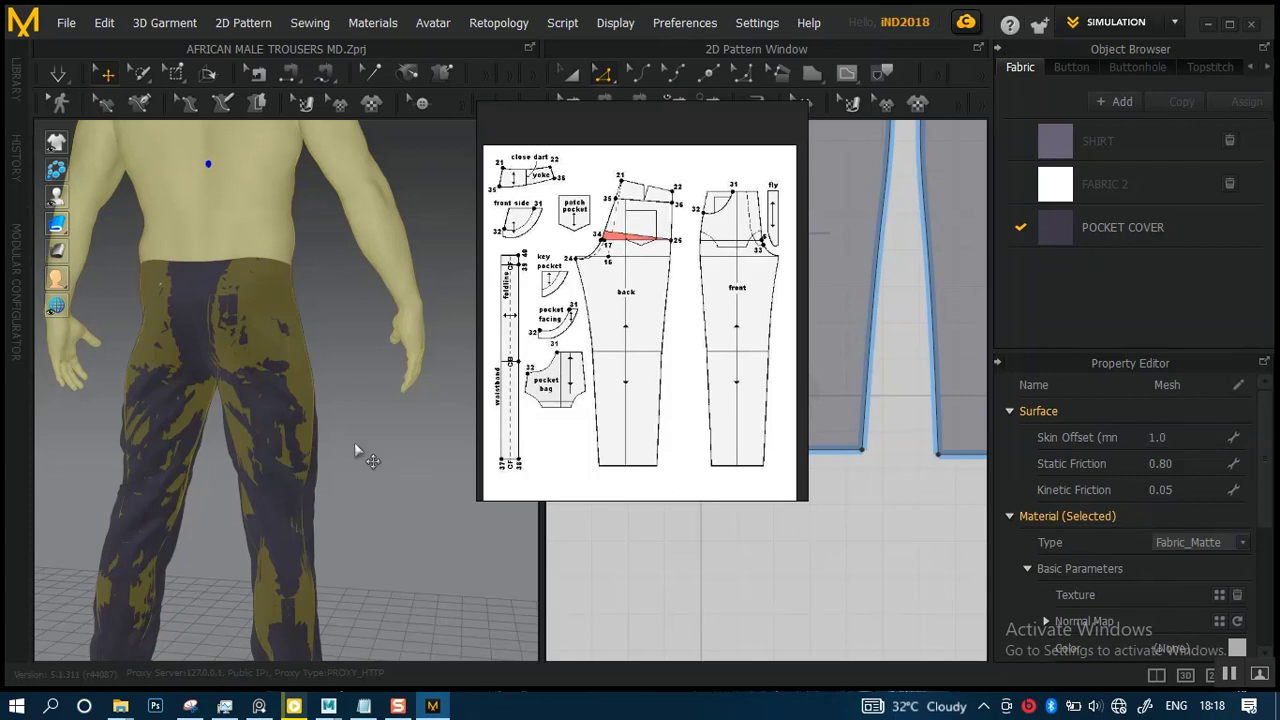
pyautogui.click(340, 479)
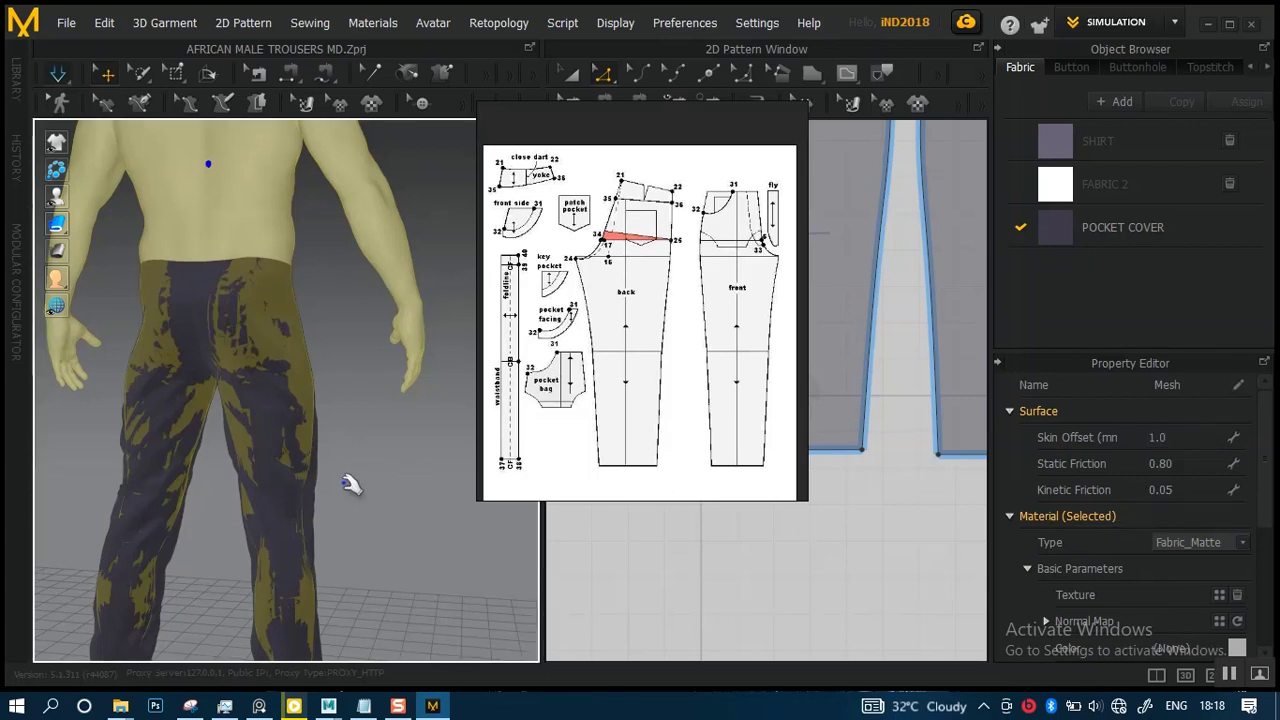
pyautogui.click(370, 483)
# - Inspect the lower legs from several angles and pull the trouser fabric away from the boots at the ankles
pyautogui.moveTo(374, 489); pyautogui.dragTo(280, 491, button='right')
pyautogui.moveTo(280, 491); pyautogui.dragTo(329, 394, button='middle')
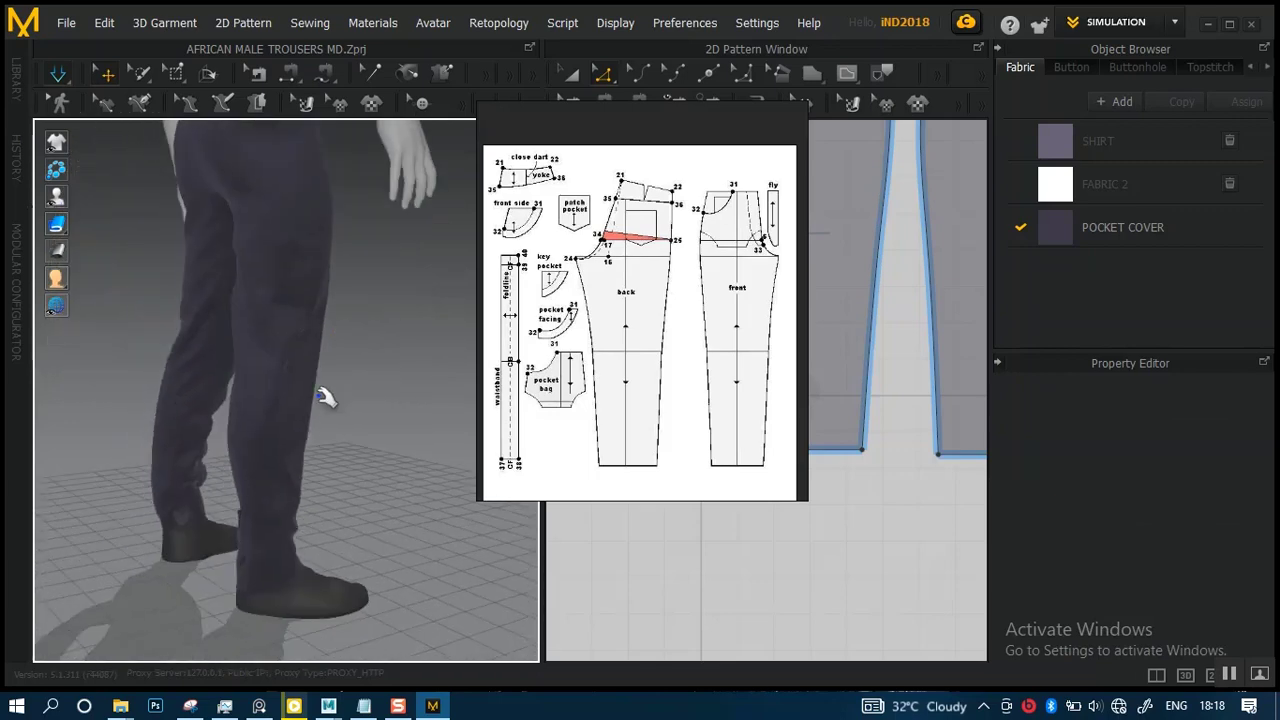
pyautogui.scroll(3, 359, 385)
pyautogui.moveTo(359, 385); pyautogui.dragTo(160, 500, button='right')
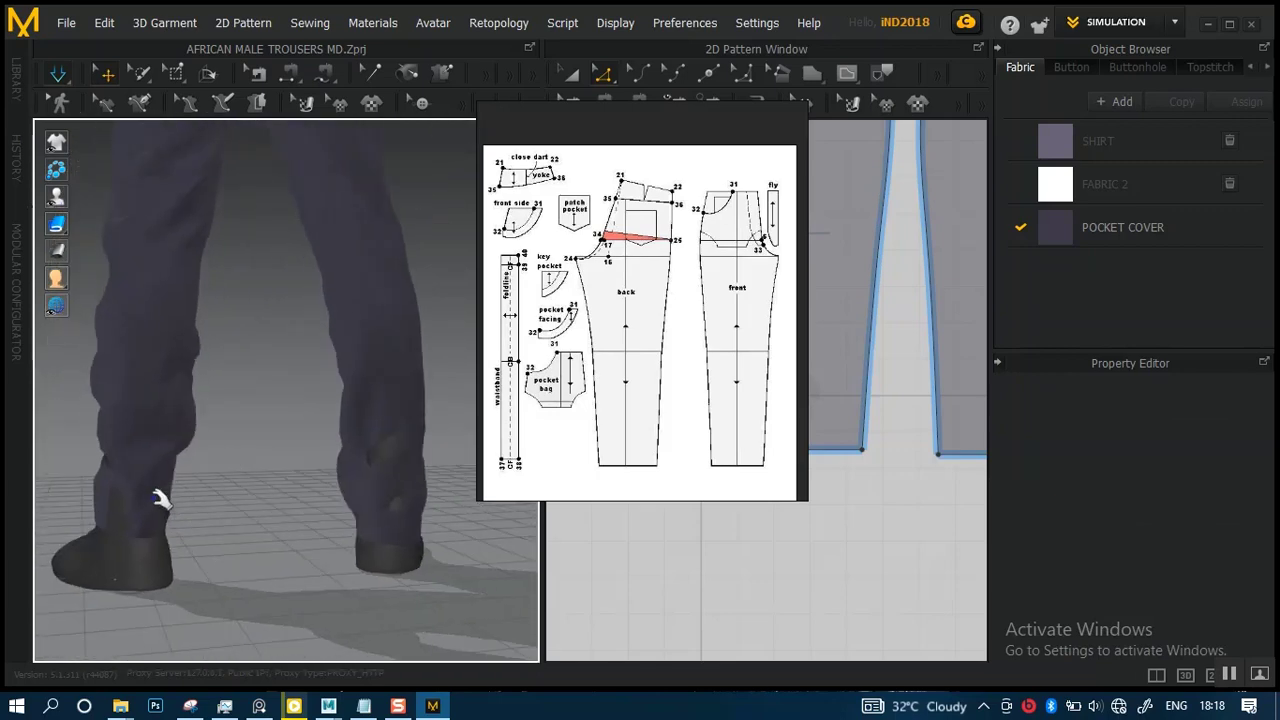
pyautogui.click(199, 500)
pyautogui.moveTo(240, 505); pyautogui.dragTo(152, 482, button='right')
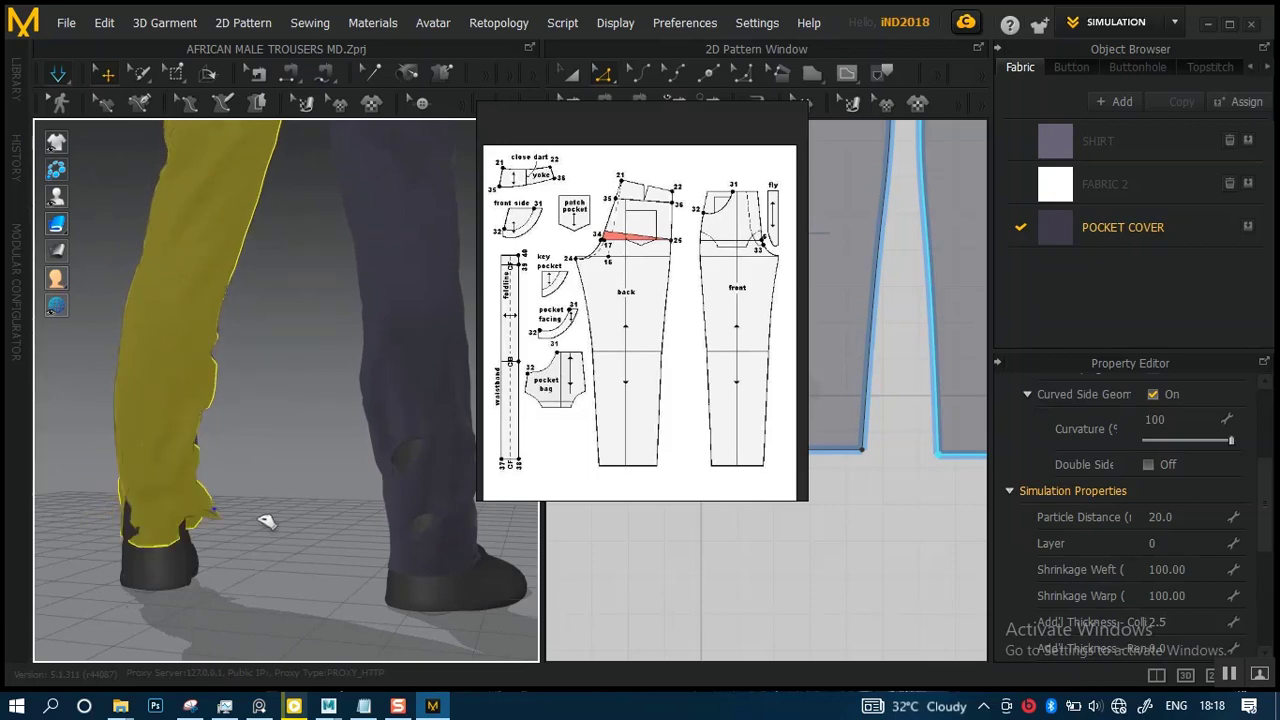
pyautogui.moveTo(263, 528); pyautogui.dragTo(313, 528, button='right')
pyautogui.moveTo(415, 548); pyautogui.dragTo(262, 517, button='right')
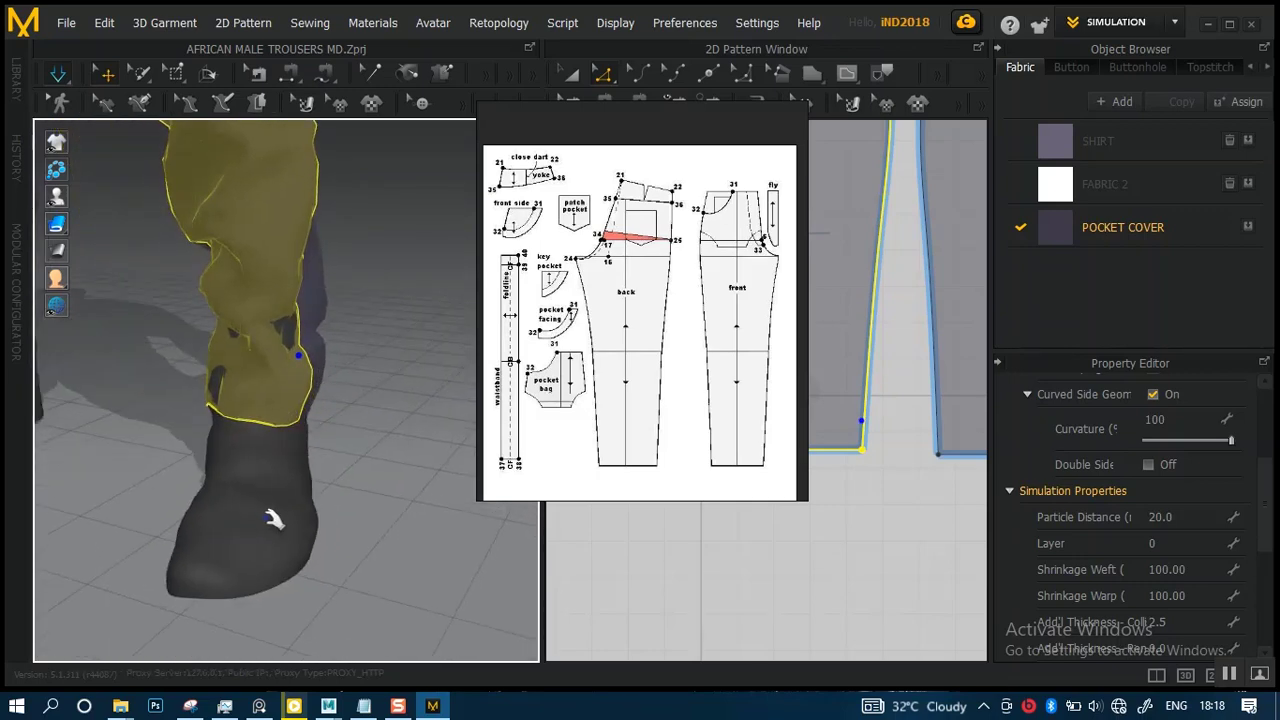
# - Set the avatar's Skin Offset to 2.0 mm, deselect it, and check the hem around the boot
pyautogui.click(274, 519)
pyautogui.scroll(-3, 329, 314)
pyautogui.moveTo(329, 314); pyautogui.dragTo(330, 374, button='right')
pyautogui.scroll(4, 357, 440)
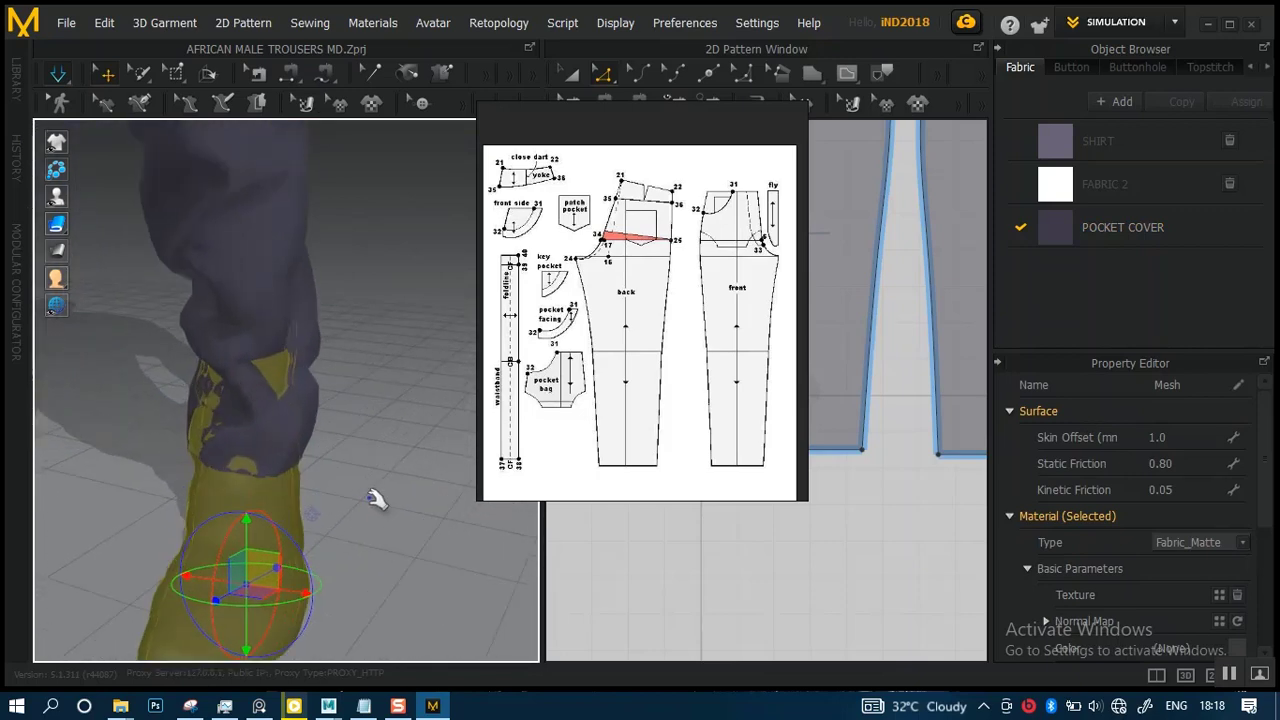
pyautogui.click(1181, 438)
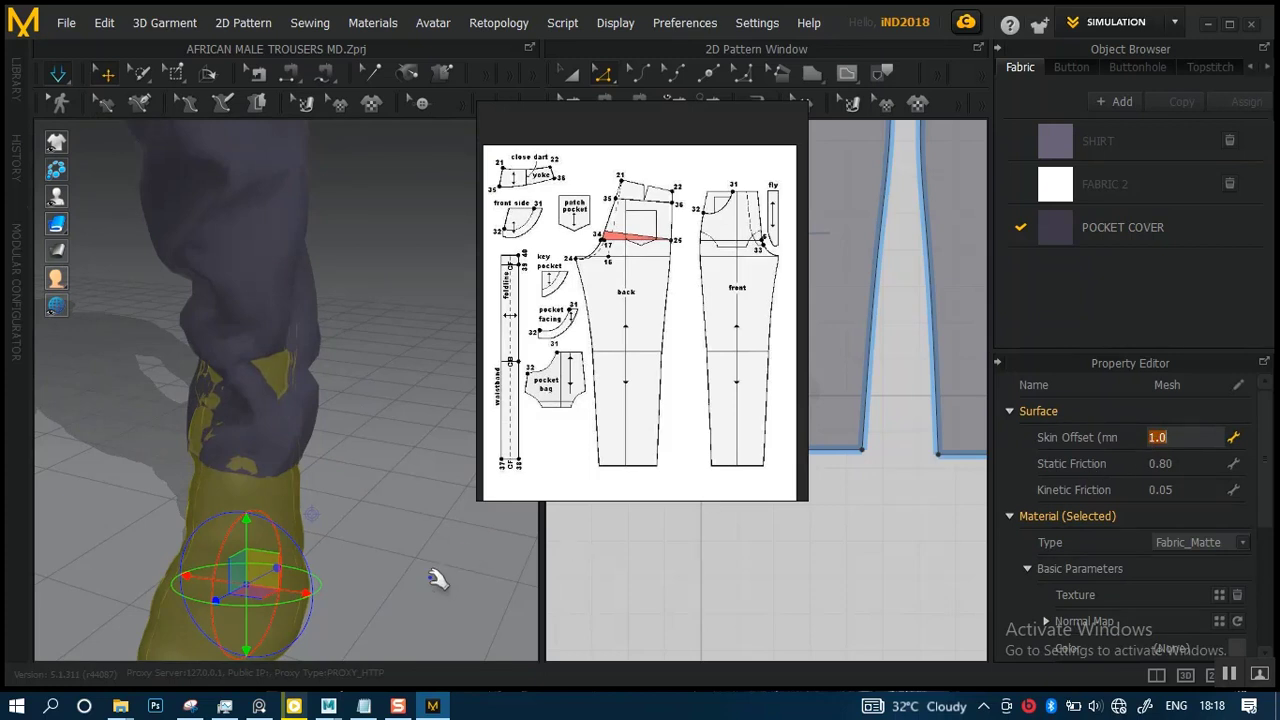
pyautogui.press('Return')
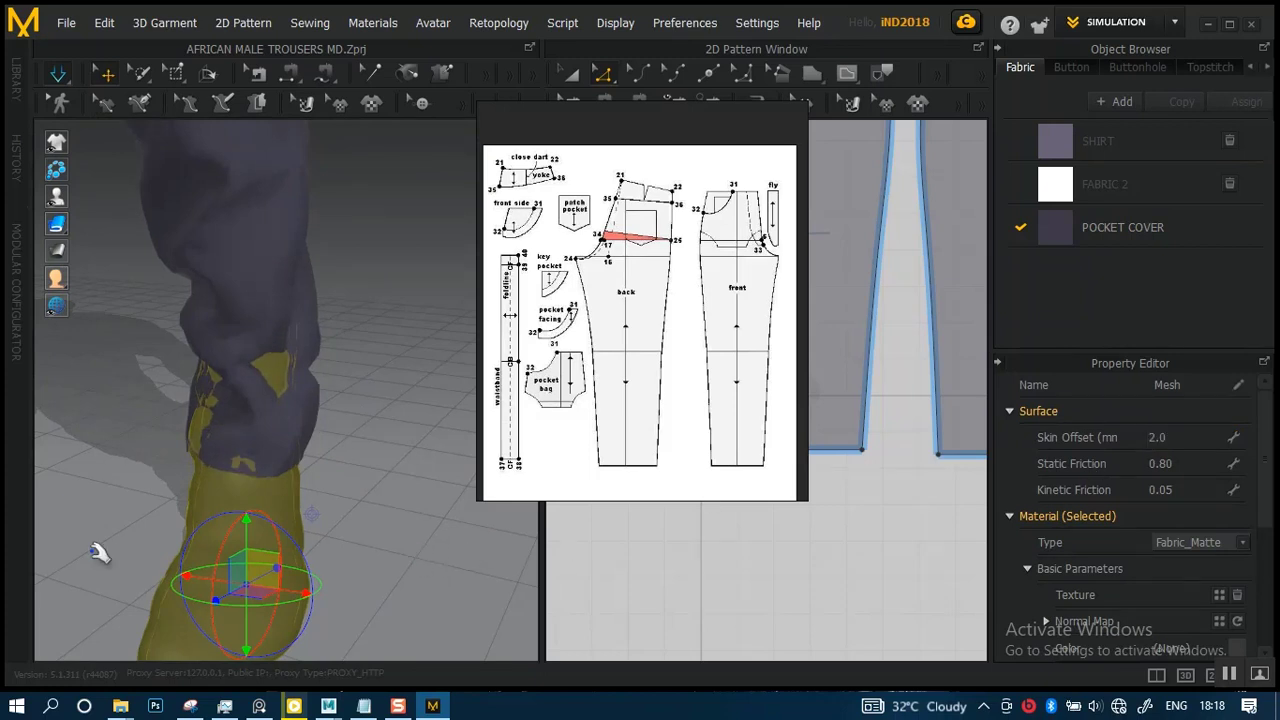
pyautogui.scroll(-4, 314, 491)
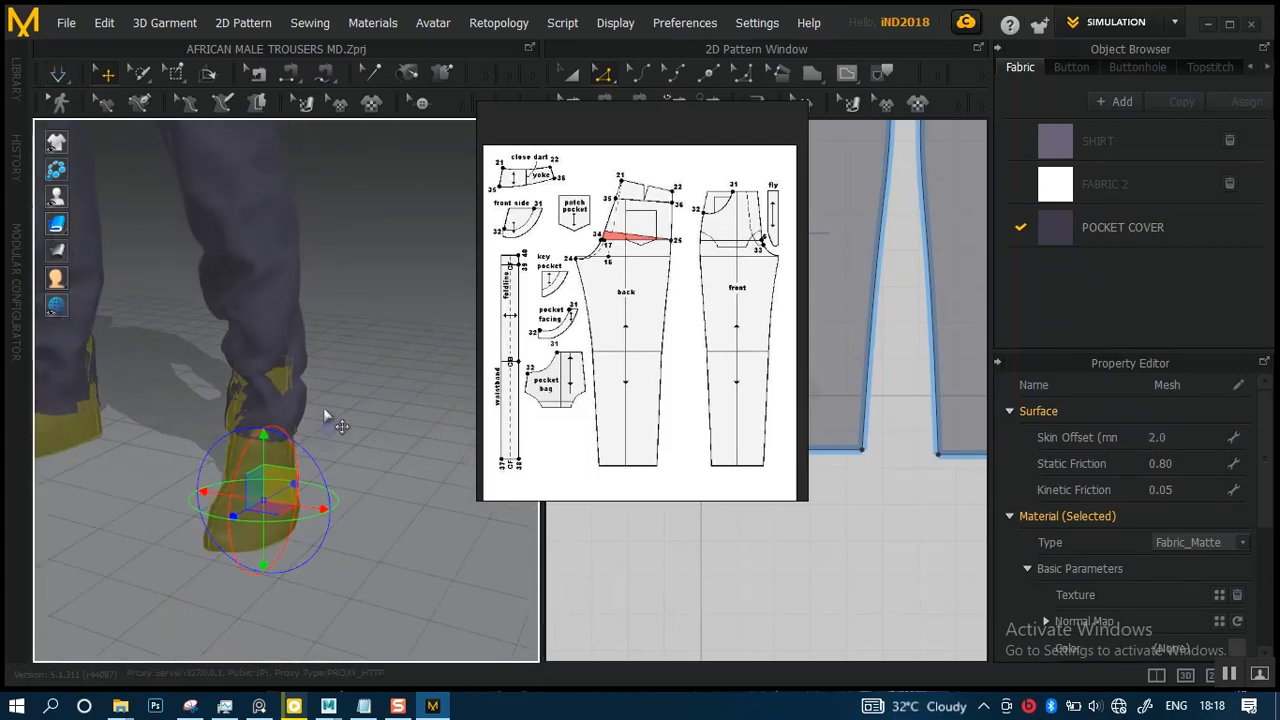
pyautogui.click(355, 297)
pyautogui.moveTo(293, 425); pyautogui.dragTo(333, 435, button='right')
pyautogui.scroll(3, 366, 480)
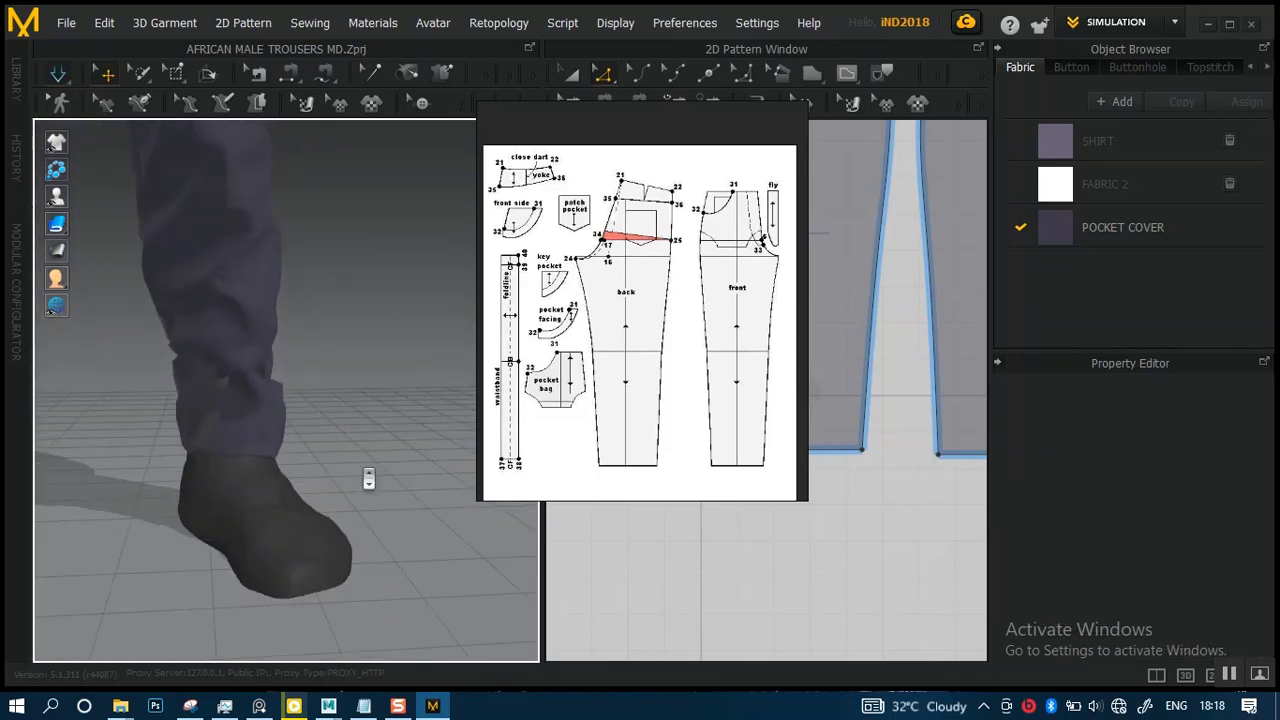
# - Pull the lower-leg panel fabric outward around the boot from the front, side and back, and deselect the panel
pyautogui.scroll(3, 240, 451)
pyautogui.click(112, 521)
pyautogui.moveTo(112, 521); pyautogui.dragTo(381, 447, button='right')
pyautogui.scroll(-5, 381, 447)
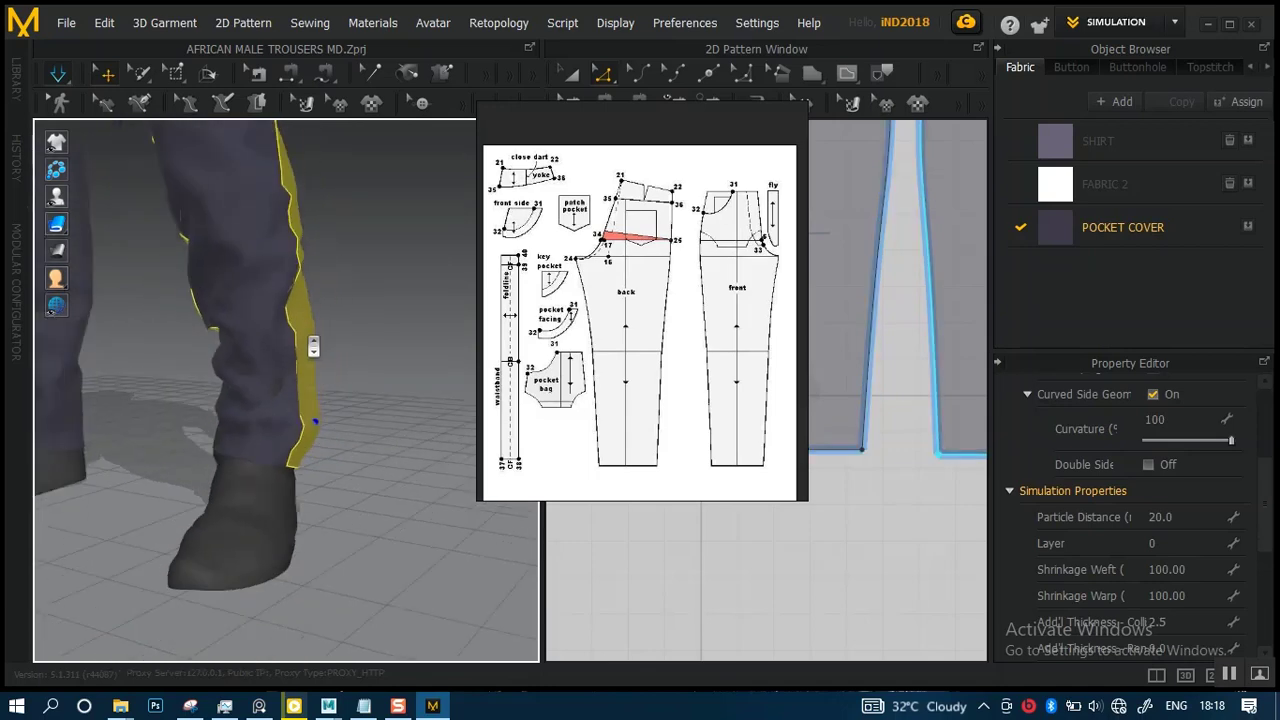
pyautogui.scroll(3, 310, 400)
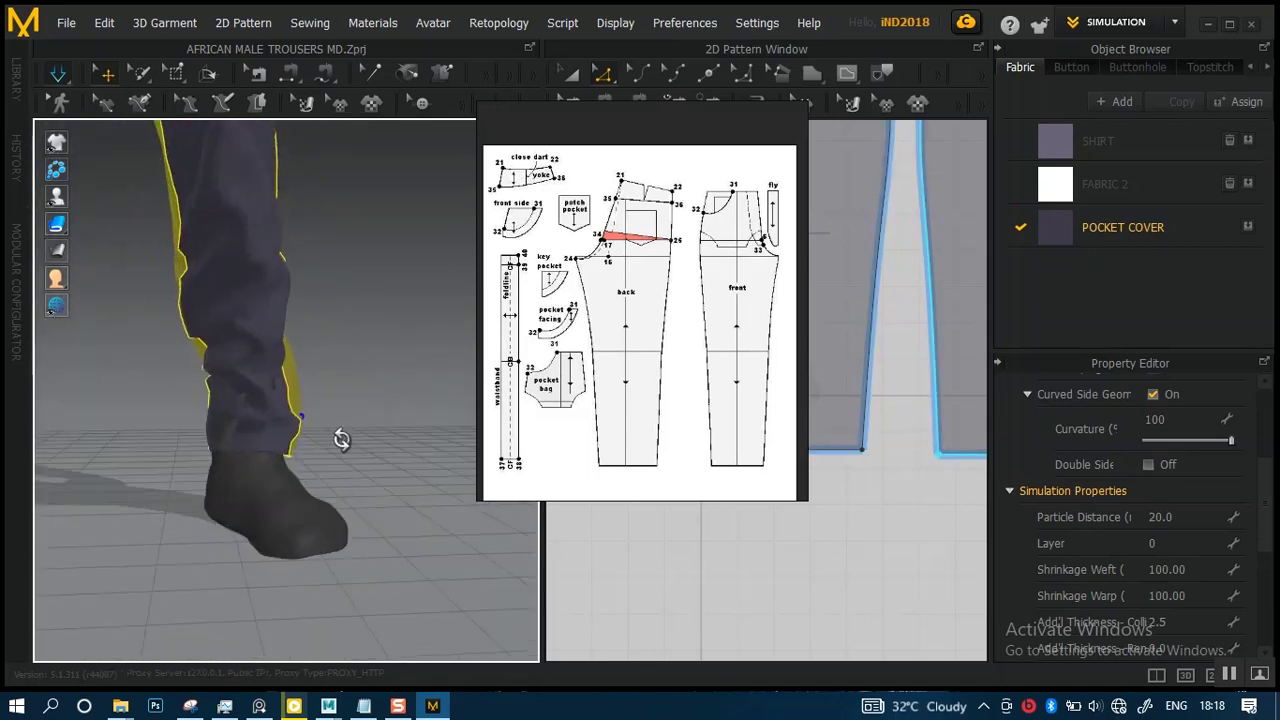
pyautogui.moveTo(212, 440); pyautogui.dragTo(331, 443)
pyautogui.moveTo(349, 414); pyautogui.dragTo(289, 462, button='right')
pyautogui.moveTo(330, 472); pyautogui.dragTo(369, 484)
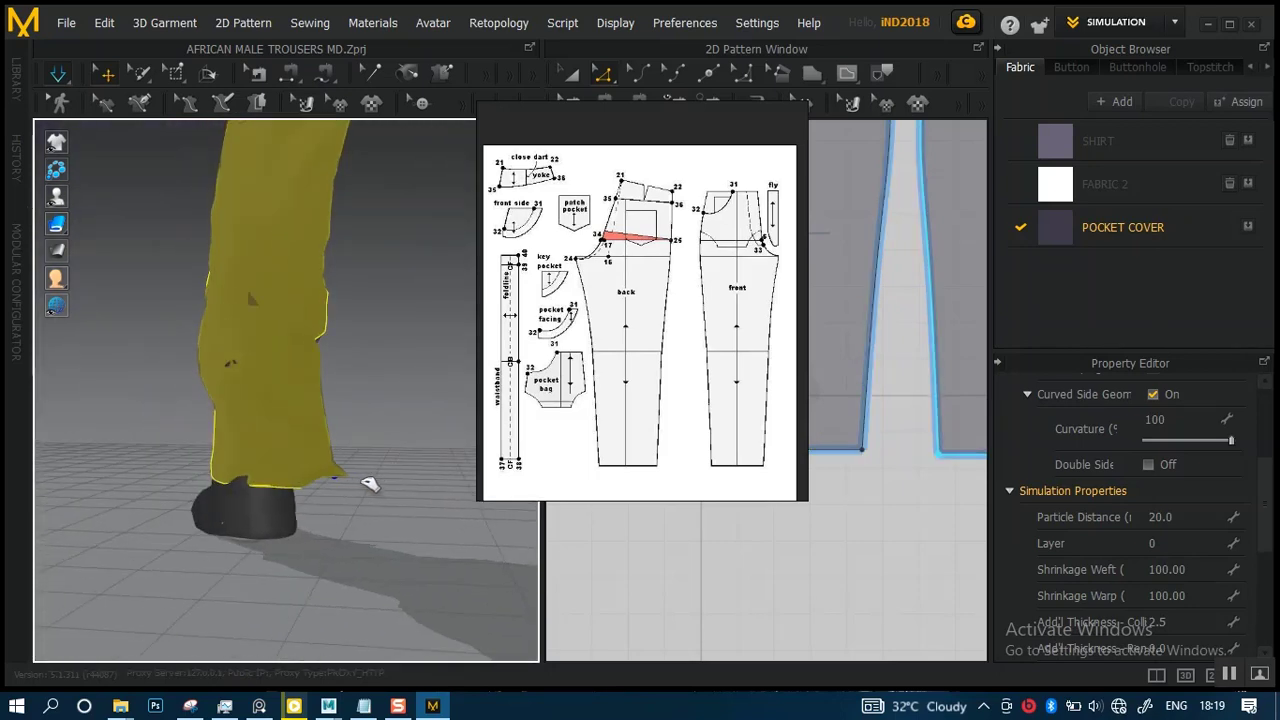
pyautogui.moveTo(345, 465); pyautogui.dragTo(286, 491, button='right')
pyautogui.click(371, 386)
# - Inspect how the trouser legs and hems fall over the boots, up close and at full length
pyautogui.scroll(5, 365, 441)
pyautogui.scroll(3, 286, 491)
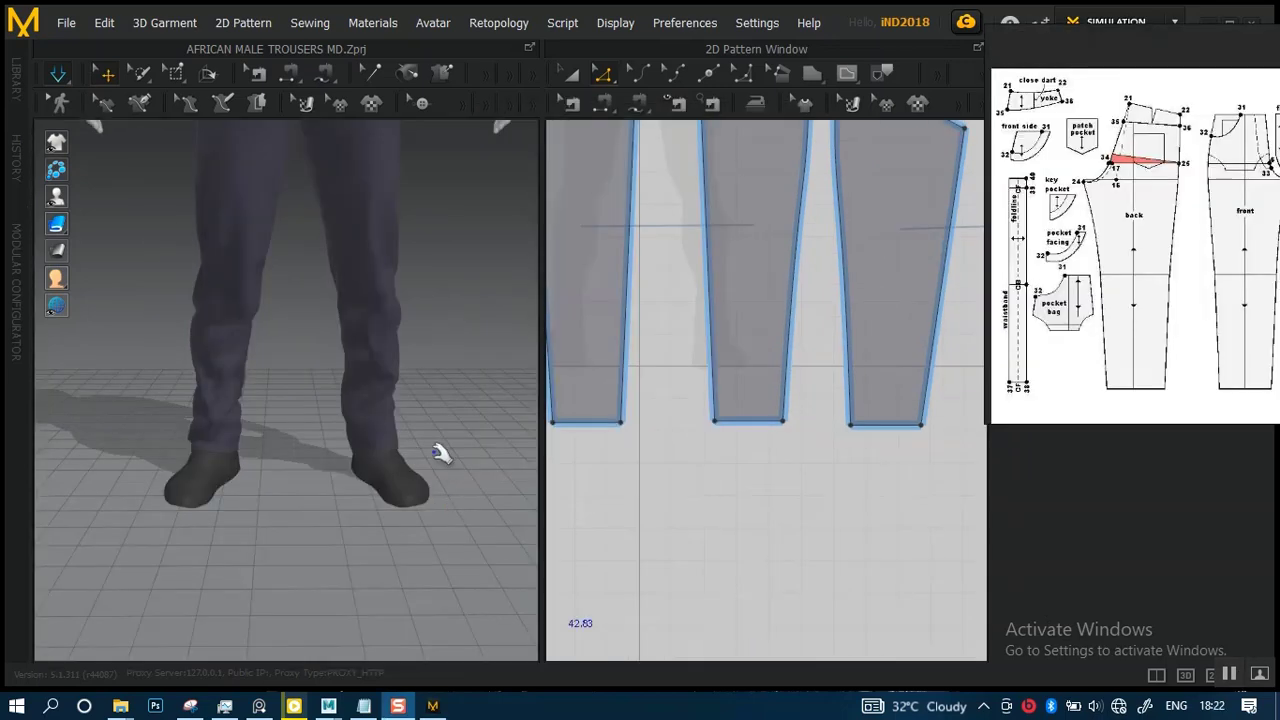
pyautogui.scroll(-3, 363, 423)
pyautogui.scroll(5, 437, 421)
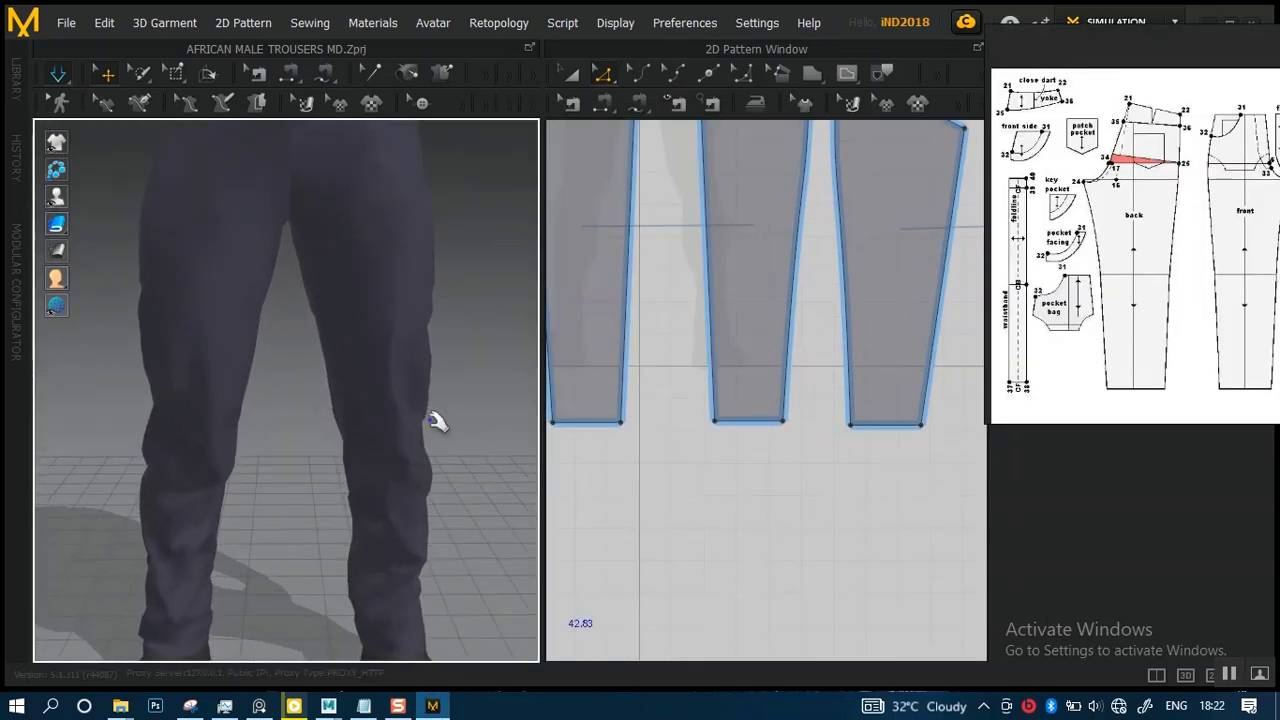
pyautogui.moveTo(437, 421); pyautogui.dragTo(300, 412, button='right')
pyautogui.scroll(-2, 322, 355)
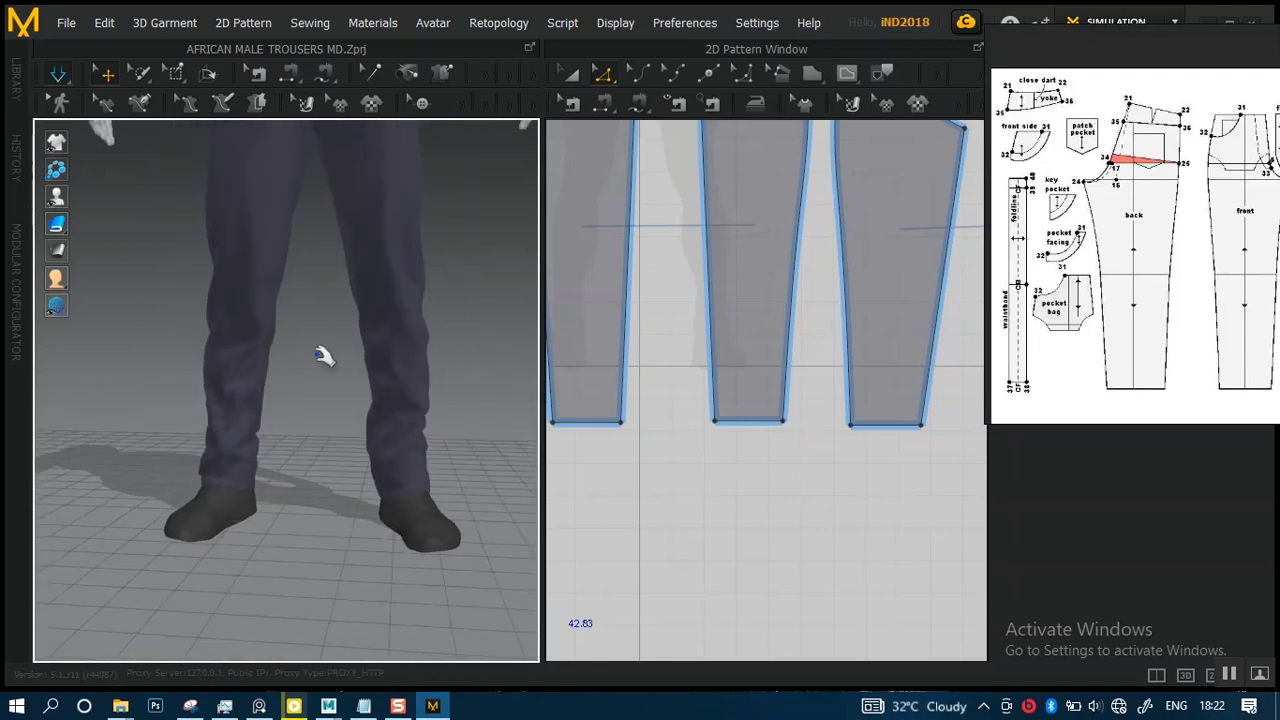
pyautogui.moveTo(355, 378); pyautogui.dragTo(352, 471, button='right')
pyautogui.moveTo(343, 409)
pyautogui.mouseDown(button='right')
pyautogui.moveTo(316, 440)
pyautogui.moveTo(343, 409)
pyautogui.moveTo(226, 397)
pyautogui.moveTo(333, 414)
pyautogui.mouseUp(button='right')
pyautogui.scroll(3, 327, 461)
pyautogui.scroll(-3, 360, 457)
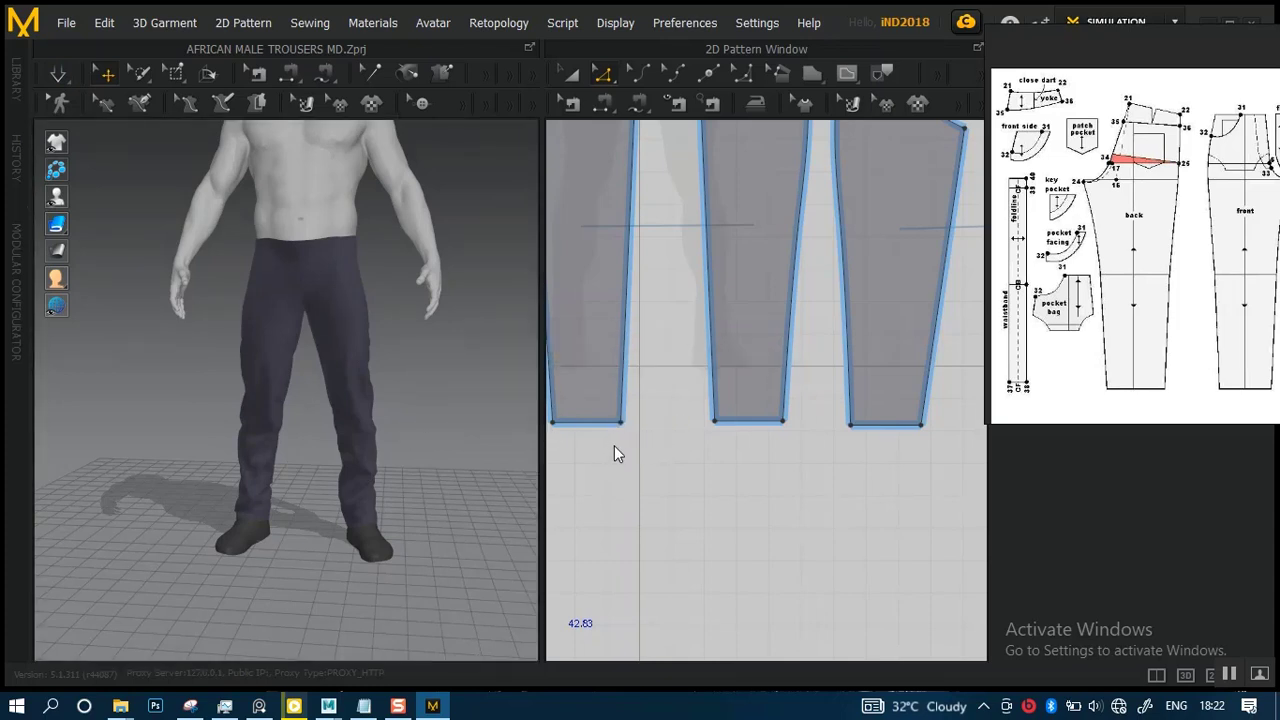
# - Examine the trousers' waist, hips and crotch on the avatar together with the matching front panels in the pattern layout
pyautogui.scroll(6, 367, 420)
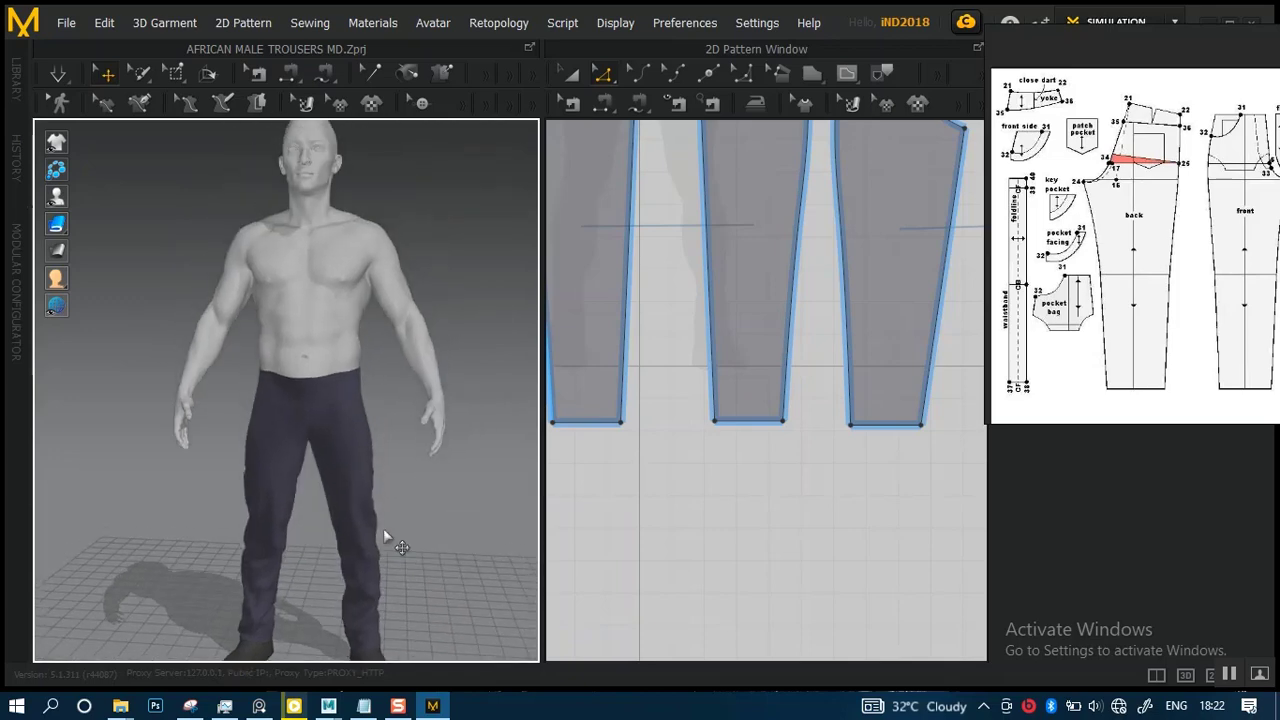
pyautogui.moveTo(406, 438); pyautogui.dragTo(360, 408, button='middle')
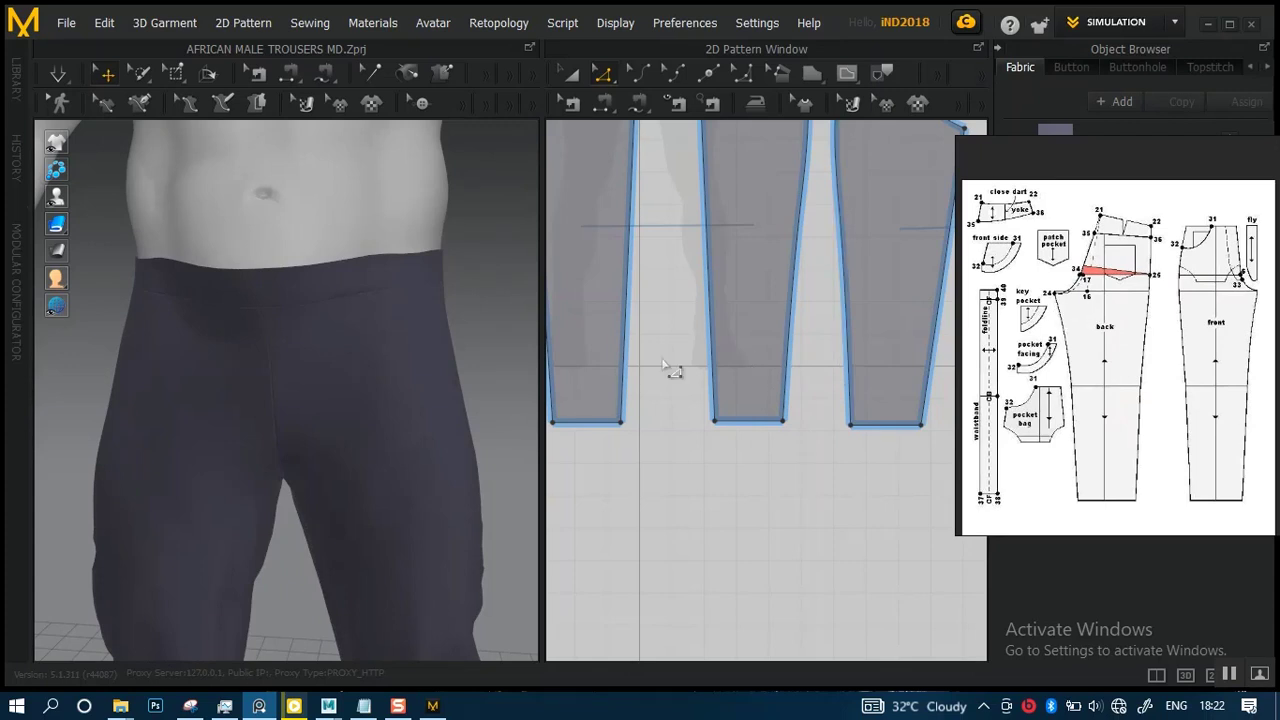
pyautogui.moveTo(350, 411); pyautogui.dragTo(303, 389, button='right')
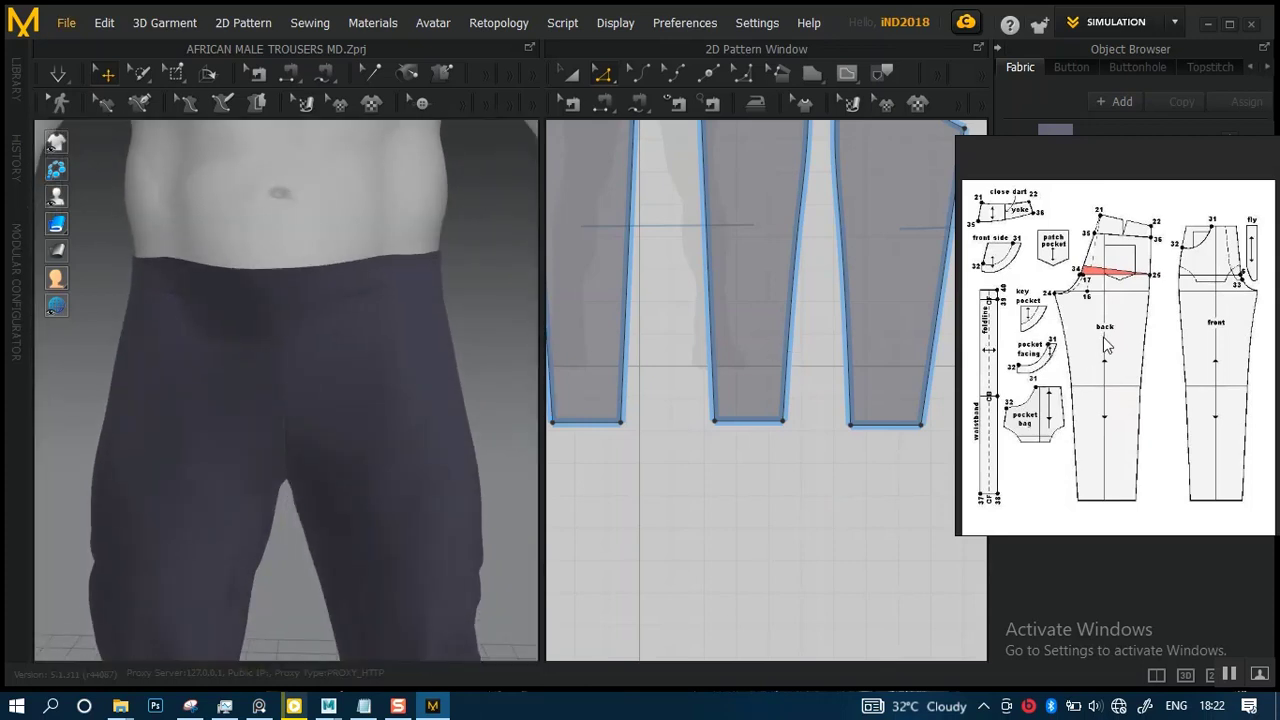
pyautogui.scroll(-4, 409, 357)
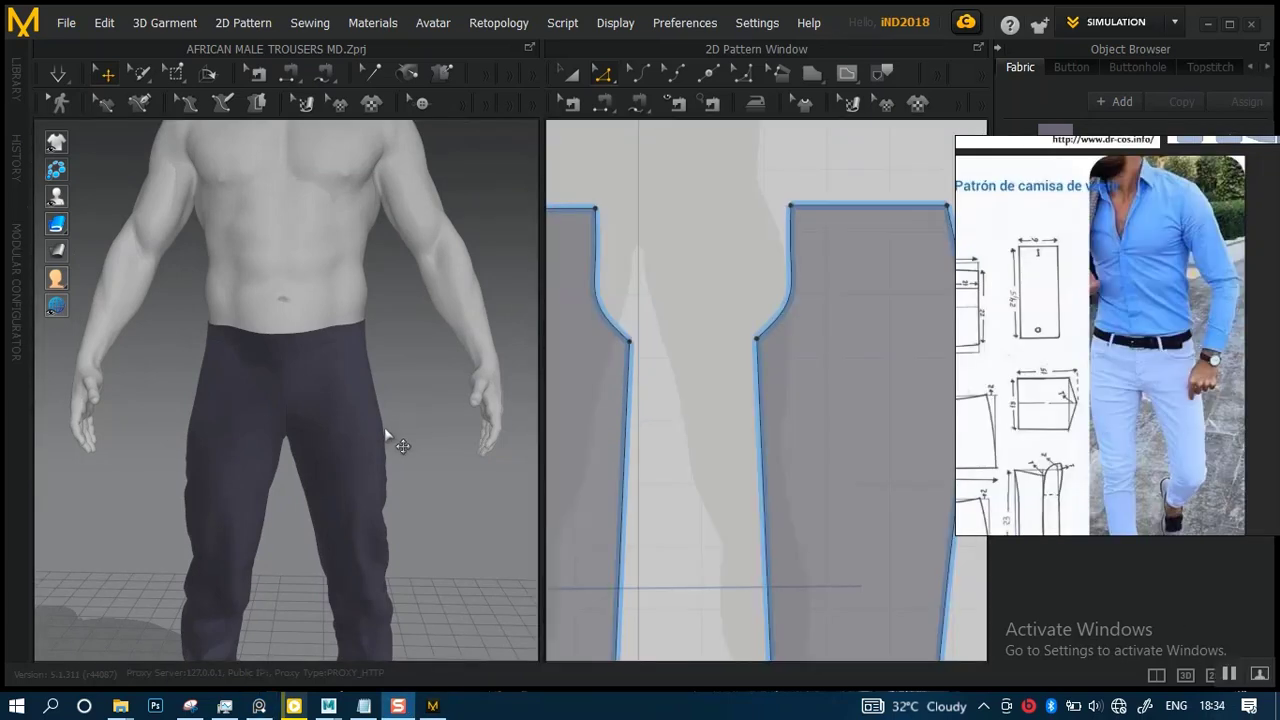
pyautogui.scroll(-5, 384, 427)
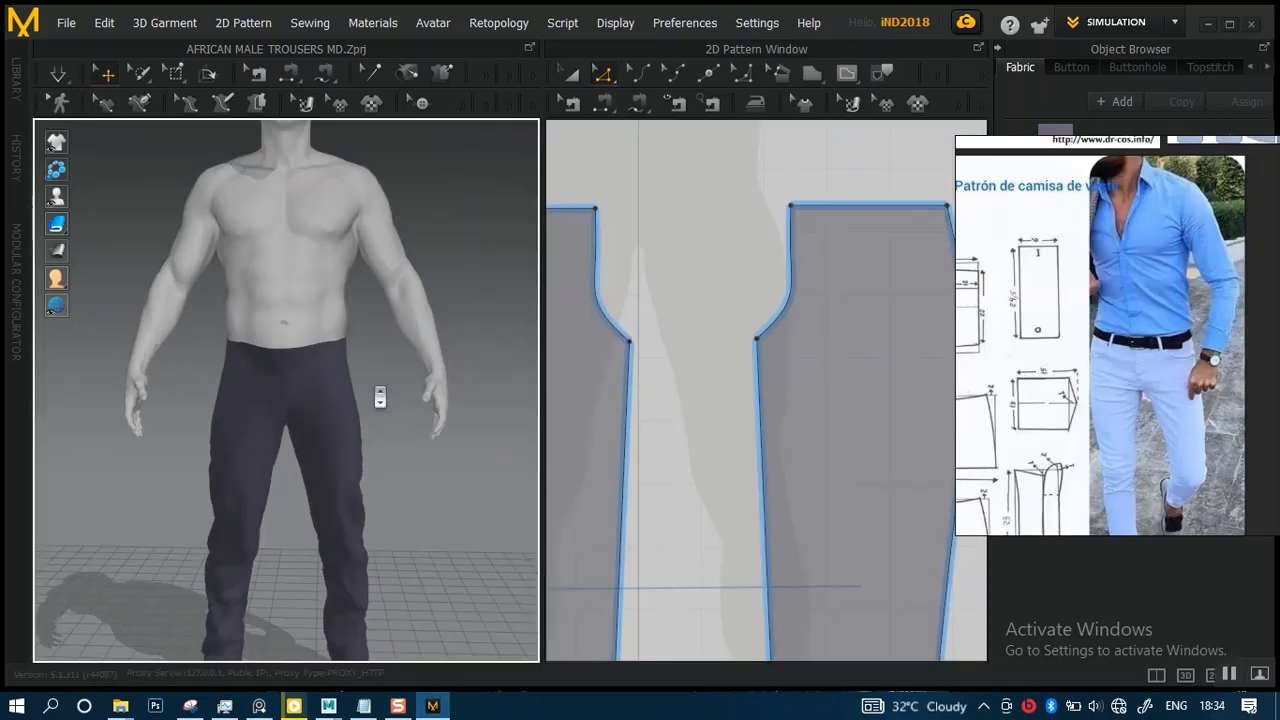
pyautogui.scroll(3, 371, 405)
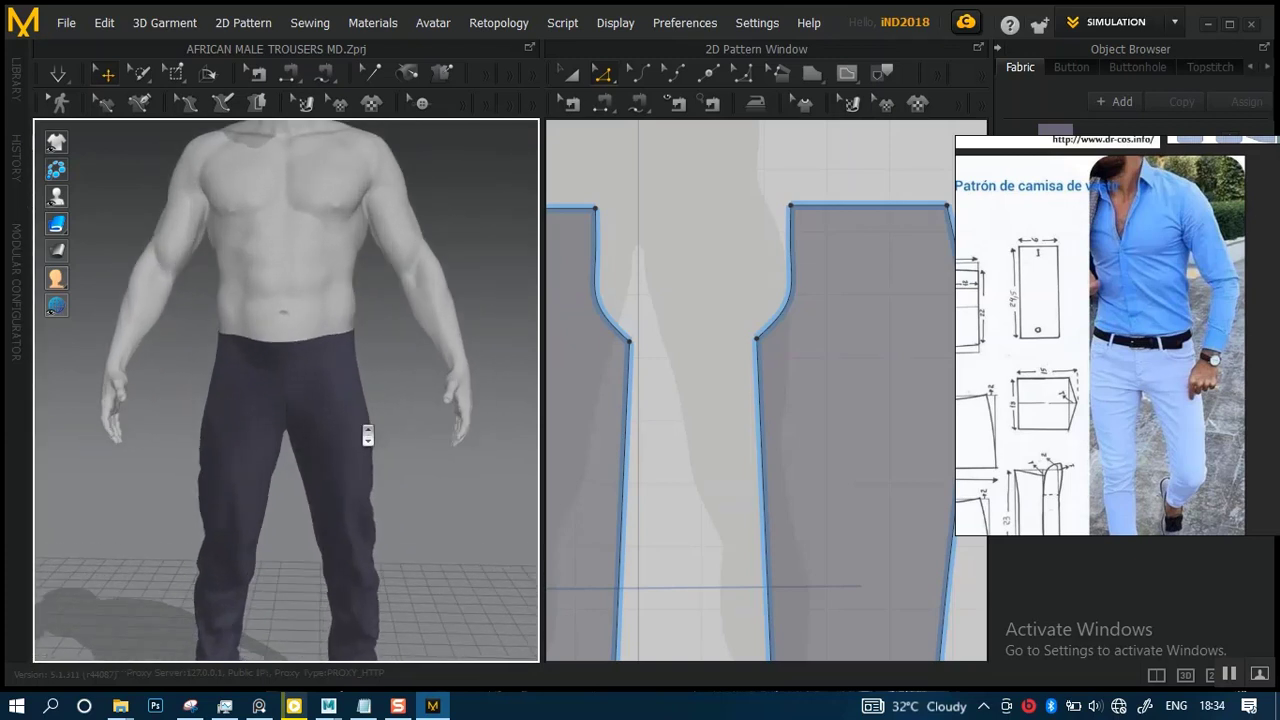
pyautogui.scroll(-3, 770, 408)
pyautogui.moveTo(663, 363); pyautogui.dragTo(723, 374, button='middle')
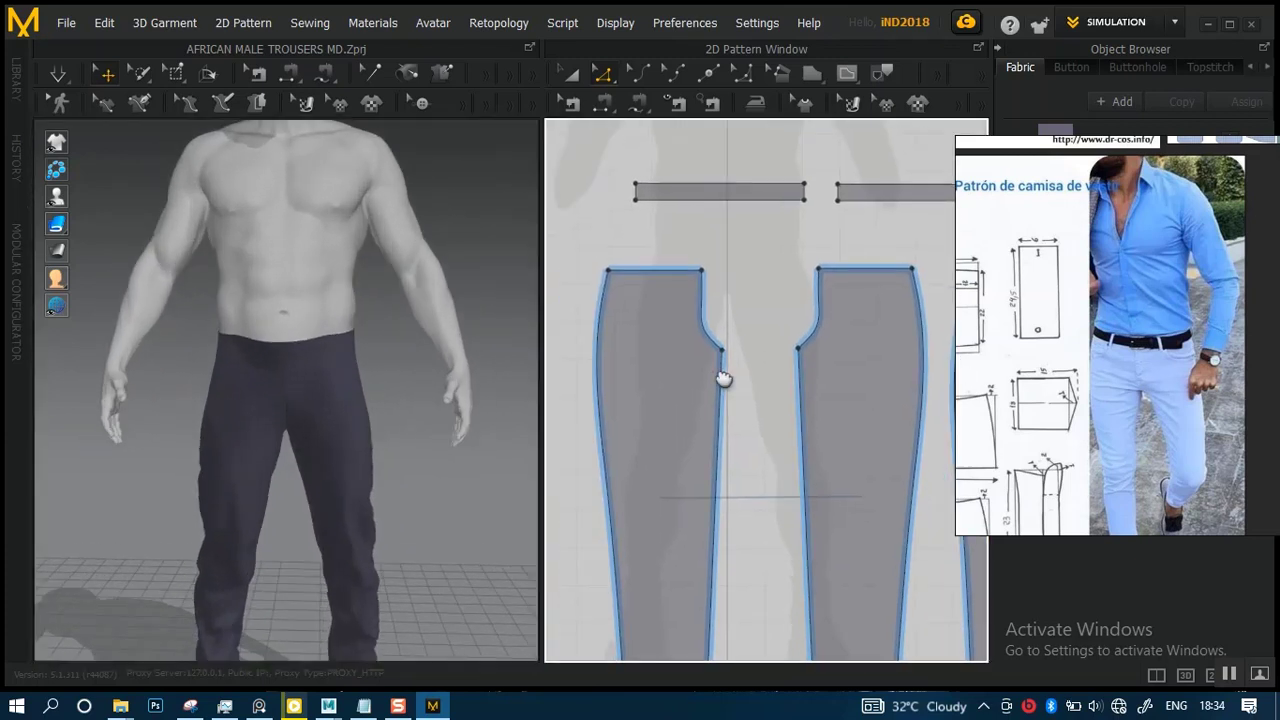
pyautogui.scroll(5, 337, 477)
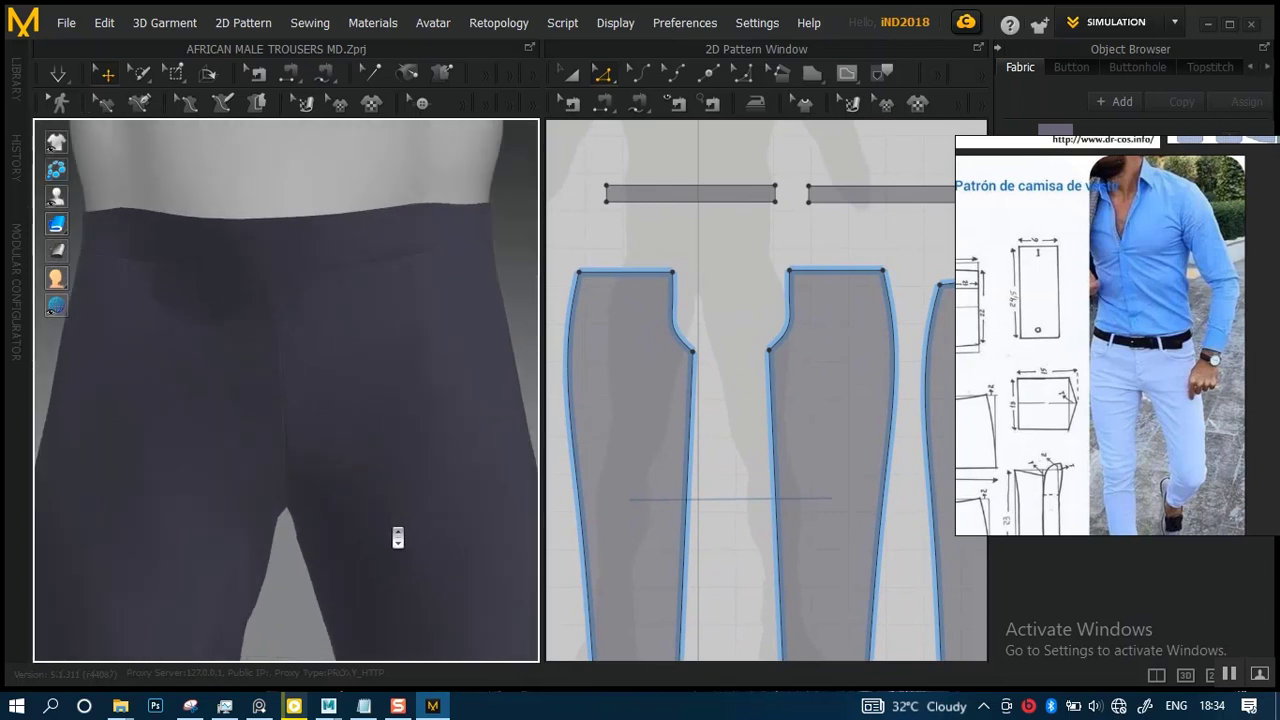
pyautogui.scroll(-2, 394, 537)
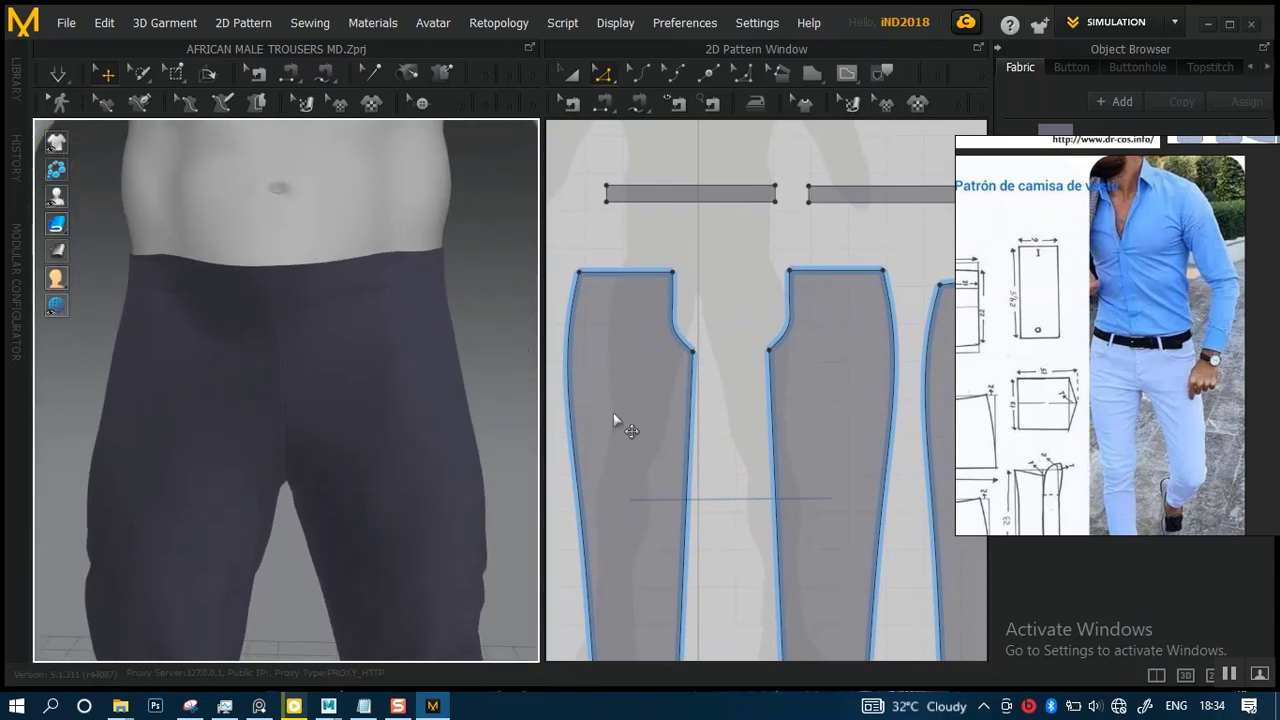
# - Examine the waist edge and crotch curve of the front trouser panel in the pattern layout
pyautogui.scroll(2, 760, 380)
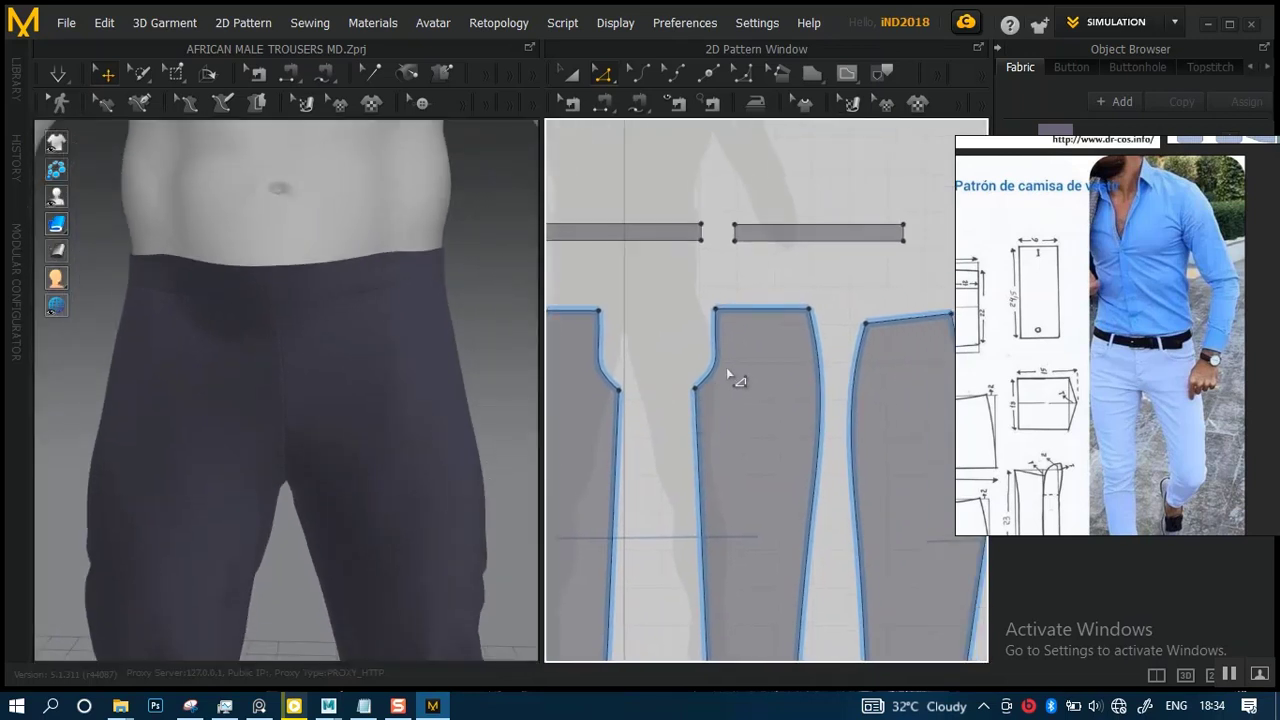
pyautogui.scroll(1, 724, 400)
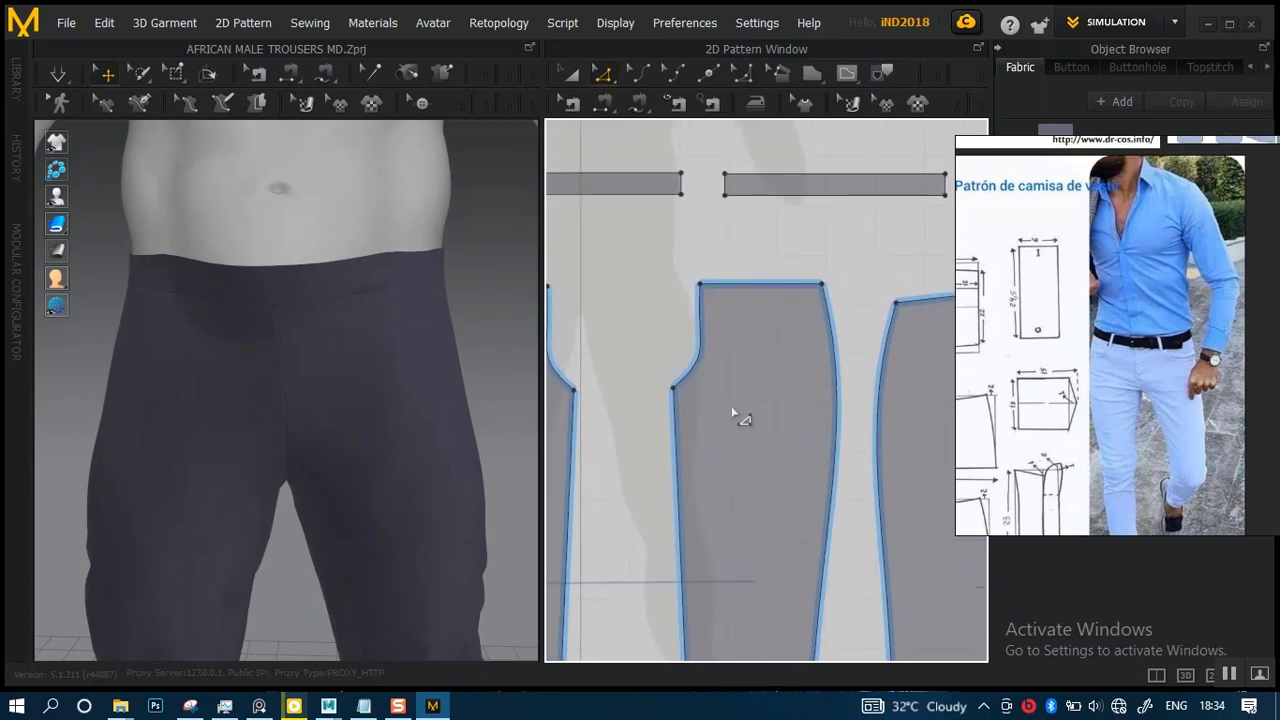
pyautogui.scroll(3, 735, 400)
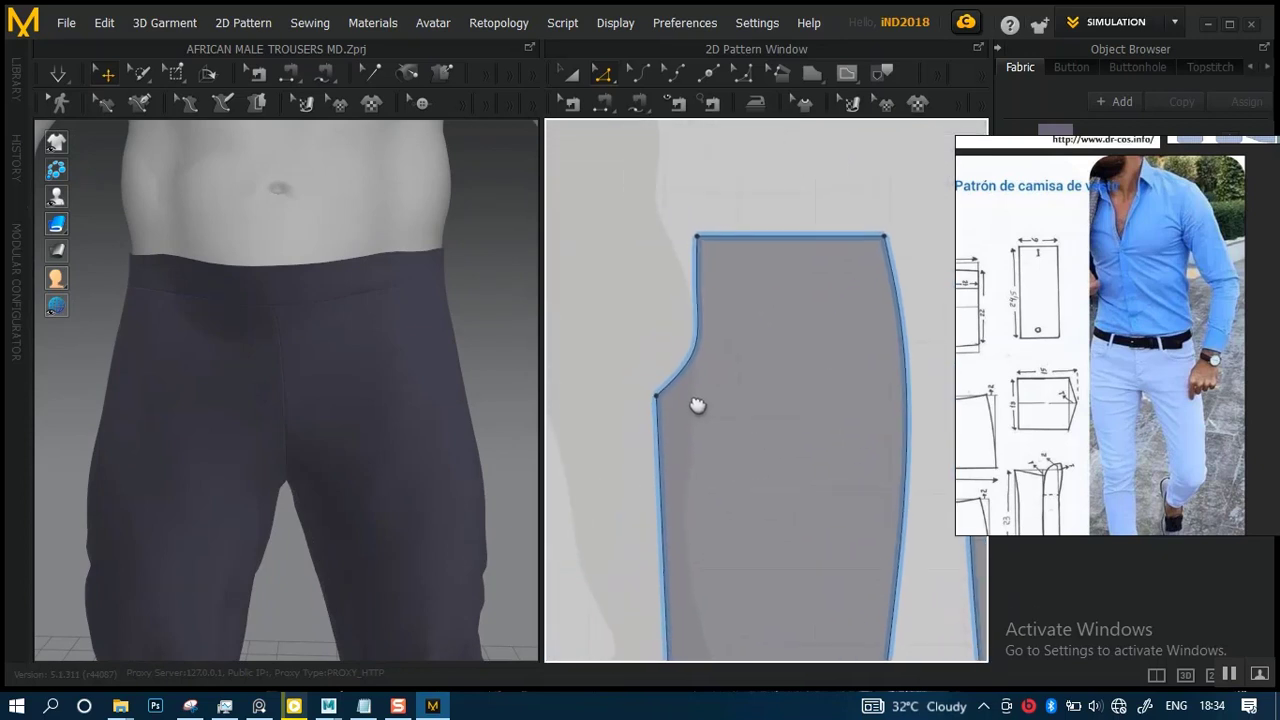
pyautogui.scroll(2, 715, 431)
pyautogui.scroll(2, 700, 440)
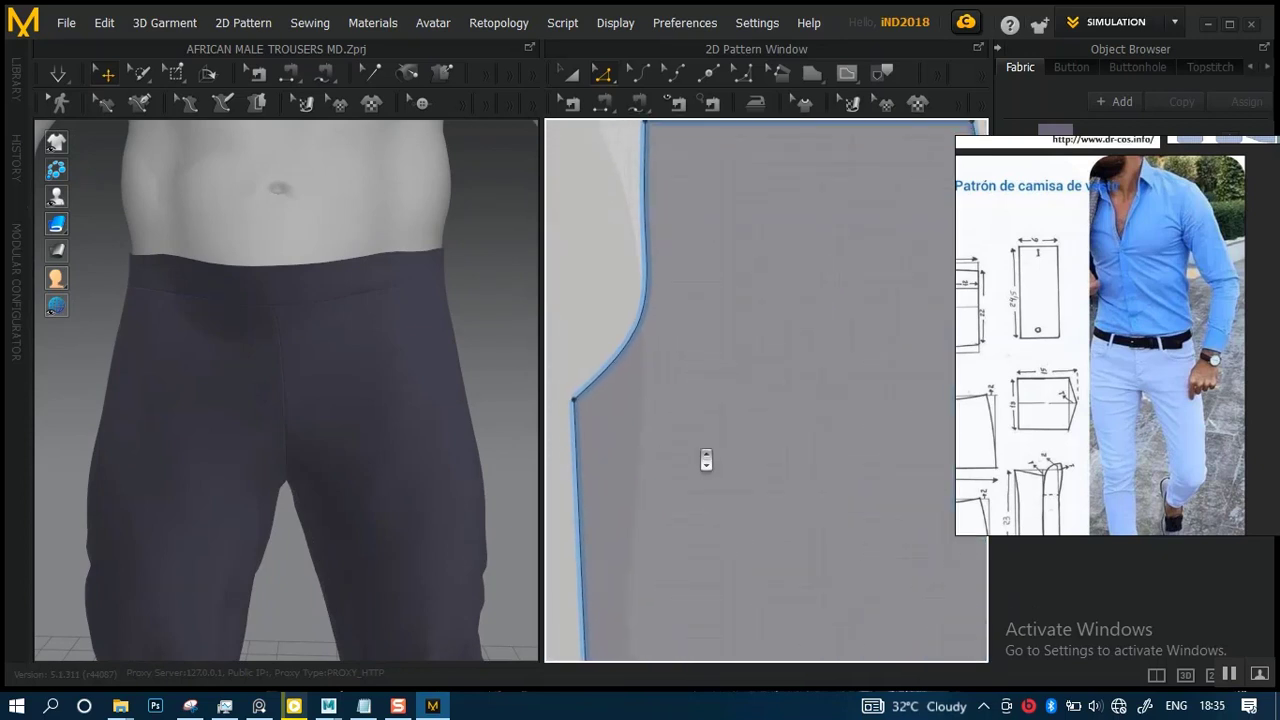
pyautogui.moveTo(700, 432); pyautogui.dragTo(707, 471, button='middle')
pyautogui.scroll(-1, 690, 429)
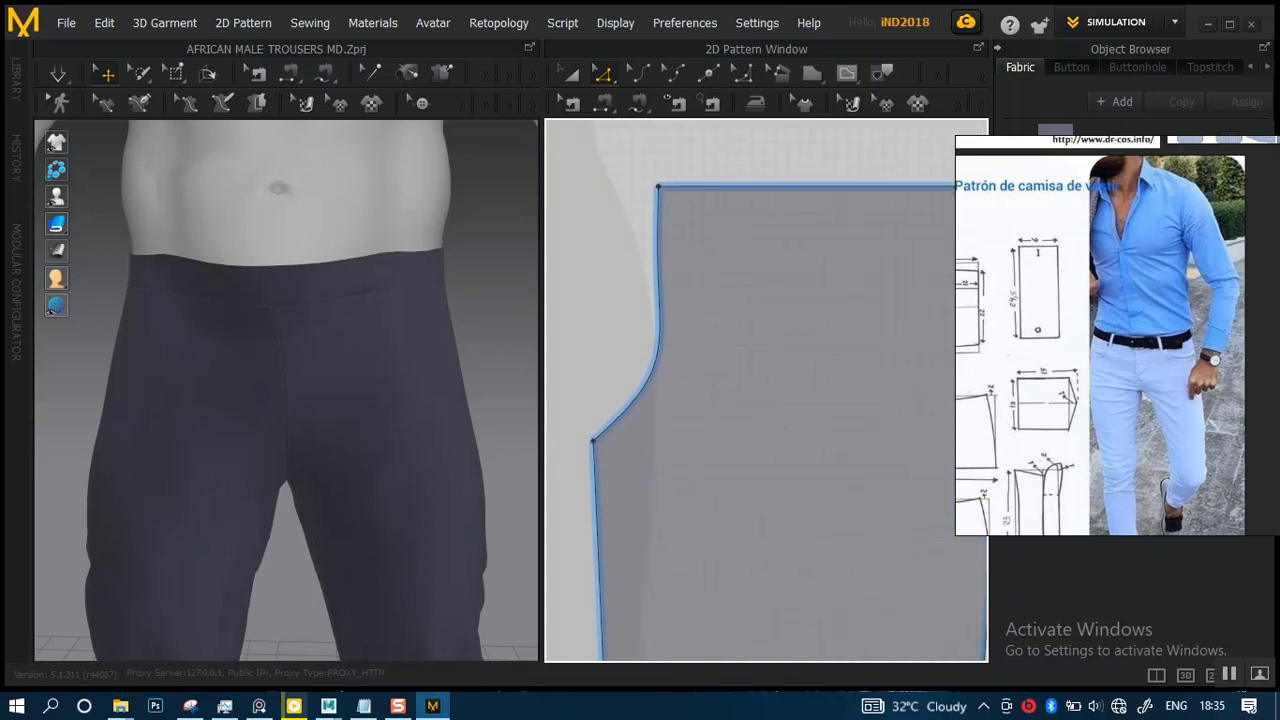
pyautogui.scroll(-5, 640, 317)
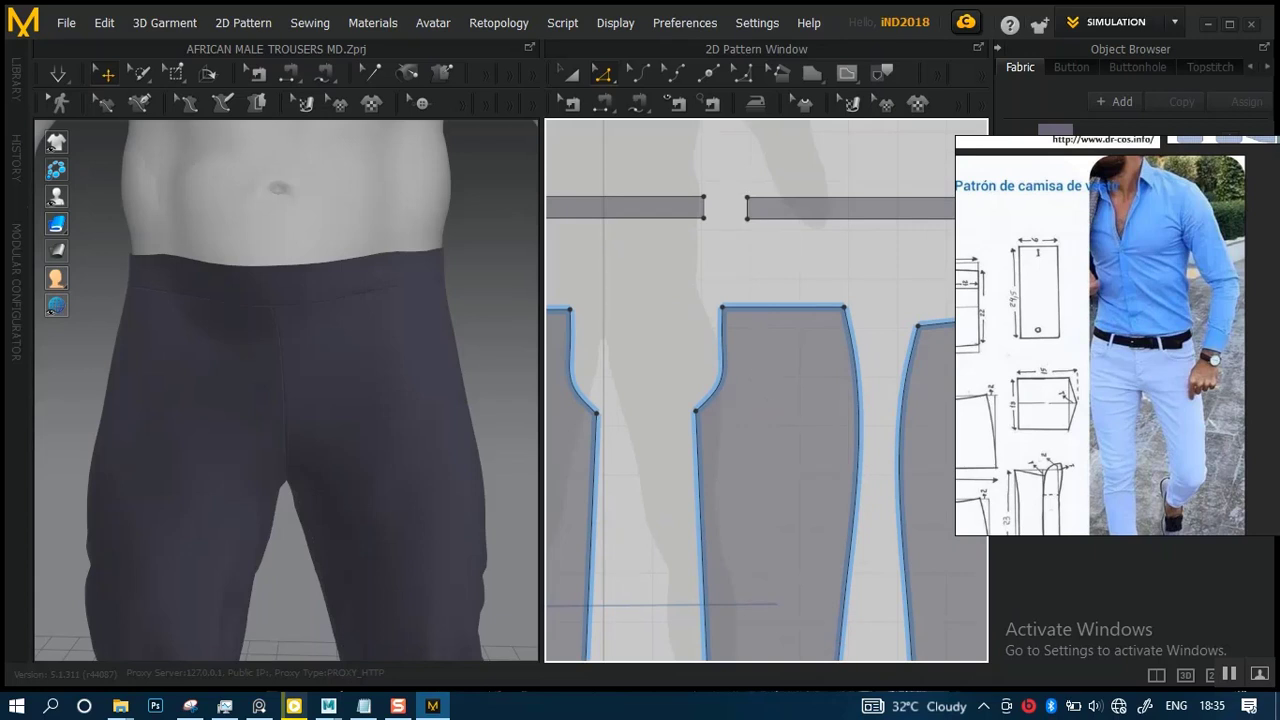
pyautogui.moveTo(765, 410)
pyautogui.mouseDown(button='middle')
pyautogui.moveTo(766, 394)
pyautogui.moveTo(777, 398)
pyautogui.mouseUp(button='middle')
pyautogui.scroll(2, 759, 387)
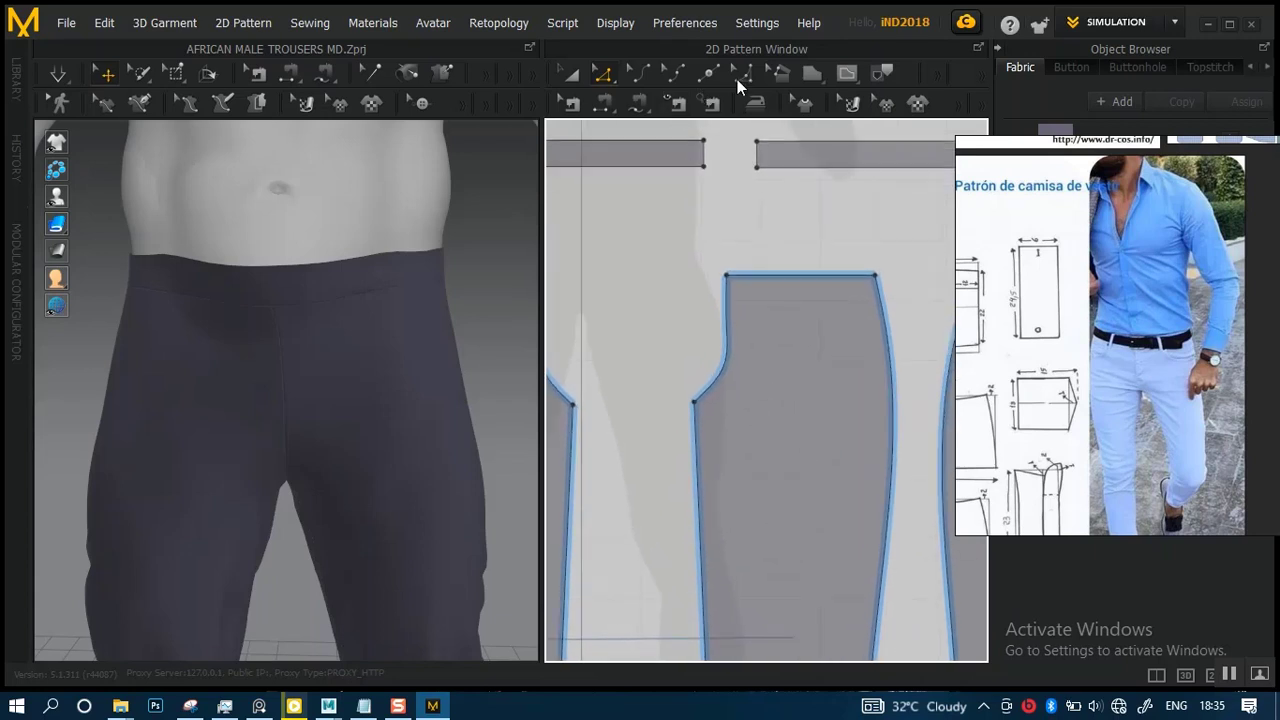
pyautogui.click(846, 72)
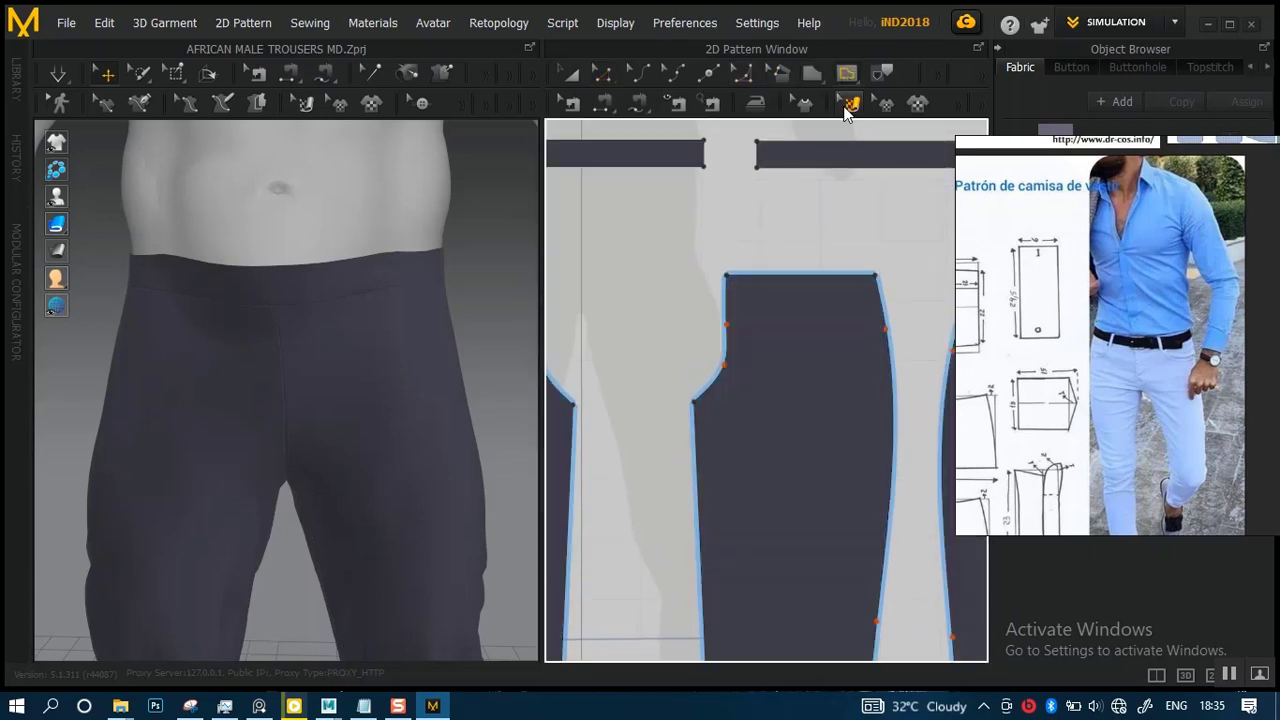
pyautogui.scroll(4, 783, 195)
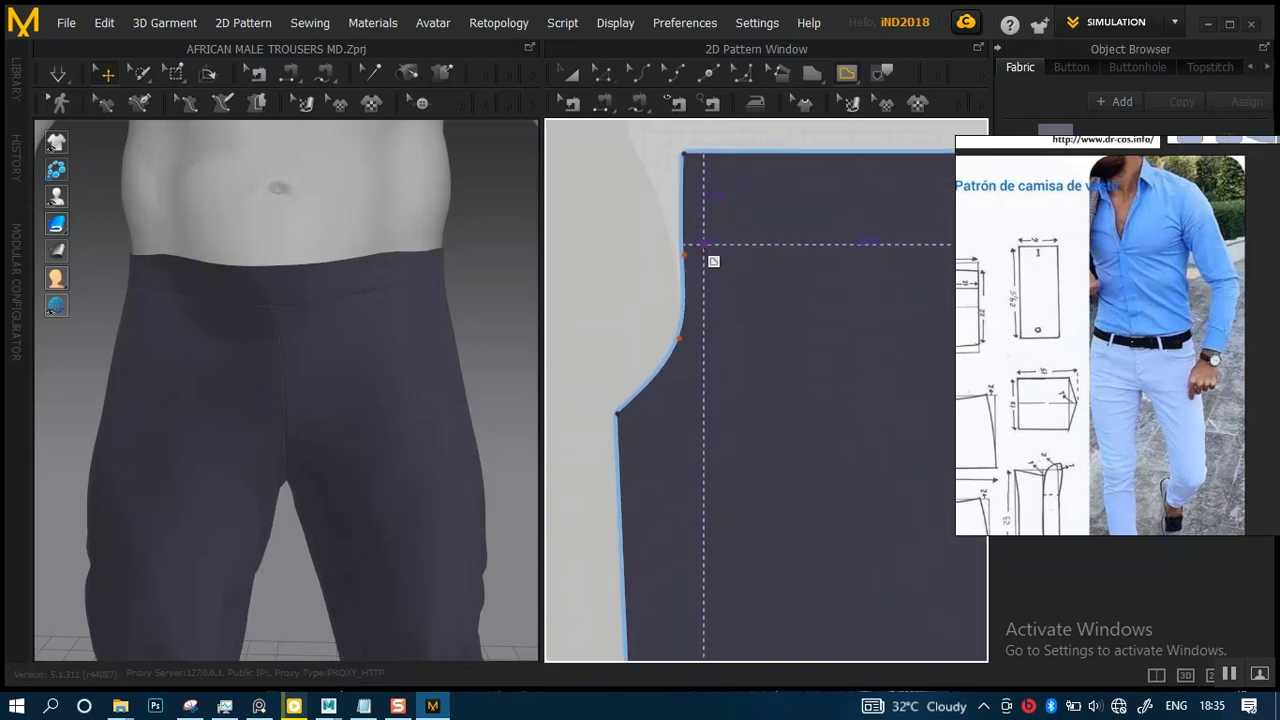
pyautogui.moveTo(714, 263); pyautogui.dragTo(688, 371, button='middle')
pyautogui.scroll(2, 688, 371)
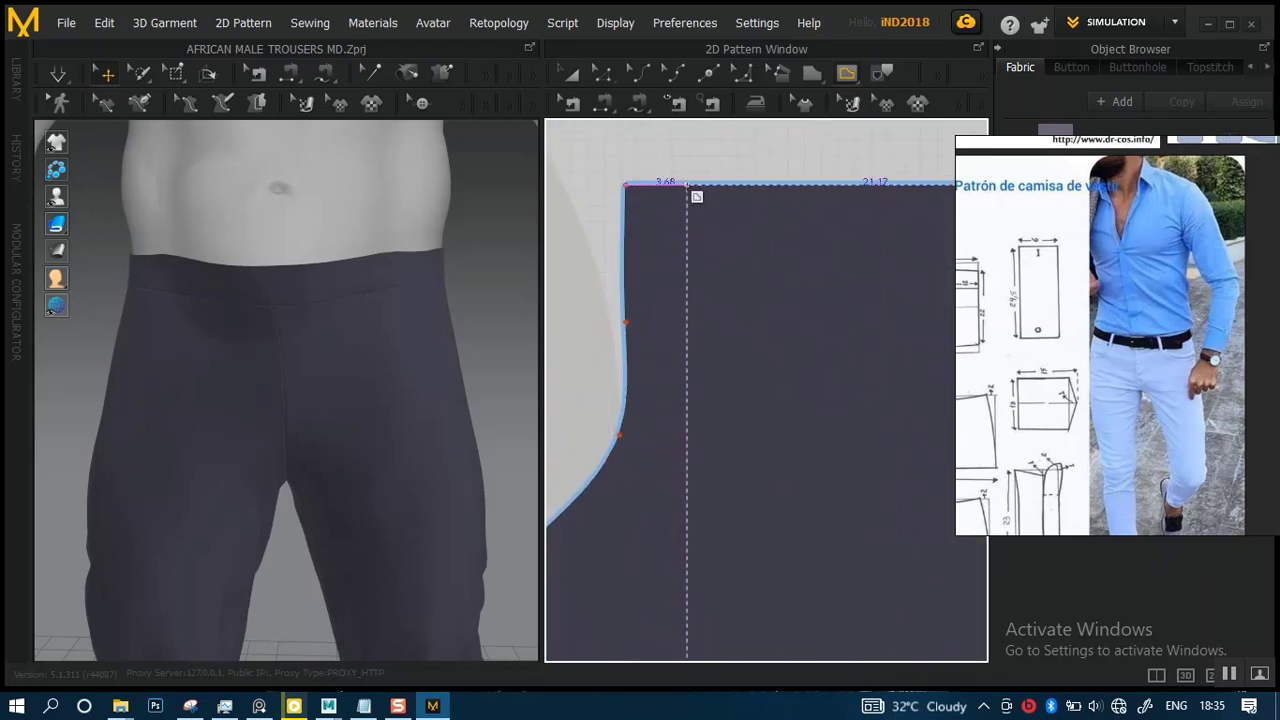
pyautogui.click(703, 184)
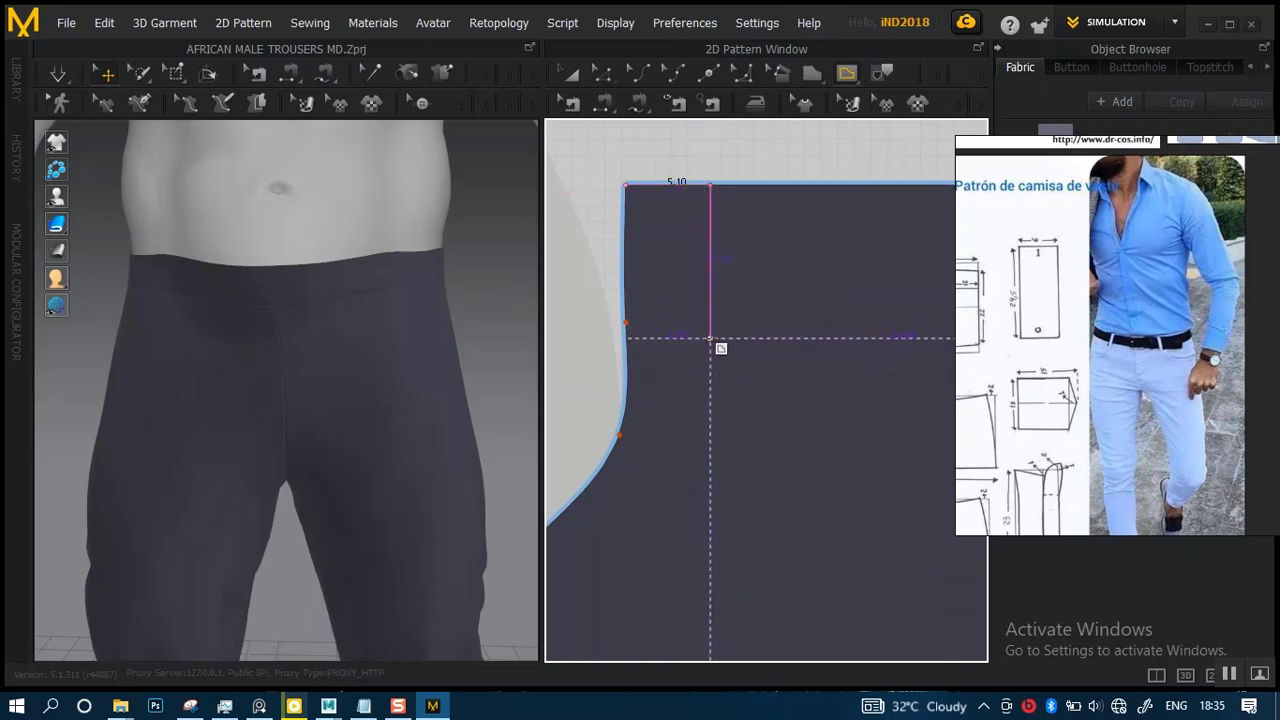
pyautogui.click(710, 323)
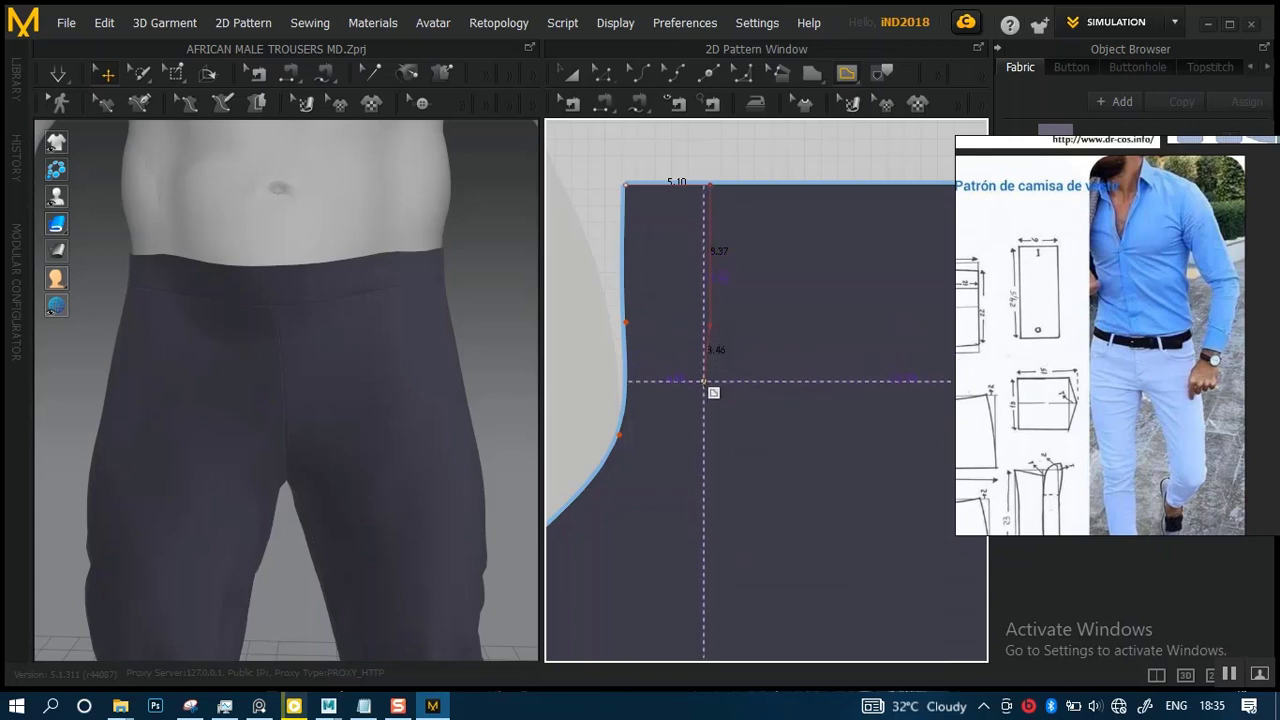
pyautogui.click(697, 440)
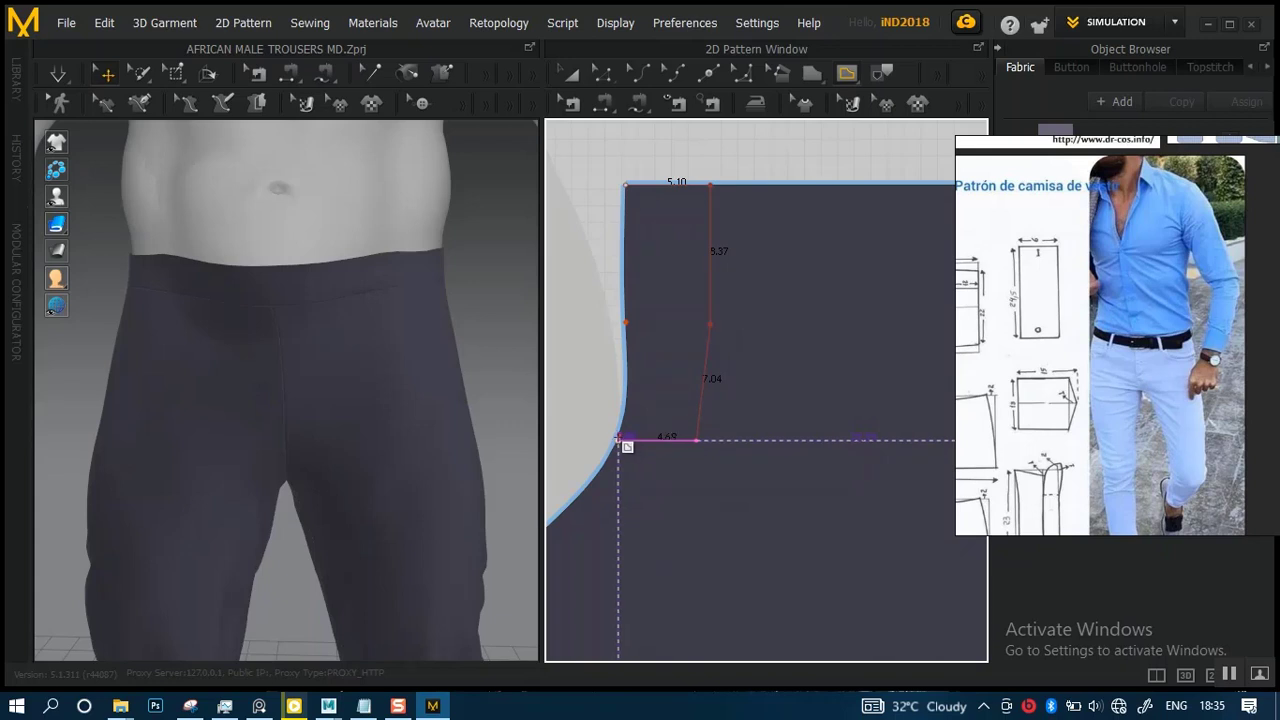
pyautogui.click(618, 440)
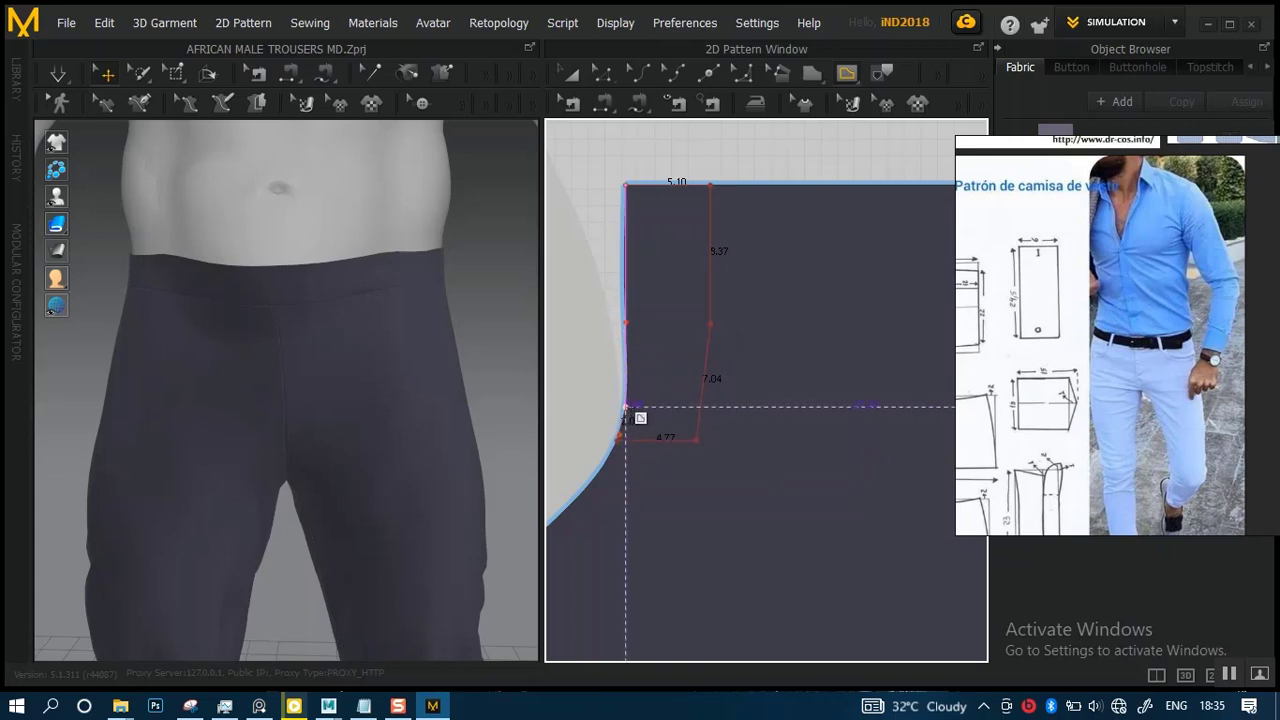
pyautogui.click(626, 324)
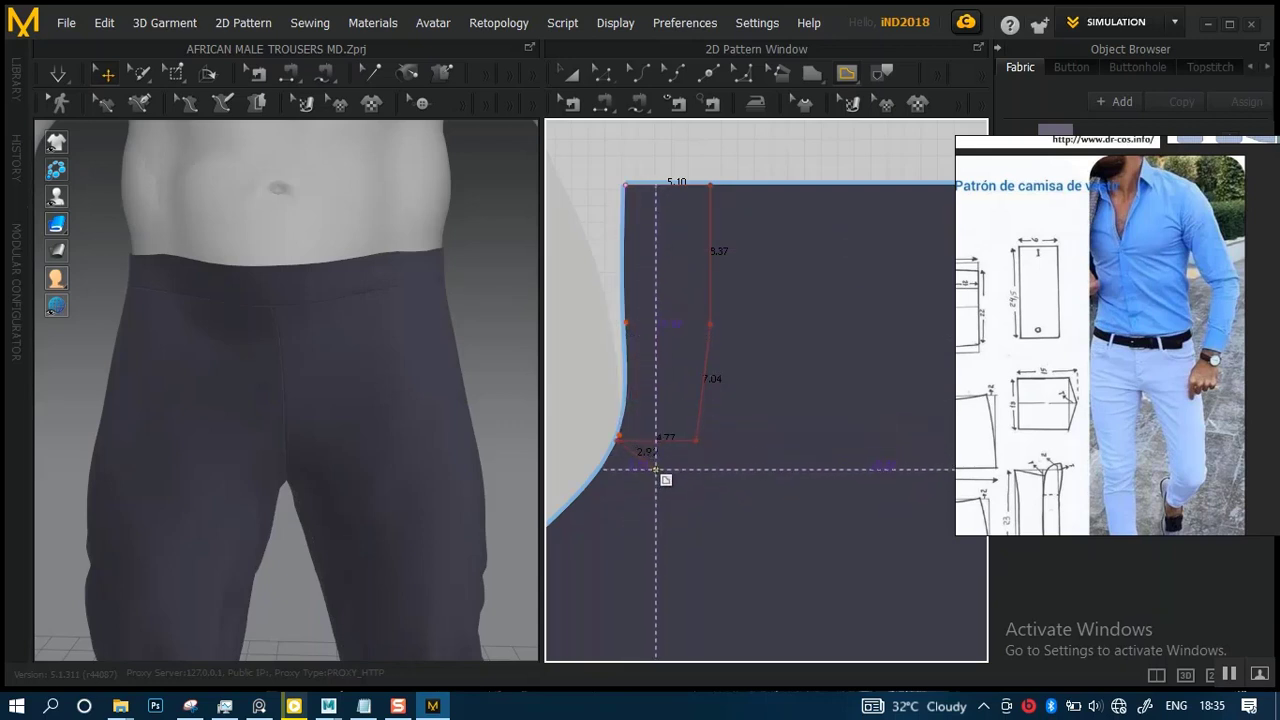
pyautogui.press('Escape')
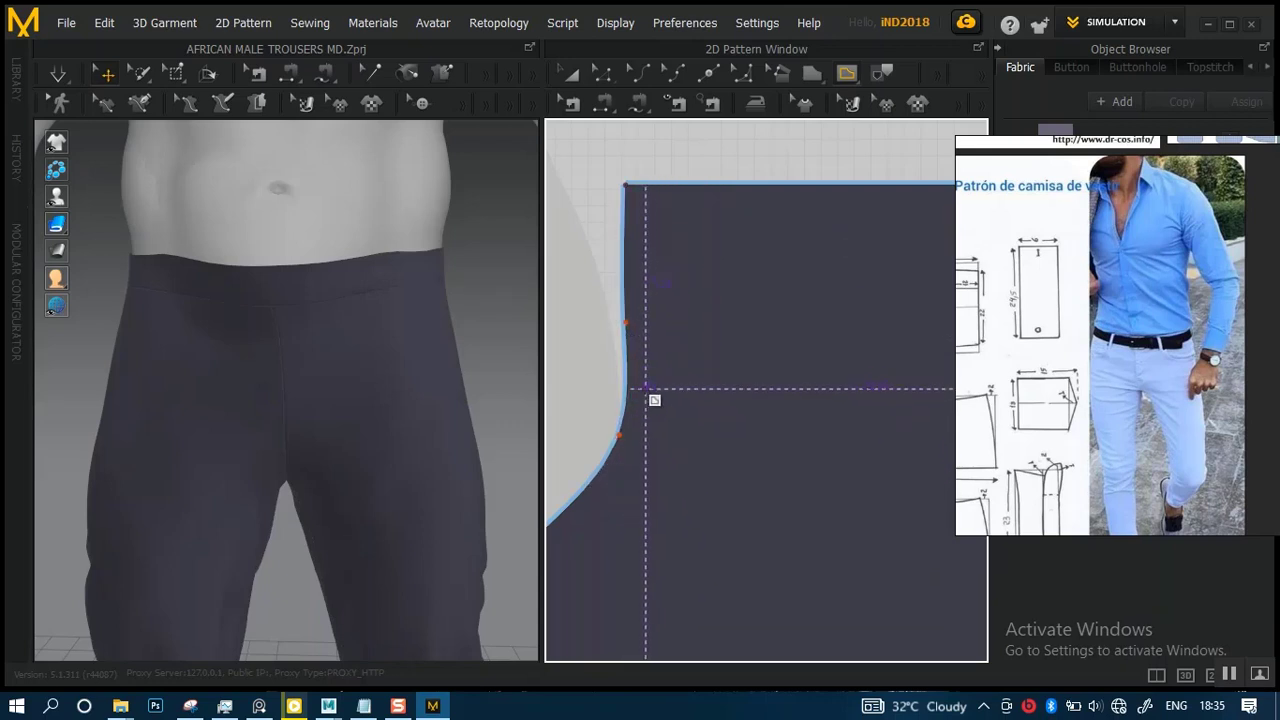
# - Draw a four-cornered polygon piece beside the front panel's crotch curve, about 4.5 wide and 13.7 long, with a slanted lower edge
pyautogui.scroll(-5, 600, 351)
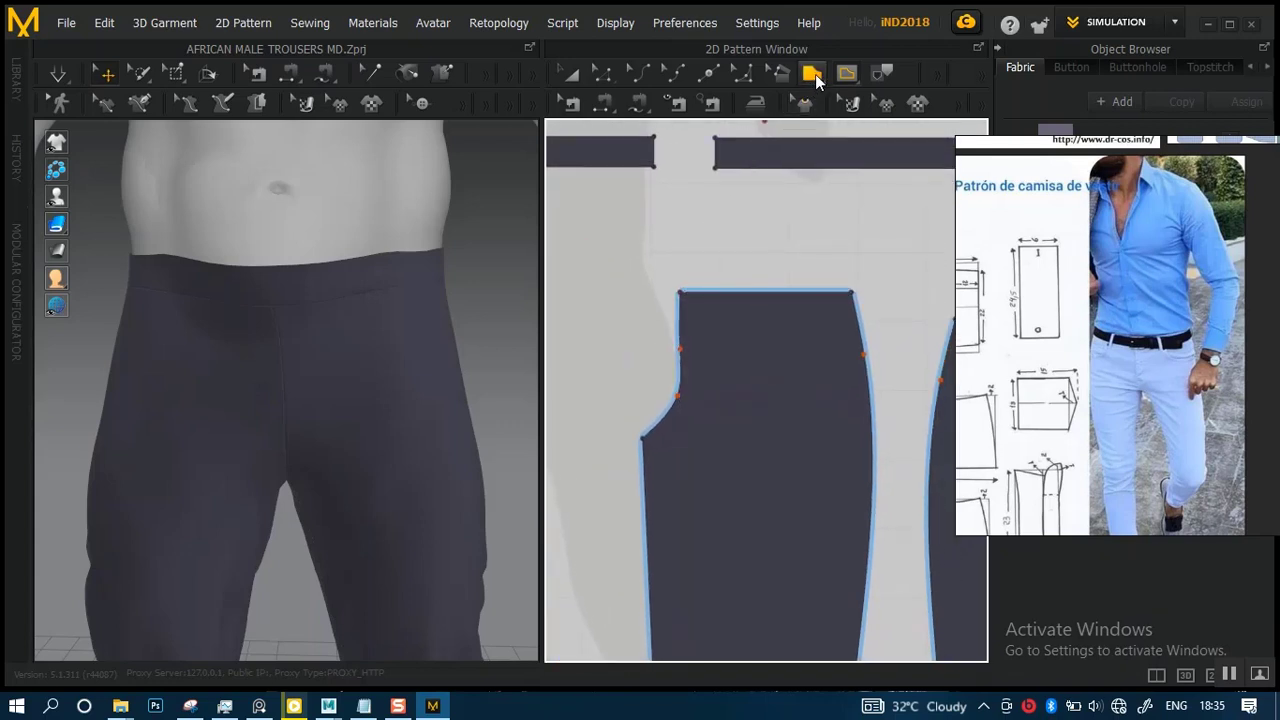
pyautogui.click(813, 82)
pyautogui.moveTo(629, 306); pyautogui.dragTo(686, 277, button='middle')
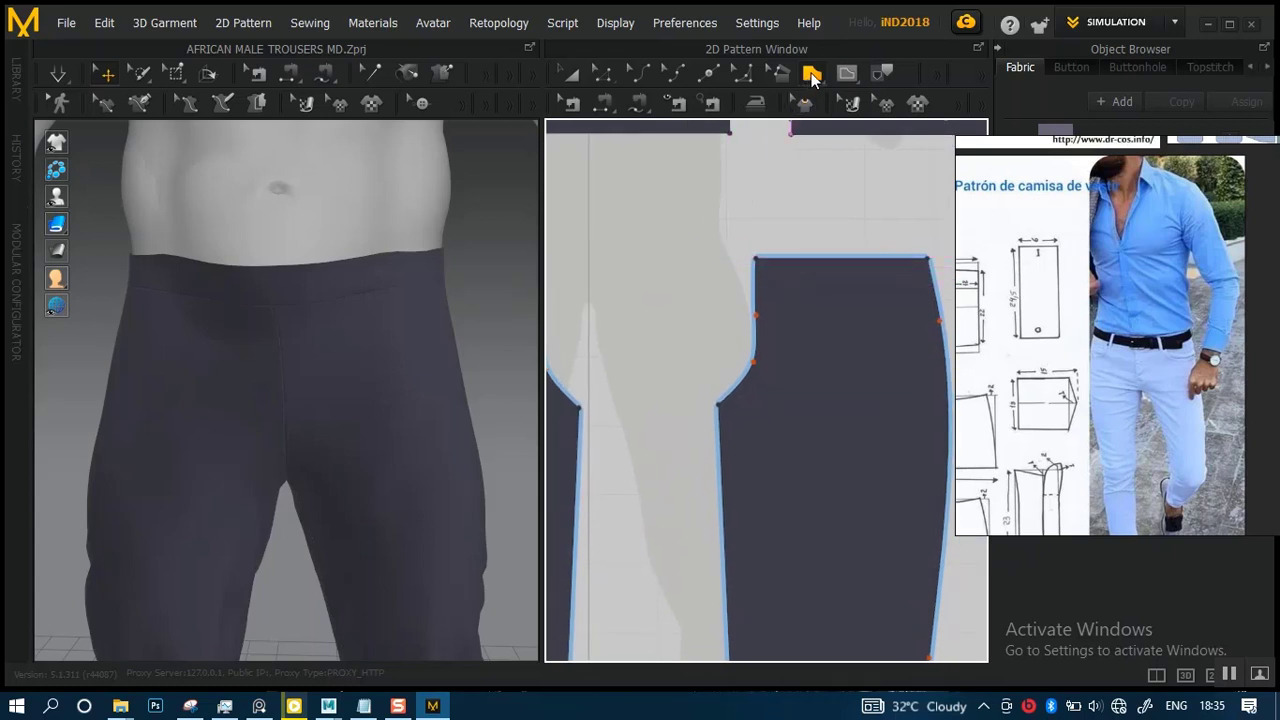
pyautogui.click(812, 80)
pyautogui.click(830, 125)
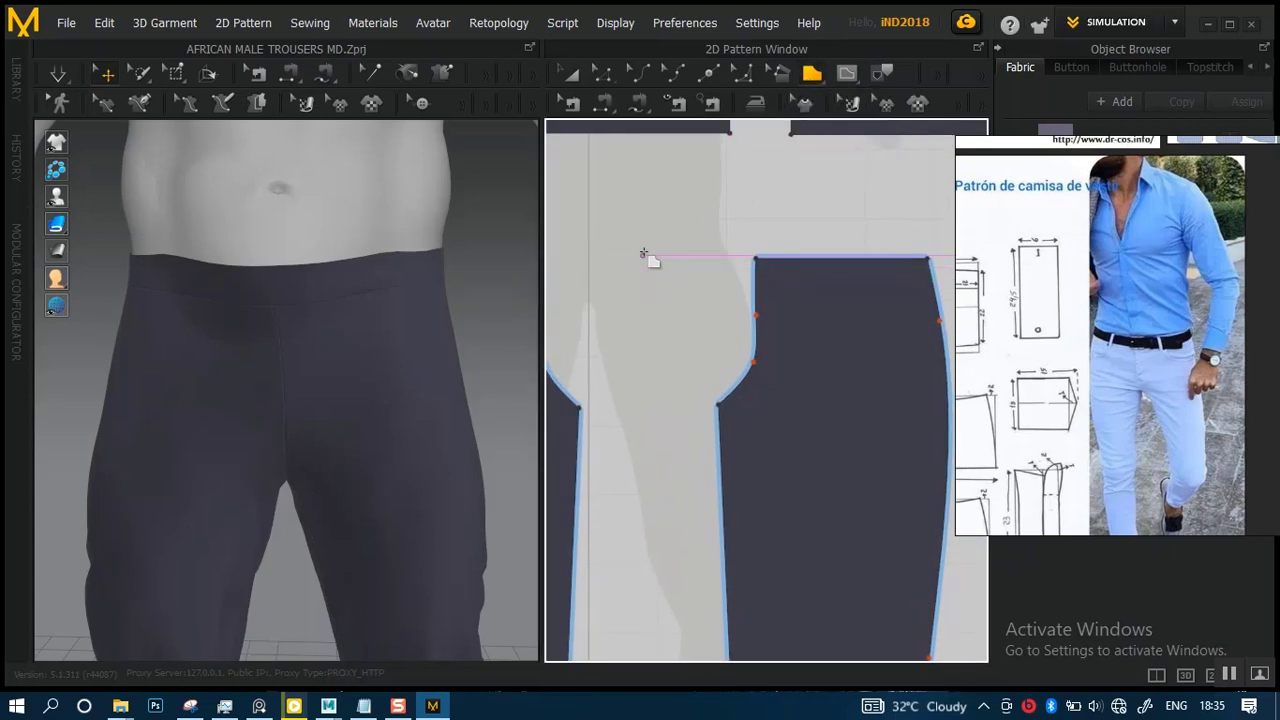
pyautogui.scroll(2, 651, 277)
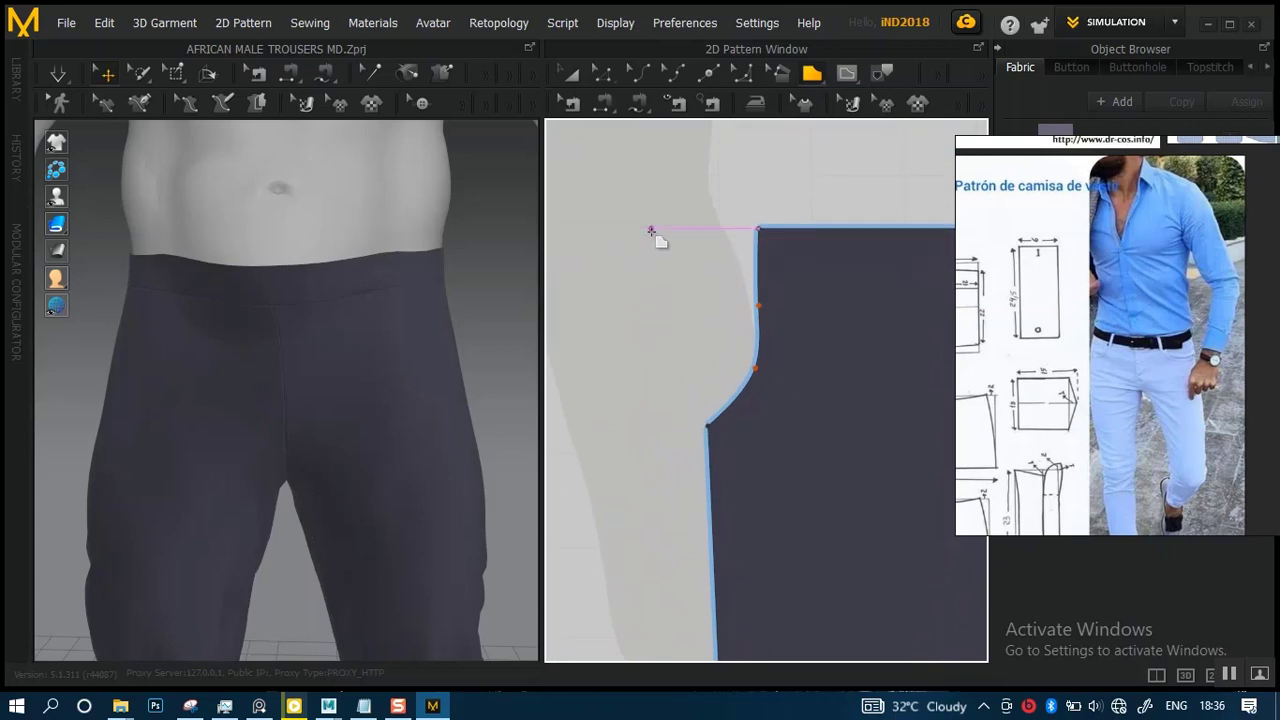
pyautogui.moveTo(651, 230); pyautogui.dragTo(691, 230)
pyautogui.click(693, 228)
pyautogui.click(693, 305)
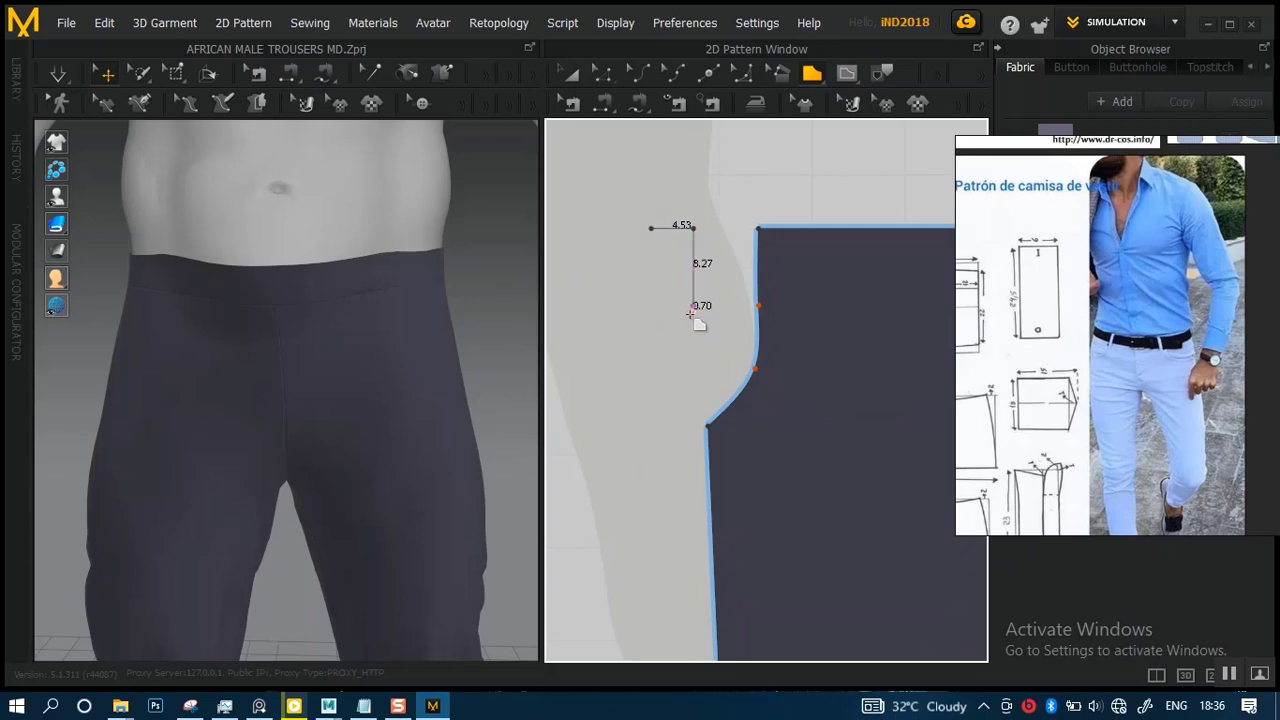
pyautogui.click(663, 358)
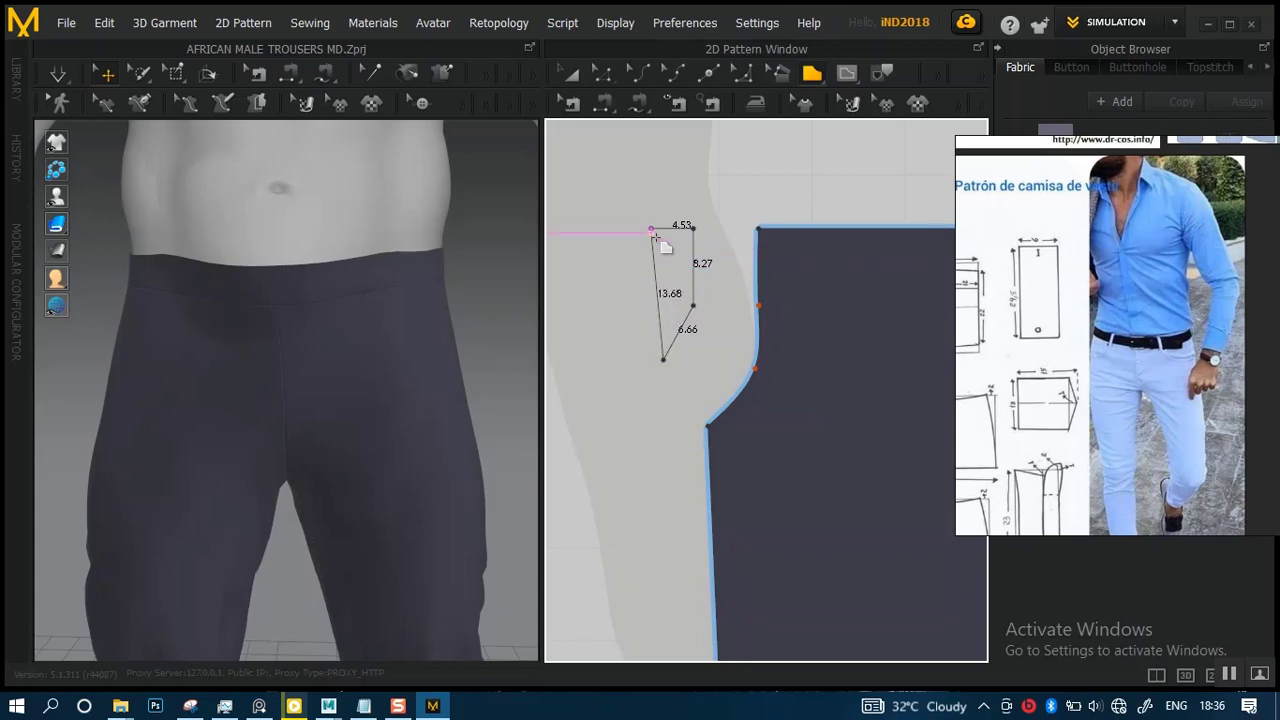
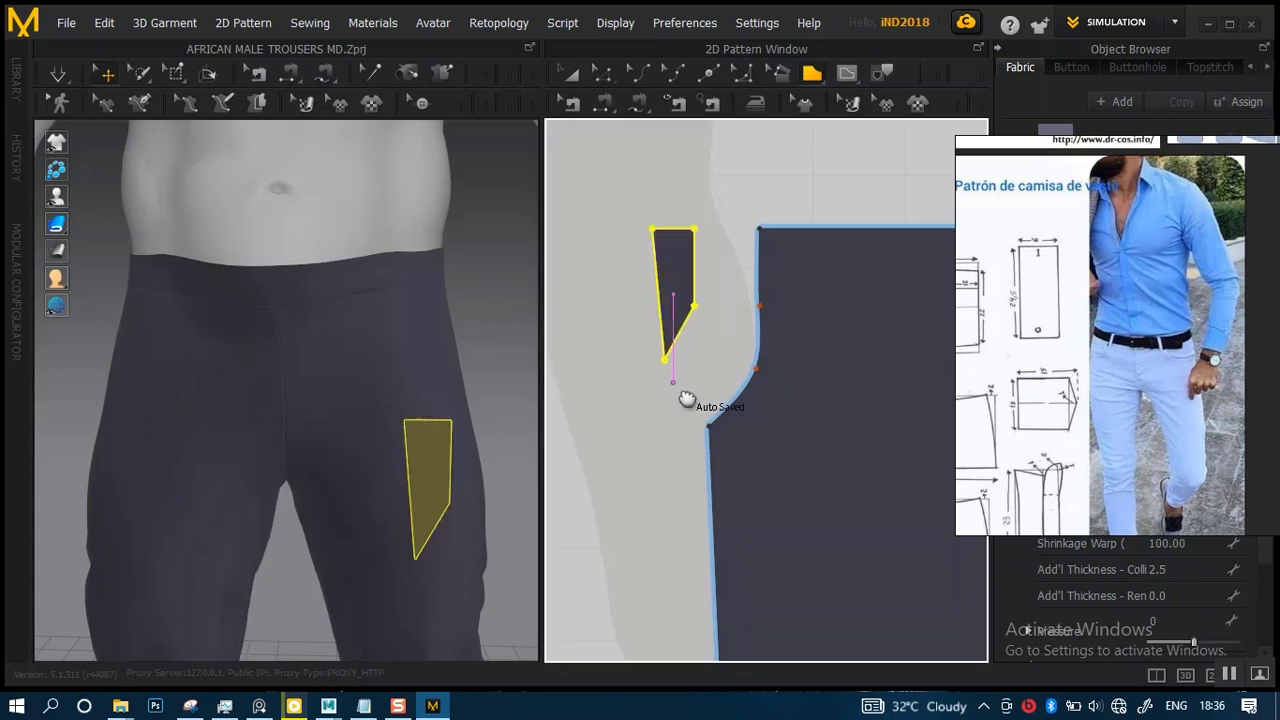
# - Adjust the new piece's bottom point and top inner corner so that its long inner edge runs nearly vertical
pyautogui.scroll(4, 698, 352)
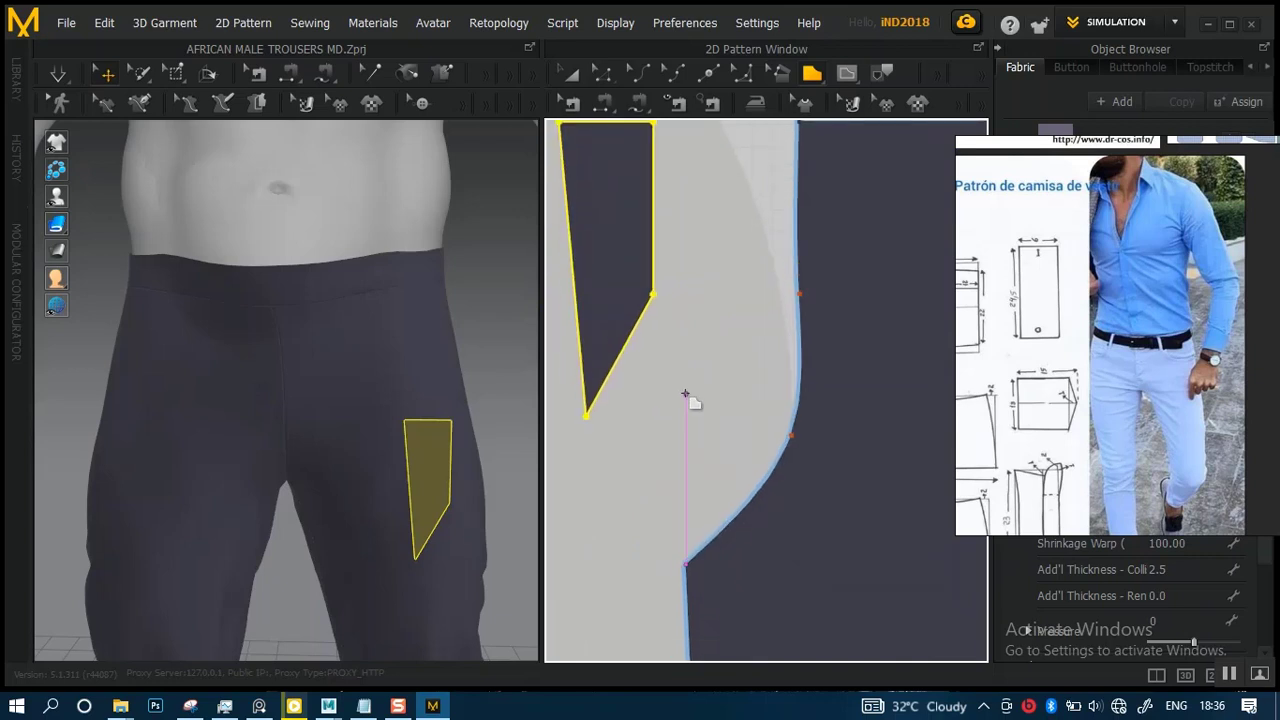
pyautogui.scroll(-2, 714, 403)
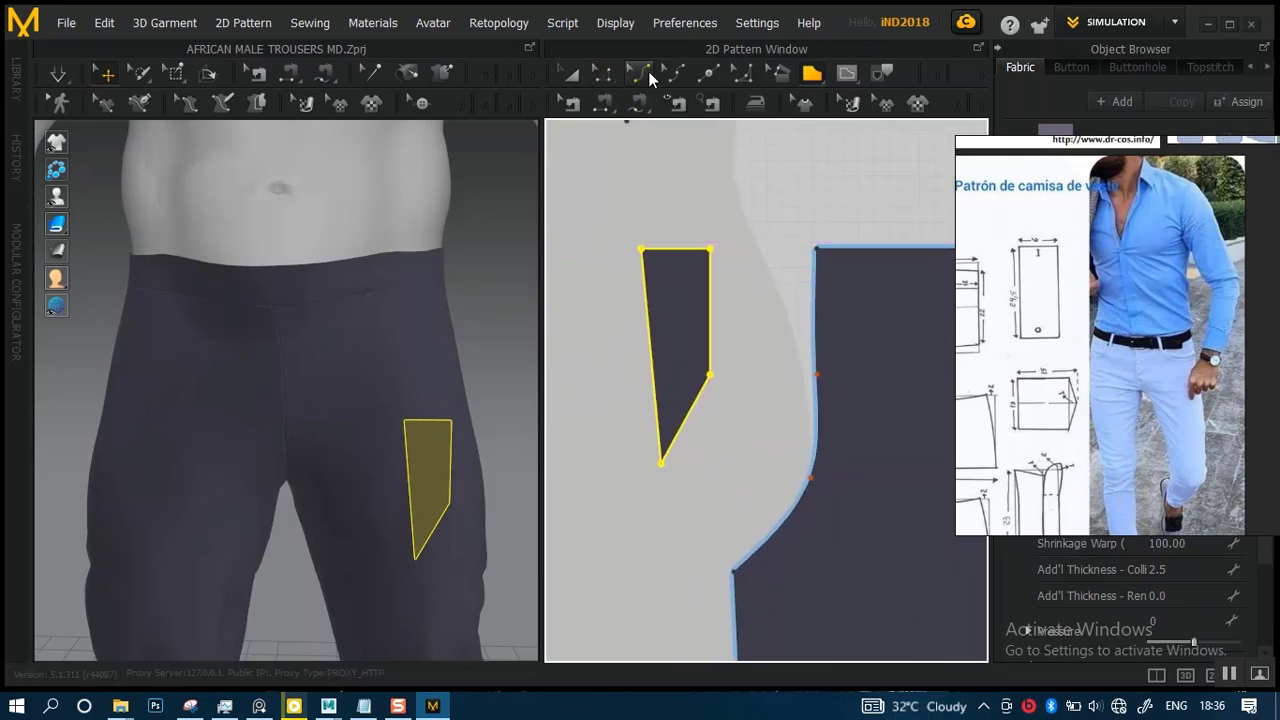
pyautogui.click(604, 74)
pyautogui.moveTo(640, 445)
pyautogui.mouseDown()
pyautogui.moveTo(686, 480)
pyautogui.moveTo(653, 464)
pyautogui.mouseUp()
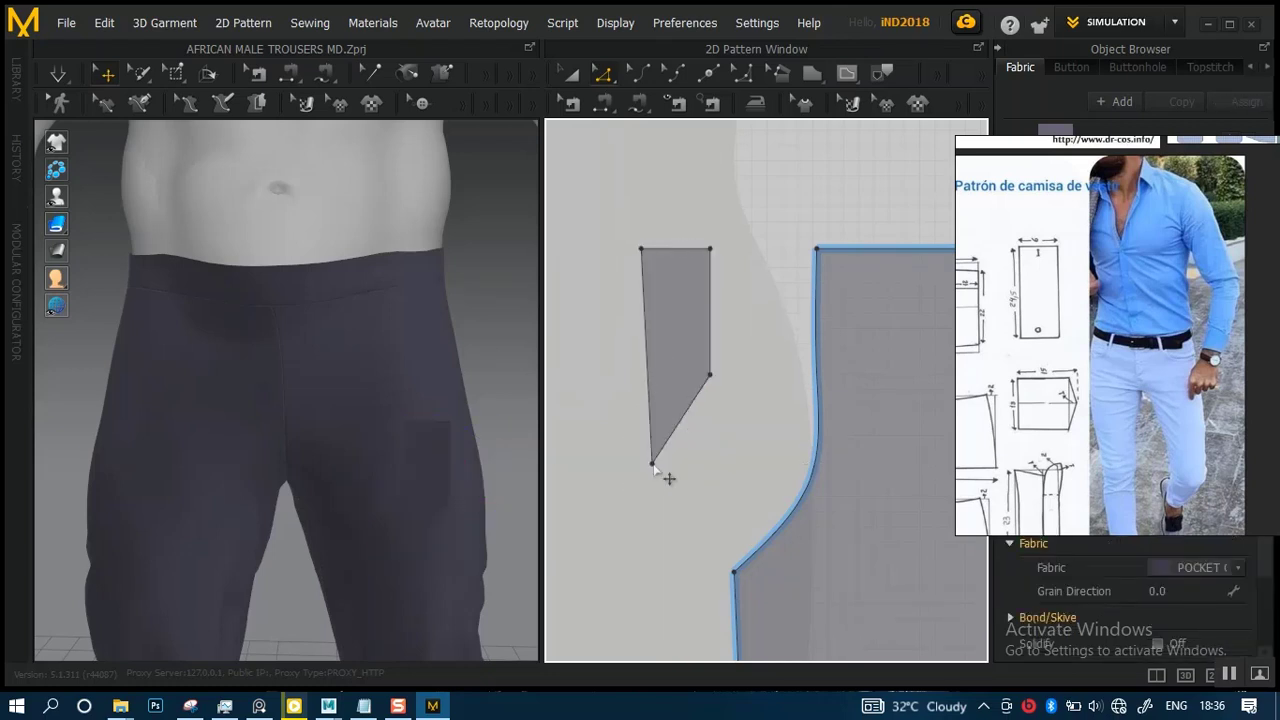
pyautogui.moveTo(621, 232); pyautogui.dragTo(649, 249)
pyautogui.moveTo(656, 458); pyautogui.dragTo(652, 400, button='middle')
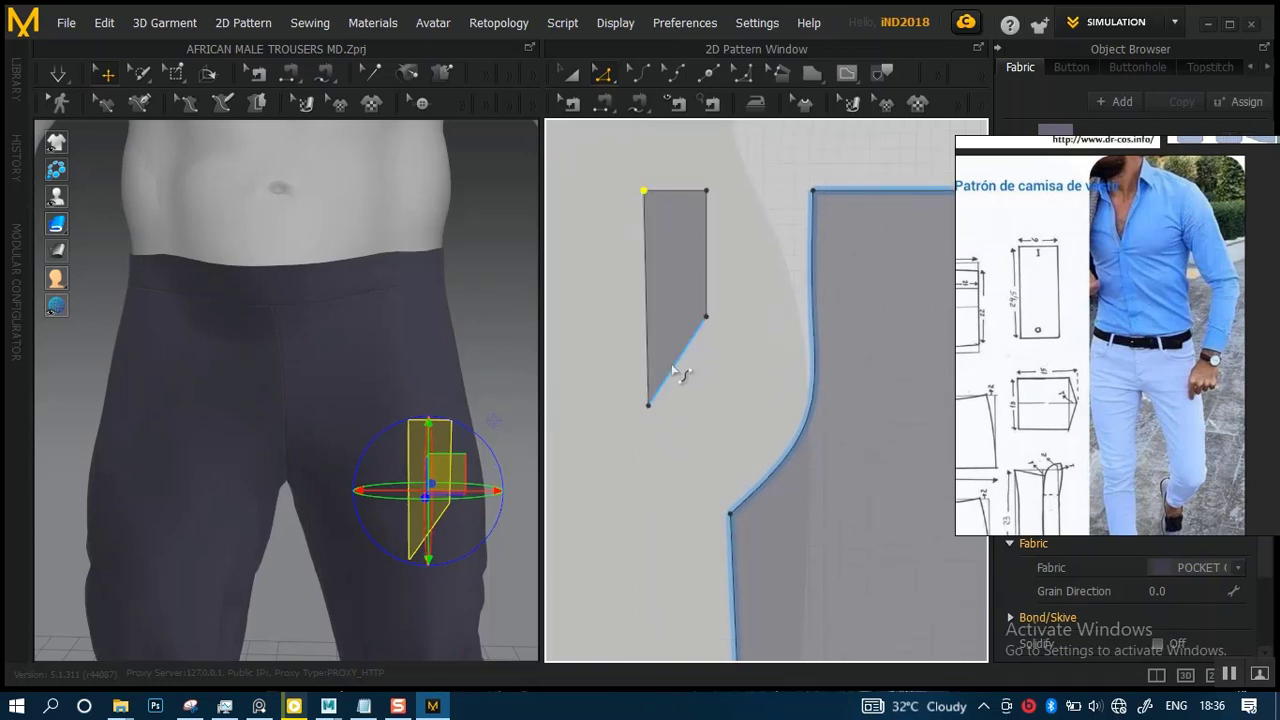
# - Lower the corner where the piece's outer edge meets the slanted edge
pyautogui.scroll(3, 675, 372)
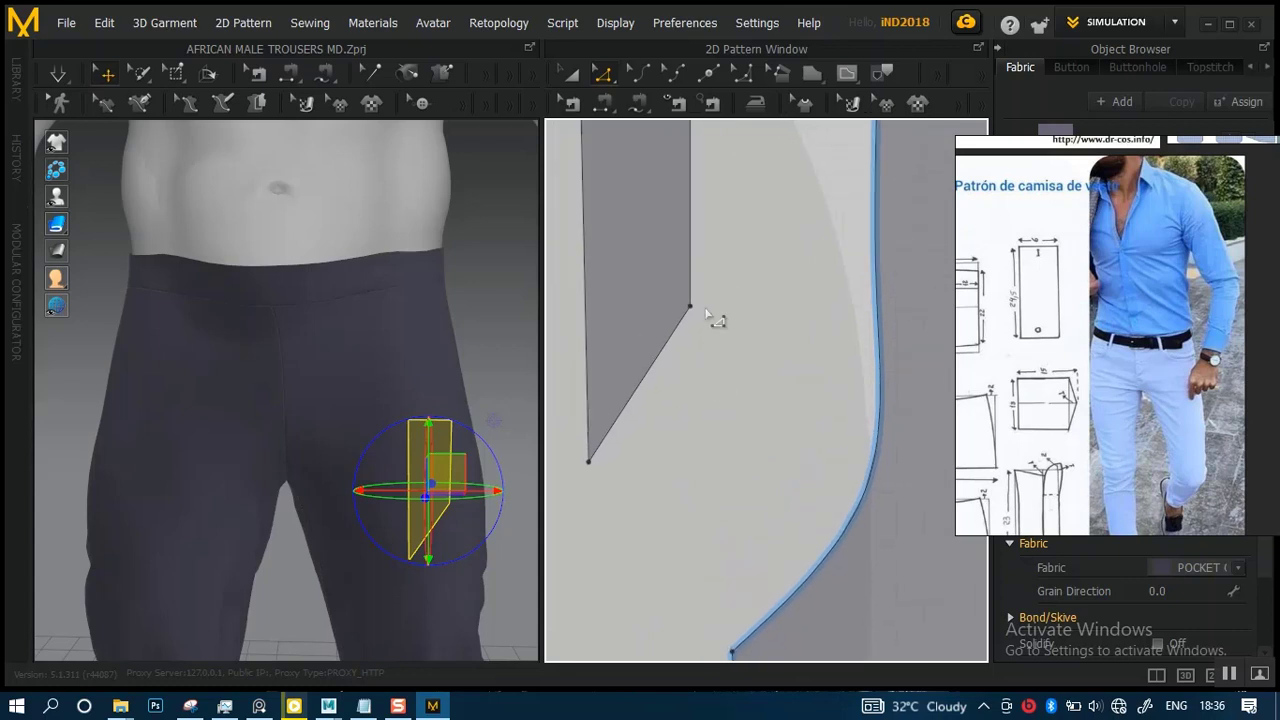
pyautogui.click(689, 306)
pyautogui.moveTo(689, 306); pyautogui.dragTo(690, 327)
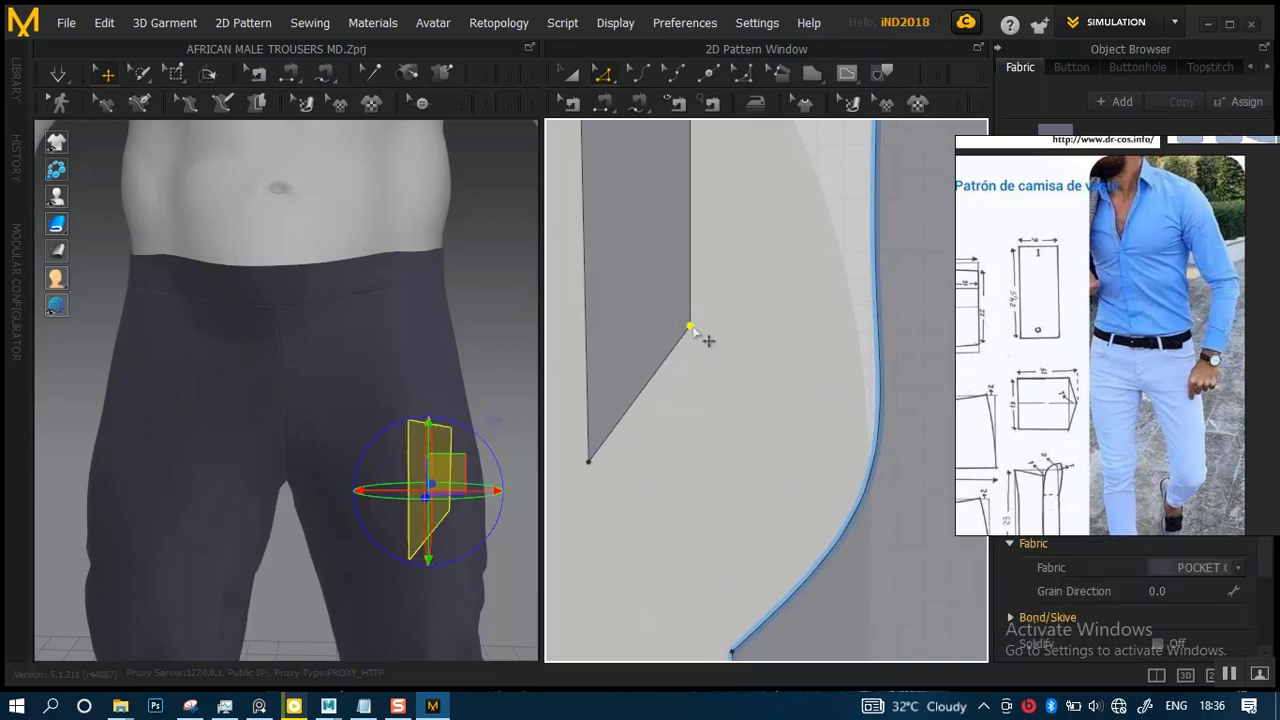
# - Try converting the piece's lower outer corner to a curve point and undo the conversion
pyautogui.rightClick(690, 328)
pyautogui.click(727, 420)
pyautogui.scroll(-3, 703, 408)
pyautogui.scroll(2, 705, 400)
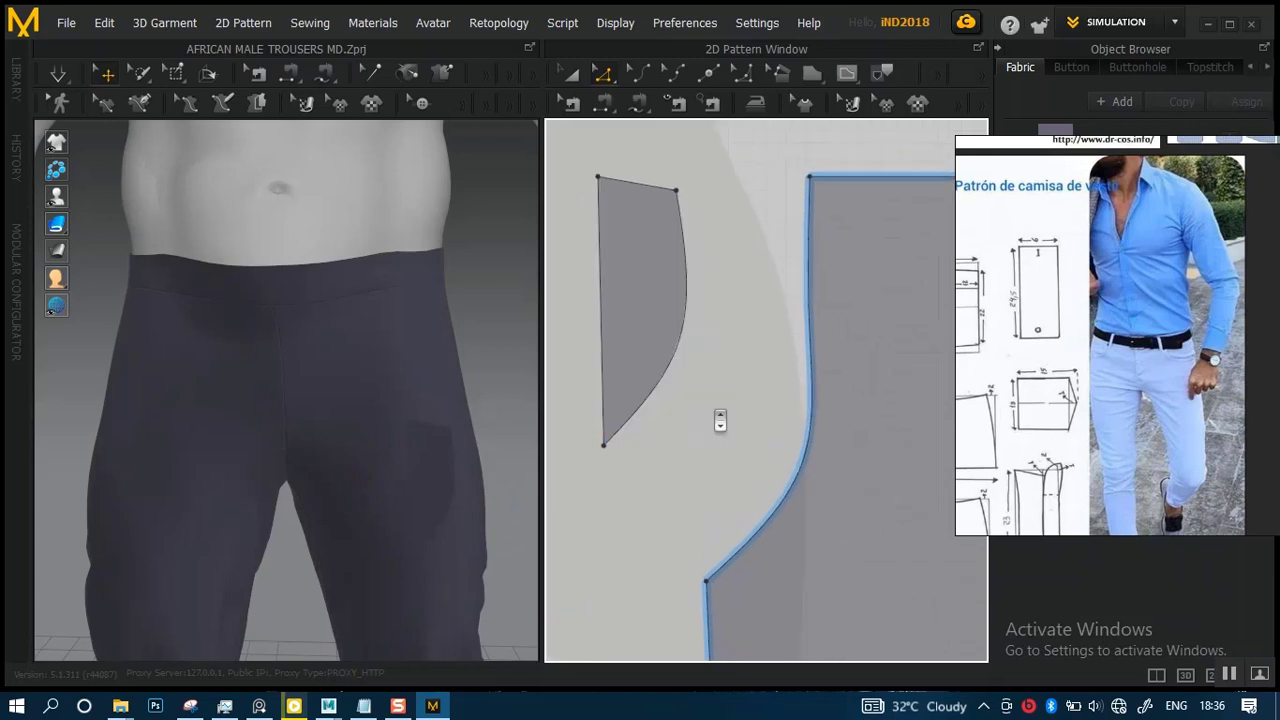
pyautogui.hotkey('ctrl', 'z')
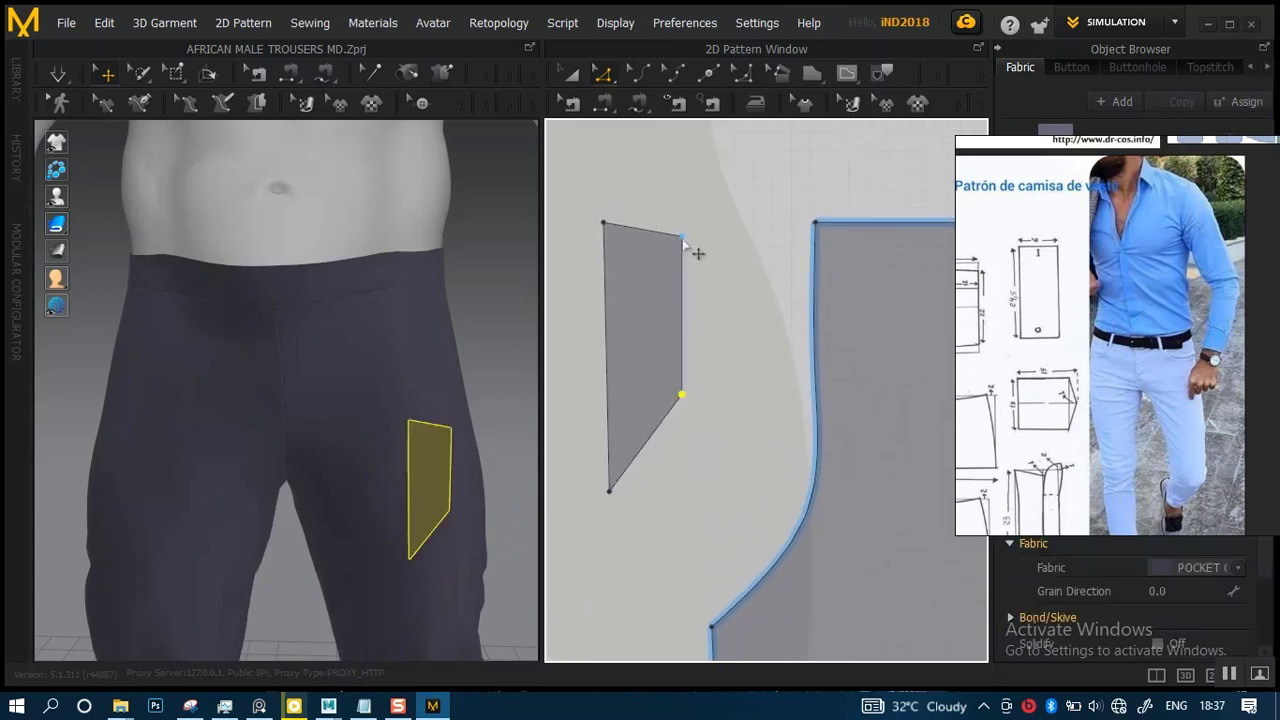
# - Raise the piece's top outer corner to level the top edge, and convert its lower outer corner into a curve point bulging outward
pyautogui.moveTo(701, 203); pyautogui.dragTo(695, 234)
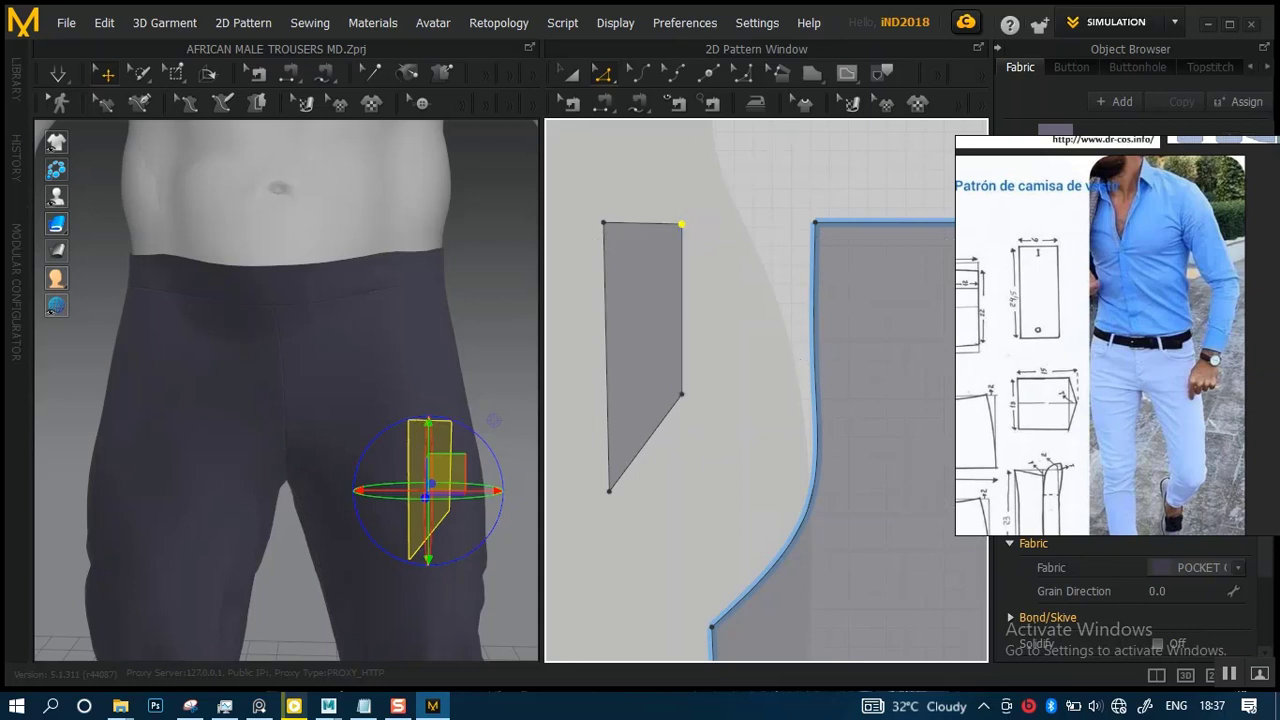
pyautogui.click(681, 395)
pyautogui.rightClick(682, 392)
pyautogui.click(682, 466)
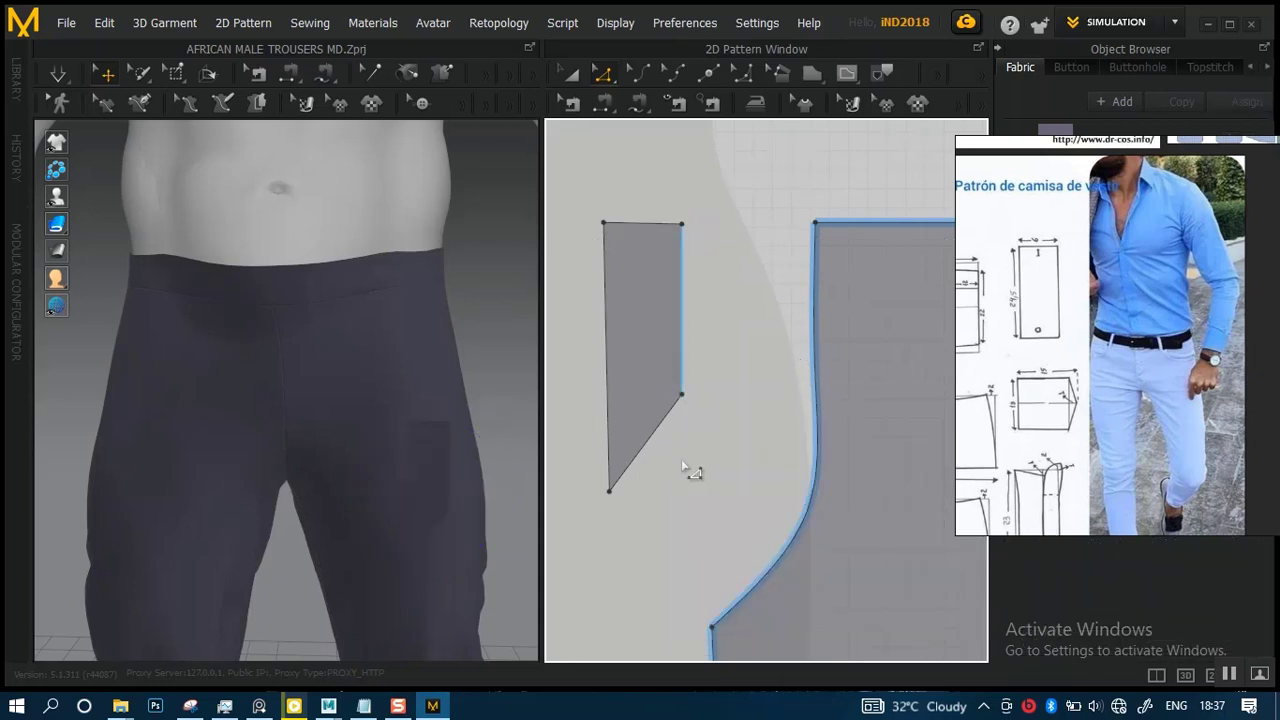
pyautogui.moveTo(669, 369); pyautogui.dragTo(670, 370)
pyautogui.rightClick(681, 397)
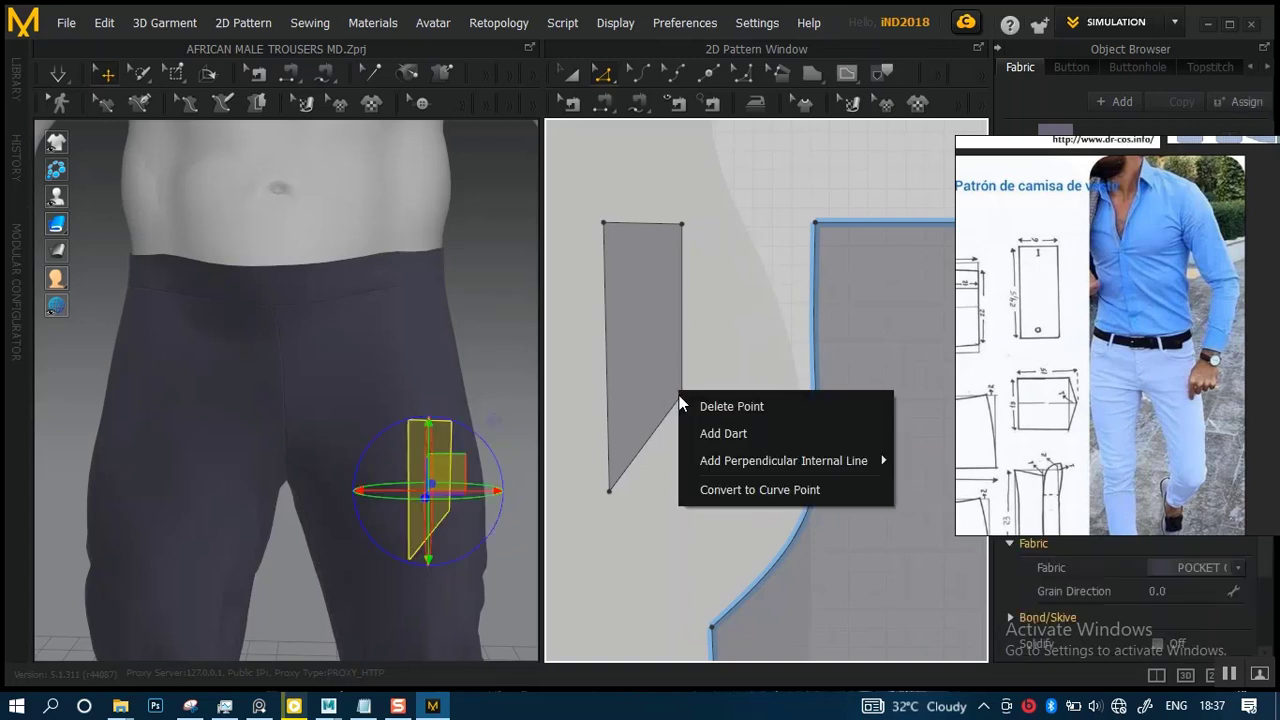
pyautogui.click(712, 491)
pyautogui.moveTo(681, 396); pyautogui.dragTo(688, 345)
# - Use Edit Curvature to reshape the piece's outer edge into a smooth fly curve, about 15.4 long, ending at the bottom point
pyautogui.click(648, 73)
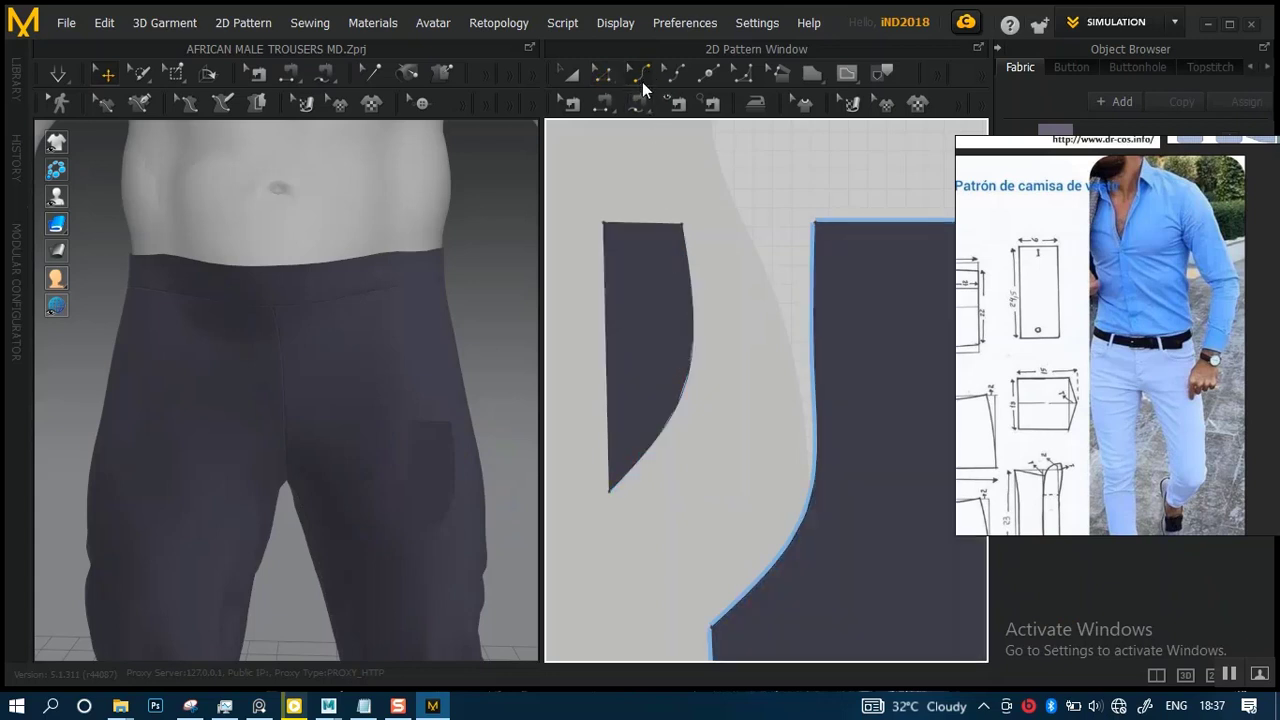
pyautogui.click(612, 74)
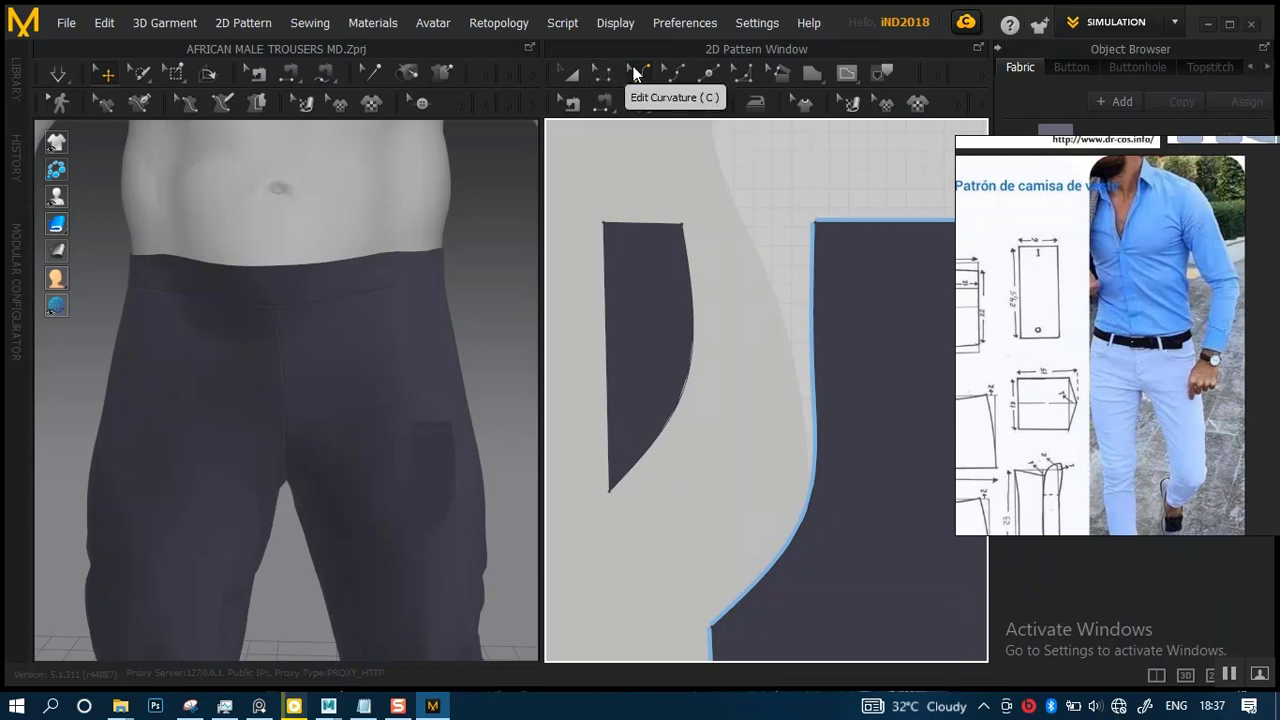
pyautogui.click(635, 73)
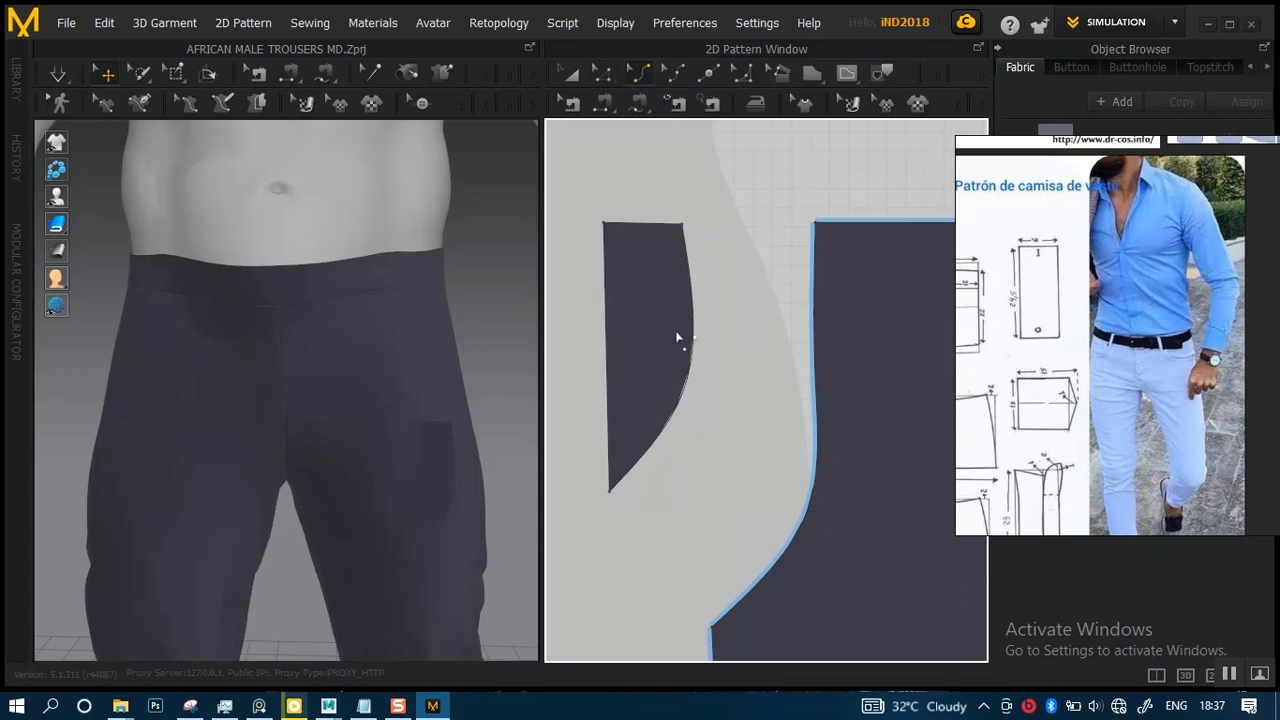
pyautogui.moveTo(692, 385); pyautogui.dragTo(652, 457)
pyautogui.moveTo(676, 397); pyautogui.dragTo(651, 400)
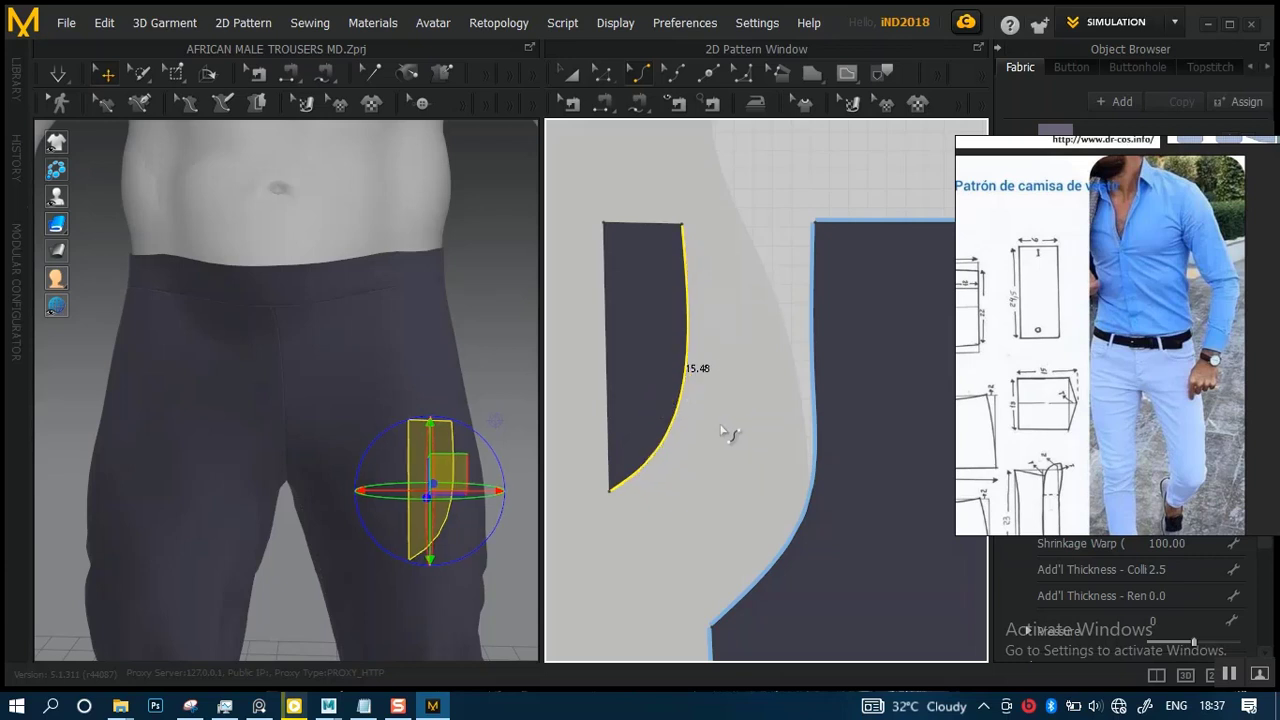
pyautogui.scroll(-2, 728, 432)
pyautogui.scroll(2, 711, 417)
pyautogui.scroll(2, 712, 350)
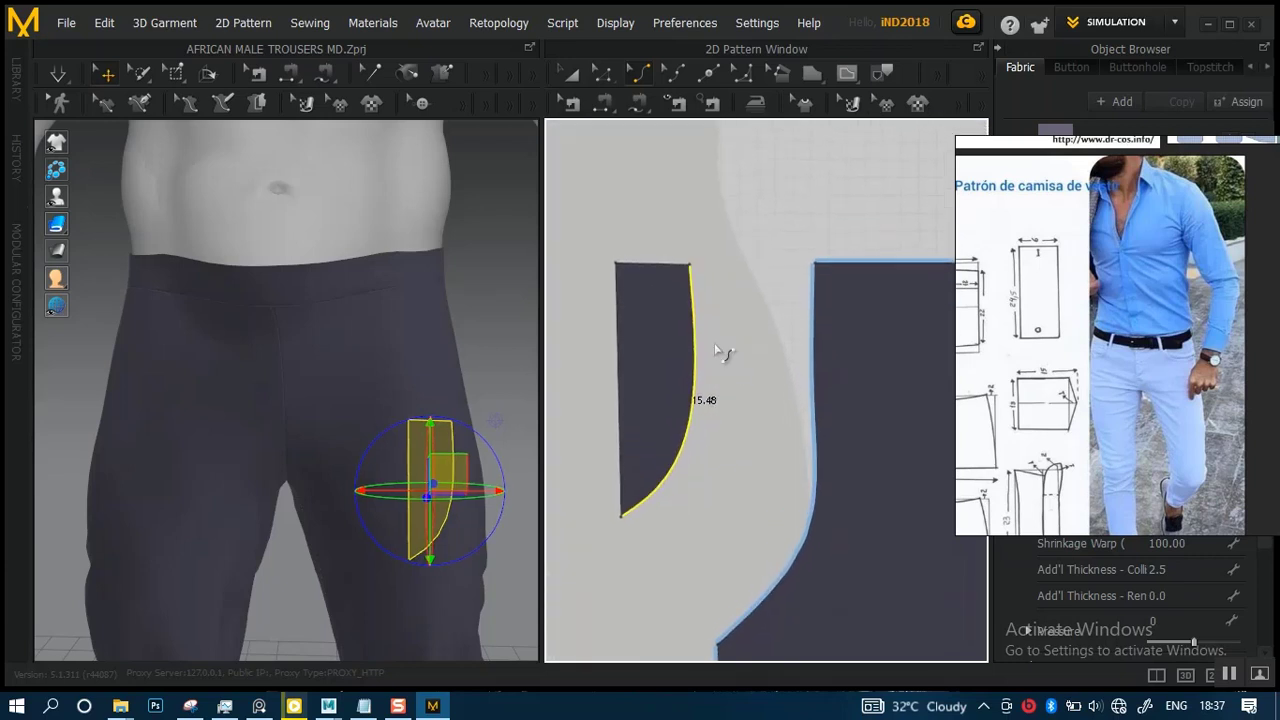
pyautogui.moveTo(690, 344)
pyautogui.mouseDown()
pyautogui.moveTo(677, 335)
pyautogui.moveTo(685, 351)
pyautogui.mouseUp()
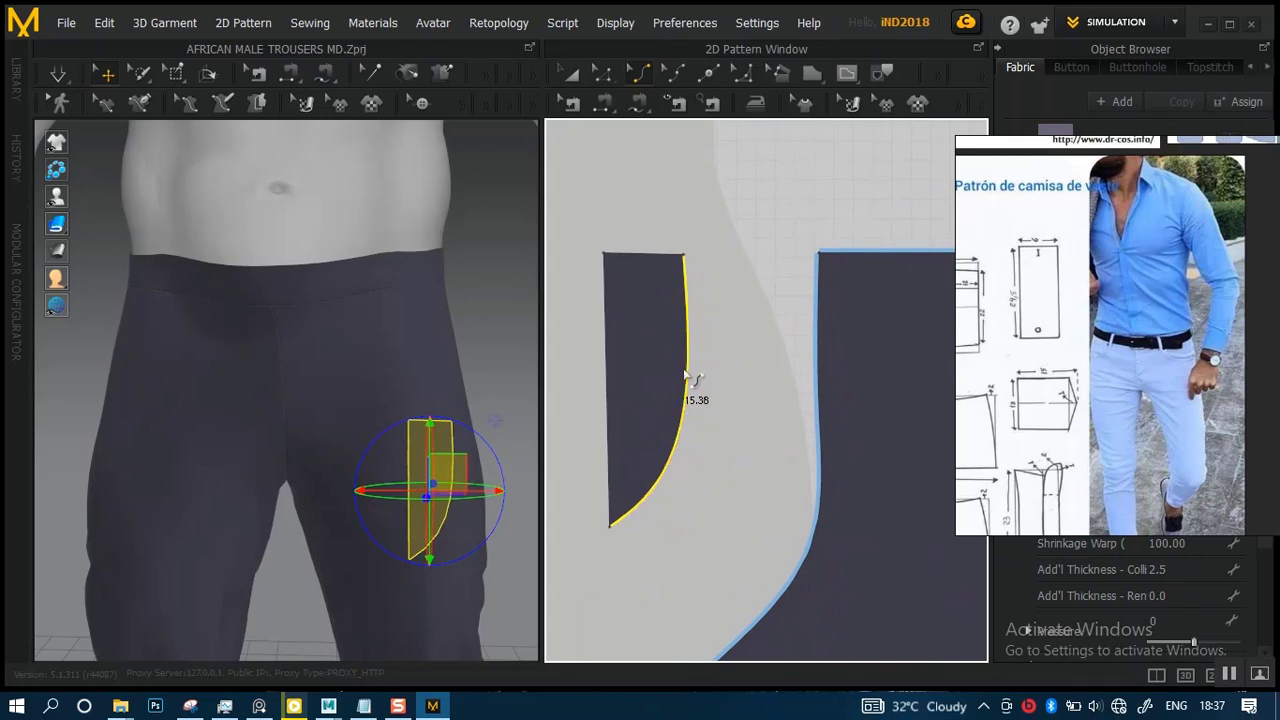
# - Assign FABRIC 2 to the curved fly piece
pyautogui.scroll(-2, 702, 400)
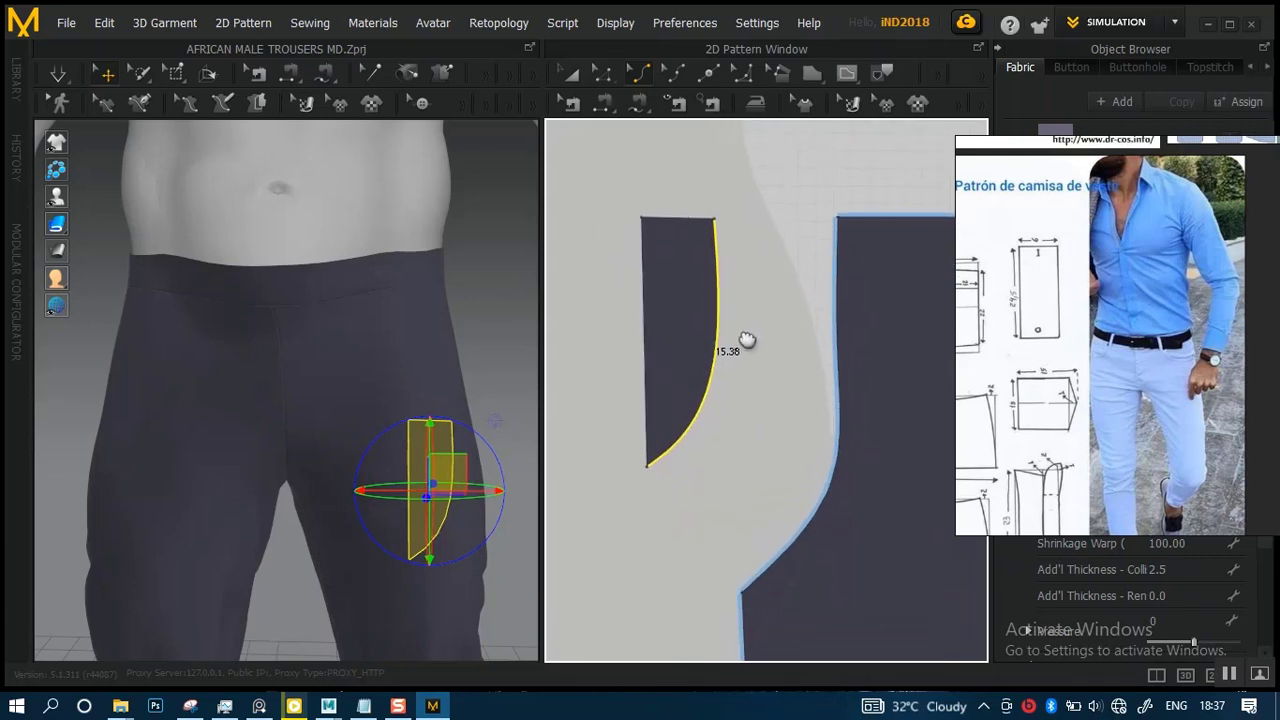
pyautogui.scroll(-4, 723, 380)
pyautogui.scroll(5, 720, 400)
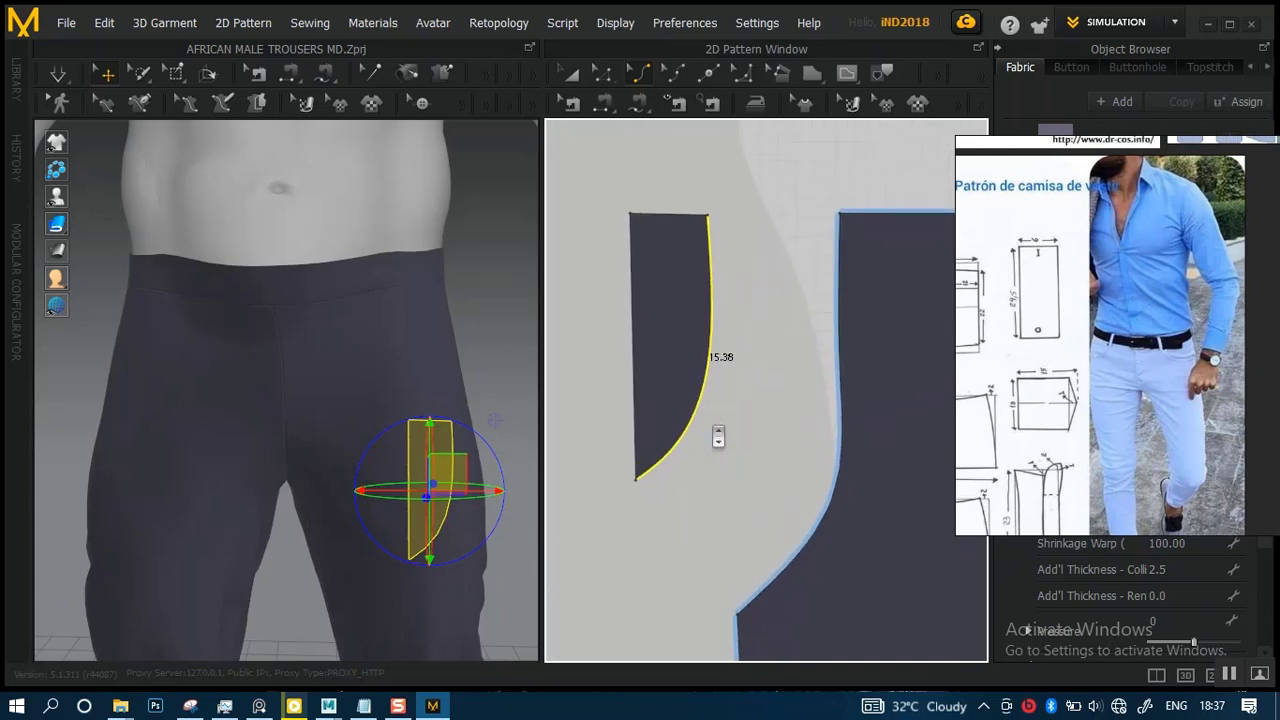
pyautogui.scroll(-3, 728, 390)
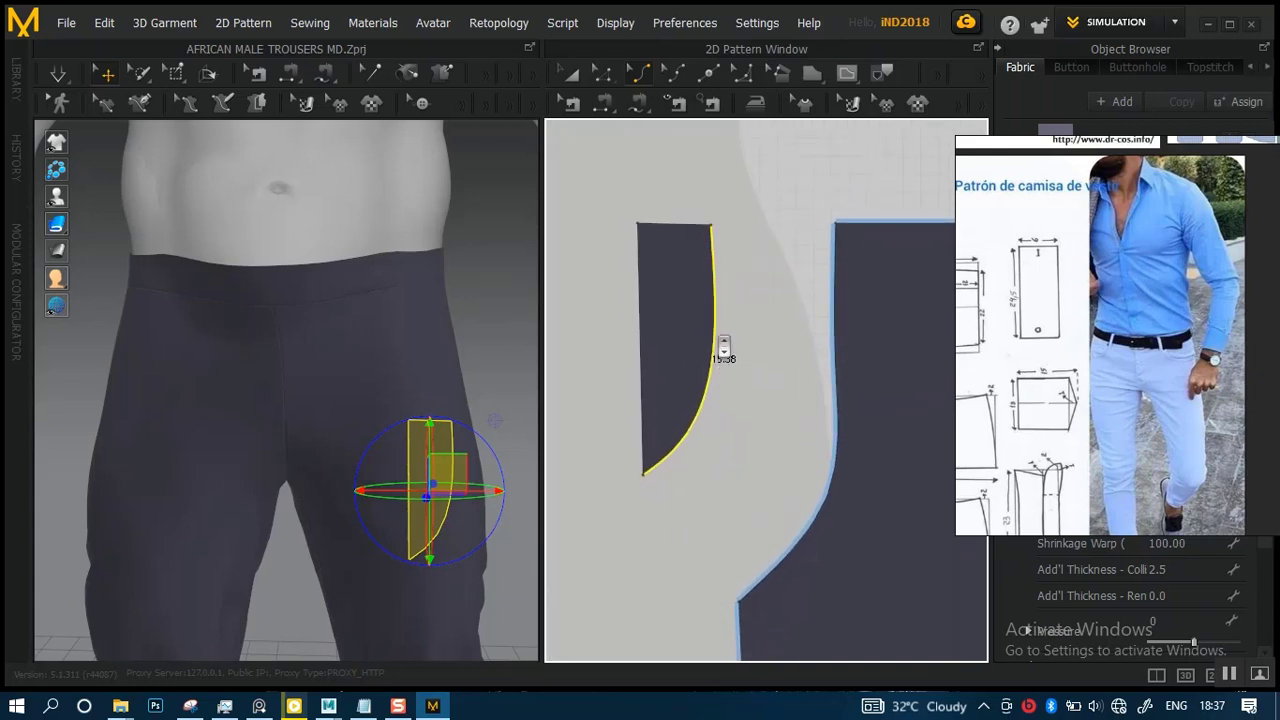
pyautogui.scroll(-3, 712, 405)
pyautogui.scroll(5, 700, 390)
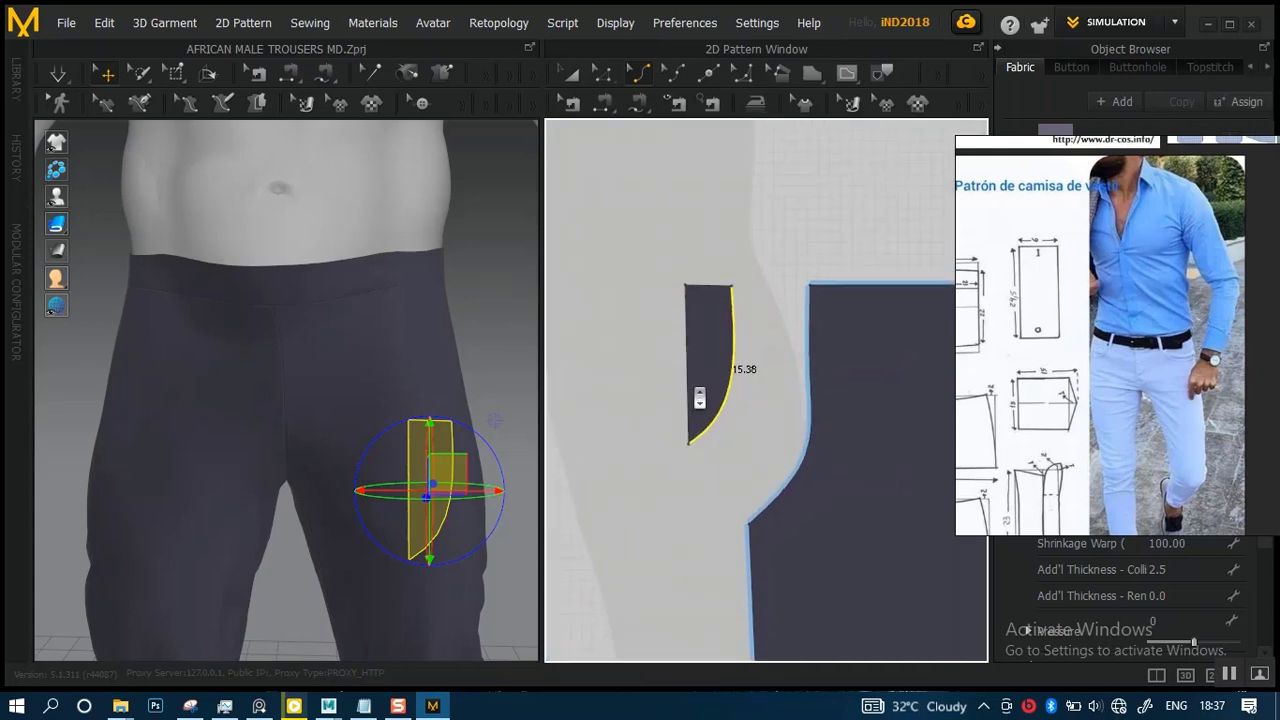
pyautogui.scroll(-2, 740, 400)
pyautogui.moveTo(1123, 184); pyautogui.dragTo(704, 336)
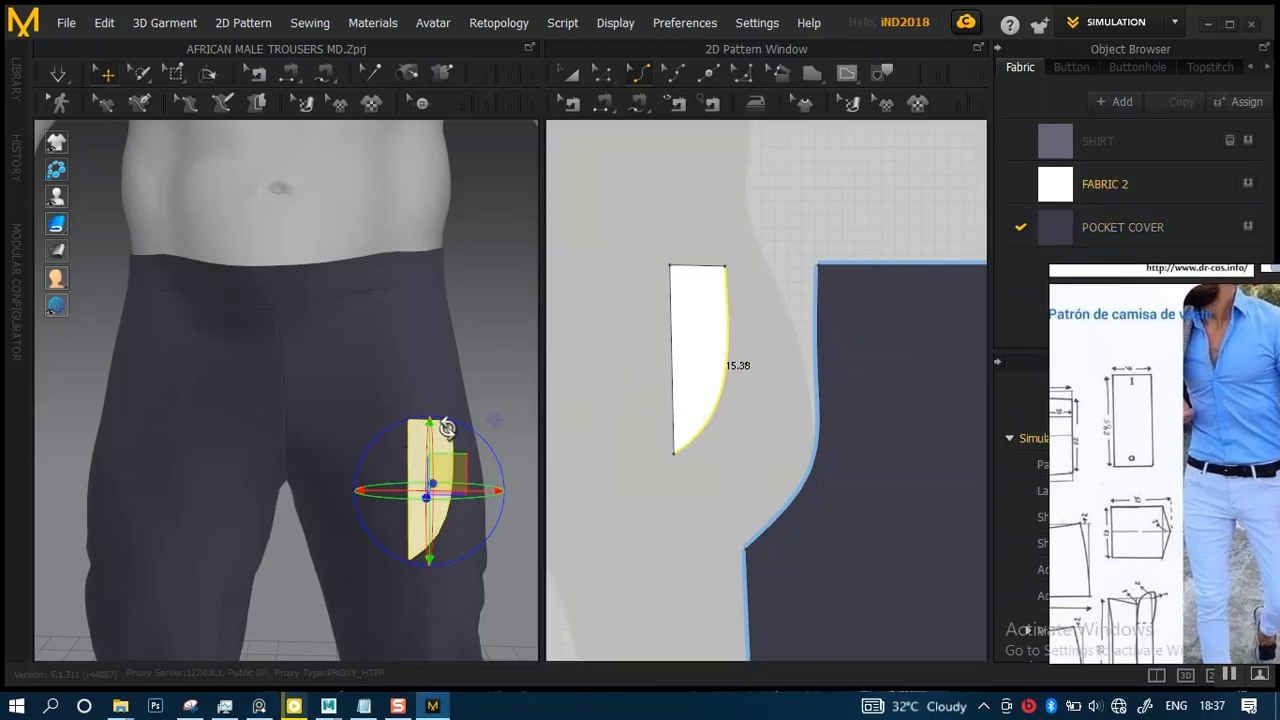
# - Move the white fly piece on the avatar from the thigh to the front centre of the trousers
pyautogui.moveTo(309, 420); pyautogui.dragTo(277, 414, button='right')
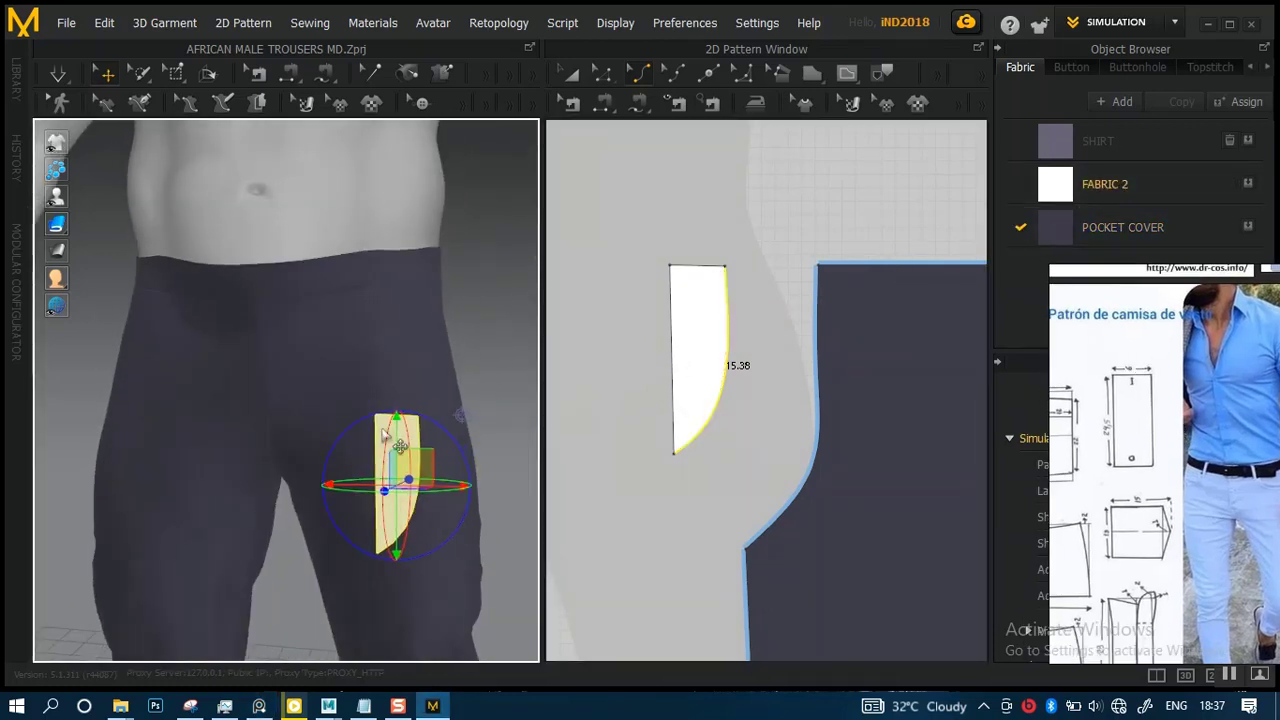
pyautogui.moveTo(400, 430); pyautogui.dragTo(431, 422, button='right')
pyautogui.moveTo(431, 422); pyautogui.dragTo(405, 282)
pyautogui.moveTo(409, 343); pyautogui.dragTo(340, 359)
pyautogui.scroll(3, 406, 335)
pyautogui.moveTo(416, 367); pyautogui.dragTo(427, 416, button='middle')
pyautogui.scroll(-3, 427, 414)
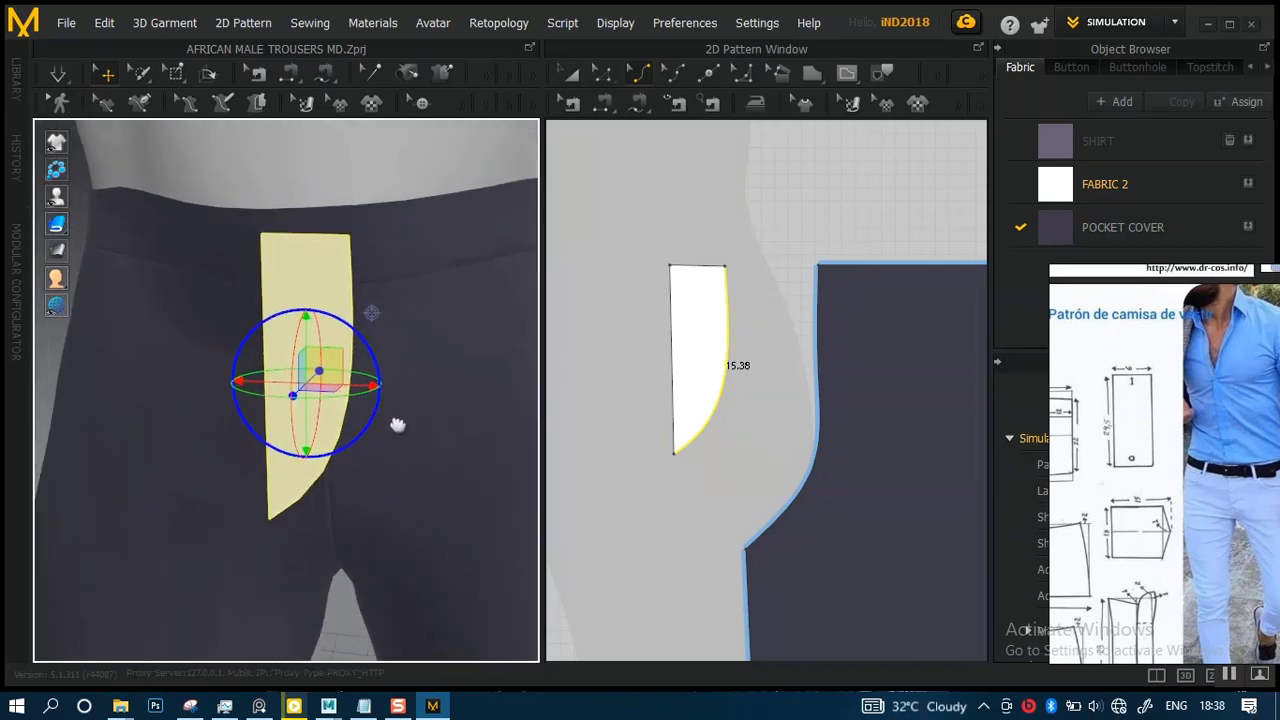
# - Lower the fly piece to just below the waistband and bring it closer to the trouser front, checking it from the front and side
pyautogui.moveTo(350, 400); pyautogui.dragTo(391, 383, button='right')
pyautogui.moveTo(370, 362); pyautogui.dragTo(371, 388)
pyautogui.moveTo(408, 400); pyautogui.dragTo(437, 471, button='right')
pyautogui.moveTo(421, 458); pyautogui.dragTo(370, 450)
pyautogui.scroll(-2, 406, 353)
pyautogui.moveTo(405, 490); pyautogui.dragTo(384, 381, button='right')
pyautogui.scroll(5, 465, 373)
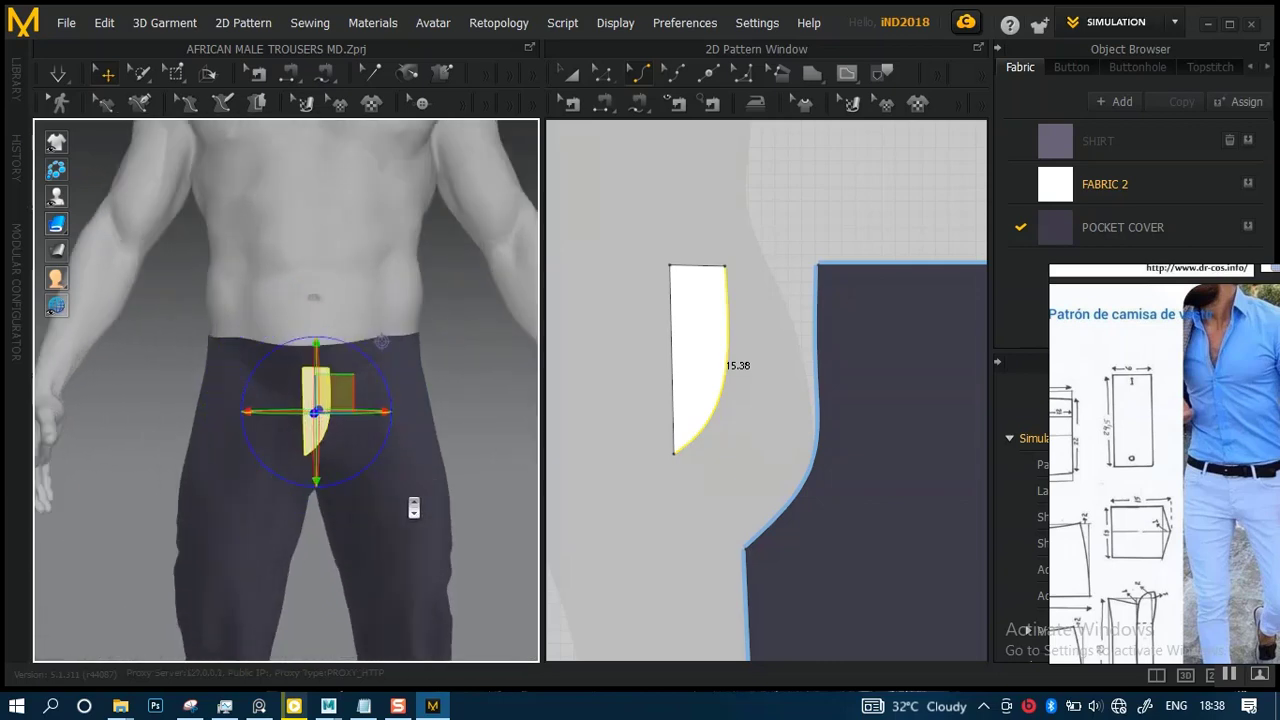
pyautogui.moveTo(414, 506); pyautogui.dragTo(449, 451, button='right')
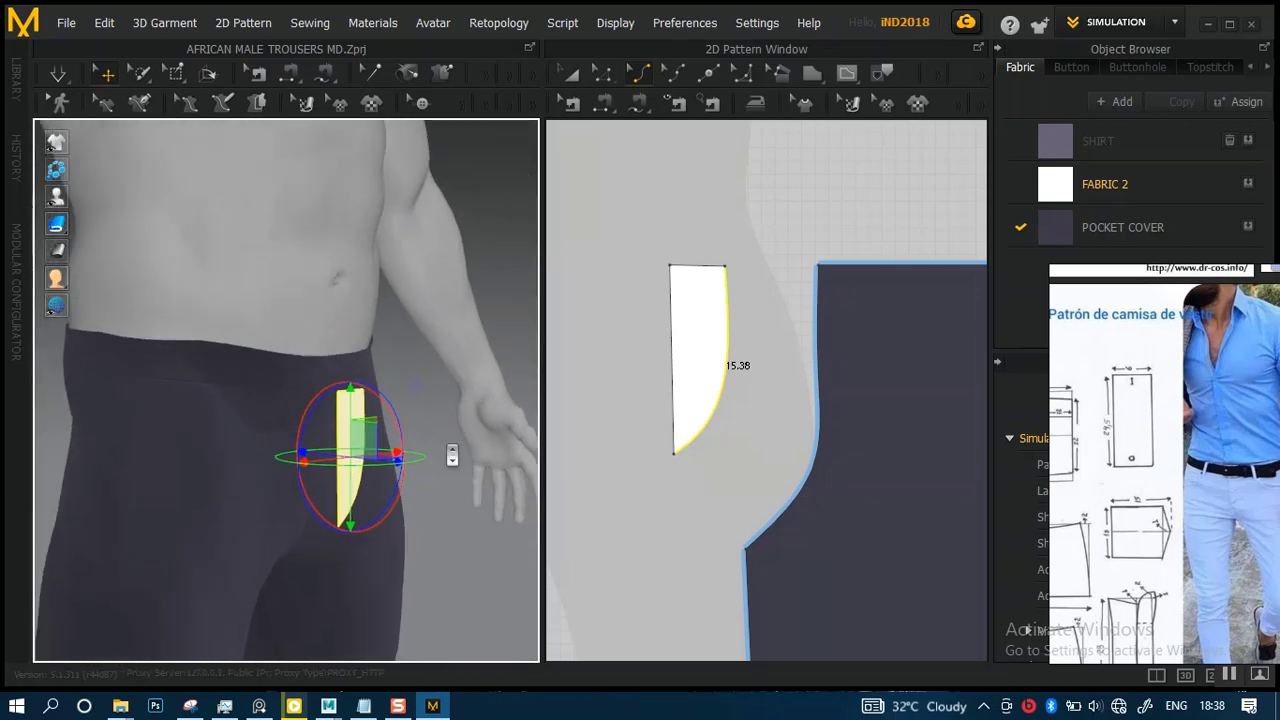
pyautogui.scroll(6, 449, 451)
pyautogui.moveTo(400, 390); pyautogui.dragTo(434, 397, button='right')
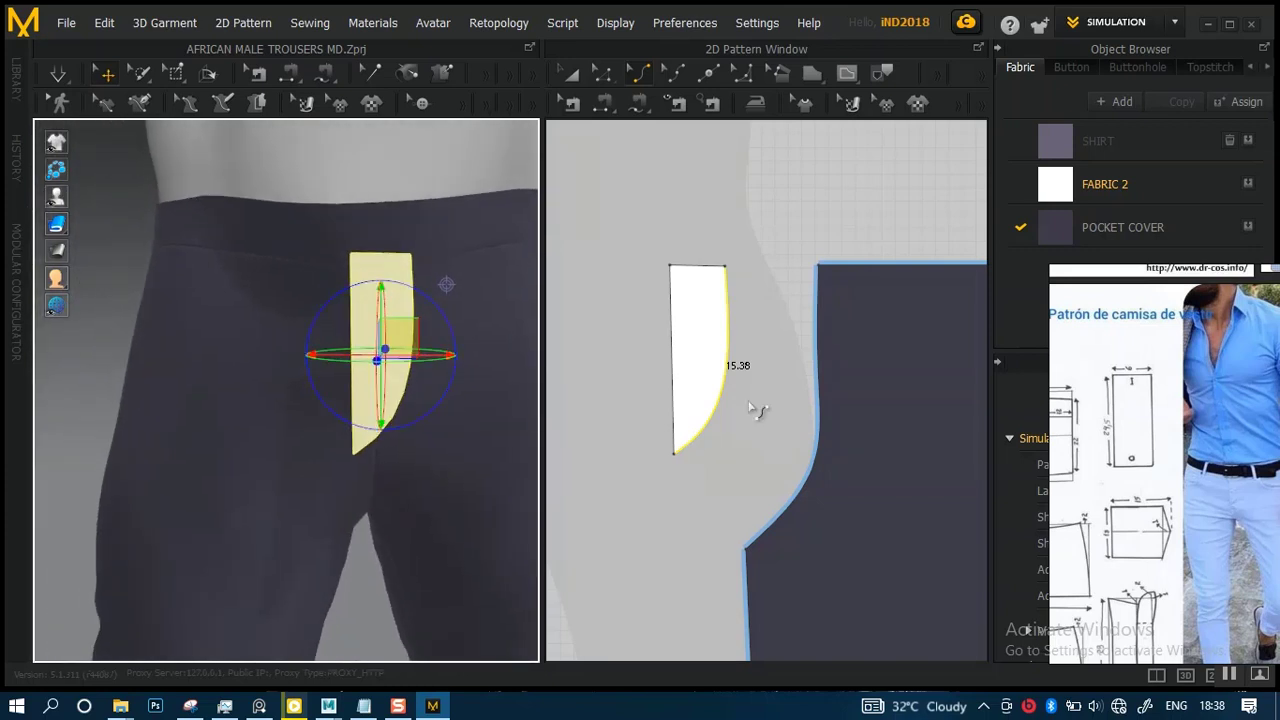
# - Raise the fly piece's bottom point to shorten its straight edge to about 12.1
pyautogui.scroll(3, 757, 403)
pyautogui.press('z')
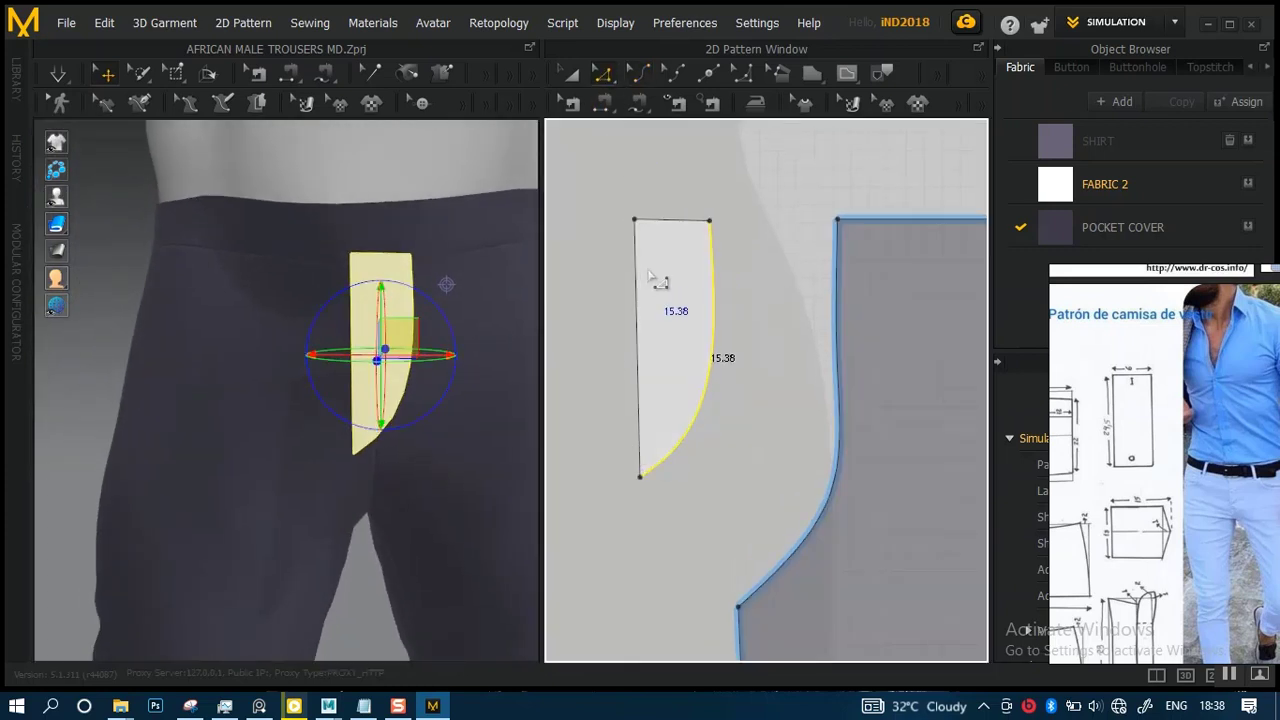
pyautogui.moveTo(667, 517); pyautogui.dragTo(652, 449)
pyautogui.scroll(-5, 417, 434)
pyautogui.scroll(3, 417, 434)
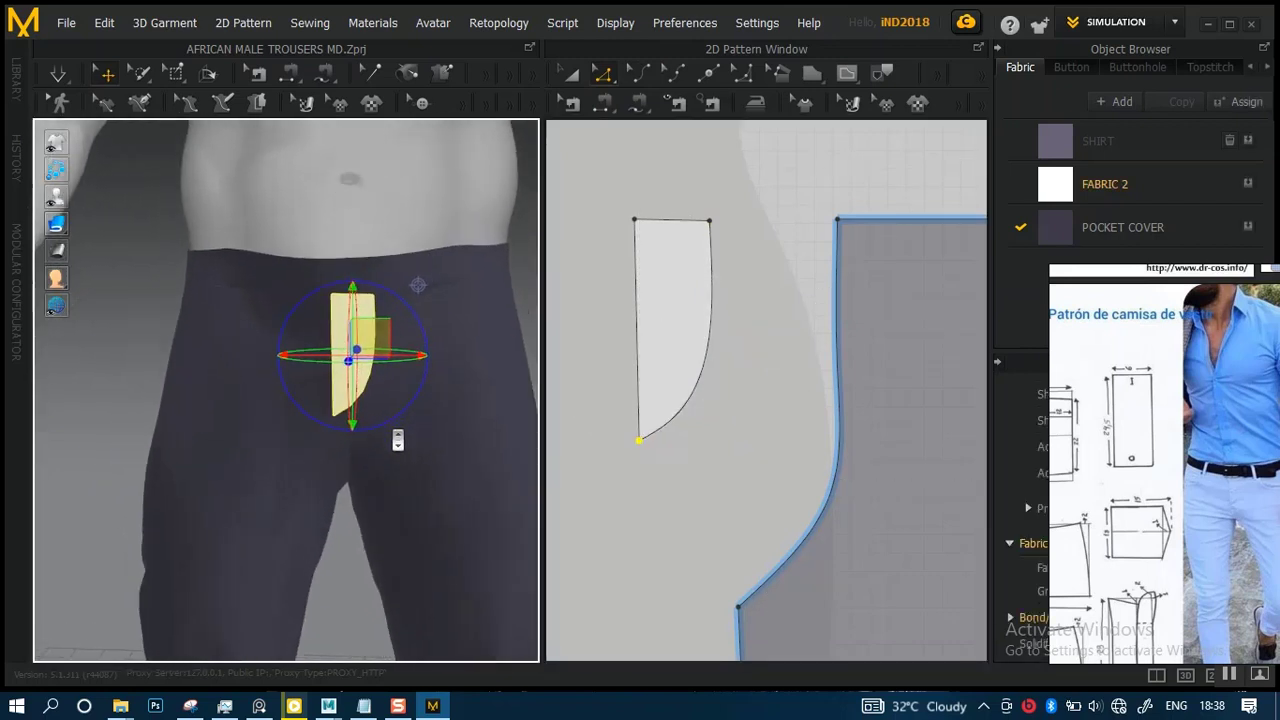
pyautogui.scroll(-2, 414, 423)
pyautogui.scroll(2, 414, 423)
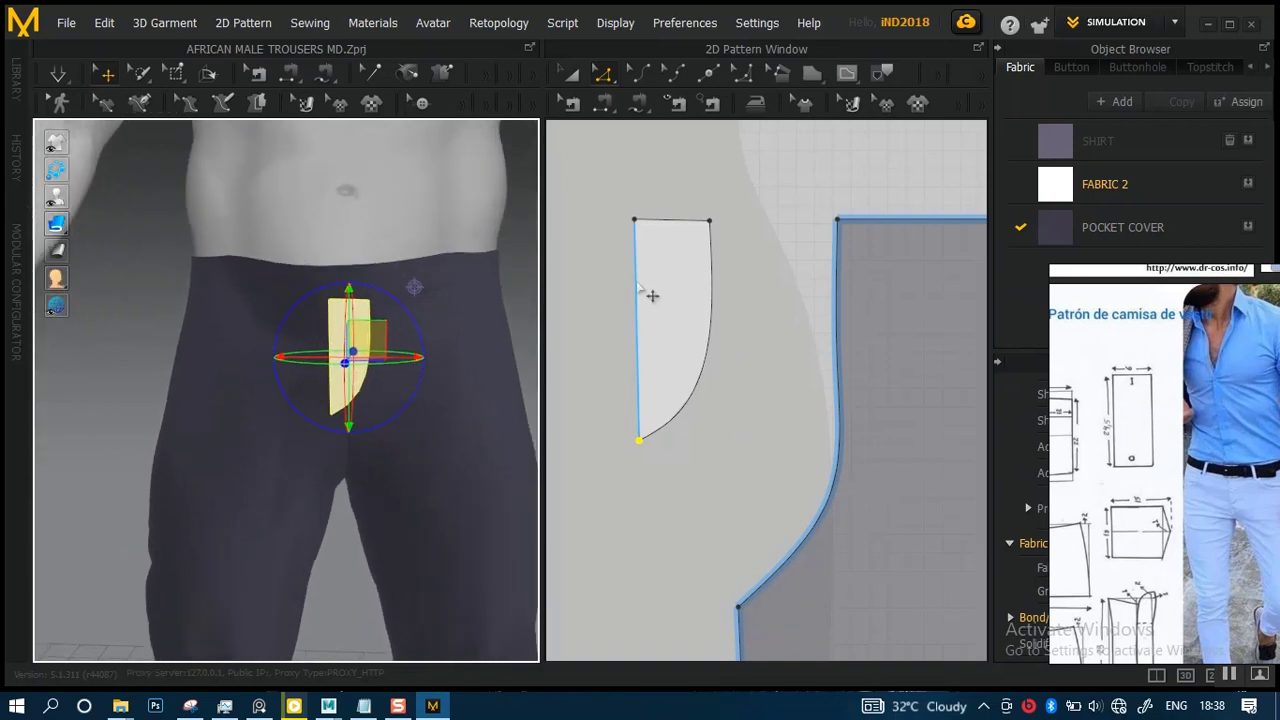
# - Narrow the fly piece slightly by moving its straight edge inward toward the curved edge
pyautogui.click(637, 290)
pyautogui.moveTo(651, 297); pyautogui.dragTo(661, 297)
pyautogui.scroll(-2, 465, 336)
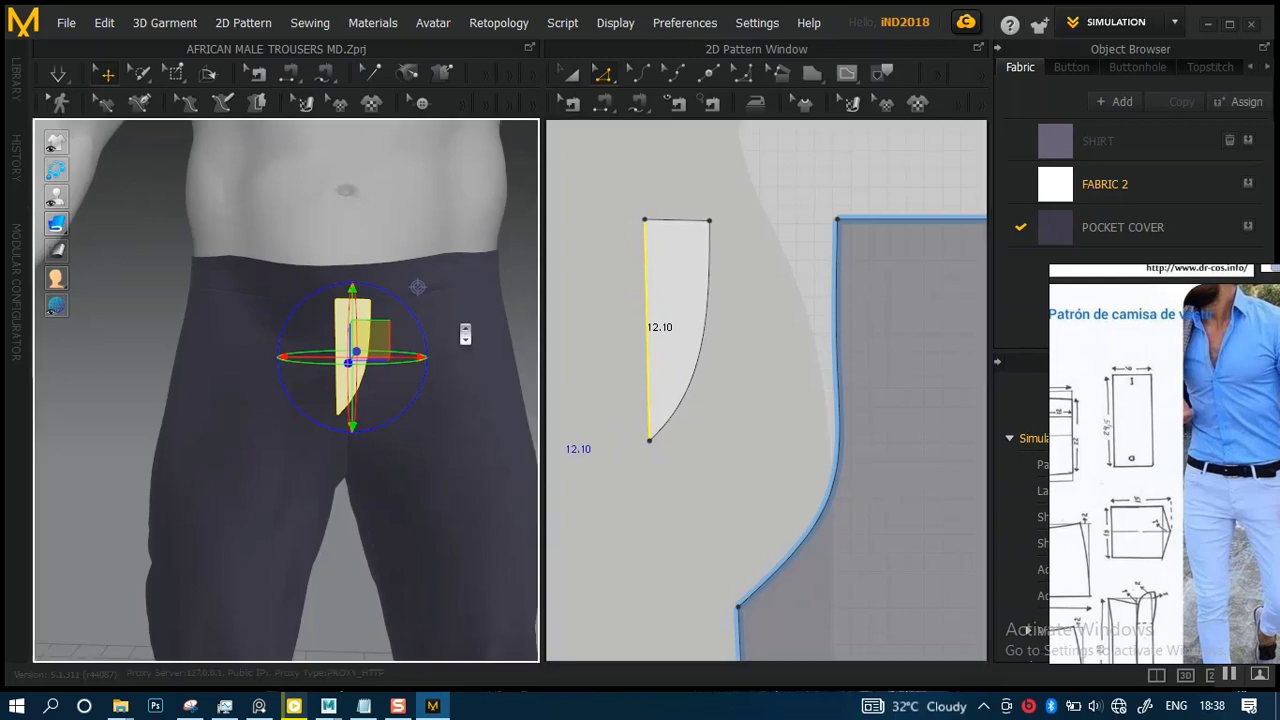
pyautogui.scroll(1, 479, 349)
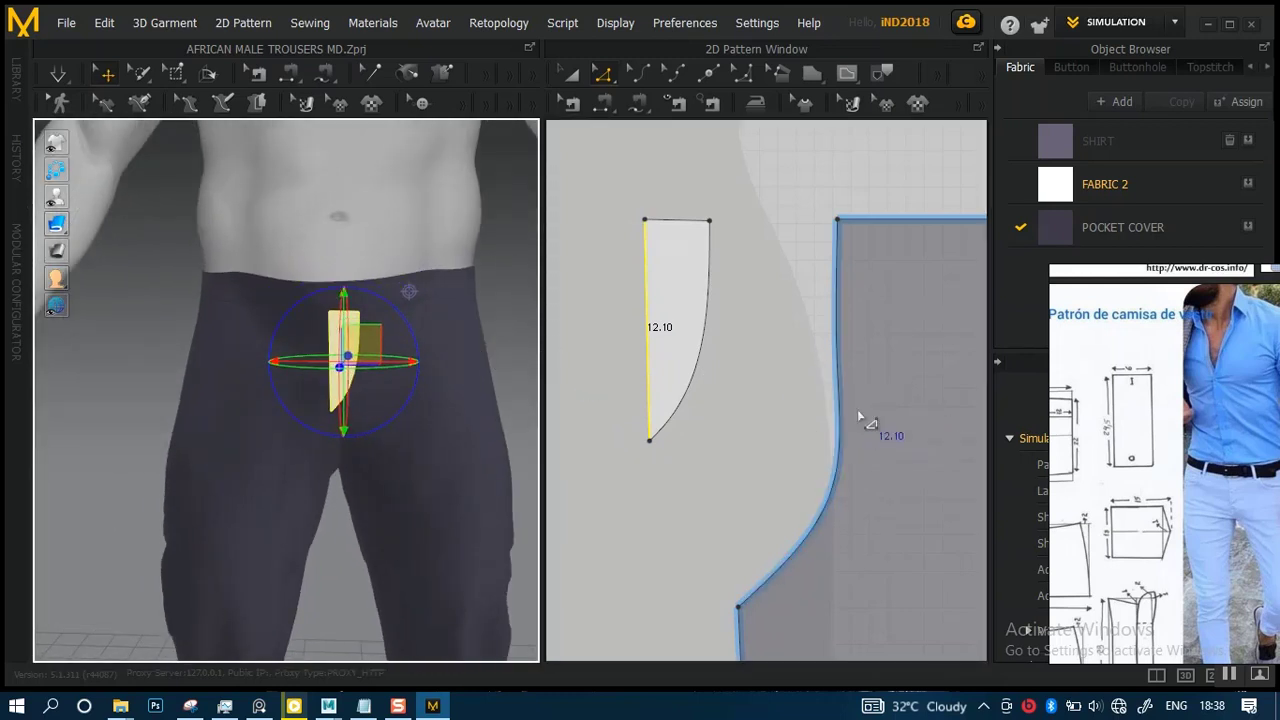
pyautogui.scroll(-2, 803, 371)
pyautogui.moveTo(803, 371); pyautogui.dragTo(769, 366, button='middle')
pyautogui.scroll(1, 761, 370)
pyautogui.scroll(2, 760, 370)
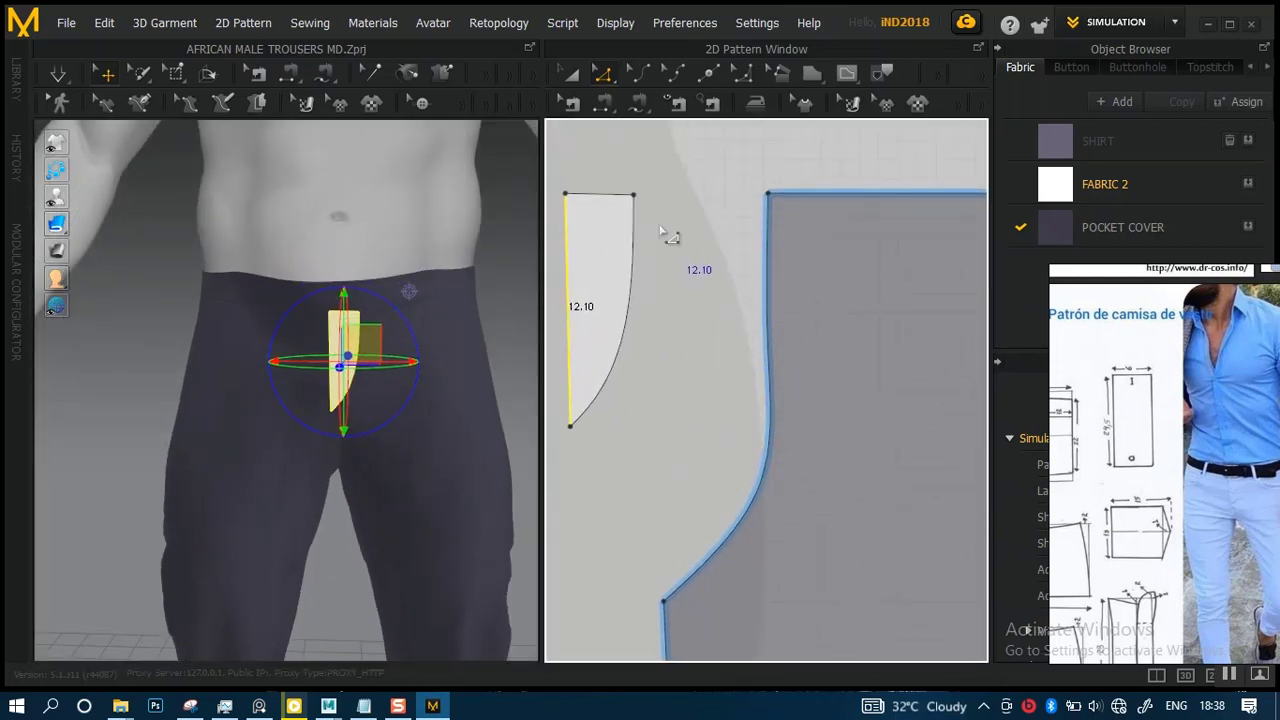
# - Move the fly piece closer to the trouser front and align its straight edge with the centre seam
pyautogui.moveTo(435, 303); pyautogui.dragTo(442, 386, button='right')
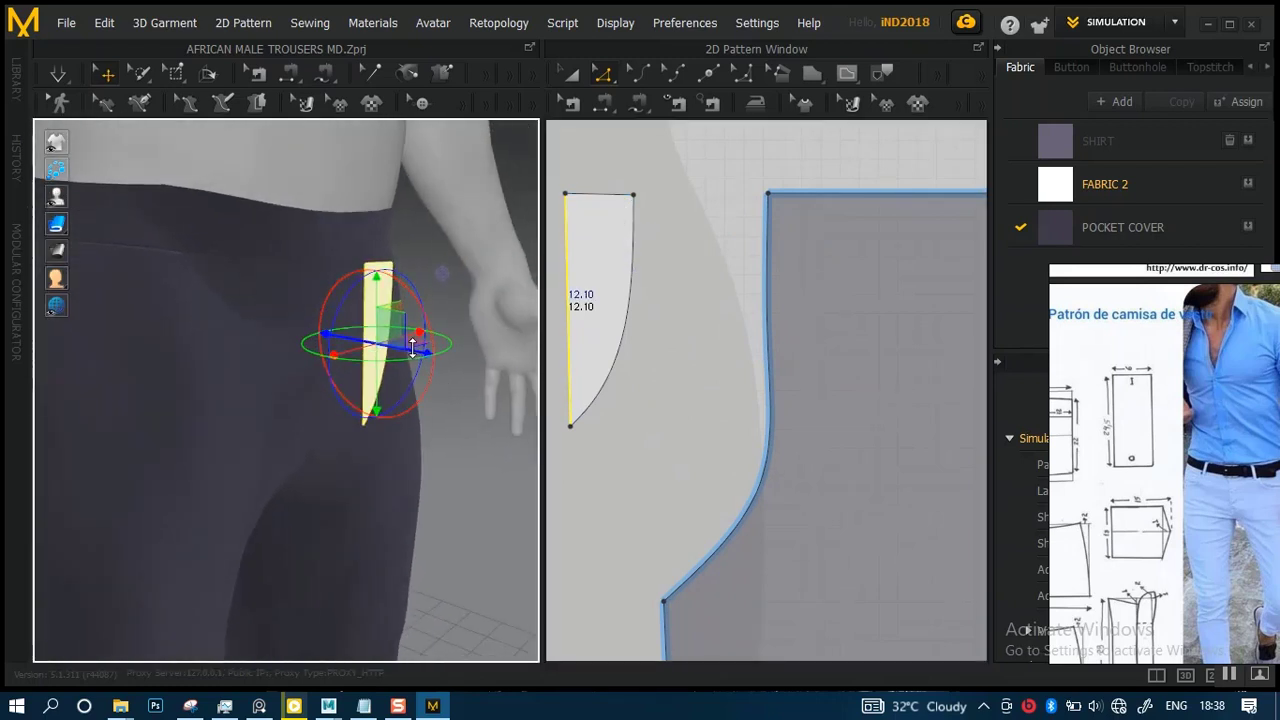
pyautogui.moveTo(412, 348)
pyautogui.mouseDown()
pyautogui.moveTo(437, 347)
pyautogui.moveTo(394, 350)
pyautogui.mouseUp()
pyautogui.moveTo(398, 385); pyautogui.dragTo(357, 263, button='right')
pyautogui.moveTo(450, 290); pyautogui.dragTo(457, 371, button='right')
pyautogui.scroll(-3, 457, 371)
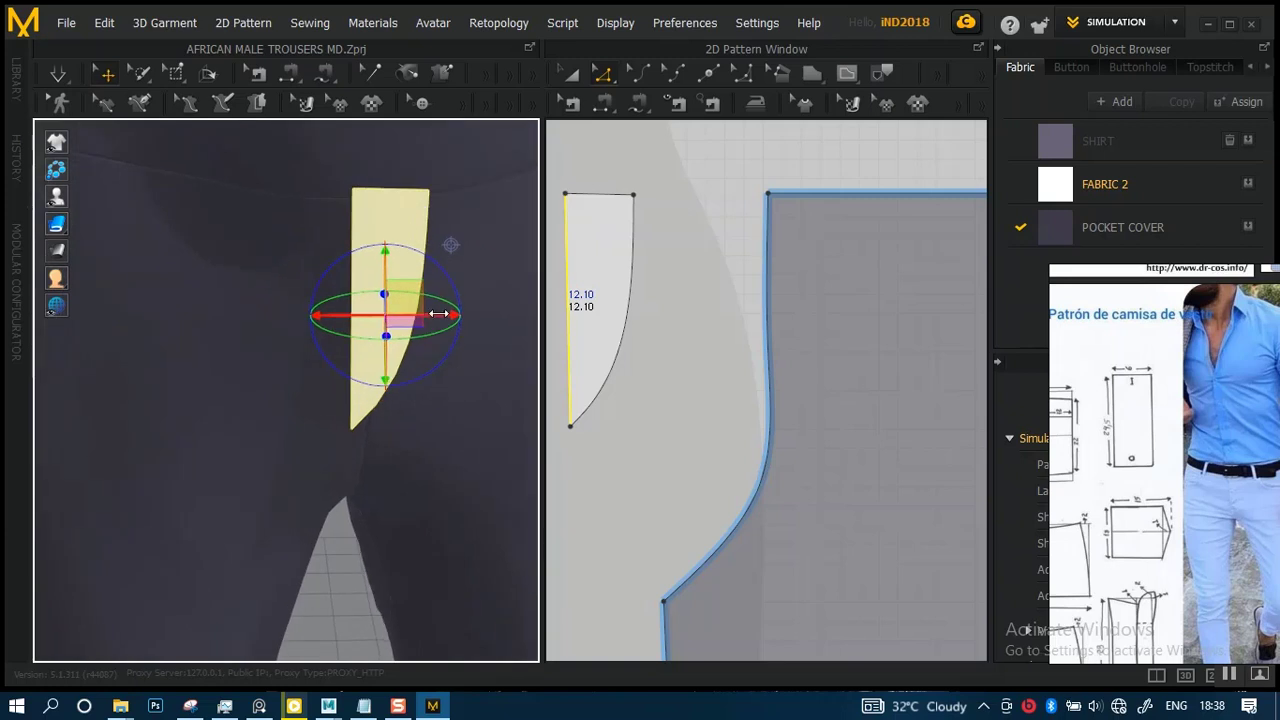
pyautogui.moveTo(440, 314); pyautogui.dragTo(453, 321)
pyautogui.moveTo(453, 321); pyautogui.dragTo(426, 330, button='right')
pyautogui.moveTo(426, 330); pyautogui.dragTo(403, 328, button='middle')
pyautogui.moveTo(403, 328); pyautogui.dragTo(401, 285, button='right')
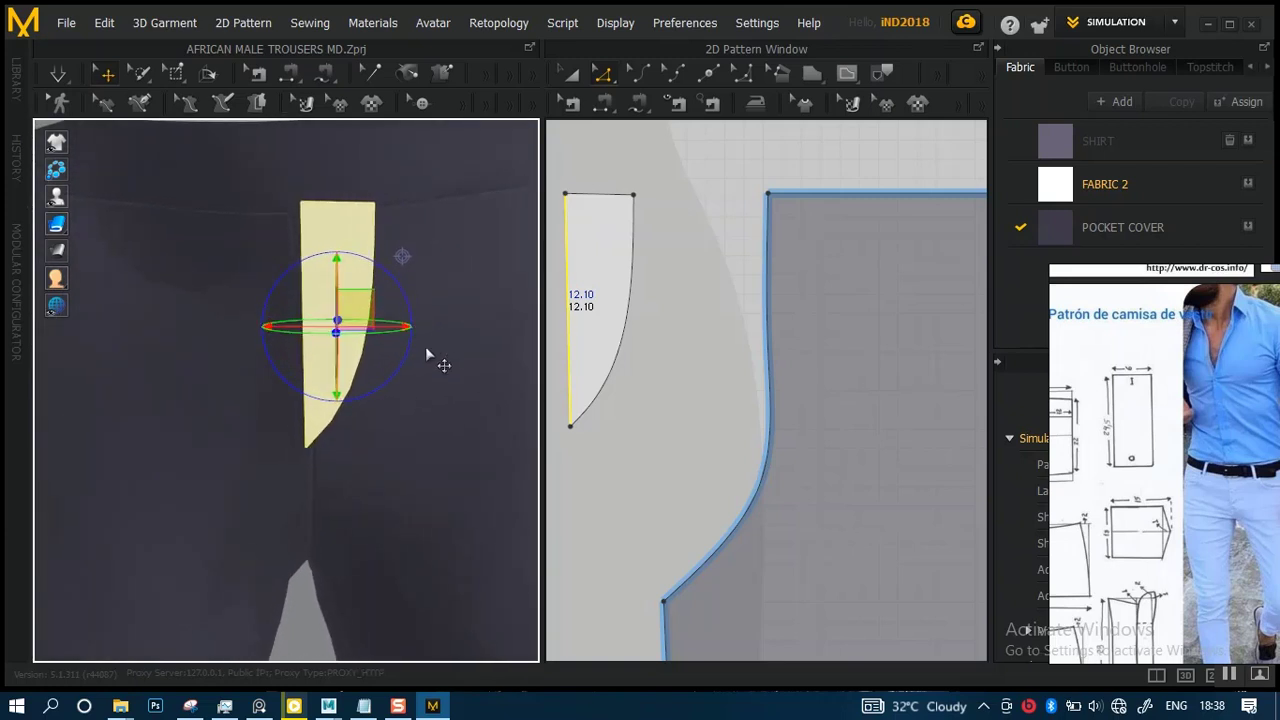
# - Try to bulge the lower part of the fly's curved edge outward with Edit Curve Point, and undo it
pyautogui.scroll(3, 790, 350)
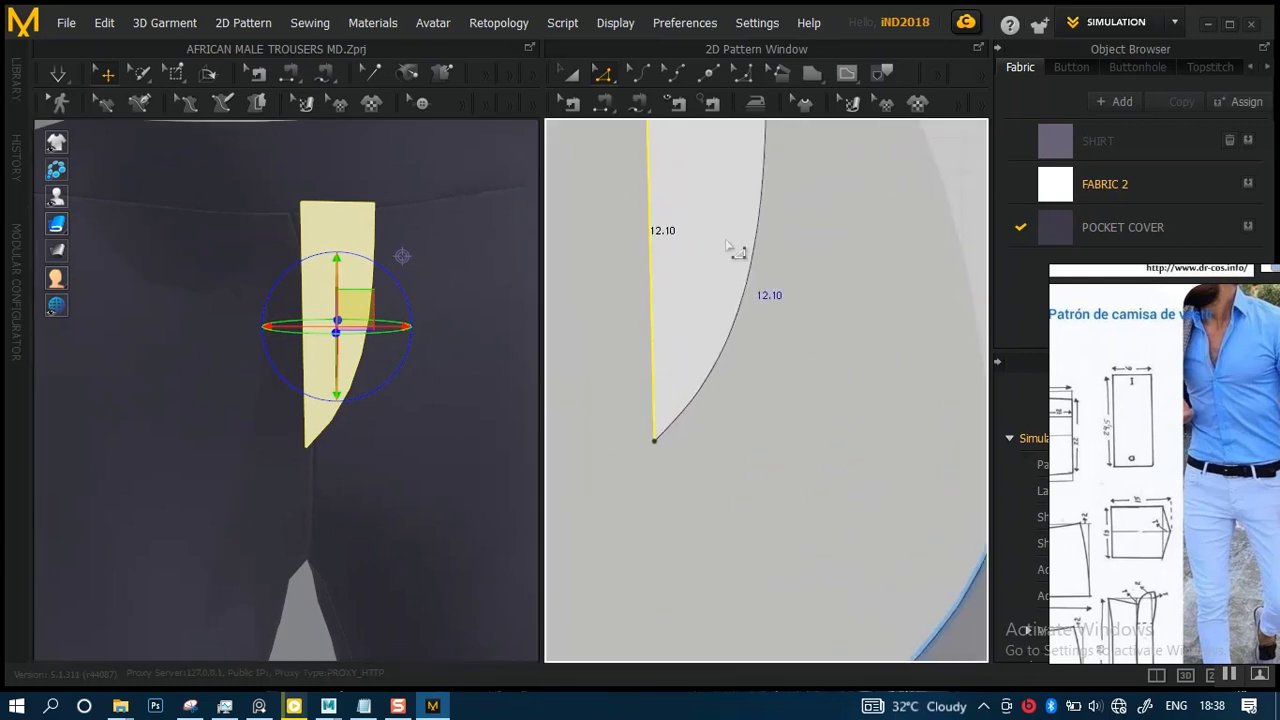
pyautogui.click(671, 73)
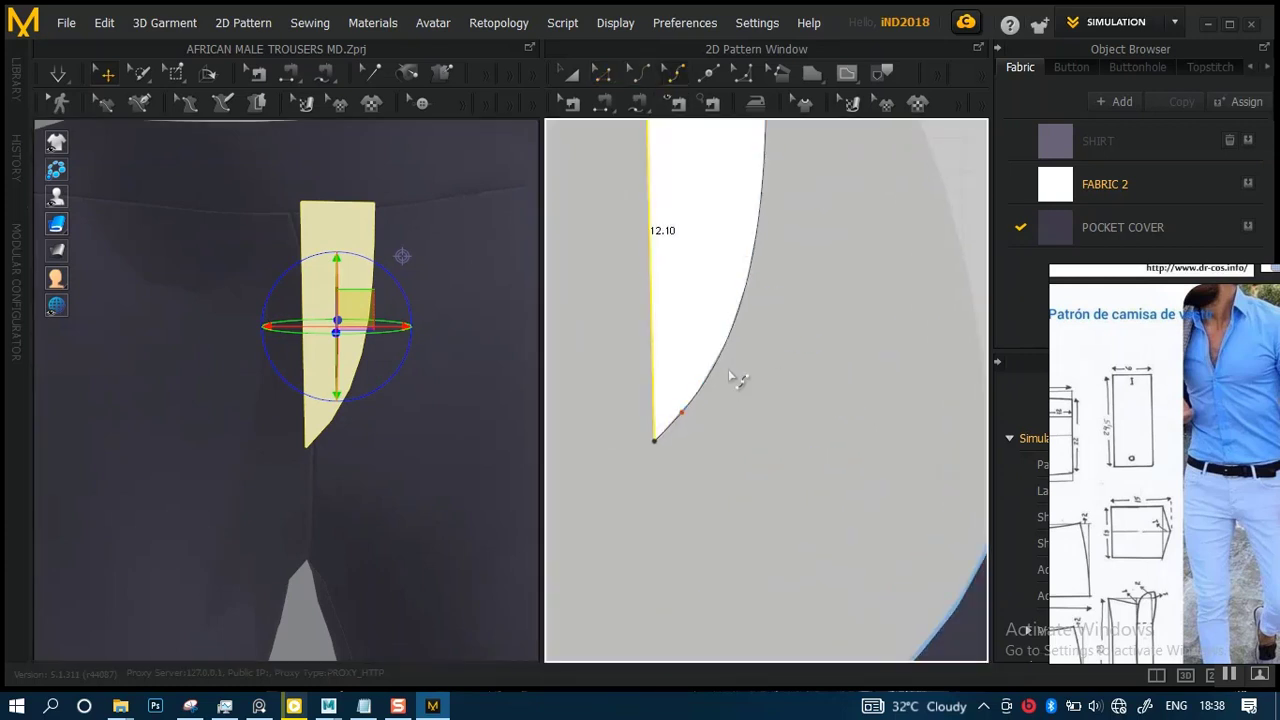
pyautogui.moveTo(693, 420); pyautogui.dragTo(758, 388)
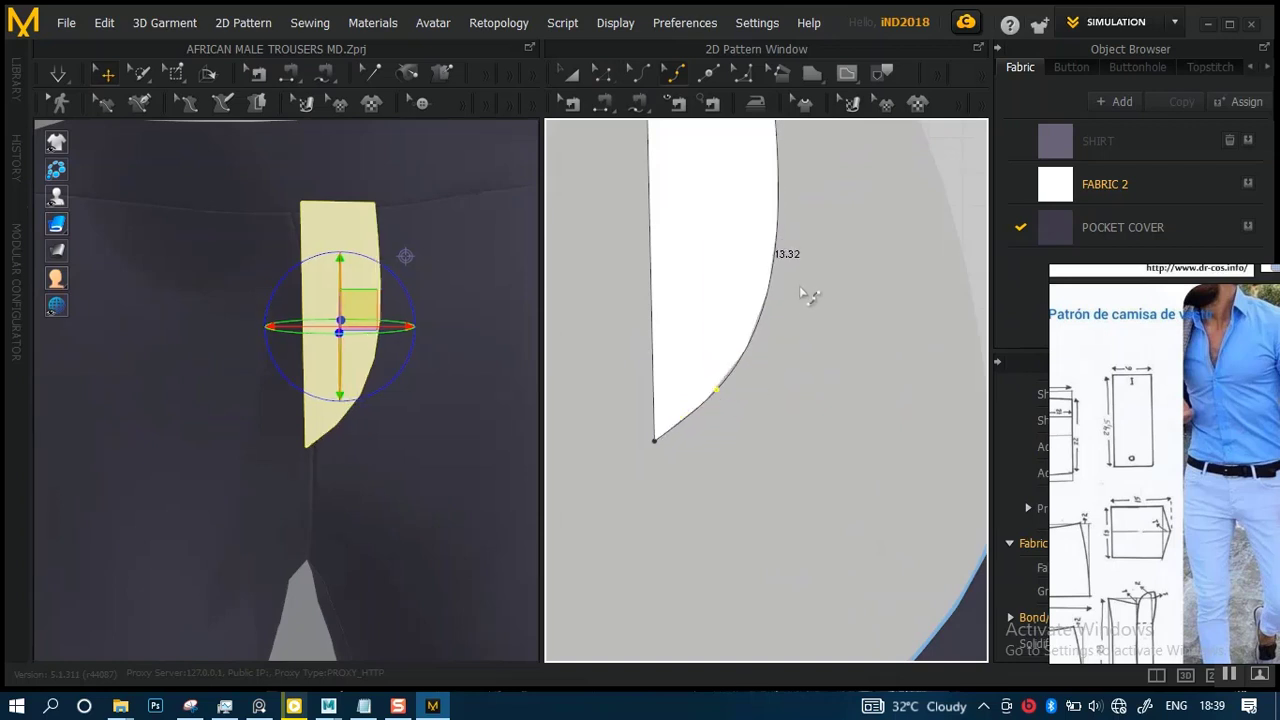
pyautogui.hotkey('ctrl', 'z')
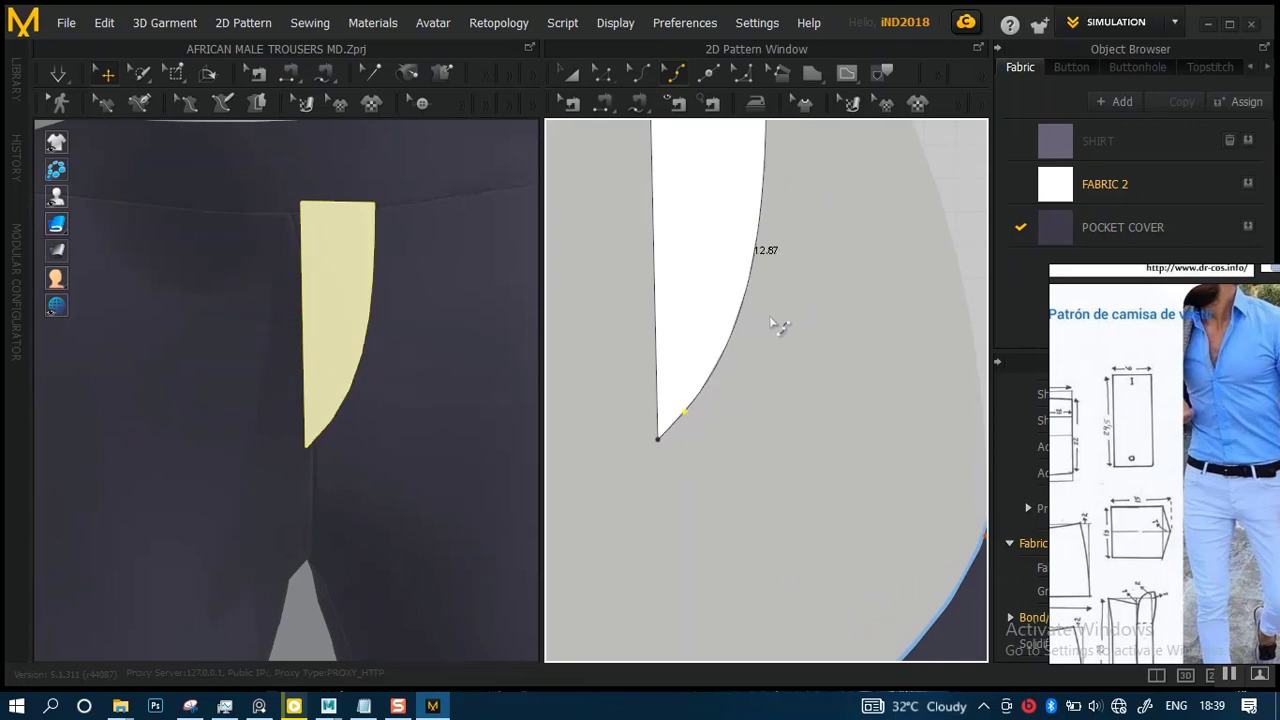
# - Add a point on the curved edge about 2.4 from the bottom tip and pull it outward to form a blunter lower corner
pyautogui.click(707, 76)
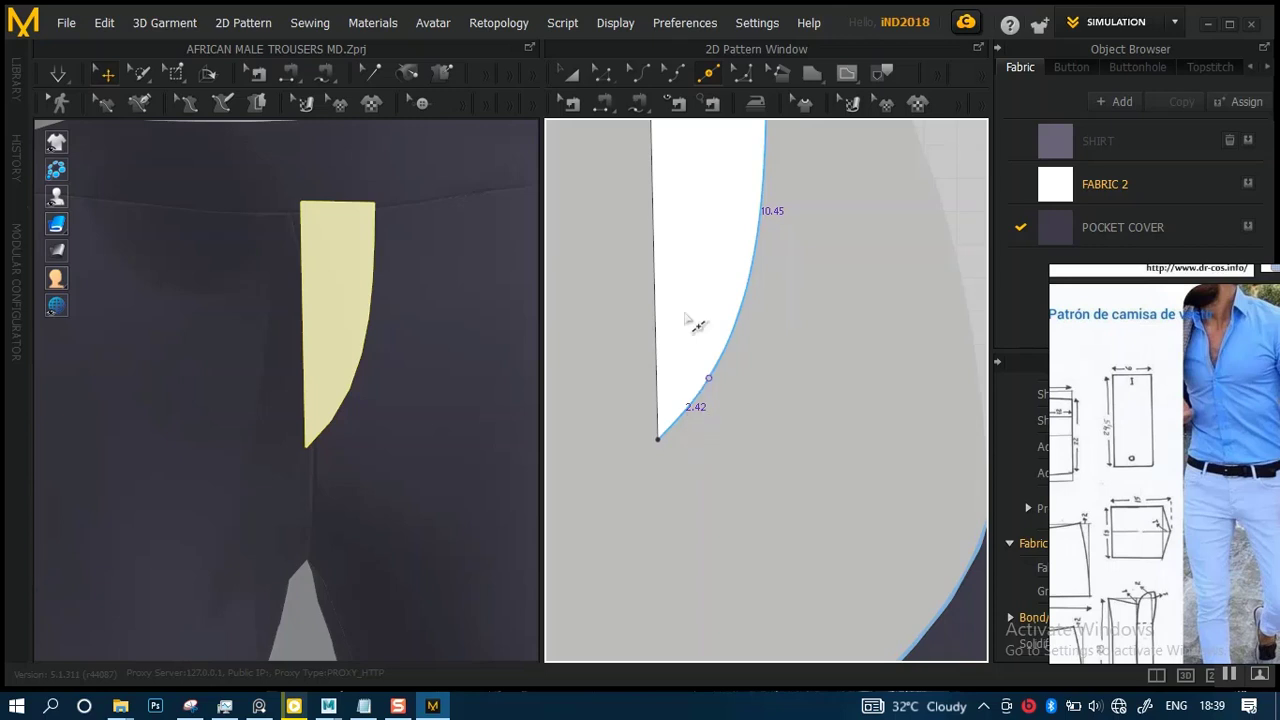
pyautogui.click(709, 378)
pyautogui.press('z')
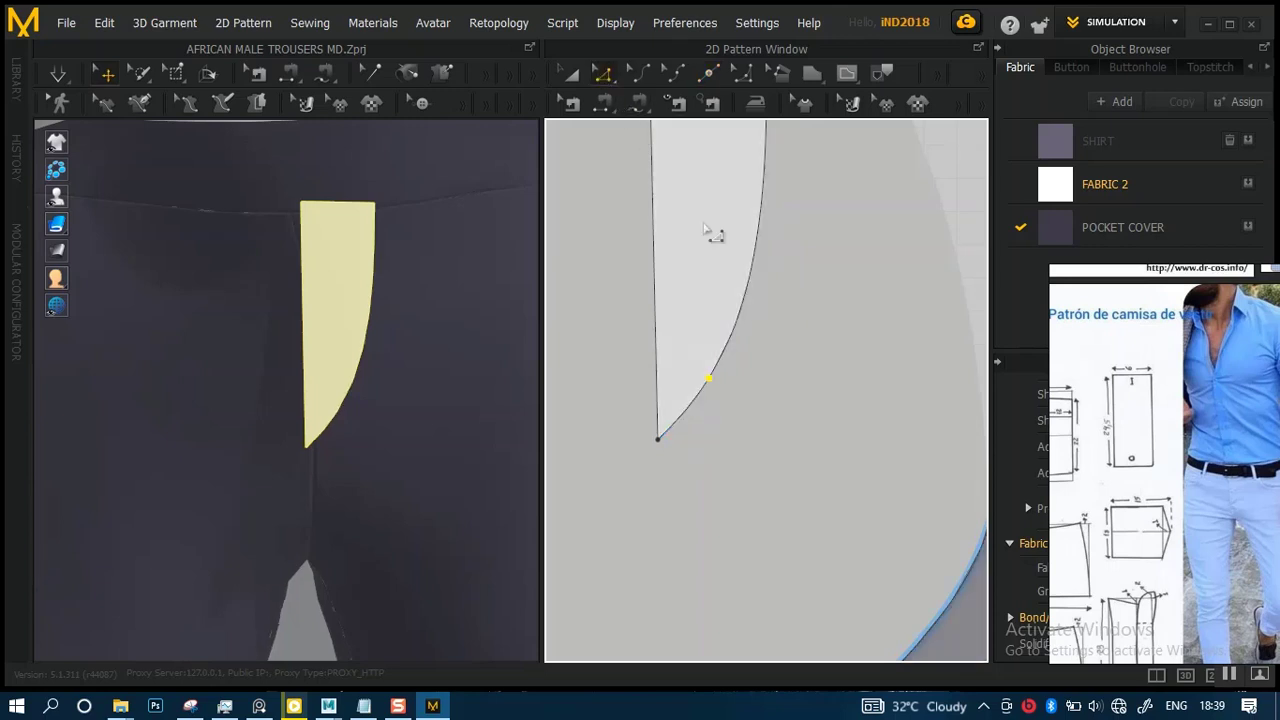
pyautogui.click(710, 380)
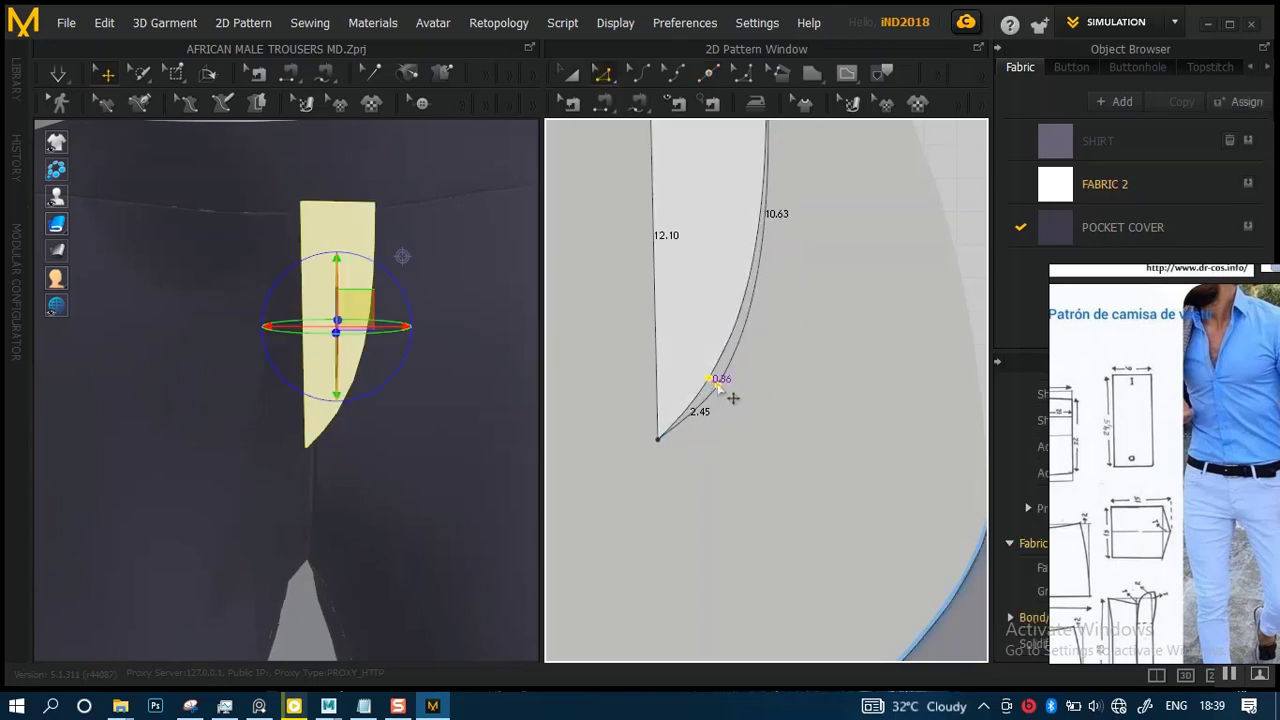
pyautogui.moveTo(722, 381); pyautogui.dragTo(749, 406)
pyautogui.scroll(-5, 783, 337)
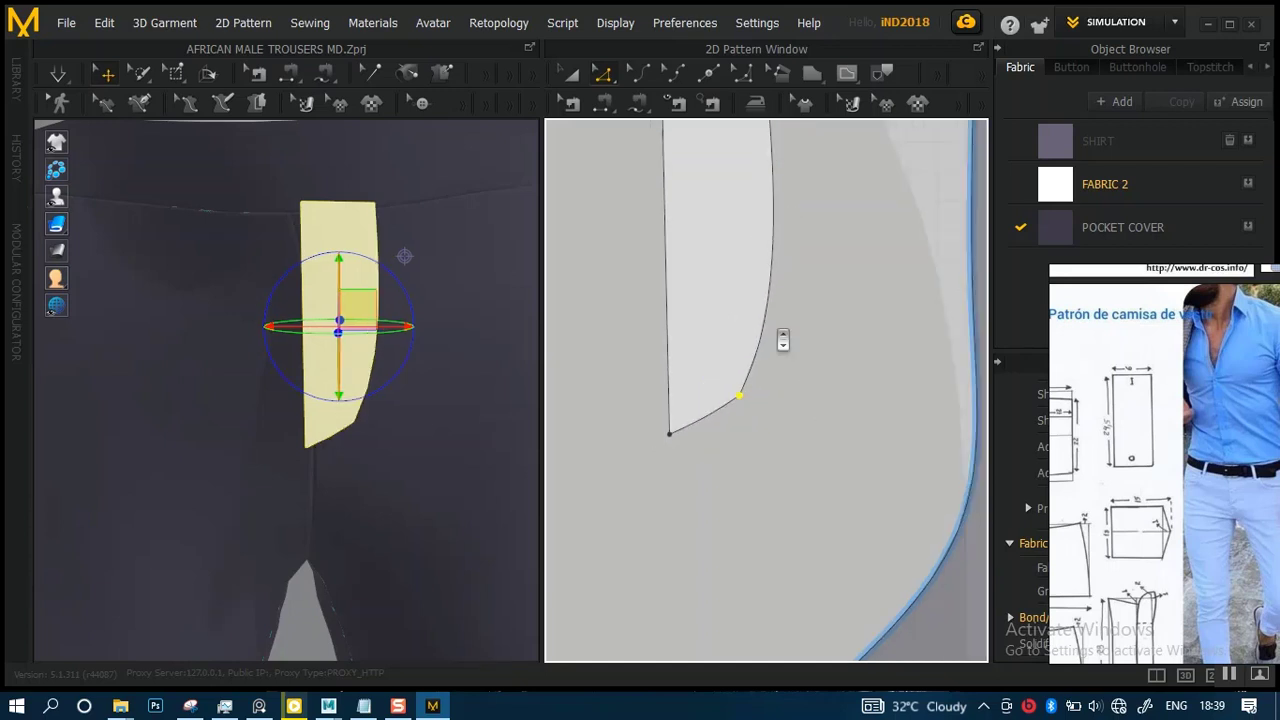
pyautogui.scroll(4, 775, 330)
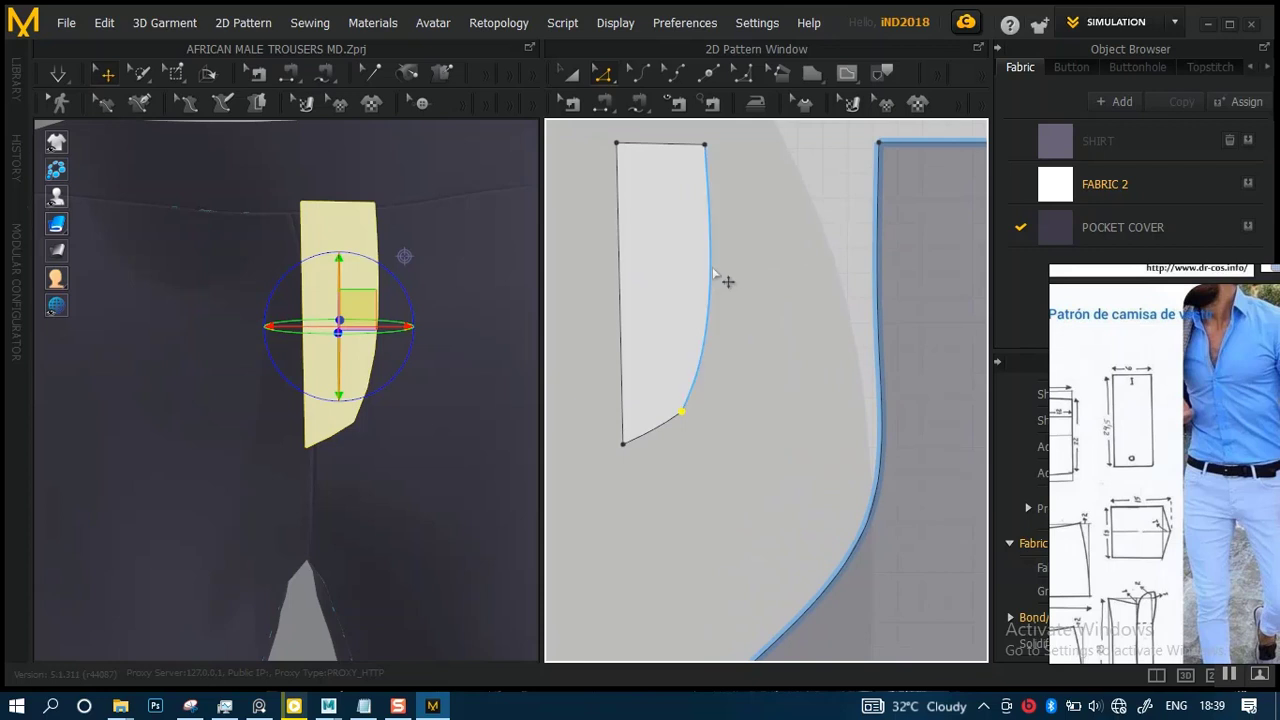
# - Use Edit Curvature to flatten the fly's long outer edge above the new corner, about 10.8 long
pyautogui.click(650, 76)
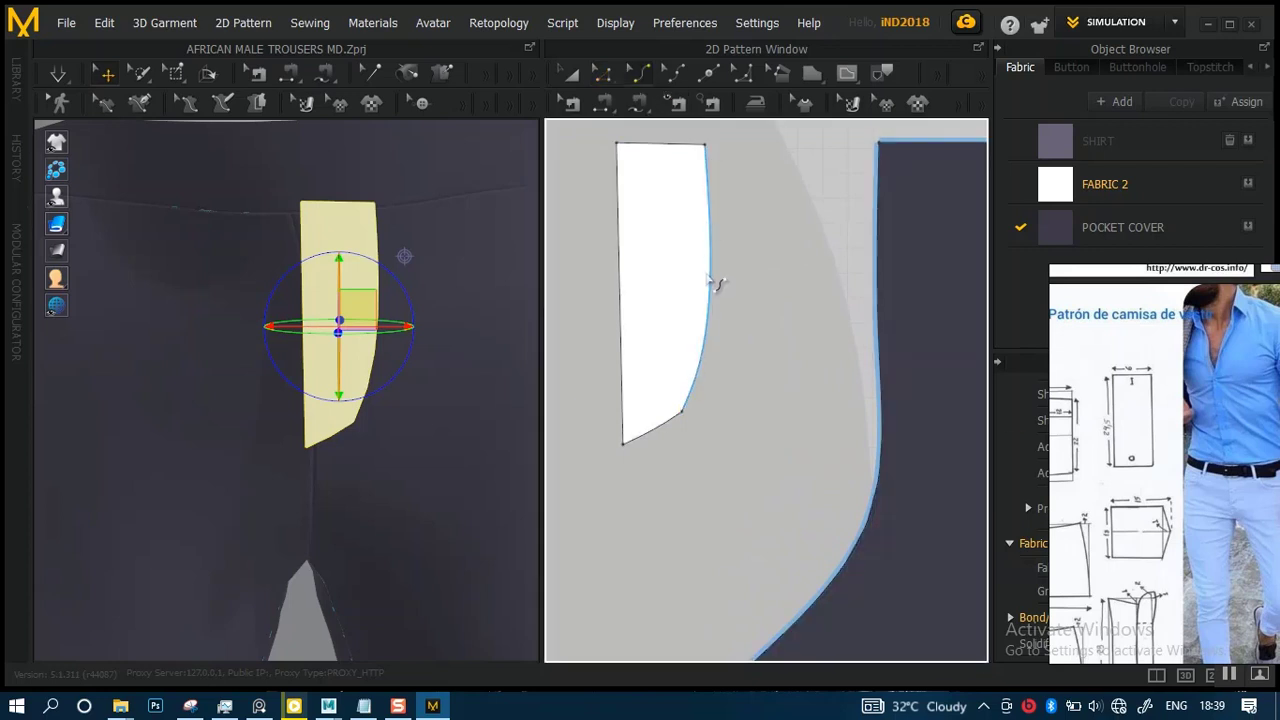
pyautogui.click(727, 349)
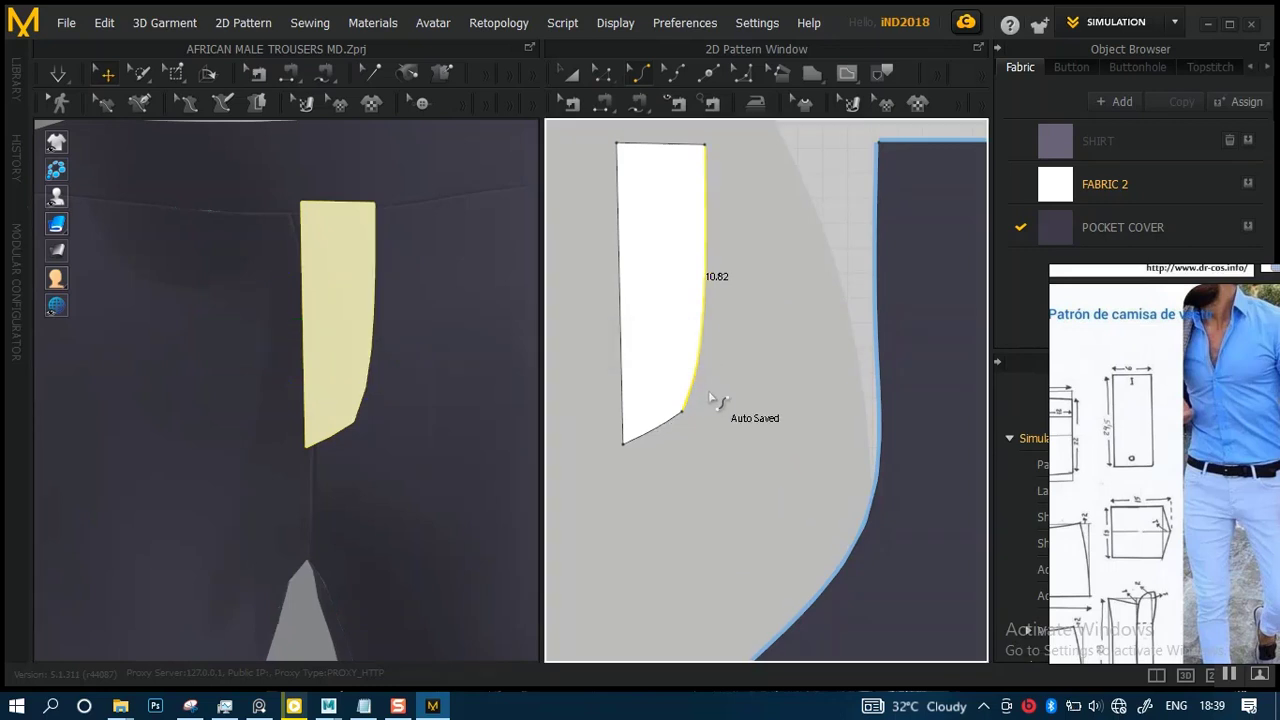
pyautogui.scroll(2, 710, 405)
pyautogui.click(648, 420)
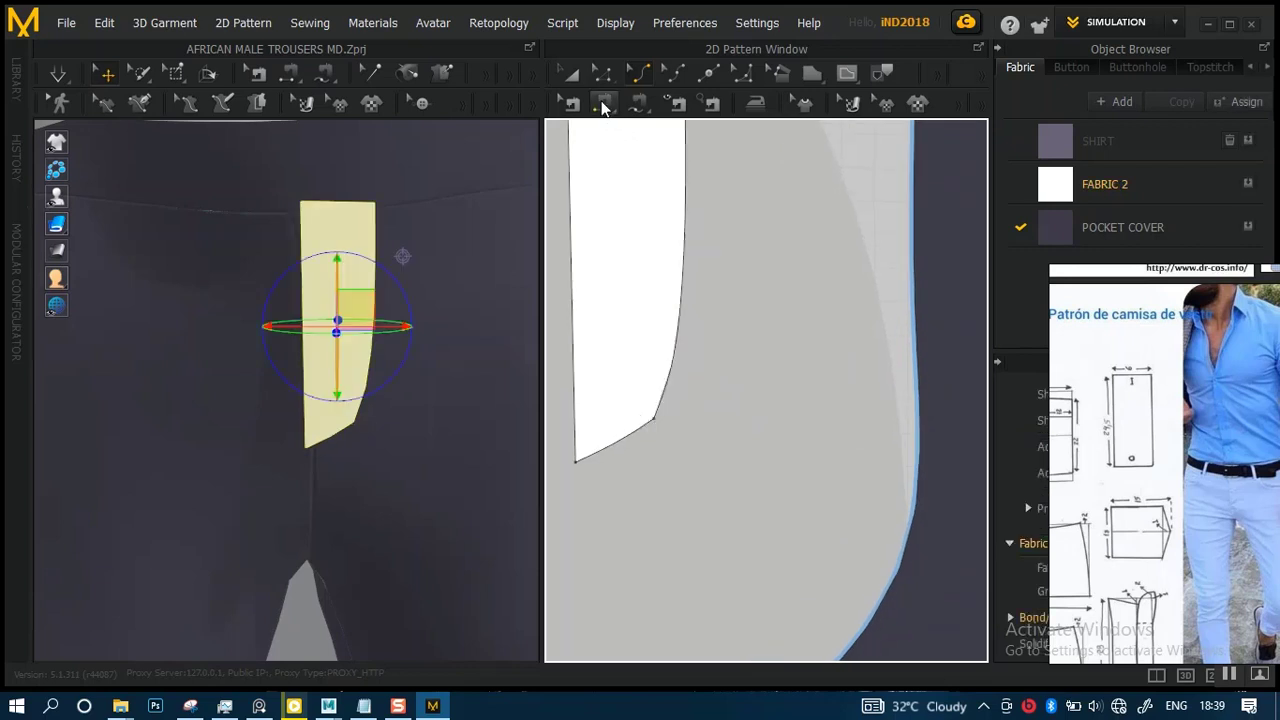
# - Convert the fly piece's lower outer corner point to a curve point to round the corner
pyautogui.click(601, 72)
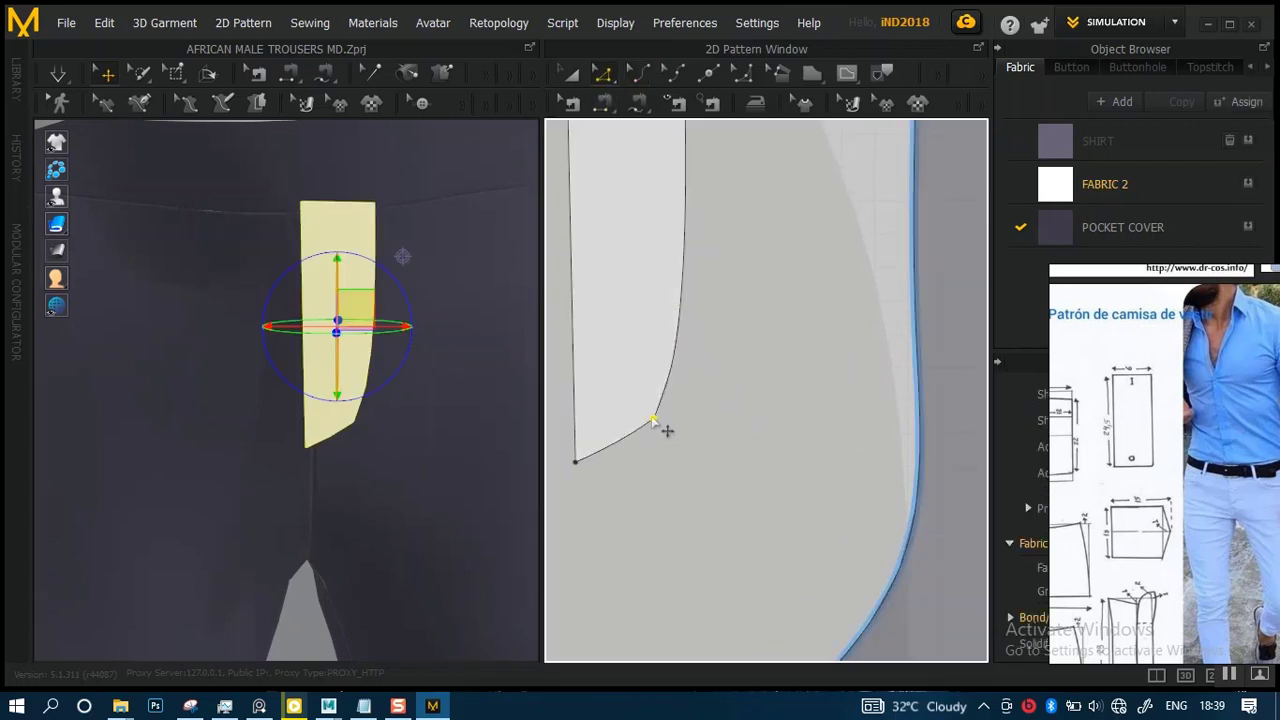
pyautogui.rightClick(652, 422)
pyautogui.click(678, 392)
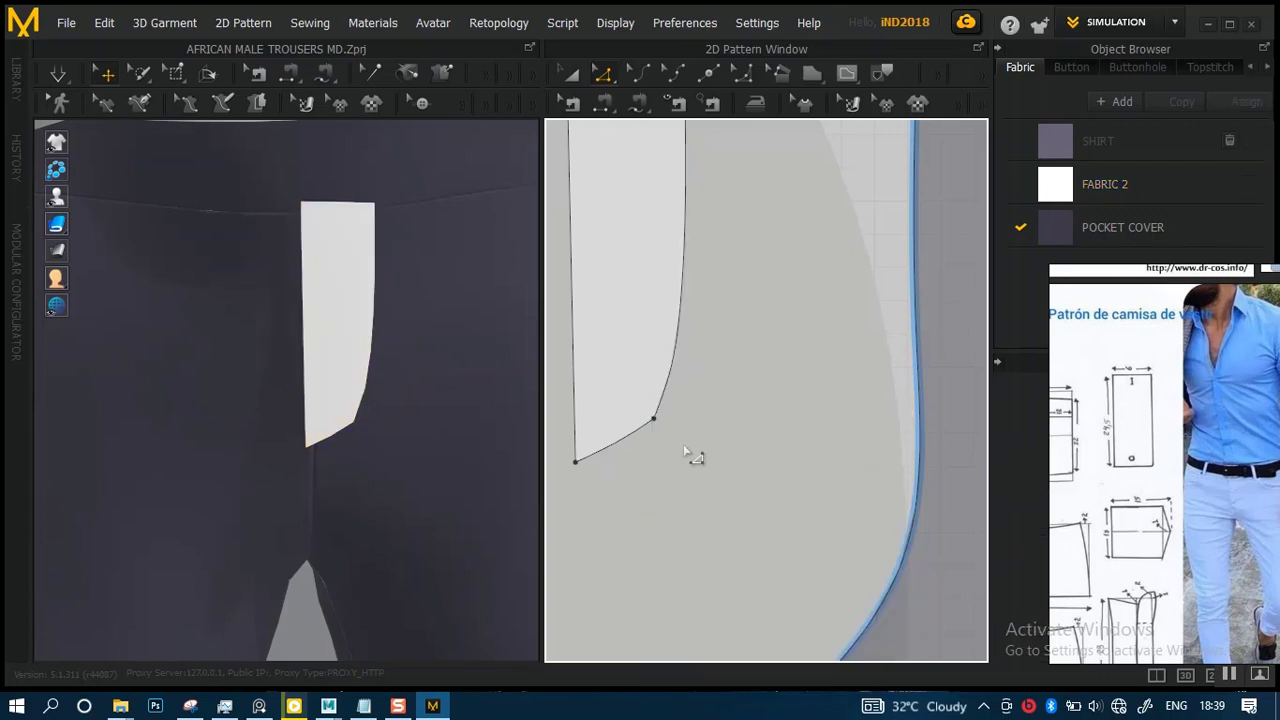
pyautogui.click(653, 419)
pyautogui.rightClick(653, 419)
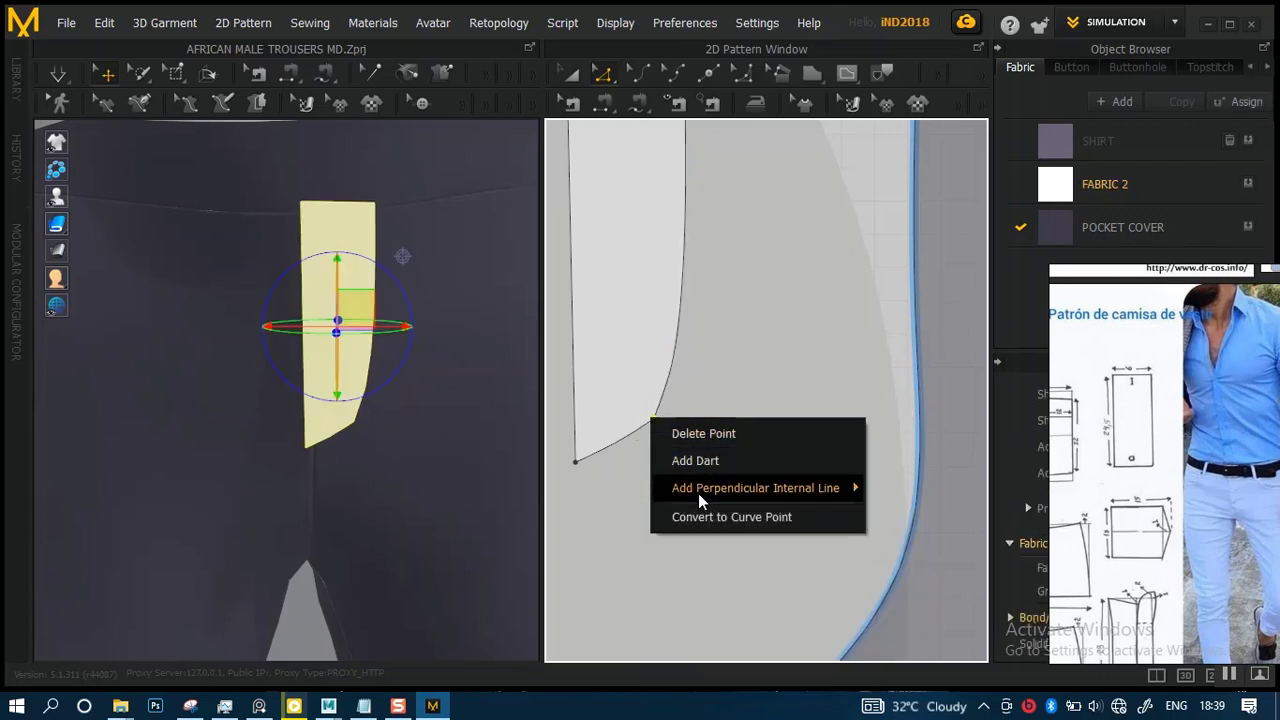
pyautogui.click(699, 519)
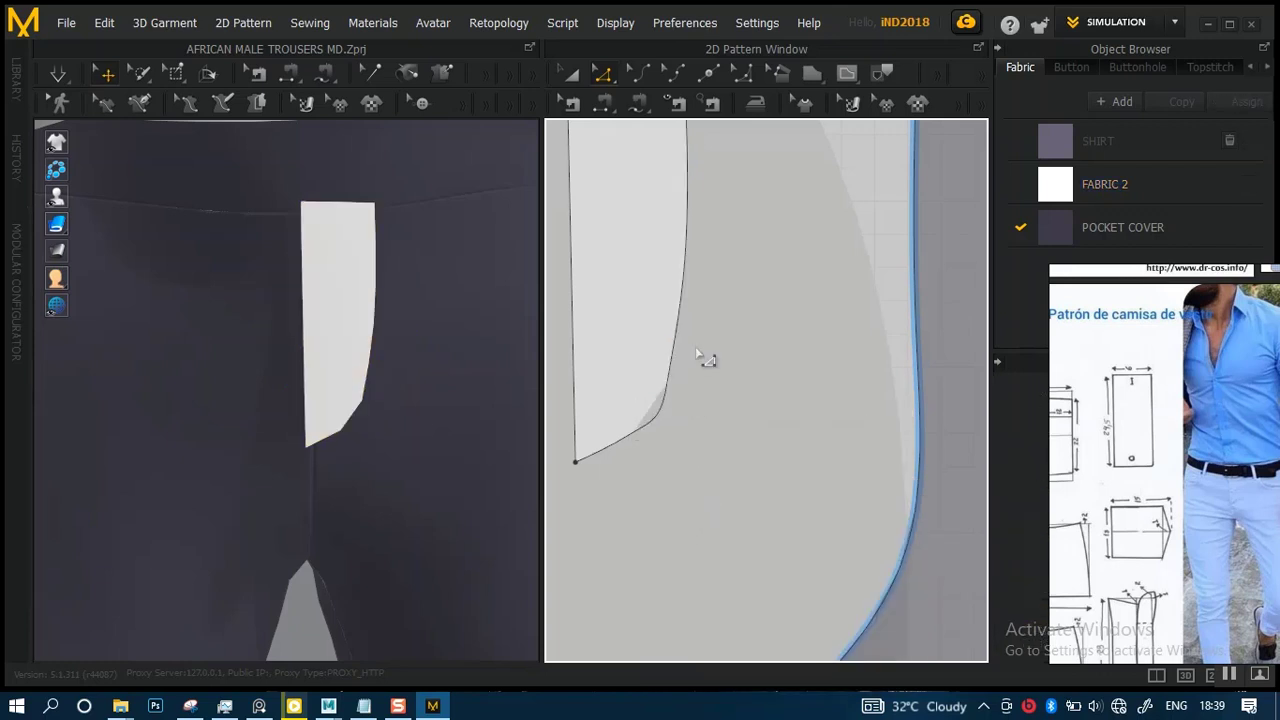
pyautogui.scroll(2, 776, 366)
pyautogui.moveTo(655, 398); pyautogui.dragTo(770, 368, button='middle')
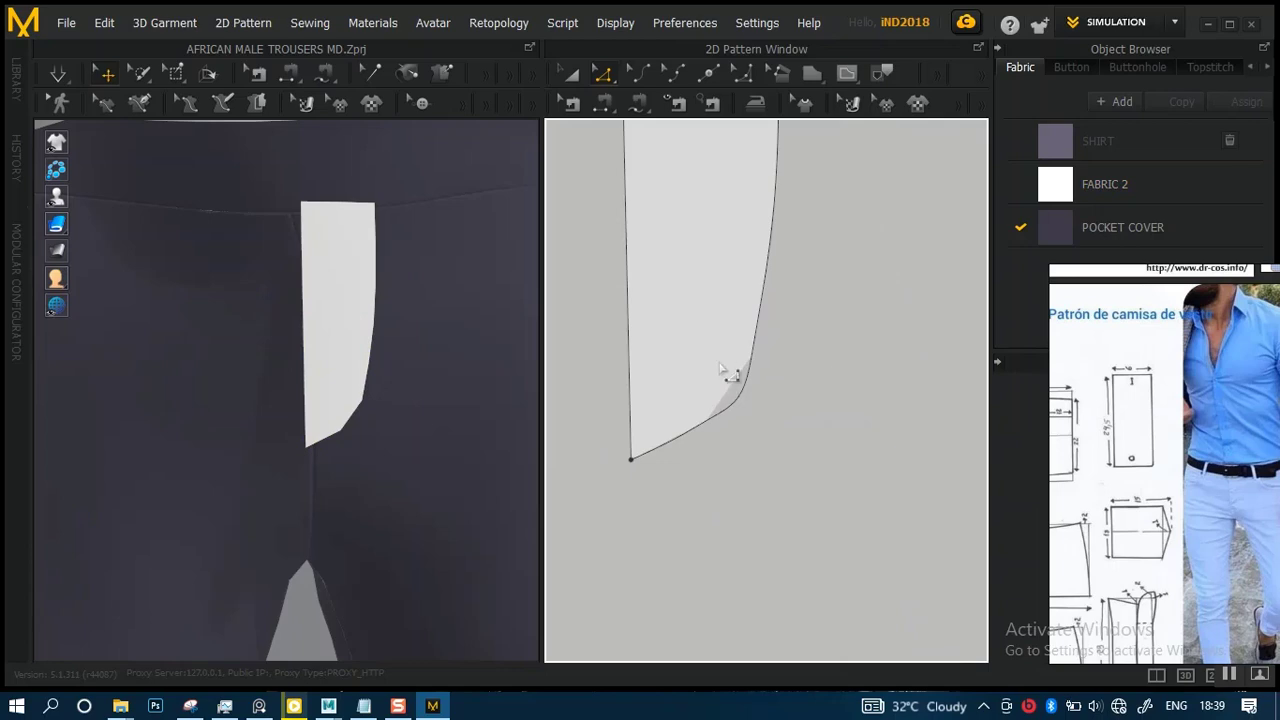
# - Set the fly piece's Particle Distance to 15
pyautogui.click(709, 280)
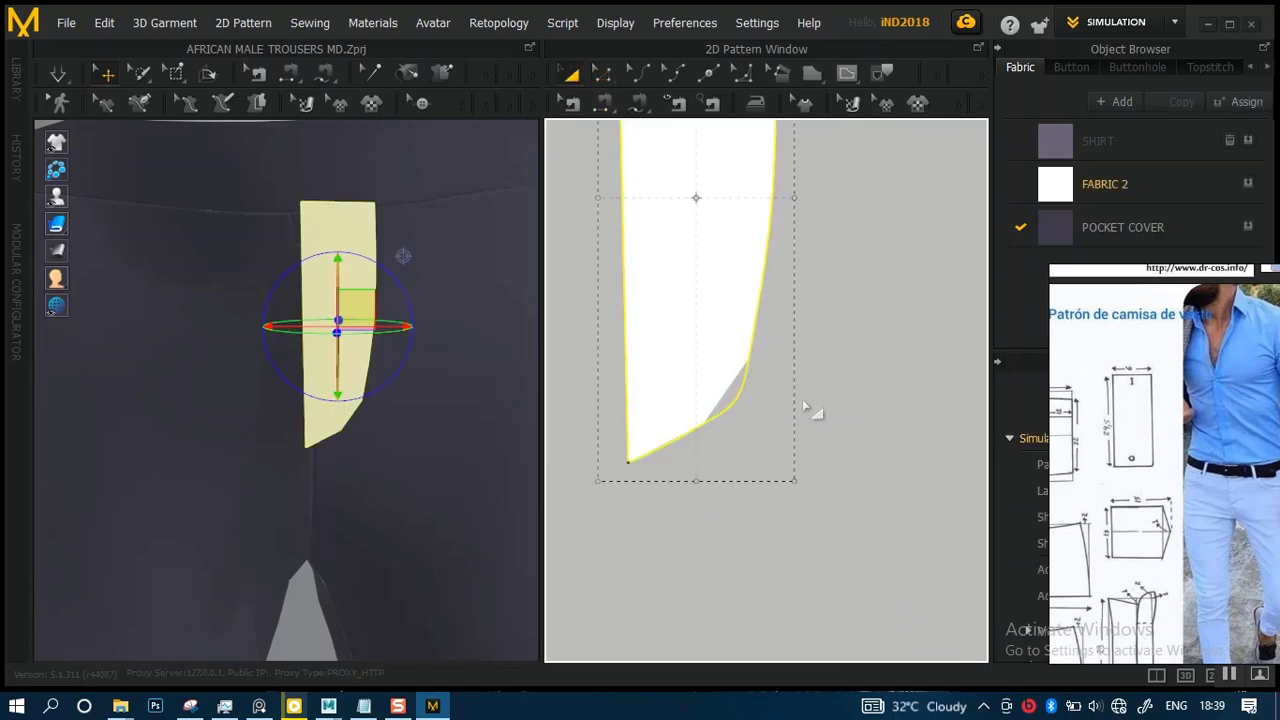
pyautogui.scroll(-1, 800, 372)
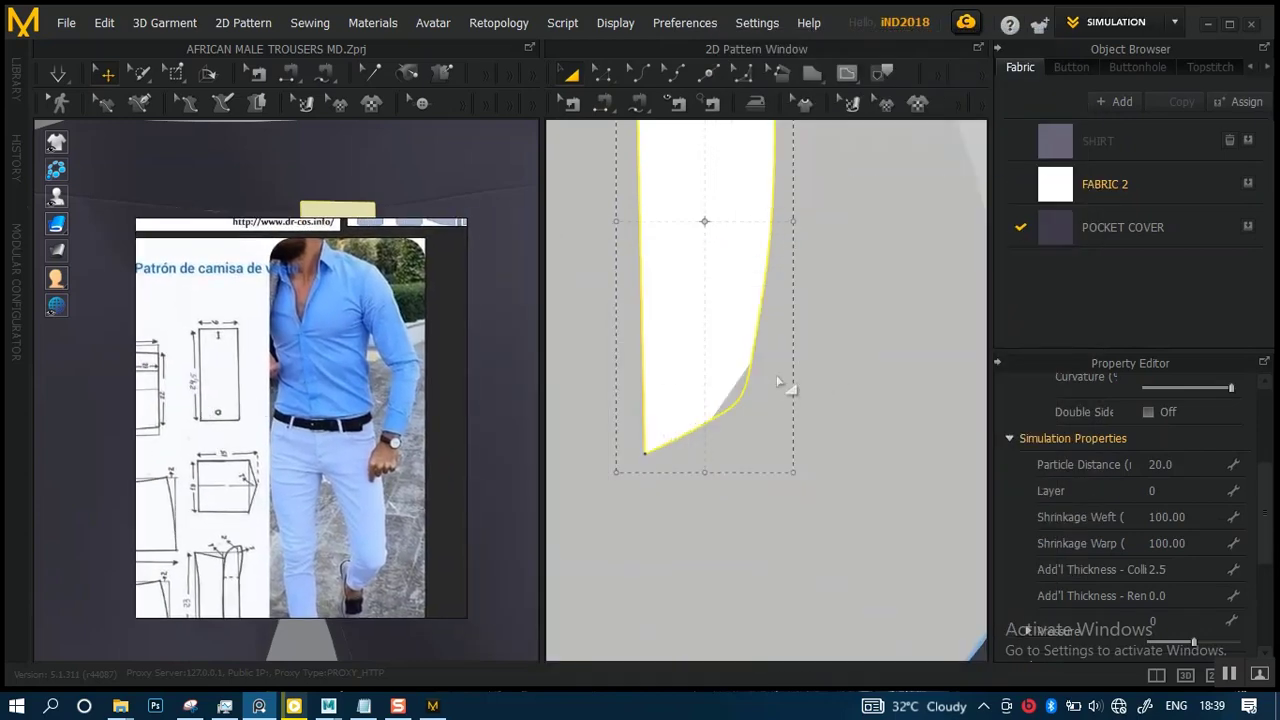
pyautogui.doubleClick(1165, 464)
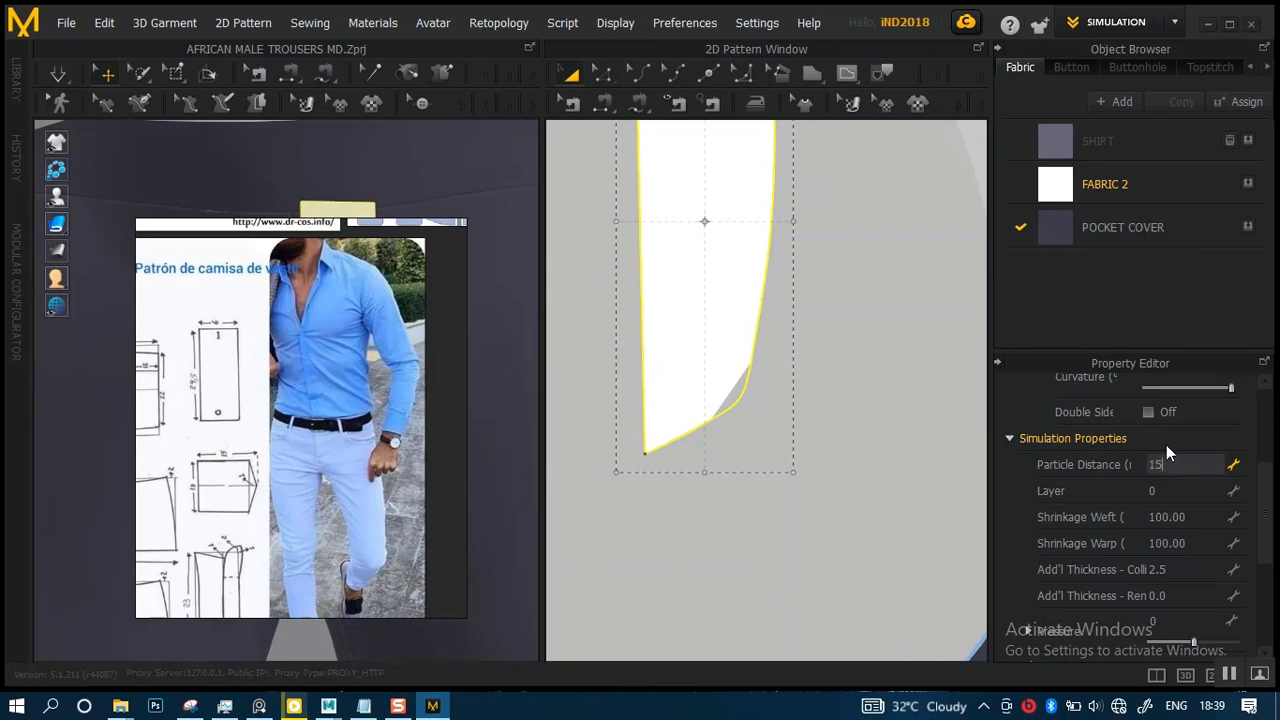
pyautogui.press('Return')
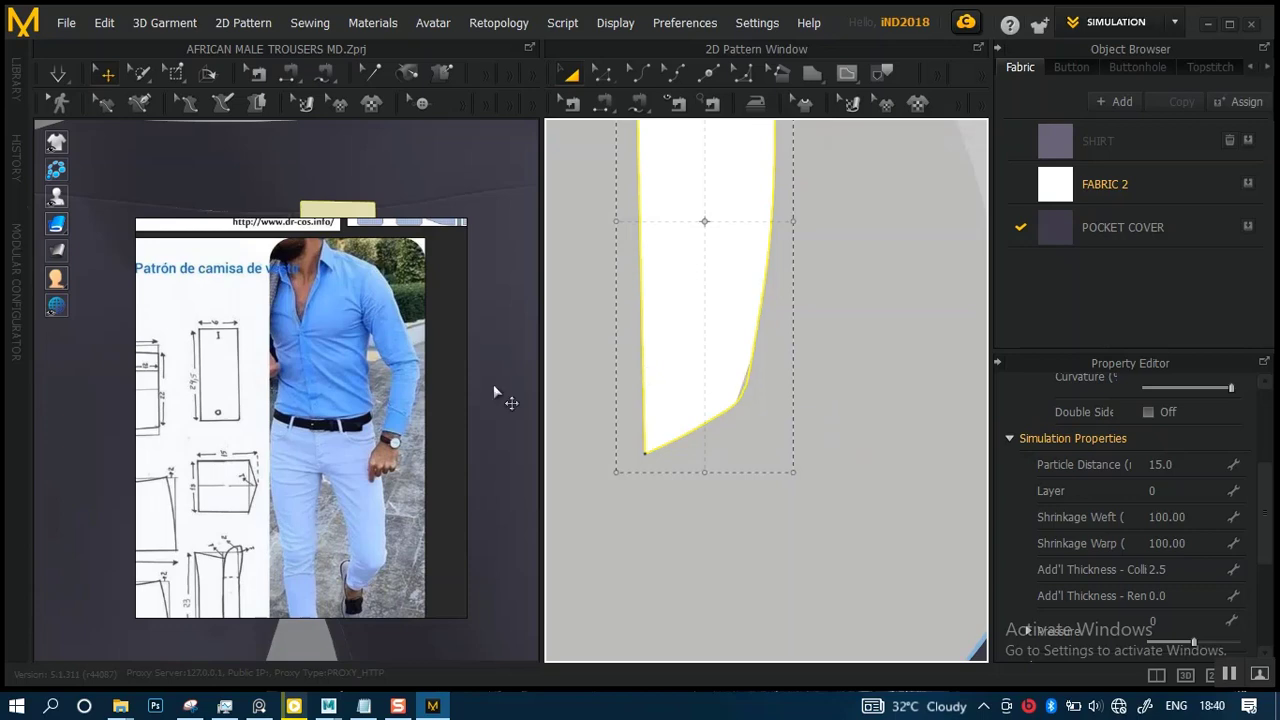
# - Move the floating reference image off the 3D garment view so the fly piece is unobstructed
pyautogui.scroll(2, 826, 389)
pyautogui.moveTo(370, 442); pyautogui.dragTo(1144, 337)
pyautogui.scroll(4, 494, 423)
pyautogui.scroll(-2, 449, 457)
pyautogui.scroll(-1, 438, 440)
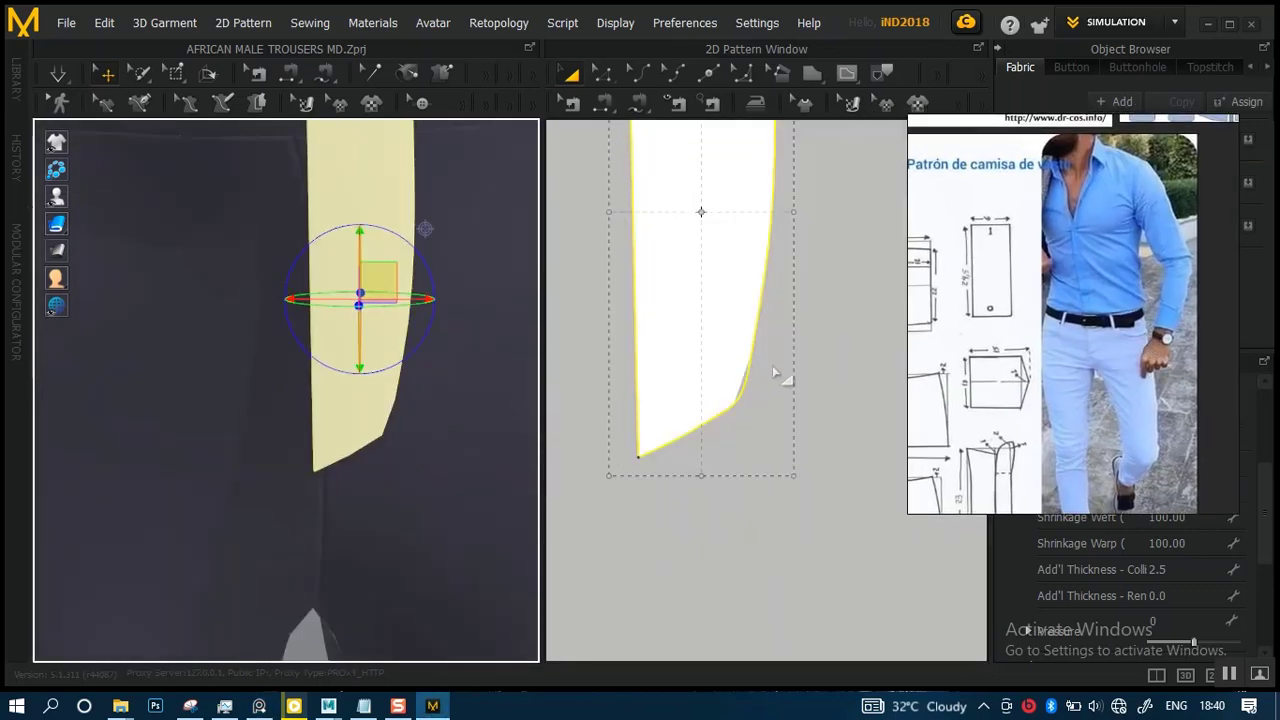
# - Use Edit Curvature to bow the fly piece's lower slanted edge outward beside the rounded corner, about 13.58 long
pyautogui.click(822, 368)
pyautogui.scroll(2, 822, 420)
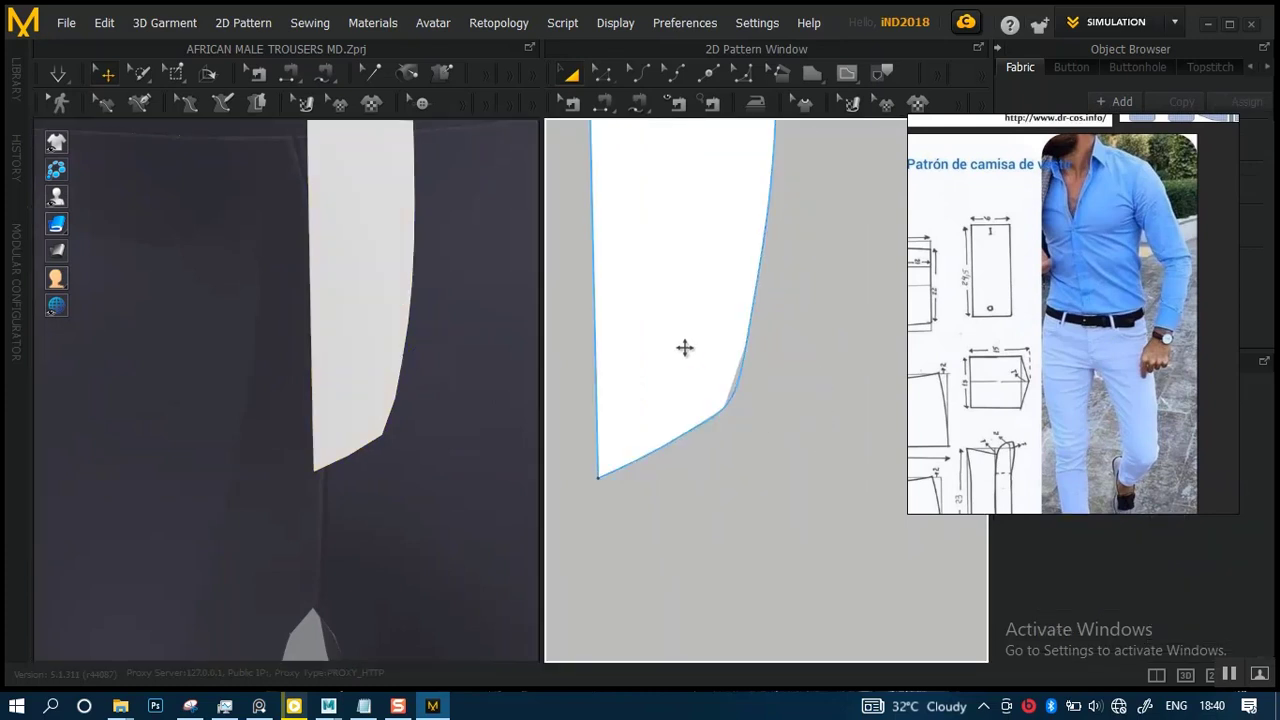
pyautogui.click(709, 390)
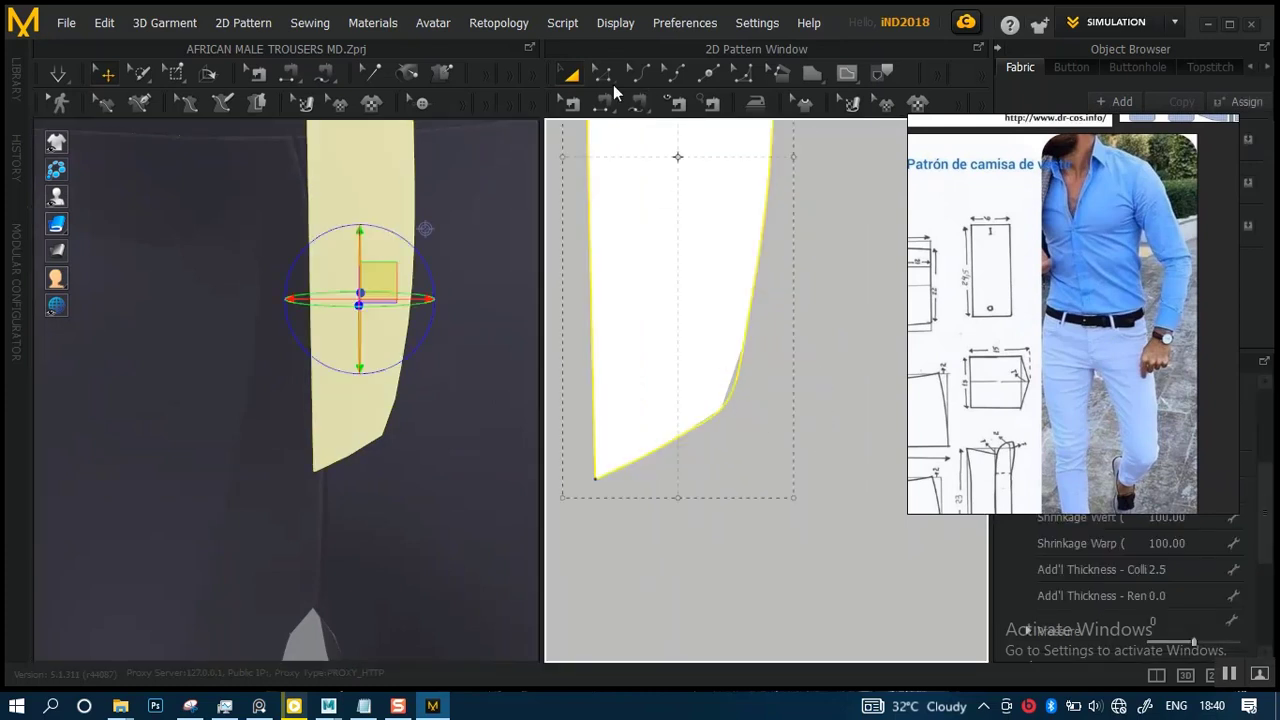
pyautogui.click(603, 74)
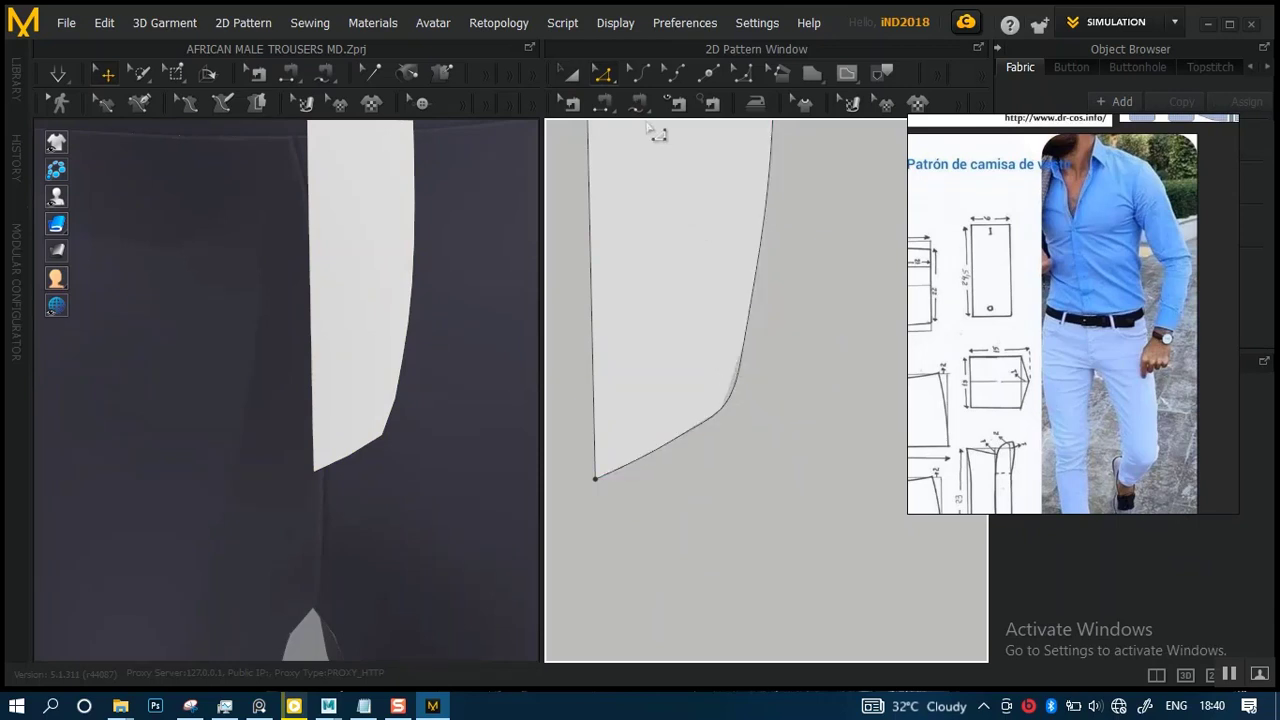
pyautogui.click(720, 277)
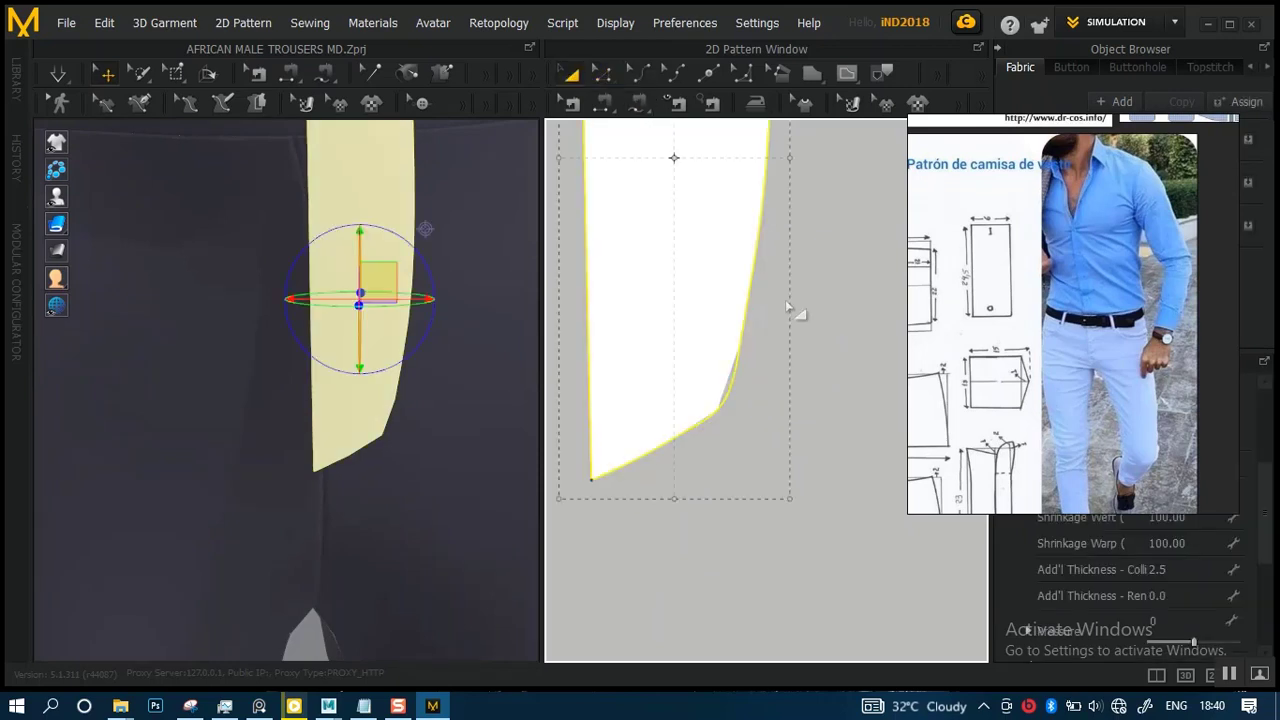
pyautogui.click(641, 80)
pyautogui.moveTo(721, 414); pyautogui.dragTo(718, 423)
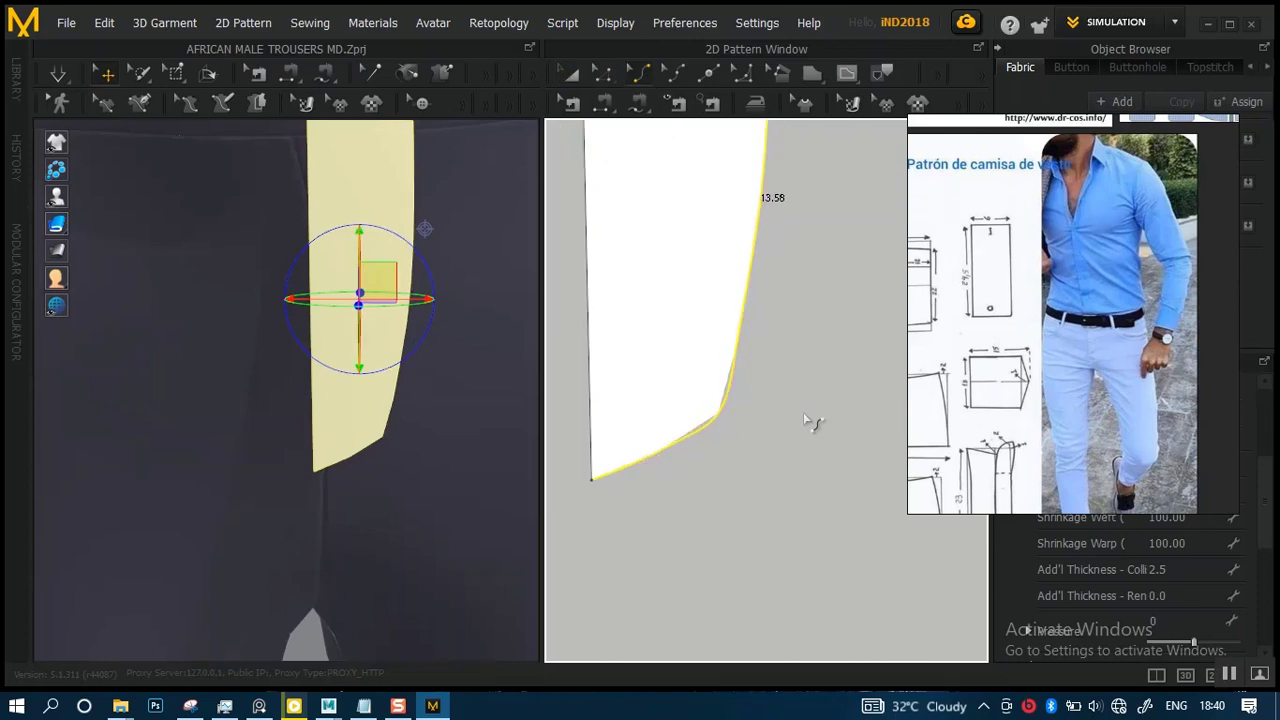
# - Move the fly piece's upper outer corner inward by about 0.30, narrowing its top edge to about 3.25
pyautogui.scroll(-5, 805, 415)
pyautogui.moveTo(648, 330); pyautogui.dragTo(588, 352, button='right')
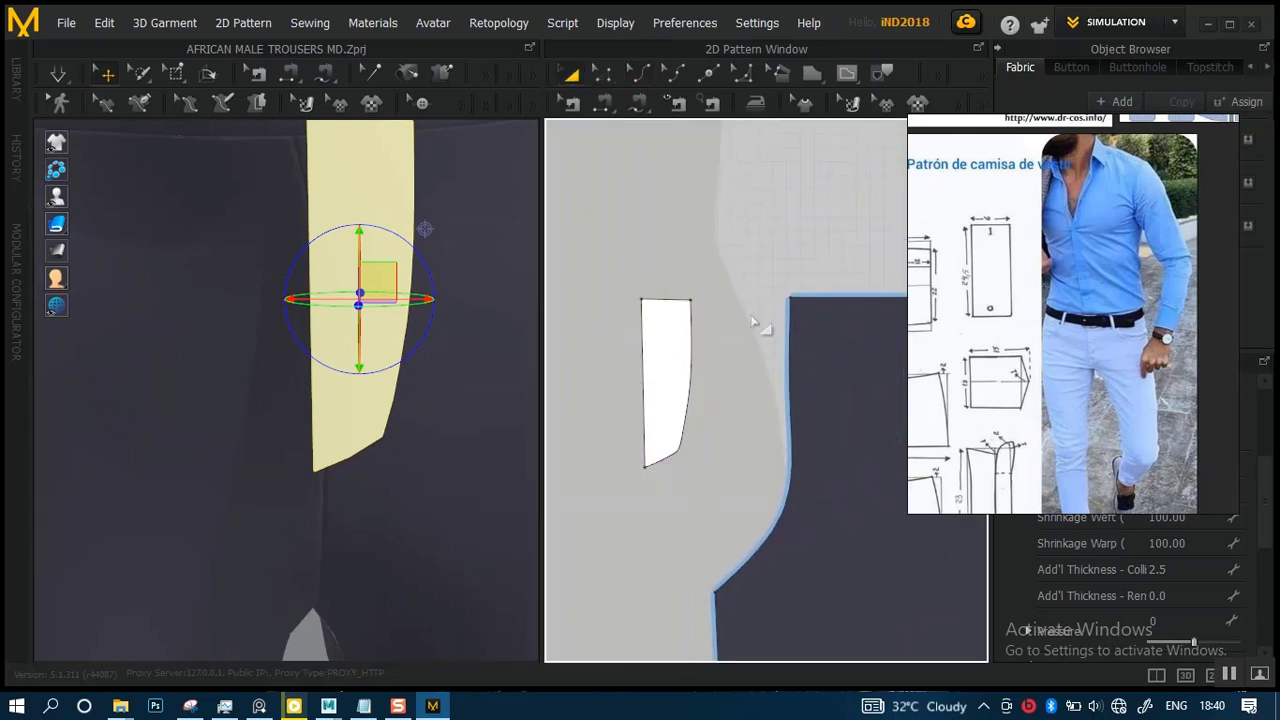
pyautogui.click(737, 374)
pyautogui.scroll(3, 740, 440)
pyautogui.scroll(-3, 429, 346)
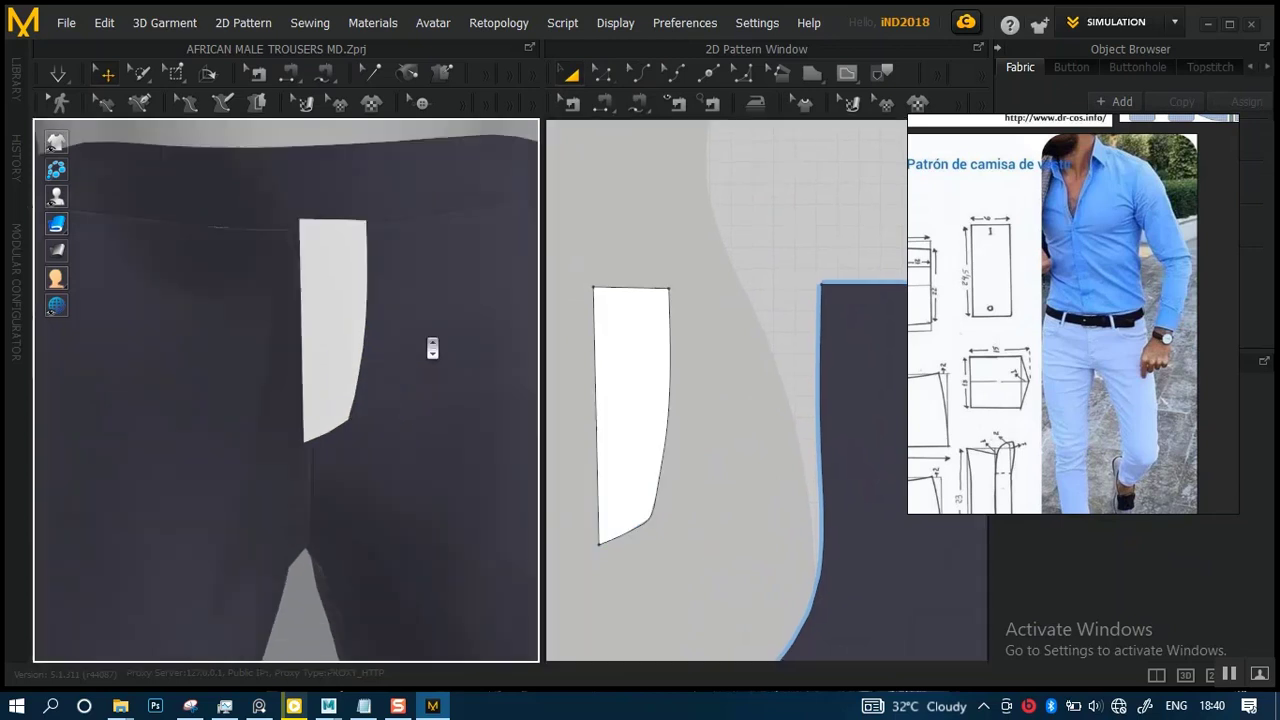
pyautogui.scroll(3, 725, 365)
pyautogui.click(666, 373)
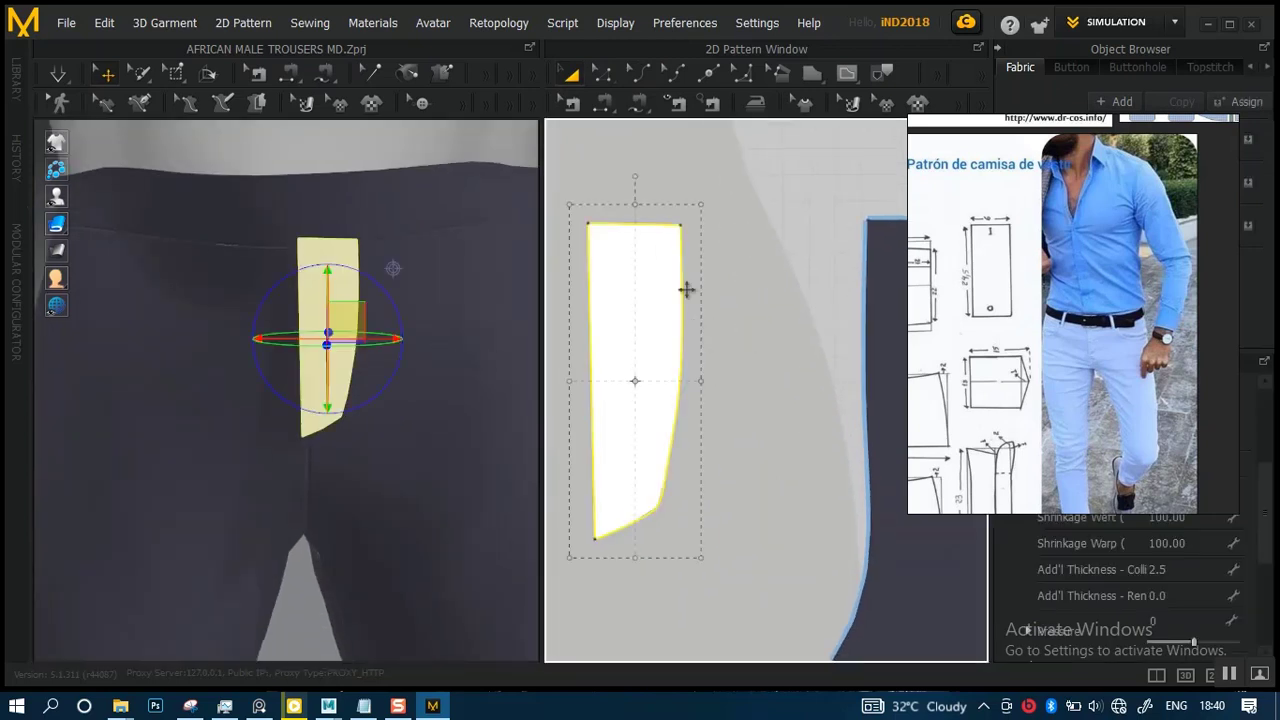
pyautogui.click(618, 76)
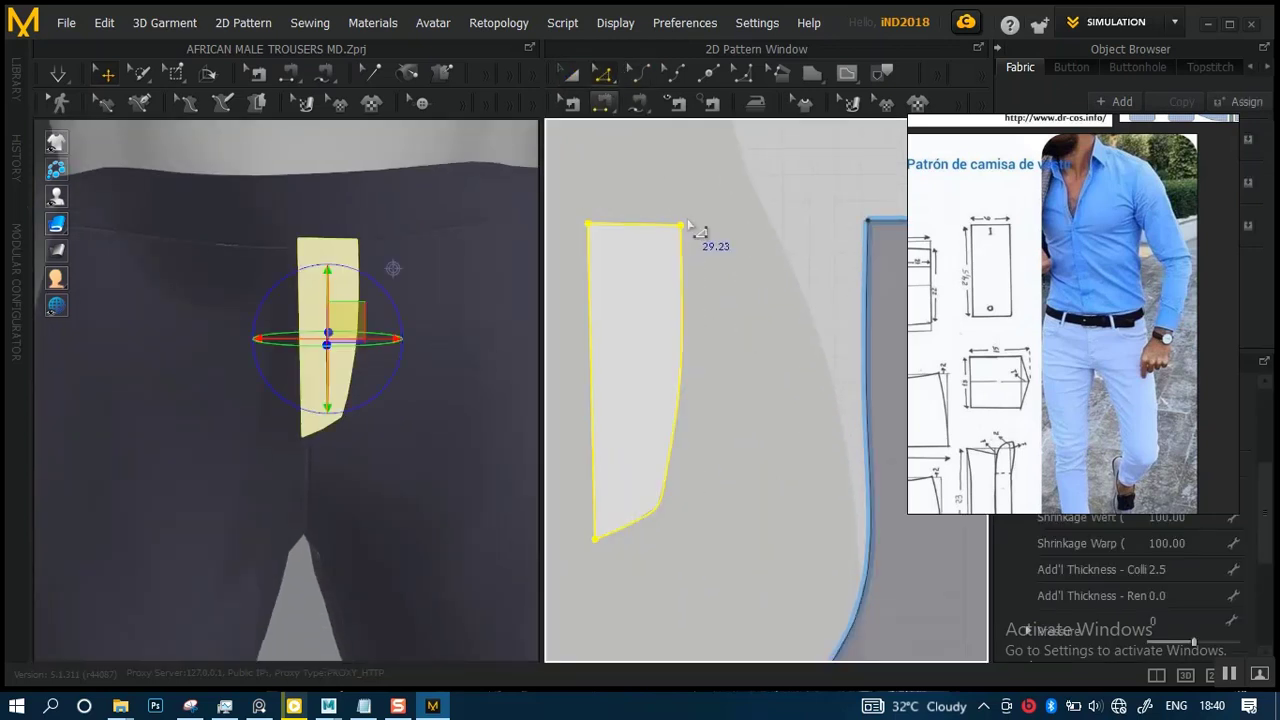
pyautogui.click(690, 238)
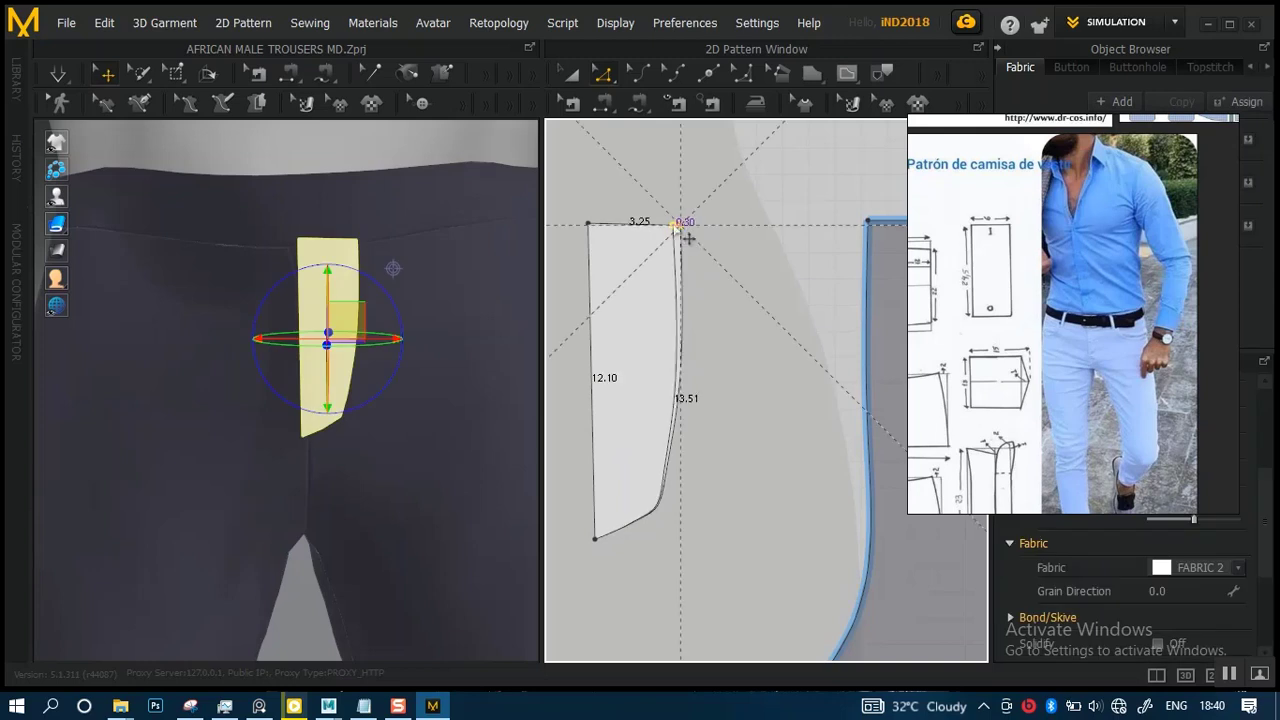
# - Move the fly piece about 10.71 onto the front trouser pattern, against the centre-front edge at the waistline
pyautogui.scroll(-2, 722, 340)
pyautogui.scroll(-5, 722, 373)
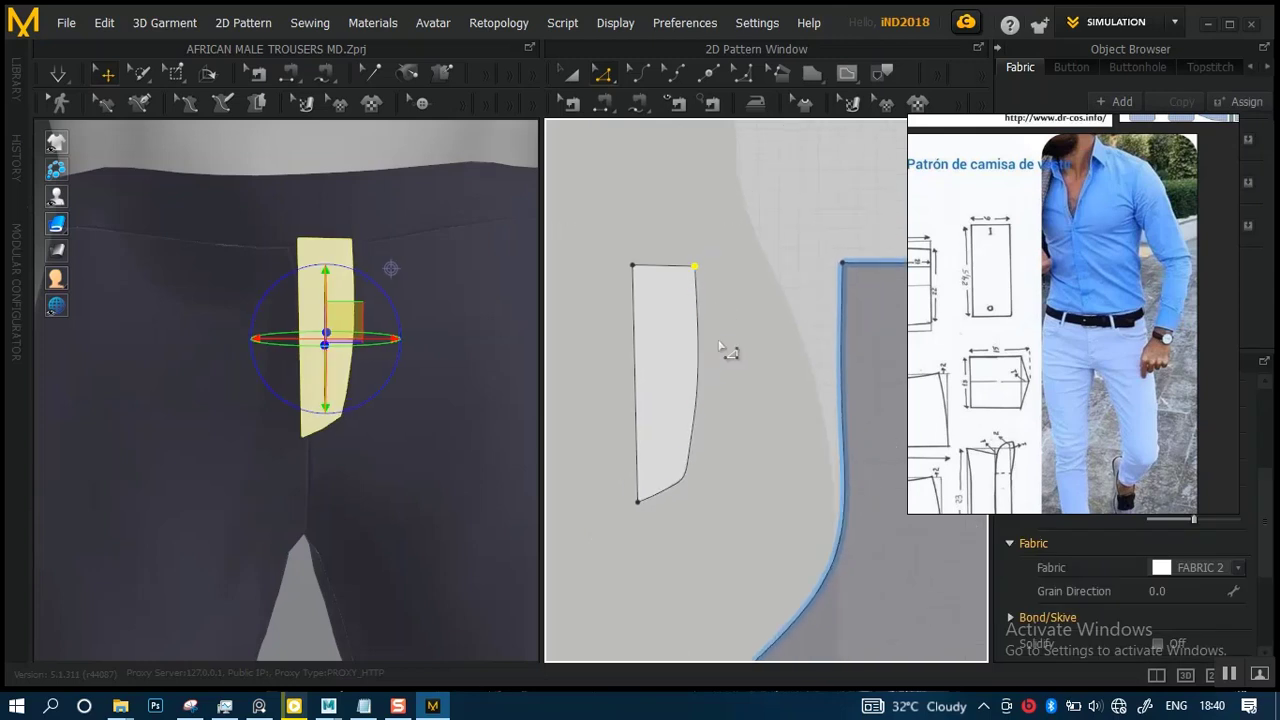
pyautogui.moveTo(682, 330); pyautogui.dragTo(698, 316, button='right')
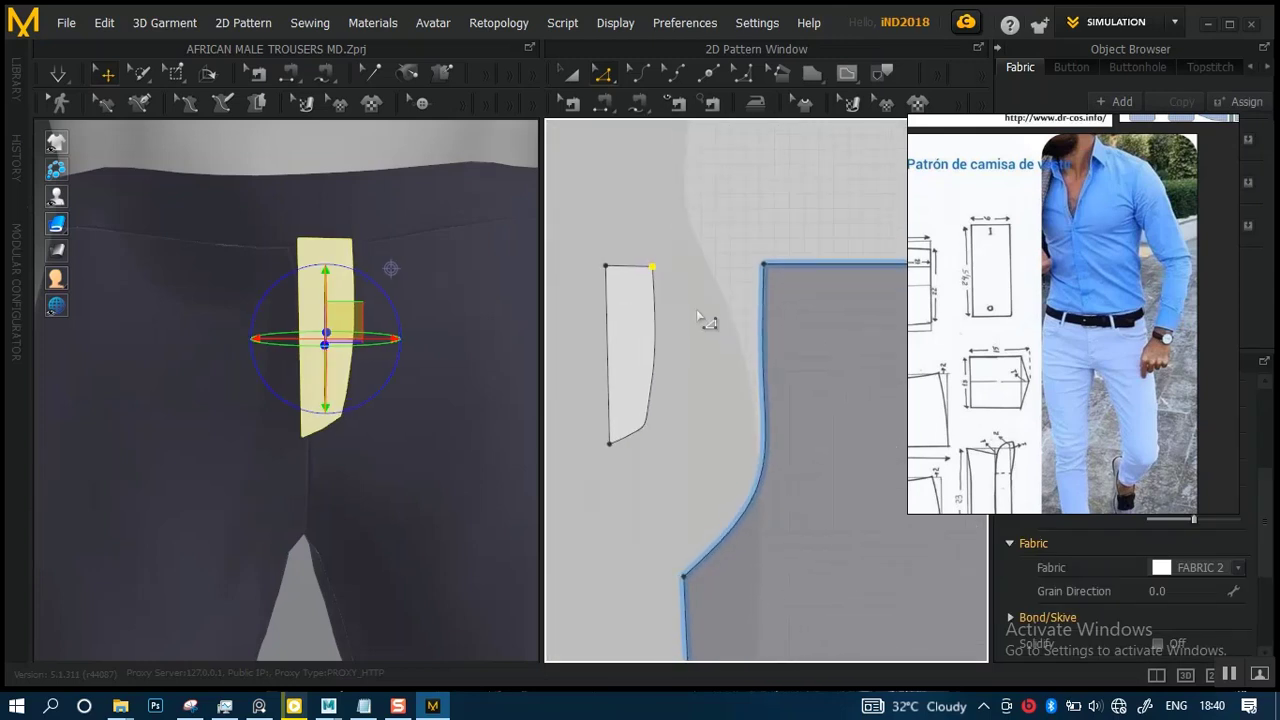
pyautogui.click(570, 73)
pyautogui.click(637, 302)
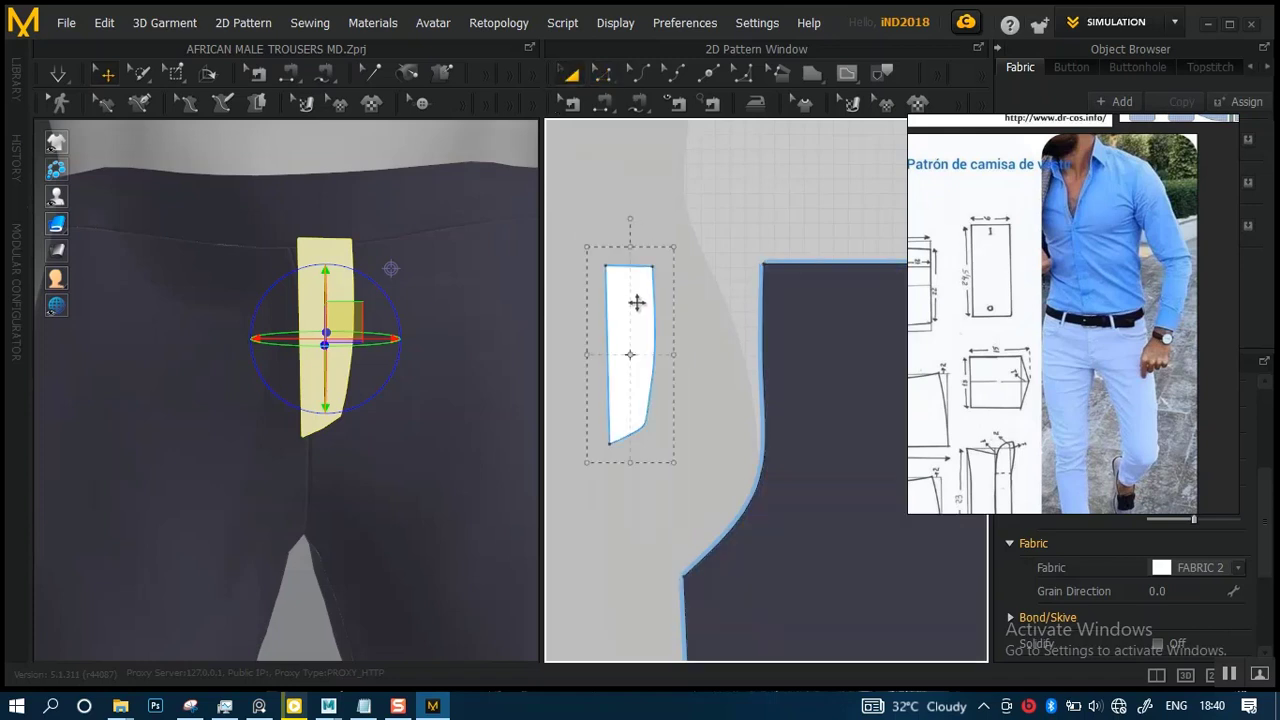
pyautogui.click(638, 323)
pyautogui.hotkey('ctrl', 'c')
pyautogui.hotkey('ctrl', 'v')
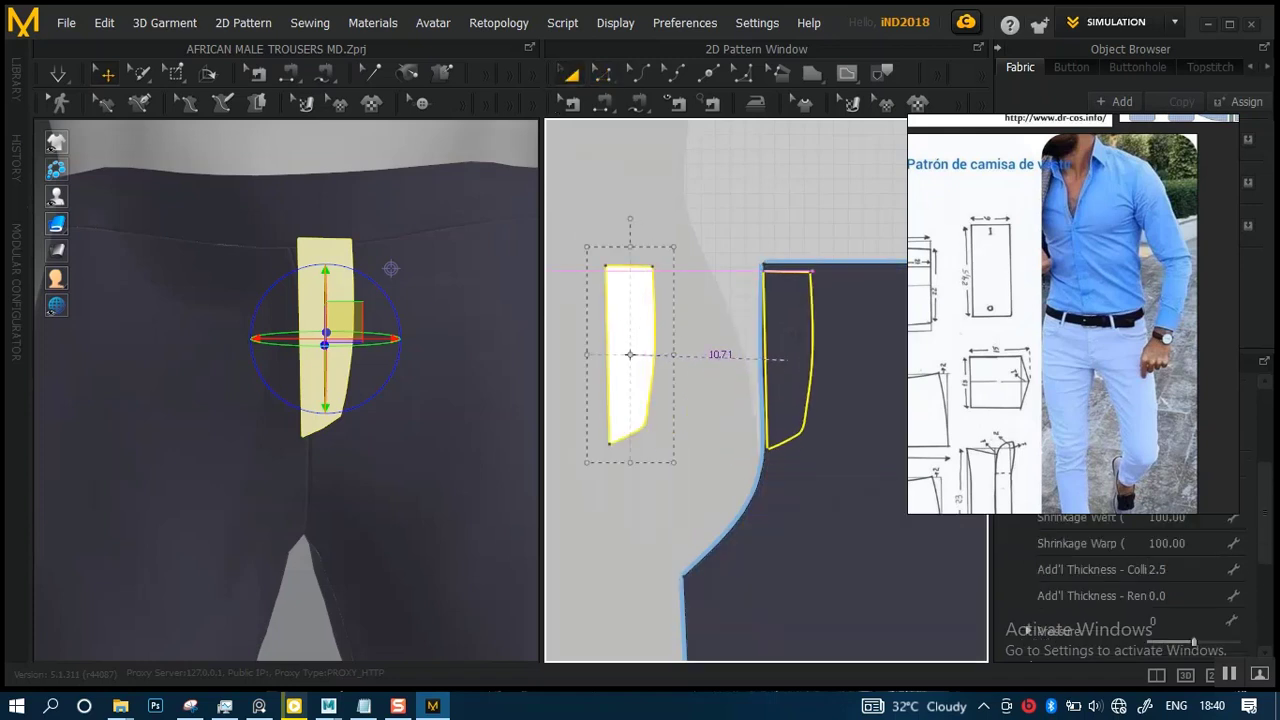
pyautogui.click(798, 325)
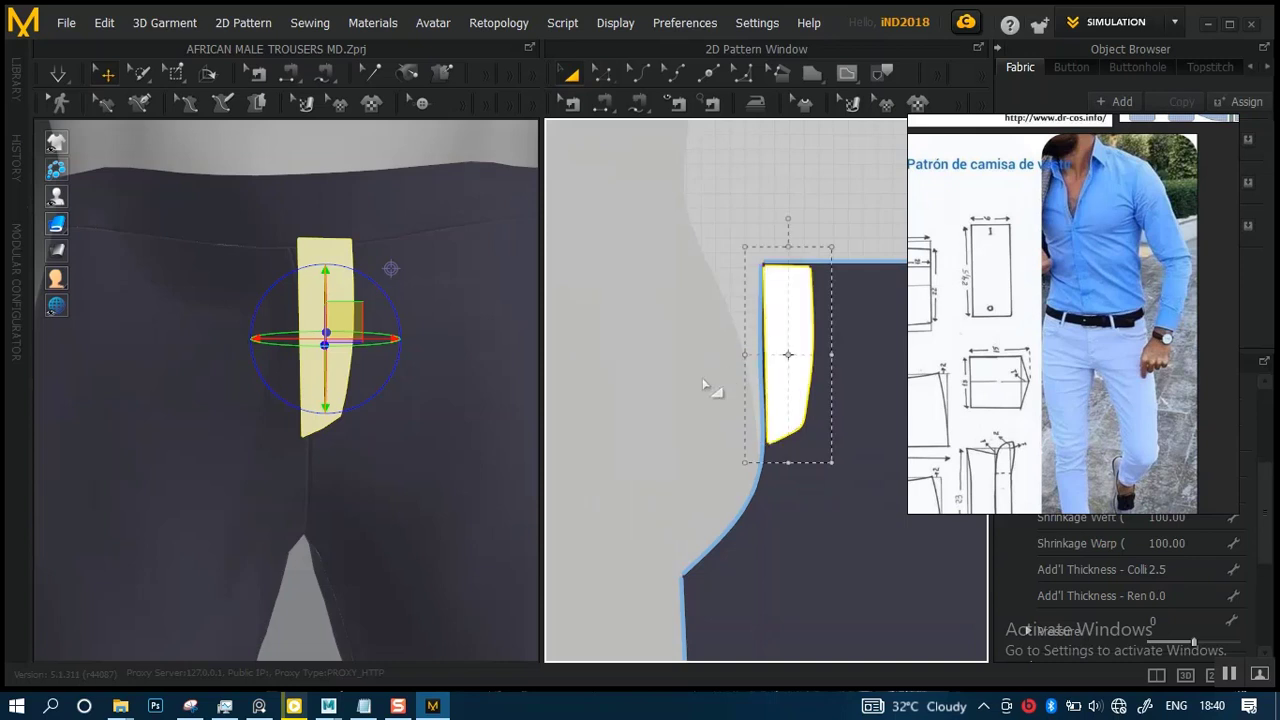
# - Fine-tune the fly piece's position so it slightly overhangs the centre-front edge and its lower inner point meets the crotch curve
pyautogui.moveTo(658, 346); pyautogui.dragTo(603, 328, button='right')
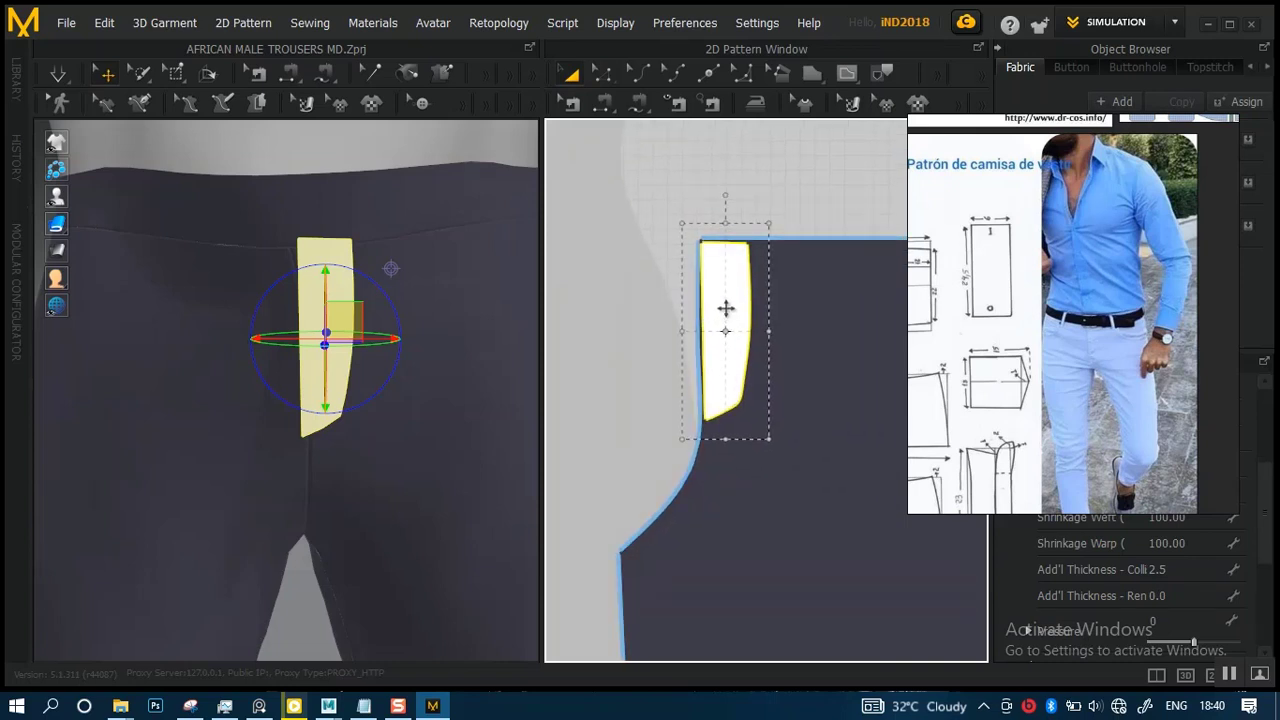
pyautogui.moveTo(726, 308)
pyautogui.mouseDown()
pyautogui.moveTo(711, 306)
pyautogui.moveTo(710, 327)
pyautogui.mouseUp()
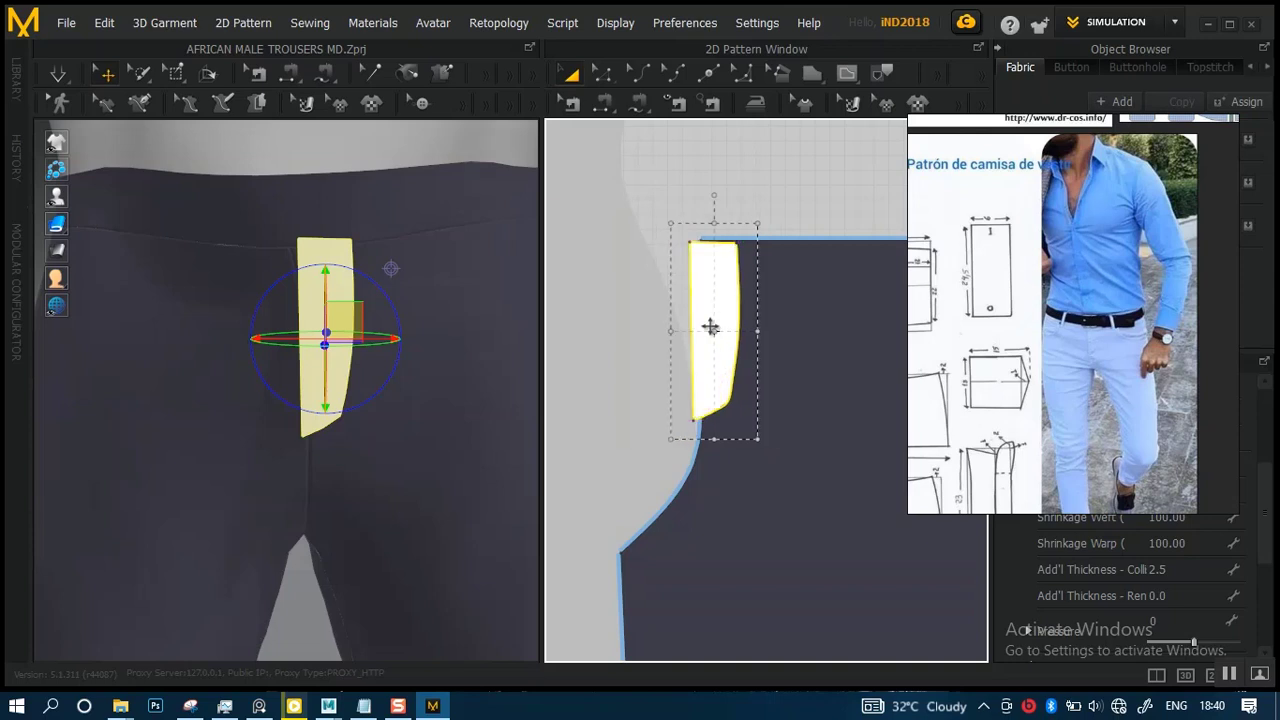
pyautogui.scroll(2, 717, 444)
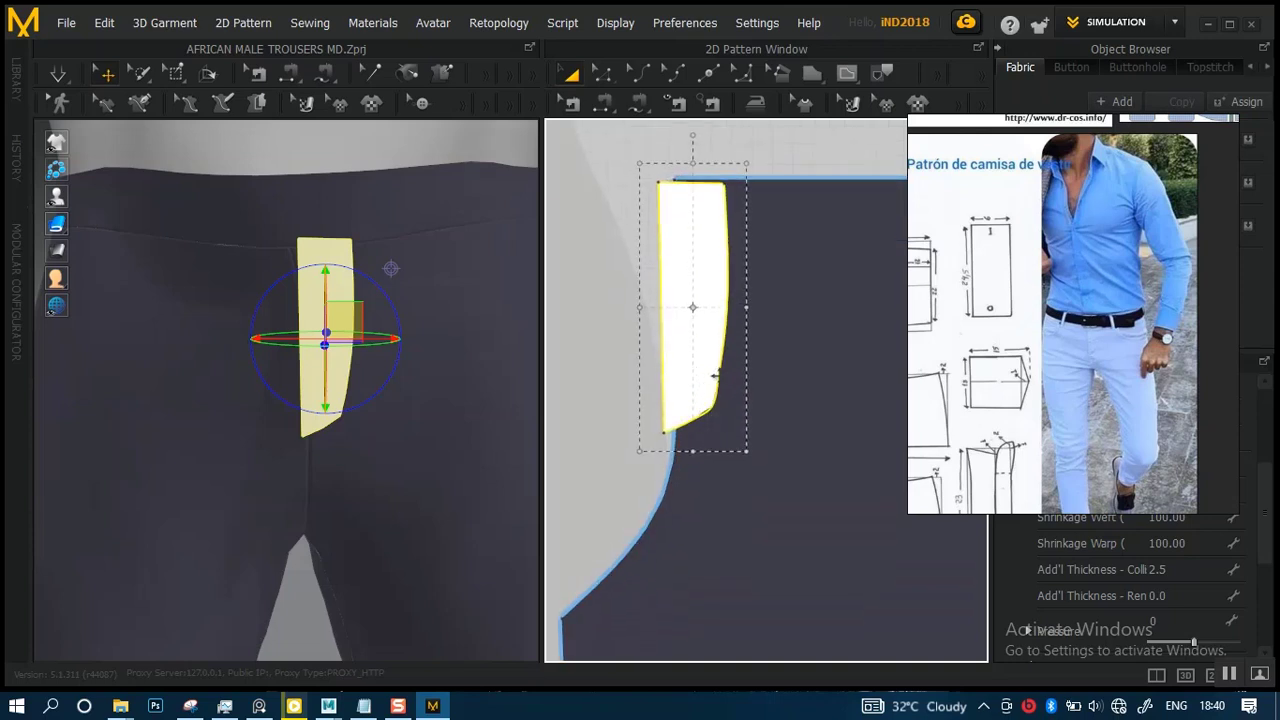
pyautogui.scroll(1, 717, 420)
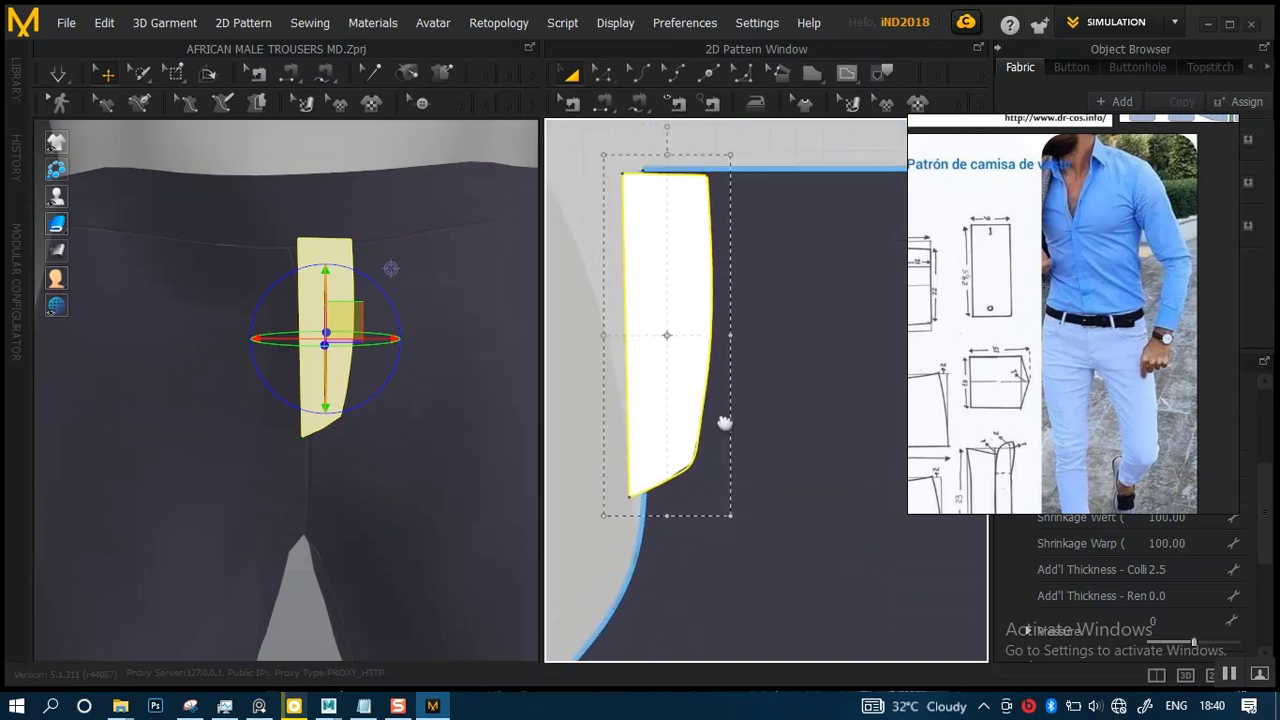
pyautogui.moveTo(724, 423); pyautogui.dragTo(726, 457, button='middle')
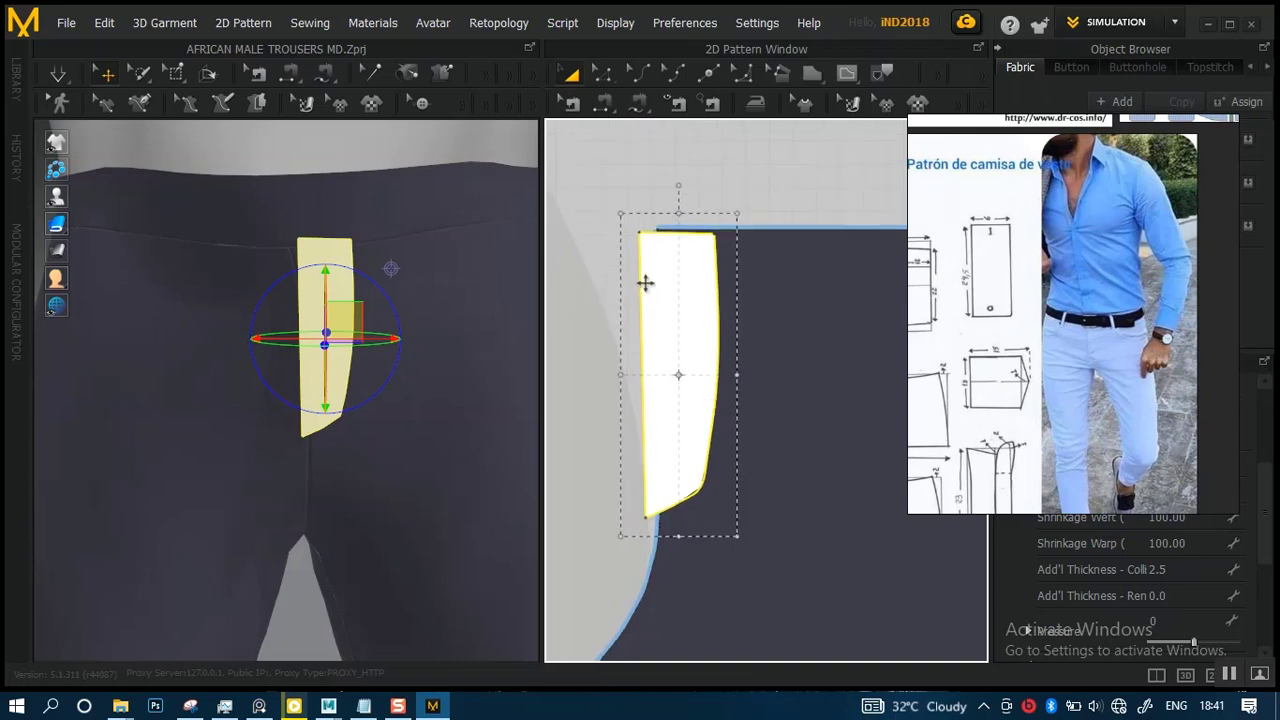
pyautogui.scroll(-1, 655, 268)
pyautogui.moveTo(676, 254)
pyautogui.mouseDown()
pyautogui.moveTo(708, 254)
pyautogui.moveTo(599, 255)
pyautogui.moveTo(688, 276)
pyautogui.mouseUp()
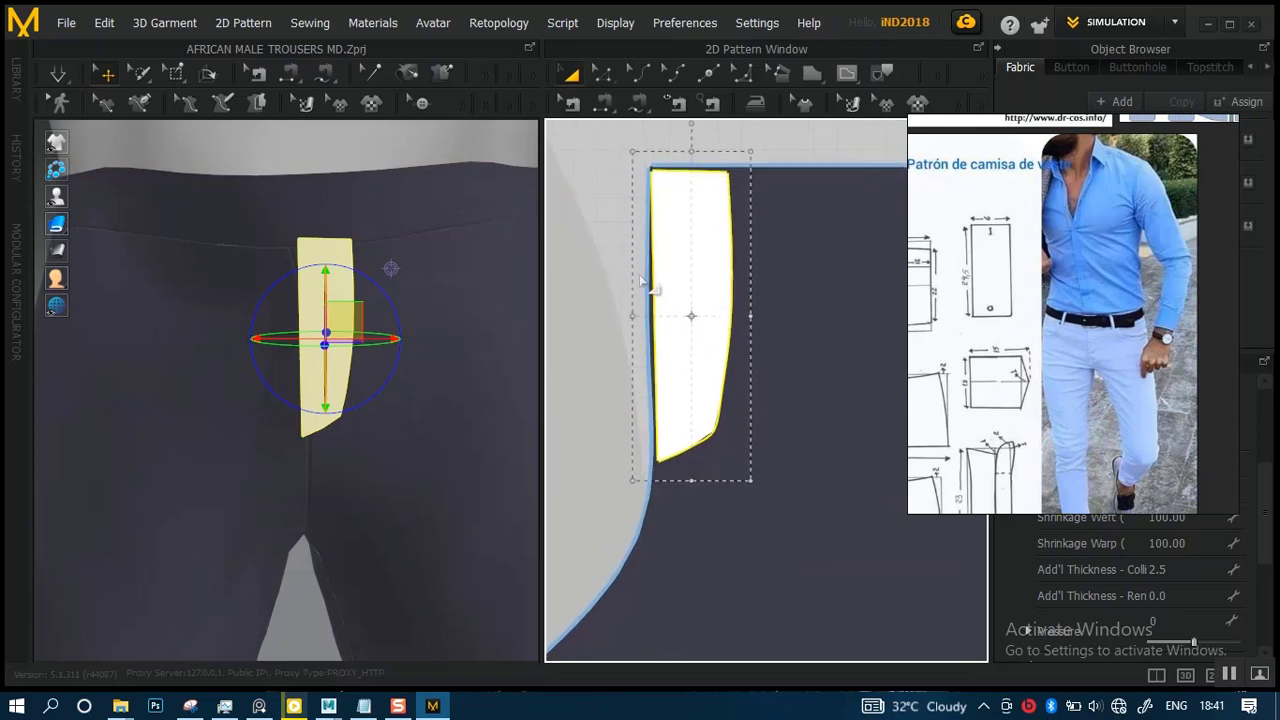
pyautogui.moveTo(643, 283); pyautogui.dragTo(680, 305, button='right')
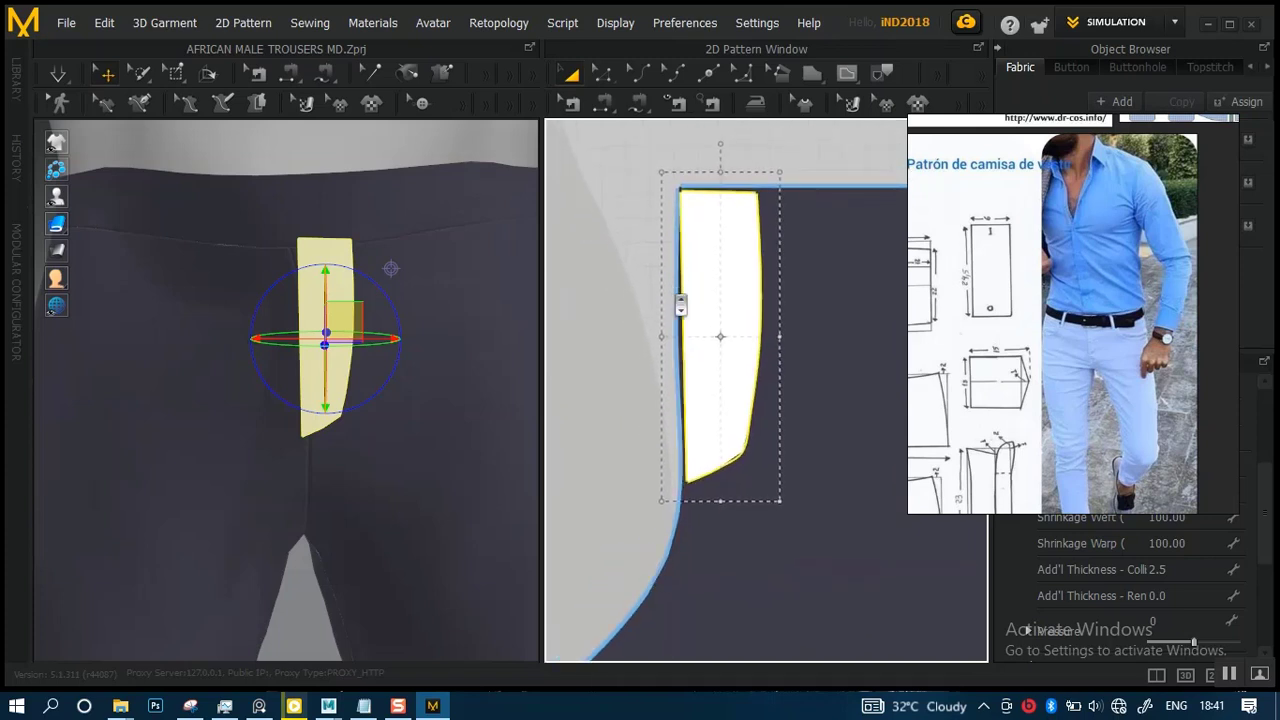
pyautogui.scroll(1, 682, 306)
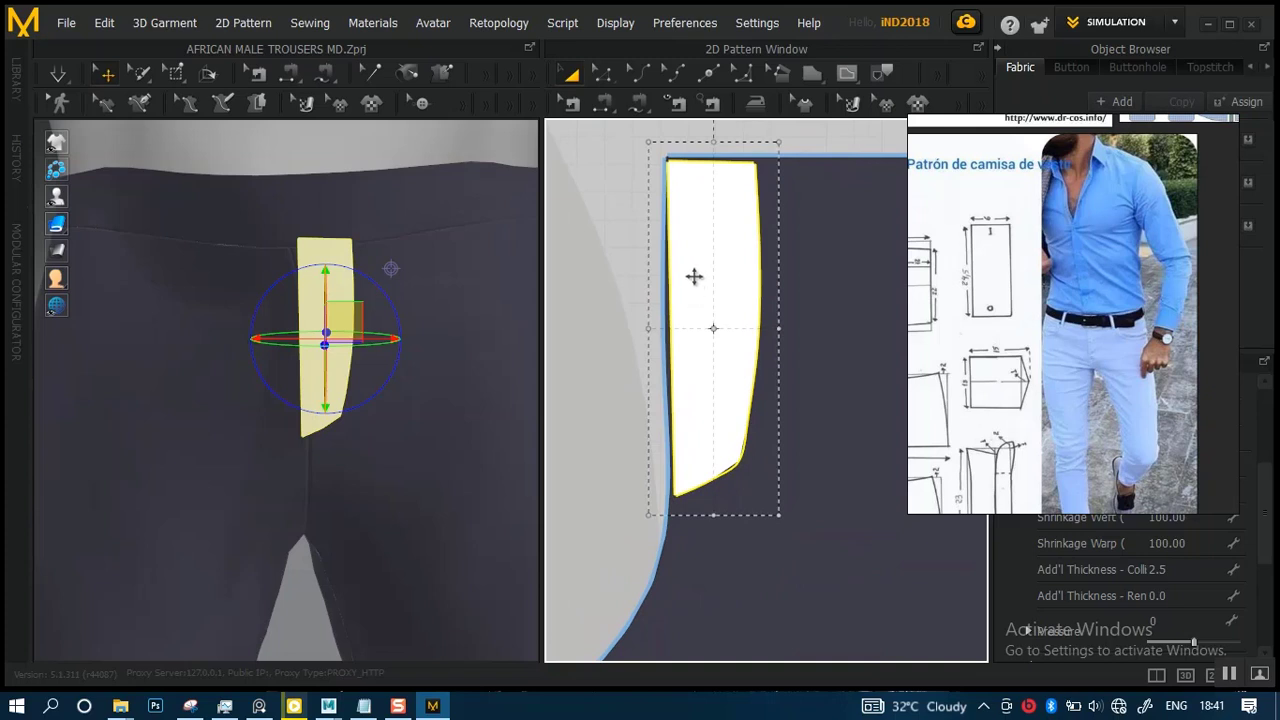
pyautogui.moveTo(689, 277); pyautogui.dragTo(650, 221, button='right')
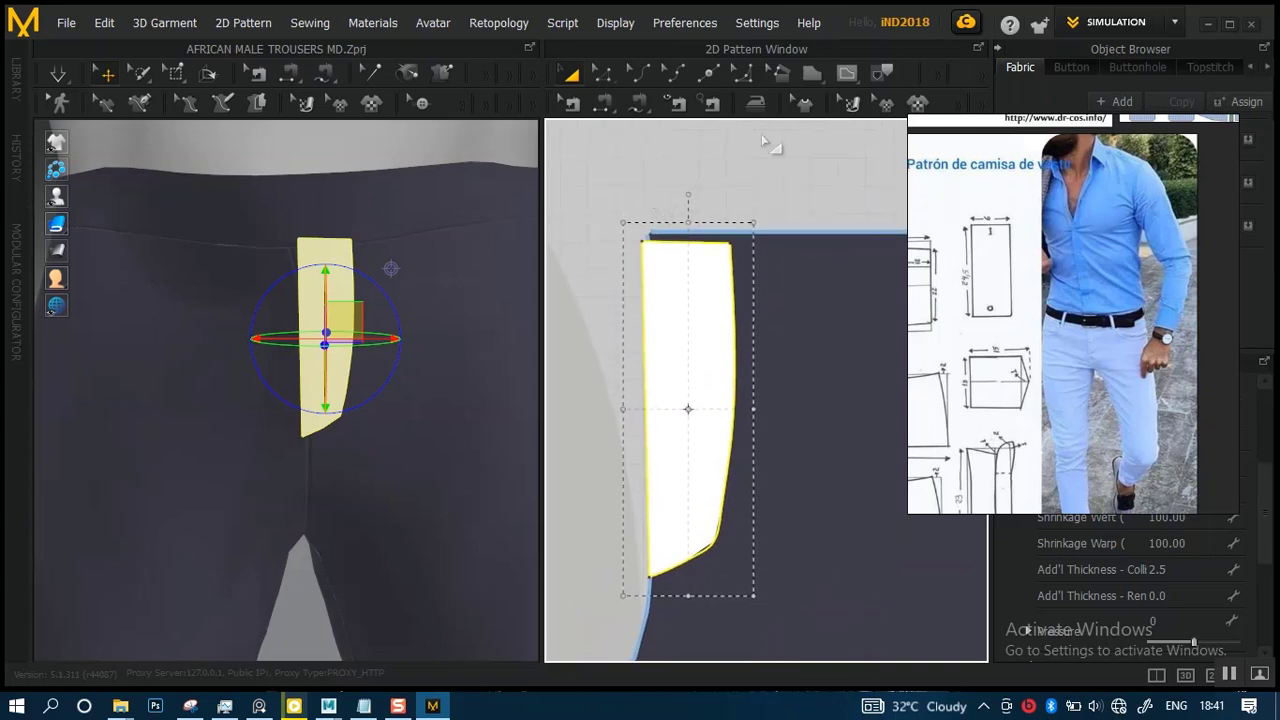
# - Trace the fly's outer outline on the front pattern as an internal polyline with segments about 7.66, 2.35, 1.53 and 2.66
pyautogui.click(847, 73)
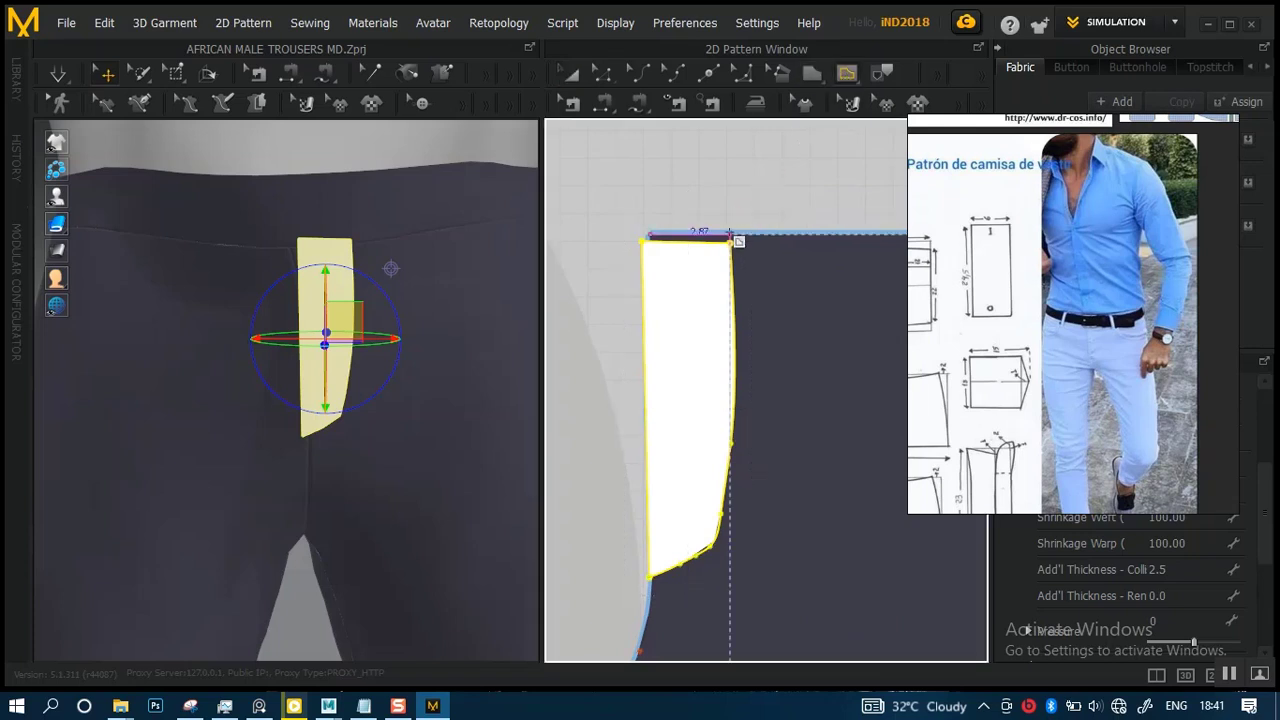
pyautogui.moveTo(739, 243); pyautogui.dragTo(718, 199, button='right')
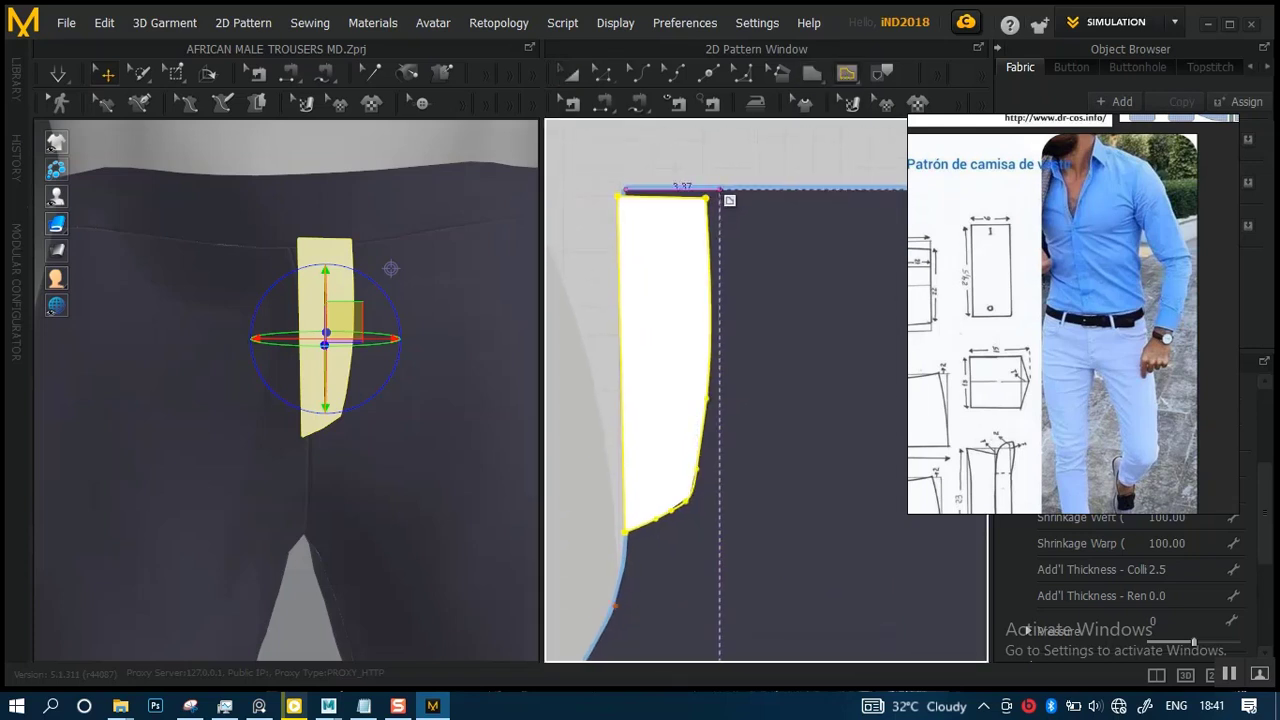
pyautogui.click(713, 189)
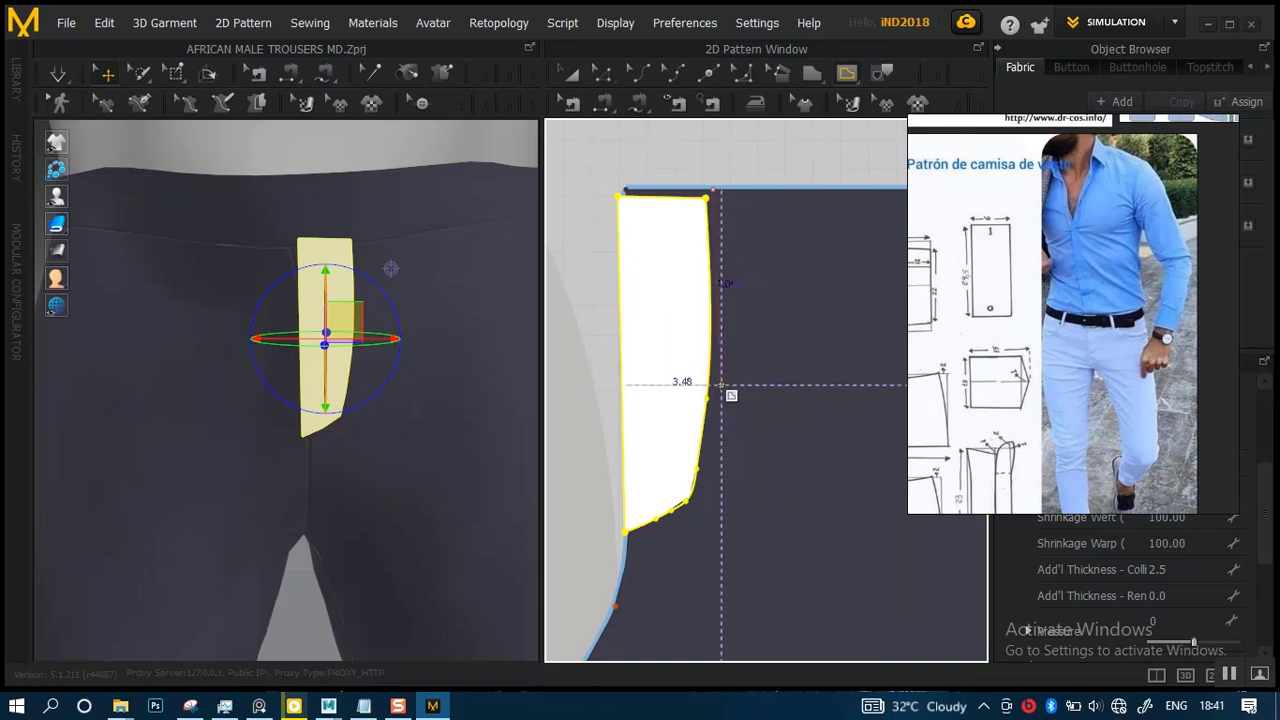
pyautogui.click(711, 401)
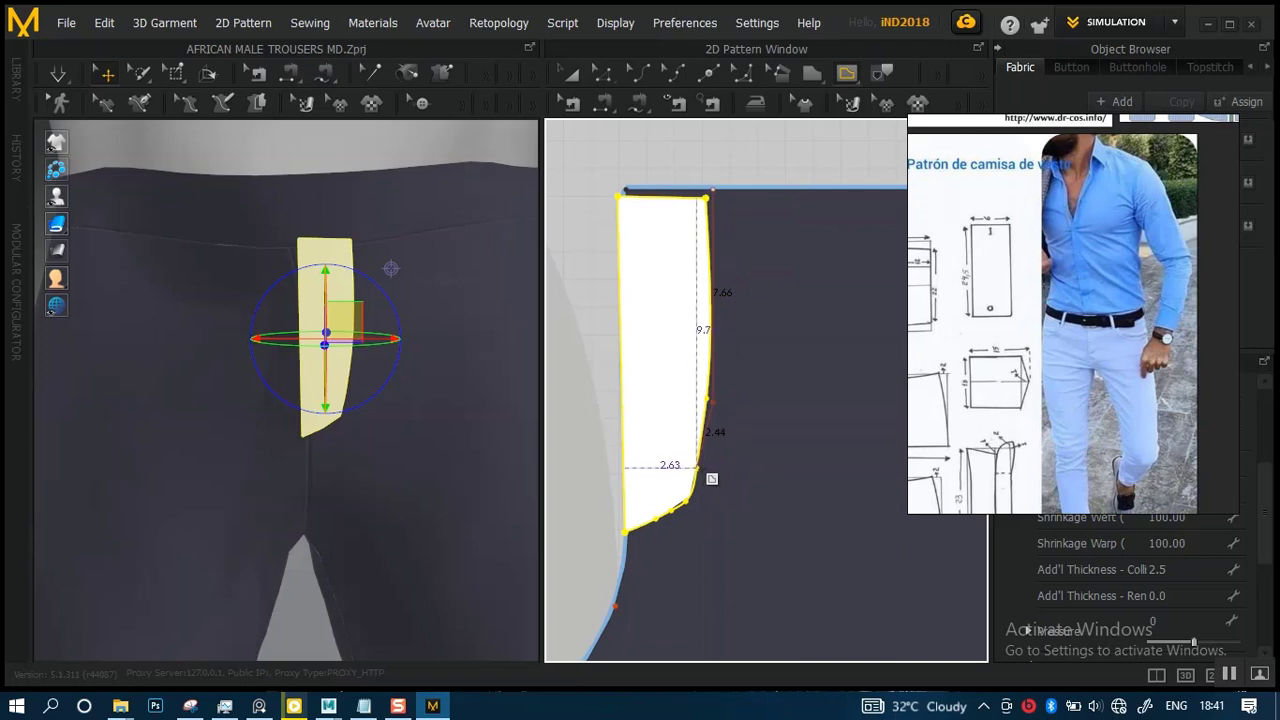
pyautogui.click(701, 469)
pyautogui.click(689, 509)
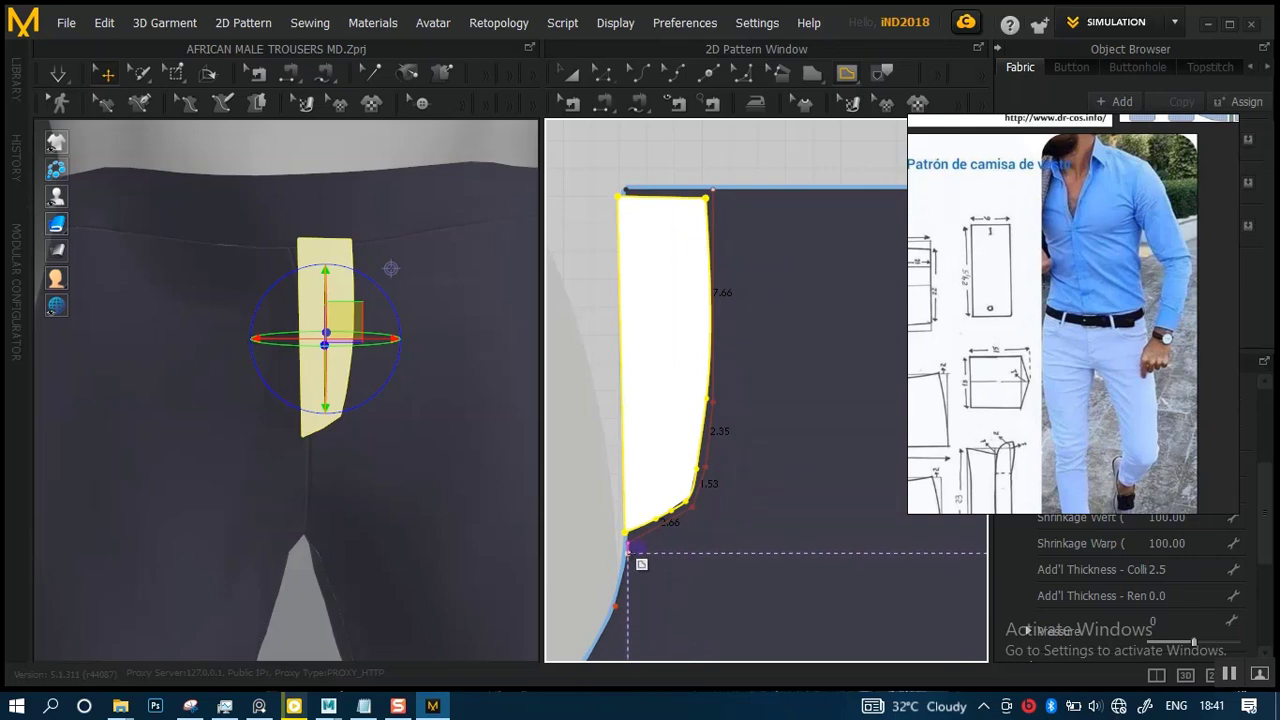
pyautogui.press('Return')
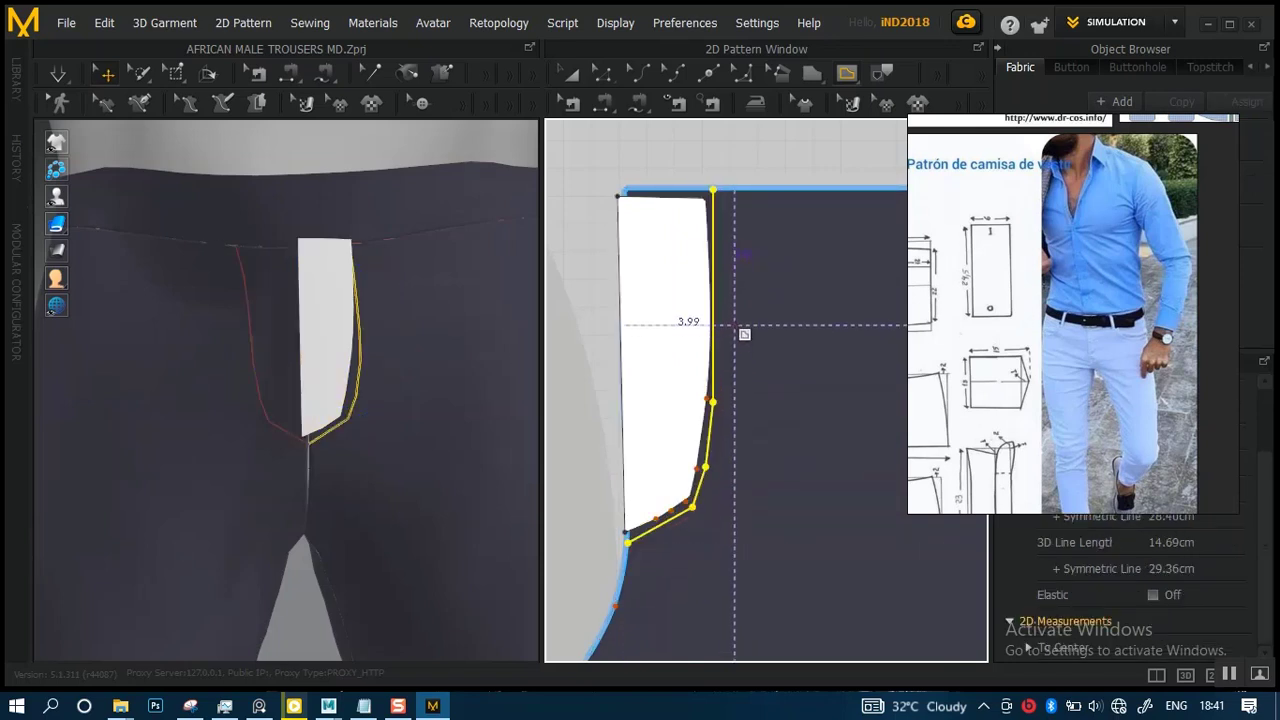
# - Move the fly piece off the front trouser pattern and place it just outside the centre-front edge, level with the traced line
pyautogui.click(571, 74)
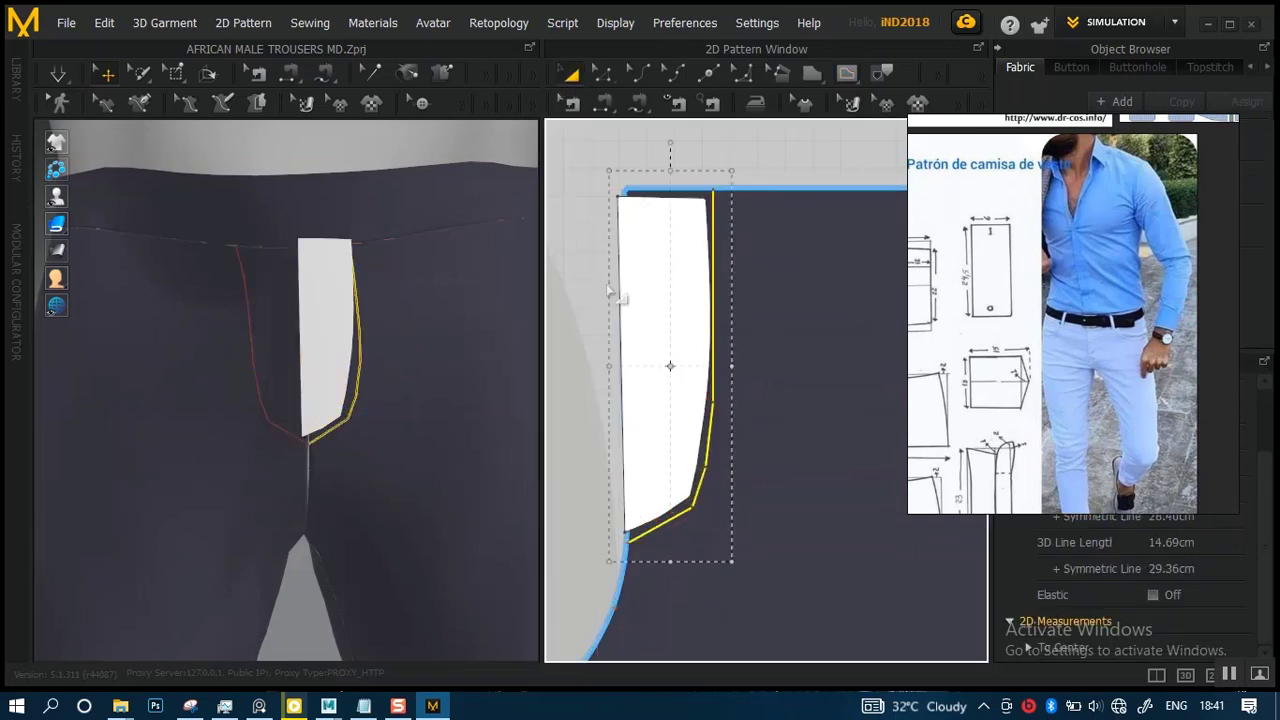
pyautogui.click(640, 335)
pyautogui.moveTo(641, 335); pyautogui.dragTo(582, 337)
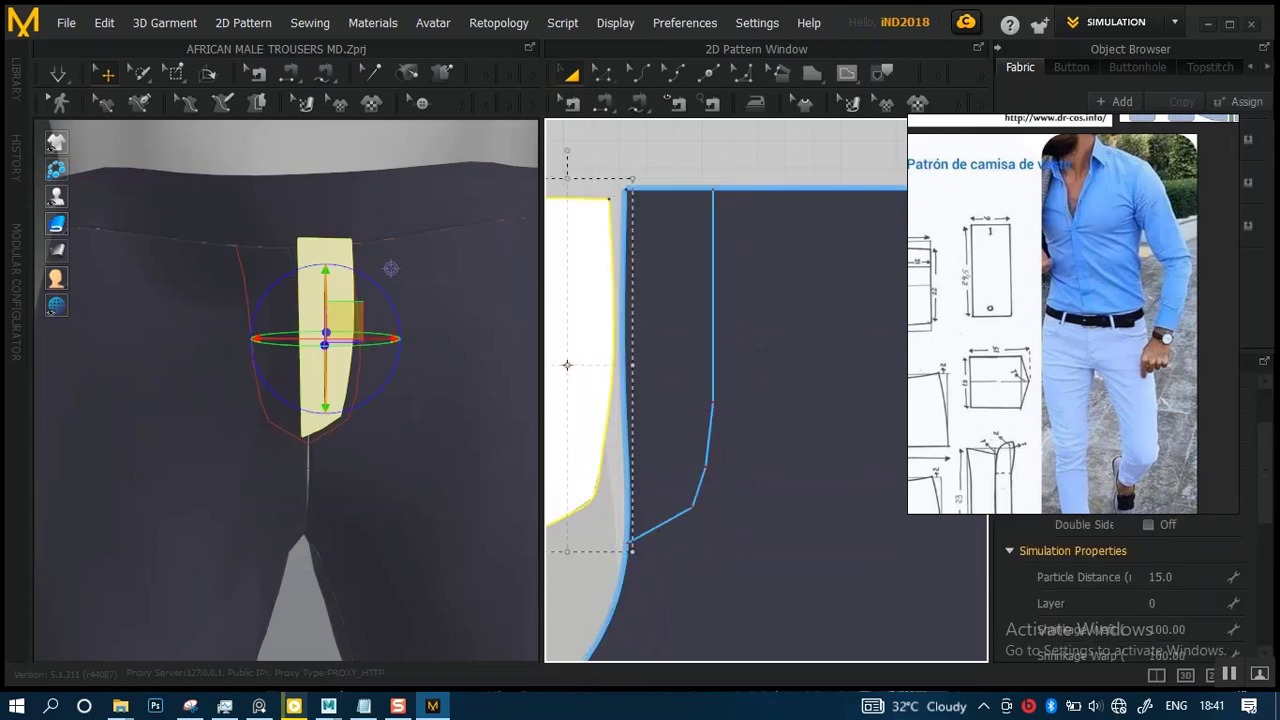
pyautogui.scroll(1, 760, 332)
pyautogui.moveTo(760, 330); pyautogui.dragTo(822, 311, button='middle')
pyautogui.moveTo(718, 352); pyautogui.dragTo(715, 356, button='middle')
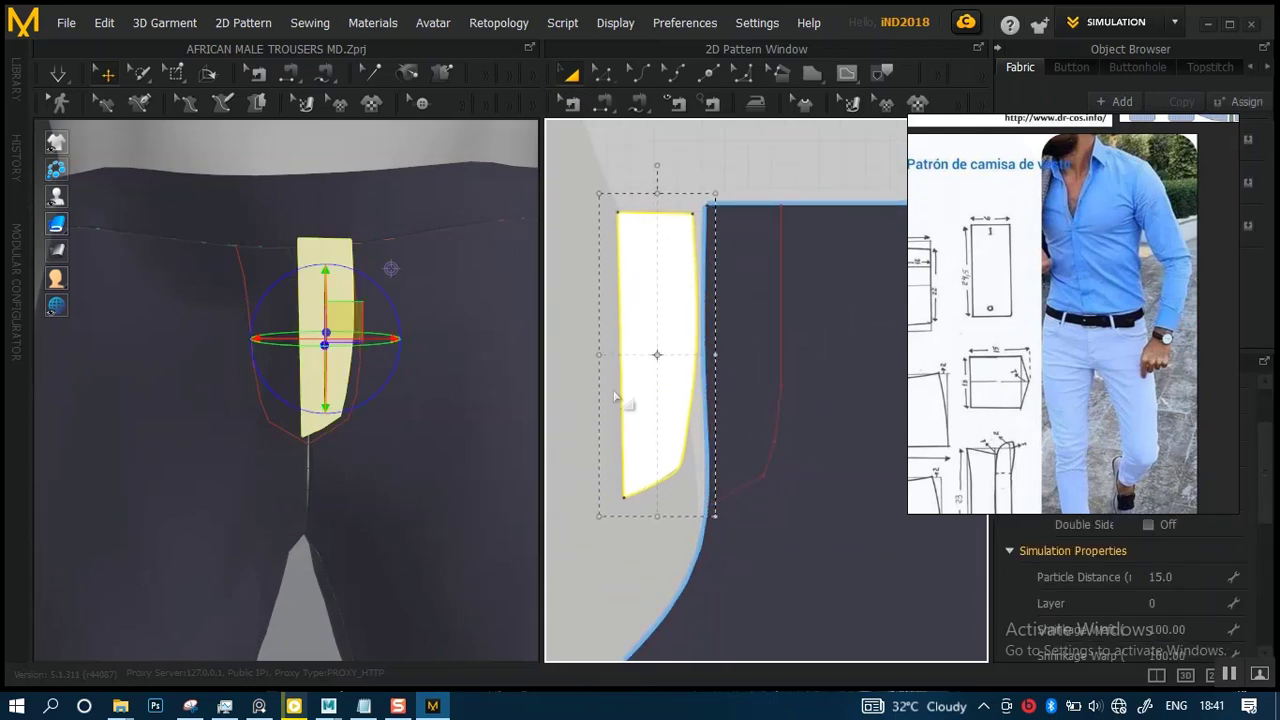
pyautogui.click(572, 393)
pyautogui.click(651, 351)
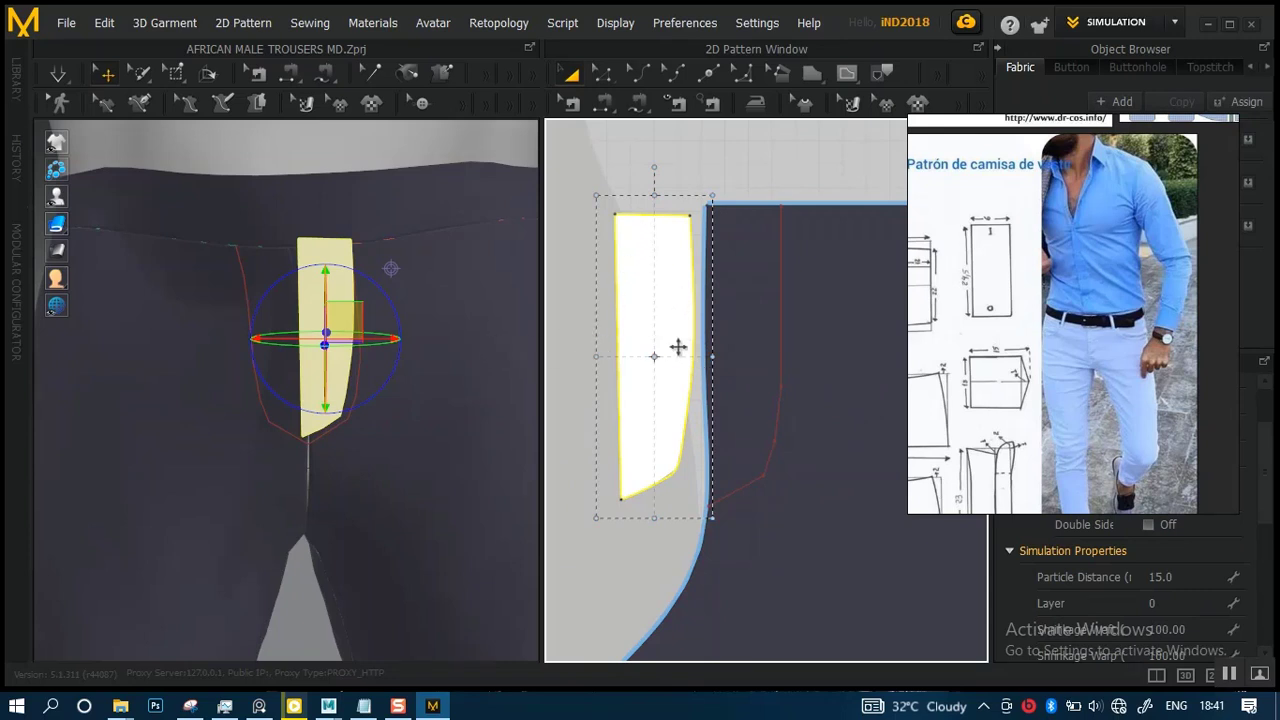
pyautogui.scroll(1, 651, 343)
pyautogui.scroll(-1, 660, 368)
pyautogui.scroll(1, 682, 343)
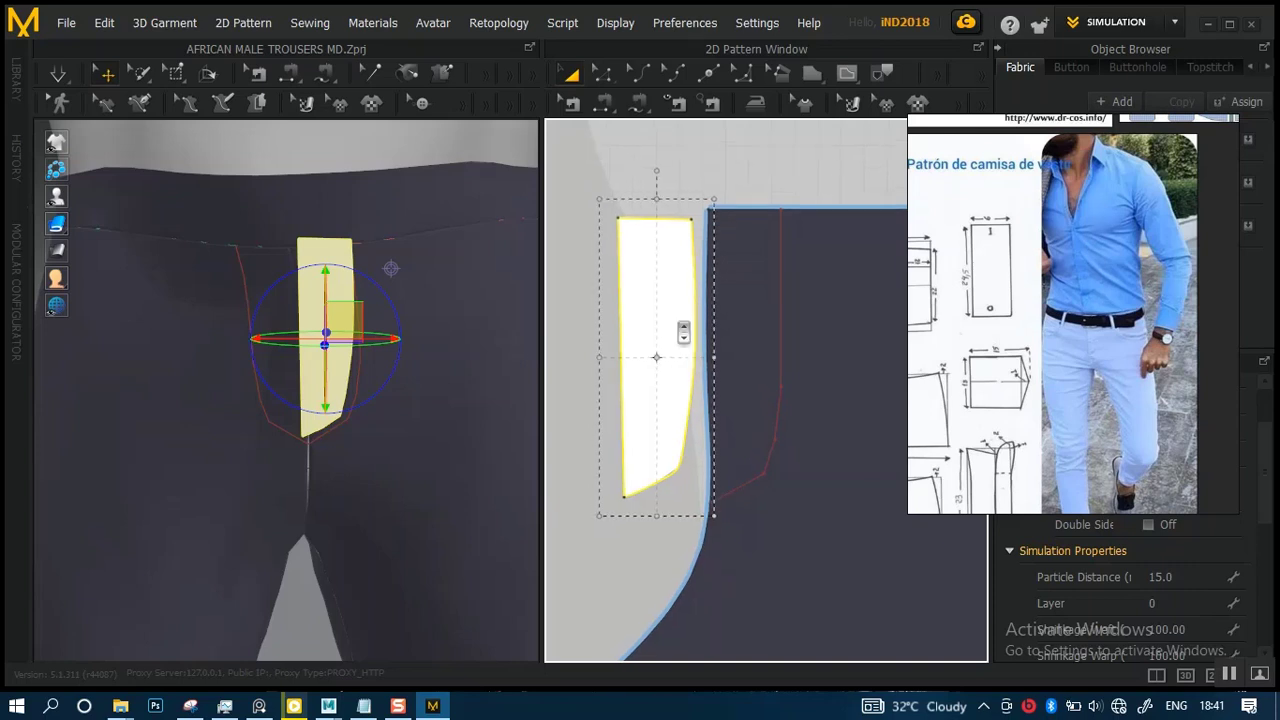
# - Free-sew the fly piece's top edge to the 3.17 stretch of front waistline between the centre-front corner and the internal line
pyautogui.scroll(-1, 682, 343)
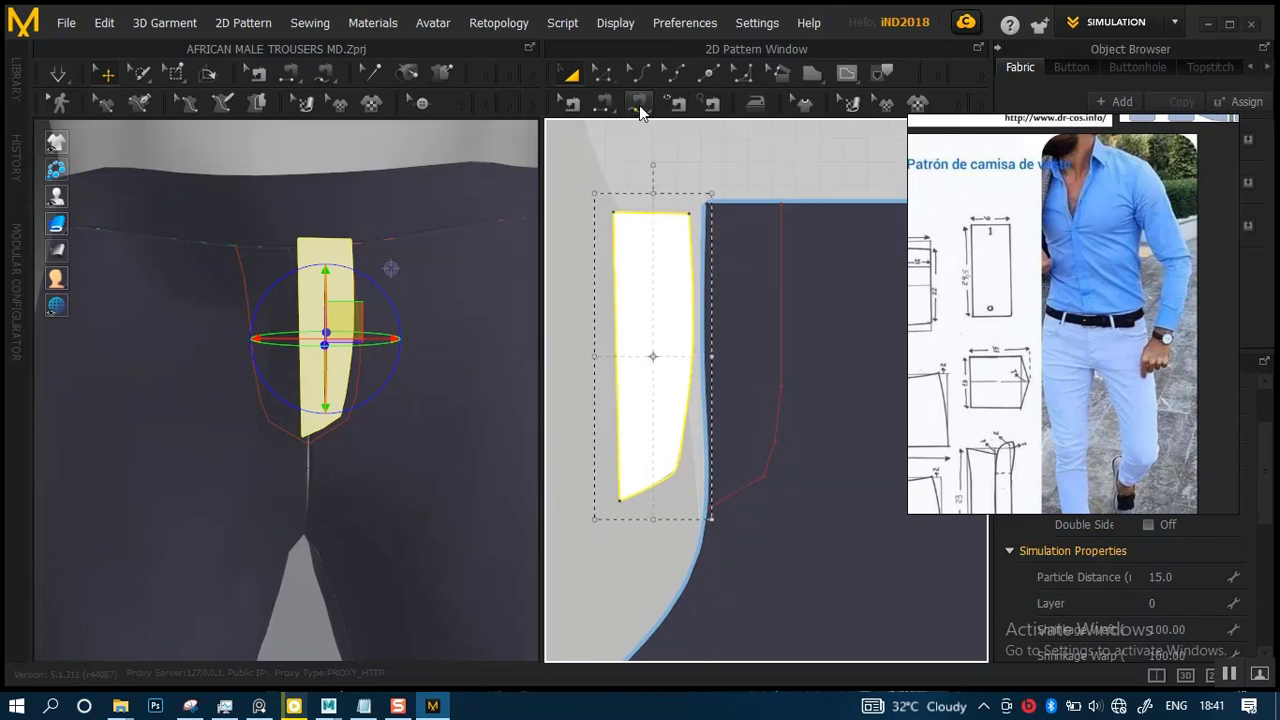
pyautogui.click(638, 102)
pyautogui.click(615, 212)
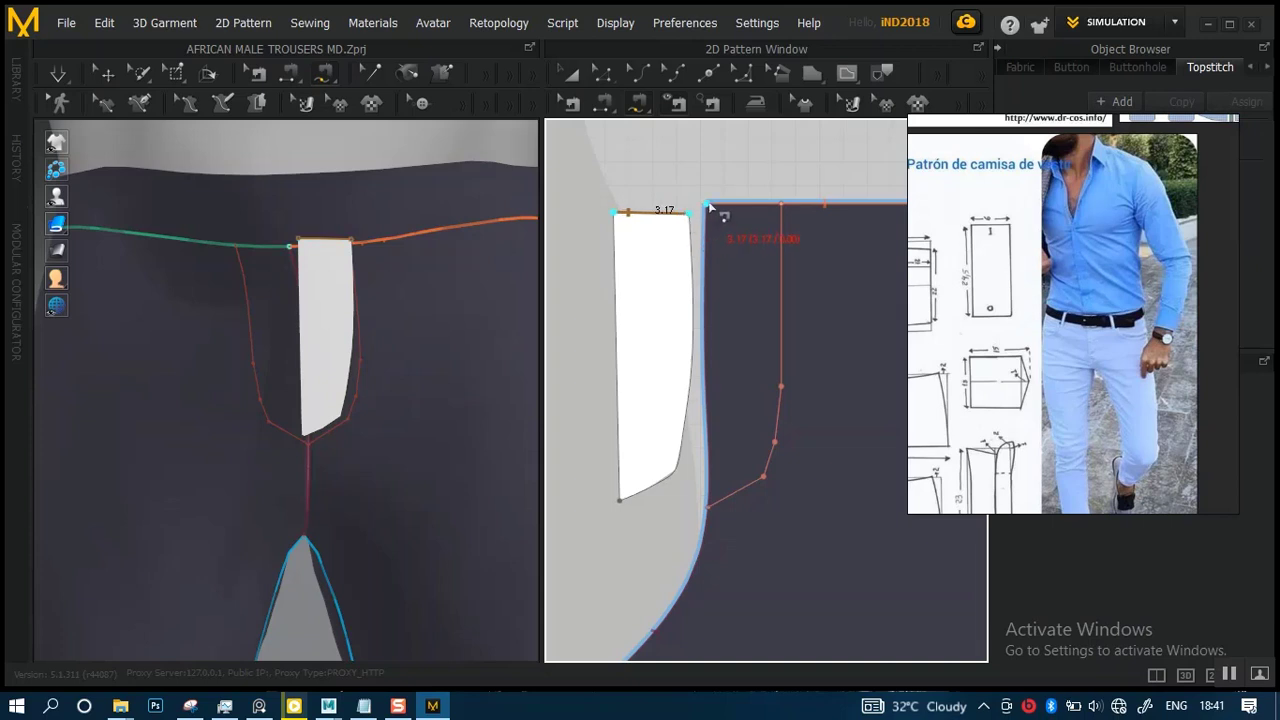
pyautogui.click(782, 204)
pyautogui.scroll(-2, 415, 366)
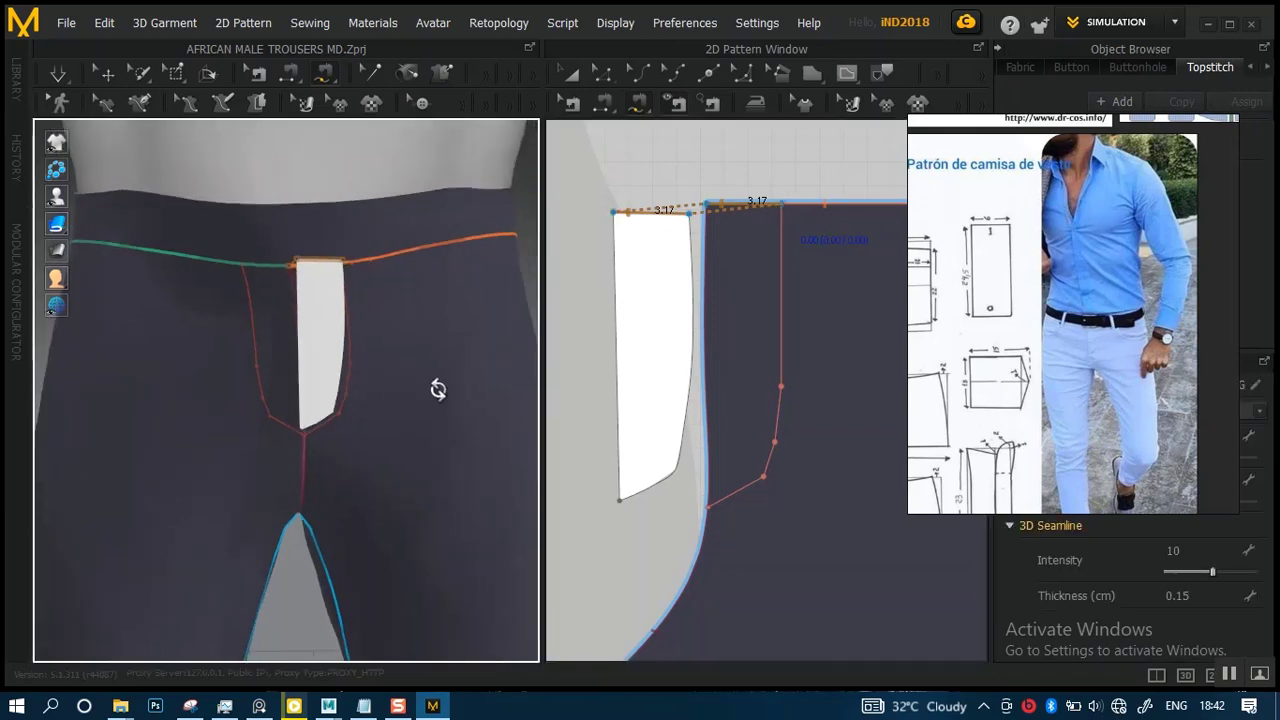
pyautogui.moveTo(434, 386); pyautogui.dragTo(323, 386, button='right')
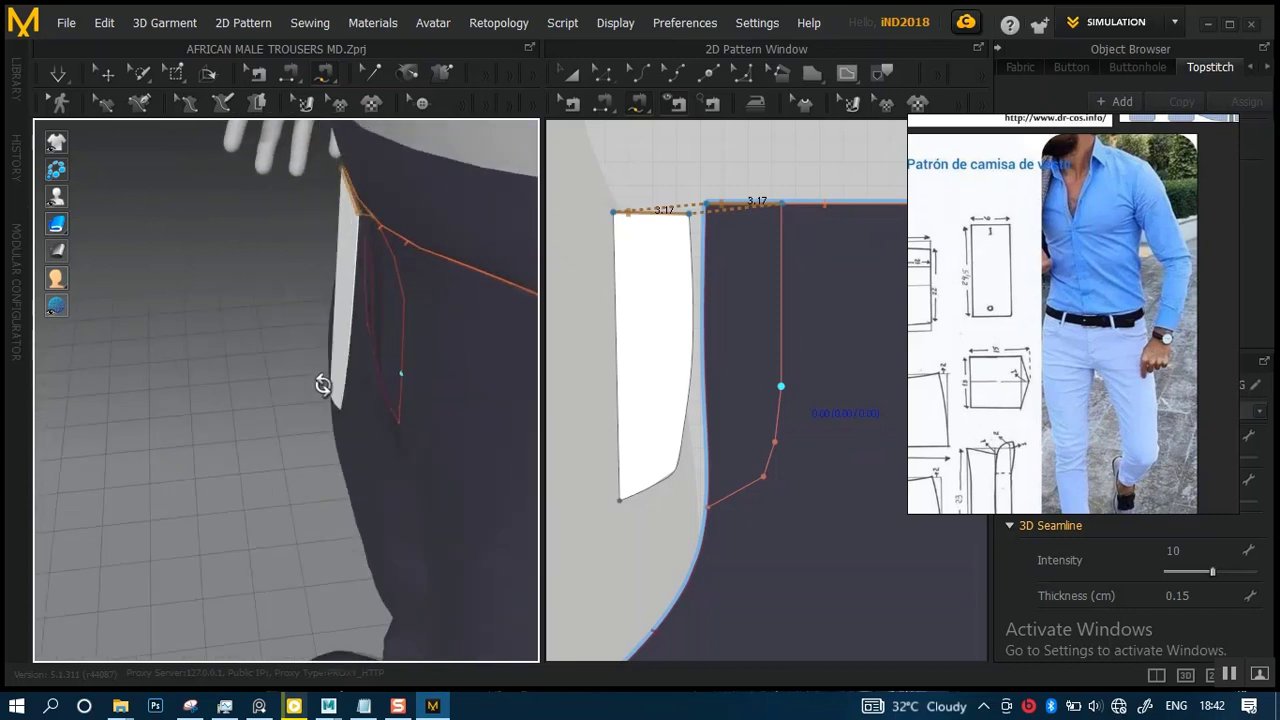
# - Select the fly piece and examine how it sits over the trouser front from the side and the front
pyautogui.press('a')
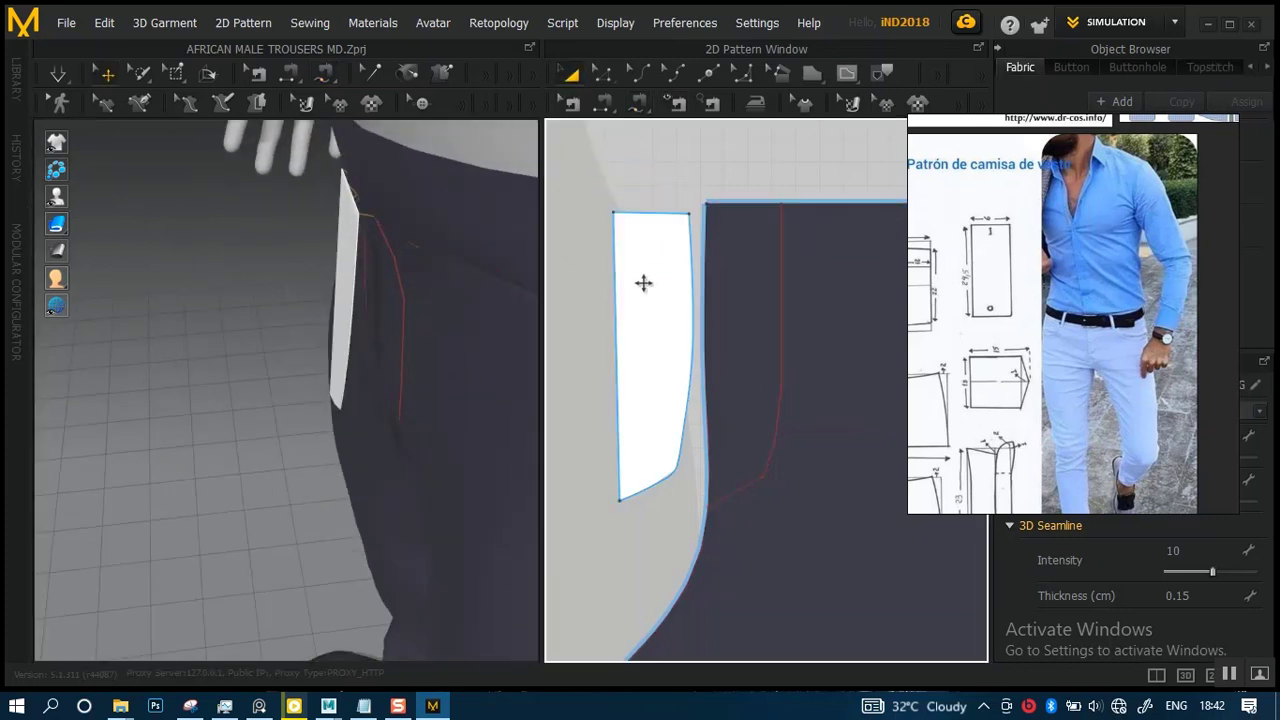
pyautogui.click(643, 285)
pyautogui.click(459, 293)
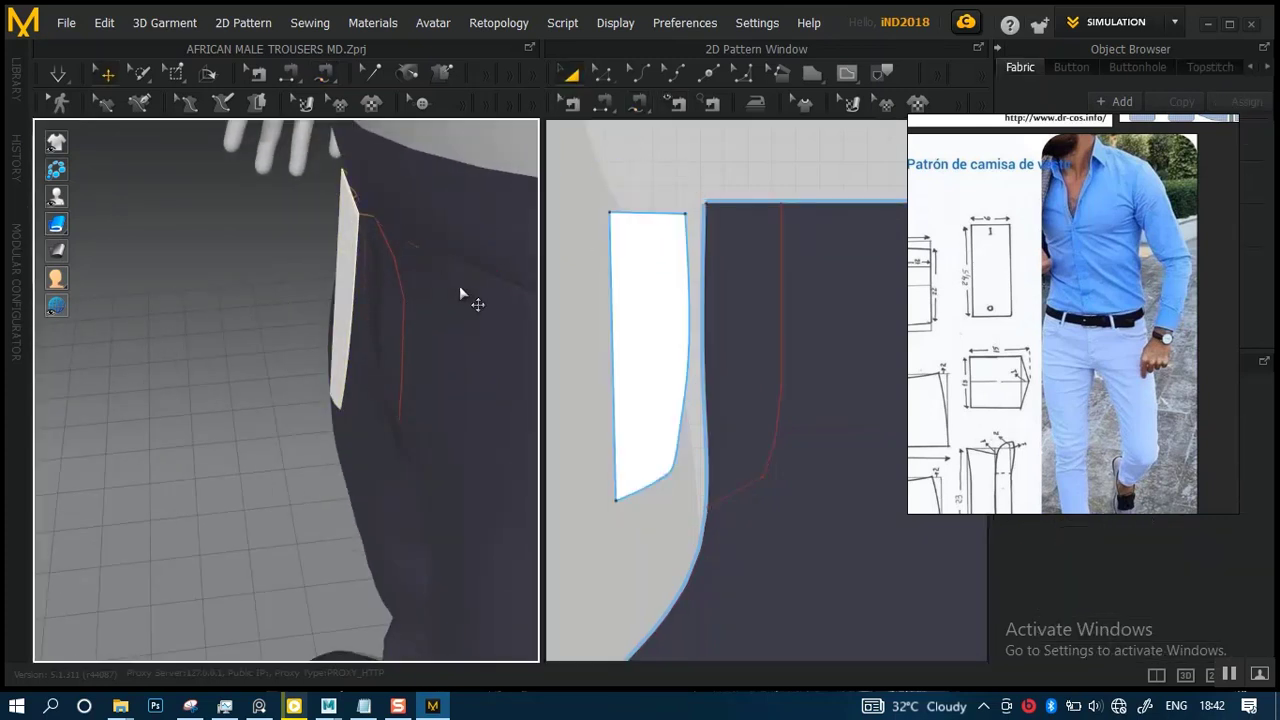
pyautogui.click(349, 281)
pyautogui.click(566, 308)
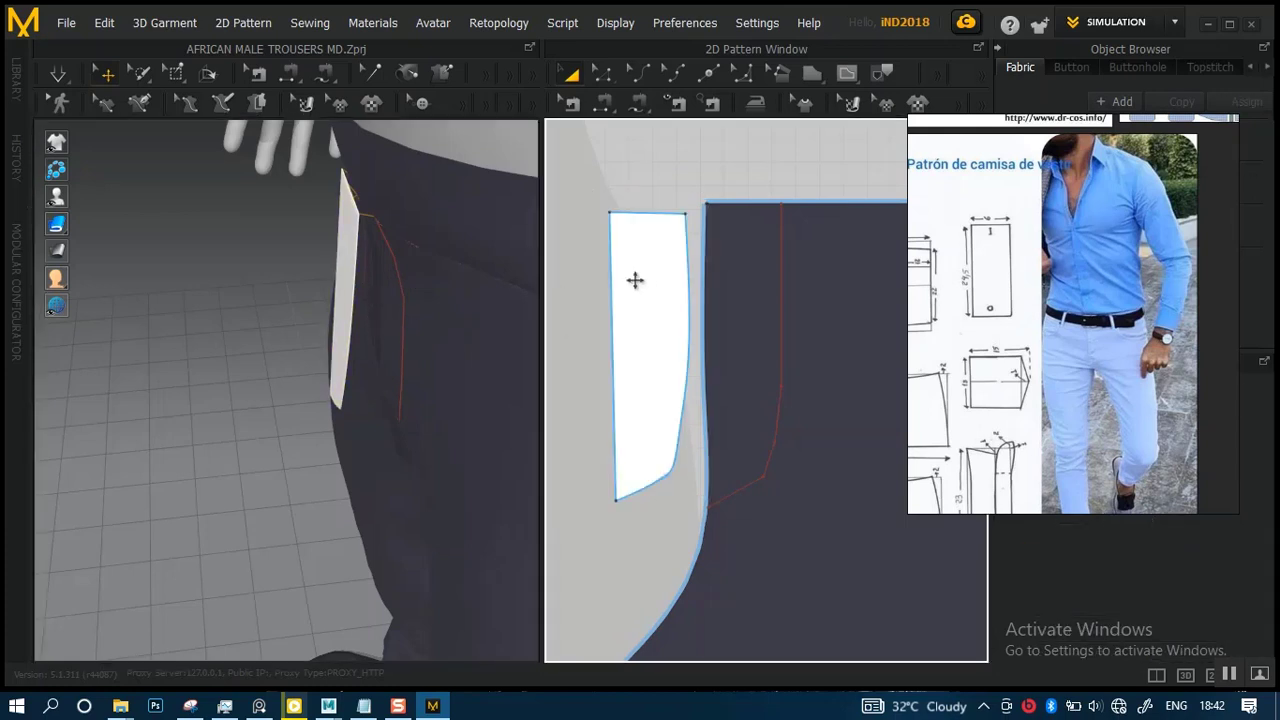
pyautogui.click(625, 357)
pyautogui.moveTo(392, 313); pyautogui.dragTo(622, 216, button='right')
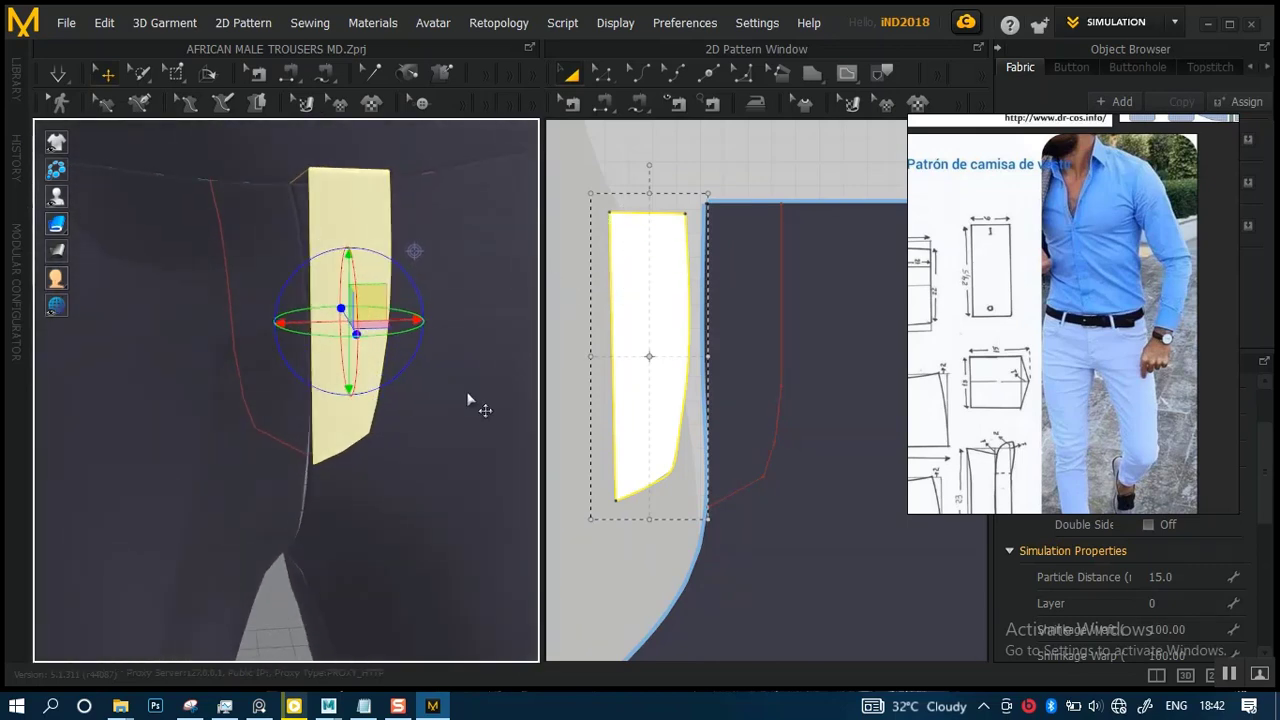
pyautogui.moveTo(477, 400); pyautogui.dragTo(457, 383, button='right')
pyautogui.scroll(-3, 415, 332)
pyautogui.scroll(-3, 415, 332)
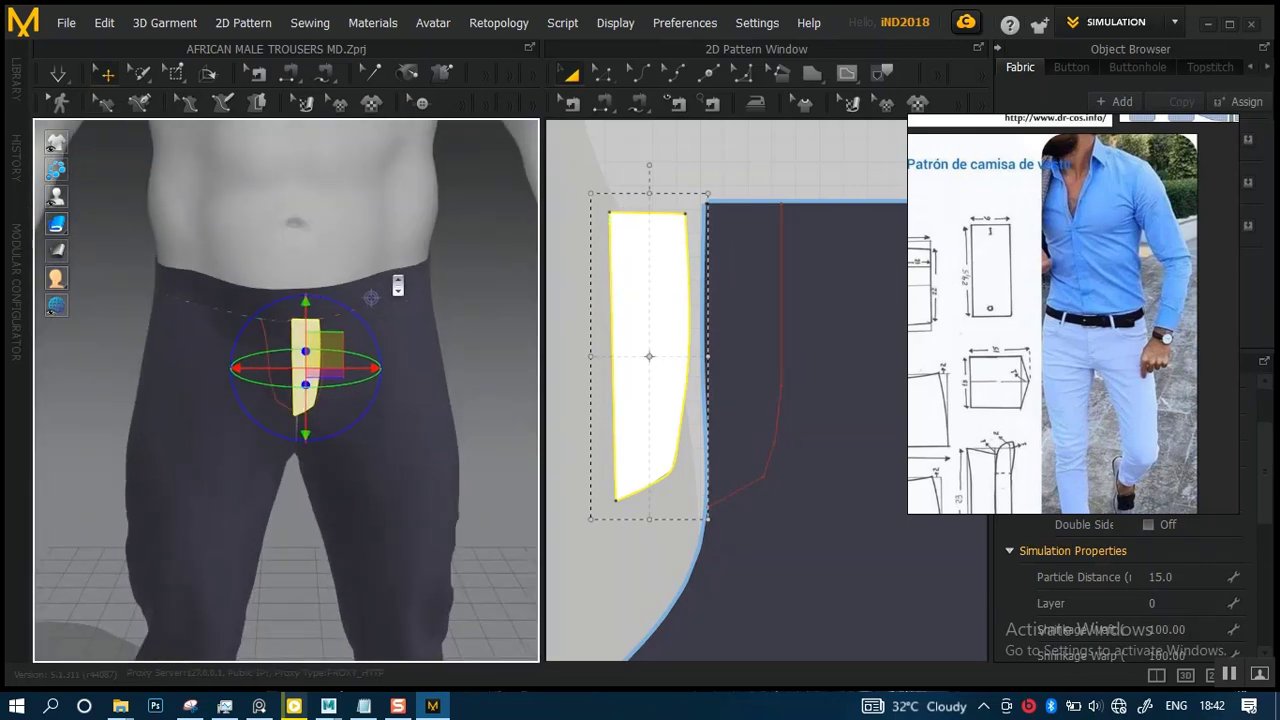
pyautogui.scroll(3, 415, 332)
pyautogui.moveTo(706, 357)
pyautogui.mouseDown(button='right')
pyautogui.moveTo(725, 328)
pyautogui.moveTo(694, 343)
pyautogui.mouseUp(button='right')
pyautogui.scroll(2, 716, 322)
pyautogui.click(592, 300)
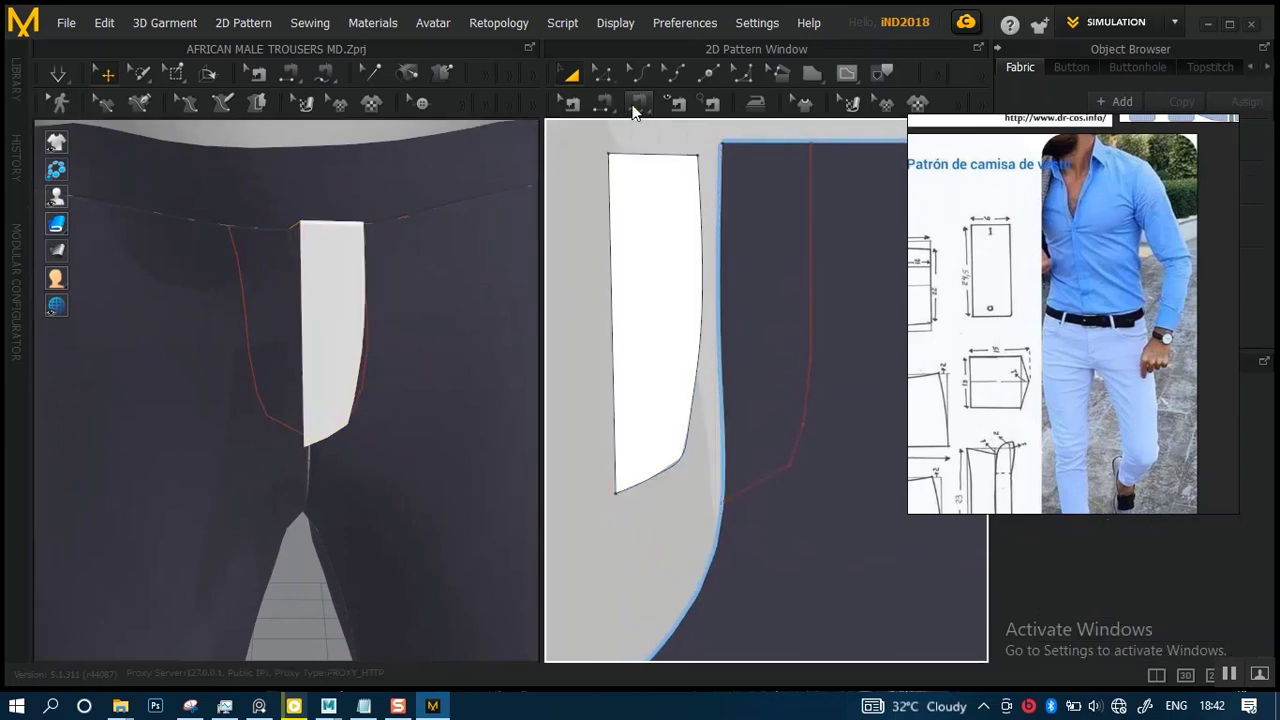
# - Free-sew the fly piece's curved outer edge, about 13.50, to the full traced internal line, about 14.20, on the front pattern
pyautogui.click(638, 104)
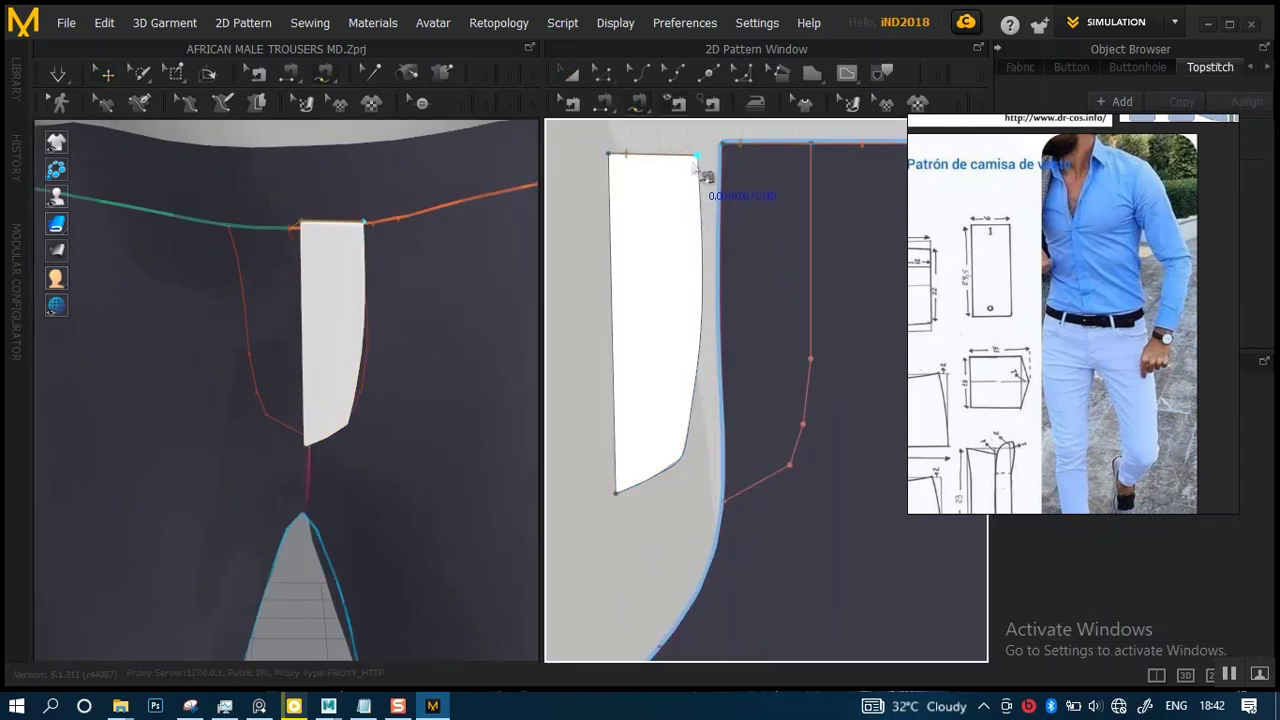
pyautogui.click(619, 492)
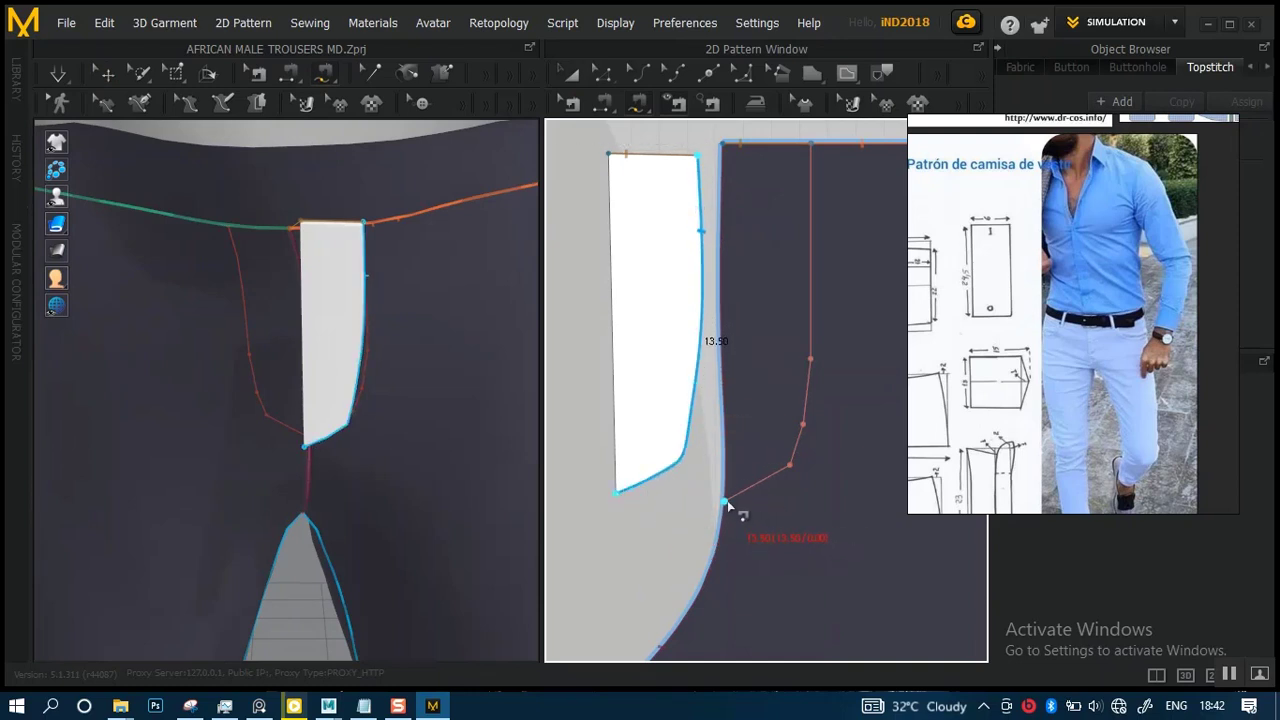
pyautogui.click(725, 502)
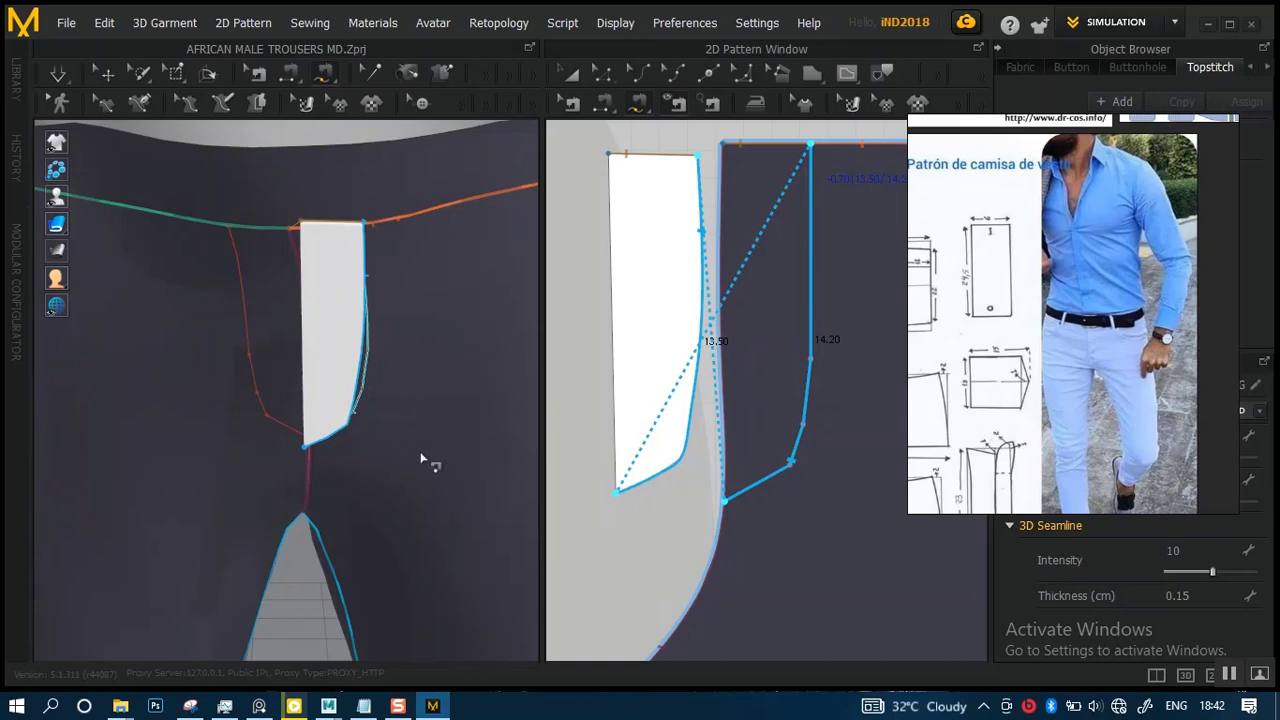
pyautogui.scroll(-3, 425, 402)
pyautogui.moveTo(393, 378); pyautogui.dragTo(420, 390, button='right')
# - Reverse the crossed seam between the fly's outer edge and the internal line, and run the simulation
pyautogui.click(571, 105)
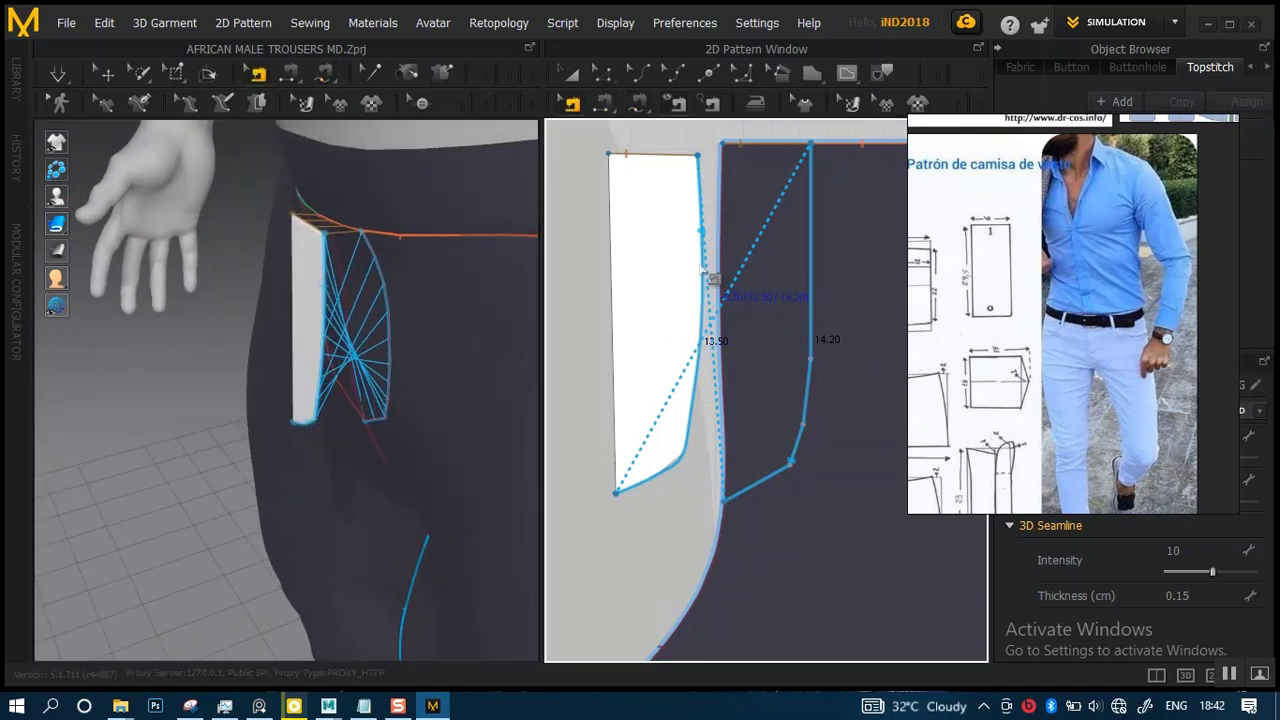
pyautogui.rightClick(700, 265)
pyautogui.click(732, 303)
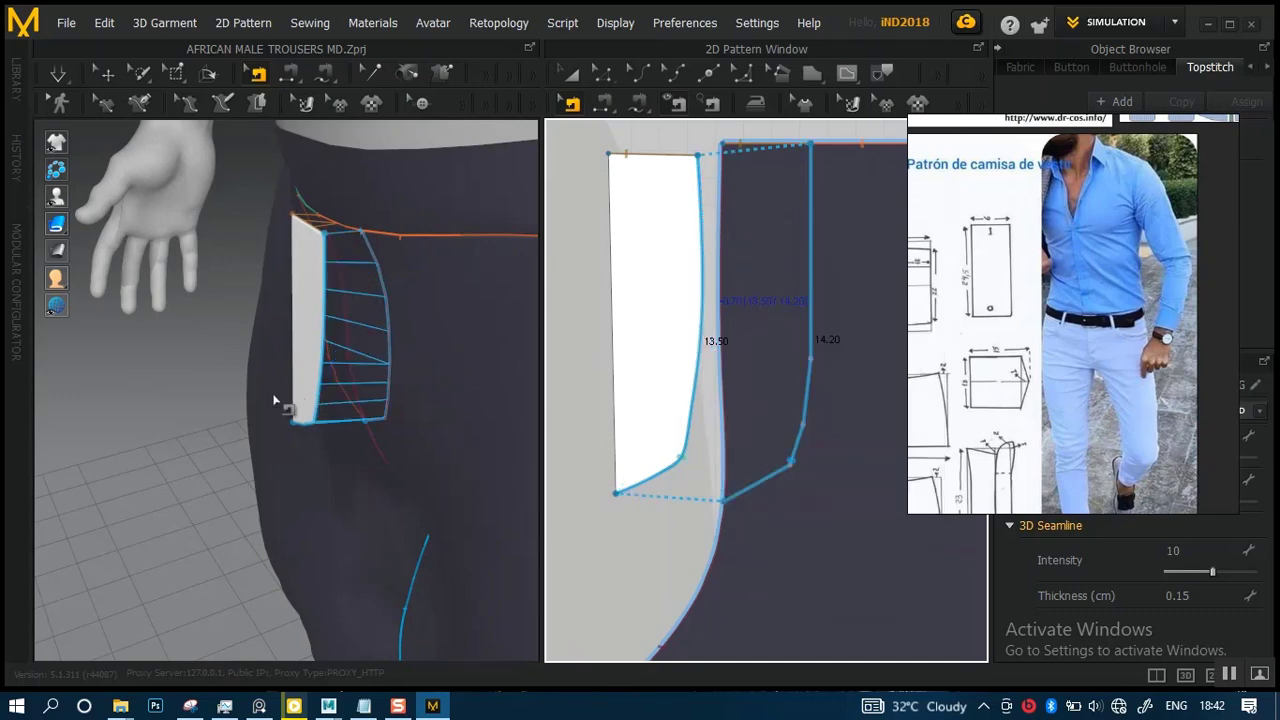
pyautogui.moveTo(177, 412); pyautogui.dragTo(367, 380, button='right')
pyautogui.press('space')
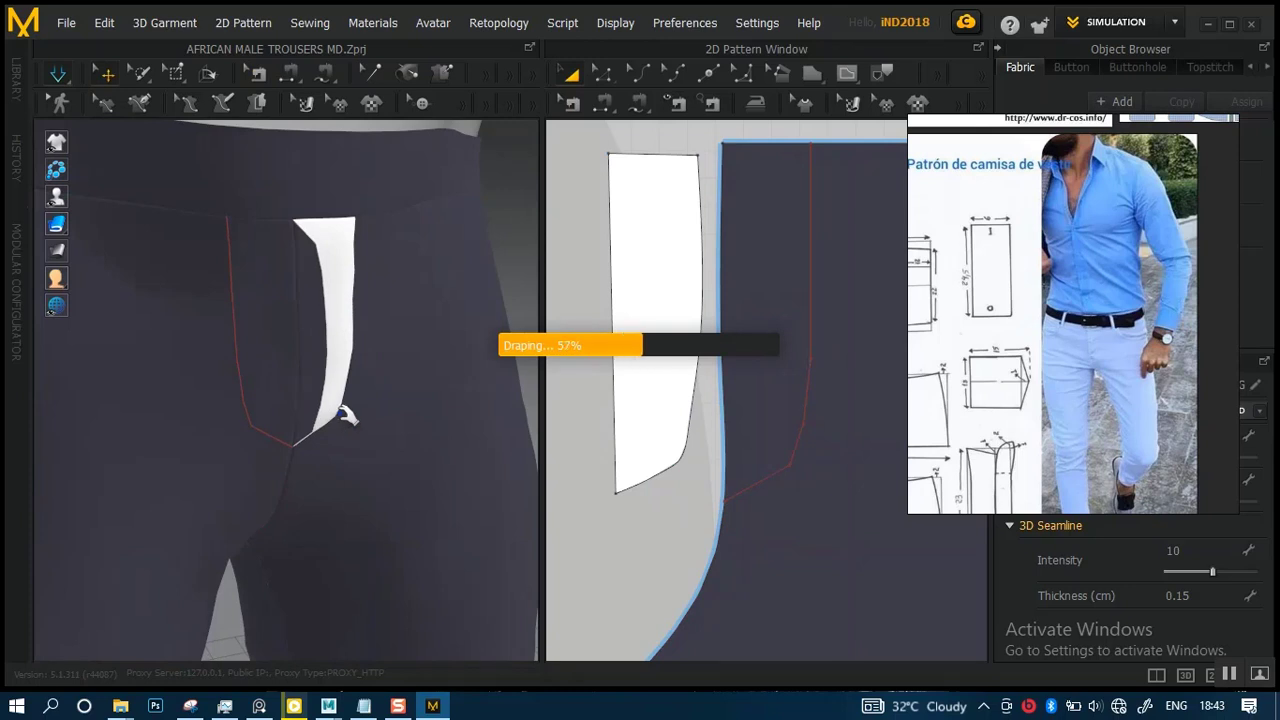
# - Try to pull the fly piece's folded free edge across to the opposite side of the front opening during simulation
pyautogui.scroll(2, 371, 336)
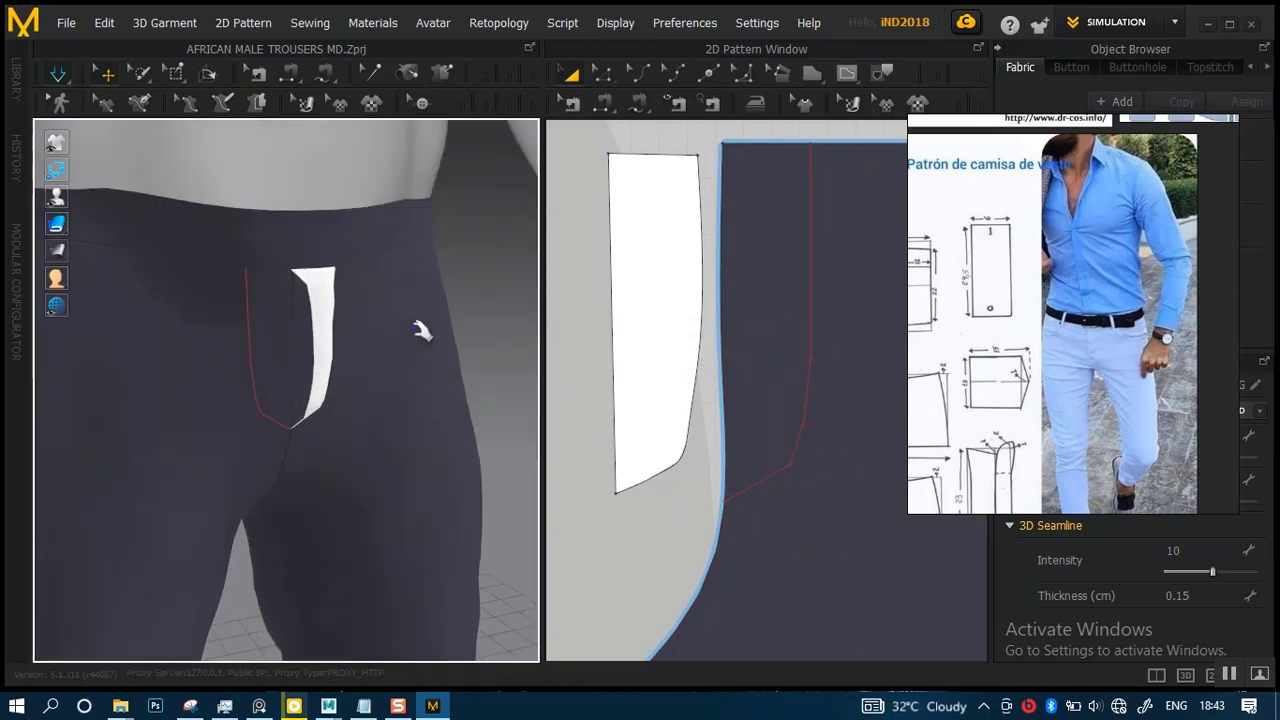
pyautogui.moveTo(414, 327); pyautogui.dragTo(357, 339, button='right')
pyautogui.scroll(-2, 389, 375)
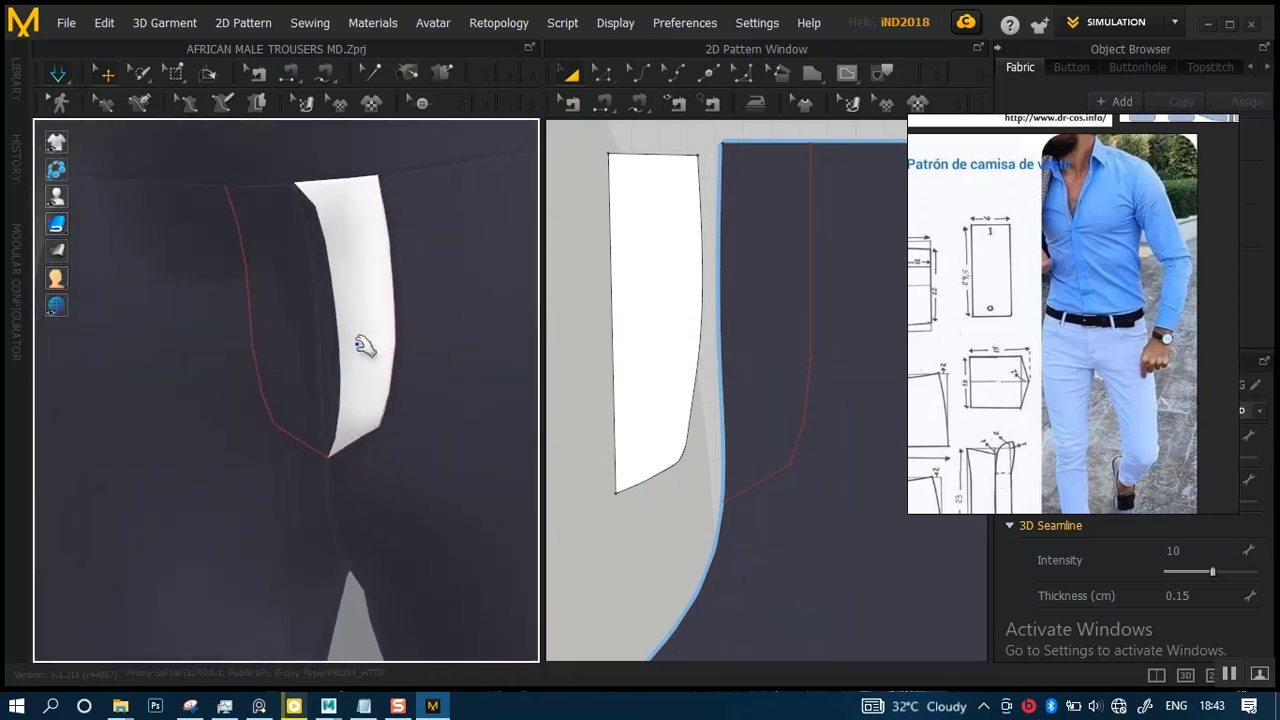
pyautogui.moveTo(359, 338); pyautogui.dragTo(316, 318)
pyautogui.moveTo(343, 267); pyautogui.dragTo(277, 286)
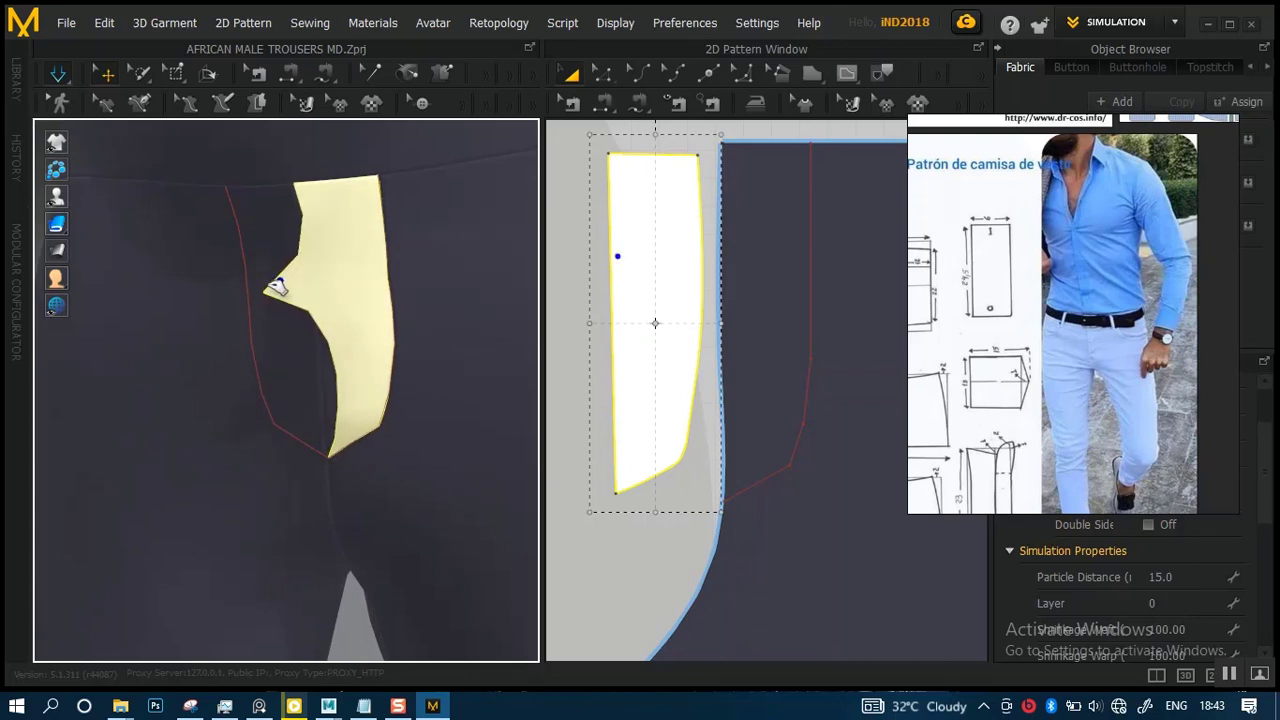
pyautogui.moveTo(369, 334)
pyautogui.mouseDown(button='right')
pyautogui.moveTo(434, 340)
pyautogui.moveTo(306, 317)
pyautogui.moveTo(383, 334)
pyautogui.mouseUp(button='right')
pyautogui.scroll(-2, 352, 340)
pyautogui.moveTo(365, 325); pyautogui.dragTo(237, 337)
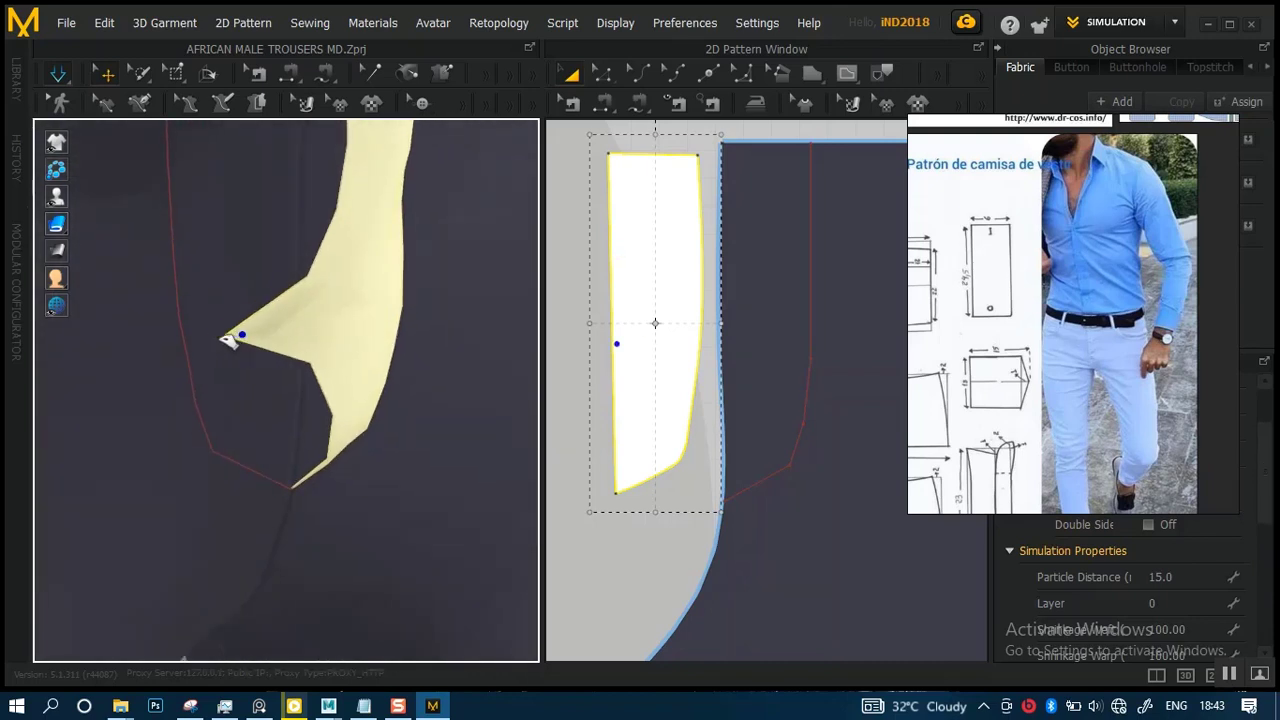
pyautogui.moveTo(237, 337); pyautogui.dragTo(409, 323, button='right')
pyautogui.scroll(-5, 331, 271)
pyautogui.scroll(3, 428, 373)
pyautogui.scroll(2, 428, 373)
pyautogui.scroll(-5, 409, 323)
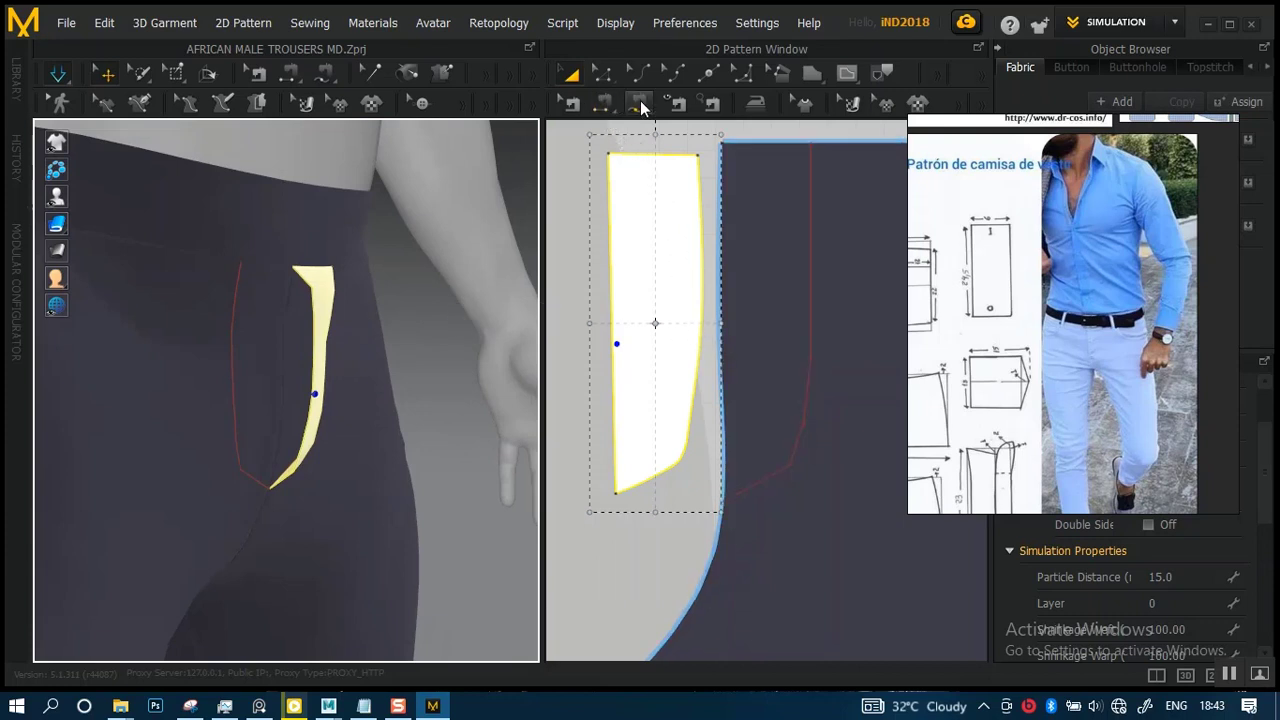
# - Free-sew the fly's straight edge, about 12.10, to the upper centre-front edge, about 12.65, and run the simulation
pyautogui.click(638, 103)
pyautogui.click(605, 185)
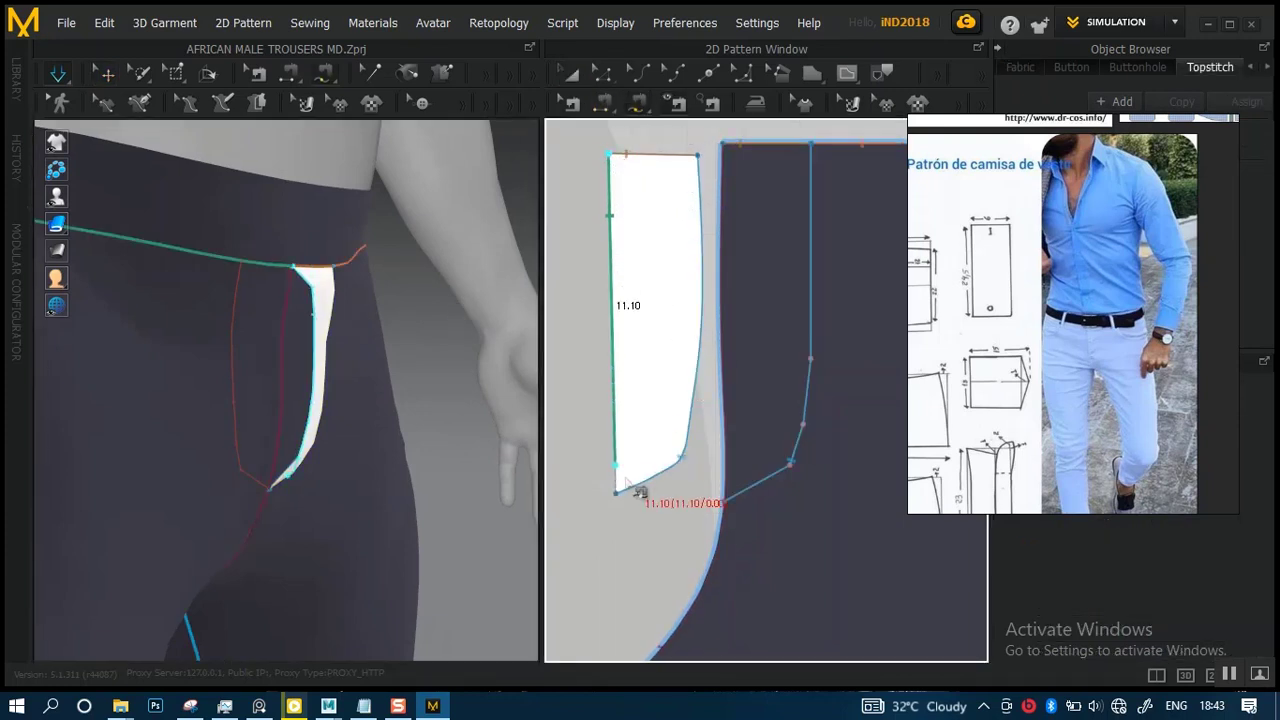
pyautogui.click(722, 147)
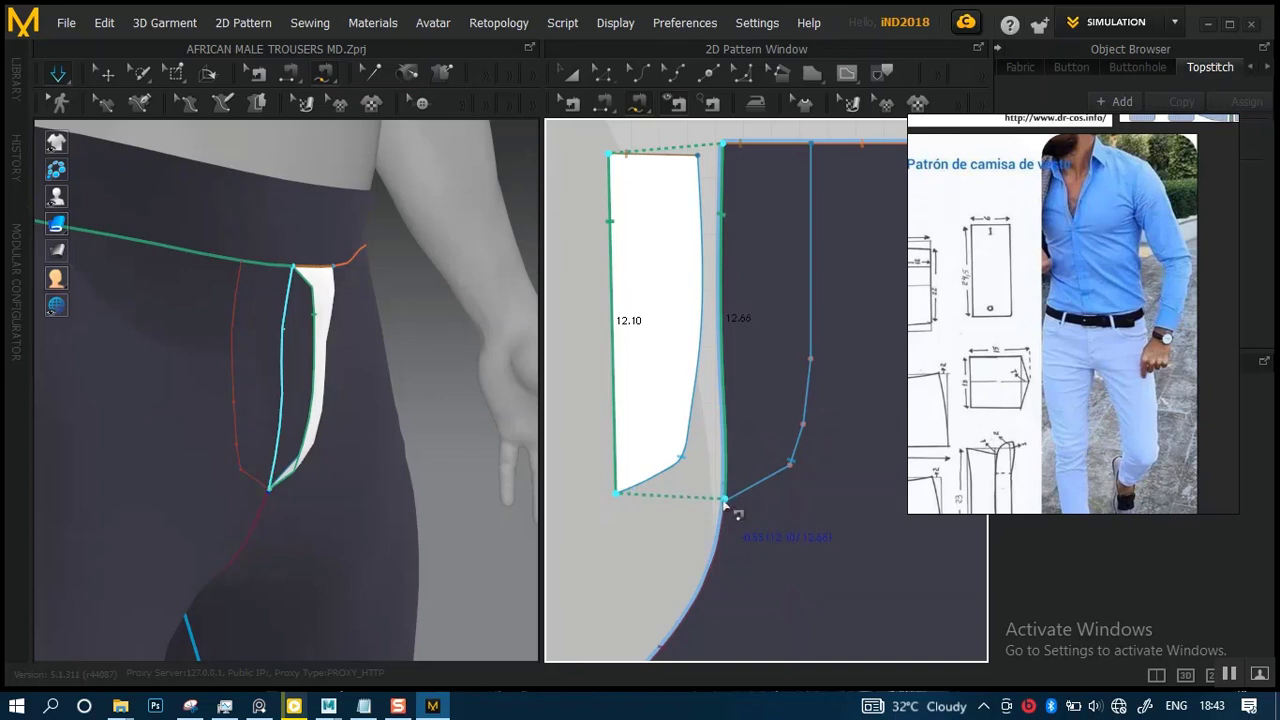
pyautogui.click(615, 493)
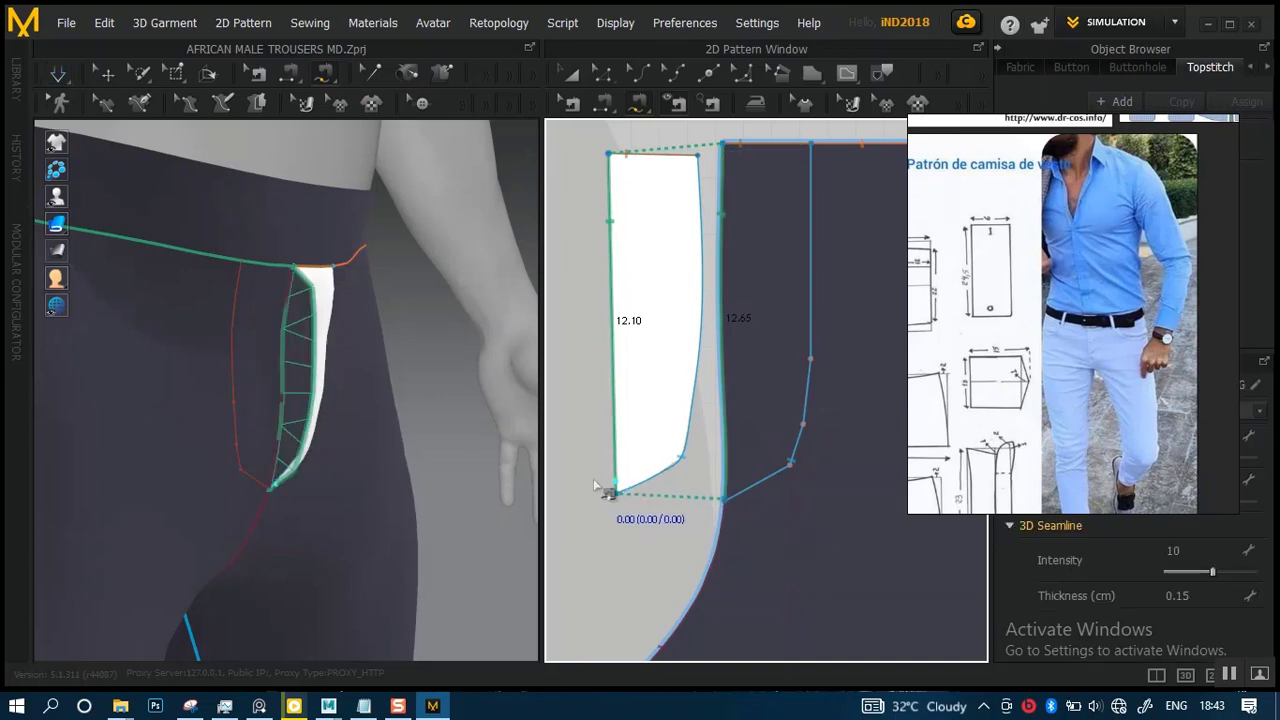
pyautogui.moveTo(400, 380); pyautogui.dragTo(414, 349, button='right')
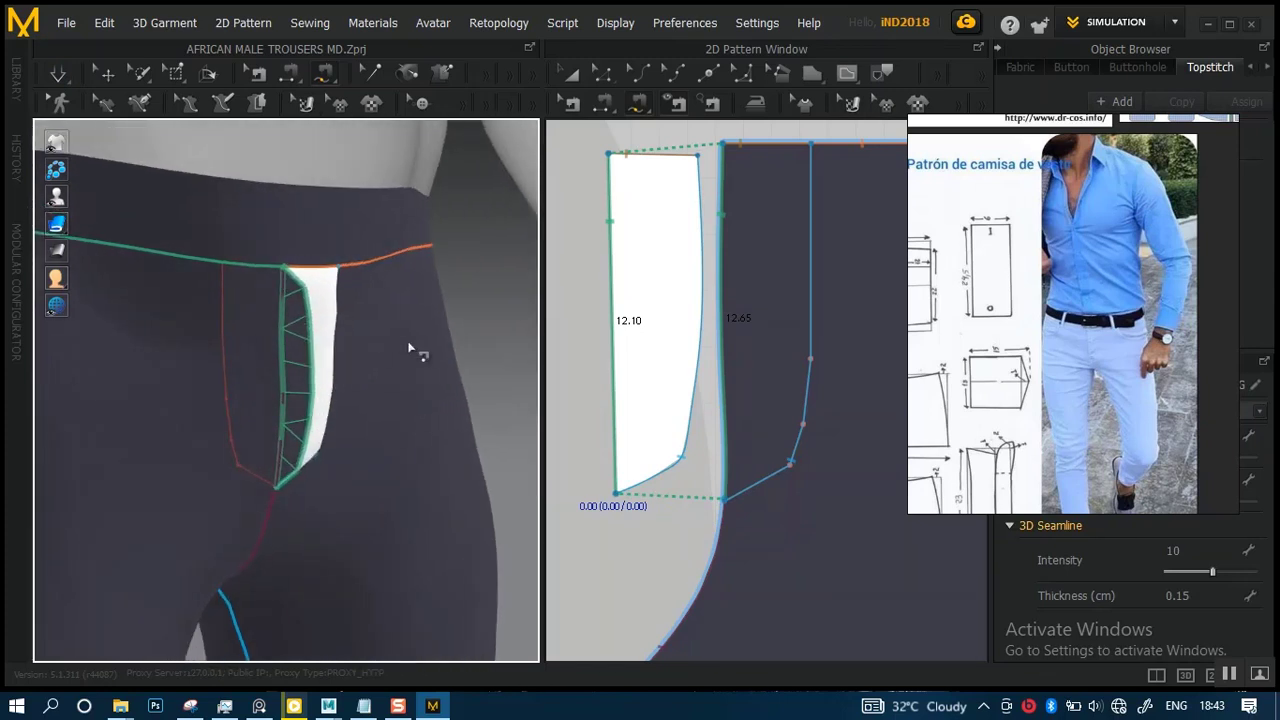
pyautogui.press('q')
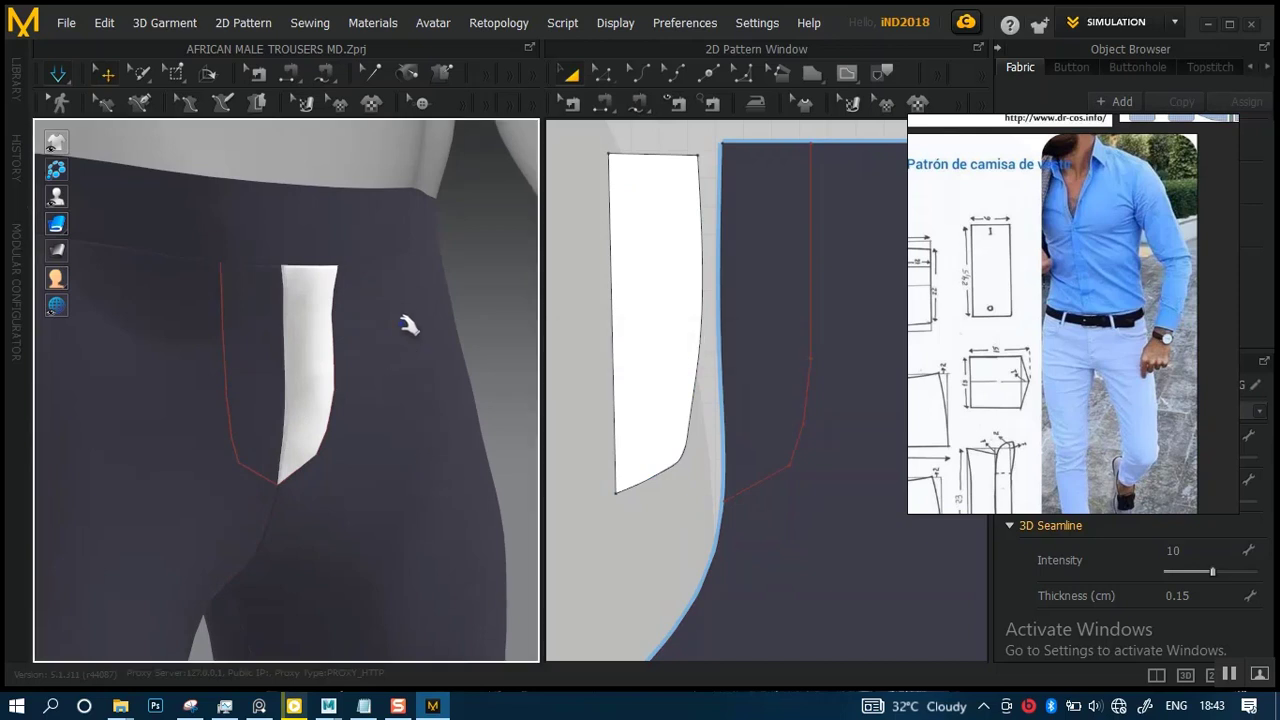
# - Examine the sewn fly on the avatar from several angles and distances, and check the internal line on the opposite front pattern
pyautogui.scroll(-5, 390, 360)
pyautogui.moveTo(371, 400); pyautogui.dragTo(377, 428, button='right')
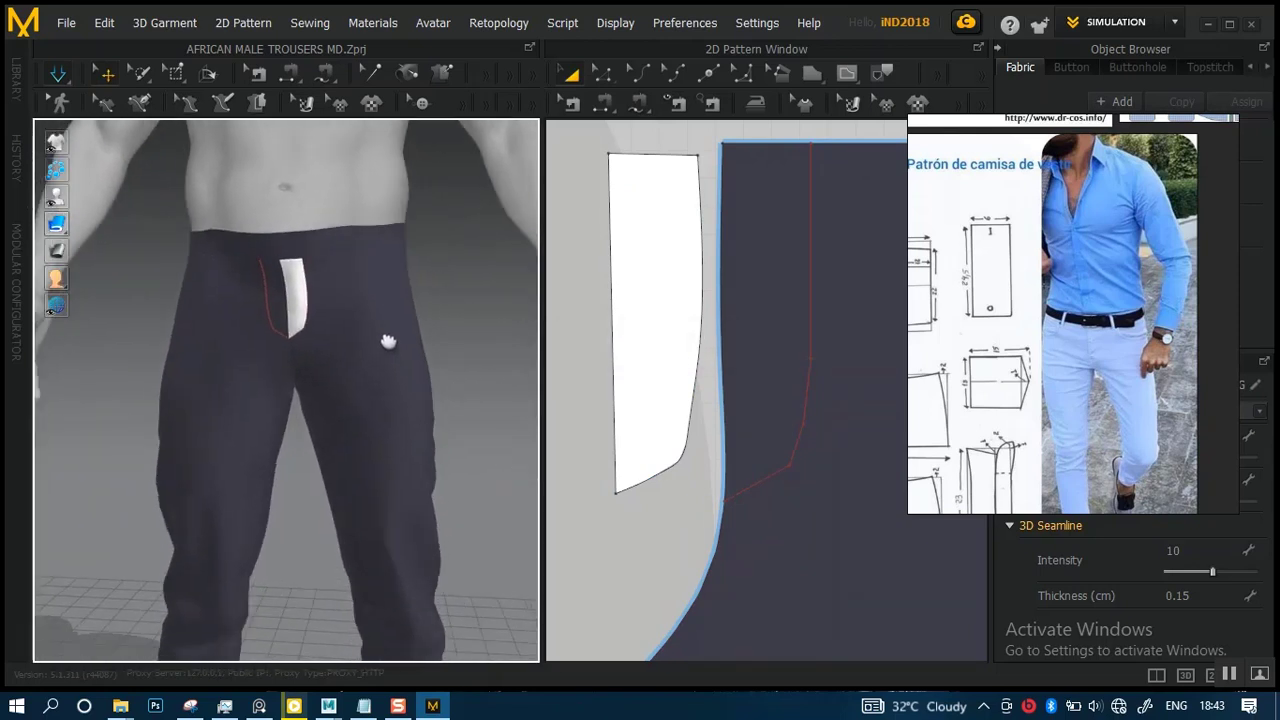
pyautogui.scroll(-2, 388, 342)
pyautogui.scroll(4, 423, 314)
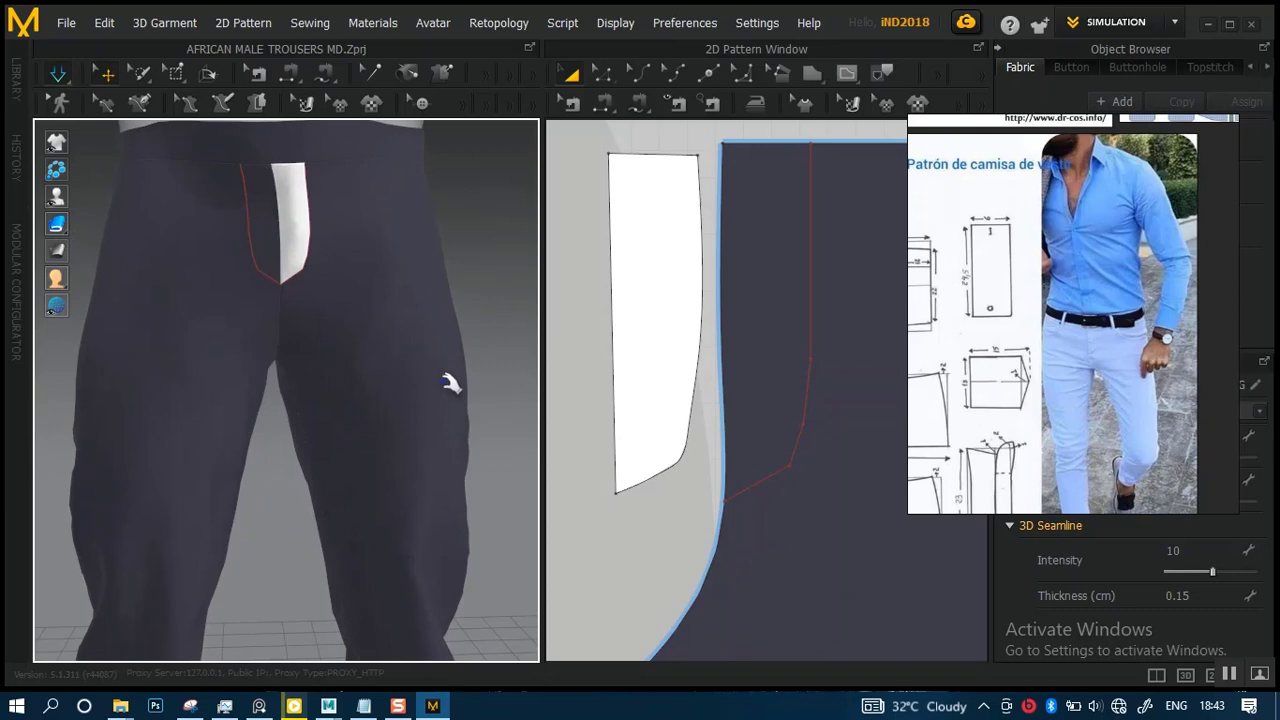
pyautogui.scroll(-3, 450, 383)
pyautogui.scroll(3, 426, 330)
pyautogui.moveTo(423, 420); pyautogui.dragTo(464, 384, button='right')
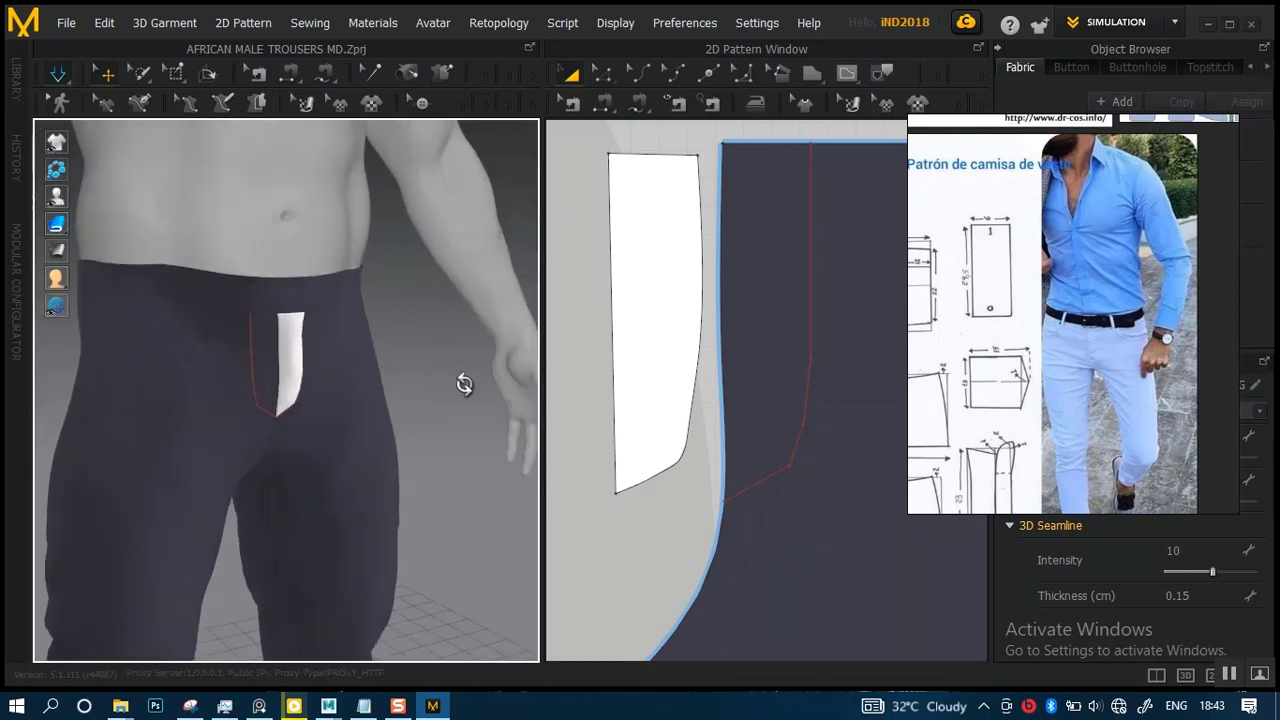
pyautogui.scroll(3, 465, 440)
pyautogui.moveTo(466, 494); pyautogui.dragTo(464, 410, button='right')
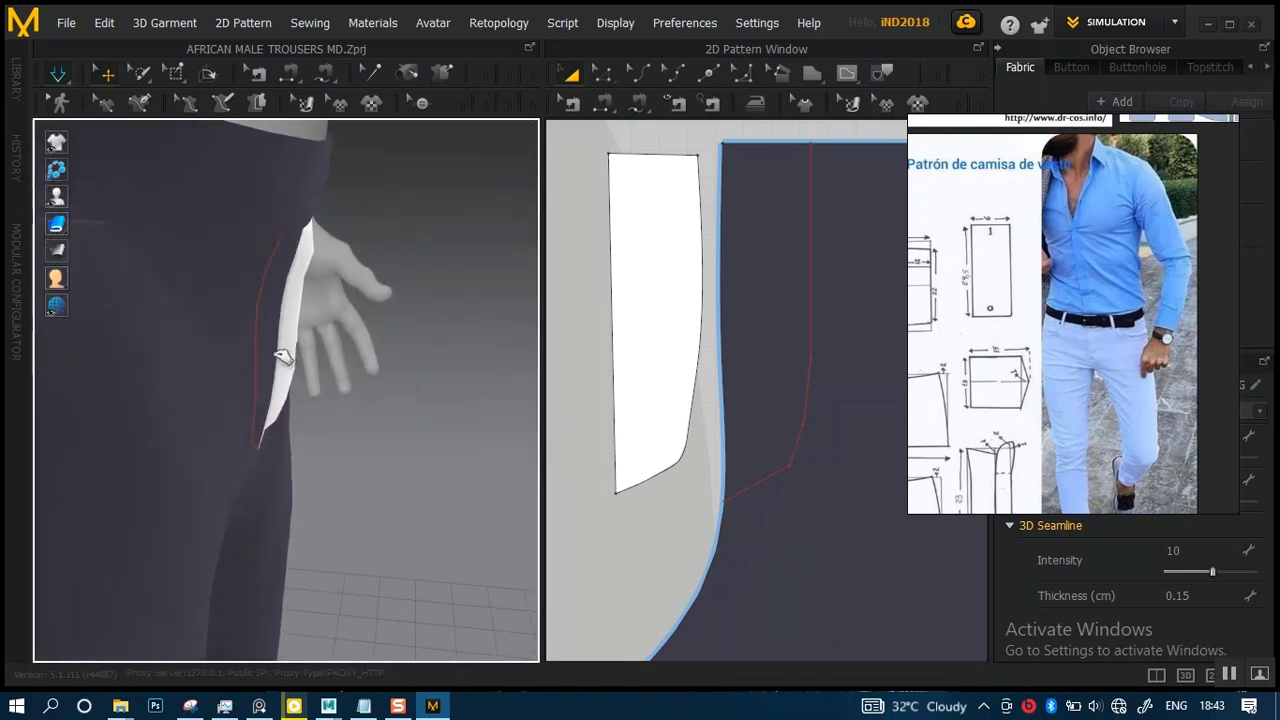
pyautogui.click(283, 357)
pyautogui.moveTo(283, 357); pyautogui.dragTo(498, 362, button='right')
pyautogui.scroll(-2, 384, 346)
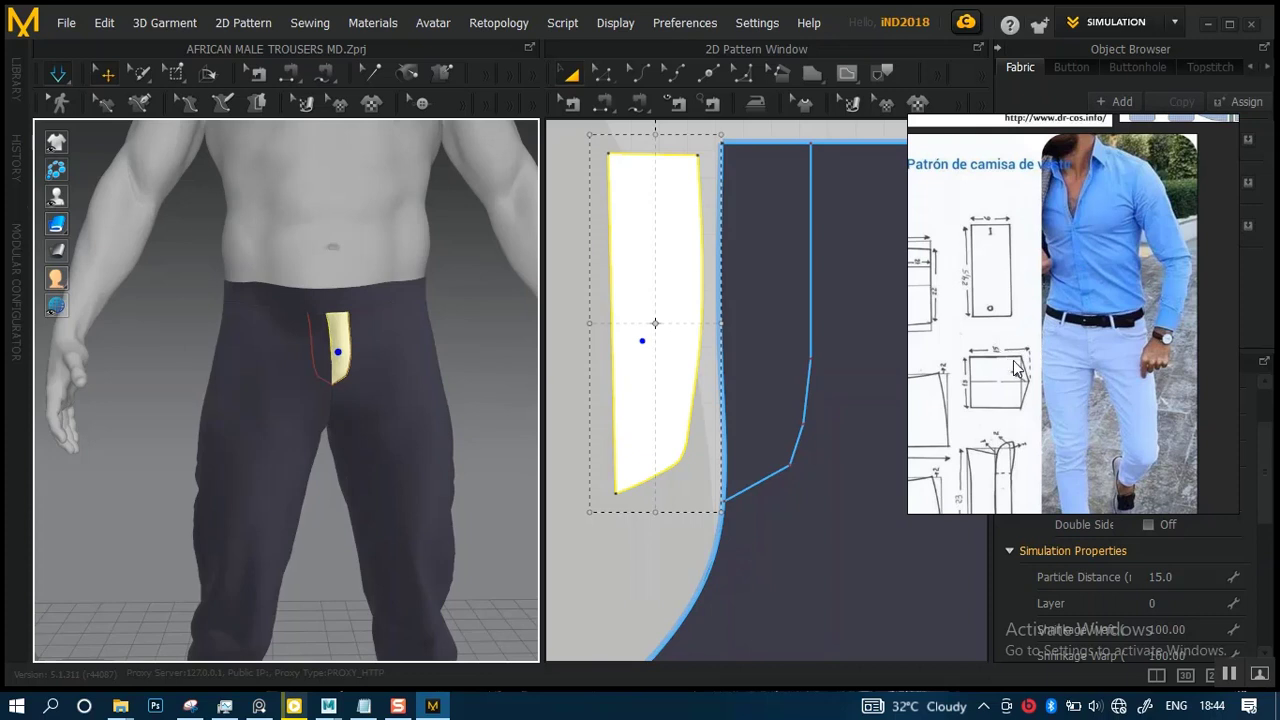
pyautogui.scroll(-3, 409, 429)
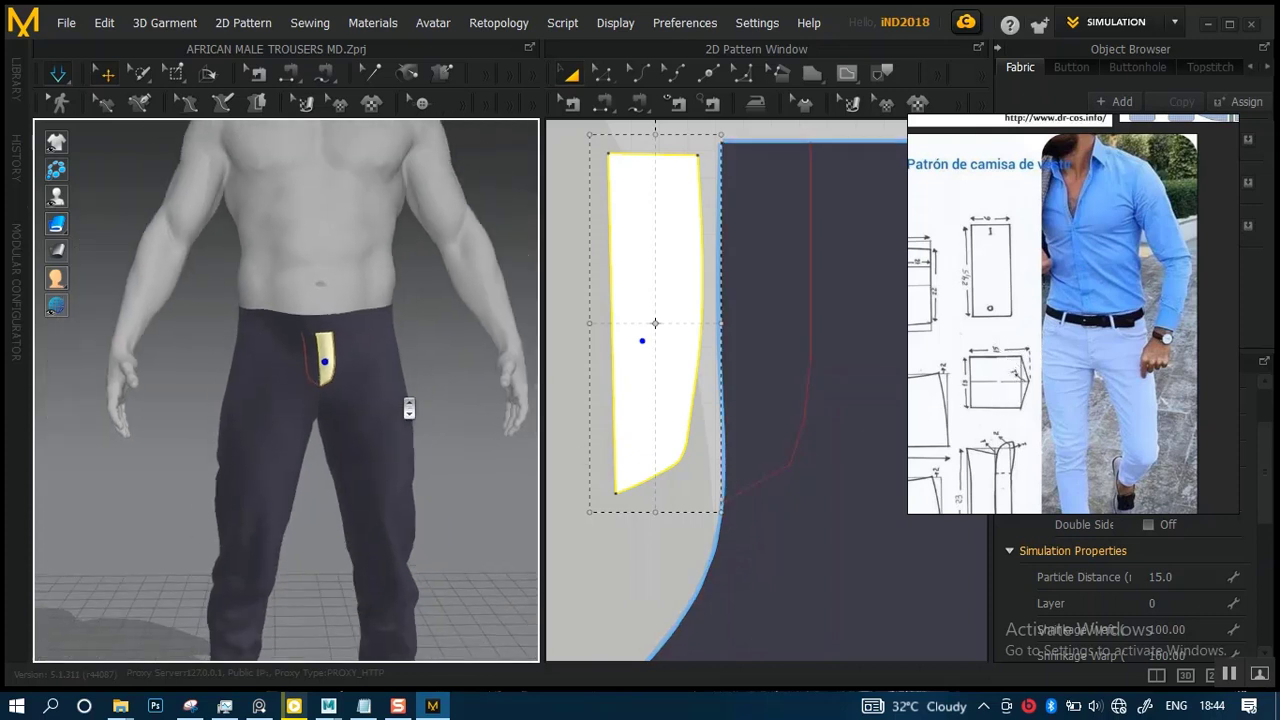
pyautogui.scroll(6, 409, 437)
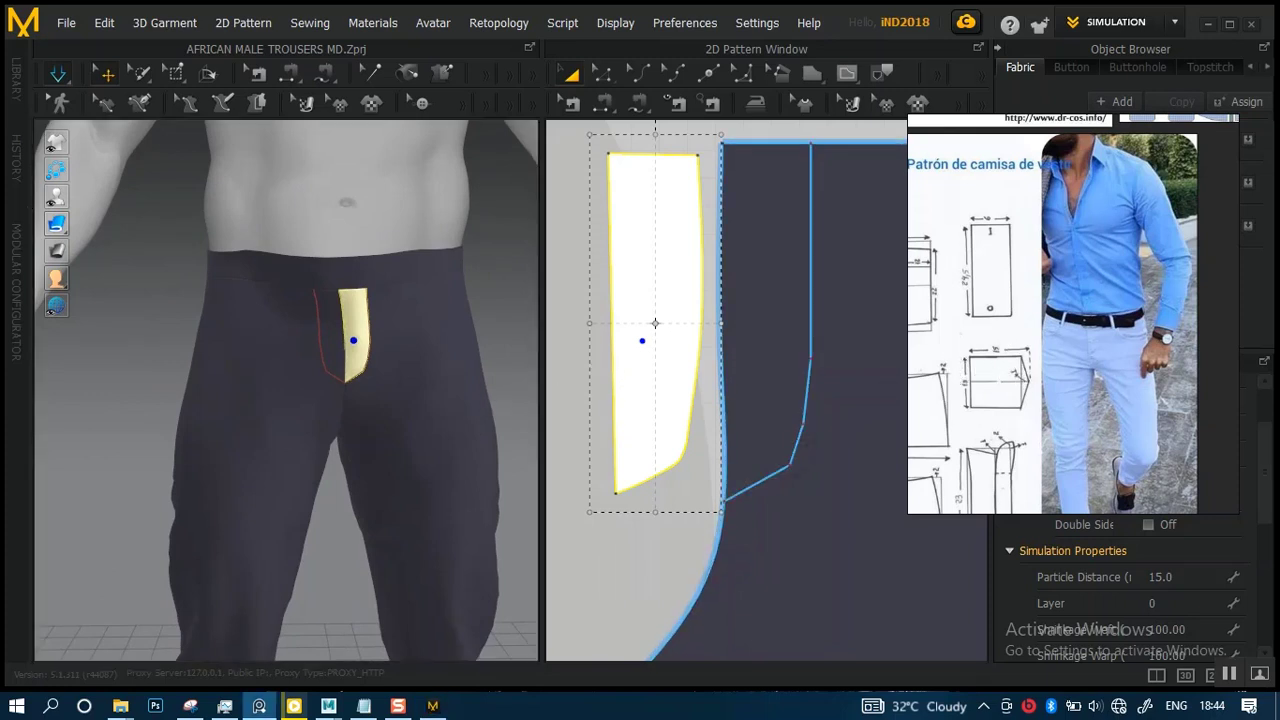
pyautogui.scroll(-5, 732, 381)
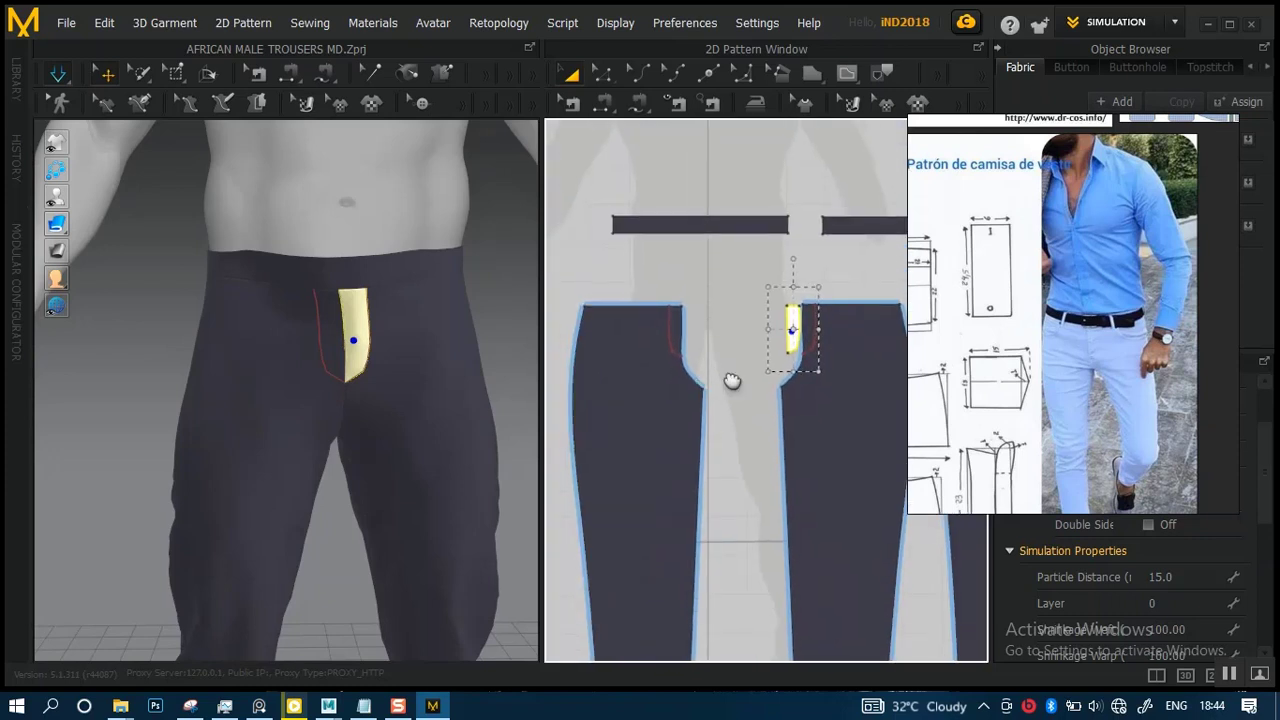
pyautogui.scroll(5, 732, 381)
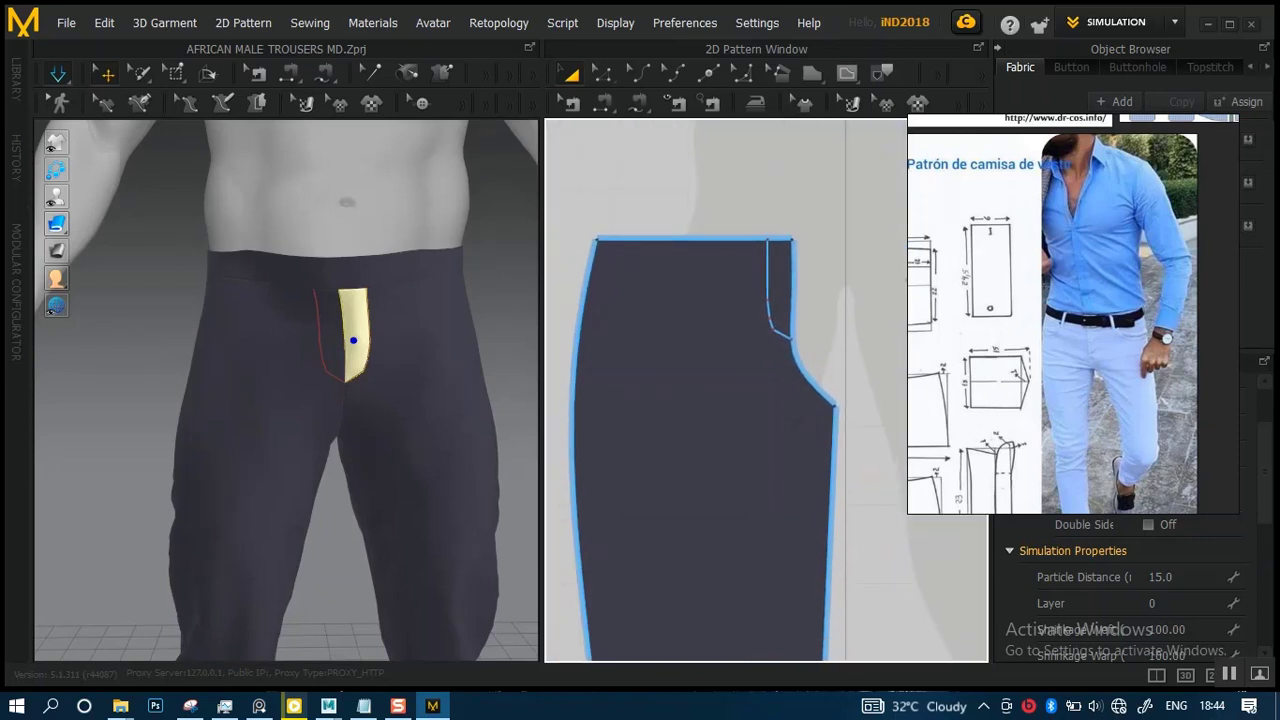
# - Draw an internal circle on the upper part of the front pattern, between the side seam and the fly line
pyautogui.scroll(-3, 771, 371)
pyautogui.scroll(1, 771, 371)
pyautogui.moveTo(757, 394); pyautogui.dragTo(793, 404, button='middle')
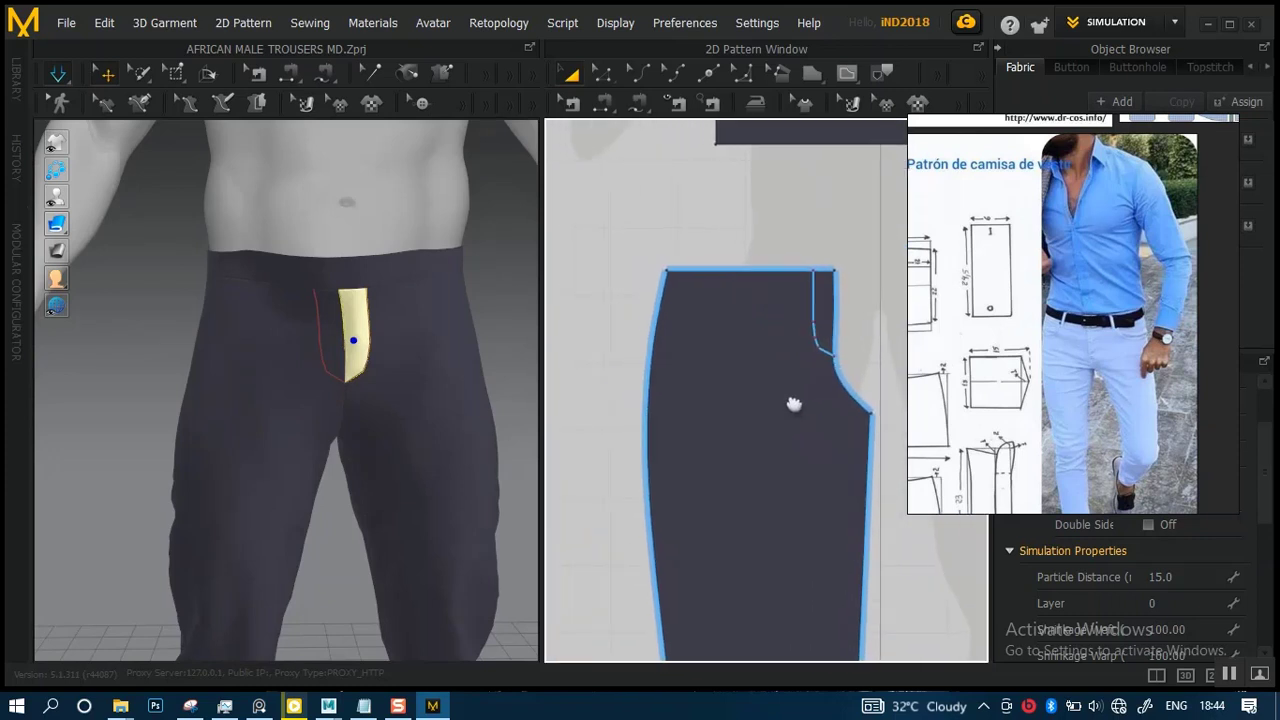
pyautogui.scroll(2, 793, 404)
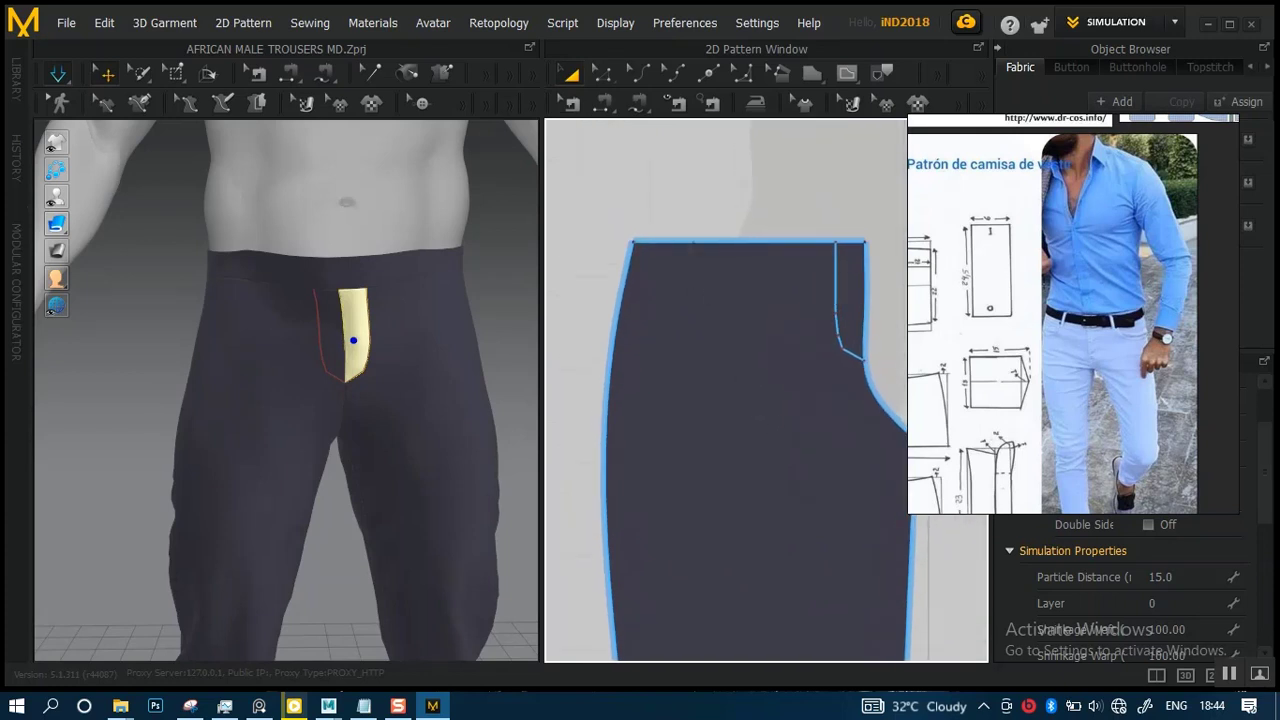
pyautogui.moveTo(746, 236); pyautogui.dragTo(750, 257, button='middle')
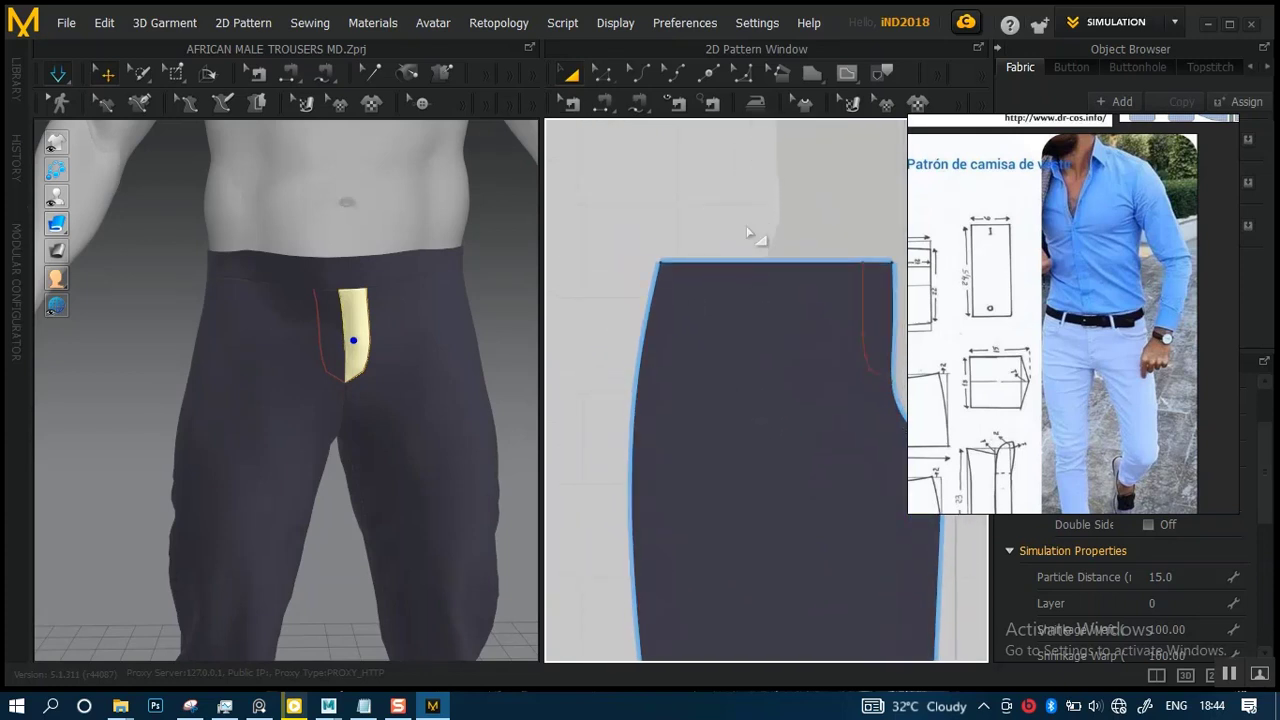
pyautogui.scroll(2, 754, 270)
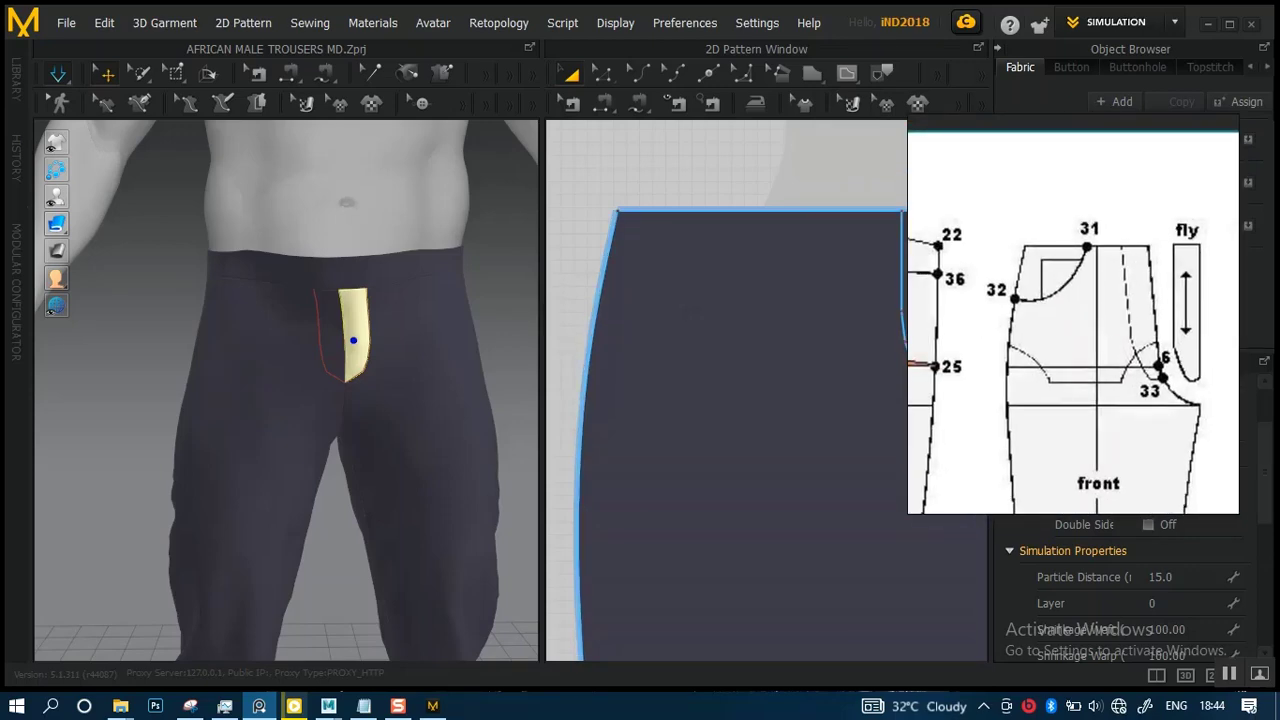
pyautogui.scroll(-2, 607, 271)
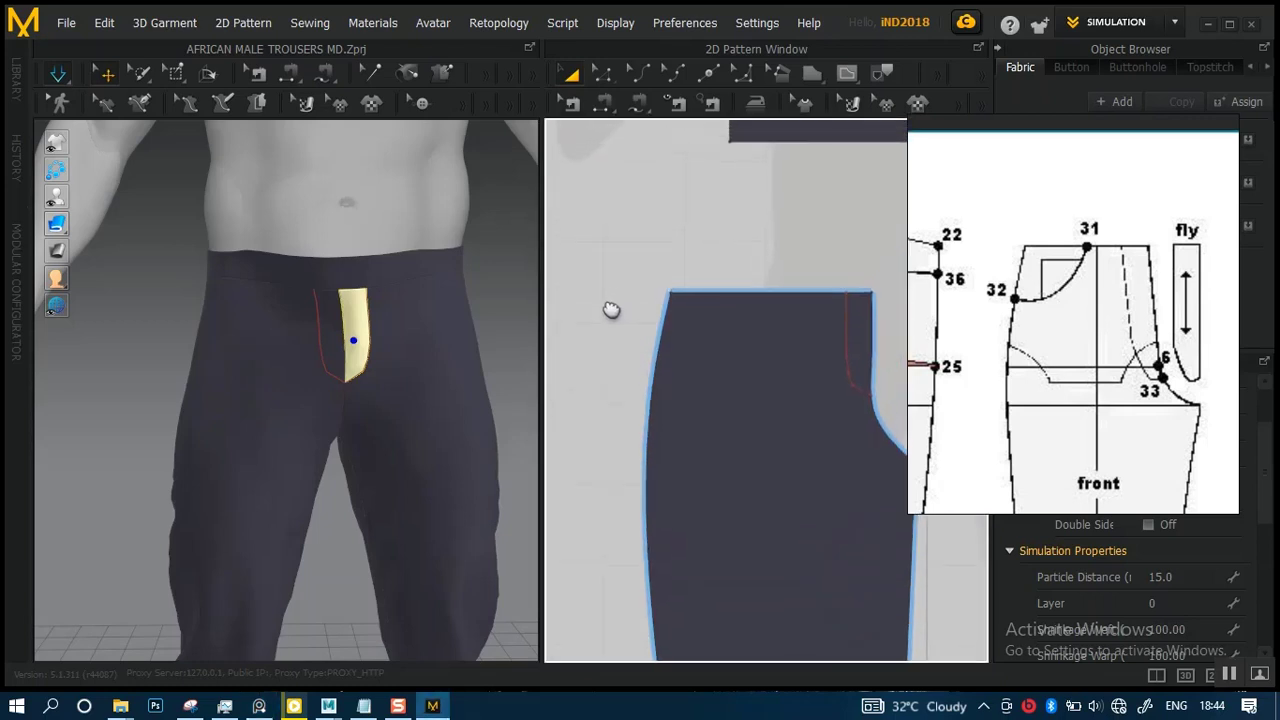
pyautogui.scroll(3, 630, 330)
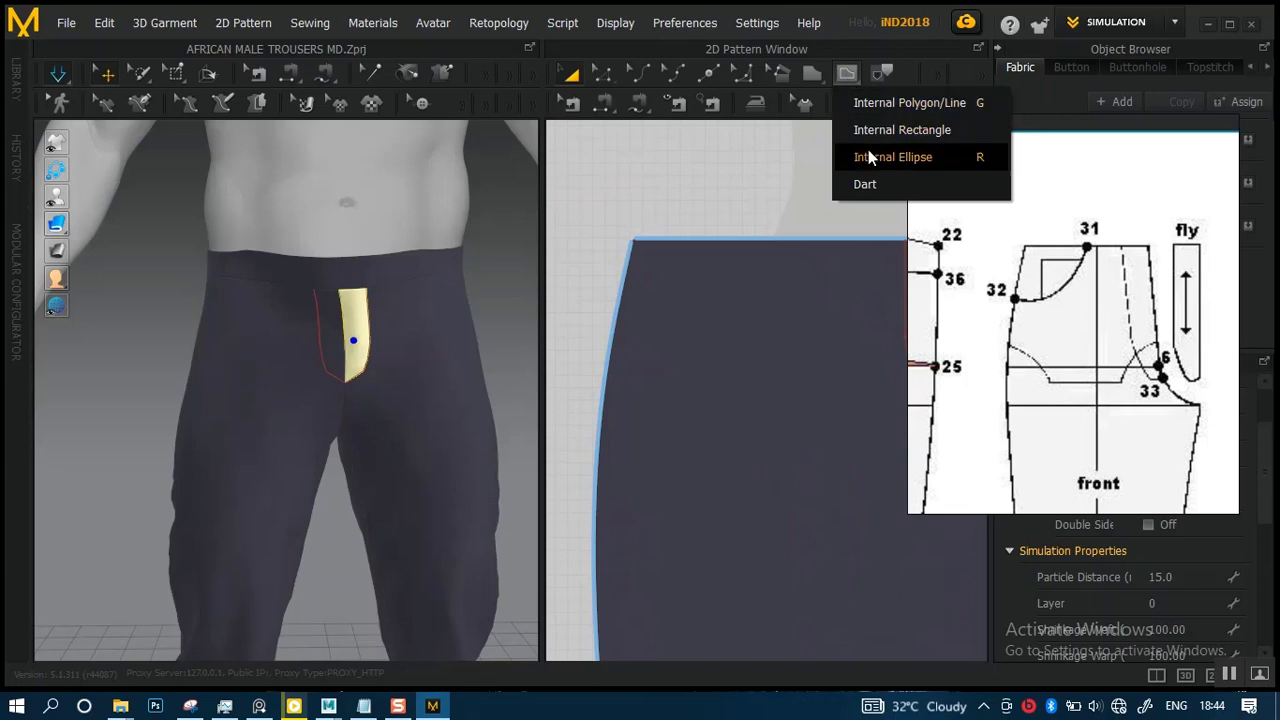
pyautogui.click(877, 158)
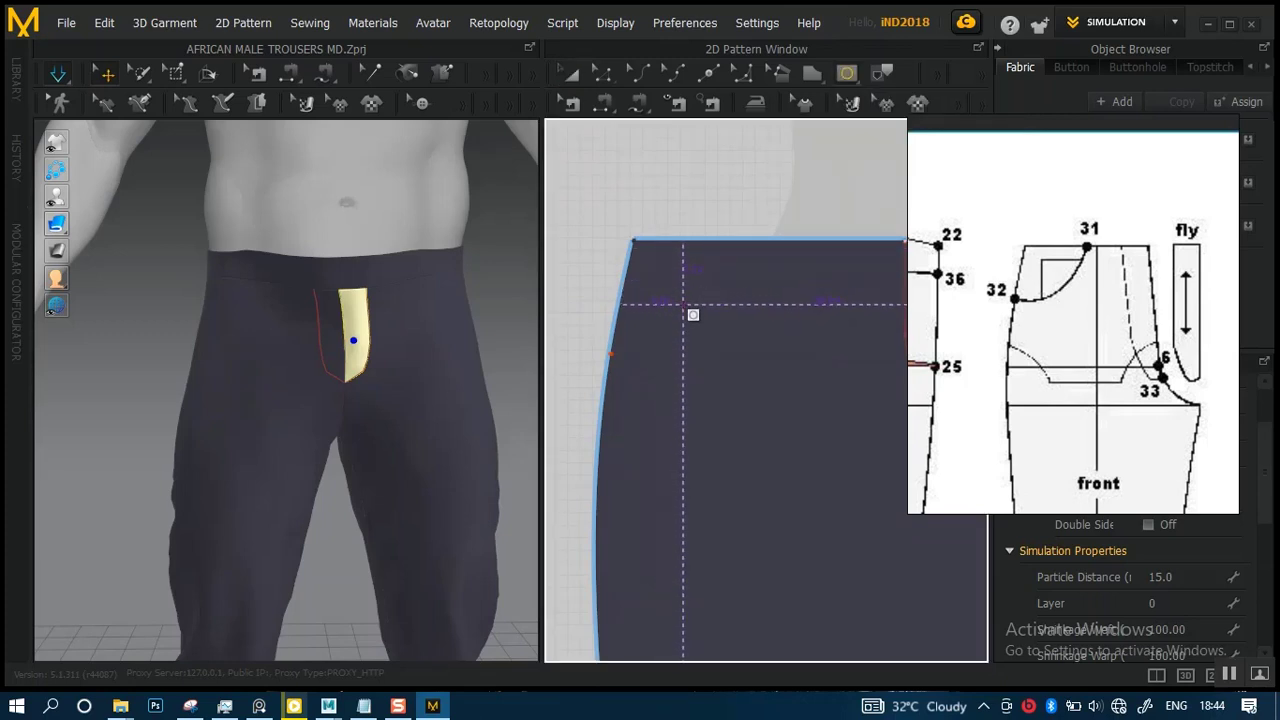
pyautogui.moveTo(684, 302); pyautogui.dragTo(886, 503)
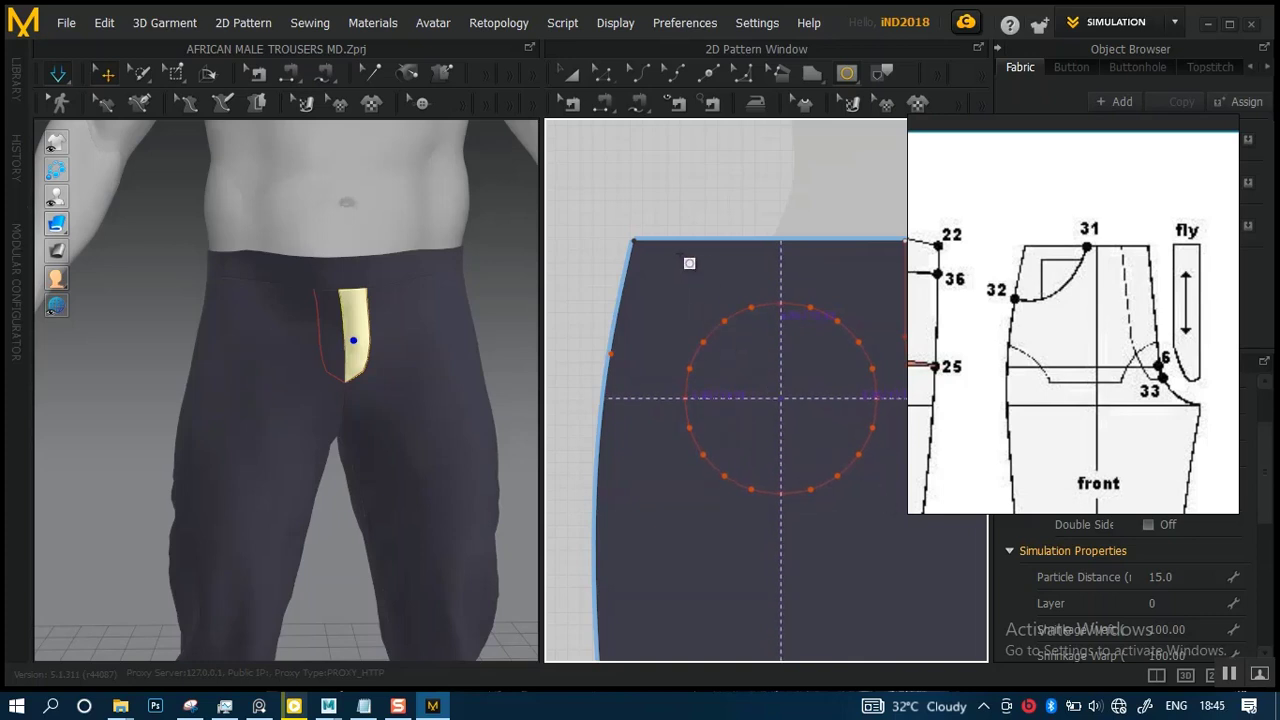
pyautogui.moveTo(689, 263); pyautogui.dragTo(689, 263)
# - Move the internal circle over the front pattern's upper side corner so it crosses the waistline and side seam as a pocket curve
pyautogui.click(571, 74)
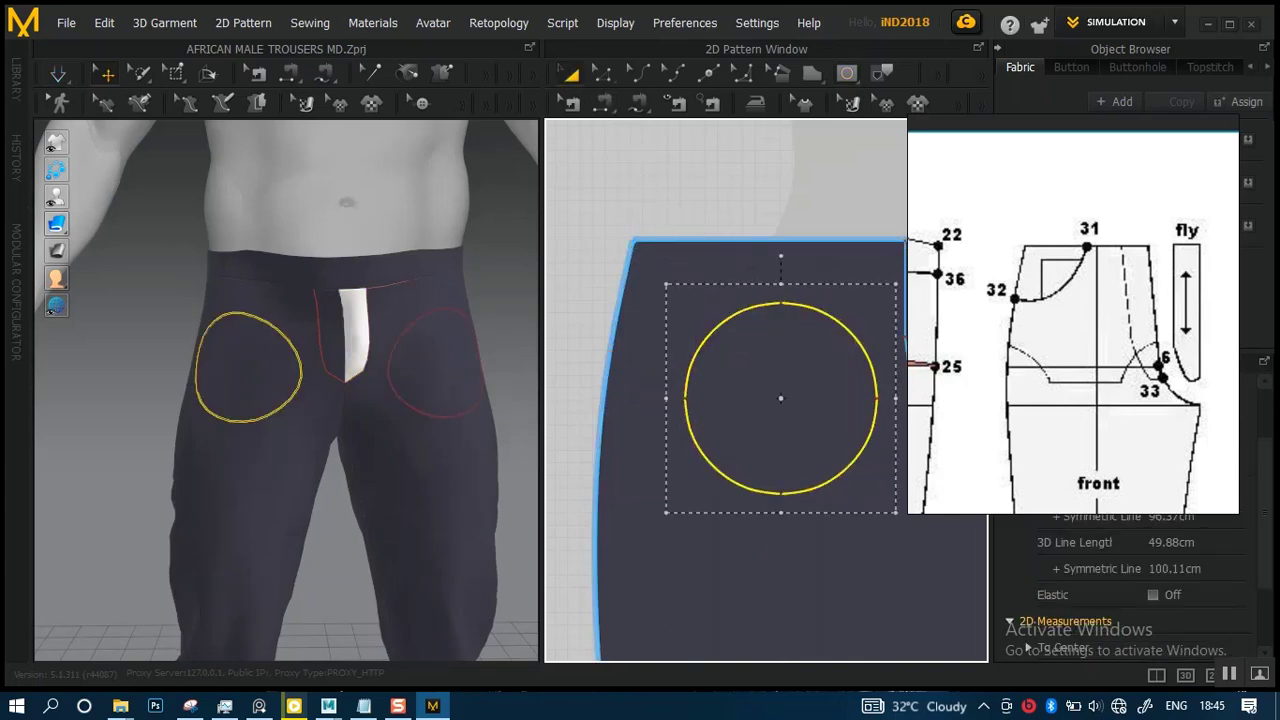
pyautogui.moveTo(773, 304); pyautogui.dragTo(685, 201)
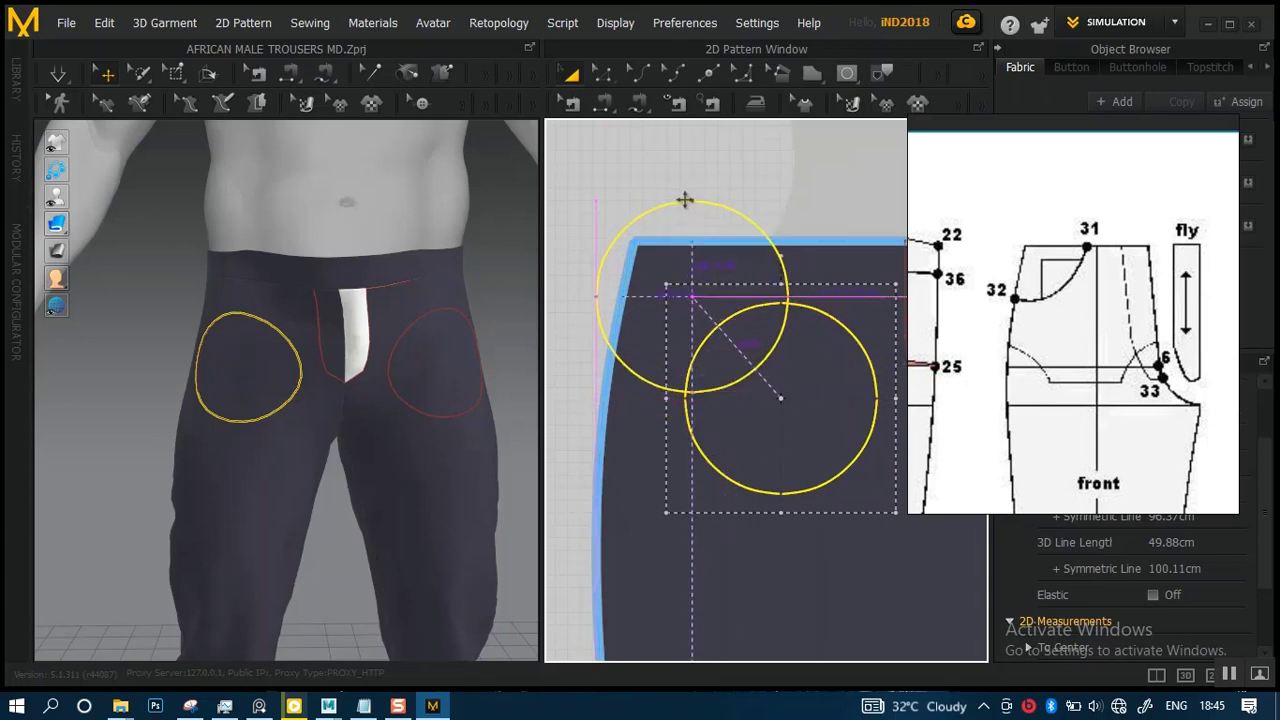
pyautogui.moveTo(748, 240); pyautogui.dragTo(745, 233)
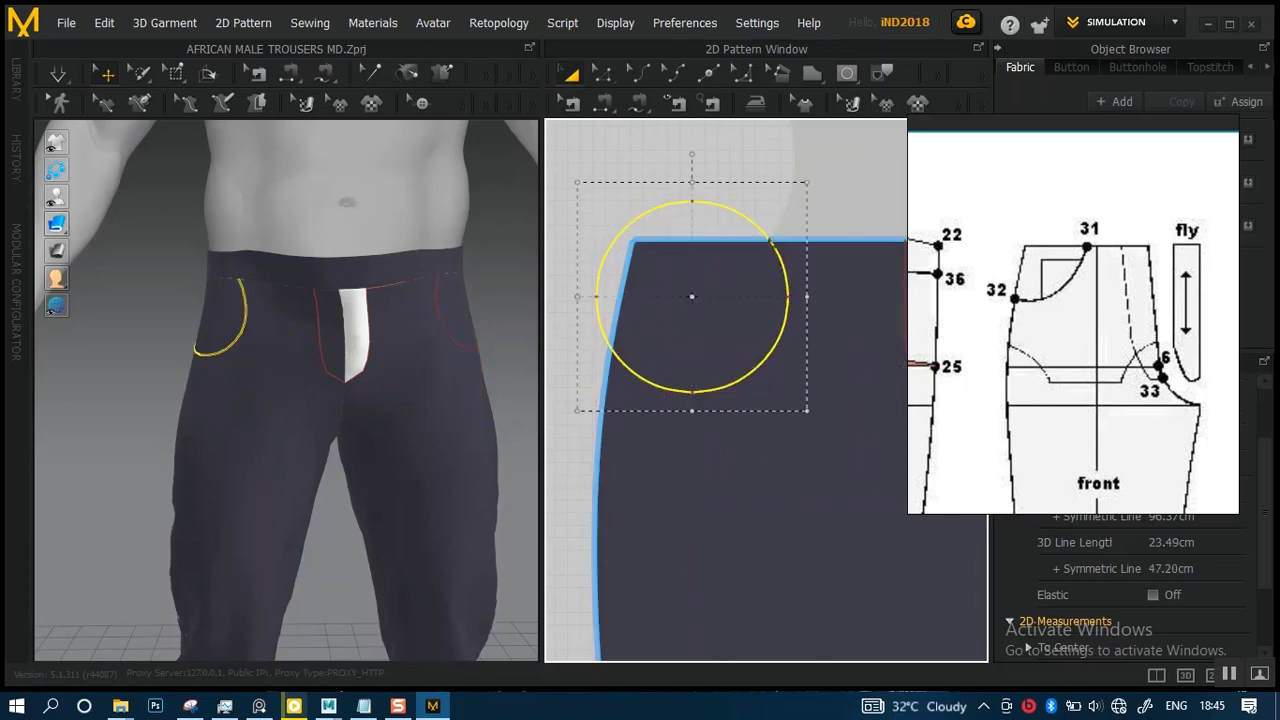
pyautogui.scroll(-2, 769, 241)
pyautogui.moveTo(786, 263)
pyautogui.mouseDown(button='middle')
pyautogui.moveTo(757, 234)
pyautogui.moveTo(779, 247)
pyautogui.mouseUp(button='middle')
pyautogui.scroll(1, 757, 234)
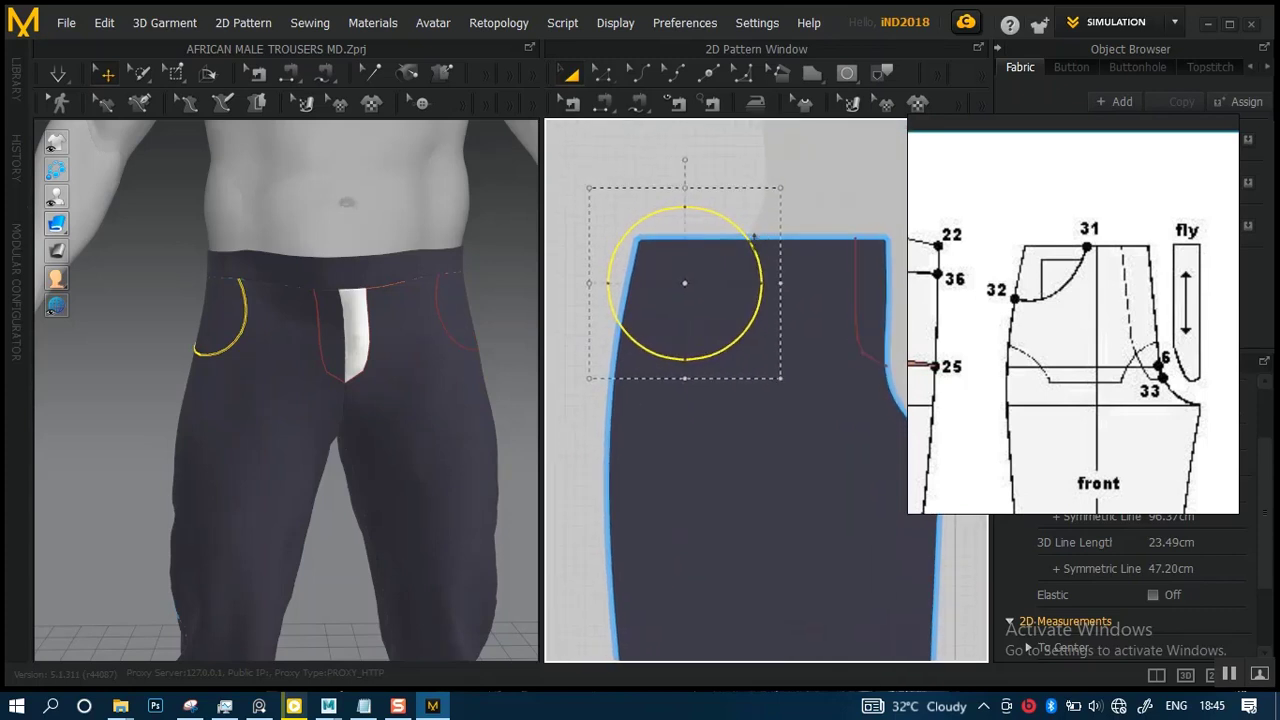
# - Check the pocket curve on the avatar and shift the circle slightly outward toward the side seam
pyautogui.moveTo(329, 382); pyautogui.dragTo(311, 320, button='right')
pyautogui.scroll(2, 320, 320)
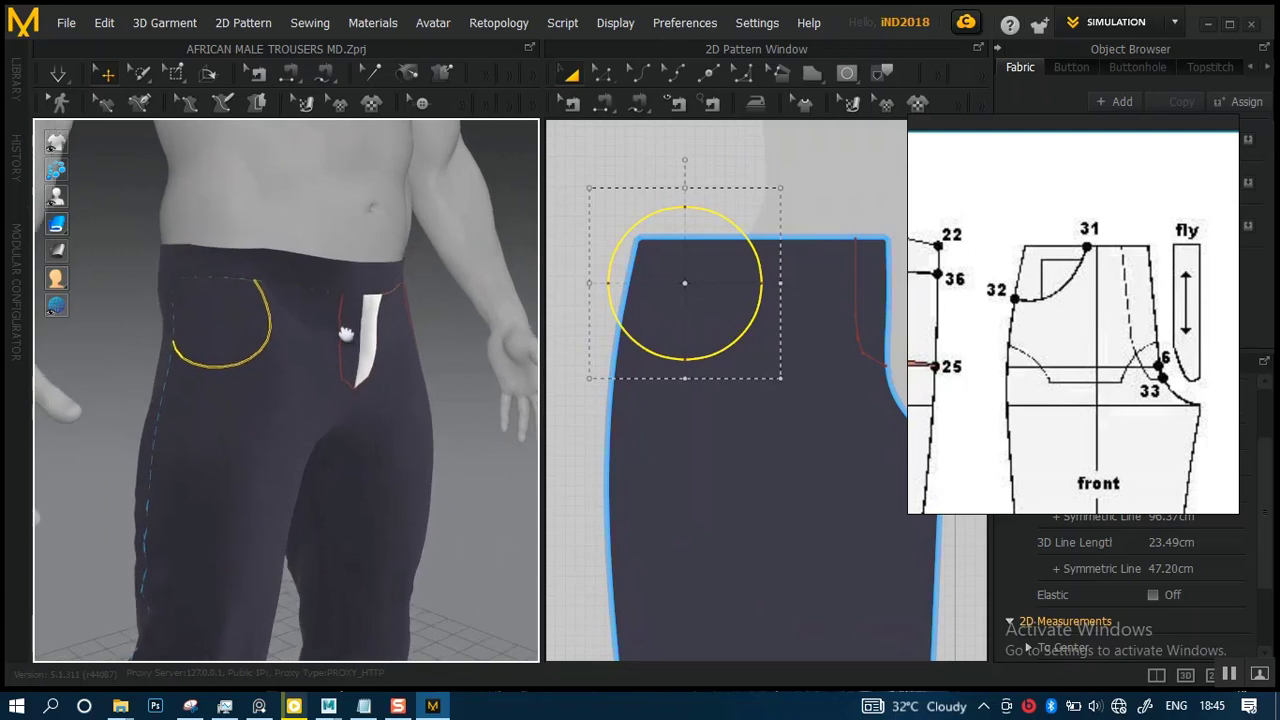
pyautogui.scroll(2, 355, 345)
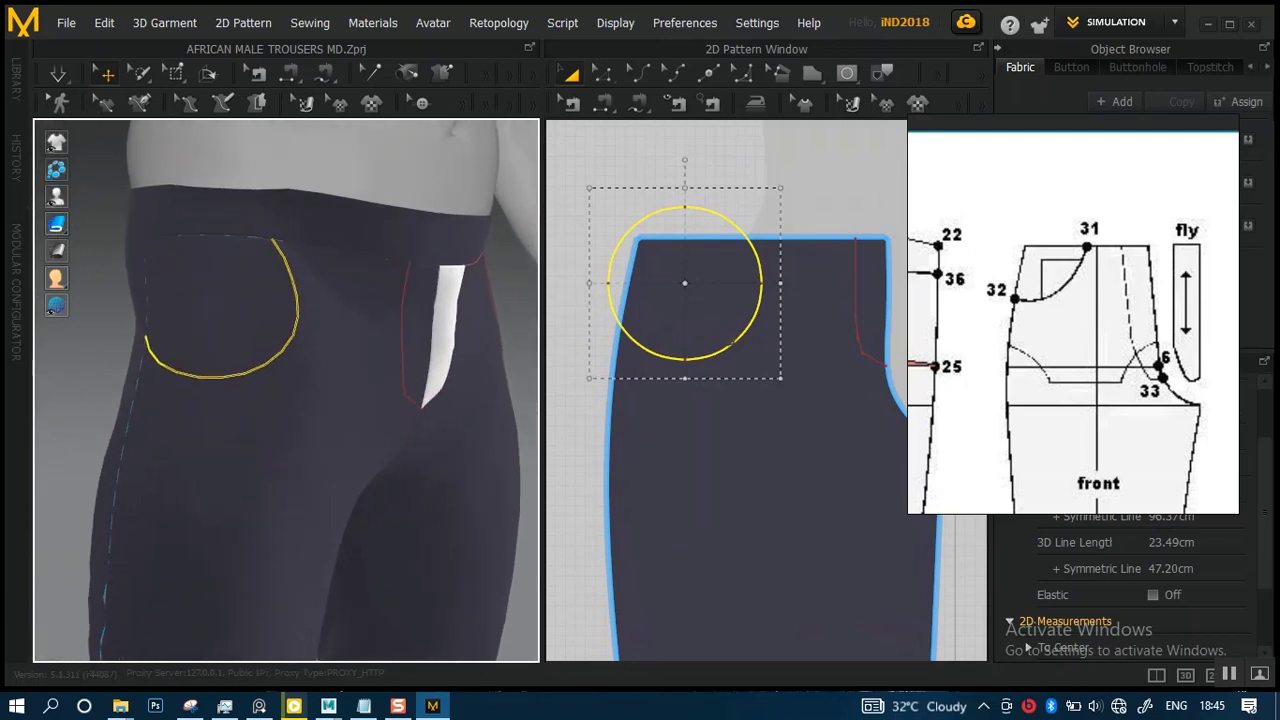
pyautogui.moveTo(684, 283)
pyautogui.mouseDown()
pyautogui.moveTo(650, 283)
pyautogui.moveTo(670, 283)
pyautogui.mouseUp()
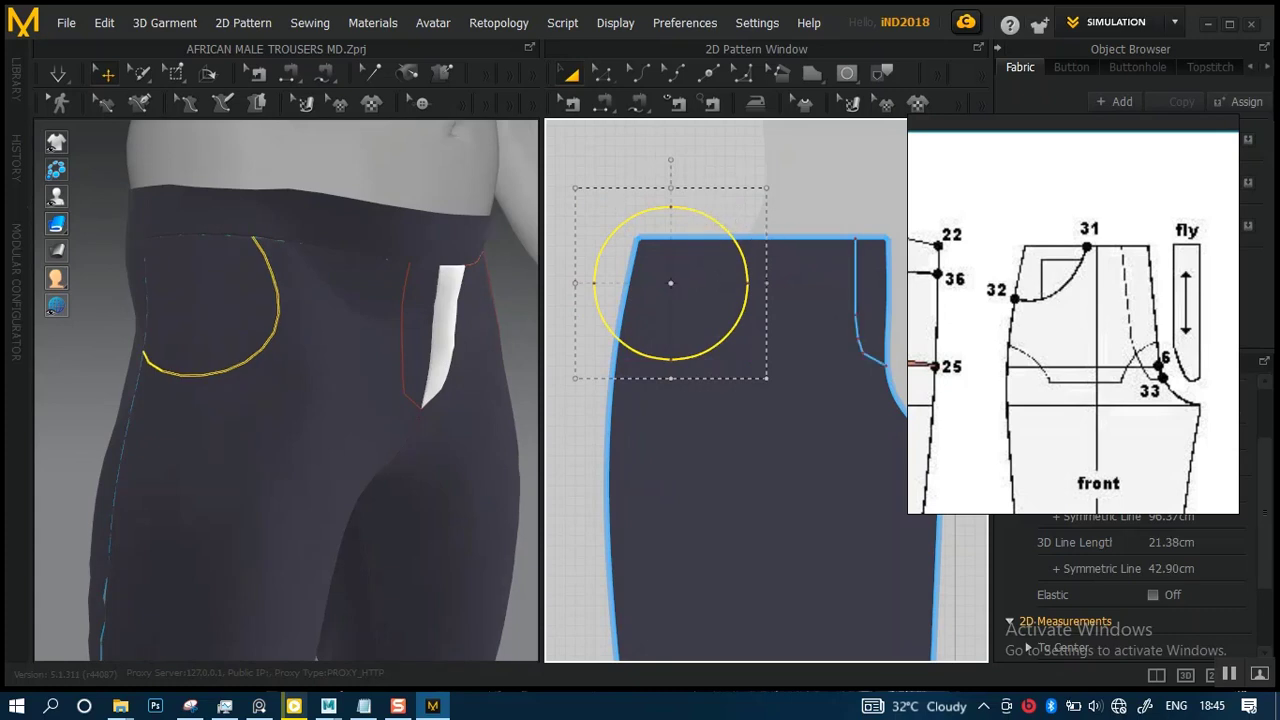
# - Widen the circle slightly and stretch it upward into a tall ellipse, and check the pocket curve on the avatar
pyautogui.moveTo(766, 283)
pyautogui.mouseDown()
pyautogui.moveTo(786, 283)
pyautogui.moveTo(769, 283)
pyautogui.mouseUp()
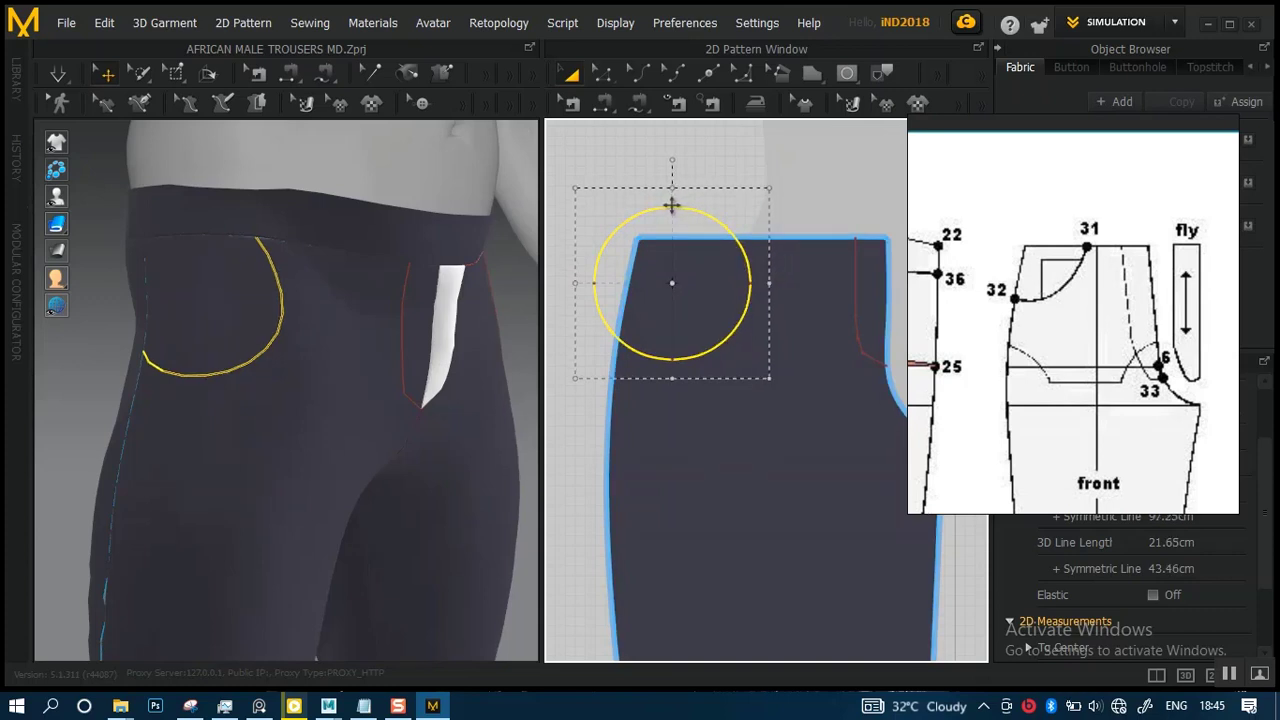
pyautogui.moveTo(673, 175)
pyautogui.mouseDown()
pyautogui.moveTo(677, 131)
pyautogui.moveTo(683, 156)
pyautogui.mouseUp()
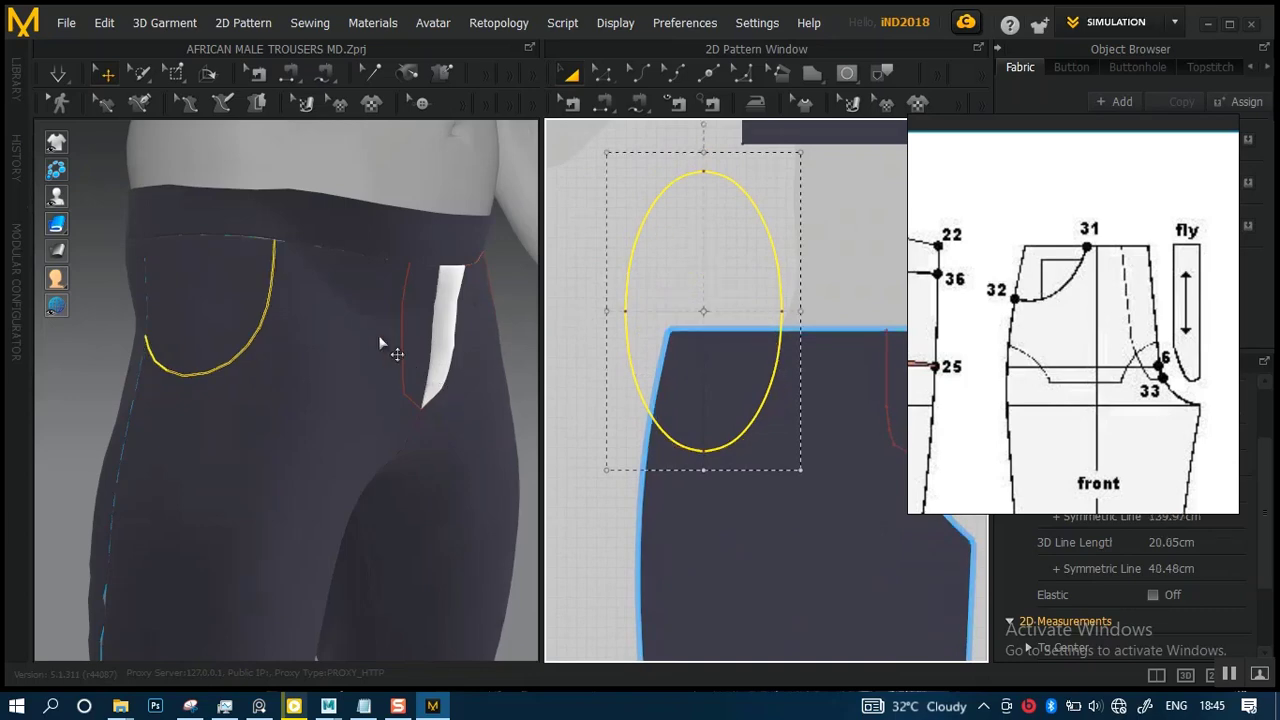
pyautogui.scroll(-3, 380, 343)
pyautogui.moveTo(391, 354); pyautogui.dragTo(437, 333, button='right')
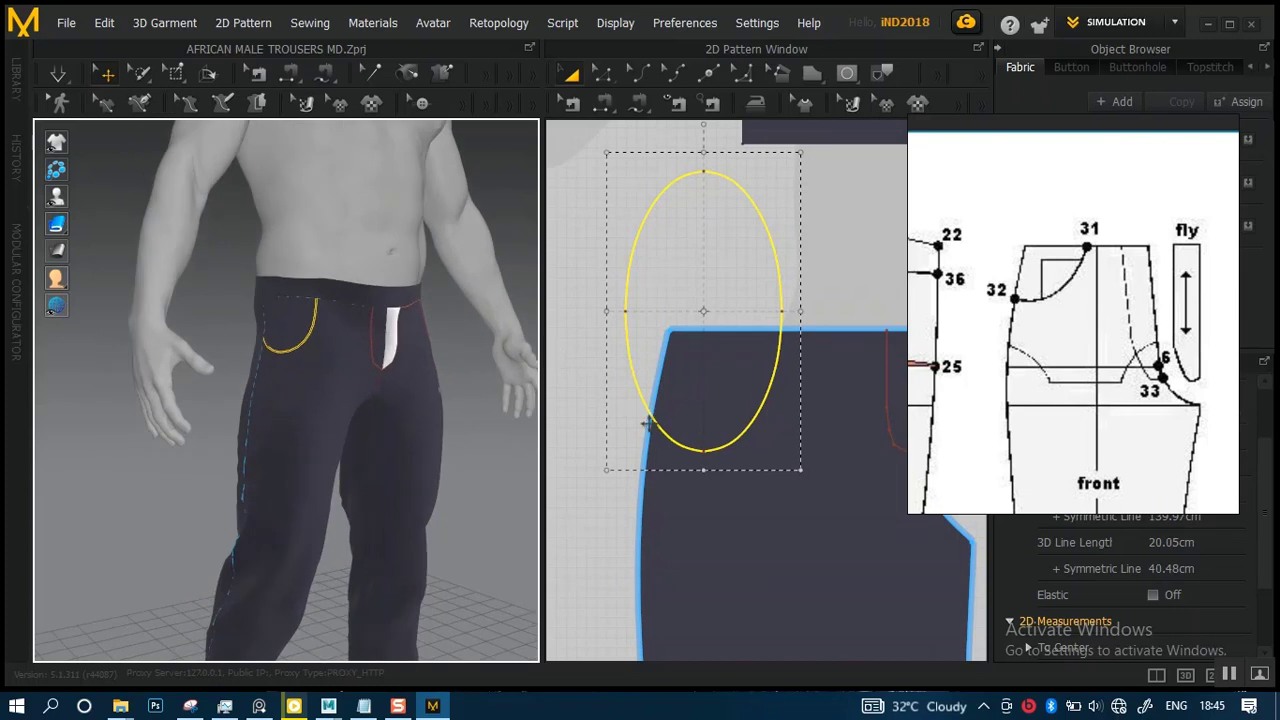
# - Compare the pocket outline on the 3D trousers with the front pocket in the pattern diagram and the photo reference
pyautogui.scroll(5, 418, 362)
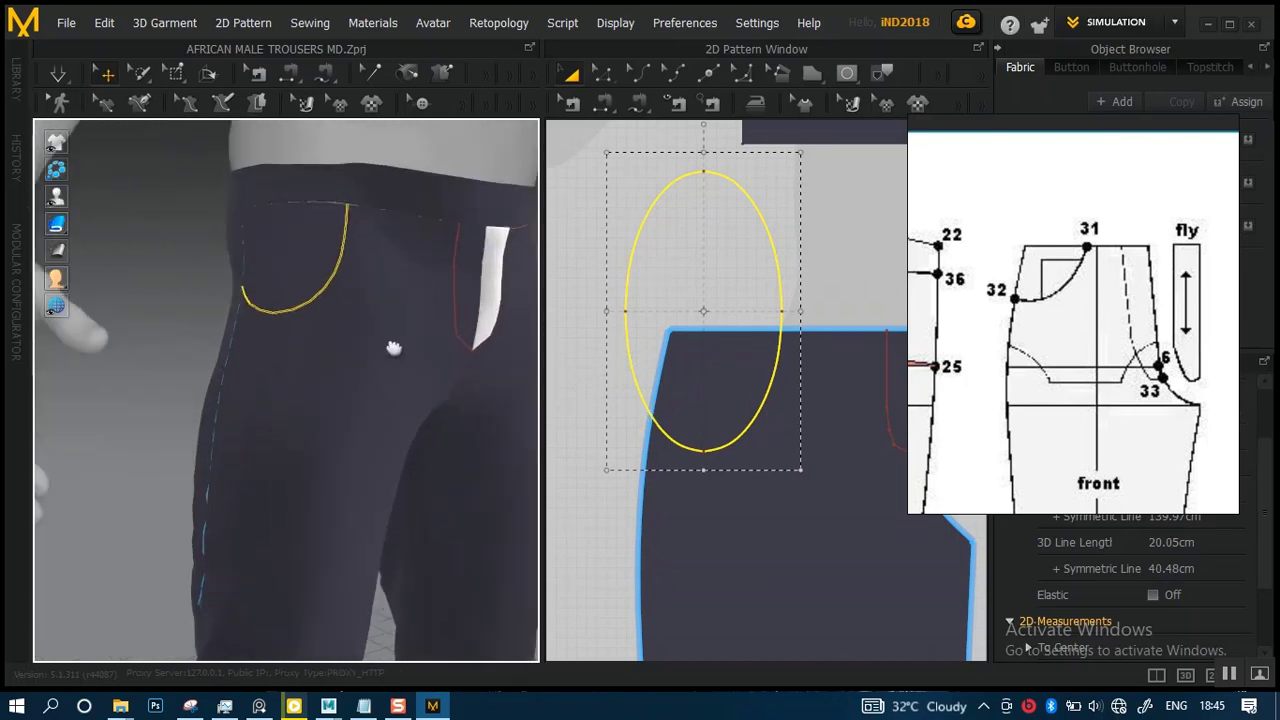
pyautogui.moveTo(426, 373); pyautogui.dragTo(449, 343, button='right')
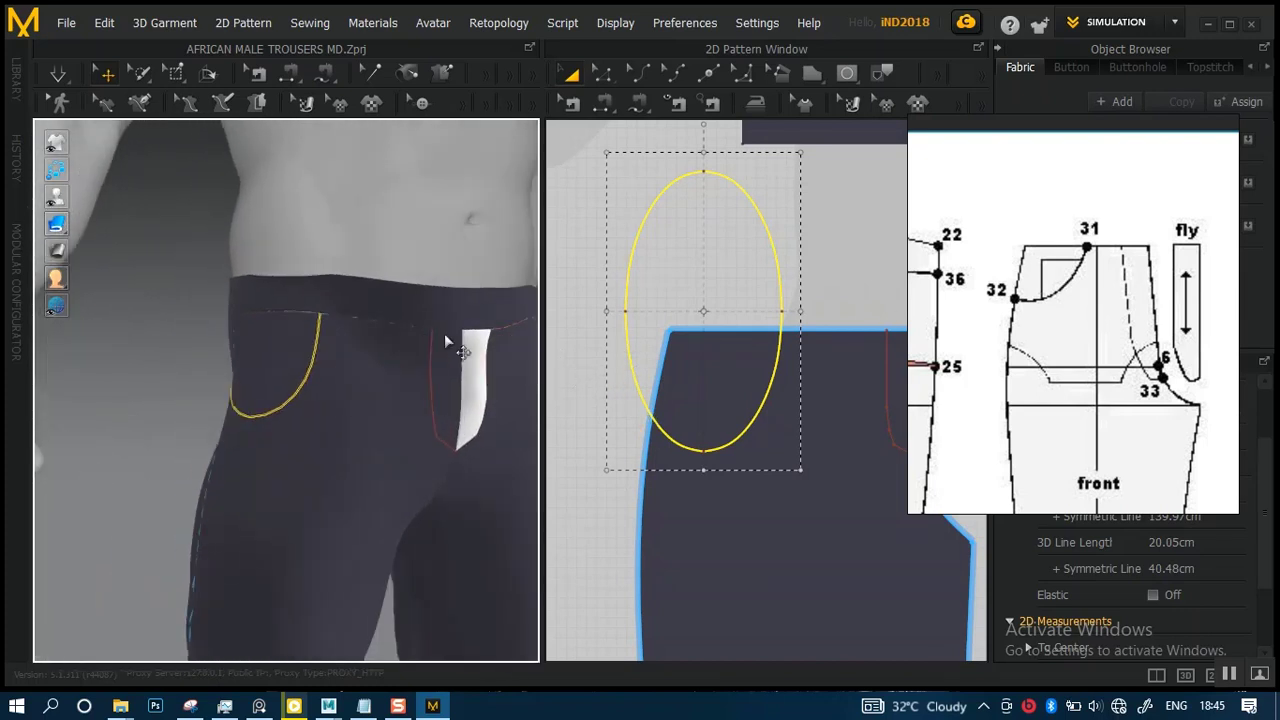
pyautogui.scroll(-4, 1160, 340)
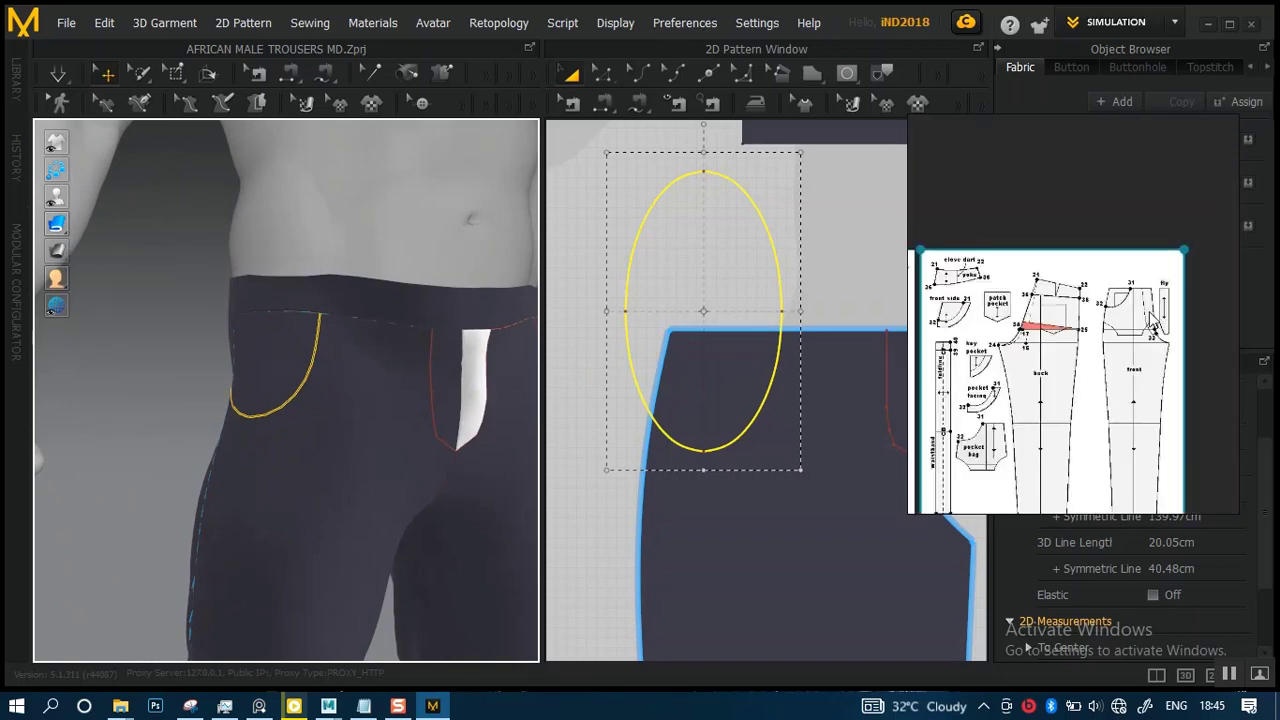
pyautogui.moveTo(1140, 330); pyautogui.dragTo(1110, 358, button='right')
pyautogui.scroll(4, 1110, 358)
pyautogui.scroll(2, 1085, 362)
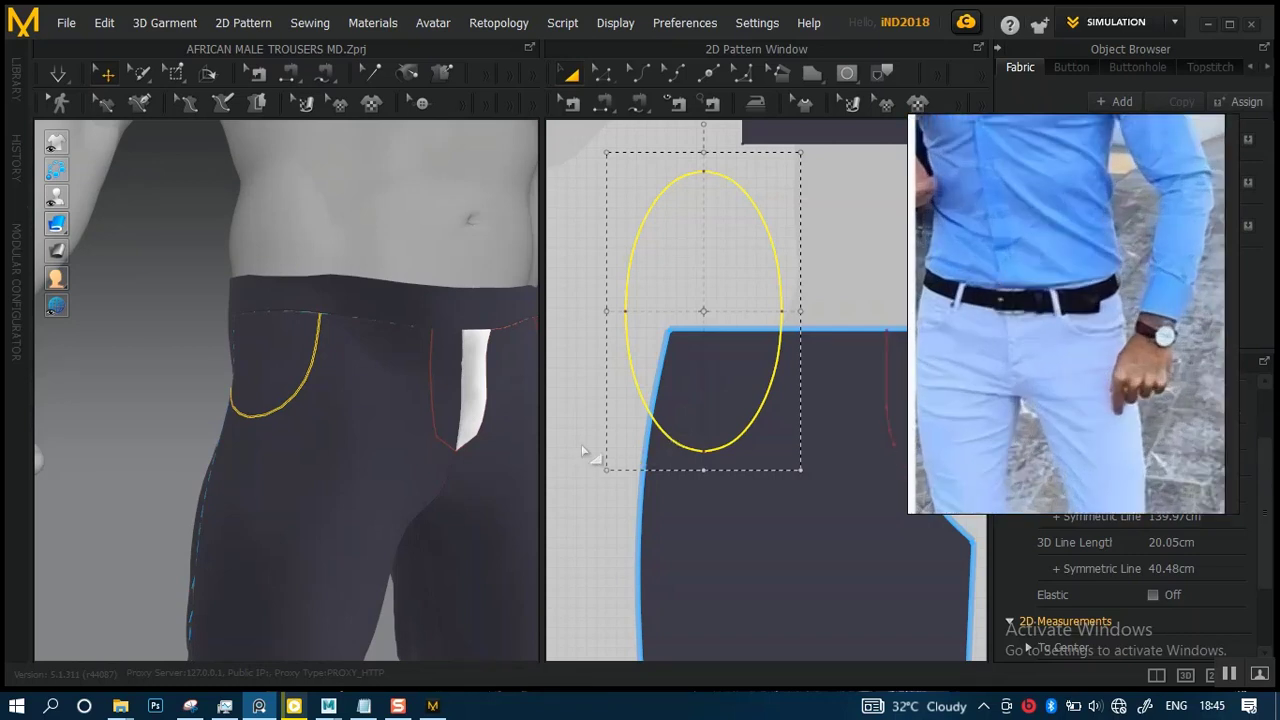
# - Widen the pocket ellipse on the front trouser pattern toward the fly
pyautogui.scroll(-3, 638, 379)
pyautogui.scroll(3, 707, 432)
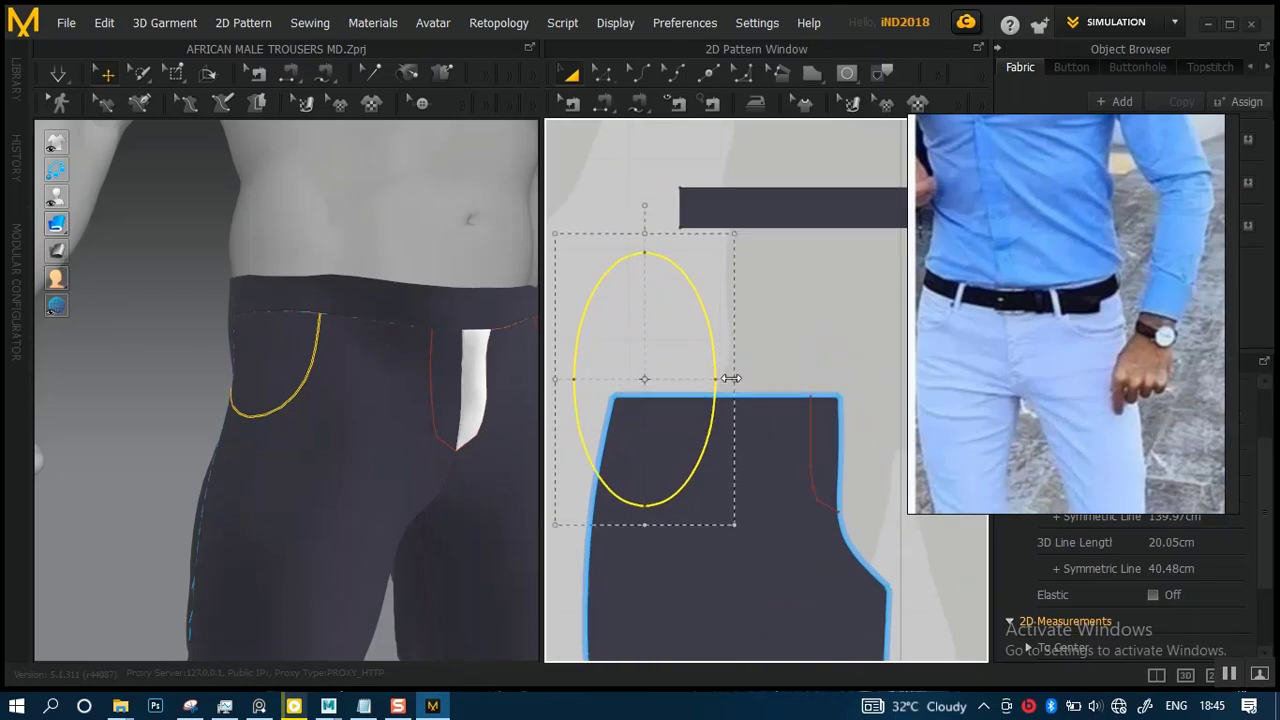
pyautogui.moveTo(737, 379); pyautogui.dragTo(761, 384)
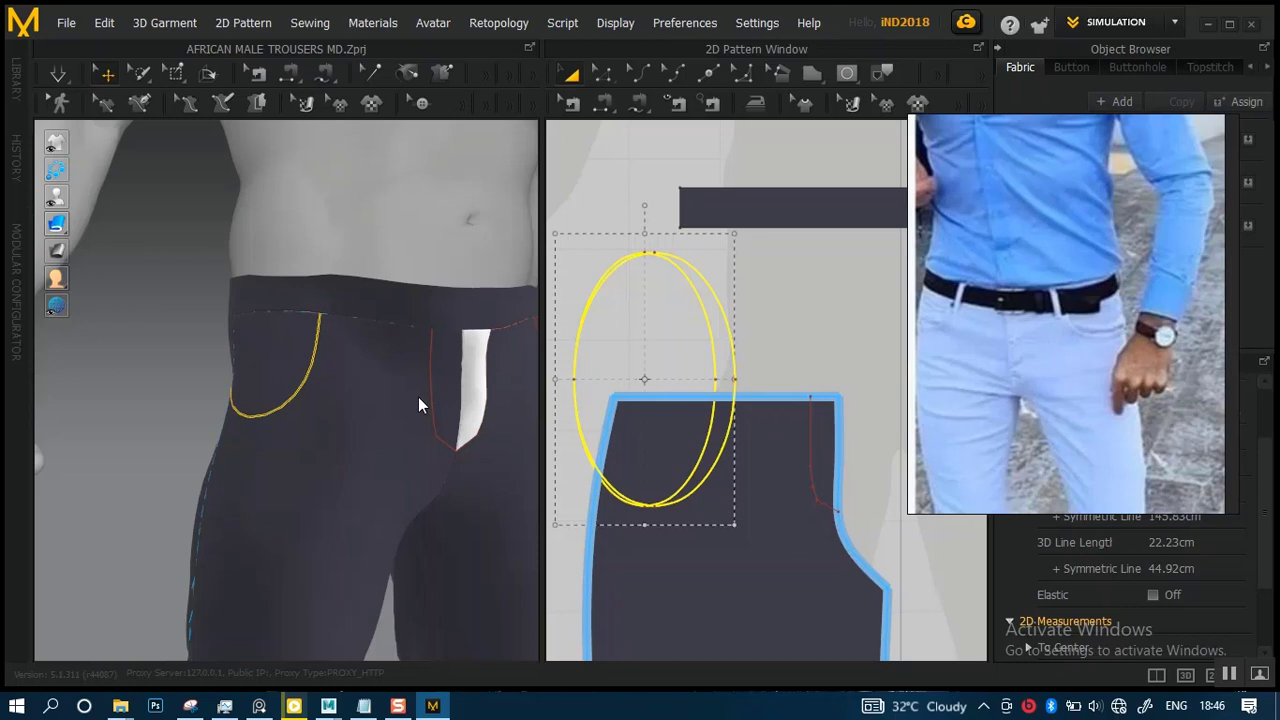
pyautogui.scroll(-3, 285, 440)
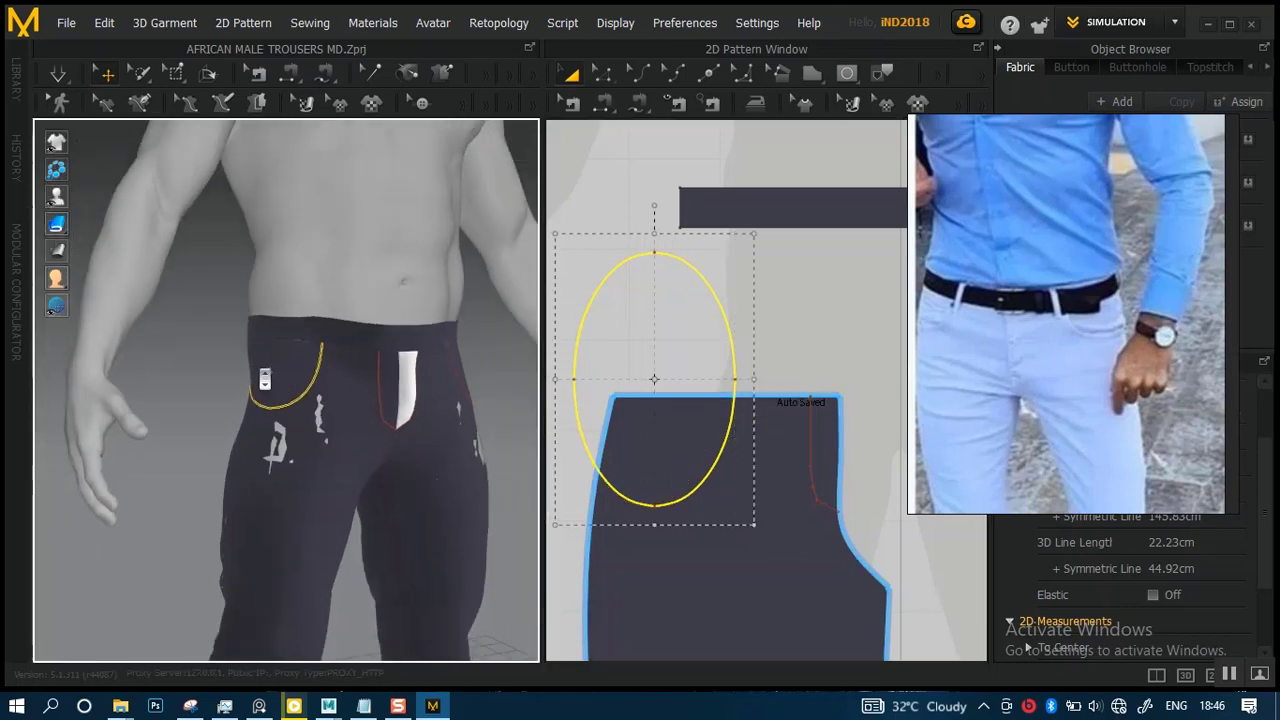
pyautogui.moveTo(285, 440); pyautogui.dragTo(410, 415, button='right')
pyautogui.scroll(3, 410, 430)
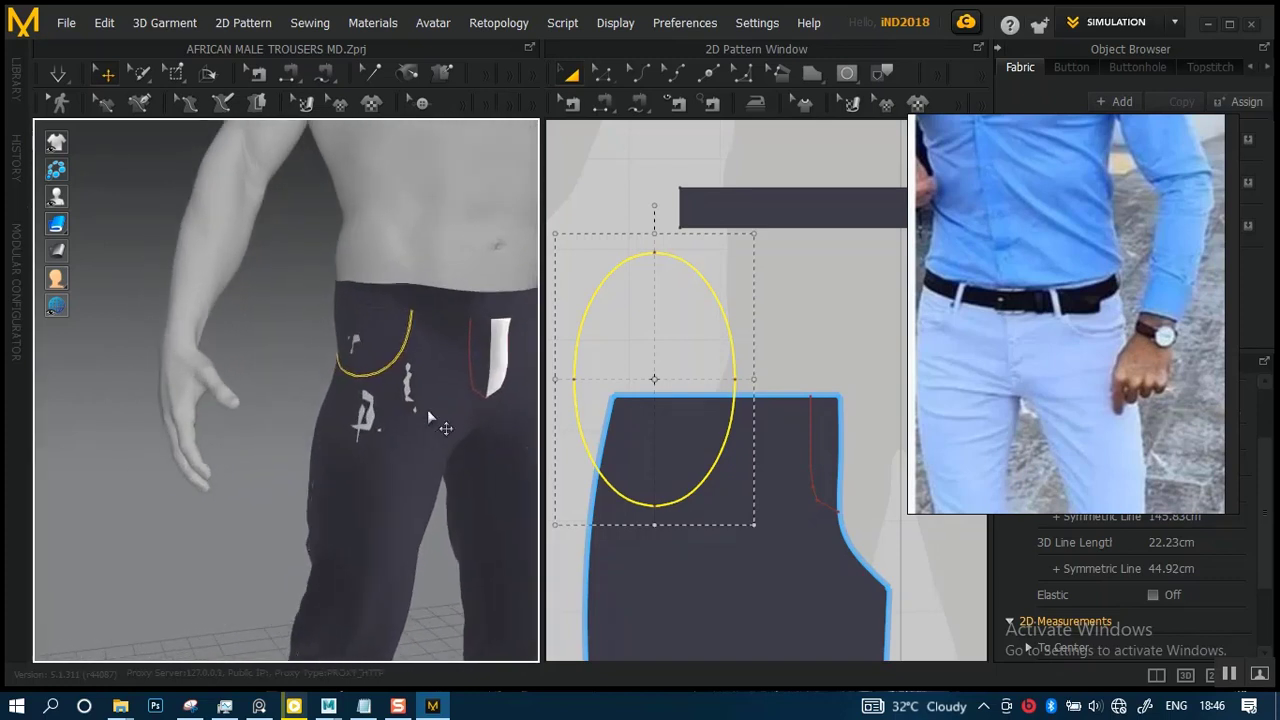
# - Raise the lowest point of the pocket ellipse to make the pocket opening shallower
pyautogui.click(778, 344)
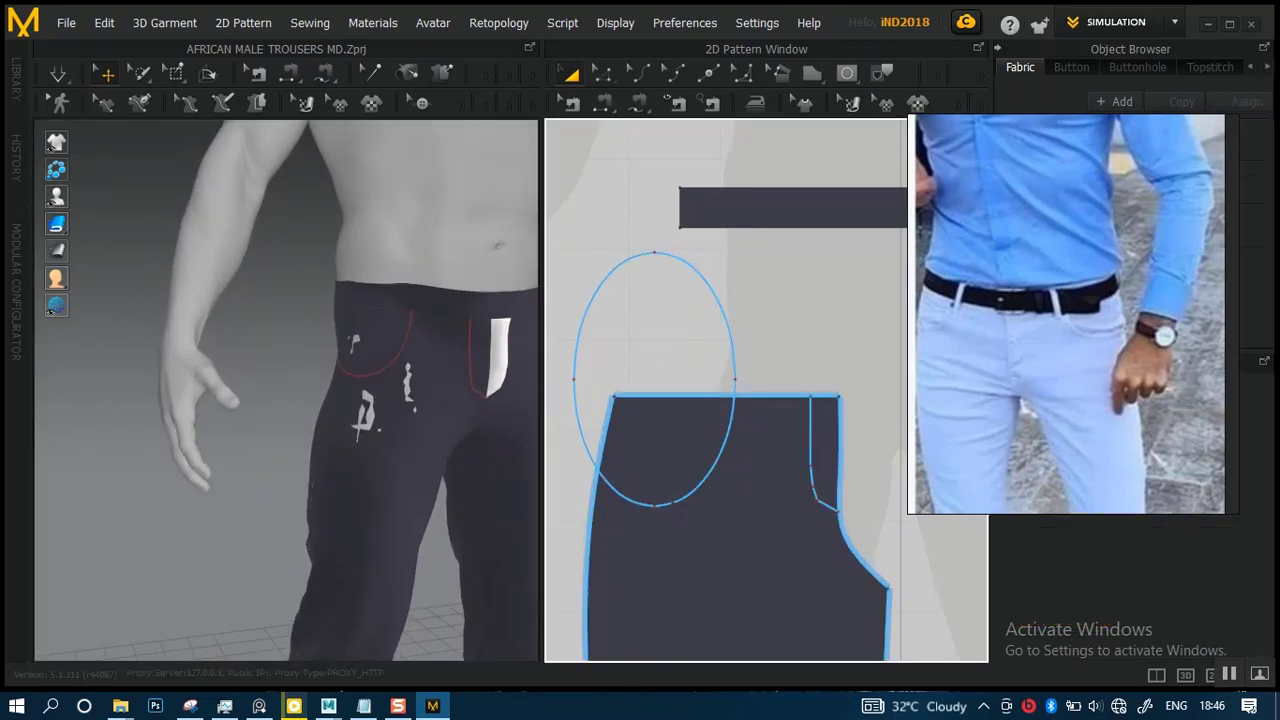
pyautogui.click(602, 73)
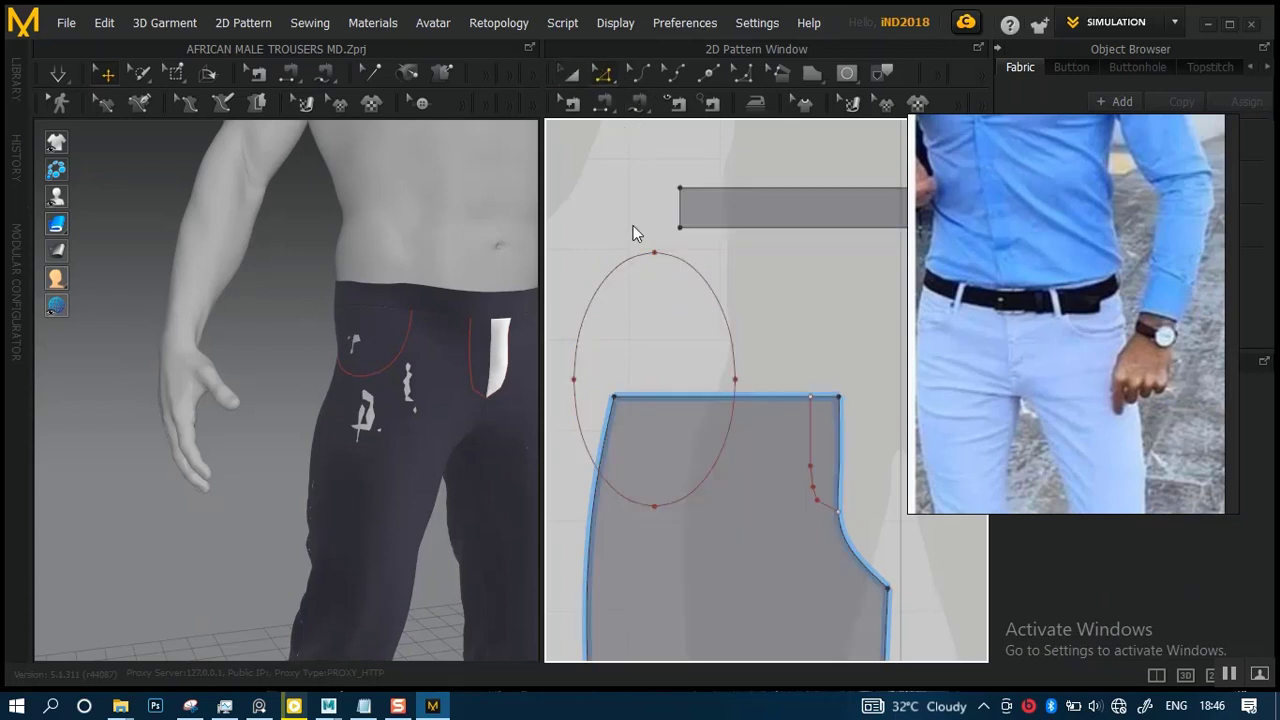
pyautogui.click(653, 505)
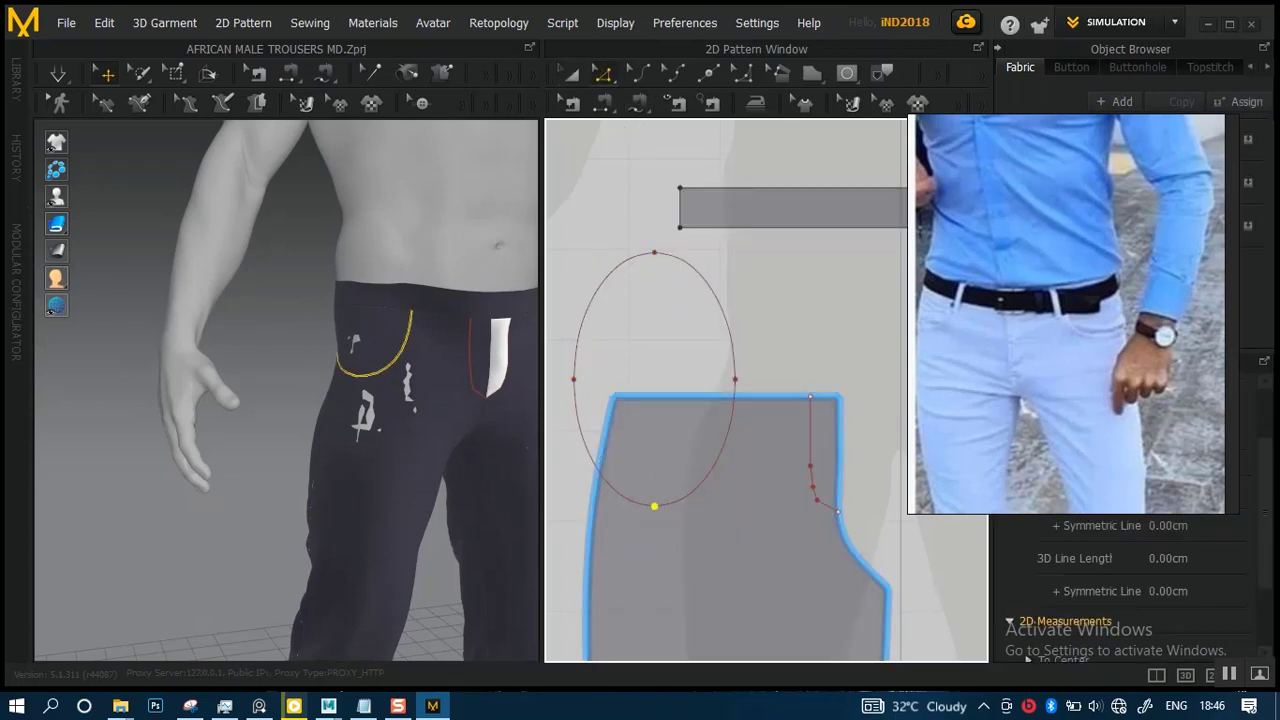
pyautogui.moveTo(655, 508); pyautogui.dragTo(660, 471)
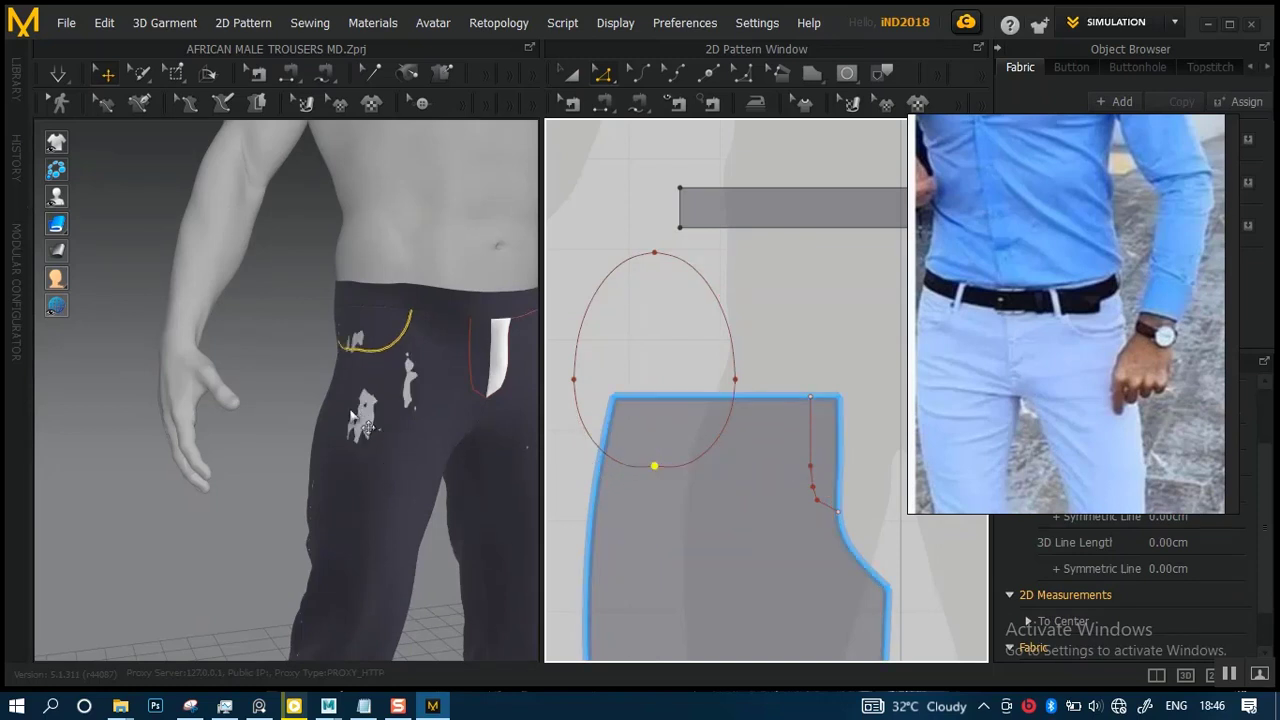
pyautogui.moveTo(372, 422); pyautogui.dragTo(340, 413, button='right')
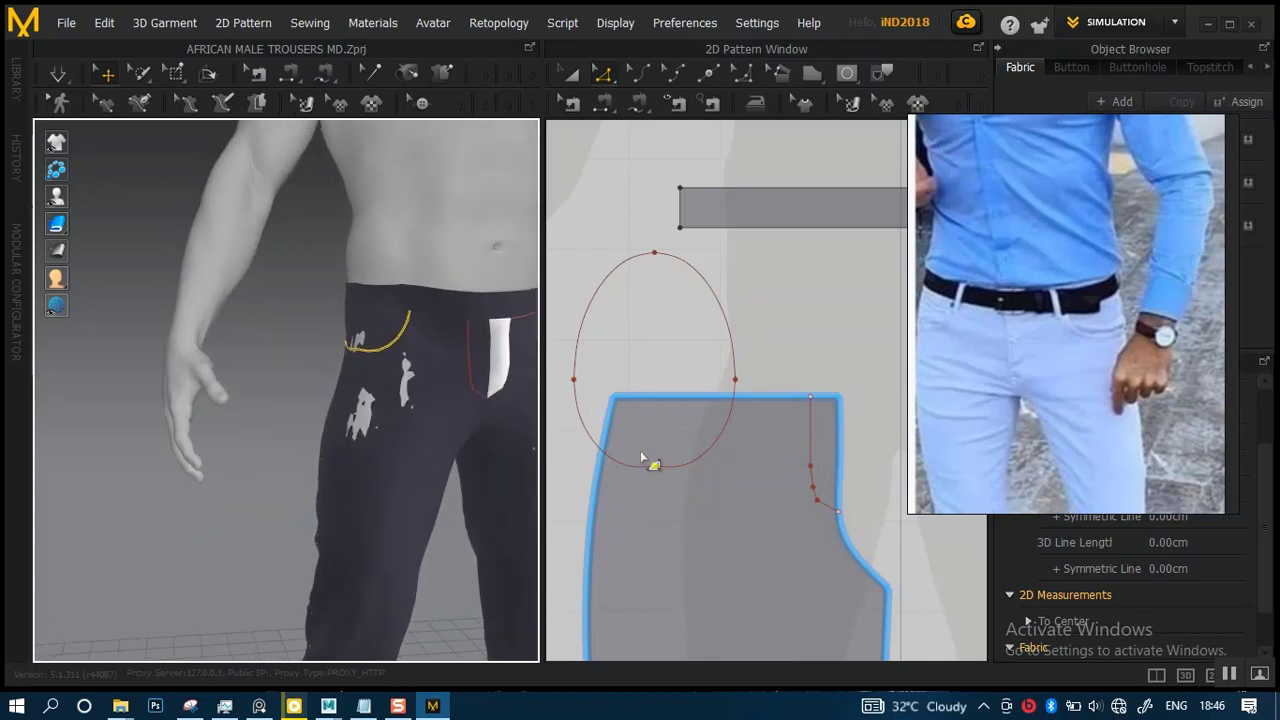
# - Move the pocket ellipse slightly down so its widest point on the fly side meets the waist edge
pyautogui.scroll(2, 648, 458)
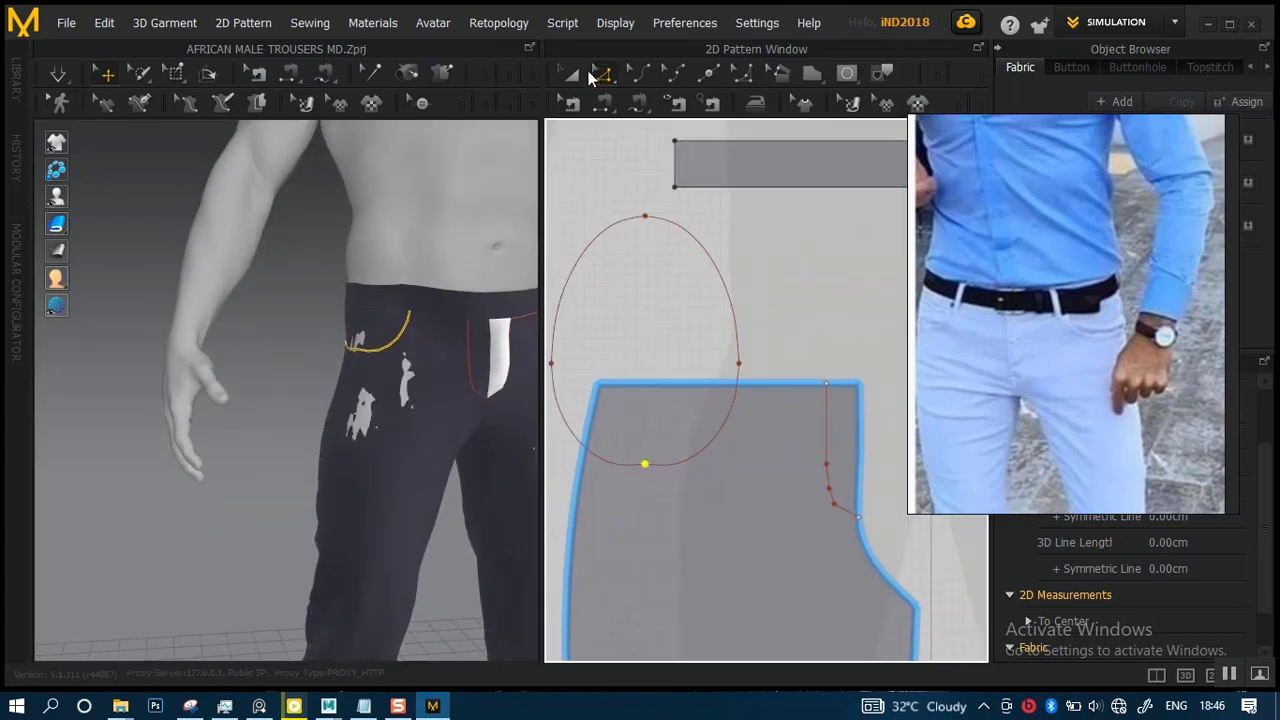
pyautogui.click(570, 73)
pyautogui.click(665, 252)
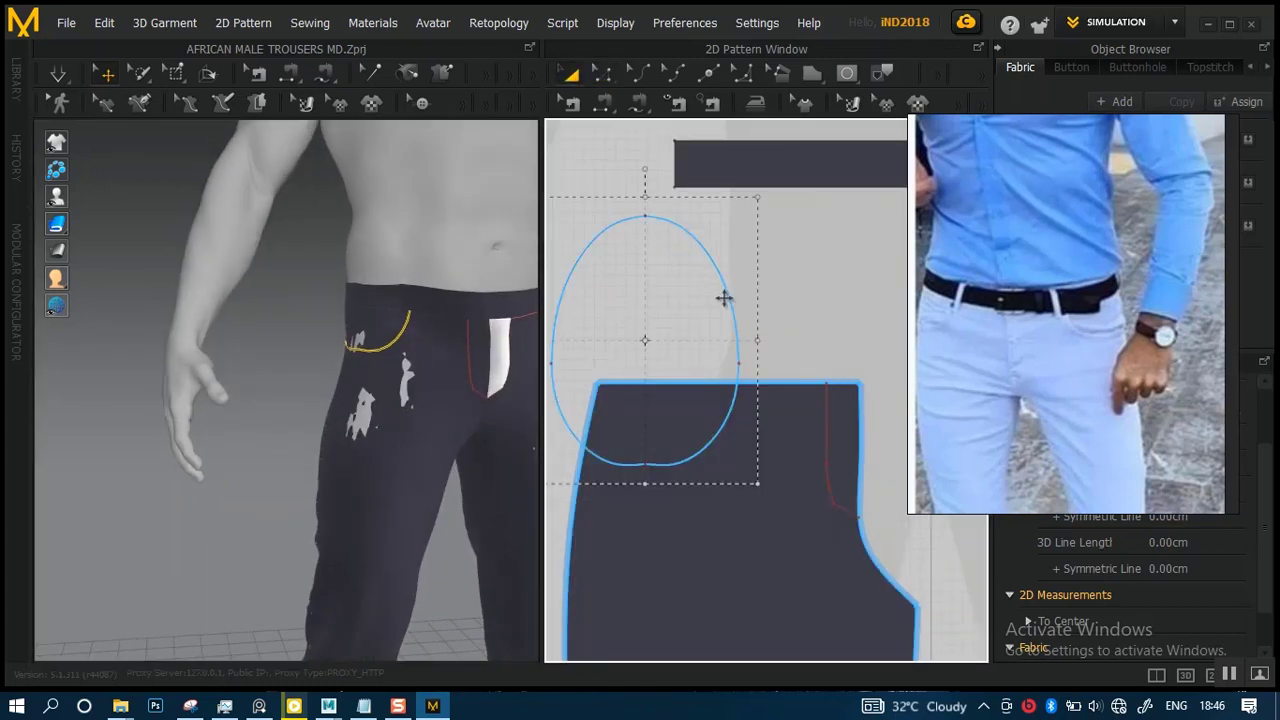
pyautogui.moveTo(724, 298); pyautogui.dragTo(720, 316)
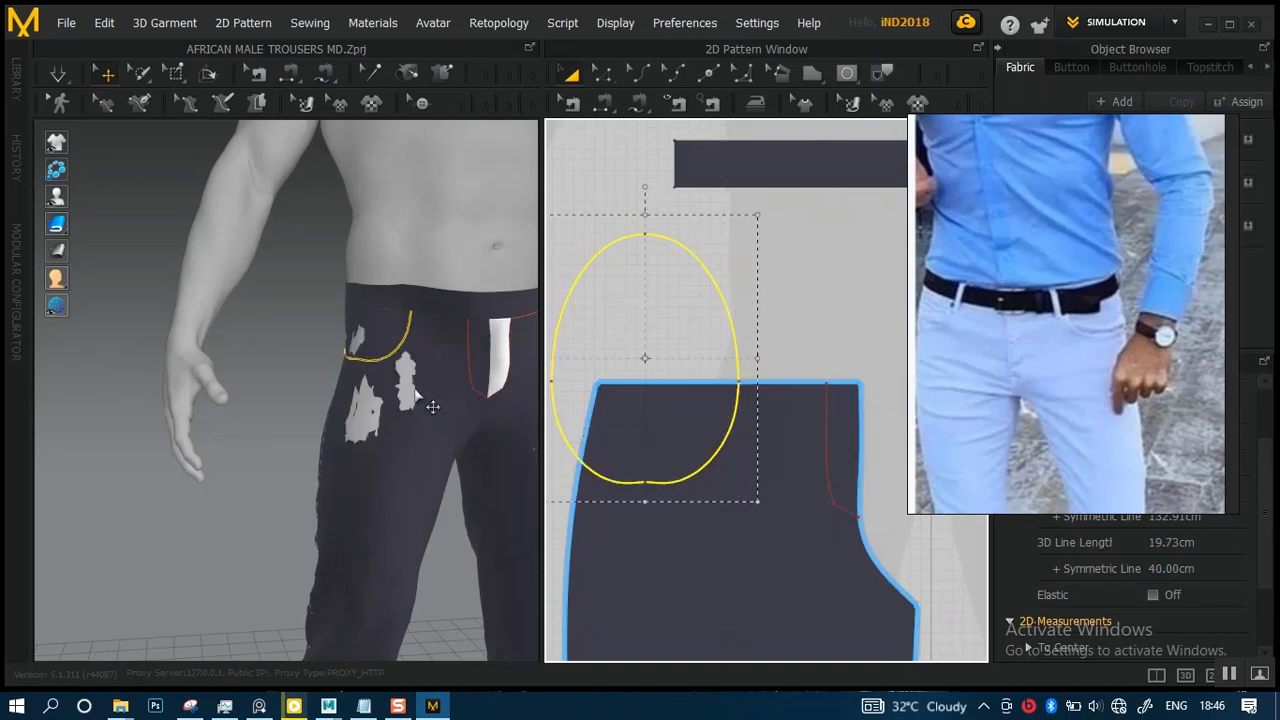
# - Examine the shape of the pocket curve on the 3D trousers from the front and side
pyautogui.scroll(-5, 432, 406)
pyautogui.moveTo(432, 406); pyautogui.dragTo(429, 366, button='right')
pyautogui.scroll(6, 423, 414)
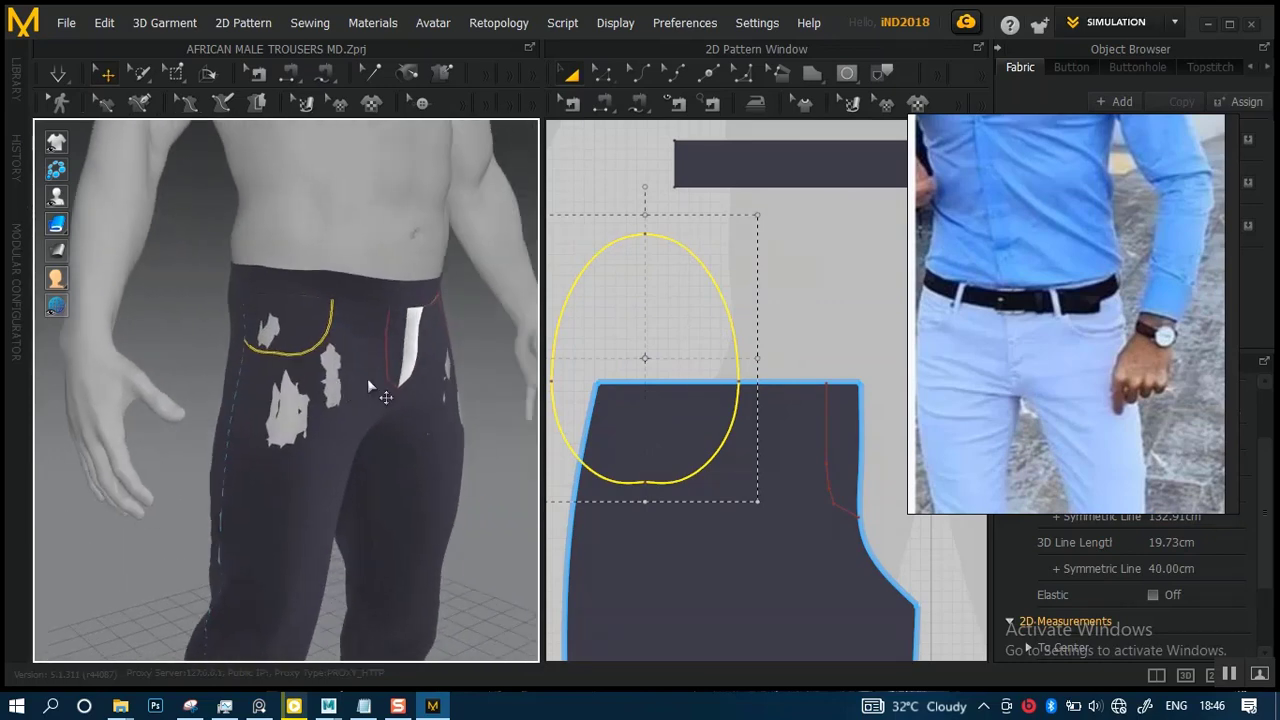
pyautogui.scroll(2, 380, 400)
pyautogui.moveTo(409, 388); pyautogui.dragTo(334, 375, button='right')
pyautogui.scroll(3, 680, 340)
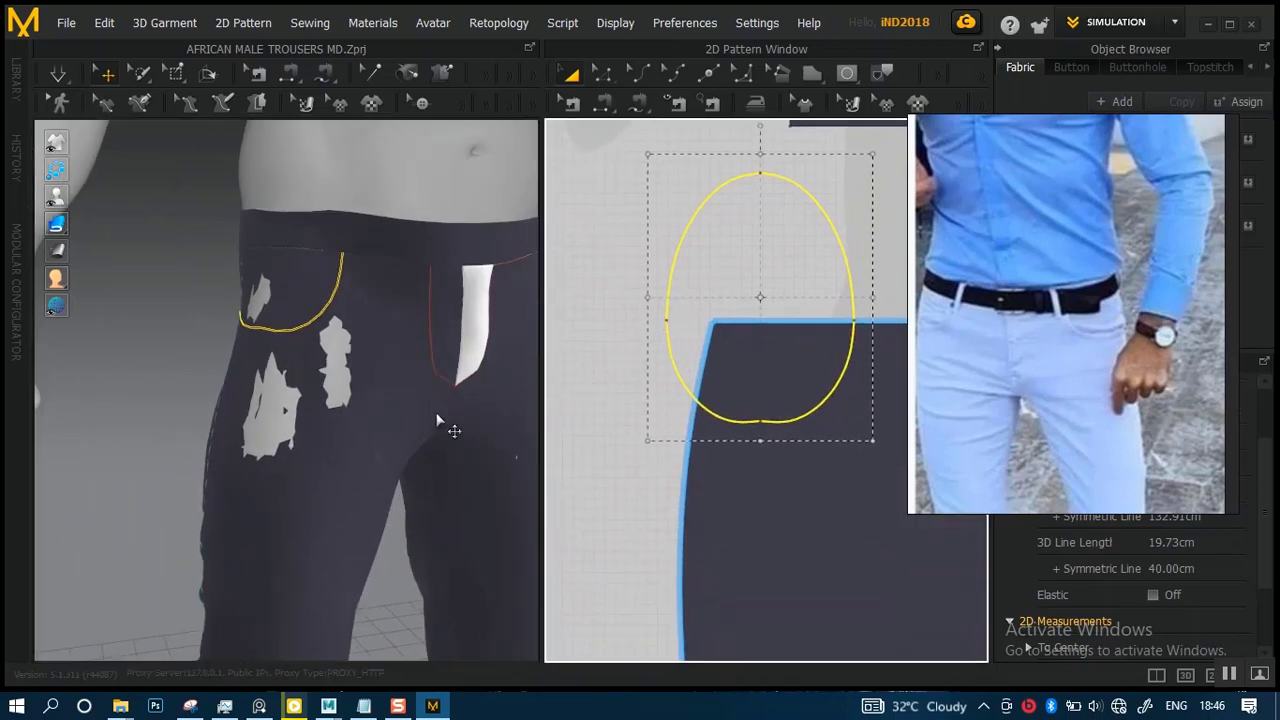
pyautogui.scroll(3, 369, 386)
pyautogui.moveTo(369, 386); pyautogui.dragTo(423, 363, button='right')
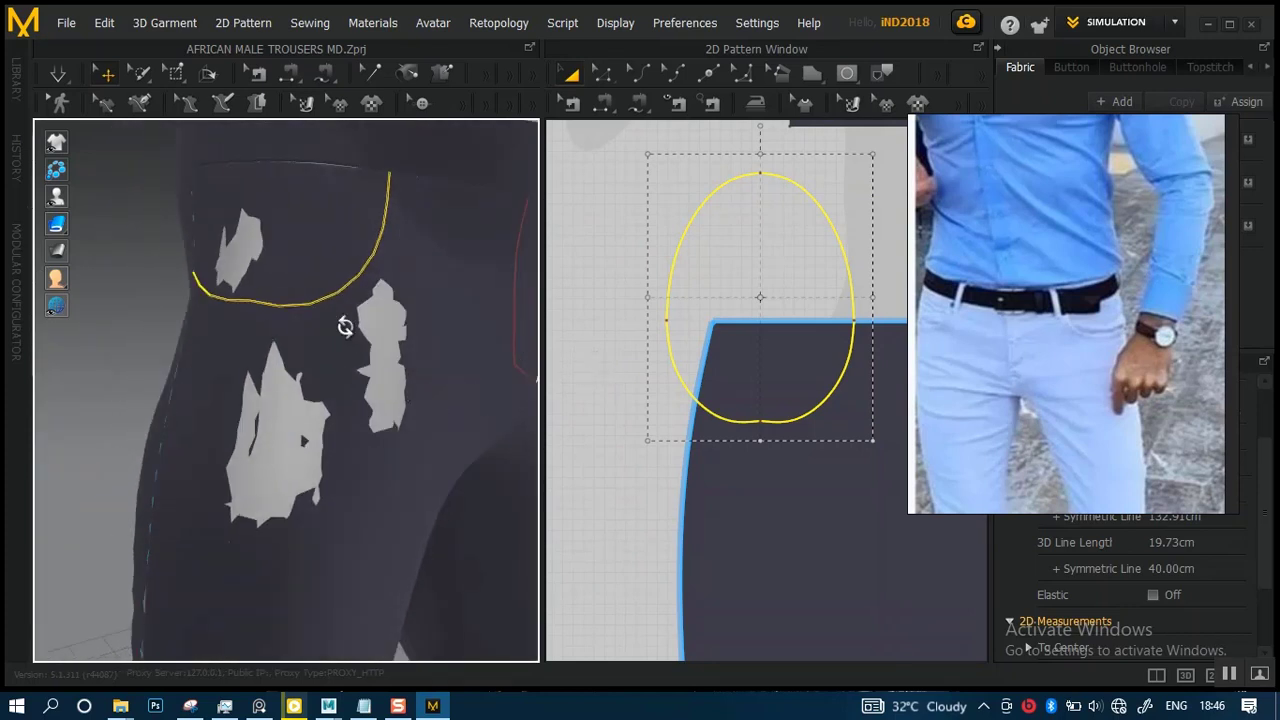
pyautogui.moveTo(346, 326); pyautogui.dragTo(430, 335, button='right')
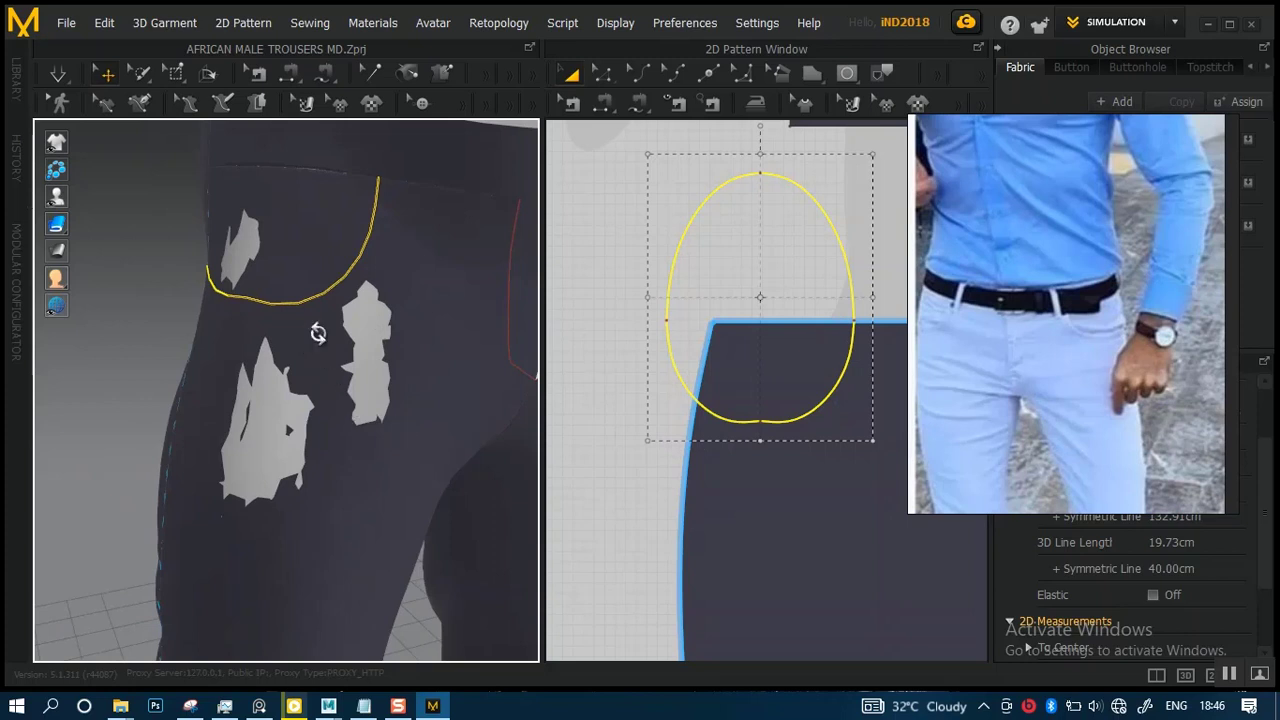
pyautogui.moveTo(314, 329); pyautogui.dragTo(355, 333, button='right')
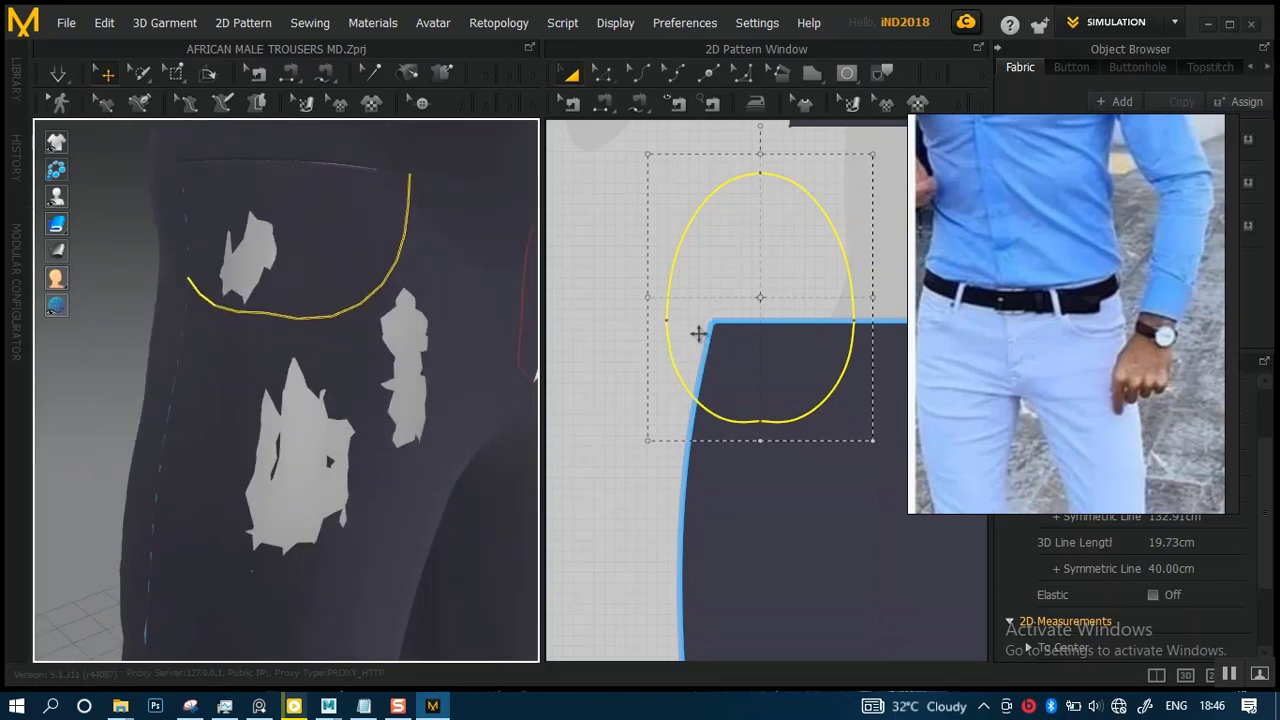
pyautogui.scroll(-4, 676, 311)
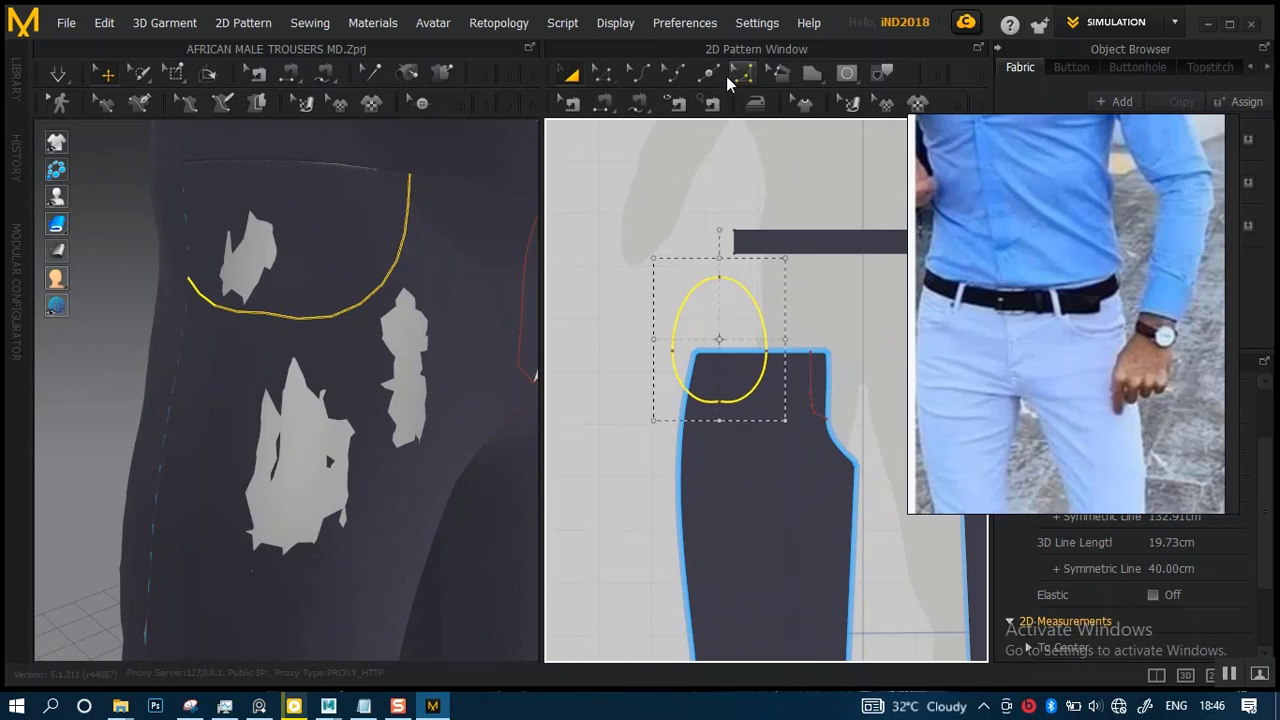
pyautogui.click(847, 76)
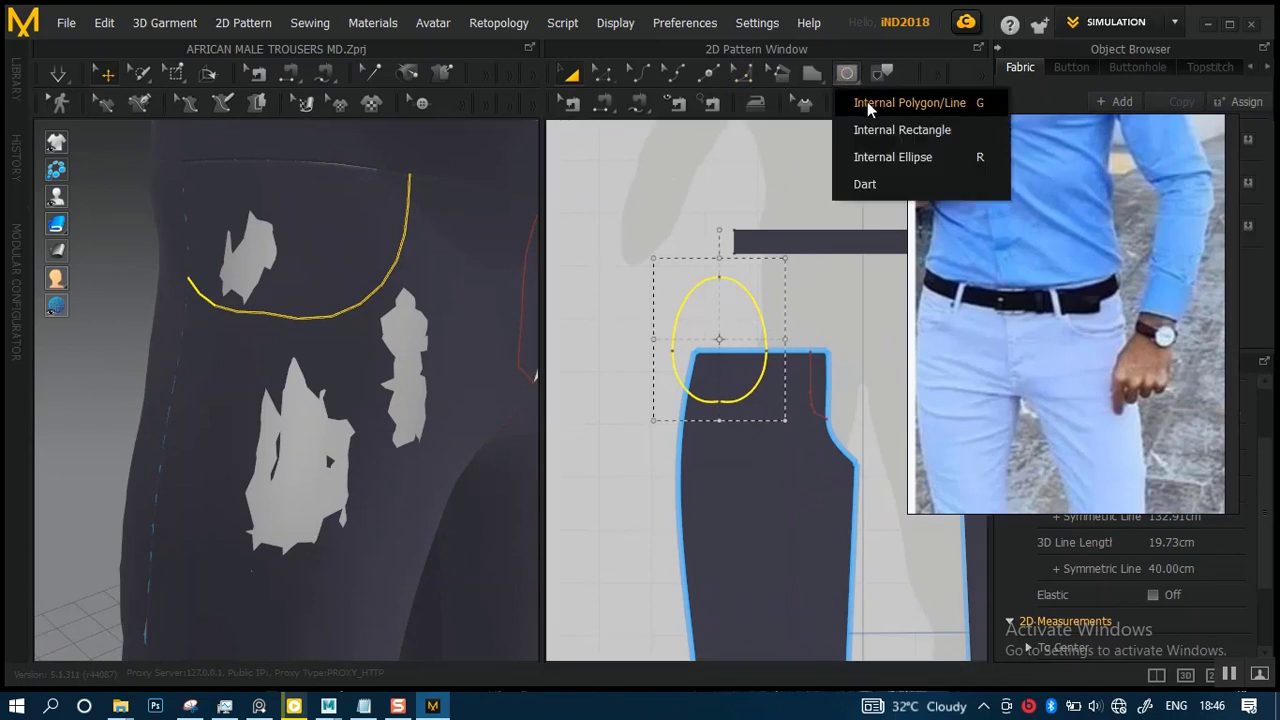
pyautogui.click(868, 104)
pyautogui.scroll(4, 767, 390)
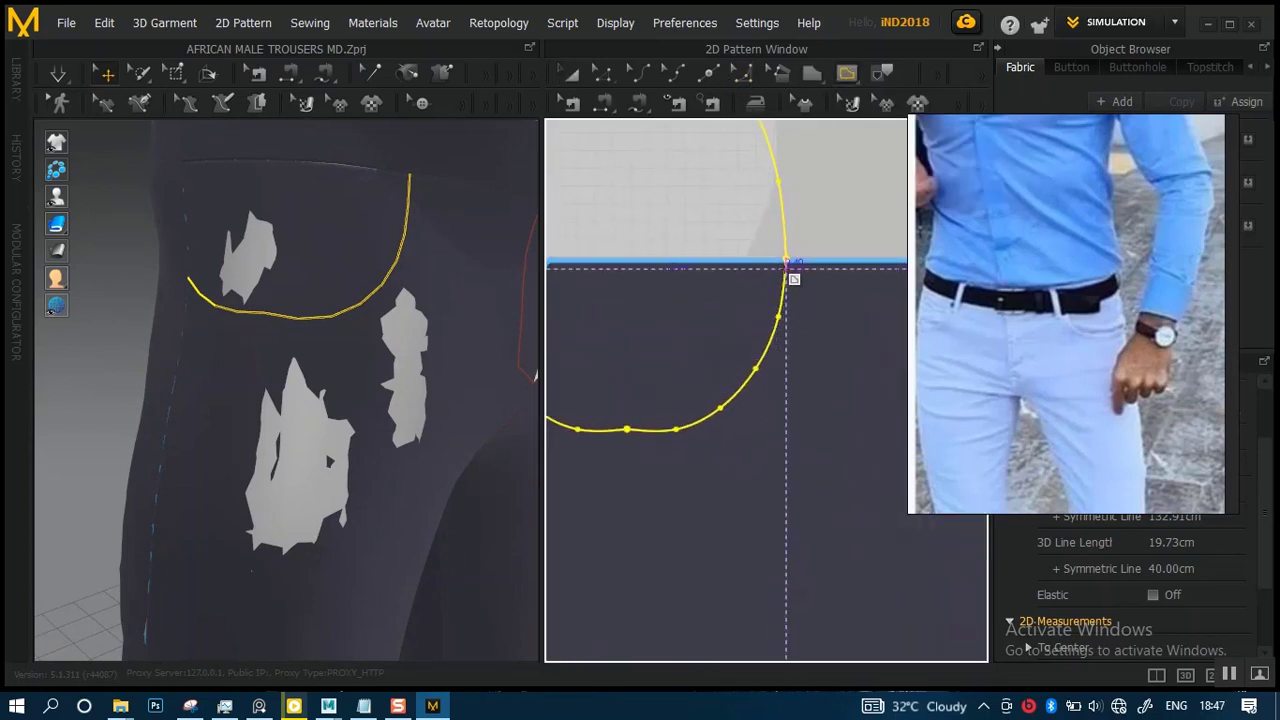
pyautogui.scroll(-4, 686, 297)
pyautogui.scroll(3, 791, 409)
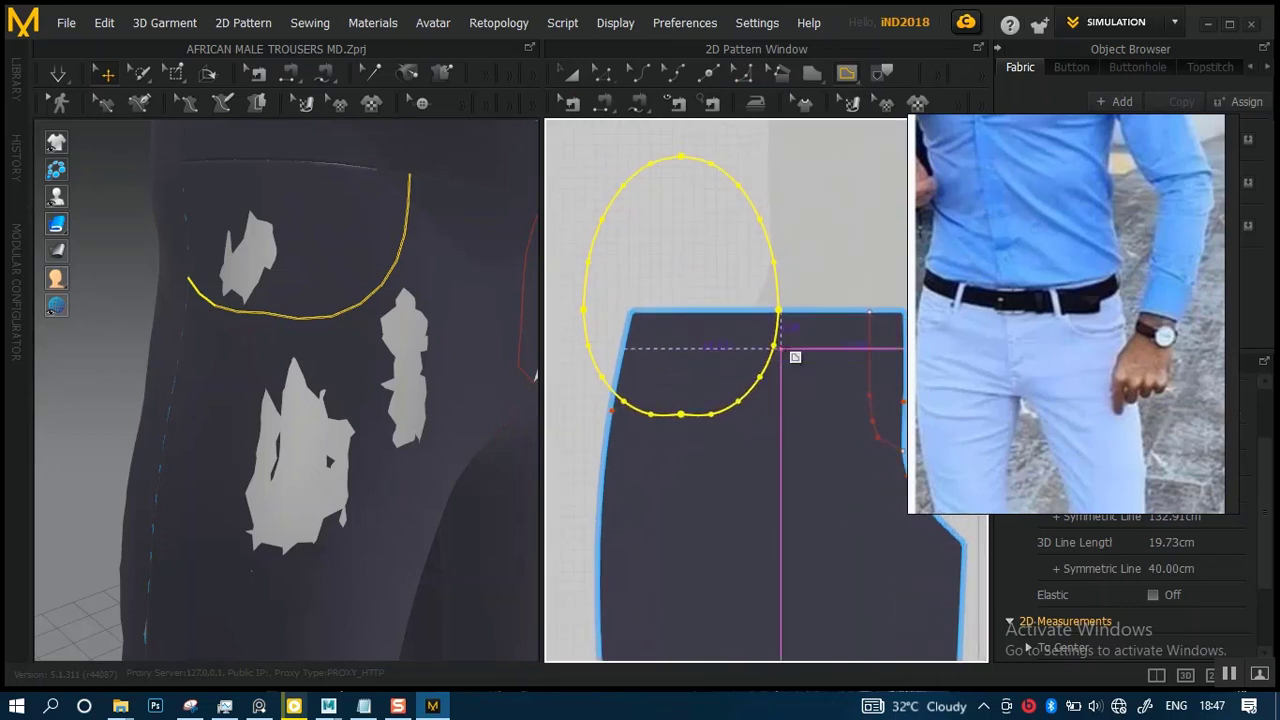
# - Delete the pocket ellipse from the front trouser pattern
pyautogui.click(572, 75)
pyautogui.click(720, 210)
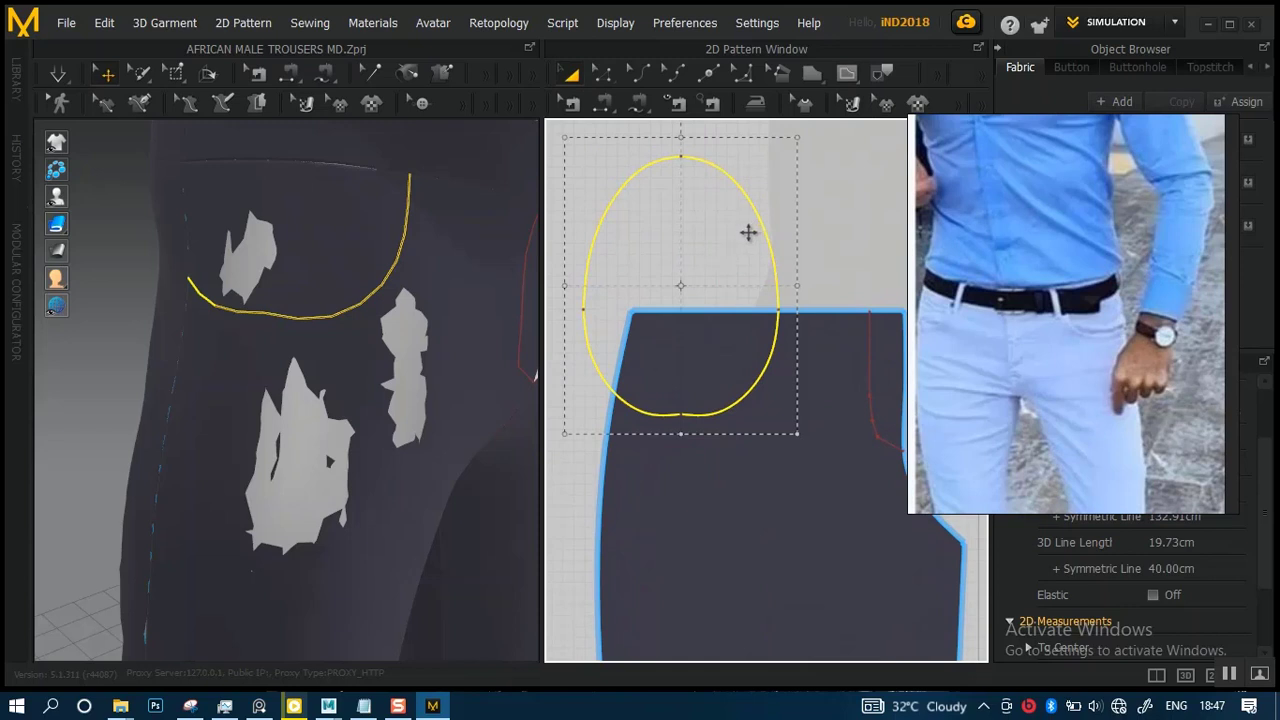
pyautogui.press('Delete')
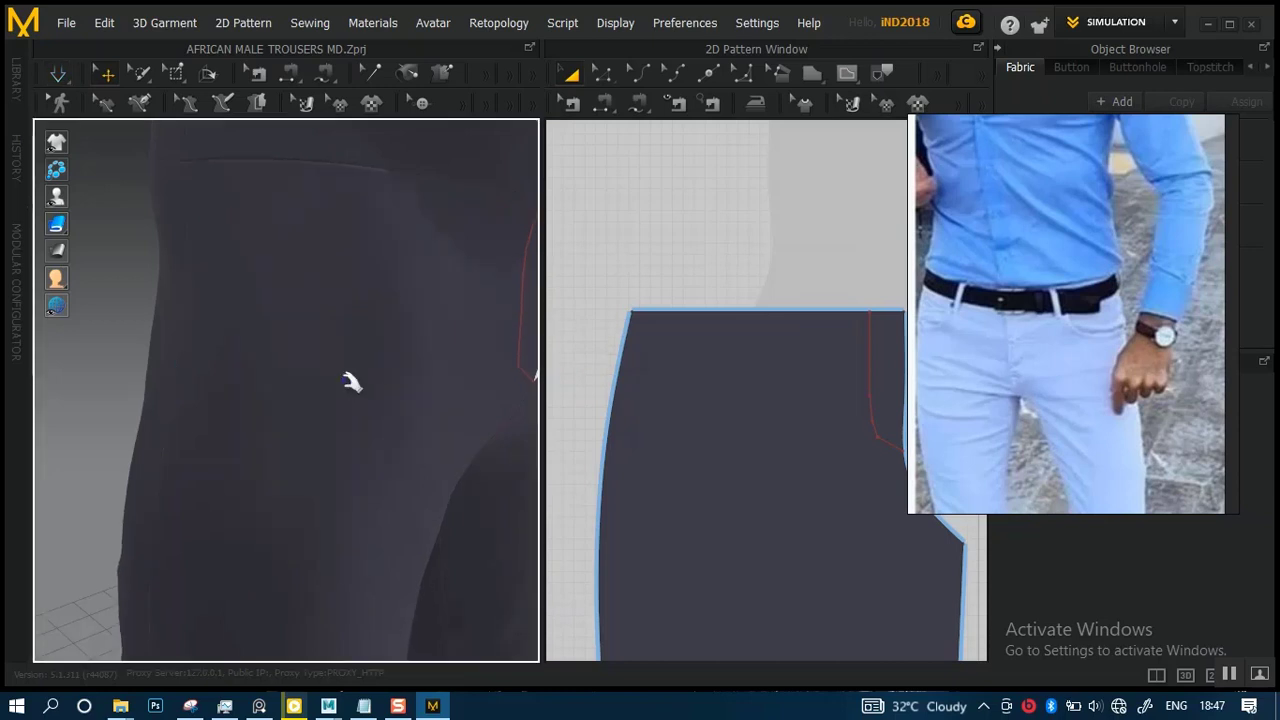
# - Draw an internal pocket line from the waist edge about 10.1 cm down, ending about 13.6 cm across at the side seam
pyautogui.click(850, 73)
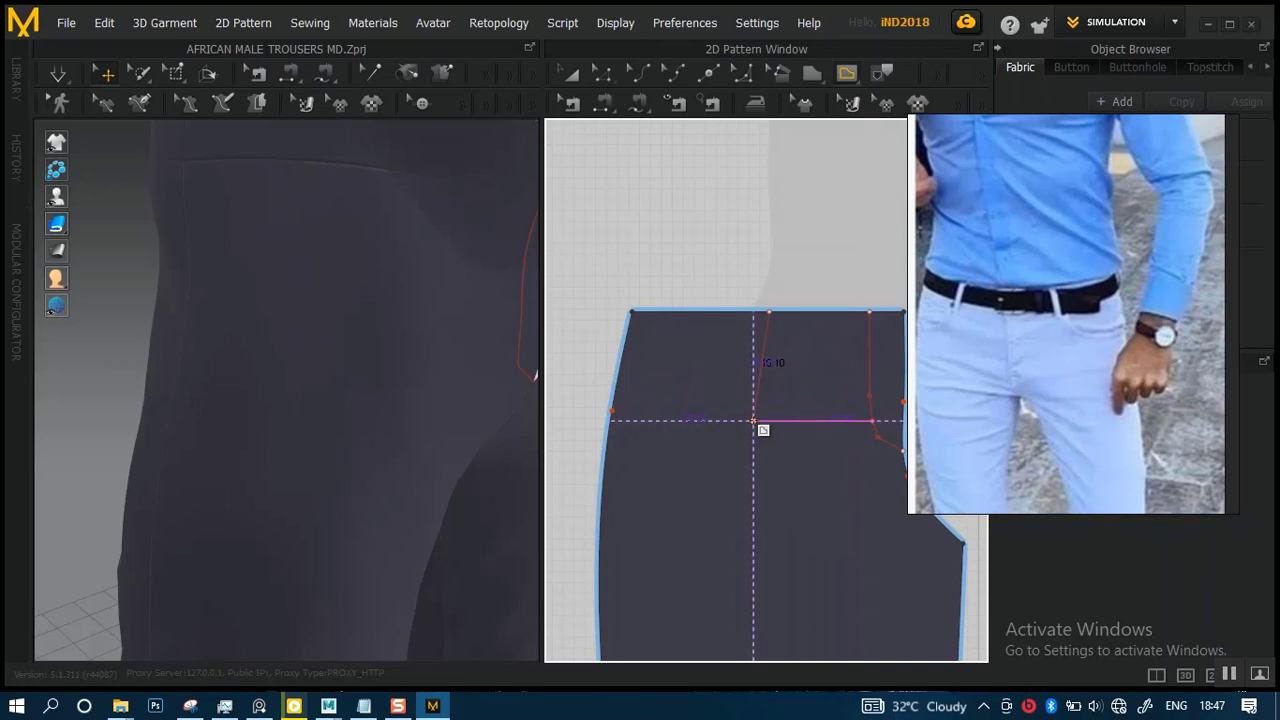
pyautogui.click(755, 420)
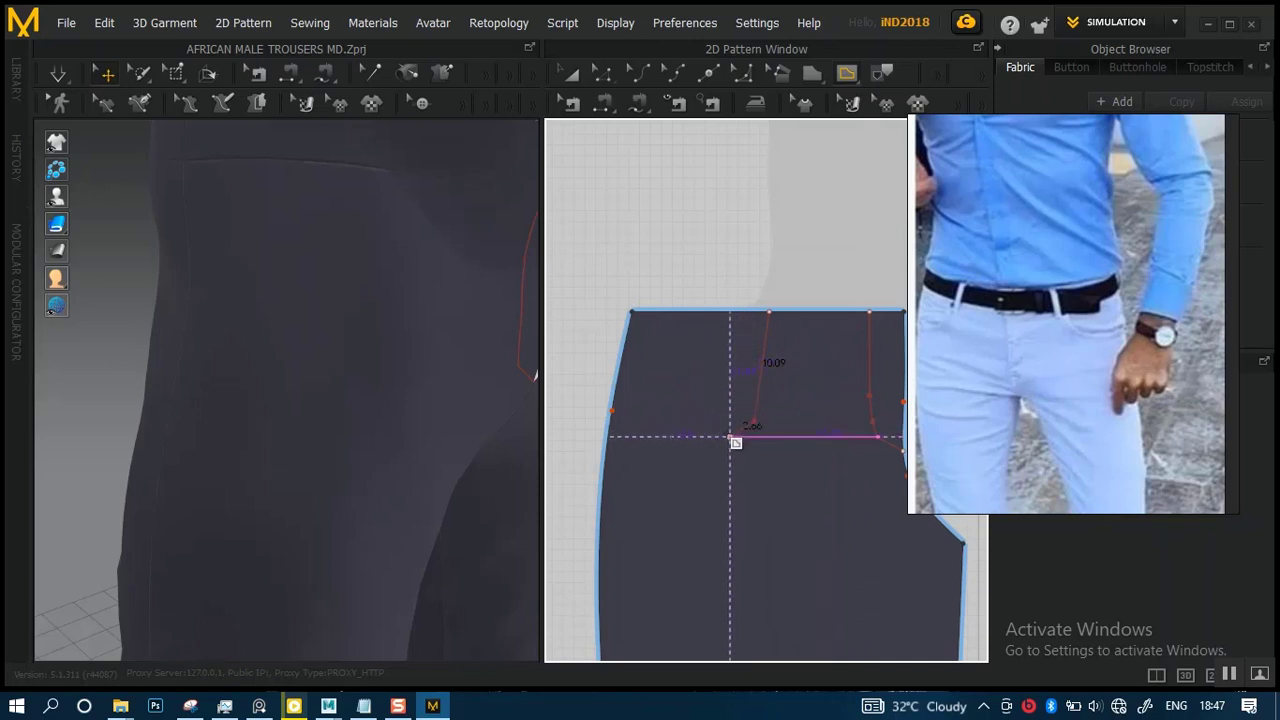
pyautogui.click(605, 440)
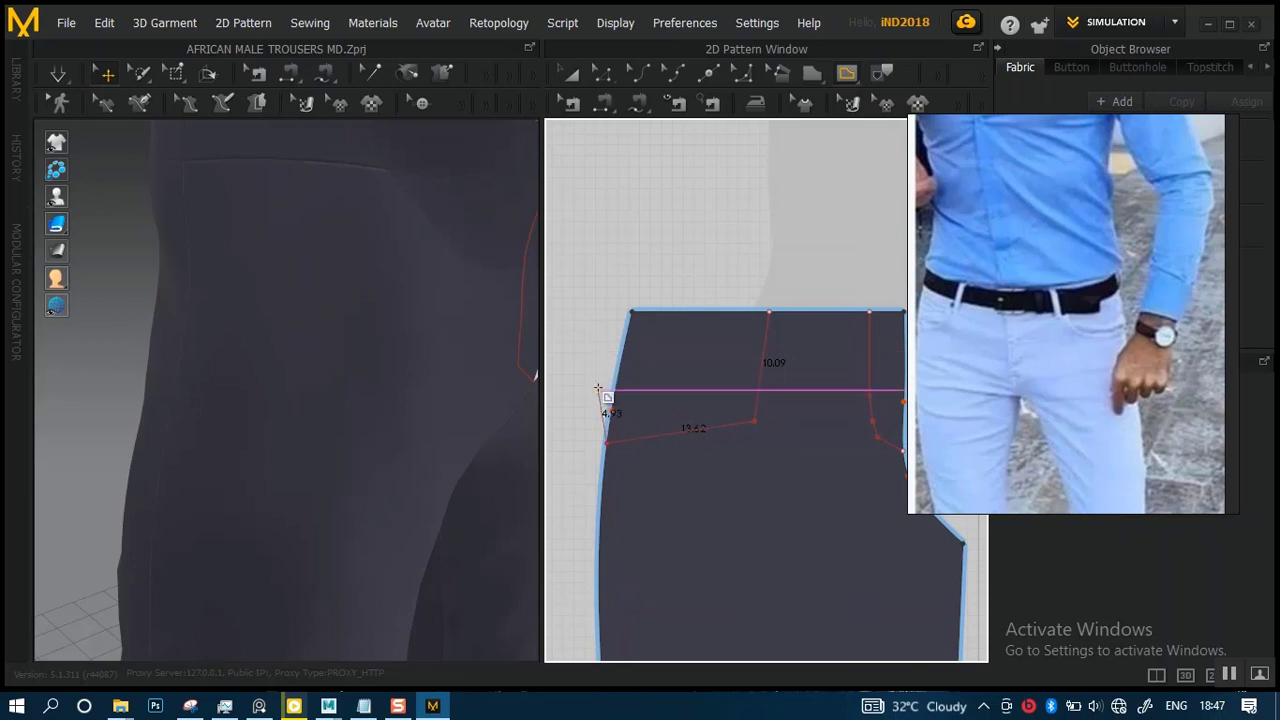
pyautogui.press('Return')
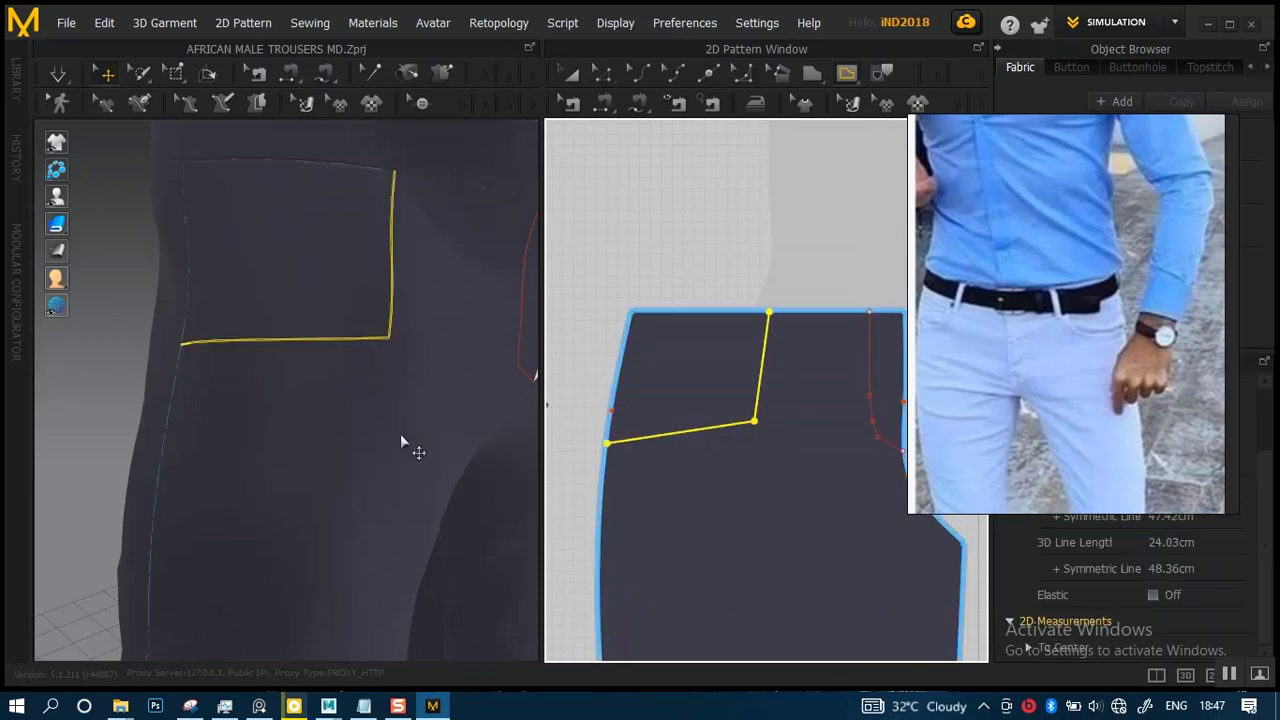
# - Convert the corner point of the internal pocket line to a curve point
pyautogui.scroll(-3, 400, 441)
pyautogui.scroll(1, 386, 351)
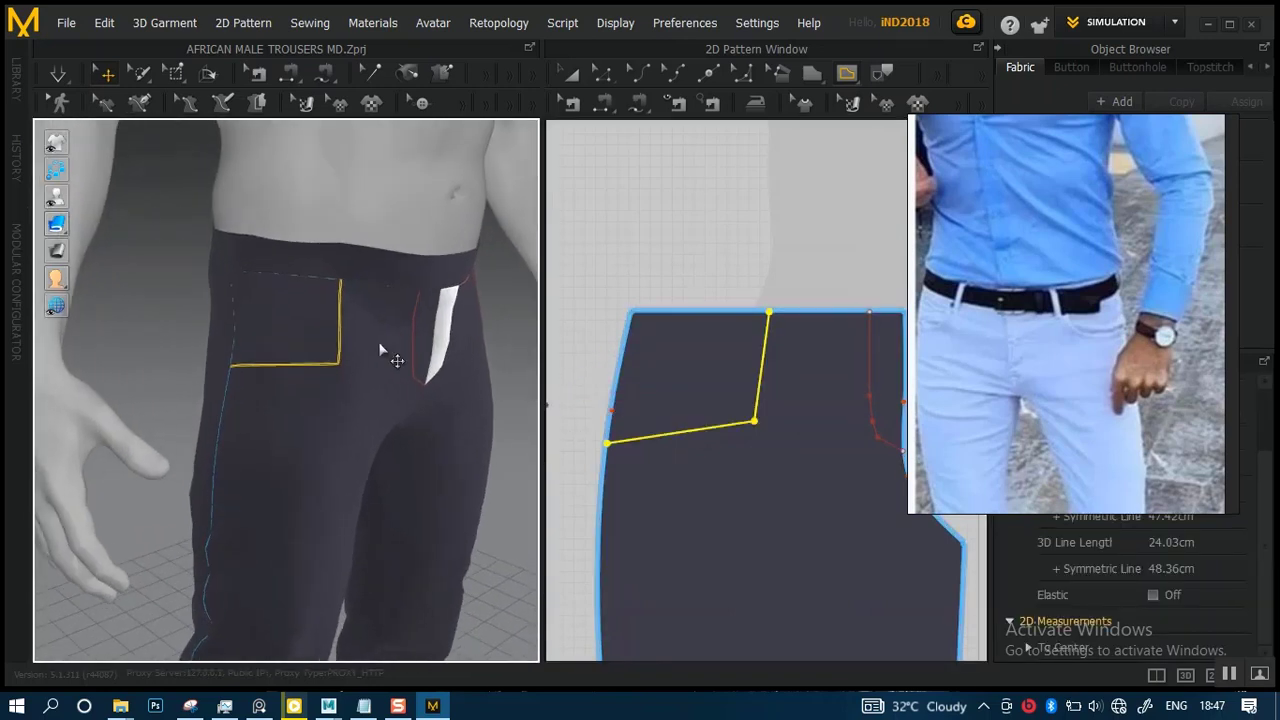
pyautogui.click(604, 74)
pyautogui.click(754, 422)
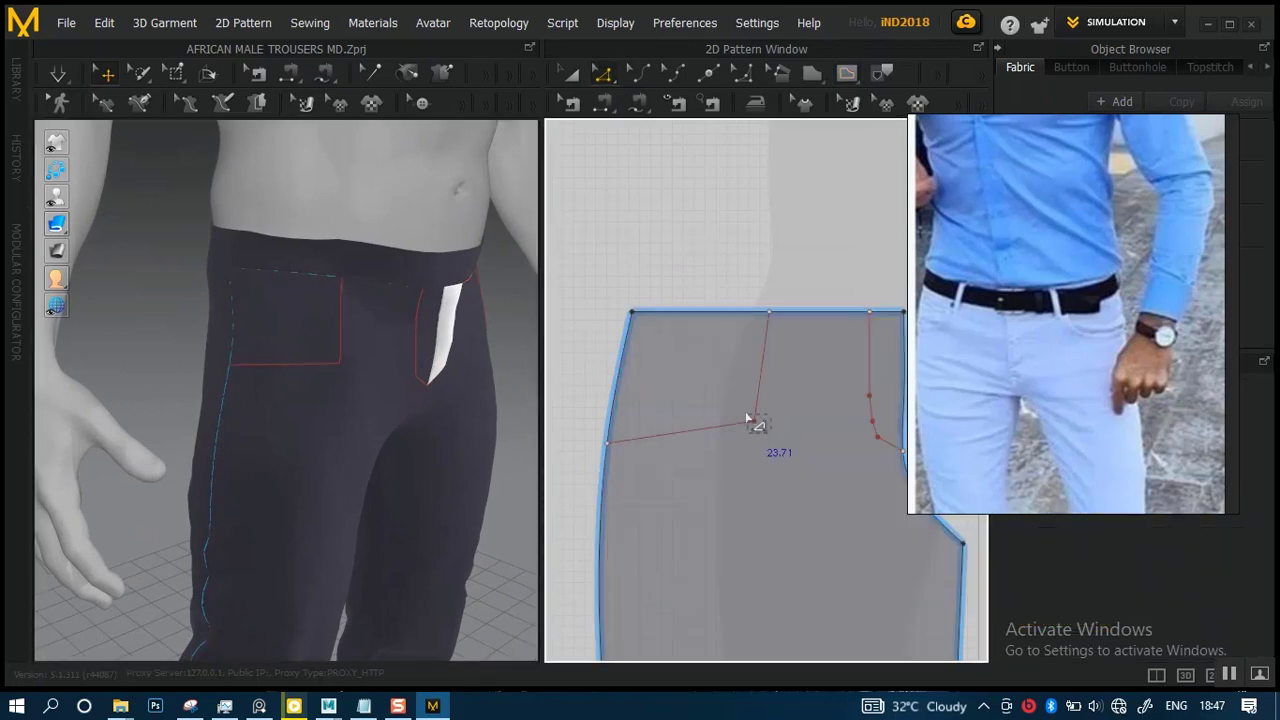
pyautogui.rightClick(755, 422)
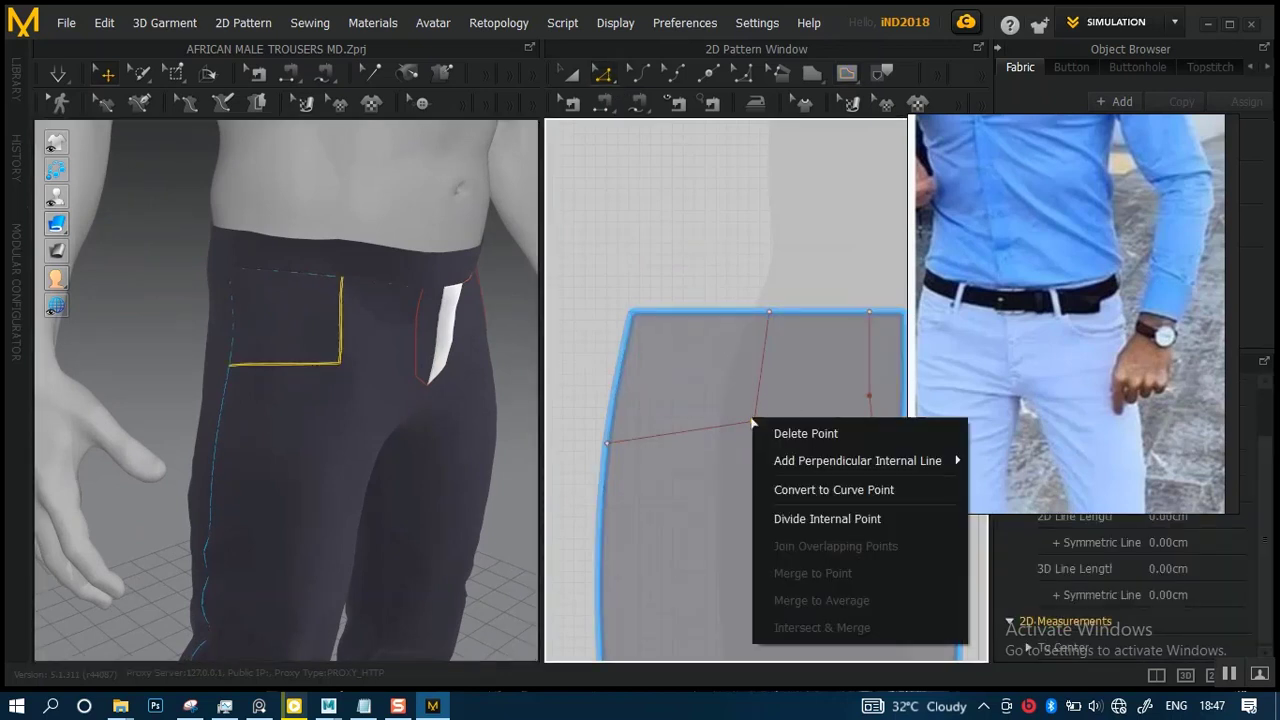
pyautogui.click(799, 487)
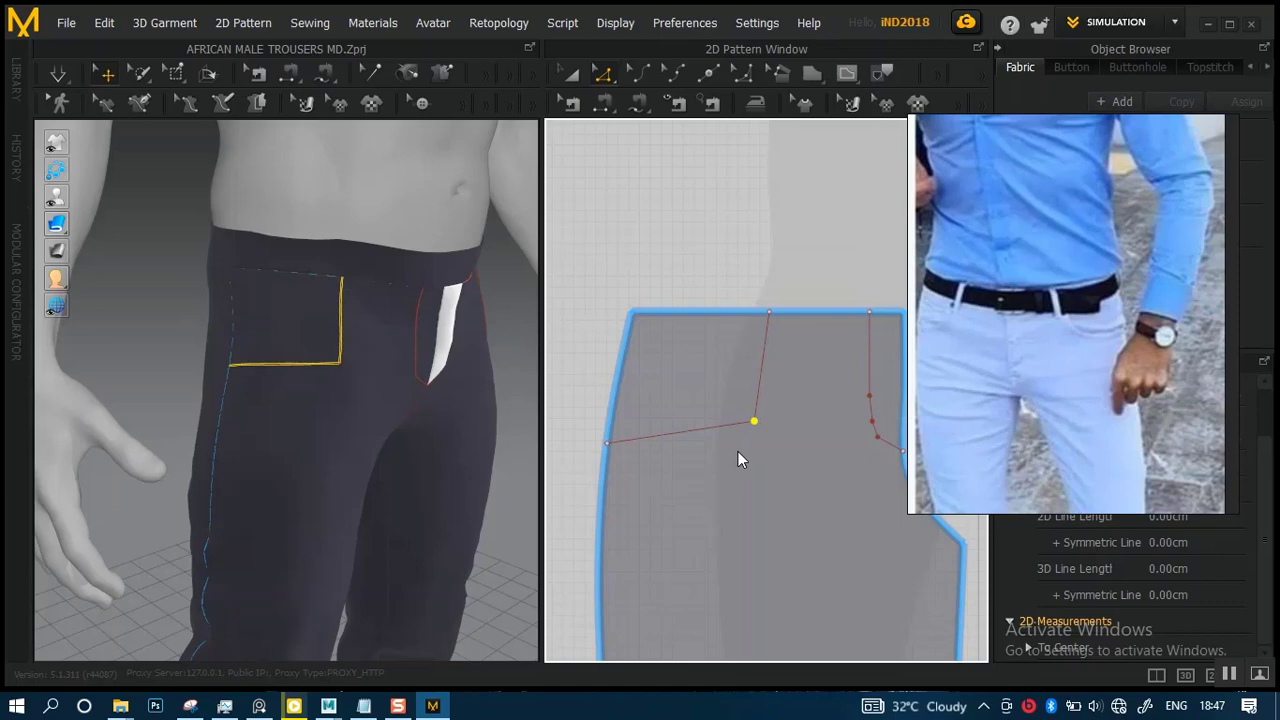
# - Examine the curved pocket line on the 3D trousers from the front and both sides
pyautogui.click(643, 387)
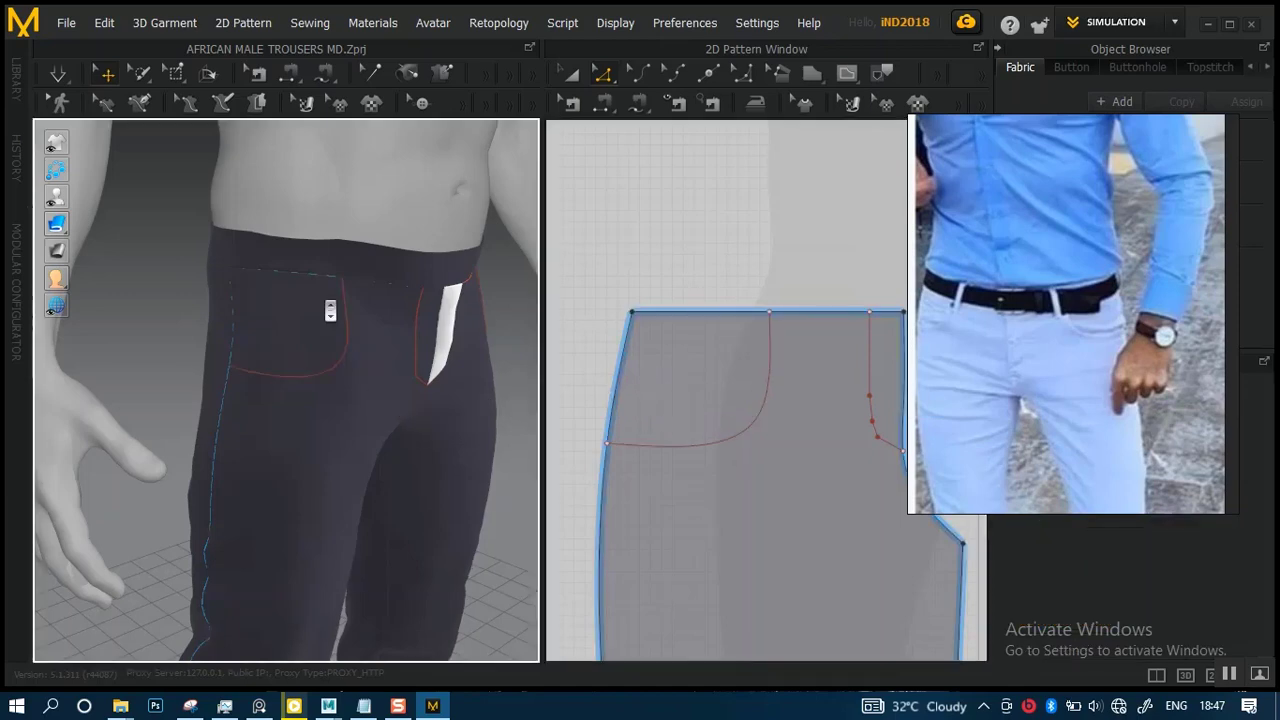
pyautogui.scroll(-5, 330, 311)
pyautogui.moveTo(408, 297); pyautogui.dragTo(297, 354, button='right')
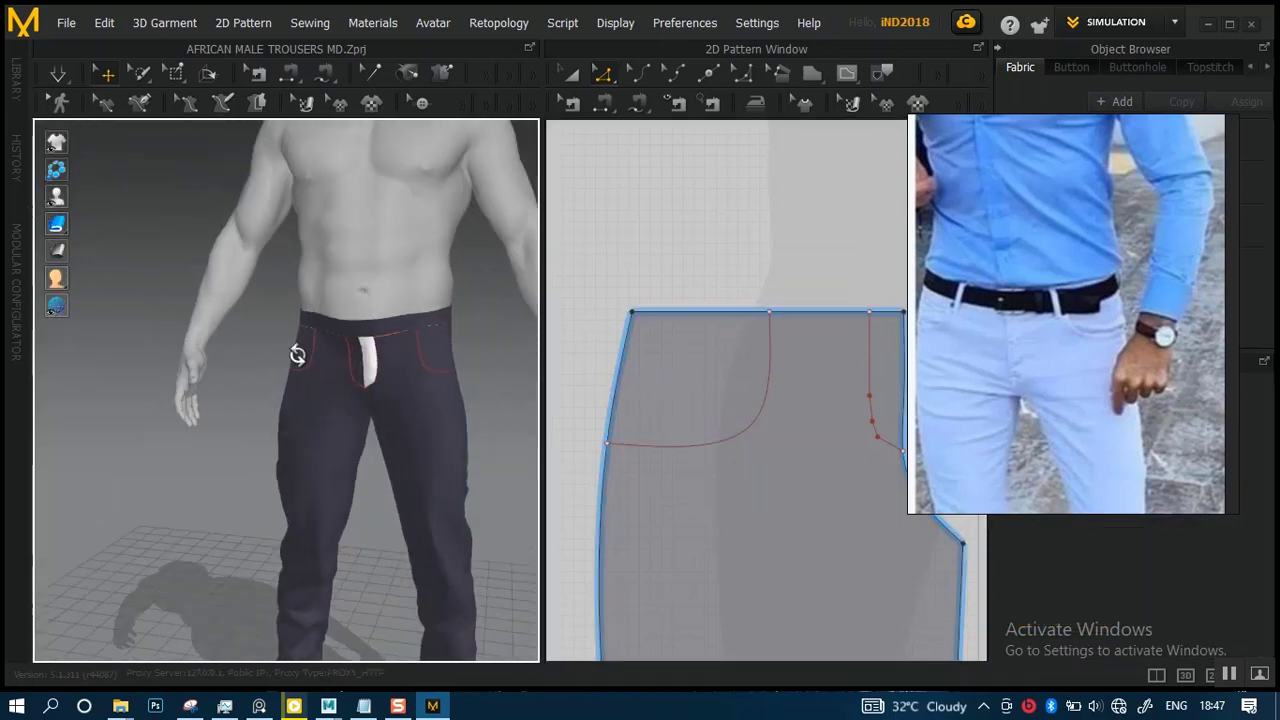
pyautogui.scroll(6, 297, 354)
pyautogui.moveTo(400, 366); pyautogui.dragTo(386, 422, button='middle')
pyautogui.scroll(-3, 777, 420)
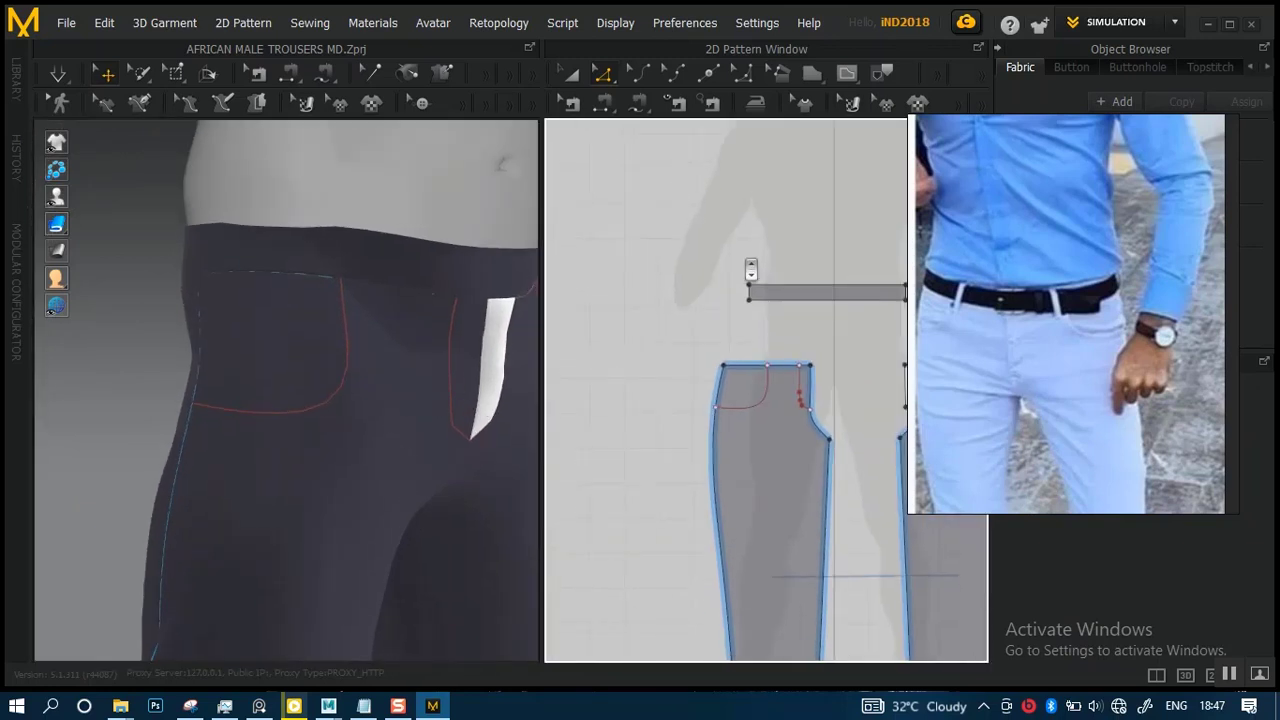
pyautogui.scroll(-5, 381, 353)
pyautogui.moveTo(381, 353); pyautogui.dragTo(308, 389, button='right')
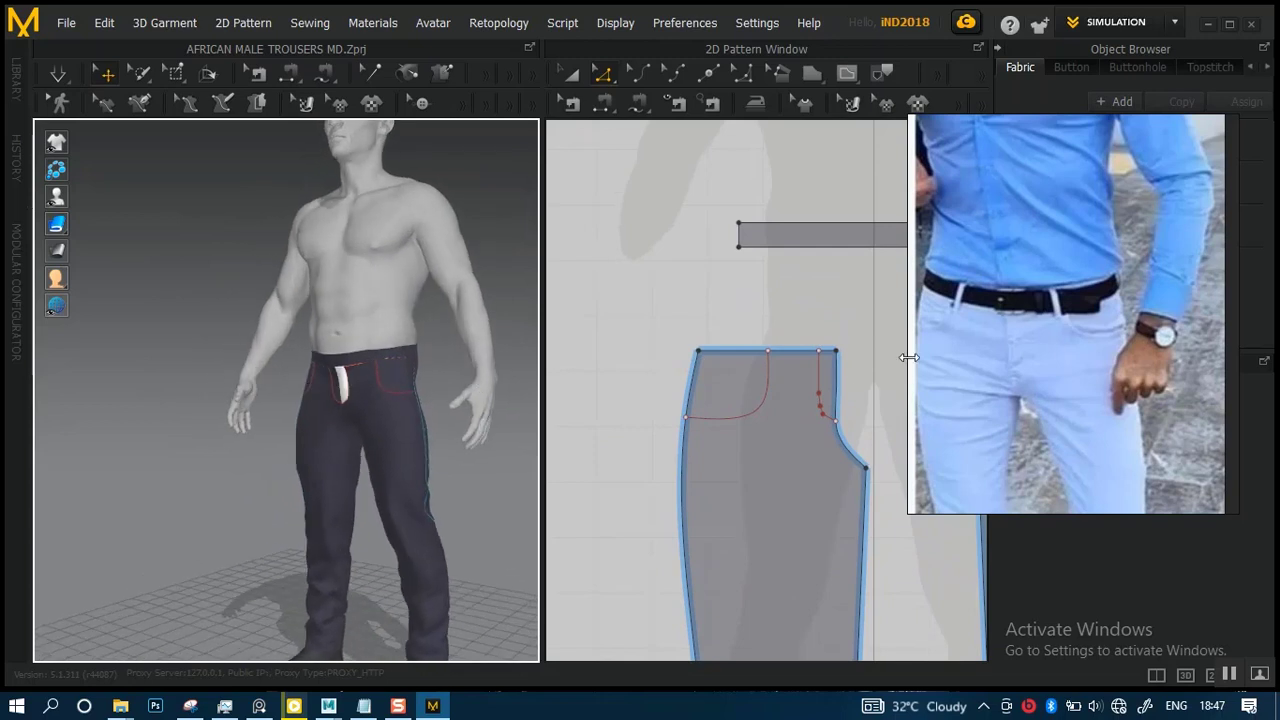
pyautogui.moveTo(414, 363); pyautogui.dragTo(426, 400, button='right')
pyautogui.scroll(5, 446, 494)
pyautogui.moveTo(446, 494); pyautogui.dragTo(378, 446, button='right')
pyautogui.scroll(3, 391, 429)
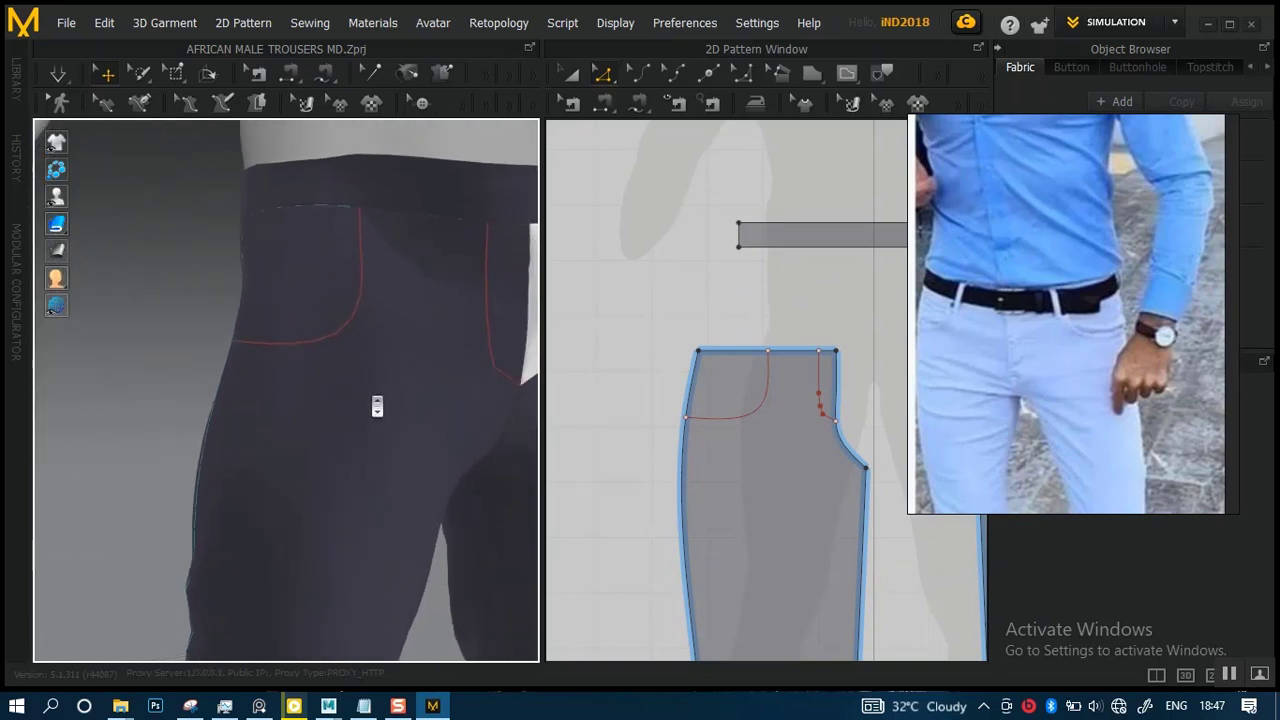
pyautogui.scroll(-4, 377, 406)
pyautogui.moveTo(374, 400); pyautogui.dragTo(323, 380, button='right')
pyautogui.scroll(-1, 371, 377)
pyautogui.scroll(3, 745, 455)
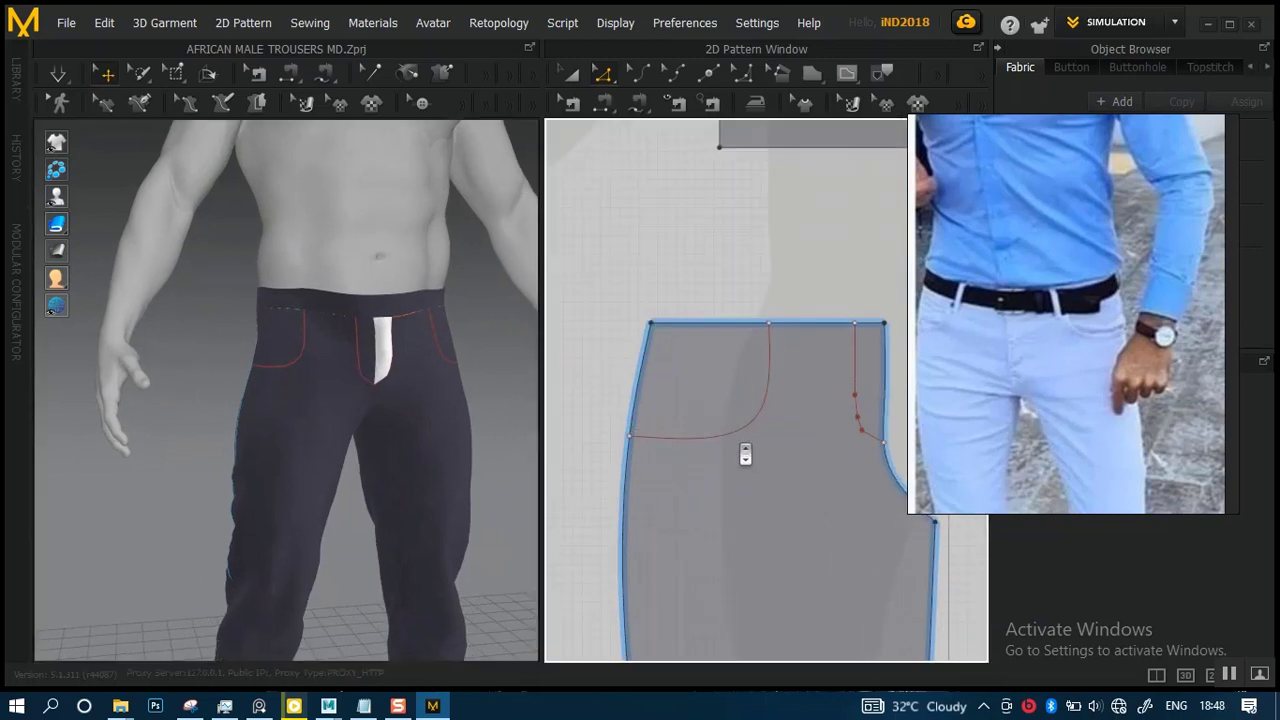
# - Flatten the bend of the internal pocket line on the front pattern into a softer curve about 22.65 cm long
pyautogui.scroll(2, 745, 455)
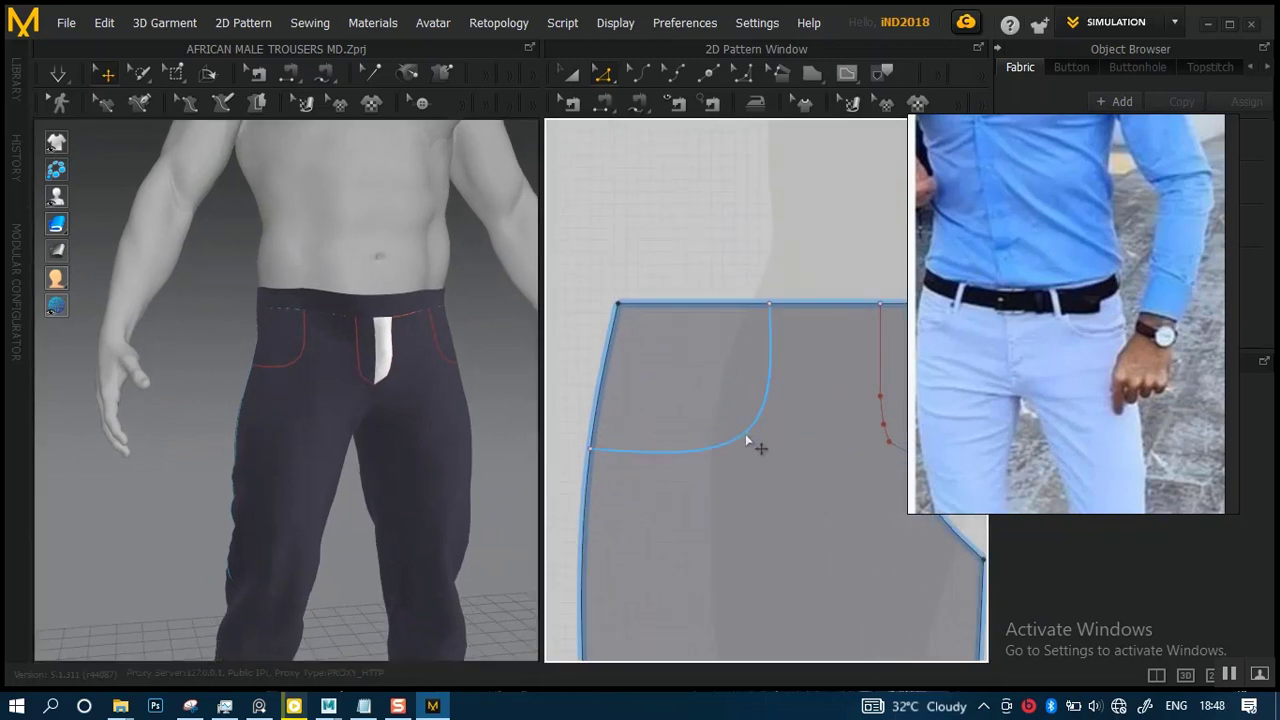
pyautogui.click(672, 75)
pyautogui.moveTo(747, 438)
pyautogui.mouseDown()
pyautogui.moveTo(749, 417)
pyautogui.moveTo(735, 418)
pyautogui.mouseUp()
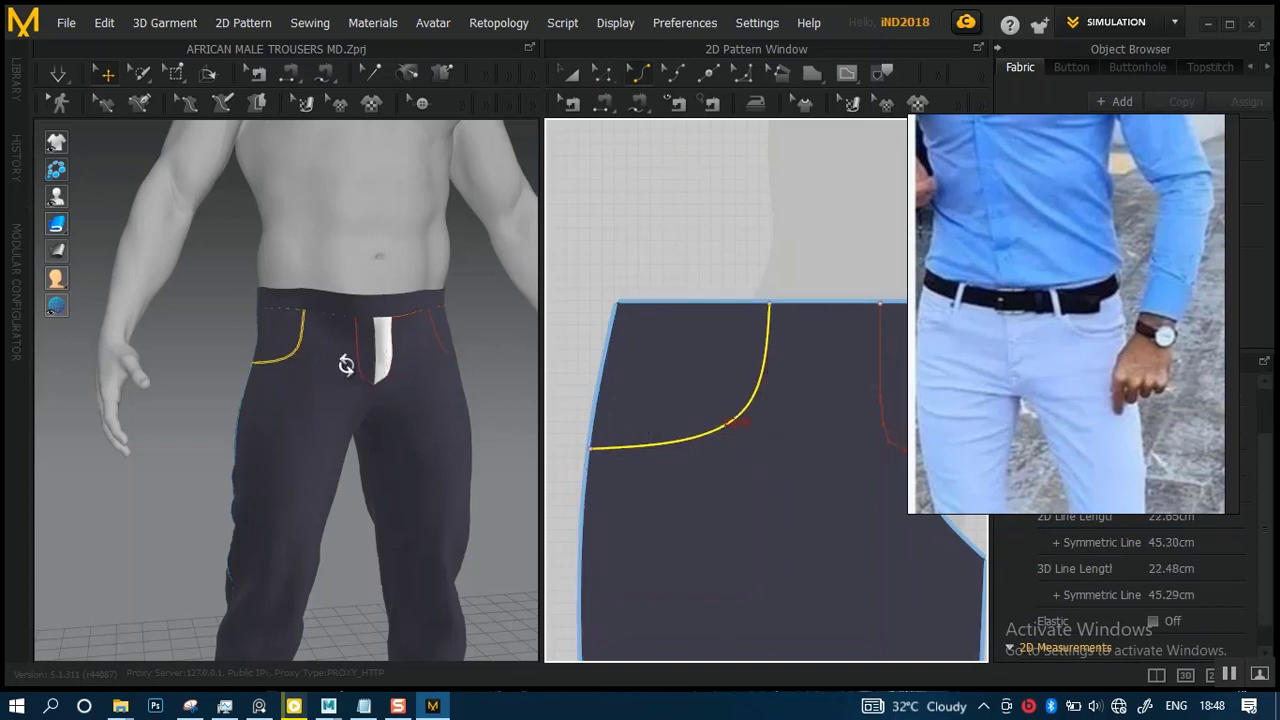
pyautogui.moveTo(346, 365)
pyautogui.mouseDown(button='right')
pyautogui.moveTo(491, 366)
pyautogui.moveTo(409, 345)
pyautogui.moveTo(396, 367)
pyautogui.moveTo(346, 366)
pyautogui.mouseUp(button='right')
pyautogui.moveTo(738, 366)
pyautogui.mouseDown(button='middle')
pyautogui.moveTo(724, 345)
pyautogui.moveTo(740, 362)
pyautogui.mouseUp(button='middle')
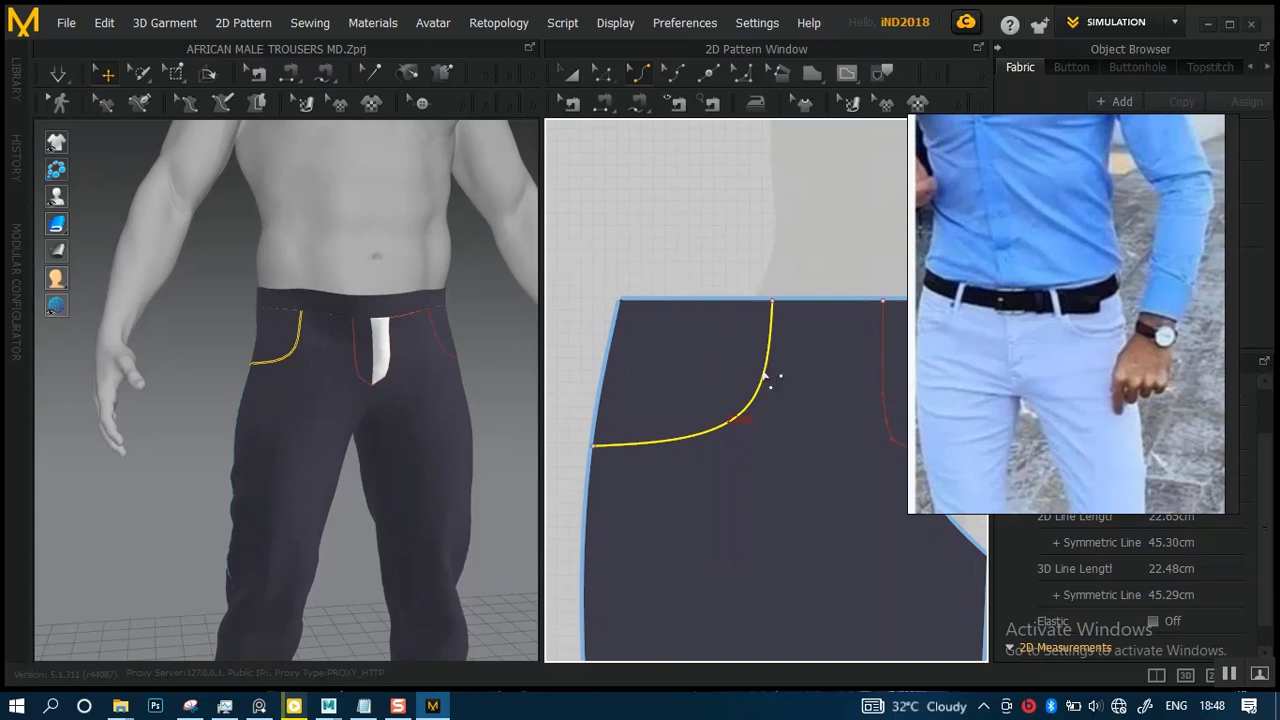
# - Cut and sew the front trouser pattern along the curved pocket line, and inspect the seam on the 3D trousers
pyautogui.click(600, 73)
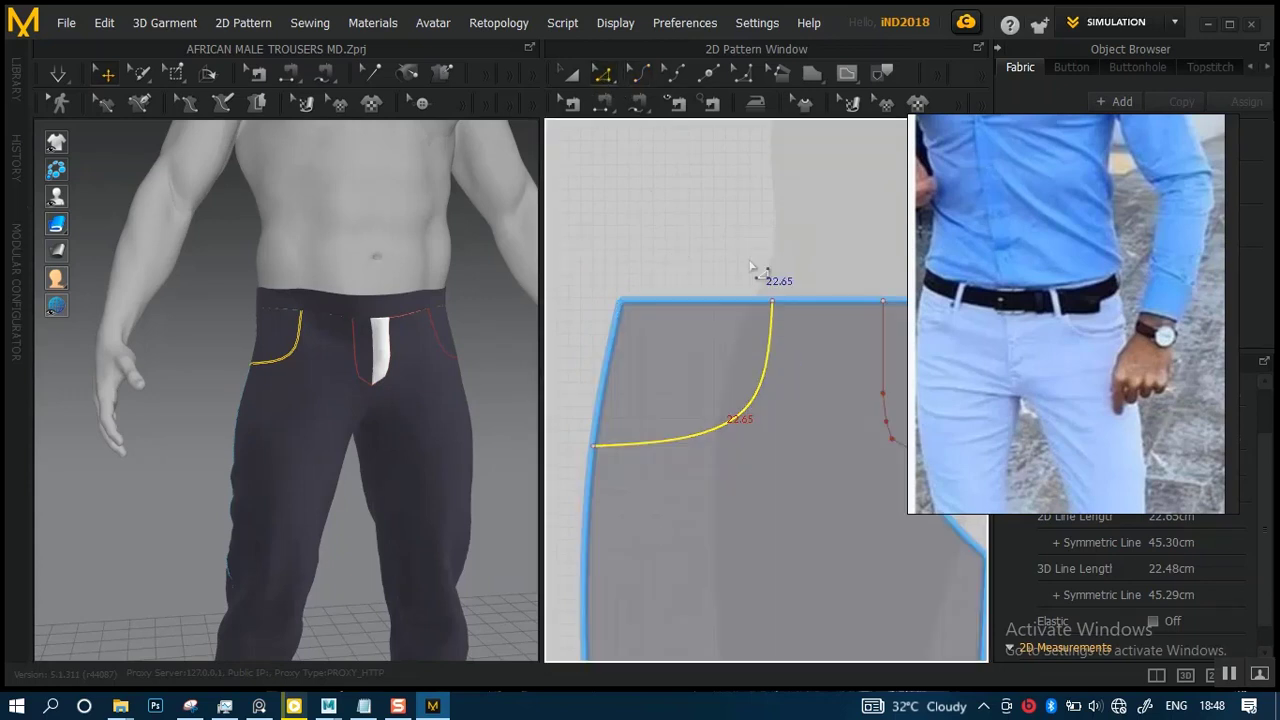
pyautogui.rightClick(764, 377)
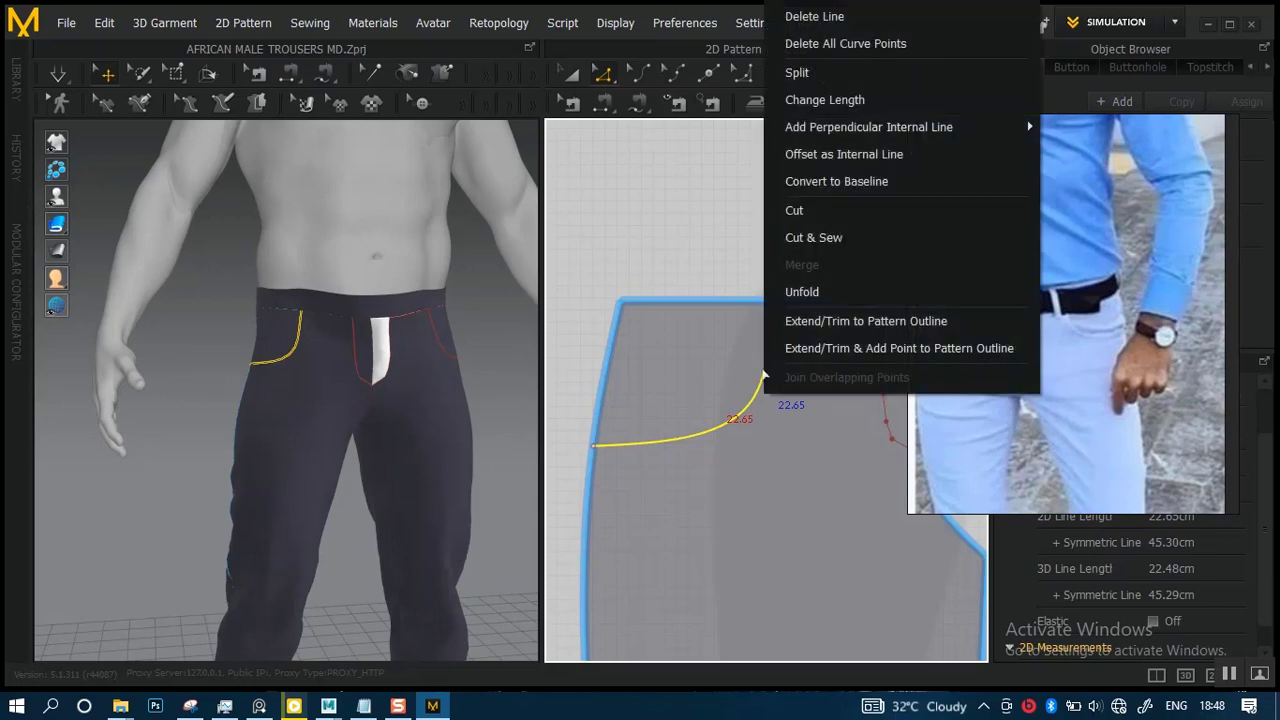
pyautogui.click(814, 237)
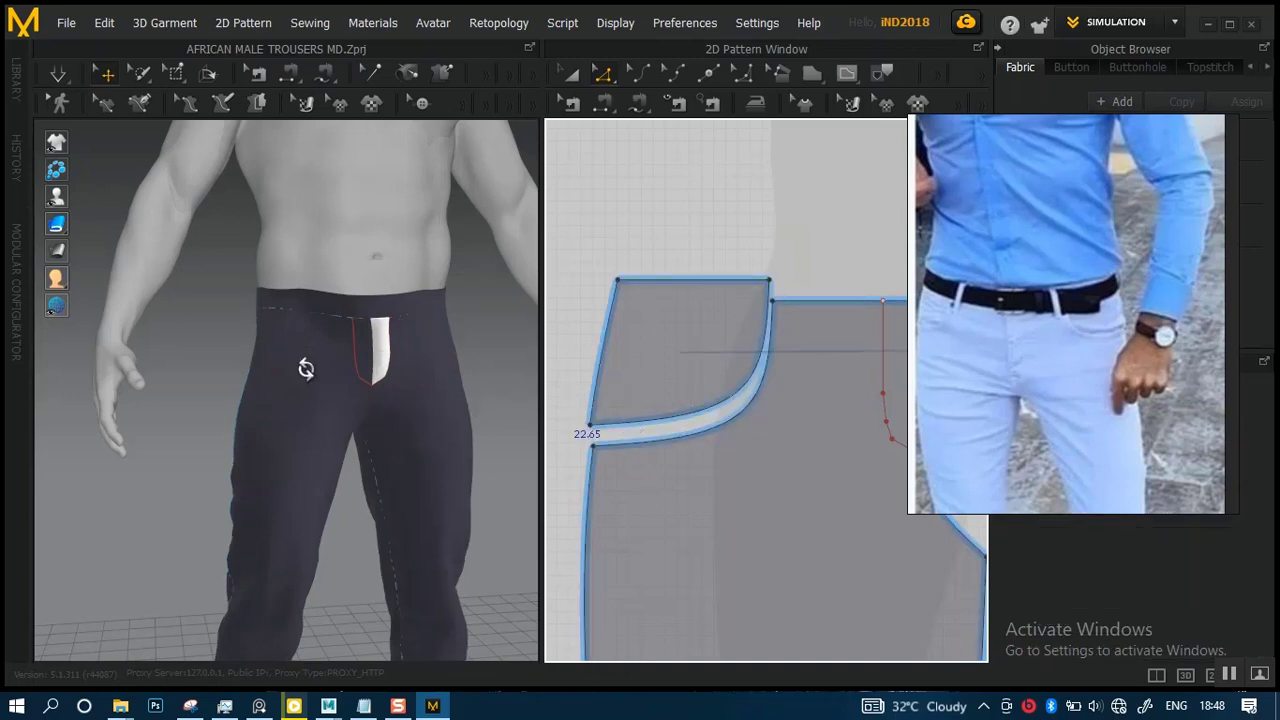
pyautogui.moveTo(306, 369); pyautogui.dragTo(366, 374, button='right')
pyautogui.scroll(-5, 398, 403)
pyautogui.moveTo(421, 457); pyautogui.dragTo(347, 453, button='middle')
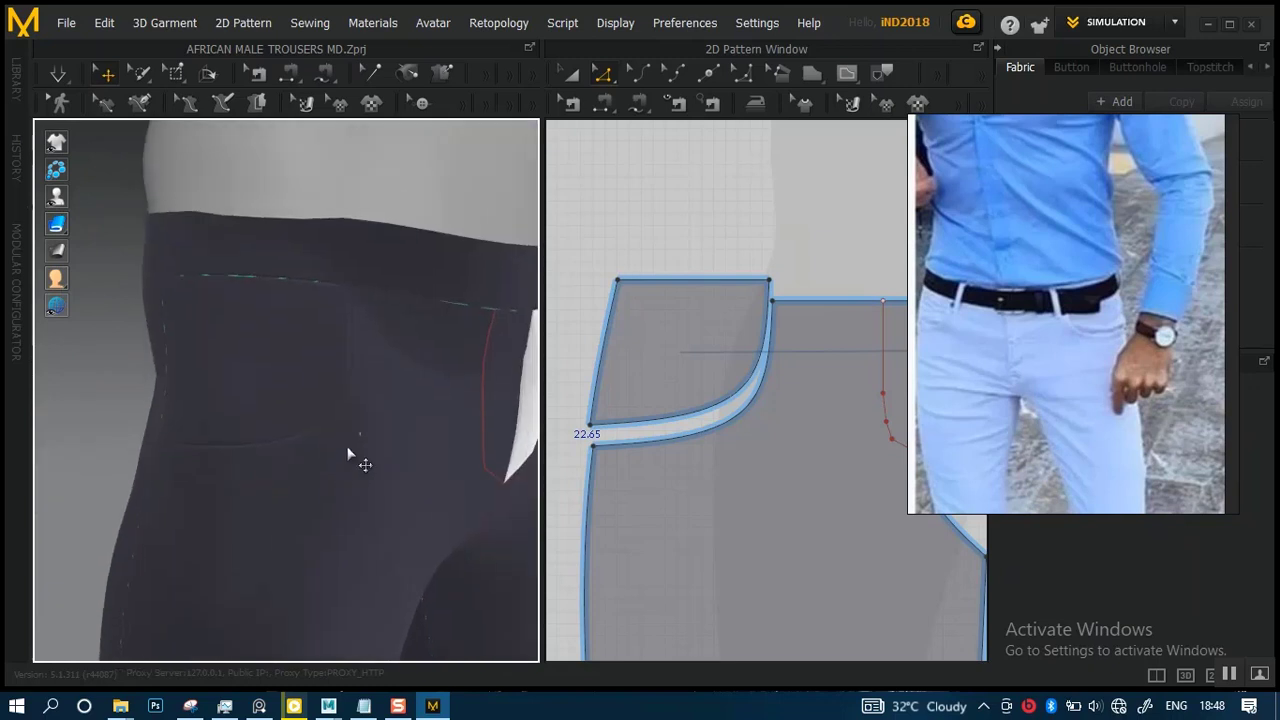
# - Move the cut pocket pieces outward, clear of the front trouser patterns
pyautogui.click(706, 366)
pyautogui.click(571, 76)
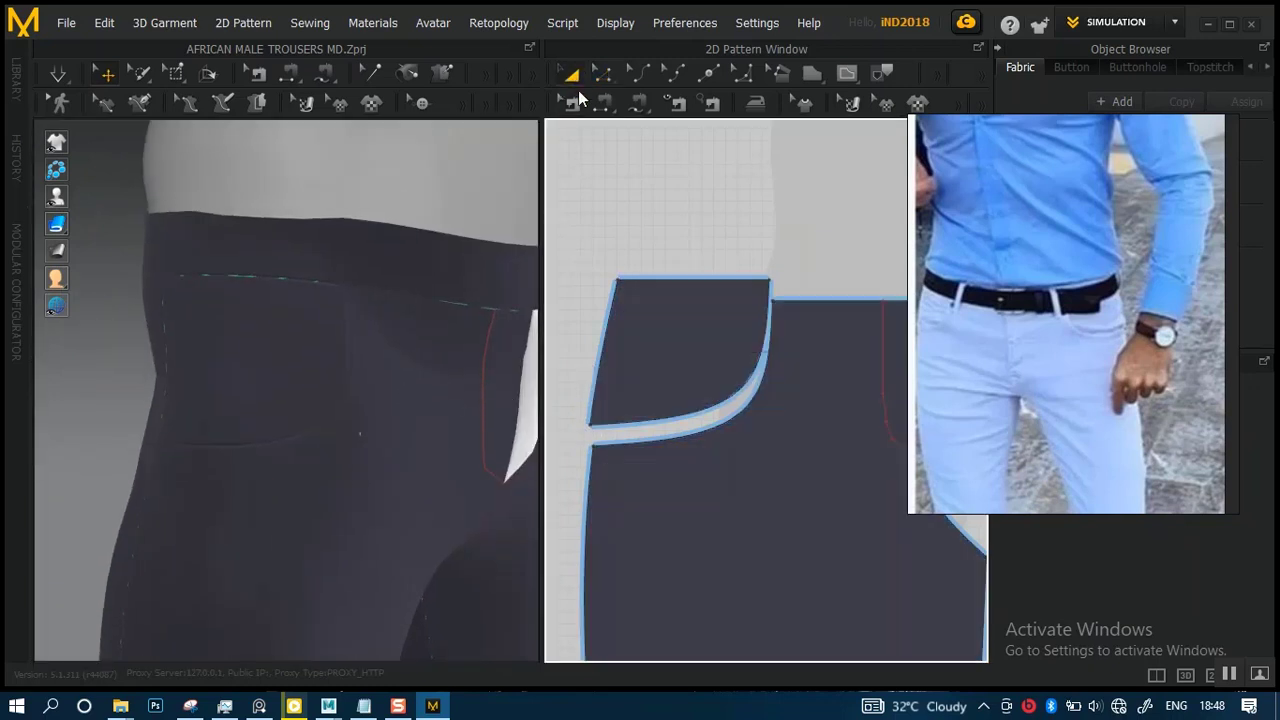
pyautogui.scroll(3, 750, 378)
pyautogui.moveTo(700, 291)
pyautogui.mouseDown(button='middle')
pyautogui.moveTo(670, 263)
pyautogui.moveTo(689, 294)
pyautogui.moveTo(617, 280)
pyautogui.moveTo(709, 294)
pyautogui.mouseUp(button='middle')
pyautogui.scroll(4, 742, 383)
pyautogui.click(712, 355)
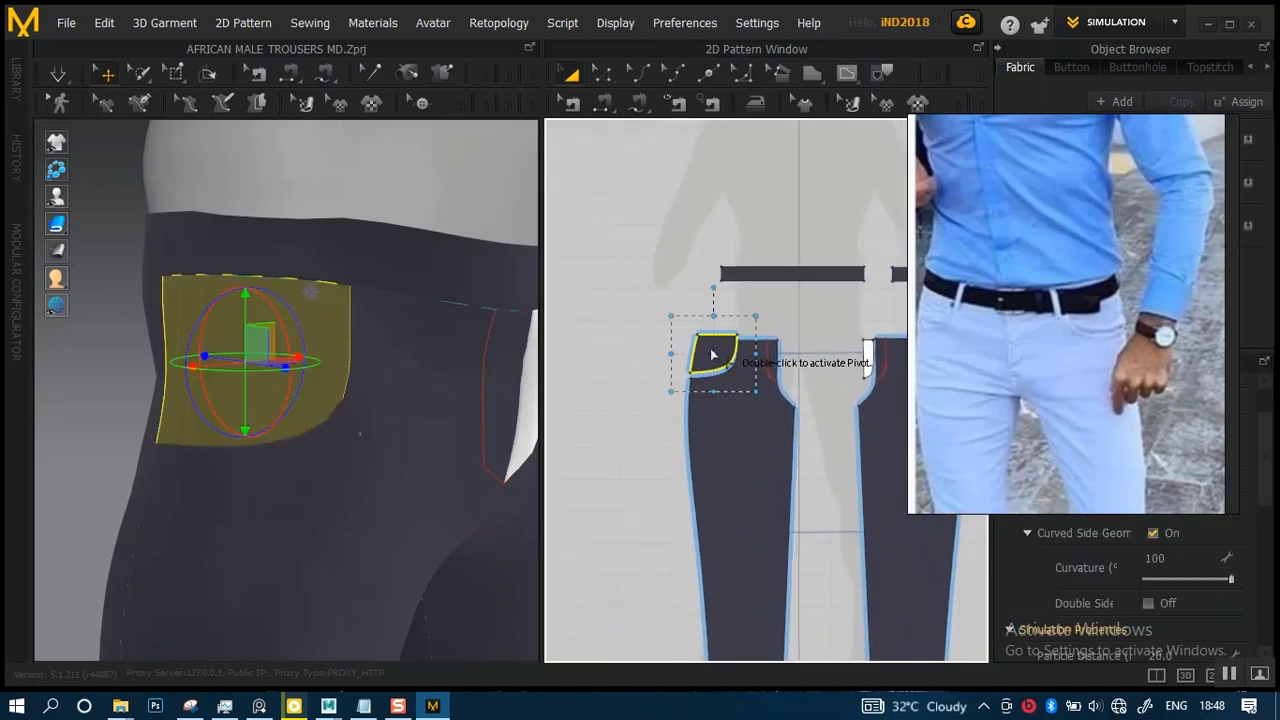
pyautogui.click(686, 280)
pyautogui.scroll(3, 690, 300)
pyautogui.moveTo(690, 335); pyautogui.dragTo(655, 333)
pyautogui.scroll(-3, 820, 374)
pyautogui.moveTo(814, 330); pyautogui.dragTo(590, 318, button='middle')
pyautogui.scroll(3, 760, 386)
pyautogui.moveTo(698, 300); pyautogui.dragTo(730, 300)
pyautogui.moveTo(730, 300); pyautogui.dragTo(753, 318, button='middle')
pyautogui.click(746, 345)
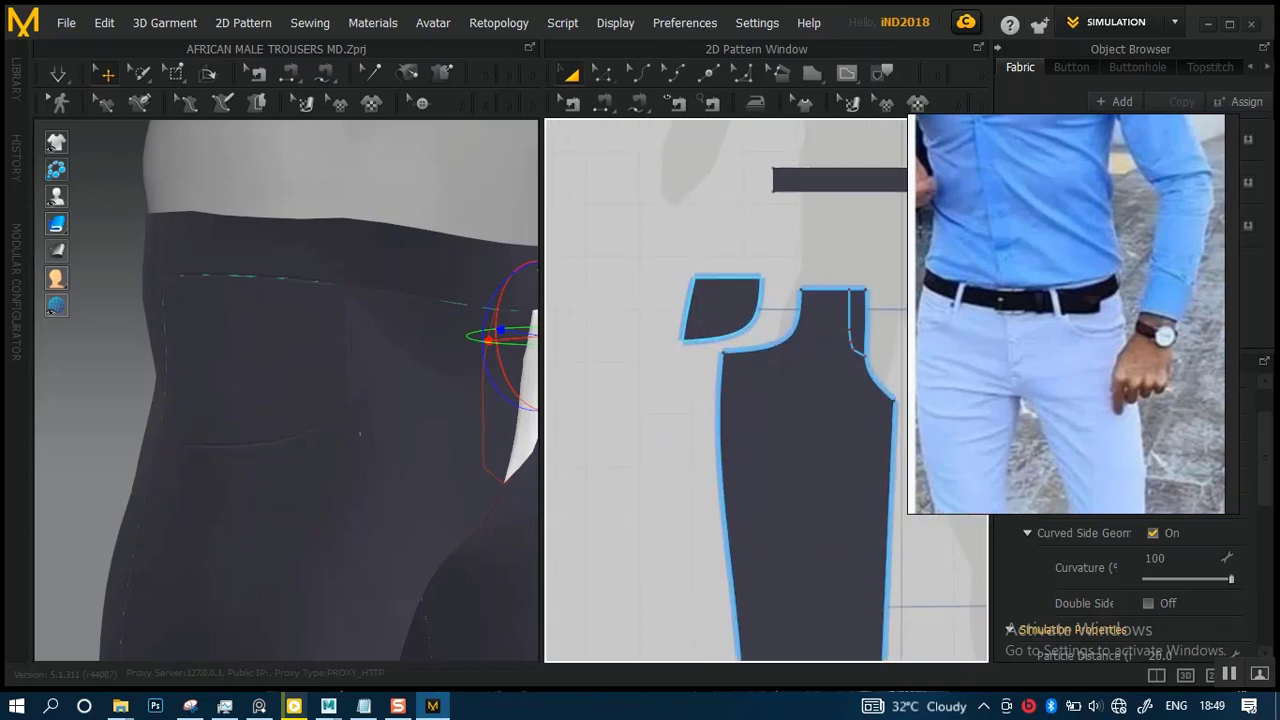
# - Check the seam pairing between the pocket piece's curved edge and the front pattern's opening edge
pyautogui.scroll(6, 735, 345)
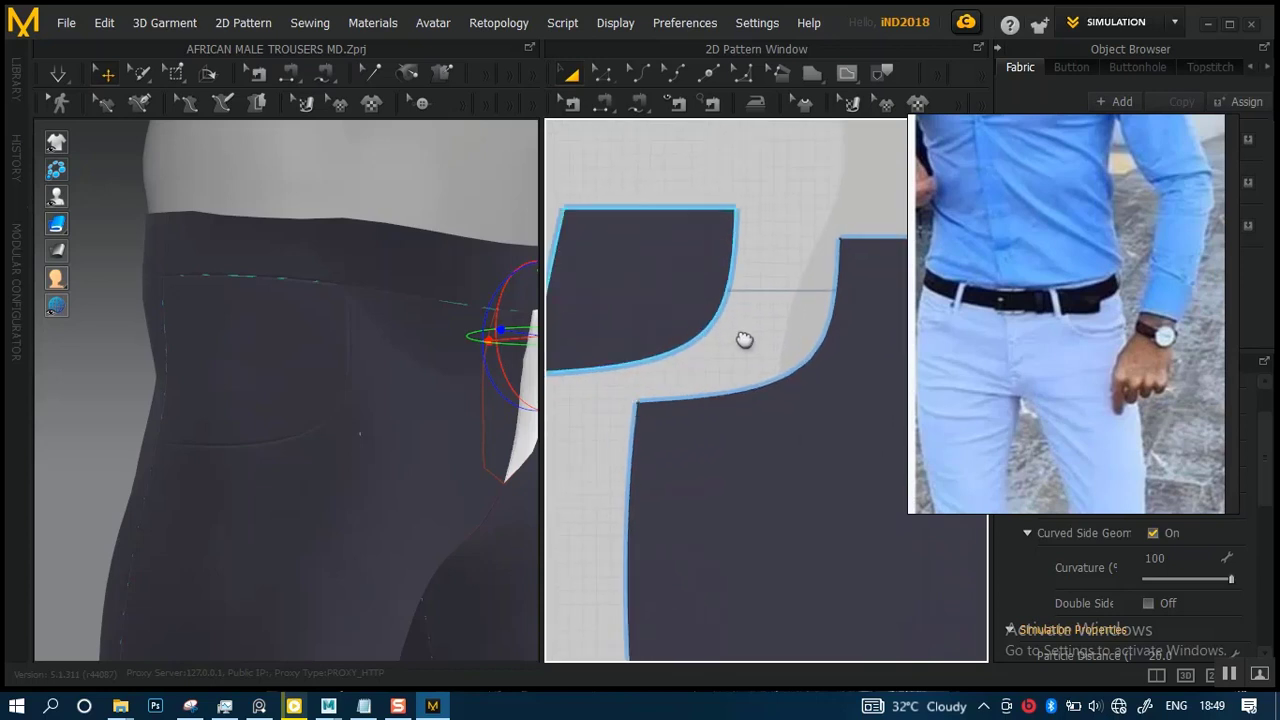
pyautogui.scroll(-2, 744, 340)
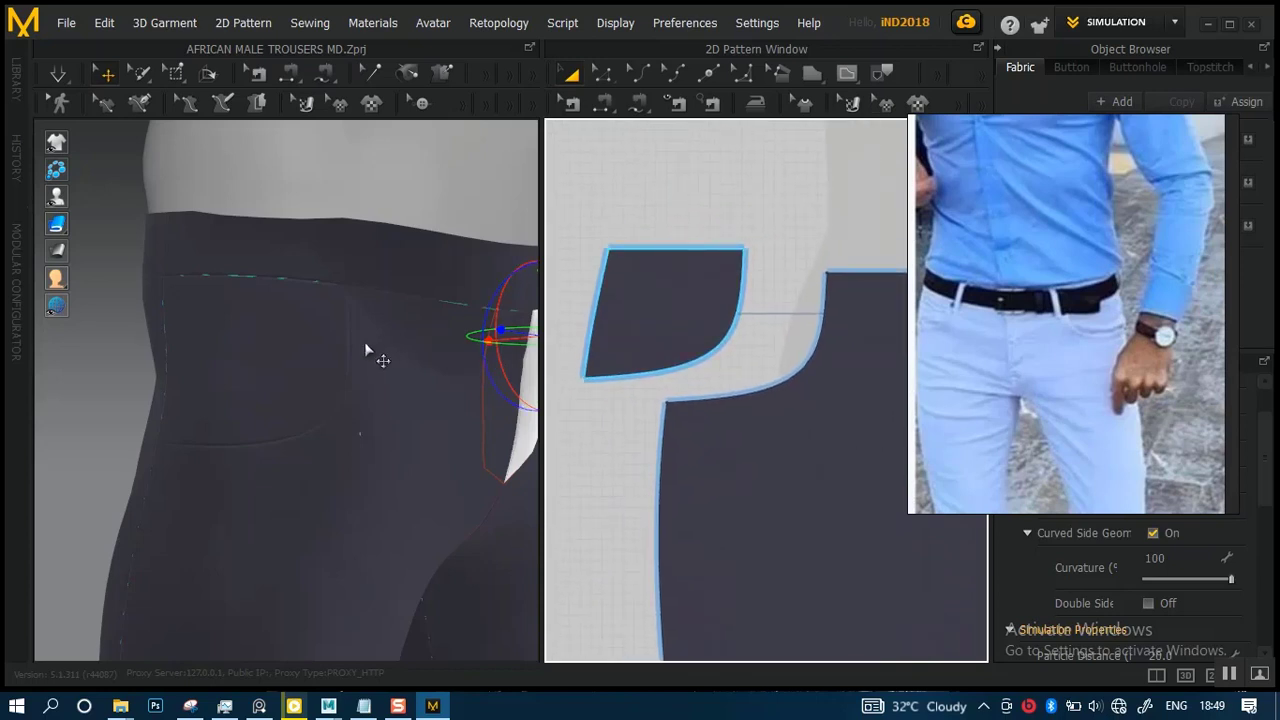
pyautogui.click(571, 103)
pyautogui.click(735, 325)
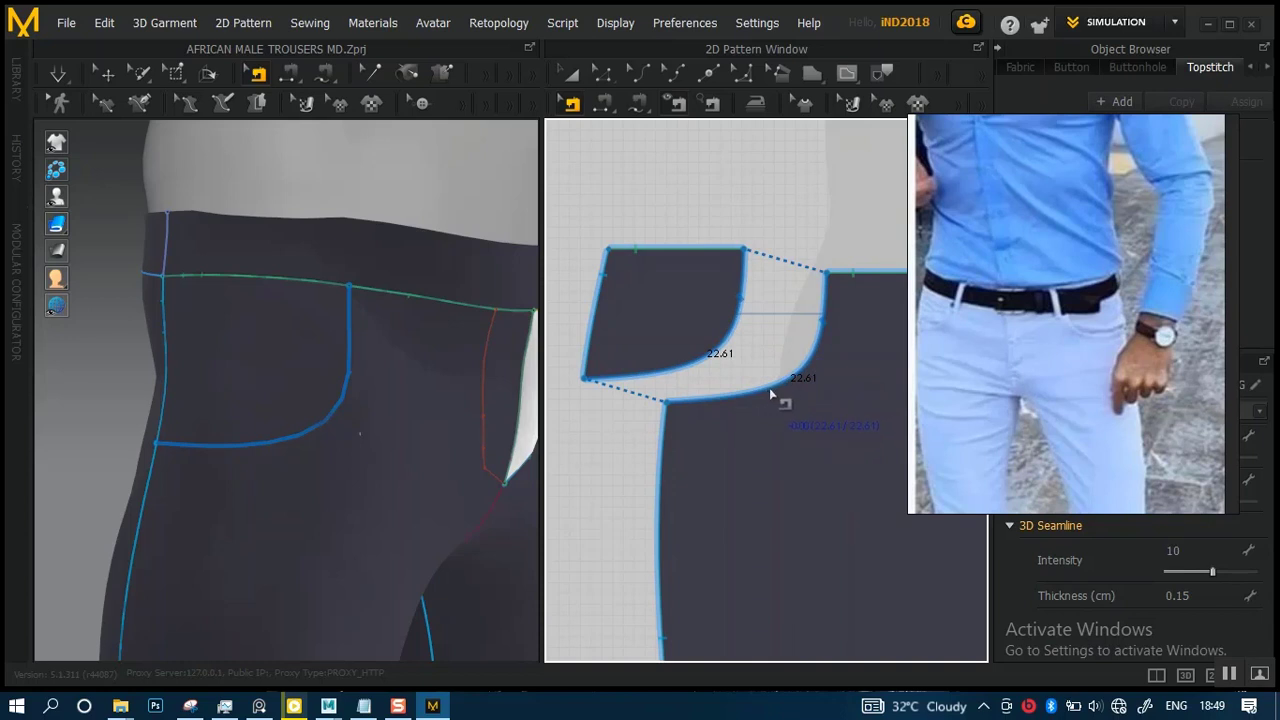
# - Assign FABRIC 2 to both cut pocket pieces and inspect them on the 3D trousers
pyautogui.scroll(-5, 760, 366)
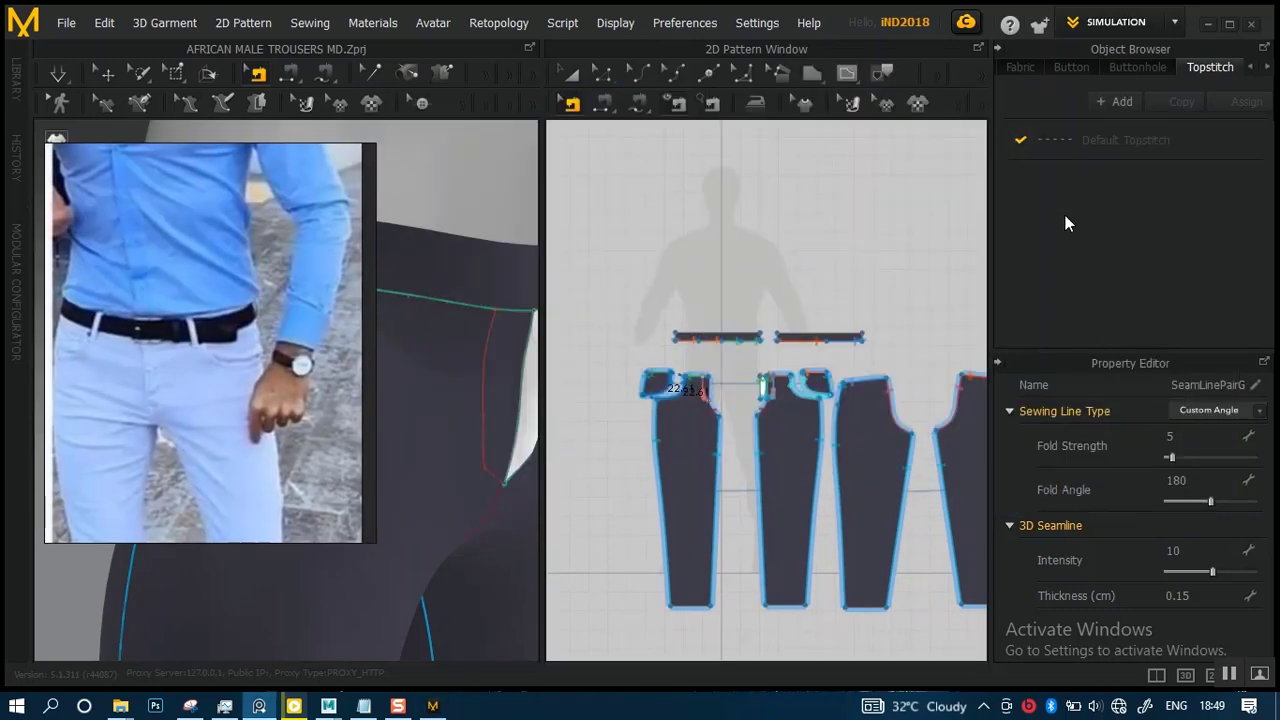
pyautogui.click(572, 74)
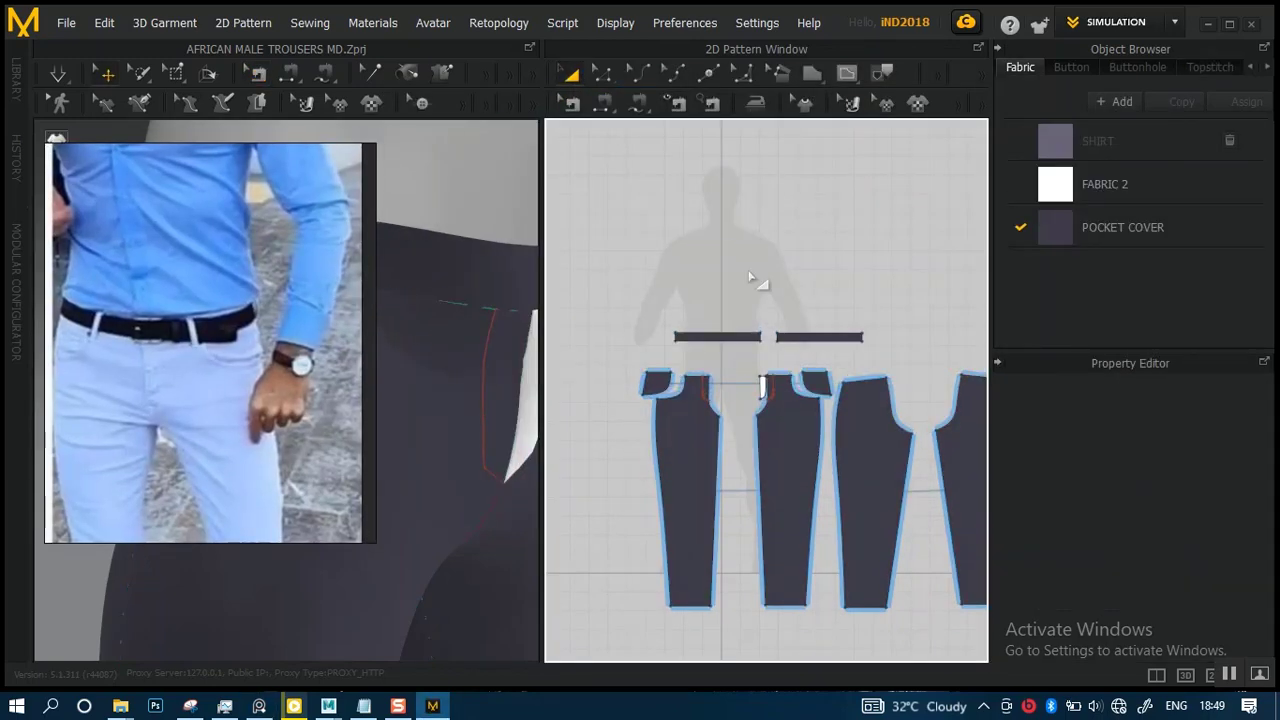
pyautogui.click(660, 372)
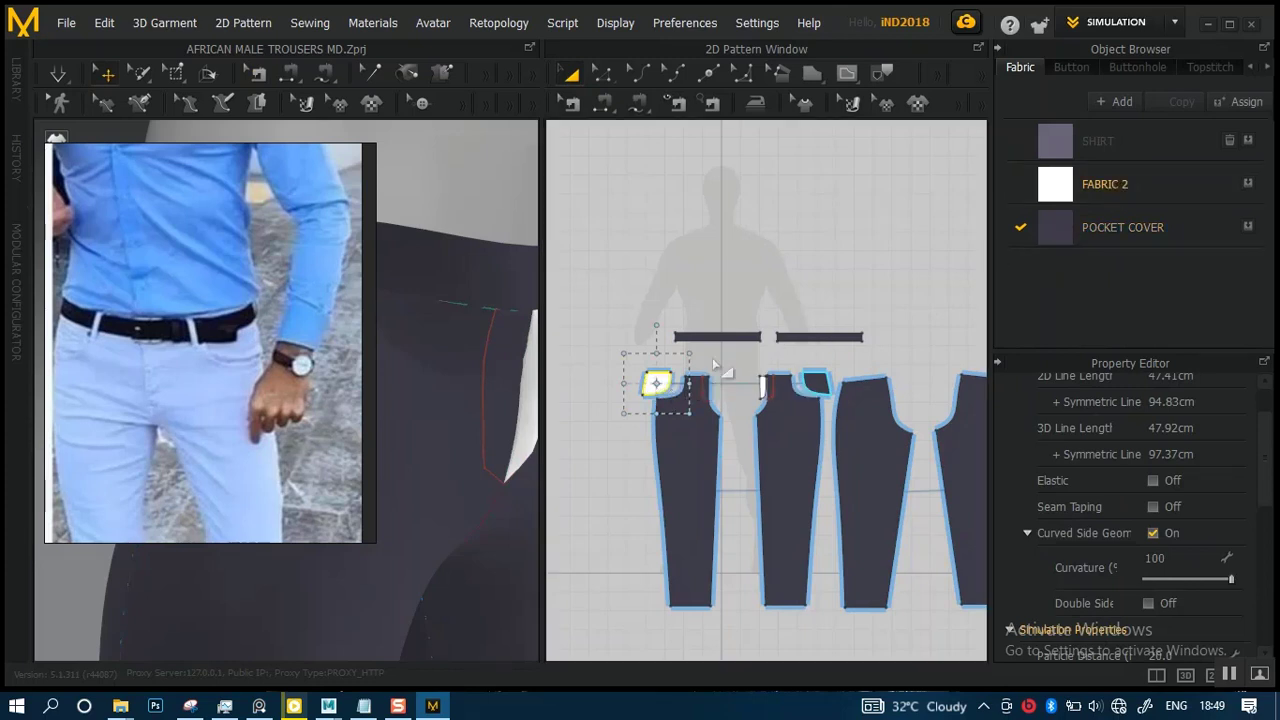
pyautogui.click(818, 381)
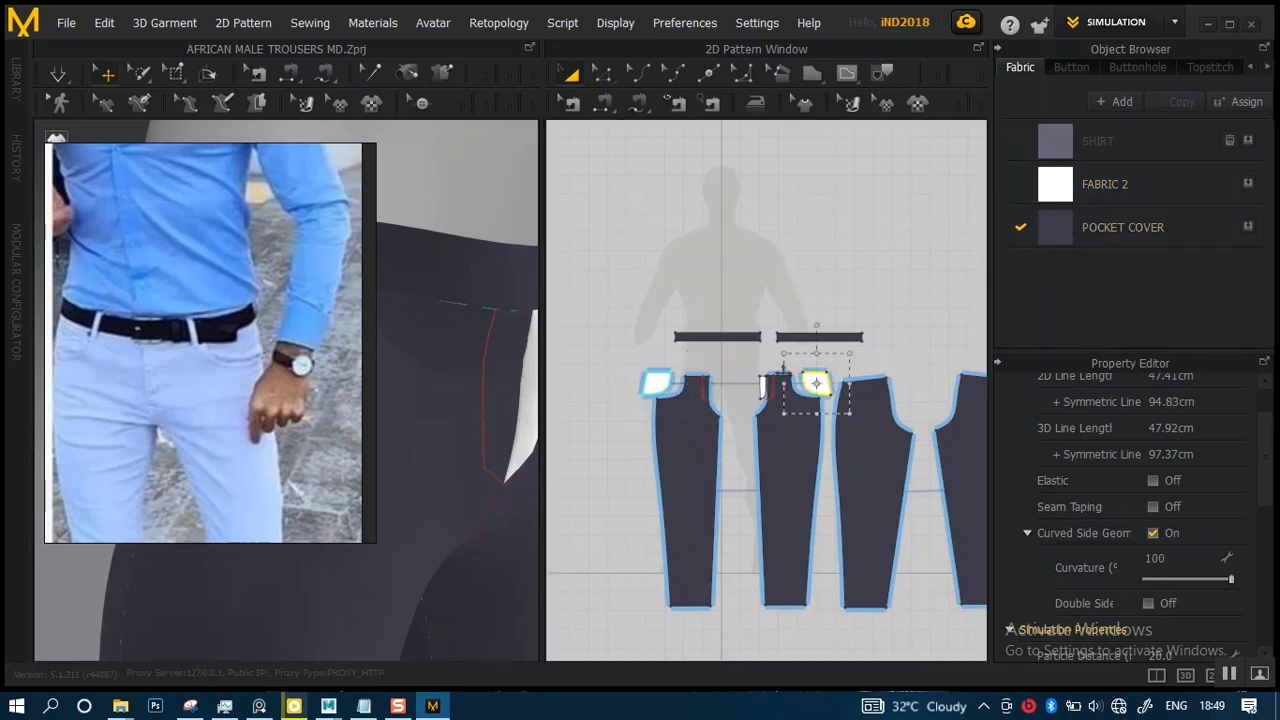
pyautogui.scroll(5, 834, 386)
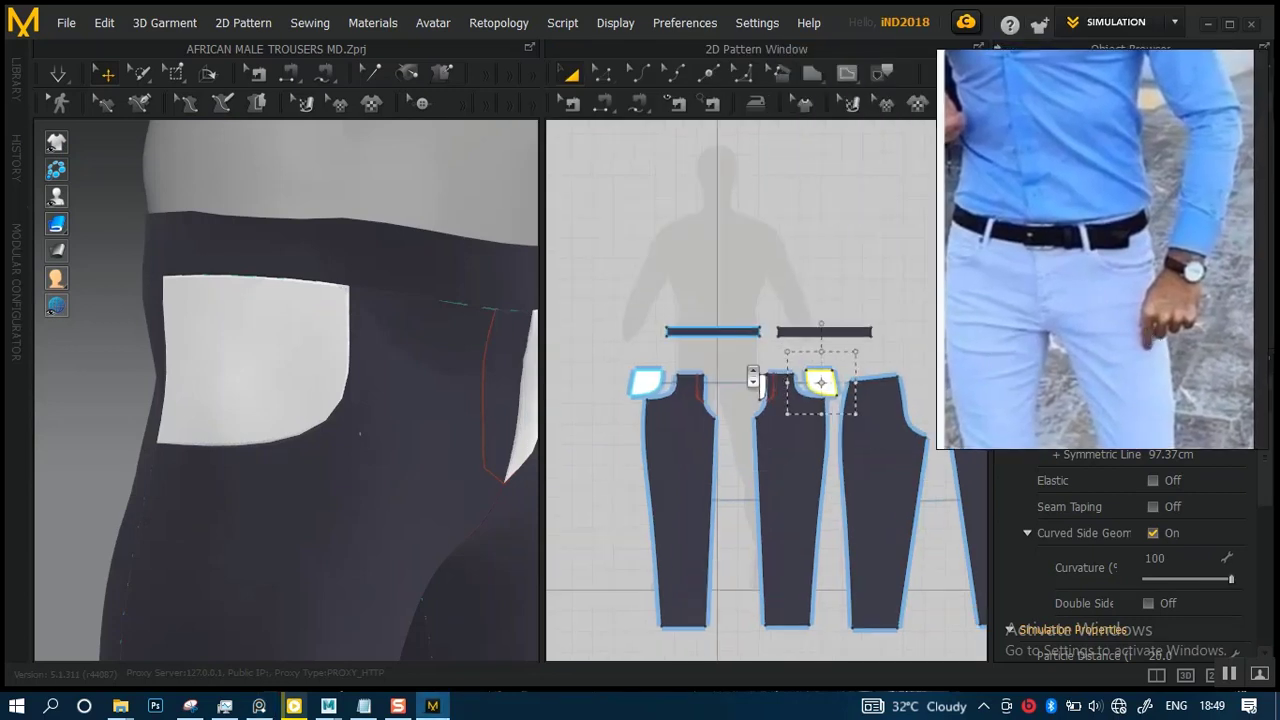
pyautogui.scroll(4, 729, 420)
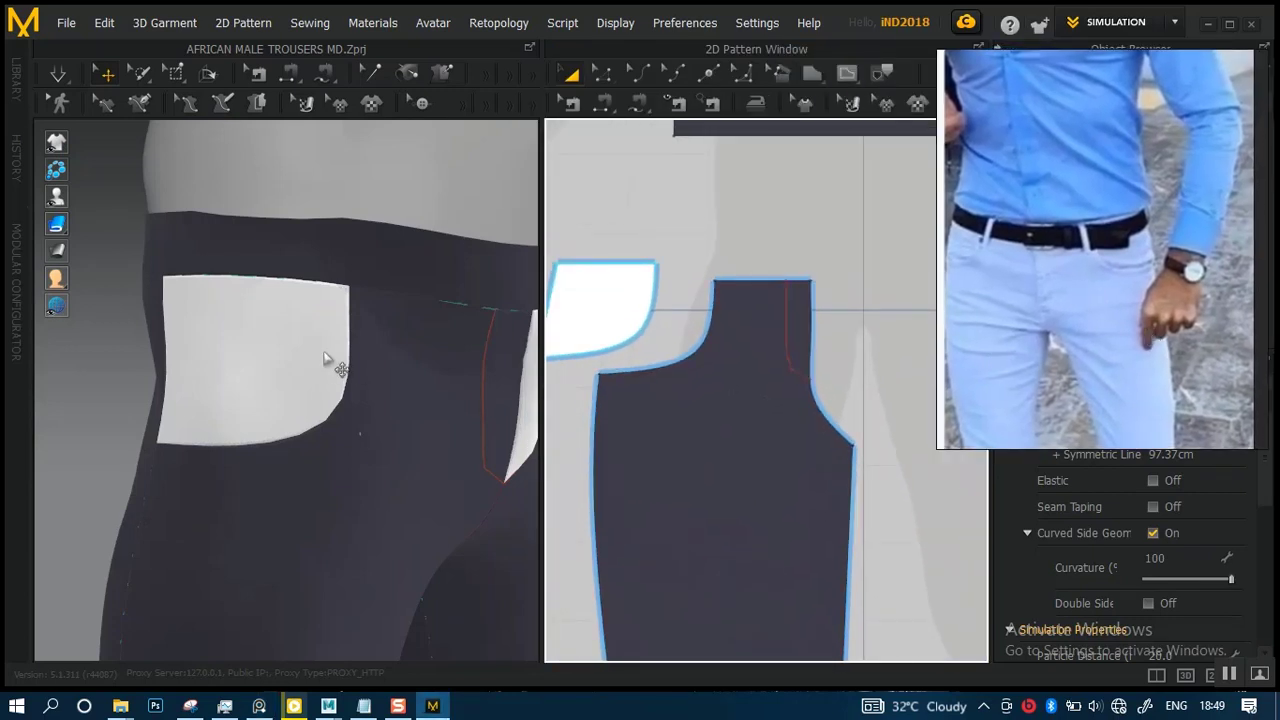
pyautogui.scroll(-2, 322, 340)
pyautogui.moveTo(395, 349); pyautogui.dragTo(354, 366, button='right')
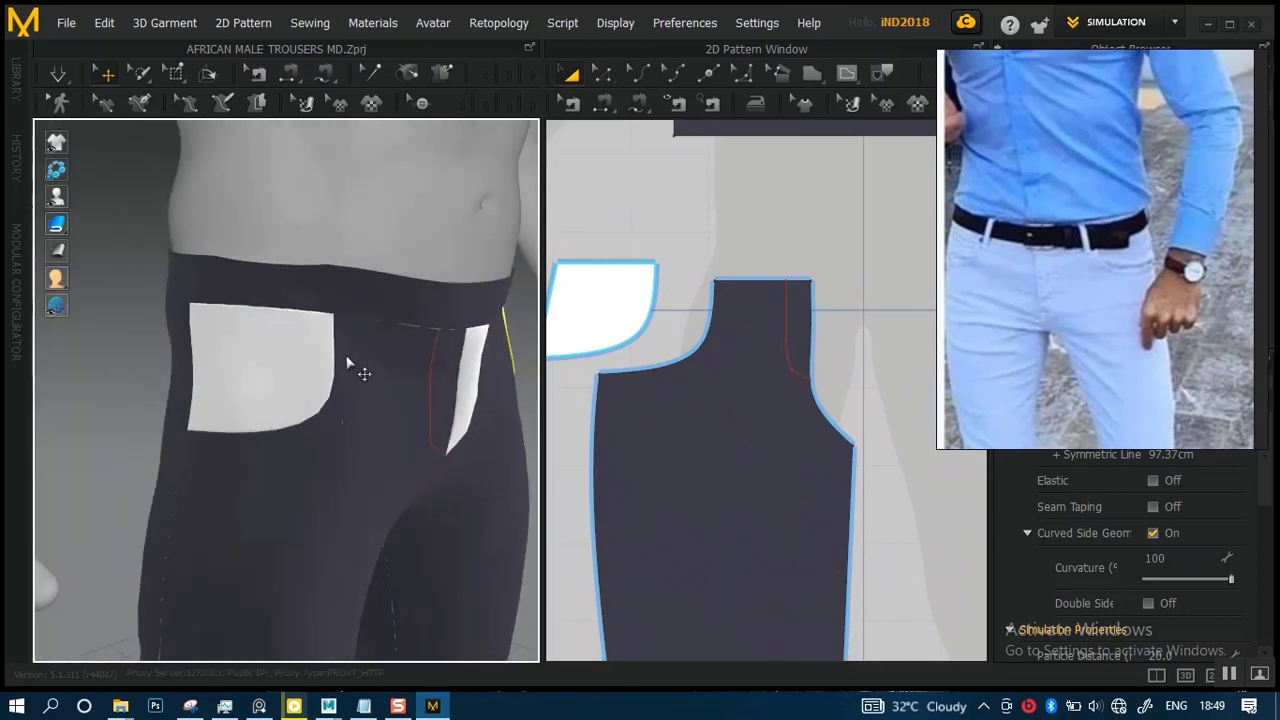
# - Delete the sewing between the pocket piece's curved edge and the front trouser pattern
pyautogui.scroll(4, 723, 360)
pyautogui.scroll(2, 770, 345)
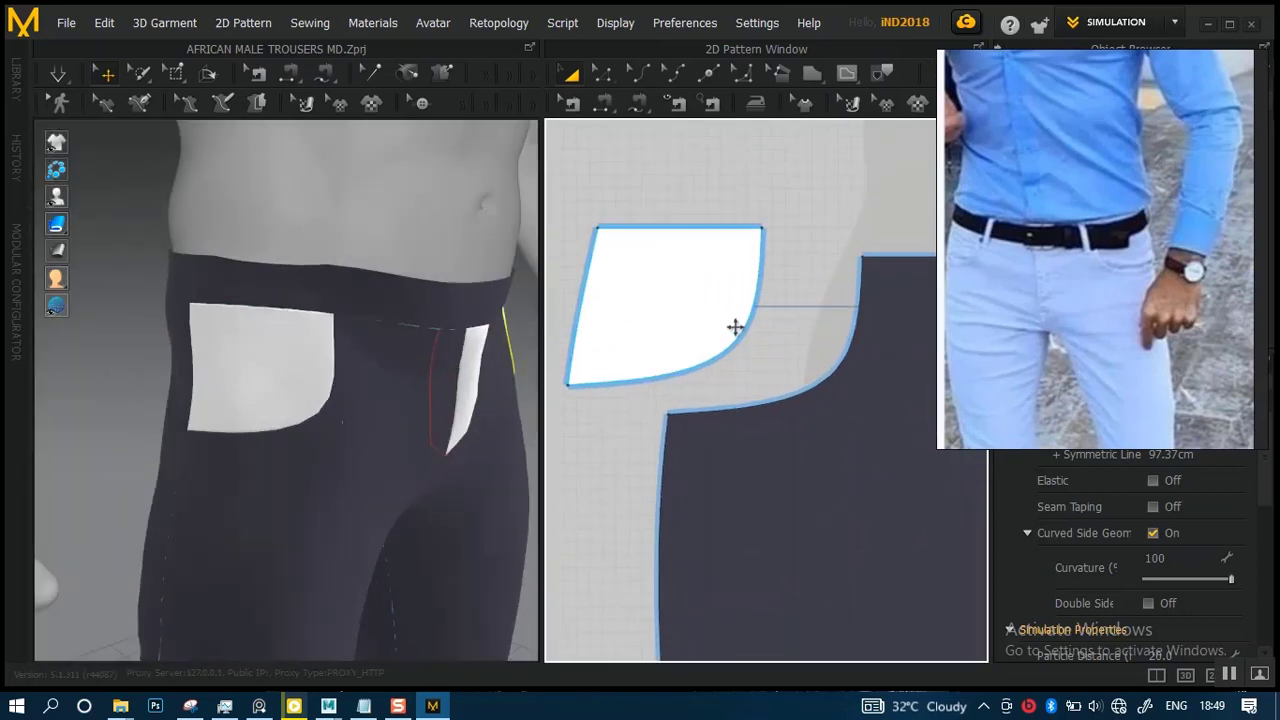
pyautogui.click(740, 338)
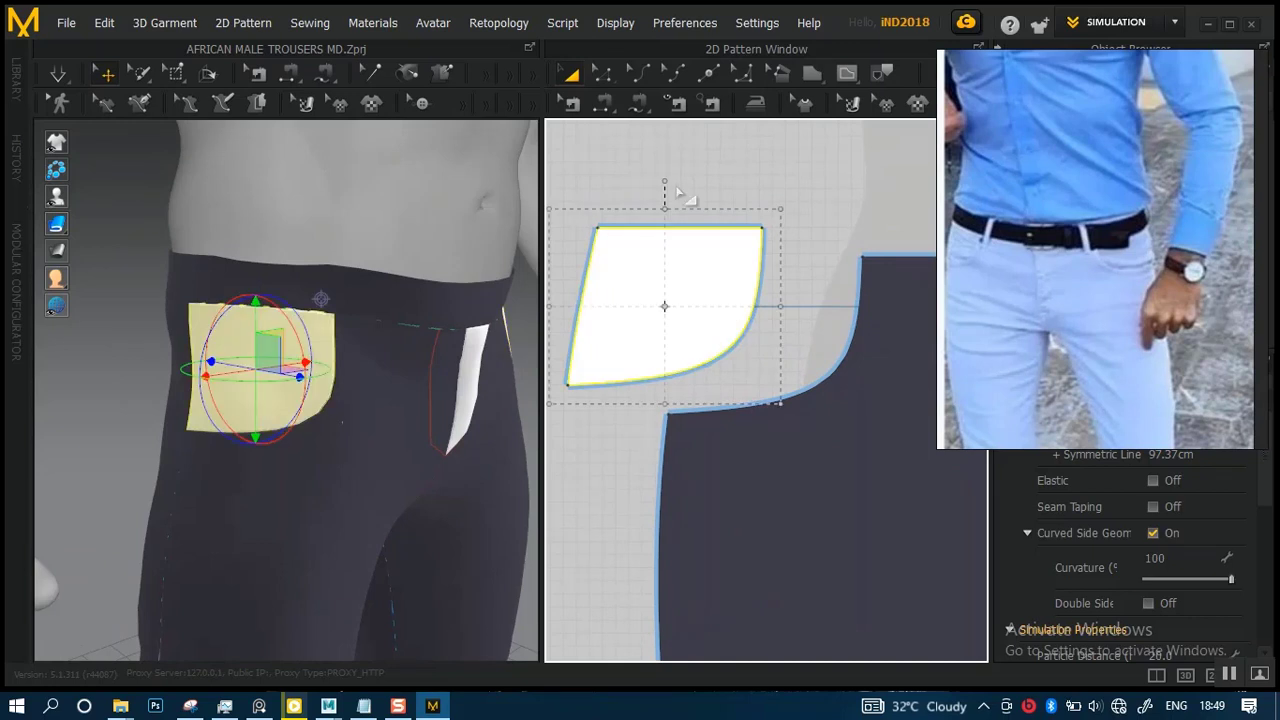
pyautogui.click(570, 103)
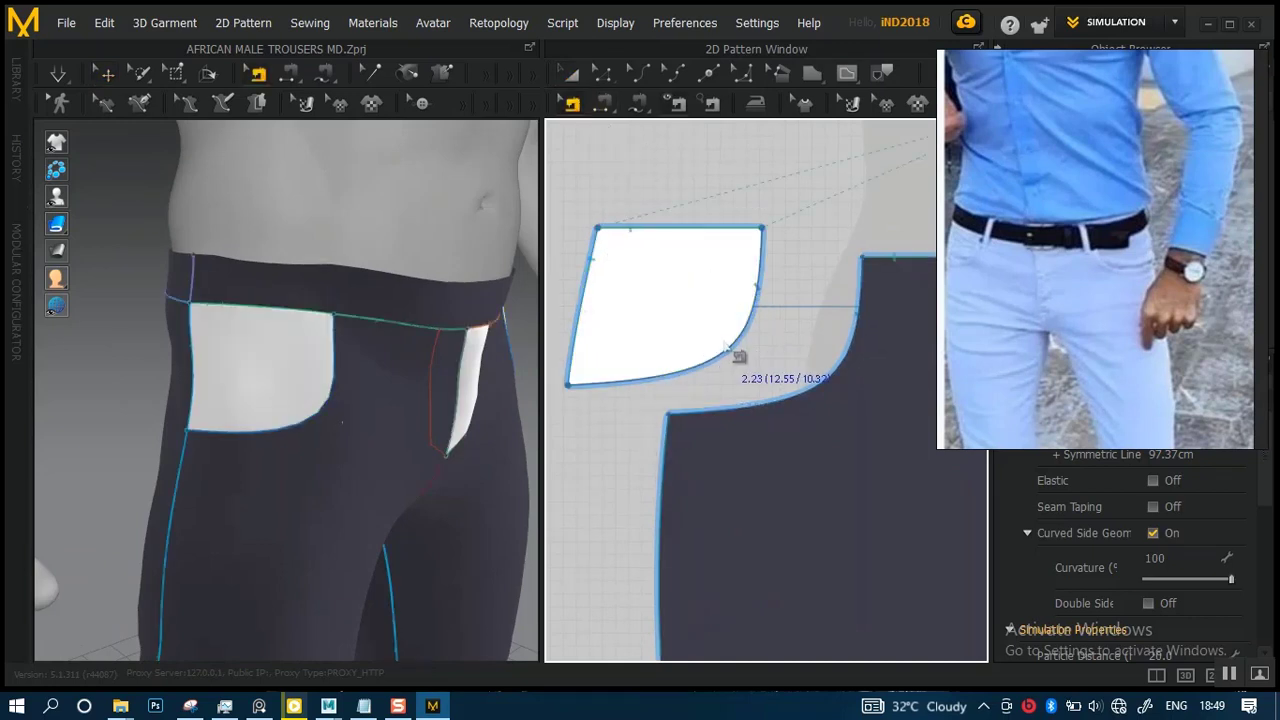
pyautogui.click(743, 357)
pyautogui.rightClick(738, 352)
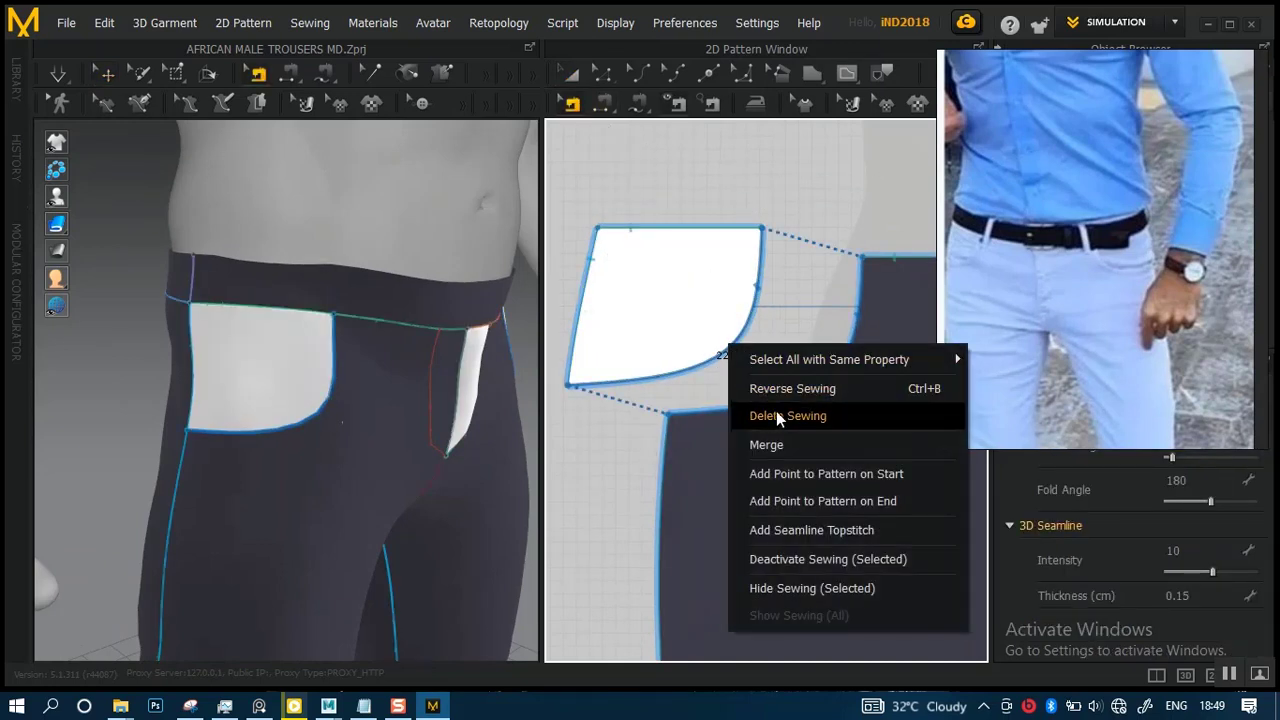
pyautogui.click(785, 416)
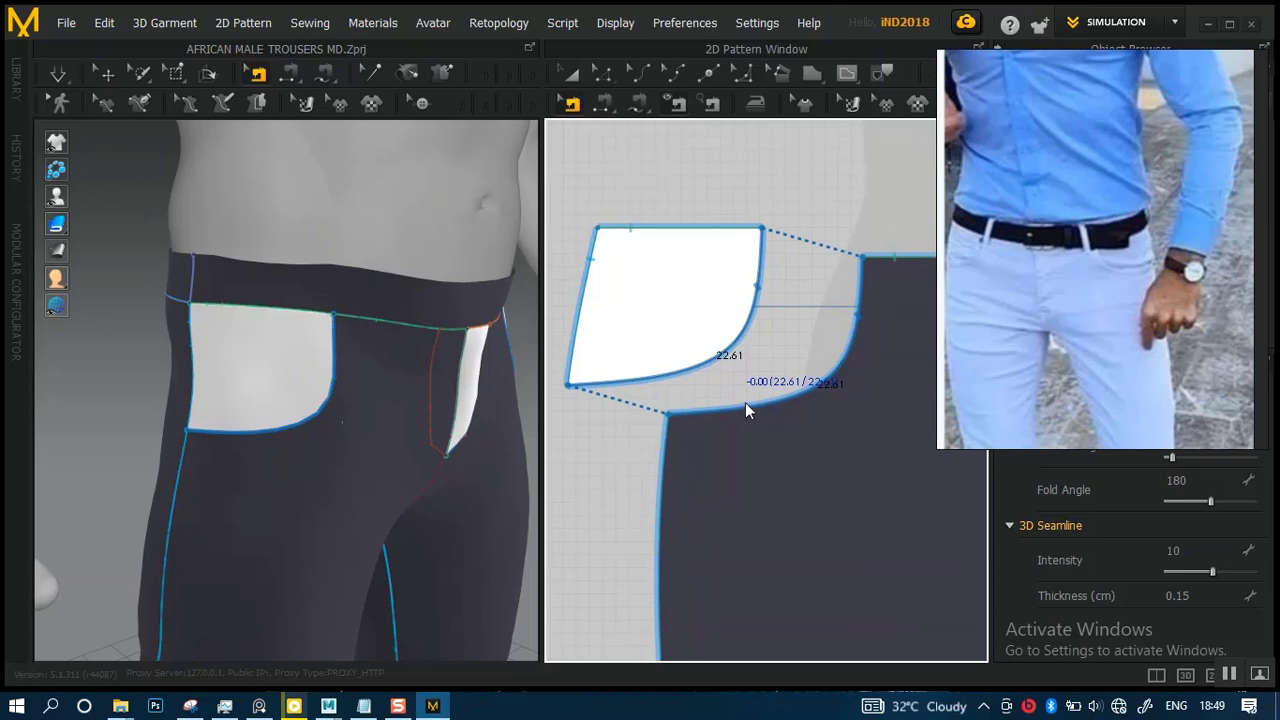
pyautogui.click(600, 415)
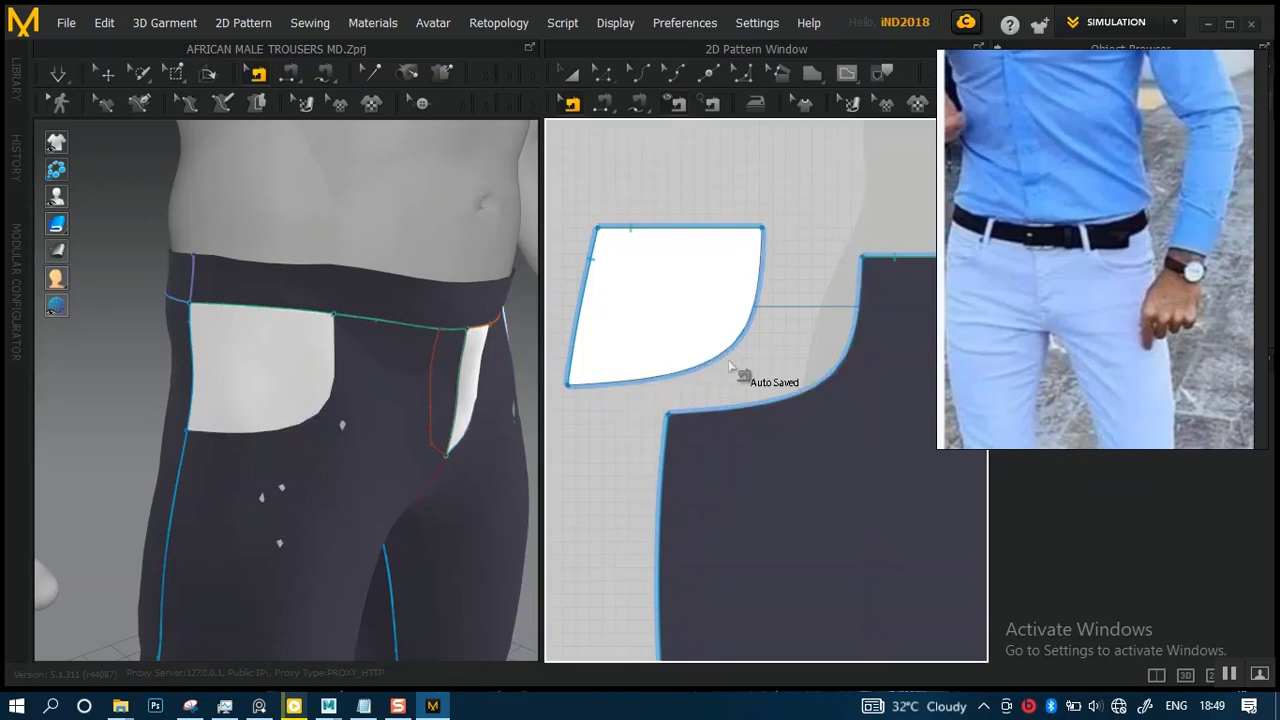
# - Examine the curved edges of the pocket pieces and front trouser patterns in the 2D layout
pyautogui.scroll(-3, 788, 397)
pyautogui.moveTo(800, 355); pyautogui.dragTo(583, 320, button='middle')
pyautogui.moveTo(715, 351); pyautogui.dragTo(972, 352, button='middle')
pyautogui.scroll(3, 740, 343)
pyautogui.scroll(-1, 717, 376)
pyautogui.scroll(2, 770, 398)
pyautogui.scroll(2, 770, 398)
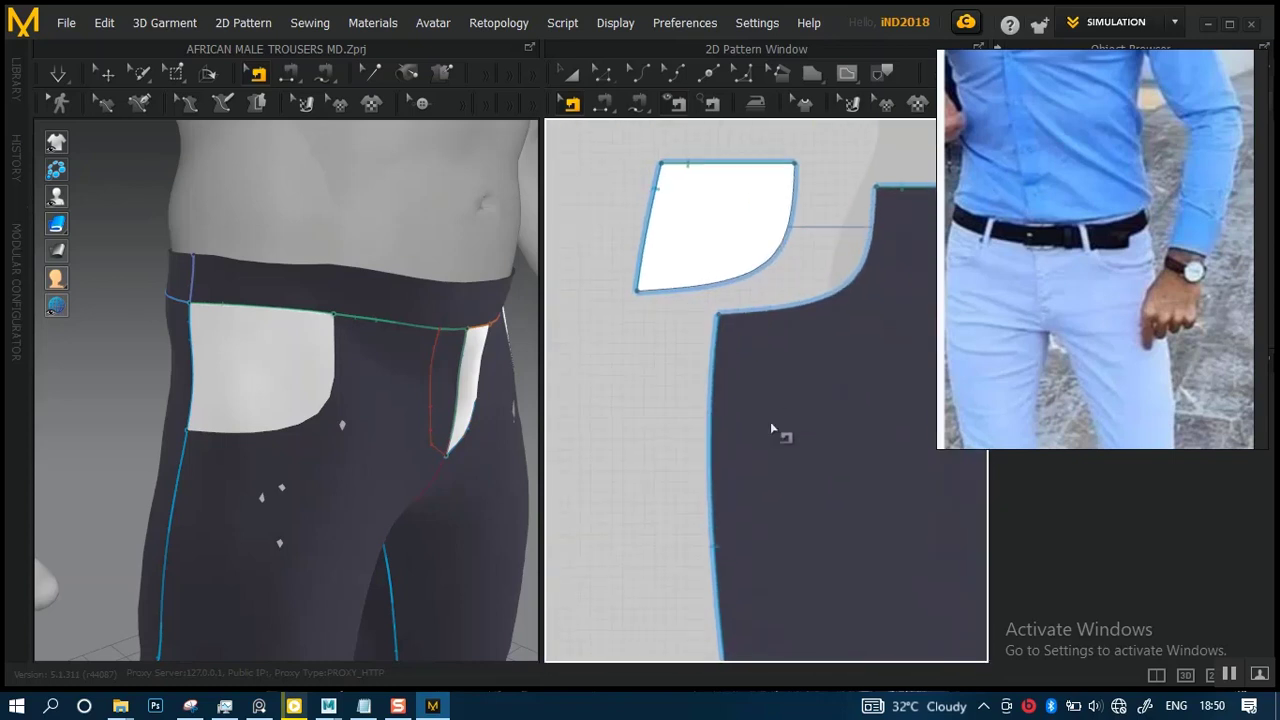
pyautogui.moveTo(770, 421); pyautogui.dragTo(690, 483, button='middle')
pyautogui.scroll(1, 750, 382)
pyautogui.moveTo(737, 344); pyautogui.dragTo(781, 442, button='middle')
pyautogui.scroll(2, 744, 400)
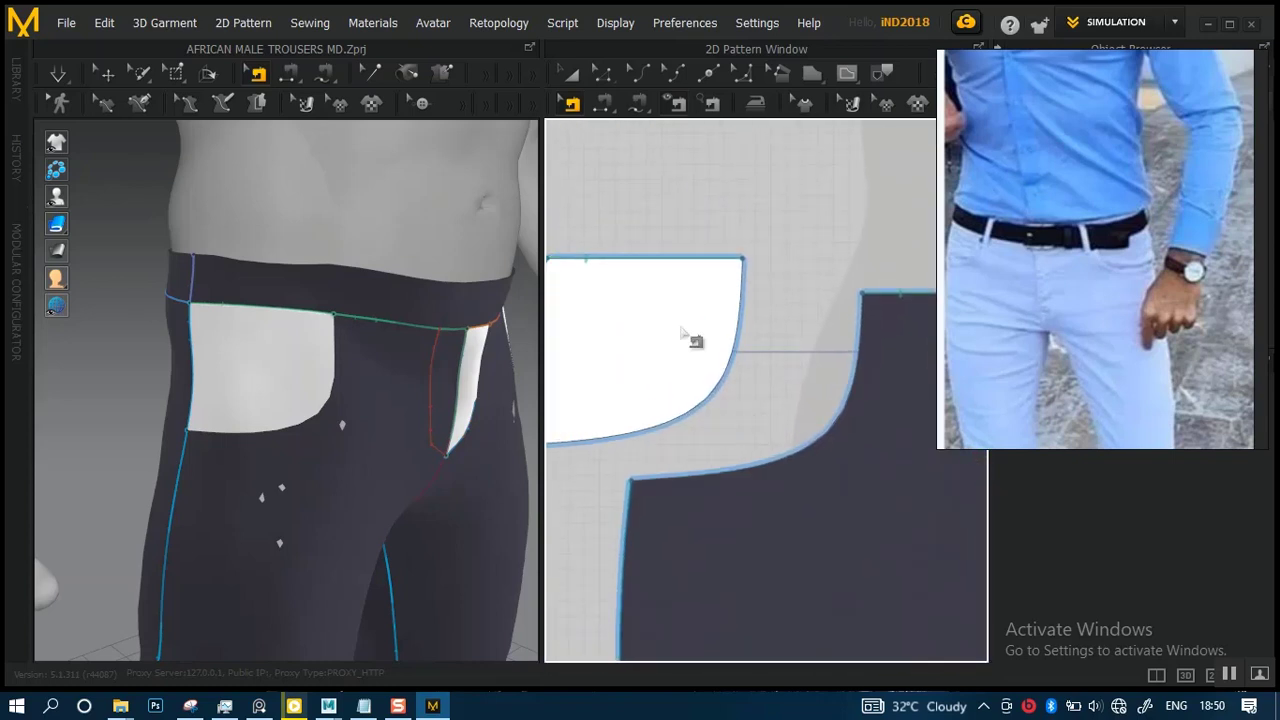
pyautogui.scroll(-3, 705, 316)
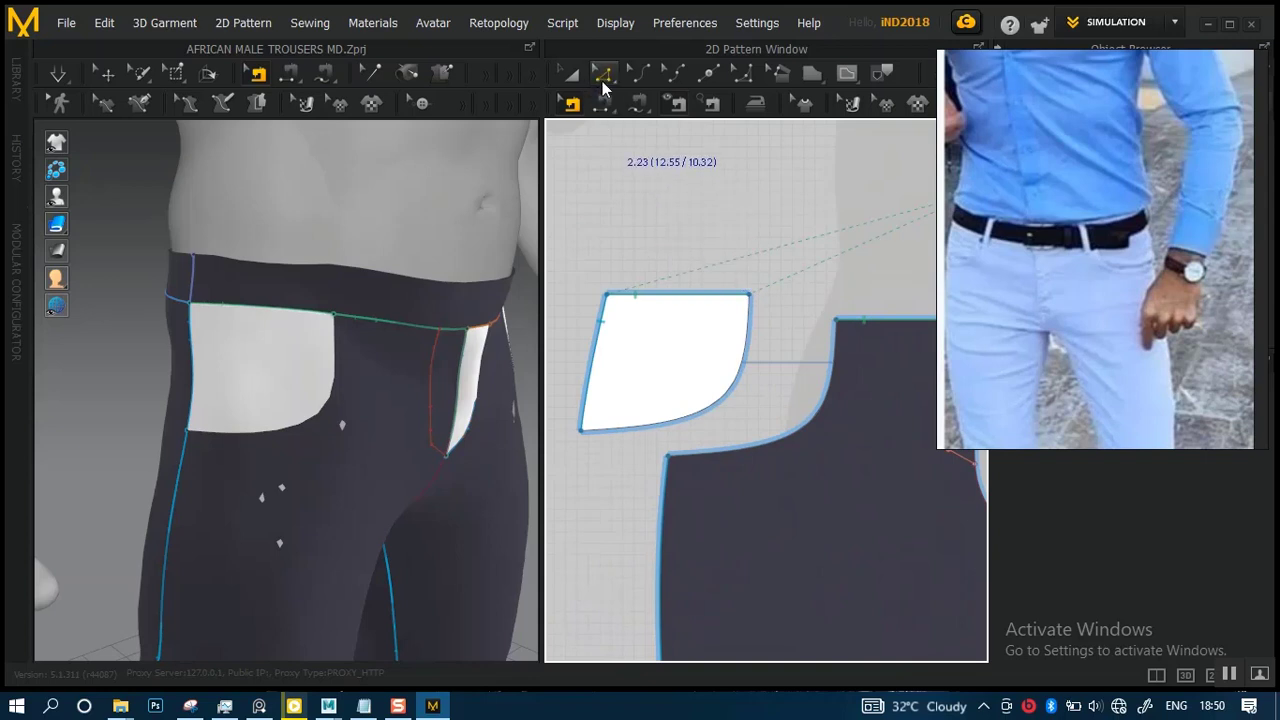
# - Reshape the pocket piece's curved edge outward with Edit Curvature to a length of about 28.1 cm
pyautogui.click(604, 75)
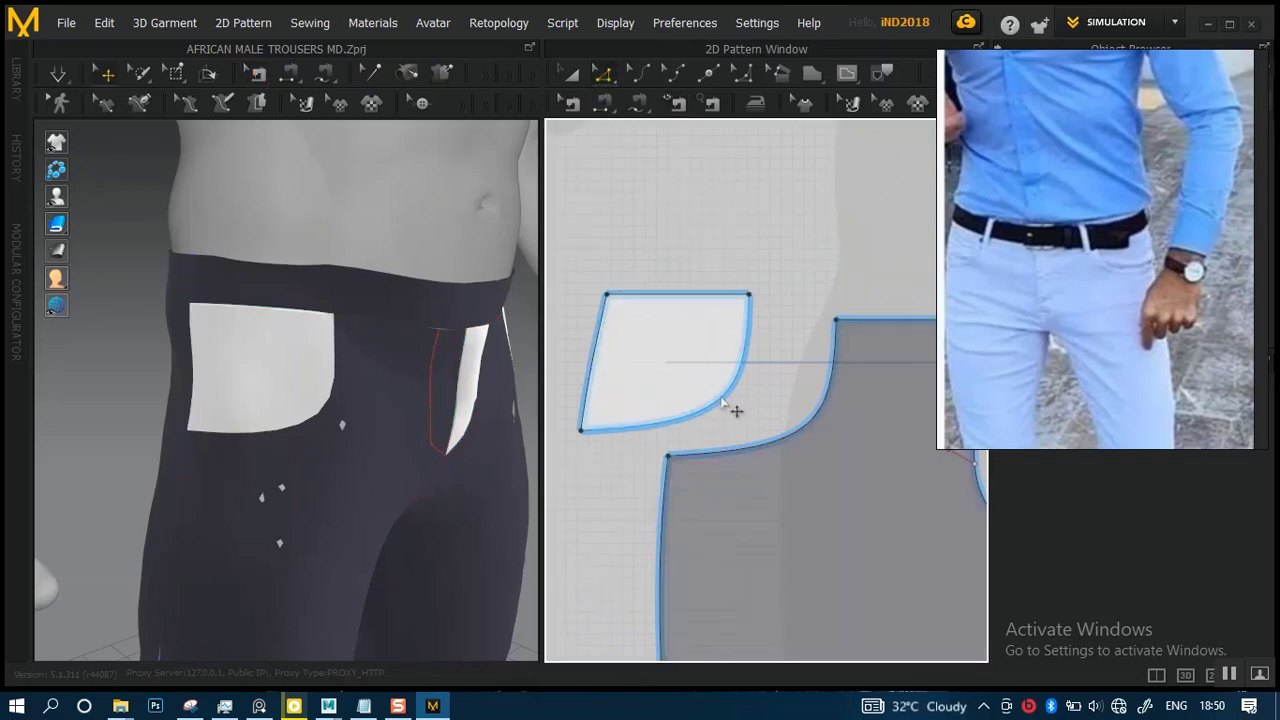
pyautogui.click(730, 402)
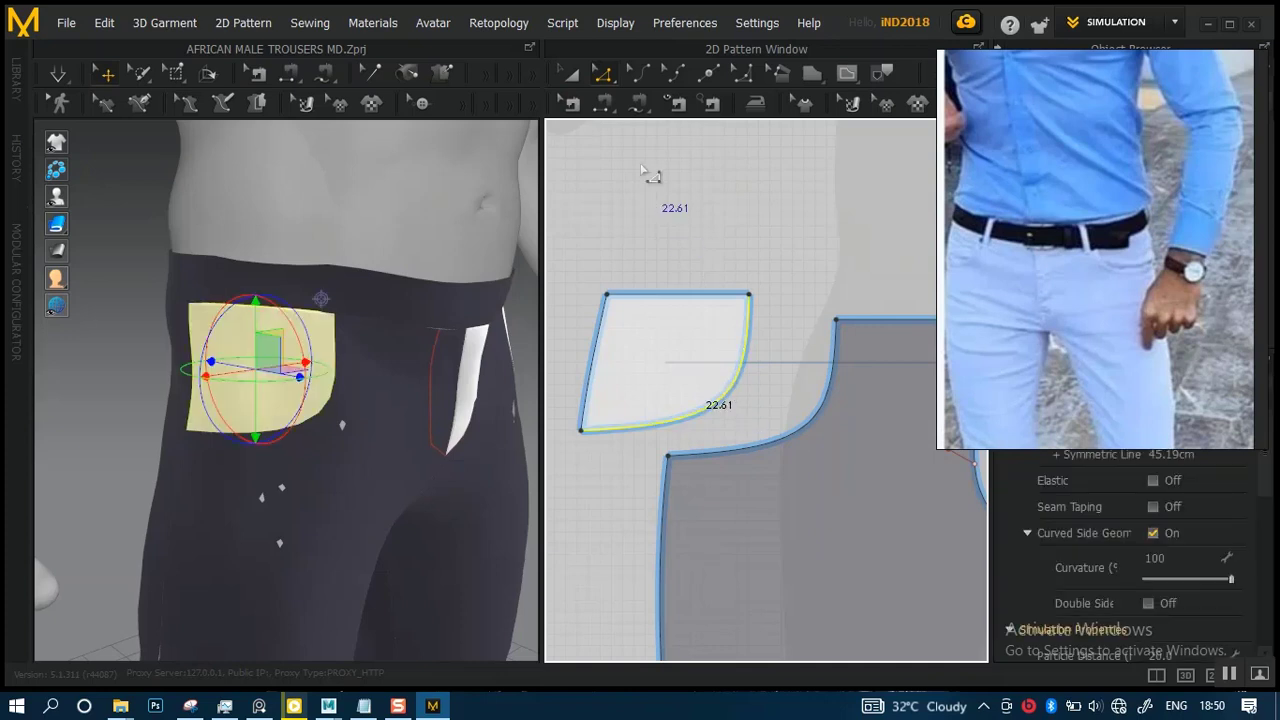
pyautogui.click(639, 75)
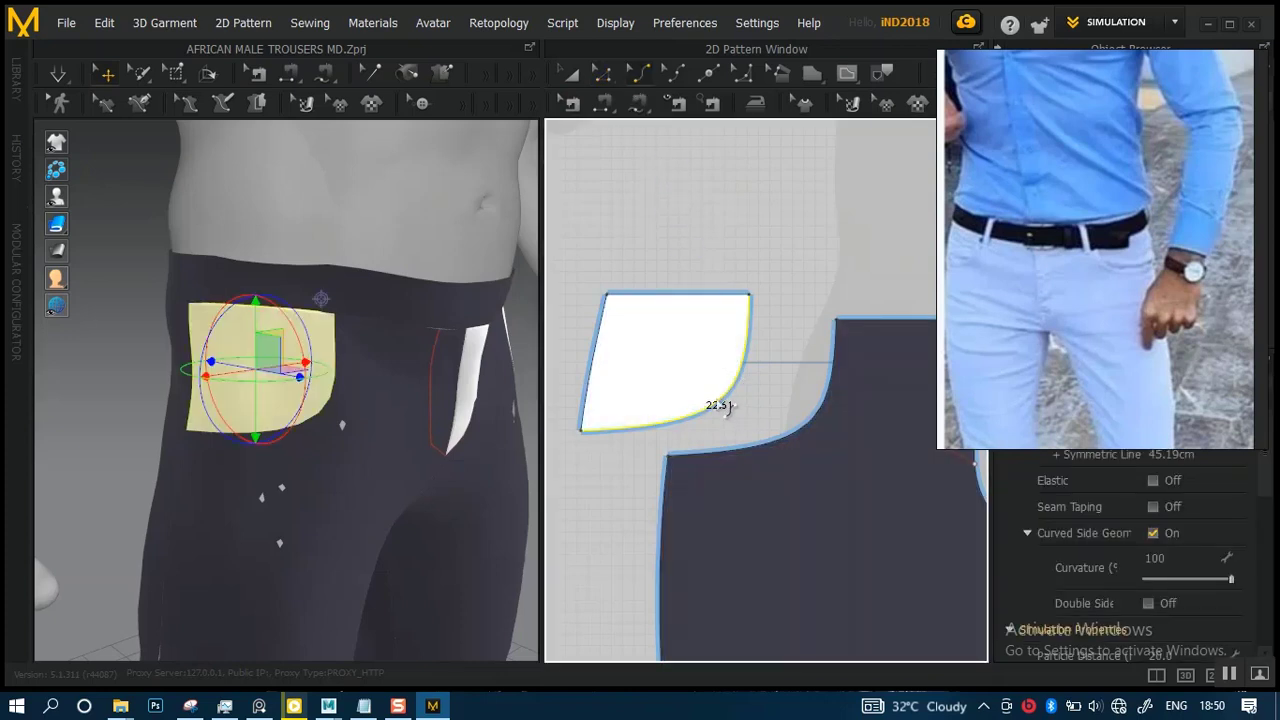
pyautogui.moveTo(727, 410); pyautogui.dragTo(737, 463)
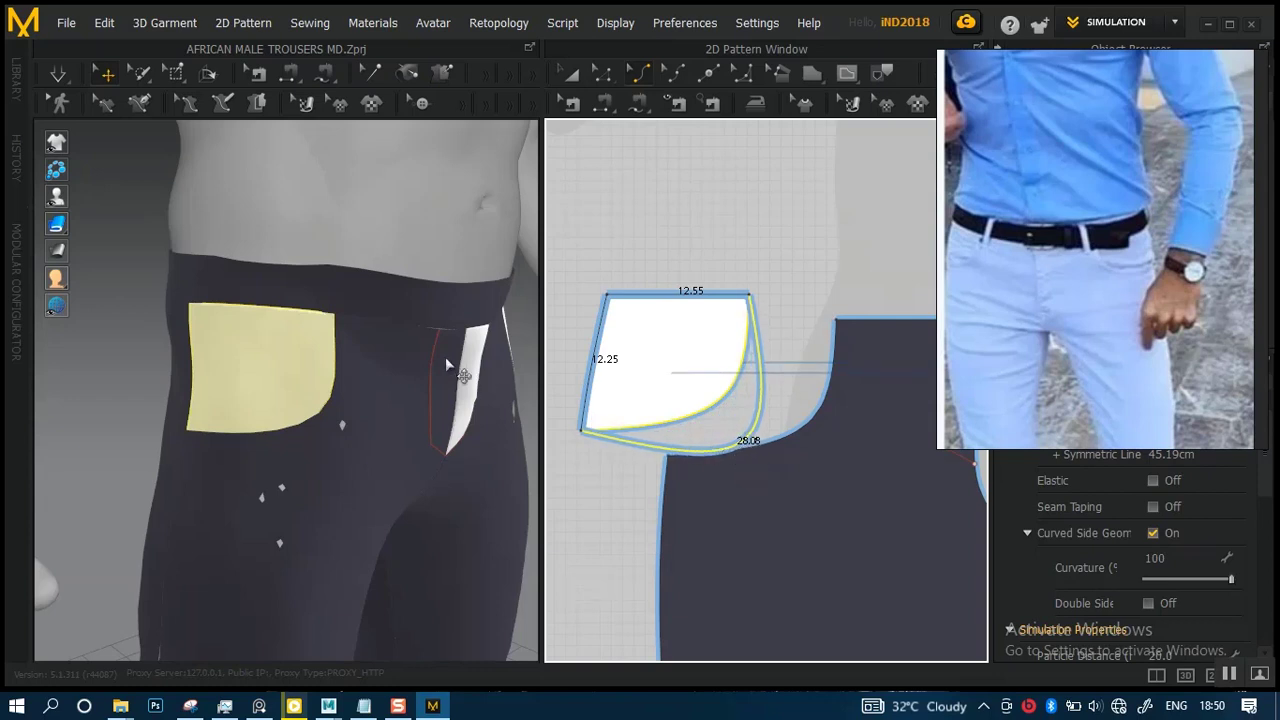
pyautogui.moveTo(364, 388); pyautogui.dragTo(472, 393, button='right')
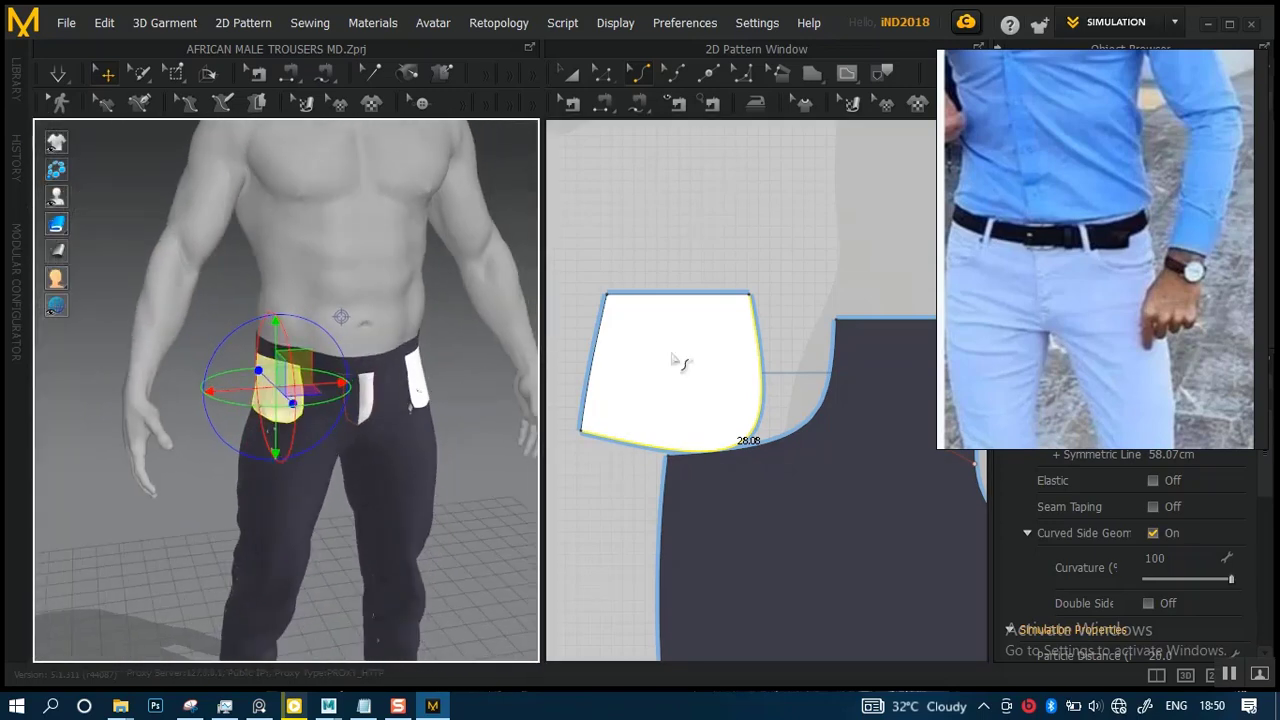
# - Move both front trouser patterns and the fly piece forward, away from the pocket pieces, in 3D
pyautogui.scroll(-5, 676, 362)
pyautogui.press('a')
pyautogui.scroll(-1, 745, 350)
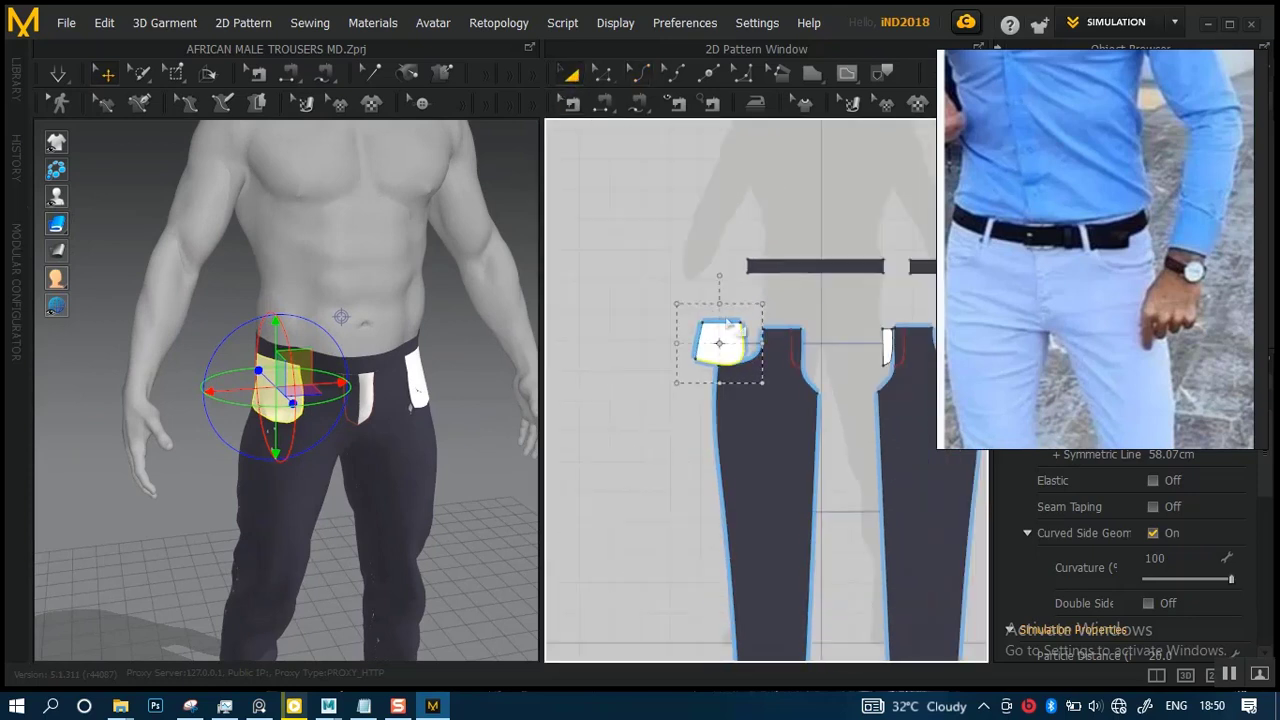
pyautogui.moveTo(725, 326); pyautogui.dragTo(654, 269, button='right')
pyautogui.click(700, 420)
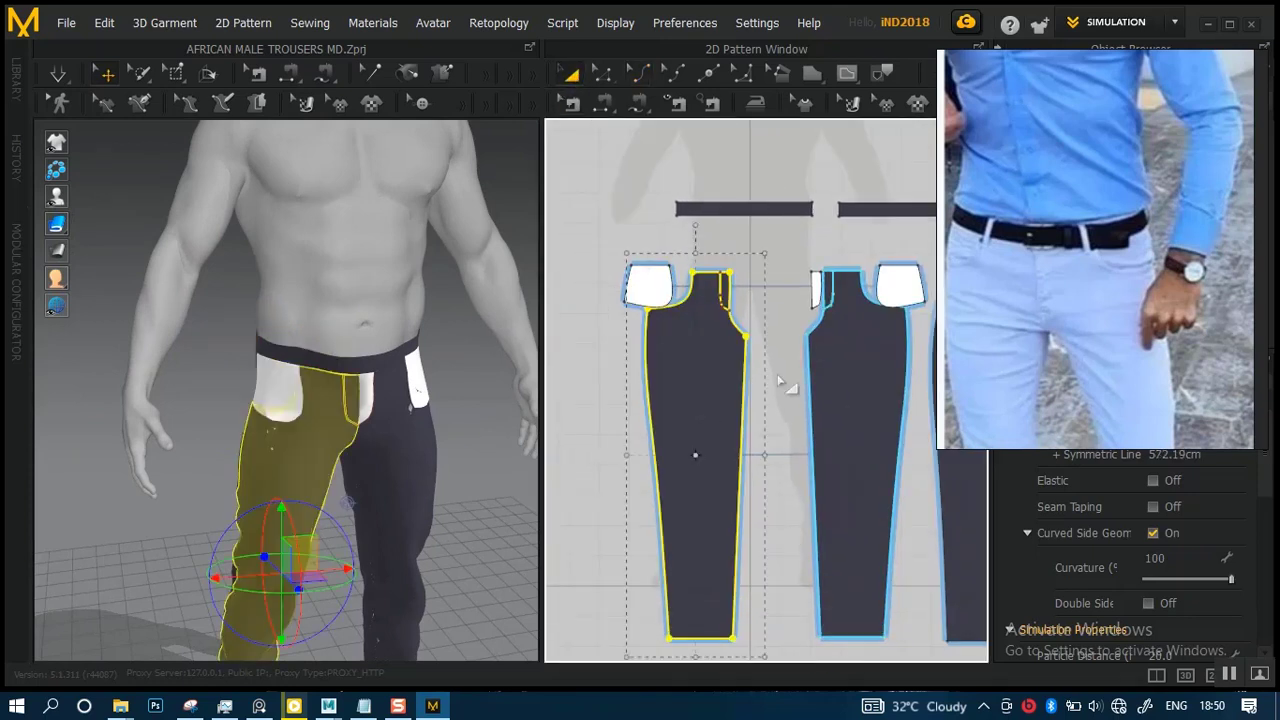
pyautogui.scroll(4, 740, 408)
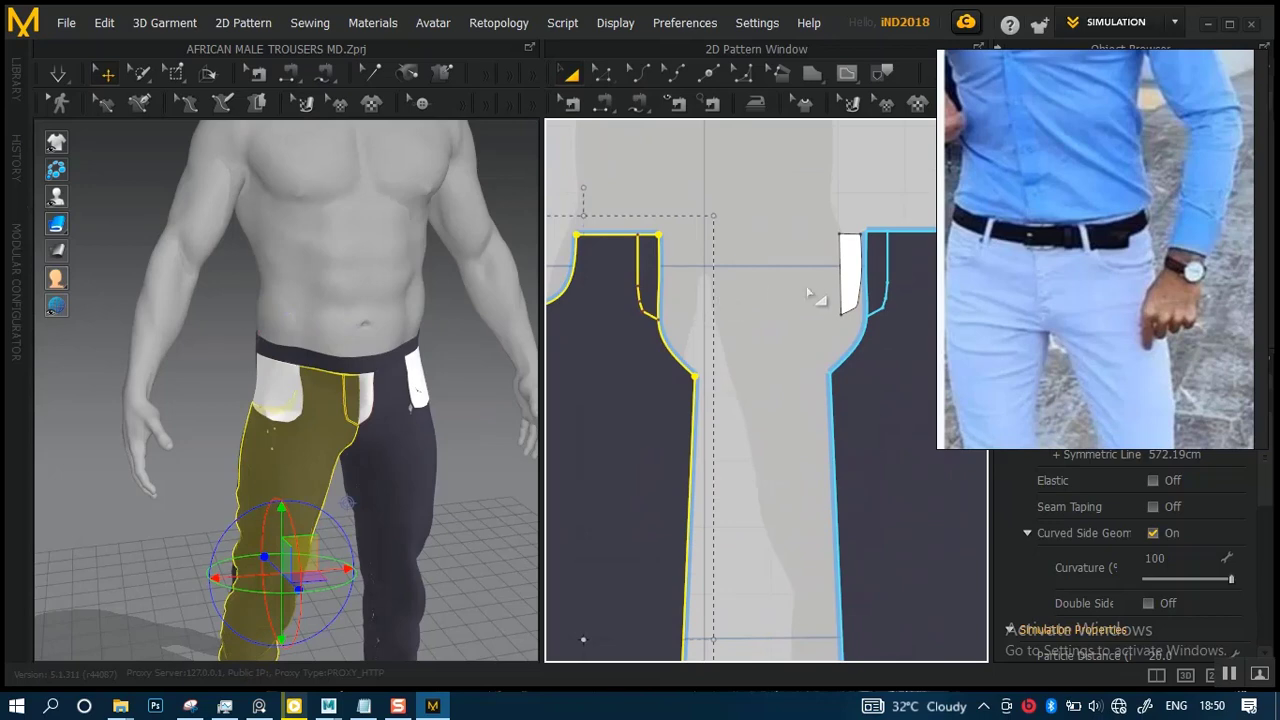
pyautogui.keyDown('shift'); pyautogui.click(840, 268); pyautogui.keyUp('shift')
pyautogui.keyDown('shift'); pyautogui.click(845, 330); pyautogui.keyUp('shift')
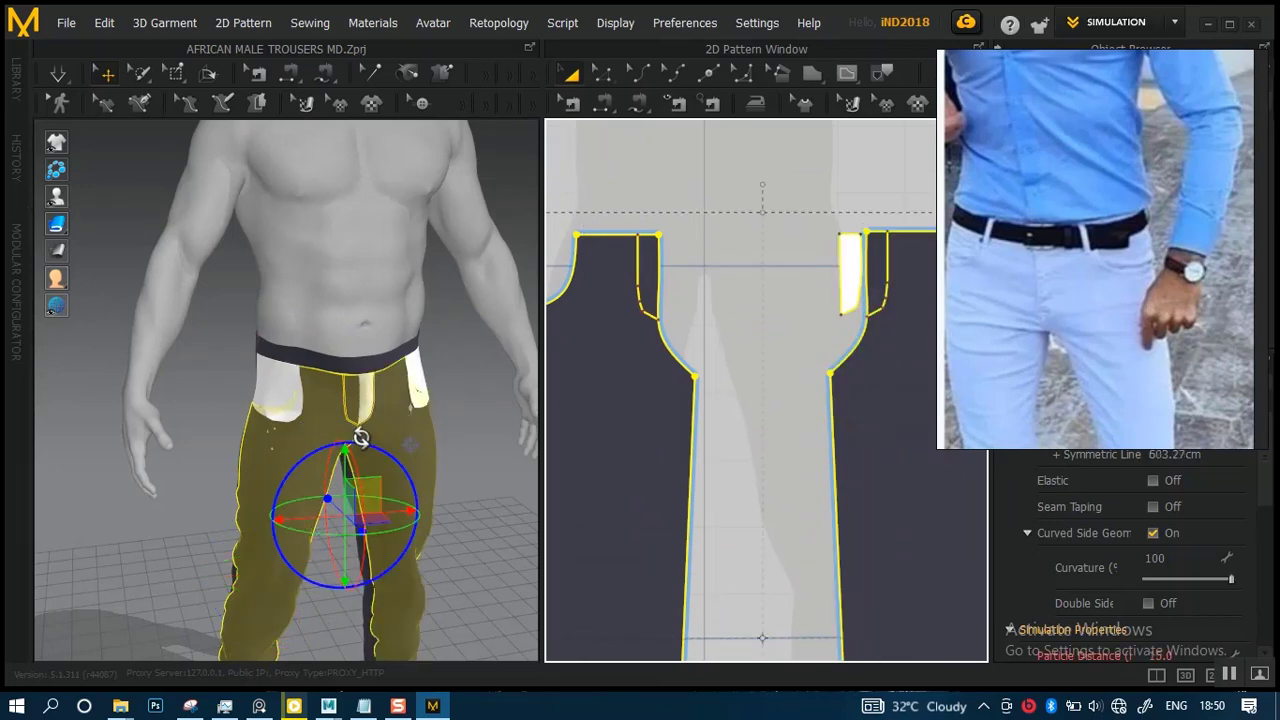
pyautogui.scroll(-5, 360, 434)
pyautogui.scroll(3, 345, 362)
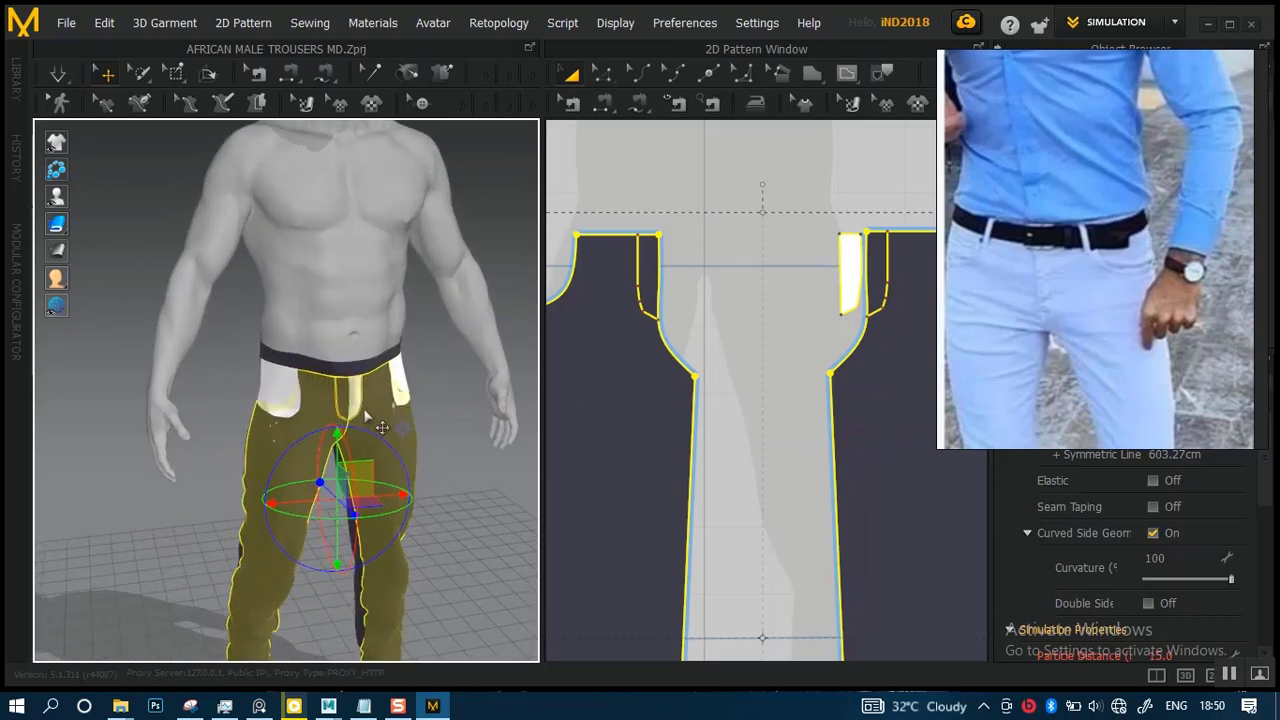
pyautogui.moveTo(345, 362); pyautogui.dragTo(437, 383, button='right')
pyautogui.scroll(2, 437, 383)
pyautogui.scroll(4, 445, 385)
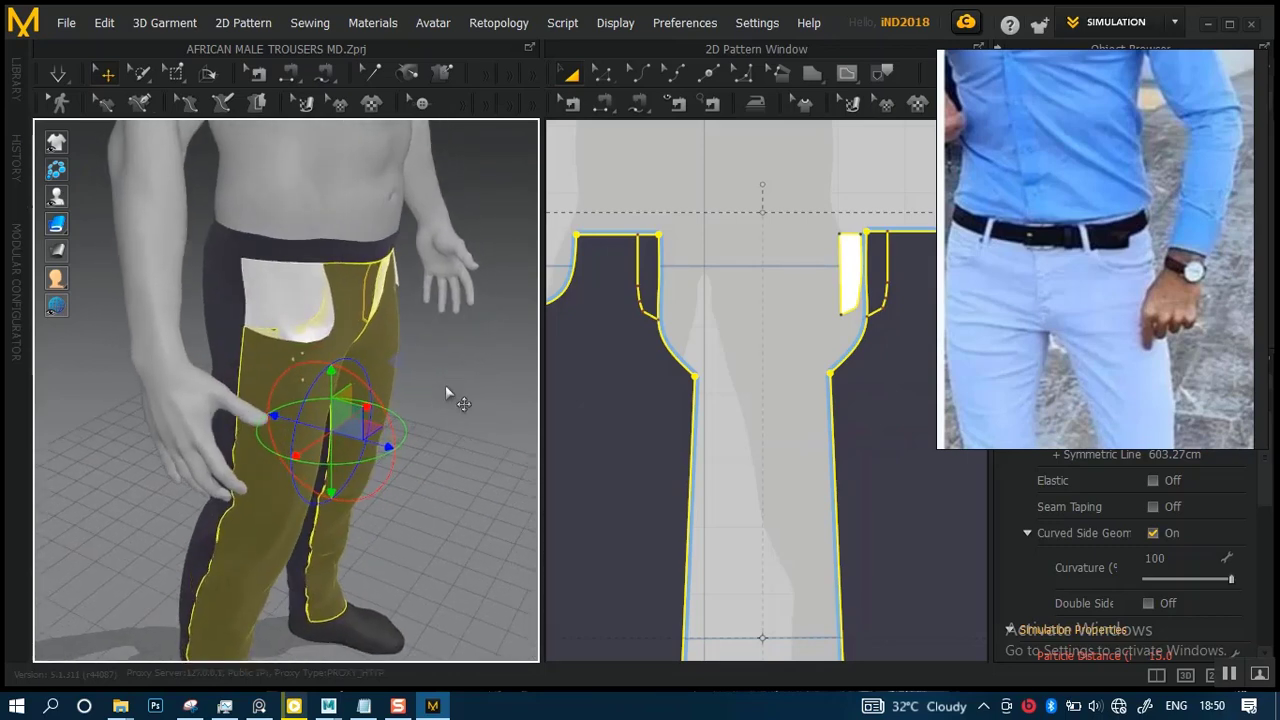
pyautogui.moveTo(400, 466); pyautogui.dragTo(410, 476)
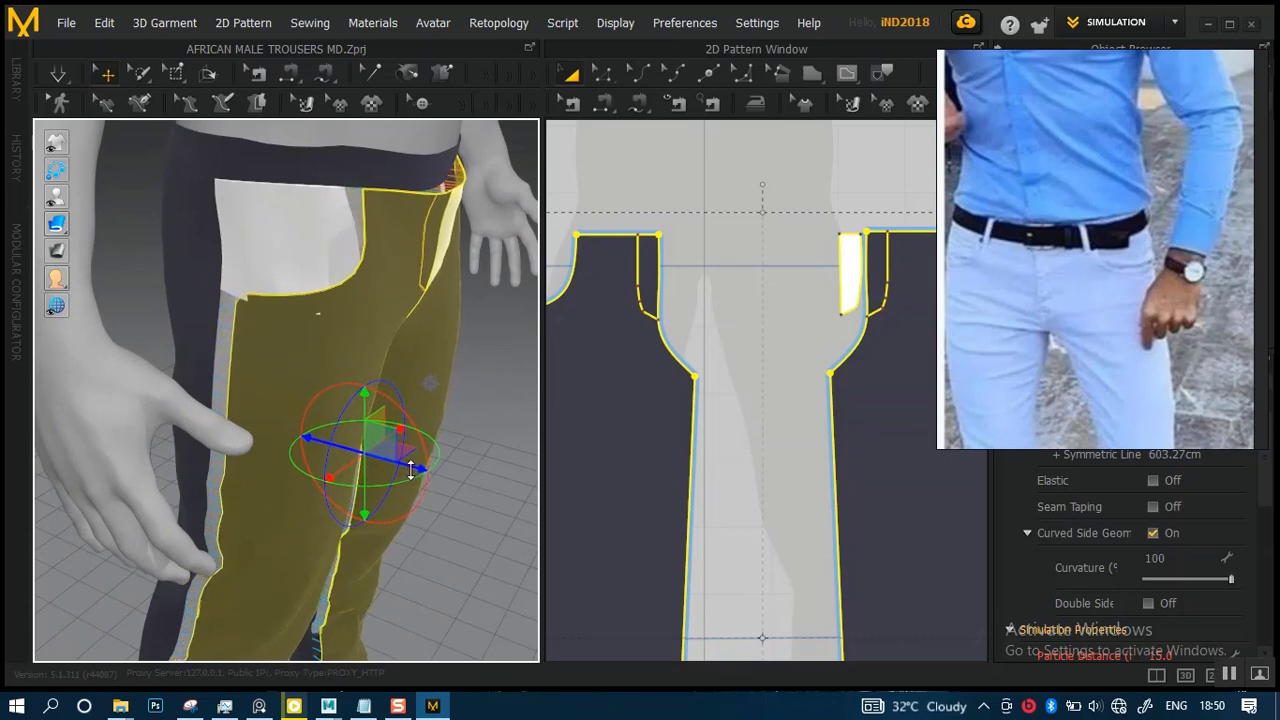
# - Inspect the overlap at the pocket opening and order the front trouser patterns and fly piece with Bring to Front
pyautogui.moveTo(450, 328); pyautogui.dragTo(336, 390, button='right')
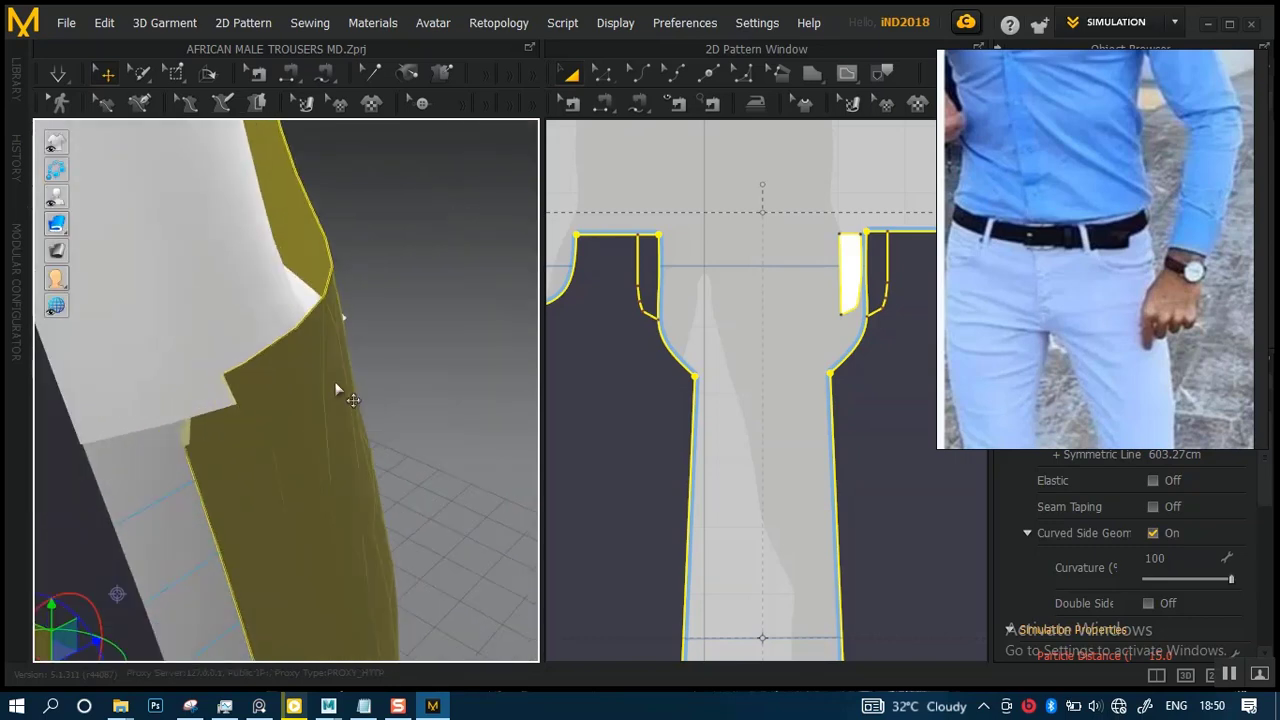
pyautogui.moveTo(305, 447); pyautogui.dragTo(240, 340, button='right')
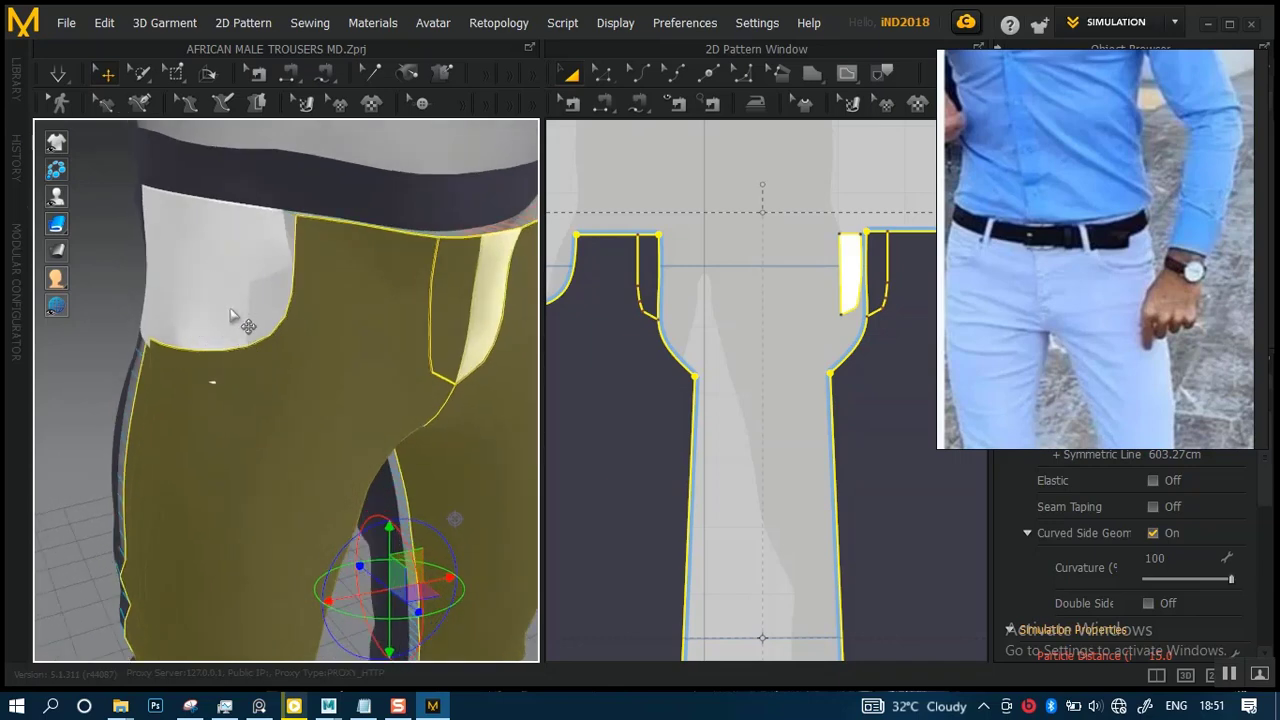
pyautogui.scroll(-3, 712, 385)
pyautogui.rightClick(676, 398)
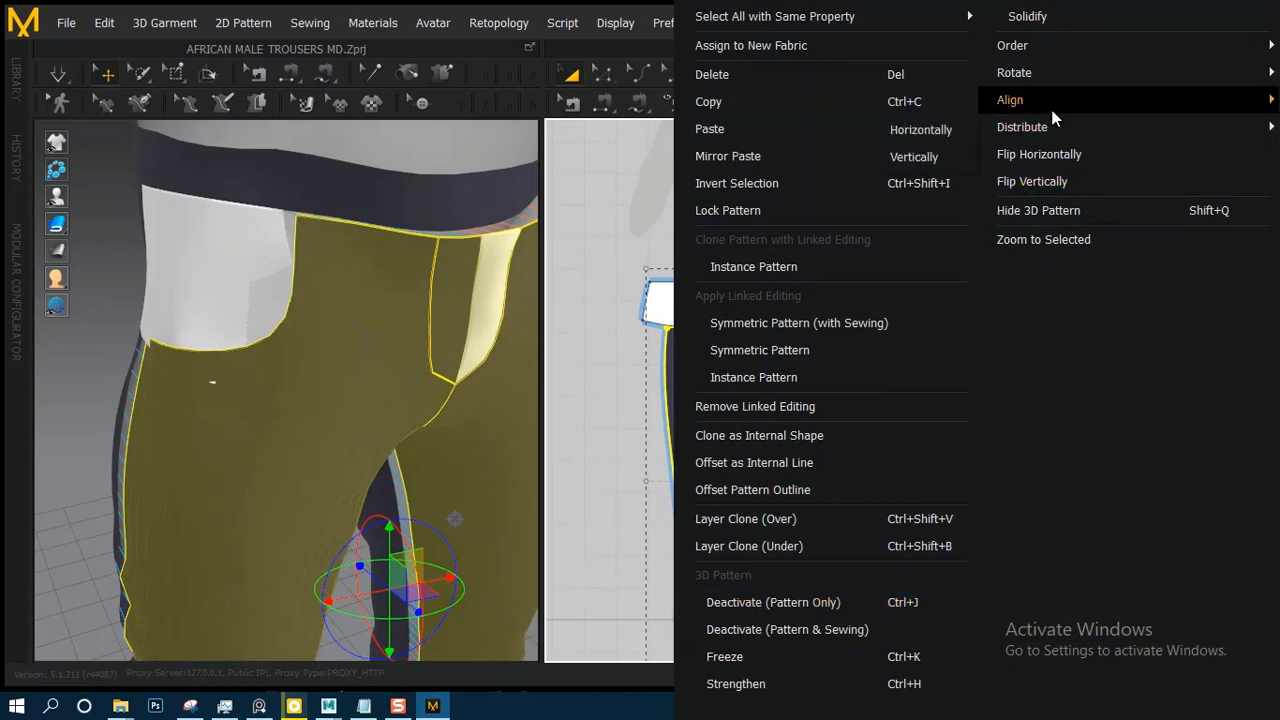
pyautogui.moveTo(1047, 122)
pyautogui.moveTo(1063, 47)
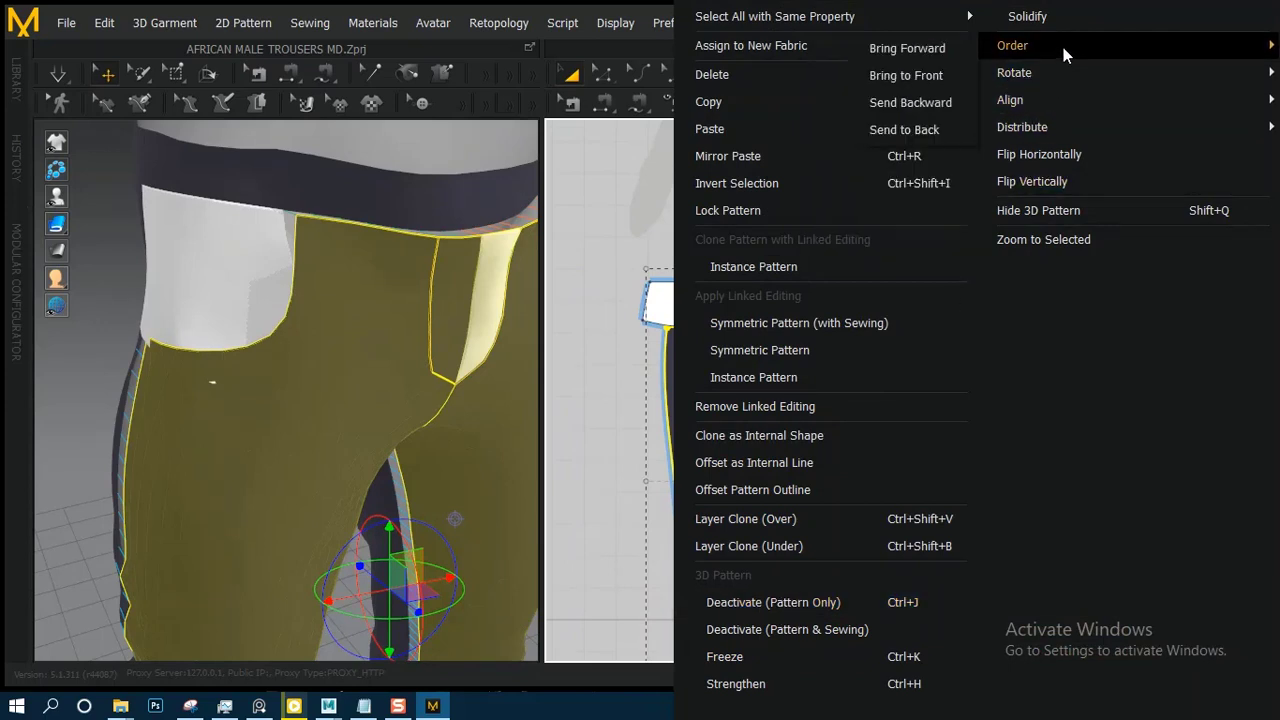
pyautogui.click(919, 75)
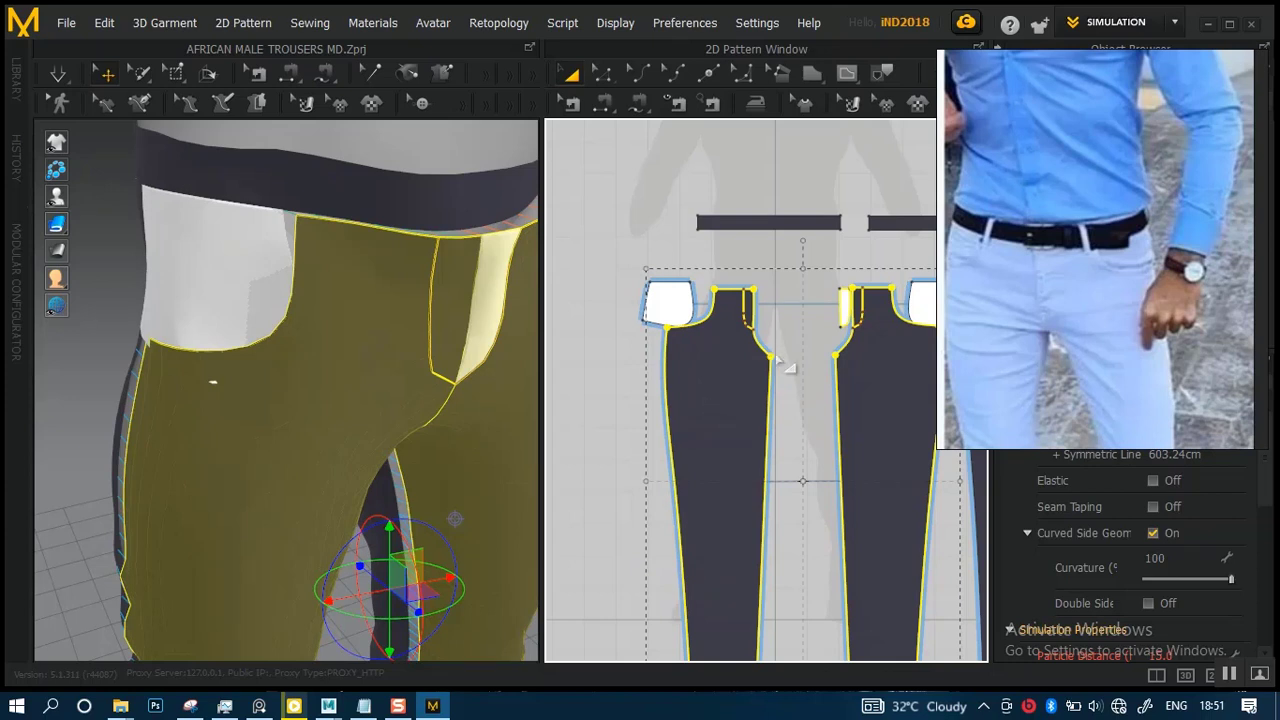
# - Refine the curvature of the pocket piece's lower and inner edge to a length of about 28.6 cm
pyautogui.scroll(8, 655, 302)
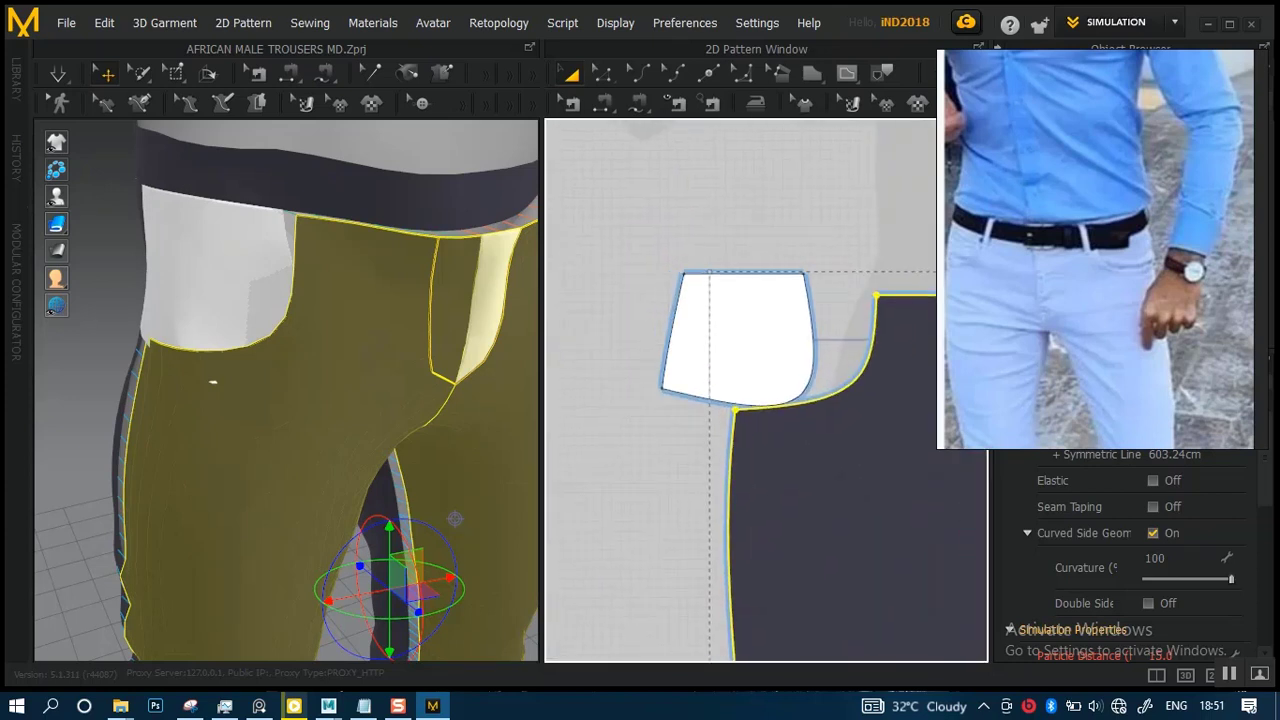
pyautogui.scroll(2, 729, 397)
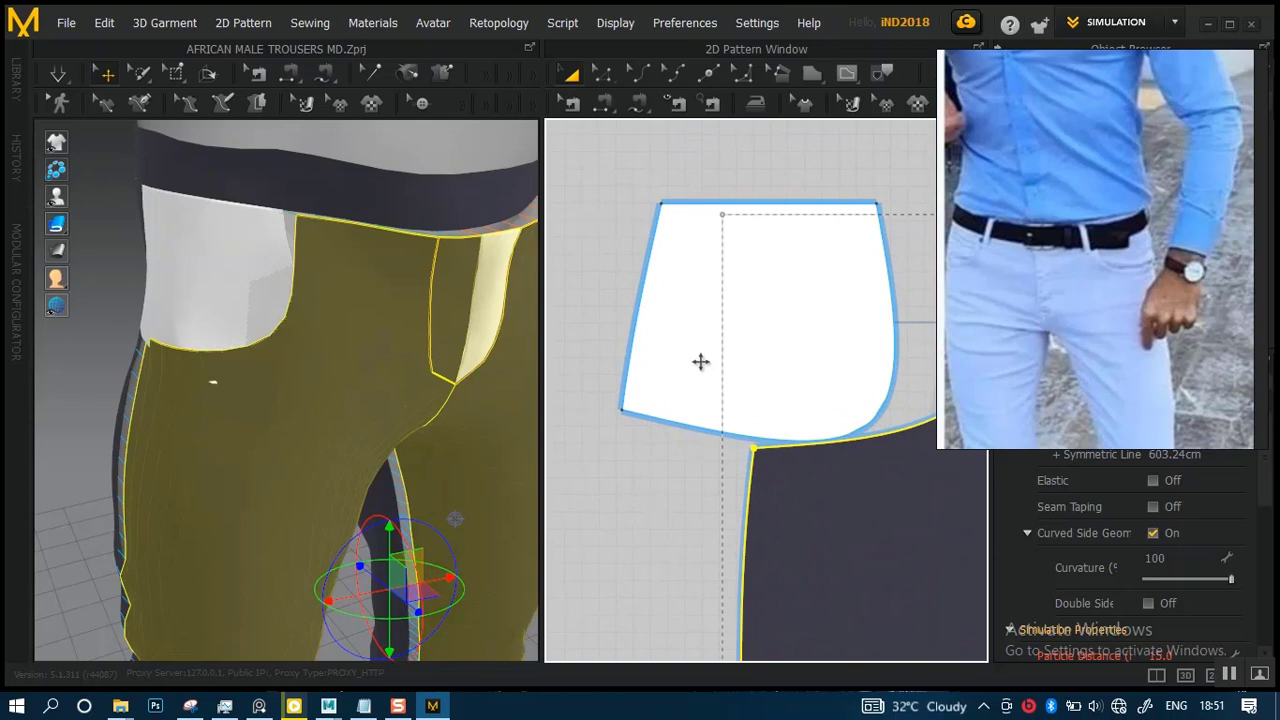
pyautogui.click(700, 361)
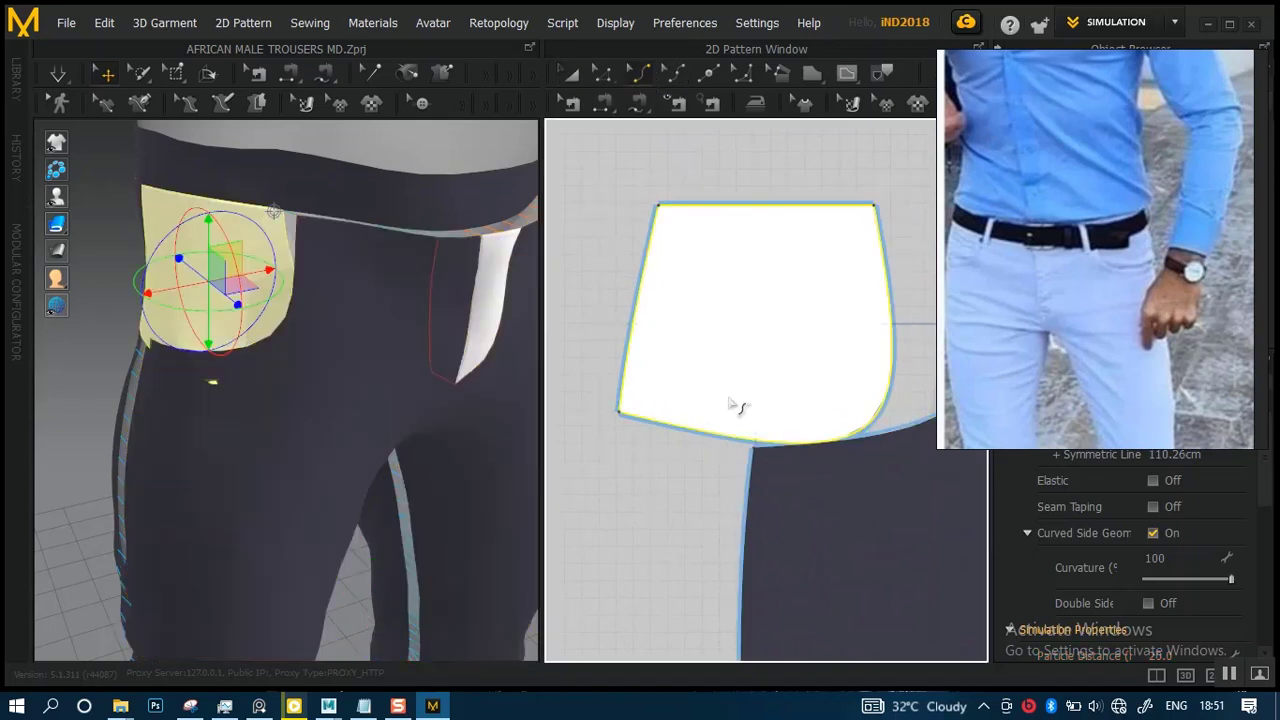
pyautogui.click(708, 438)
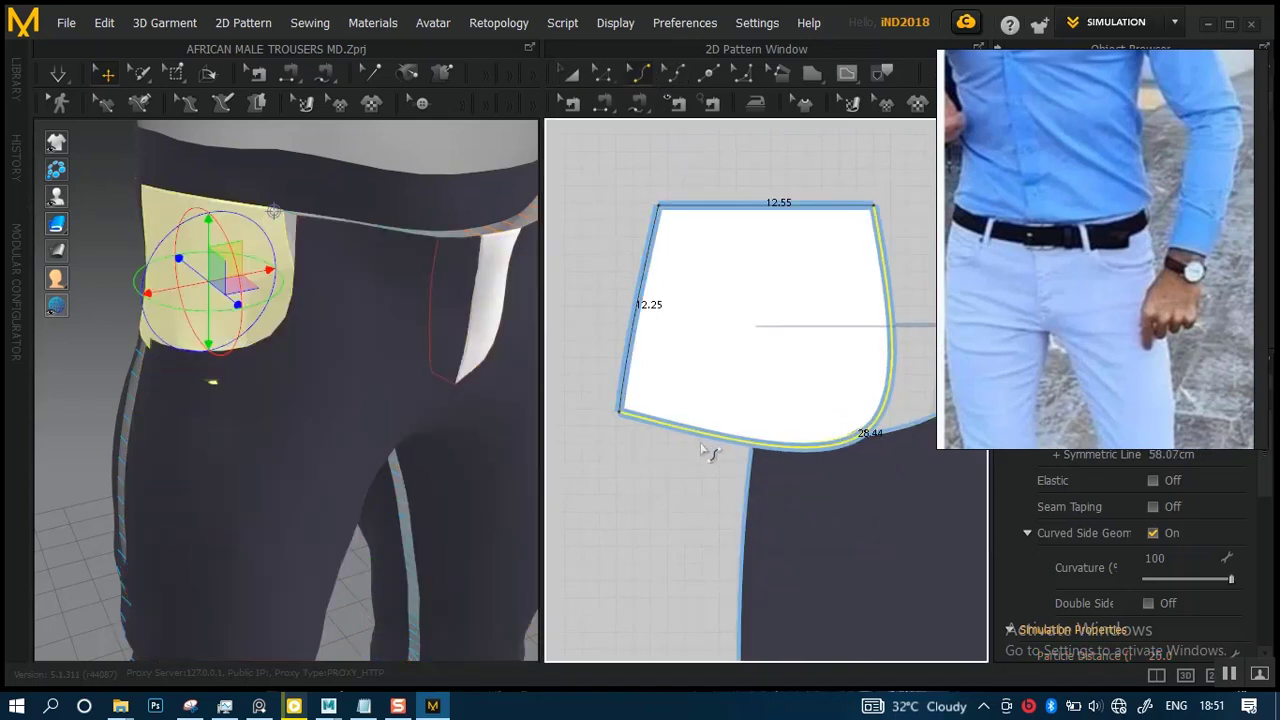
pyautogui.moveTo(704, 450); pyautogui.dragTo(680, 439)
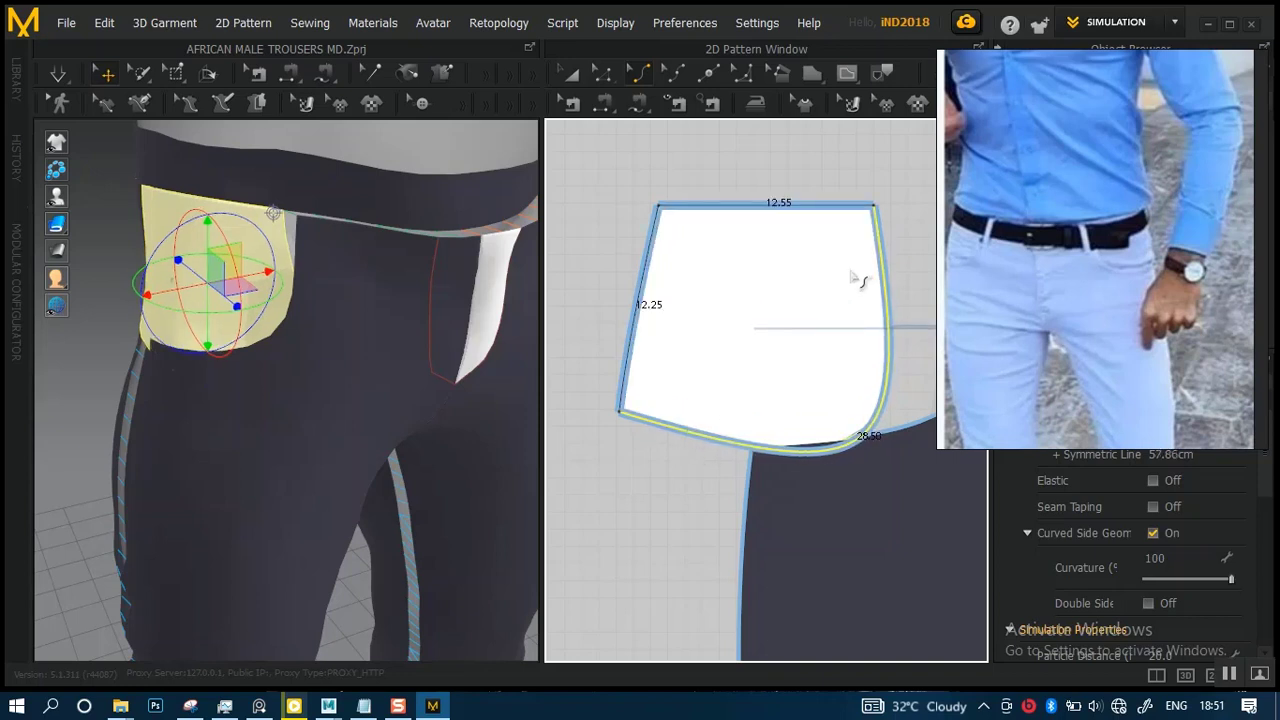
pyautogui.moveTo(876, 246); pyautogui.dragTo(888, 250)
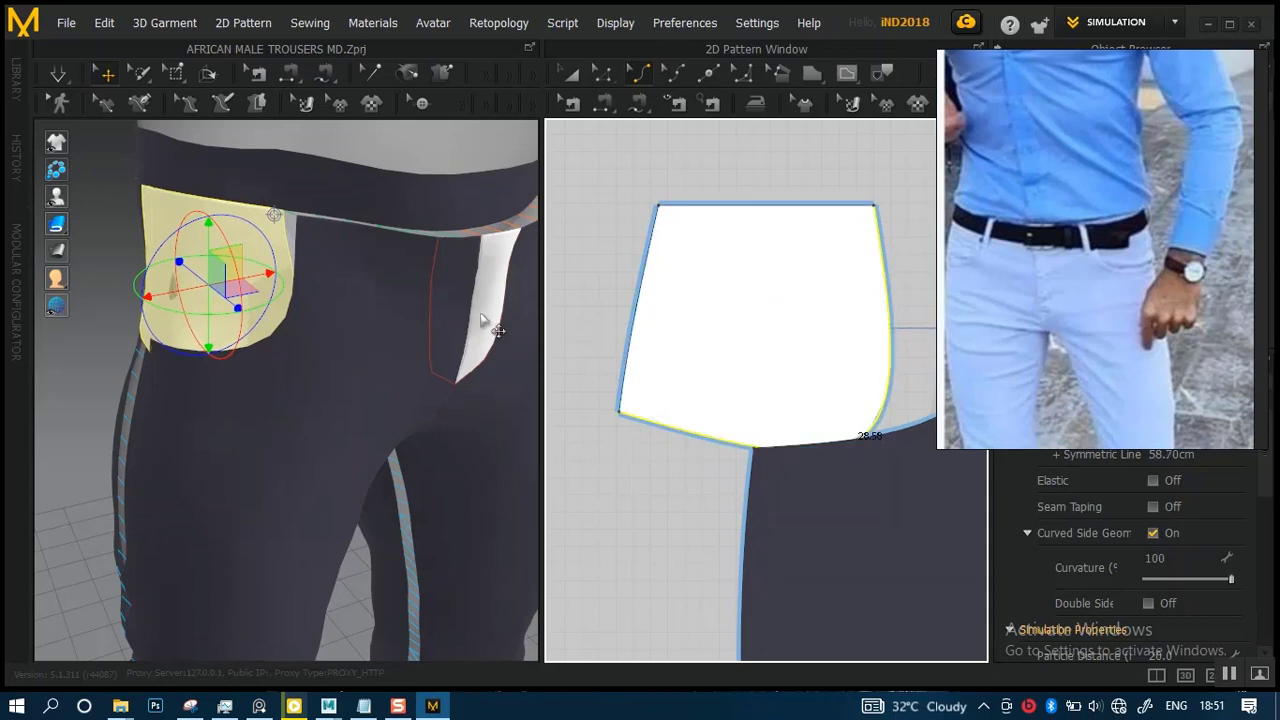
pyautogui.scroll(-6, 697, 283)
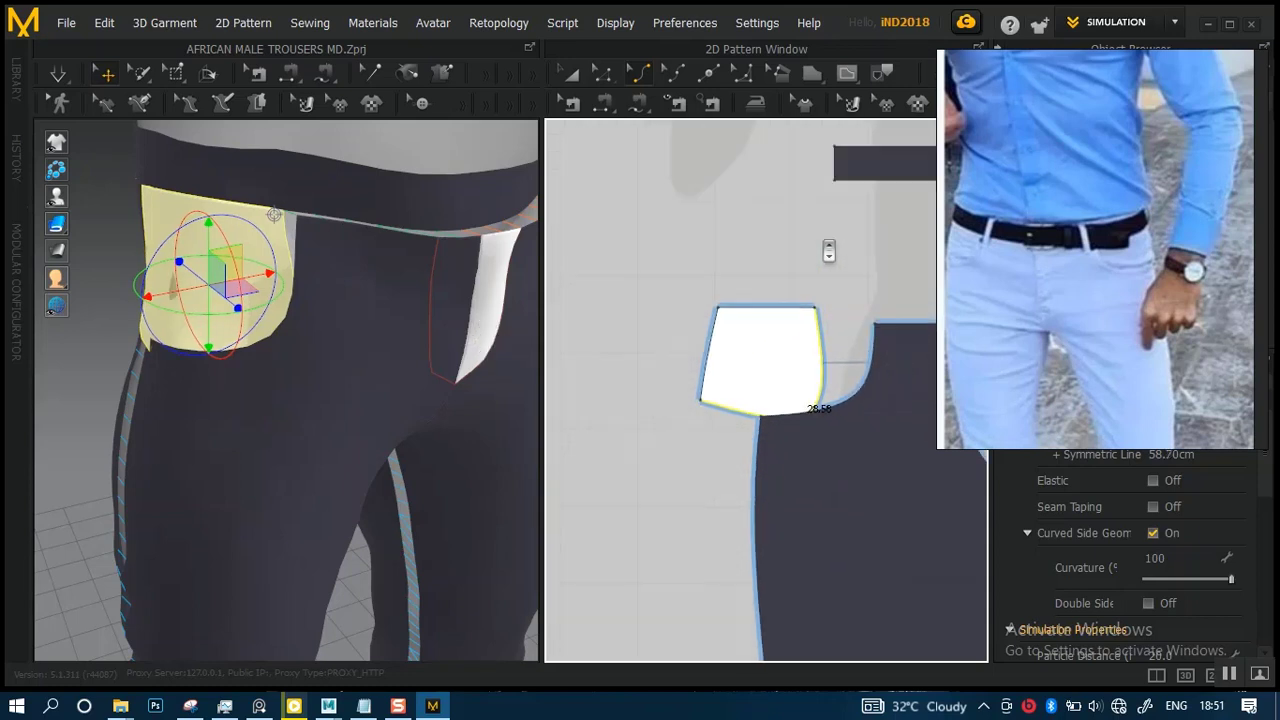
# - Try to shift both pocket pieces toward the body in 3D, and undo the move
pyautogui.moveTo(248, 310); pyautogui.dragTo(290, 362, button='right')
pyautogui.scroll(-5, 705, 300)
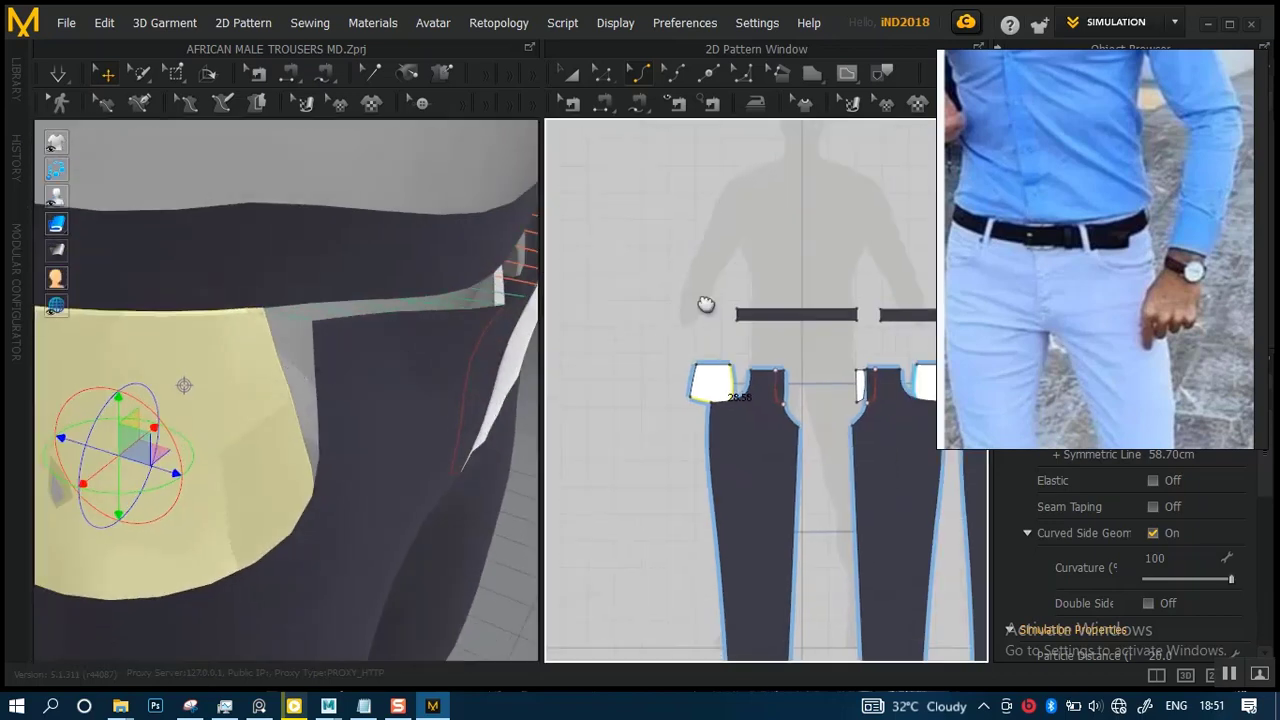
pyautogui.click(652, 343)
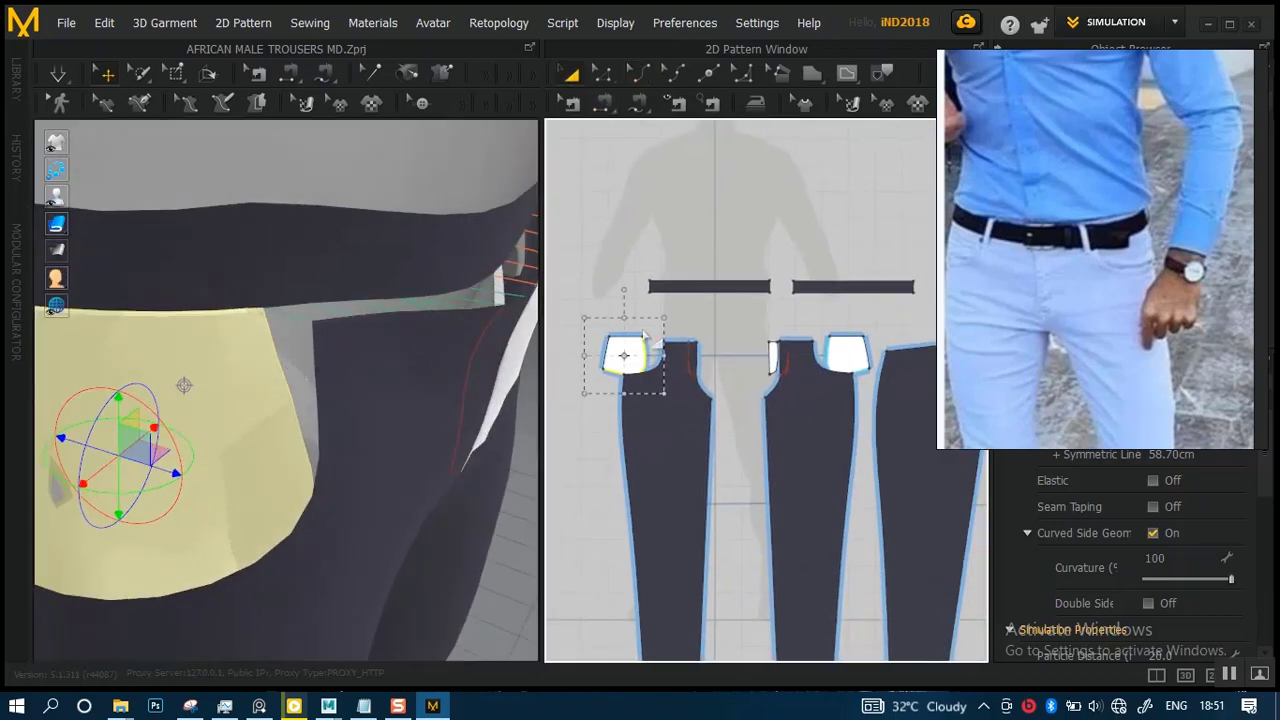
pyautogui.keyDown('shift'); pyautogui.click(846, 354); pyautogui.keyUp('shift')
pyautogui.moveTo(277, 423); pyautogui.dragTo(406, 406, button='right')
pyautogui.moveTo(389, 408); pyautogui.dragTo(386, 408)
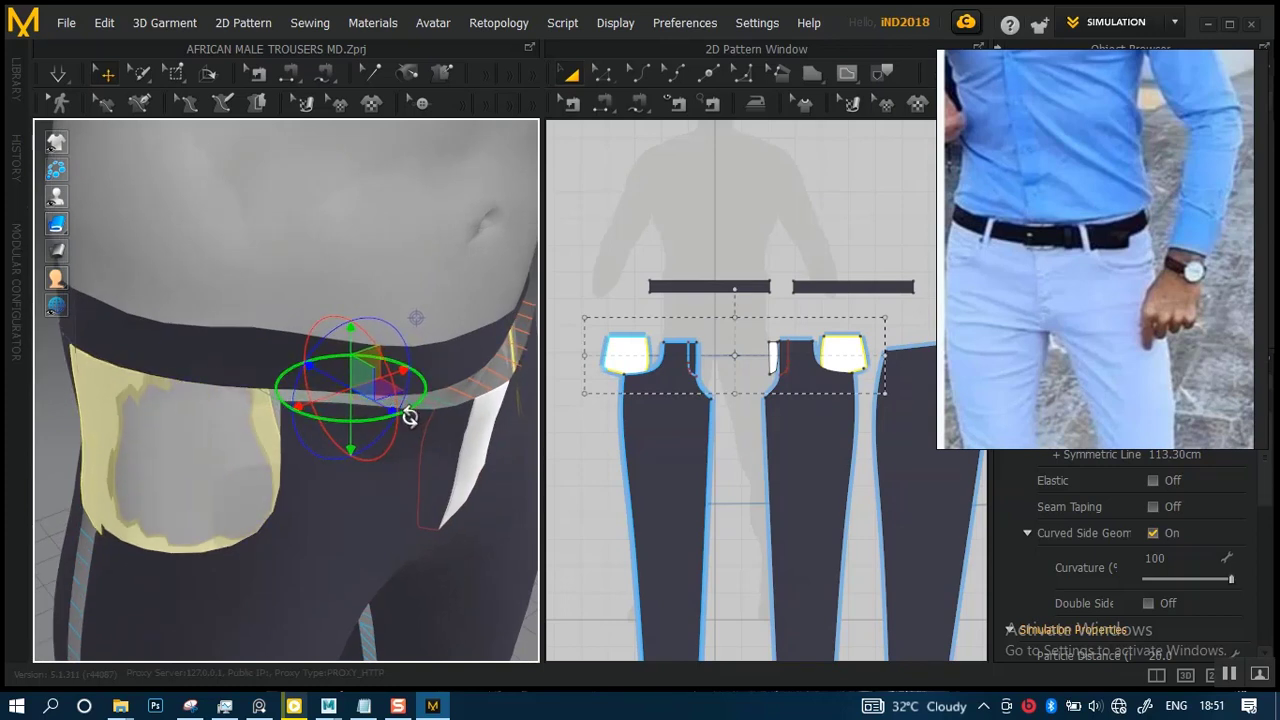
pyautogui.hotkey('ctrl', 'z')
pyautogui.click(605, 227)
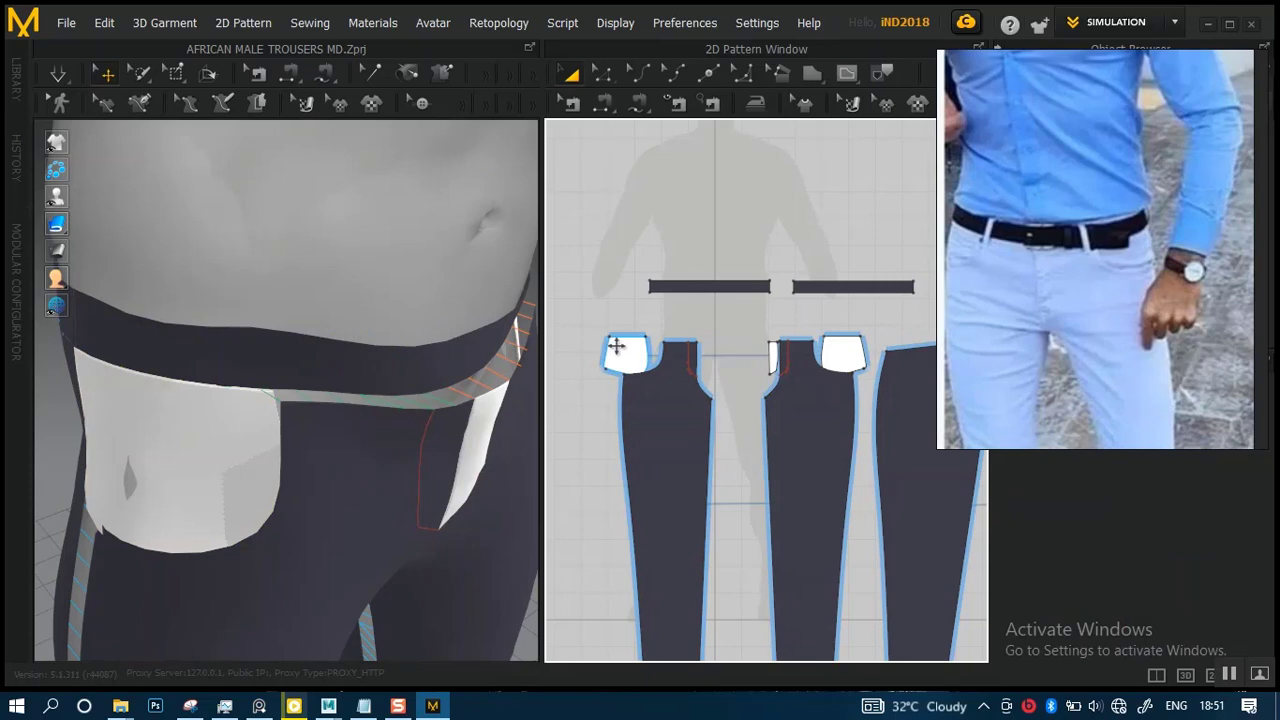
# - Nudge the pocket piece slightly sideways at the hip in 3D and inspect its fit behind the front trouser pattern
pyautogui.click(616, 346)
pyautogui.moveTo(329, 466); pyautogui.dragTo(153, 447, button='right')
pyautogui.moveTo(235, 463); pyautogui.dragTo(232, 464)
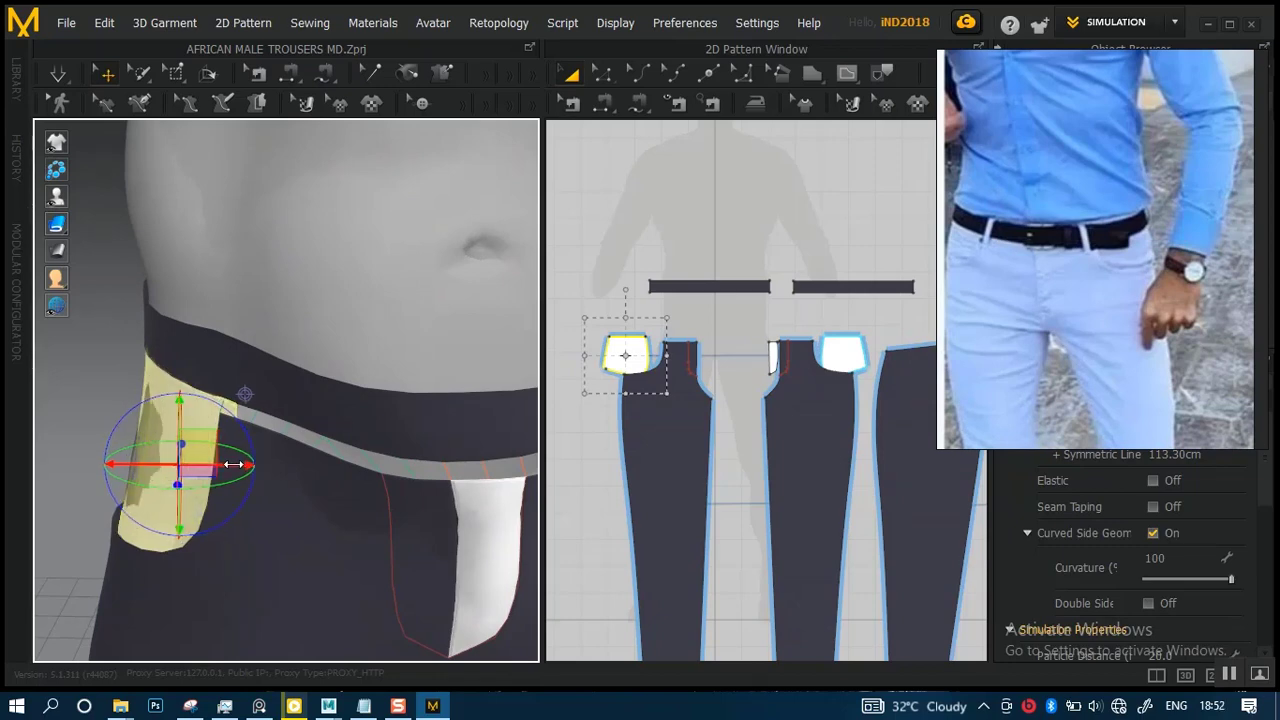
pyautogui.moveTo(300, 477); pyautogui.dragTo(362, 416, button='right')
pyautogui.moveTo(394, 374); pyautogui.dragTo(383, 480, button='right')
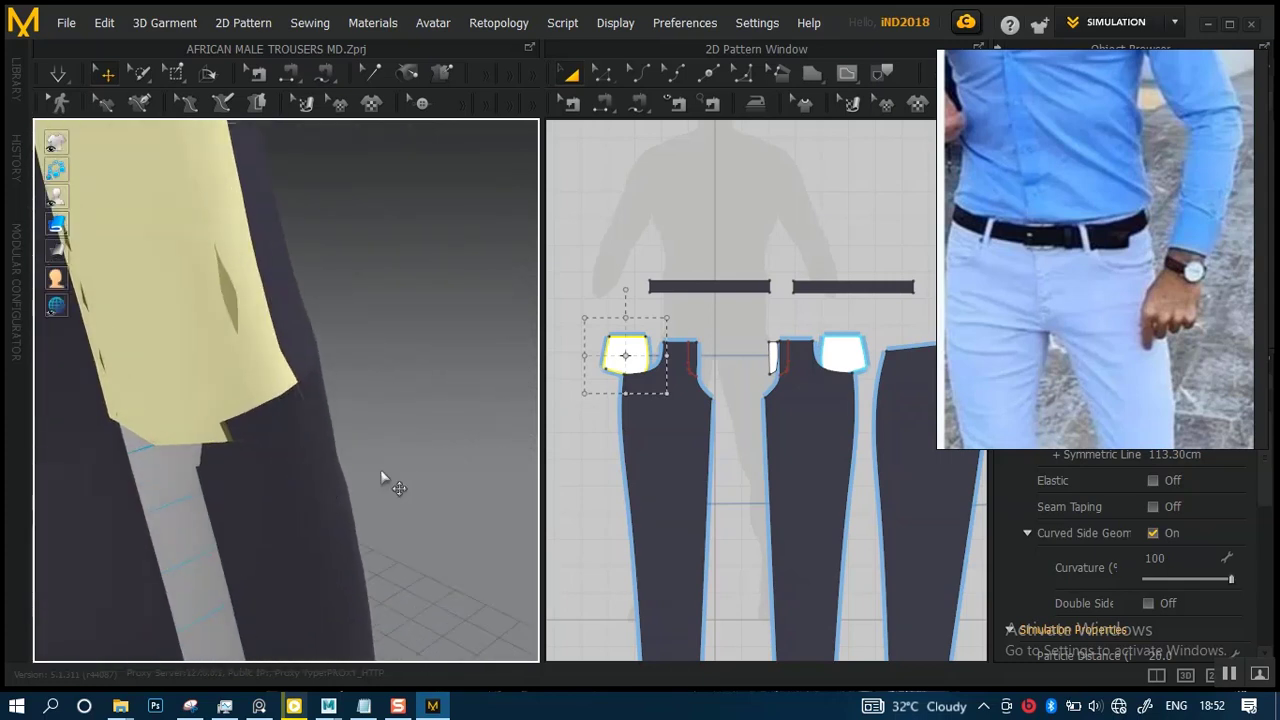
# - Raise both front trouser patterns and the fly piece slightly in 3D toward the waistband
pyautogui.click(666, 500)
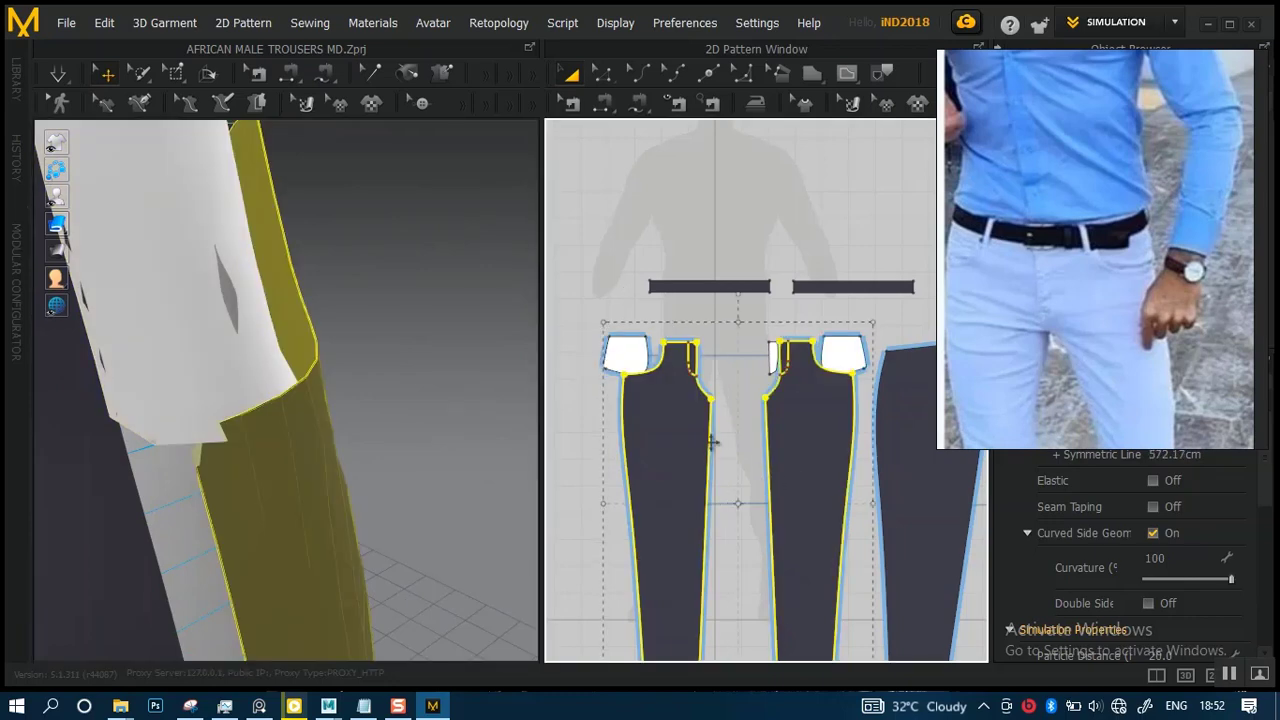
pyautogui.keyDown('shift'); pyautogui.click(768, 358); pyautogui.keyUp('shift')
pyautogui.moveTo(376, 428); pyautogui.dragTo(310, 385, button='right')
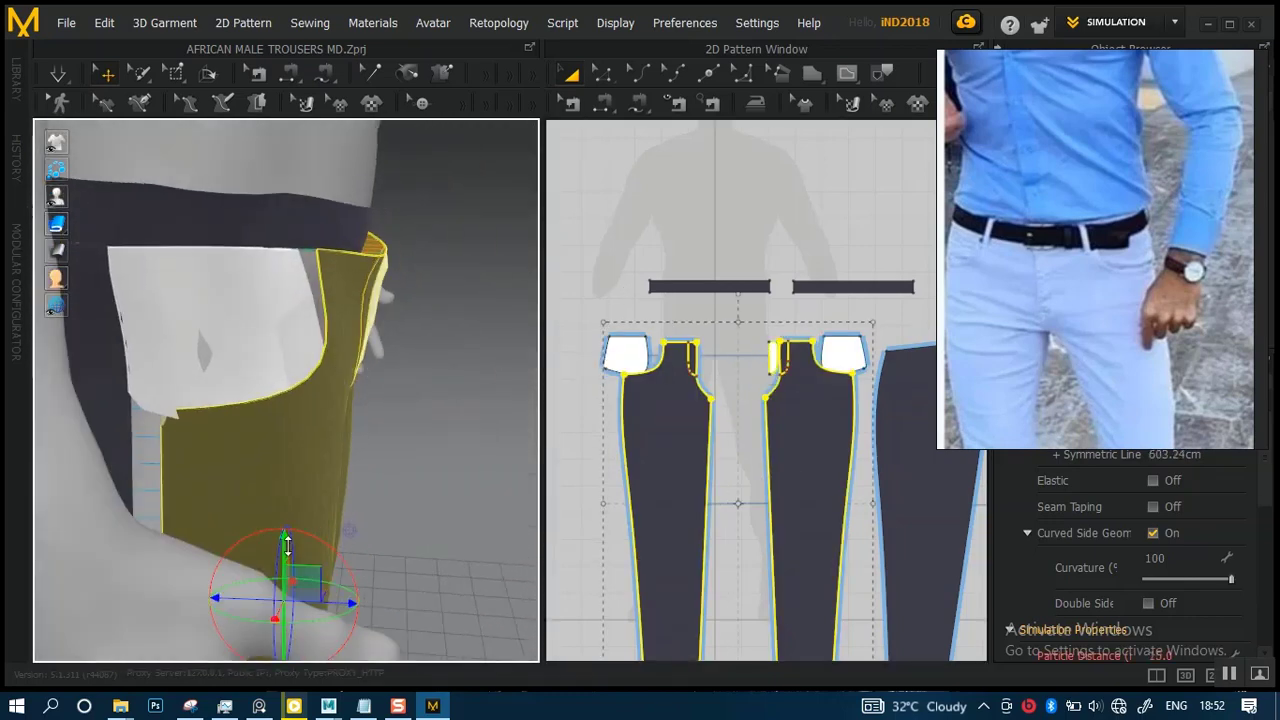
pyautogui.moveTo(286, 543); pyautogui.dragTo(271, 514, button='right')
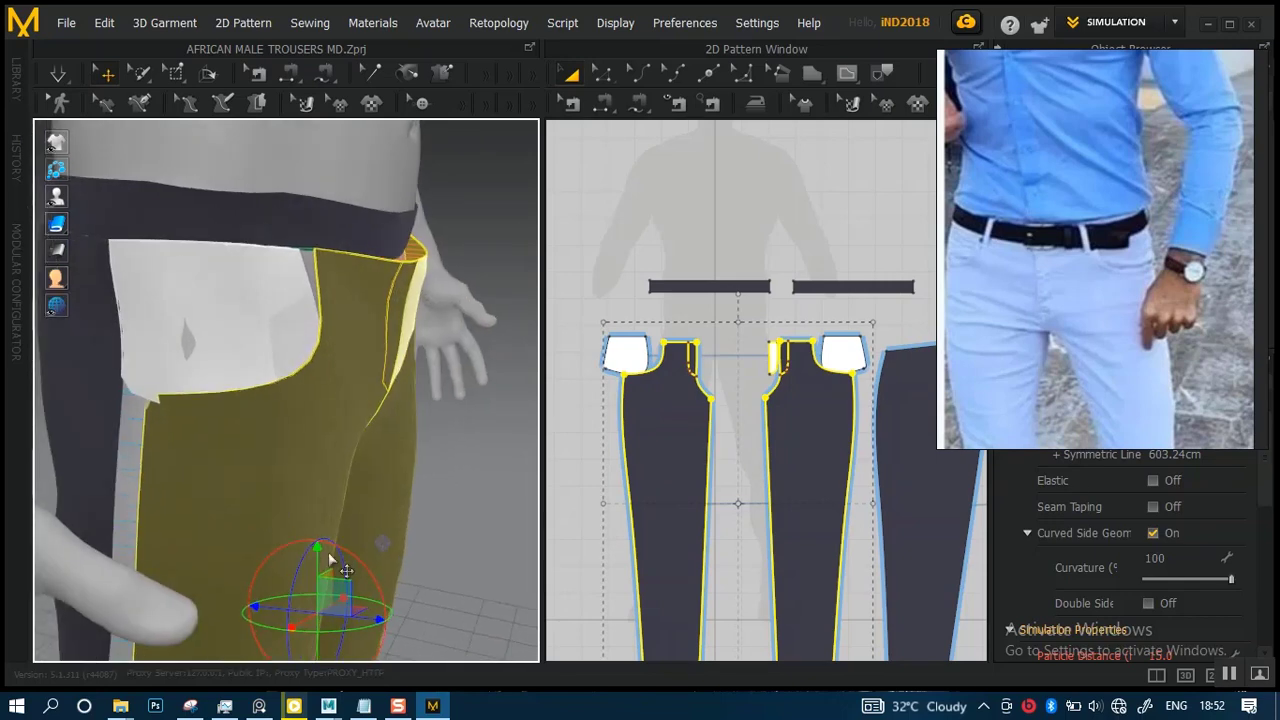
pyautogui.moveTo(318, 548); pyautogui.dragTo(318, 542)
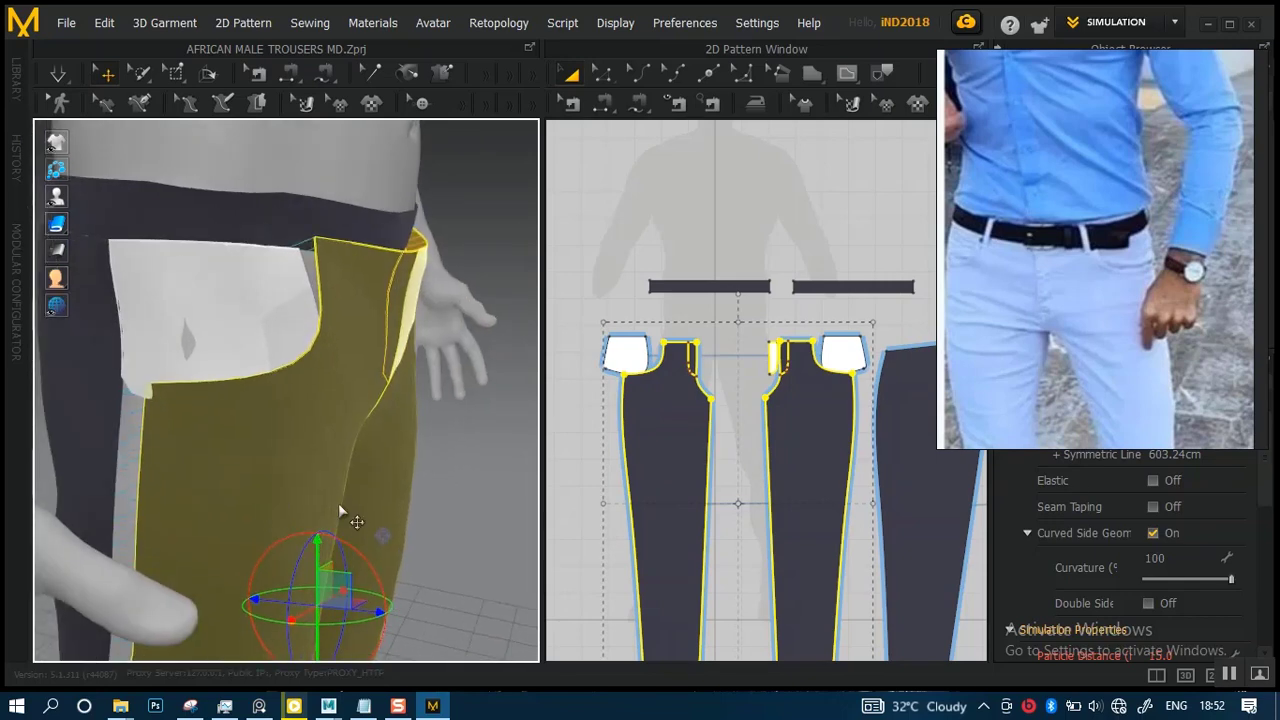
pyautogui.moveTo(340, 511); pyautogui.dragTo(369, 567, button='right')
pyautogui.moveTo(372, 618); pyautogui.dragTo(362, 402, button='right')
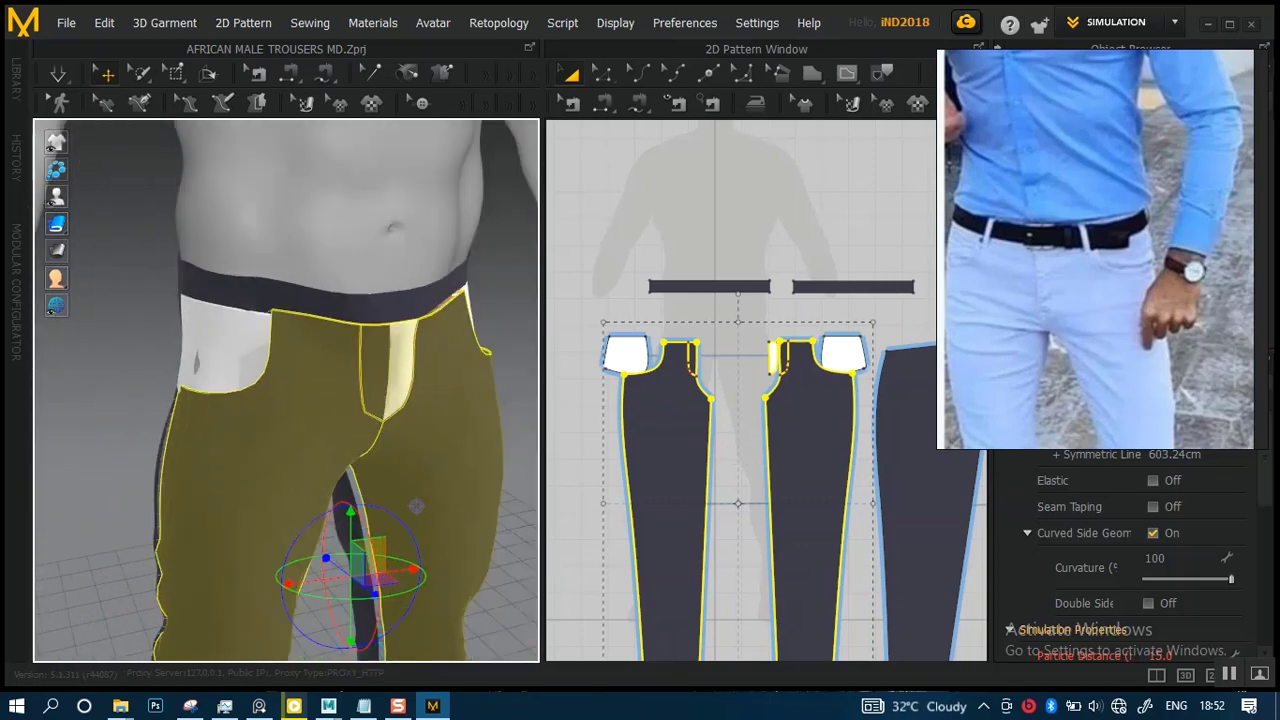
# - Shift each front trouser pattern slightly outward from the crotch in 3D, one leg at a time
pyautogui.click(587, 469)
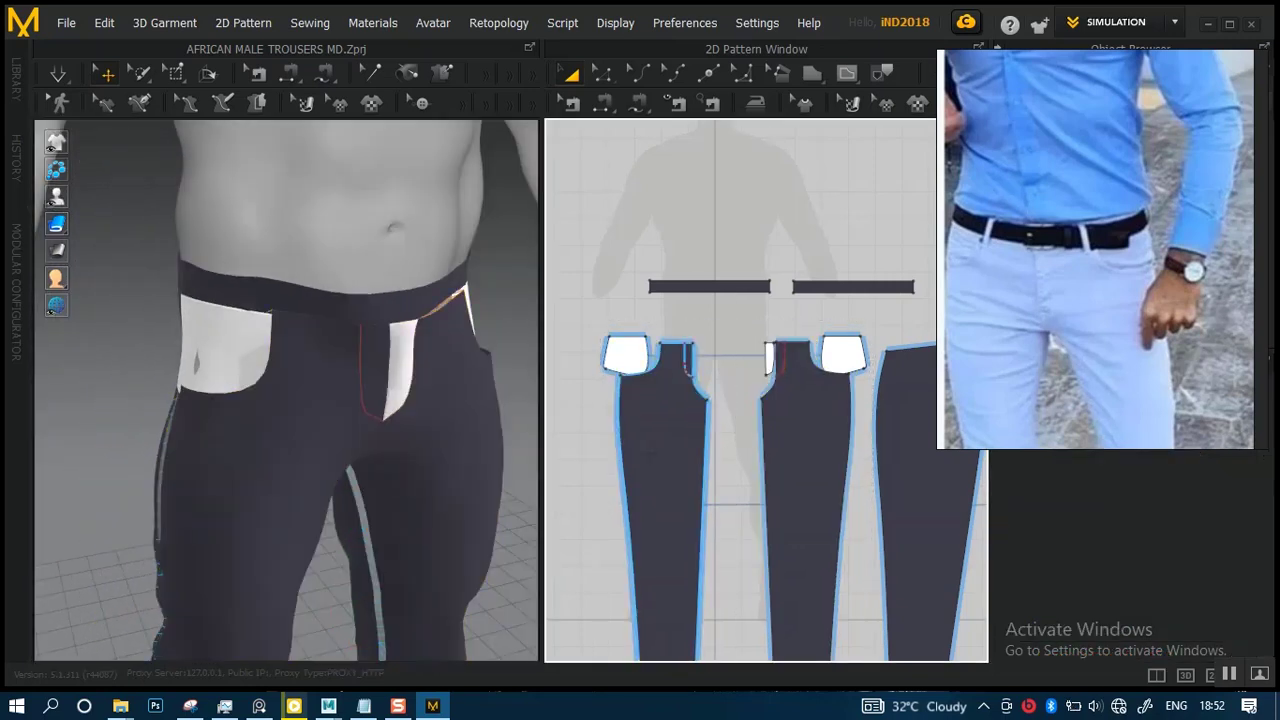
pyautogui.click(648, 452)
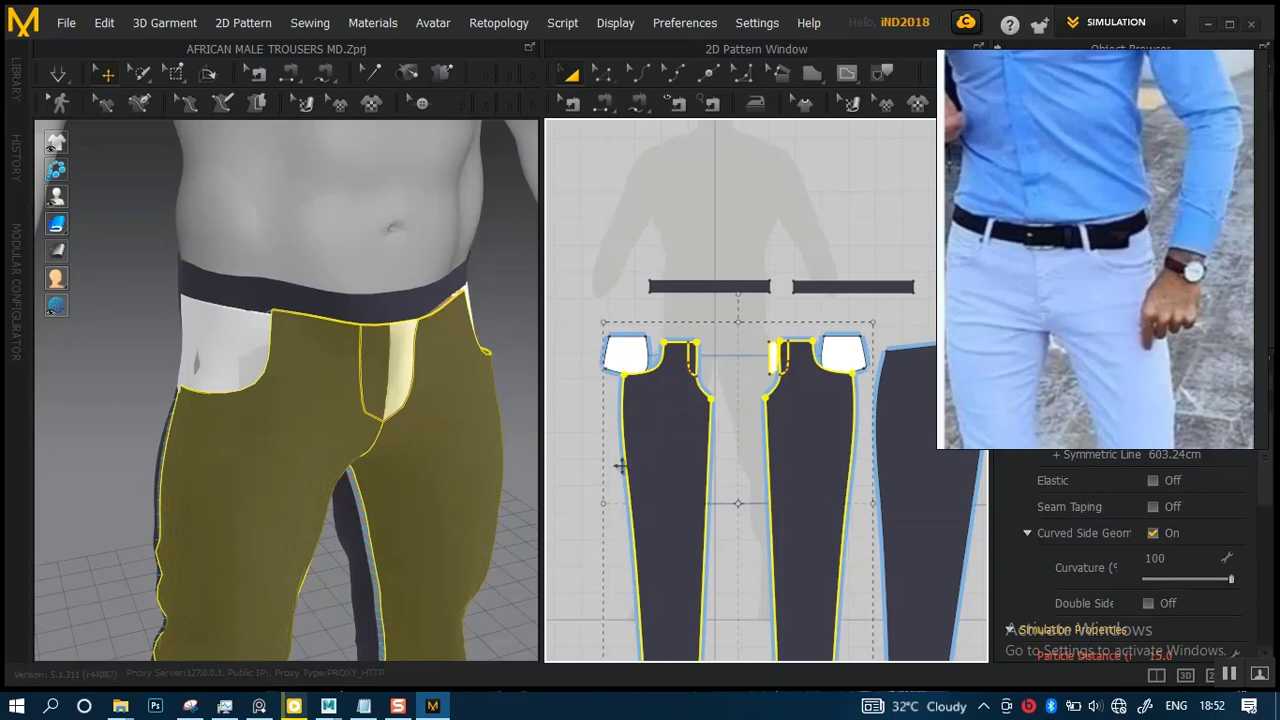
pyautogui.click(325, 525)
pyautogui.moveTo(323, 528); pyautogui.dragTo(301, 545, button='right')
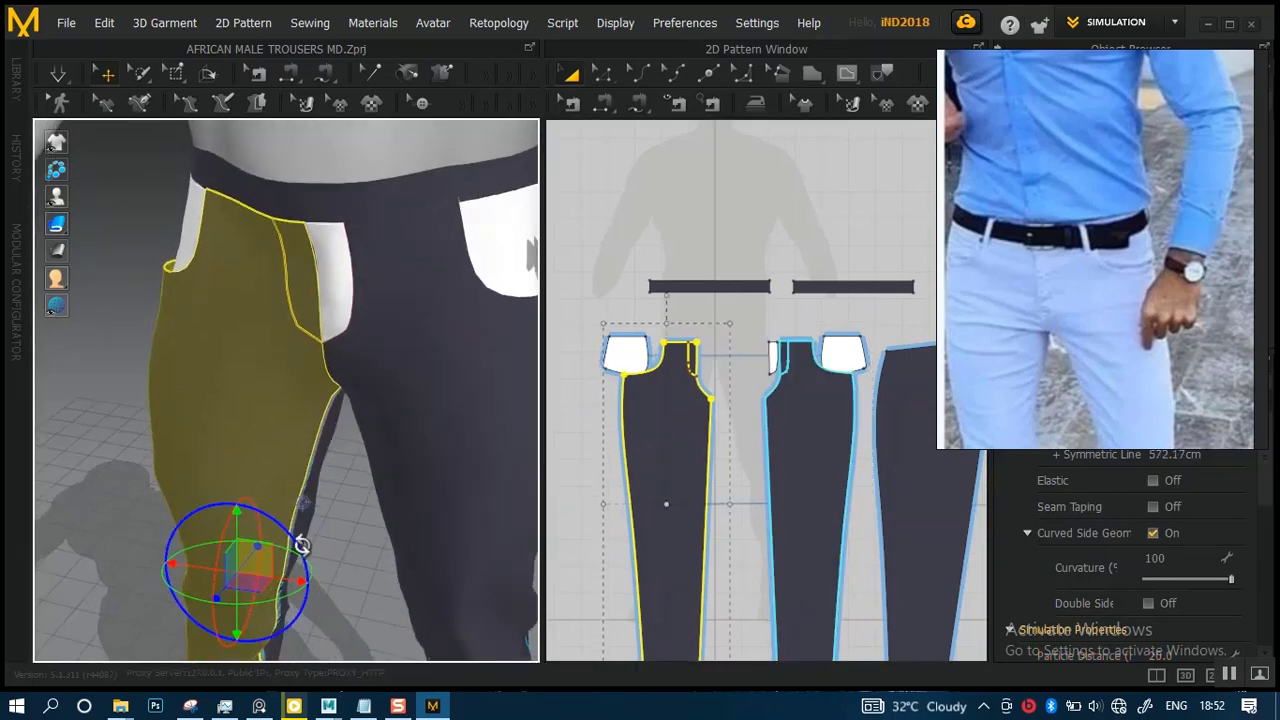
pyautogui.moveTo(290, 578); pyautogui.dragTo(284, 579)
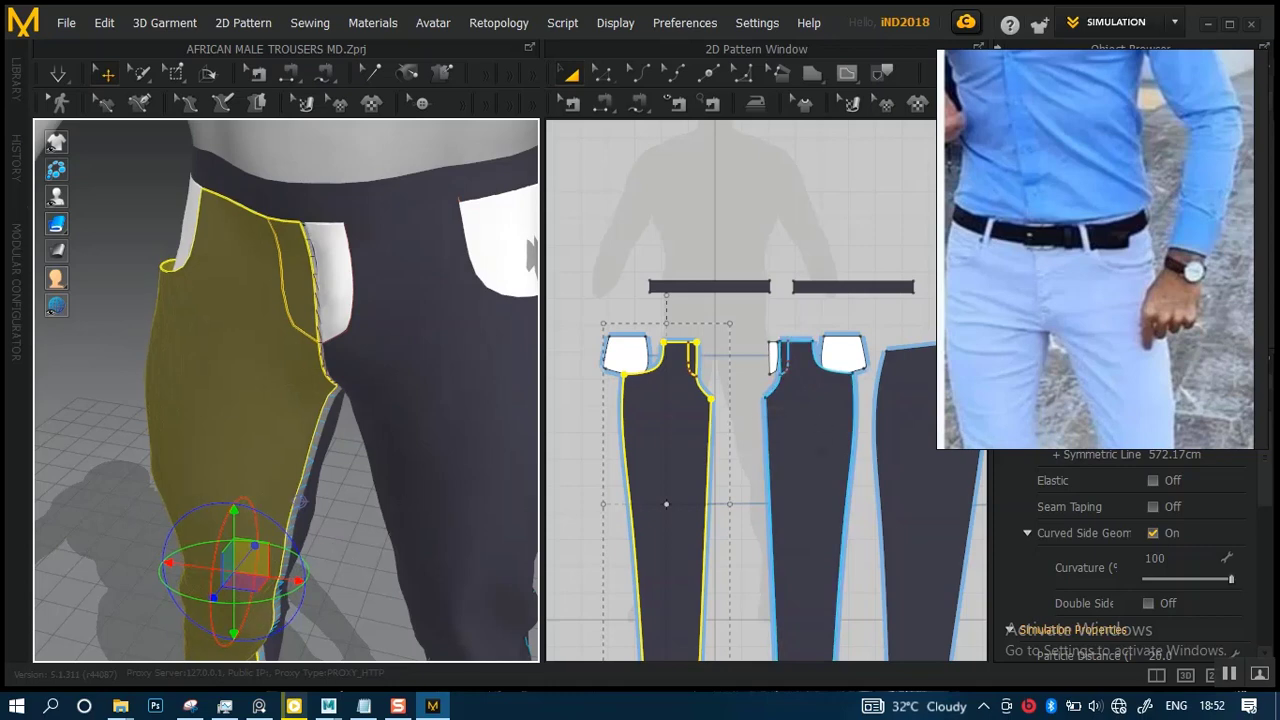
pyautogui.click(370, 445)
pyautogui.moveTo(370, 427); pyautogui.dragTo(337, 430, button='right')
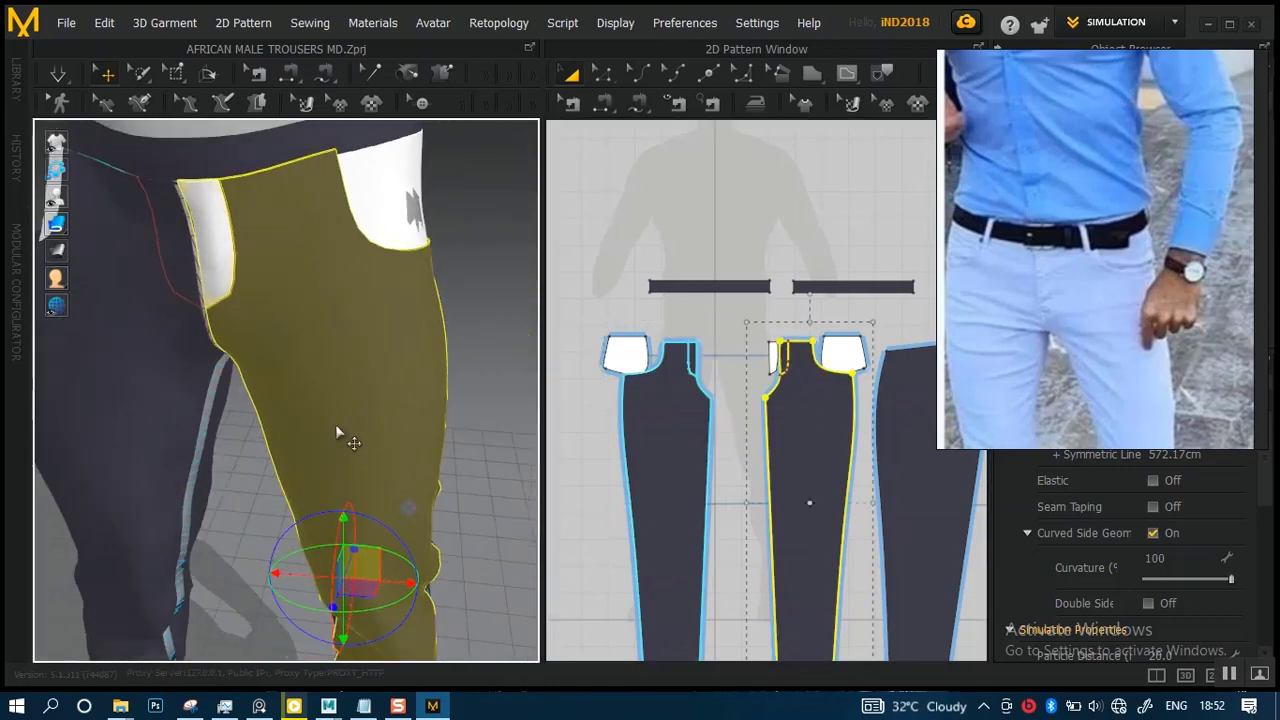
pyautogui.moveTo(398, 582); pyautogui.dragTo(400, 582)
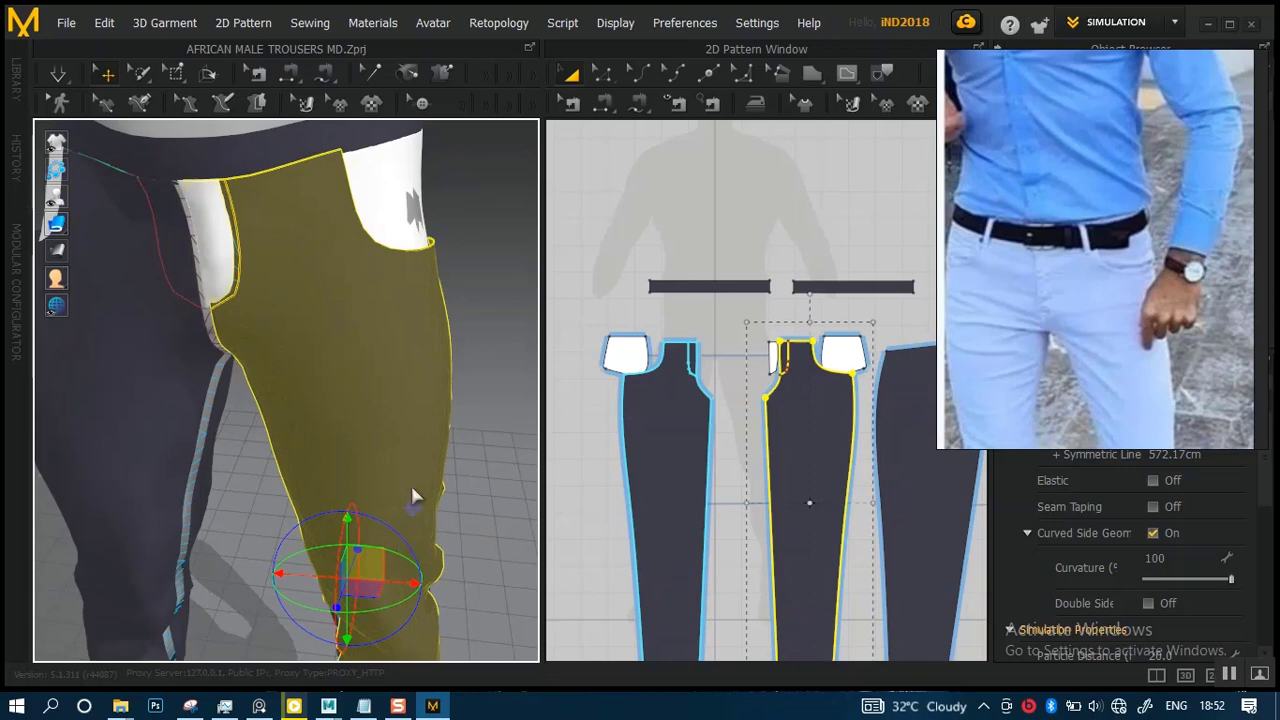
# - Simulate the garment to test how the pocket pieces drape, and undo the simulated result
pyautogui.press('2')
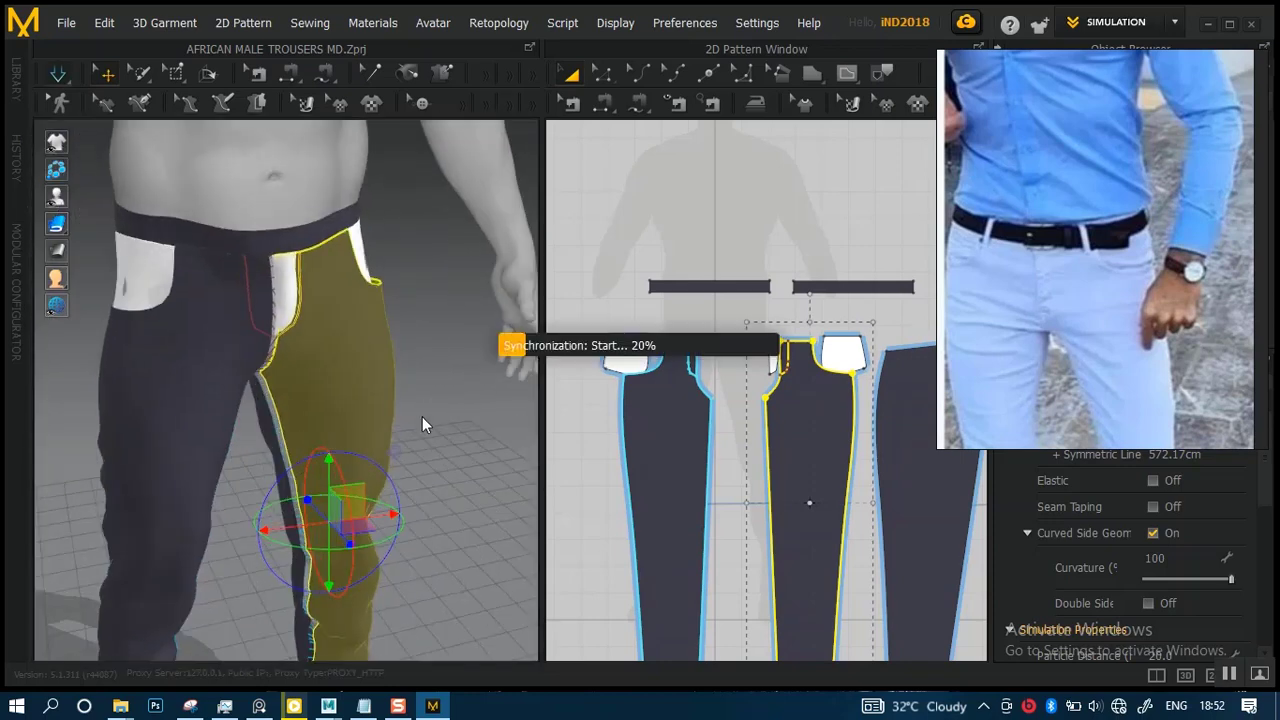
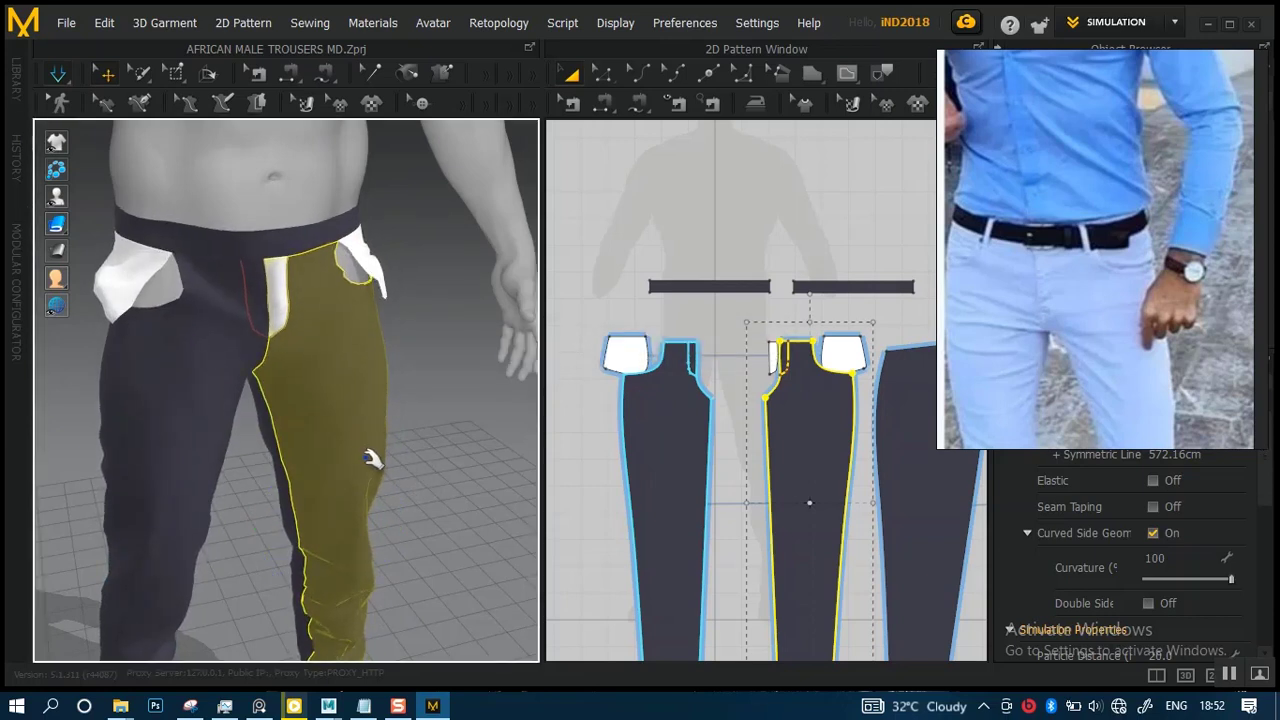
pyautogui.click(370, 462)
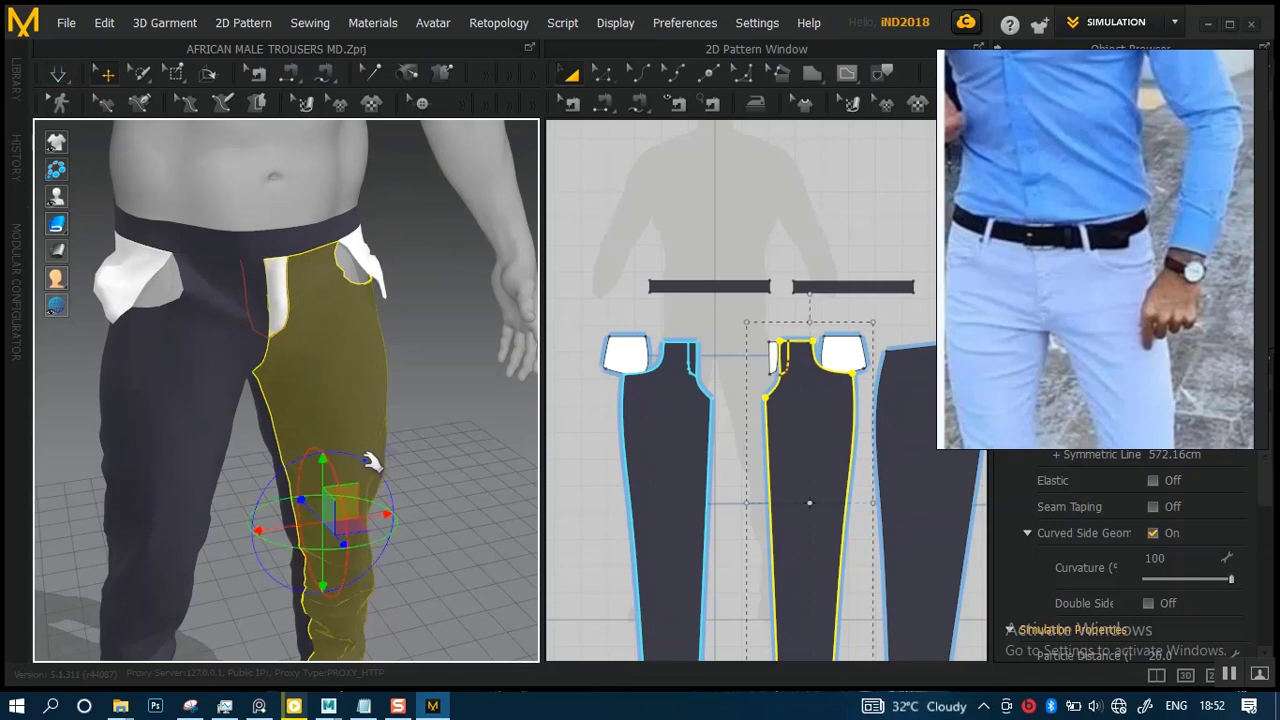
pyautogui.press('space')
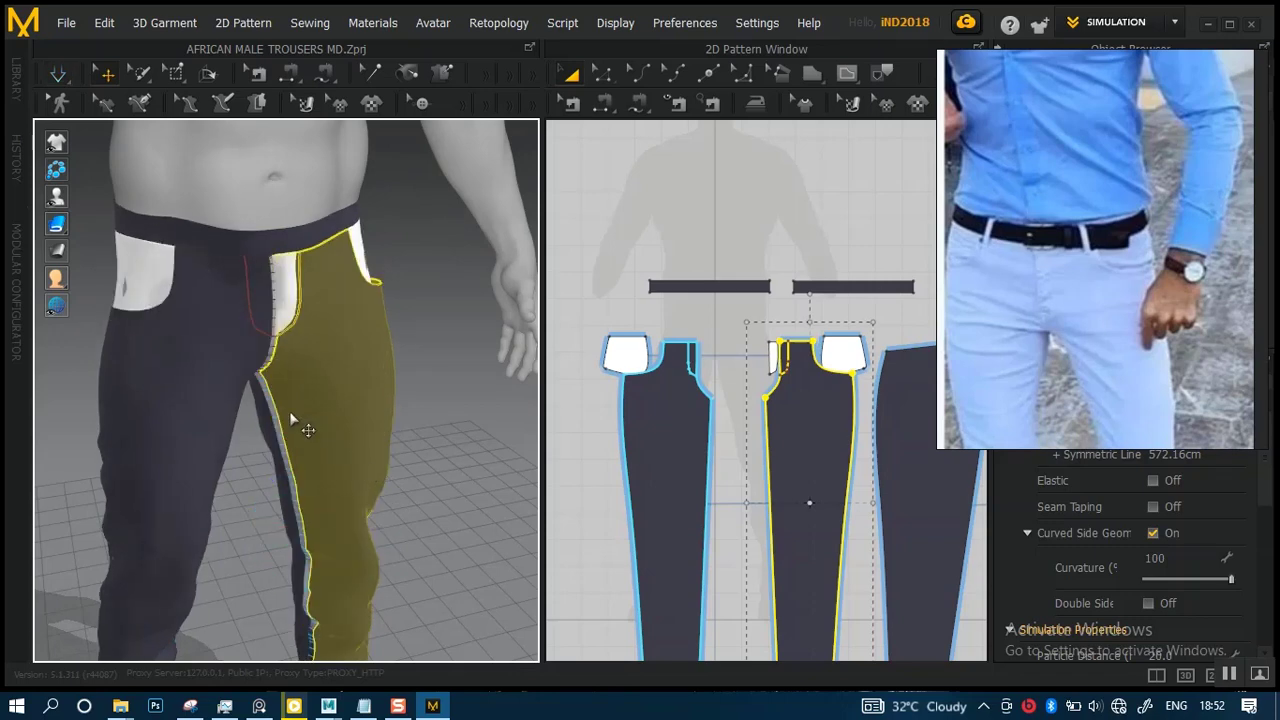
# - Move both pocket pieces upward in the 2D layout, clear of the front trouser patterns
pyautogui.scroll(8, 290, 418)
pyautogui.moveTo(371, 437); pyautogui.dragTo(325, 418, button='right')
pyautogui.scroll(-5, 325, 418)
pyautogui.moveTo(325, 418); pyautogui.dragTo(381, 453, button='middle')
pyautogui.moveTo(381, 453); pyautogui.dragTo(298, 404, button='right')
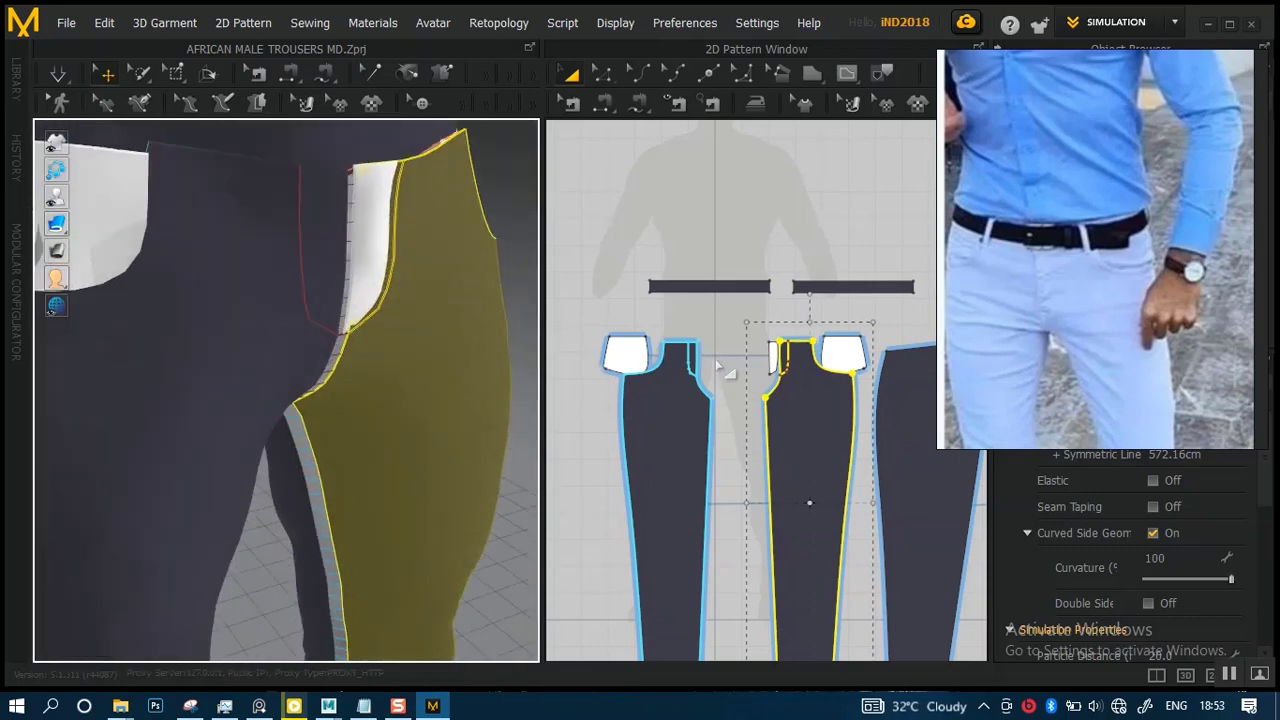
pyautogui.scroll(6, 720, 368)
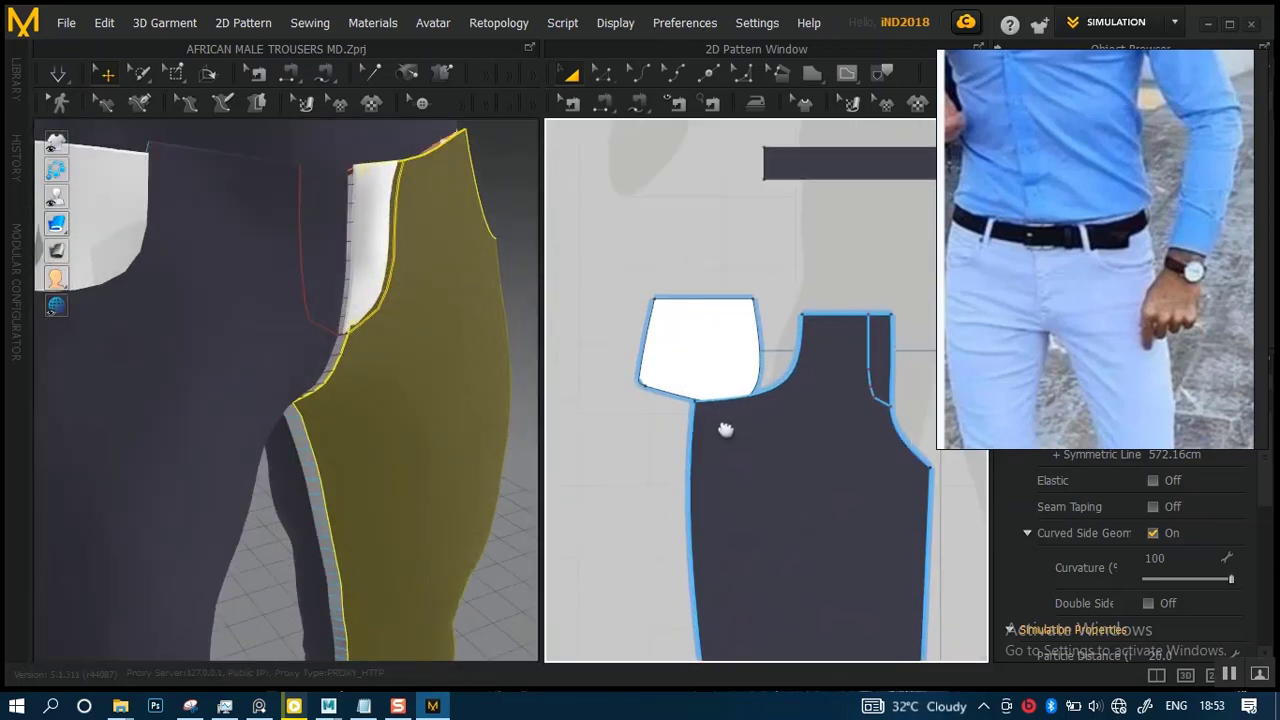
pyautogui.scroll(2, 725, 430)
pyautogui.click(703, 333)
pyautogui.scroll(-5, 723, 349)
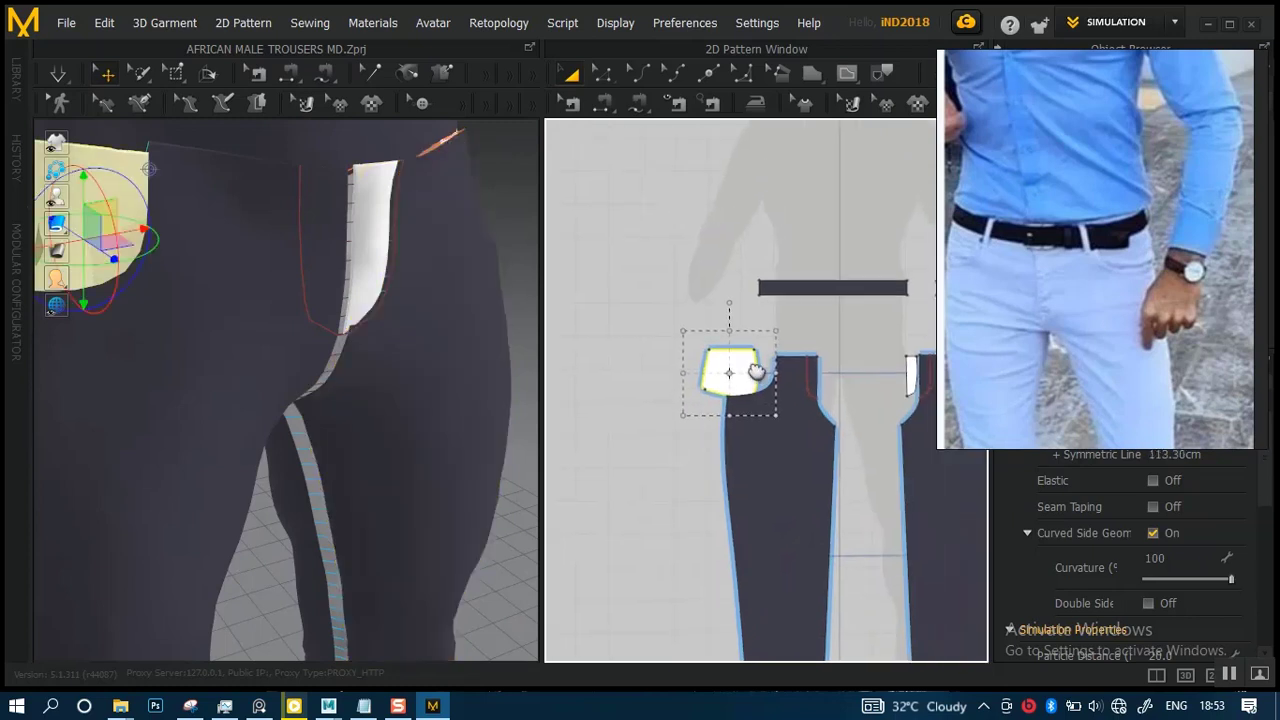
pyautogui.keyDown('shift'); pyautogui.click(863, 398); pyautogui.keyUp('shift')
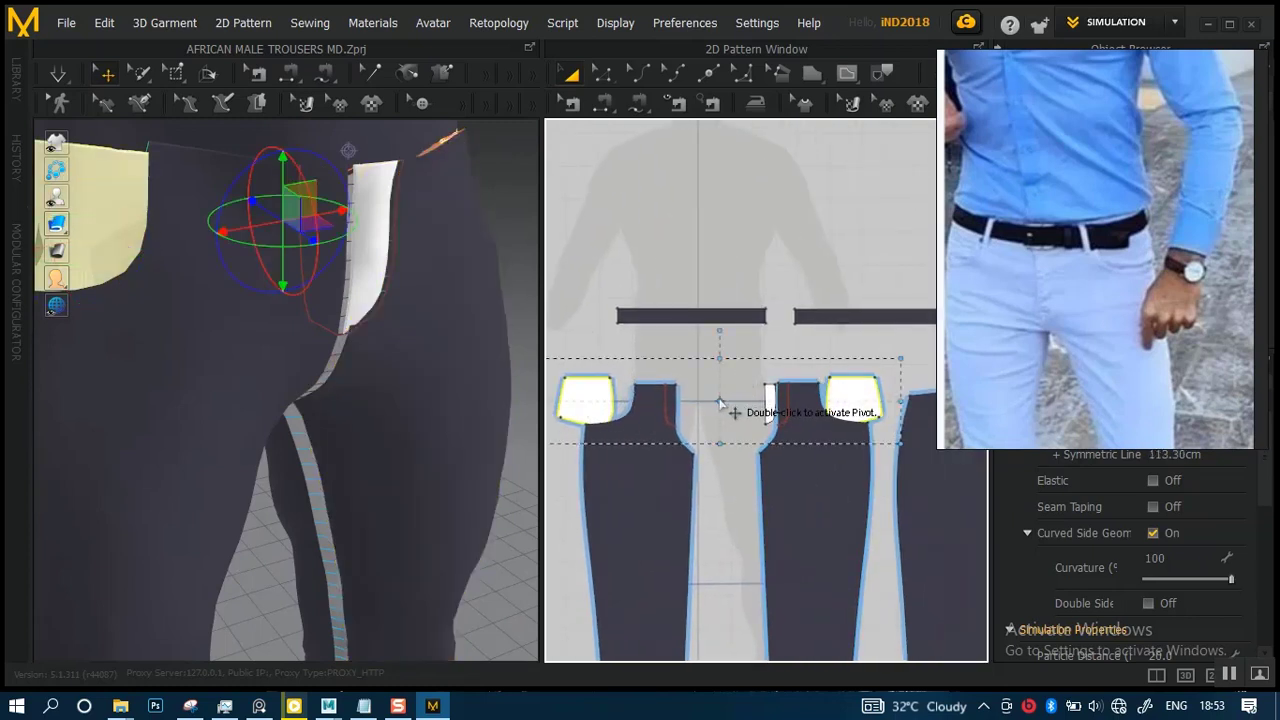
pyautogui.click(763, 350)
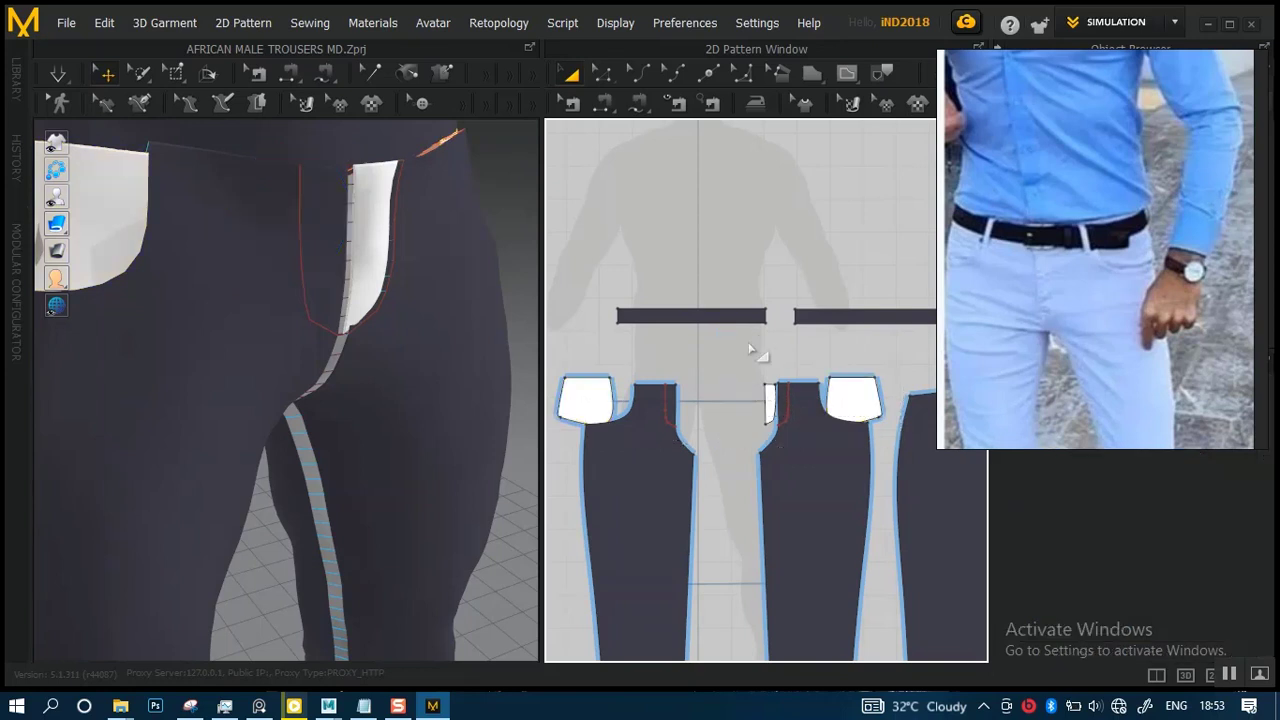
pyautogui.click(583, 402)
pyautogui.moveTo(586, 397); pyautogui.dragTo(590, 360)
pyautogui.moveTo(857, 392); pyautogui.dragTo(851, 360)
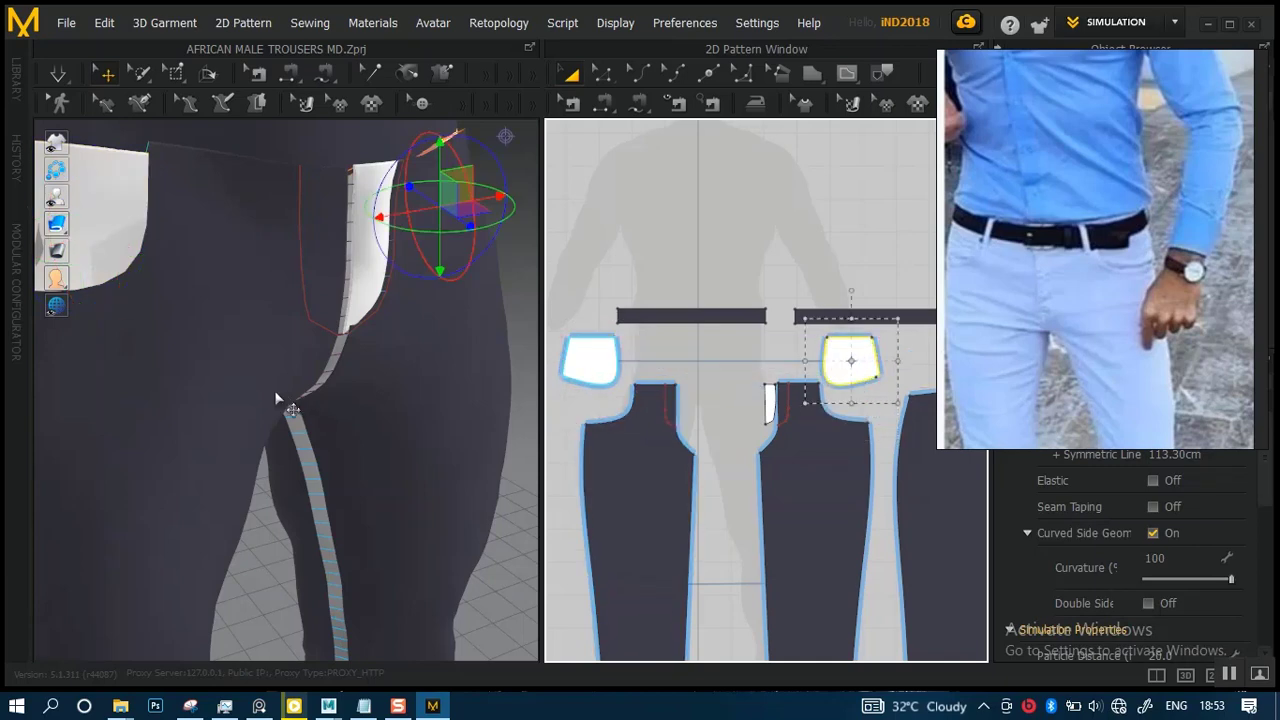
# - Box-pin mesh points along the lower edge of the wearer's right pocket piece
pyautogui.moveTo(276, 398); pyautogui.dragTo(357, 440, button='middle')
pyautogui.moveTo(329, 400); pyautogui.dragTo(388, 428, button='right')
pyautogui.scroll(5, 676, 388)
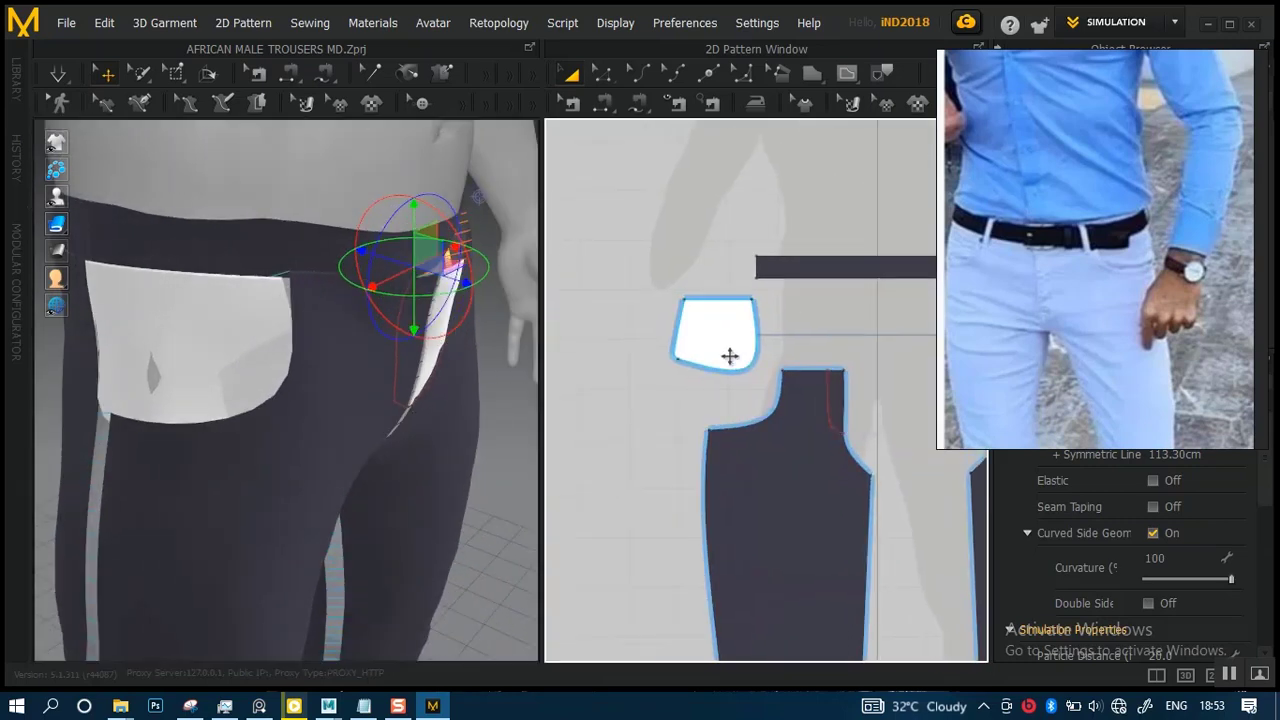
pyautogui.moveTo(711, 386); pyautogui.dragTo(723, 406, button='middle')
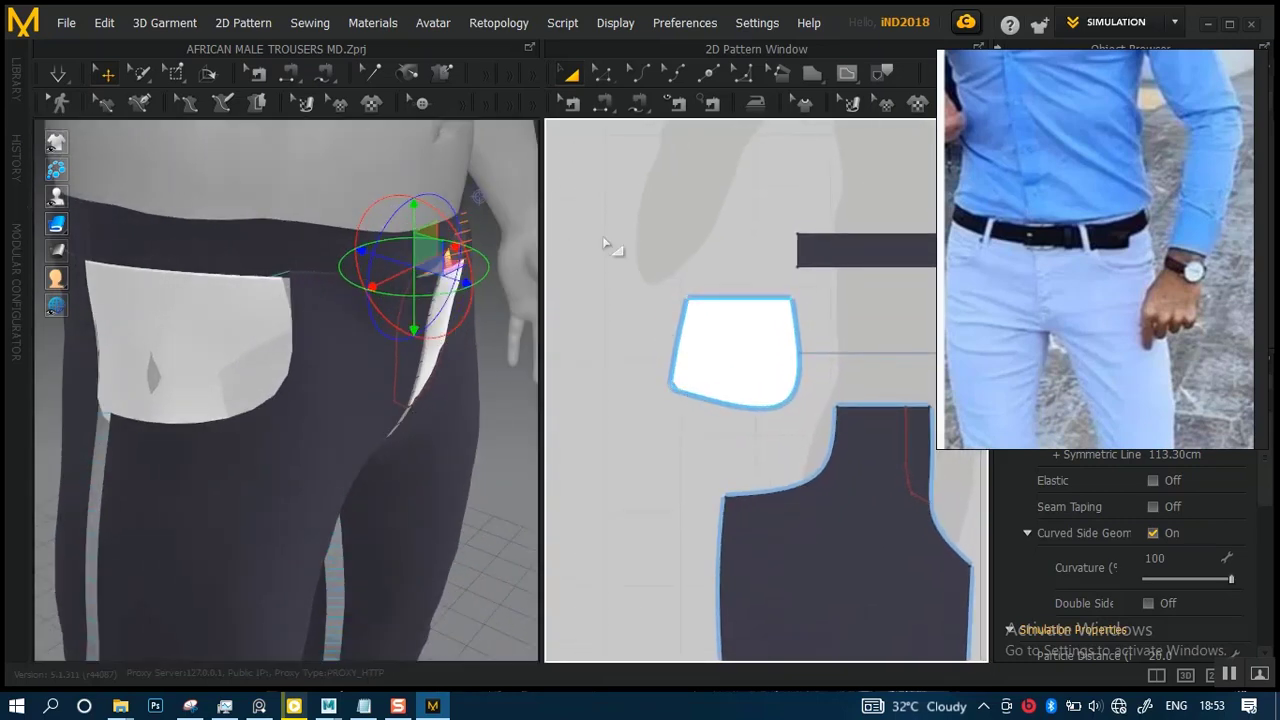
pyautogui.click(173, 75)
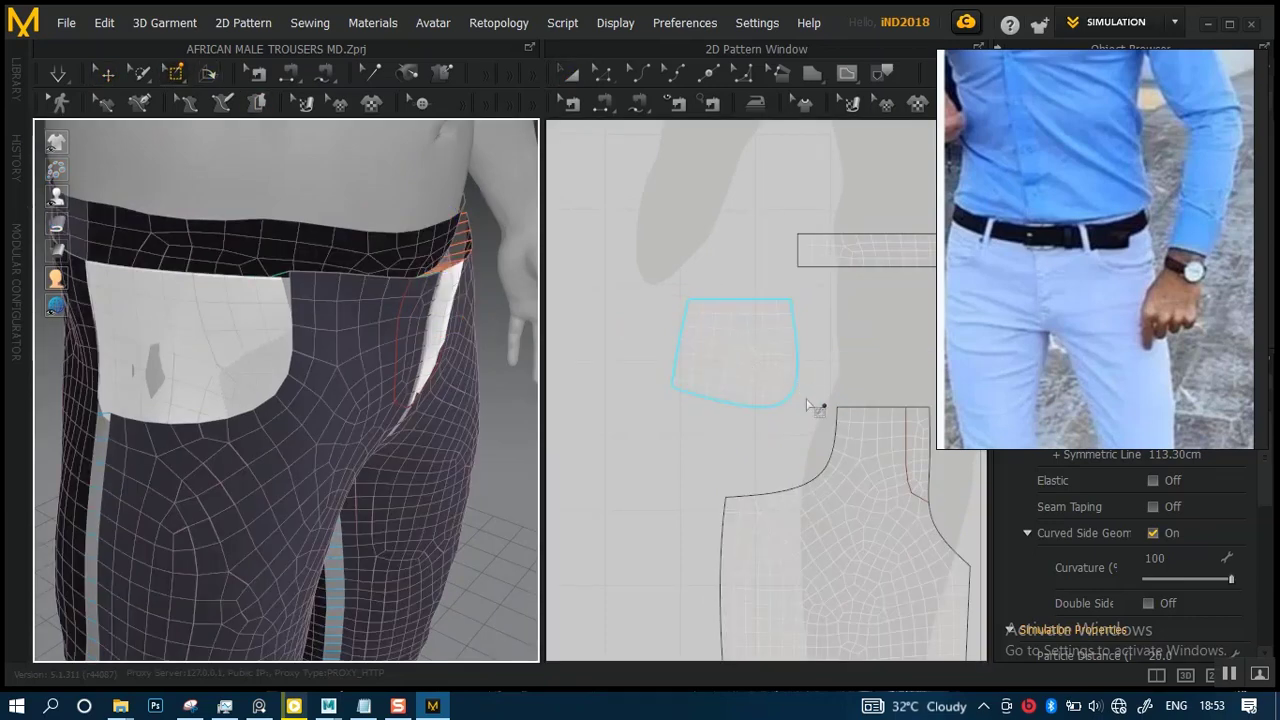
pyautogui.scroll(3, 812, 405)
pyautogui.moveTo(862, 358); pyautogui.dragTo(634, 409)
pyautogui.moveTo(673, 458); pyautogui.dragTo(797, 484, button='right')
pyautogui.moveTo(796, 470); pyautogui.dragTo(652, 406)
pyautogui.scroll(-2, 750, 393)
pyautogui.scroll(-1, 750, 393)
# - Extend the pins across the whole lower section of the wearer's right pocket piece
pyautogui.moveTo(870, 363); pyautogui.dragTo(770, 360, button='middle')
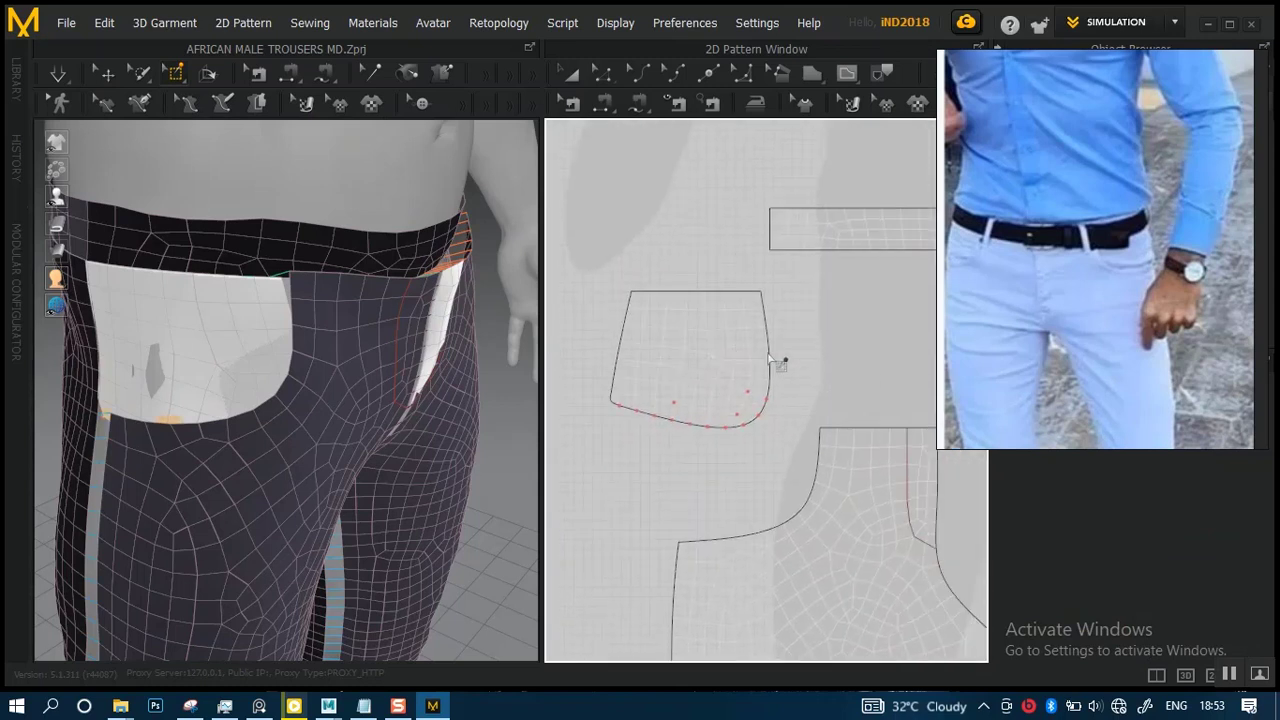
pyautogui.scroll(3, 746, 389)
pyautogui.moveTo(731, 417); pyautogui.dragTo(776, 428, button='middle')
pyautogui.moveTo(872, 362); pyautogui.dragTo(612, 517)
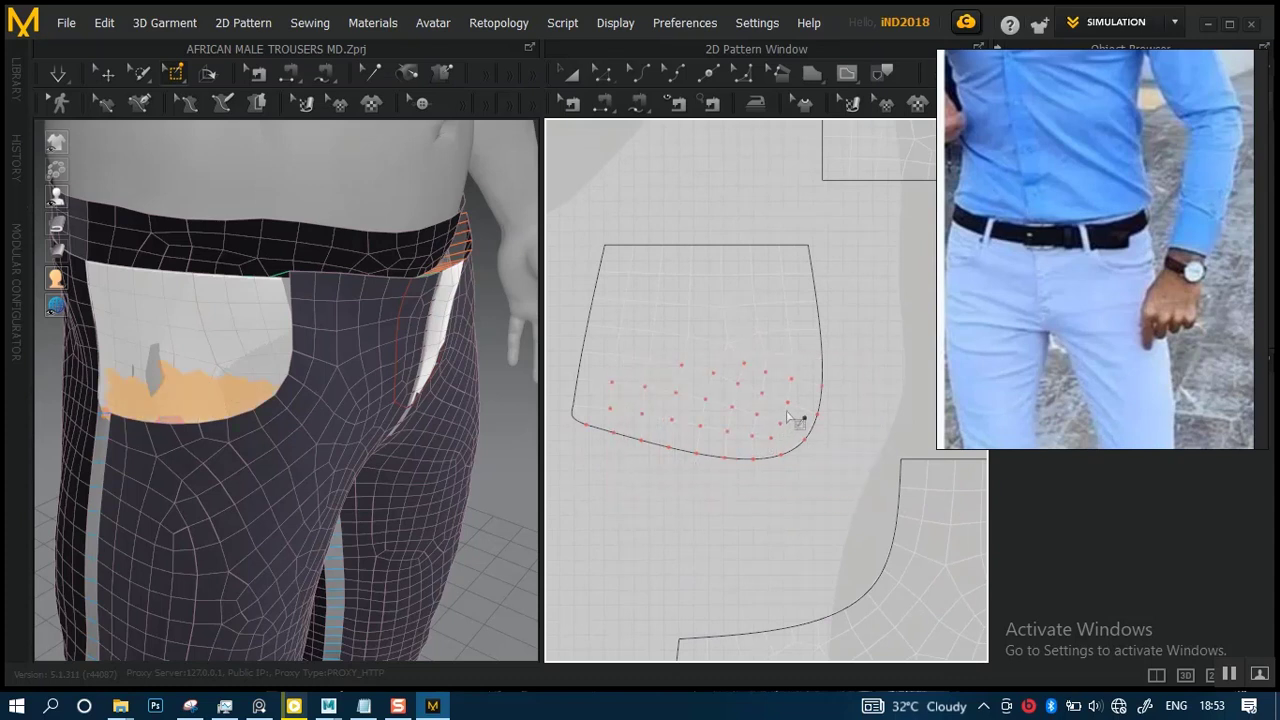
# - Box-pin mesh points inside the curved lower inner corner of the wearer's left pocket piece
pyautogui.scroll(-3, 768, 388)
pyautogui.moveTo(803, 381); pyautogui.dragTo(631, 374, button='middle')
pyautogui.moveTo(900, 362); pyautogui.dragTo(597, 346, button='middle')
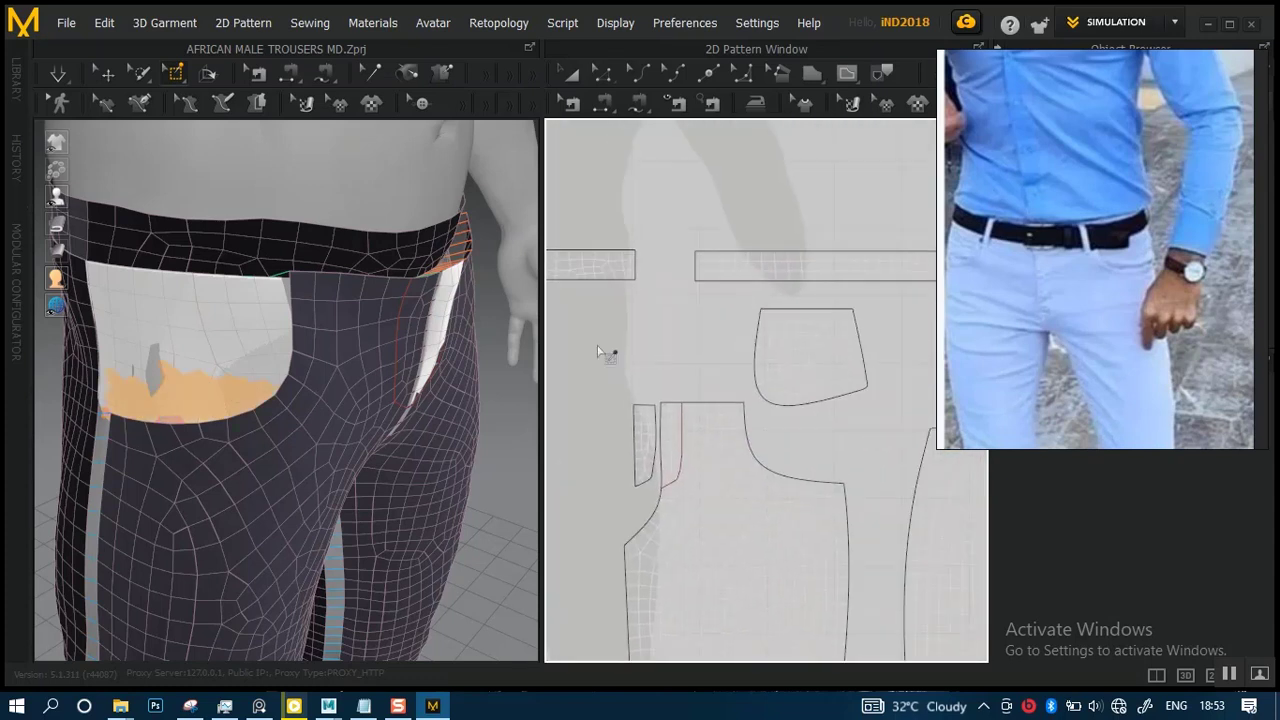
pyautogui.scroll(3, 740, 400)
pyautogui.moveTo(757, 449); pyautogui.dragTo(820, 434, button='middle')
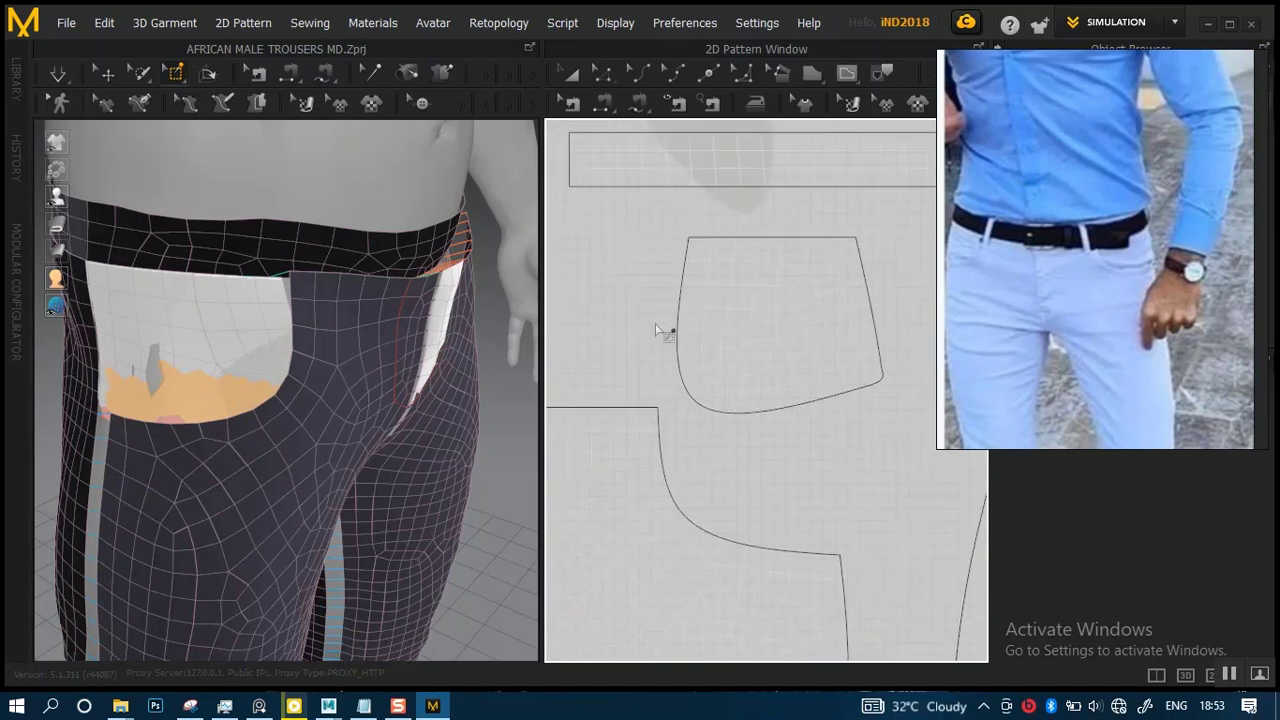
pyautogui.moveTo(658, 309); pyautogui.dragTo(791, 394)
# - Add pins along the lower edge and toward the outer side of the wearer's left pocket piece
pyautogui.scroll(2, 688, 430)
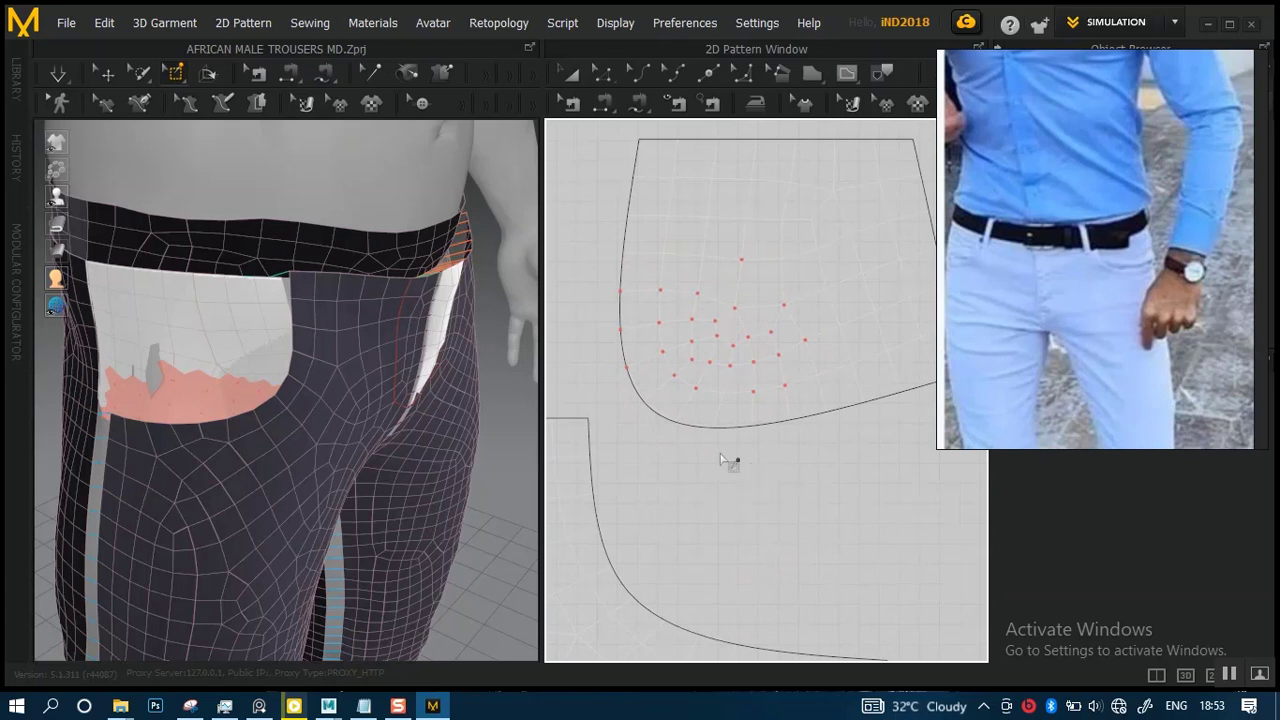
pyautogui.keyDown('shift'); pyautogui.moveTo(777, 473); pyautogui.dragTo(627, 381); pyautogui.keyUp('shift')
pyautogui.moveTo(797, 410); pyautogui.dragTo(703, 455, button='middle')
pyautogui.keyDown('shift'); pyautogui.moveTo(838, 458); pyautogui.dragTo(646, 408); pyautogui.keyUp('shift')
pyautogui.keyDown('shift'); pyautogui.moveTo(903, 358); pyautogui.dragTo(643, 514); pyautogui.keyUp('shift')
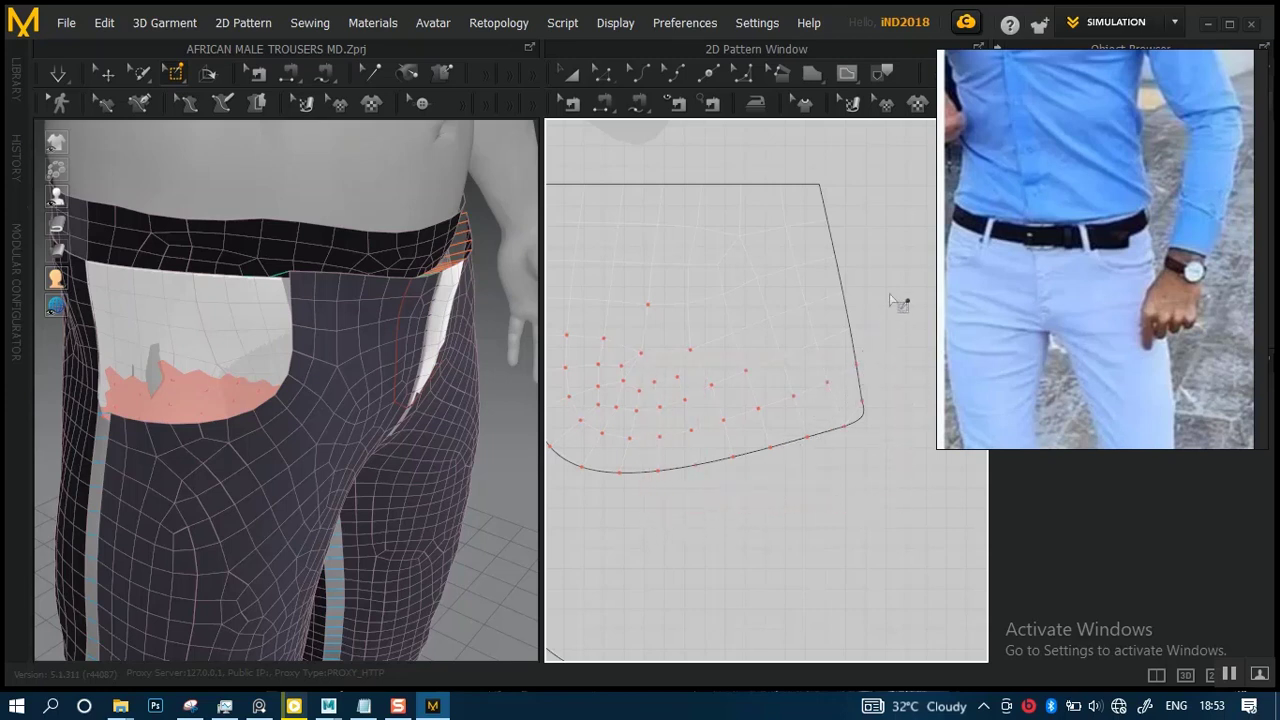
pyautogui.keyDown('shift'); pyautogui.moveTo(889, 292); pyautogui.dragTo(681, 424); pyautogui.keyUp('shift')
# - Simulate the trousers with the lower parts of the pocket pieces pinned, and undo the simulated result
pyautogui.scroll(-3, 272, 275)
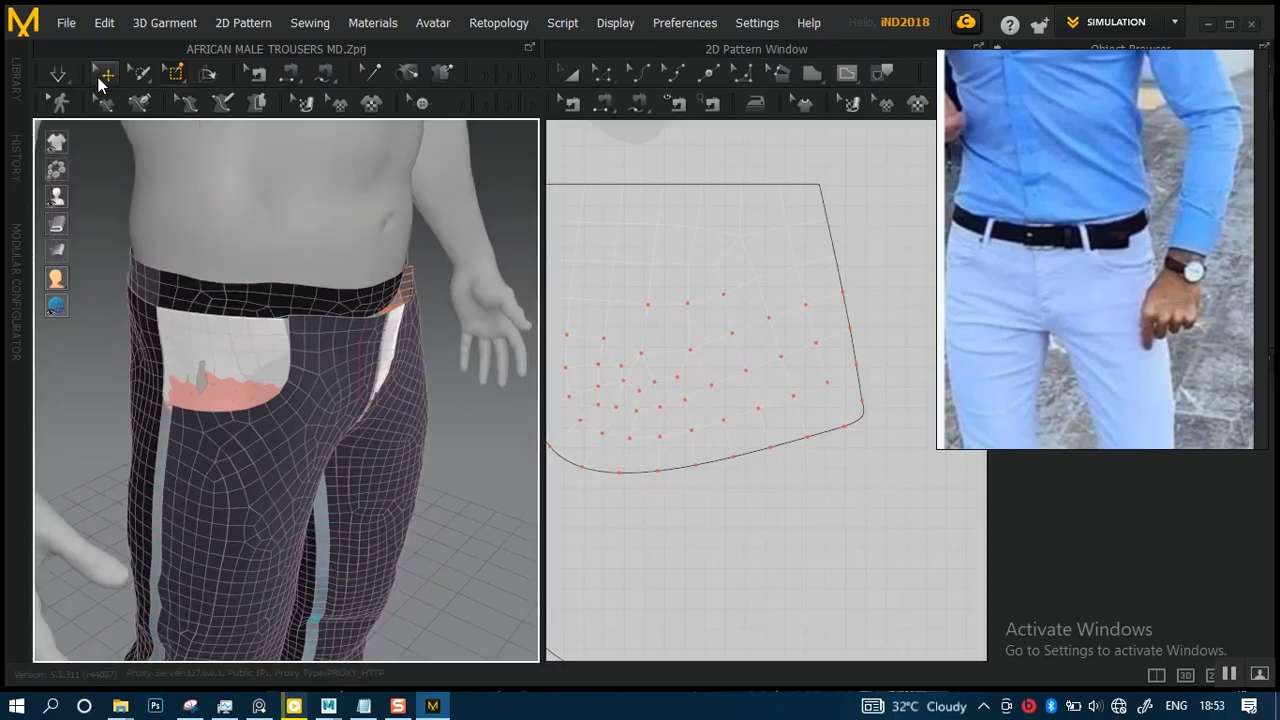
pyautogui.click(100, 80)
pyautogui.scroll(2, 363, 243)
pyautogui.moveTo(363, 243); pyautogui.dragTo(451, 220, button='right')
pyautogui.press('space')
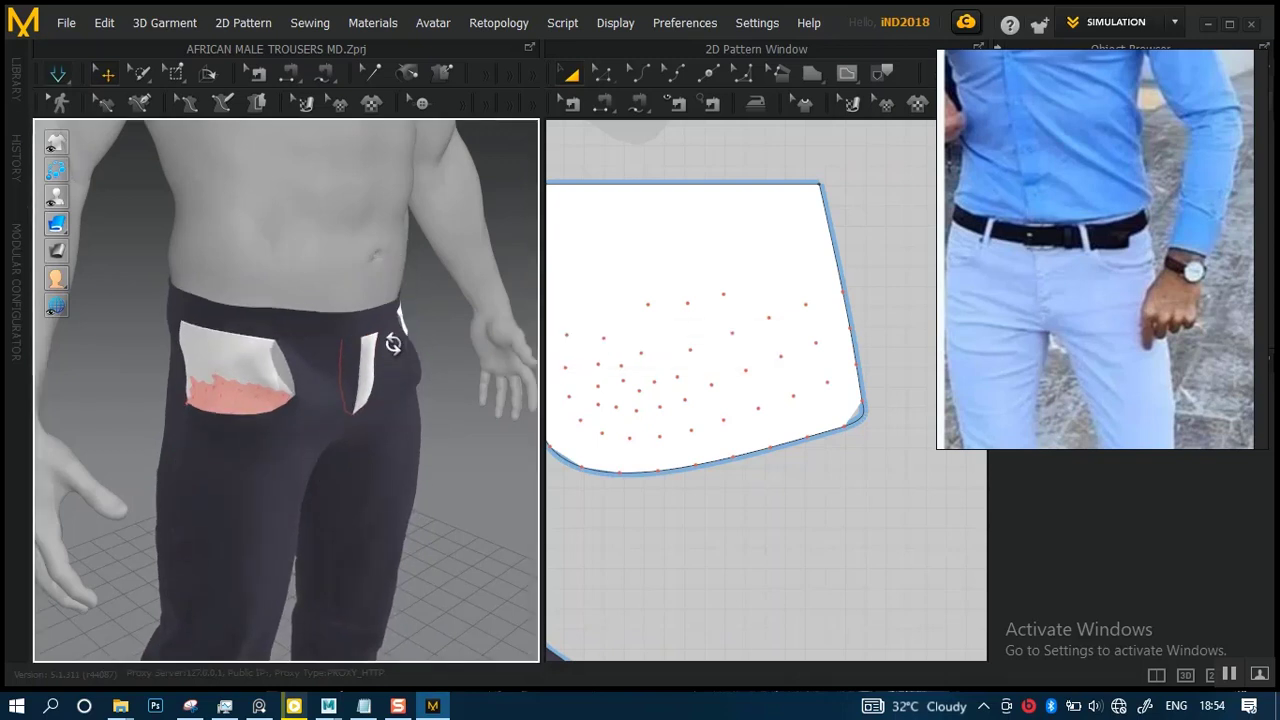
pyautogui.moveTo(393, 343); pyautogui.dragTo(340, 354, button='right')
pyautogui.scroll(5, 336, 380)
pyautogui.scroll(2, 336, 380)
pyautogui.scroll(2, 342, 360)
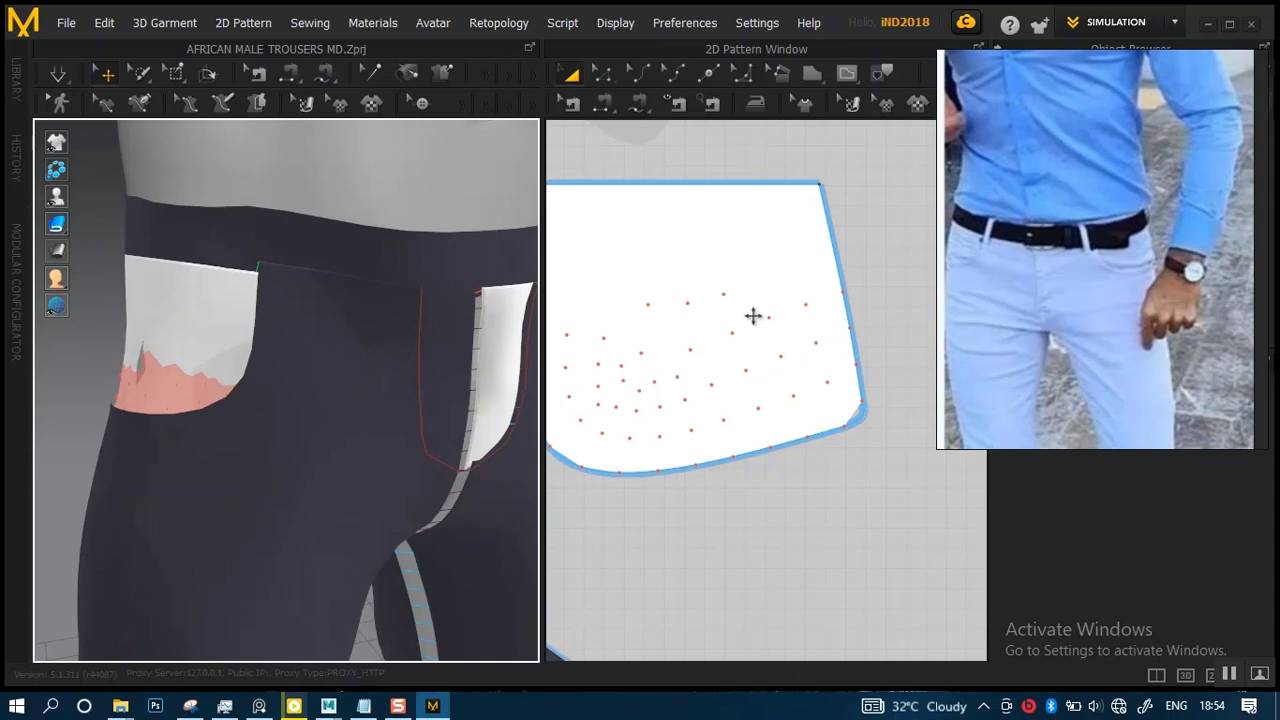
# - Add box pins along the inner edge of the wearer's left pocket piece, up to its upper edge
pyautogui.scroll(-2, 753, 316)
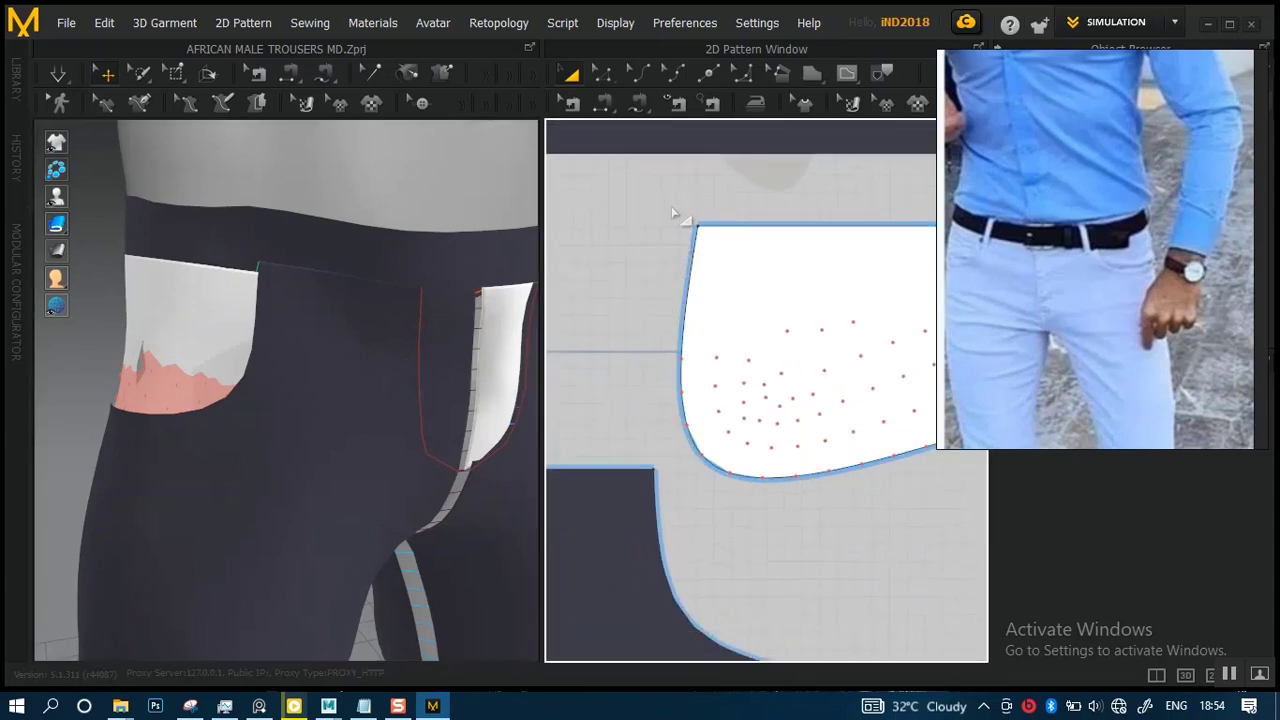
pyautogui.moveTo(745, 382); pyautogui.dragTo(751, 366)
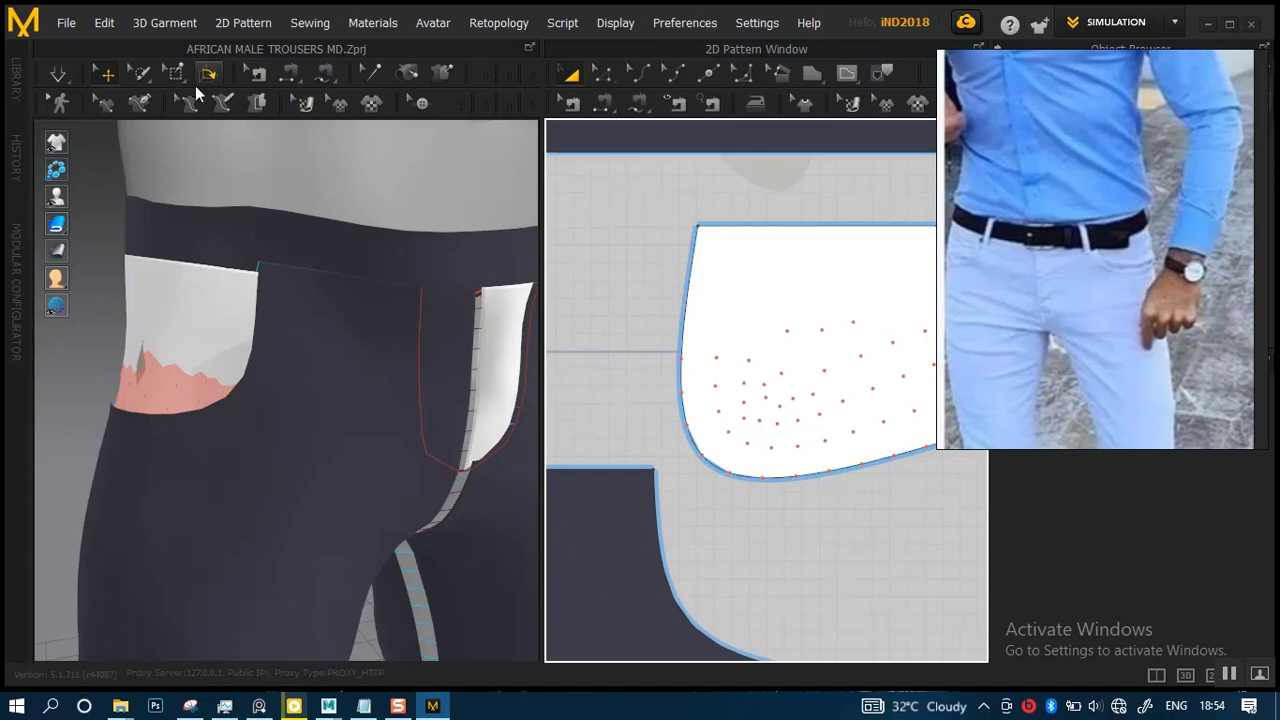
pyautogui.click(175, 72)
pyautogui.moveTo(665, 190); pyautogui.dragTo(772, 392)
pyautogui.scroll(-1, 785, 348)
pyautogui.moveTo(743, 294); pyautogui.dragTo(637, 302, button='middle')
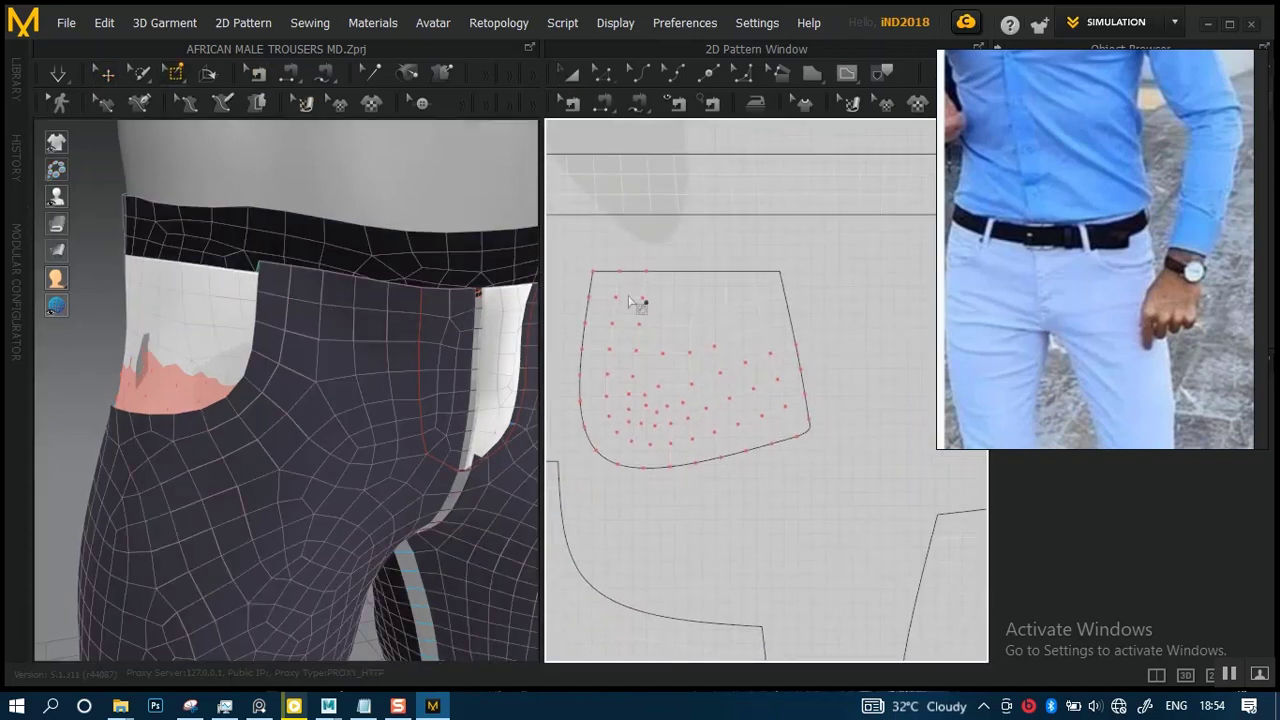
pyautogui.scroll(1, 682, 295)
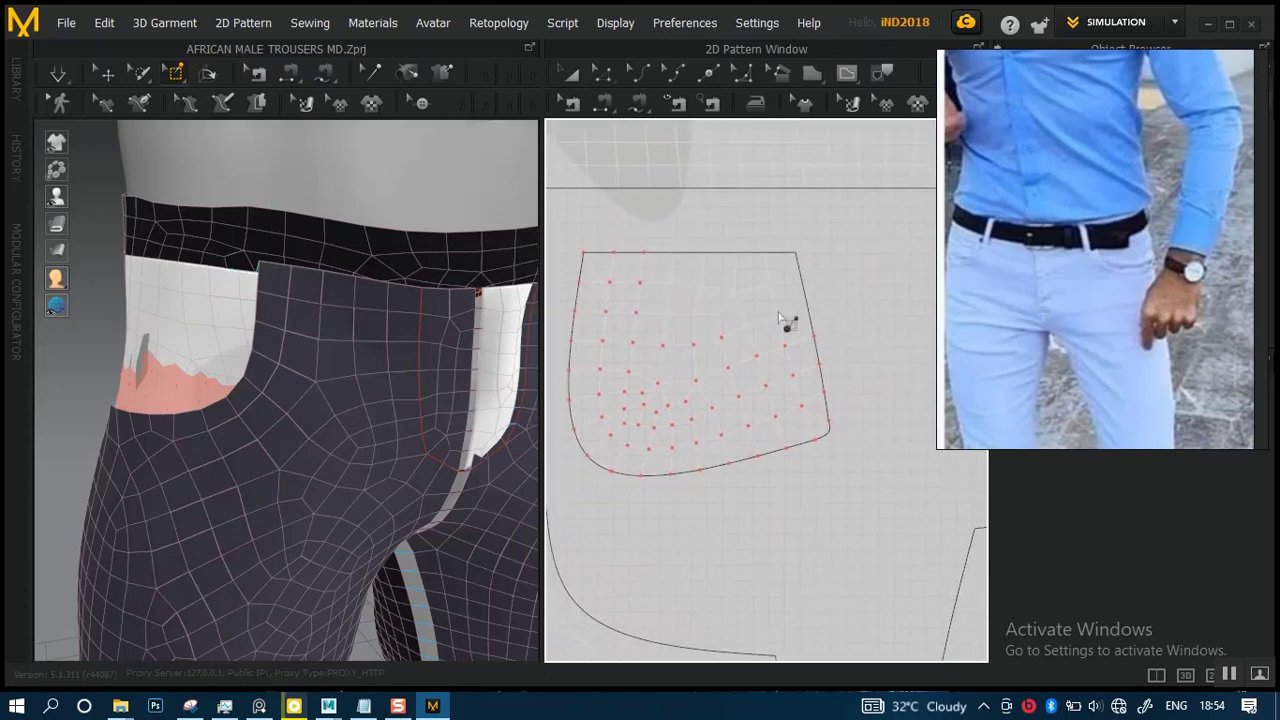
# - Add matching pins along the inner edge of the wearer's right pocket piece, up to its upper edge
pyautogui.scroll(-2, 651, 309)
pyautogui.moveTo(651, 309); pyautogui.dragTo(834, 286, button='middle')
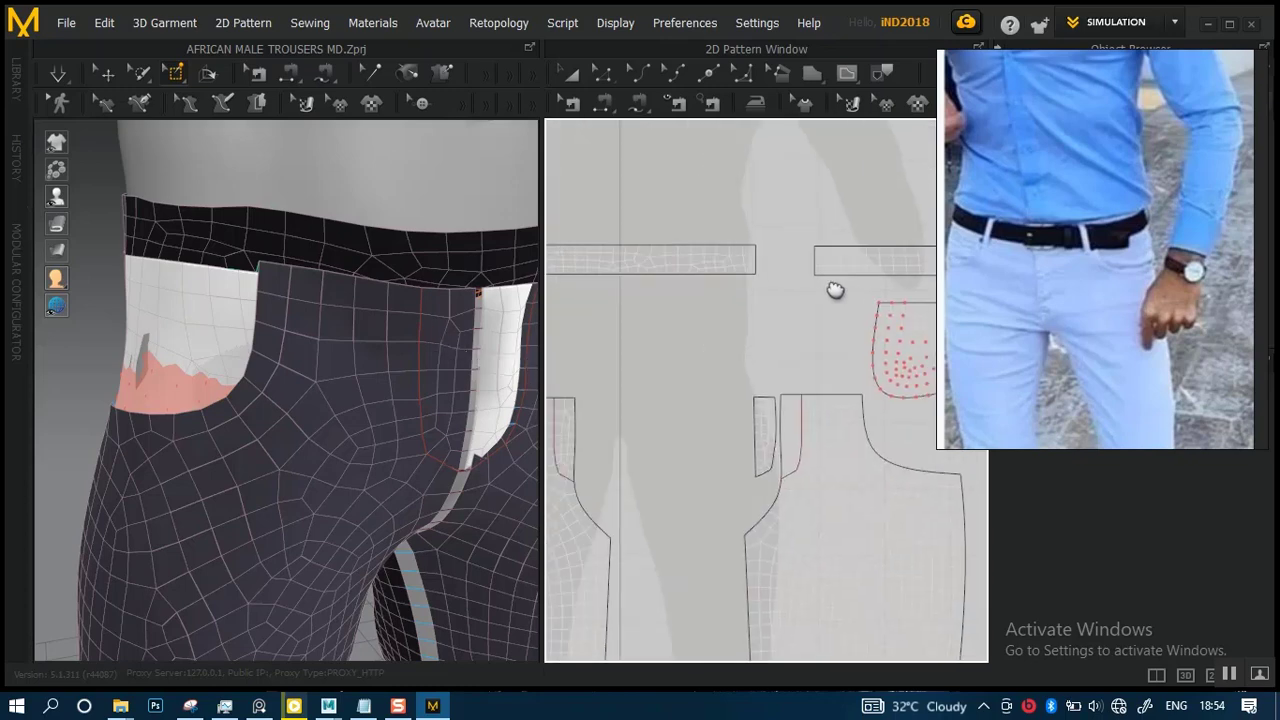
pyautogui.scroll(1, 894, 277)
pyautogui.scroll(2, 795, 270)
pyautogui.moveTo(786, 234); pyautogui.dragTo(735, 305, button='middle')
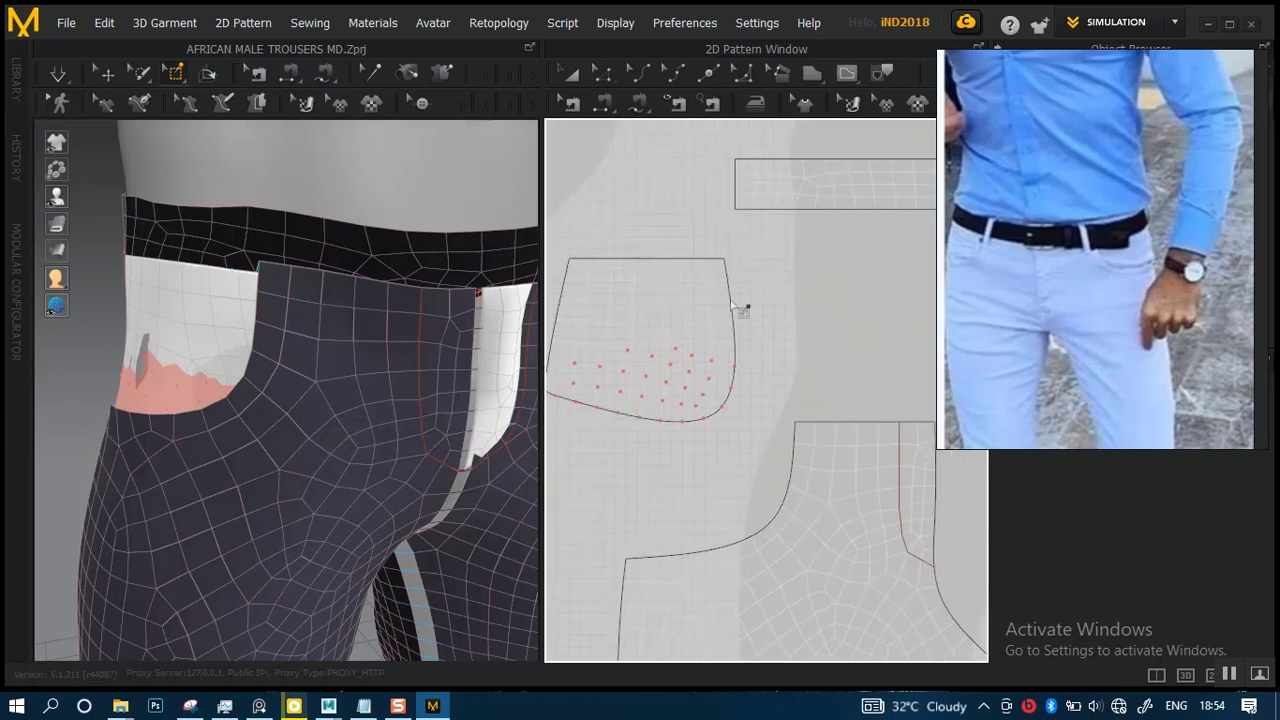
pyautogui.moveTo(685, 225); pyautogui.dragTo(785, 410)
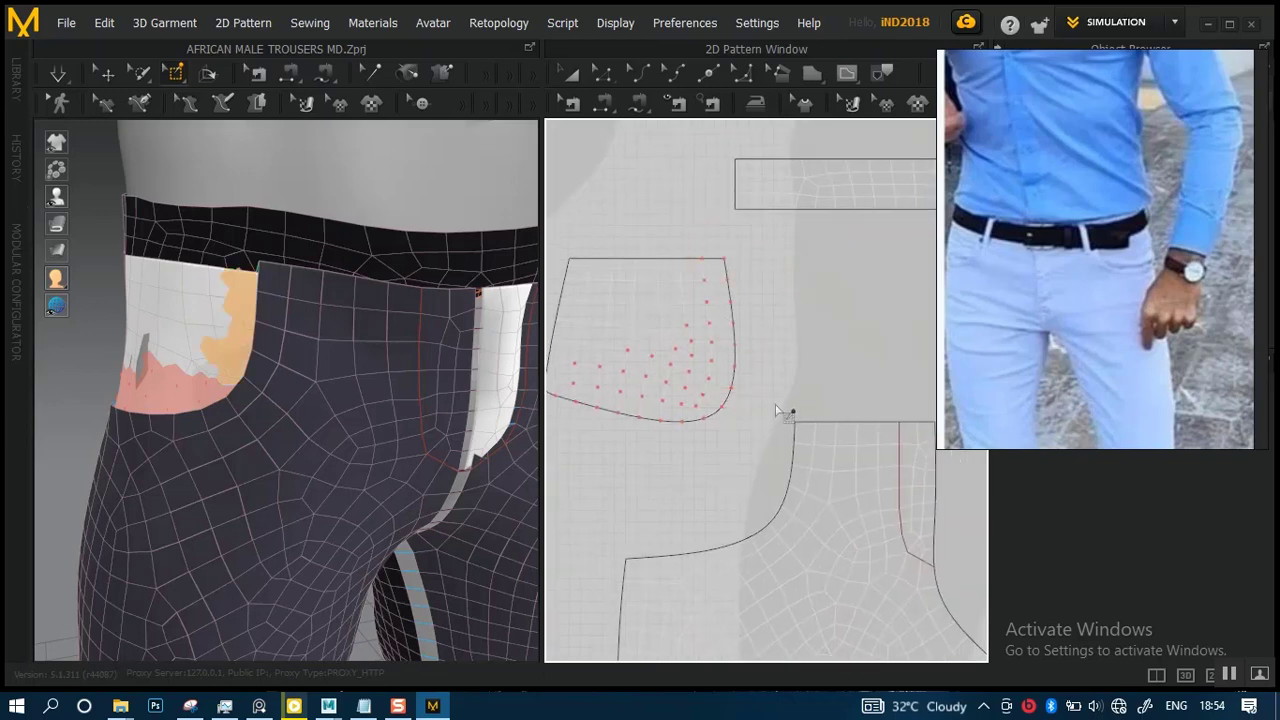
# - Simulate the trousers and pull the front panel's edge at the wearer's right pocket opening to settle it over the pinned pocket piece
pyautogui.press('space')
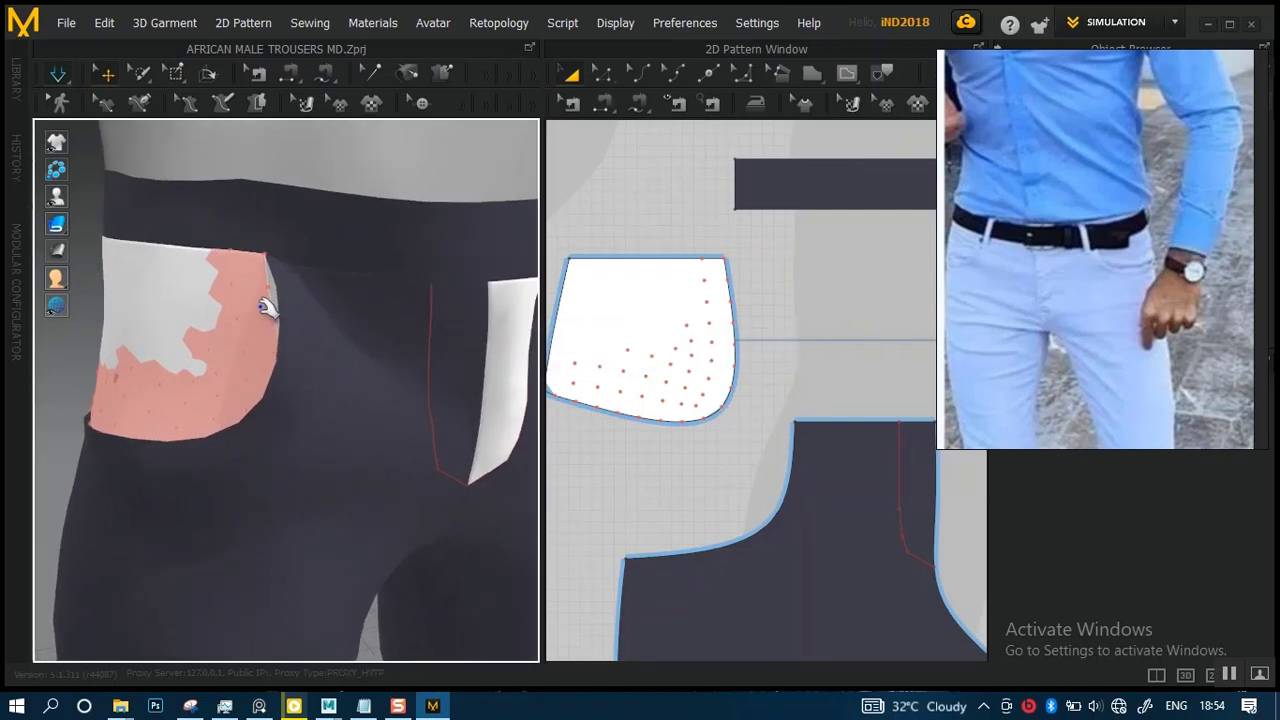
pyautogui.moveTo(262, 300); pyautogui.dragTo(281, 307)
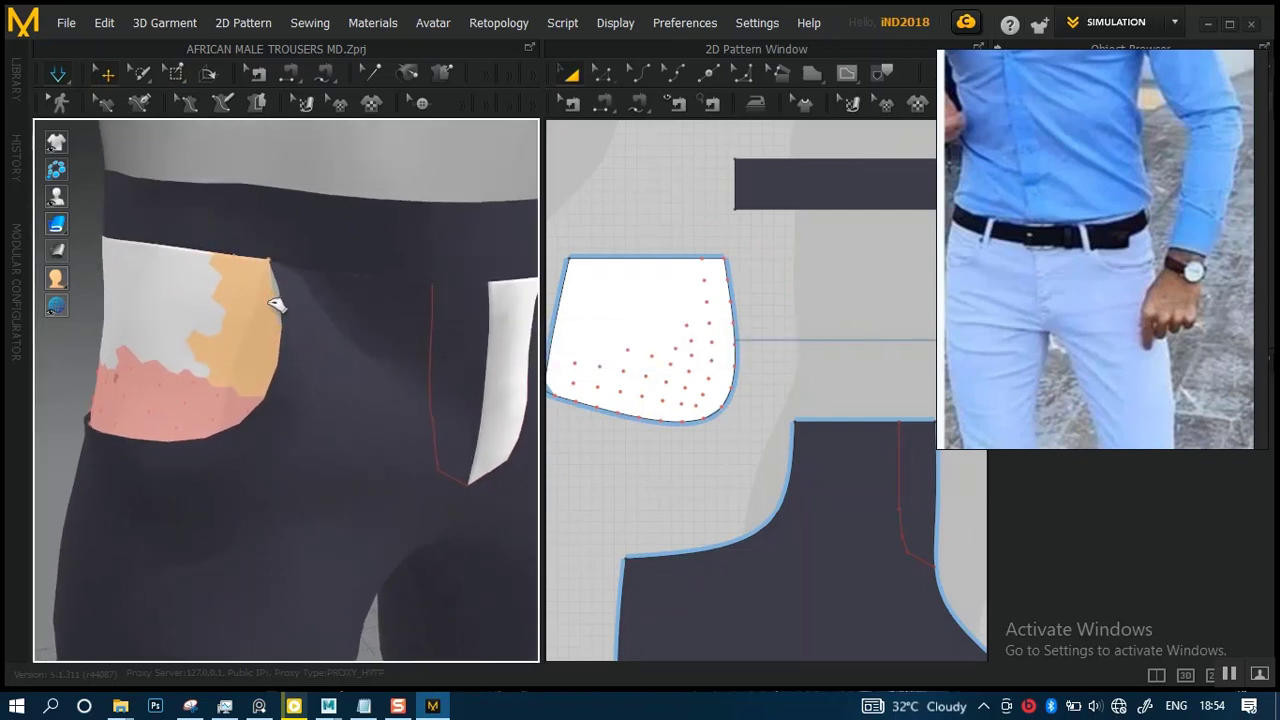
pyautogui.scroll(-3, 355, 330)
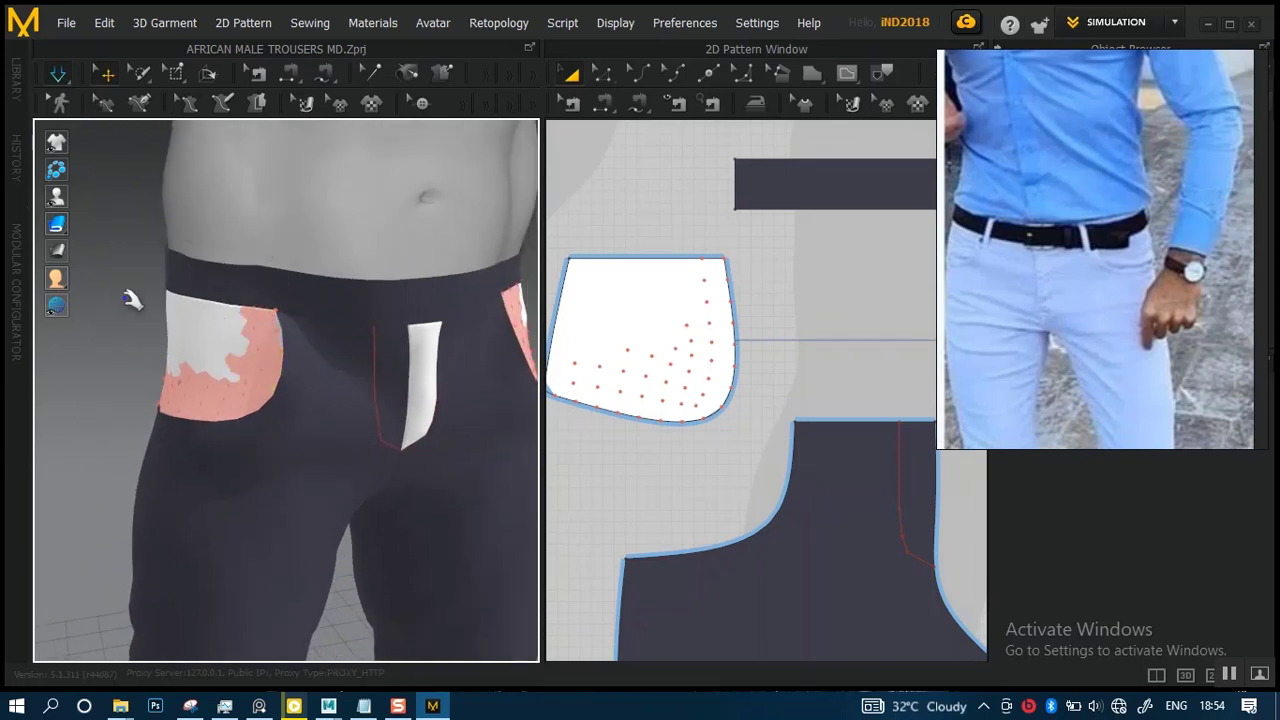
pyautogui.scroll(-4, 209, 334)
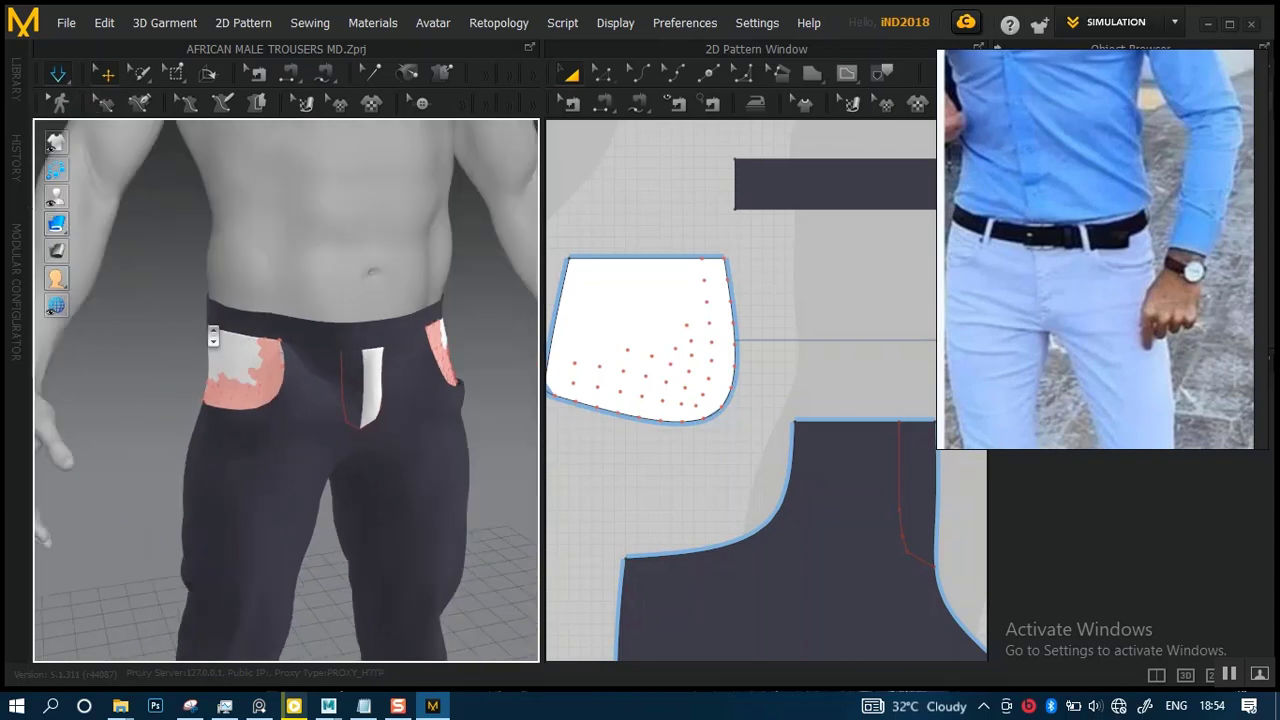
# - Examine how both front pocket openings sit over the pinned pocket pieces from the front and the wearer's left side
pyautogui.moveTo(318, 326); pyautogui.dragTo(496, 376, button='right')
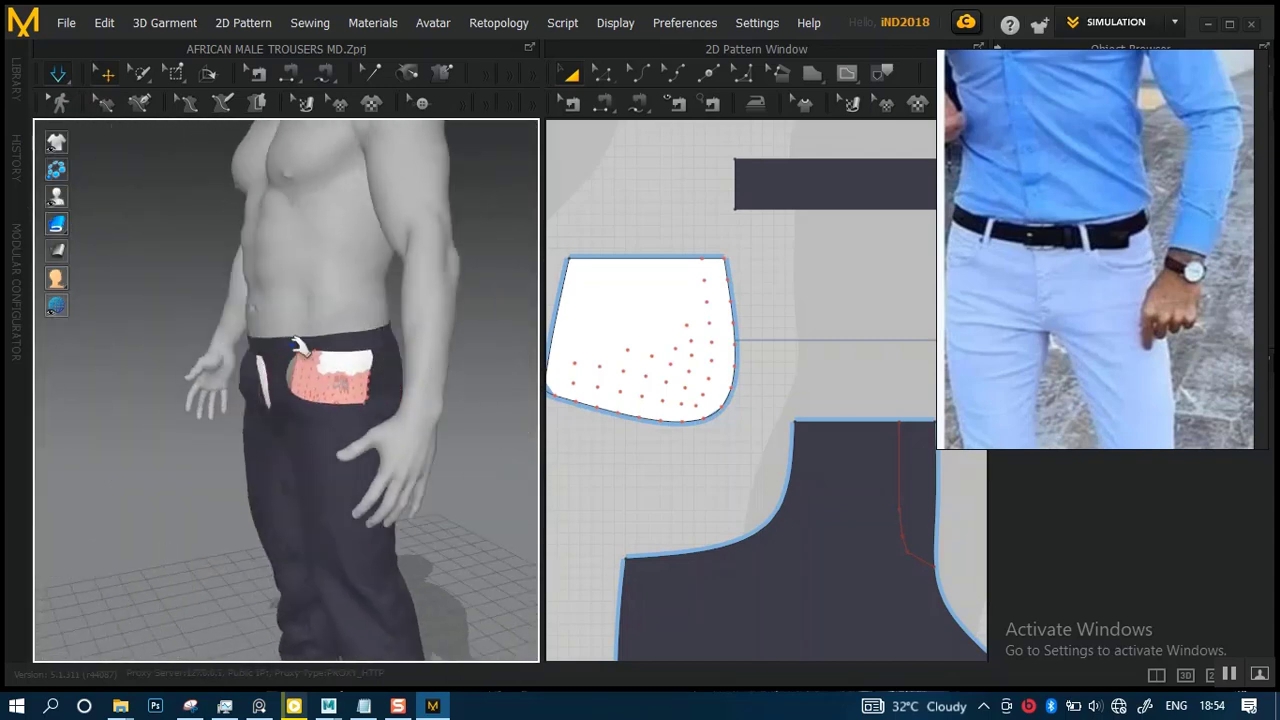
pyautogui.scroll(3, 310, 378)
pyautogui.moveTo(330, 385); pyautogui.dragTo(406, 366, button='right')
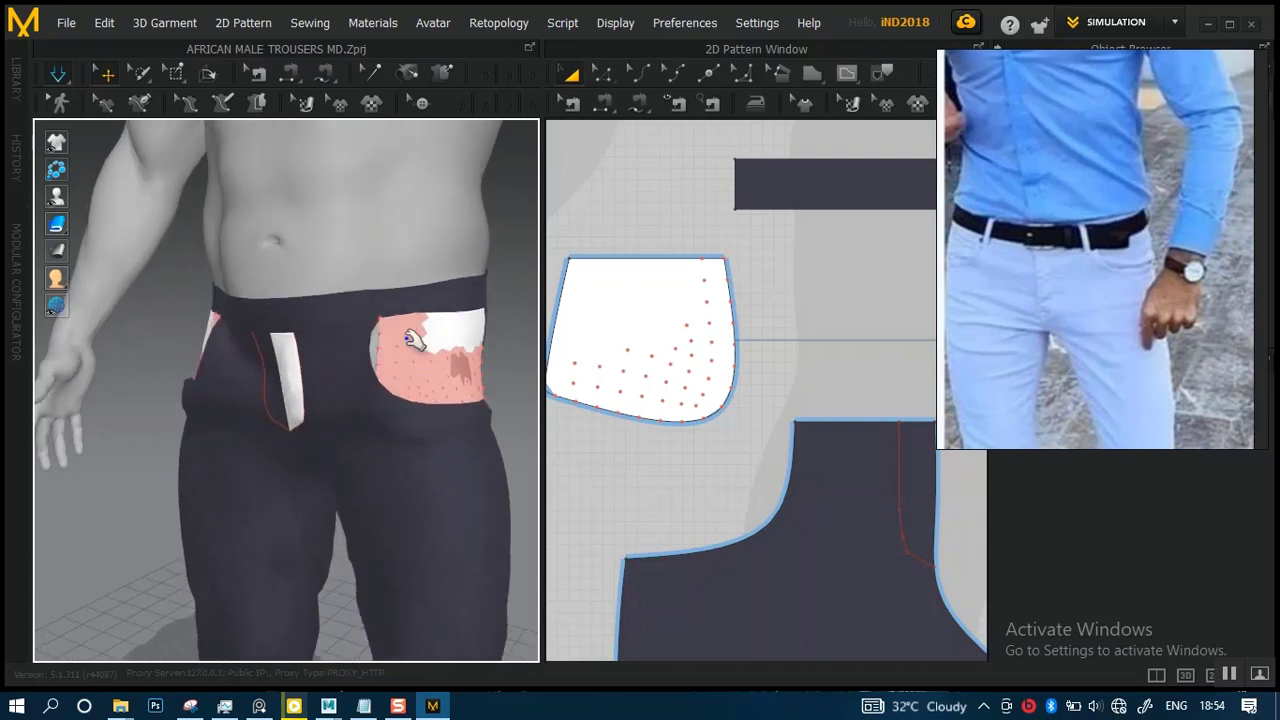
pyautogui.moveTo(436, 382); pyautogui.dragTo(366, 362, button='middle')
pyautogui.scroll(1, 366, 362)
pyautogui.moveTo(366, 362); pyautogui.dragTo(398, 352, button='right')
pyautogui.moveTo(232, 349); pyautogui.dragTo(309, 349, button='middle')
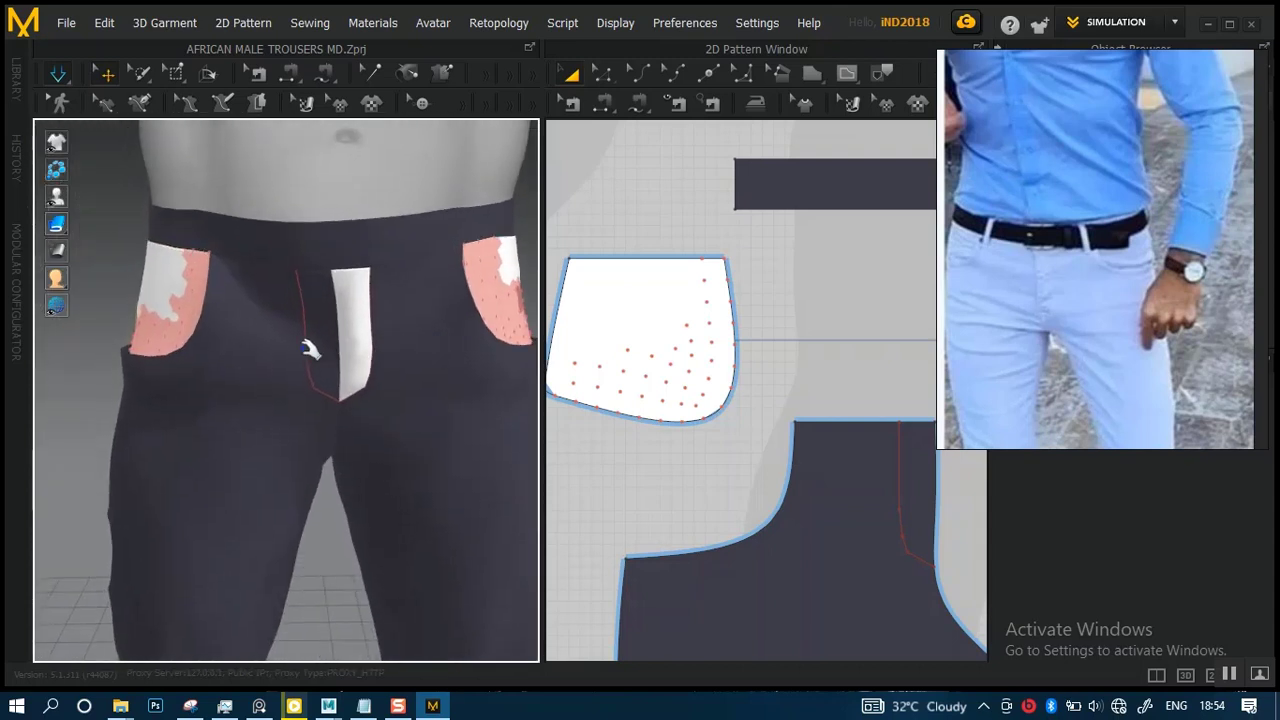
pyautogui.scroll(2, 300, 348)
pyautogui.moveTo(253, 338); pyautogui.dragTo(289, 334, button='right')
# - Pull the wearer's right front panel outward at the pocket opening while the simulation runs, and check how it settles
pyautogui.click(170, 254)
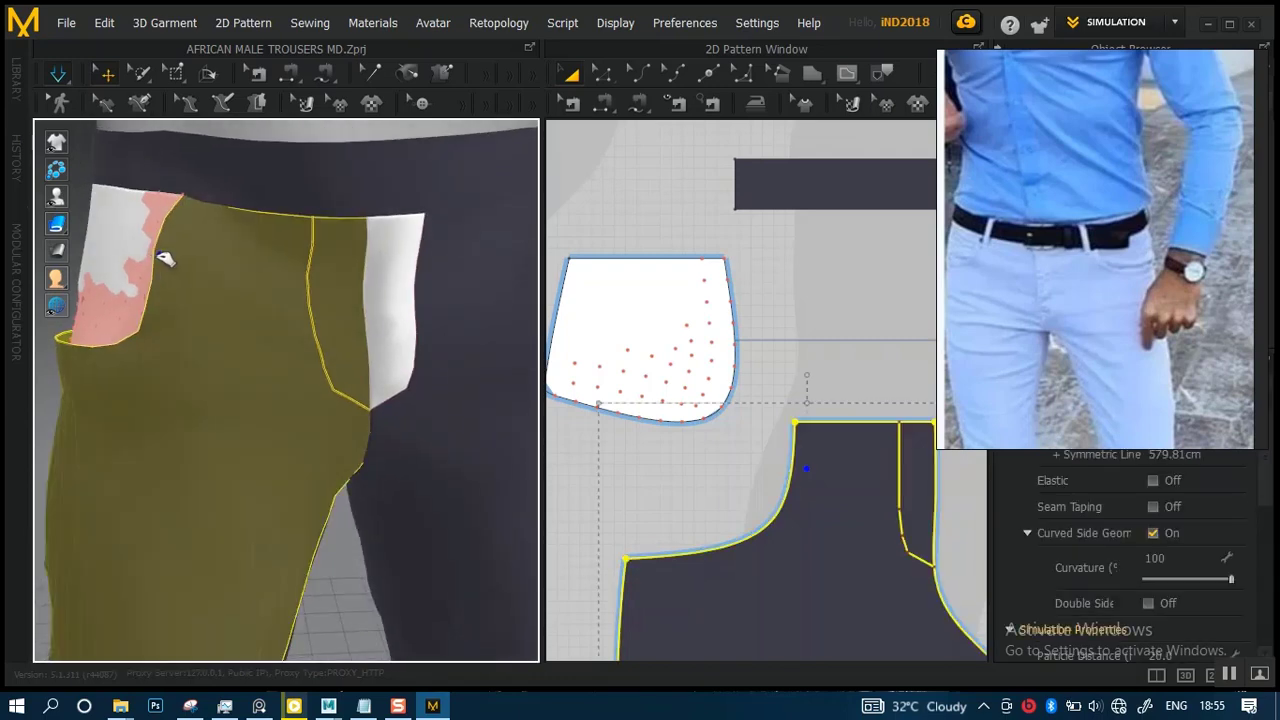
pyautogui.moveTo(186, 289); pyautogui.dragTo(128, 285)
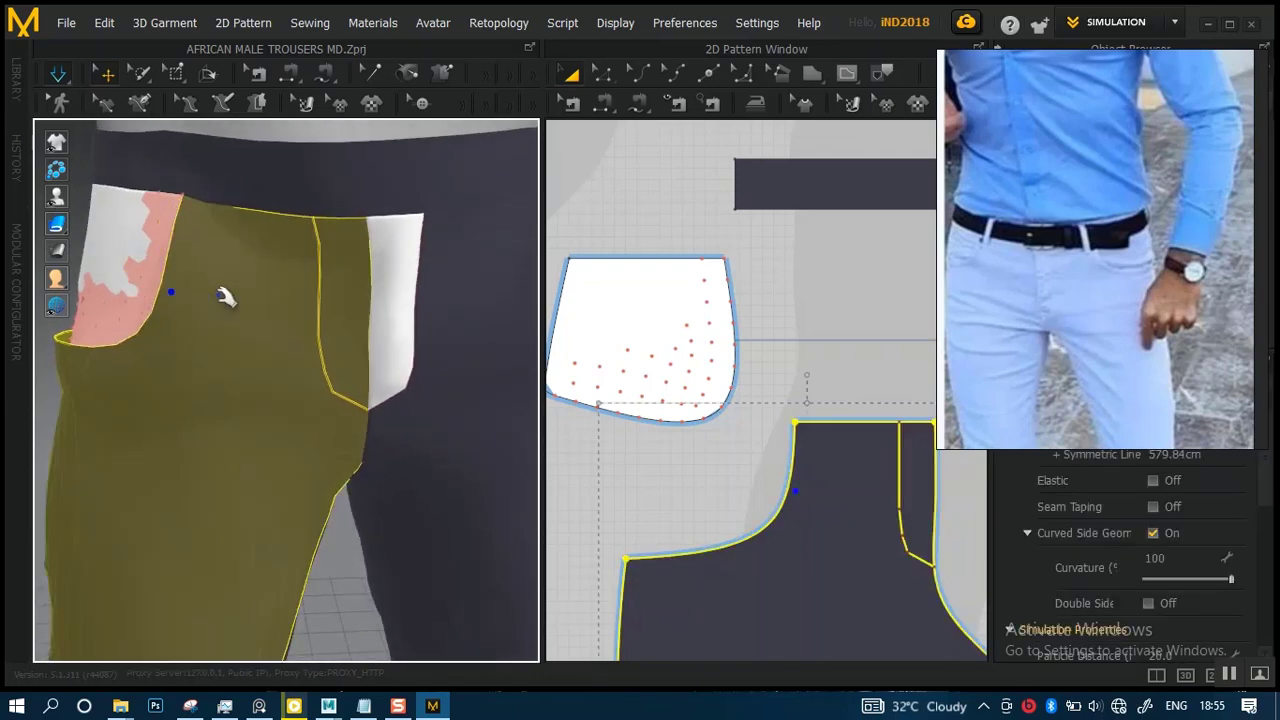
pyautogui.scroll(-3, 197, 268)
pyautogui.moveTo(197, 268); pyautogui.dragTo(231, 409, button='right')
pyautogui.scroll(3, 360, 420)
pyautogui.moveTo(360, 420); pyautogui.dragTo(103, 289, button='right')
pyautogui.click(318, 342)
pyautogui.click(274, 350)
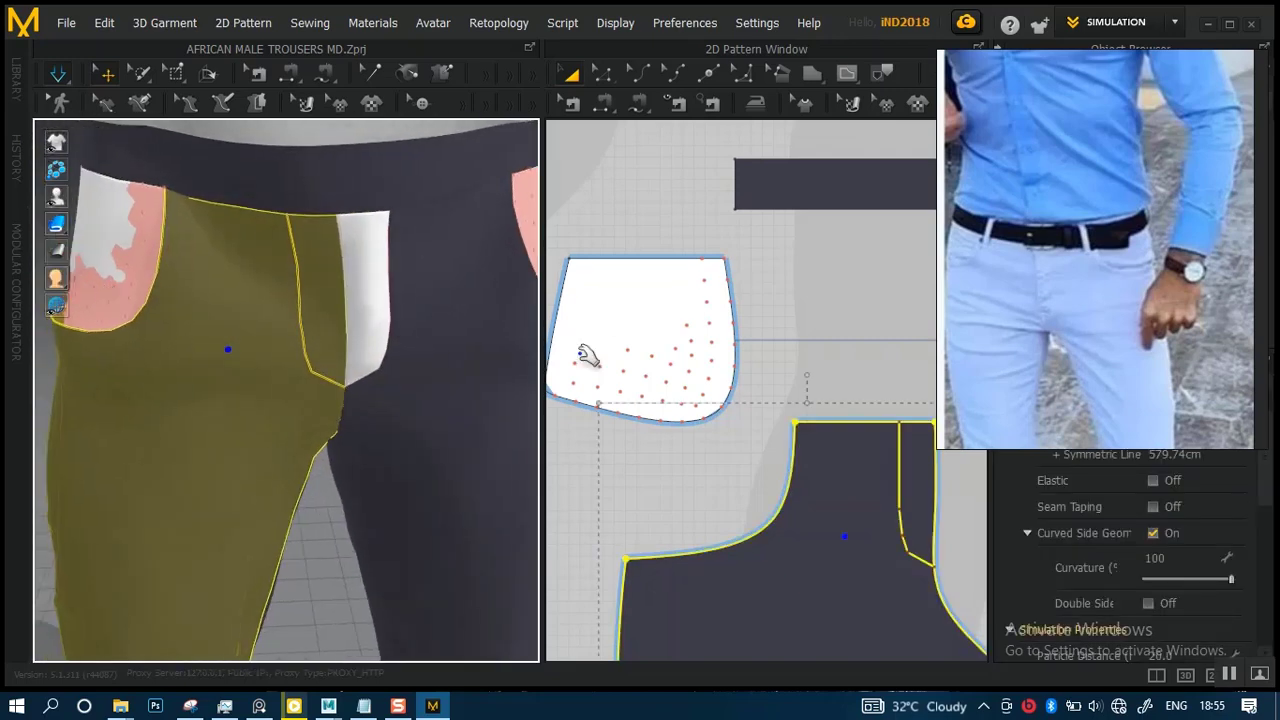
# - Reshape the pocket opening curve of the front pattern with Edit Curvature, making it shallower toward the outer side
pyautogui.scroll(4, 770, 330)
pyautogui.click(752, 355)
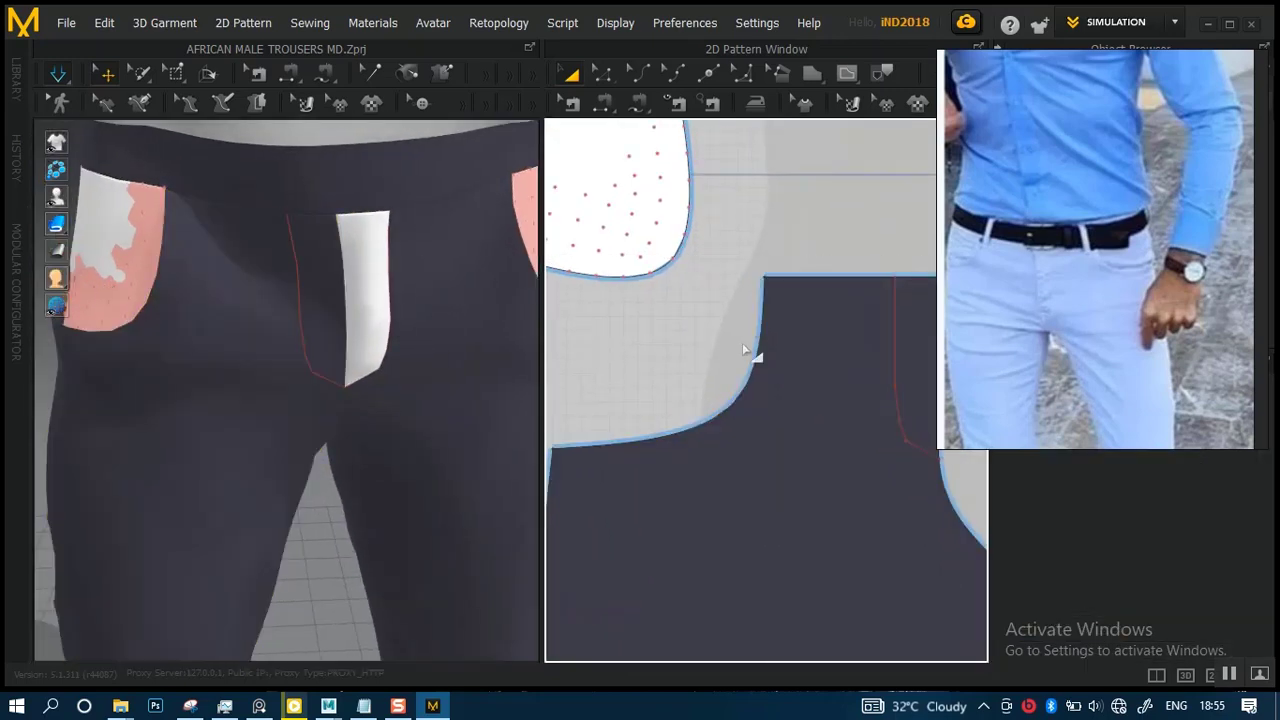
pyautogui.click(743, 356)
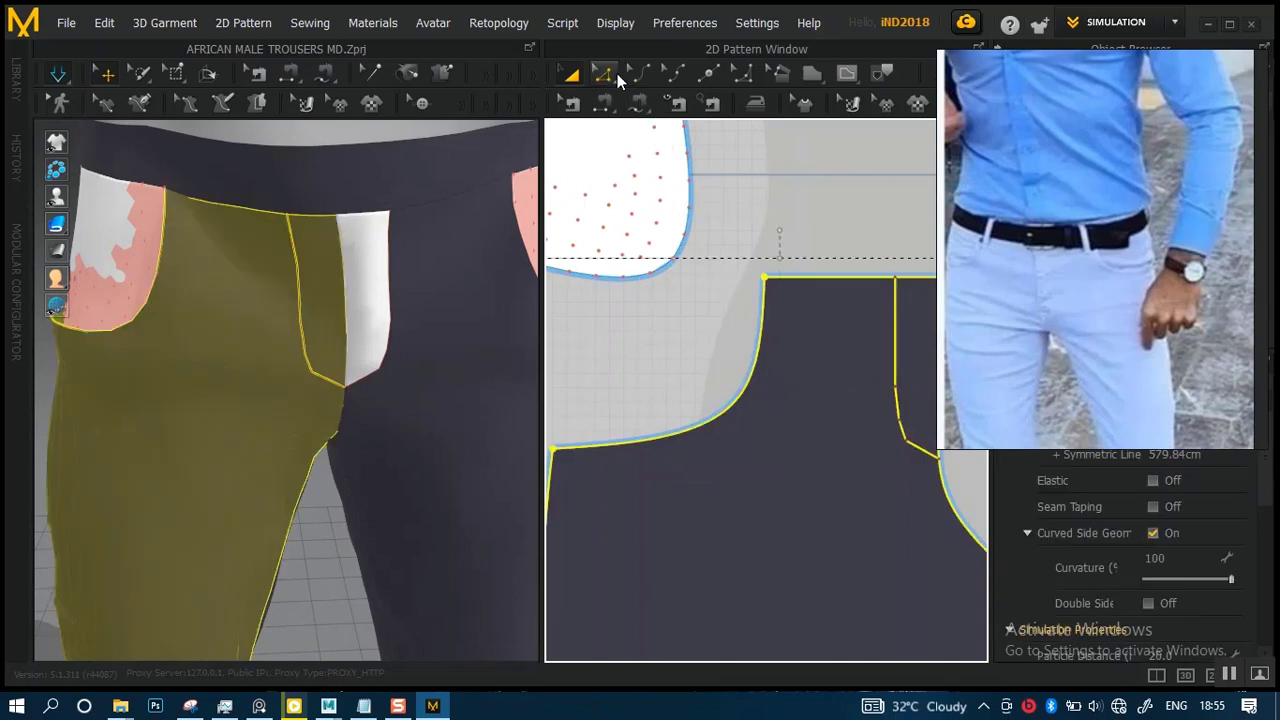
pyautogui.click(635, 74)
pyautogui.click(762, 364)
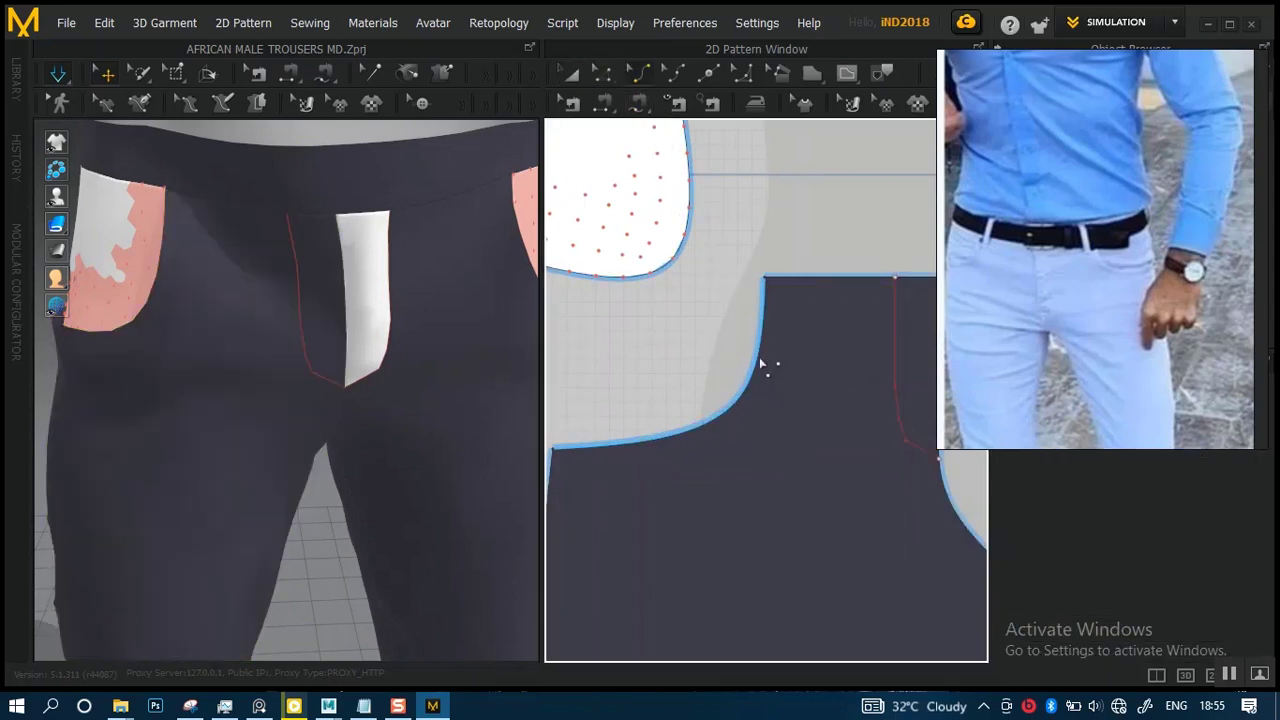
pyautogui.moveTo(762, 364); pyautogui.dragTo(693, 380)
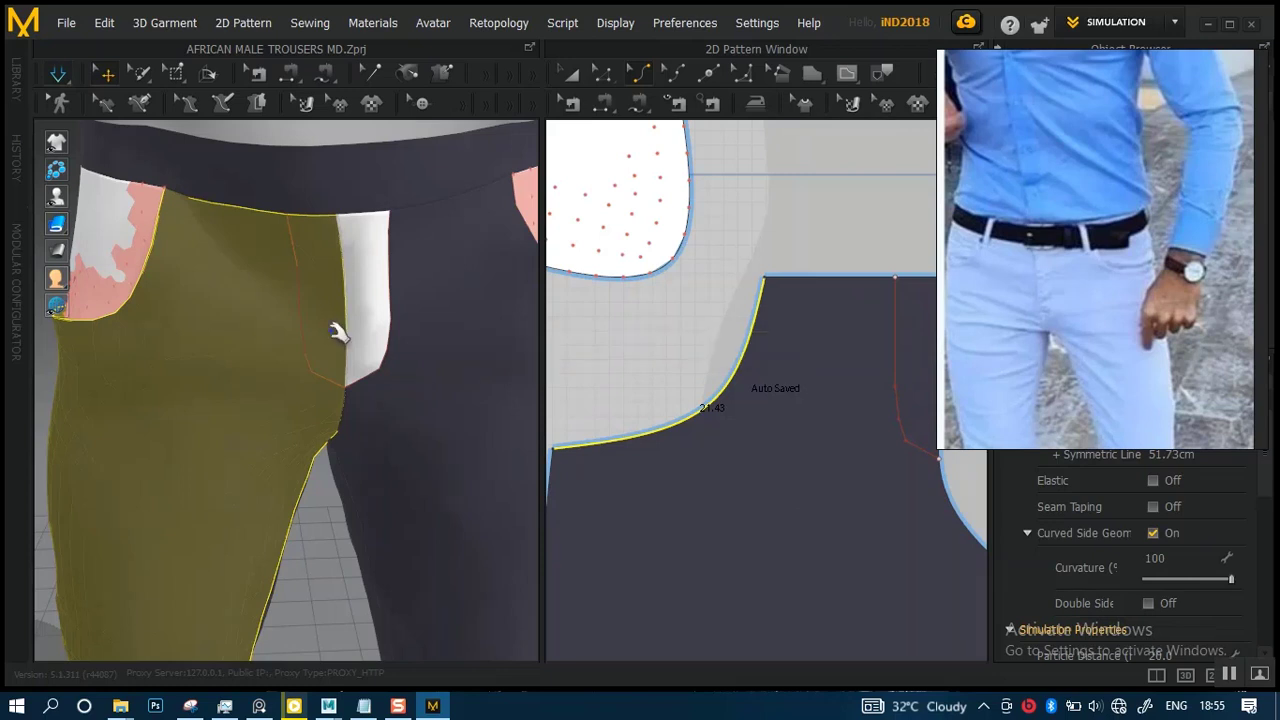
# - Examine the reshaped pocket openings on the simulated trousers and compare both front patterns and their pocket pieces
pyautogui.scroll(-5, 335, 350)
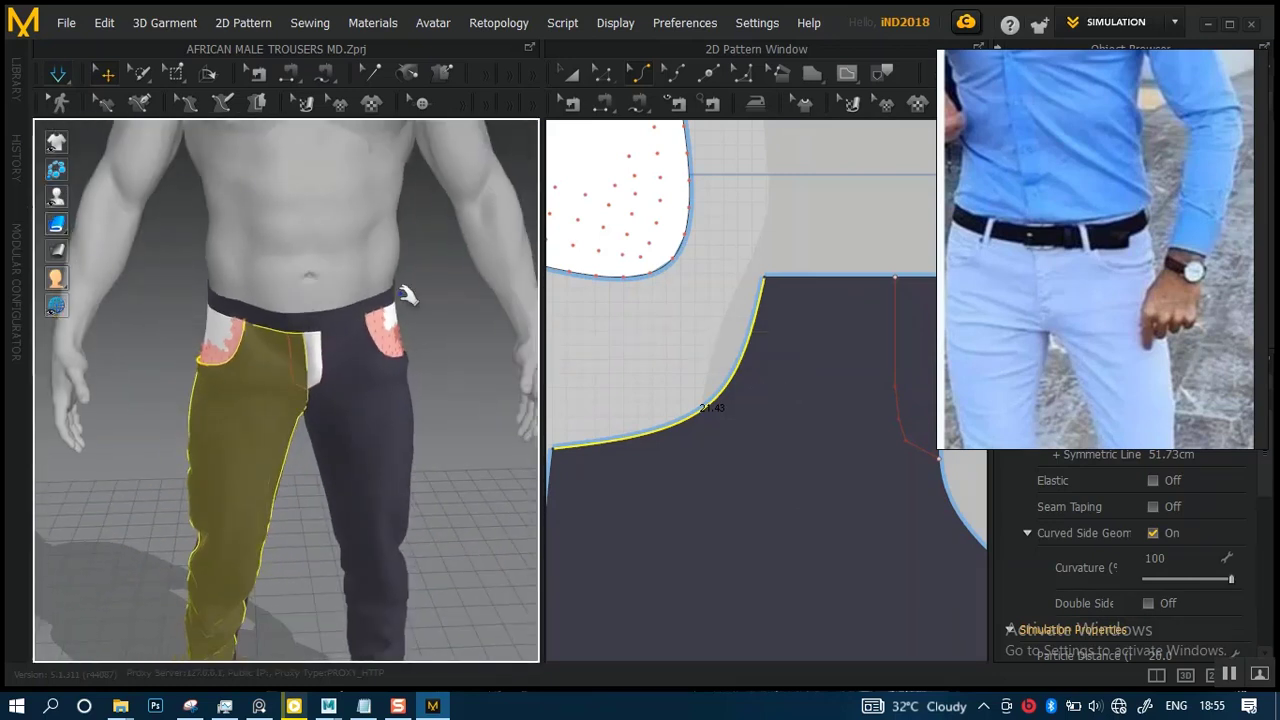
pyautogui.click(418, 333)
pyautogui.moveTo(429, 337); pyautogui.dragTo(460, 343, button='right')
pyautogui.scroll(5, 310, 338)
pyautogui.scroll(-4, 777, 363)
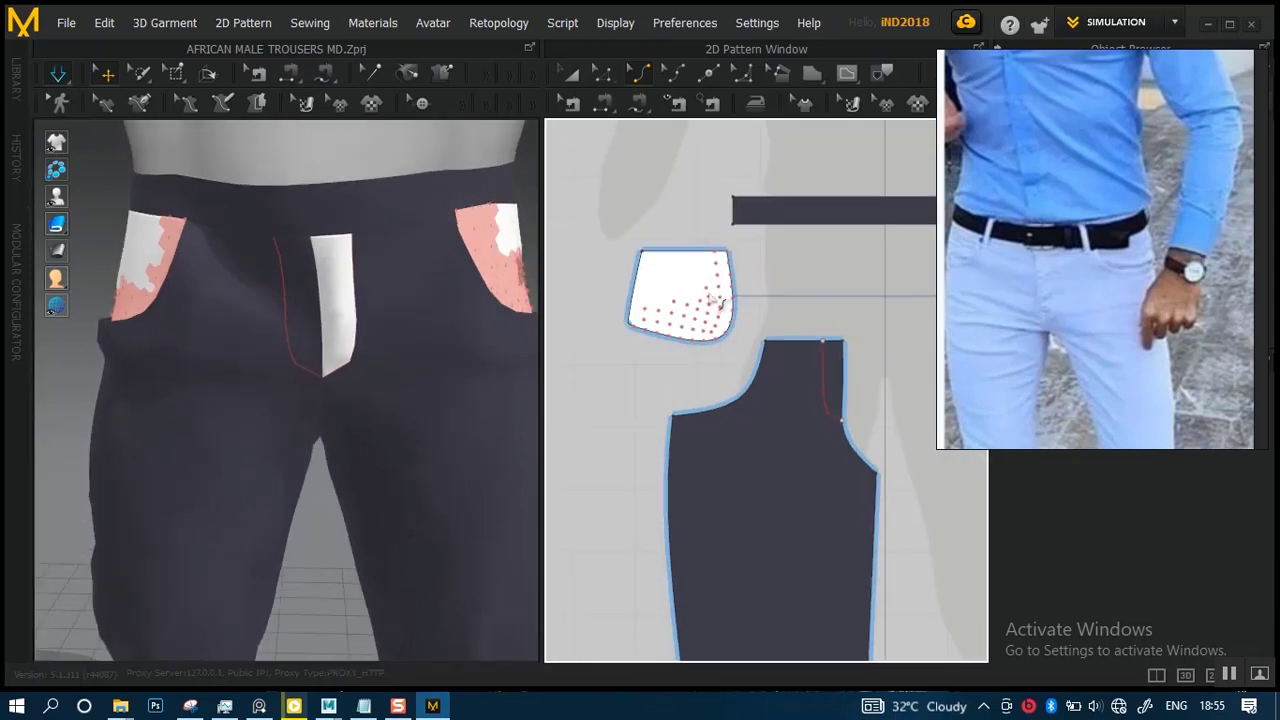
pyautogui.scroll(2, 568, 272)
pyautogui.scroll(-2, 575, 278)
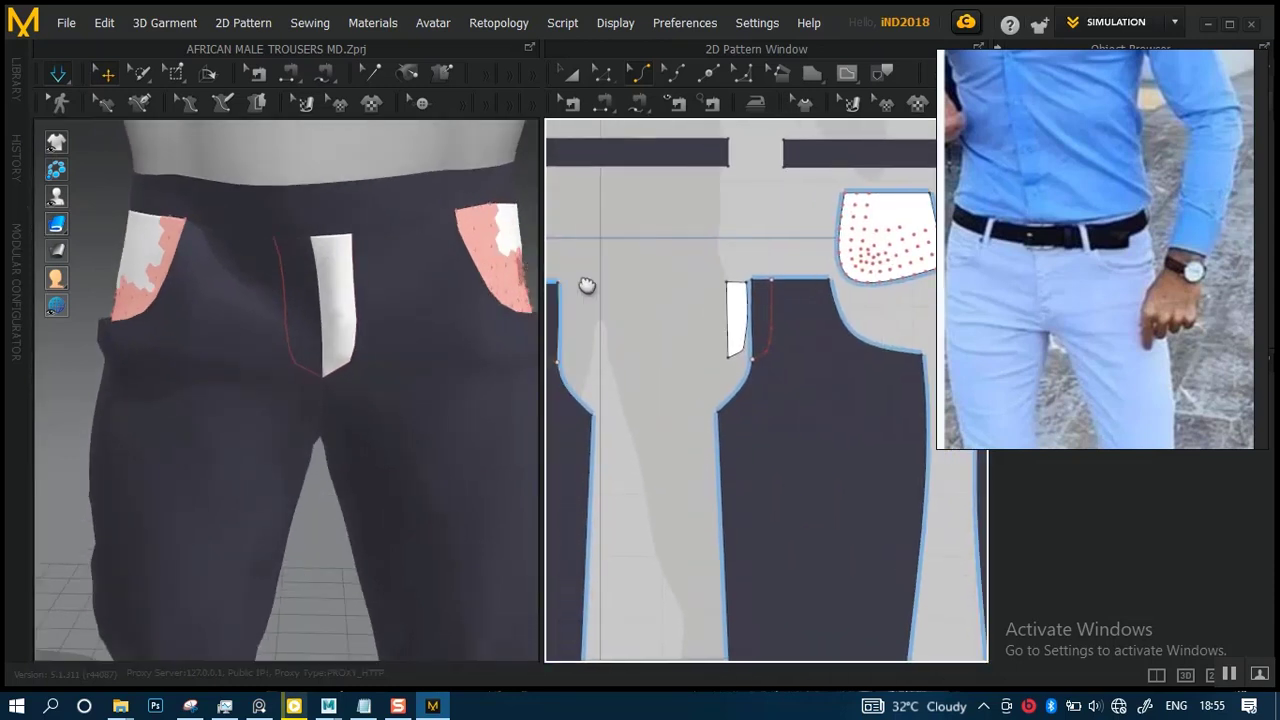
pyautogui.scroll(2, 700, 294)
pyautogui.scroll(-1, 700, 292)
pyautogui.scroll(3, 697, 286)
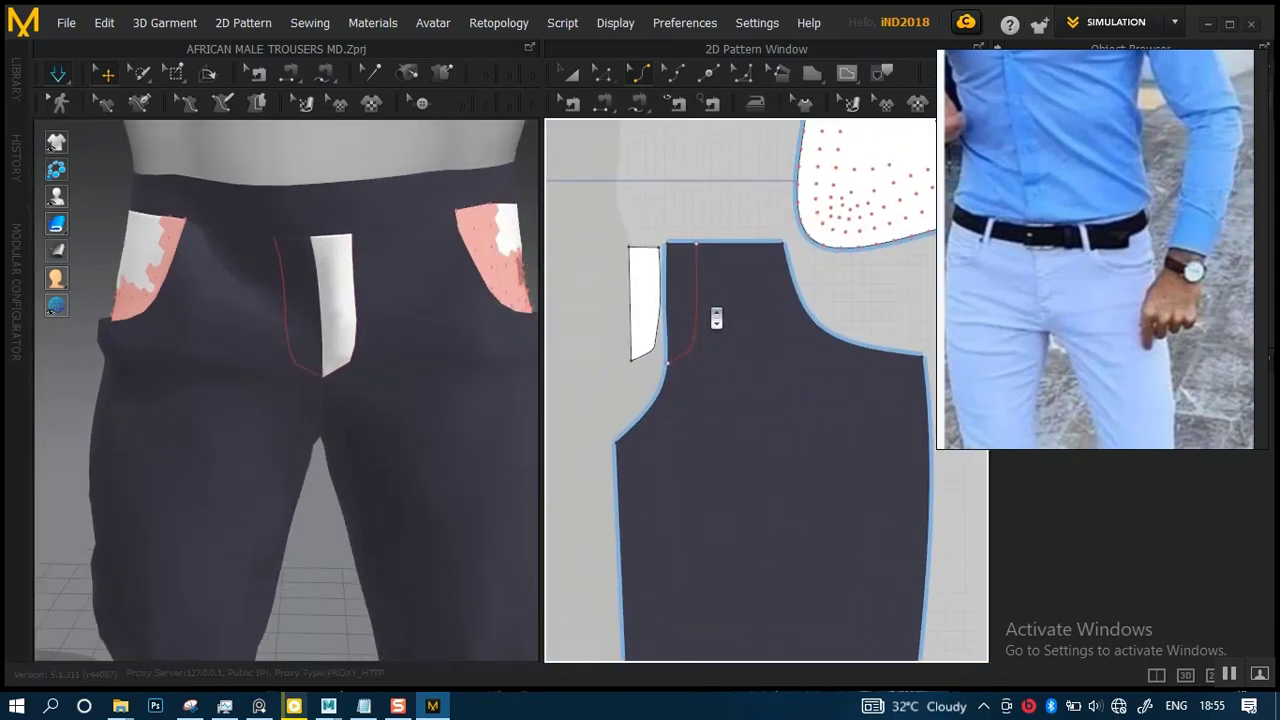
# - Refine the pocket opening curve on the wearer's left front pattern to a line length of about 20.89 cm
pyautogui.moveTo(505, 316); pyautogui.dragTo(280, 306, button='right')
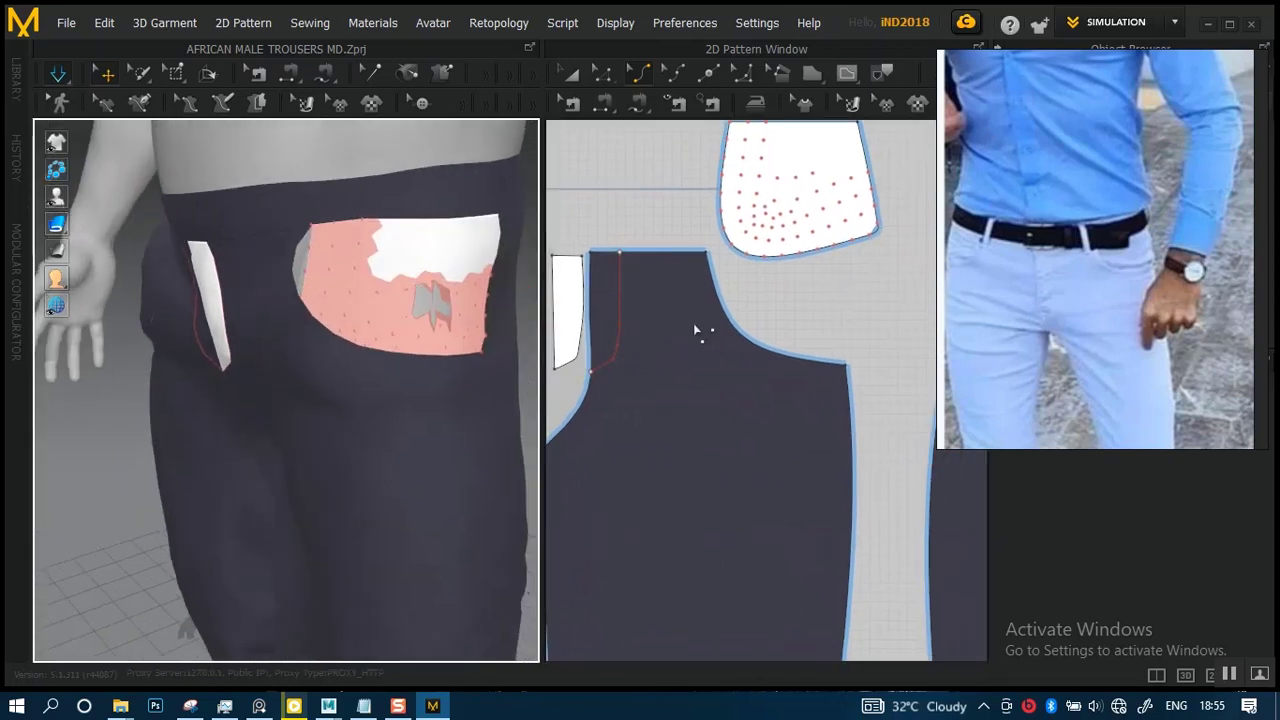
pyautogui.scroll(2, 715, 320)
pyautogui.scroll(-5, 710, 288)
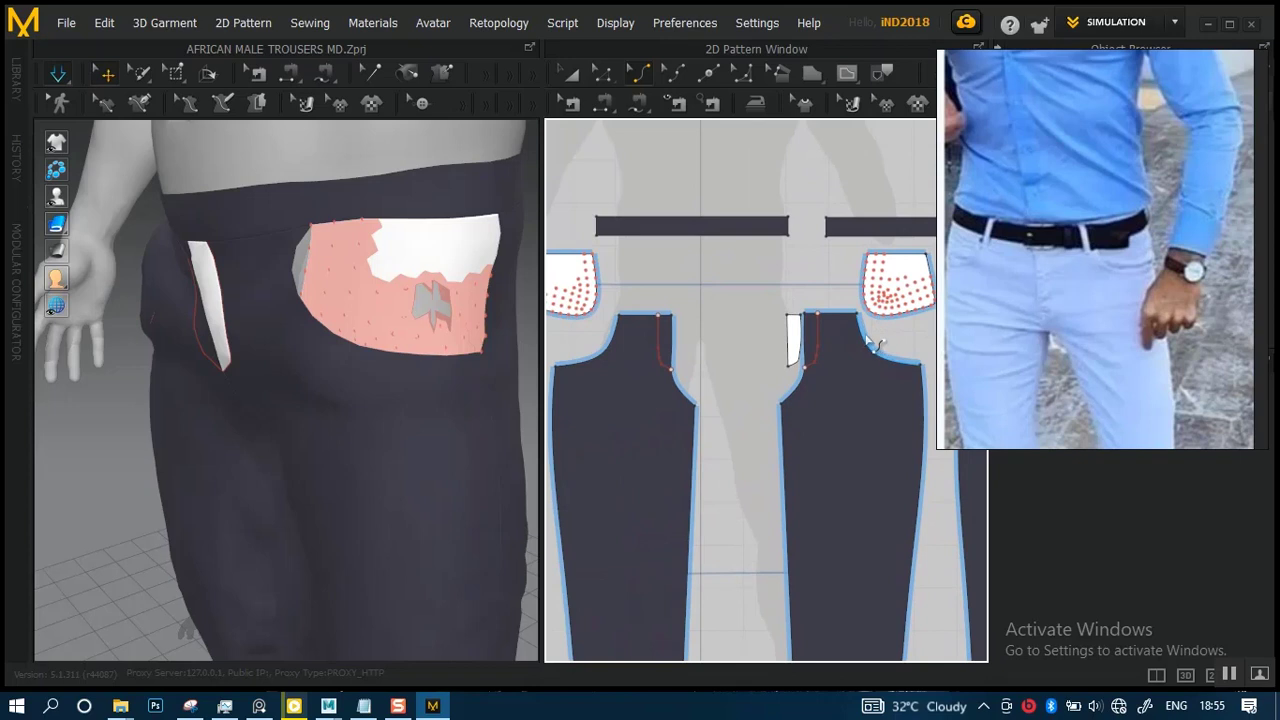
pyautogui.click(876, 345)
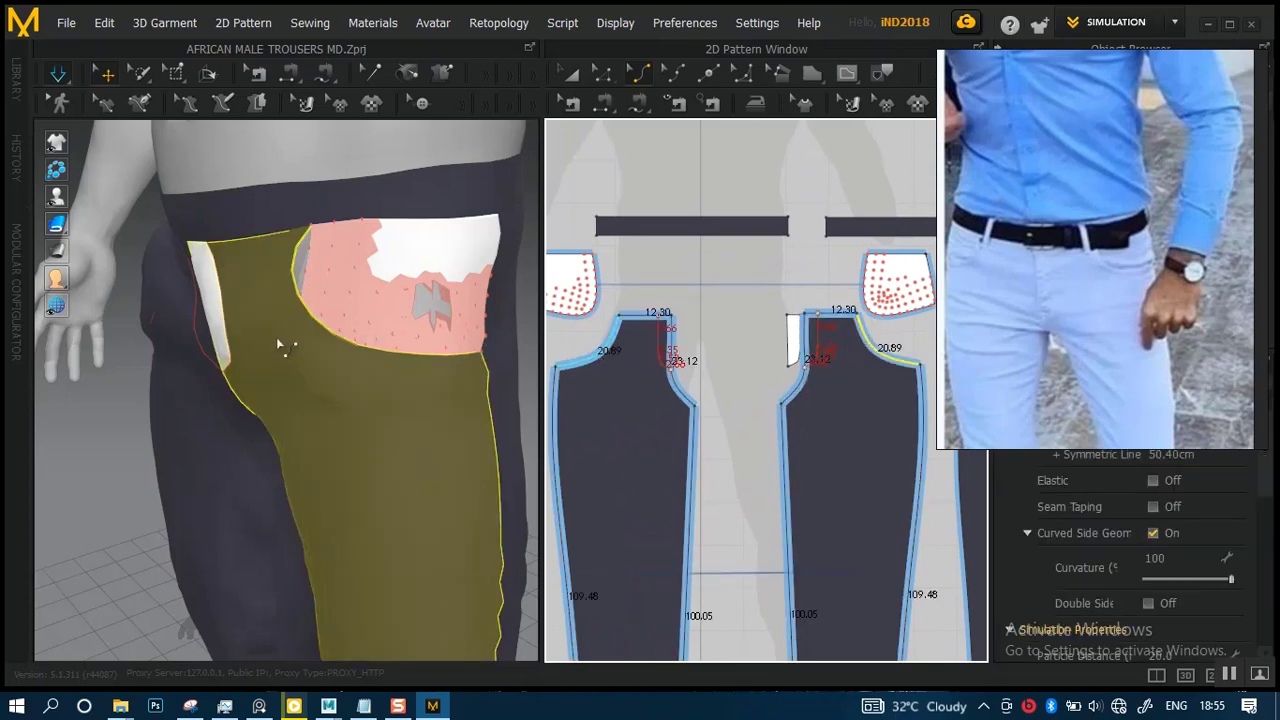
pyautogui.moveTo(278, 339); pyautogui.dragTo(282, 332)
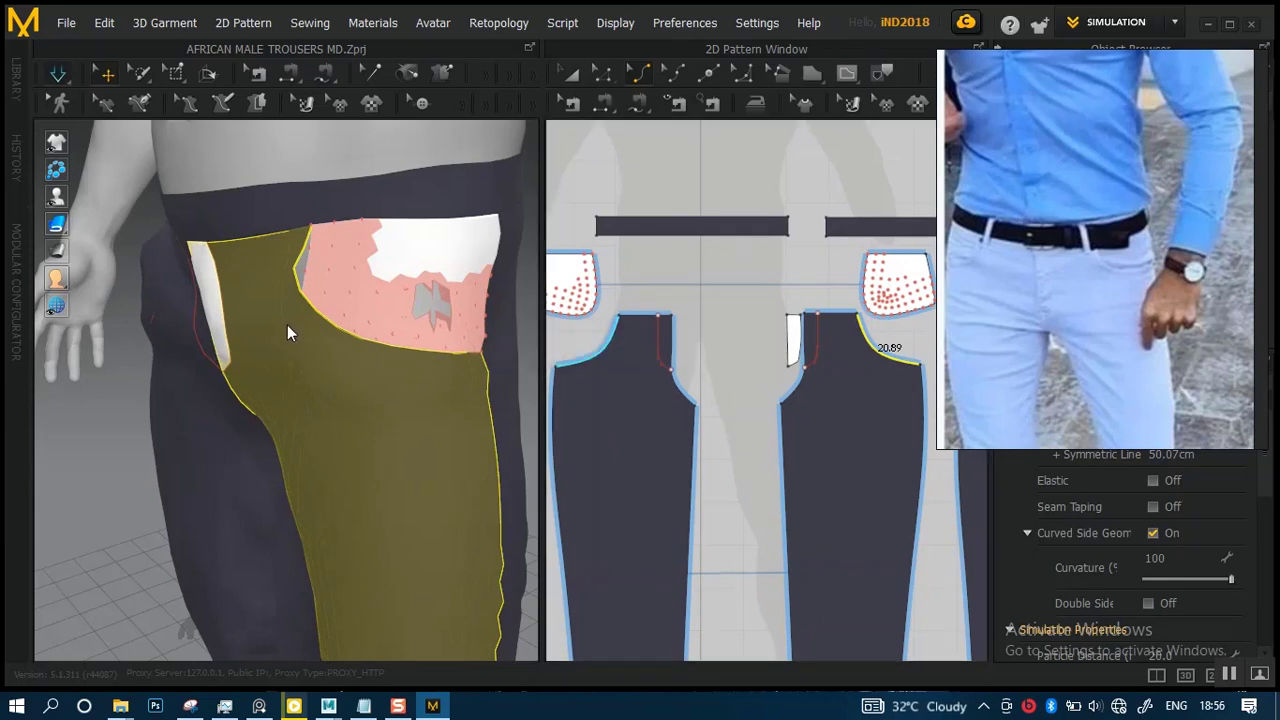
# - Examine the simulated trousers' fit and pocket openings from the front, side and back
pyautogui.moveTo(297, 322); pyautogui.dragTo(522, 260, button='right')
pyautogui.scroll(3, 371, 277)
pyautogui.scroll(-3, 371, 277)
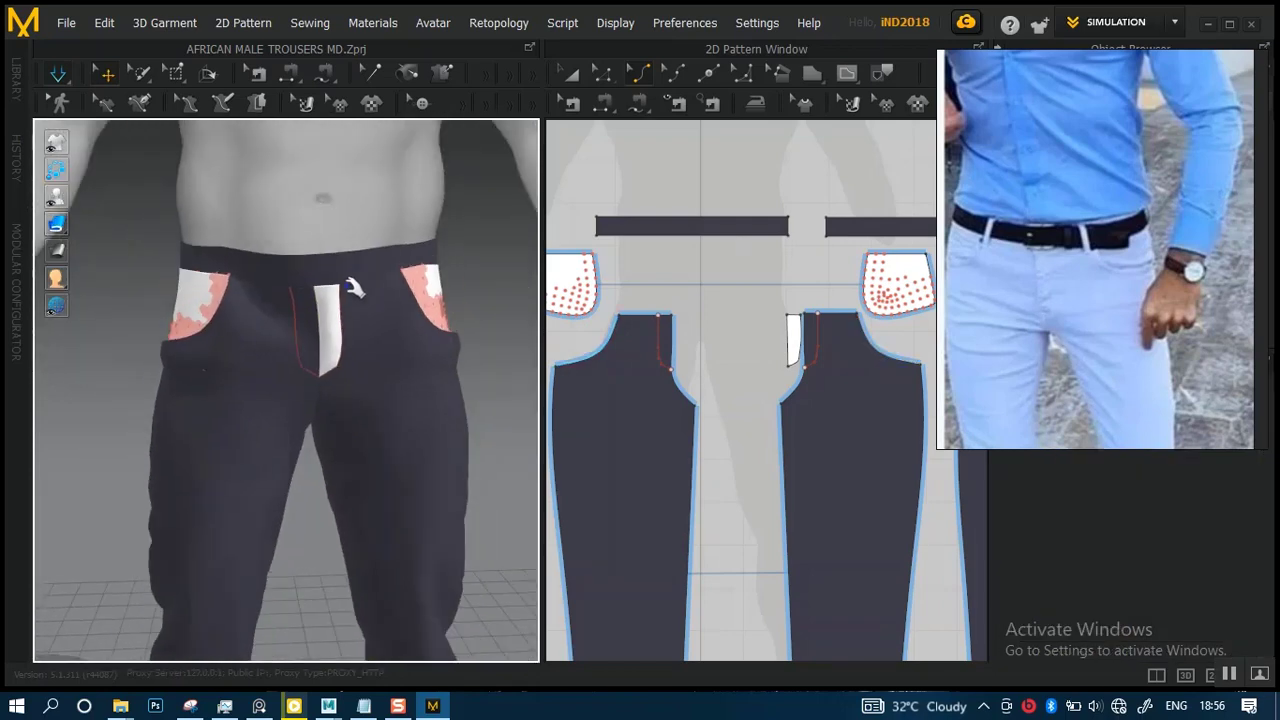
pyautogui.click(362, 277)
pyautogui.scroll(-3, 449, 306)
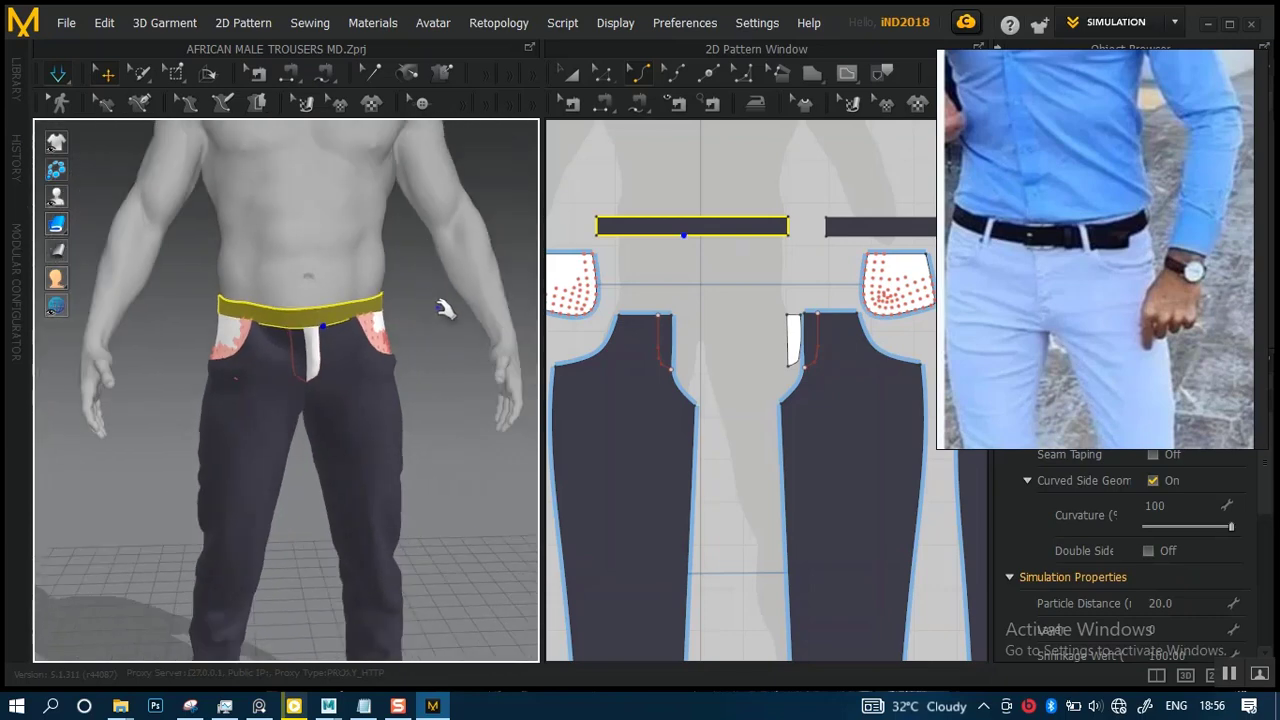
pyautogui.click(449, 306)
pyautogui.moveTo(396, 363); pyautogui.dragTo(441, 366, button='right')
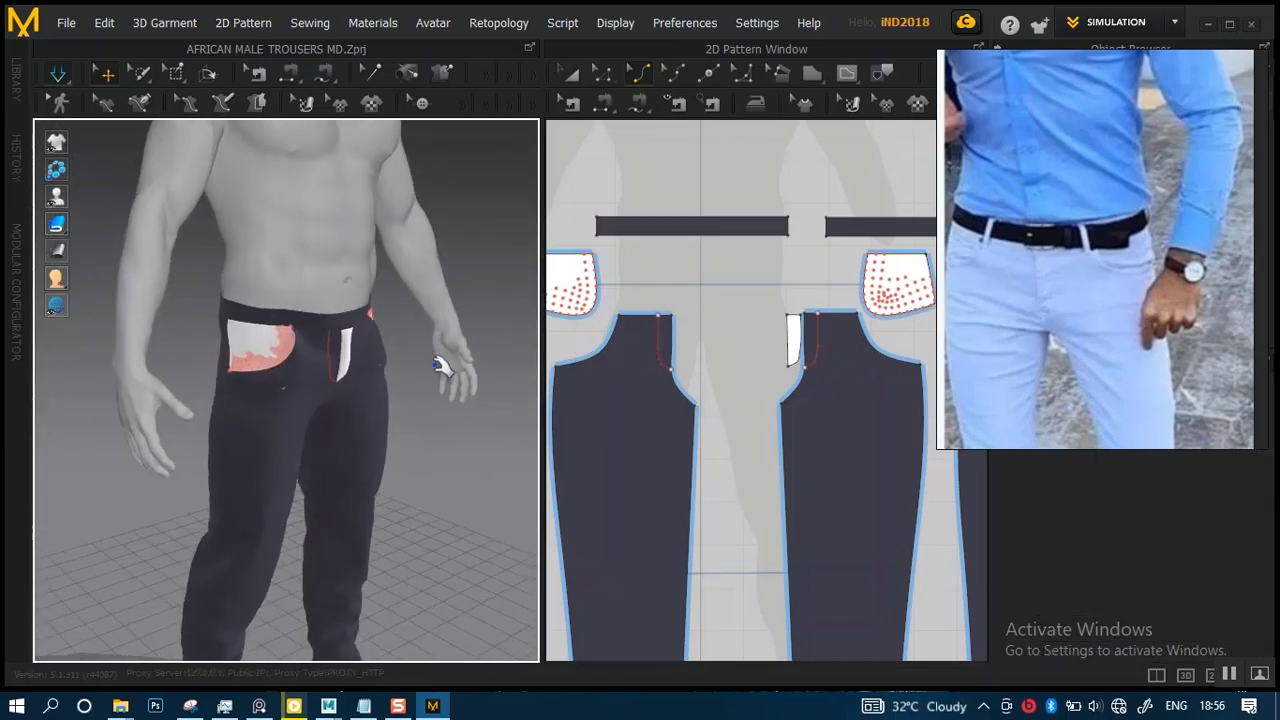
pyautogui.moveTo(291, 452); pyautogui.dragTo(337, 440, button='right')
pyautogui.scroll(5, 375, 447)
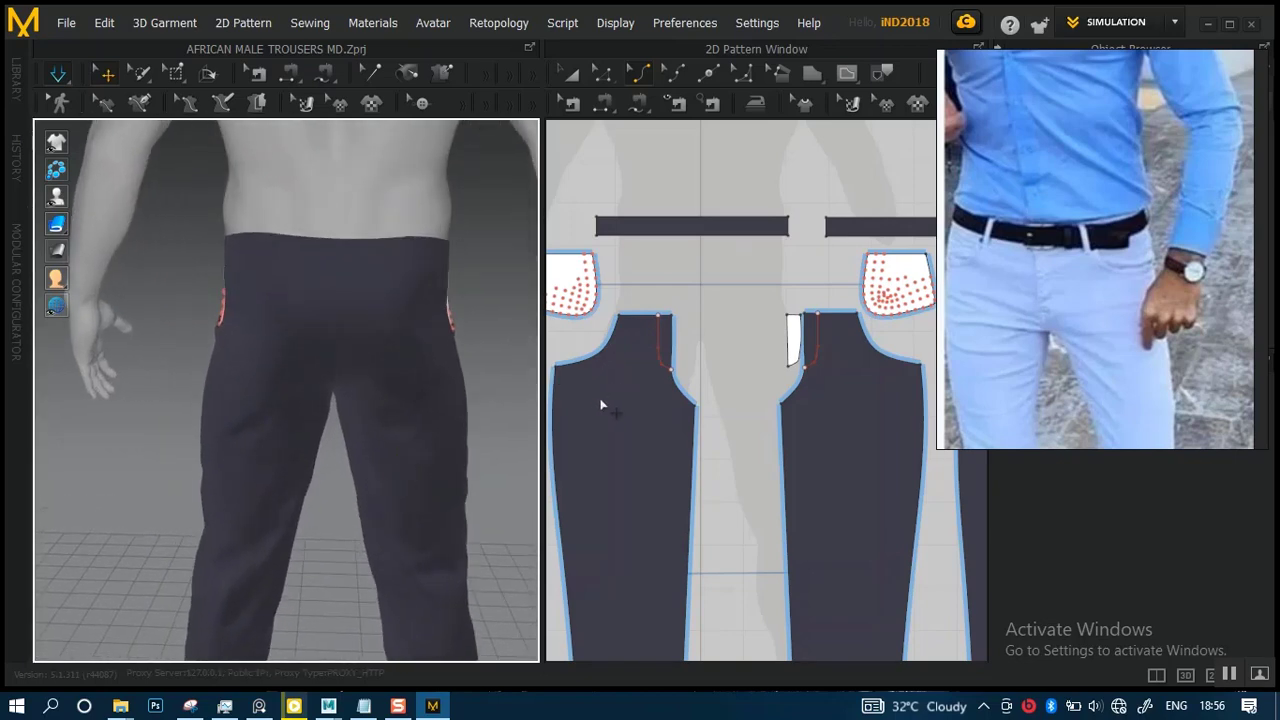
# - Stop the simulation and draw an internal rectangle on the upper part of the back pattern as the back pocket outline
pyautogui.scroll(-5, 773, 442)
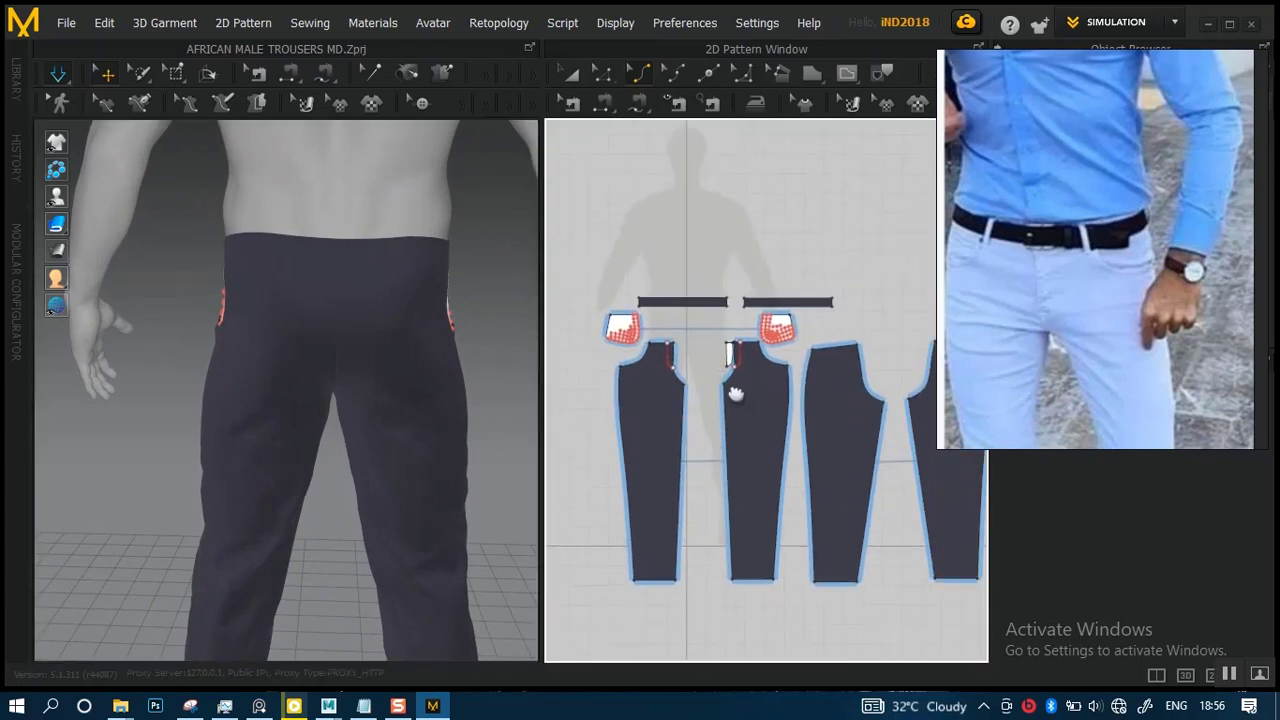
pyautogui.scroll(-3, 735, 422)
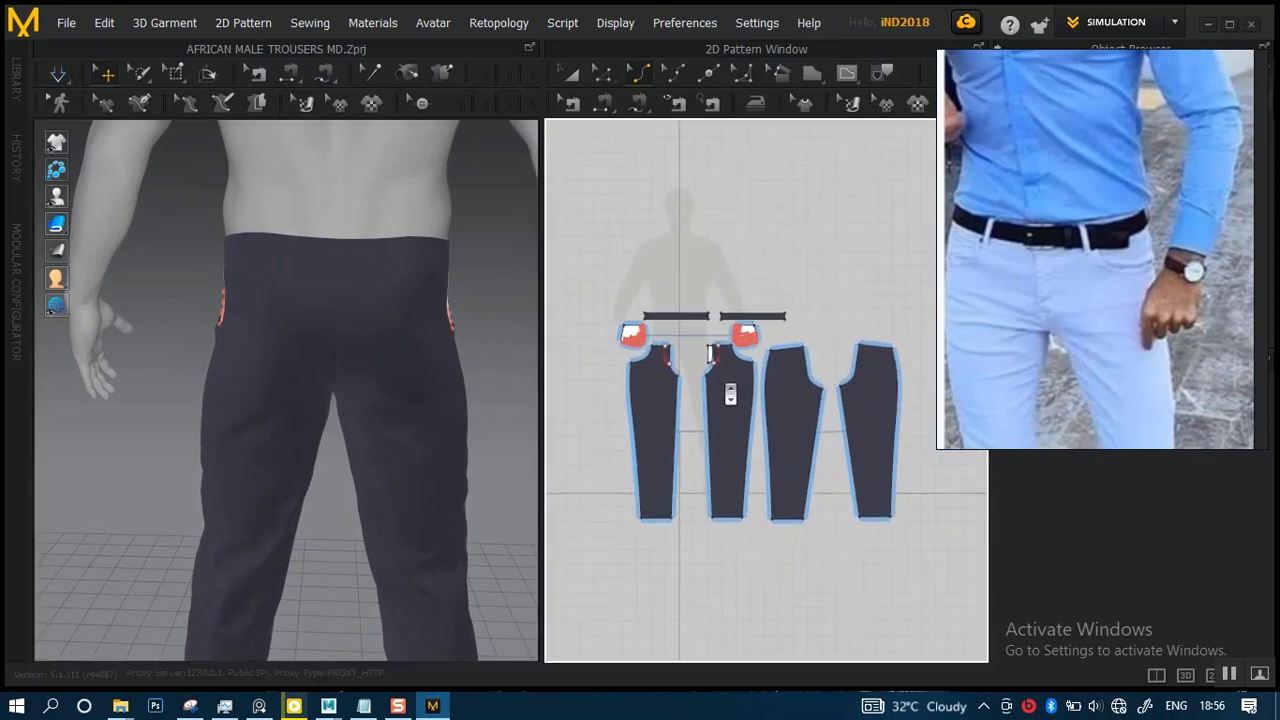
pyautogui.scroll(2, 733, 420)
pyautogui.scroll(1, 734, 420)
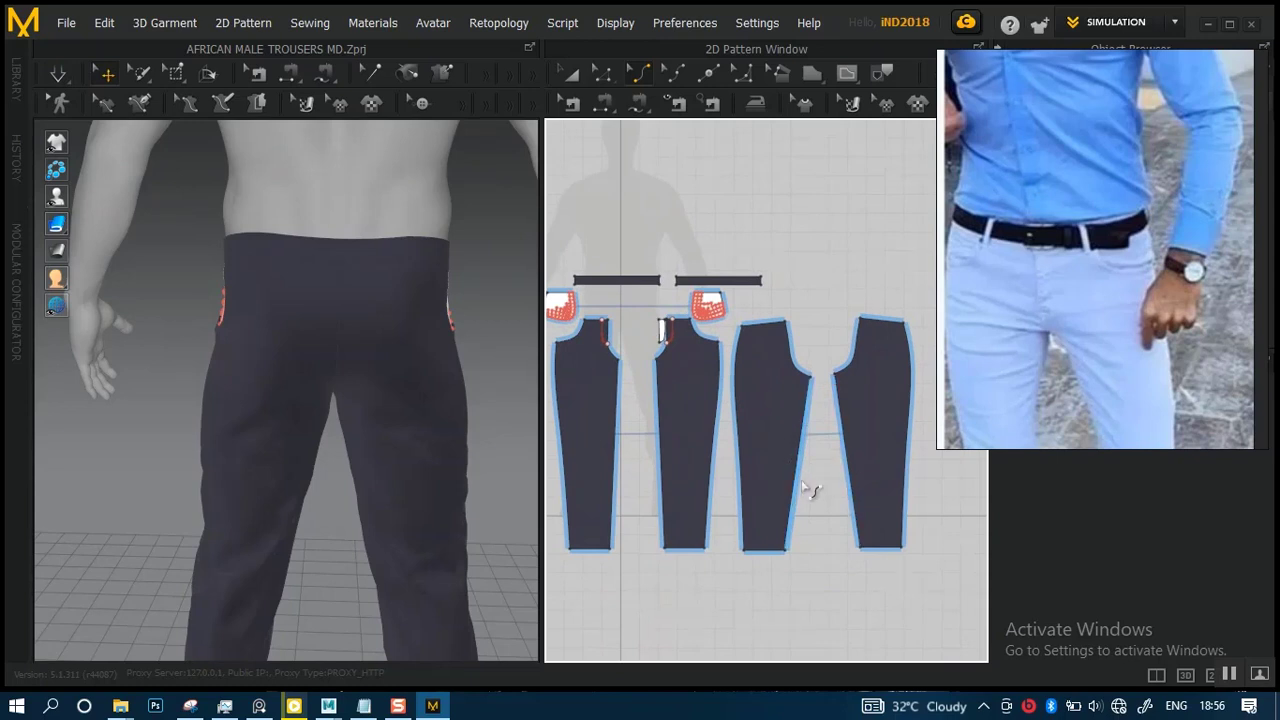
pyautogui.scroll(5, 757, 491)
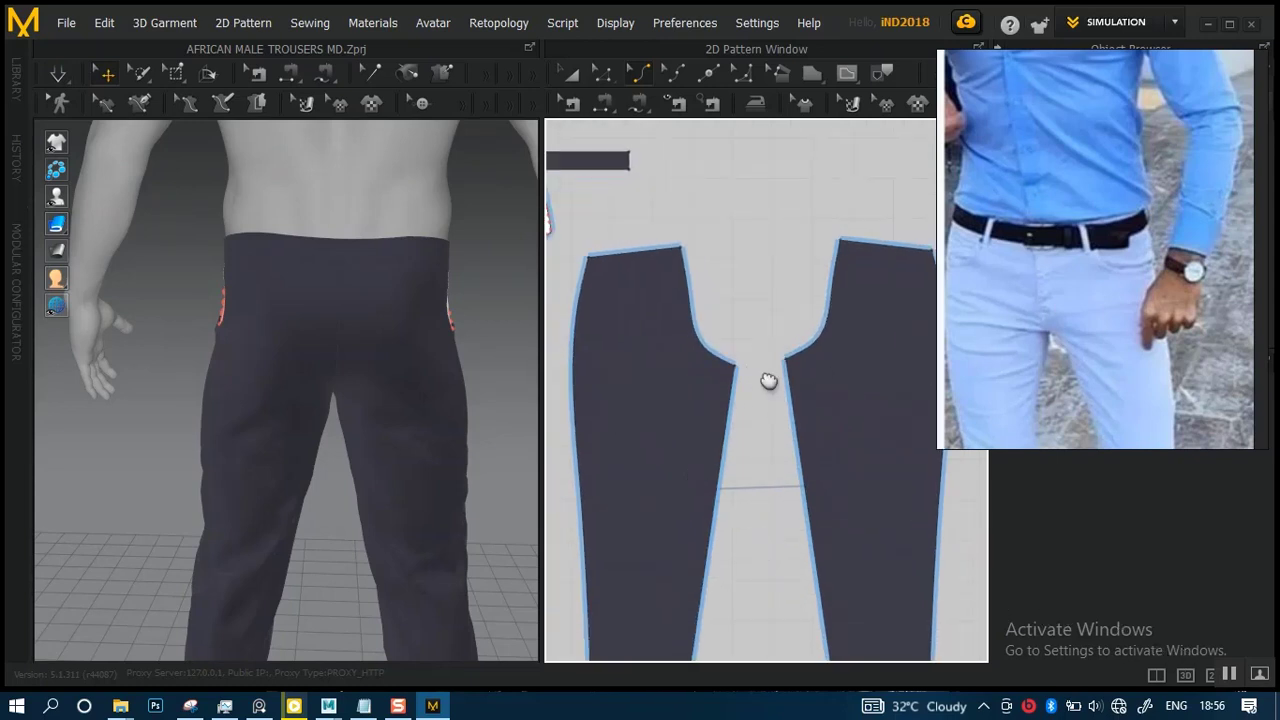
pyautogui.moveTo(768, 381); pyautogui.dragTo(833, 411, button='right')
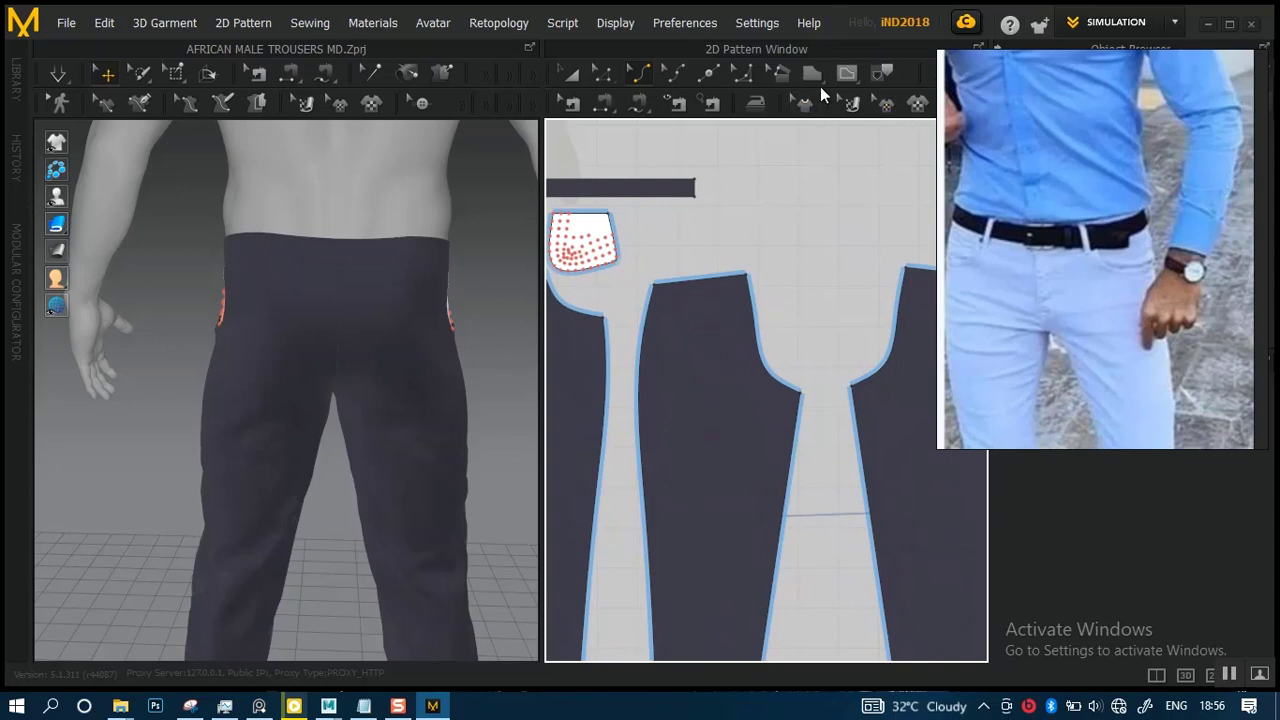
pyautogui.click(846, 73)
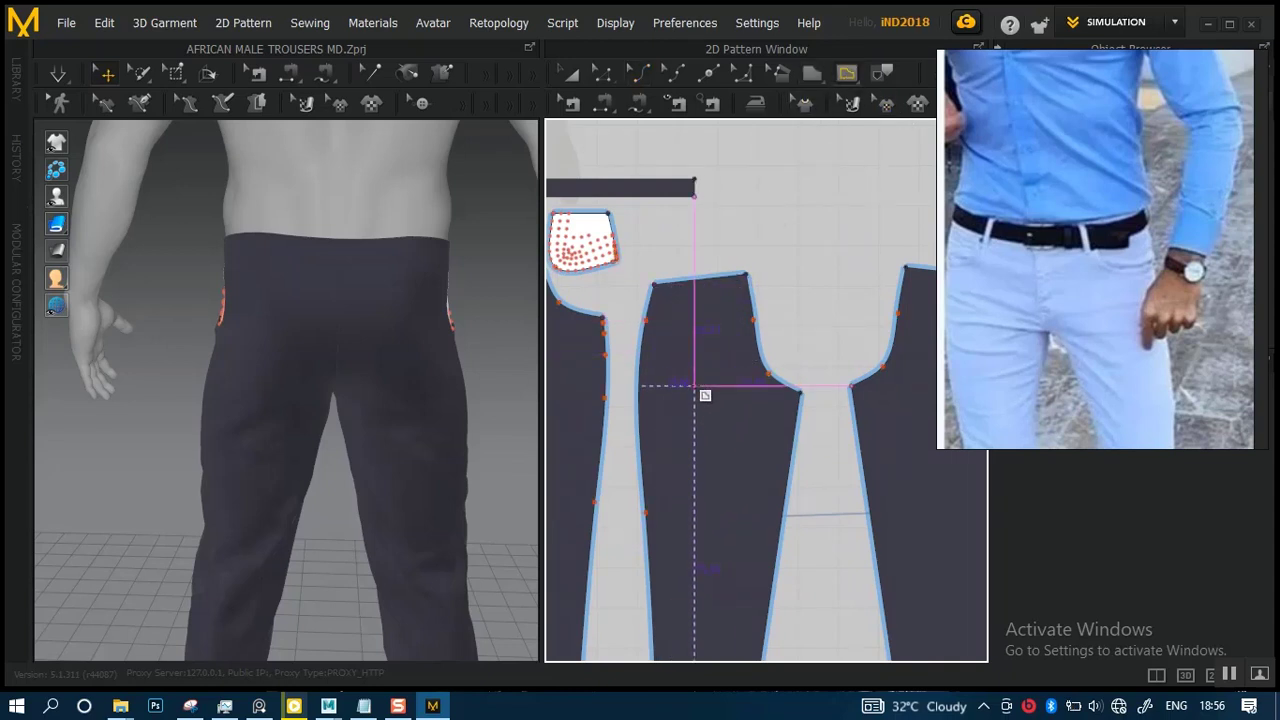
pyautogui.scroll(4, 700, 391)
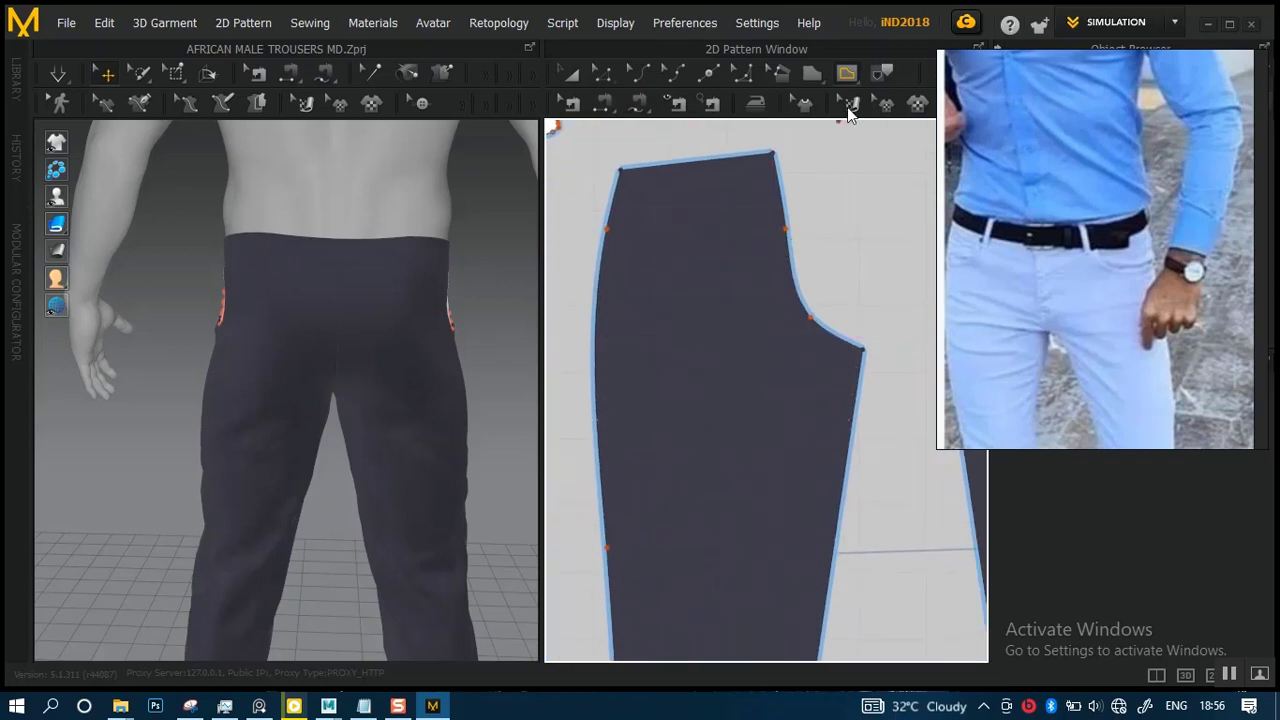
pyautogui.click(844, 76)
pyautogui.click(862, 104)
pyautogui.moveTo(662, 258); pyautogui.dragTo(752, 352)
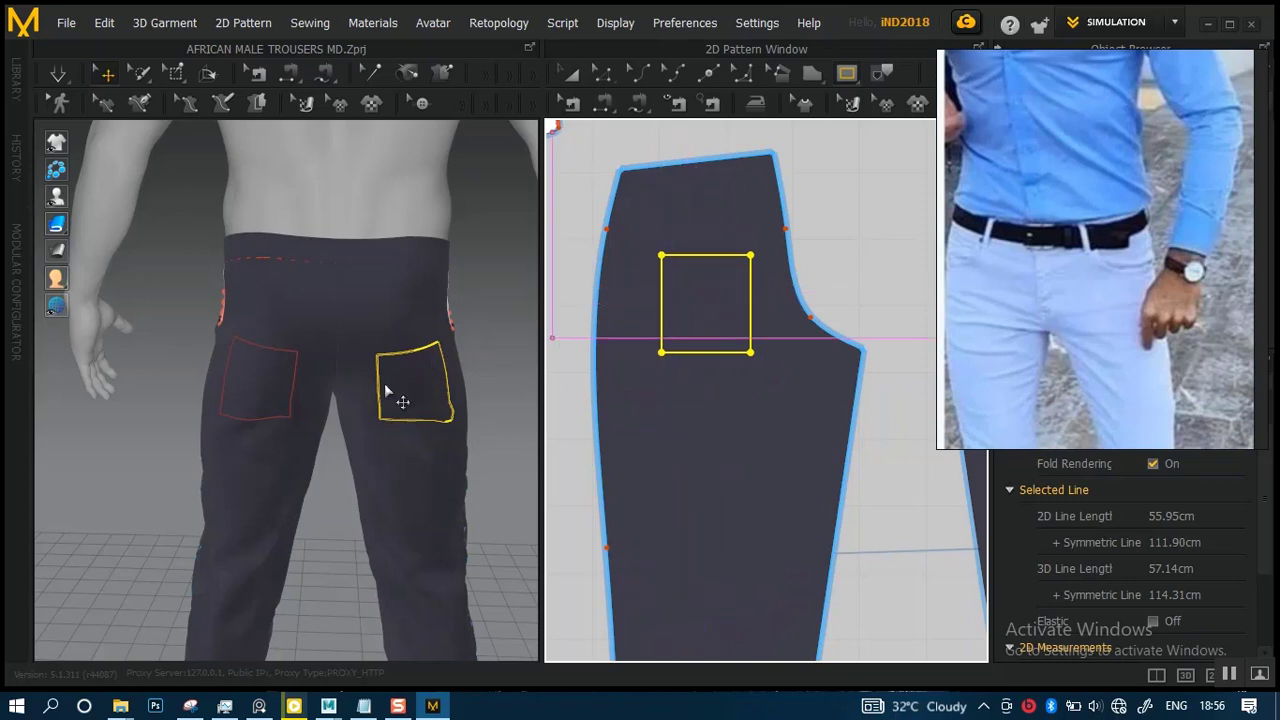
pyautogui.moveTo(358, 377); pyautogui.dragTo(362, 400, button='right')
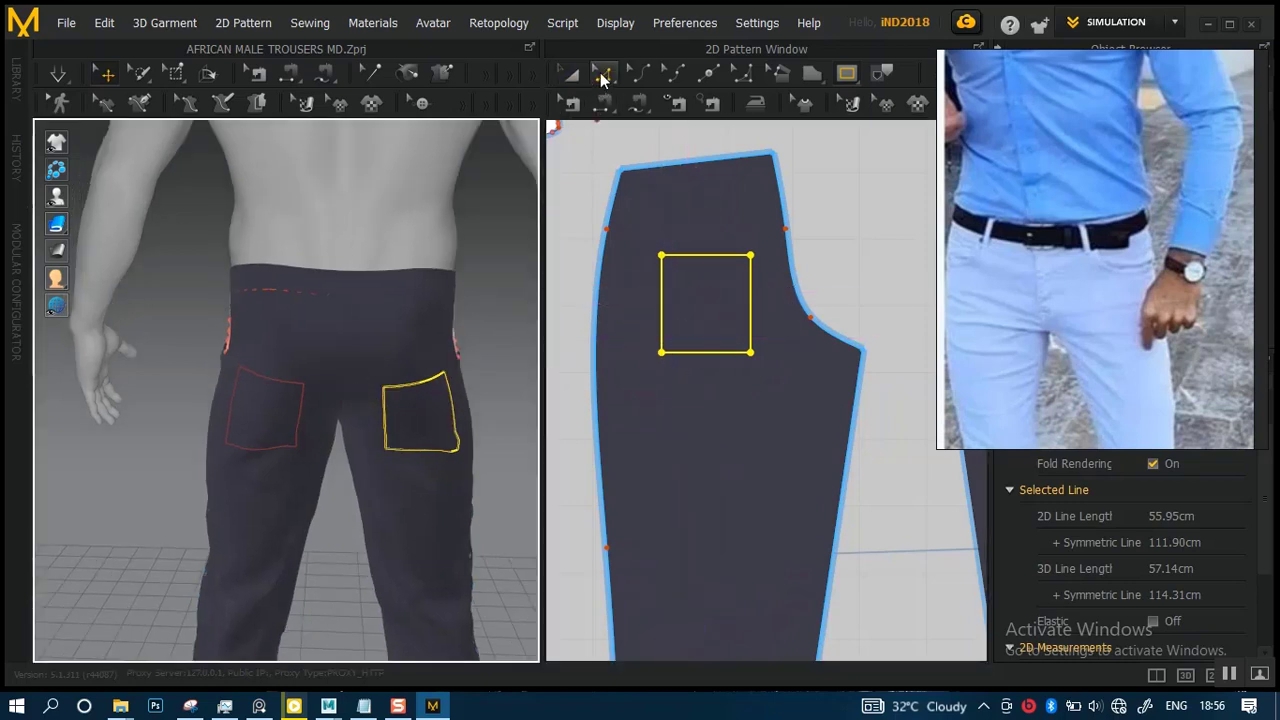
# - Move the back pocket rectangle higher on the back pattern and nudge it slightly toward the centre-back seam
pyautogui.click(570, 75)
pyautogui.moveTo(705, 303); pyautogui.dragTo(699, 268)
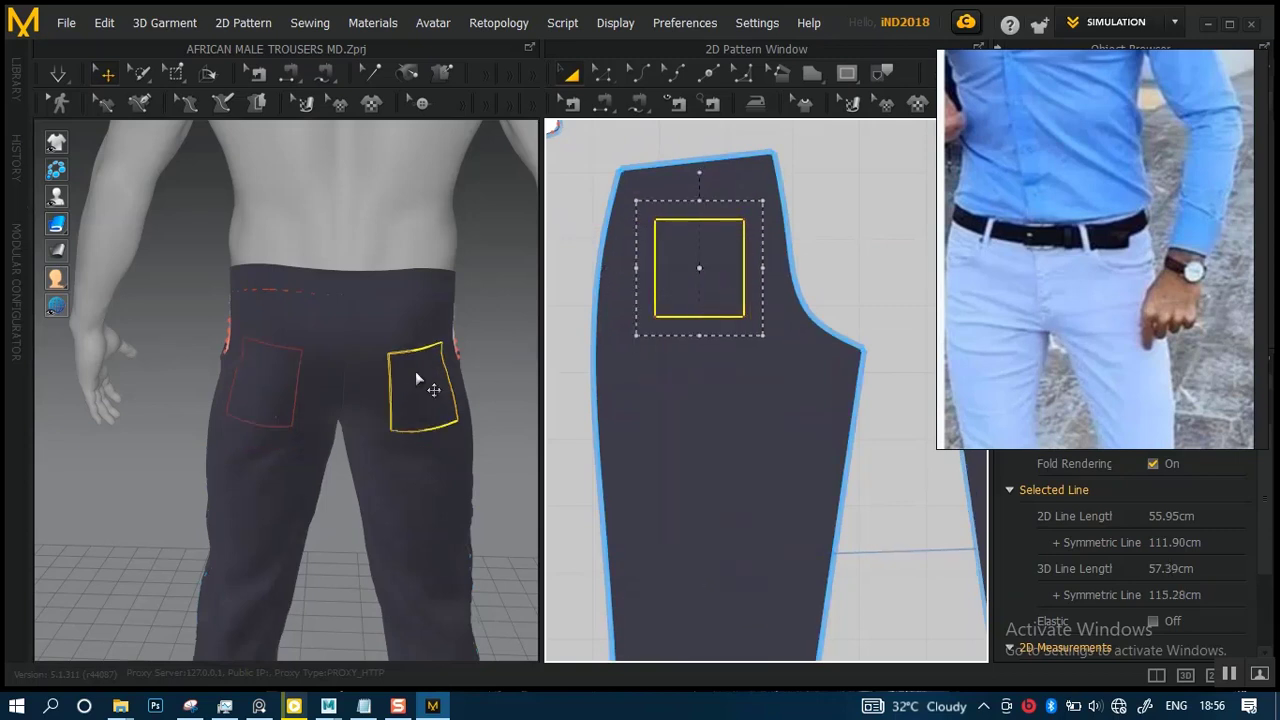
pyautogui.moveTo(420, 380); pyautogui.dragTo(320, 367, button='right')
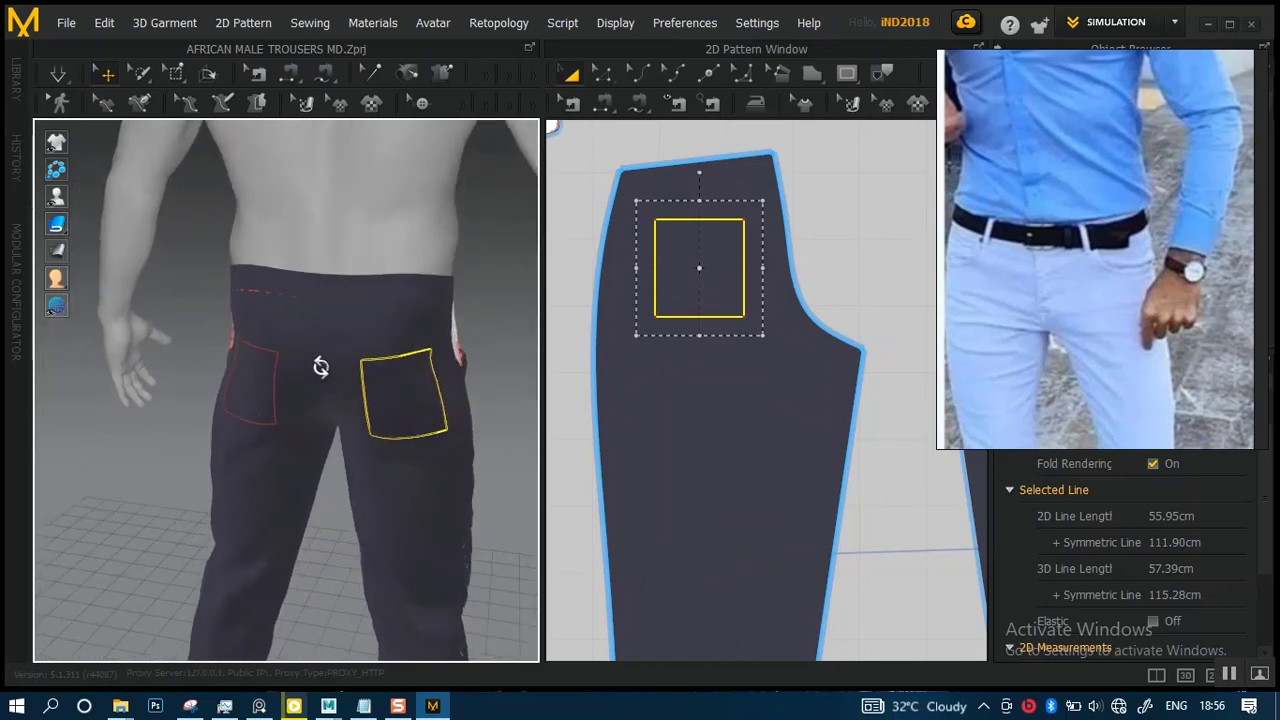
pyautogui.moveTo(434, 371)
pyautogui.mouseDown(button='right')
pyautogui.moveTo(328, 369)
pyautogui.moveTo(426, 360)
pyautogui.mouseUp(button='right')
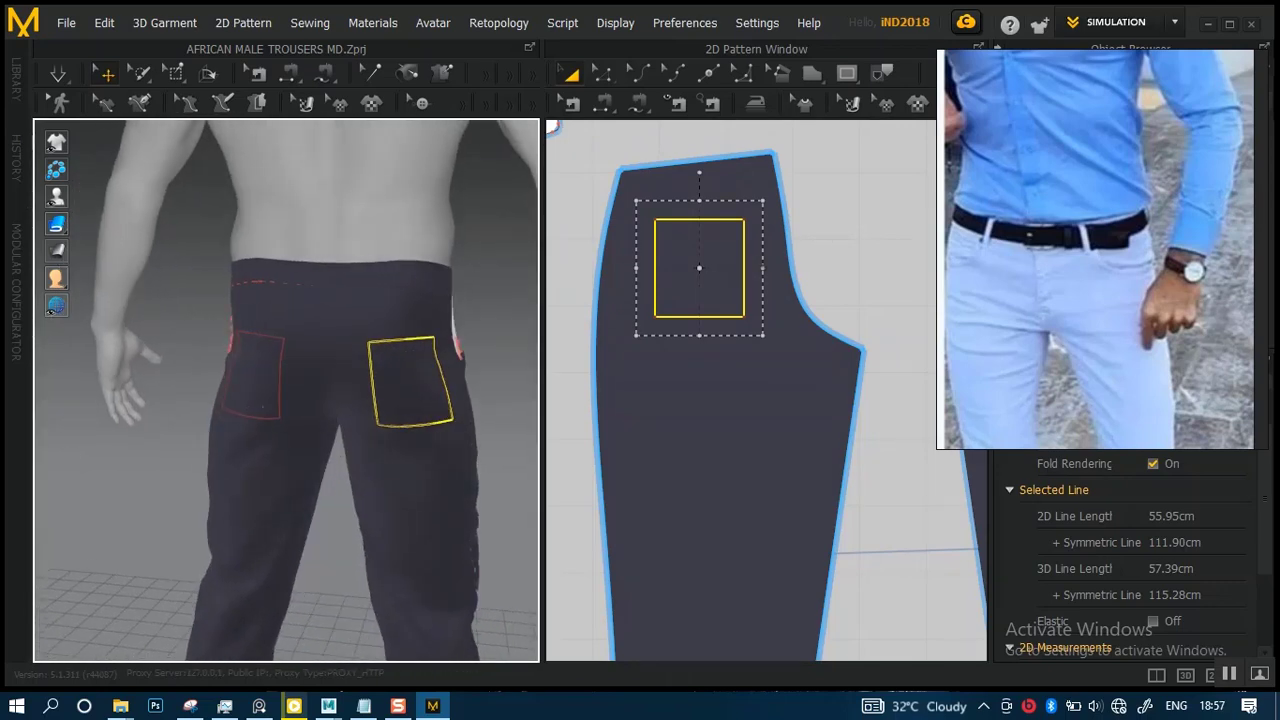
pyautogui.moveTo(742, 266); pyautogui.dragTo(747, 266)
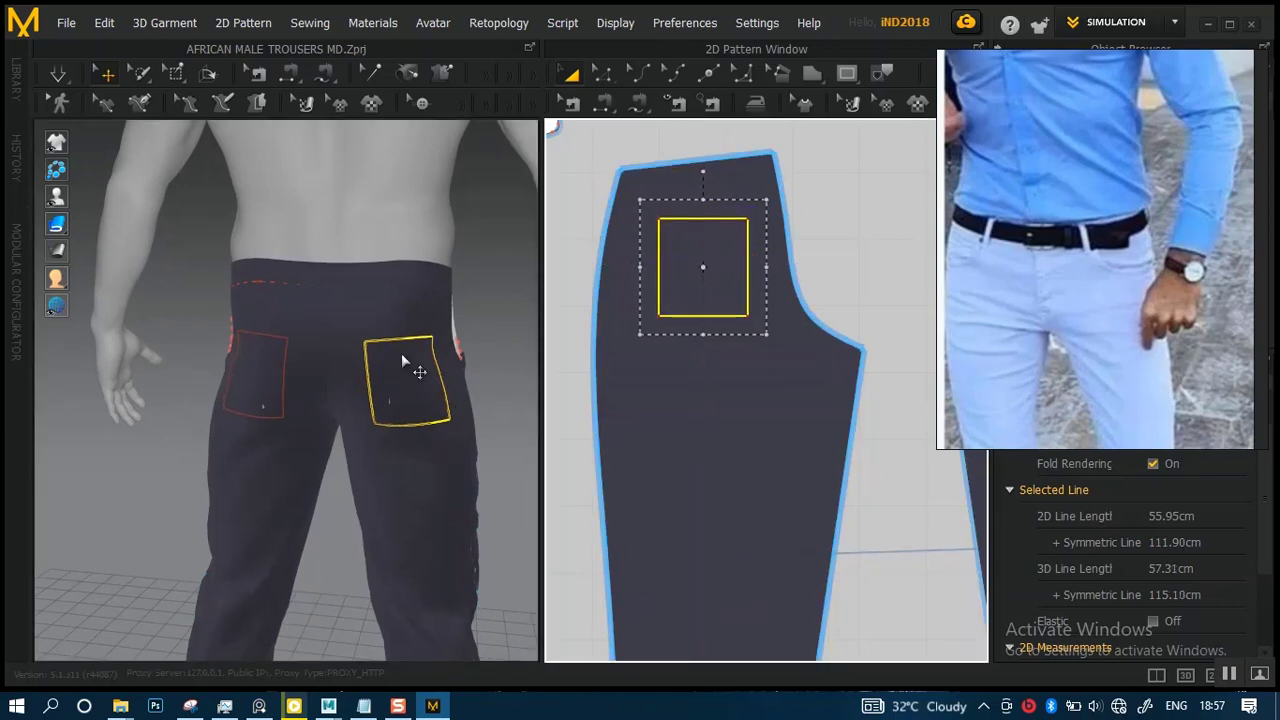
# - Examine the placement of both back pocket outlines on the trousers from behind, up close and at full figure
pyautogui.moveTo(402, 356); pyautogui.dragTo(374, 351, button='right')
pyautogui.scroll(-5, 394, 351)
pyautogui.scroll(3, 460, 338)
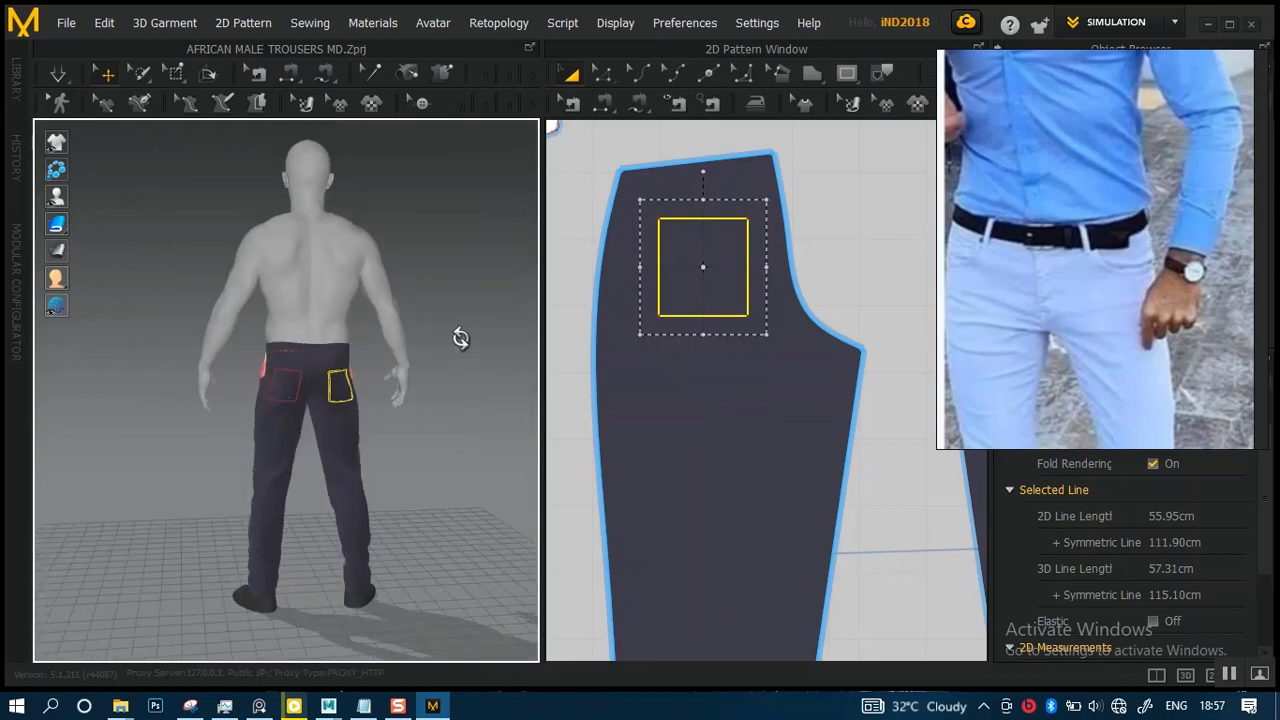
pyautogui.click(429, 366)
pyautogui.scroll(5, 440, 400)
pyautogui.moveTo(449, 443); pyautogui.dragTo(375, 398, button='right')
pyautogui.click(375, 398)
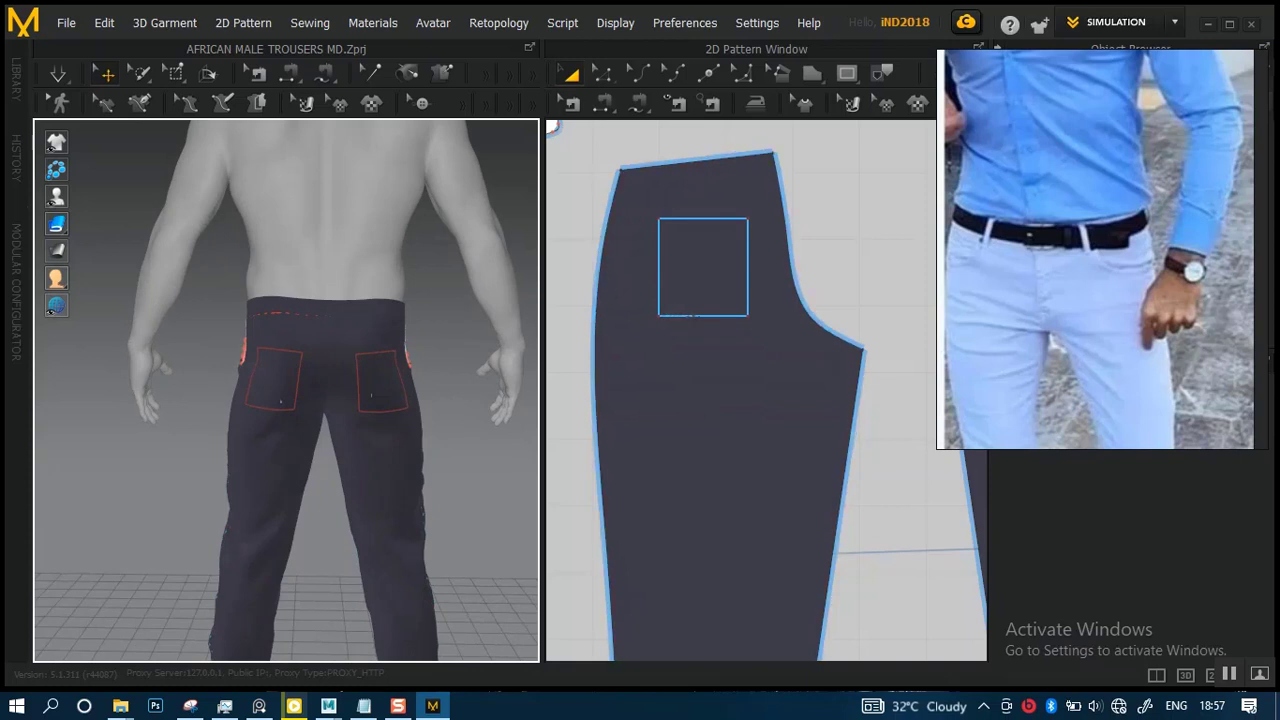
pyautogui.click(375, 398)
pyautogui.click(385, 545)
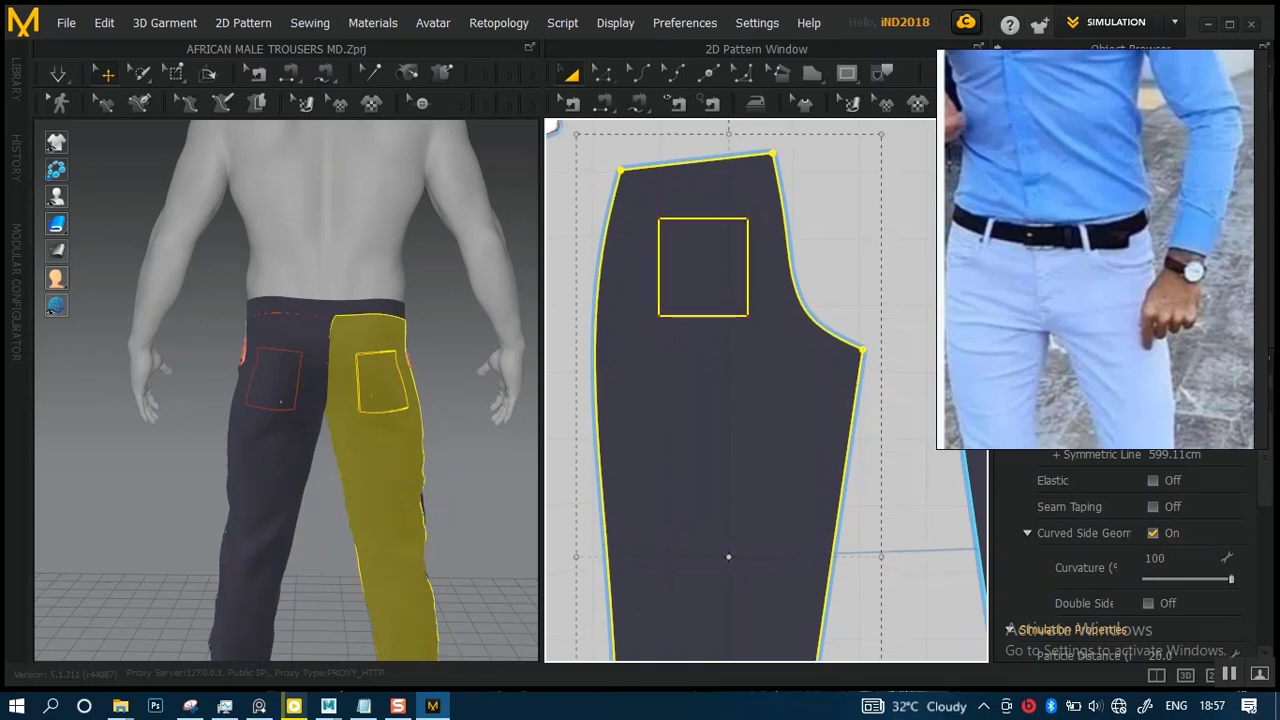
# - Try extending the back pocket outline slightly downward and undo the resize
pyautogui.click(810, 258)
pyautogui.click(703, 267)
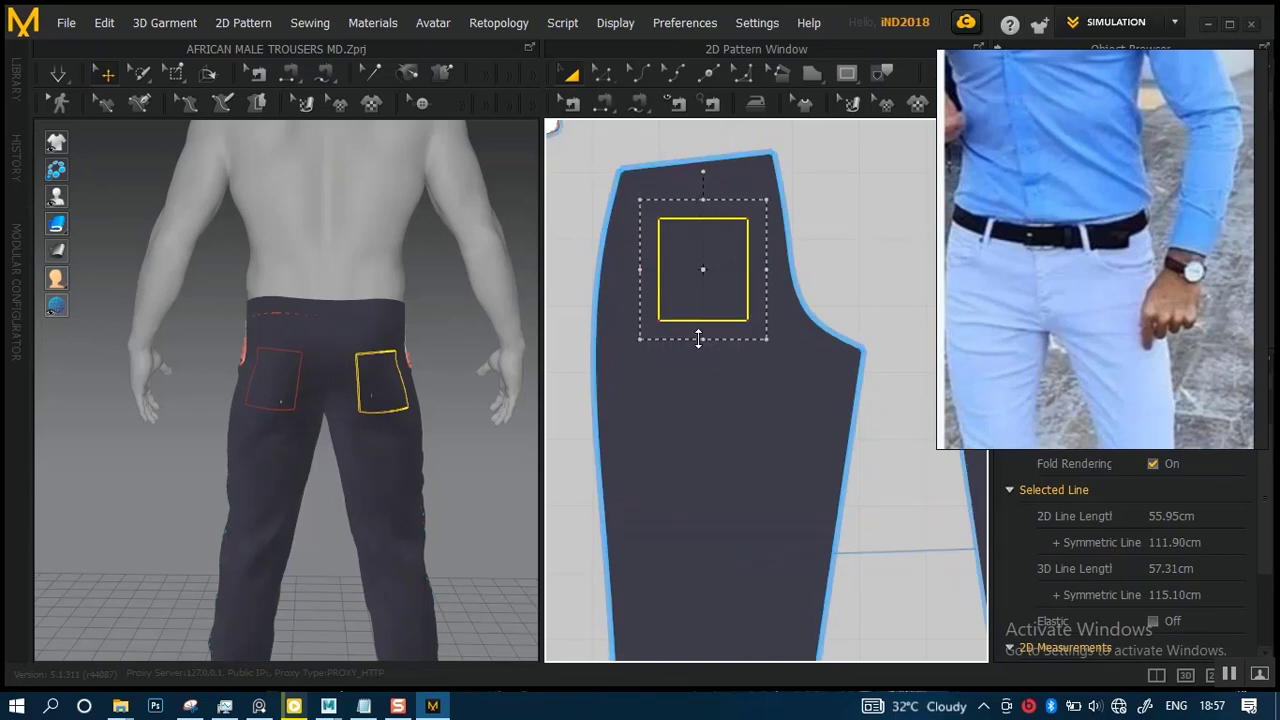
pyautogui.moveTo(703, 318); pyautogui.dragTo(703, 322)
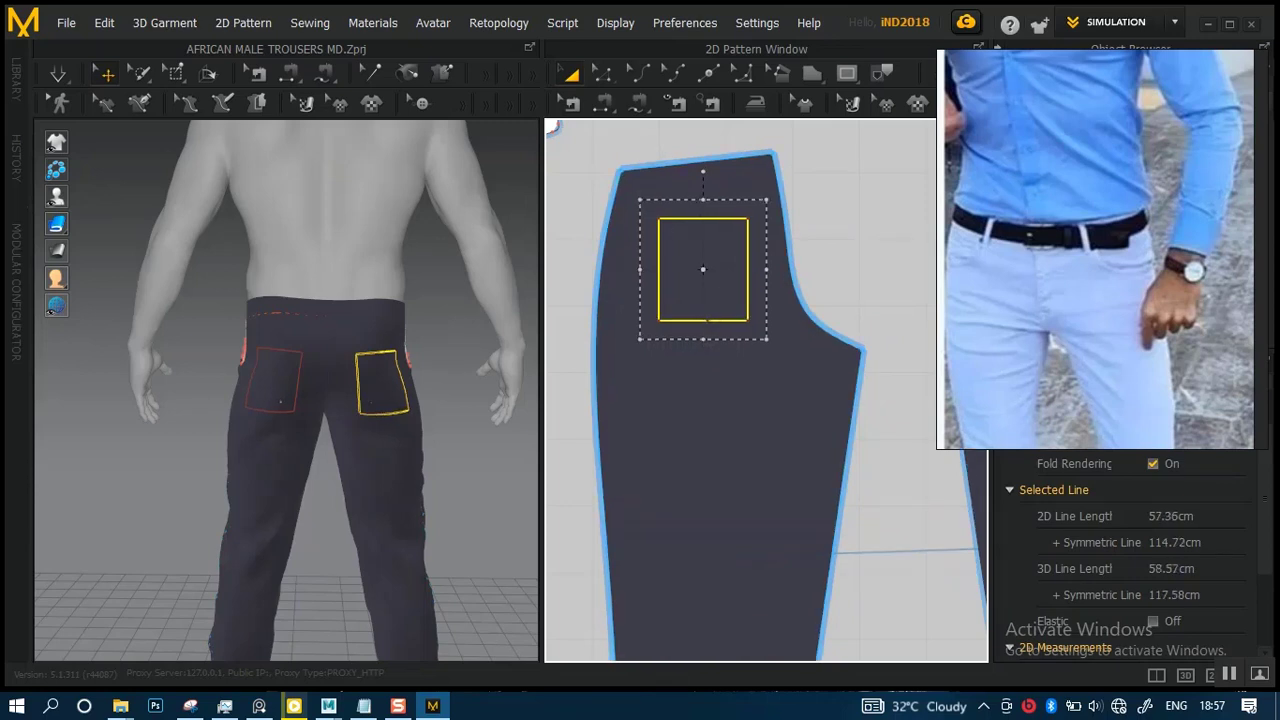
pyautogui.hotkey('ctrl', 'z')
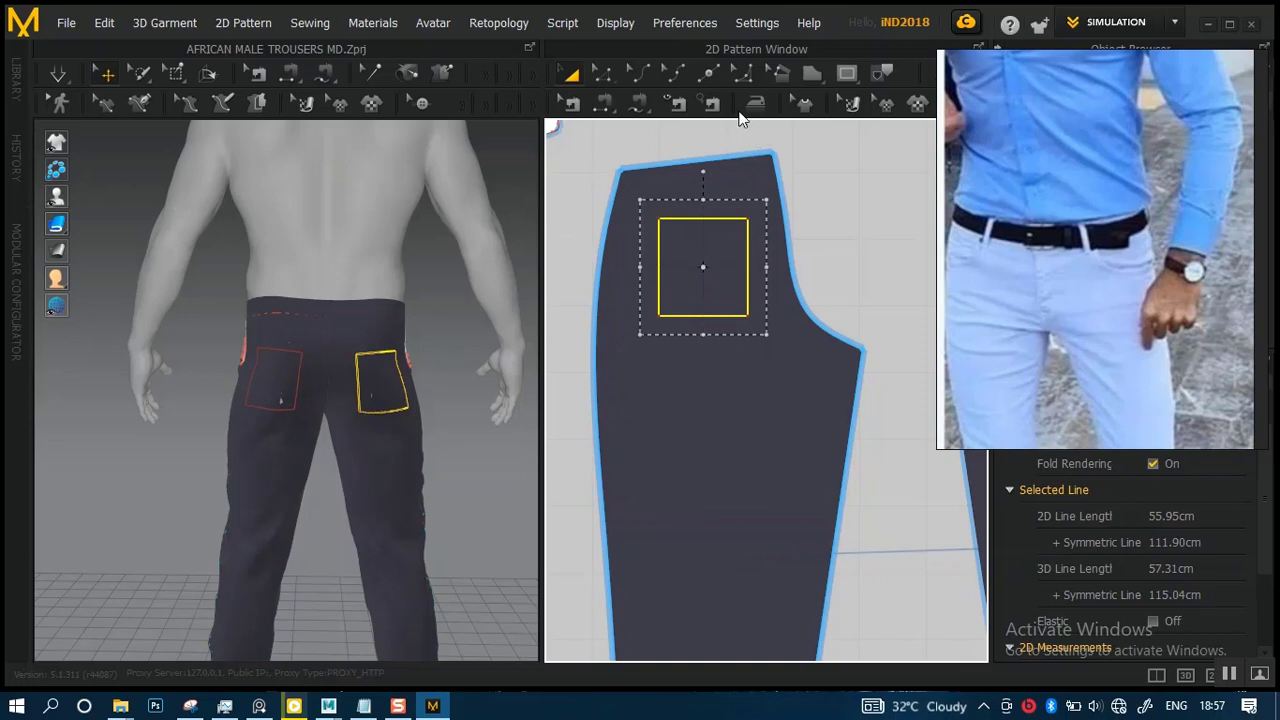
# - Uniformly split the pocket outline's lower edge into two equal segments and pull the midpoint down to form a pointed bottom
pyautogui.click(707, 75)
pyautogui.scroll(5, 723, 371)
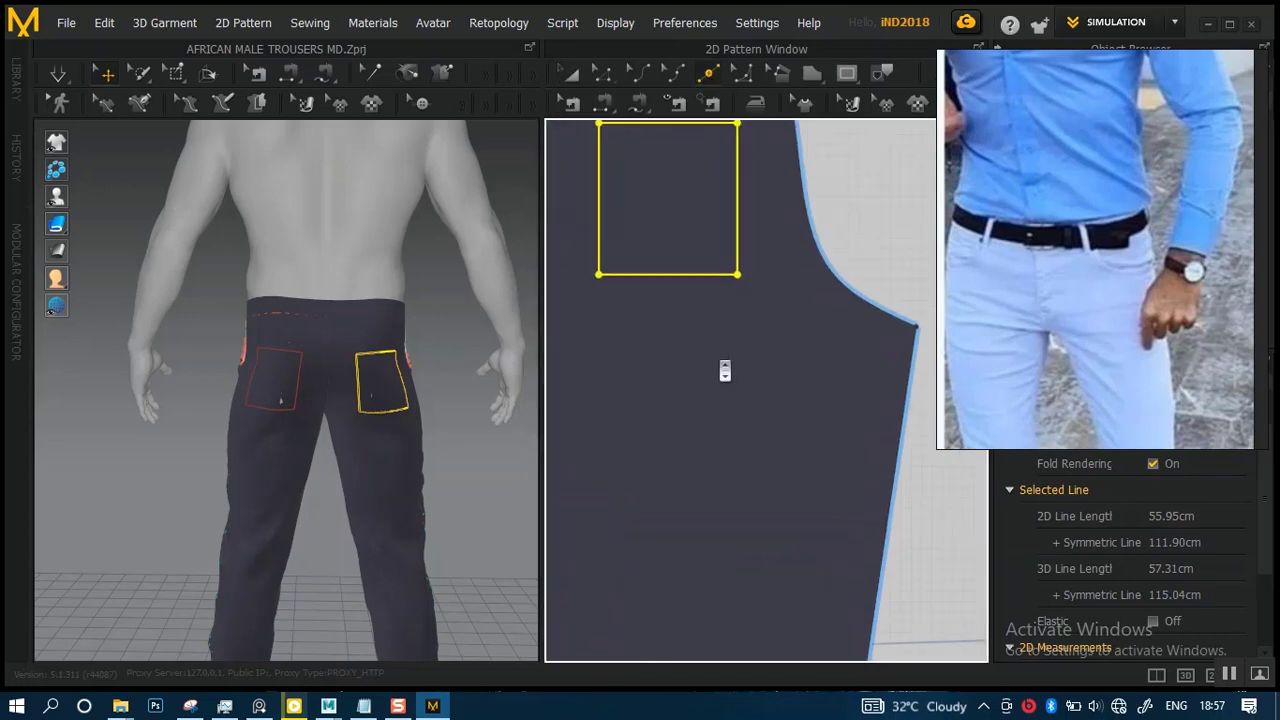
pyautogui.scroll(1, 766, 401)
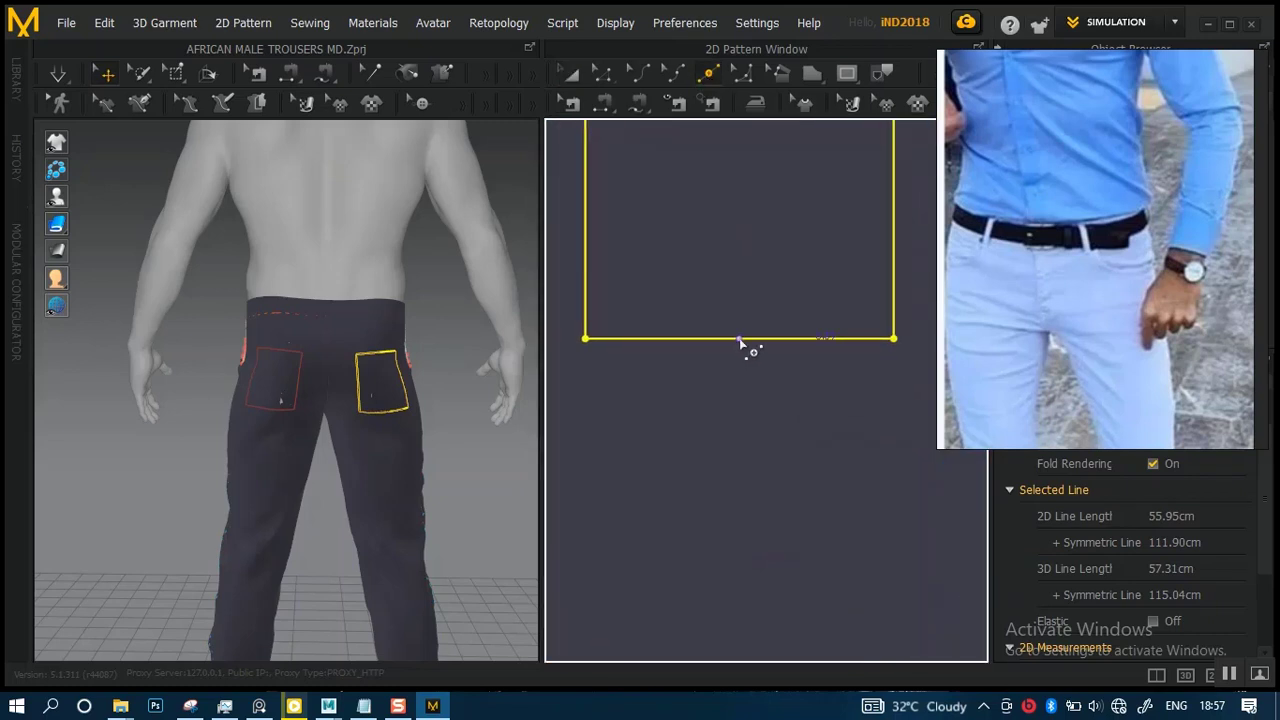
pyautogui.click(603, 73)
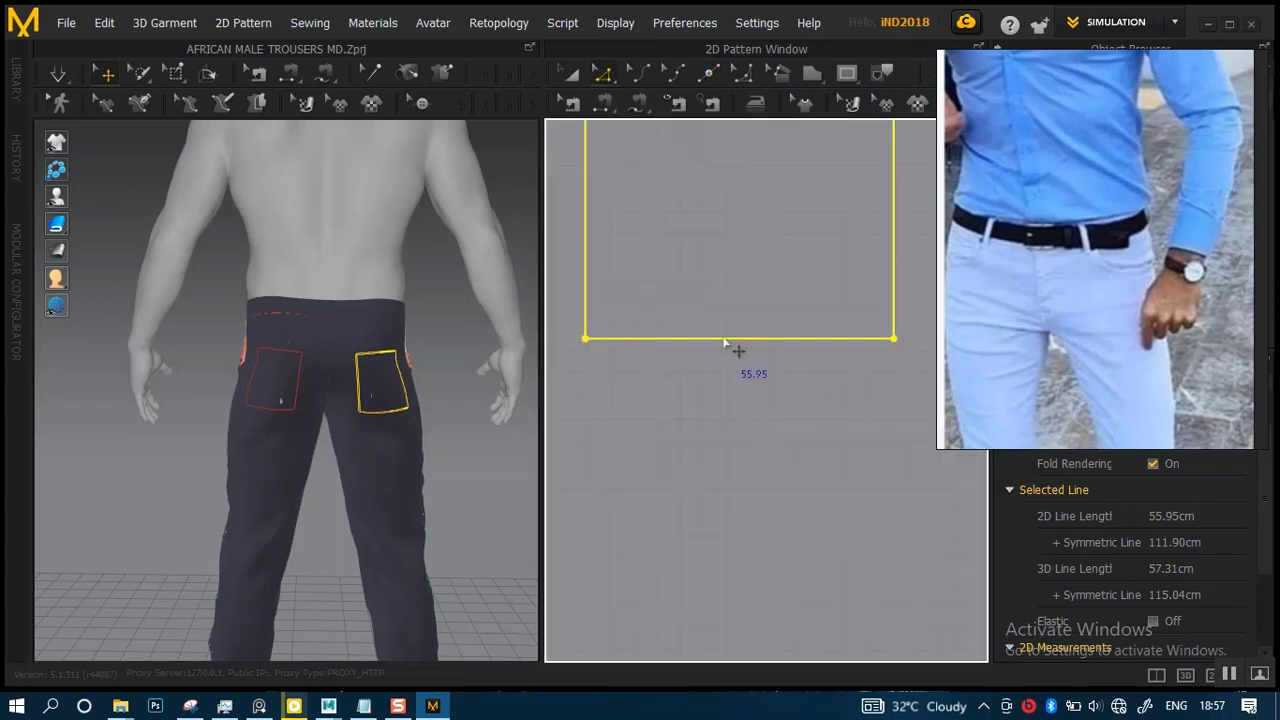
pyautogui.rightClick(730, 337)
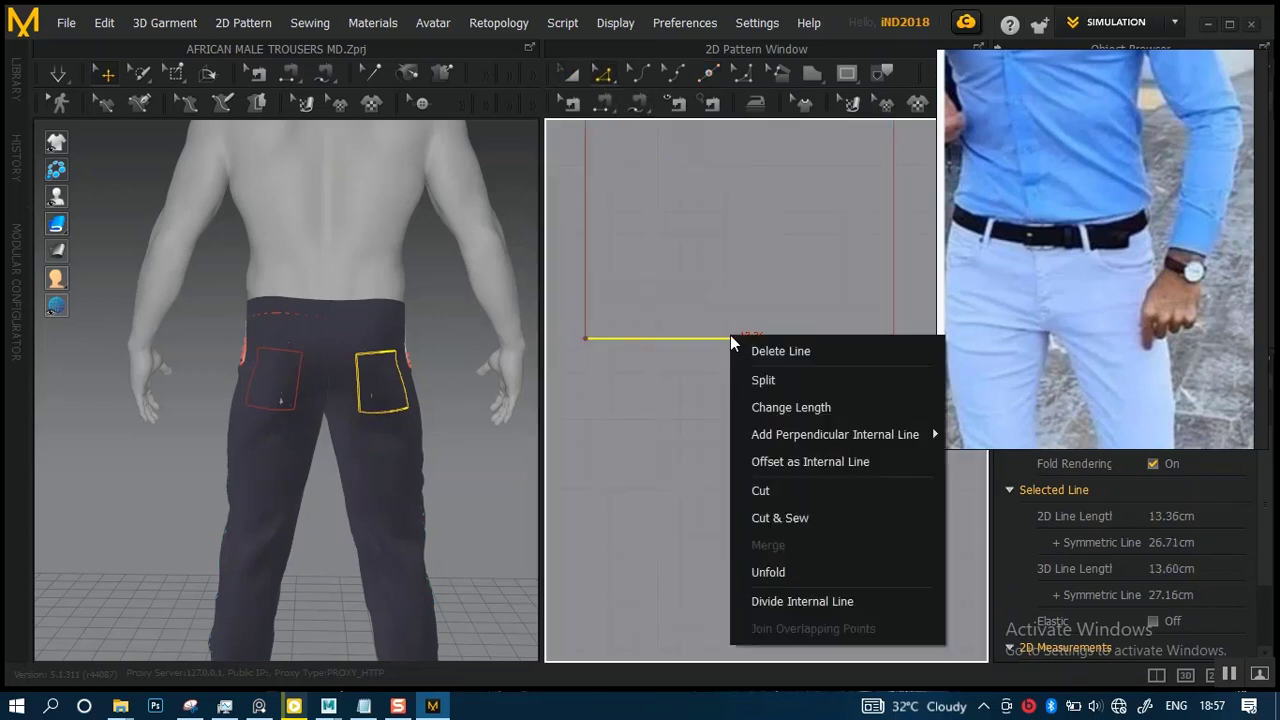
pyautogui.click(766, 374)
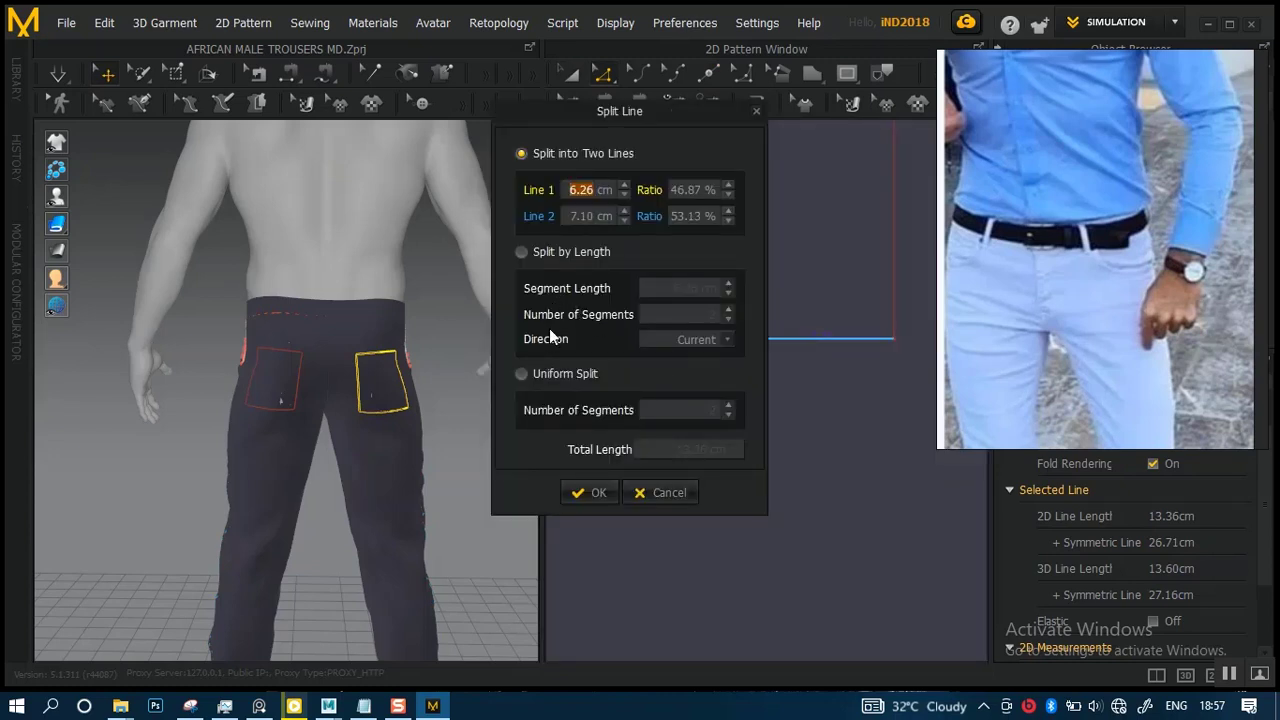
pyautogui.click(523, 251)
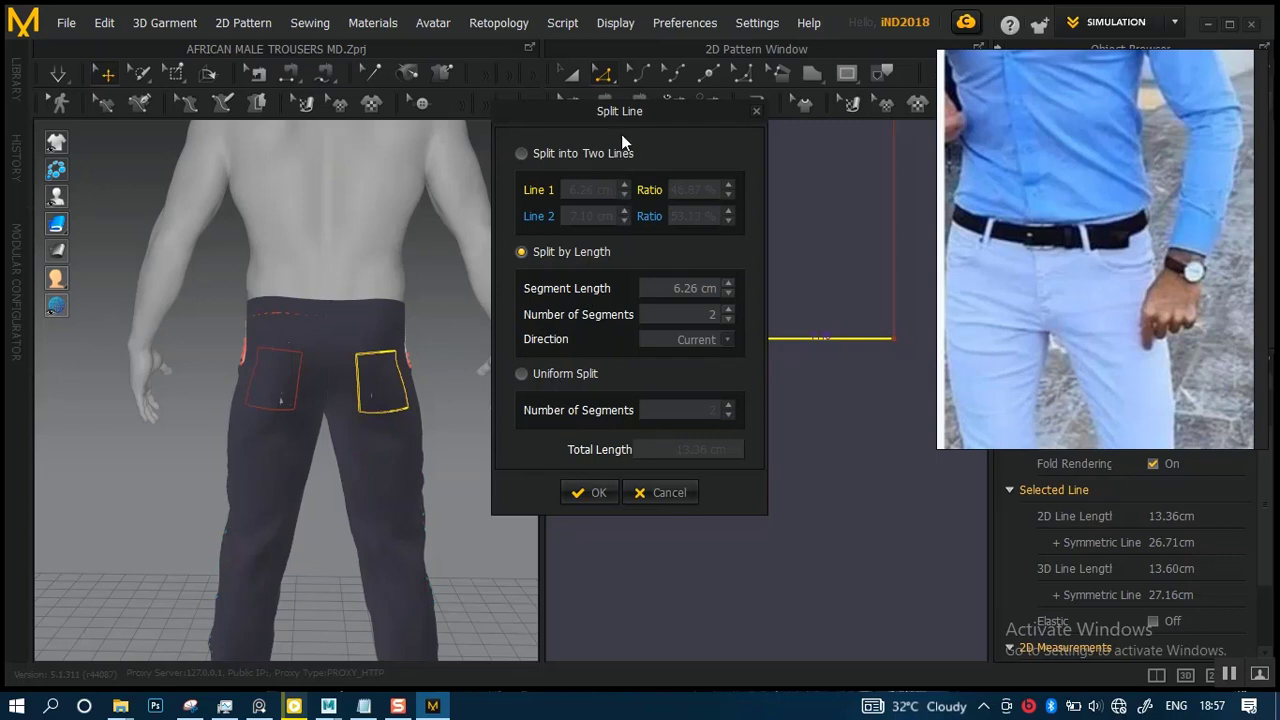
pyautogui.moveTo(625, 112); pyautogui.dragTo(397, 136)
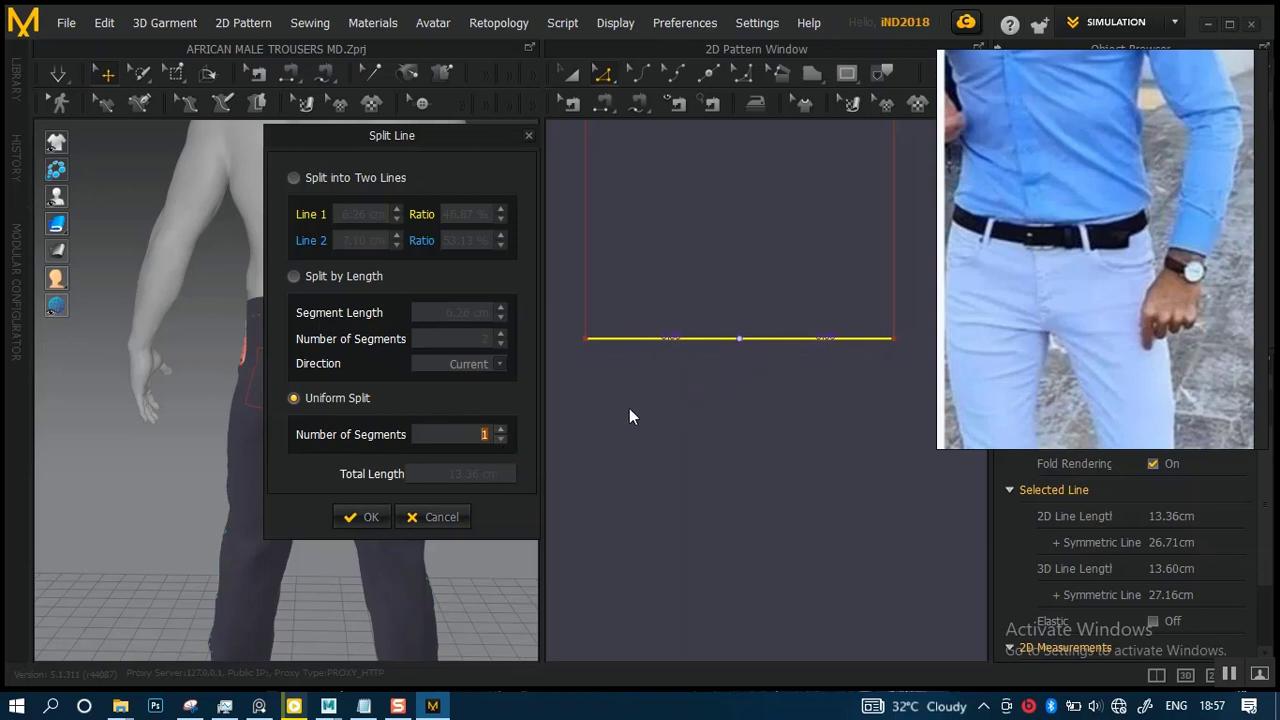
pyautogui.click(362, 516)
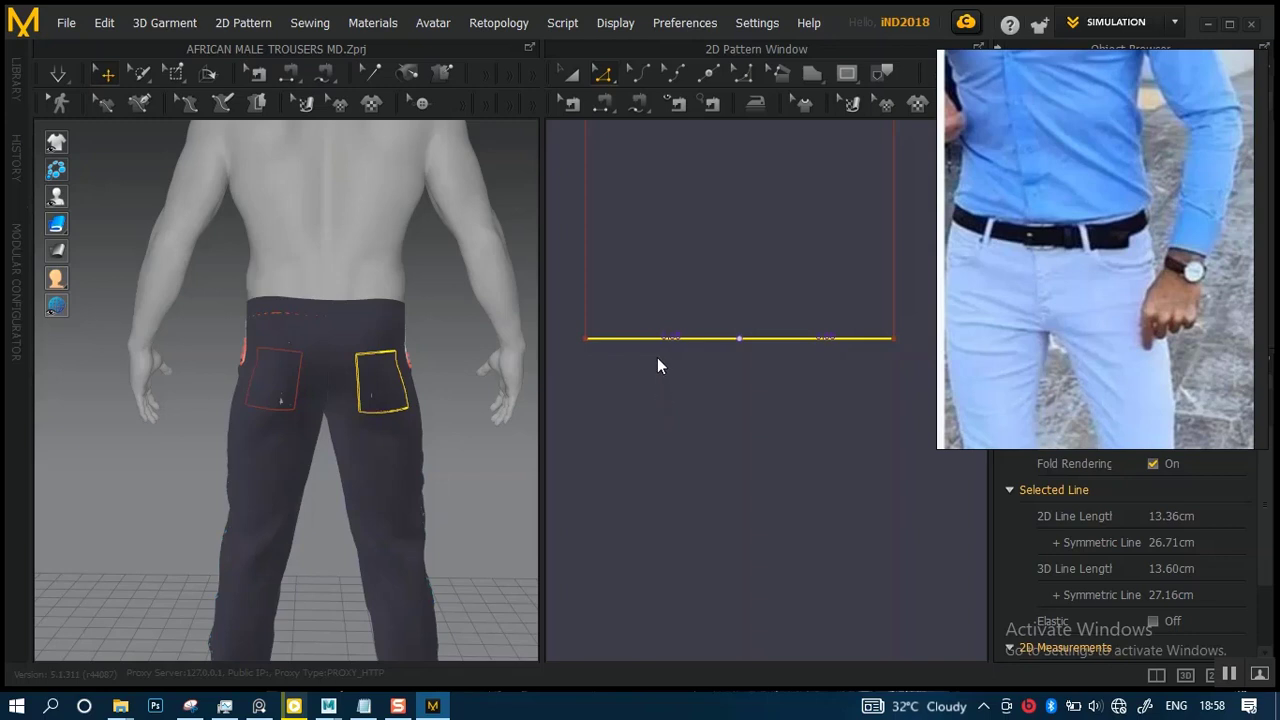
pyautogui.press('Return')
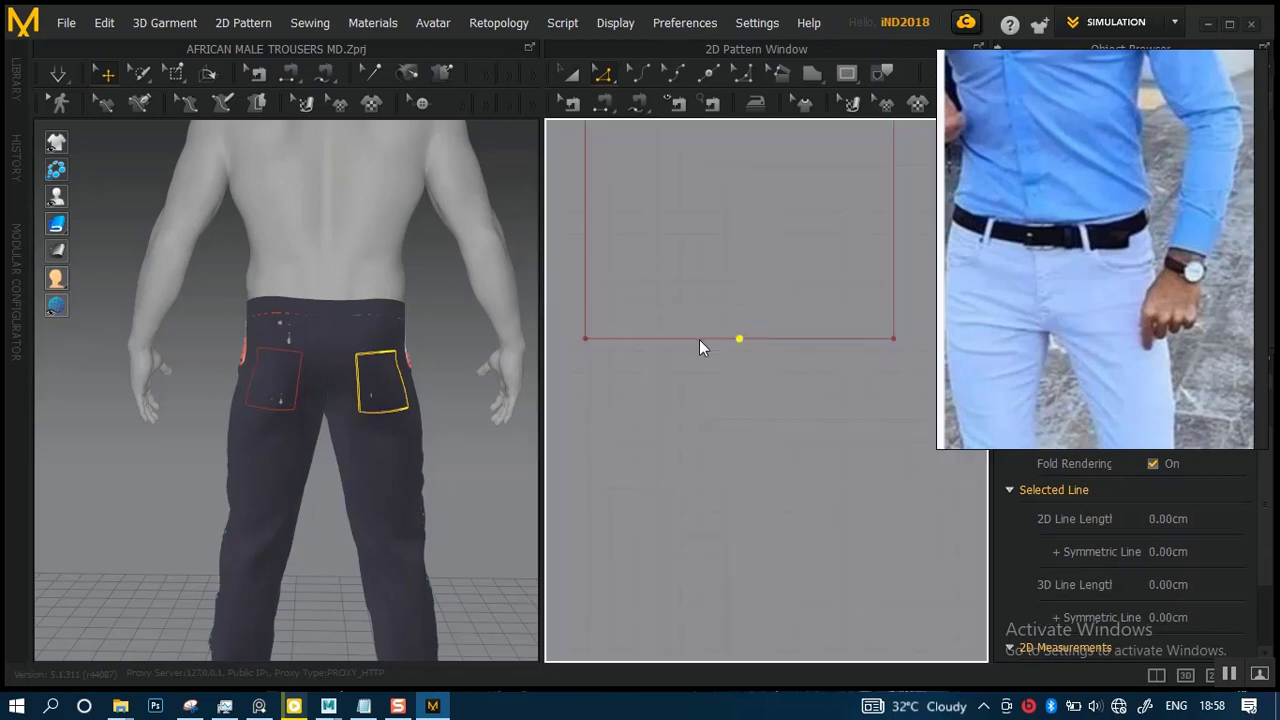
pyautogui.moveTo(699, 341)
pyautogui.keyDown('alt'); pyautogui.mouseDown(button='right')
pyautogui.moveTo(711, 349)
pyautogui.moveTo(661, 250)
pyautogui.mouseUp(button='right'); pyautogui.keyUp('alt')
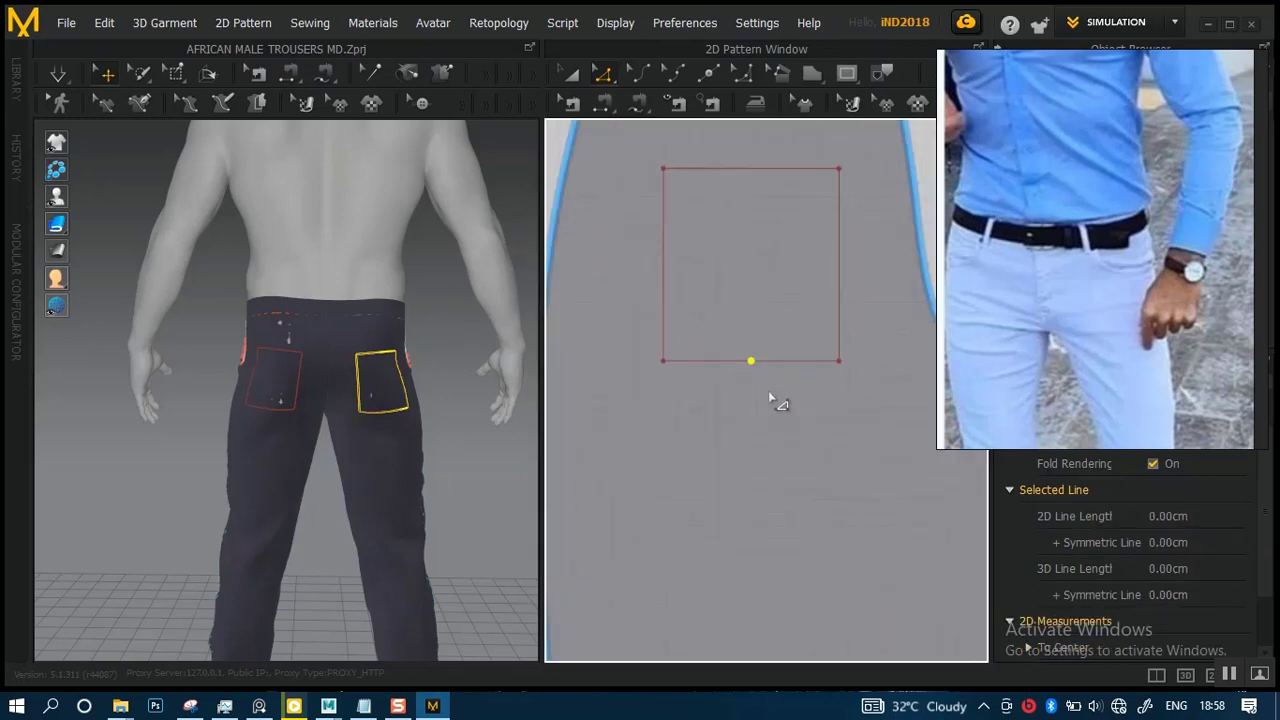
pyautogui.moveTo(751, 364); pyautogui.dragTo(751, 392)
# - Examine the shape and position of the pointed back pocket outlines on the trousers from behind
pyautogui.scroll(4, 365, 428)
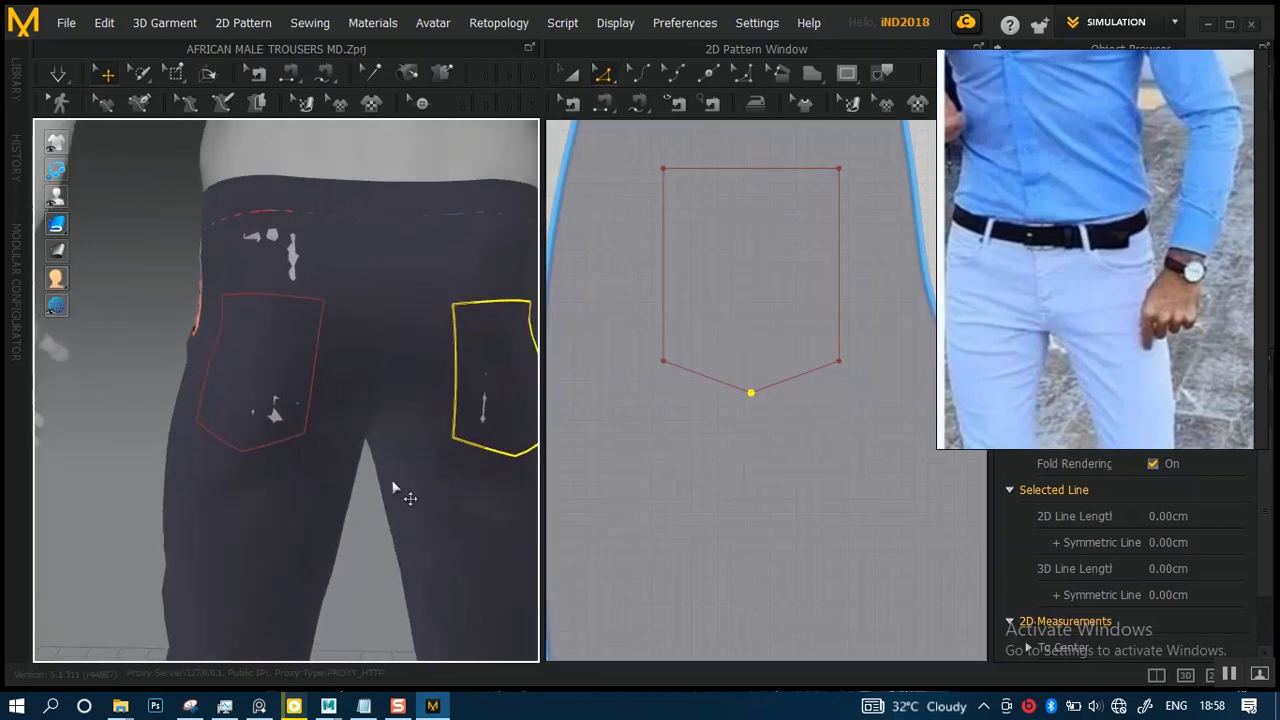
pyautogui.moveTo(406, 418)
pyautogui.mouseDown(button='right')
pyautogui.moveTo(486, 417)
pyautogui.moveTo(397, 414)
pyautogui.mouseUp(button='right')
pyautogui.scroll(-5, 443, 429)
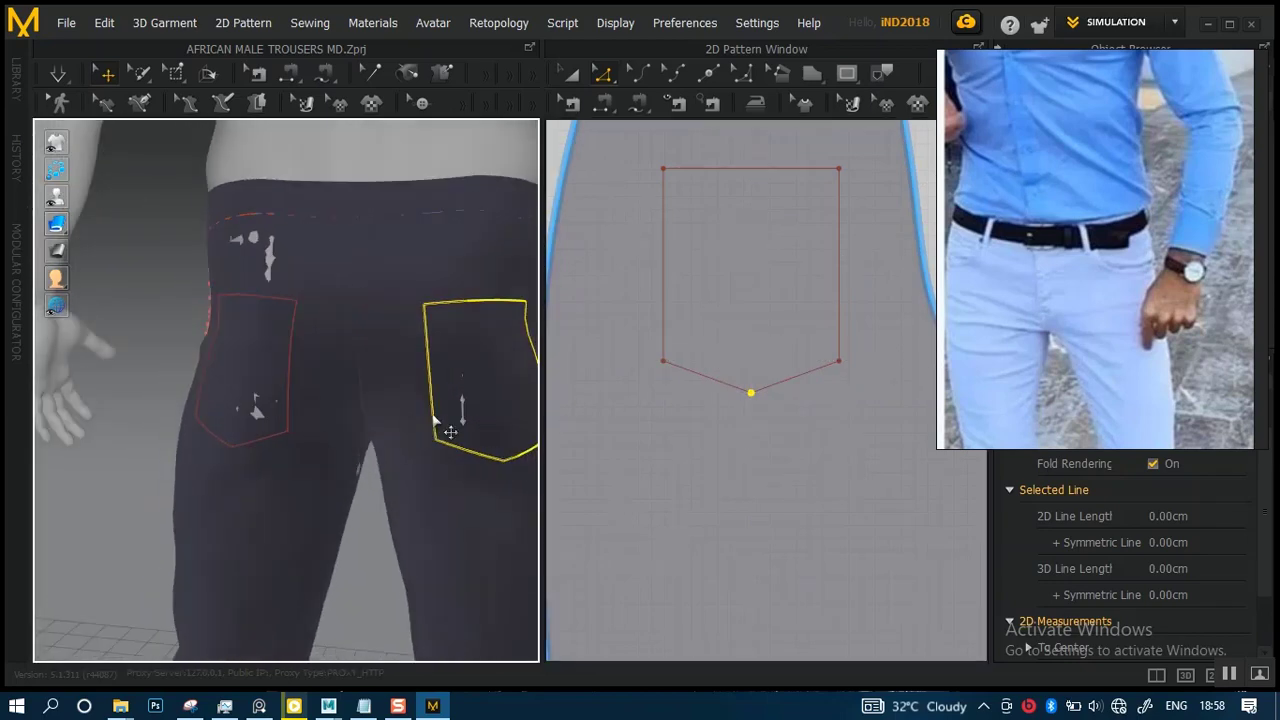
pyautogui.moveTo(394, 356); pyautogui.dragTo(452, 396, button='right')
pyautogui.scroll(-3, 777, 423)
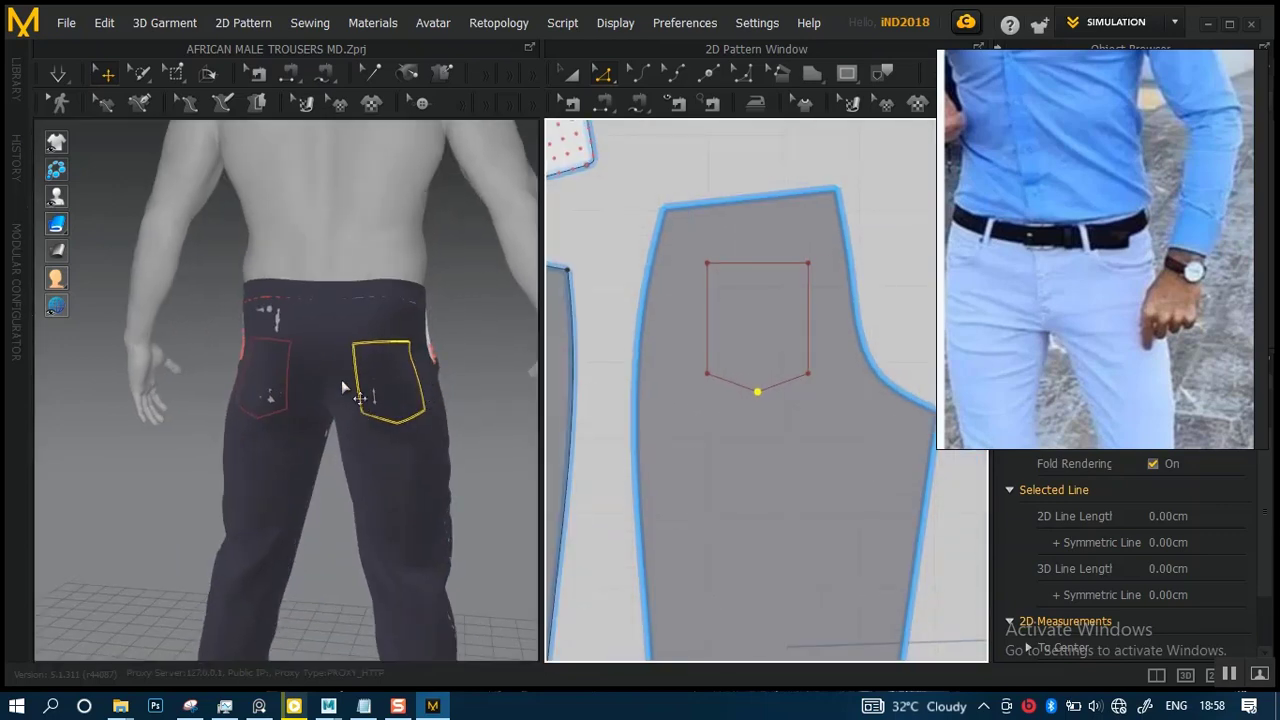
pyautogui.scroll(4, 355, 410)
pyautogui.moveTo(363, 371)
pyautogui.mouseDown(button='right')
pyautogui.moveTo(483, 380)
pyautogui.moveTo(363, 371)
pyautogui.mouseUp(button='right')
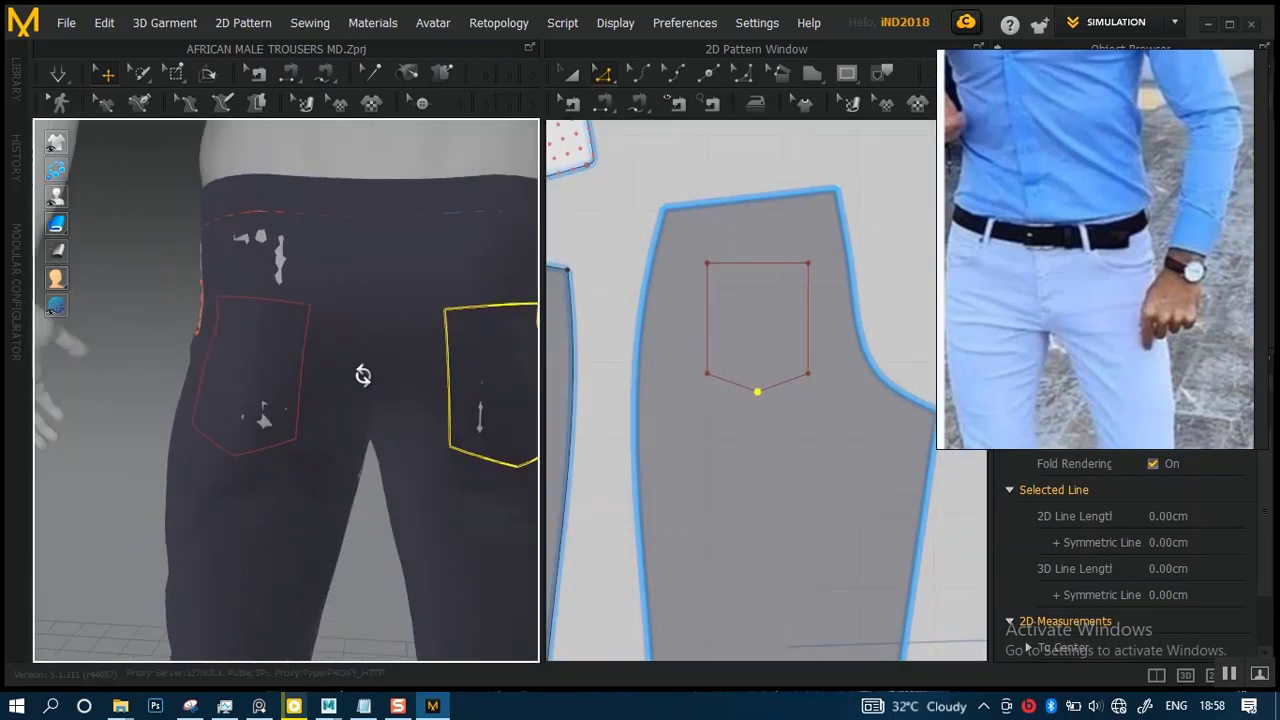
pyautogui.scroll(-3, 400, 372)
pyautogui.moveTo(464, 372)
pyautogui.mouseDown(button='right')
pyautogui.moveTo(391, 375)
pyautogui.moveTo(466, 374)
pyautogui.mouseUp(button='right')
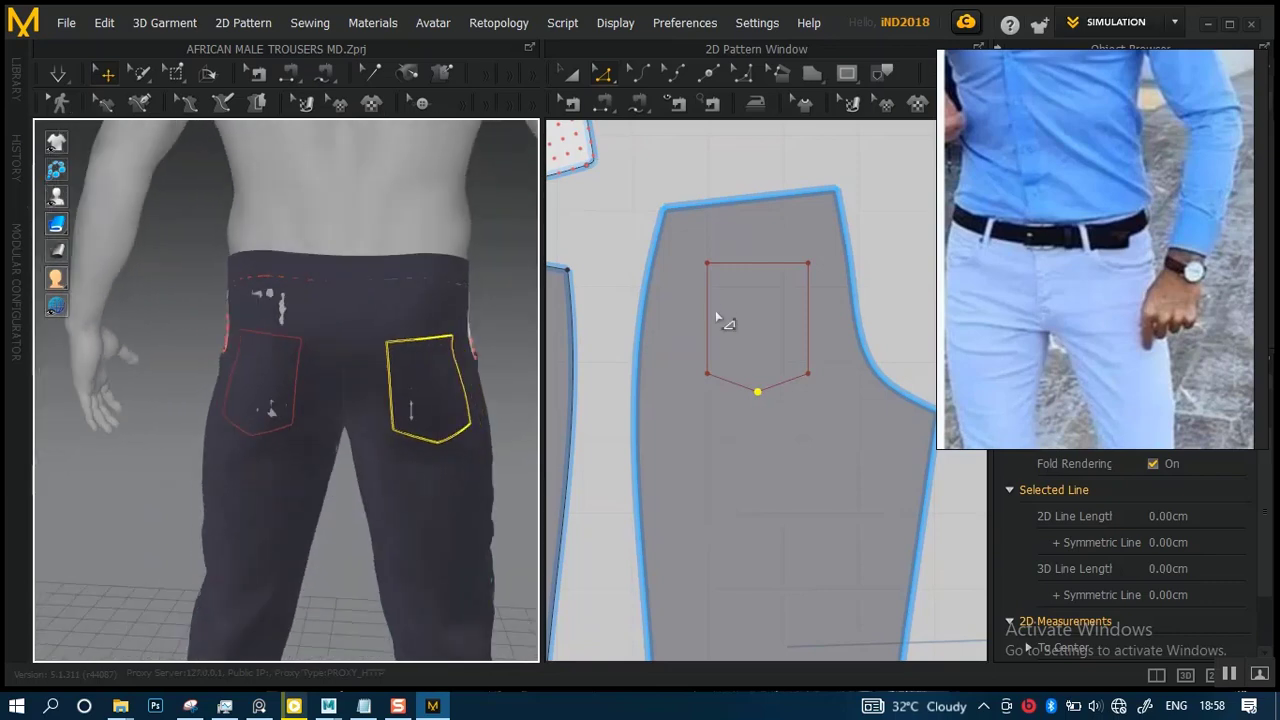
# - Clone the pointed back pocket outline as a separate pattern piece placed between the two back patterns
pyautogui.click(570, 74)
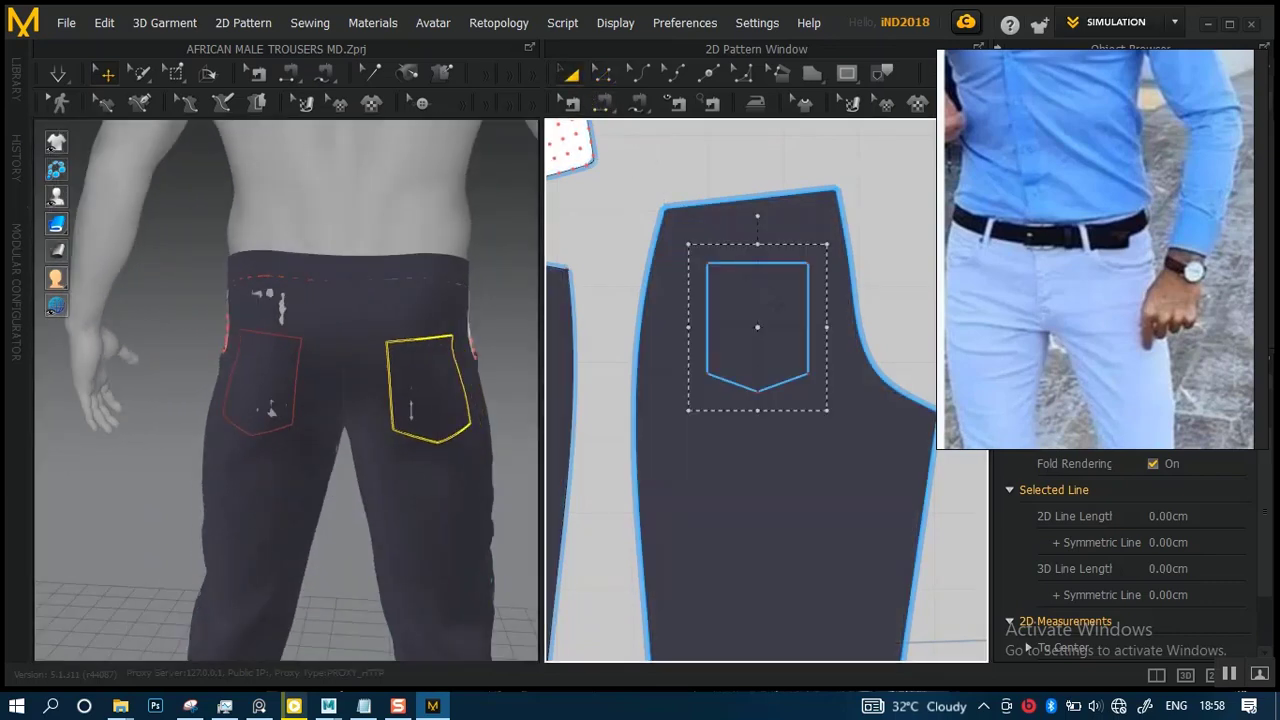
pyautogui.scroll(-3, 663, 383)
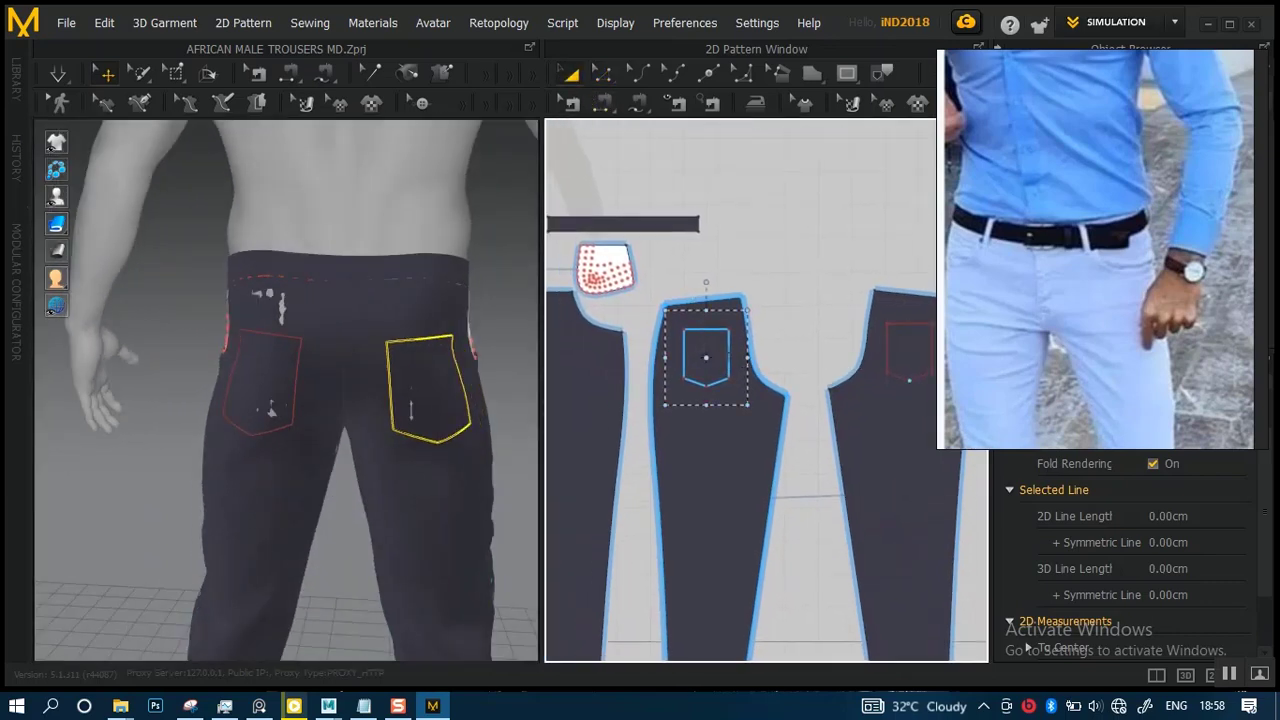
pyautogui.rightClick(726, 354)
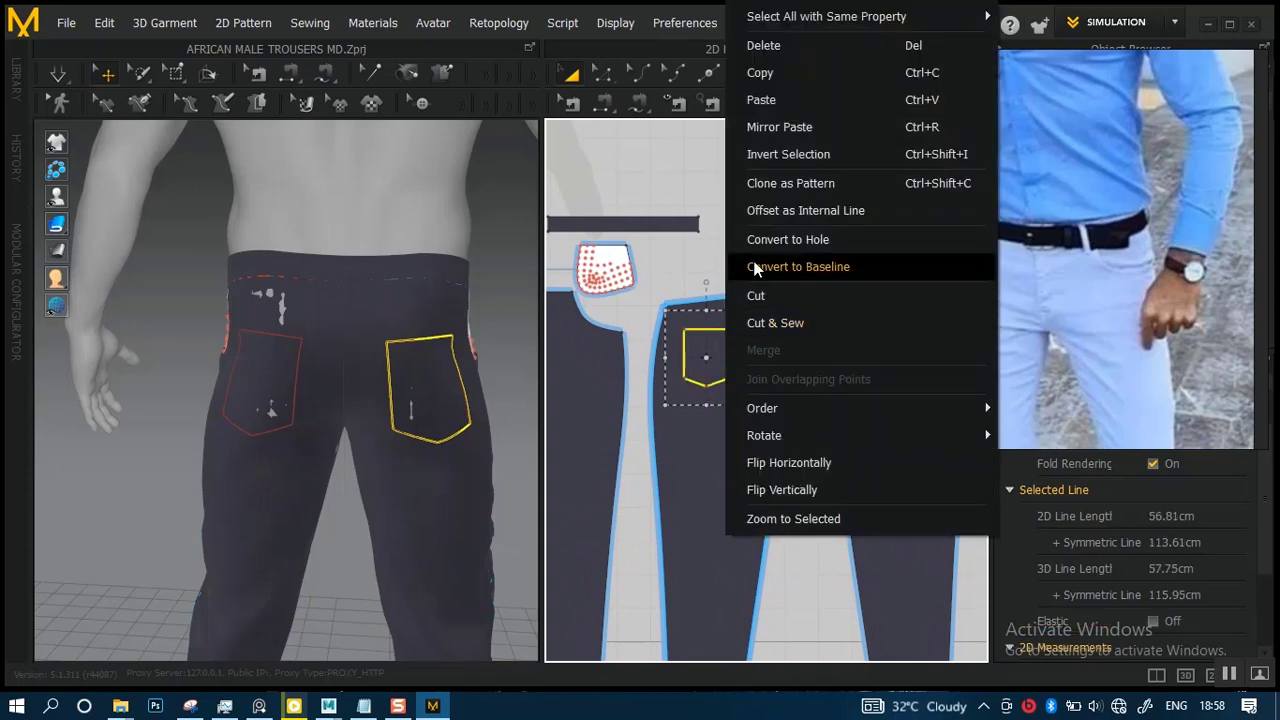
pyautogui.click(775, 185)
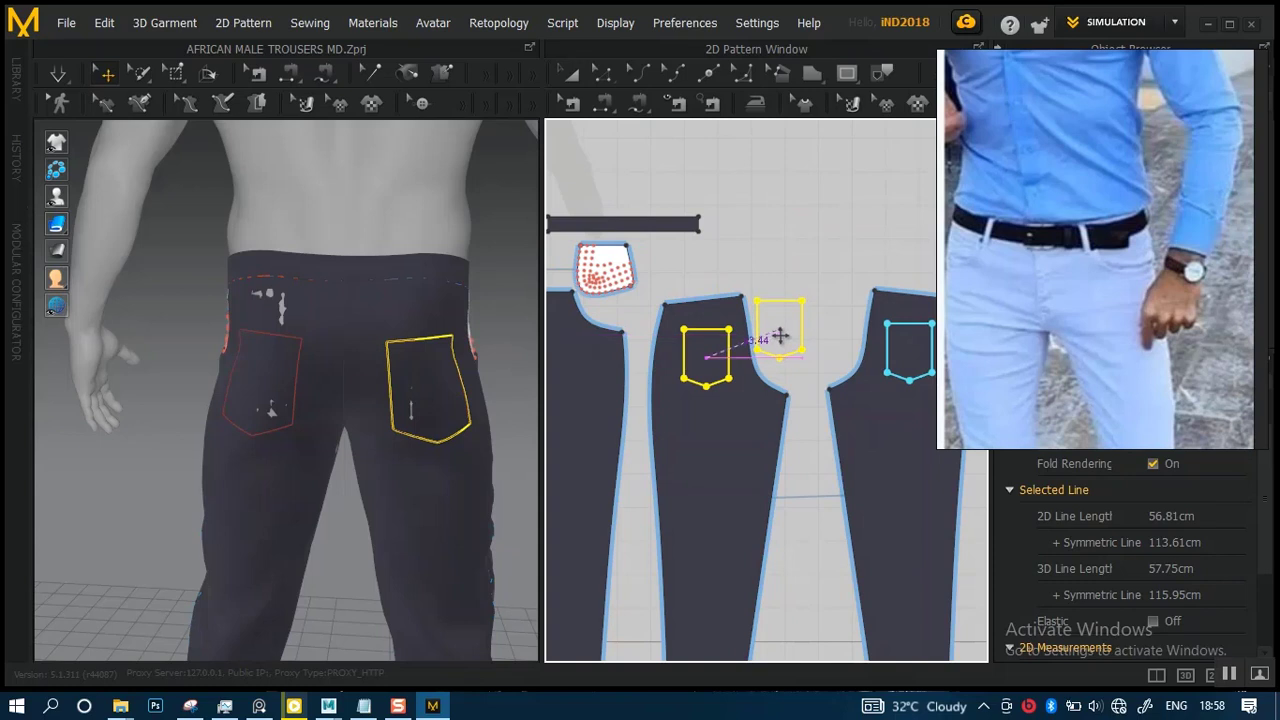
pyautogui.click(724, 424)
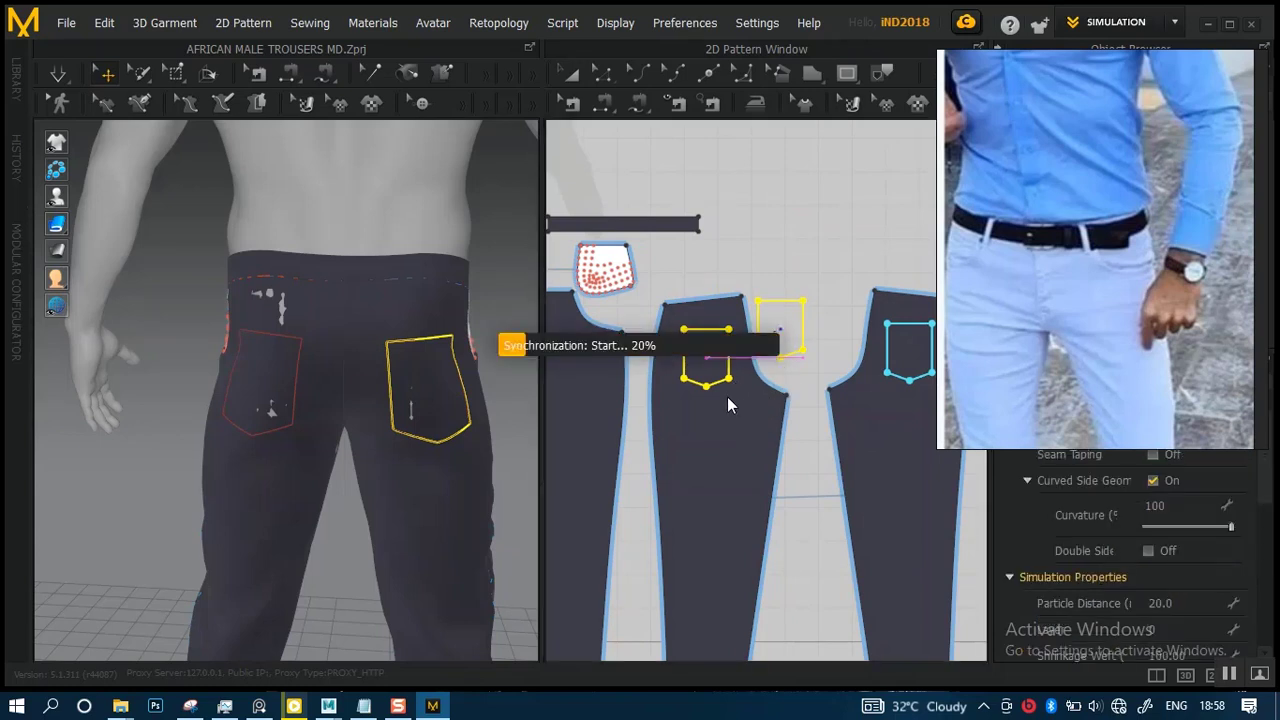
# - Shift the cloned pocket piece slightly toward its back pattern and place a symmetric copy of it alongside at the same height
pyautogui.click(778, 322)
pyautogui.scroll(4, 779, 340)
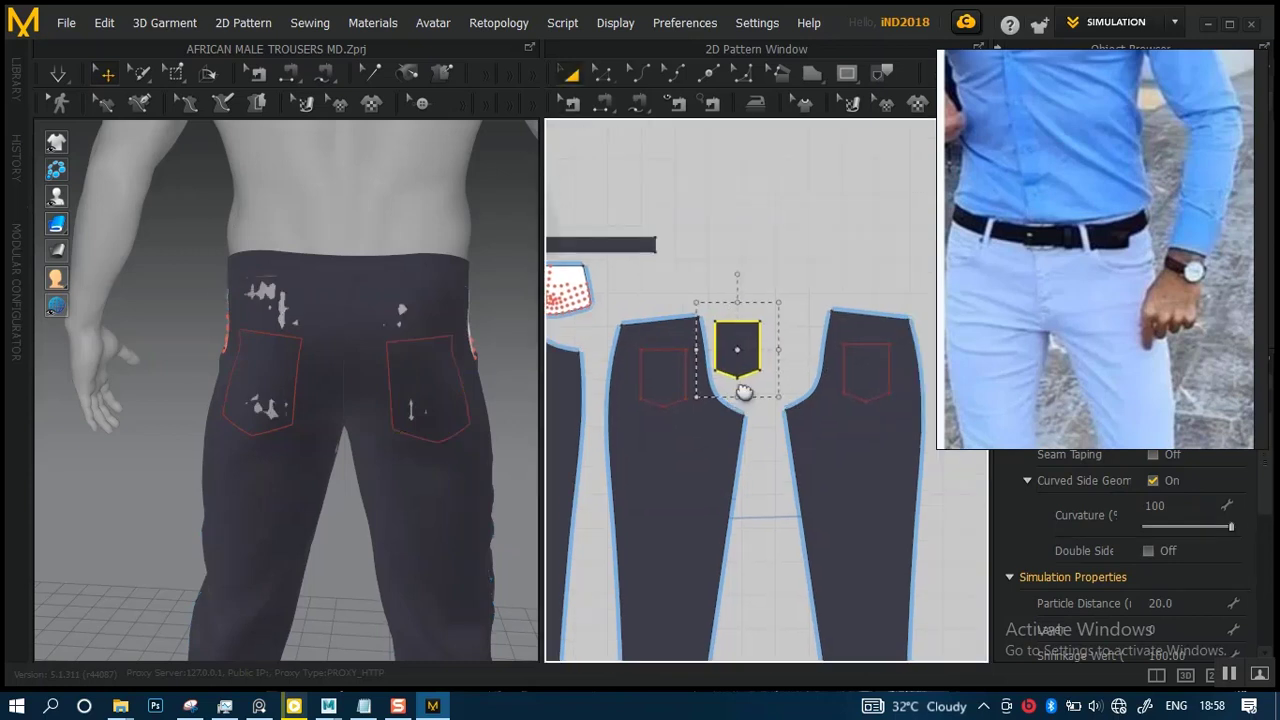
pyautogui.moveTo(778, 392); pyautogui.dragTo(801, 384, button='middle')
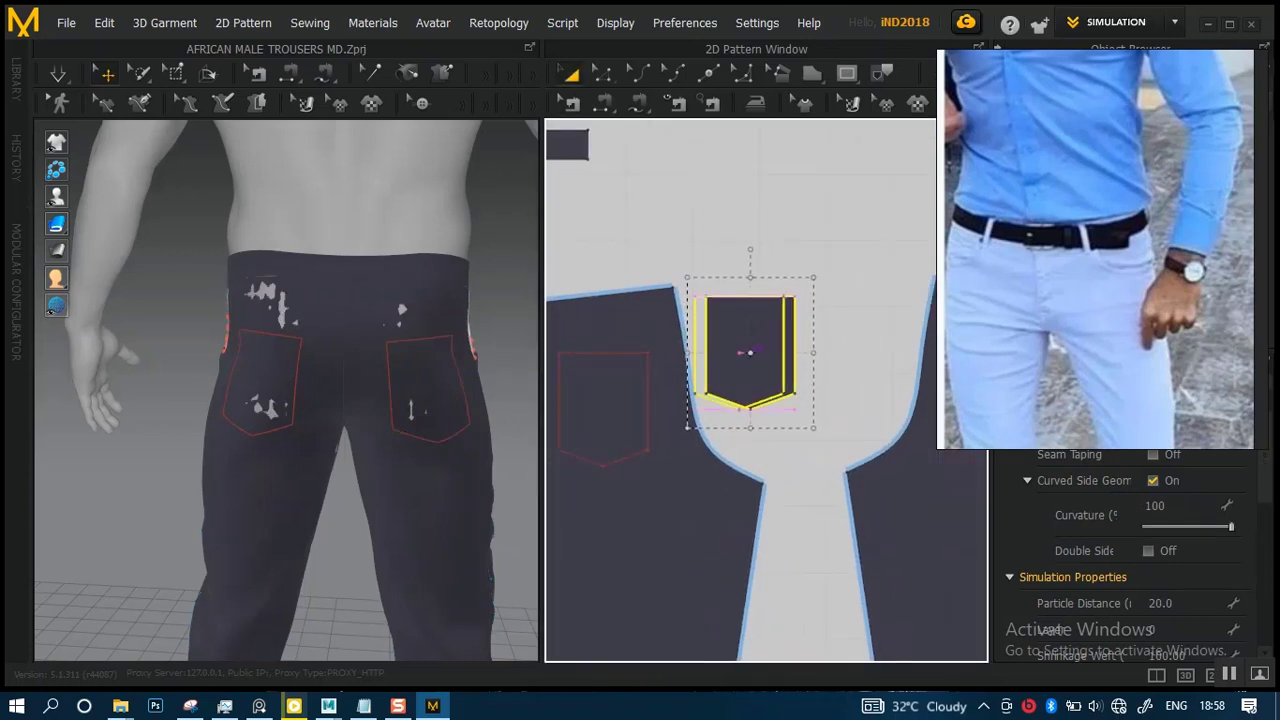
pyautogui.moveTo(750, 352); pyautogui.dragTo(739, 352)
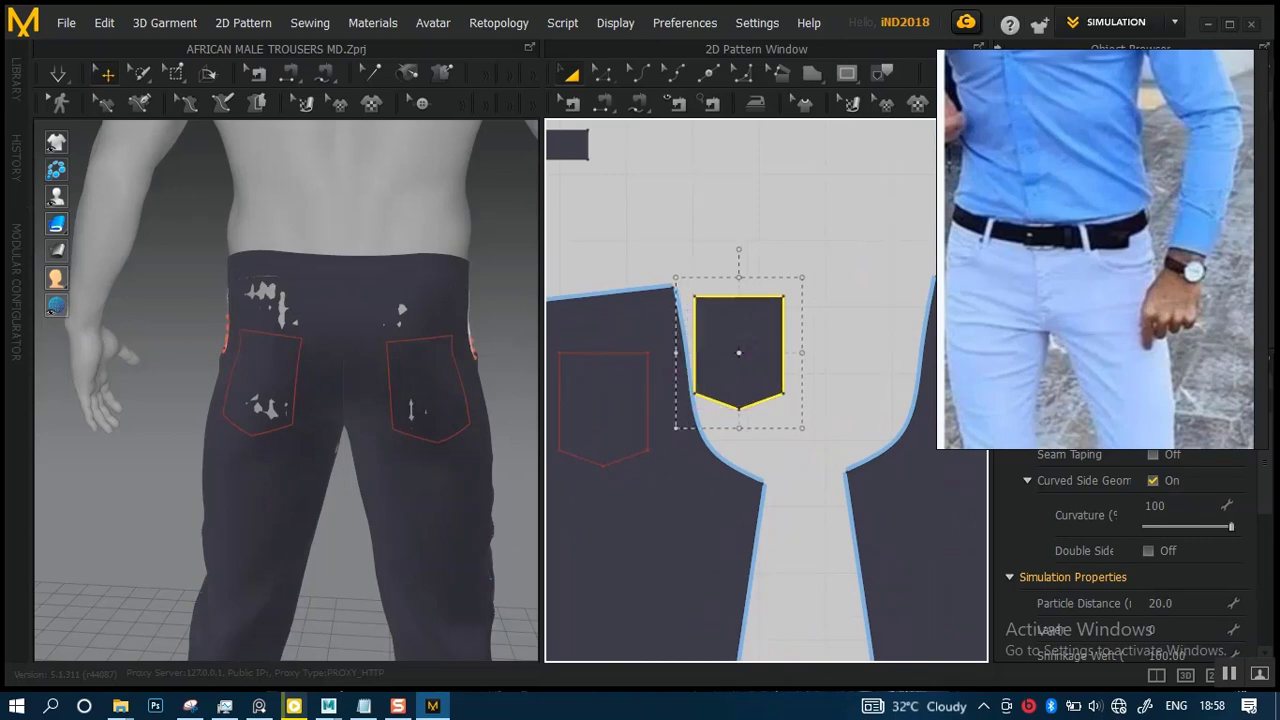
pyautogui.rightClick(739, 352)
pyautogui.click(765, 273)
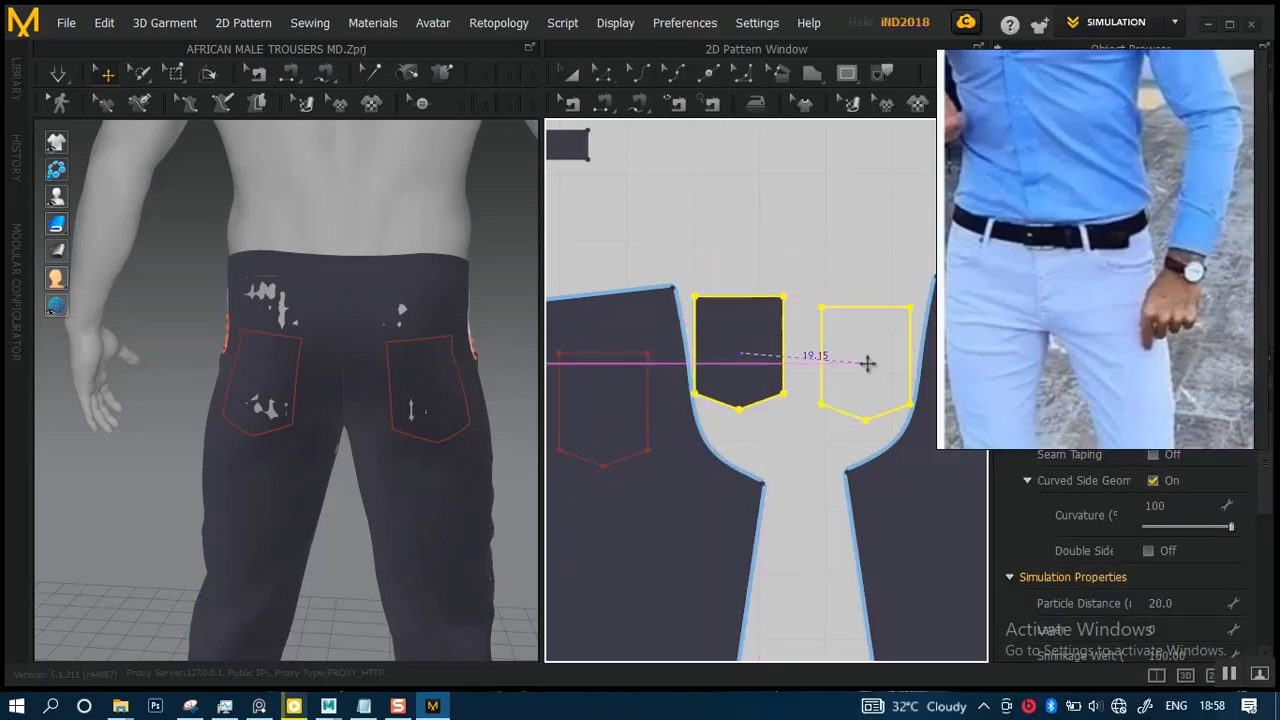
pyautogui.click(780, 401)
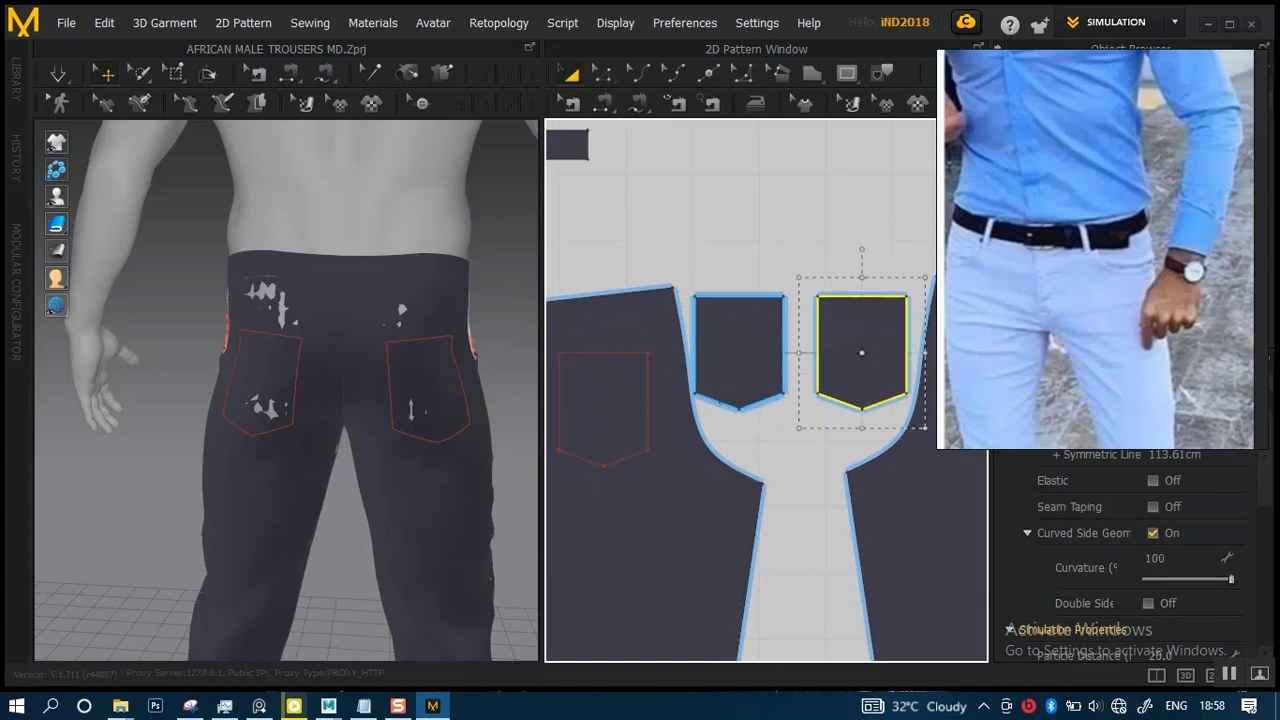
# - Select both cloned back pocket pieces and move them sideways in the 3D view toward the avatar
pyautogui.scroll(-4, 815, 323)
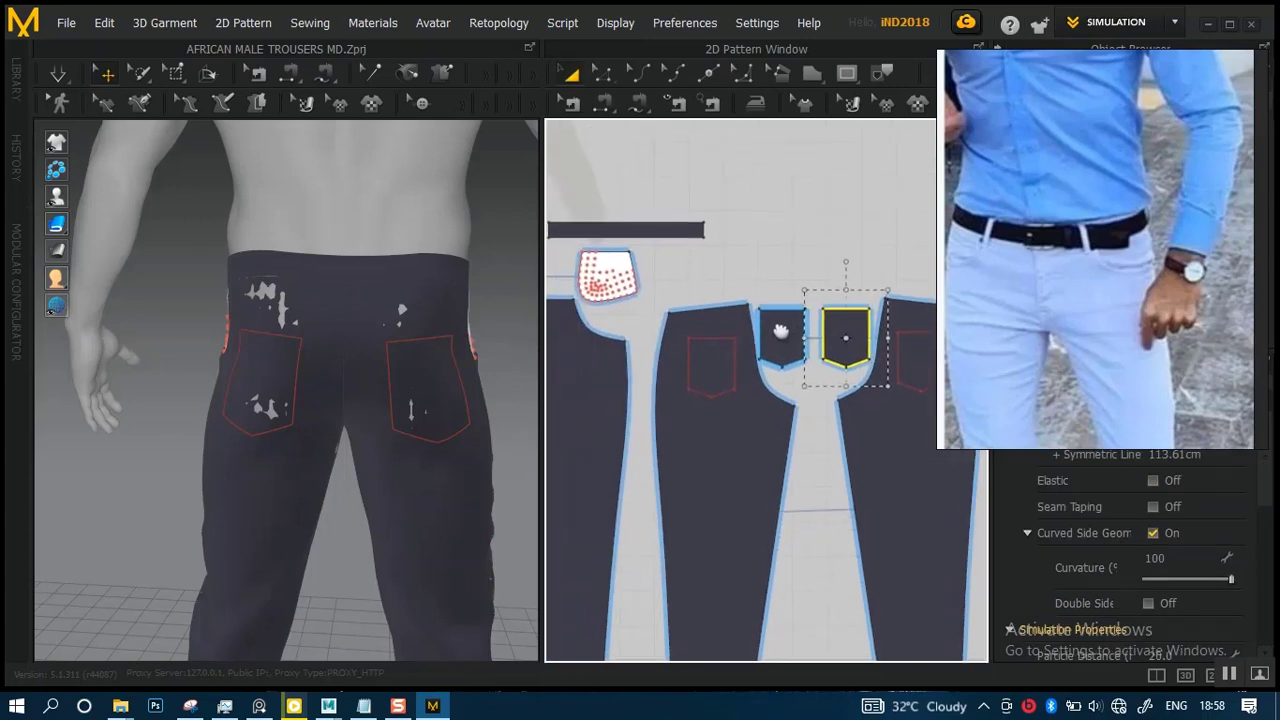
pyautogui.scroll(4, 794, 397)
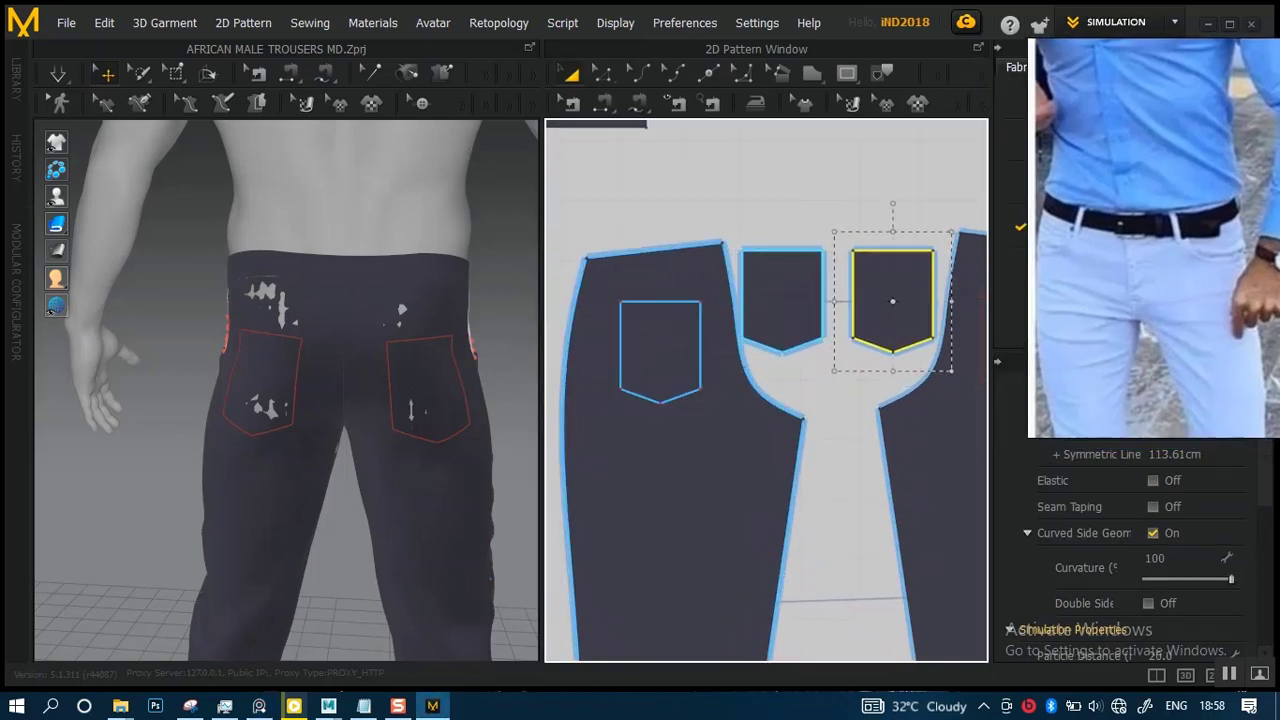
pyautogui.scroll(-5, 346, 363)
pyautogui.moveTo(346, 363); pyautogui.dragTo(210, 320, button='right')
pyautogui.scroll(3, 210, 320)
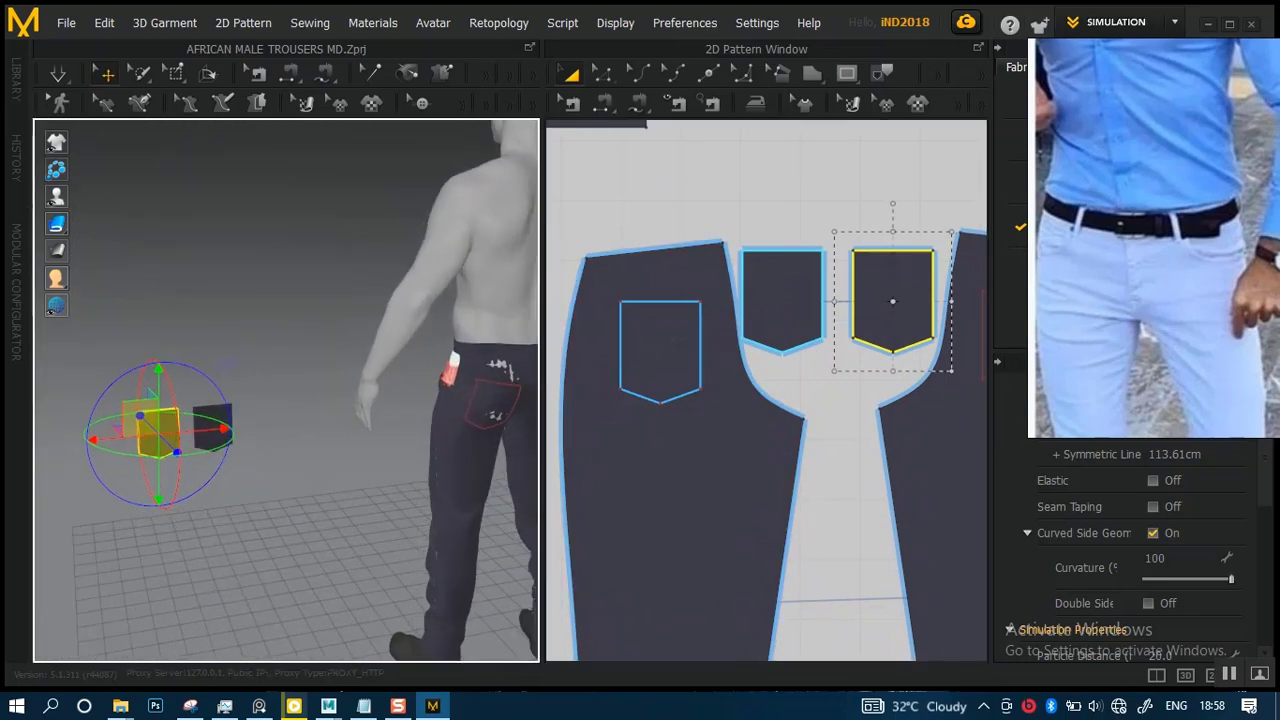
pyautogui.keyDown('shift'); pyautogui.click(477, 374); pyautogui.keyUp('shift')
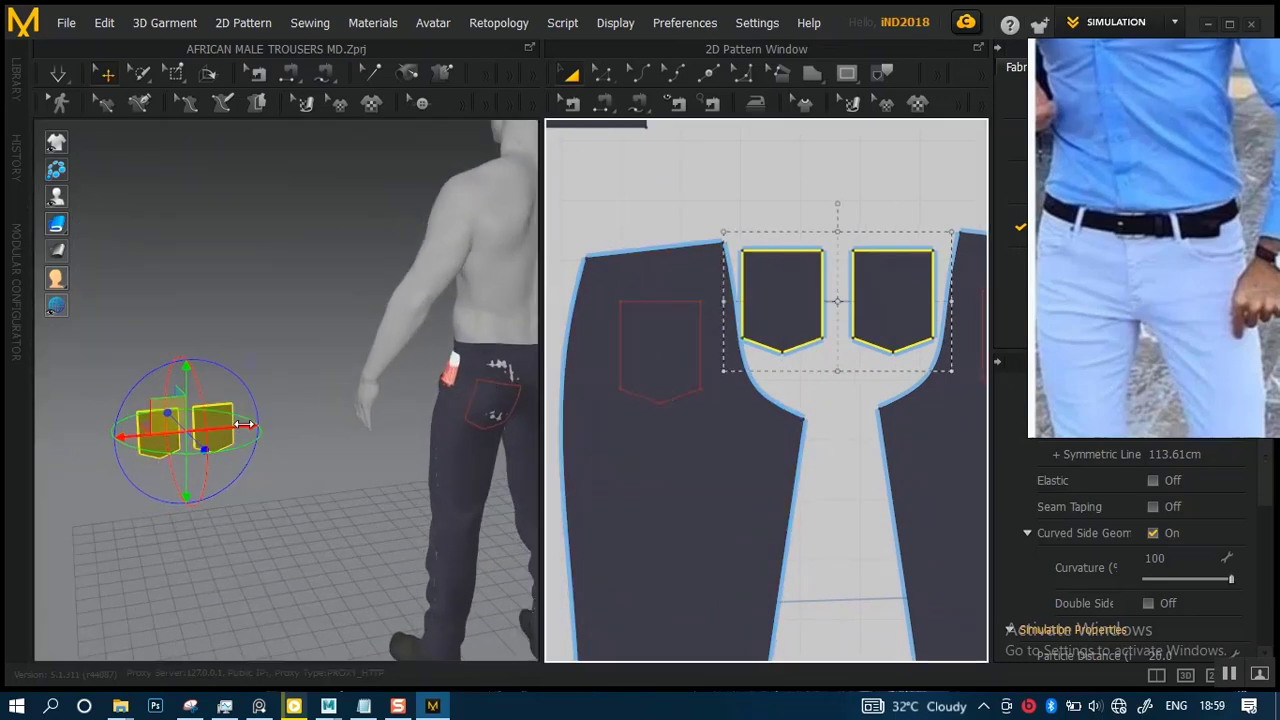
pyautogui.moveTo(266, 423); pyautogui.dragTo(525, 420)
# - Position the two pocket pieces in 3D just behind the trousers' seat, centred and raised to the height of the pocket outlines
pyautogui.moveTo(408, 405); pyautogui.dragTo(330, 400, button='right')
pyautogui.scroll(3, 352, 401)
pyautogui.moveTo(460, 534); pyautogui.dragTo(297, 397, button='right')
pyautogui.scroll(3, 334, 434)
pyautogui.scroll(-5, 365, 420)
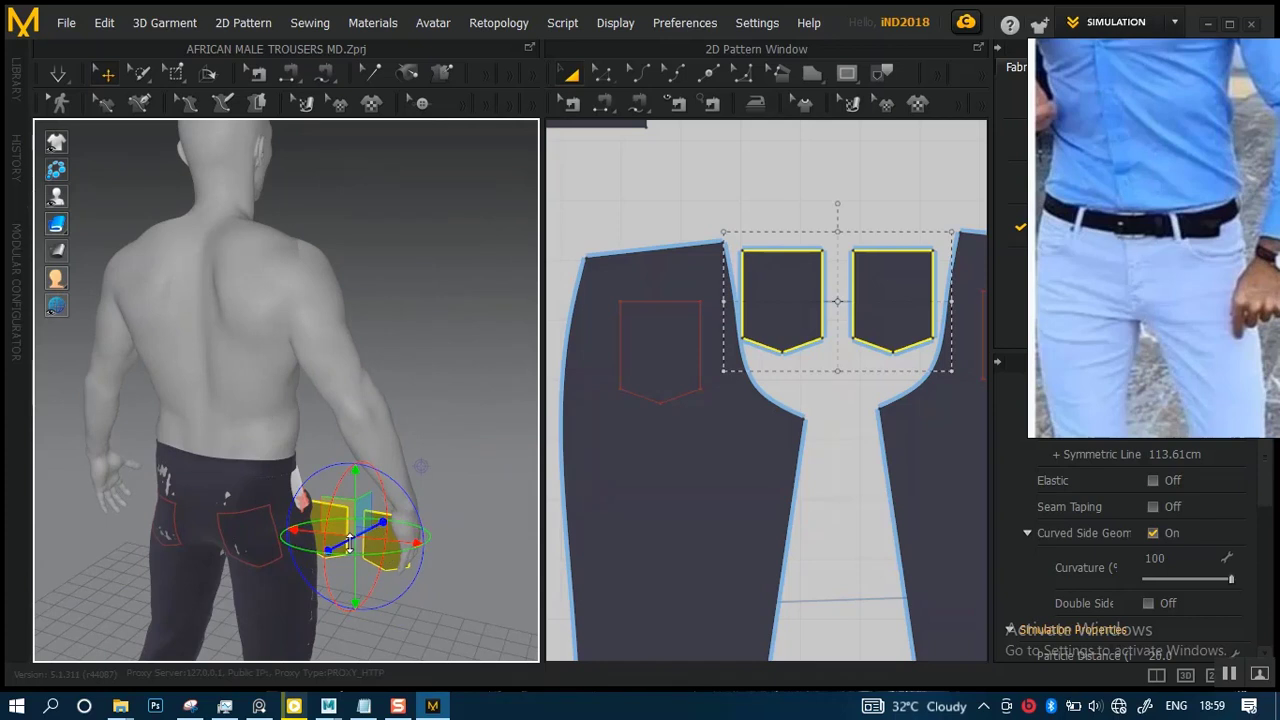
pyautogui.moveTo(342, 543); pyautogui.dragTo(260, 580)
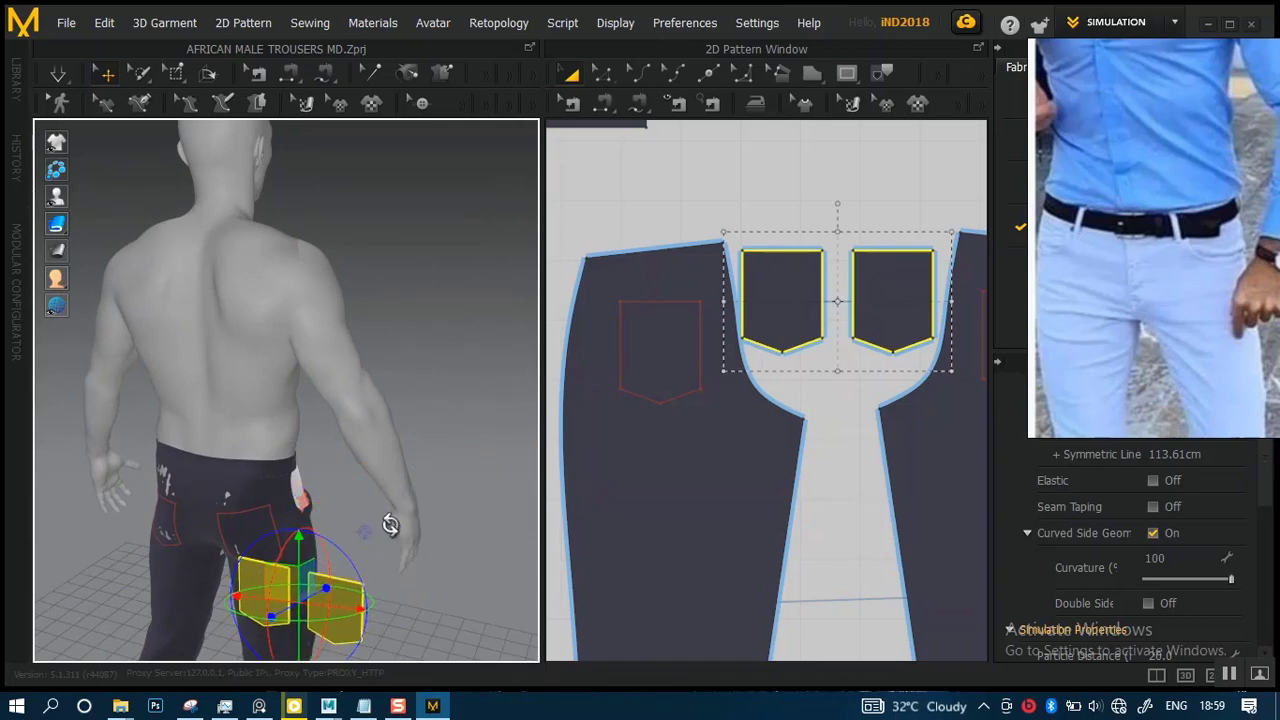
pyautogui.moveTo(390, 525); pyautogui.dragTo(432, 335, button='right')
pyautogui.moveTo(338, 430); pyautogui.dragTo(225, 430)
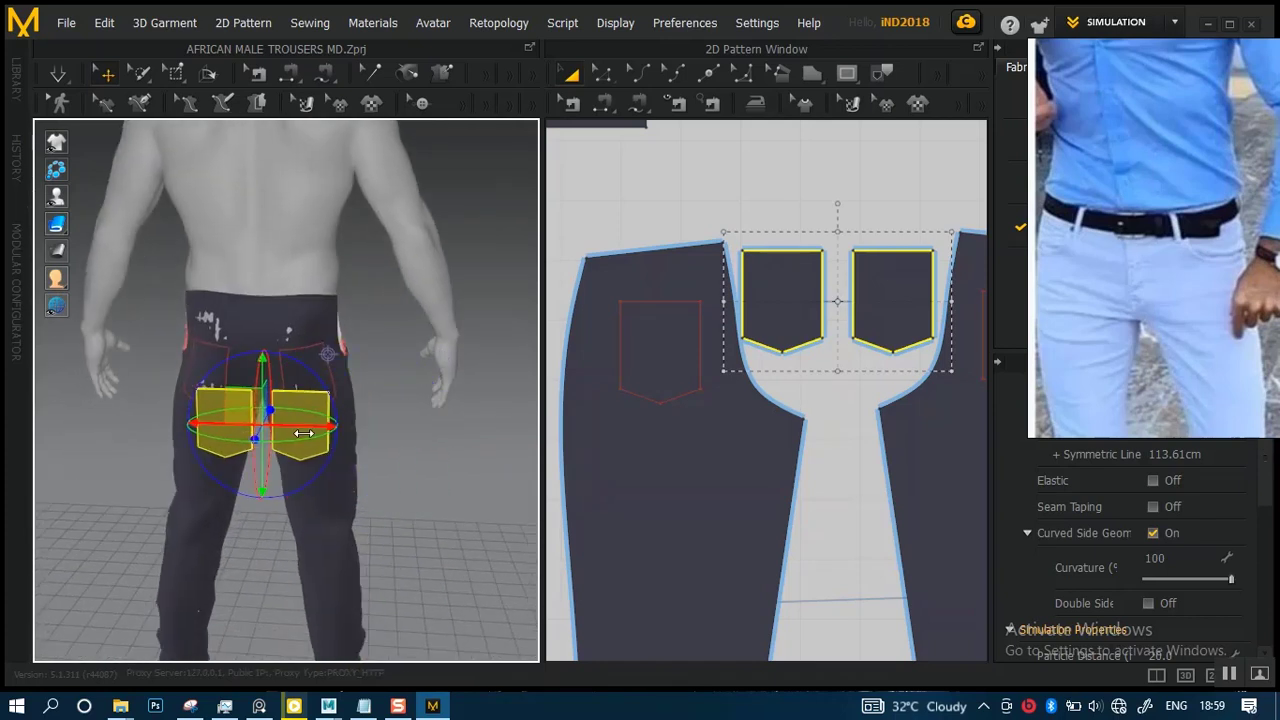
pyautogui.scroll(5, 234, 409)
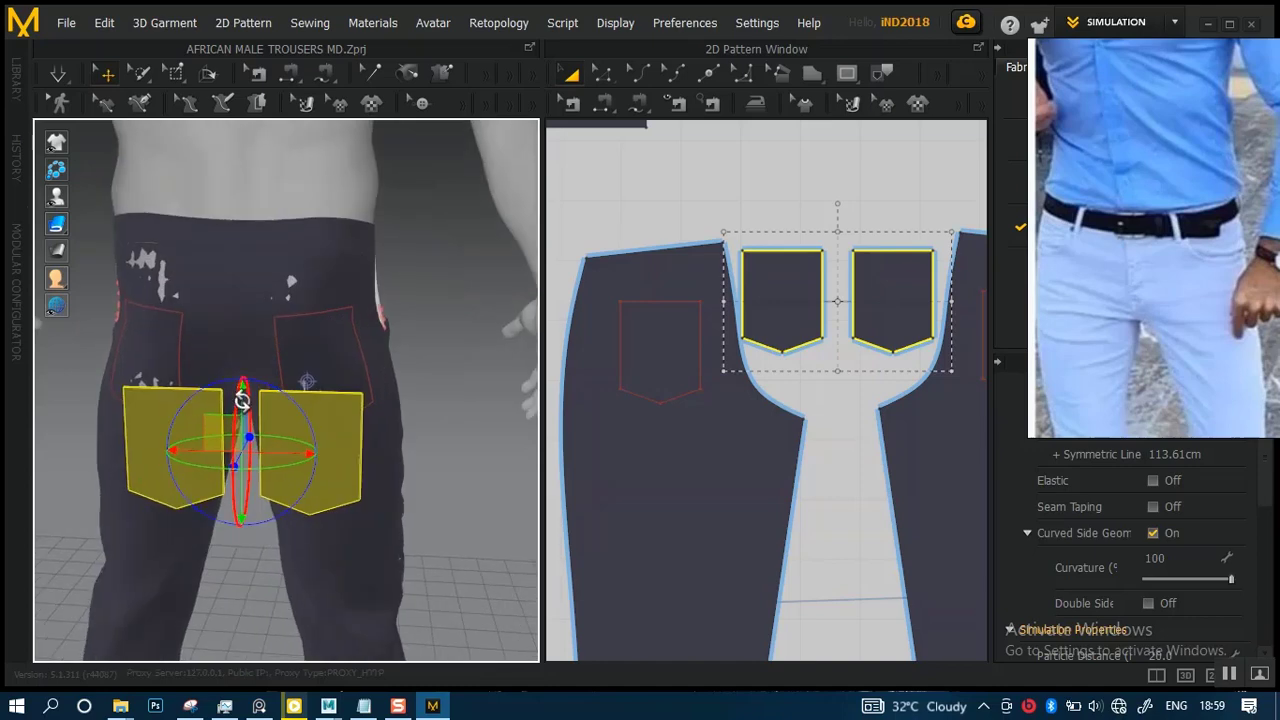
pyautogui.moveTo(244, 398); pyautogui.dragTo(260, 383, button='right')
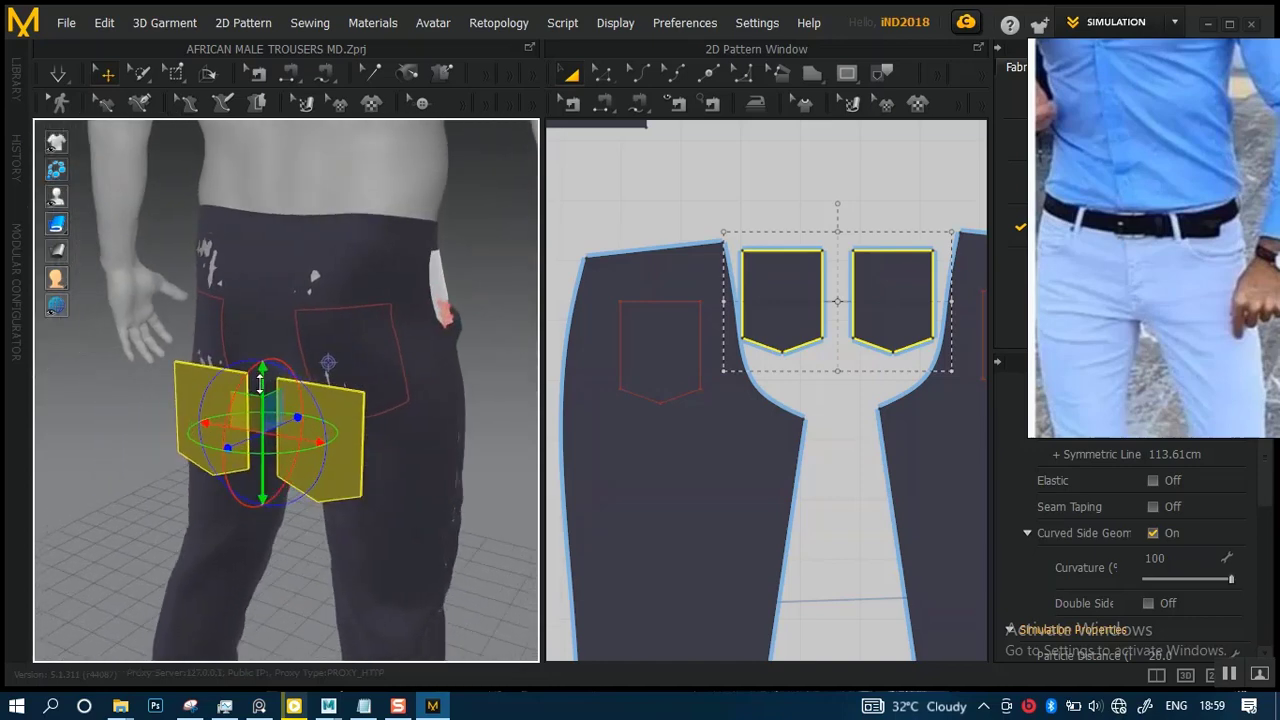
pyautogui.moveTo(260, 372); pyautogui.dragTo(260, 306)
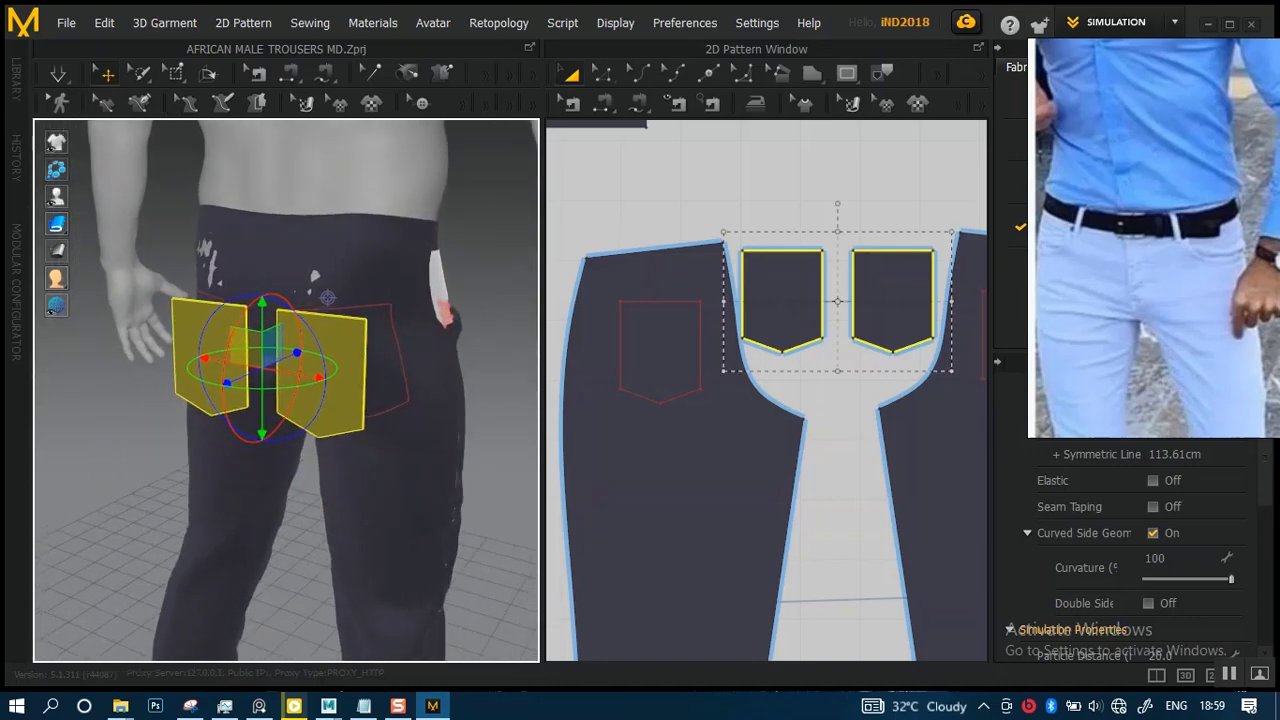
# - Assign FABRIC 2 to both back pocket pieces and deselect them
pyautogui.moveTo(810, 316); pyautogui.dragTo(760, 358, button='right')
pyautogui.scroll(-5, 737, 280)
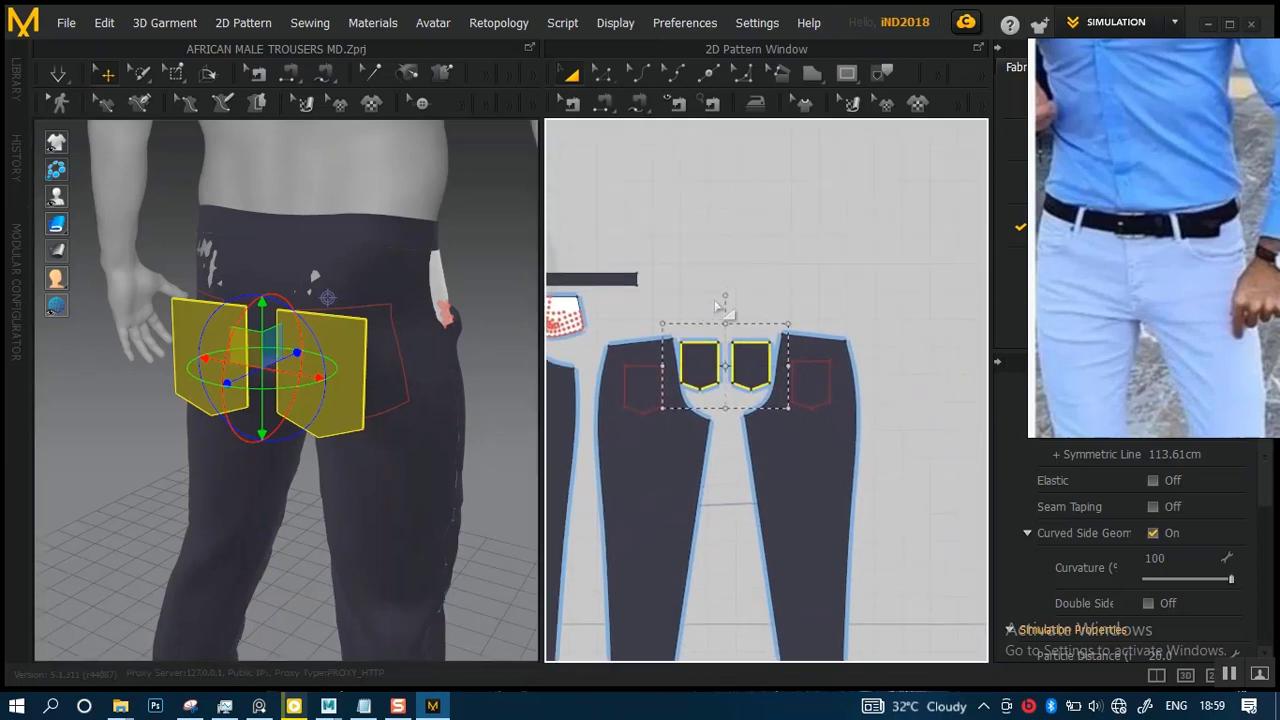
pyautogui.moveTo(722, 302); pyautogui.dragTo(744, 290, button='right')
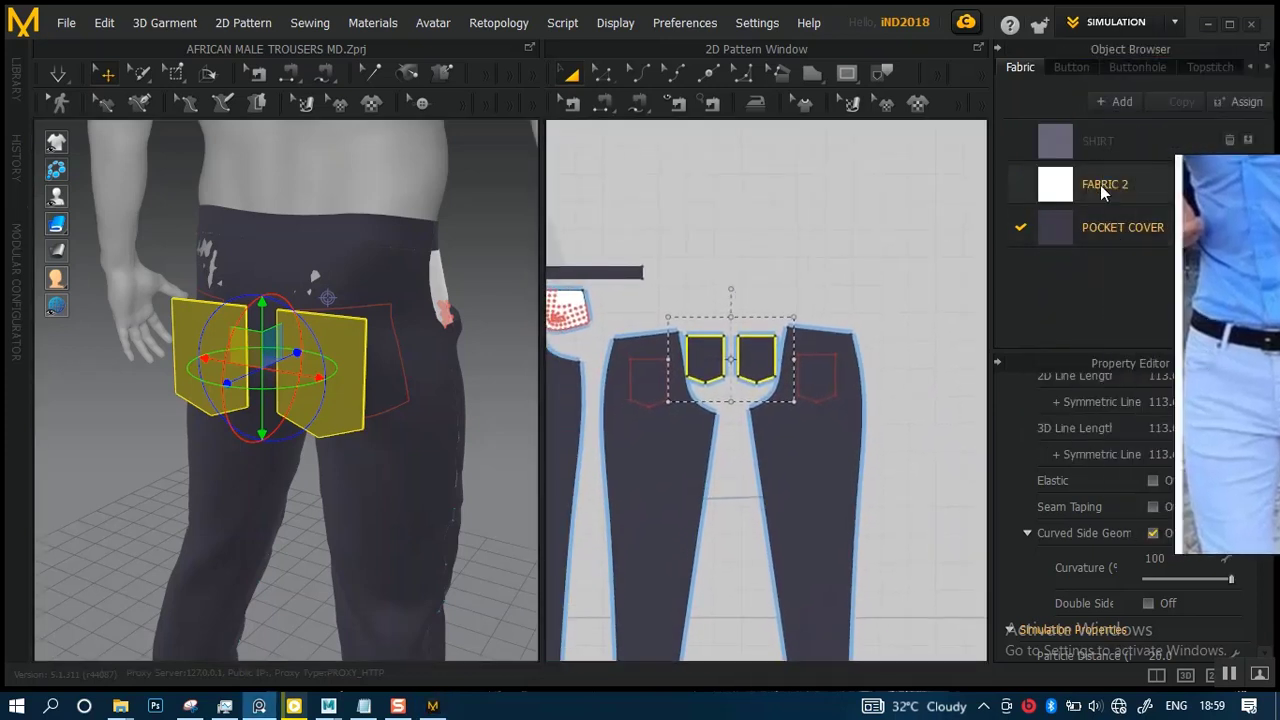
pyautogui.moveTo(757, 368); pyautogui.dragTo(757, 368)
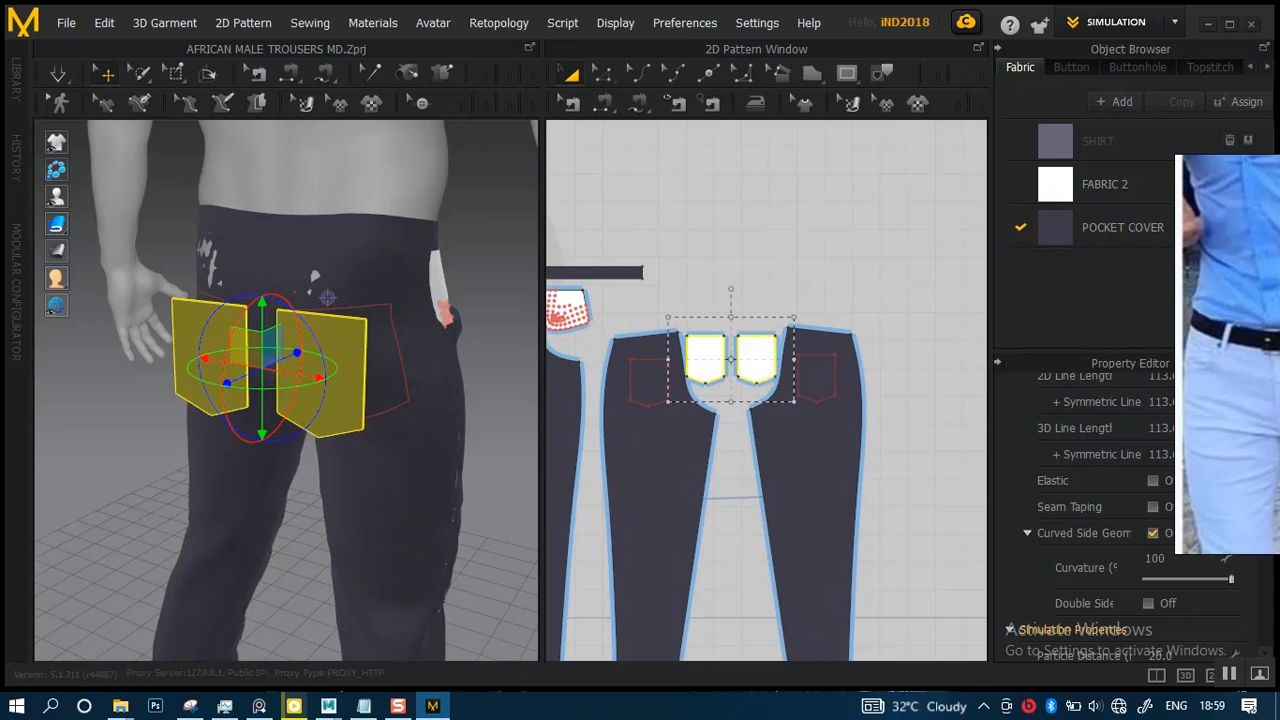
pyautogui.click(755, 236)
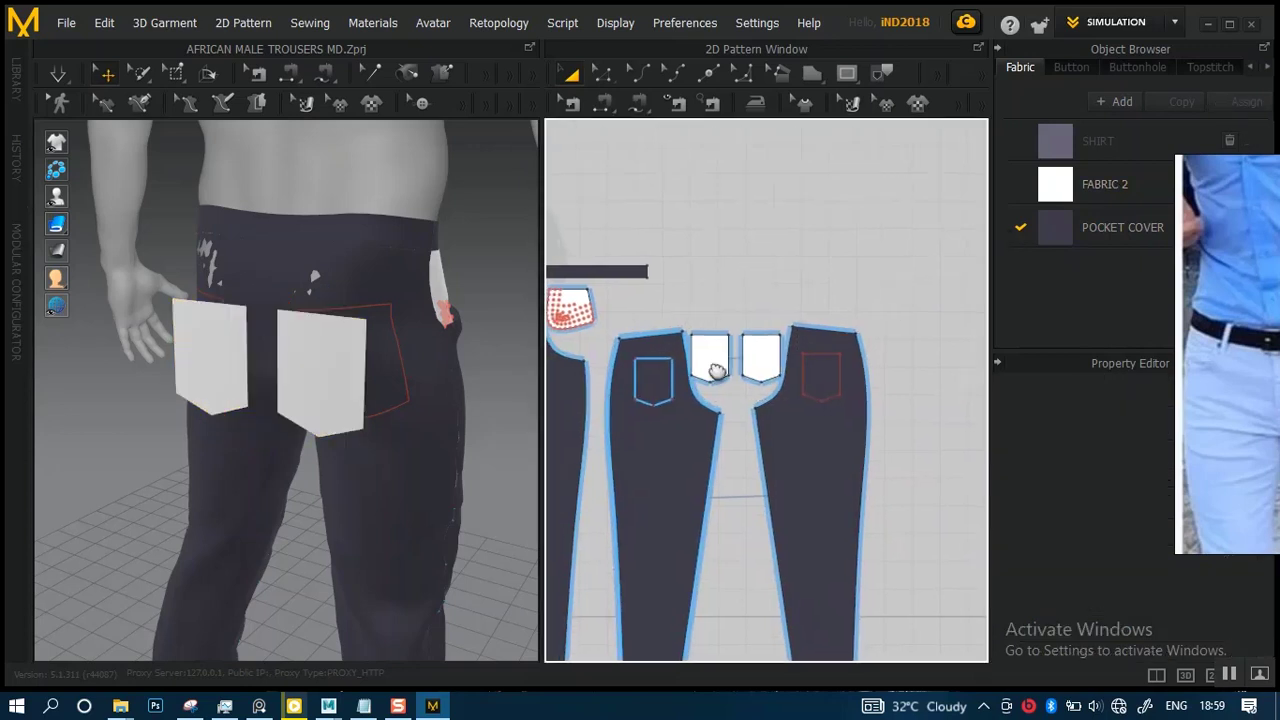
# - Sew both side edges of the pocket piece to the matching sides of the internal outline on the back pattern with Segment Sewing
pyautogui.scroll(3, 740, 400)
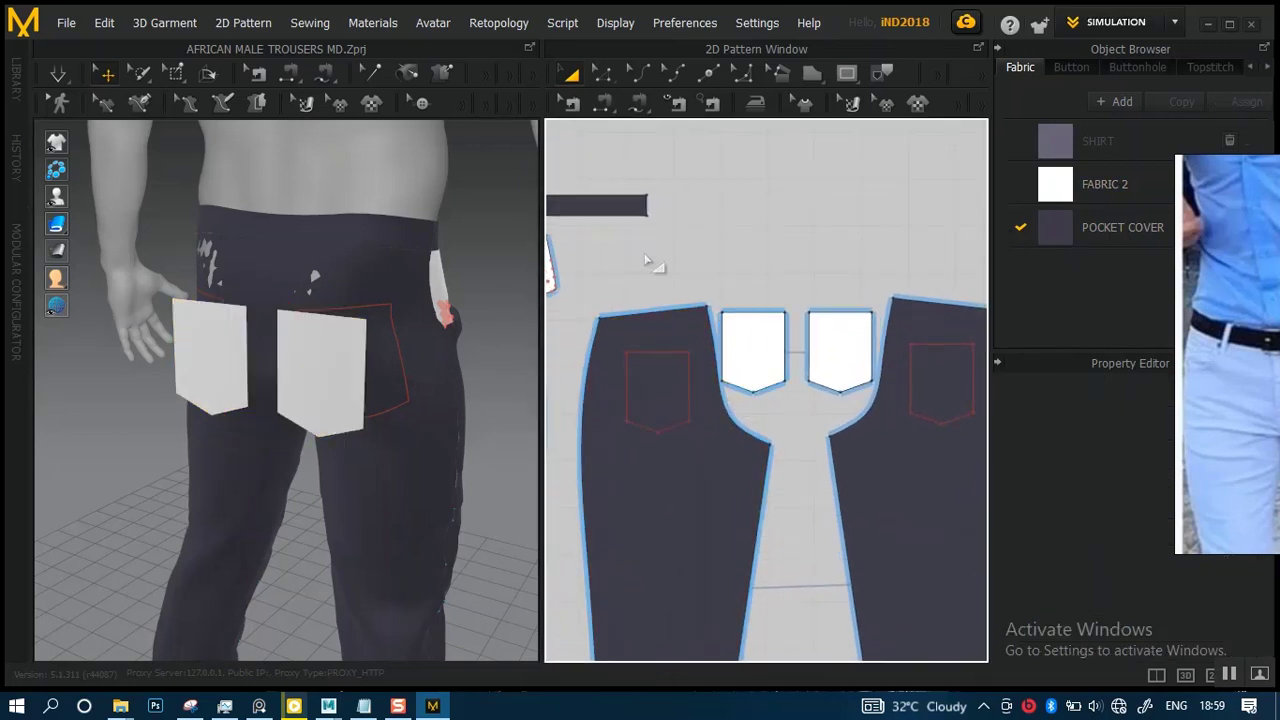
pyautogui.click(606, 104)
pyautogui.scroll(5, 735, 286)
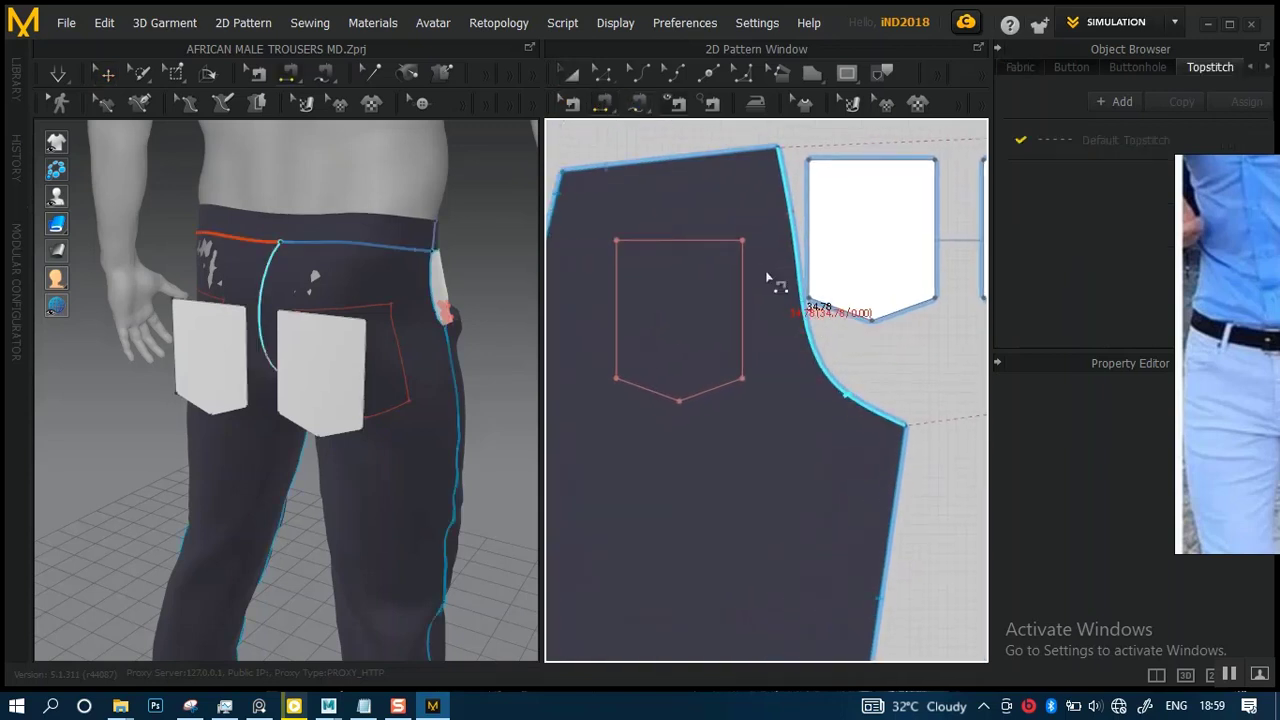
pyautogui.click(810, 248)
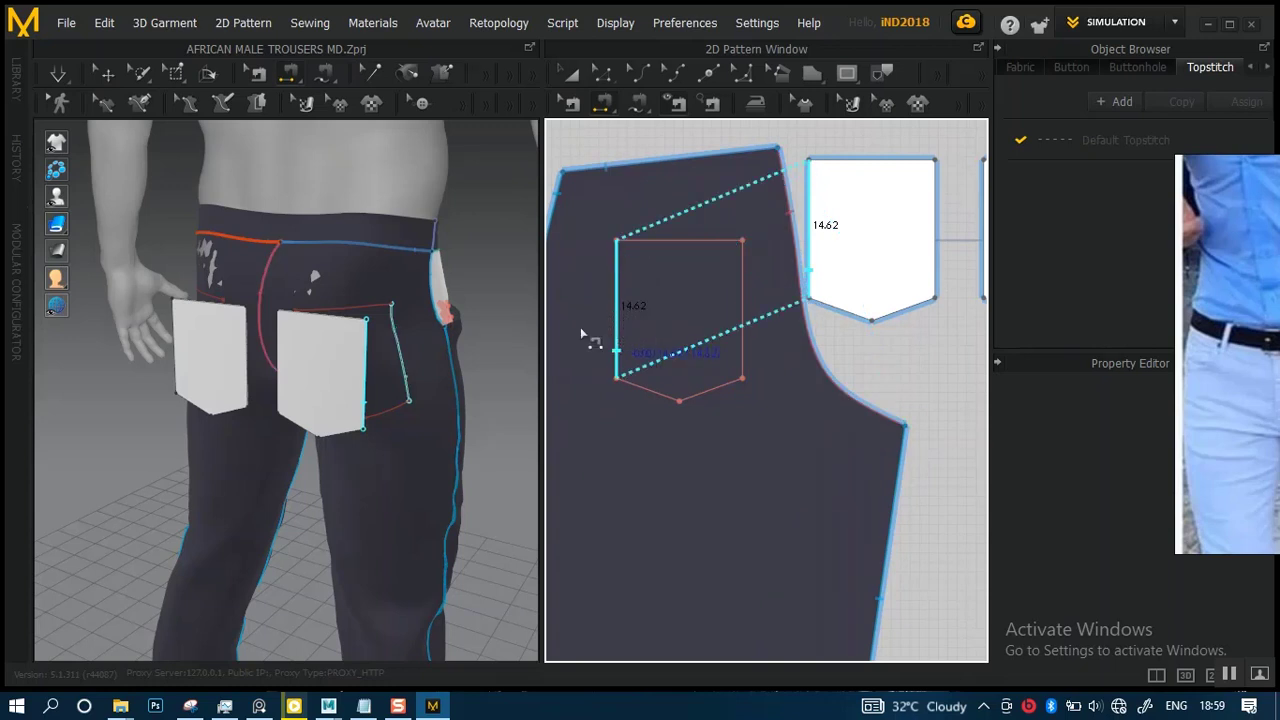
pyautogui.click(421, 364)
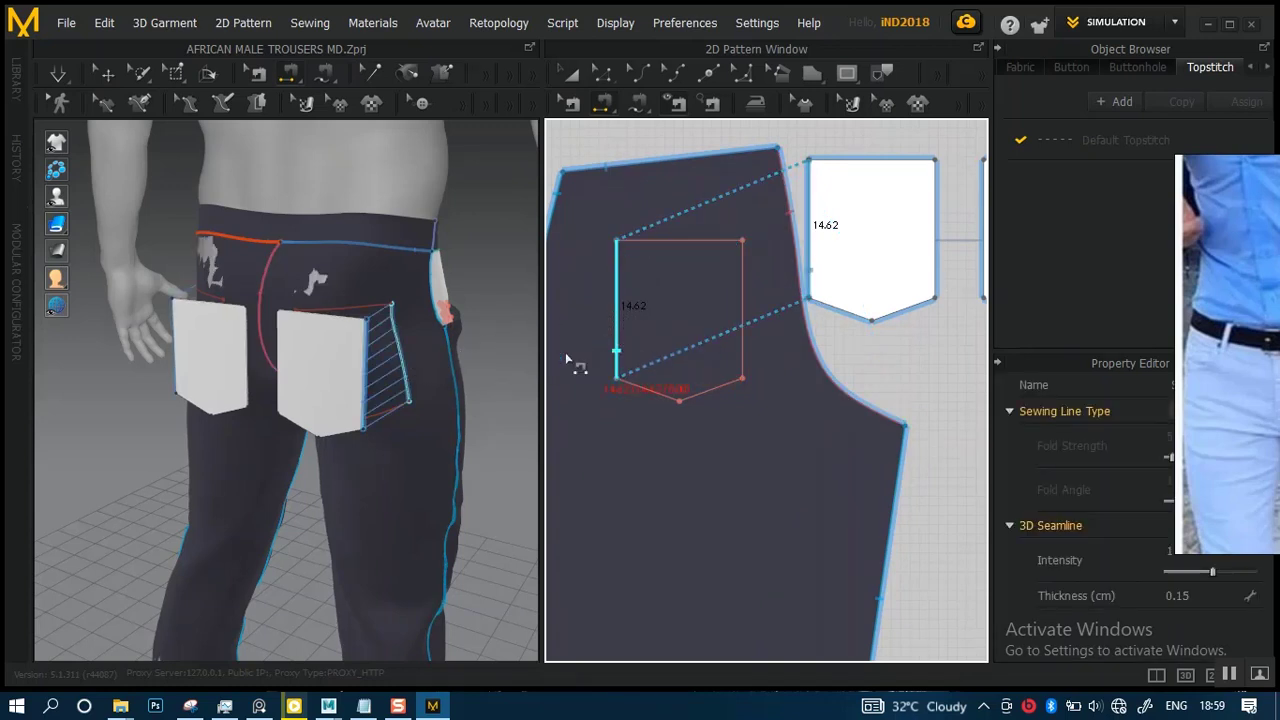
pyautogui.click(936, 242)
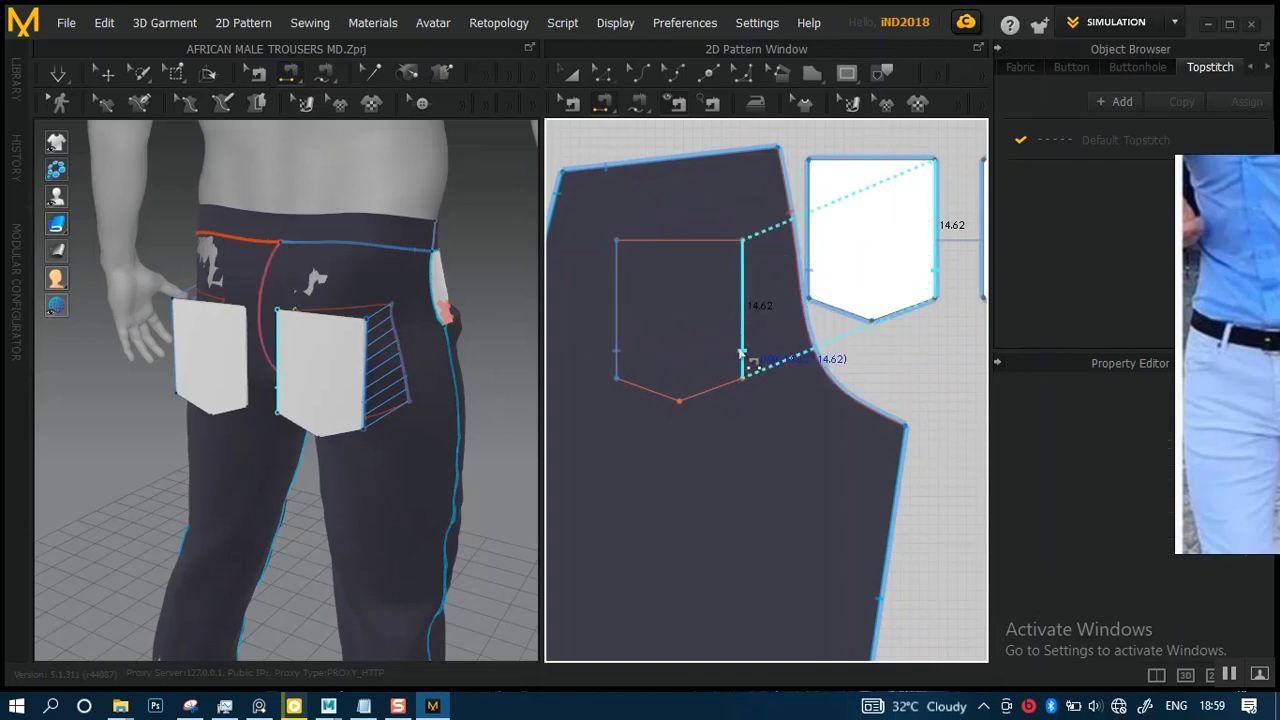
pyautogui.click(750, 362)
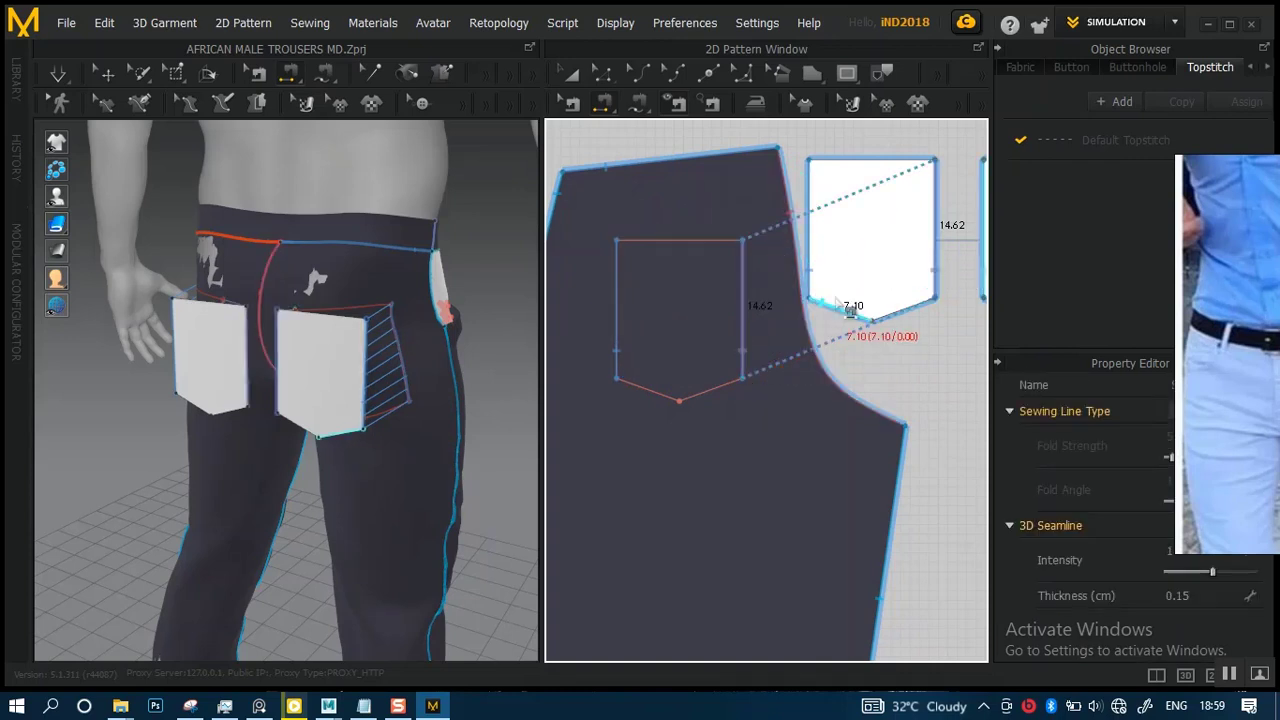
# - Sew the two slanted lower edges of the pocket piece to the matching bottom segments of the internal outline
pyautogui.click(838, 308)
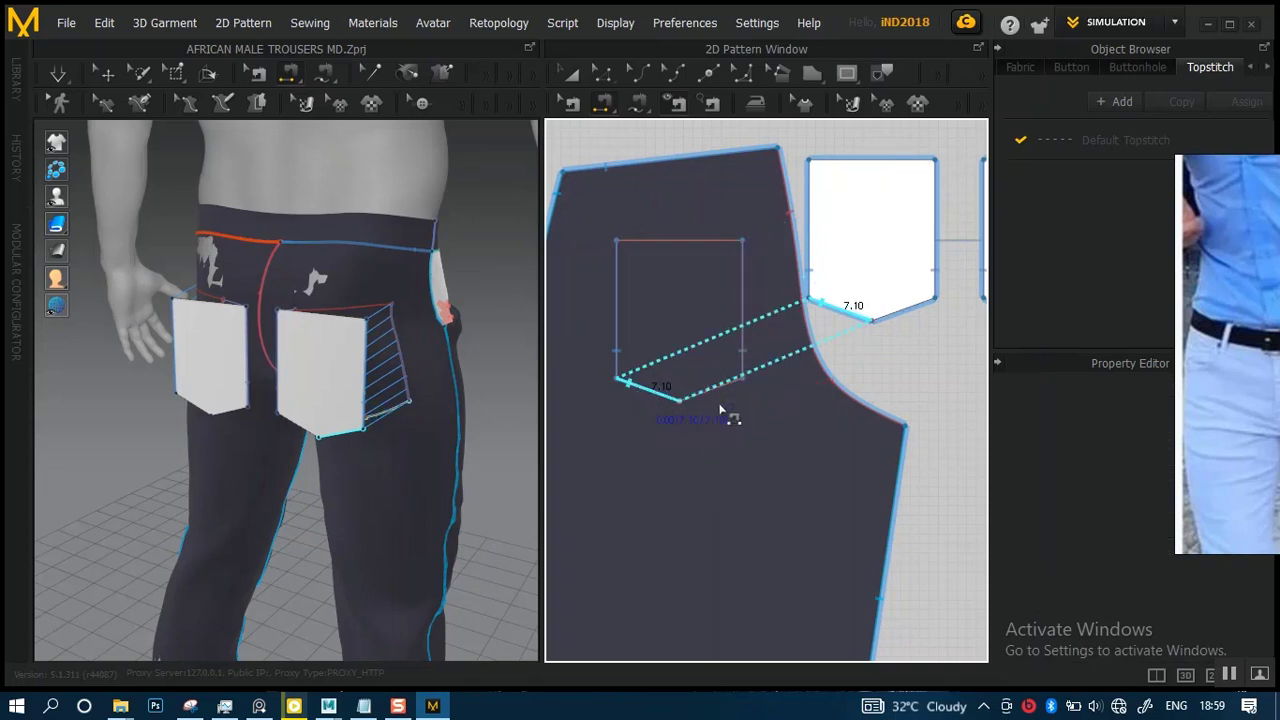
pyautogui.click(914, 318)
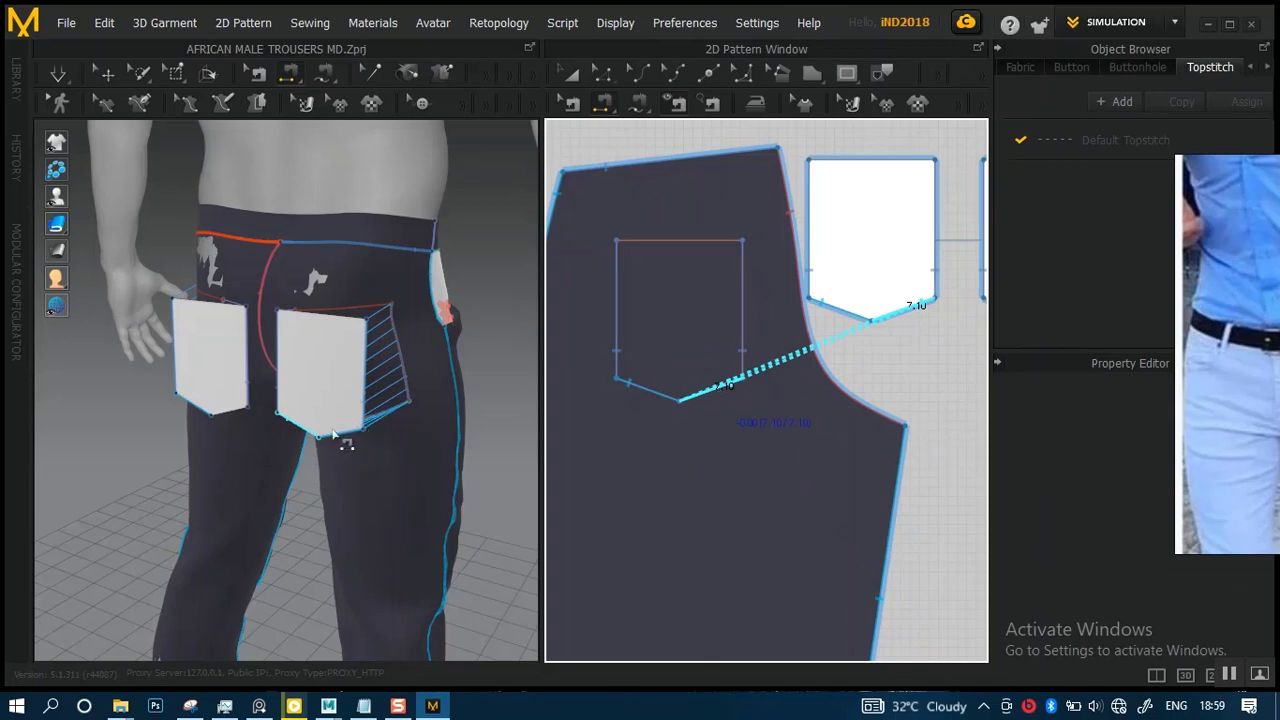
pyautogui.click(355, 392)
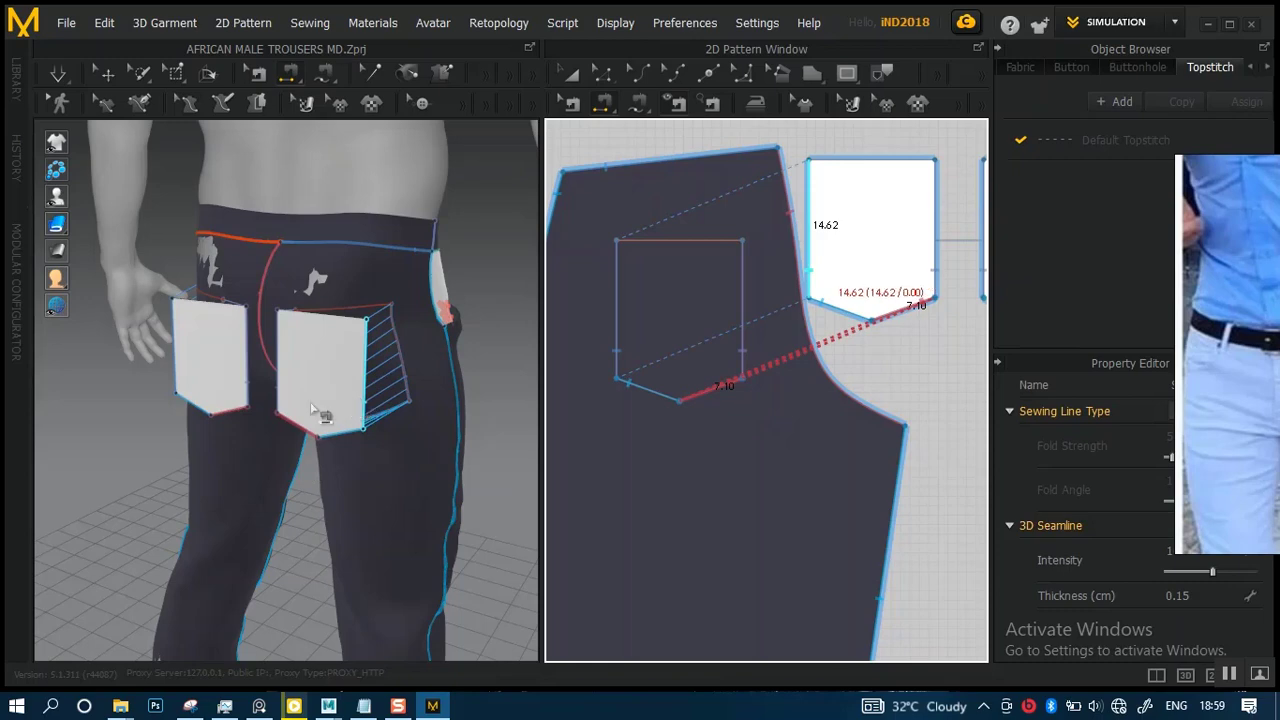
# - Check the pocket seams in 3D and simulate the garment to pull the pockets onto the back of the trousers
pyautogui.moveTo(316, 411); pyautogui.dragTo(158, 324, button='right')
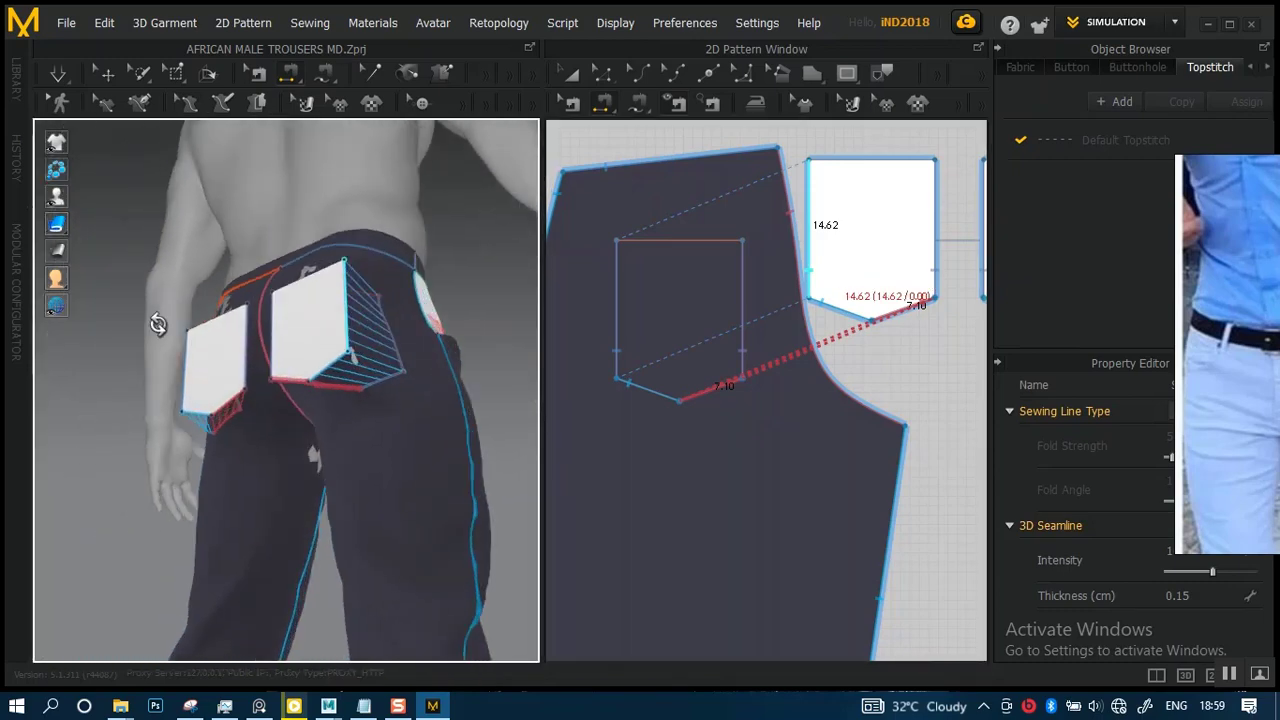
pyautogui.scroll(-3, 338, 378)
pyautogui.moveTo(363, 358); pyautogui.dragTo(354, 386, button='right')
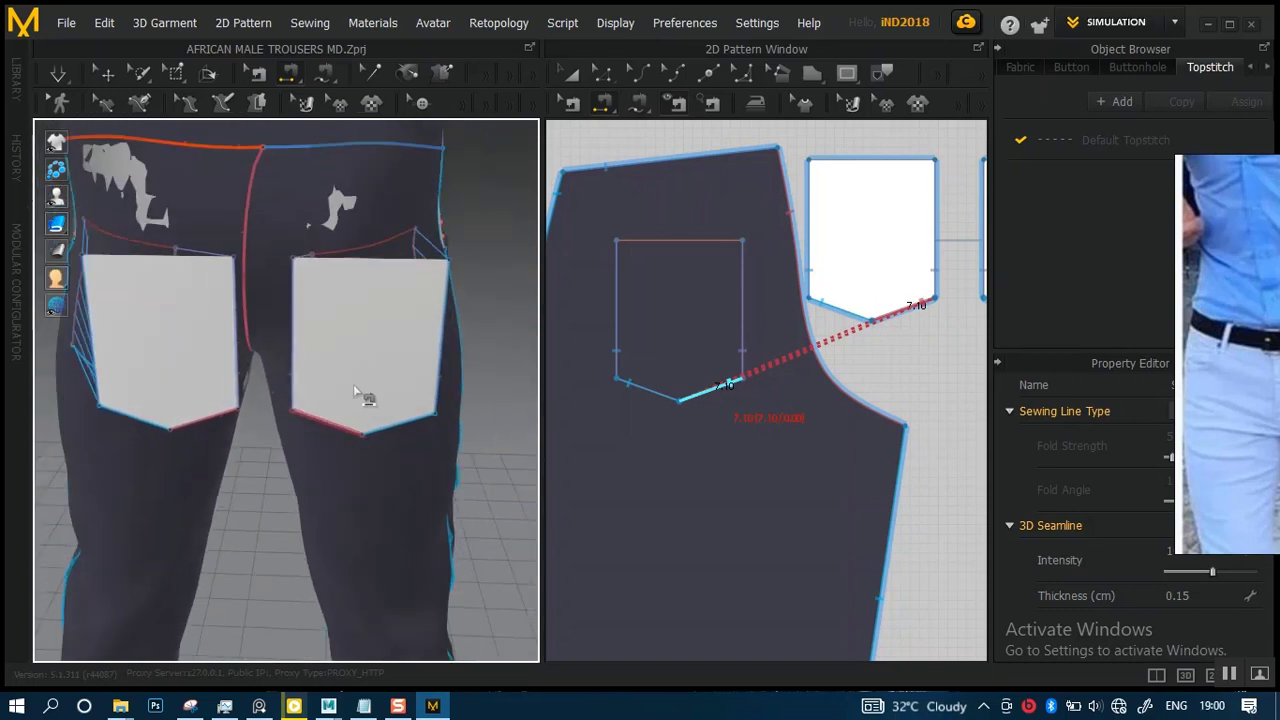
pyautogui.press('space')
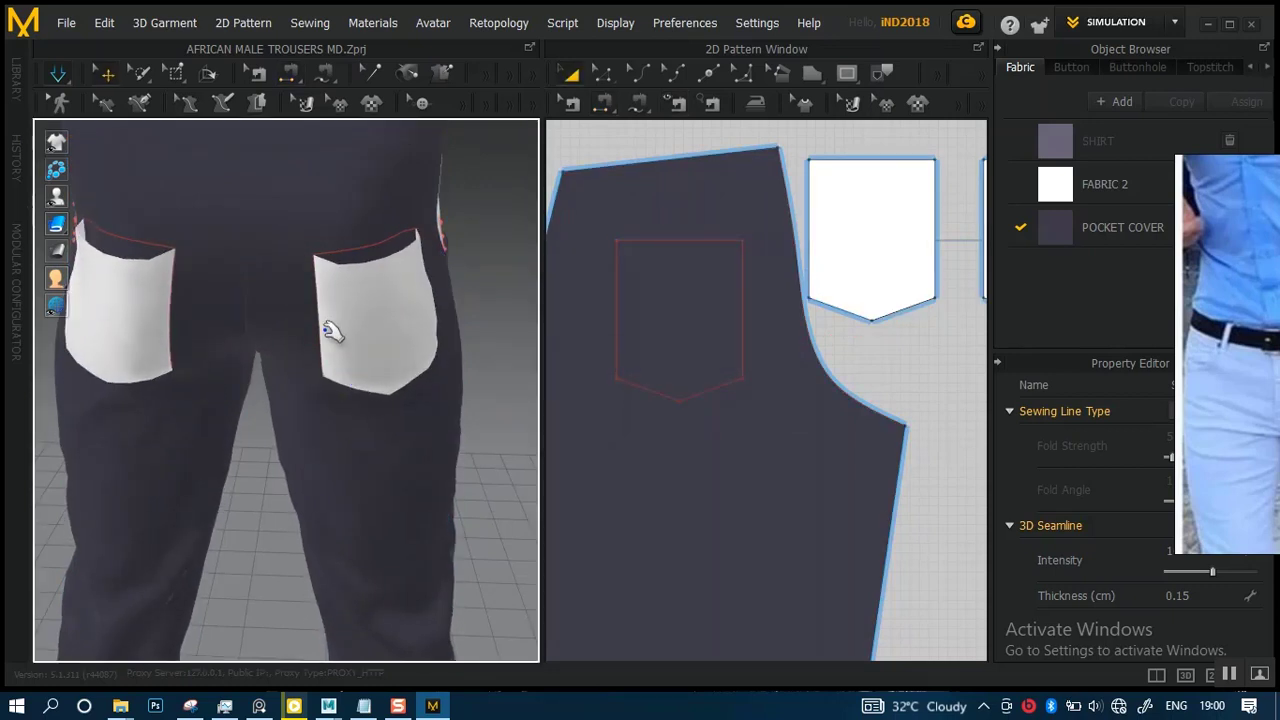
pyautogui.moveTo(332, 332); pyautogui.dragTo(282, 376, button='right')
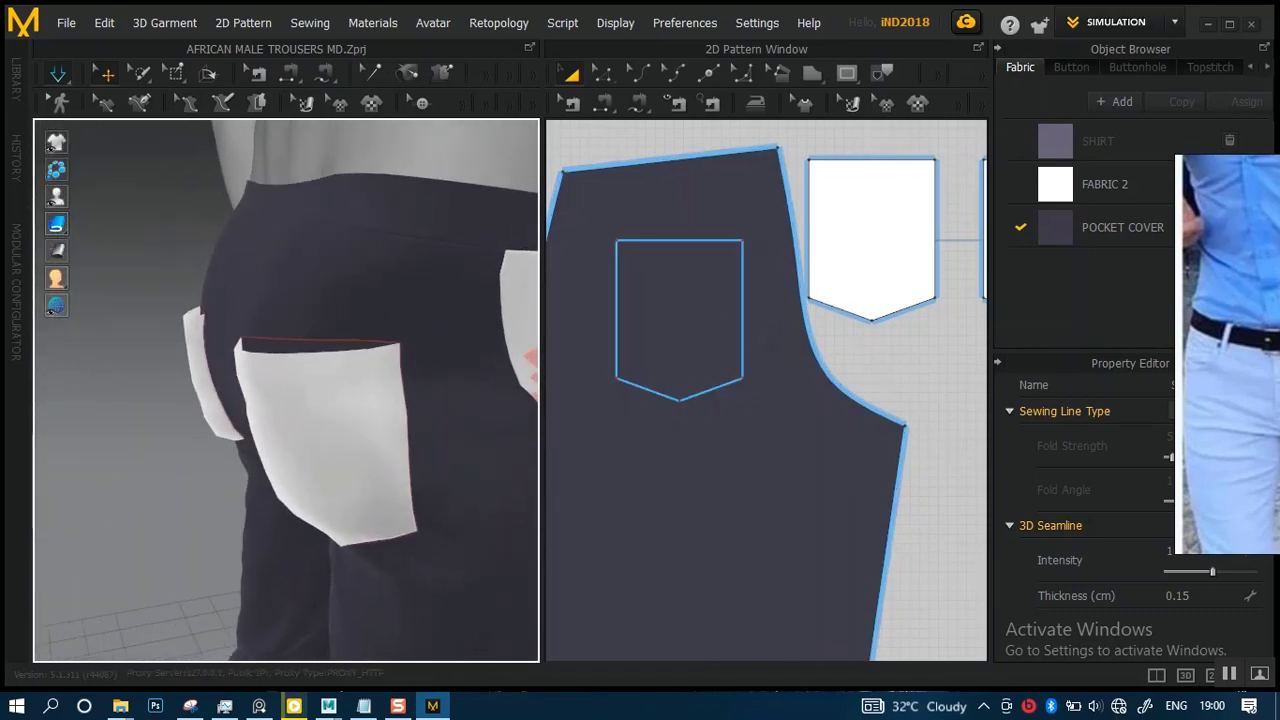
# - Move the internal pocket outline straight up toward the waistline on the back pattern and simulate the garment again
pyautogui.scroll(-1, 737, 344)
pyautogui.moveTo(700, 270); pyautogui.dragTo(738, 308, button='middle')
pyautogui.click(733, 303)
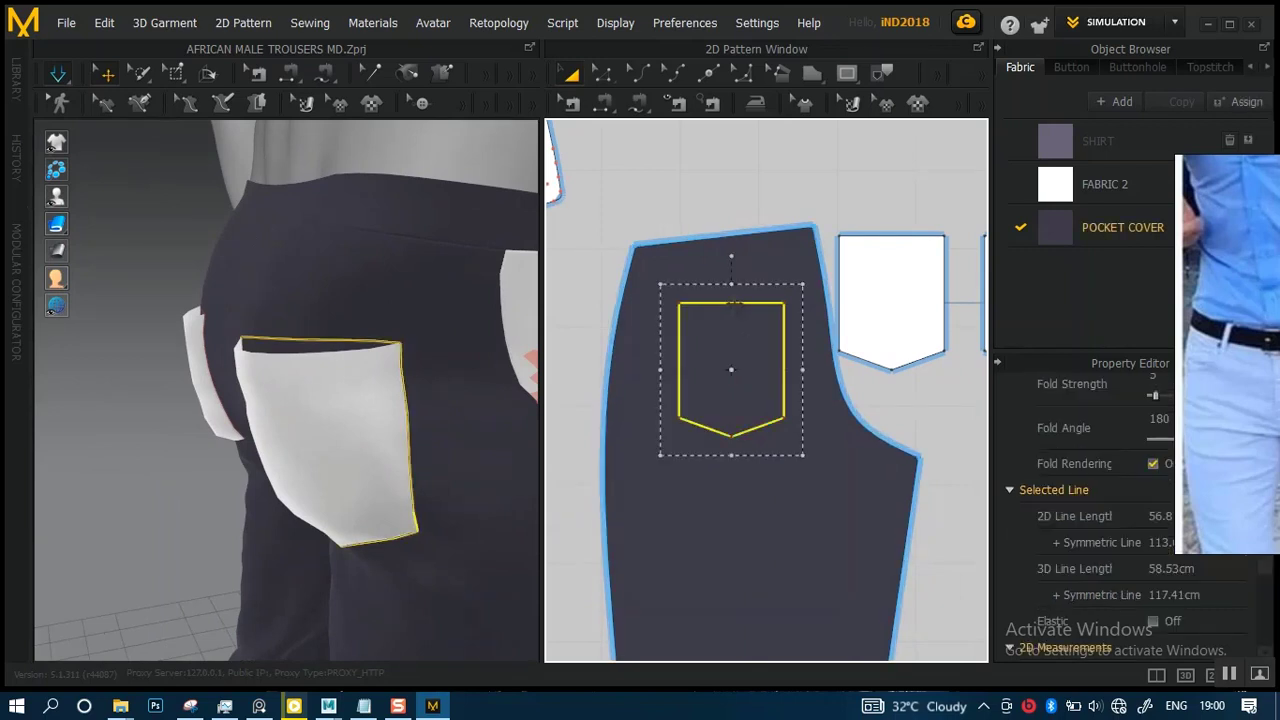
pyautogui.moveTo(736, 303); pyautogui.dragTo(736, 279)
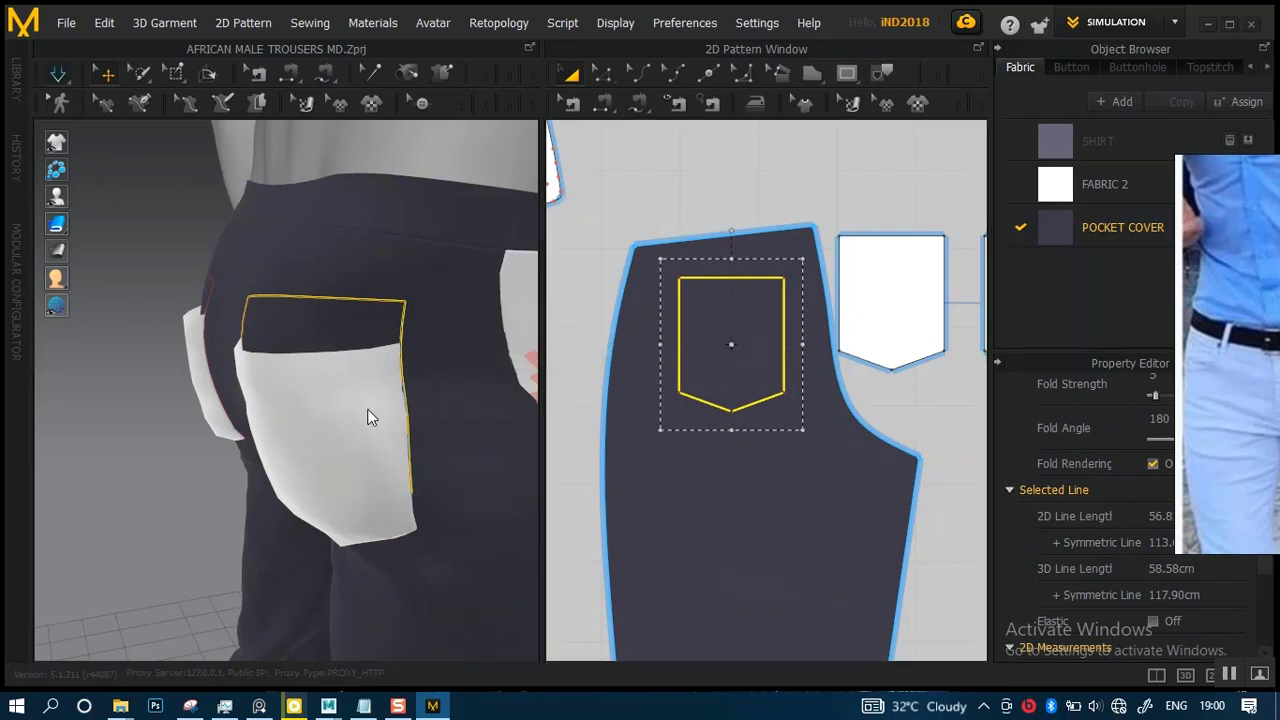
pyautogui.press('space')
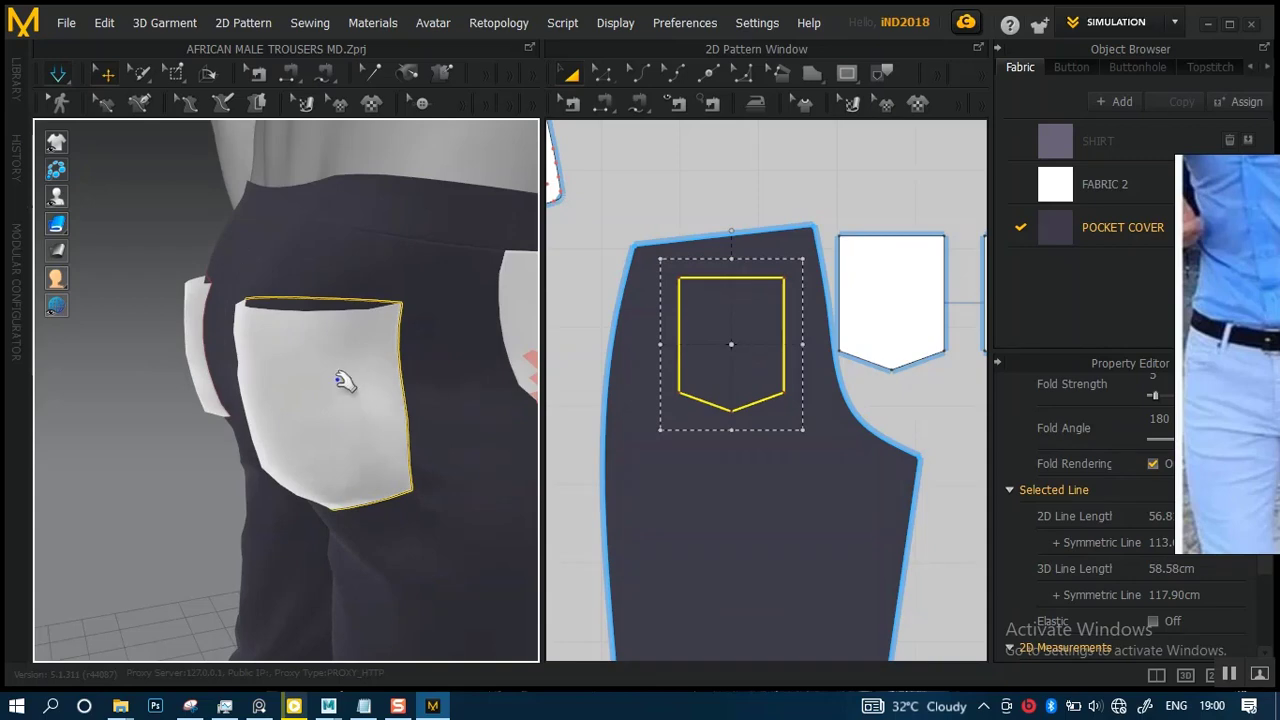
pyautogui.moveTo(313, 380)
pyautogui.mouseDown()
pyautogui.moveTo(311, 333)
pyautogui.moveTo(320, 366)
pyautogui.mouseUp()
# - Examine the raised back pockets' placement and fit on the trousers from behind and from the side
pyautogui.moveTo(320, 366); pyautogui.dragTo(447, 372, button='right')
pyautogui.click(450, 336)
pyautogui.scroll(-3, 410, 340)
pyautogui.moveTo(372, 345); pyautogui.dragTo(263, 400, button='right')
pyautogui.scroll(-3, 400, 372)
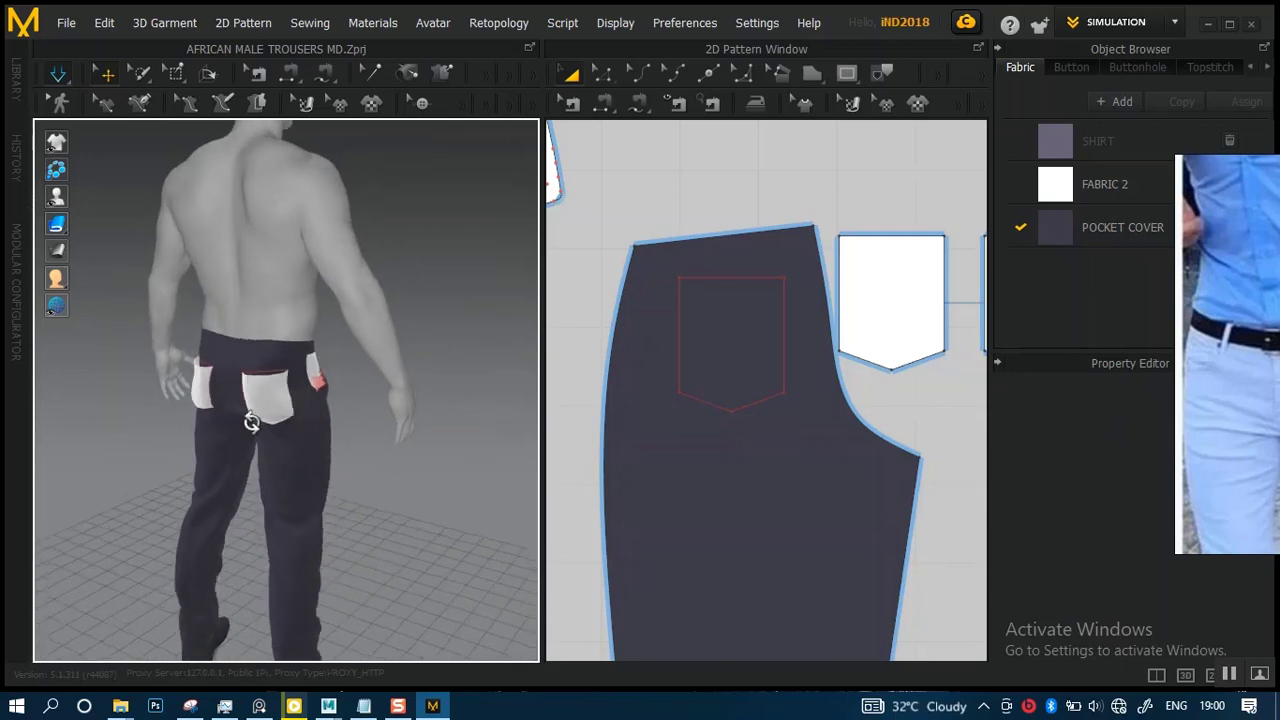
pyautogui.scroll(3, 355, 443)
pyautogui.moveTo(355, 443); pyautogui.dragTo(398, 378, button='right')
pyautogui.scroll(3, 398, 378)
pyautogui.moveTo(398, 430); pyautogui.dragTo(306, 380, button='right')
pyautogui.scroll(-1, 378, 365)
# - Shift the internal pocket outline horizontally a little toward the centre back seam, keeping its height
pyautogui.click(306, 380)
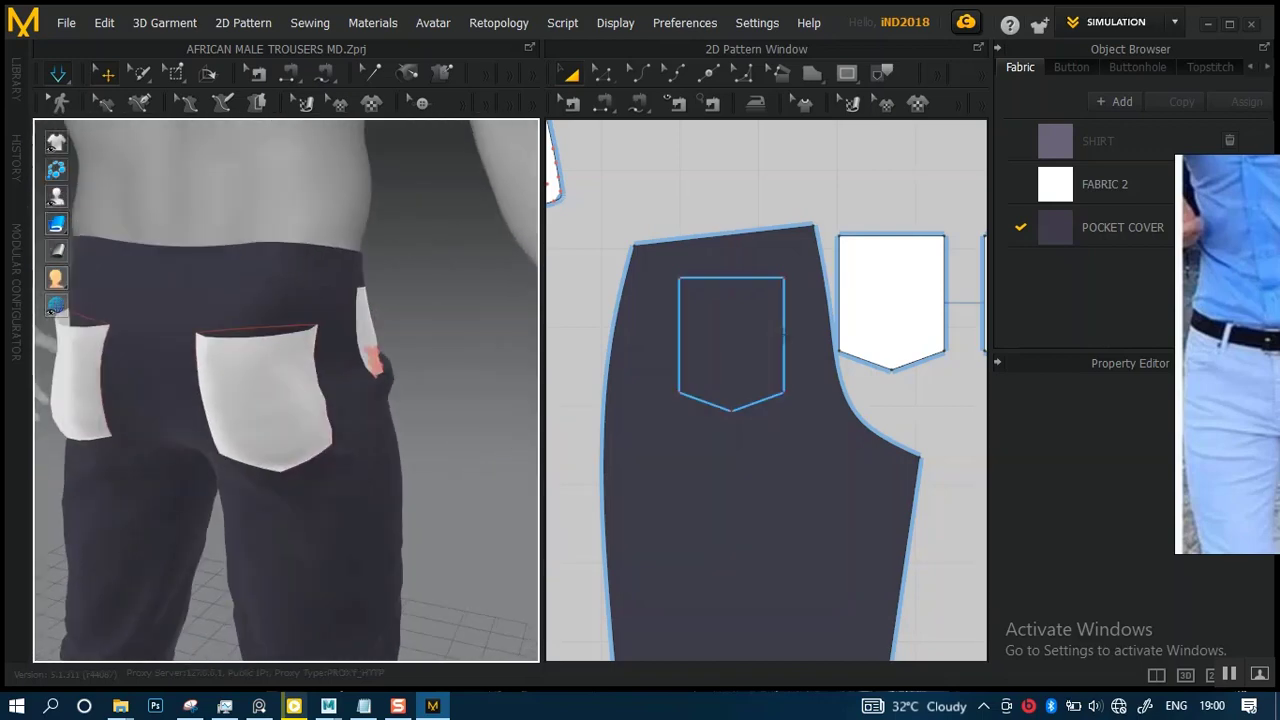
pyautogui.click(306, 380)
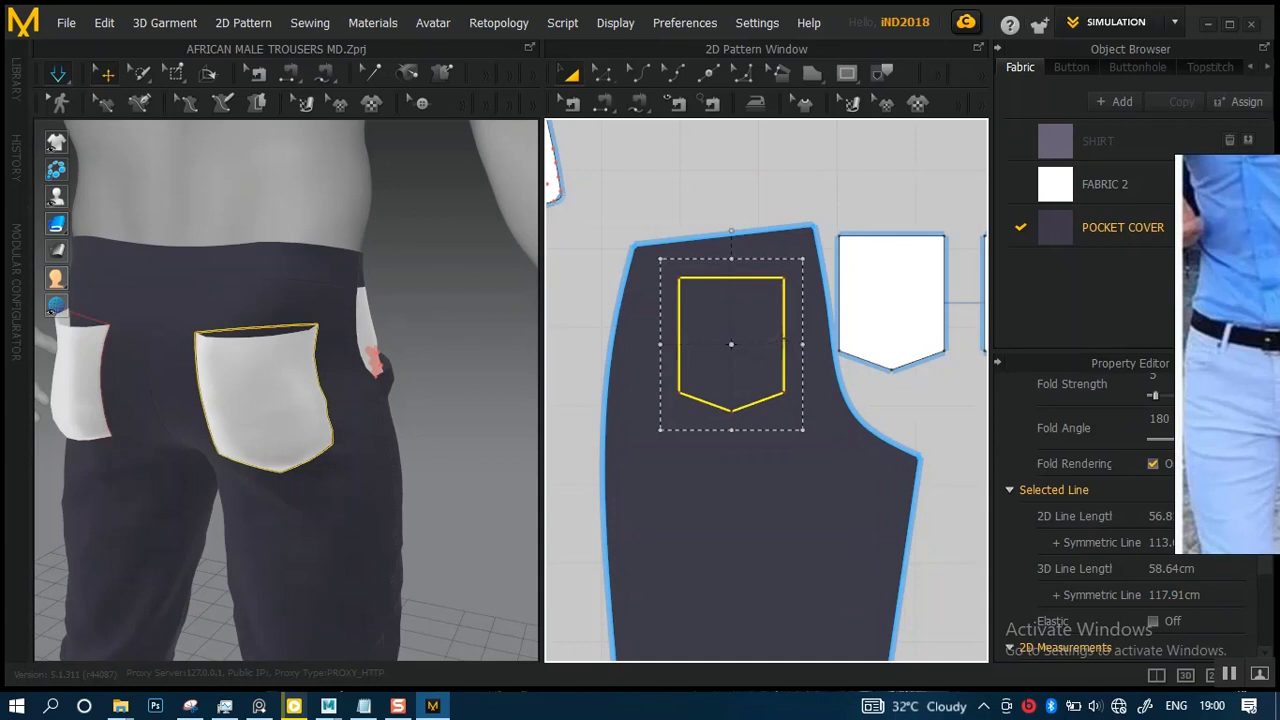
pyautogui.hotkey('ctrl', 'c')
pyautogui.hotkey('ctrl', 'v')
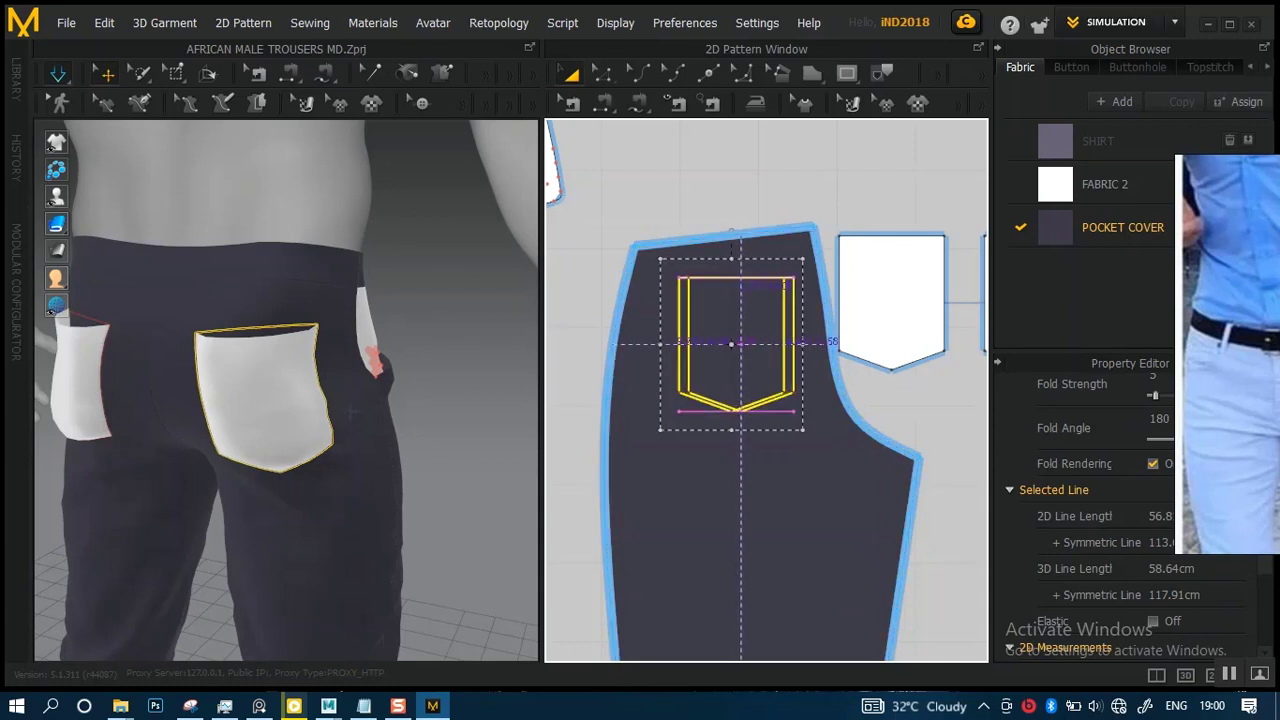
pyautogui.click(316, 399)
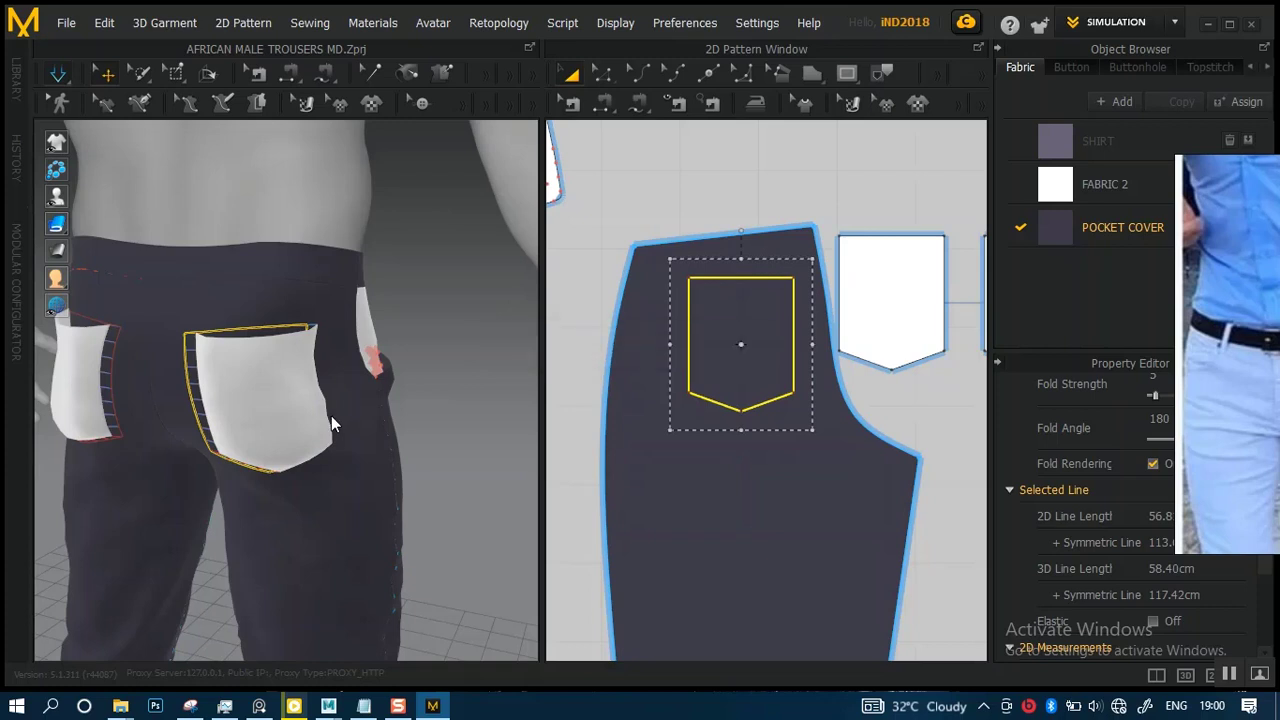
# - Set the physical property preset of FABRIC 2, used by the white pocket pieces, to Denim_Raw
pyautogui.moveTo(366, 354); pyautogui.dragTo(389, 405, button='right')
pyautogui.scroll(5, 398, 360)
pyautogui.scroll(-5, 394, 395)
pyautogui.scroll(-3, 370, 416)
pyautogui.scroll(5, 380, 450)
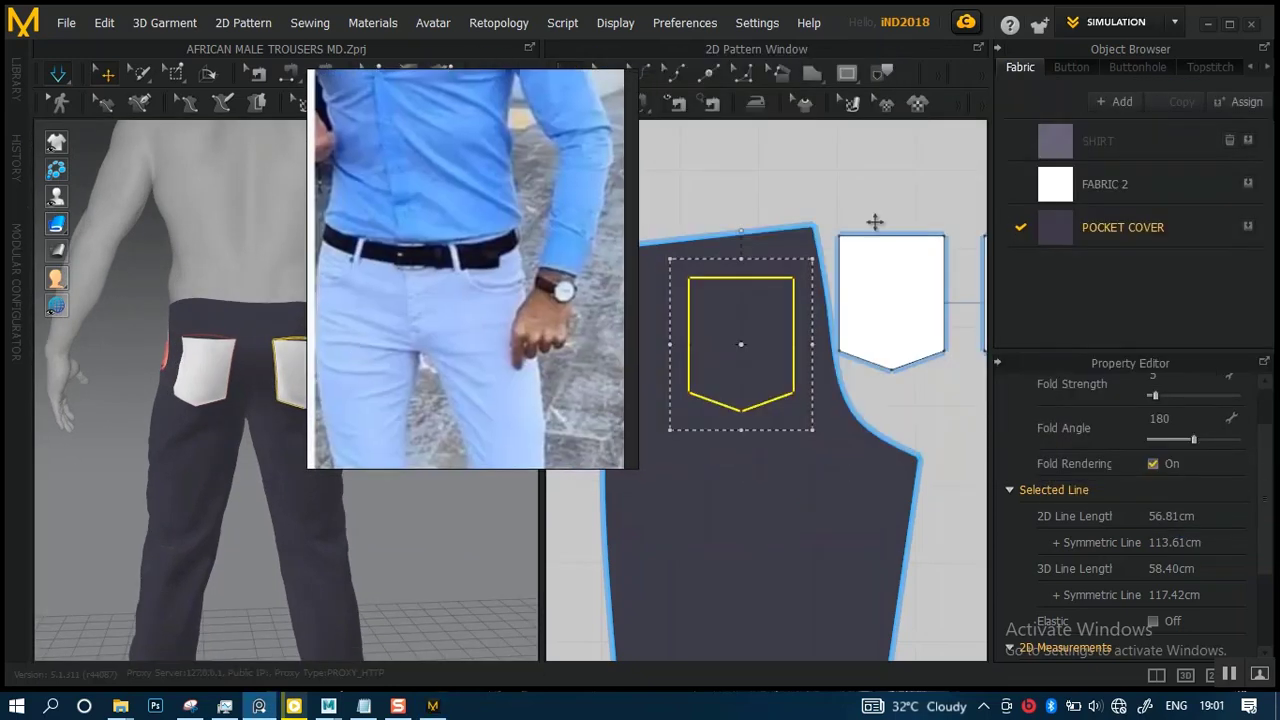
pyautogui.click(1110, 186)
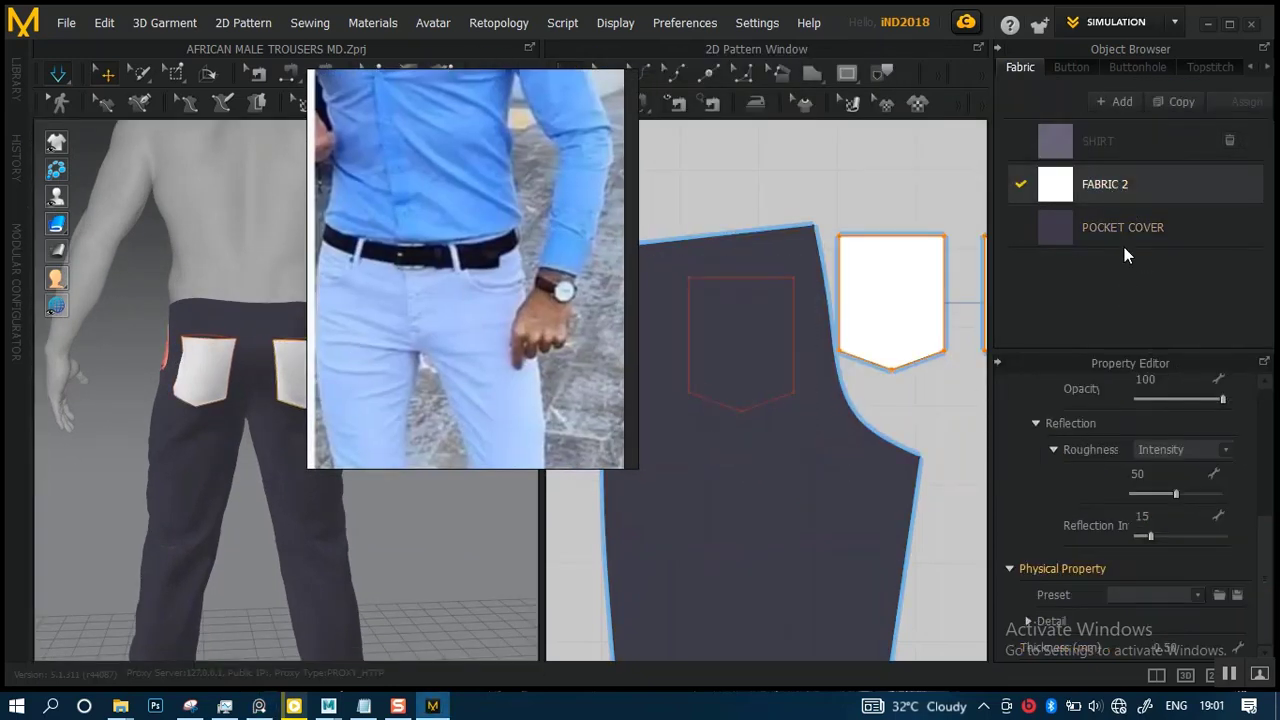
pyautogui.click(1199, 595)
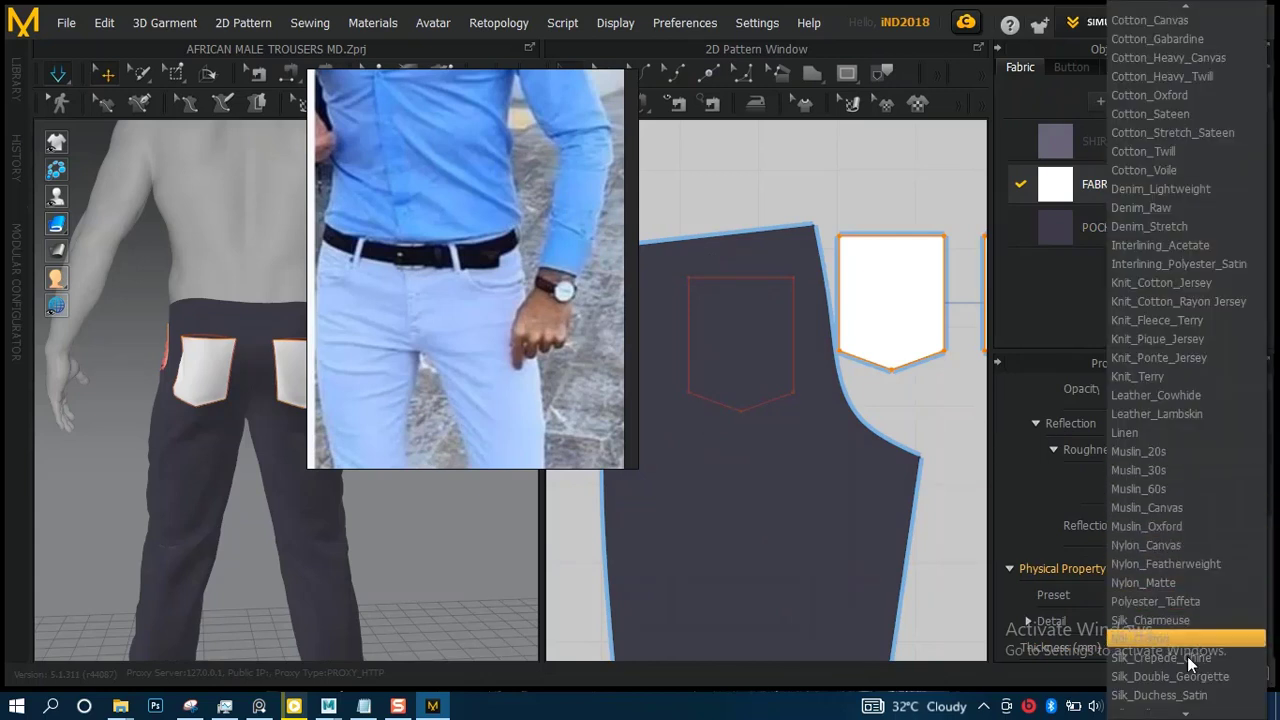
pyautogui.moveTo(1180, 710)
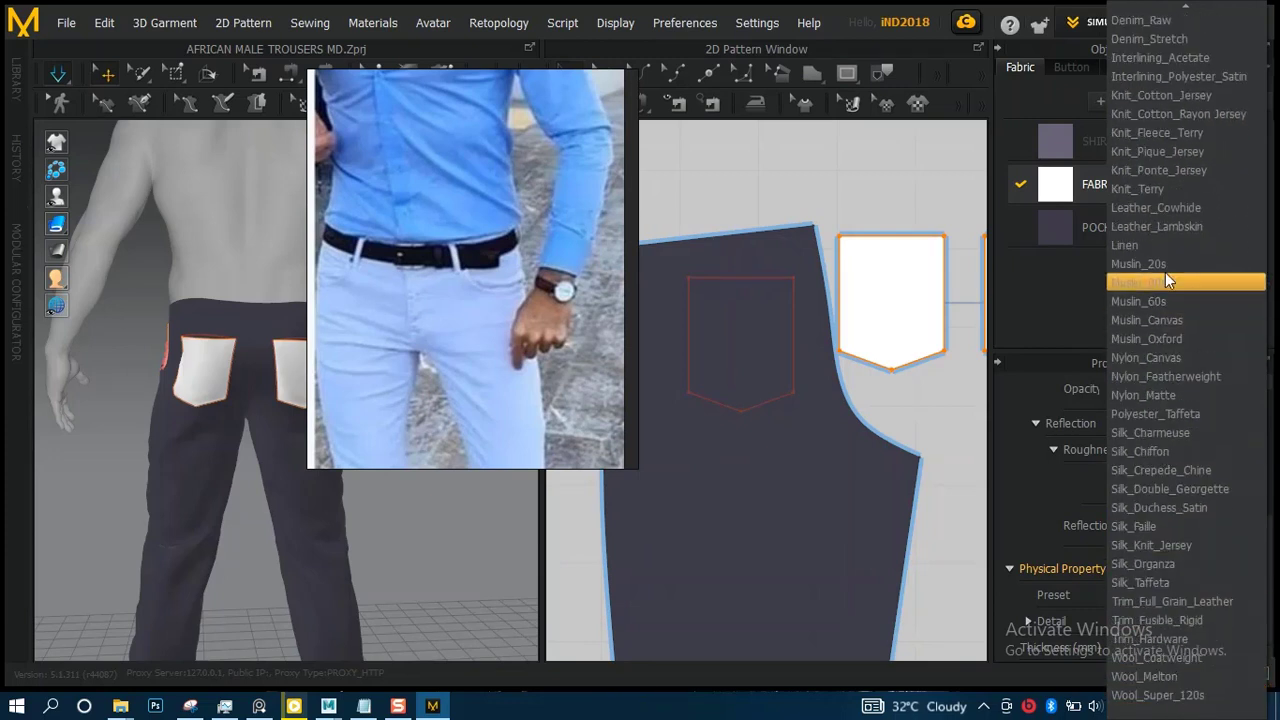
pyautogui.click(1165, 25)
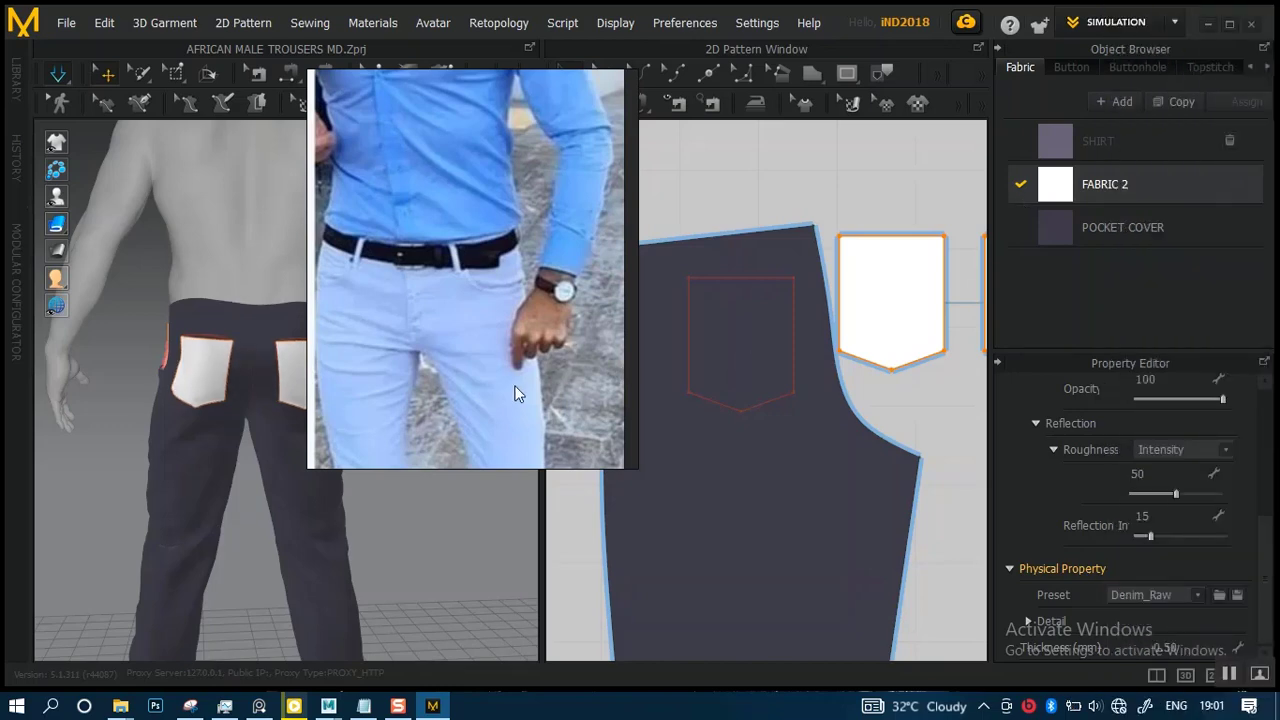
# - Examine from behind and from the side how the white back pockets sit against the trousers
pyautogui.moveTo(474, 412); pyautogui.dragTo(1074, 379)
pyautogui.scroll(5, 440, 470)
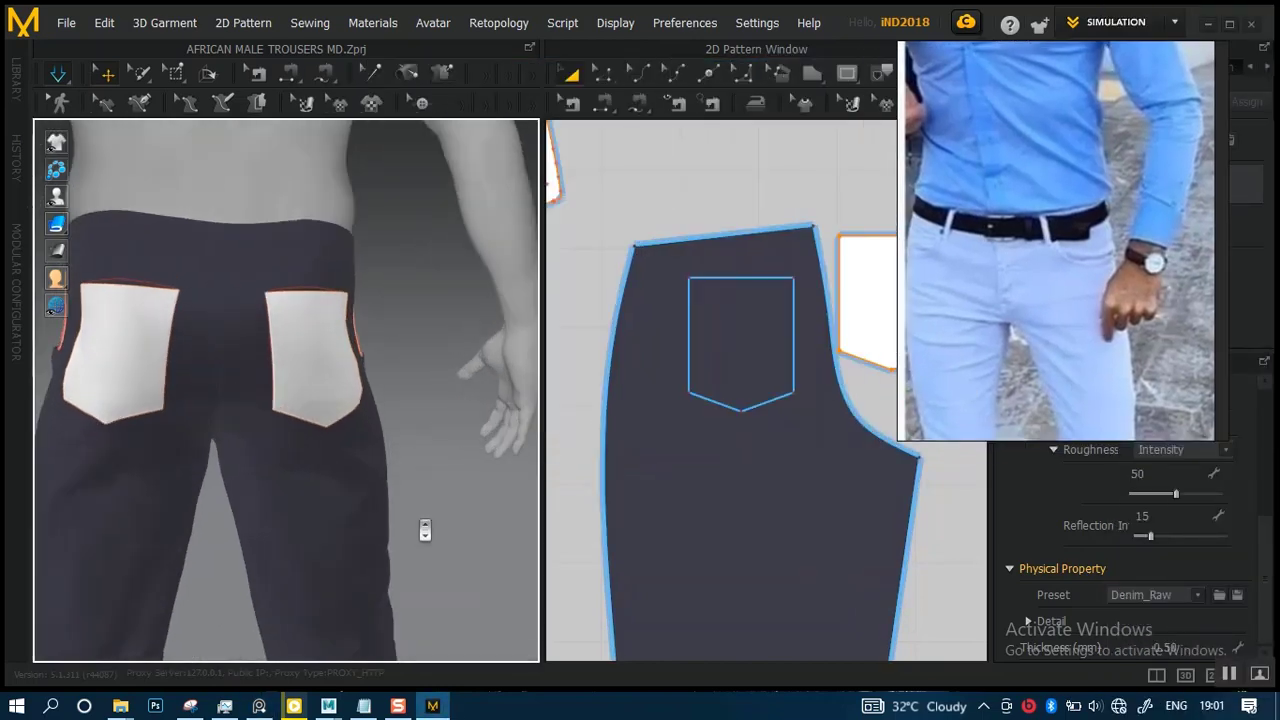
pyautogui.moveTo(423, 528); pyautogui.dragTo(445, 435, button='right')
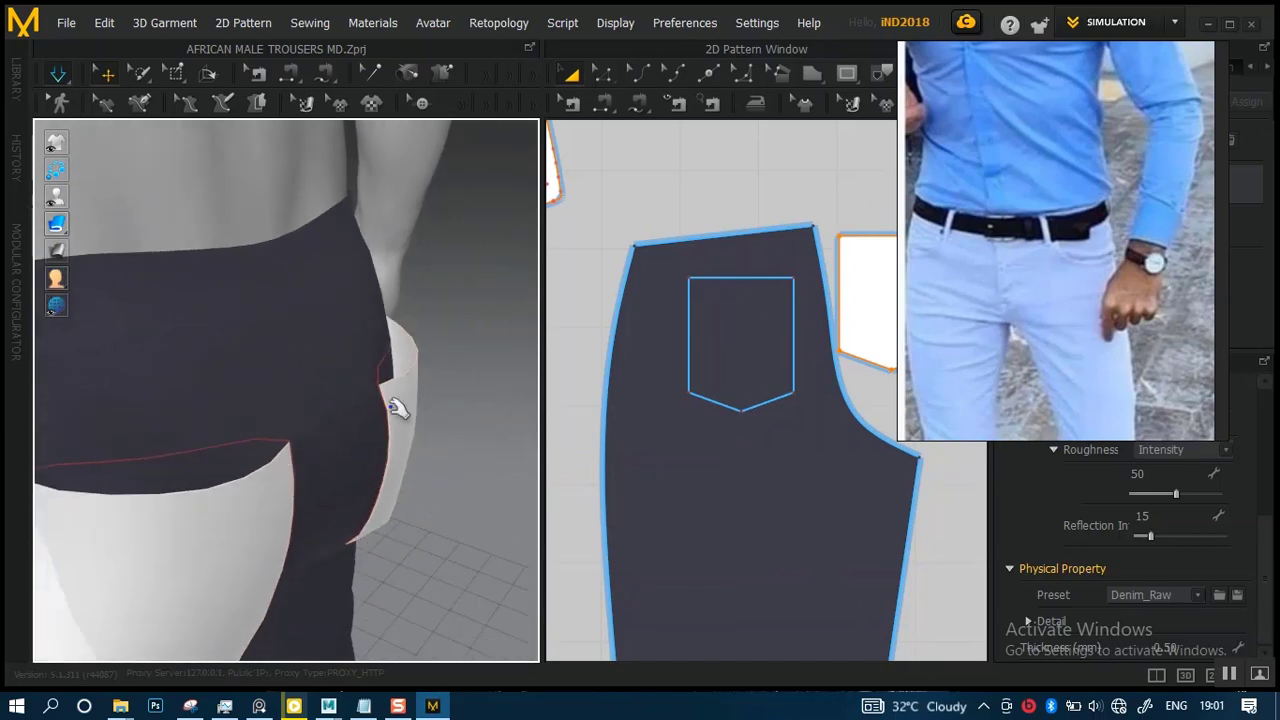
pyautogui.click(397, 408)
pyautogui.moveTo(420, 402); pyautogui.dragTo(388, 388, button='right')
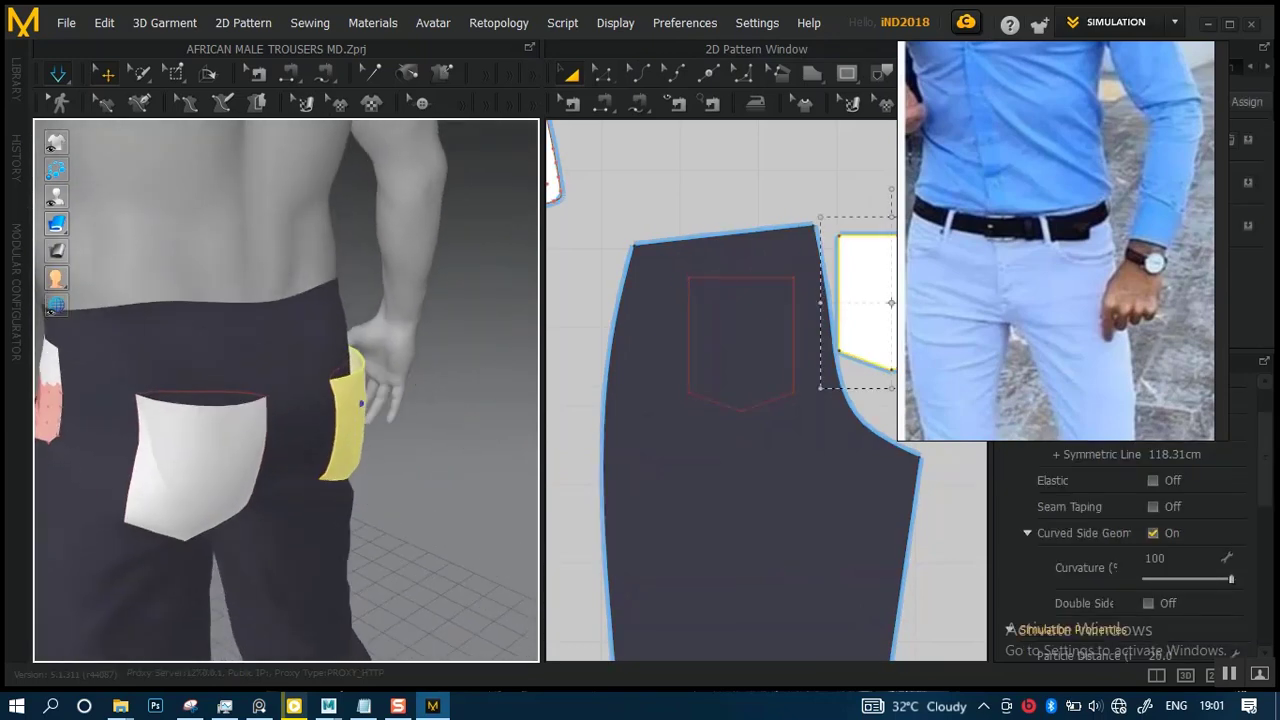
pyautogui.moveTo(1028, 371); pyautogui.dragTo(1104, 345, button='right')
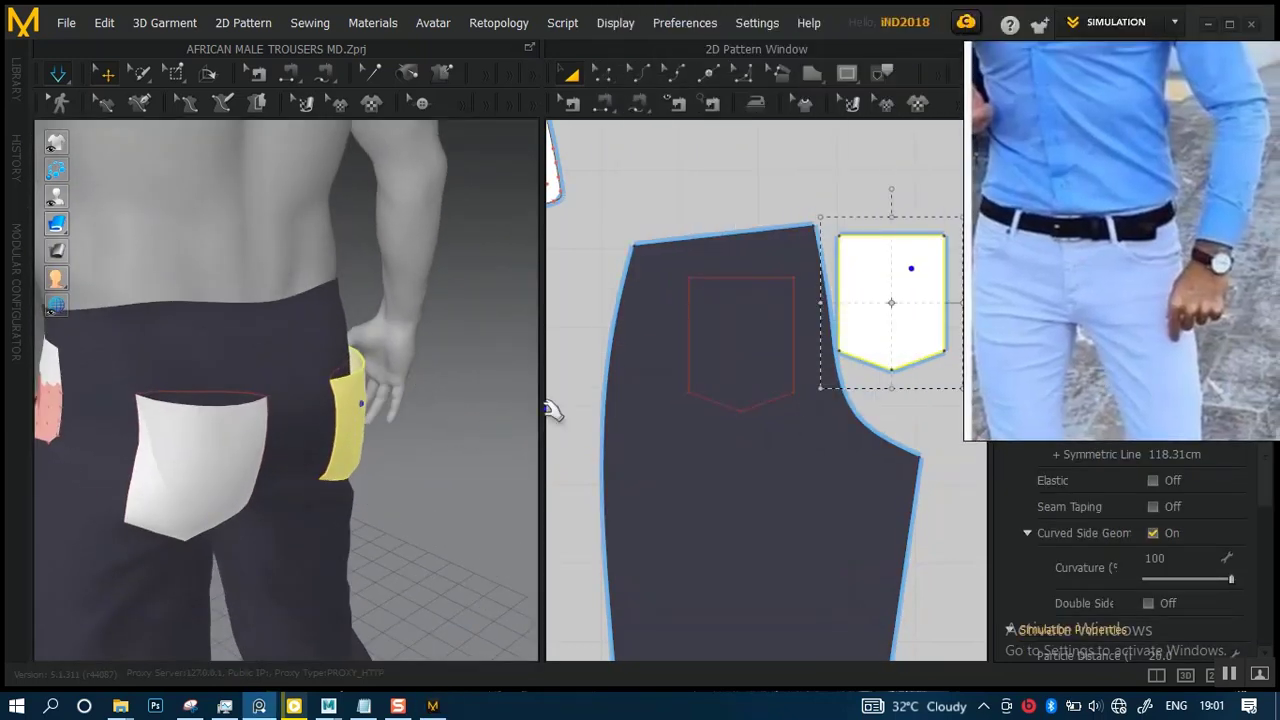
pyautogui.scroll(-3, 624, 318)
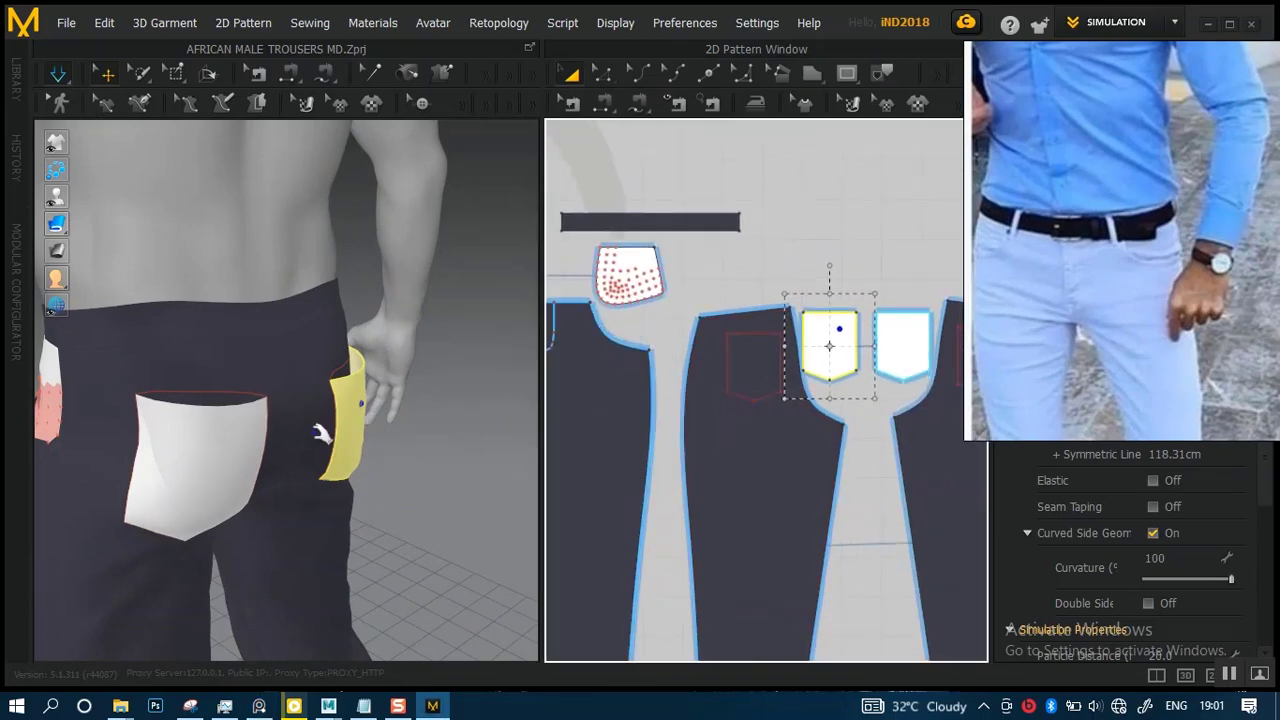
pyautogui.moveTo(372, 410); pyautogui.dragTo(340, 410, button='right')
# - Select both back pocket pieces and look through their pattern properties, including fabric and arrangement, without changing anything
pyautogui.moveTo(1084, 330); pyautogui.dragTo(818, 186)
pyautogui.scroll(-3, 829, 345)
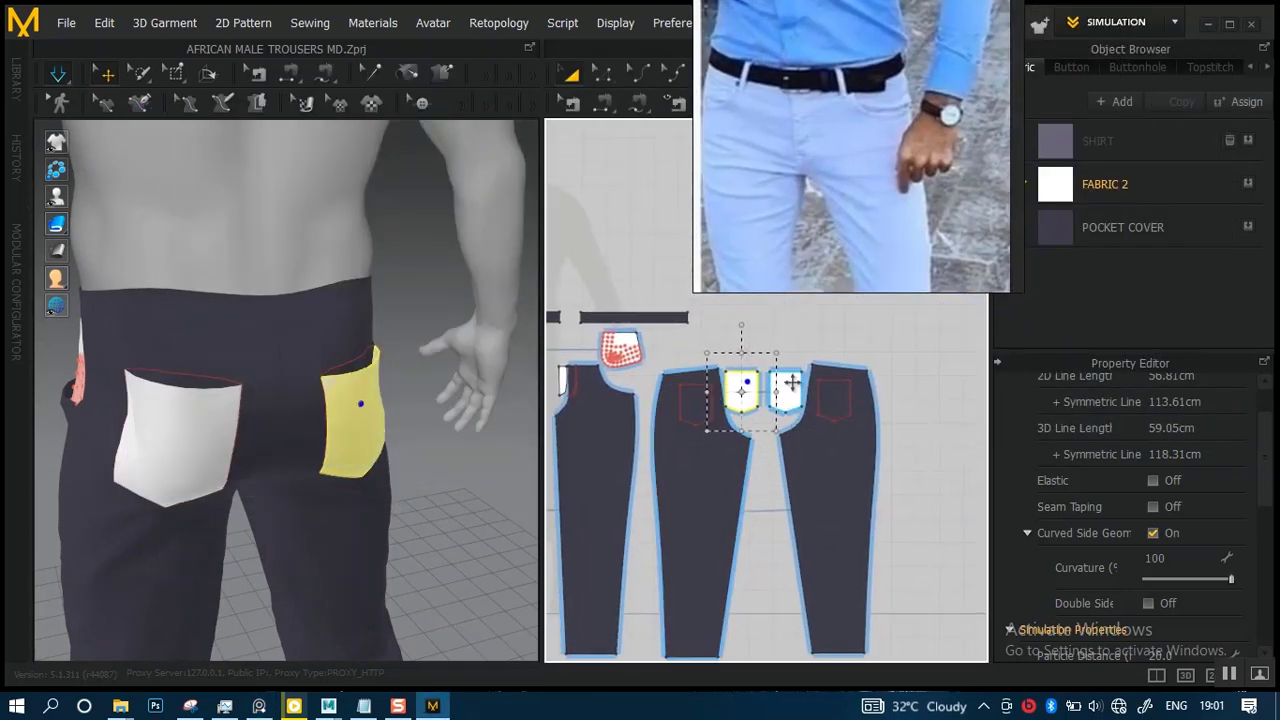
pyautogui.keyDown('shift'); pyautogui.click(791, 382); pyautogui.keyUp('shift')
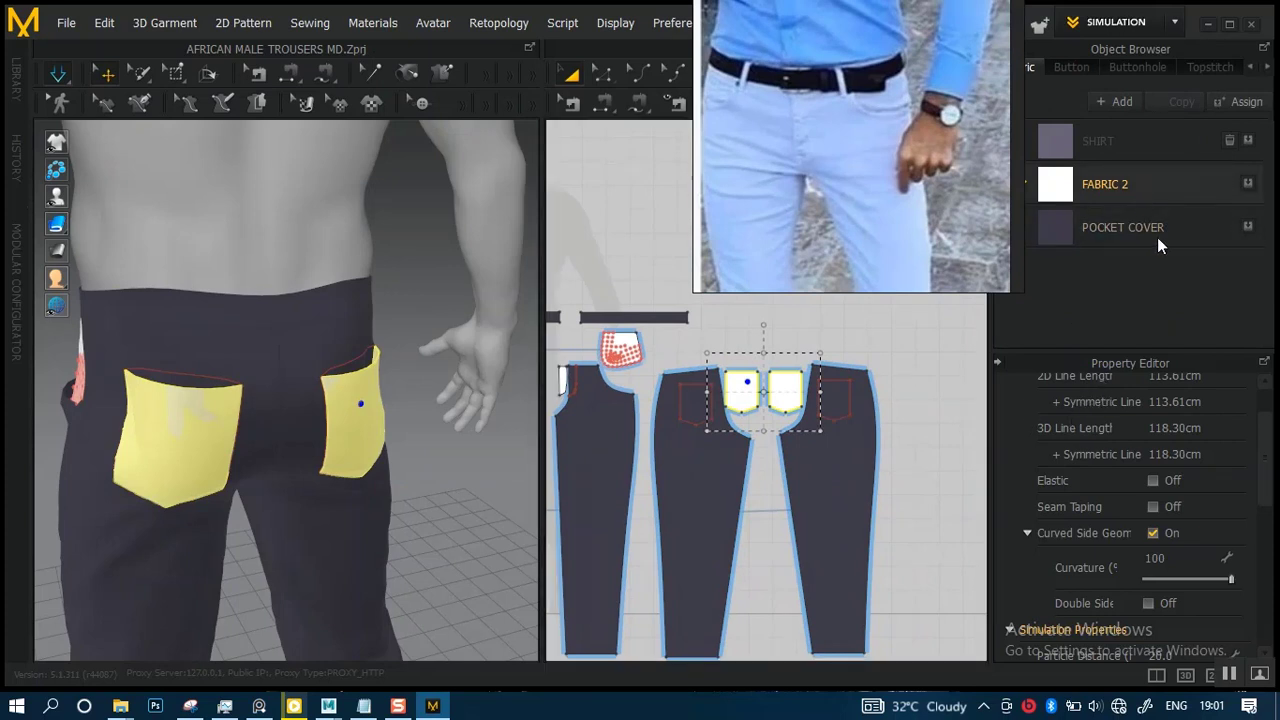
pyautogui.scroll(-10, 1200, 520)
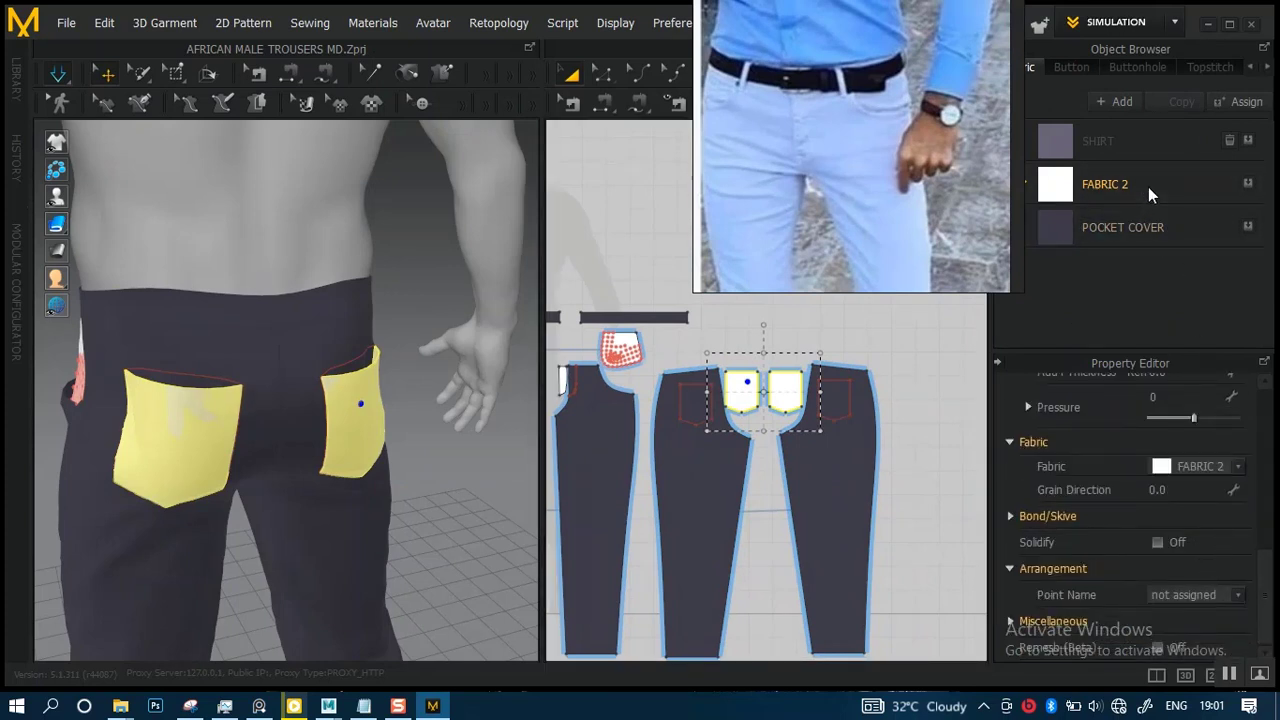
pyautogui.moveTo(1268, 607); pyautogui.dragTo(1240, 425)
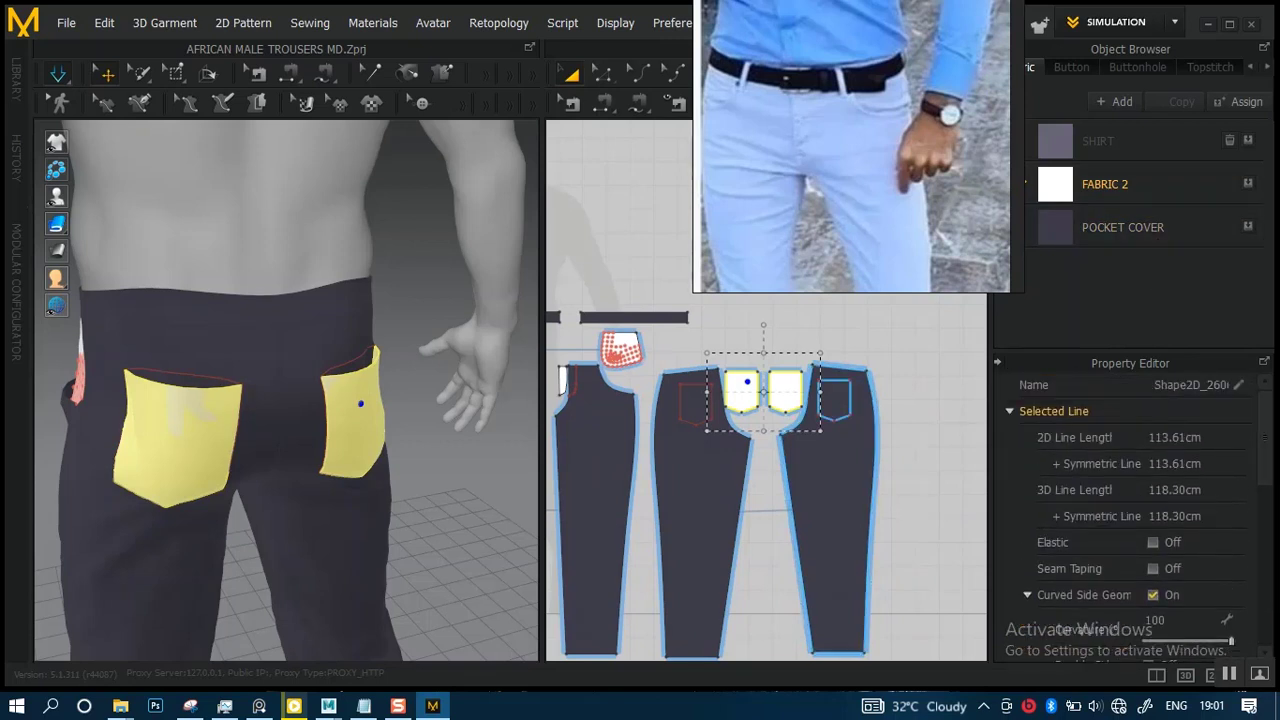
pyautogui.click(943, 449)
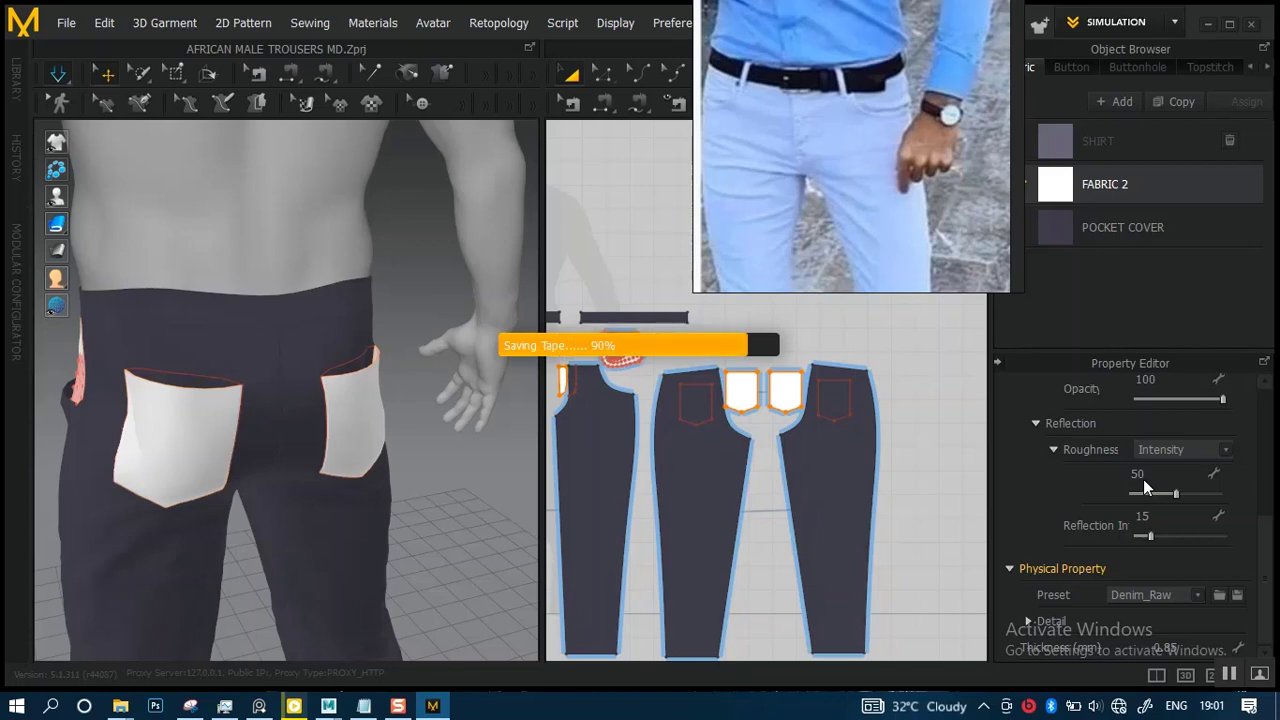
# - Set the physical property preset of FABRIC 2 to Polyester_Taffeta
pyautogui.click(1192, 593)
pyautogui.scroll(-3, 1192, 610)
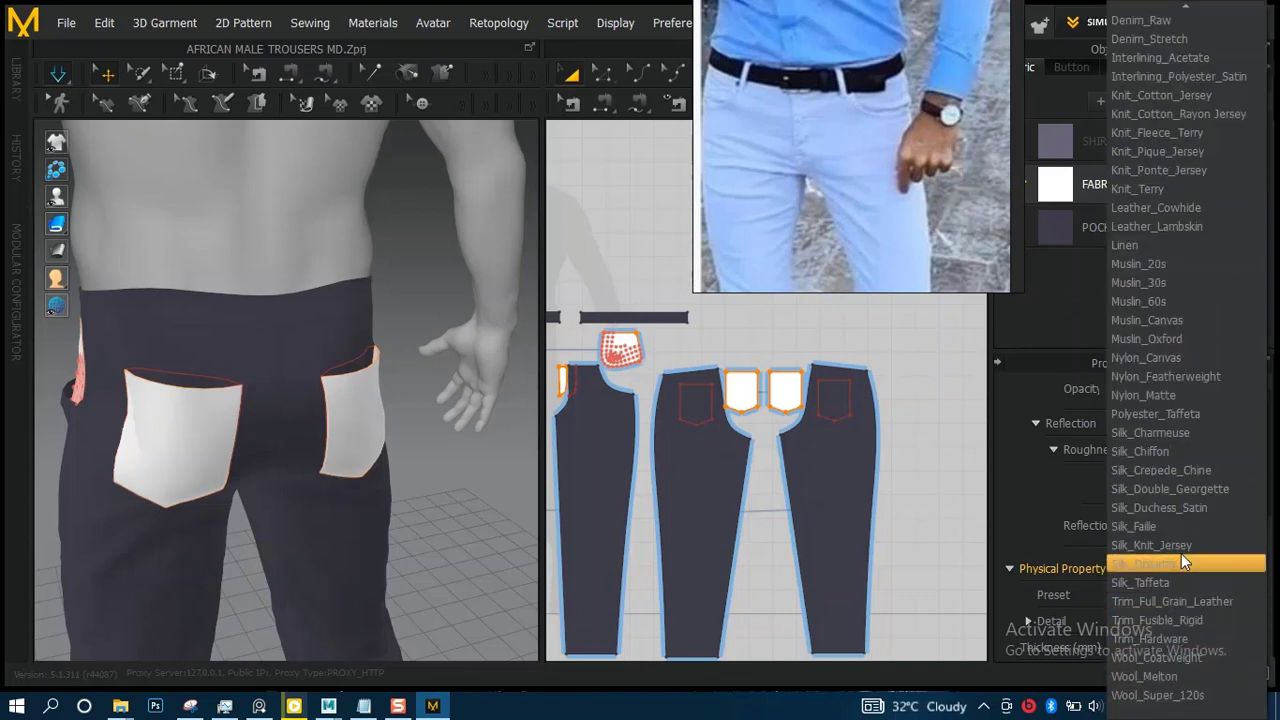
pyautogui.click(1164, 416)
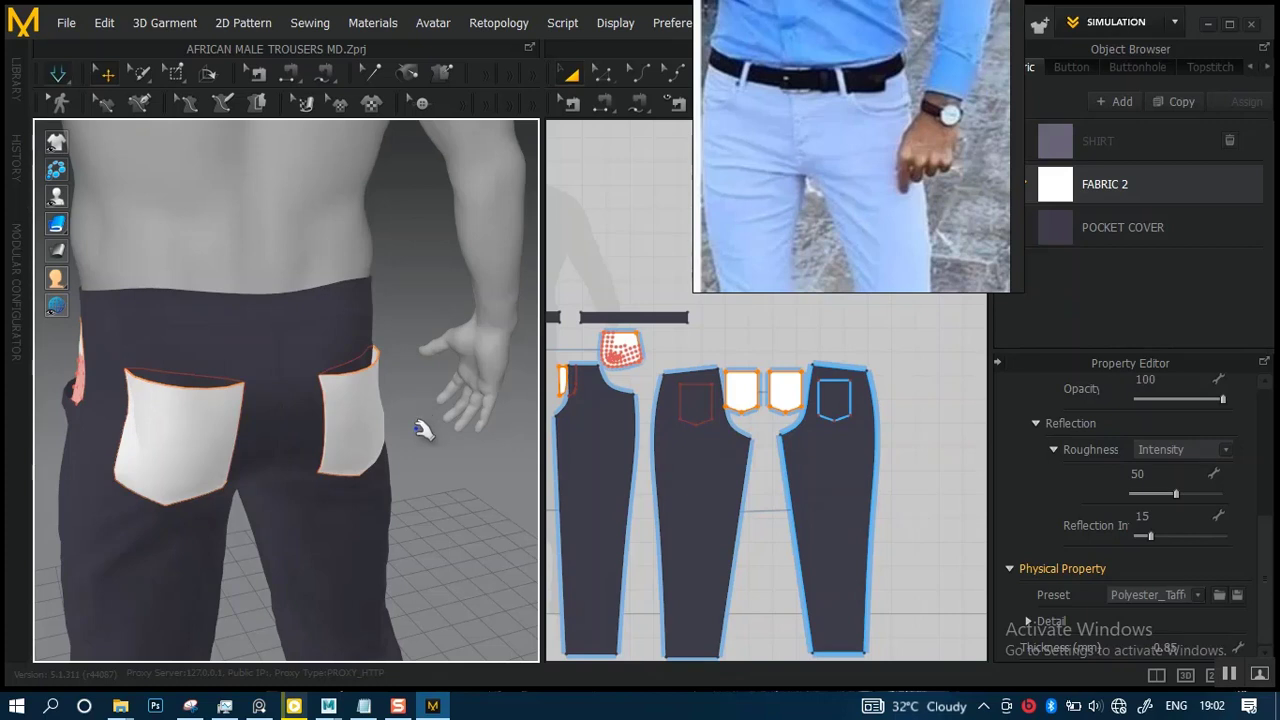
# - Set the additional collision thickness of the right back pocket piece to 1.0
pyautogui.scroll(2, 423, 455)
pyautogui.moveTo(423, 463); pyautogui.dragTo(423, 429, button='right')
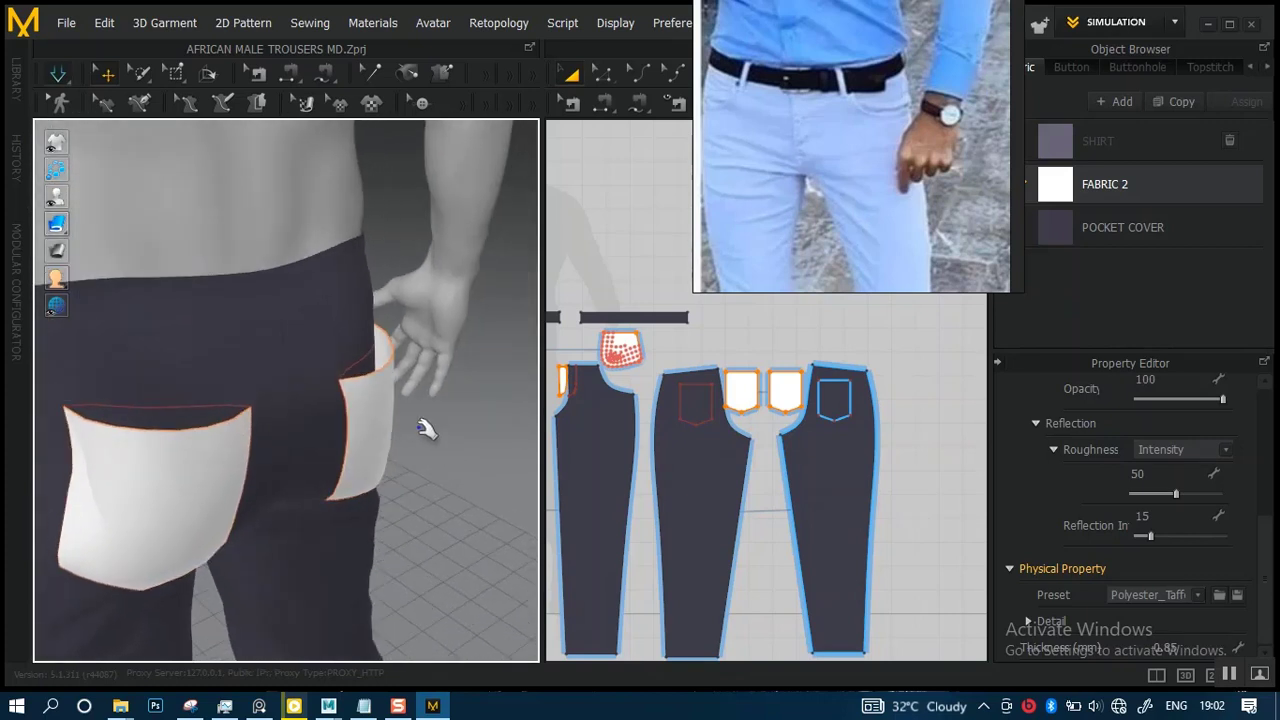
pyautogui.click(375, 412)
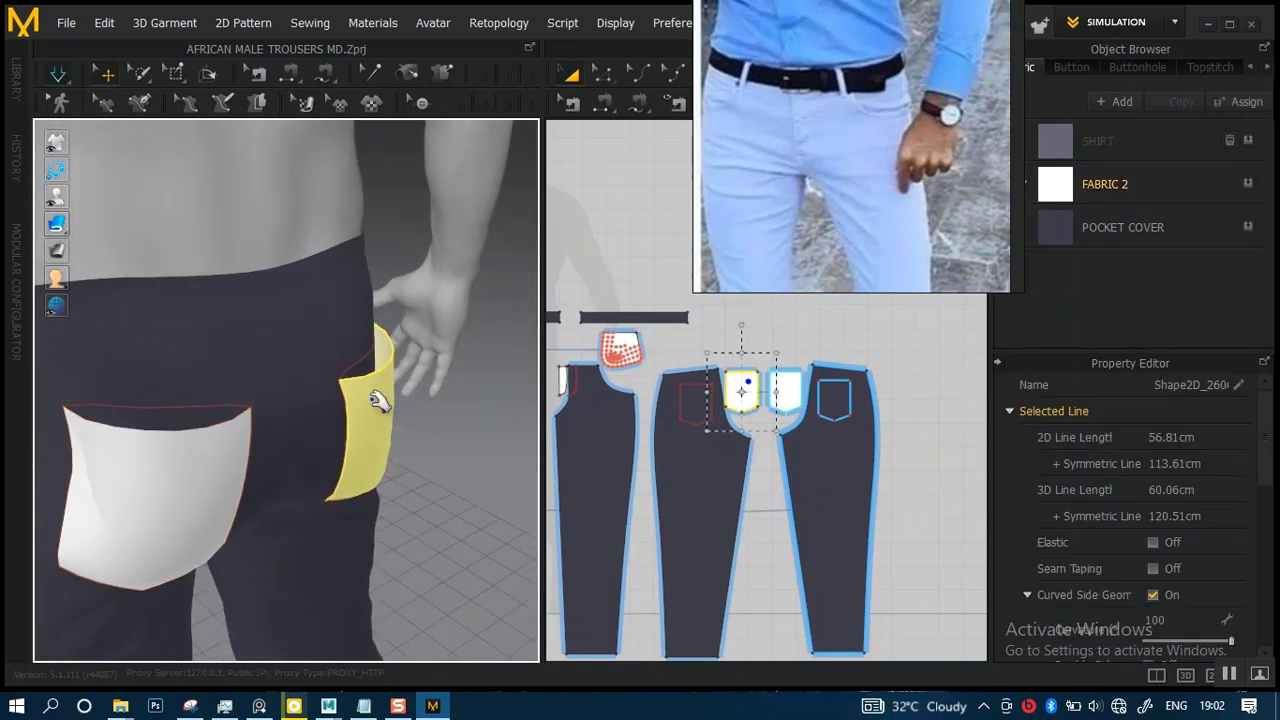
pyautogui.moveTo(417, 449); pyautogui.dragTo(311, 452, button='right')
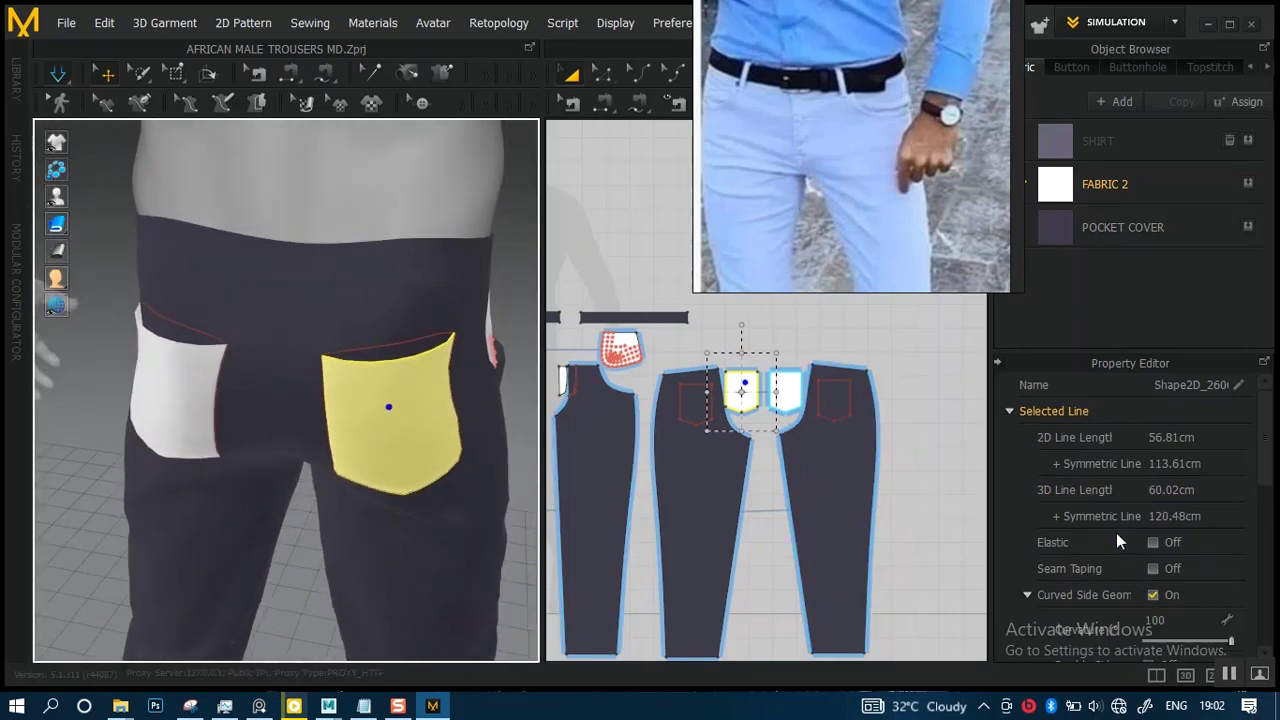
pyautogui.scroll(-2, 1112, 534)
pyautogui.scroll(-10, 1112, 534)
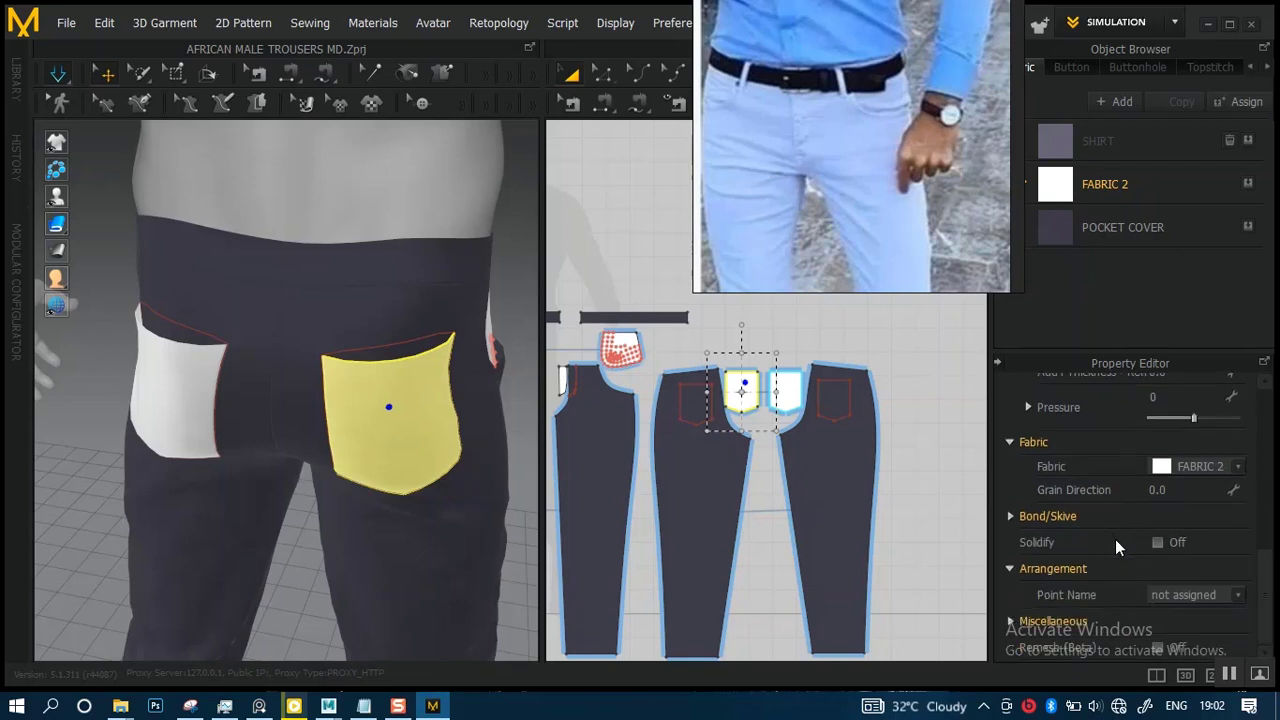
pyautogui.scroll(6, 1115, 539)
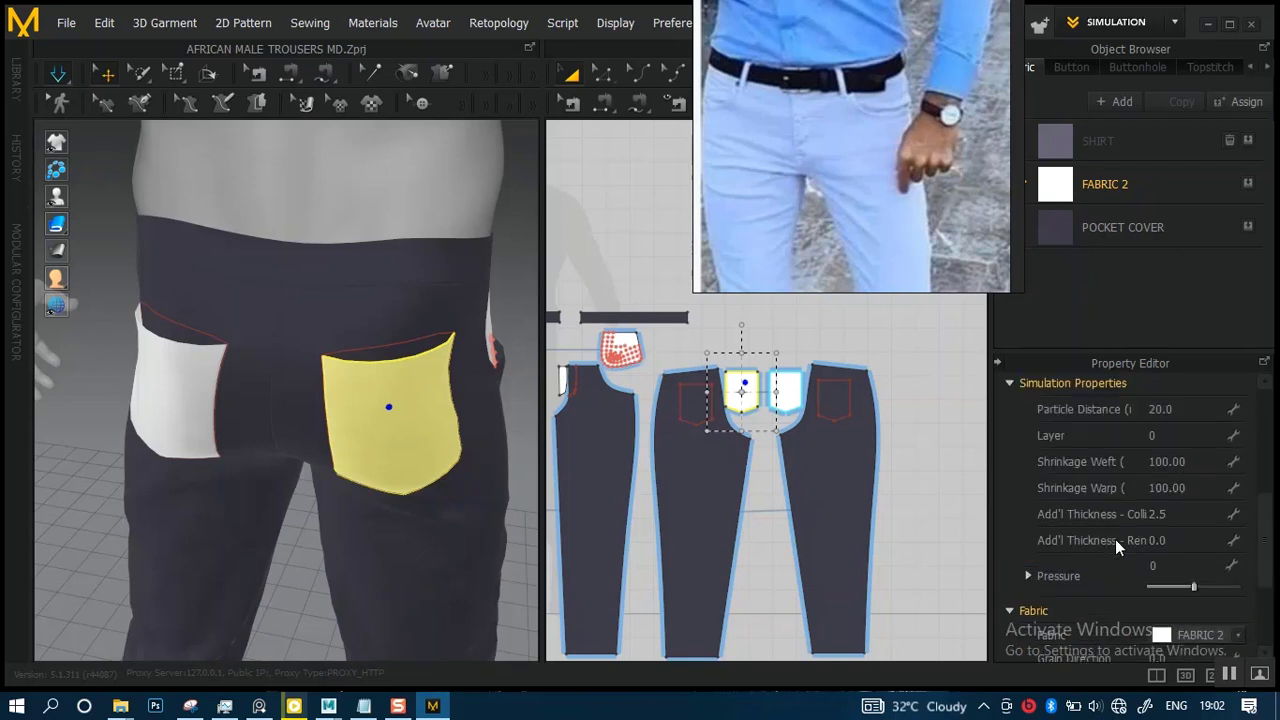
pyautogui.click(1168, 513)
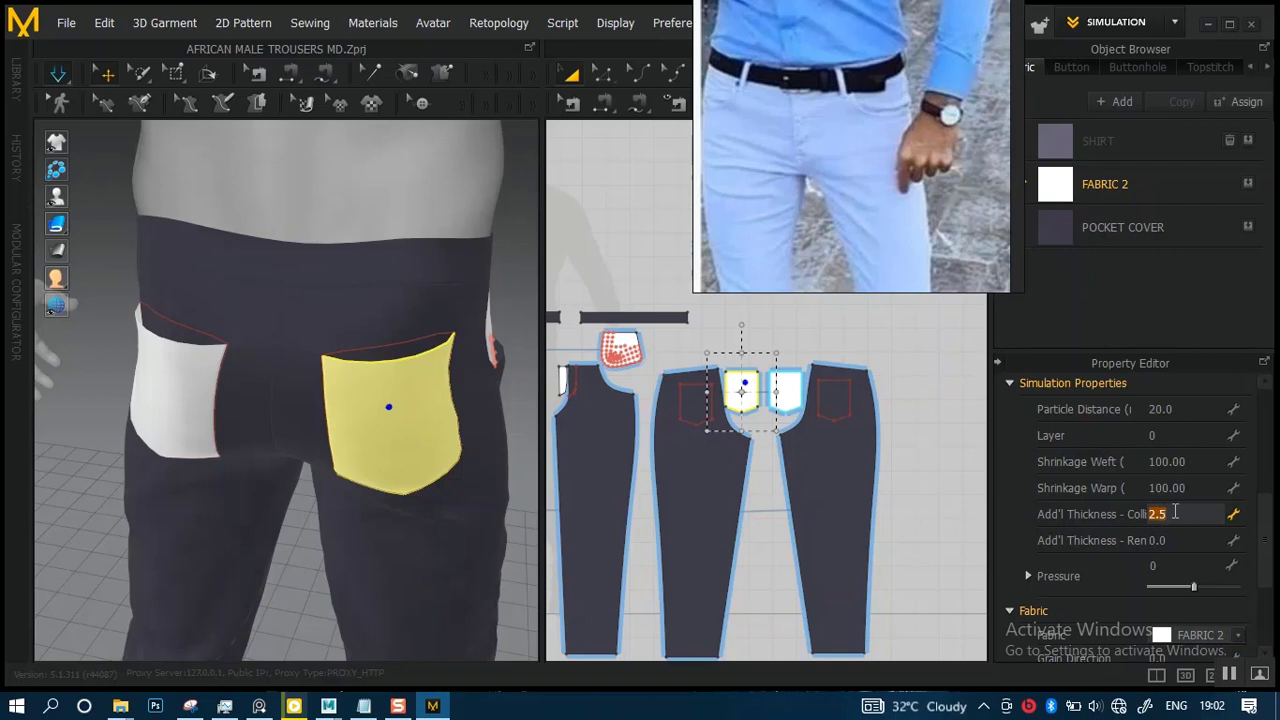
pyautogui.press('Return')
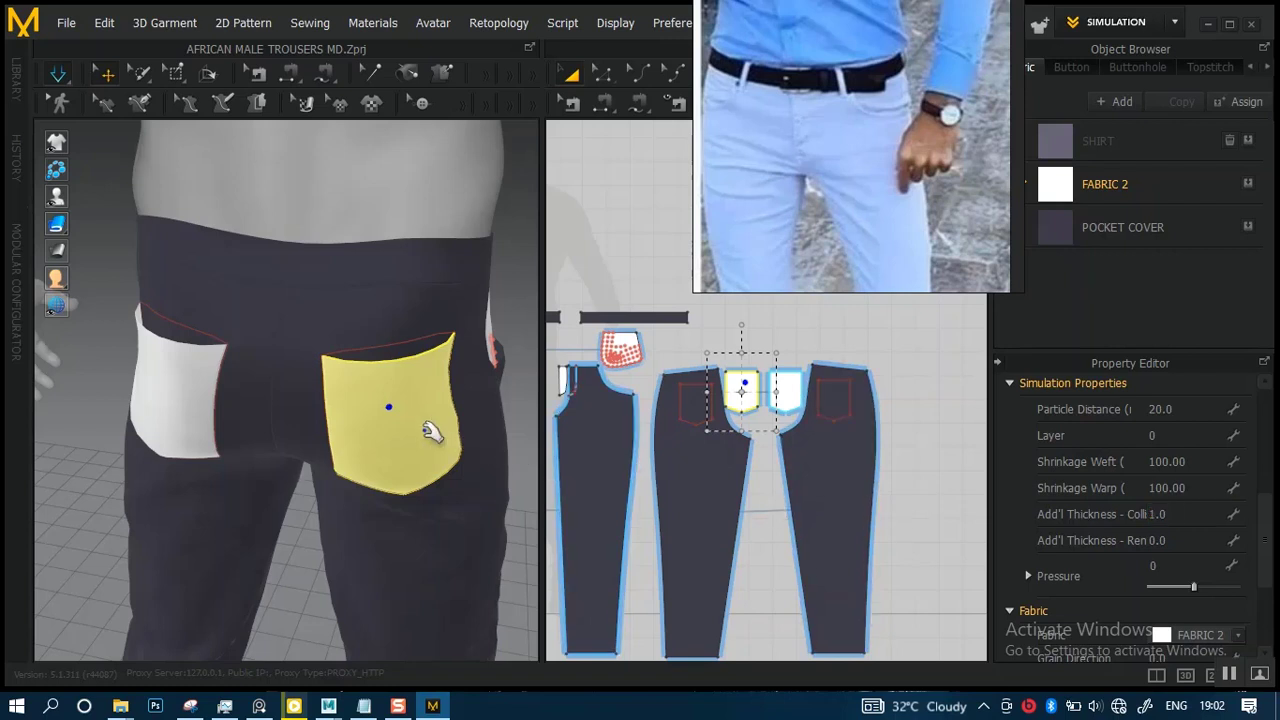
# - Set the right back pocket piece's additional collision thickness back to 2.5
pyautogui.scroll(-1, 431, 443)
pyautogui.scroll(2, 494, 398)
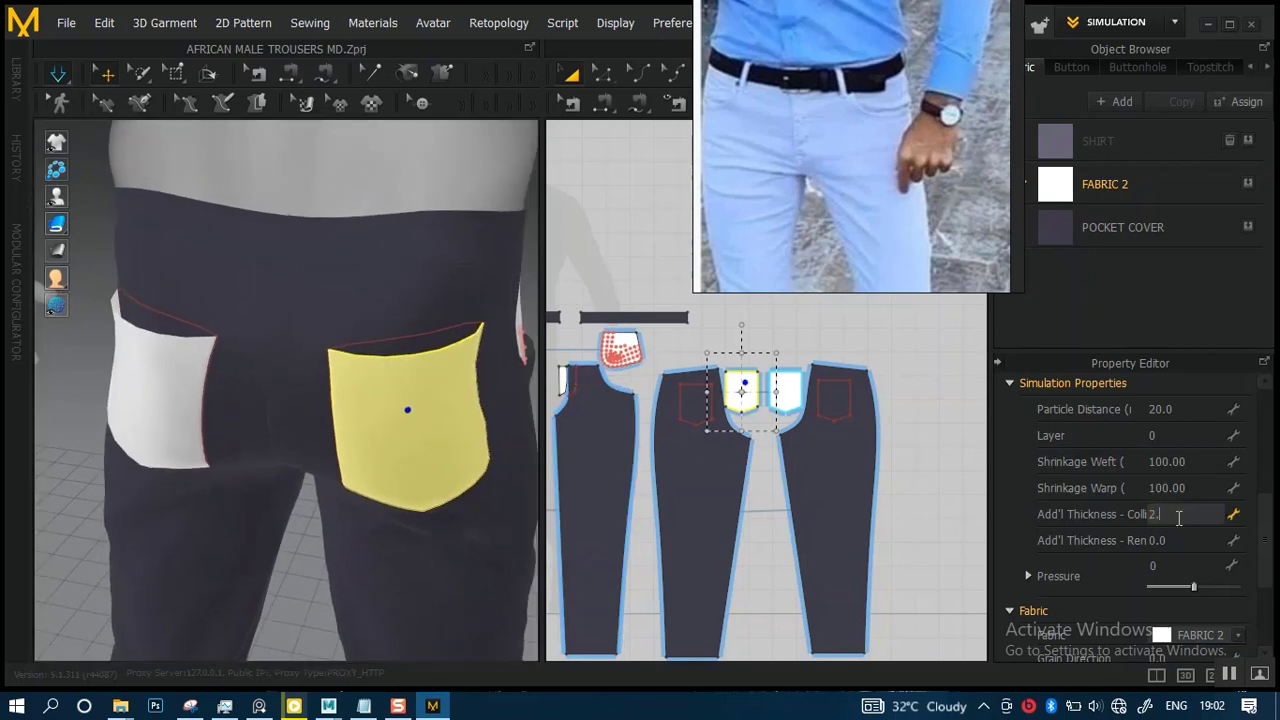
pyautogui.press('Return')
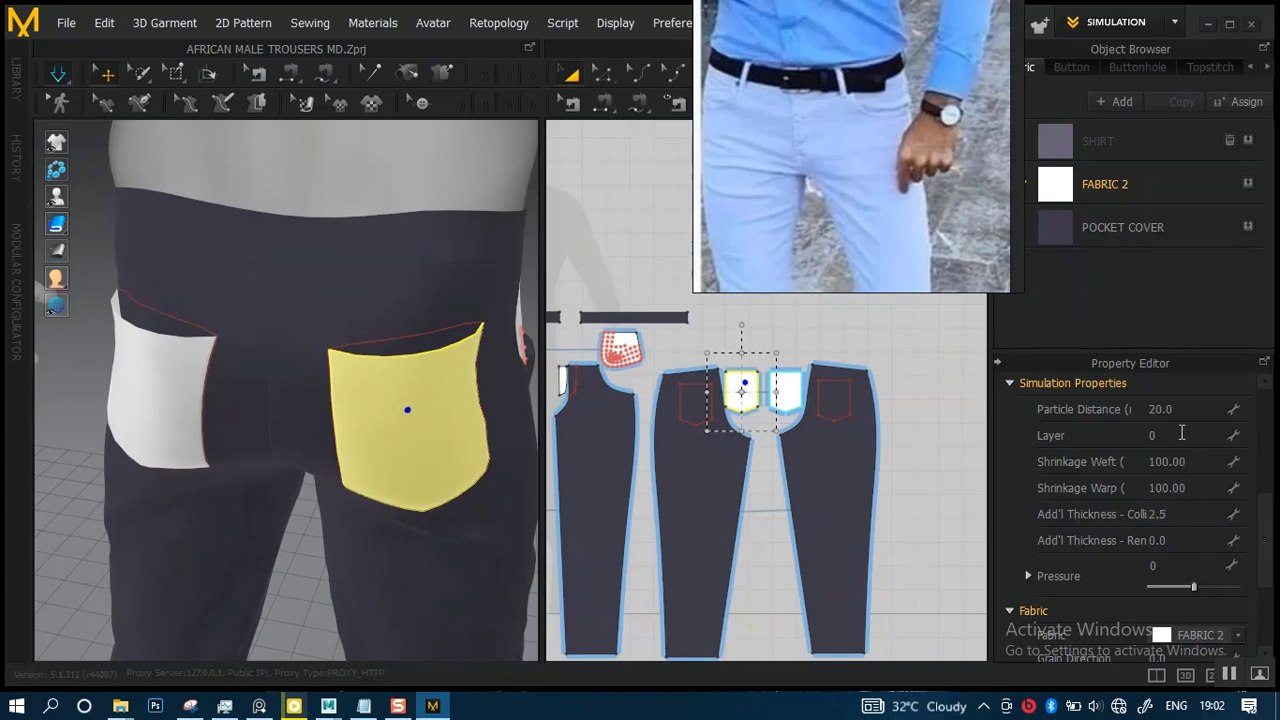
# - Select all the trouser pattern pieces, set their particle distance to 15, and clear the selection
pyautogui.keyDown('shift'); pyautogui.click(786, 392); pyautogui.keyUp('shift')
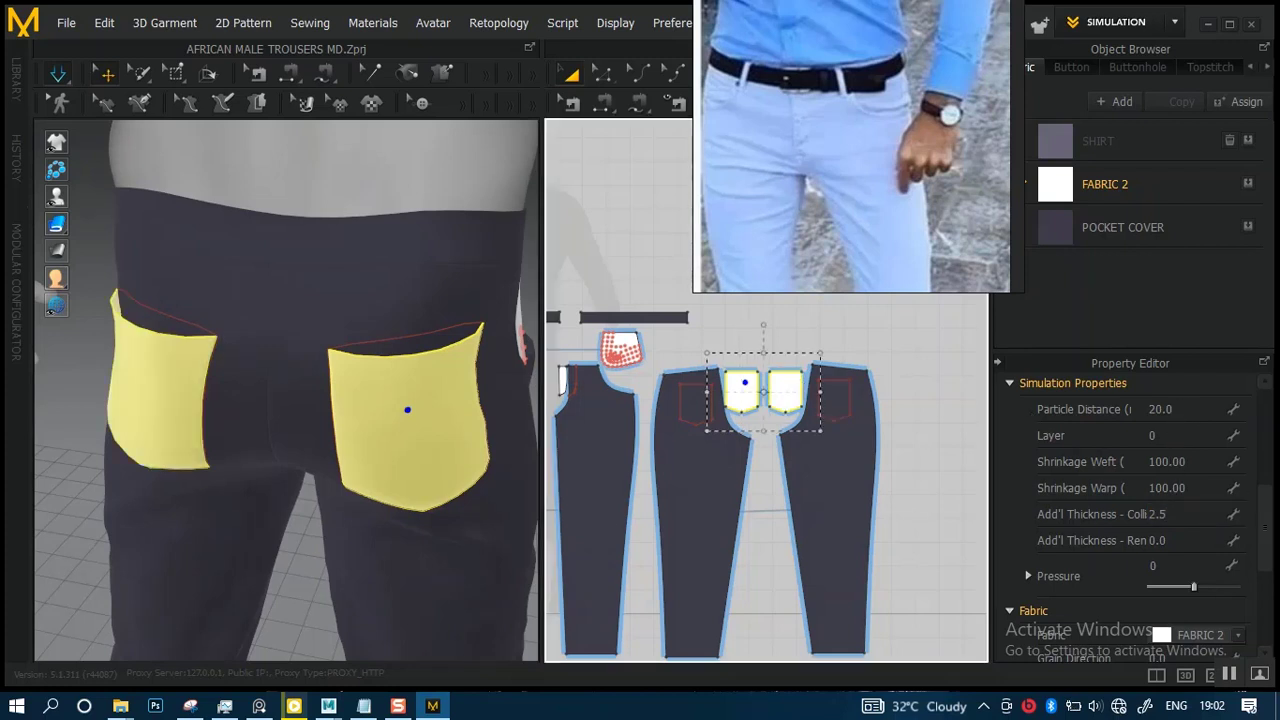
pyautogui.click(1181, 408)
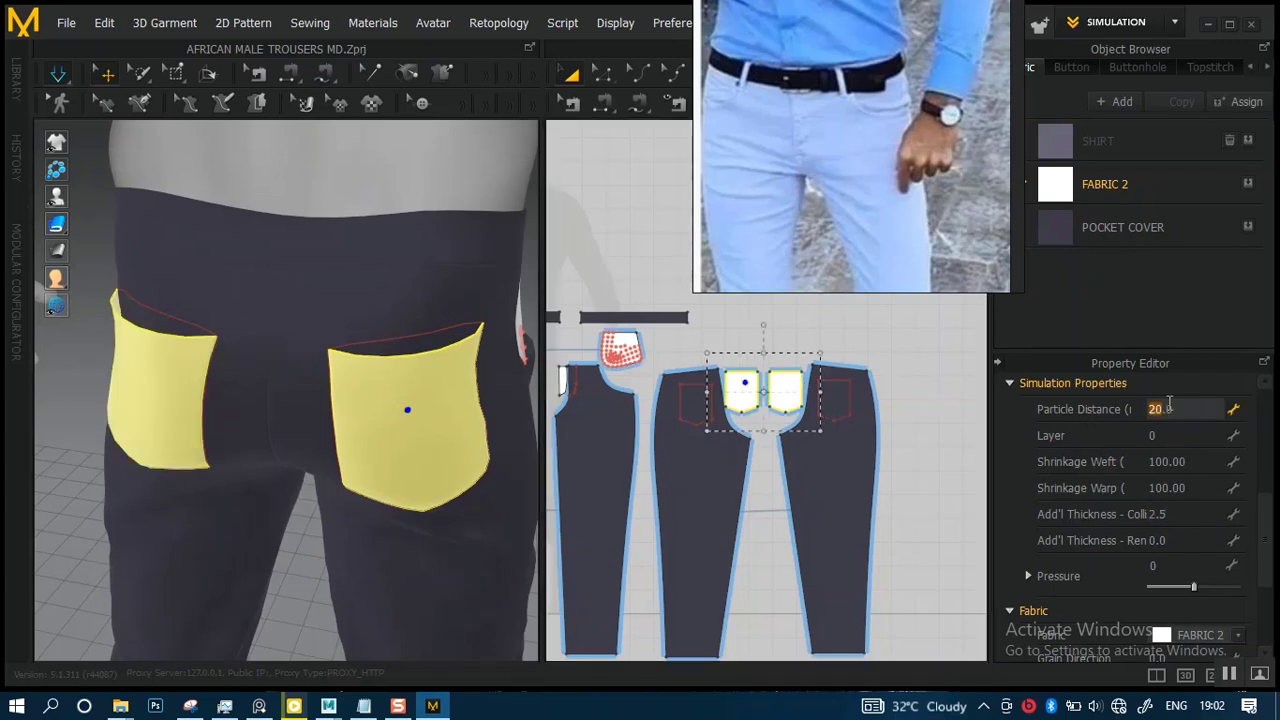
pyautogui.scroll(-3, 766, 390)
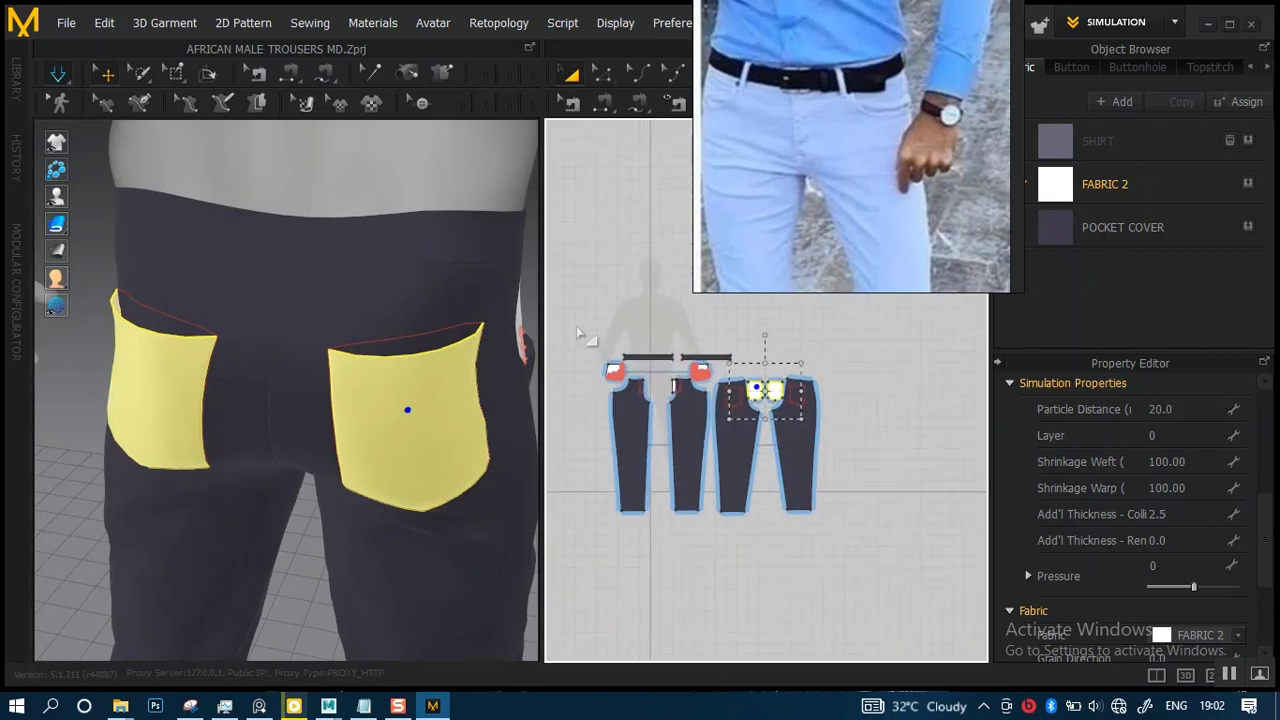
pyautogui.moveTo(576, 322); pyautogui.dragTo(738, 473)
pyautogui.moveTo(882, 578); pyautogui.dragTo(882, 578)
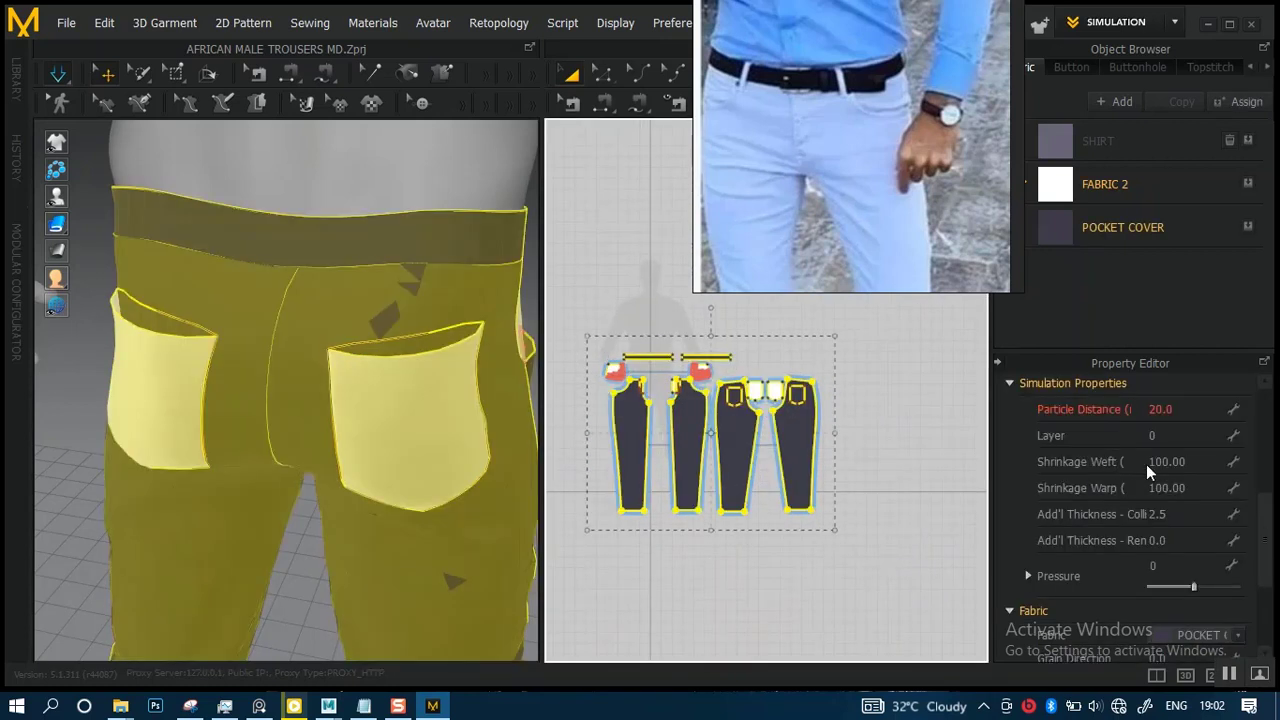
pyautogui.click(1187, 409)
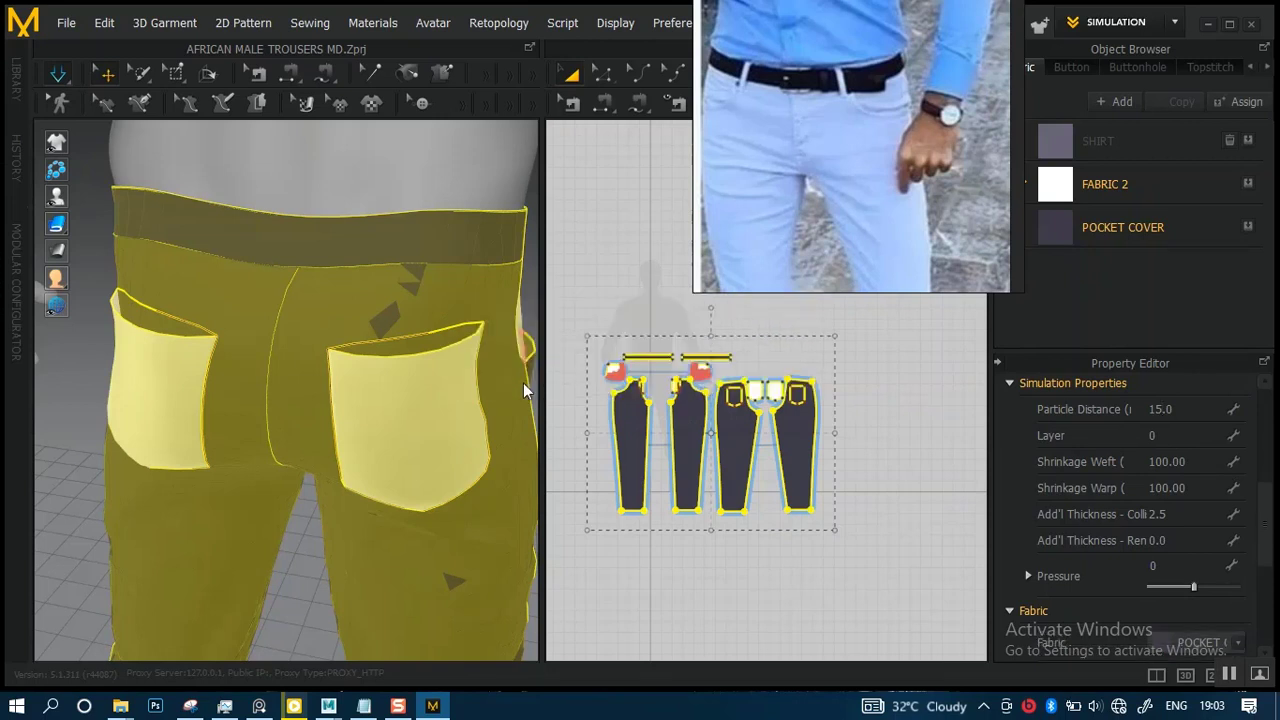
pyautogui.scroll(2, 735, 415)
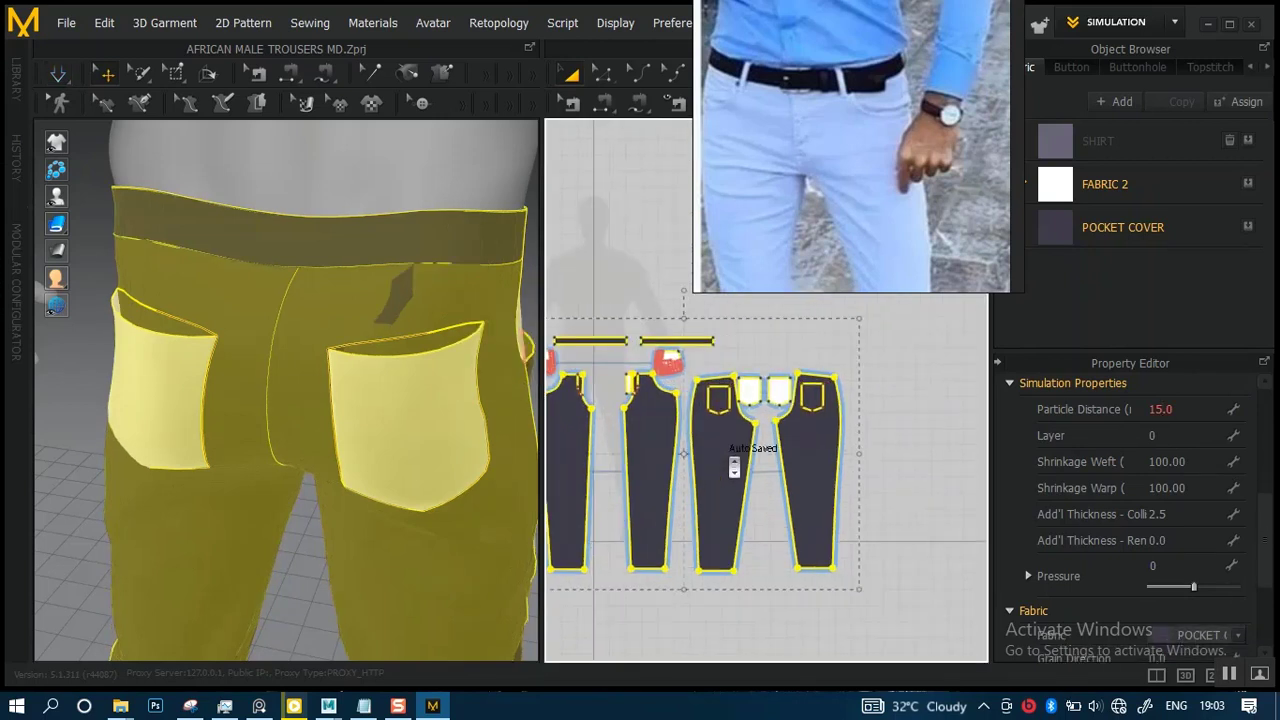
pyautogui.click(89, 288)
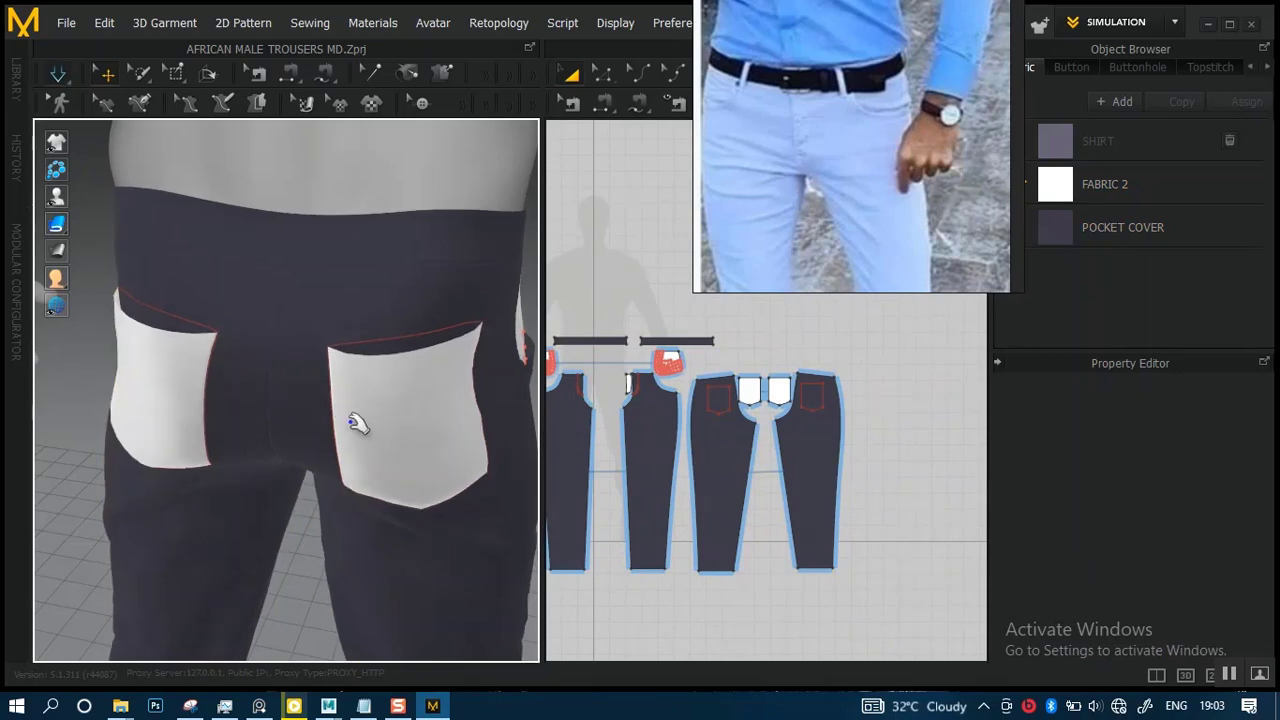
# - Inspect the trousers in 3D from the front waist and pockets down the leg to the hem
pyautogui.moveTo(357, 423); pyautogui.dragTo(417, 372, button='right')
pyautogui.click(427, 316)
pyautogui.scroll(-3, 400, 330)
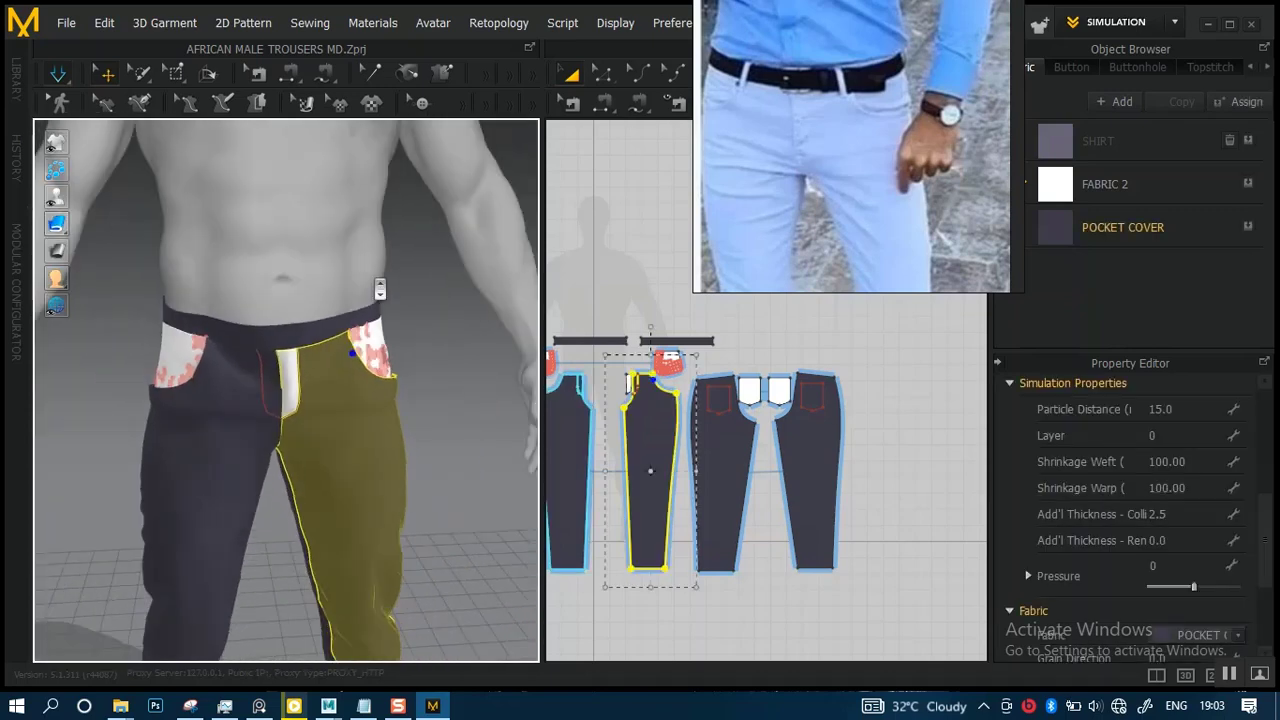
pyautogui.moveTo(380, 290); pyautogui.dragTo(423, 208, button='middle')
pyautogui.moveTo(423, 208); pyautogui.dragTo(380, 409, button='right')
pyautogui.moveTo(380, 409); pyautogui.dragTo(416, 345, button='middle')
pyautogui.moveTo(415, 345); pyautogui.dragTo(237, 491, button='right')
pyautogui.moveTo(237, 491); pyautogui.dragTo(300, 469, button='middle')
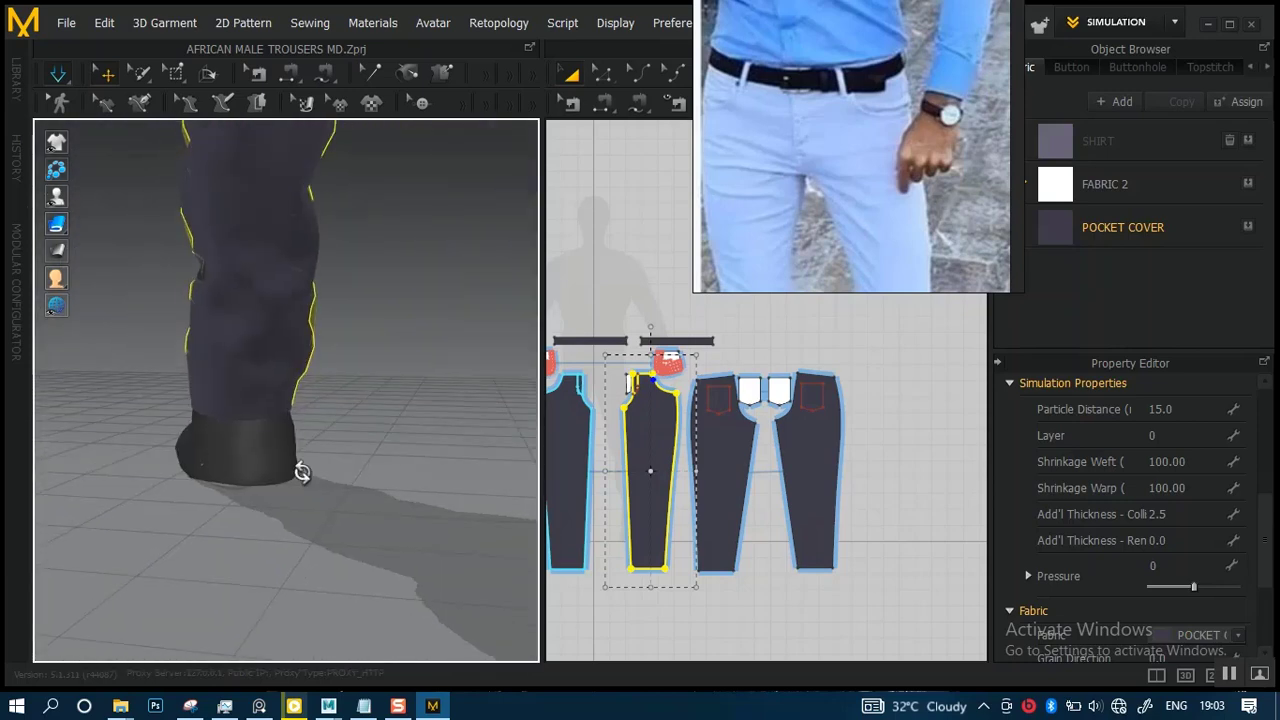
# - Examine the left trouser leg's hem around the ankle from behind and from the side, picking its back panel in 3D
pyautogui.moveTo(300, 469); pyautogui.dragTo(250, 423, button='right')
pyautogui.scroll(3, 290, 470)
pyautogui.click(255, 400)
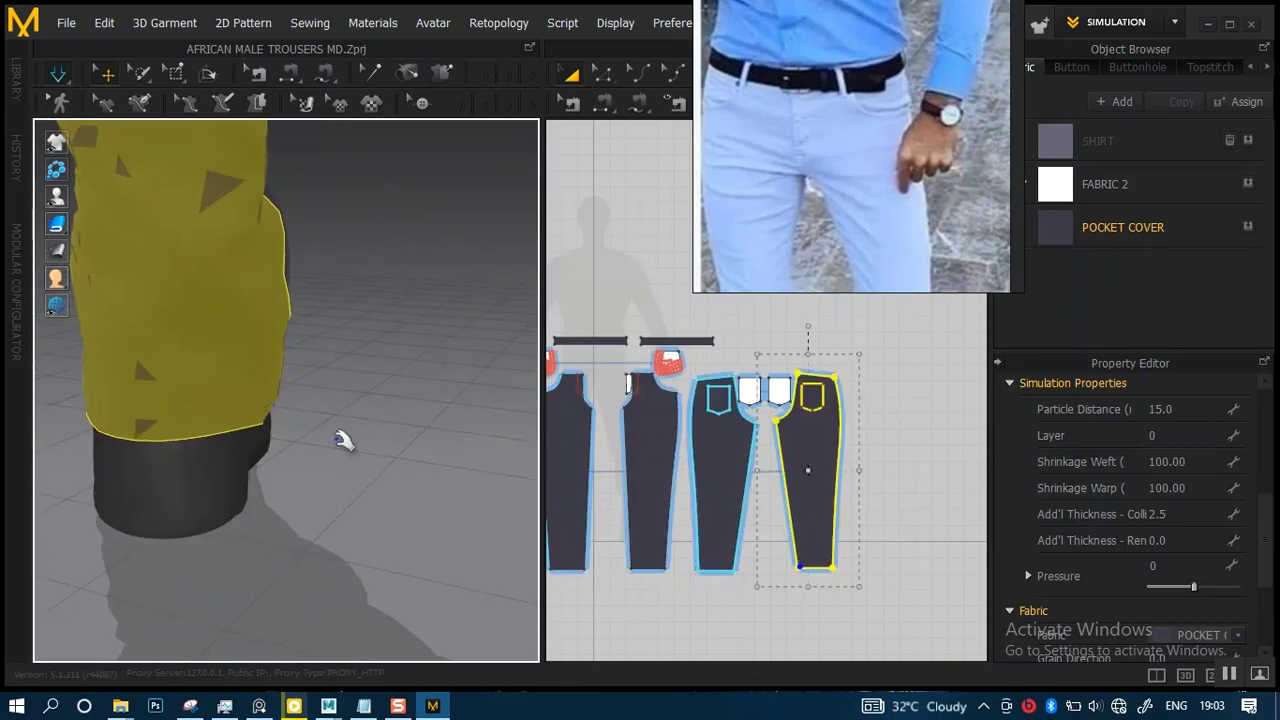
pyautogui.moveTo(357, 451); pyautogui.dragTo(260, 450, button='right')
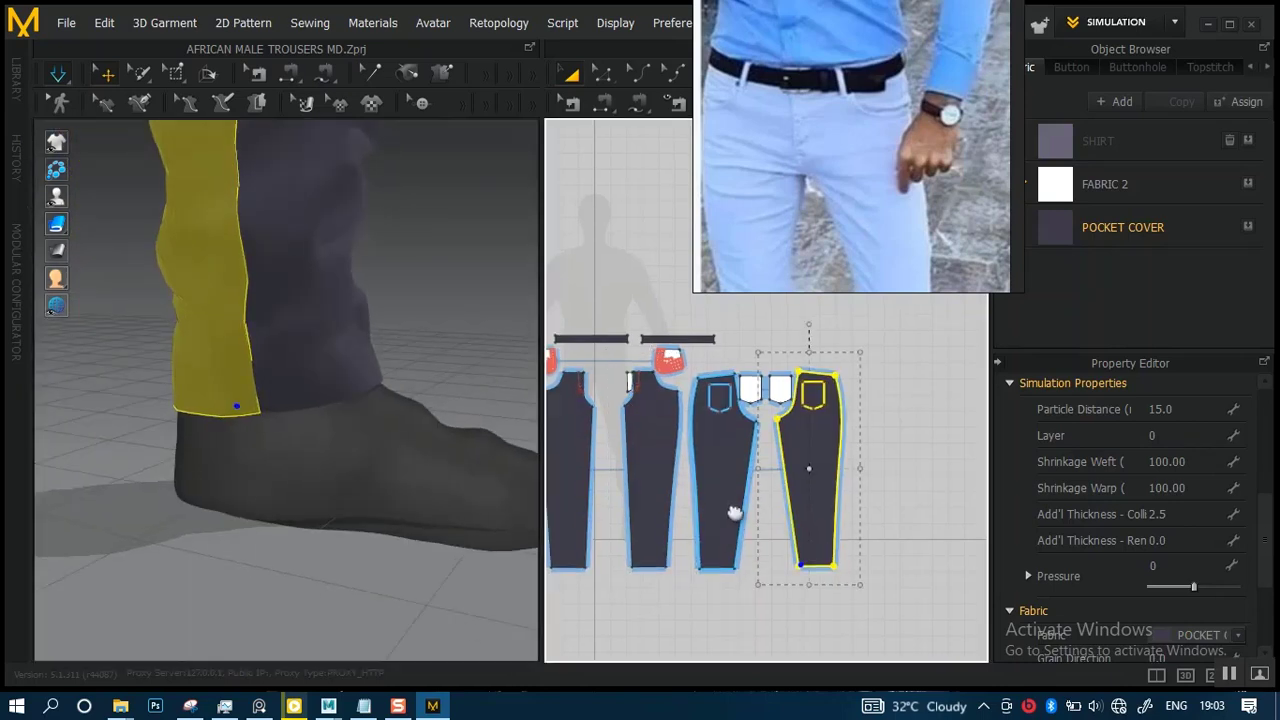
# - Move the inner hem corner of the mirrored back leg pieces outward by about 5 to widen the hem
pyautogui.scroll(5, 734, 509)
pyautogui.moveTo(788, 570); pyautogui.dragTo(760, 403, button='middle')
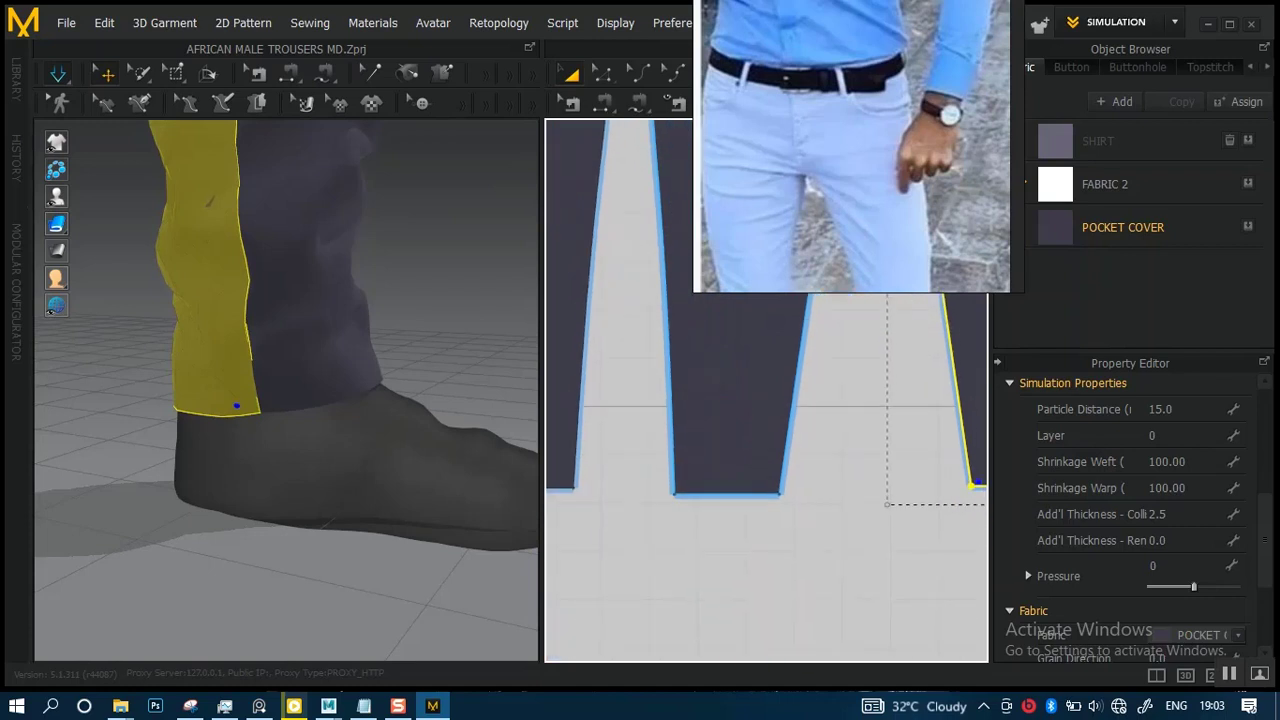
pyautogui.scroll(2, 766, 384)
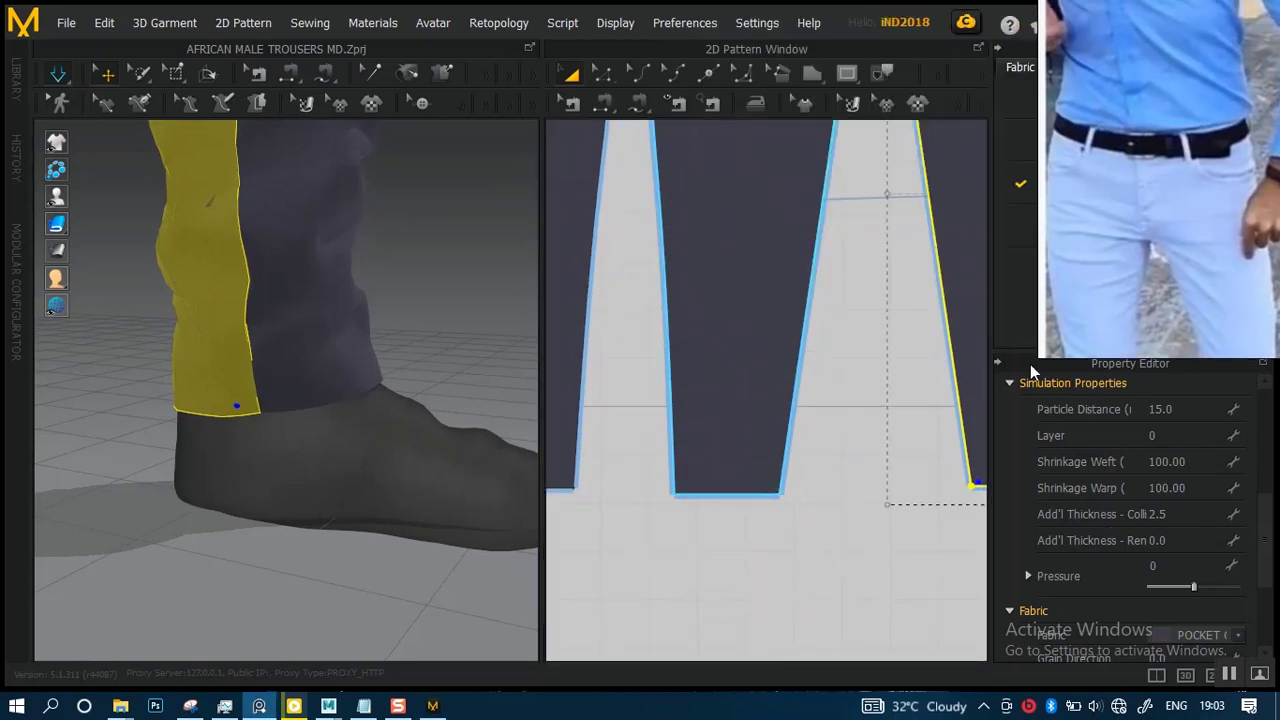
pyautogui.scroll(-2, 810, 400)
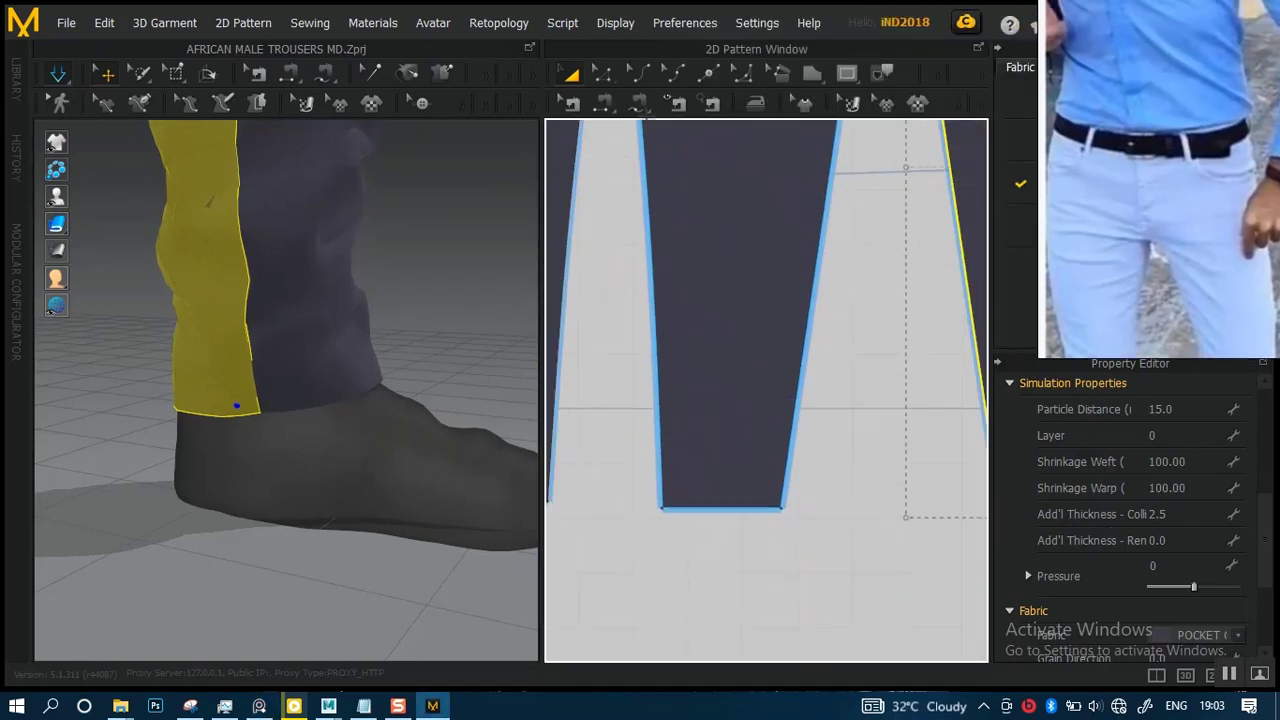
pyautogui.press('z')
pyautogui.click(806, 532)
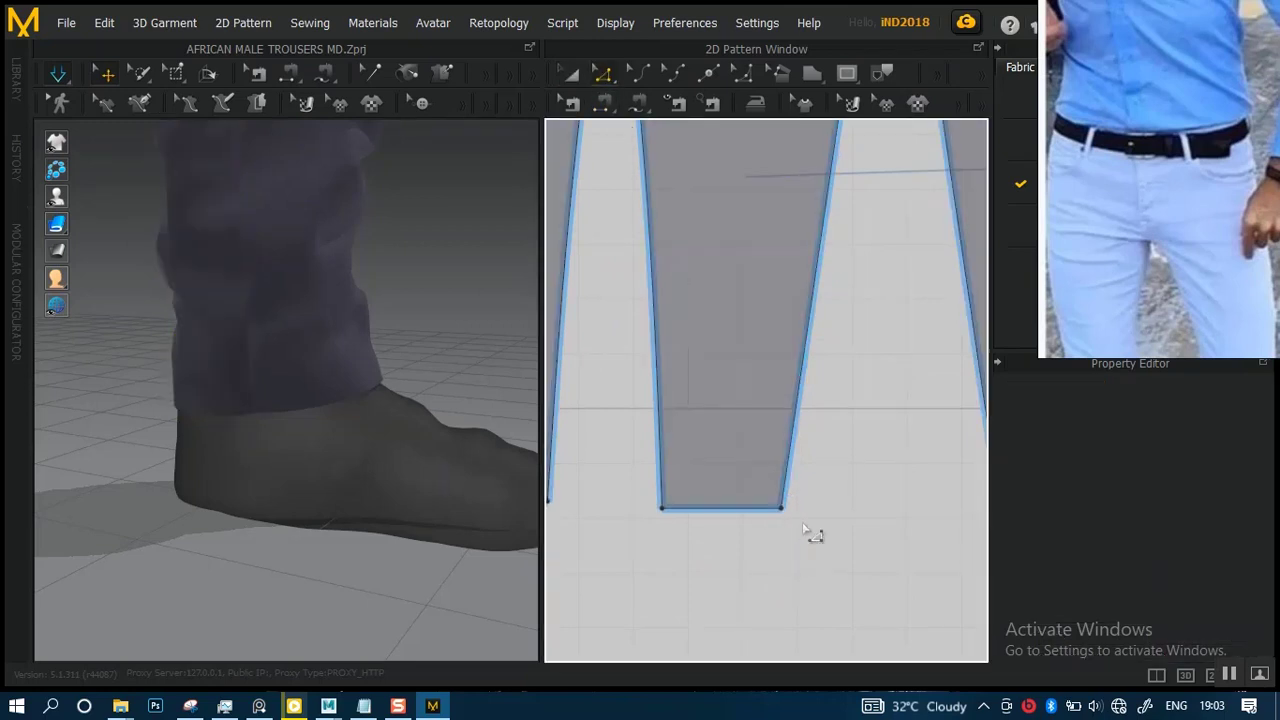
pyautogui.click(770, 502)
pyautogui.moveTo(797, 450); pyautogui.dragTo(720, 429, button='right')
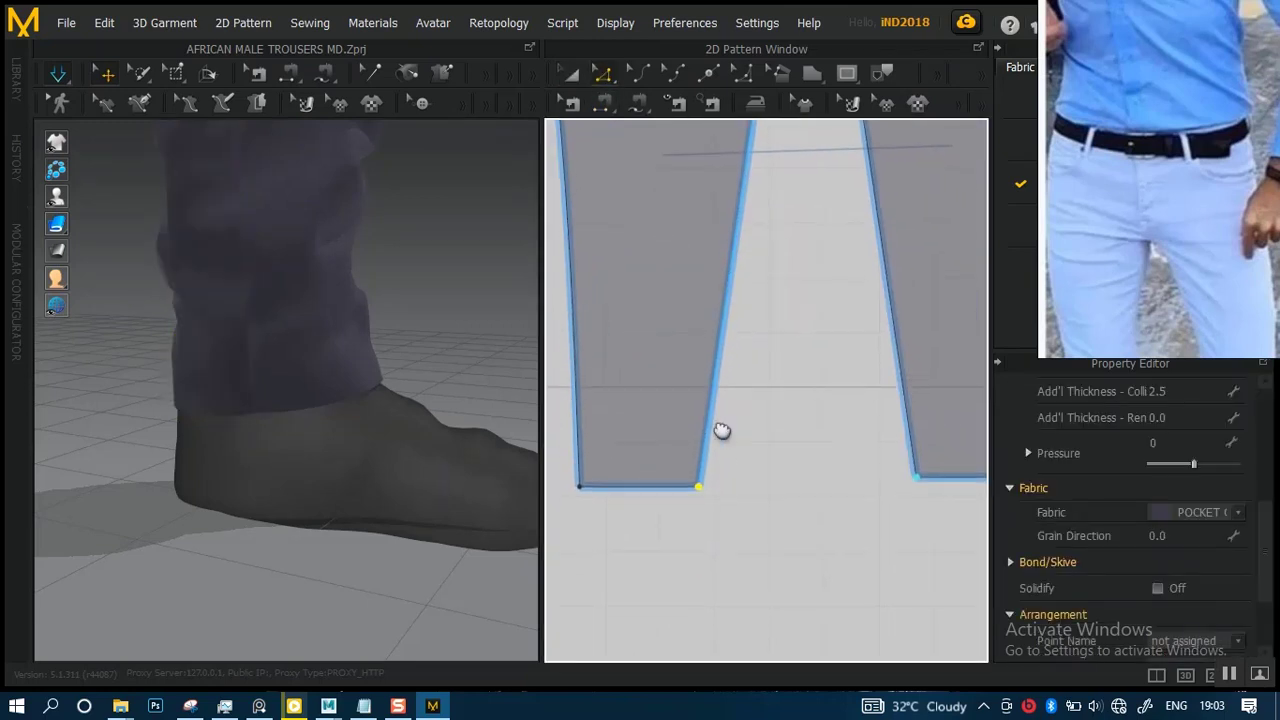
pyautogui.moveTo(712, 496); pyautogui.dragTo(745, 503)
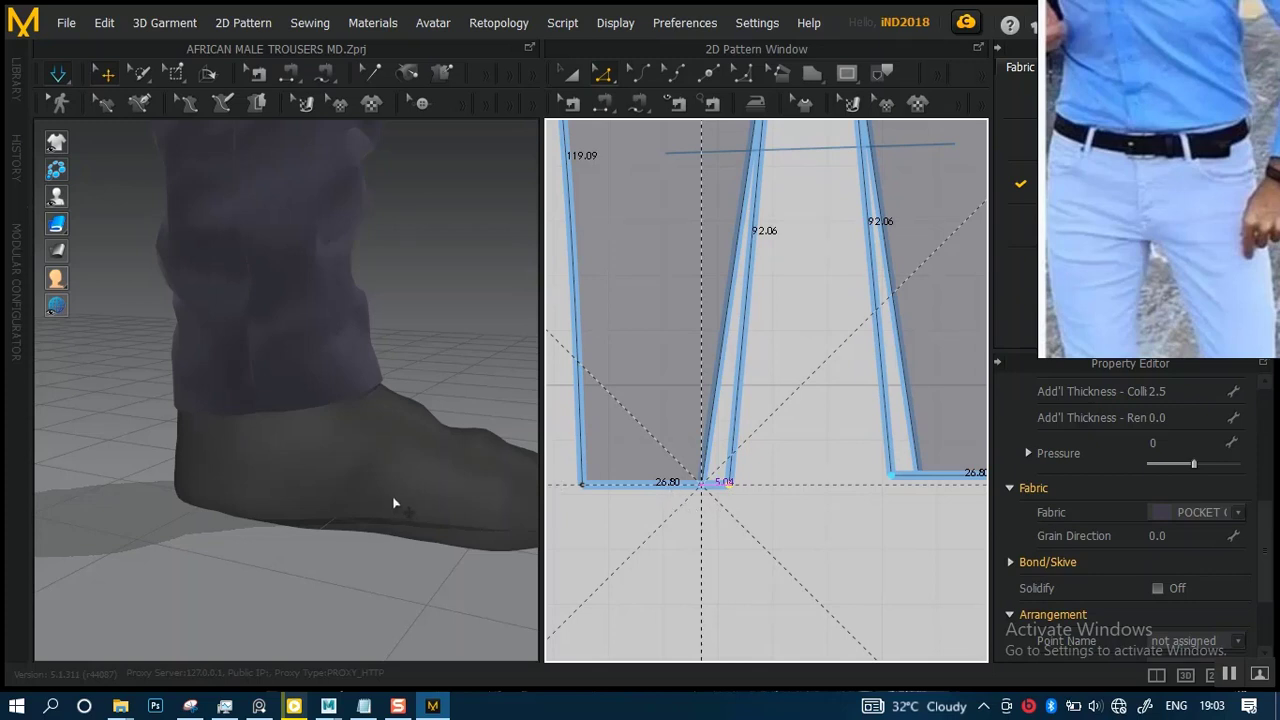
pyautogui.moveTo(394, 504); pyautogui.dragTo(393, 505)
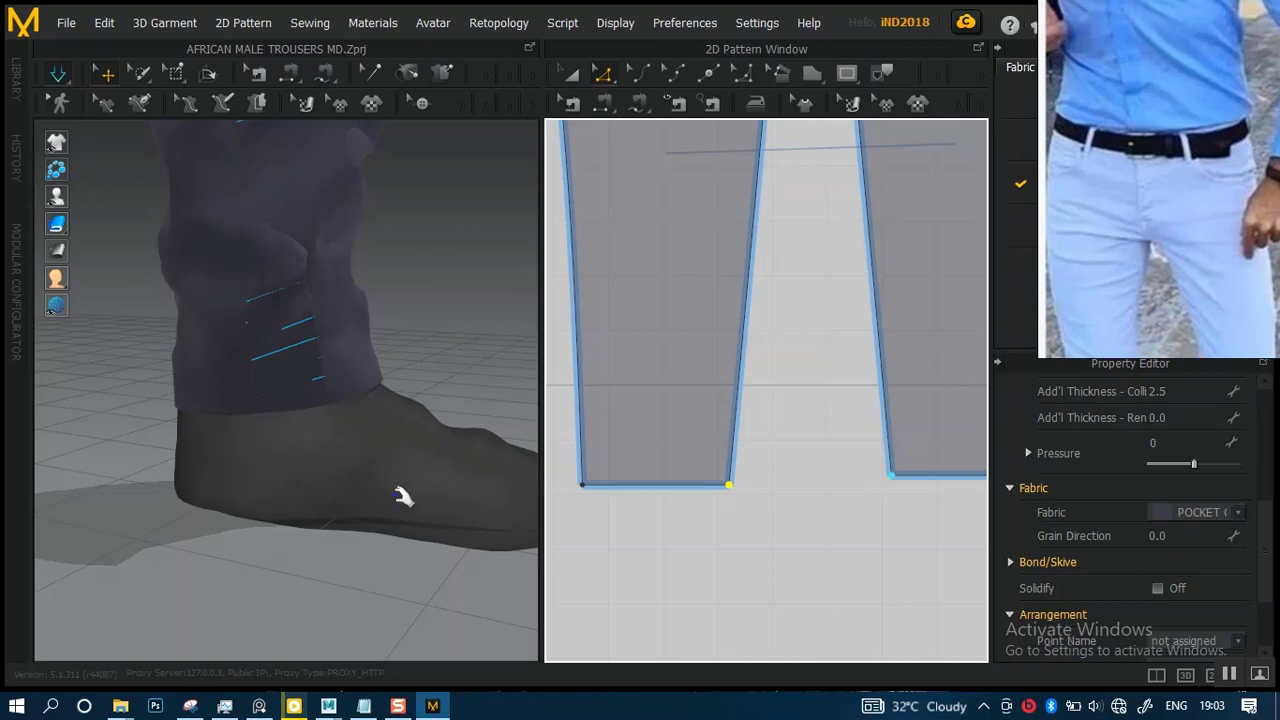
# - Tug the left leg's front panel at the hem during simulation and check the ankle drape from several sides
pyautogui.moveTo(355, 474); pyautogui.dragTo(270, 403, button='right')
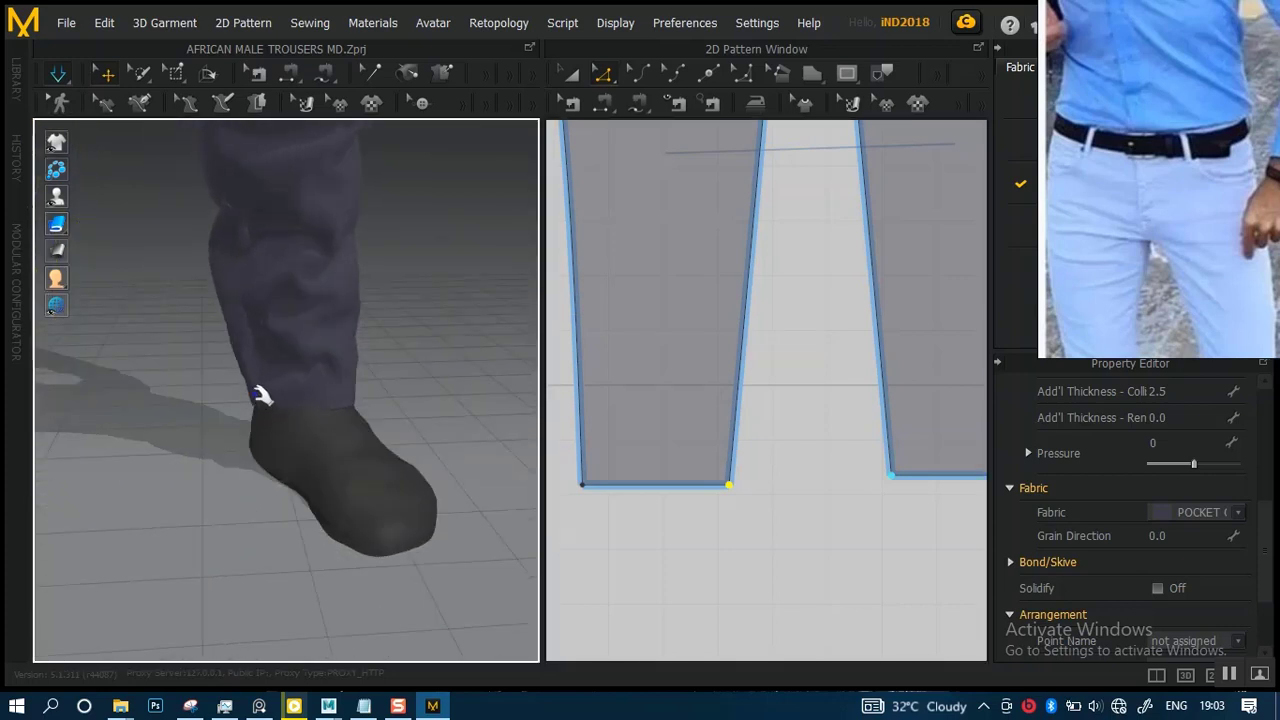
pyautogui.click(248, 420)
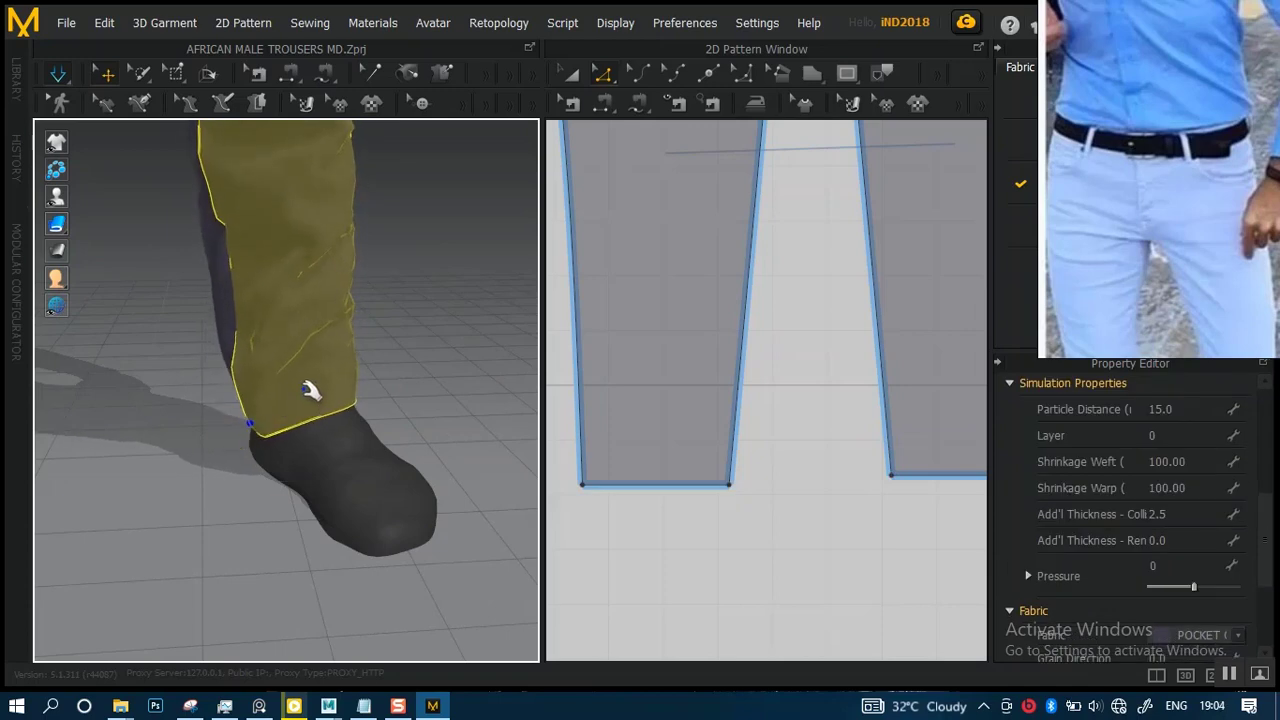
pyautogui.scroll(5, 463, 371)
pyautogui.scroll(-5, 218, 422)
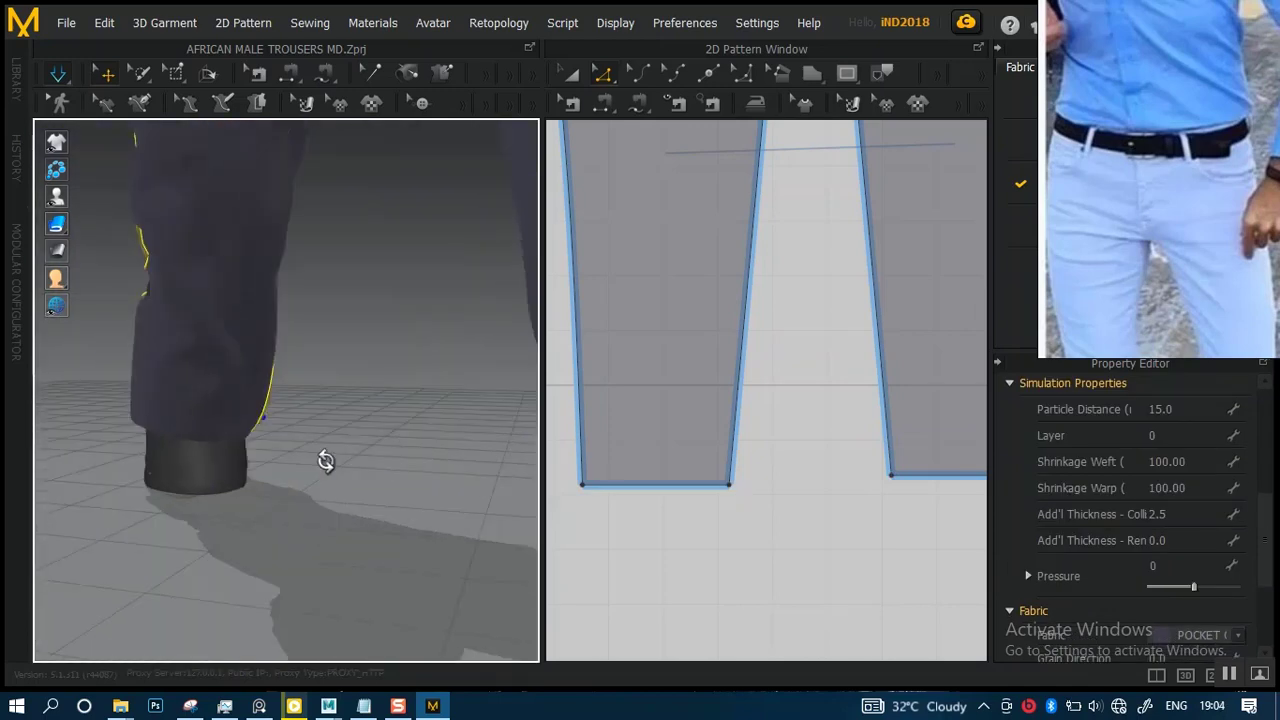
# - Tug the right leg's back and front panels near the ankle to settle the widened hem
pyautogui.moveTo(320, 457); pyautogui.dragTo(388, 412, button='right')
pyautogui.click(375, 437)
pyautogui.scroll(3, 388, 430)
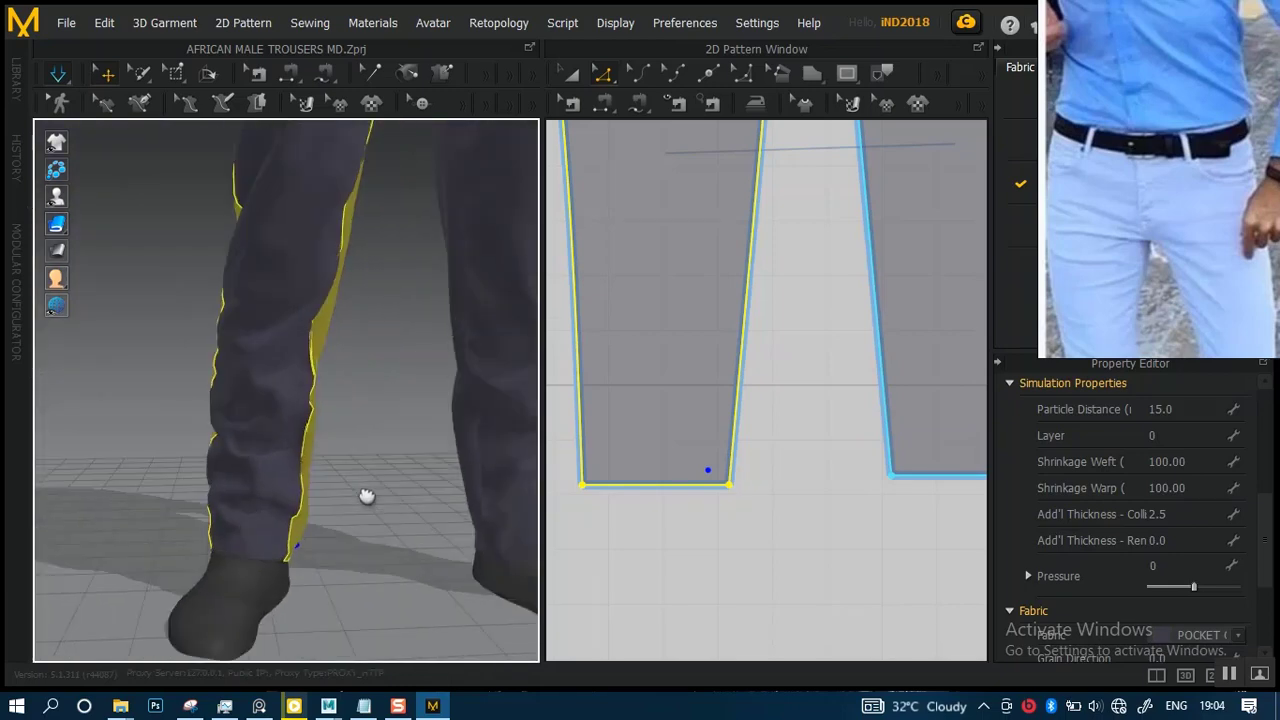
pyautogui.moveTo(366, 494); pyautogui.dragTo(375, 455, button='right')
pyautogui.click(313, 458)
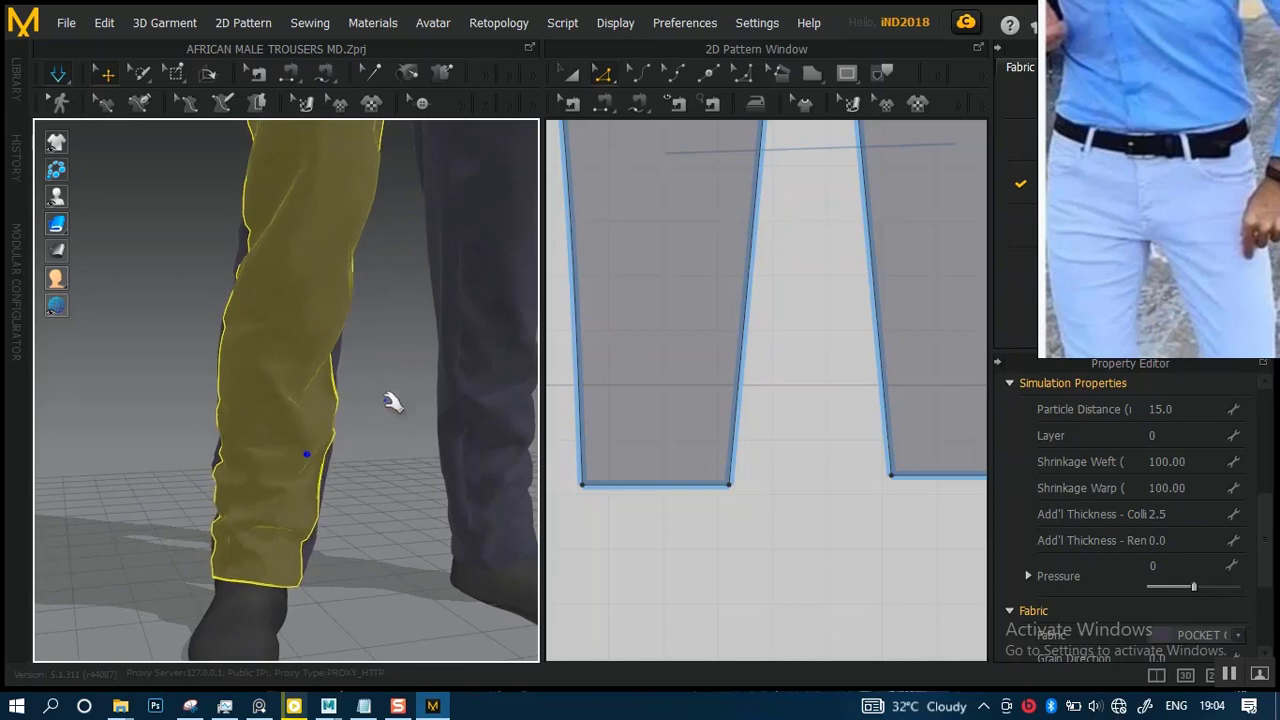
# - Pull the left leg's back panel rearward several times above the heel to free the caught fabric and smooth the folds
pyautogui.scroll(-4, 385, 400)
pyautogui.scroll(-4, 375, 400)
pyautogui.scroll(6, 357, 443)
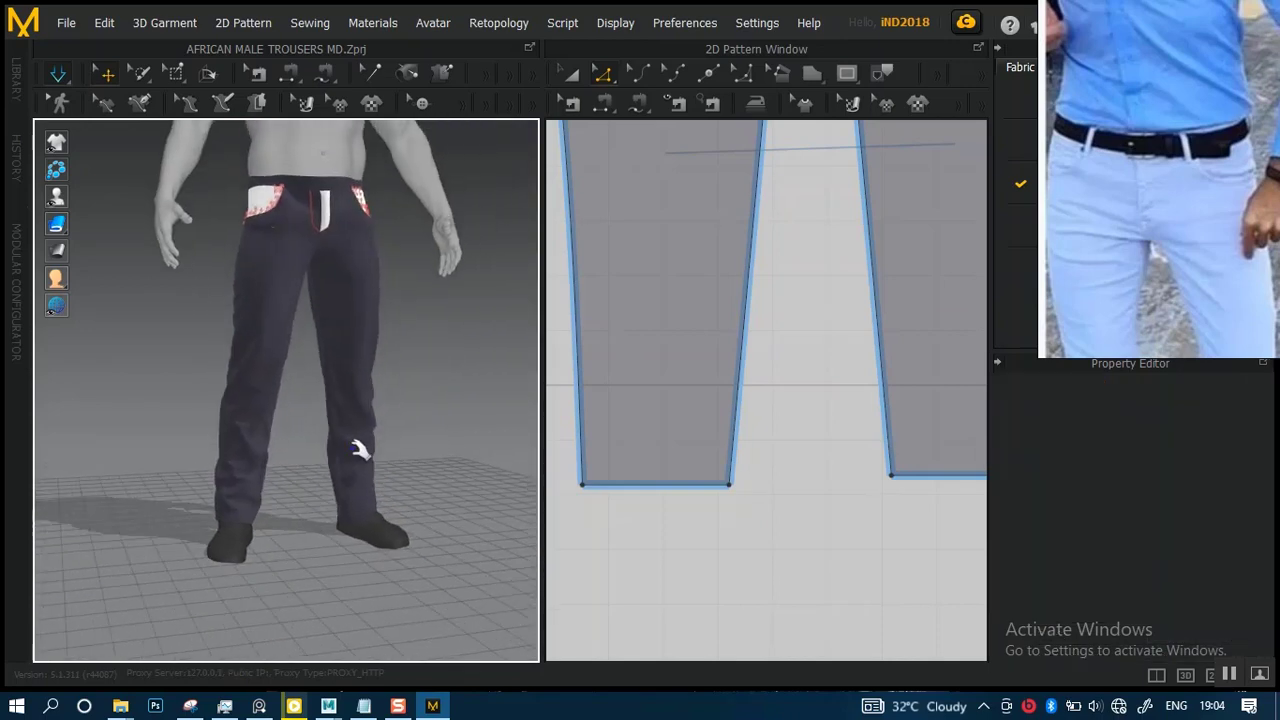
pyautogui.moveTo(403, 517); pyautogui.dragTo(214, 543, button='right')
pyautogui.click(214, 530)
pyautogui.moveTo(243, 480); pyautogui.dragTo(281, 415, button='right')
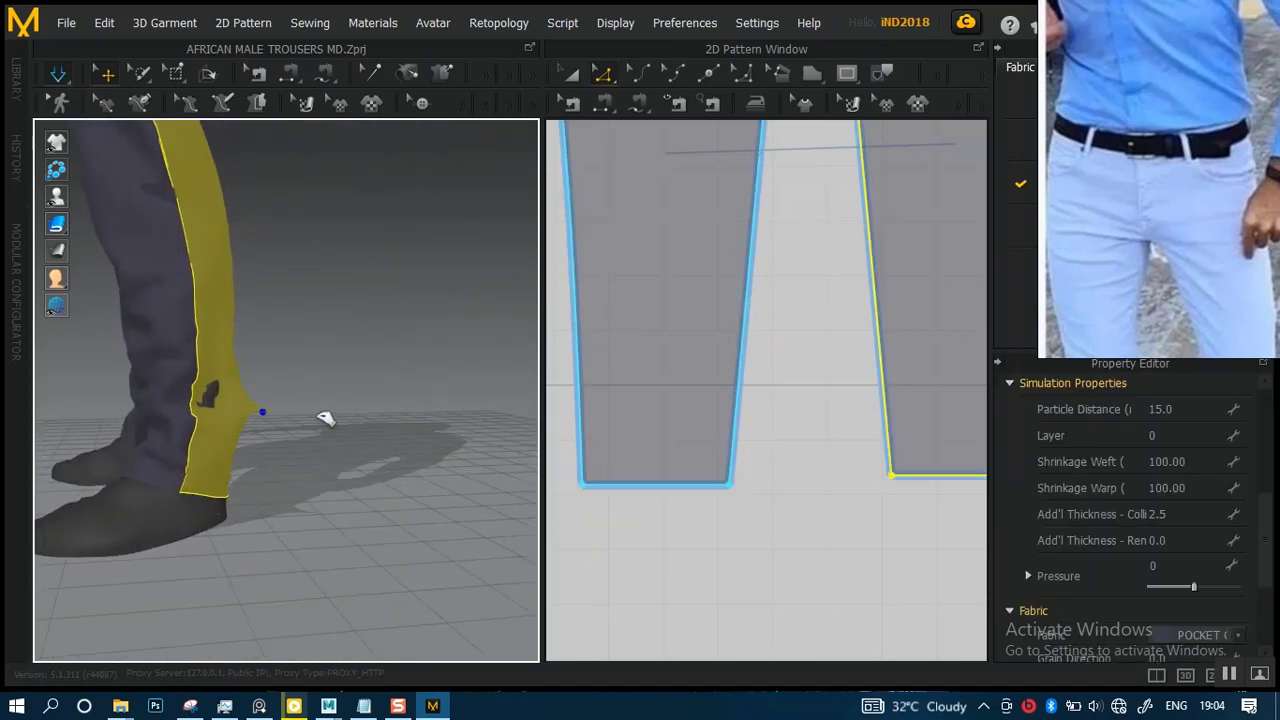
pyautogui.moveTo(326, 418); pyautogui.dragTo(520, 456)
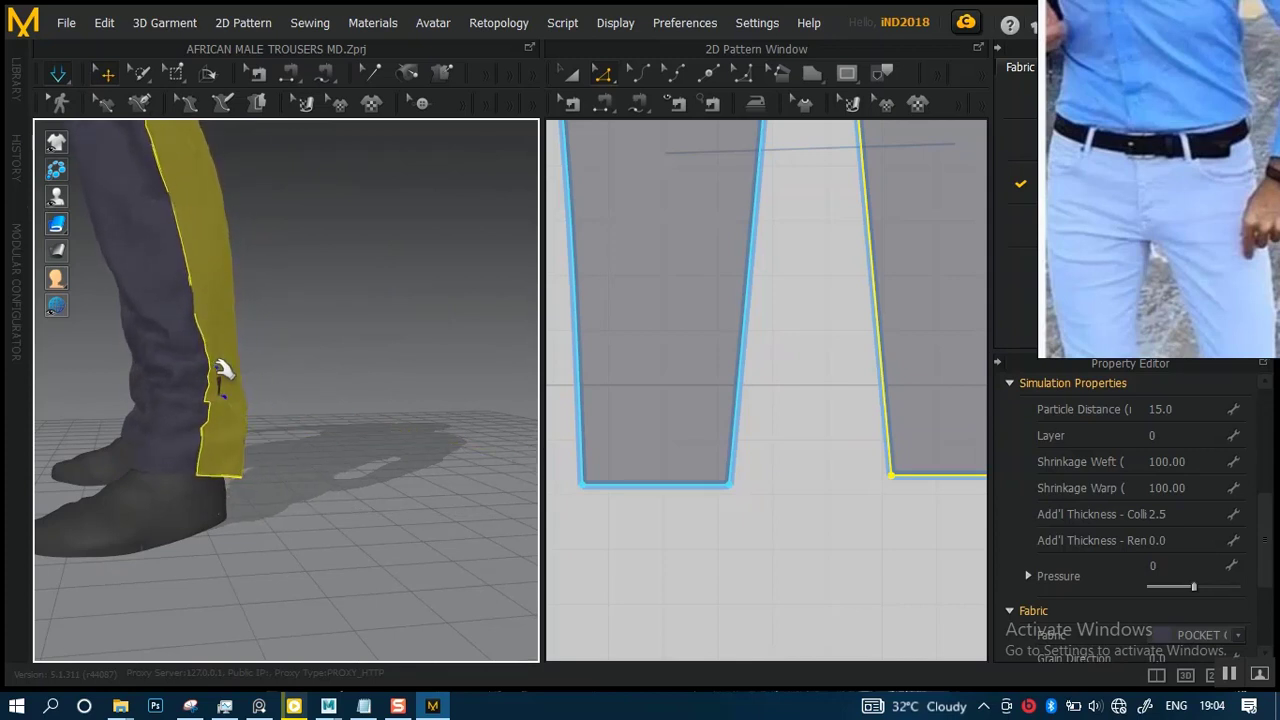
pyautogui.moveTo(222, 370); pyautogui.dragTo(369, 429)
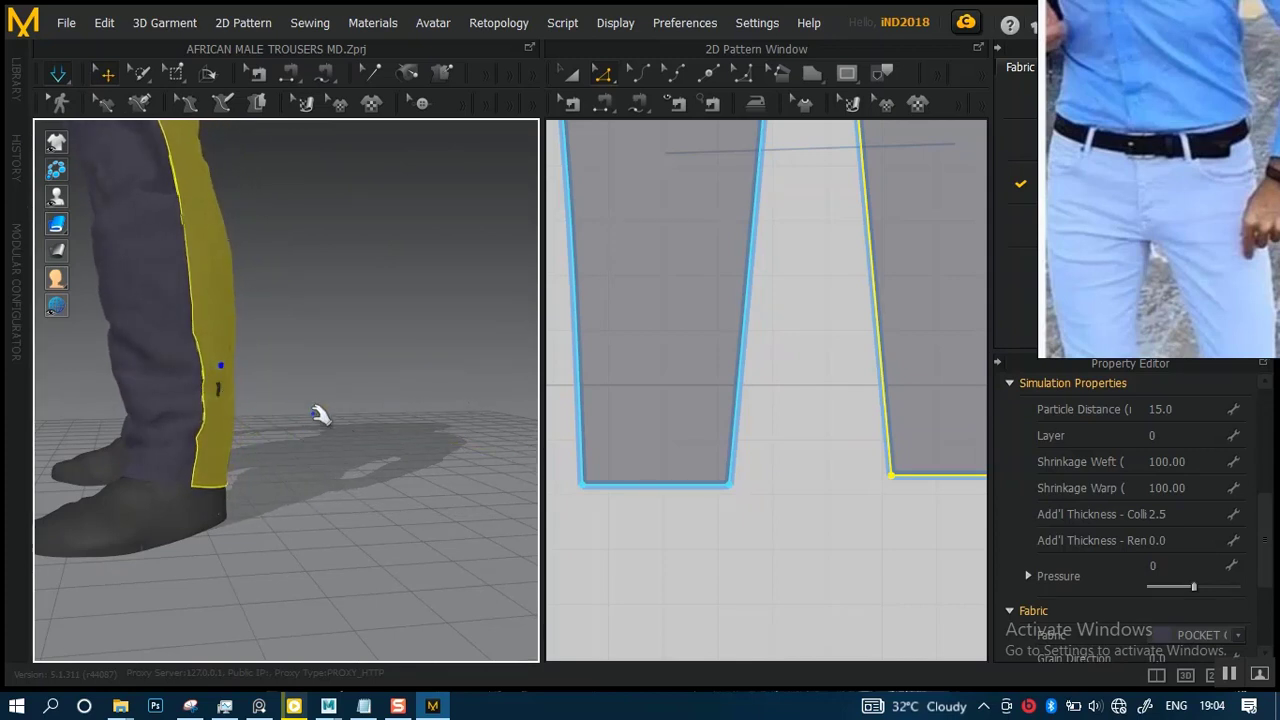
pyautogui.moveTo(219, 395); pyautogui.dragTo(278, 397)
pyautogui.moveTo(250, 398); pyautogui.dragTo(258, 408, button='right')
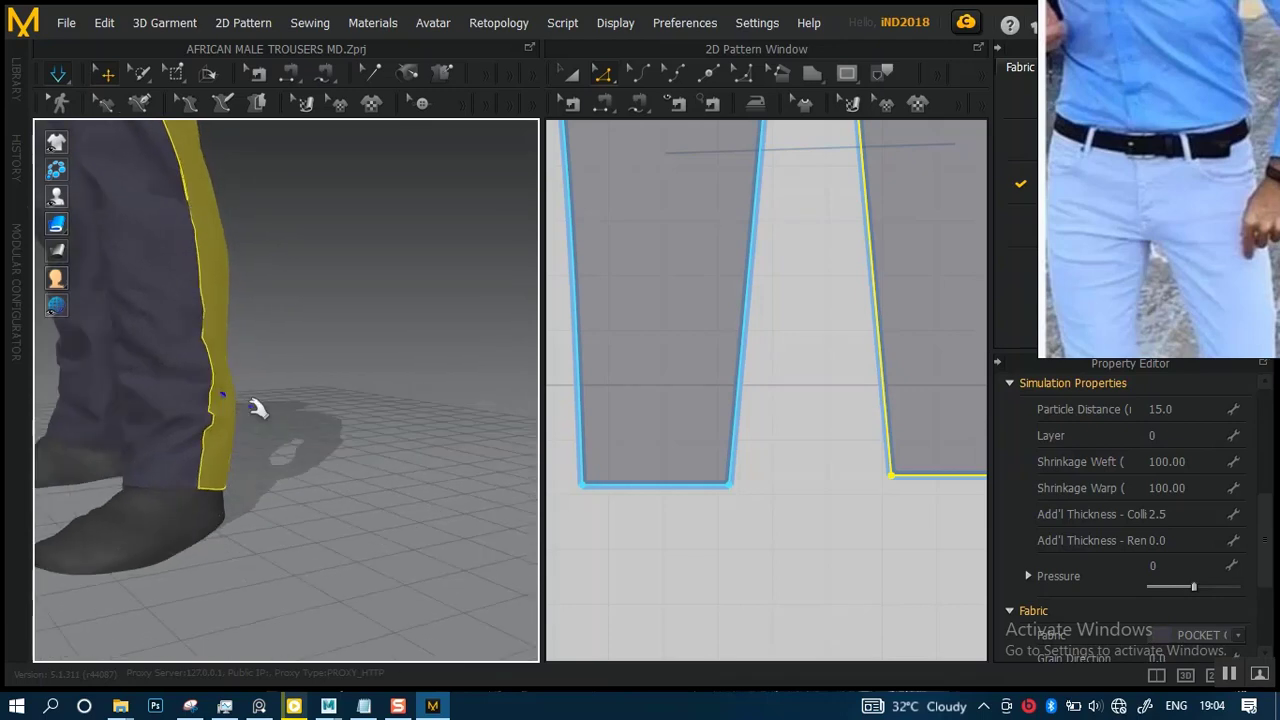
pyautogui.moveTo(222, 393); pyautogui.dragTo(334, 414)
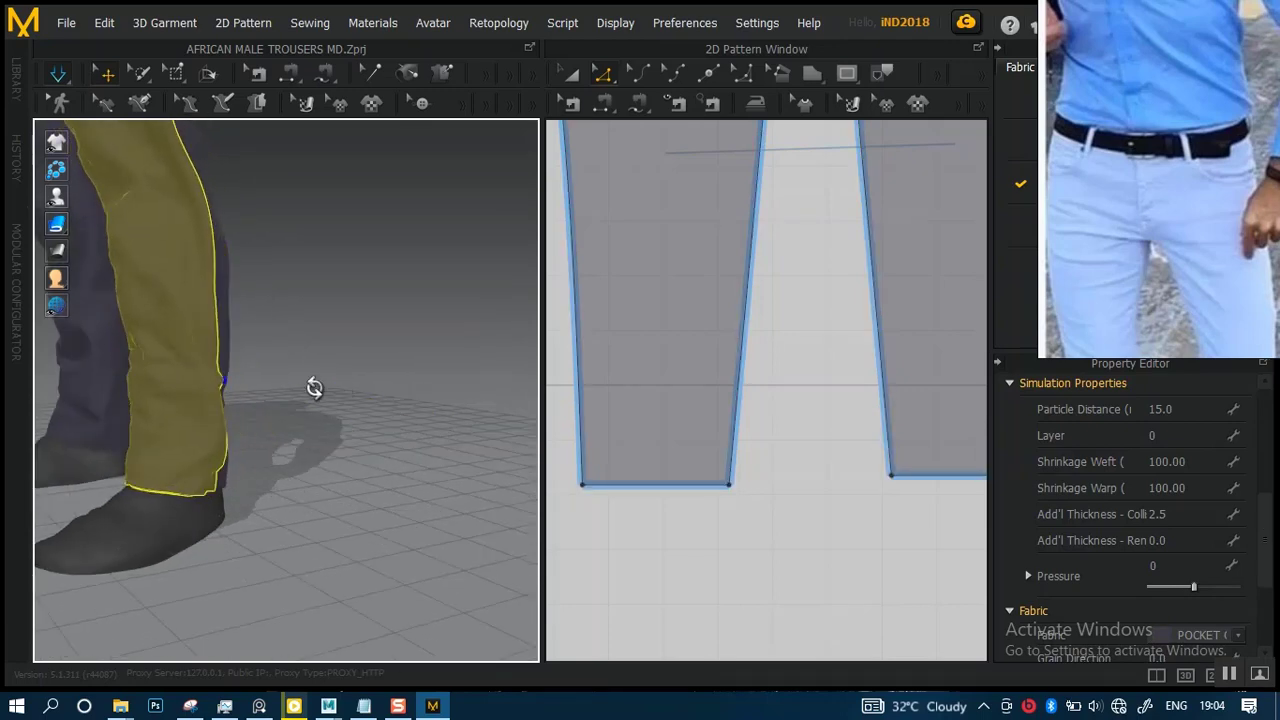
# - Pull the left leg's front panel down toward the shoe at the hem
pyautogui.moveTo(314, 389); pyautogui.dragTo(181, 401, button='right')
pyautogui.moveTo(276, 404); pyautogui.dragTo(382, 352, button='right')
pyautogui.moveTo(200, 388); pyautogui.dragTo(215, 458)
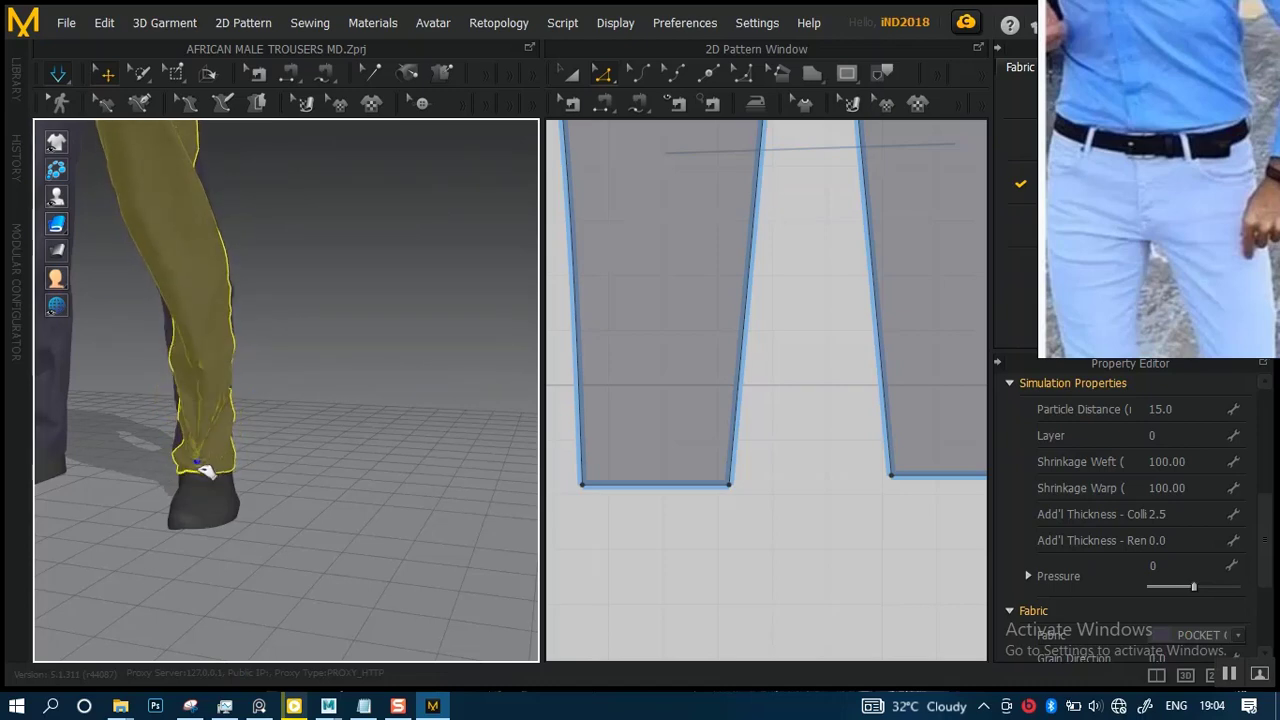
# - Pull the left leg's back panel out at the inner side and behind the calf, and clear the selection
pyautogui.moveTo(316, 369); pyautogui.dragTo(265, 450, button='right')
pyautogui.scroll(3, 380, 345)
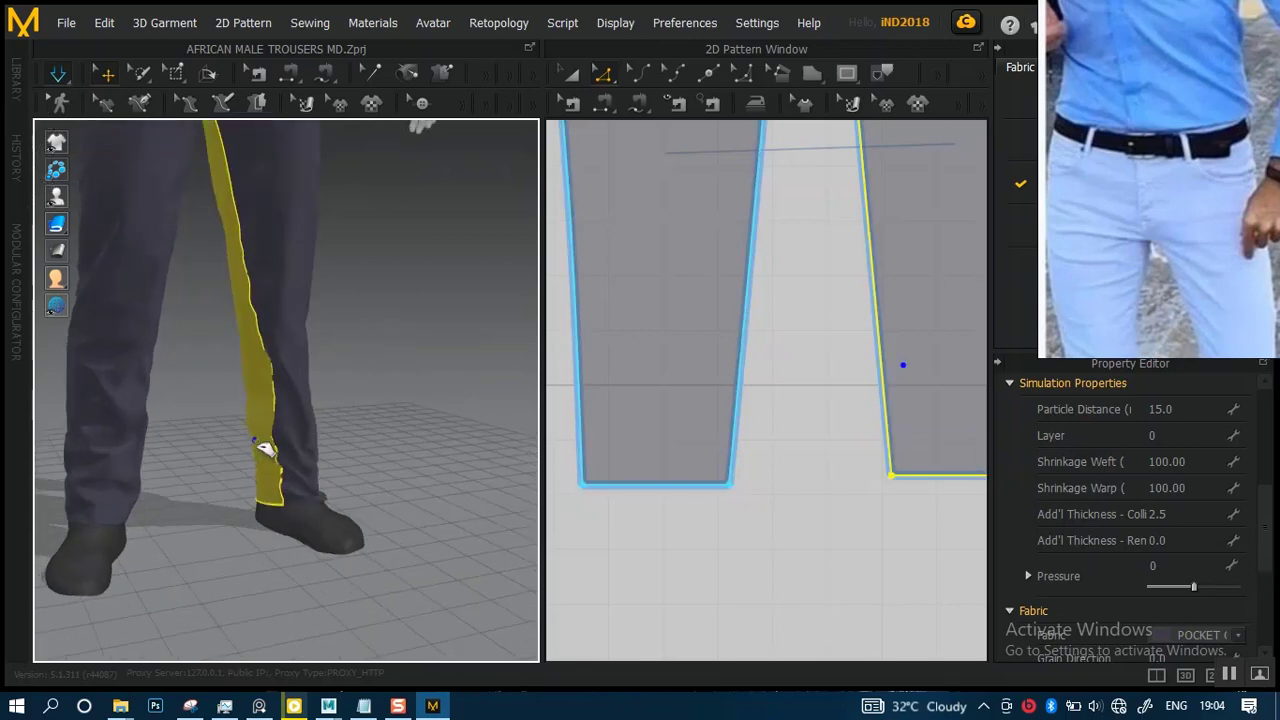
pyautogui.moveTo(370, 355); pyautogui.dragTo(313, 440, button='right')
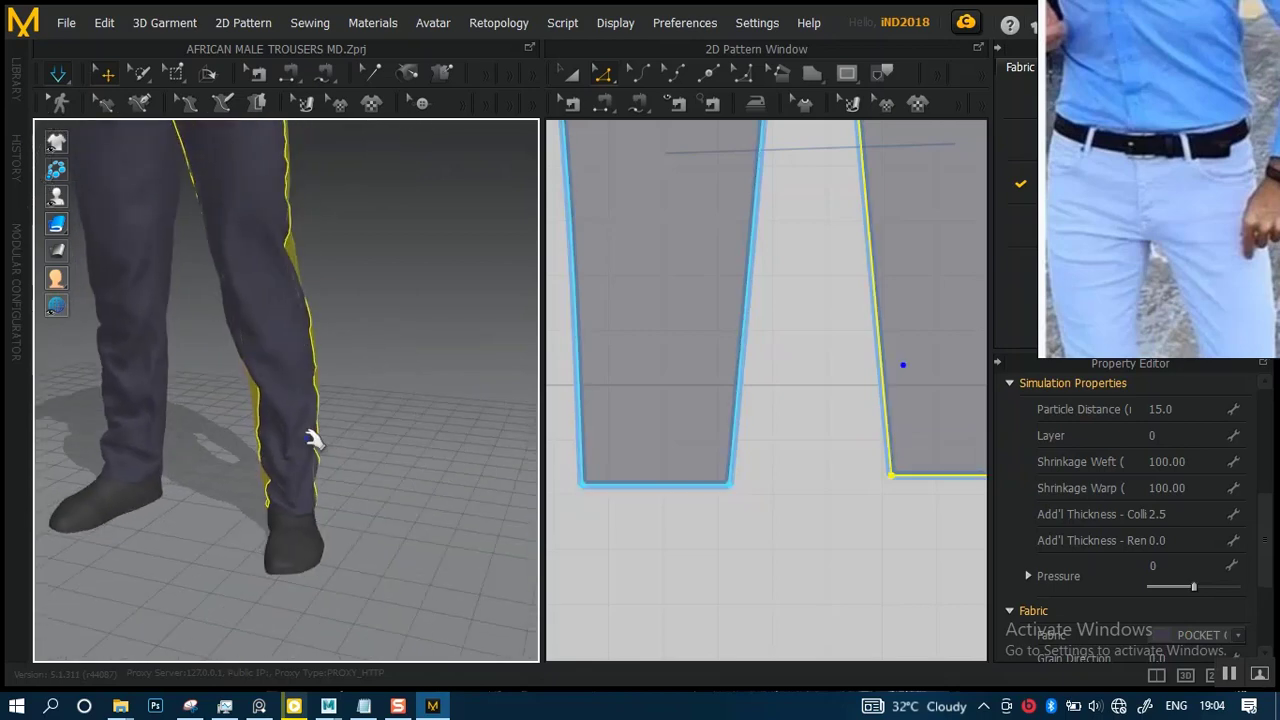
pyautogui.moveTo(385, 355); pyautogui.dragTo(197, 331, button='right')
pyautogui.moveTo(351, 347); pyautogui.dragTo(200, 414, button='right')
pyautogui.scroll(3, 329, 465)
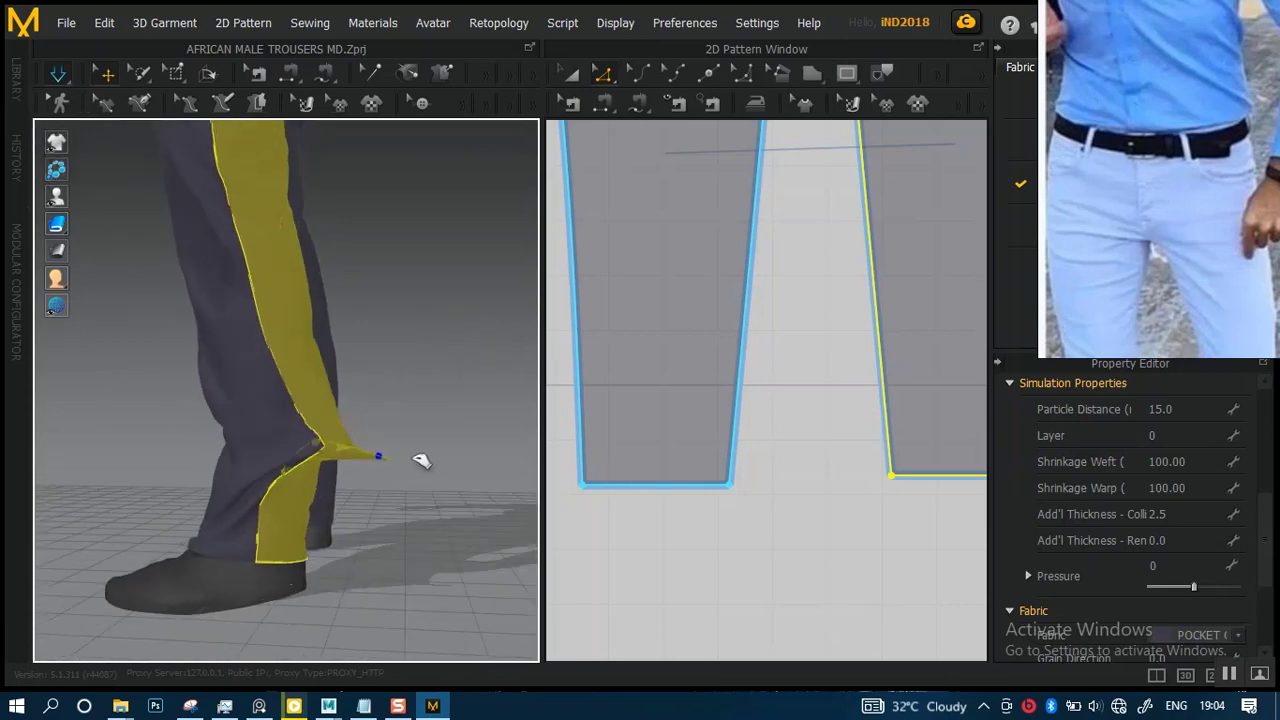
pyautogui.moveTo(421, 460); pyautogui.dragTo(323, 494, button='right')
pyautogui.scroll(-2, 380, 385)
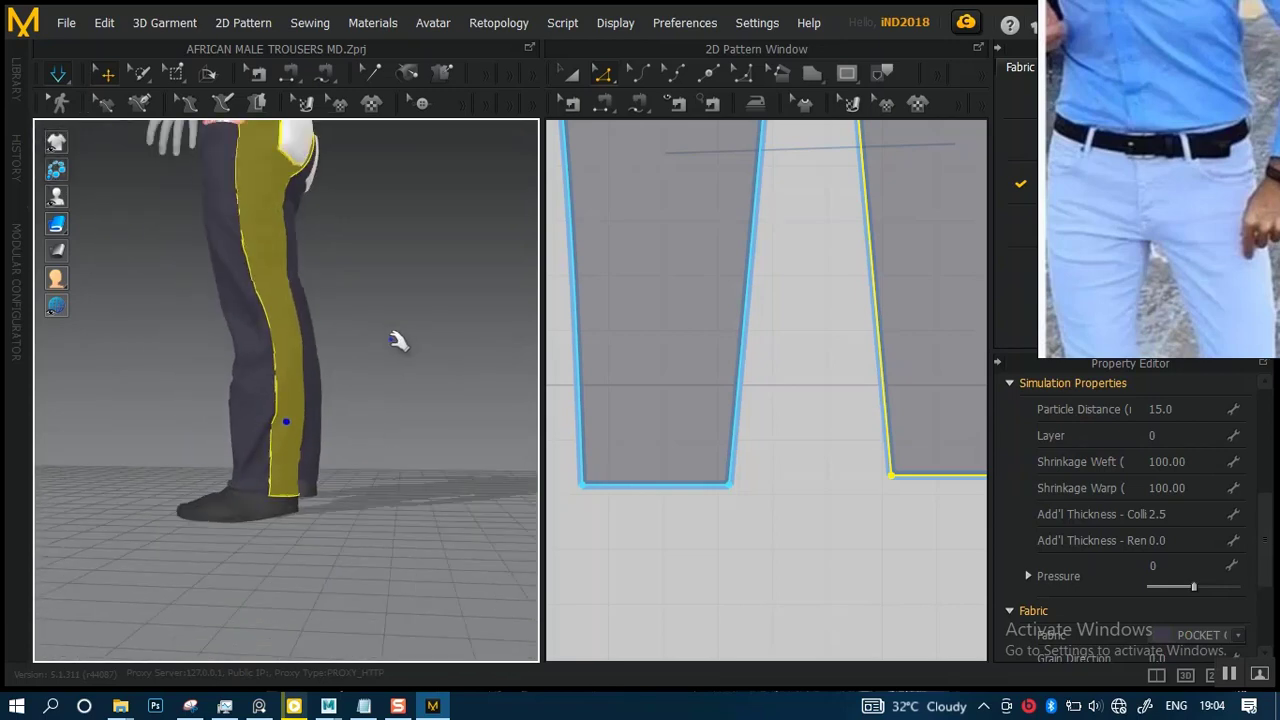
pyautogui.moveTo(398, 341); pyautogui.dragTo(420, 393, button='right')
pyautogui.click(386, 414)
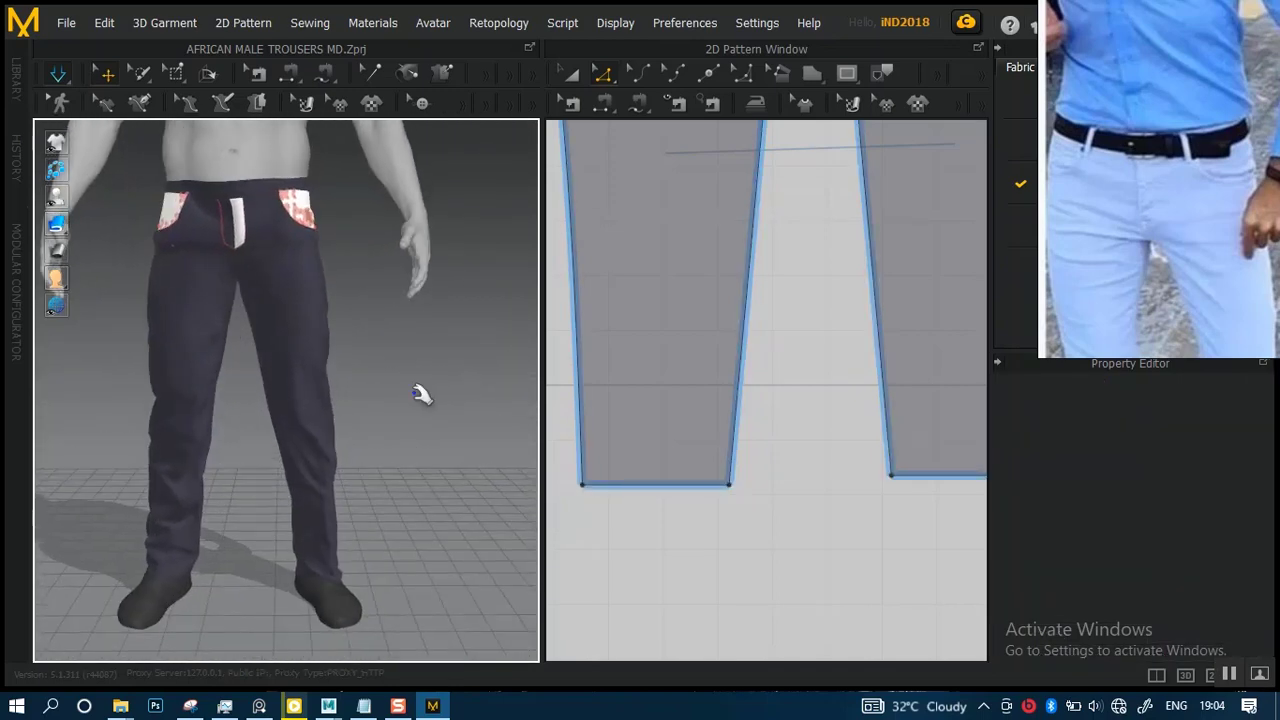
# - Pull the left leg's front panel at the shin and hem corner to straighten the folds above the ankle
pyautogui.scroll(8, 420, 393)
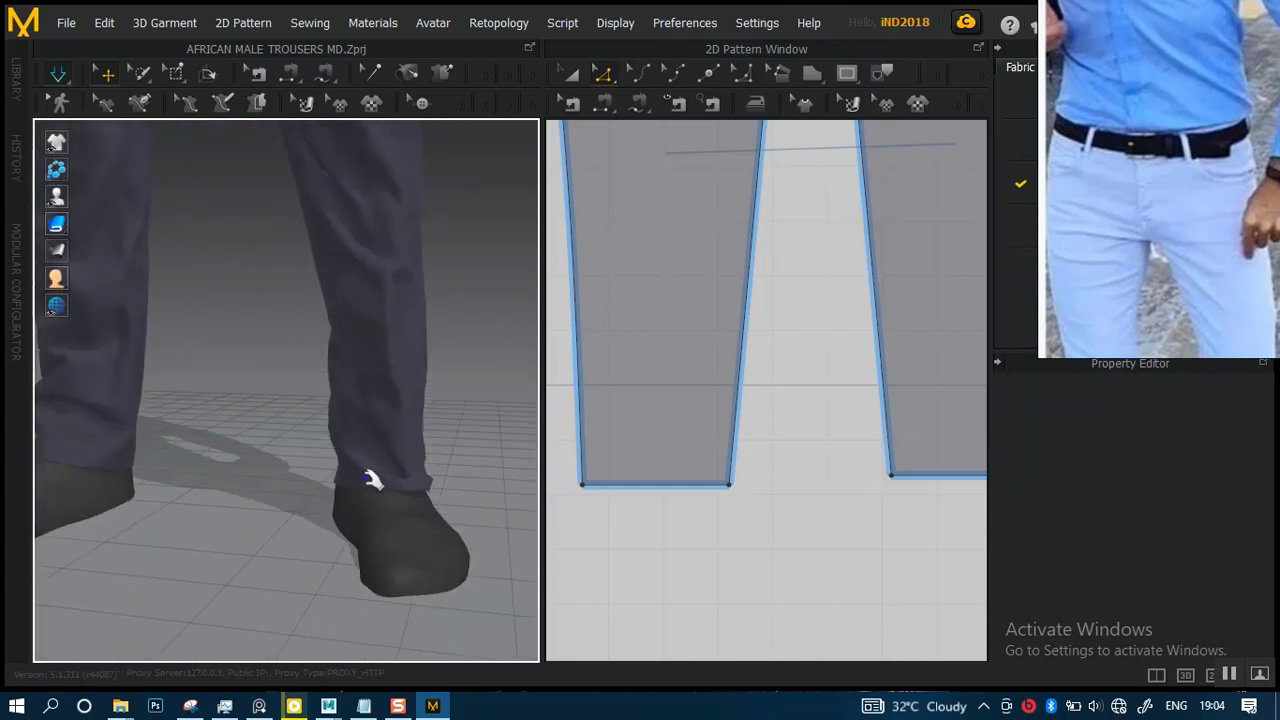
pyautogui.click(345, 490)
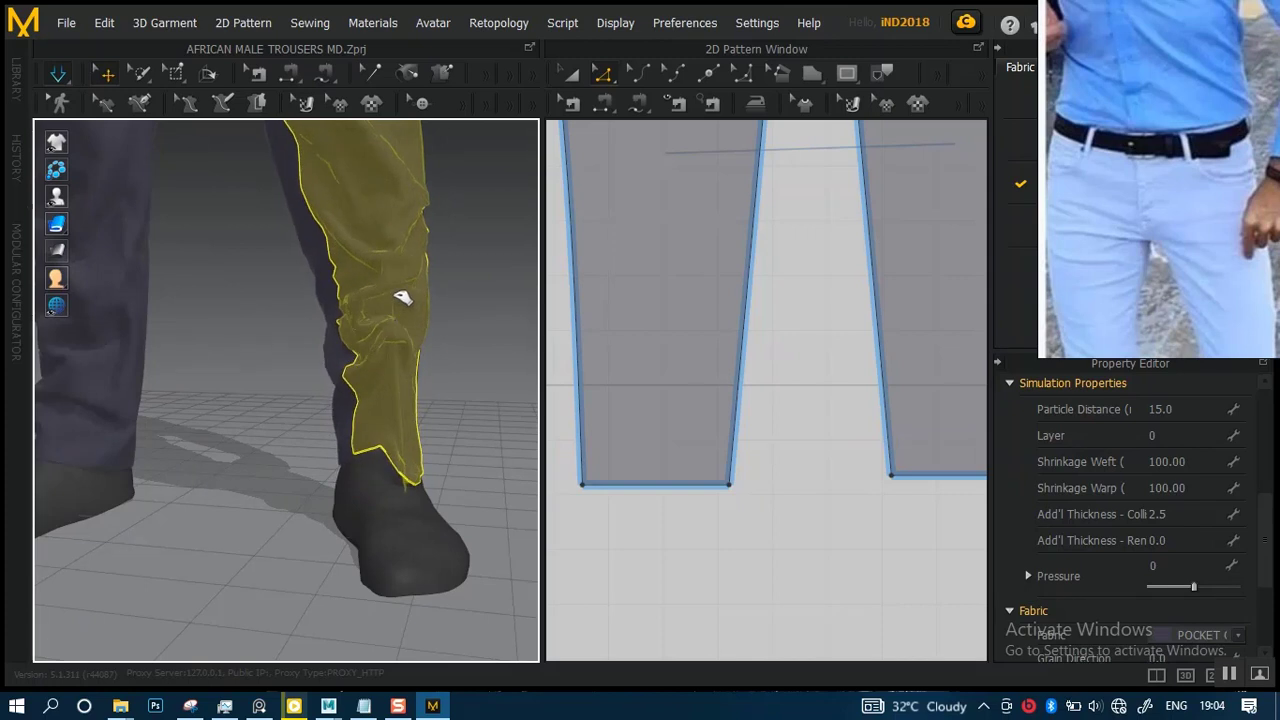
pyautogui.moveTo(402, 297); pyautogui.dragTo(398, 252)
pyautogui.moveTo(390, 300); pyautogui.dragTo(425, 450)
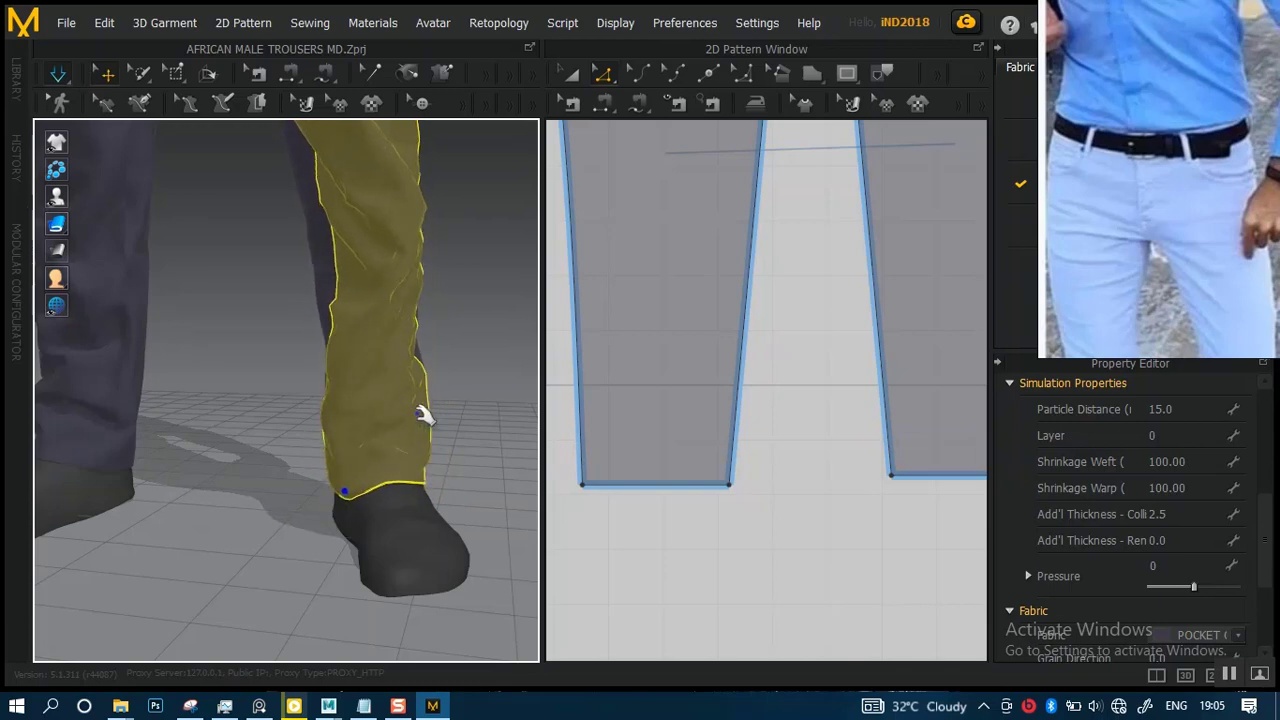
pyautogui.moveTo(425, 415); pyautogui.dragTo(357, 403, button='right')
pyautogui.click(426, 334)
pyautogui.click(345, 498)
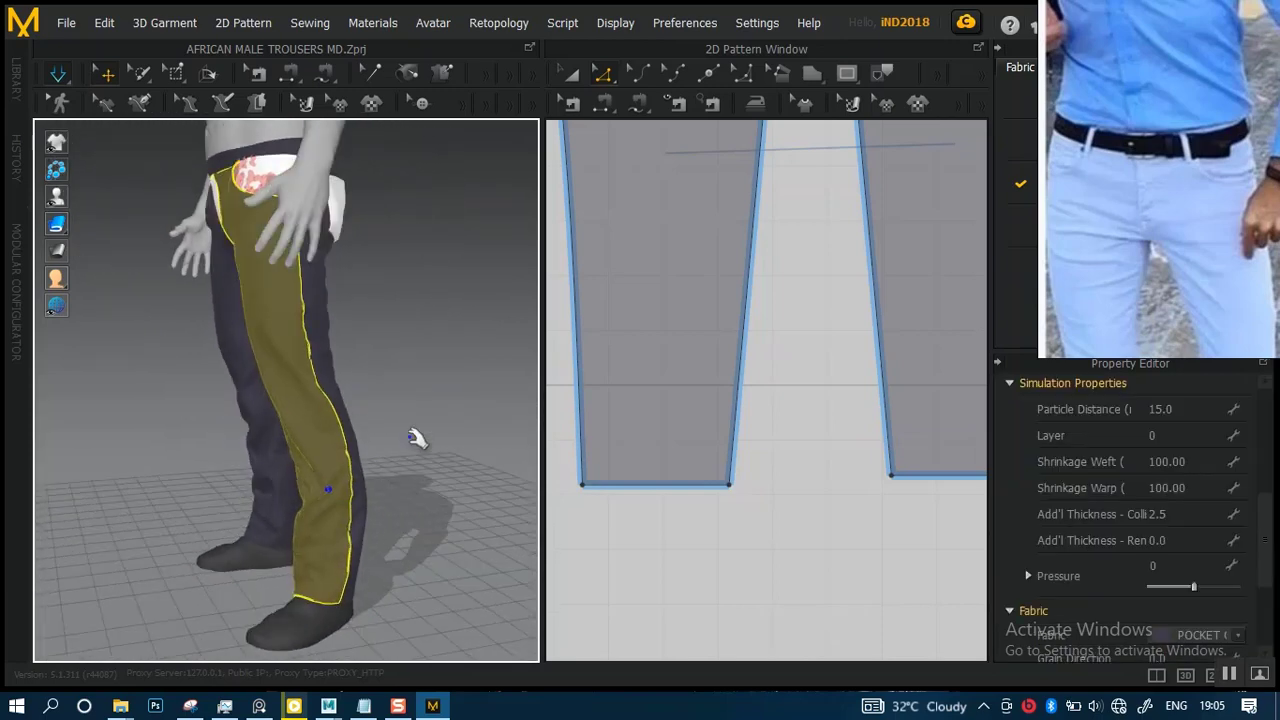
# - Tug the left leg's front panel around the lower shin from the front view to even out its drape
pyautogui.moveTo(415, 438); pyautogui.dragTo(380, 523, button='right')
pyautogui.click(449, 409)
pyautogui.scroll(5, 449, 394)
pyautogui.click(366, 530)
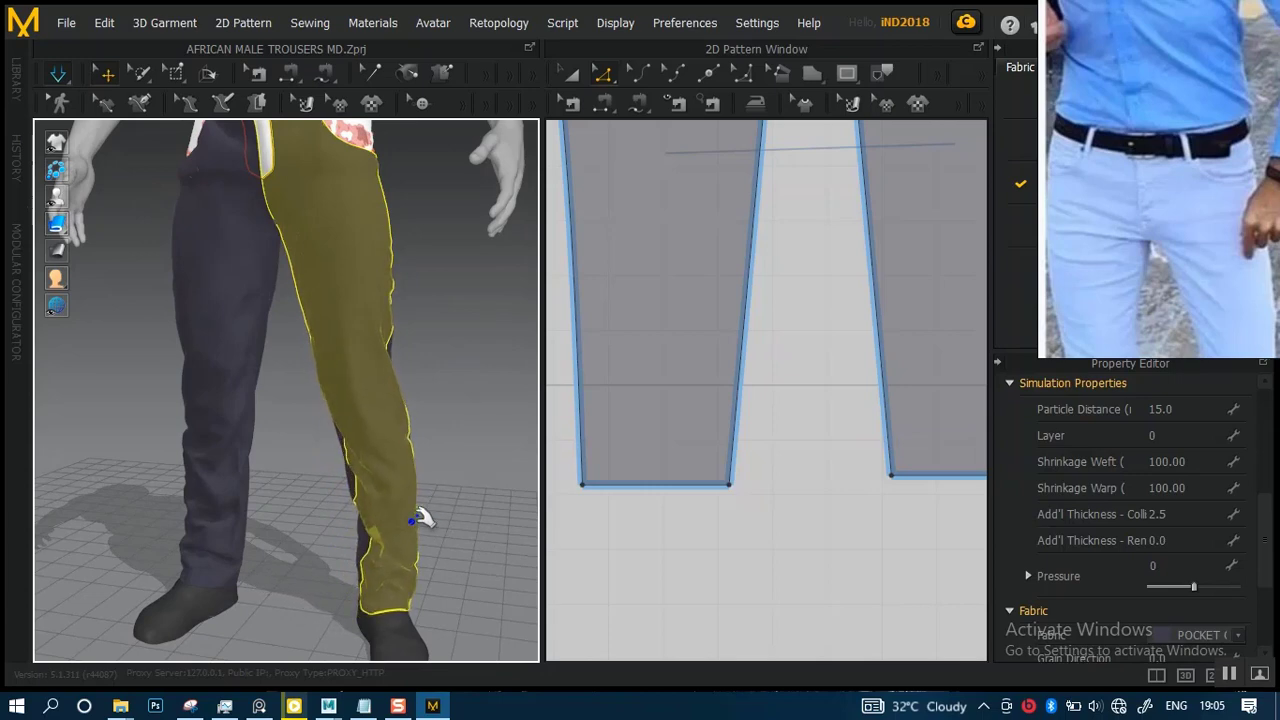
pyautogui.moveTo(468, 452); pyautogui.dragTo(521, 406, button='right')
# - Clear the panel selection and check the overall fit of the trousers on the avatar from the front
pyautogui.scroll(-5, 470, 398)
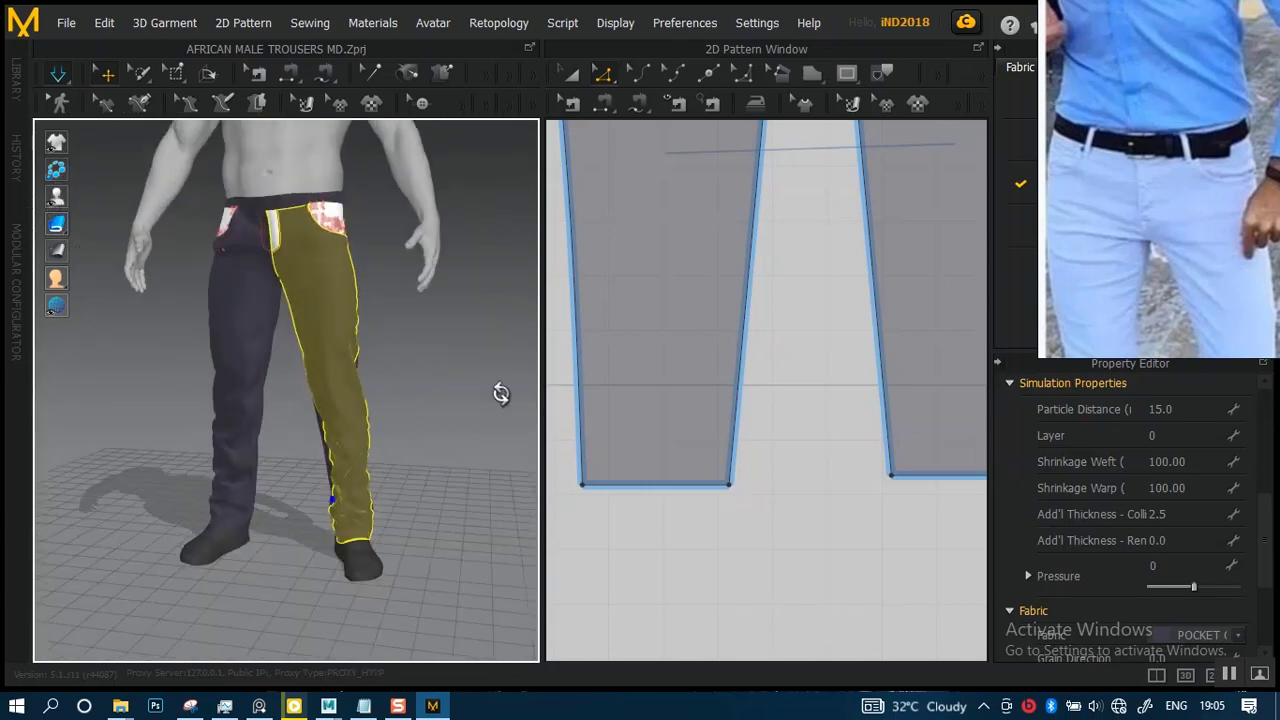
pyautogui.moveTo(500, 394); pyautogui.dragTo(472, 432, button='middle')
pyautogui.click(472, 432)
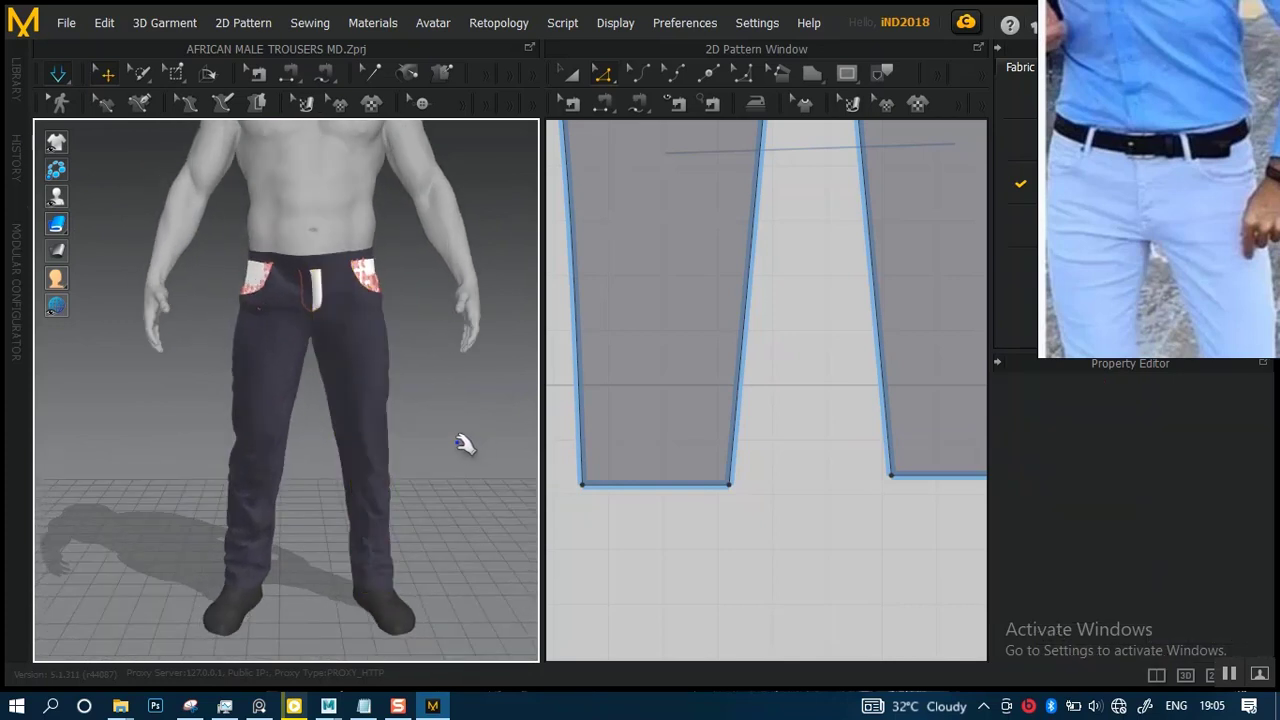
pyautogui.scroll(-5, 459, 430)
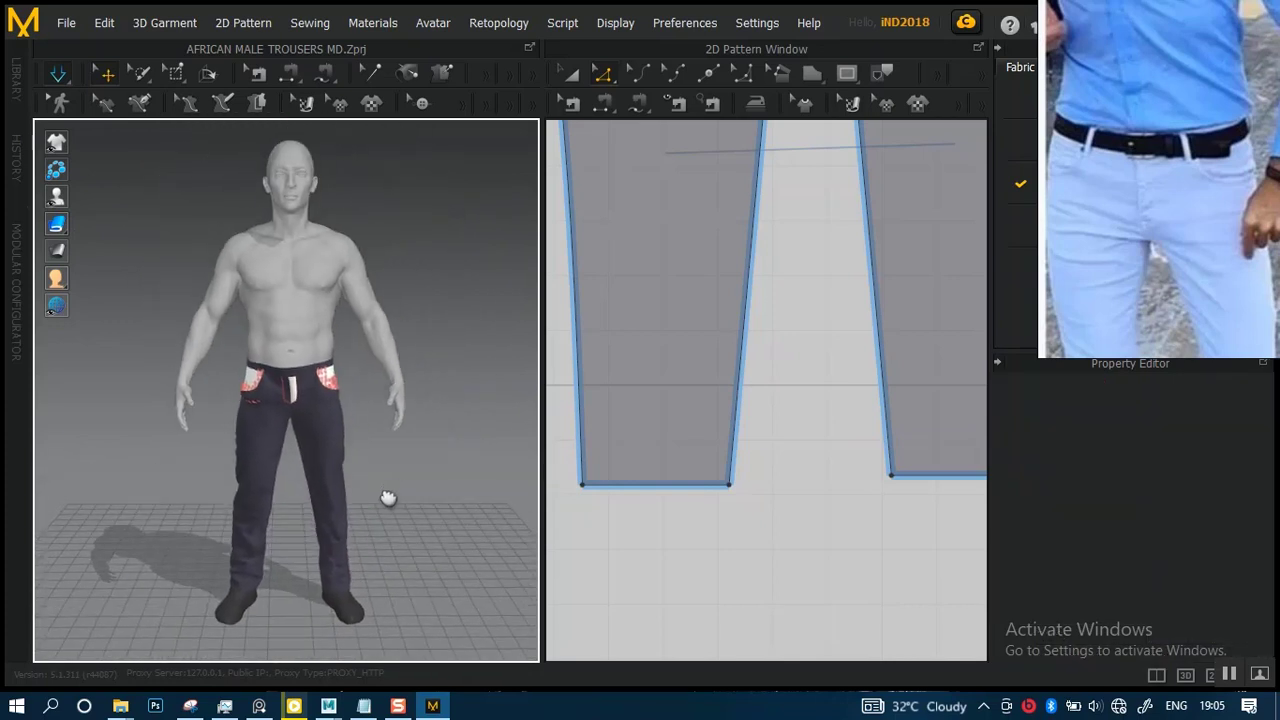
pyautogui.scroll(5, 406, 477)
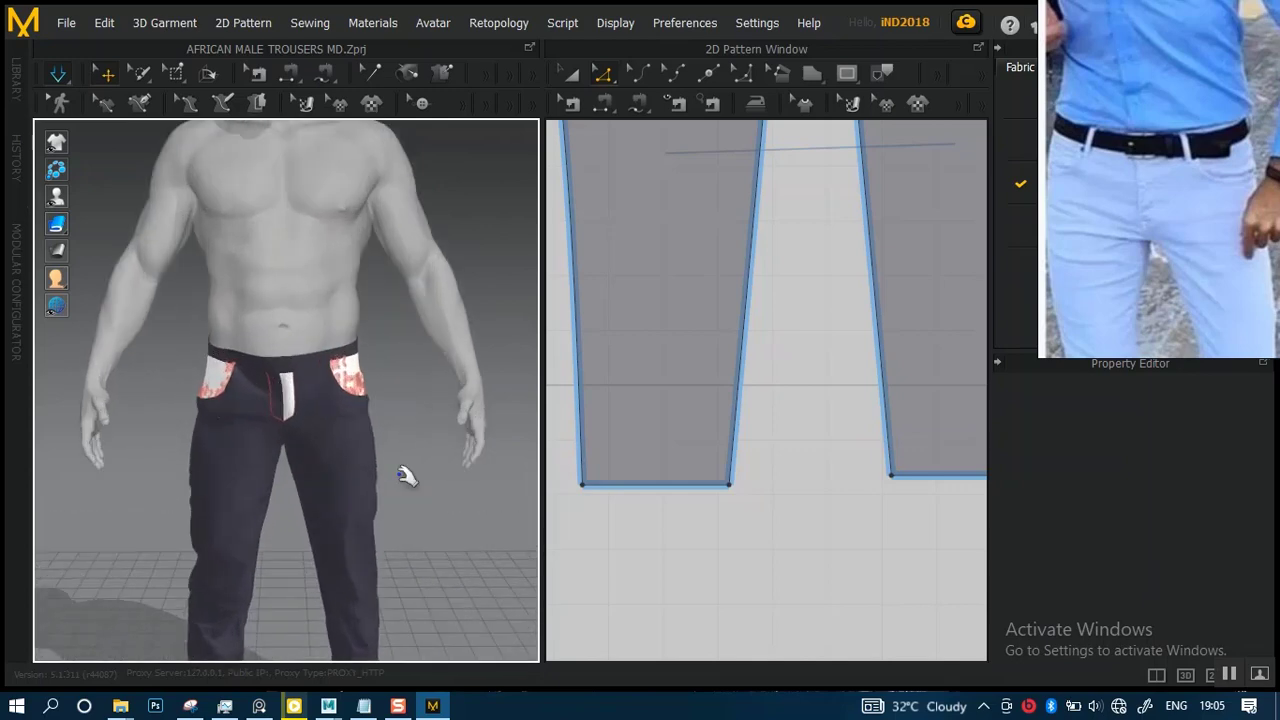
pyautogui.moveTo(406, 477); pyautogui.dragTo(392, 415, button='right')
pyautogui.scroll(-5, 392, 415)
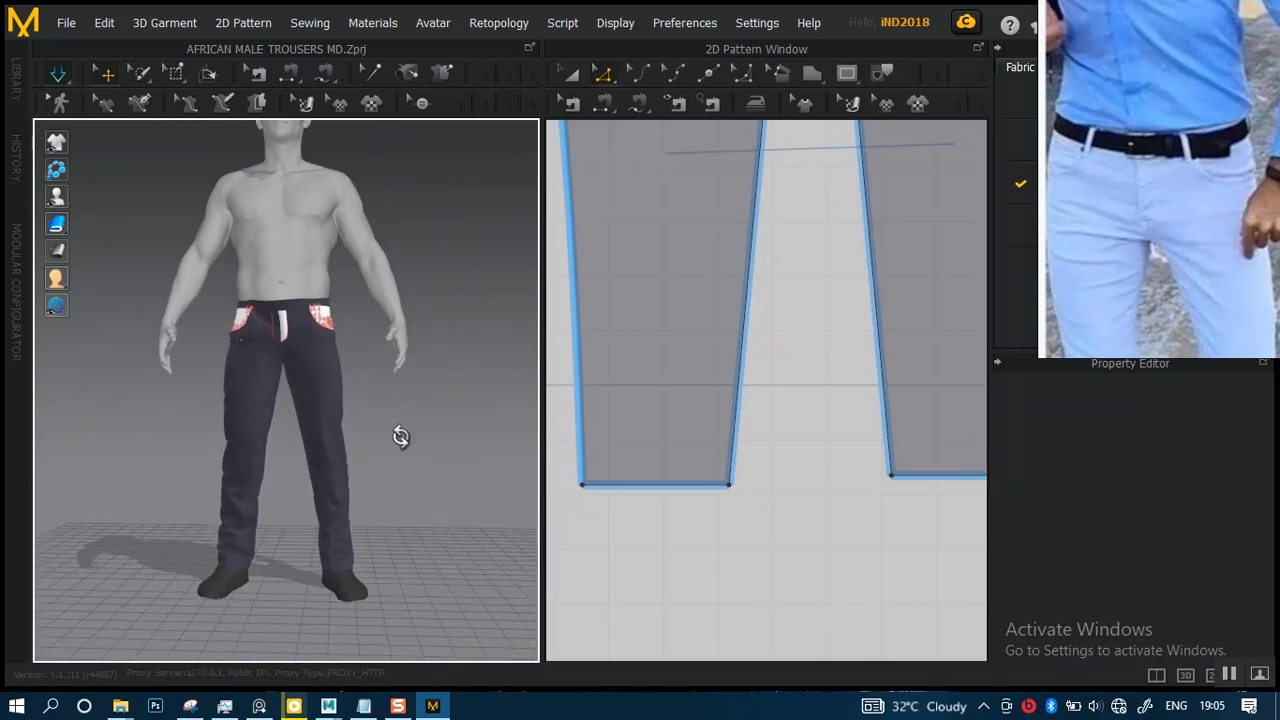